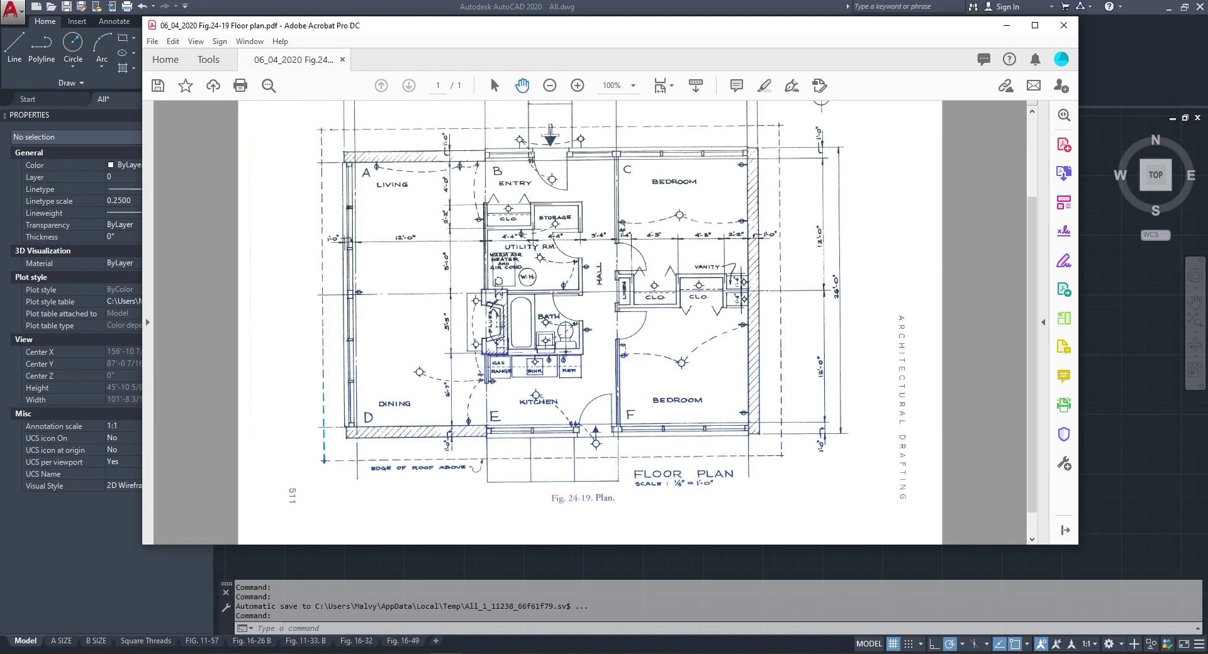
# Step: Attach page 1 of 06_04_2020 Fig.24-19 Floor plan.pdf to the AutoCAD drawing at scale 1 and rotation 0
pyautogui.scroll(3, 590, 322)
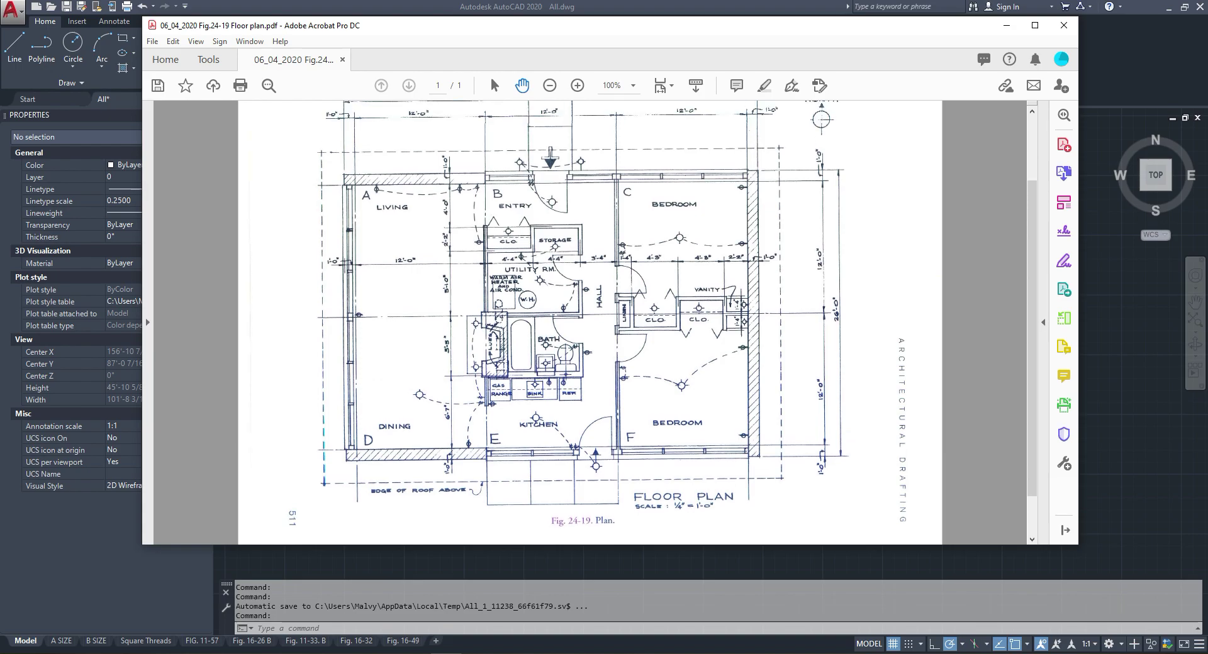
pyautogui.scroll(-2, 590, 322)
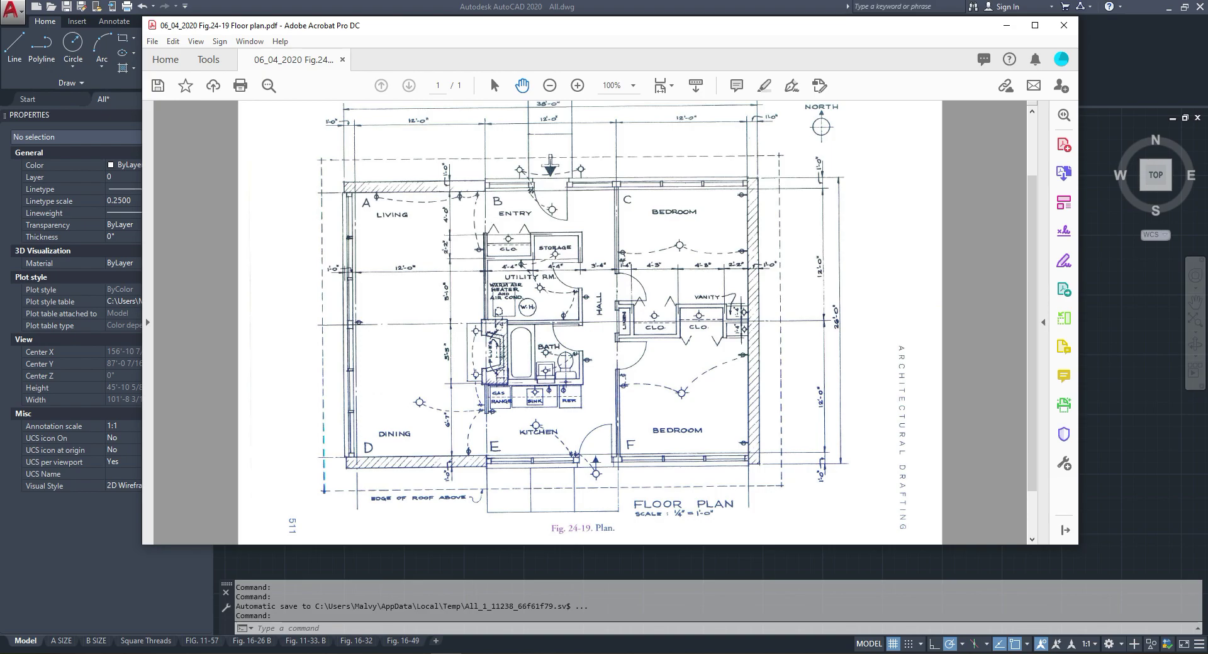
pyautogui.moveTo(656, 29); pyautogui.dragTo(521, 152)
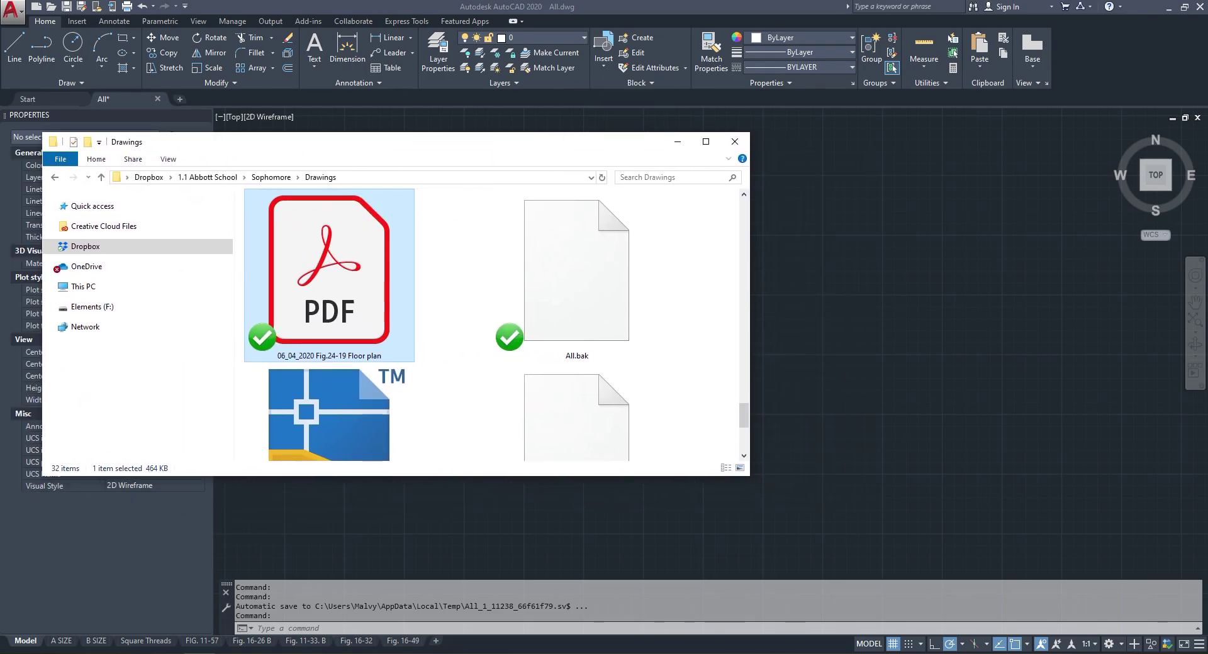
pyautogui.moveTo(328, 277); pyautogui.dragTo(761, 251)
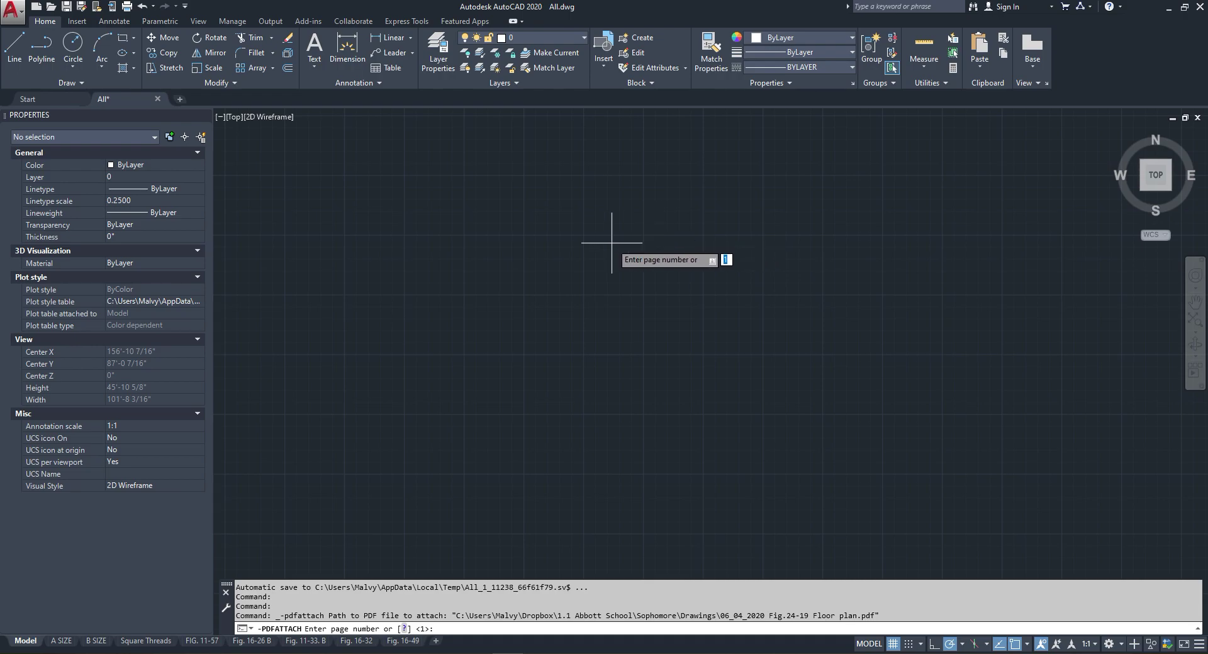
pyautogui.press('Return')
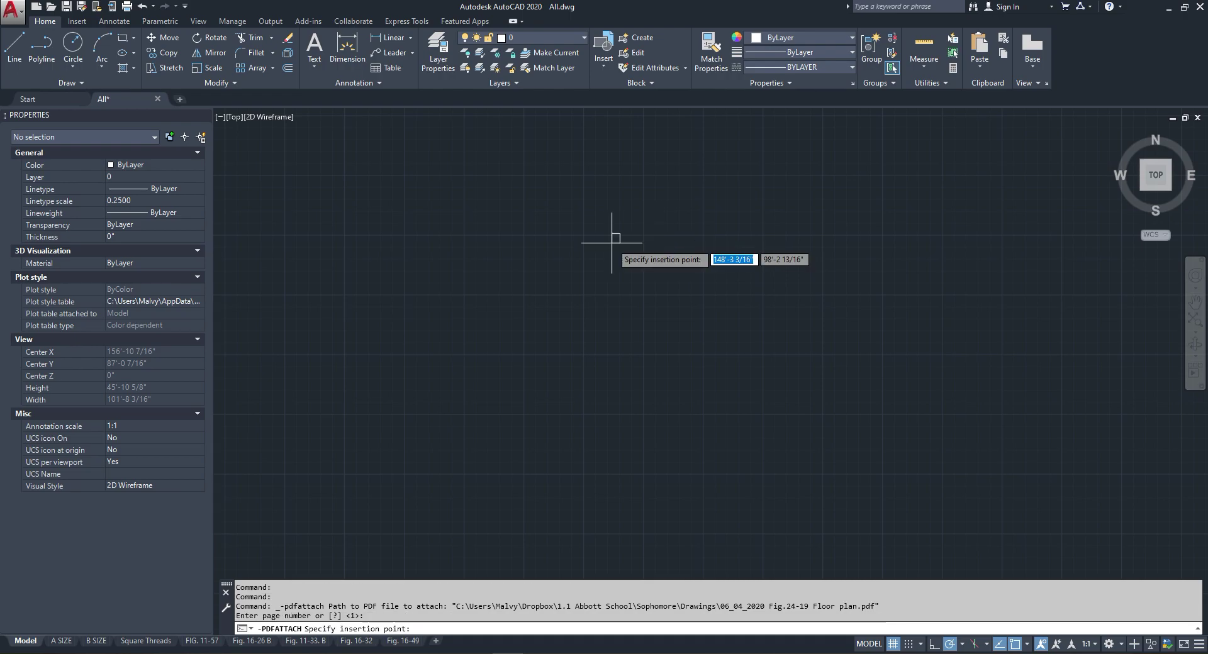
pyautogui.click(612, 242)
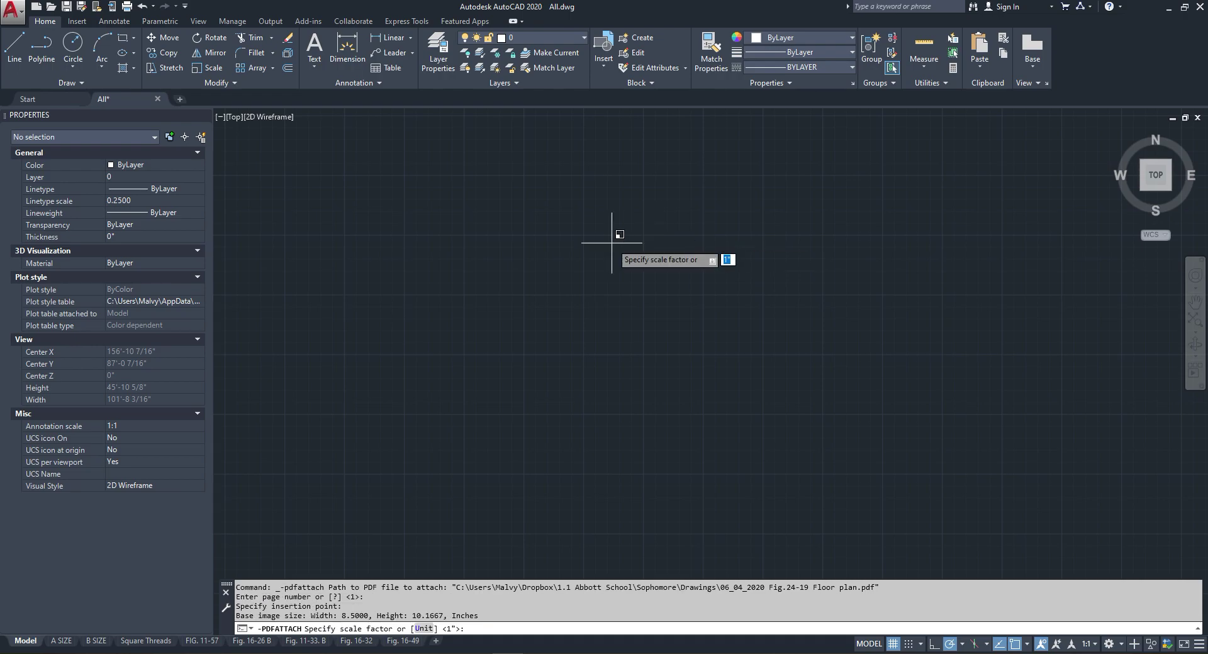
pyautogui.press('Return')
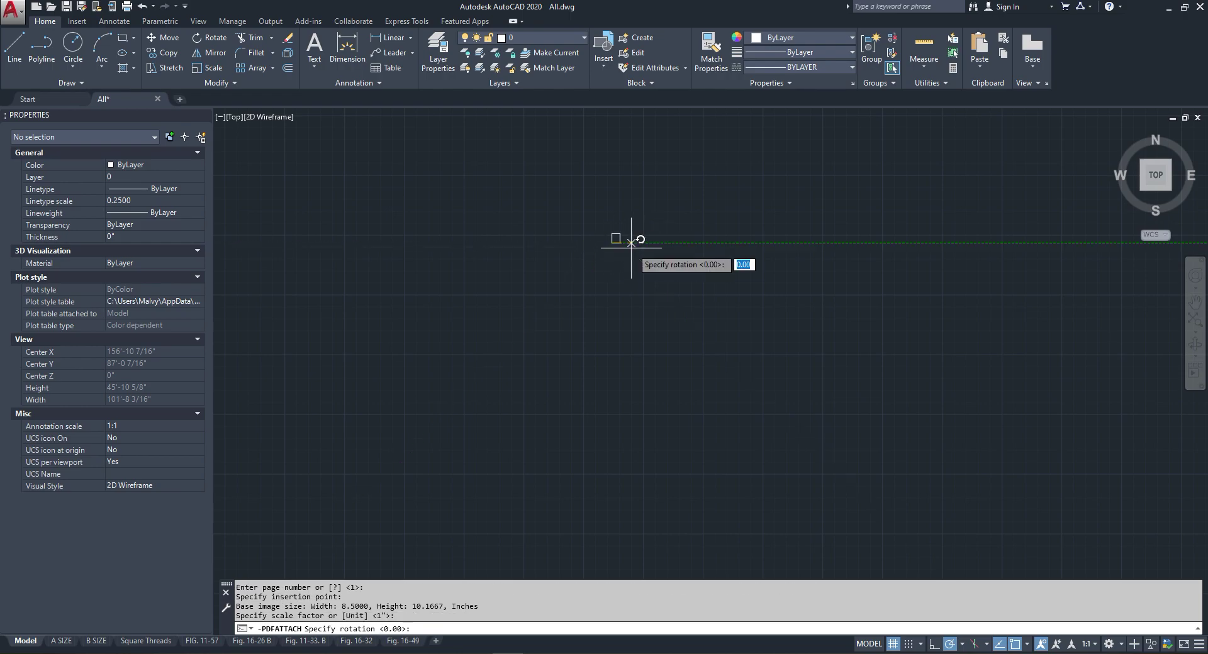
pyautogui.press('Return')
# Step: Rotate the floor plan PDF underlay to 270 degrees about its lower right frame corner so the plan reads upright
pyautogui.scroll(15, 666, 321)
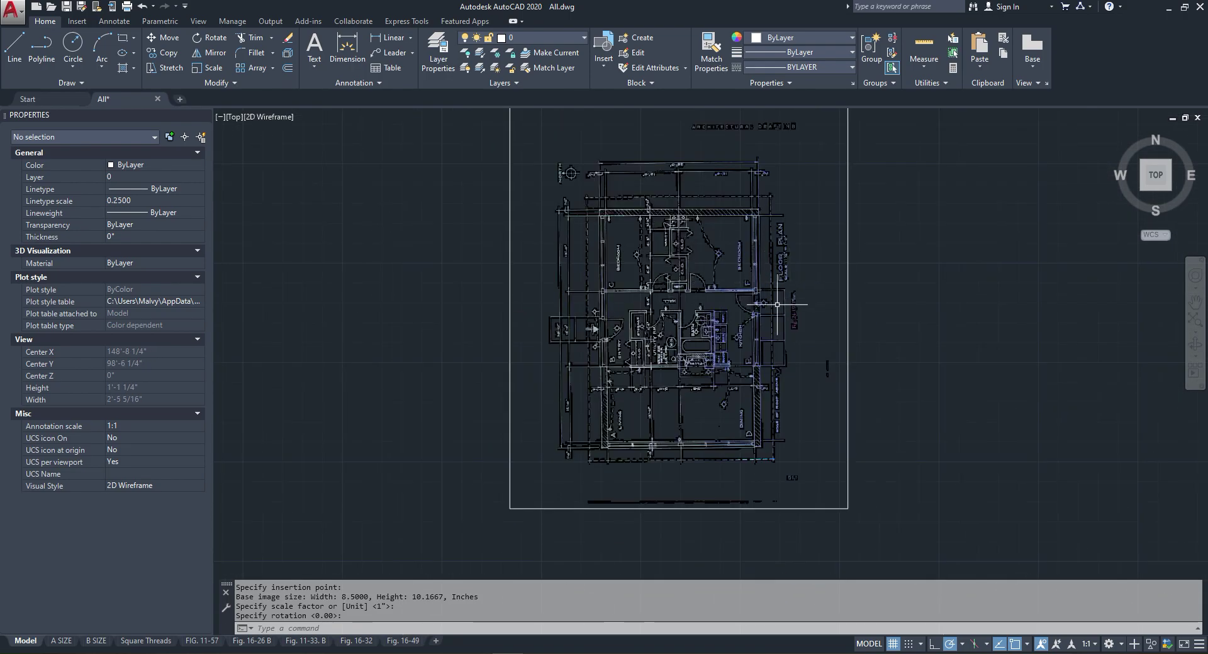
pyautogui.scroll(-4, 786, 462)
pyautogui.scroll(4, 777, 347)
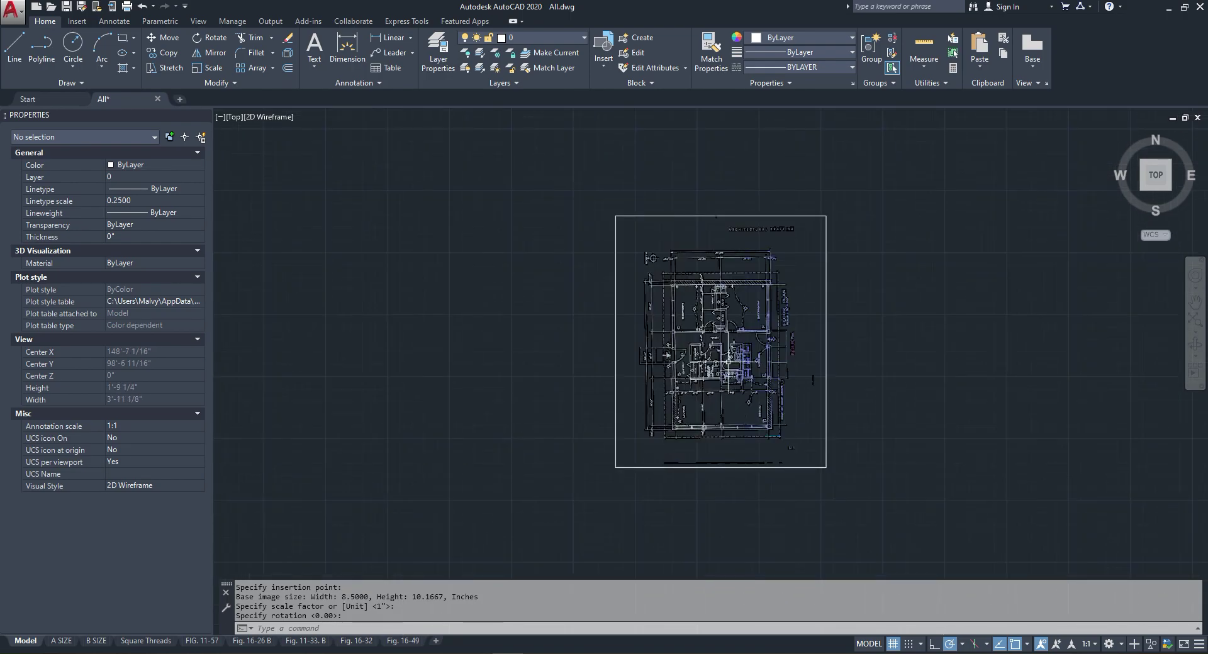
pyautogui.scroll(2, 836, 426)
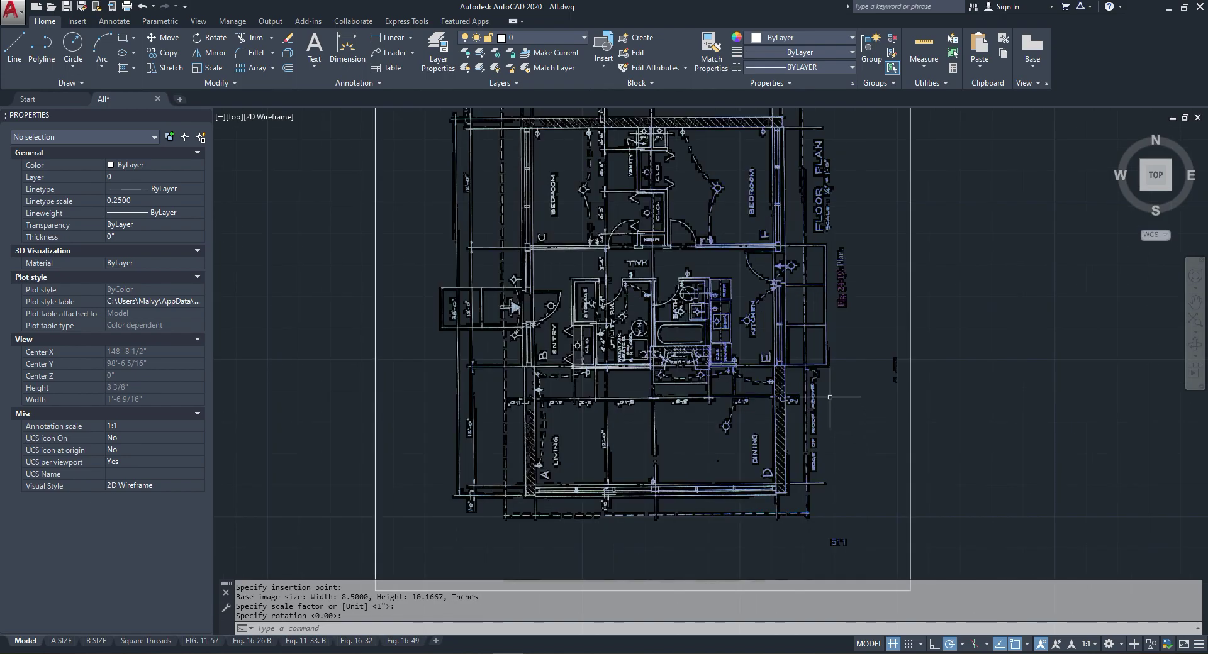
pyautogui.scroll(4, 810, 294)
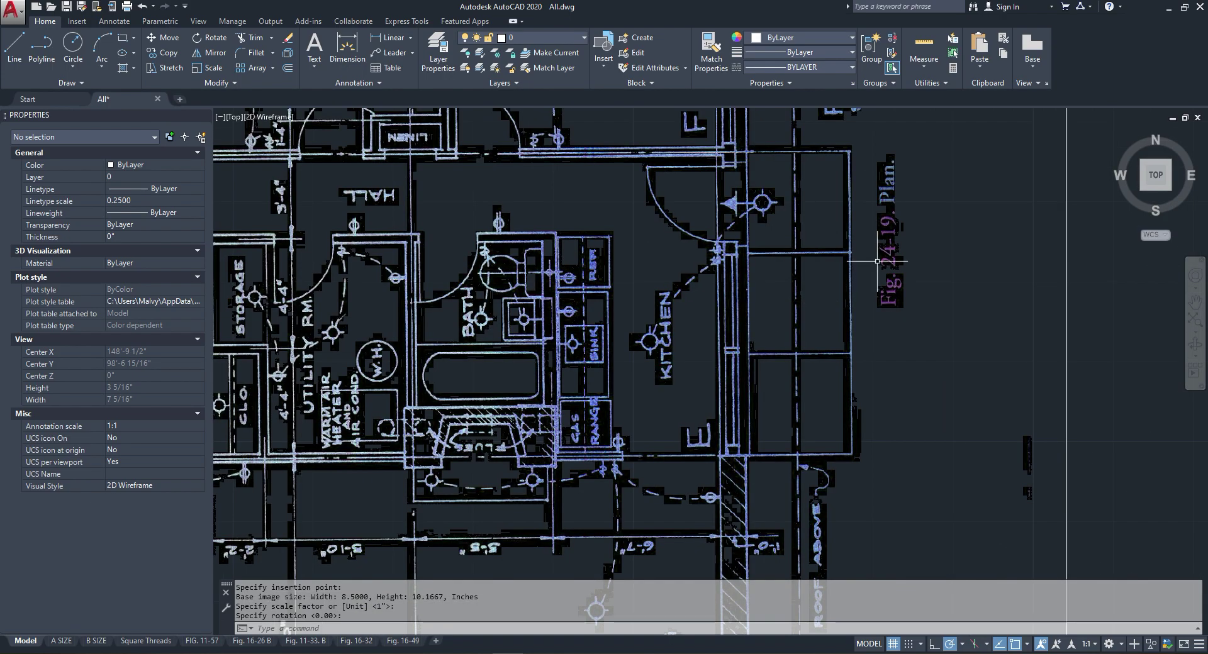
pyautogui.scroll(-4, 890, 251)
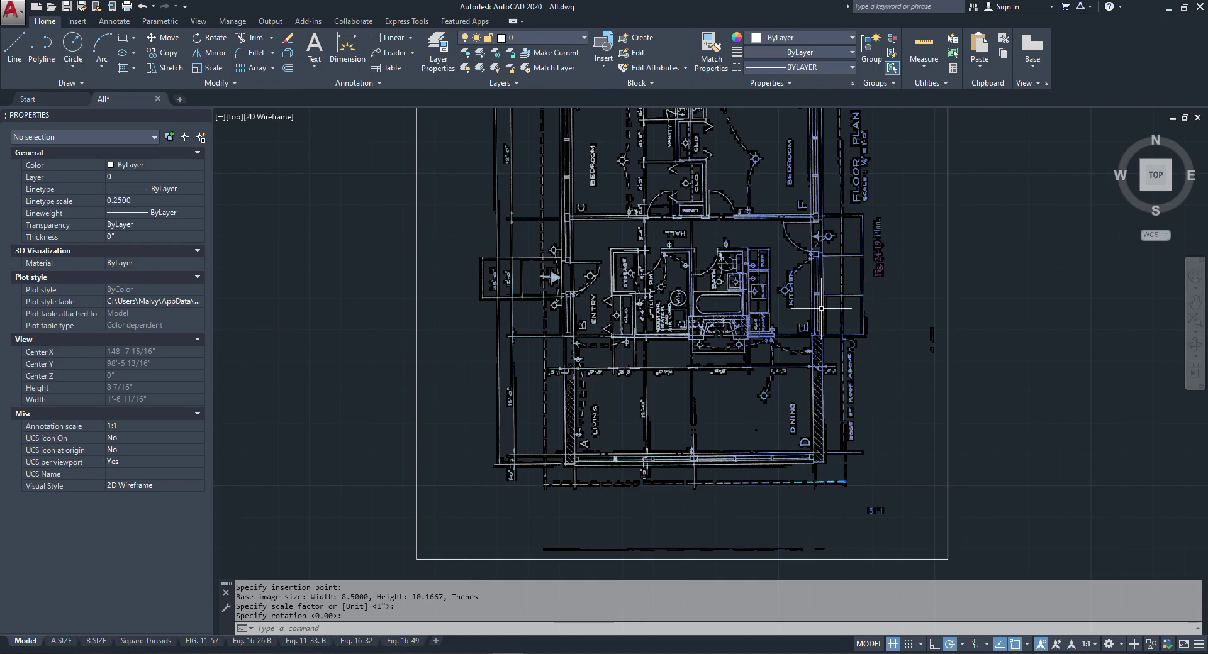
pyautogui.moveTo(1011, 354); pyautogui.dragTo(912, 394)
pyautogui.click(912, 395)
pyautogui.click(844, 358)
pyautogui.rightClick(869, 350)
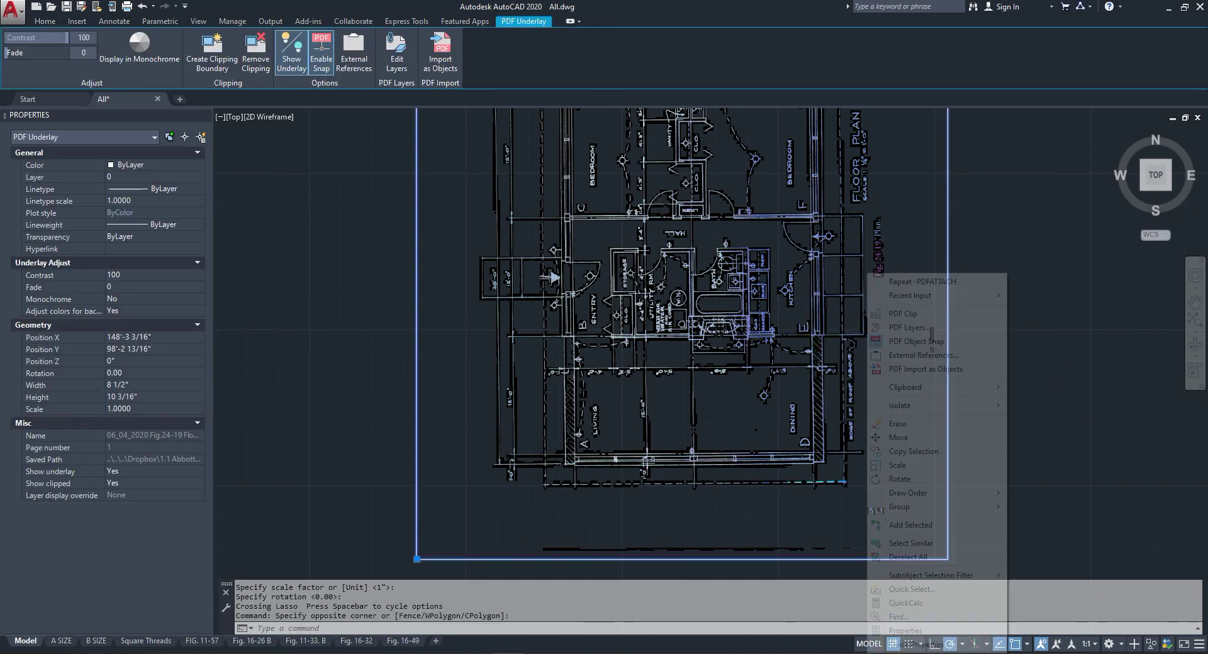
pyautogui.click(900, 479)
pyautogui.scroll(-2, 865, 361)
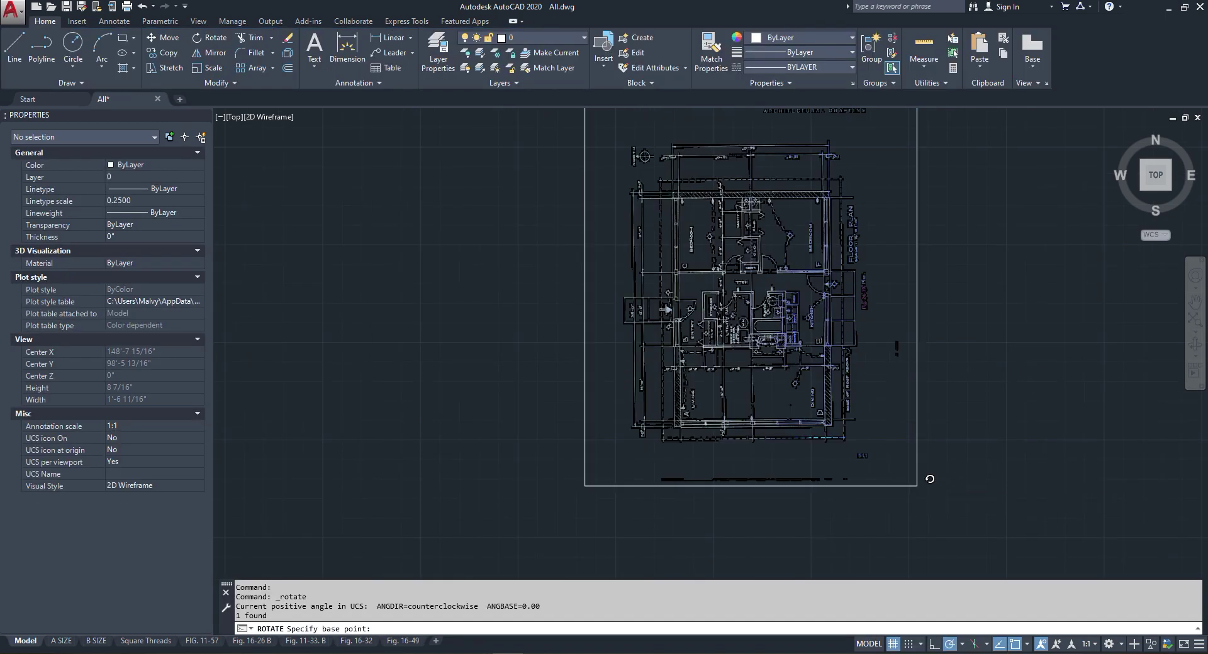
pyautogui.click(916, 484)
pyautogui.click(918, 520)
pyautogui.scroll(-4, 767, 429)
pyautogui.scroll(4, 930, 428)
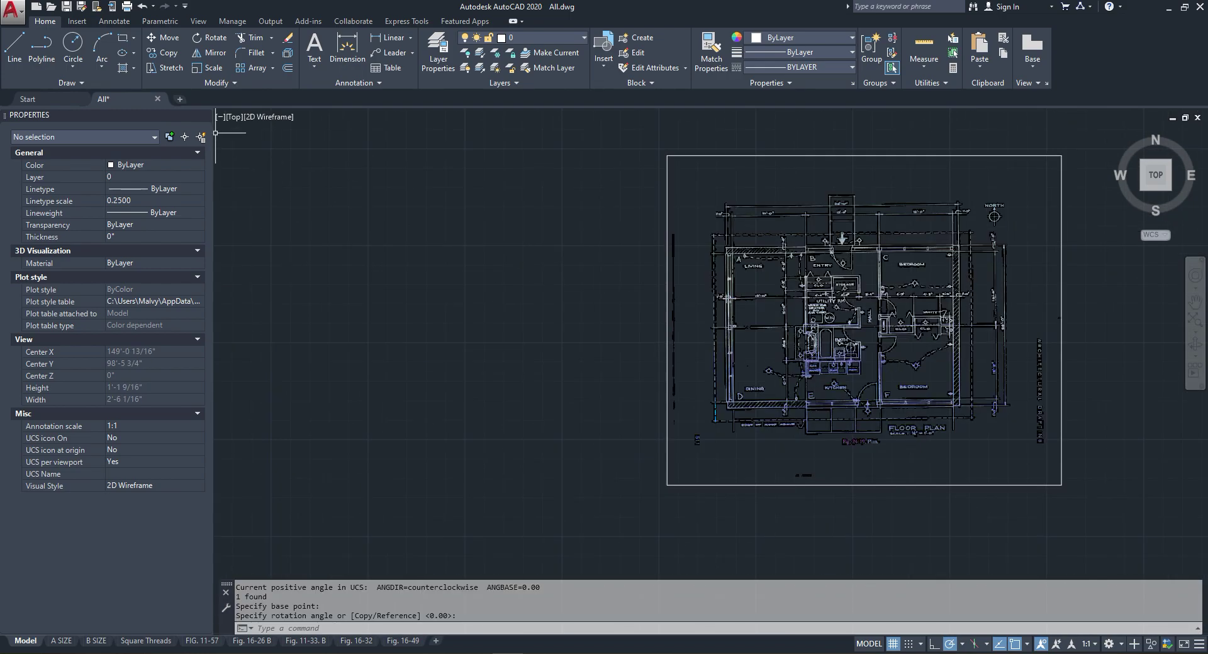
# Step: Draw a vertical polyline from the outer wall corner near room D up past the top of the house
pyautogui.click(42, 50)
pyautogui.scroll(8, 736, 396)
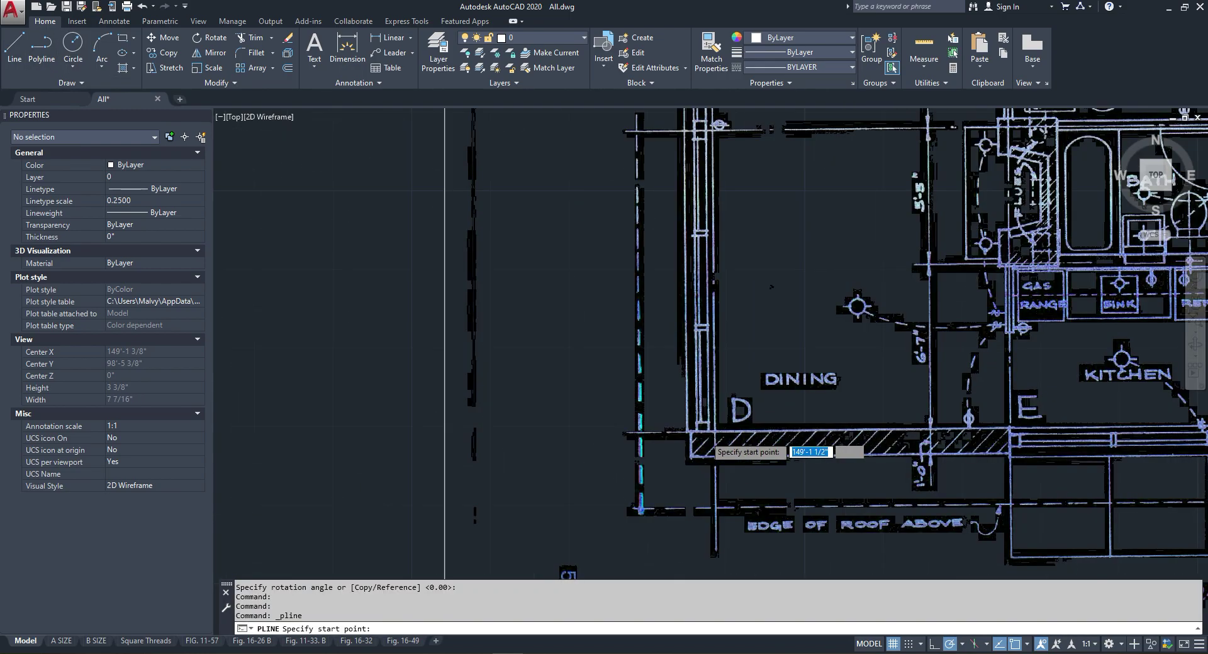
pyautogui.scroll(2, 714, 446)
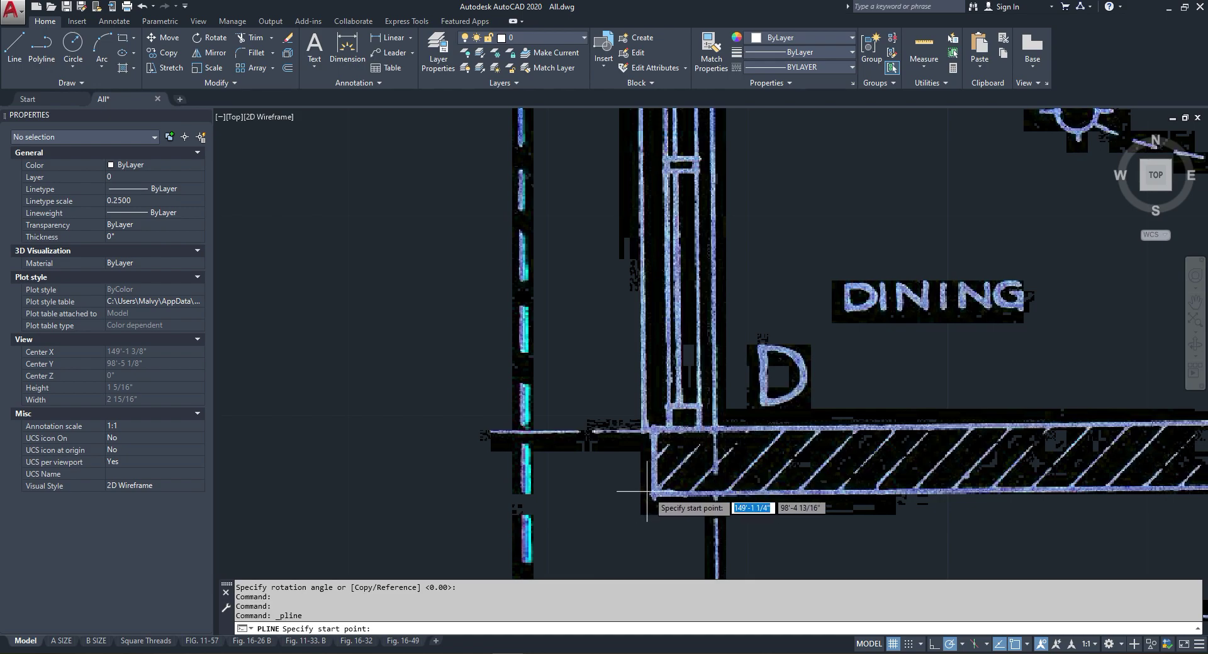
pyautogui.click(654, 495)
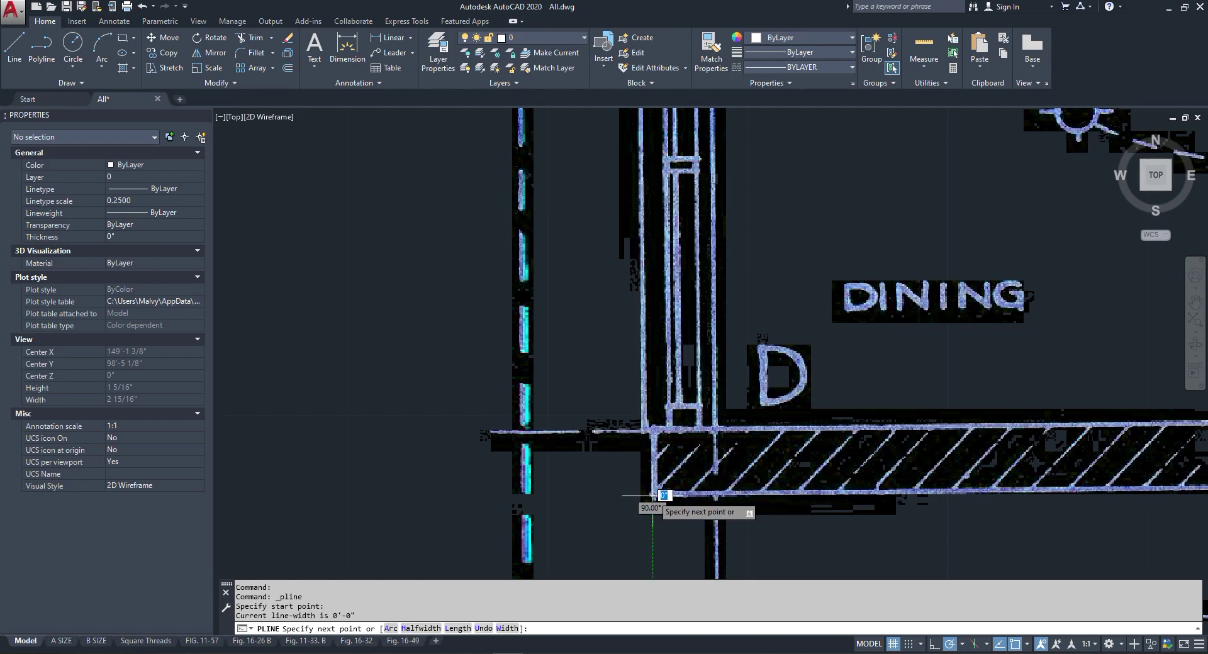
pyautogui.scroll(-10, 653, 497)
pyautogui.click(651, 306)
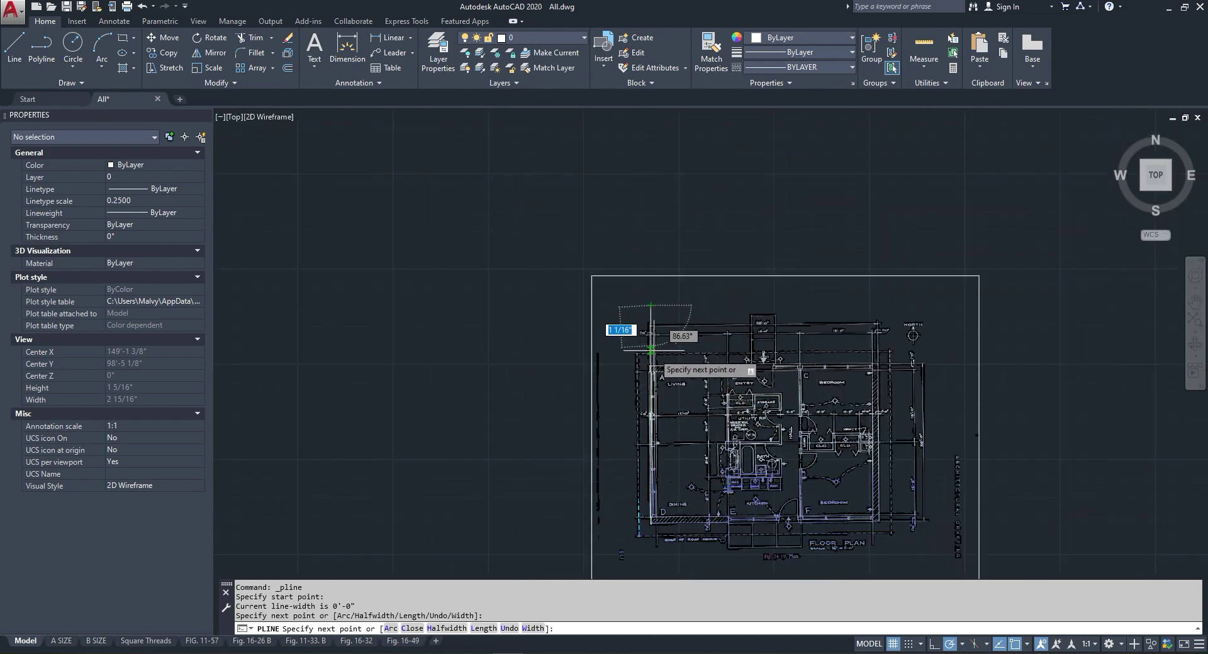
pyautogui.press('Escape')
# Step: Rotate the PDF underlay about the wall corner at D by reference, aligning the corner at A with the vertical guide polyline
pyautogui.scroll(10, 653, 375)
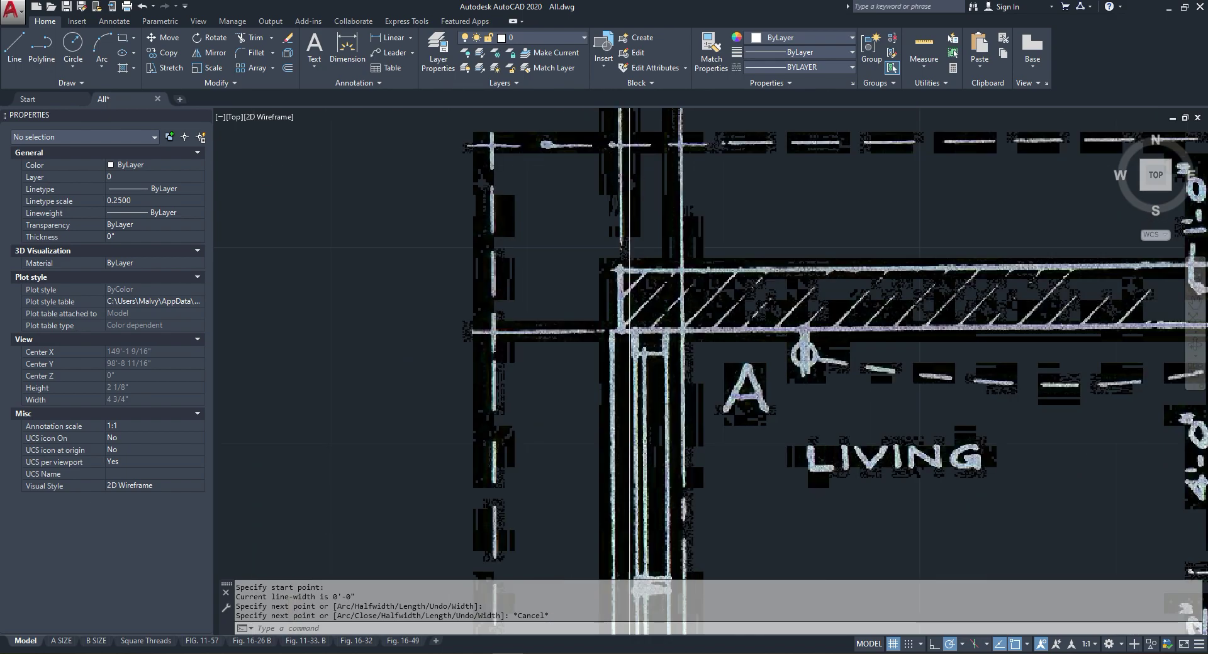
pyautogui.scroll(2, 652, 349)
pyautogui.scroll(-7, 592, 263)
pyautogui.click(684, 170)
pyautogui.click(664, 239)
pyautogui.scroll(2, 593, 248)
pyautogui.scroll(-4, 565, 252)
pyautogui.rightClick(560, 236)
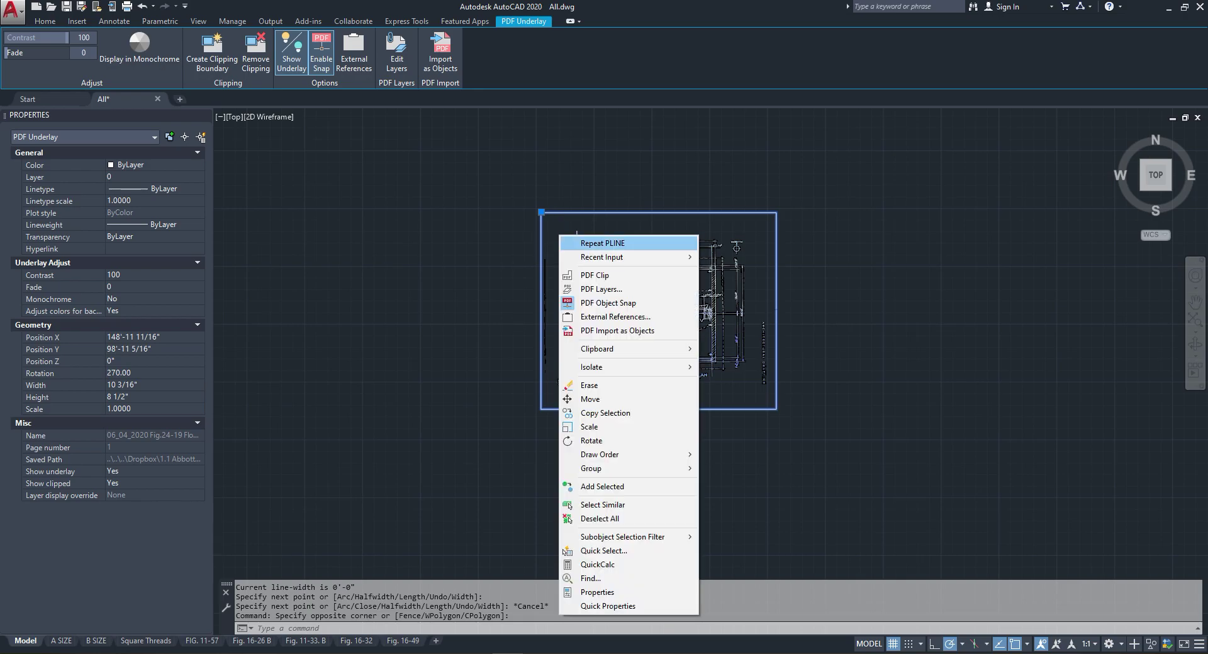
pyautogui.click(592, 440)
pyautogui.scroll(8, 579, 355)
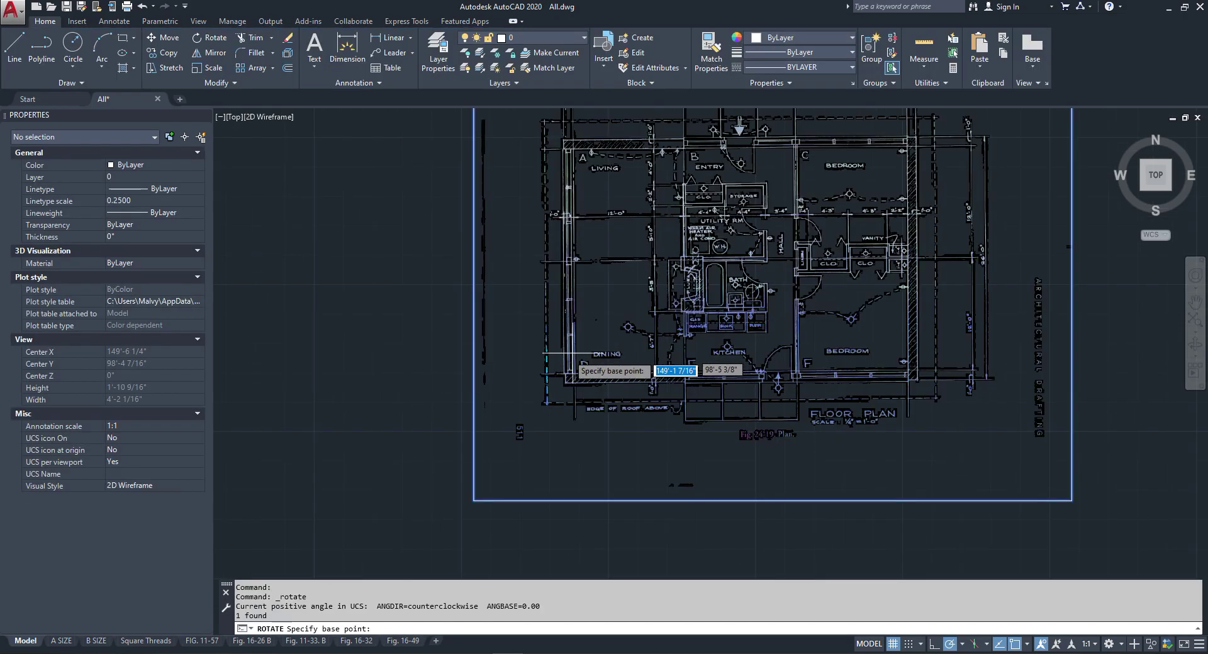
pyautogui.click(583, 354)
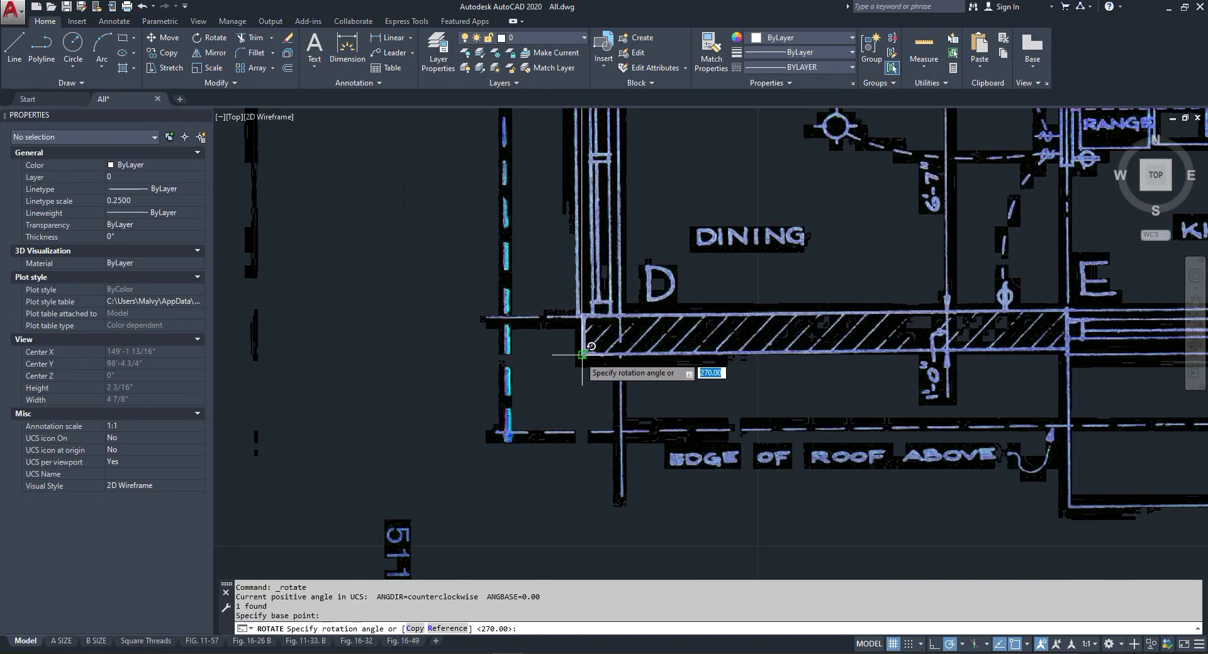
pyautogui.write('r')
pyautogui.press('Return')
pyautogui.click(582, 355)
pyautogui.scroll(-5, 516, 423)
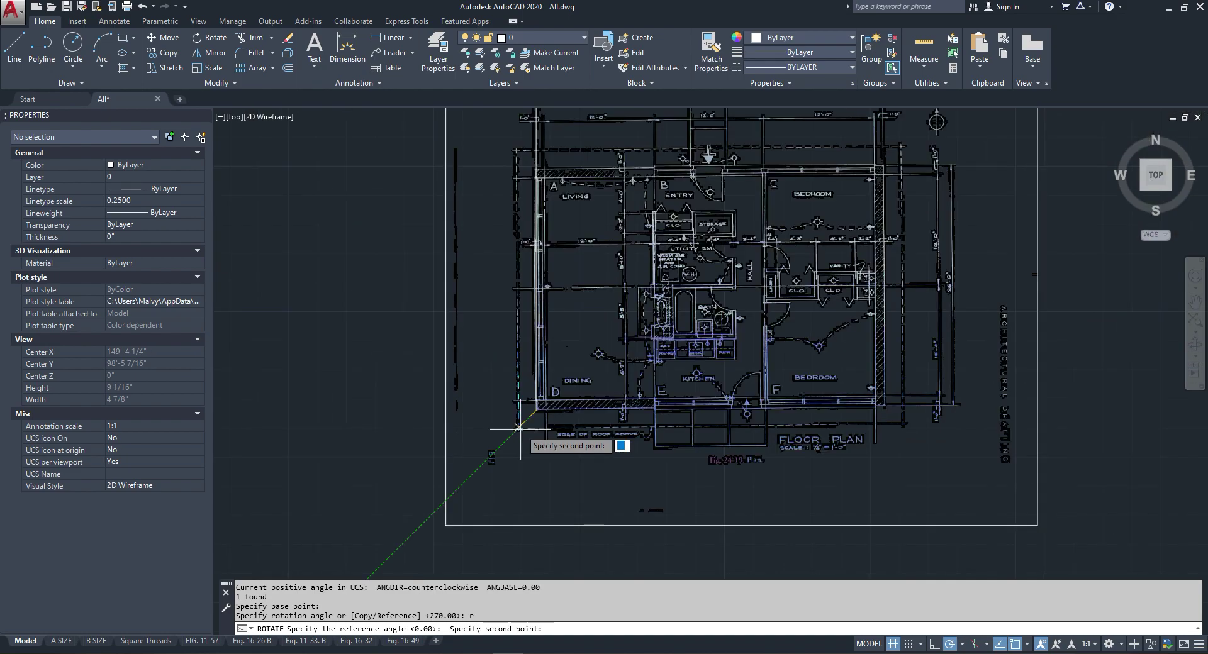
pyautogui.scroll(8, 535, 197)
pyautogui.click(535, 169)
pyautogui.click(517, 270)
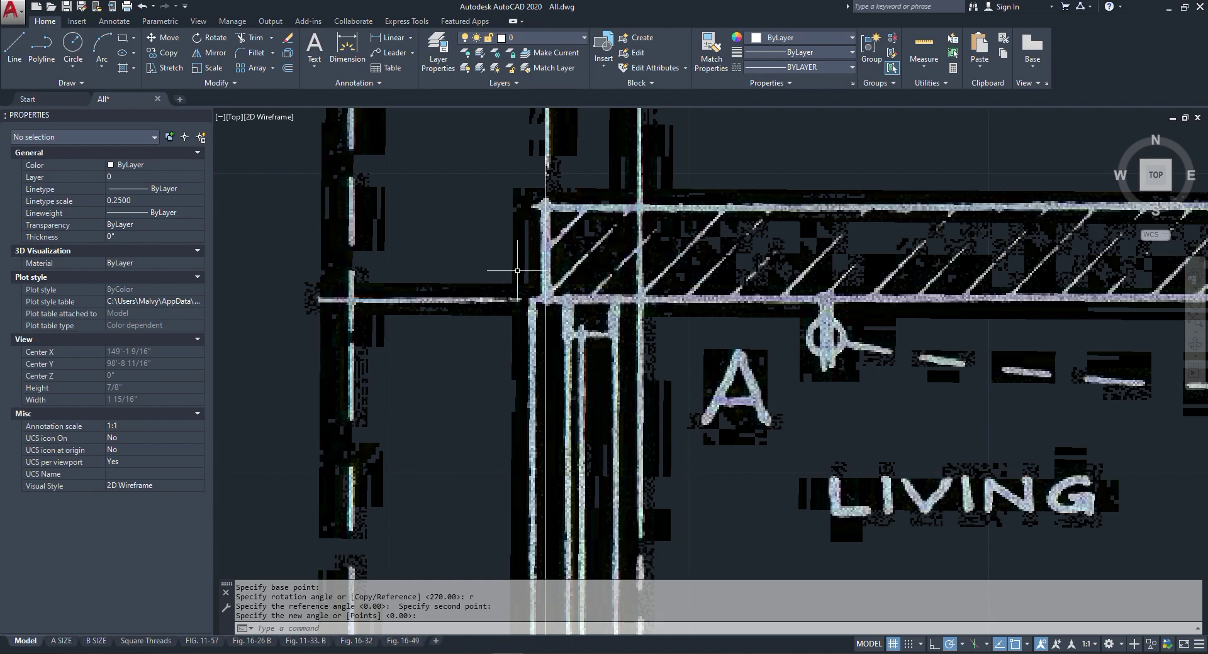
# Step: Erase the vertical guide polyline along the outer wall of the living and dining rooms
pyautogui.scroll(-8, 517, 227)
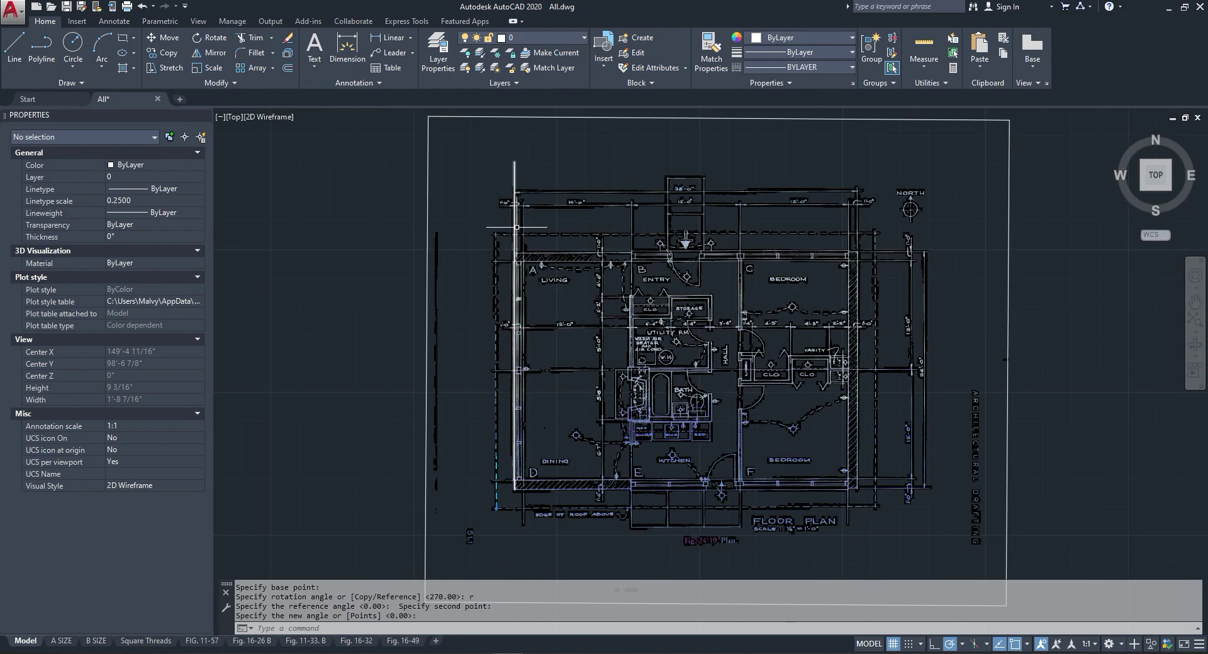
pyautogui.click(514, 174)
pyautogui.press('Delete')
# Step: Draw a short horizontal polyline between the extension lines of the 1'-0" dimension above the living room corner
pyautogui.scroll(-2, 552, 225)
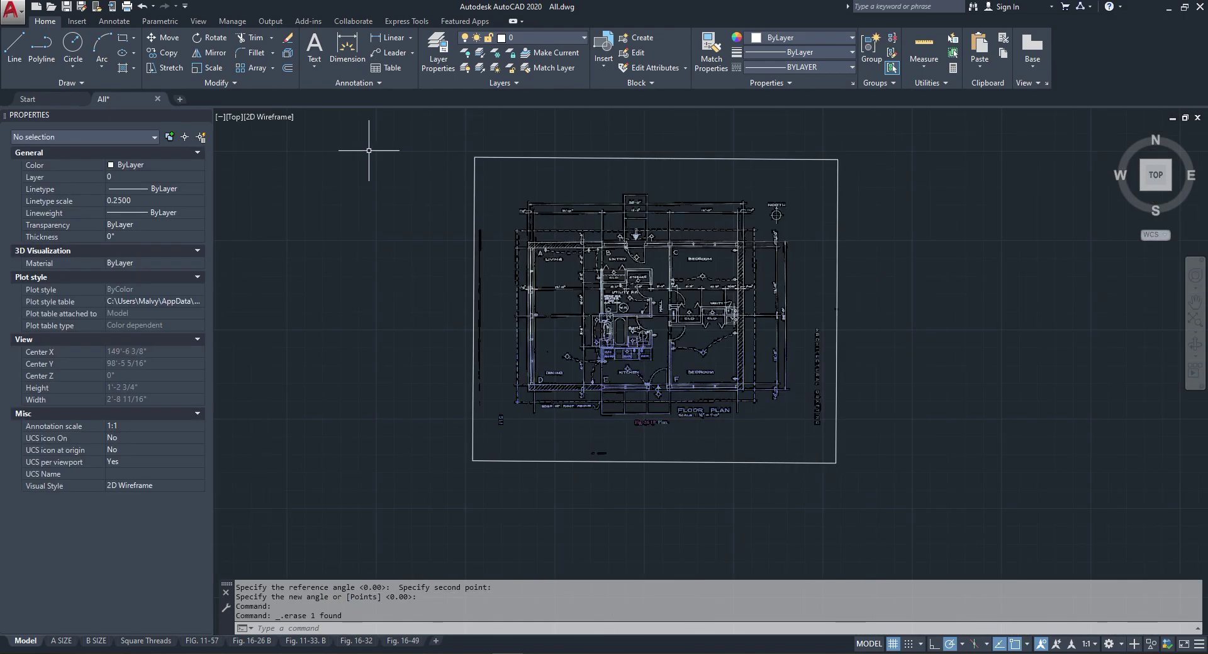
pyautogui.click(41, 47)
pyautogui.scroll(10, 523, 286)
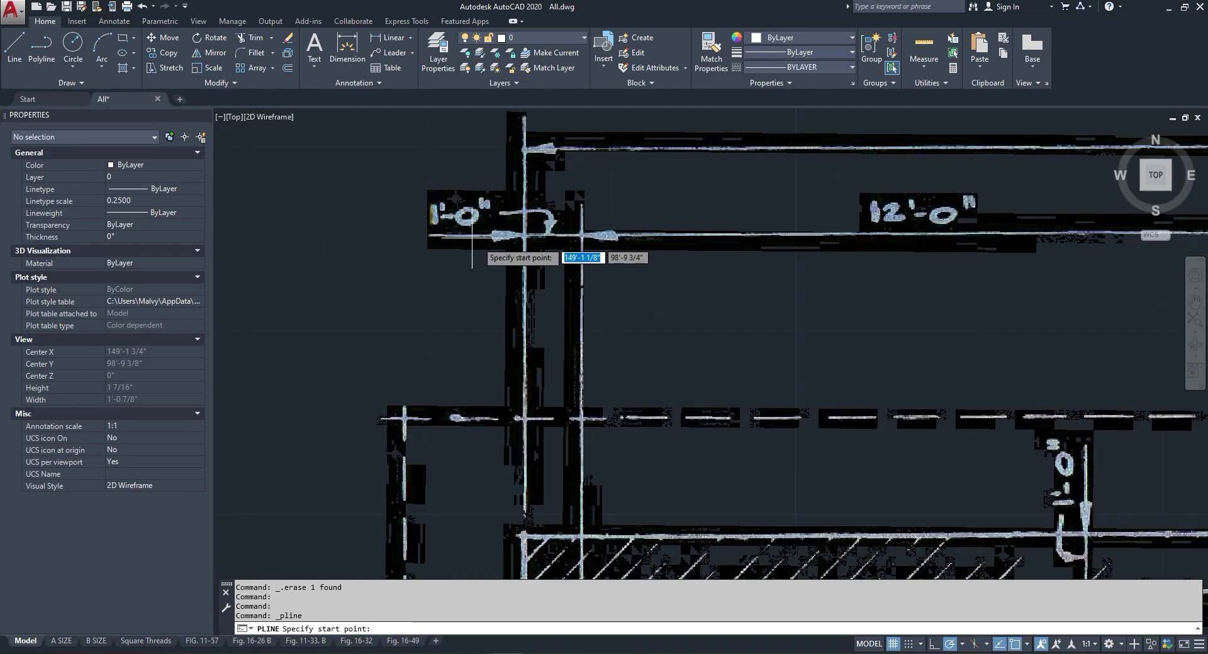
pyautogui.scroll(2, 522, 284)
pyautogui.click(527, 285)
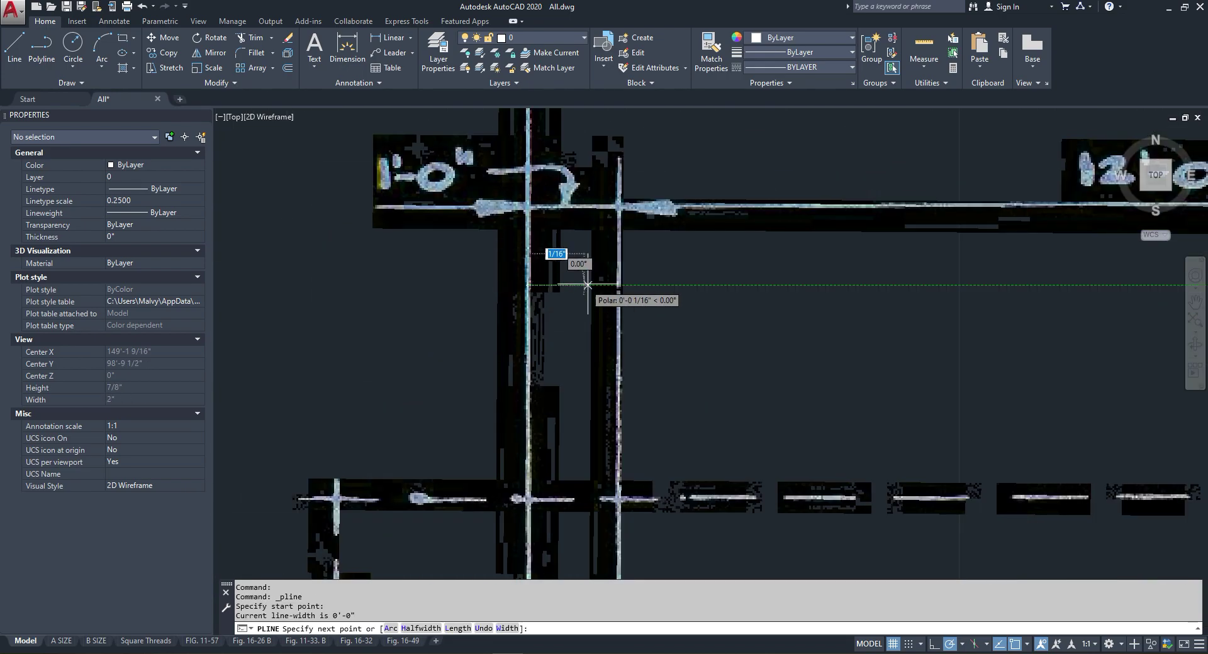
pyautogui.press('Escape')
# Step: Scale the PDF underlay and the short polyline by reference, using the polyline's two ends and a new length of 1'
pyautogui.scroll(-10, 617, 277)
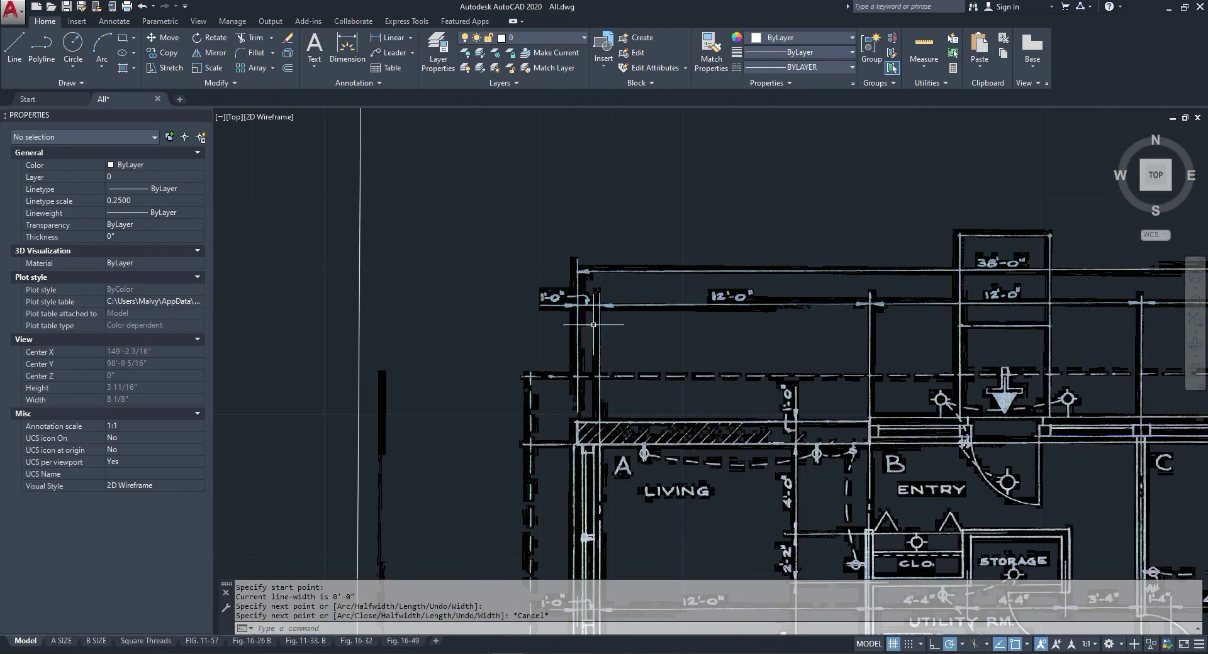
pyautogui.click(649, 180)
pyautogui.click(558, 344)
pyautogui.rightClick(549, 274)
pyautogui.click(585, 397)
pyautogui.scroll(4, 591, 293)
pyautogui.scroll(4, 595, 286)
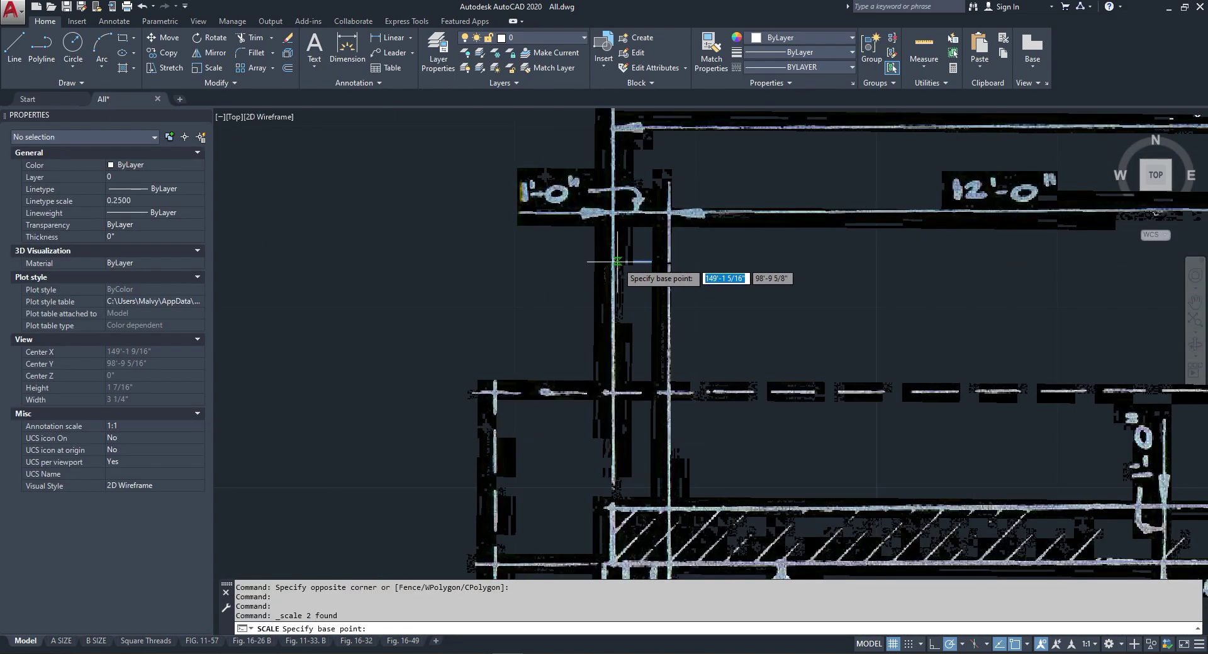
pyautogui.click(611, 261)
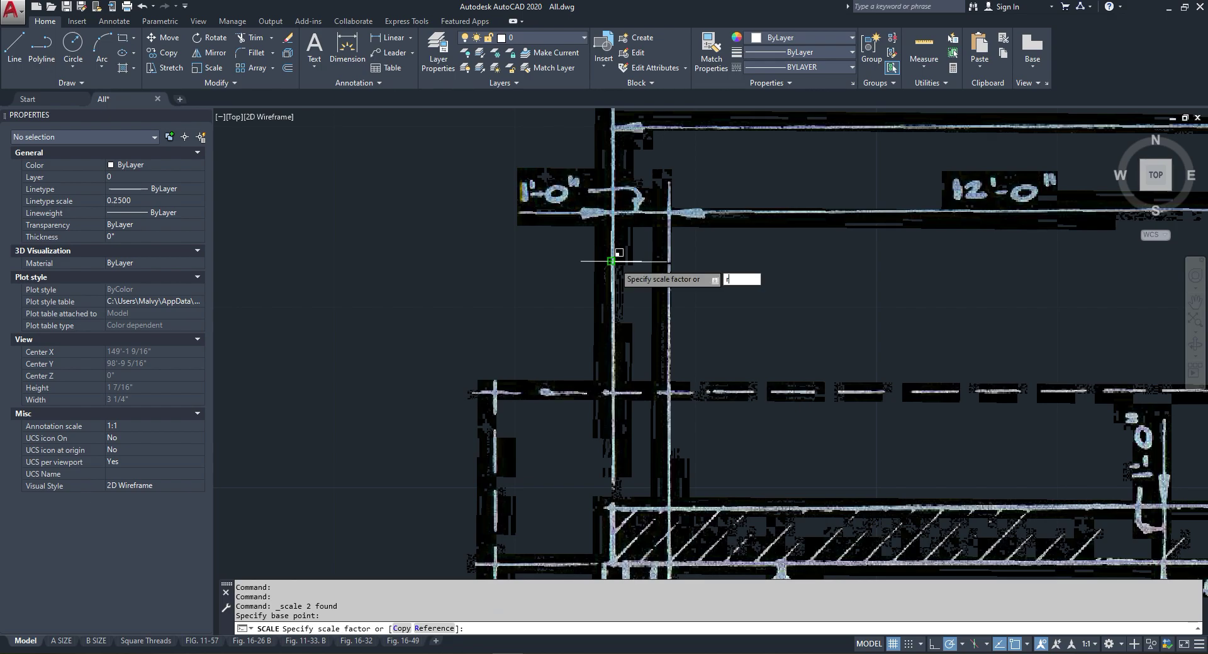
pyautogui.press('Return')
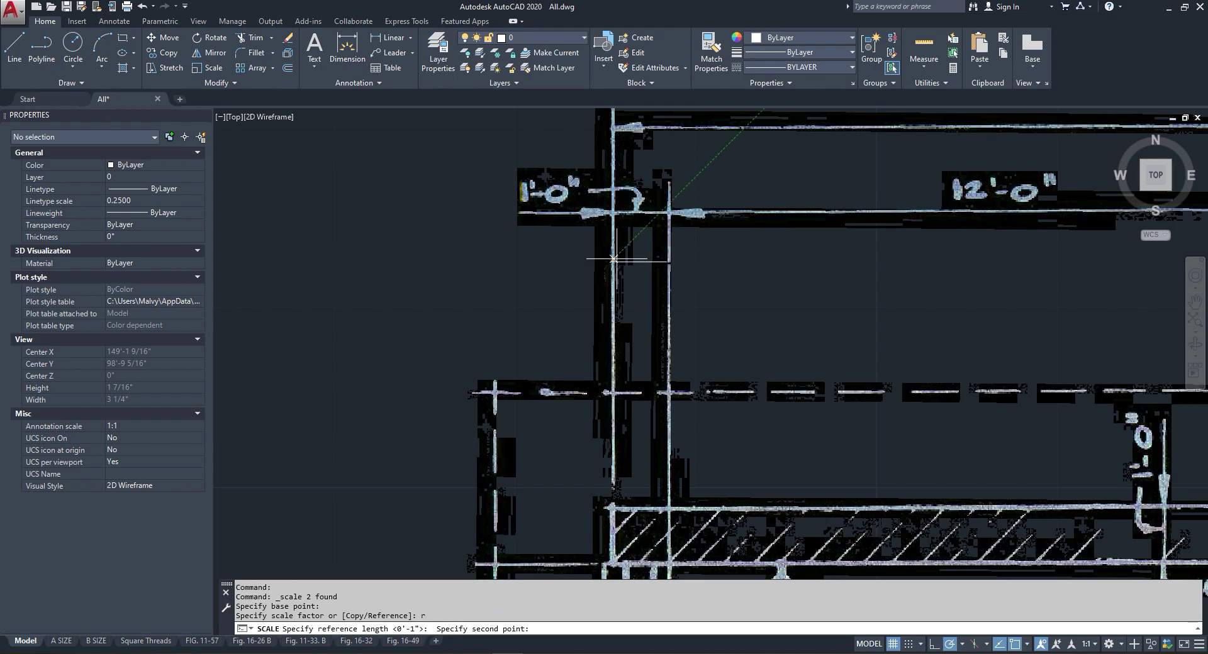
pyautogui.click(672, 258)
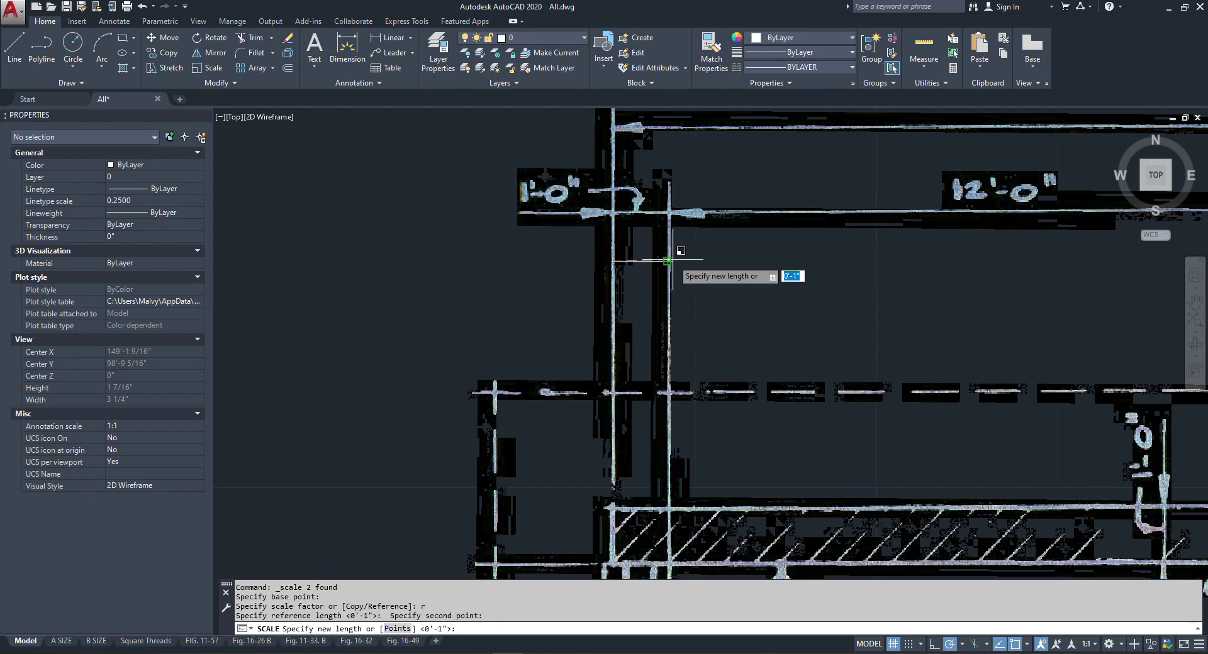
pyautogui.write("1'")
pyautogui.press('Return')
# Step: Select the short reference polyline above the living room corner to check its length
pyautogui.scroll(-5, 682, 261)
pyautogui.scroll(-16, 560, 296)
pyautogui.click(539, 247)
pyautogui.click(583, 299)
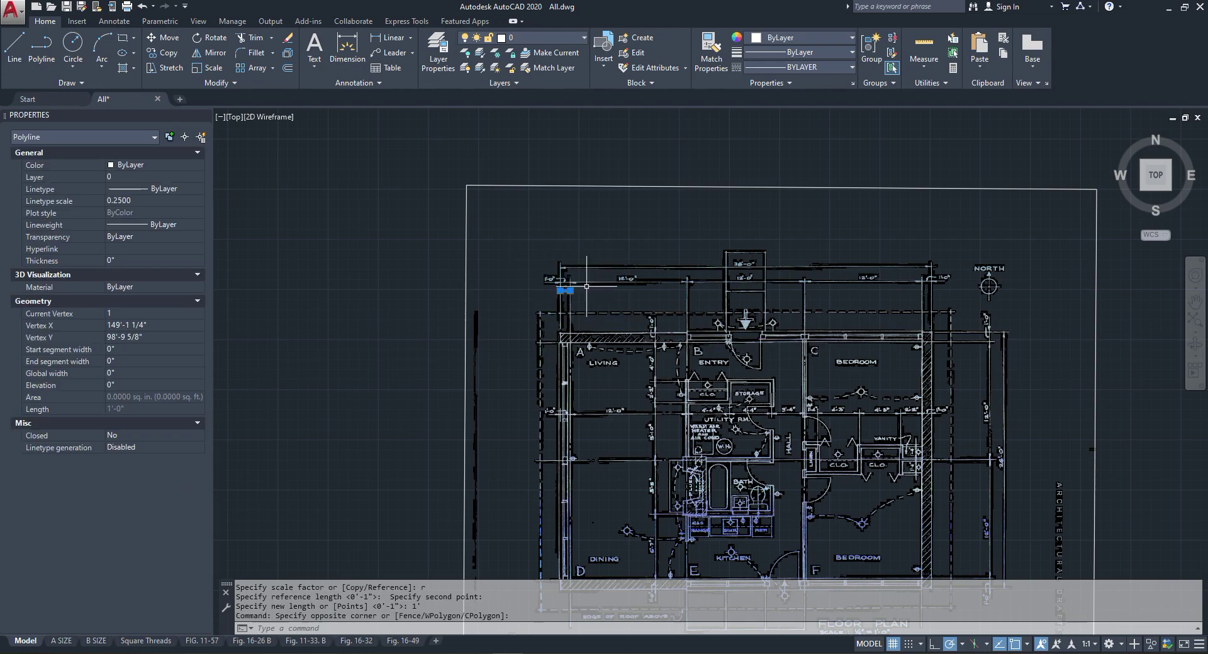
# Step: Erase the short reference polyline above the living room corner
pyautogui.scroll(-6, 587, 287)
pyautogui.rightClick(584, 286)
pyautogui.click(620, 388)
pyautogui.scroll(6, 757, 386)
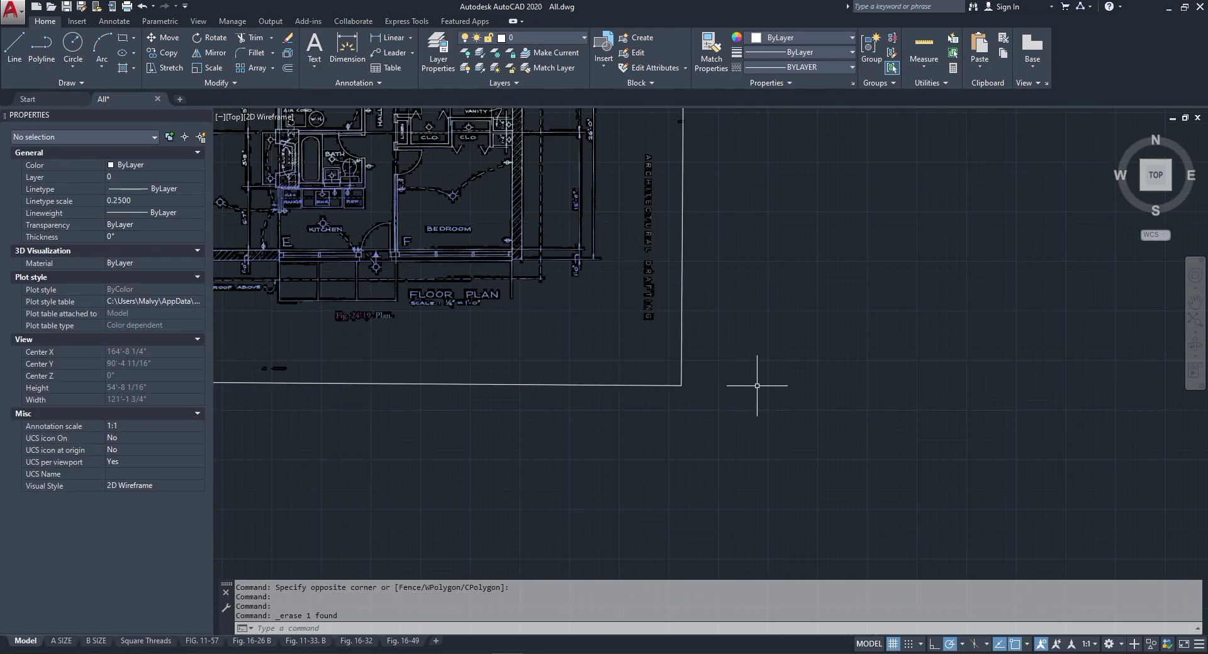
# Step: Move the PDF underlay to the open drawing area to its right
pyautogui.click(756, 386)
pyautogui.click(647, 370)
pyautogui.scroll(-4, 582, 321)
pyautogui.rightClick(574, 309)
pyautogui.click(605, 437)
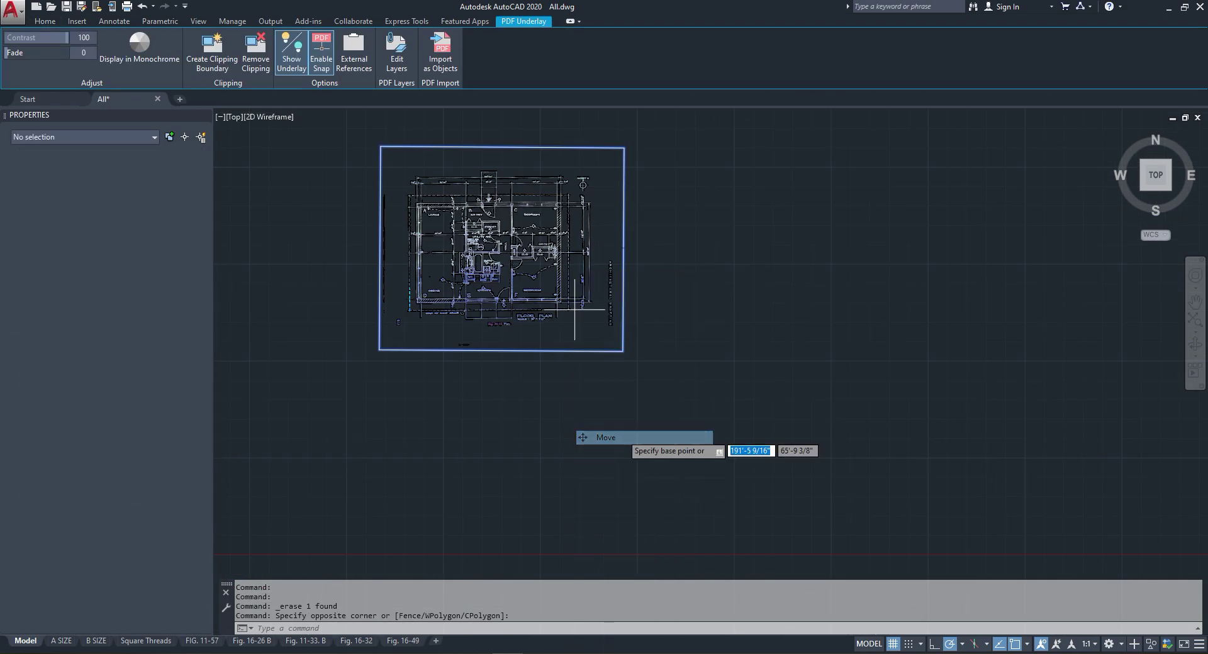
pyautogui.click(587, 354)
pyautogui.click(900, 401)
pyautogui.press('Escape')
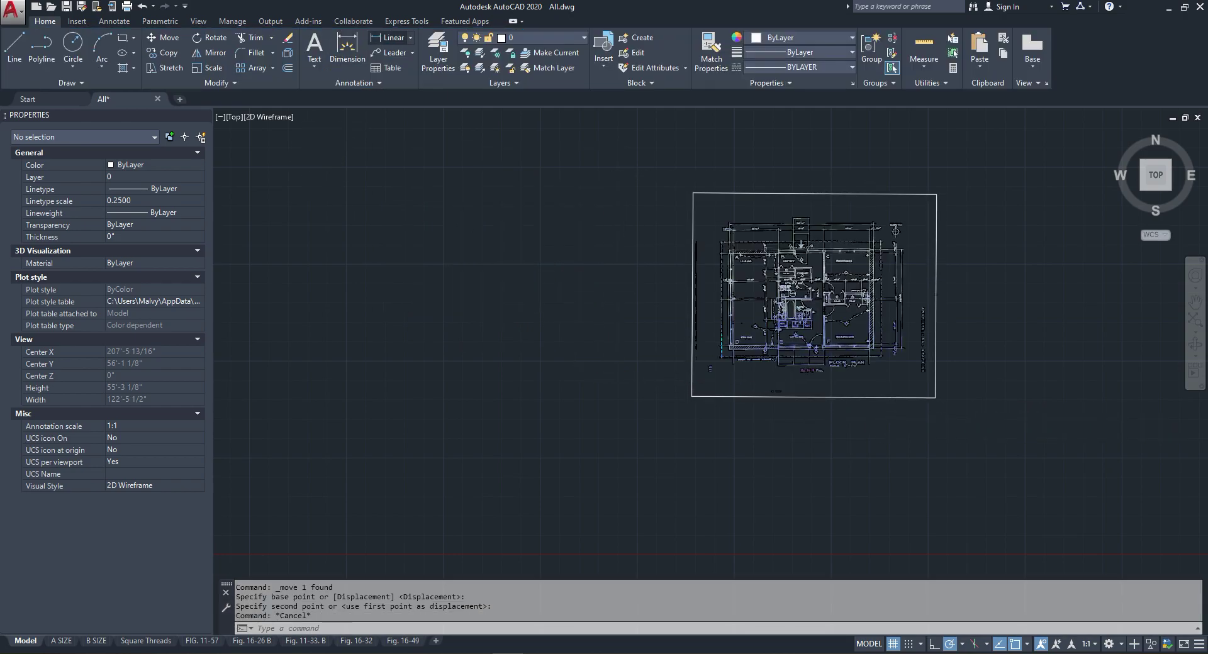
# Step: Measure the middle 12'-0" span above the entry with a linear dimension between its extension lines, without placing it
pyautogui.click(389, 38)
pyautogui.scroll(6, 745, 258)
pyautogui.scroll(-2, 746, 249)
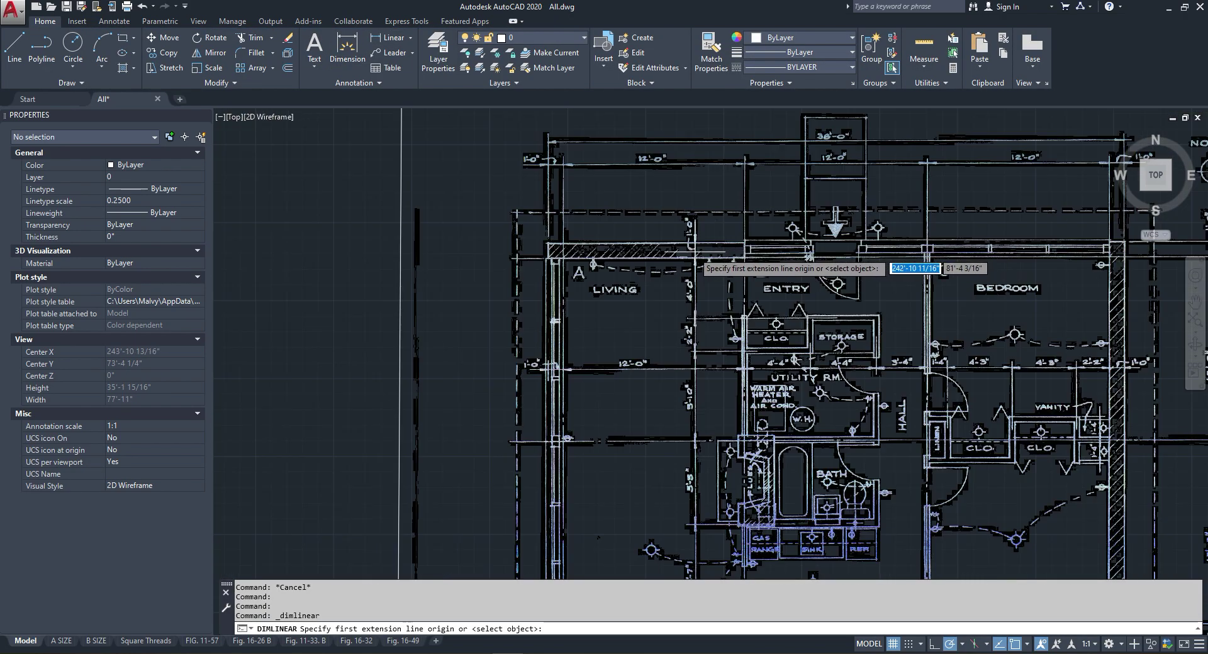
pyautogui.scroll(4, 854, 152)
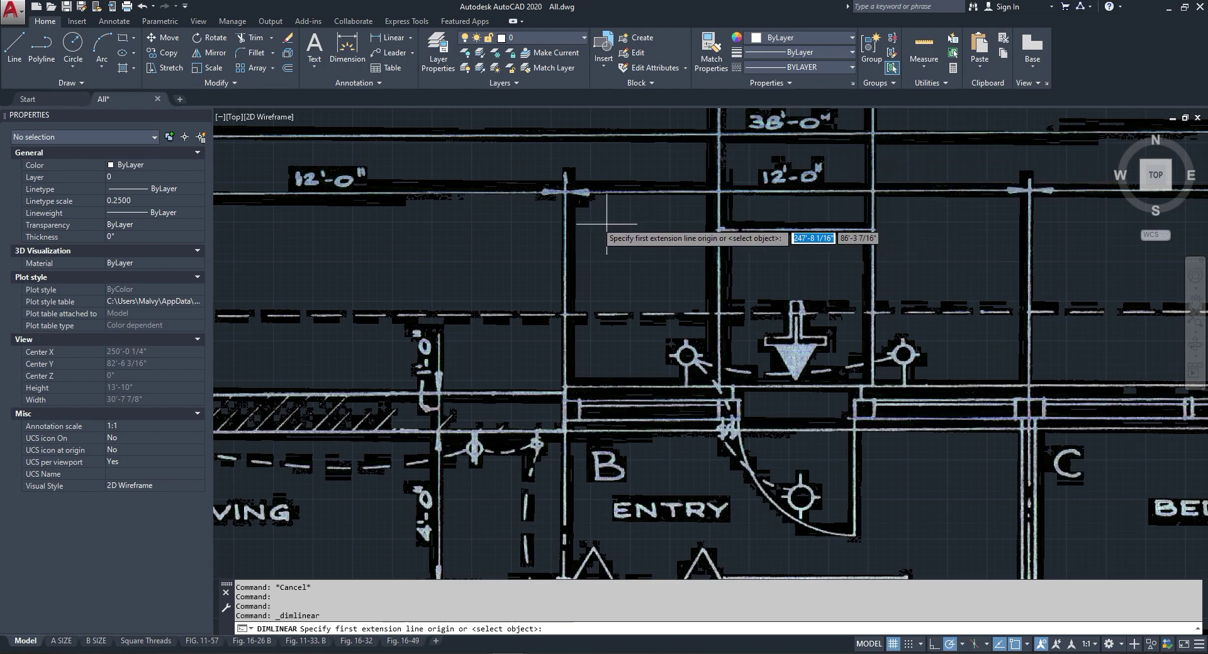
pyautogui.click(565, 183)
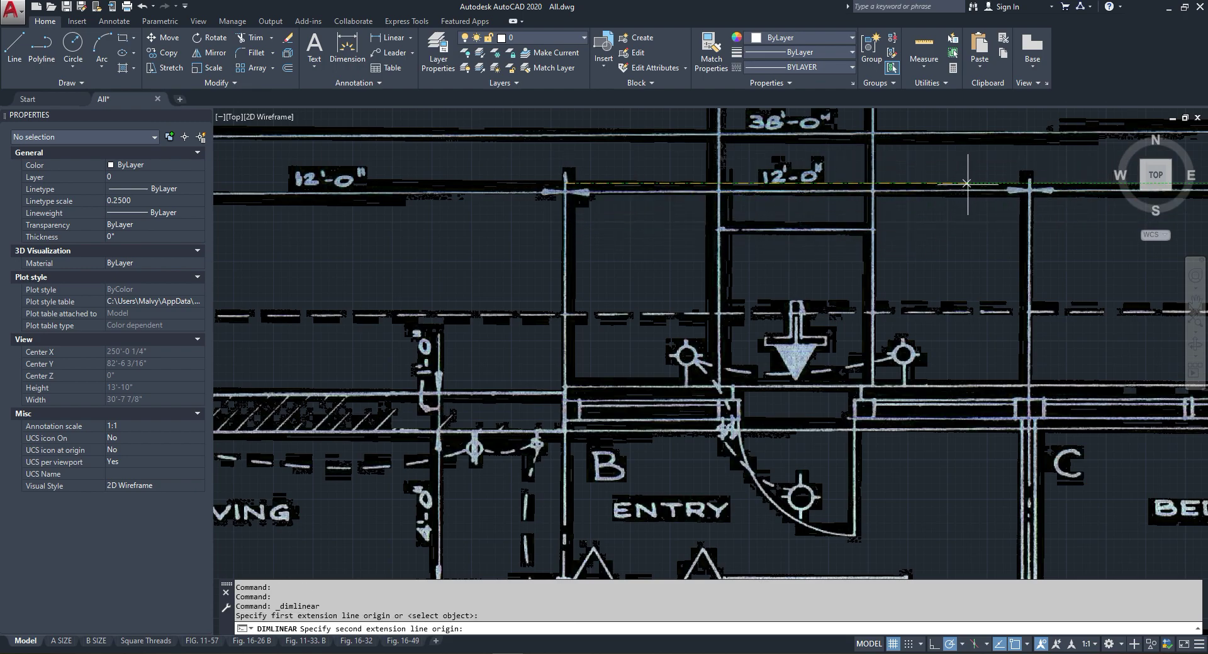
pyautogui.click(1029, 184)
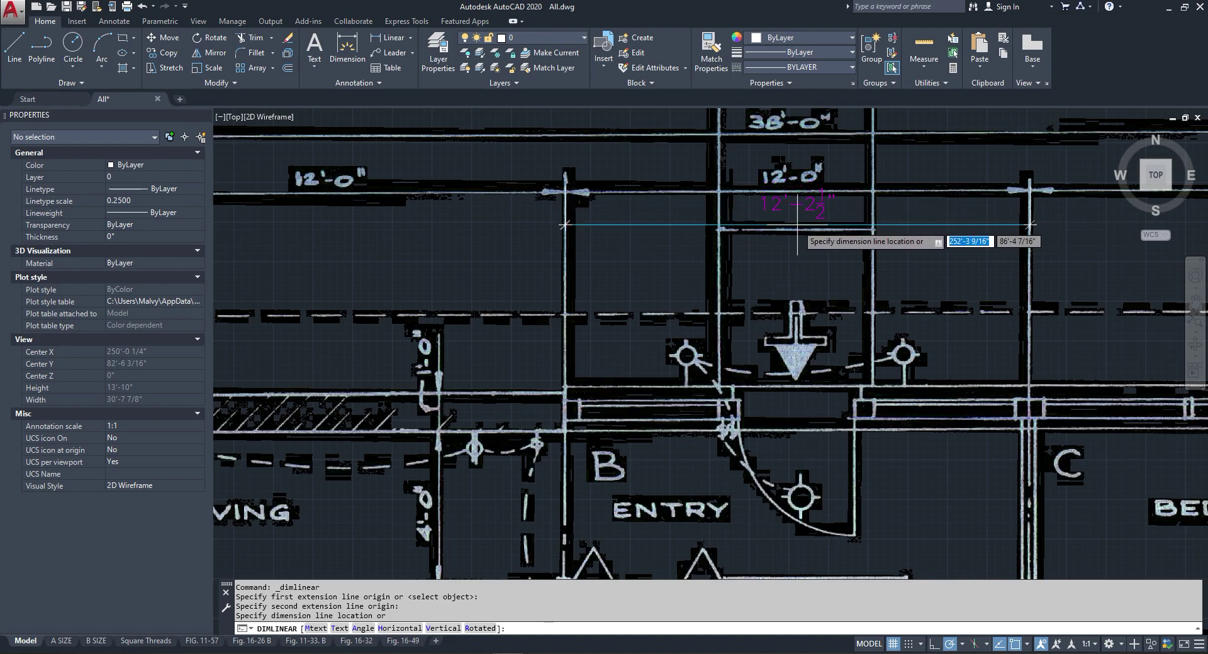
pyautogui.press('Escape')
# Step: Examine the overall width and depth dimensions written on the floor plan underlay
pyautogui.scroll(-4, 770, 239)
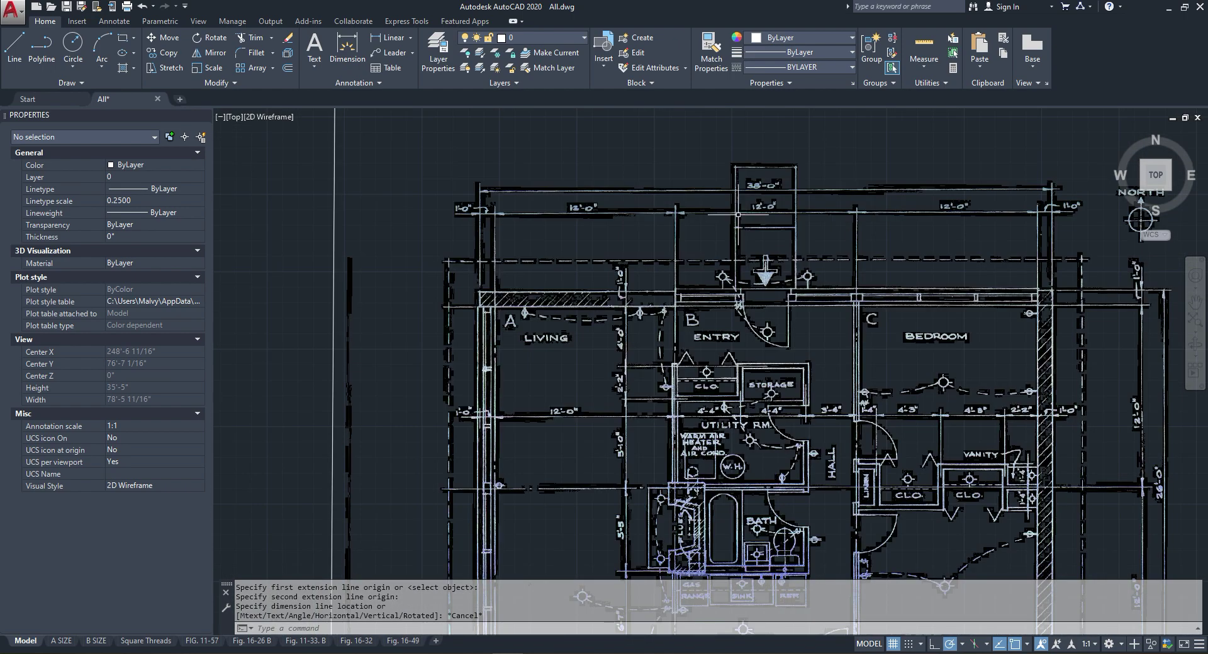
pyautogui.scroll(-4, 783, 280)
pyautogui.scroll(4, 825, 296)
pyautogui.scroll(2, 828, 168)
pyautogui.scroll(-2, 526, 170)
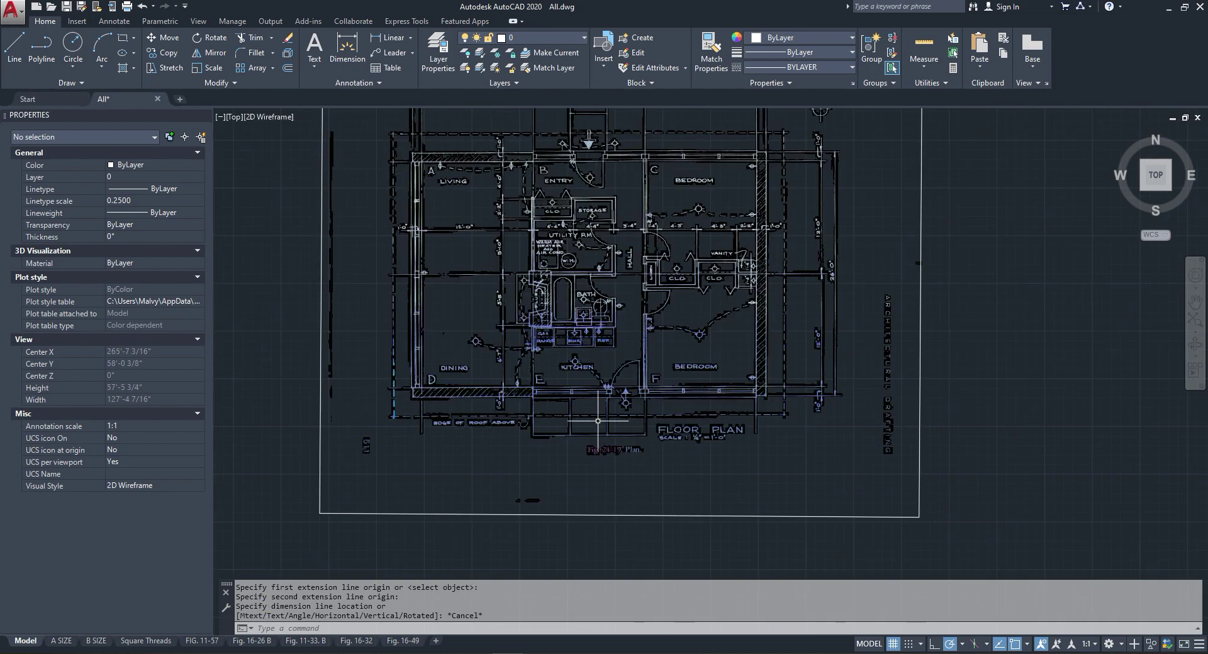
pyautogui.scroll(-2, 623, 421)
pyautogui.scroll(6, 603, 309)
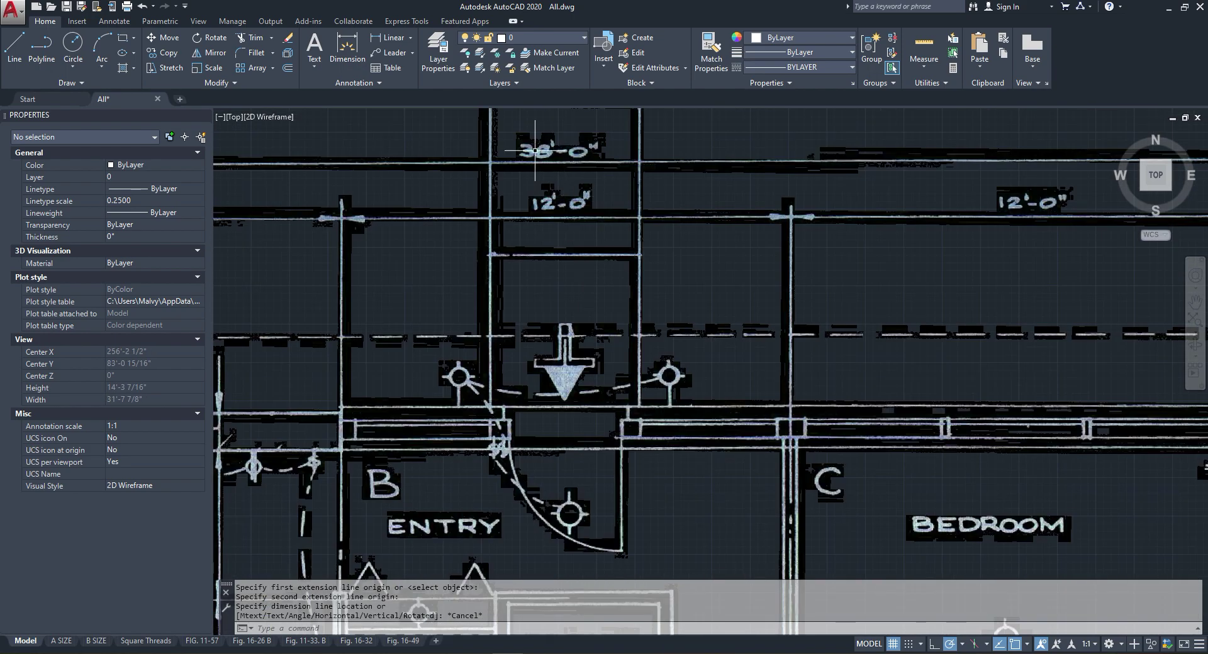
pyautogui.scroll(1, 536, 151)
pyautogui.scroll(-5, 525, 170)
pyautogui.scroll(4, 793, 377)
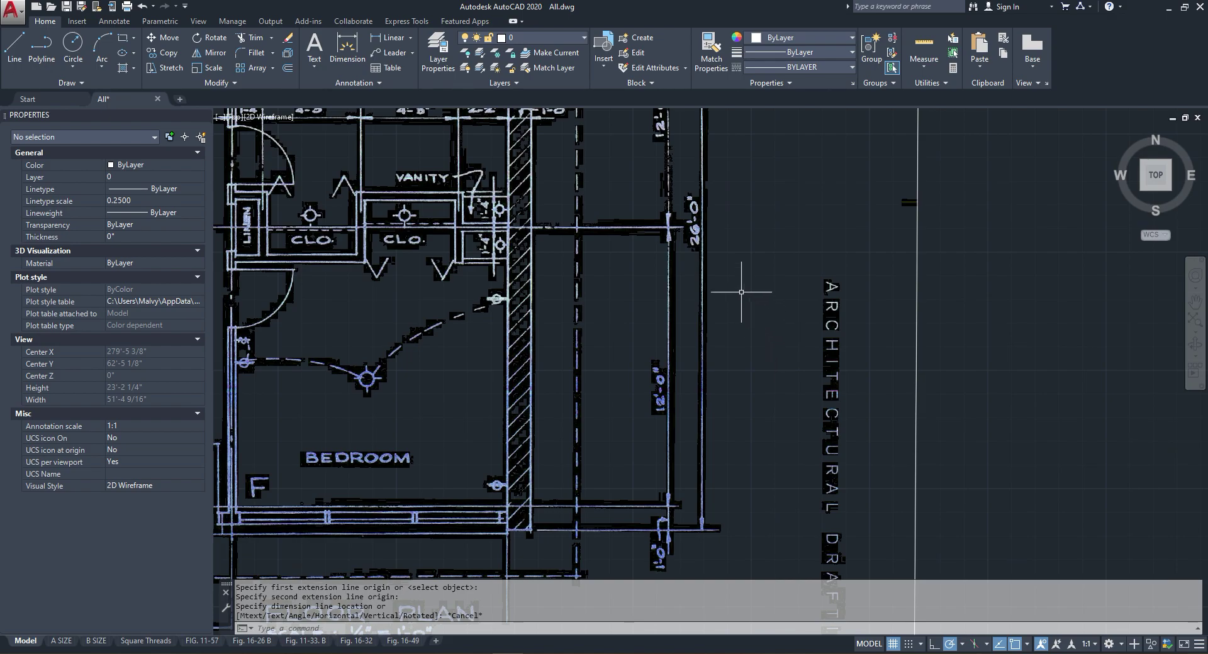
pyautogui.scroll(-6, 755, 264)
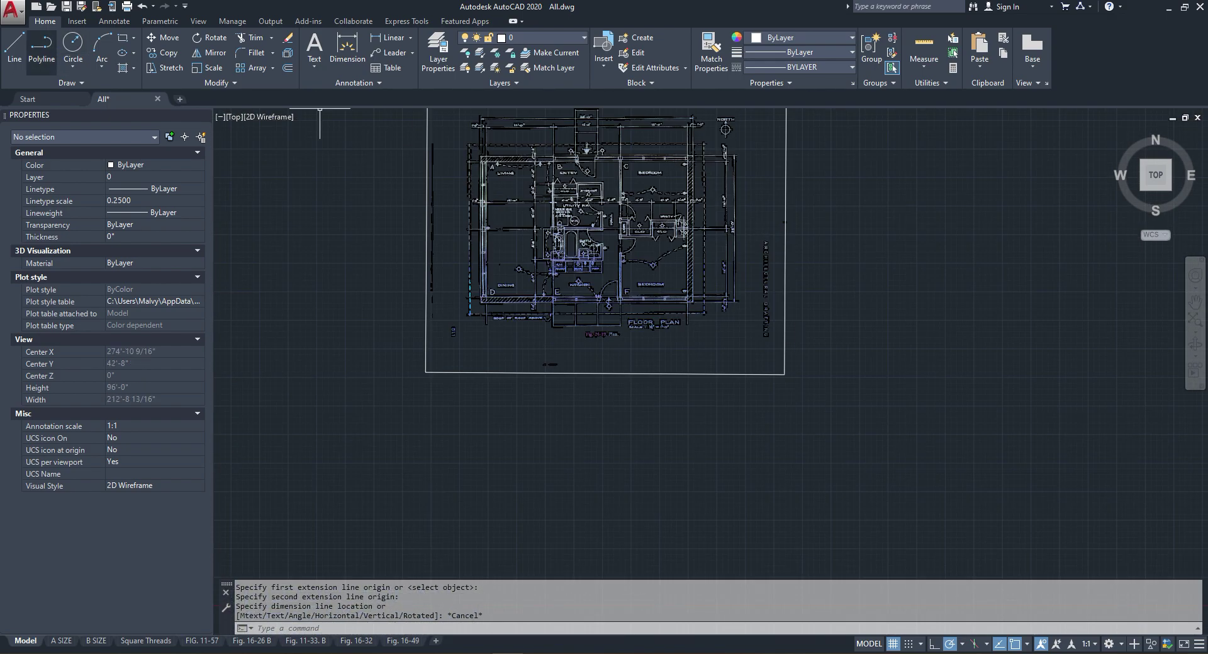
# Step: Draw a closed rectangular polyline 38' wide and 26' high below the PDF underlay
pyautogui.click(42, 51)
pyautogui.scroll(-5, 598, 251)
pyautogui.scroll(2, 560, 352)
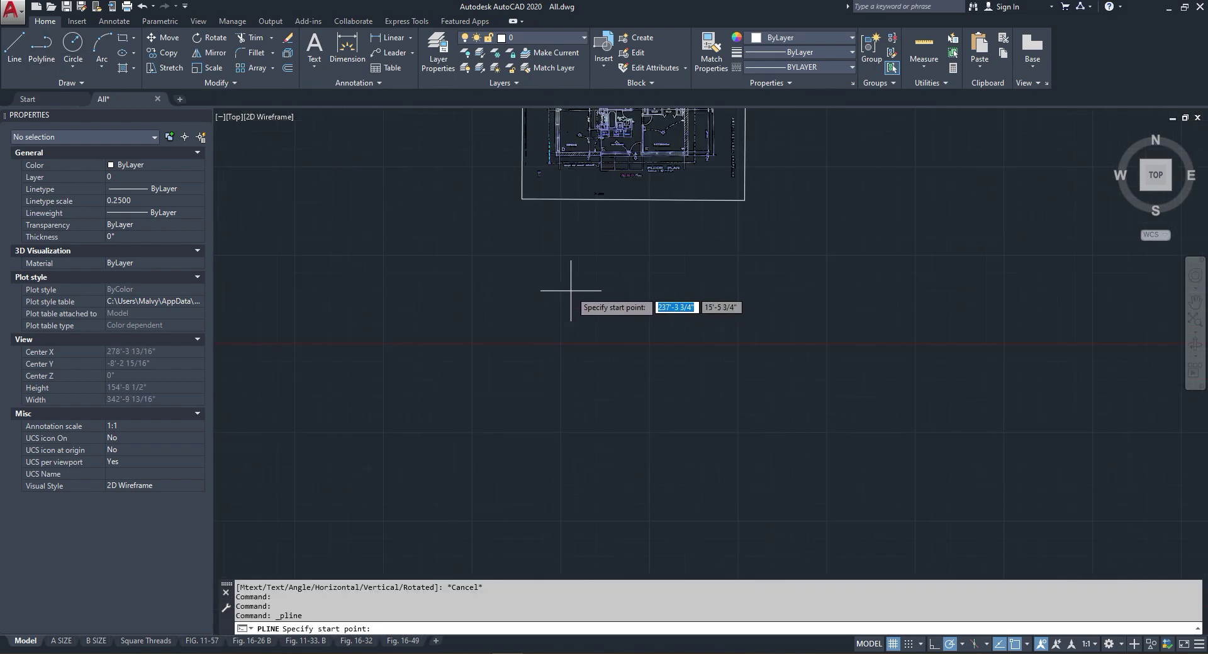
pyautogui.click(570, 292)
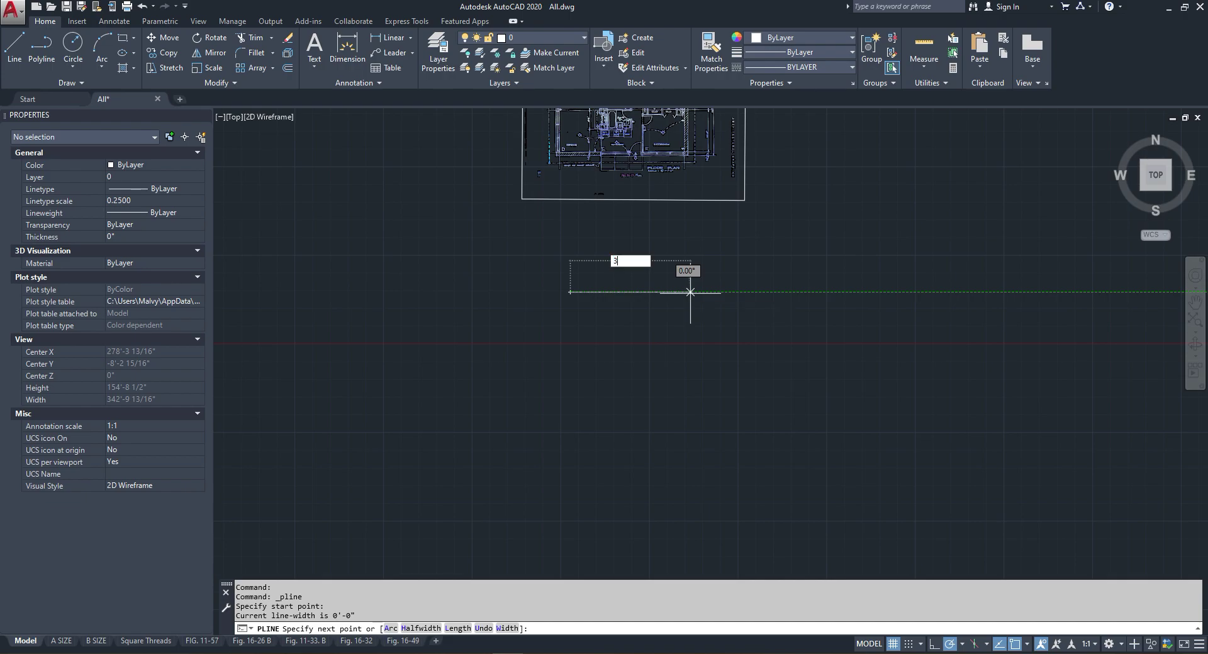
pyautogui.write("38'")
pyautogui.press('Return')
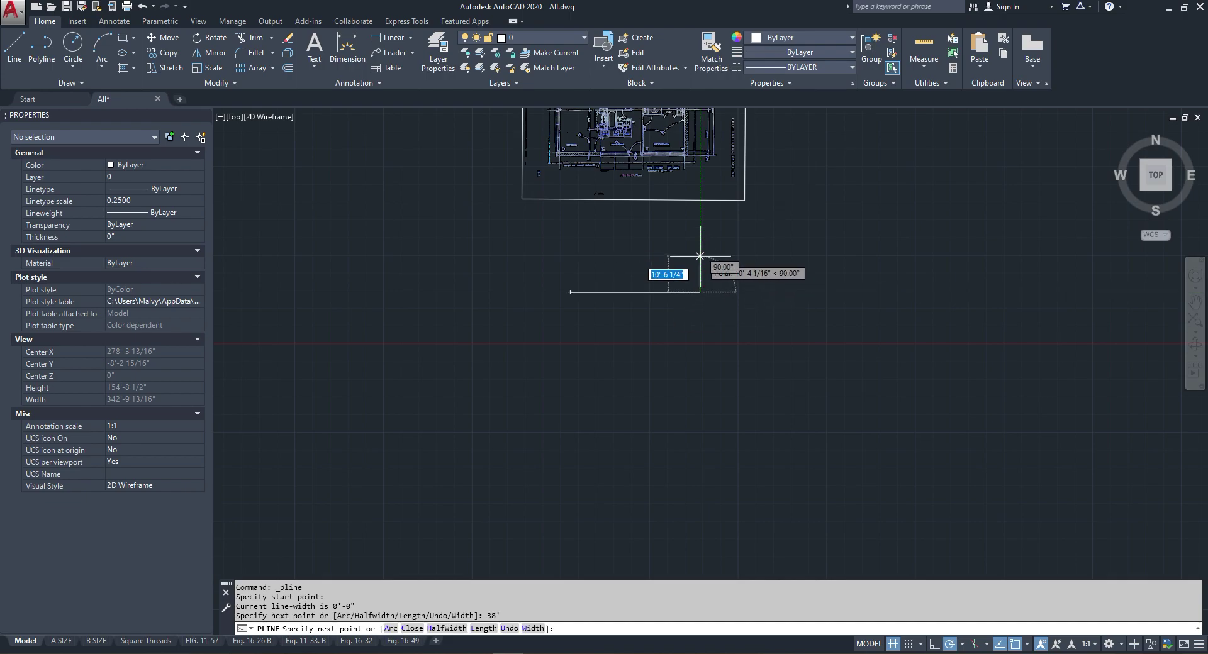
pyautogui.write("26'")
pyautogui.press('Return')
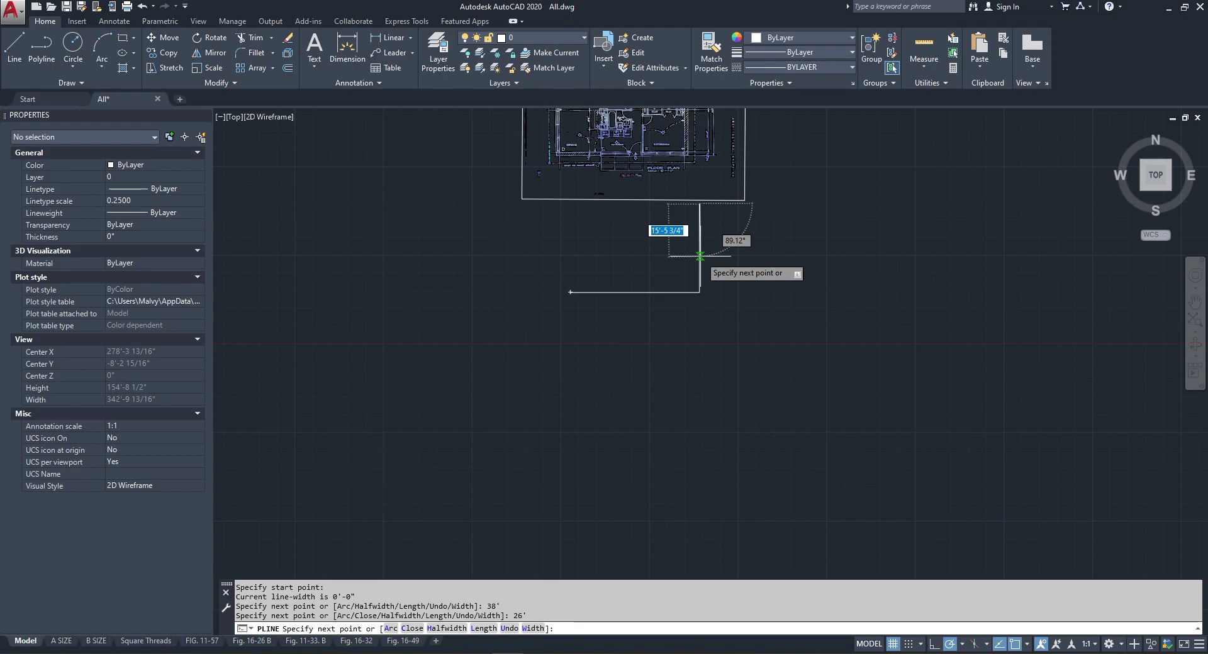
pyautogui.click(569, 204)
pyautogui.click(570, 292)
pyautogui.press('Escape')
# Step: Check the outer wall offset dimensions on the plan at the dining room and bedroom corners
pyautogui.scroll(3, 566, 264)
pyautogui.scroll(-3, 554, 251)
pyautogui.scroll(6, 541, 244)
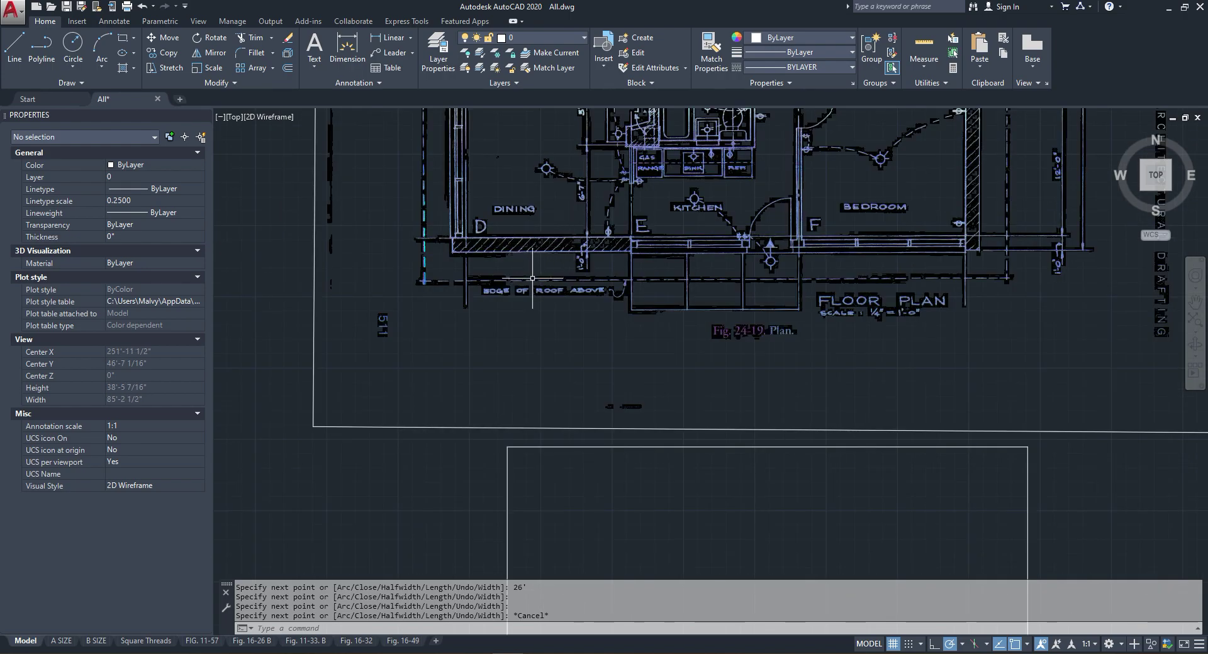
pyautogui.scroll(-7, 906, 208)
pyautogui.scroll(5, 919, 257)
pyautogui.scroll(-5, 919, 258)
pyautogui.scroll(4, 930, 154)
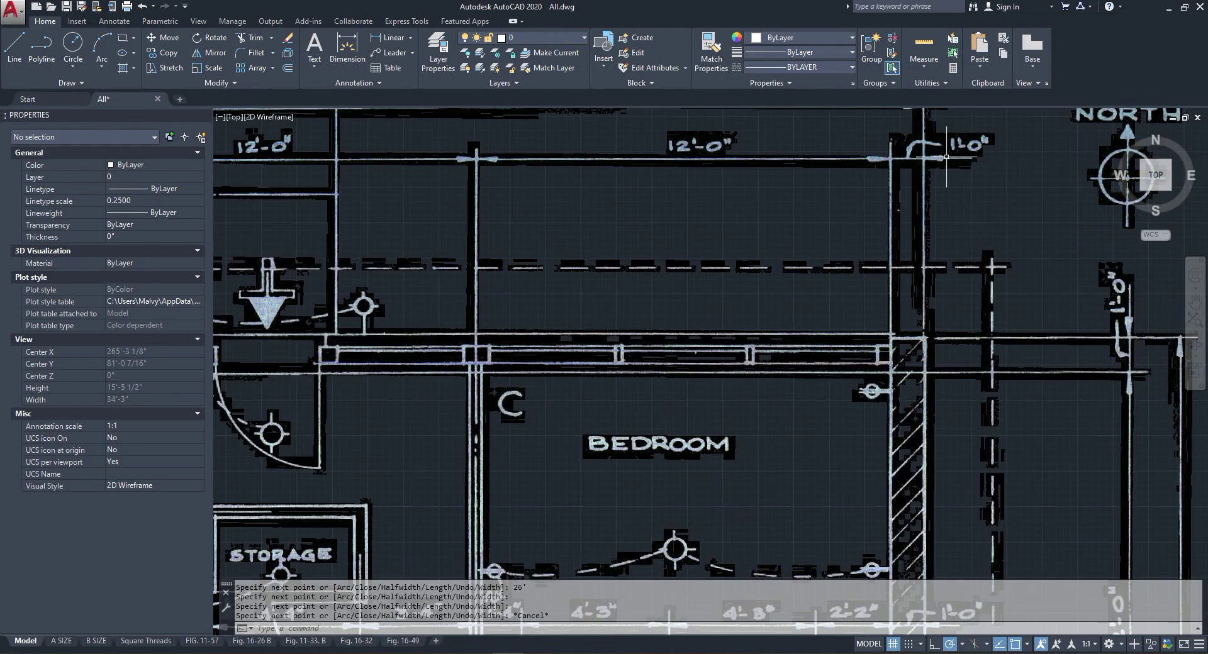
pyautogui.scroll(-8, 946, 156)
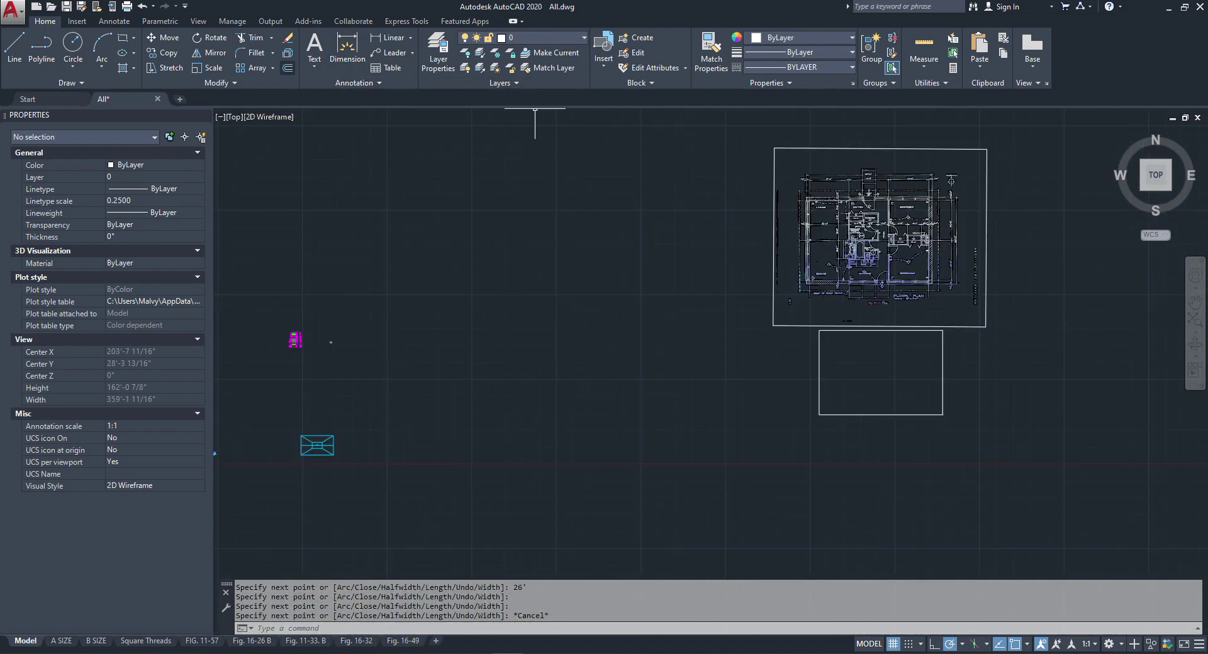
# Step: Offset the 38' by 26' rectangle inward by 12", and offset the resulting rectangle inward by the same distance
pyautogui.click(287, 67)
pyautogui.write('12')
pyautogui.press('Return')
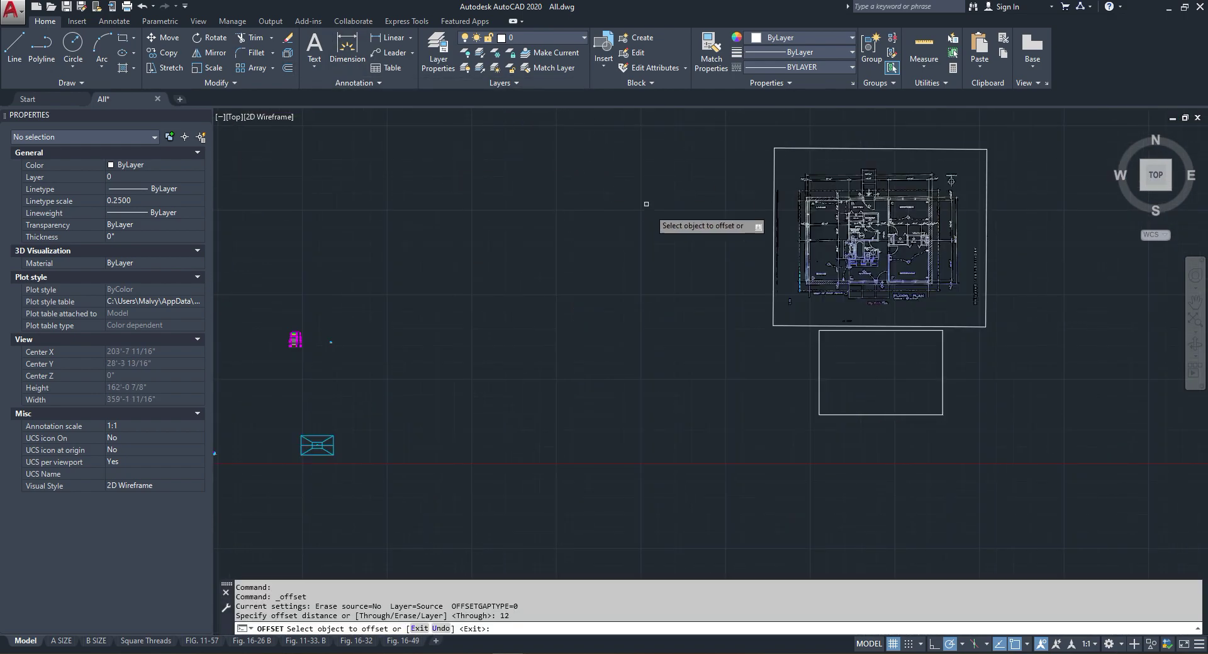
pyautogui.scroll(3, 811, 372)
pyautogui.click(840, 307)
pyautogui.click(815, 315)
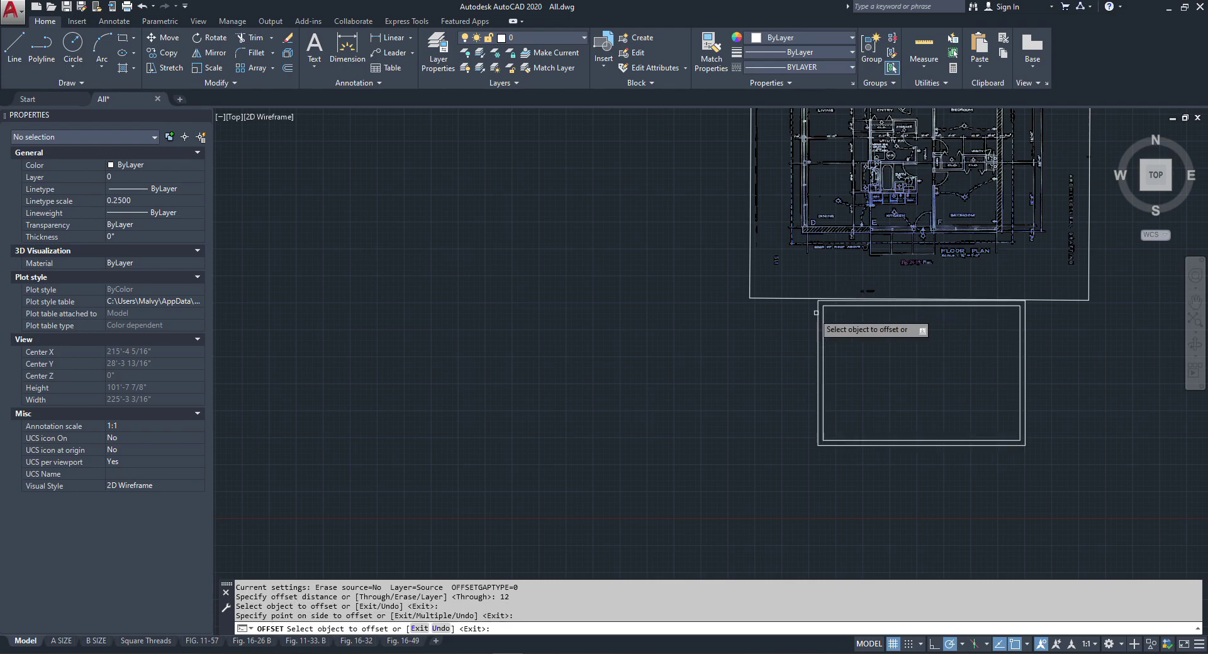
pyautogui.moveTo(817, 317); pyautogui.dragTo(790, 318, button='middle')
pyautogui.click(796, 307)
pyautogui.click(809, 319)
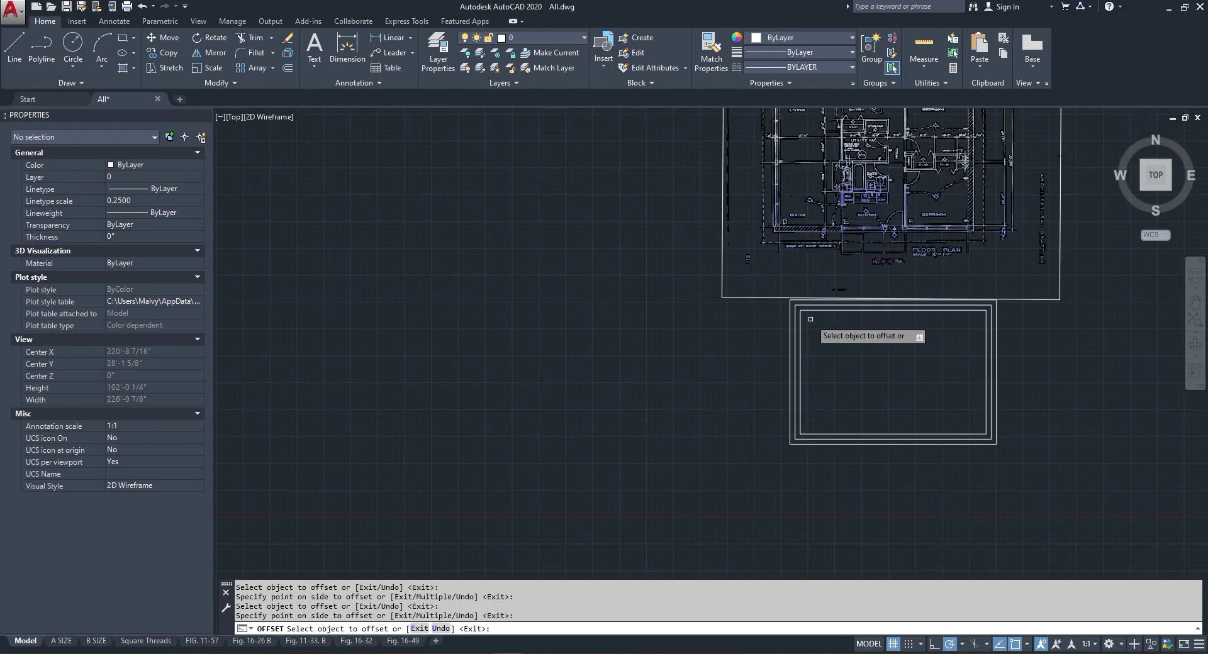
pyautogui.press('Escape')
# Step: Erase the outermost of the three nested rectangles
pyautogui.scroll(4, 806, 310)
pyautogui.click(772, 291)
pyautogui.click(763, 294)
pyautogui.rightClick(763, 293)
pyautogui.click(793, 392)
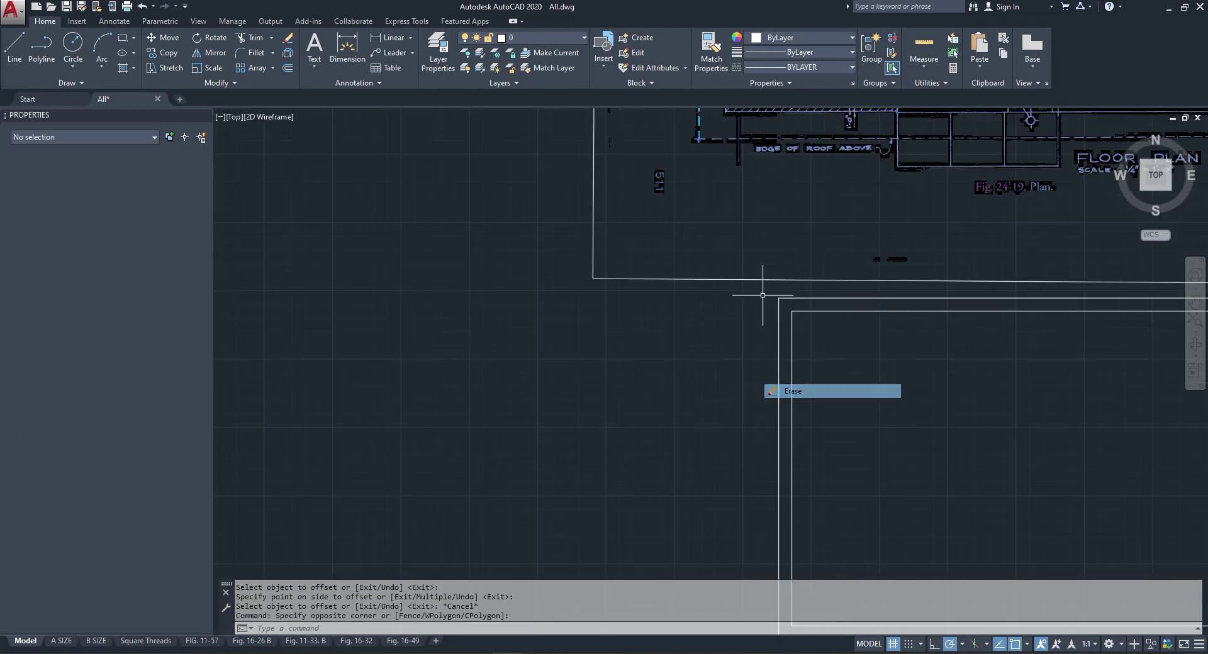
# Step: Draw a polyline from the outer rectangle's lower-left corner a short way down, 12' right, and vertically up just past the rectangle's upper edge
pyautogui.scroll(-6, 768, 432)
pyautogui.scroll(1, 735, 338)
pyautogui.scroll(-2, 680, 332)
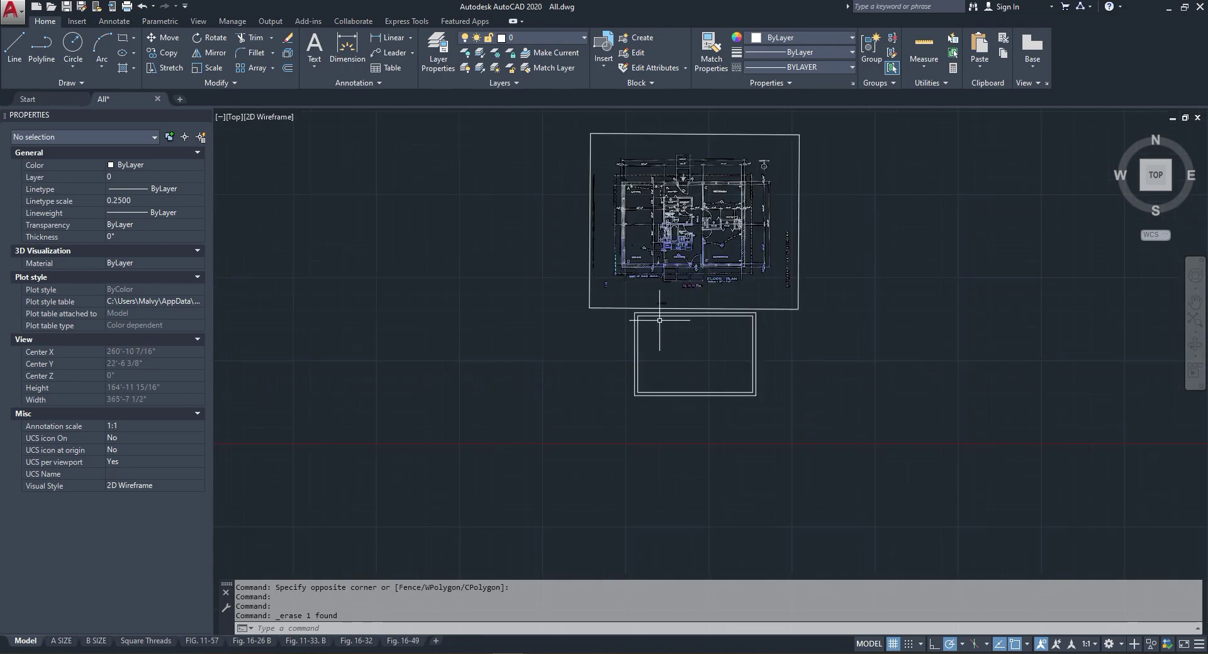
pyautogui.scroll(2, 661, 269)
pyautogui.scroll(4, 638, 506)
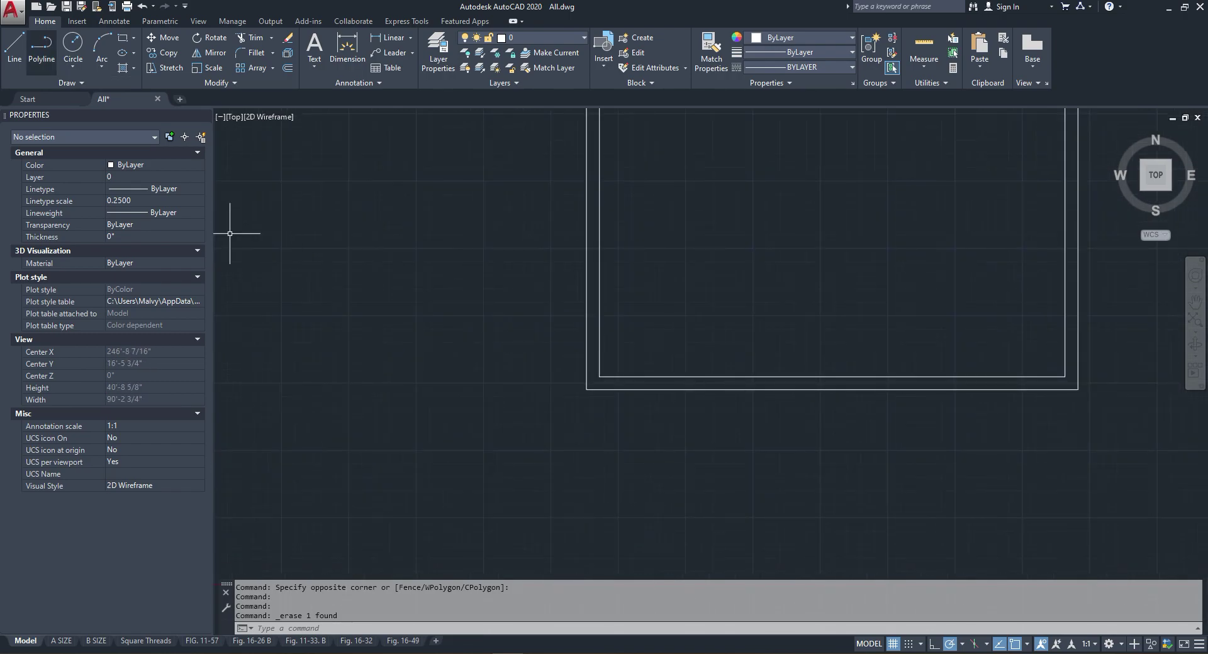
pyautogui.click(42, 50)
pyautogui.scroll(-4, 579, 410)
pyautogui.scroll(4, 569, 248)
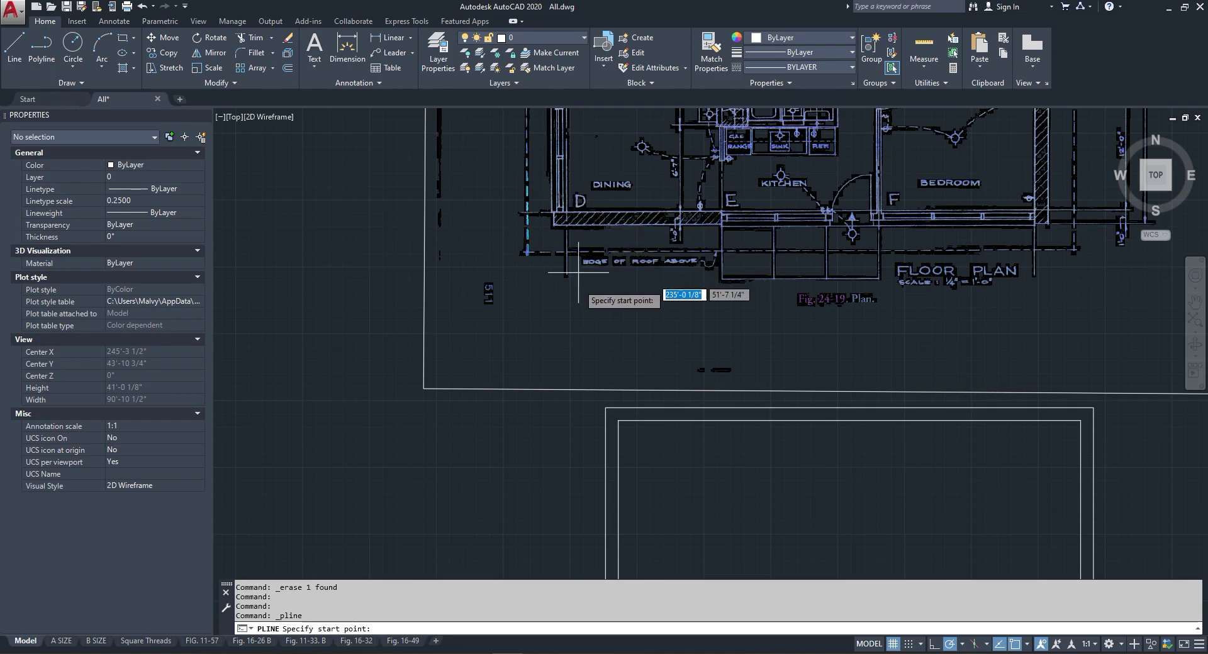
pyautogui.scroll(-4, 571, 302)
pyautogui.scroll(2, 634, 174)
pyautogui.scroll(2, 571, 173)
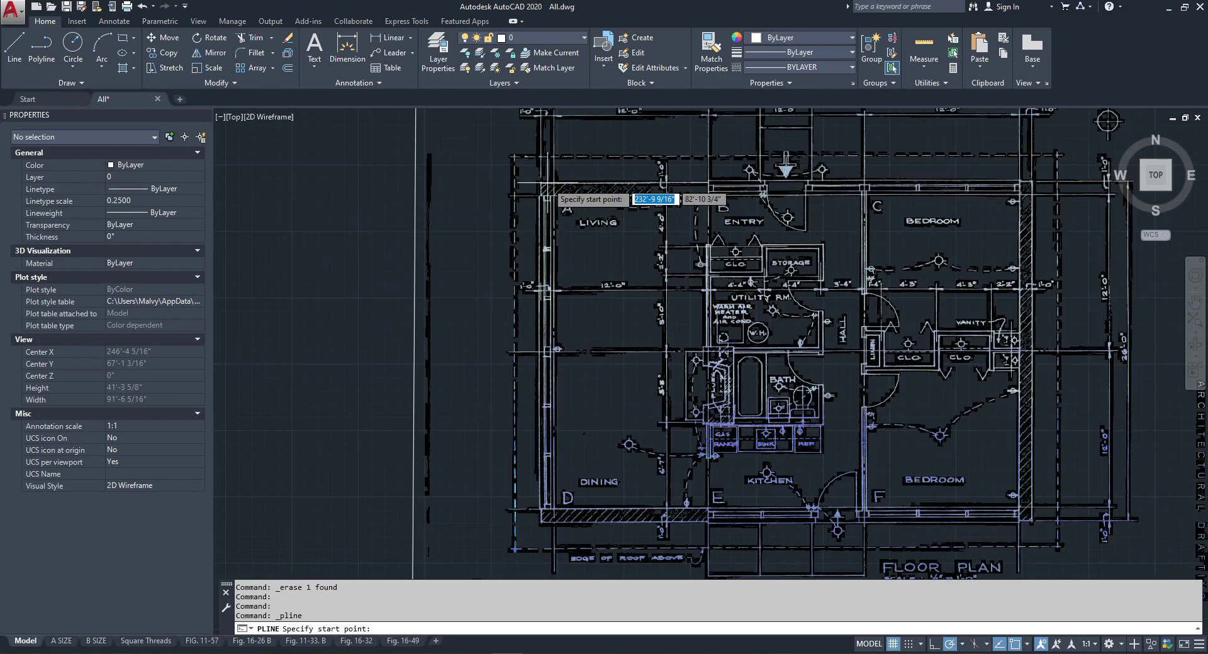
pyautogui.scroll(-2, 682, 212)
pyautogui.scroll(2, 657, 177)
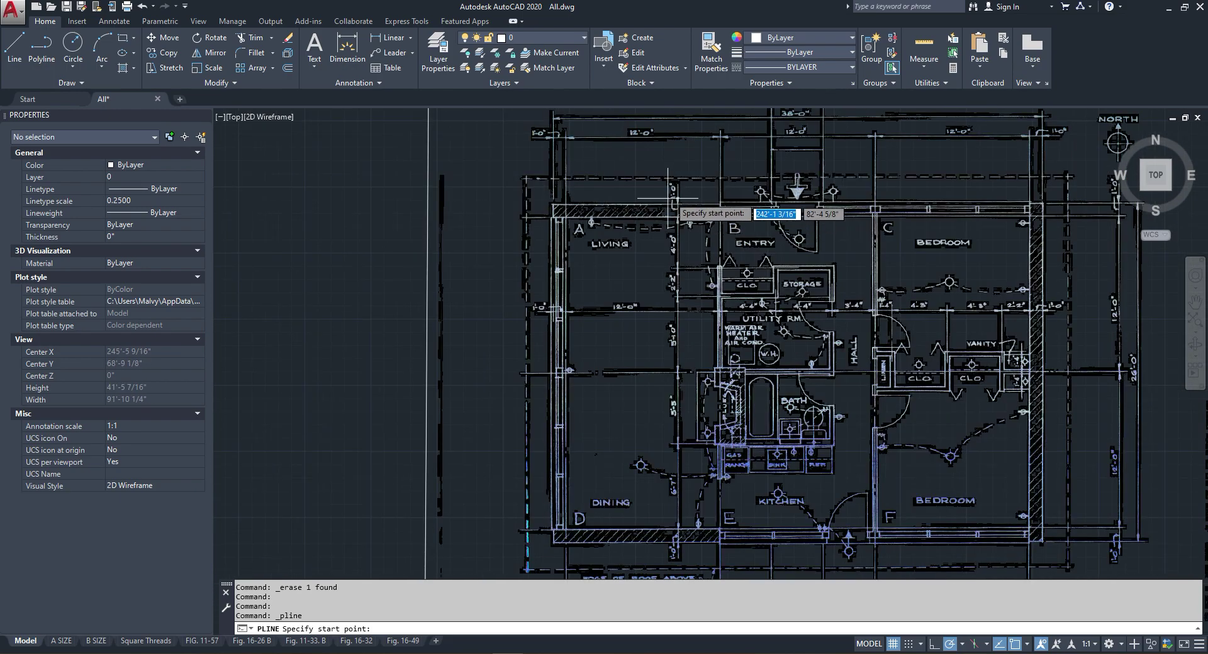
pyautogui.scroll(-4, 648, 165)
pyautogui.scroll(1, 761, 467)
pyautogui.scroll(-1, 614, 446)
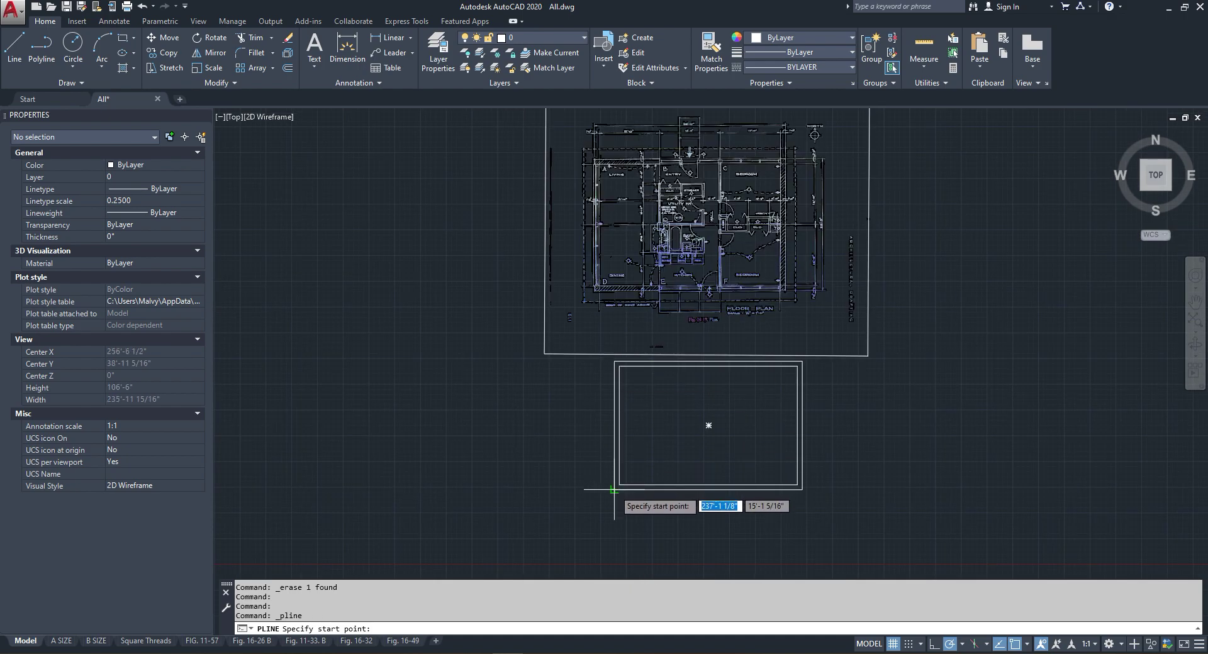
pyautogui.scroll(5, 648, 302)
pyautogui.scroll(-5, 557, 361)
pyautogui.scroll(3, 554, 283)
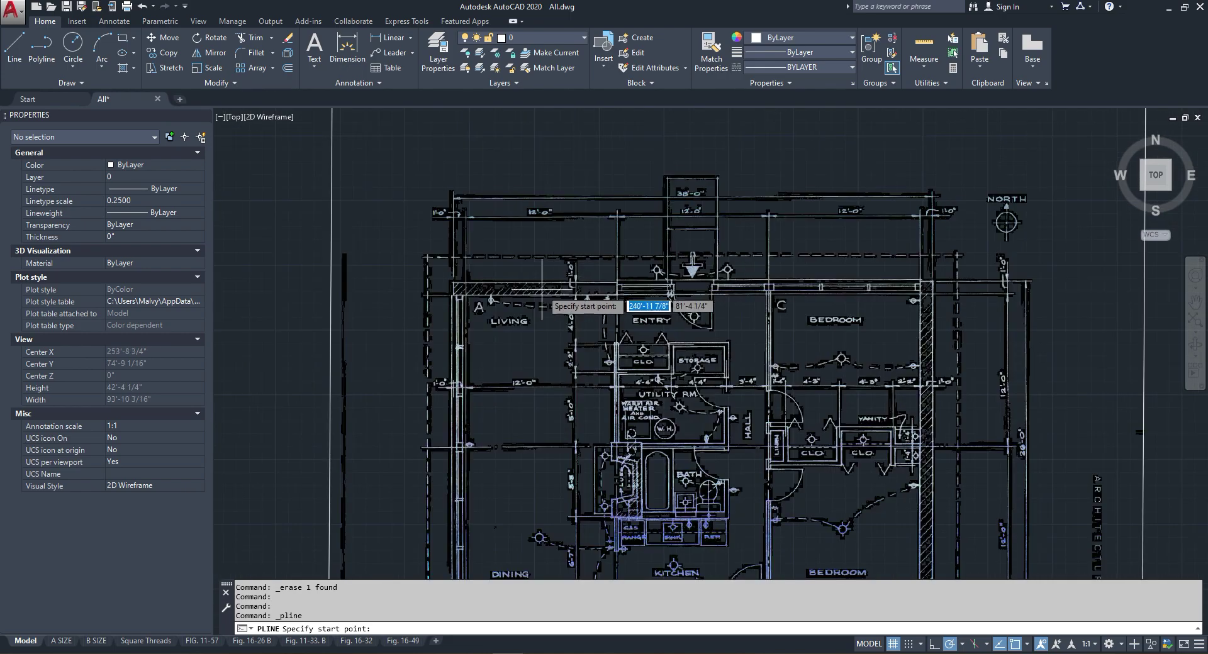
pyautogui.scroll(-4, 609, 198)
pyautogui.scroll(-3, 566, 343)
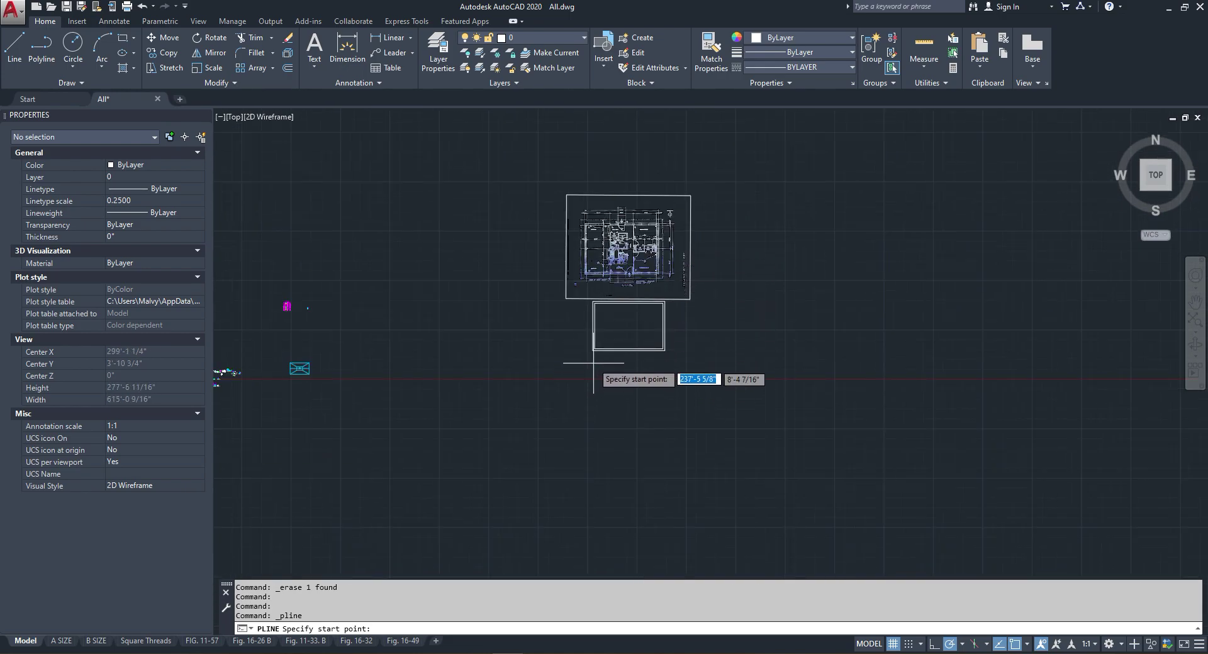
pyautogui.scroll(4, 566, 338)
pyautogui.click(589, 360)
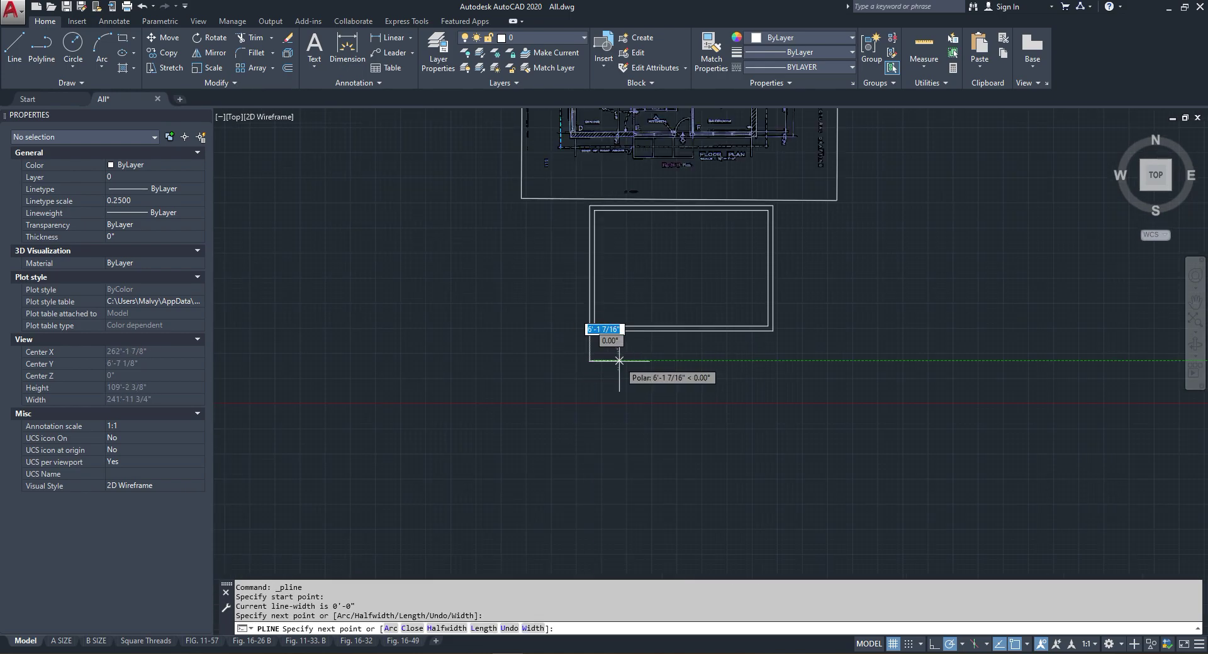
pyautogui.write("12'")
pyautogui.press('Return')
pyautogui.scroll(5, 631, 361)
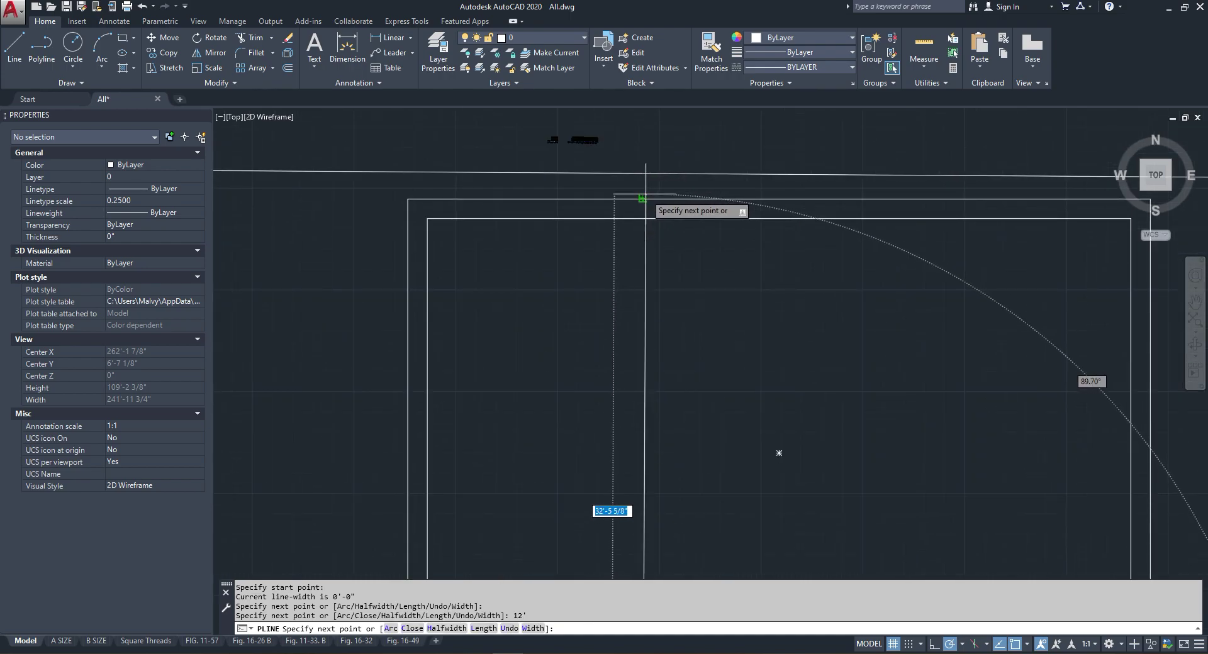
pyautogui.rightClick(650, 210)
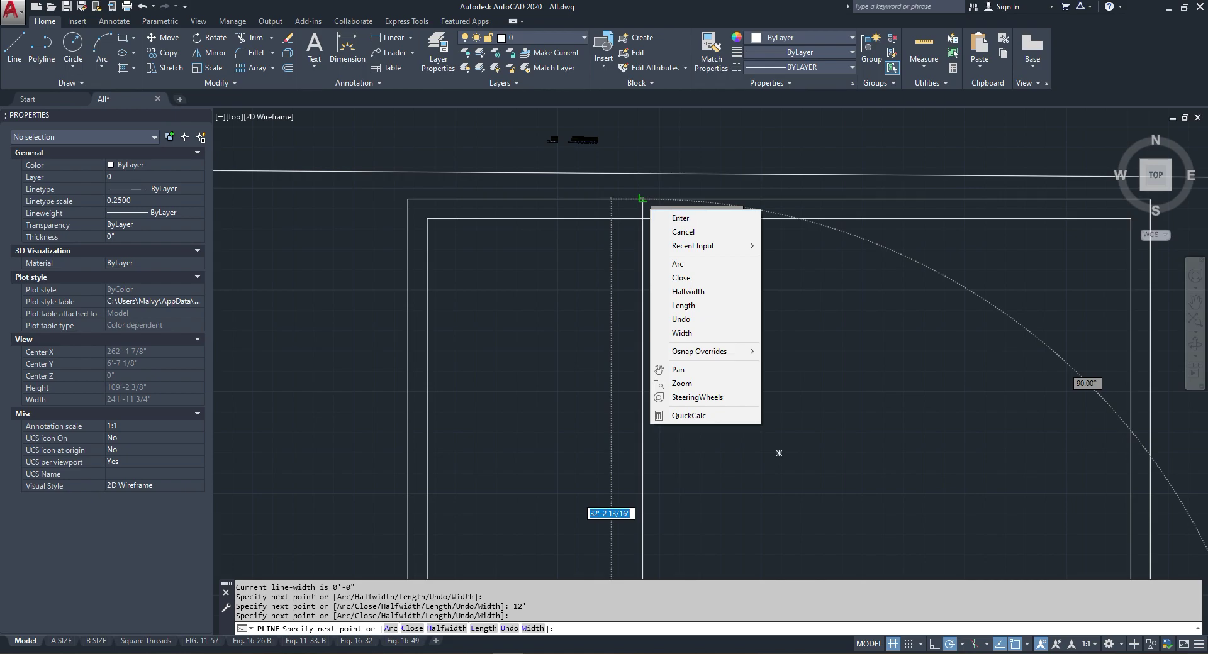
pyautogui.click(642, 192)
pyautogui.rightClick(641, 192)
pyautogui.scroll(-1, 647, 253)
pyautogui.scroll(3, 715, 169)
pyautogui.scroll(-3, 651, 242)
pyautogui.scroll(1, 669, 349)
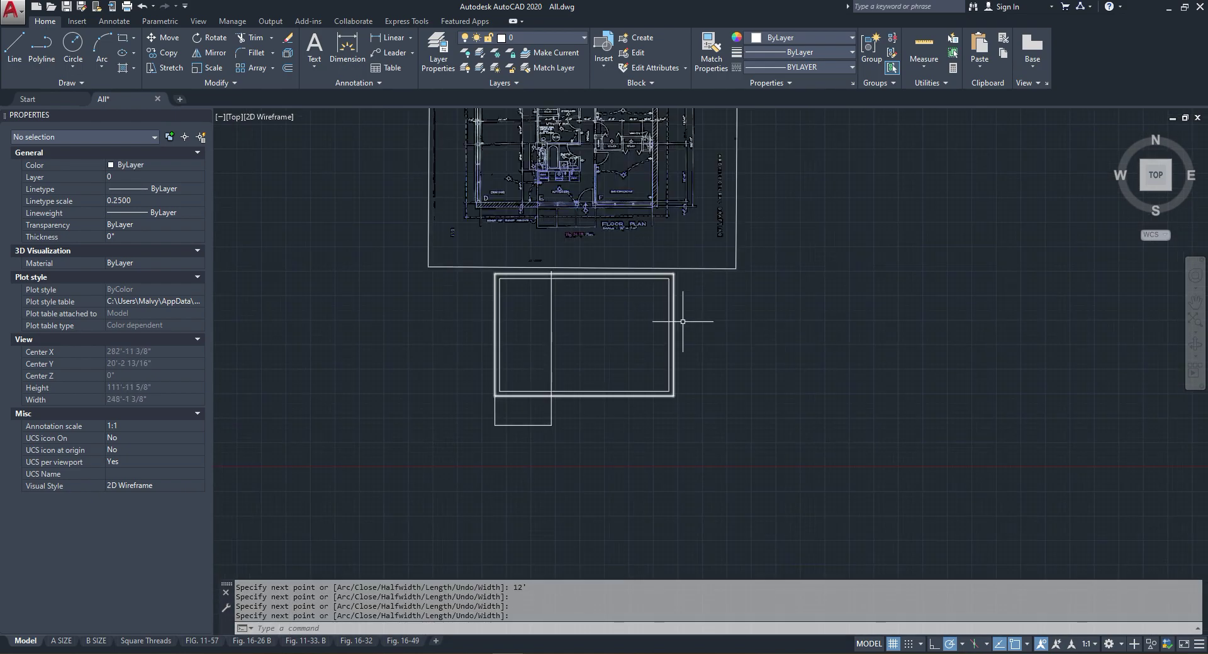
# Step: Explode the inner rectangle and extend its right vertical line to the outer rectangle's upper and lower edges
pyautogui.click(669, 311)
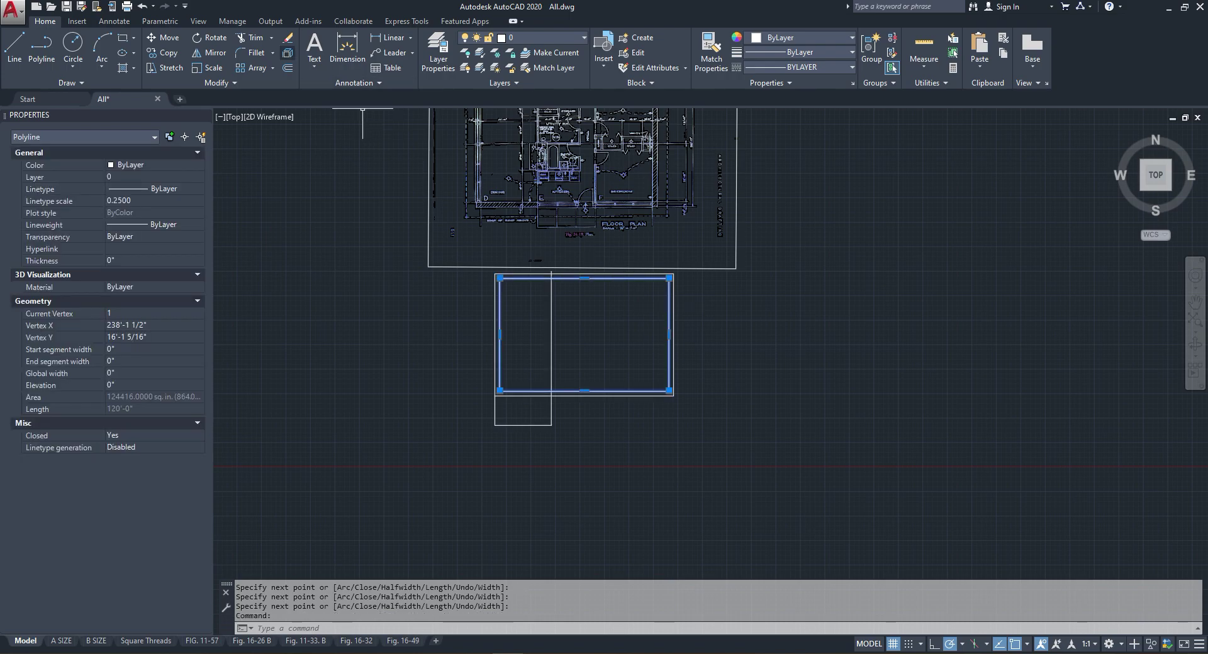
pyautogui.click(287, 52)
pyautogui.click(271, 38)
pyautogui.click(259, 79)
pyautogui.press('Return')
pyautogui.scroll(4, 650, 254)
pyautogui.click(694, 324)
pyautogui.click(703, 329)
pyautogui.scroll(-5, 666, 281)
pyautogui.scroll(4, 675, 369)
pyautogui.scroll(3, 667, 340)
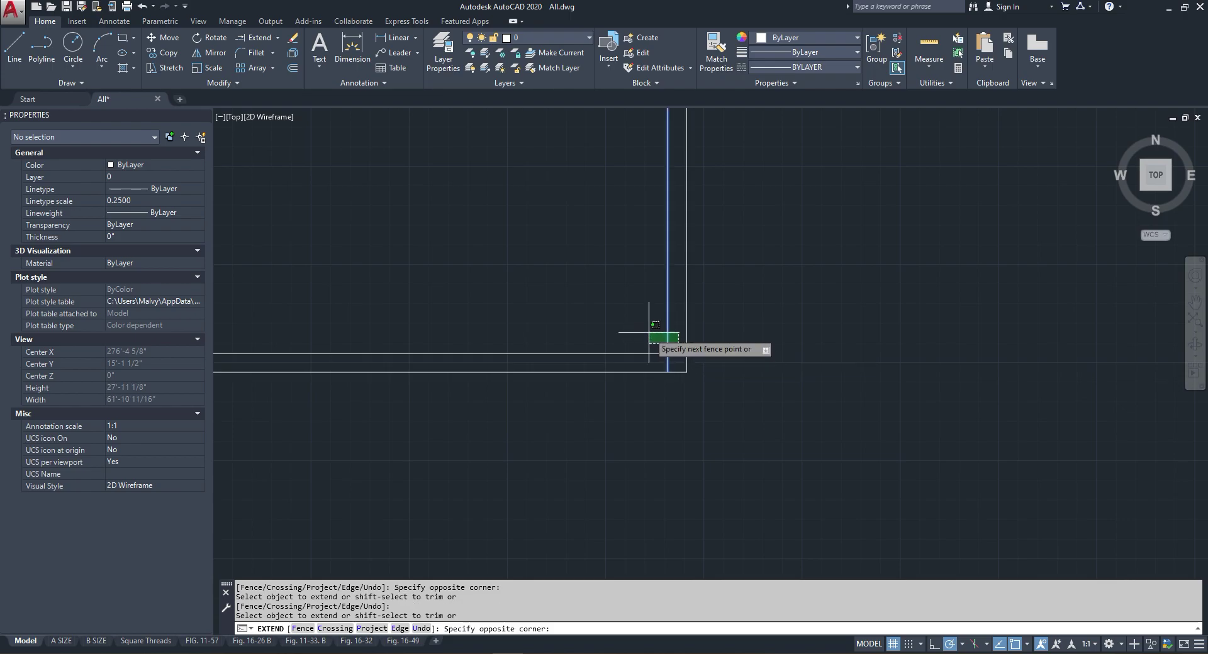
pyautogui.scroll(-3, 625, 299)
pyautogui.press('Return')
# Step: Extend the inner upper and lower horizontal lines to the outer rectangle's left edge
pyautogui.scroll(-2, 661, 246)
pyautogui.scroll(-3, 660, 246)
pyautogui.scroll(5, 651, 145)
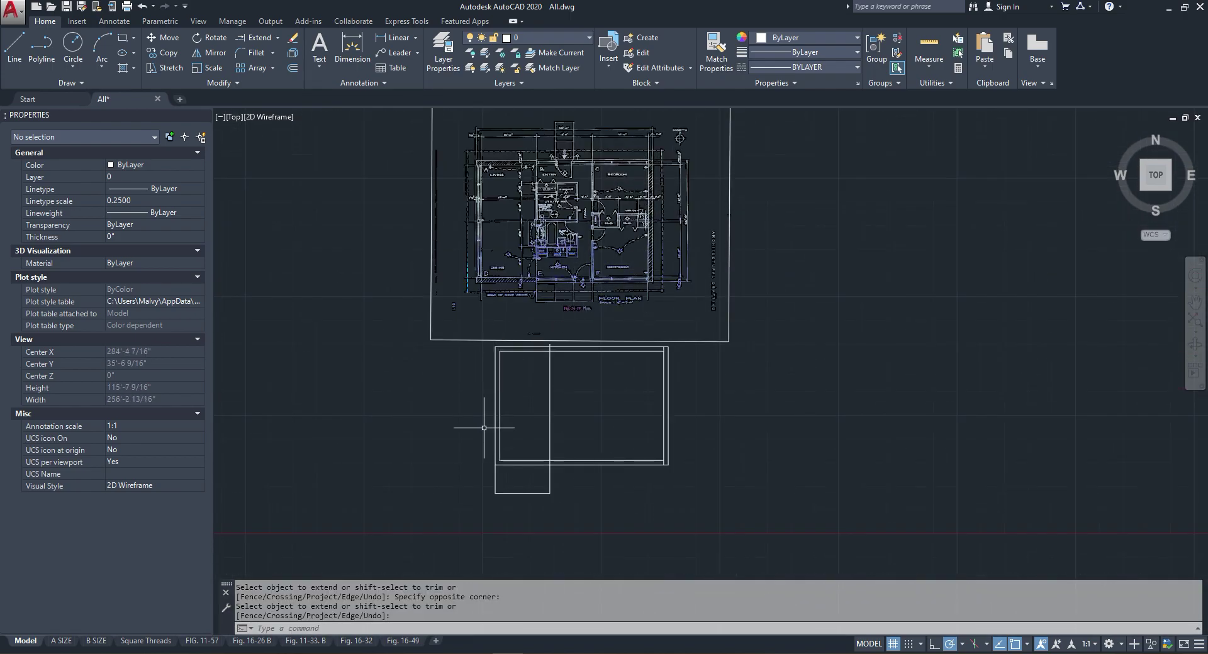
pyautogui.scroll(4, 495, 484)
pyautogui.rightClick(524, 428)
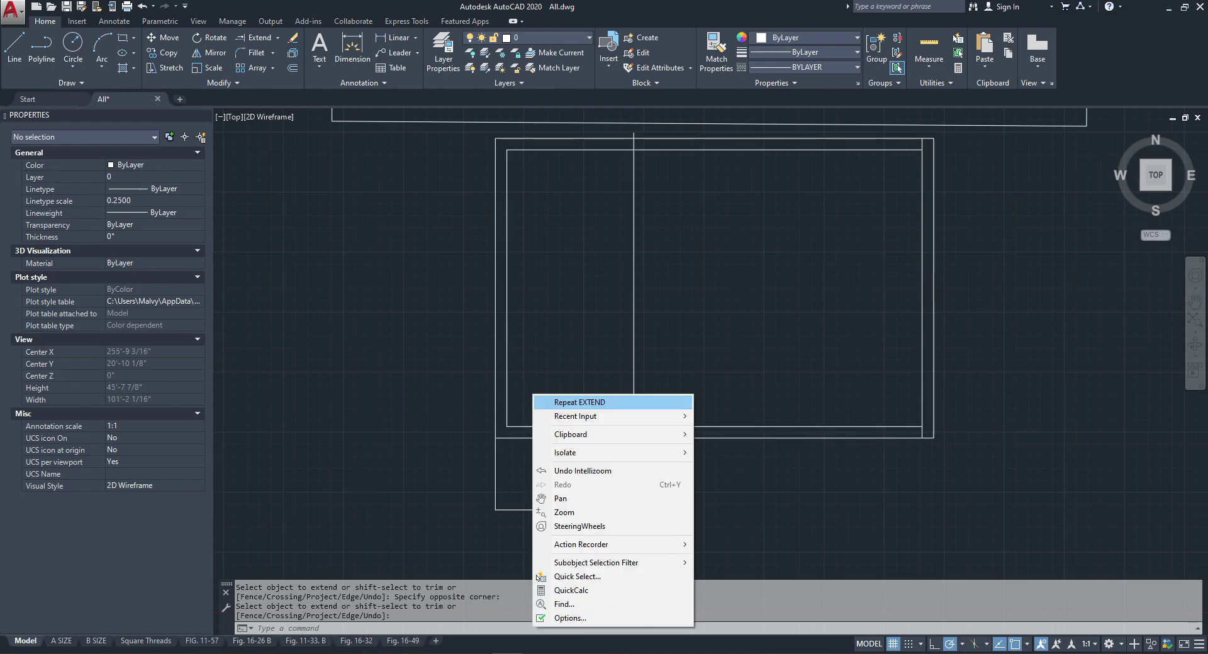
pyautogui.click(554, 401)
pyautogui.click(524, 428)
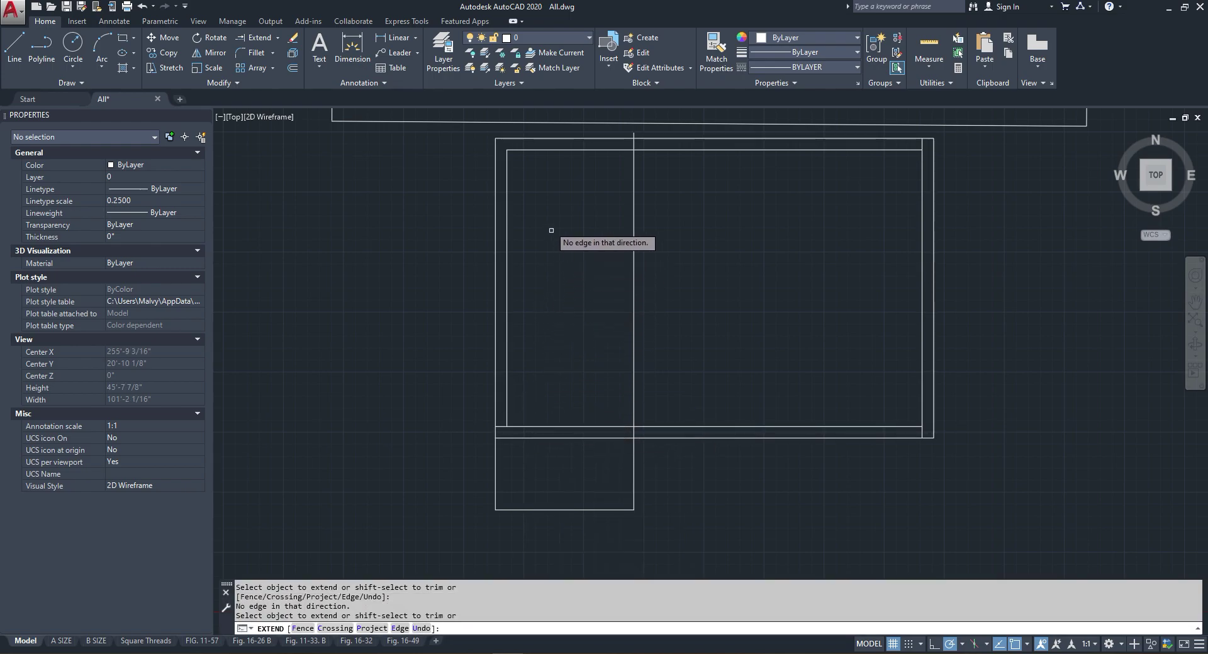
pyautogui.scroll(-6, 539, 210)
pyautogui.rightClick(540, 204)
# Step: Trim away the outer left edge between the walls and the upper wall lines between the vertical guide and the right wall
pyautogui.scroll(6, 510, 144)
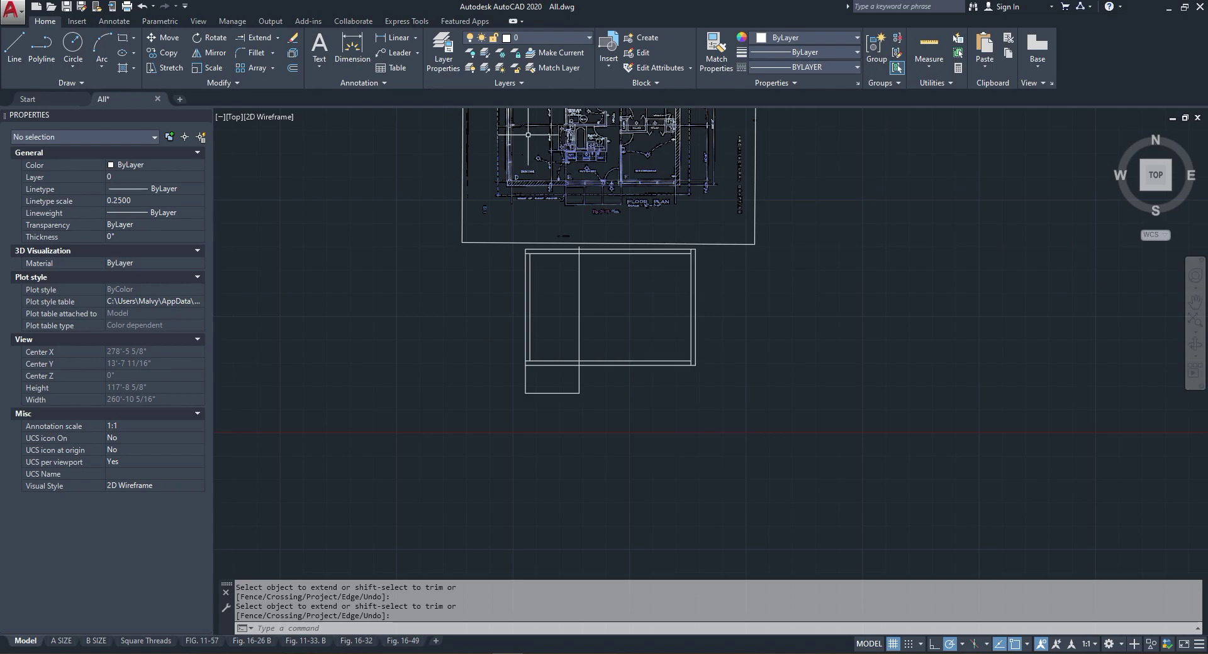
pyautogui.scroll(-4, 500, 189)
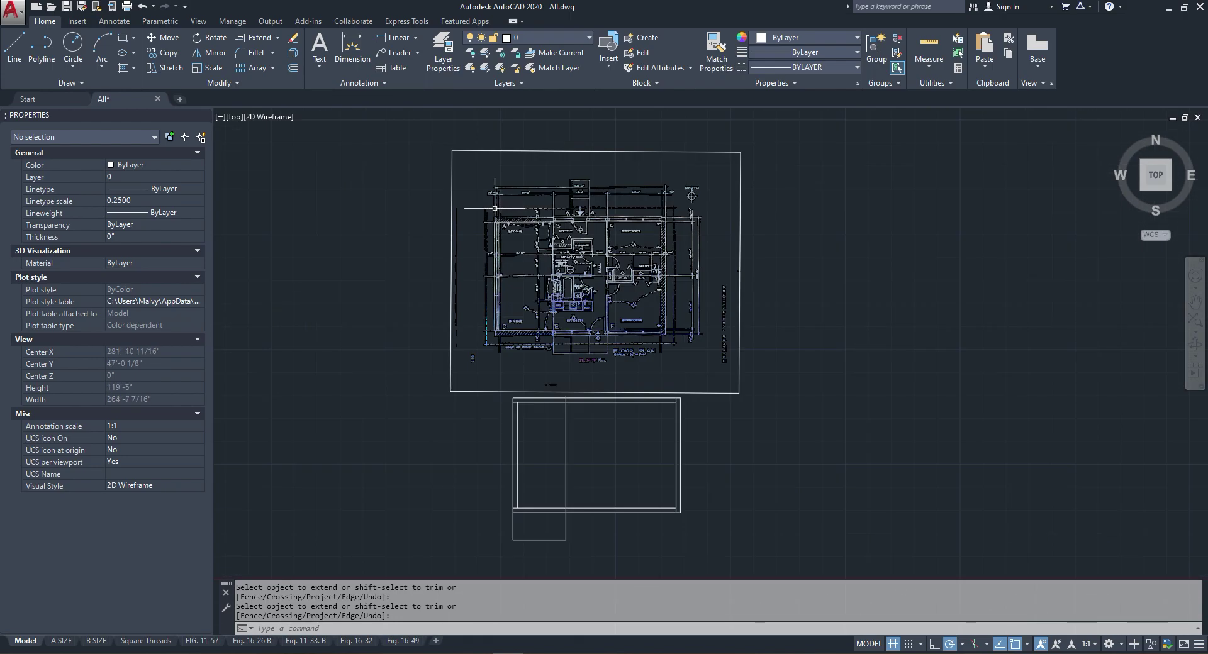
pyautogui.scroll(2, 484, 270)
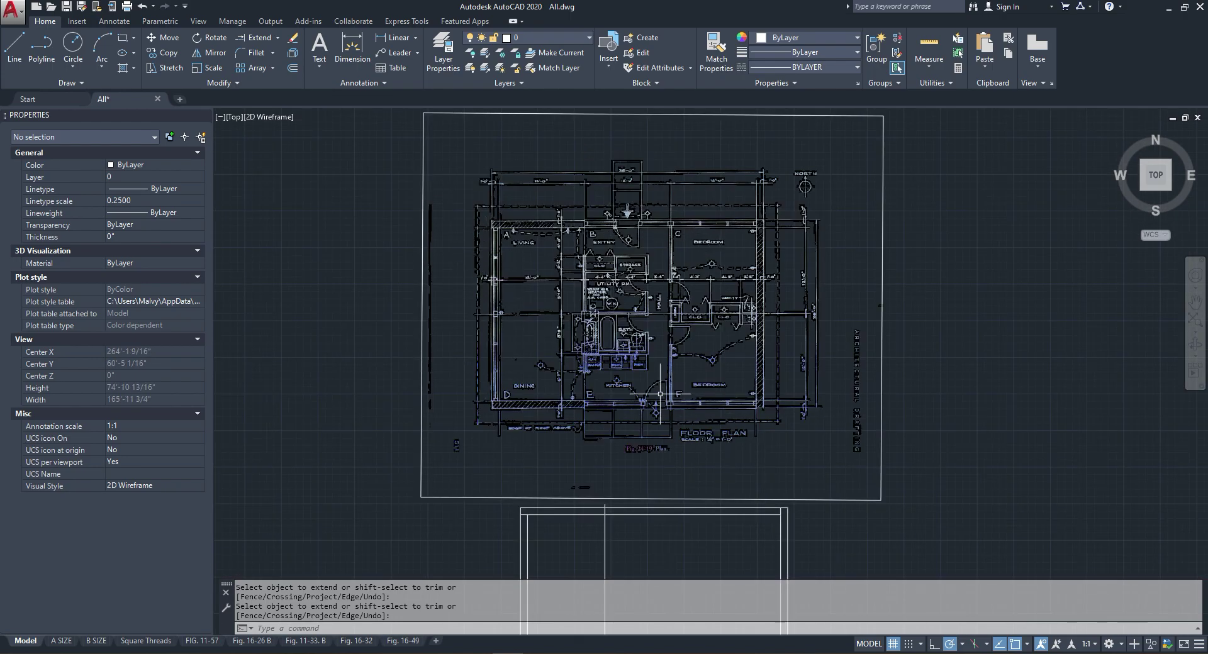
pyautogui.scroll(-5, 659, 394)
pyautogui.scroll(5, 613, 428)
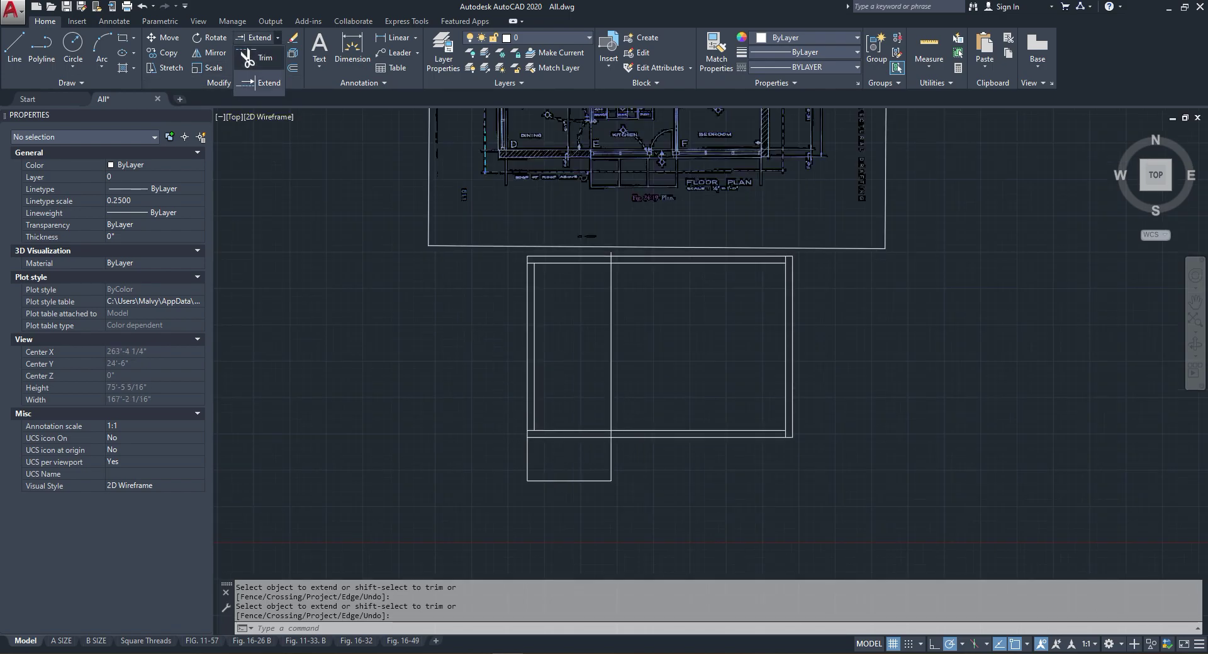
pyautogui.click(247, 53)
pyautogui.press('Return')
pyautogui.click(531, 293)
pyautogui.click(521, 309)
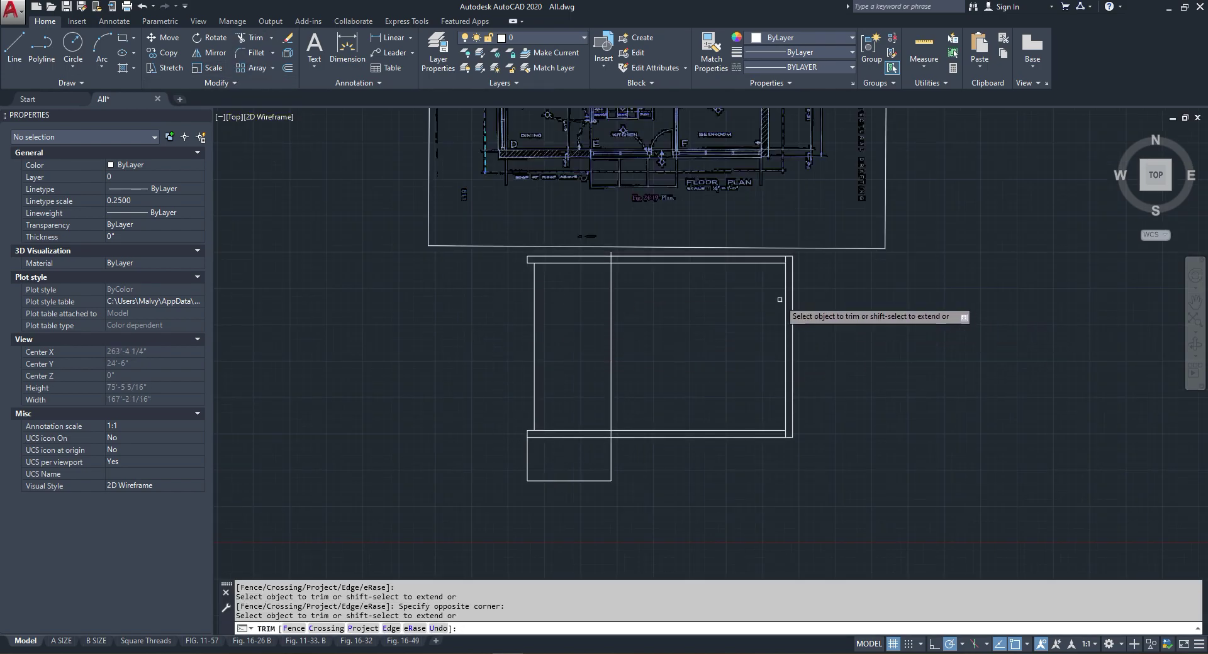
pyautogui.click(742, 252)
pyautogui.click(722, 281)
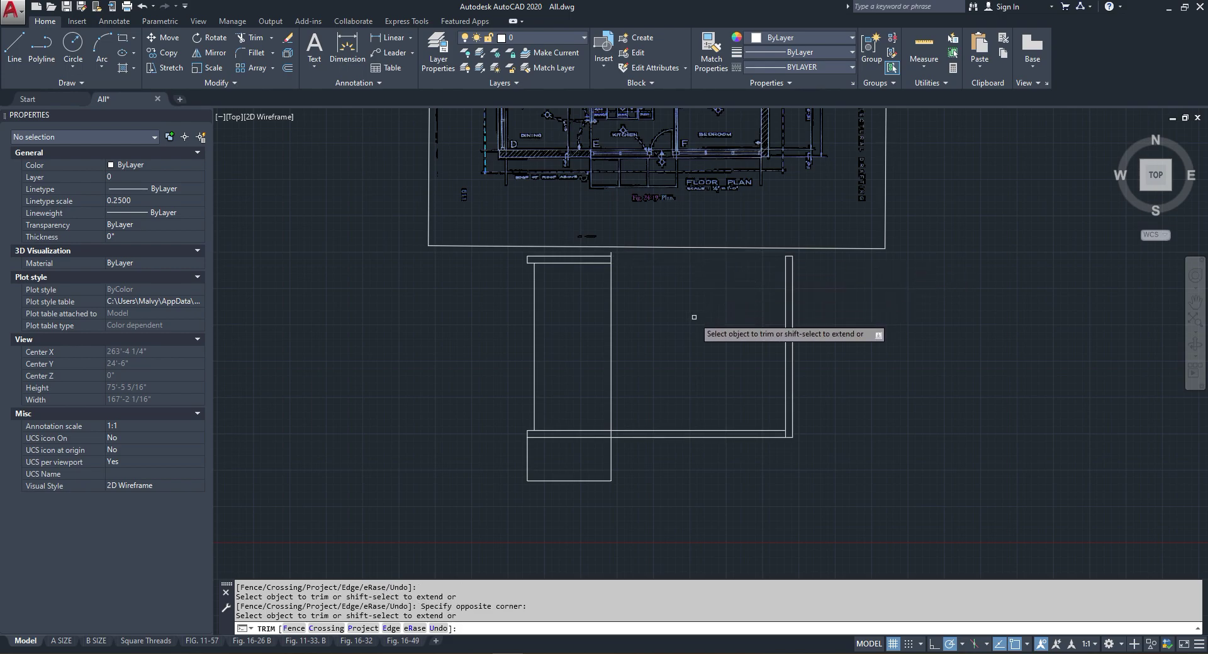
# Step: Trim the vertical guide down to the wall ends and remove the lower wall lines between it and the right wall
pyautogui.scroll(3, 611, 261)
pyautogui.click(622, 232)
pyautogui.click(590, 234)
pyautogui.scroll(-2, 628, 293)
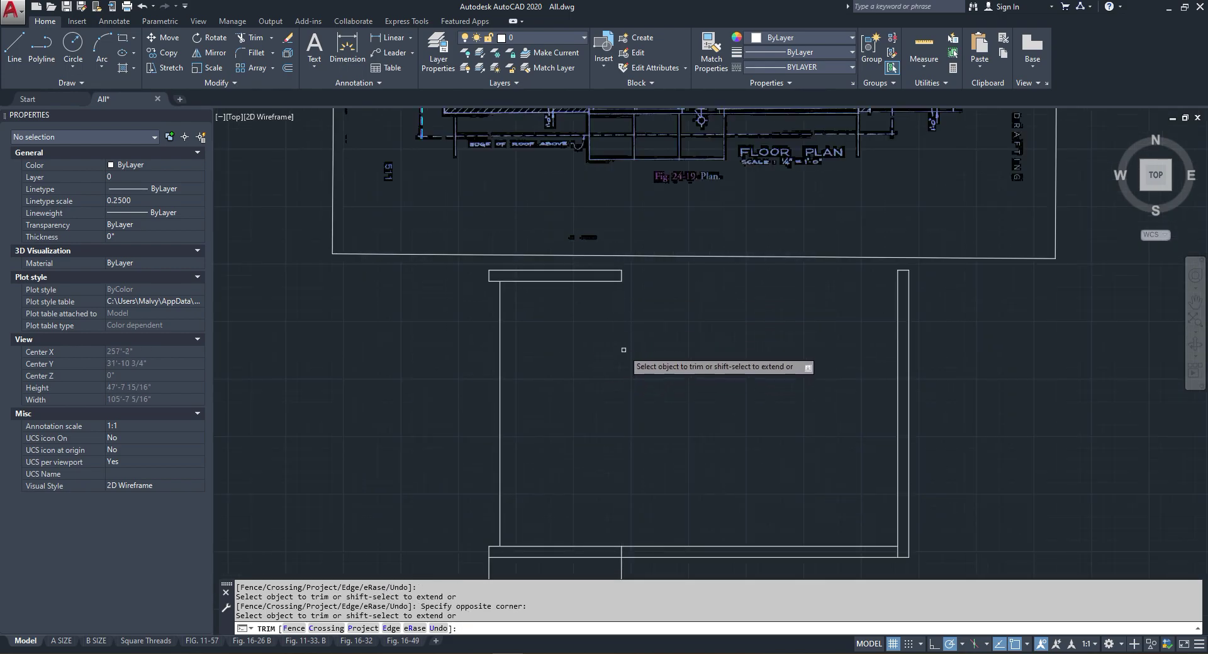
pyautogui.scroll(-3, 624, 346)
pyautogui.scroll(4, 598, 446)
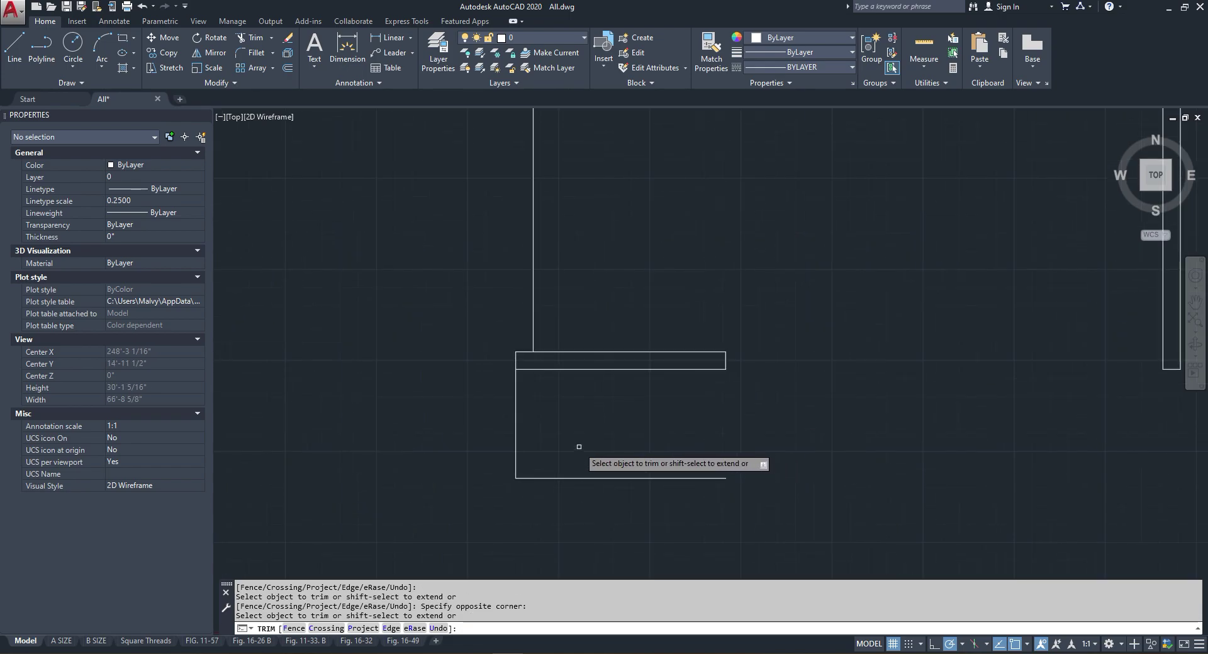
pyautogui.press('Return')
# Step: Erase the leftover guide polyline below the lower wall and the inner left vertical line
pyautogui.click(585, 422)
pyautogui.click(520, 483)
pyautogui.click(616, 374)
pyautogui.click(521, 323)
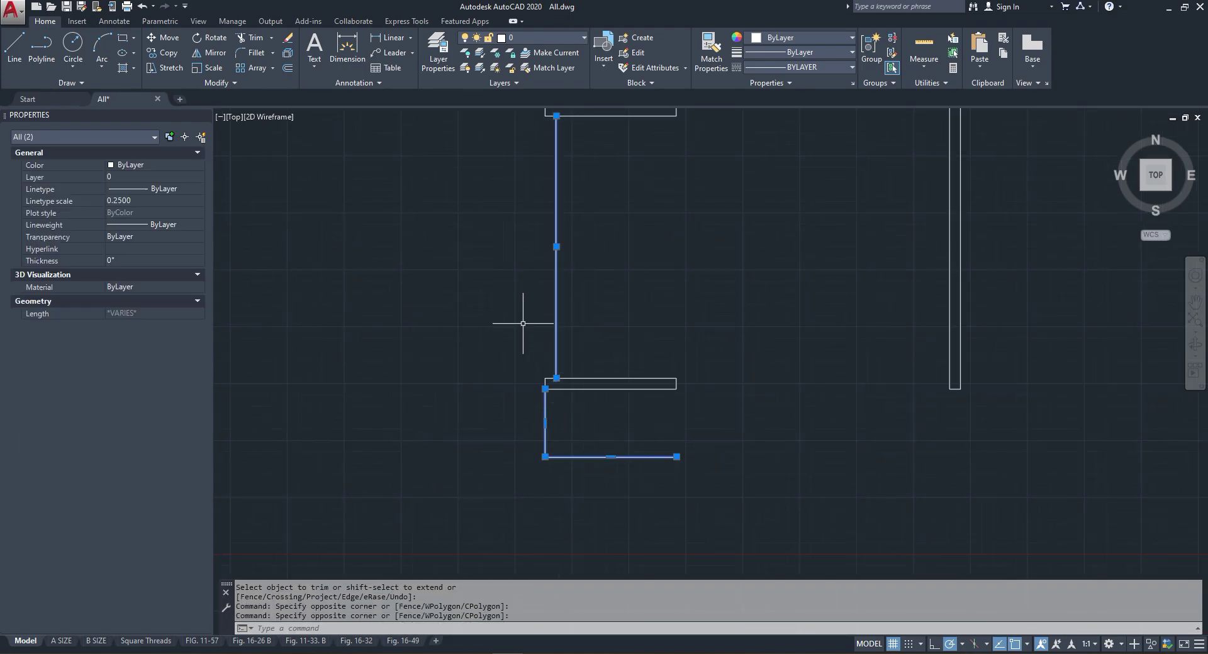
pyautogui.press('Delete')
# Step: Join the upper wall's outline segments into a single polyline
pyautogui.scroll(-3, 638, 422)
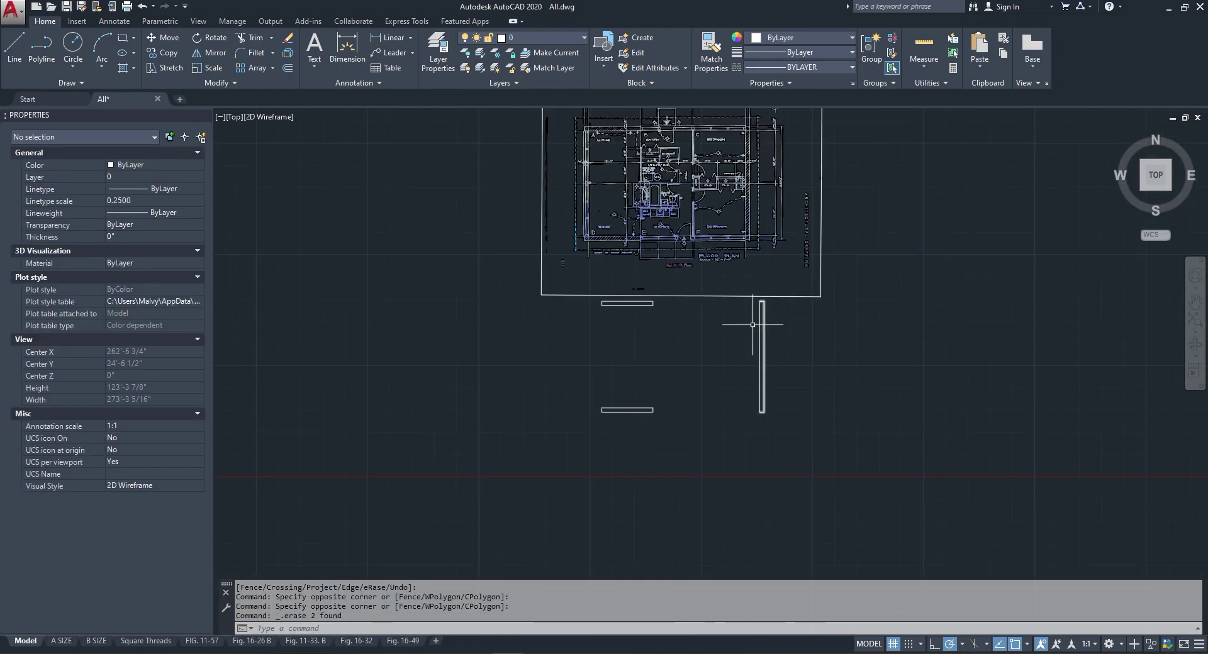
pyautogui.scroll(2, 650, 303)
pyautogui.scroll(2, 598, 313)
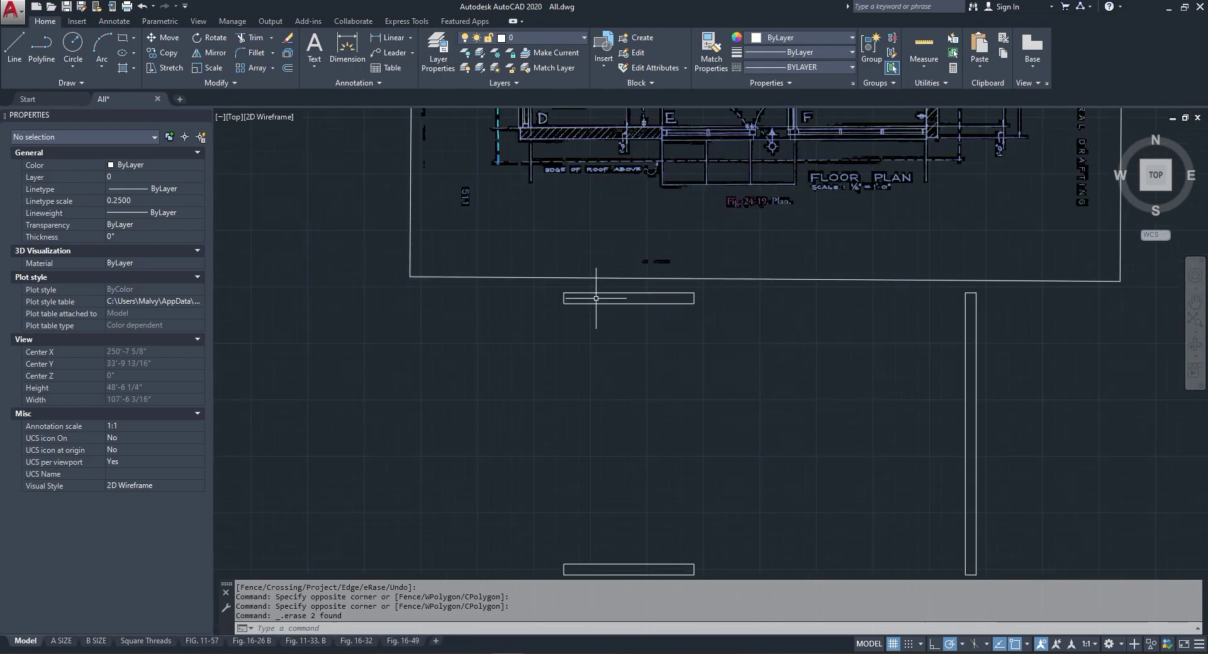
pyautogui.click(585, 292)
pyautogui.rightClick(586, 292)
pyautogui.moveTo(654, 331)
pyautogui.click(752, 381)
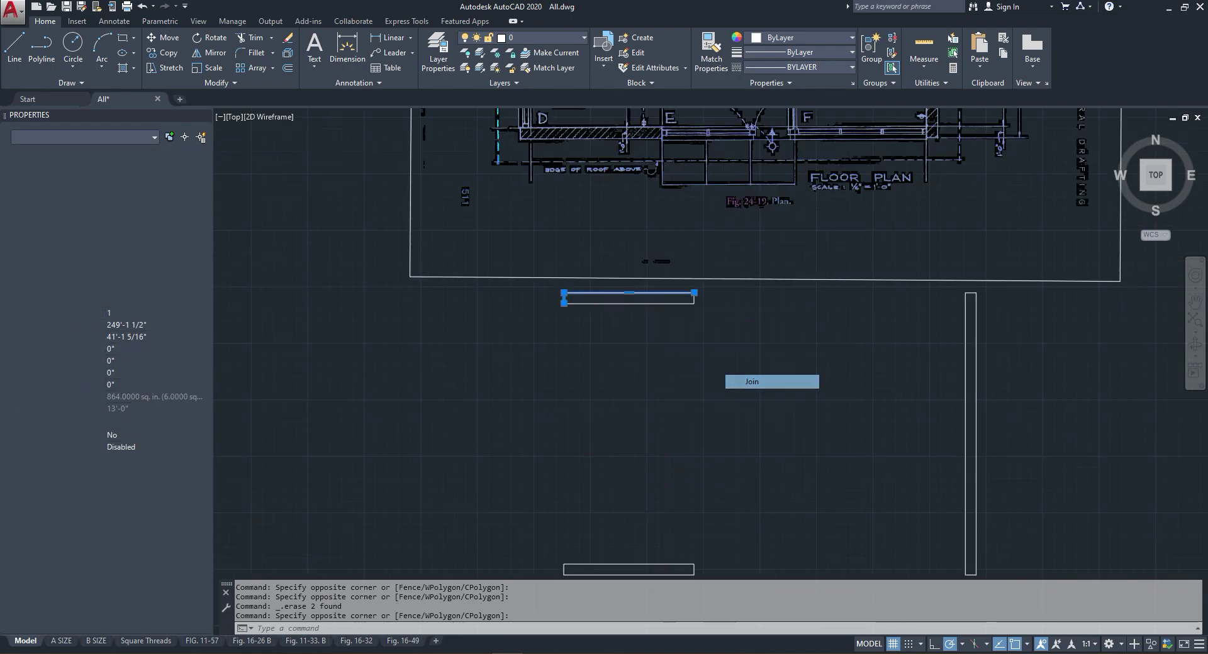
pyautogui.moveTo(723, 291); pyautogui.dragTo(577, 334)
pyautogui.press('Return')
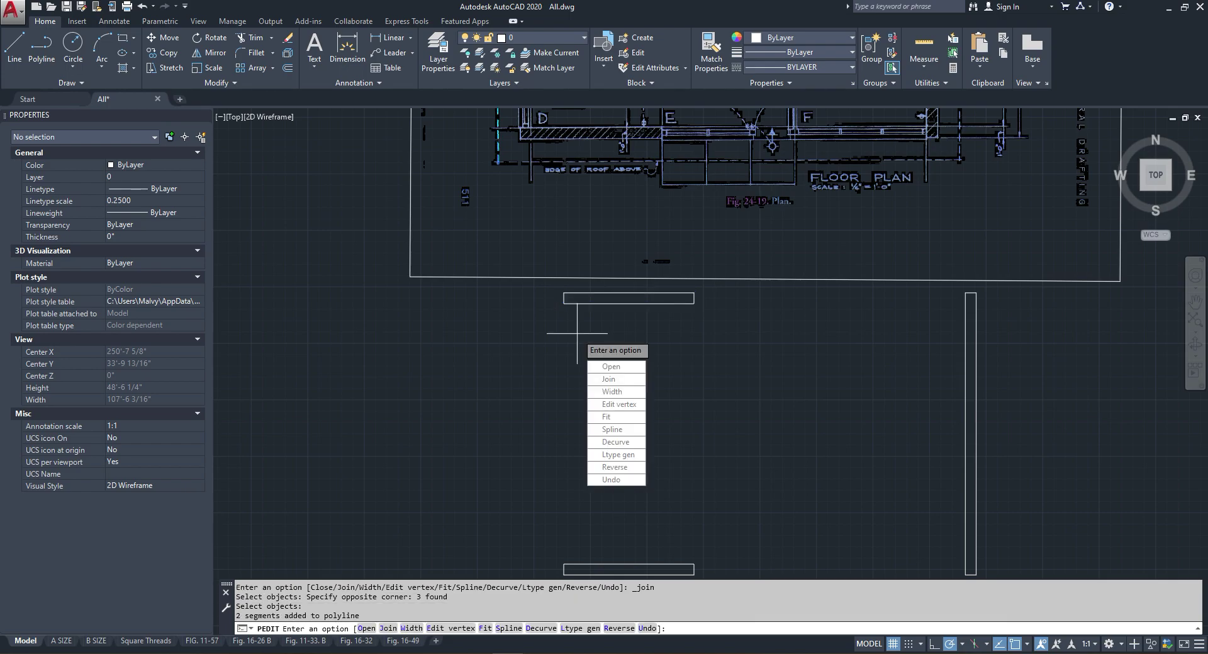
pyautogui.press('Escape')
# Step: Convert the lower wall's upper line to a polyline and join it with the wall's other outline segments
pyautogui.scroll(-5, 578, 335)
pyautogui.scroll(5, 622, 401)
pyautogui.click(615, 385)
pyautogui.click(597, 408)
pyautogui.rightClick(589, 382)
pyautogui.press('Escape')
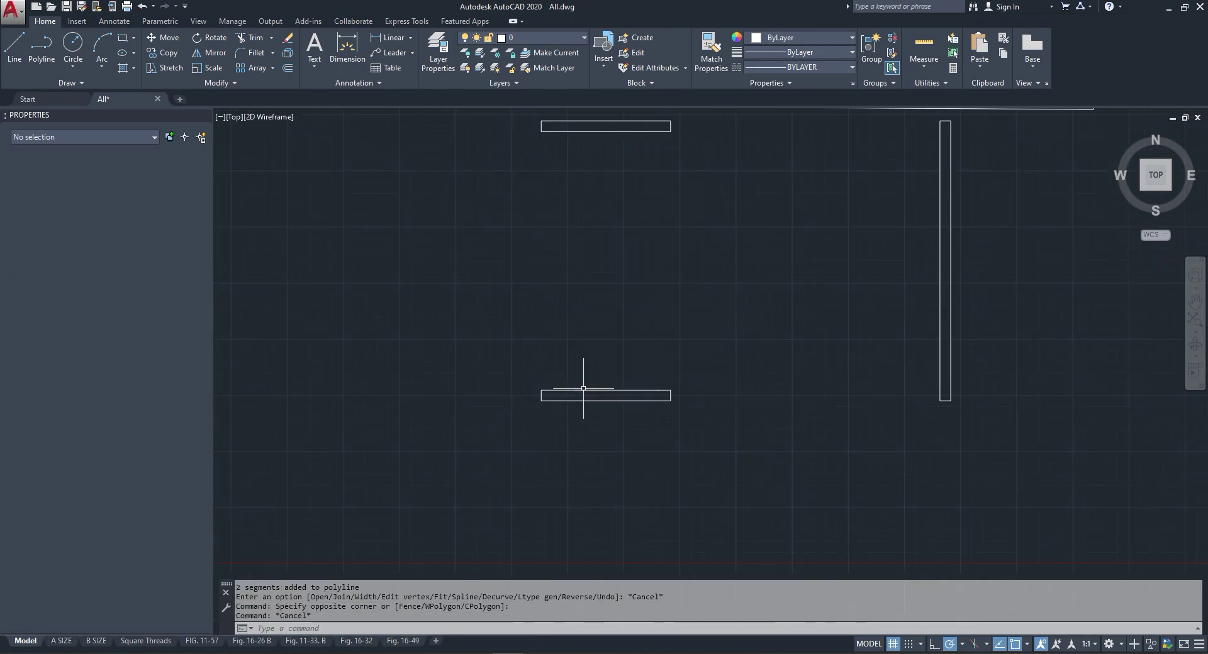
pyautogui.click(570, 390)
pyautogui.rightClick(571, 389)
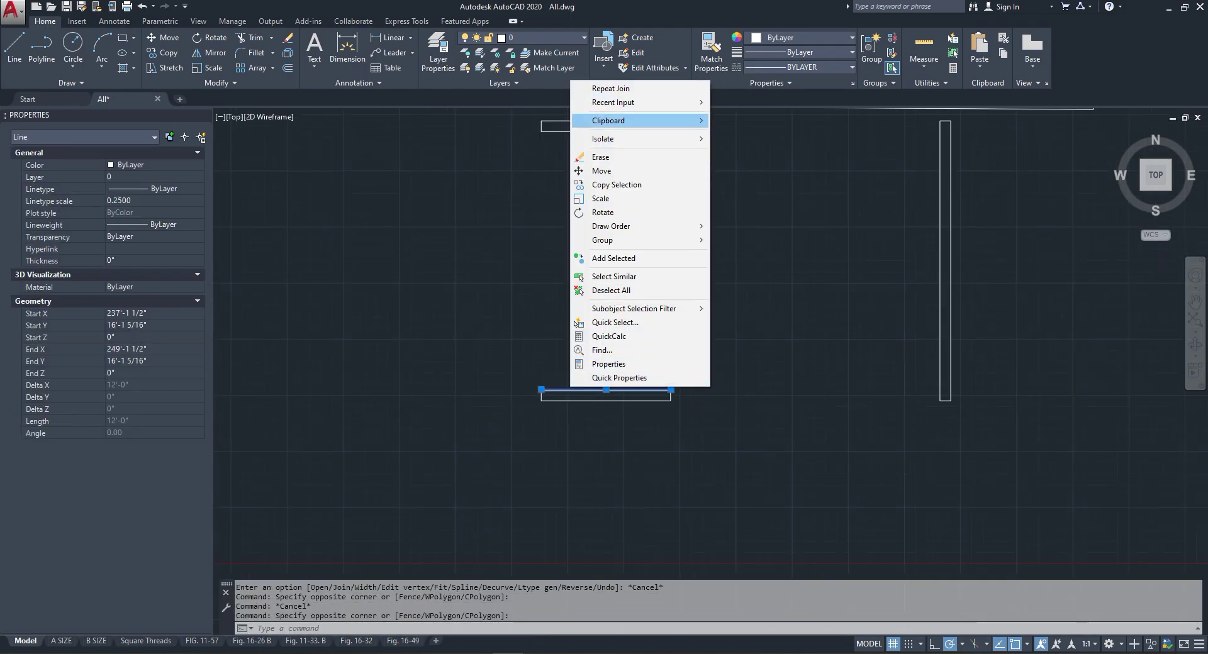
pyautogui.click(610, 88)
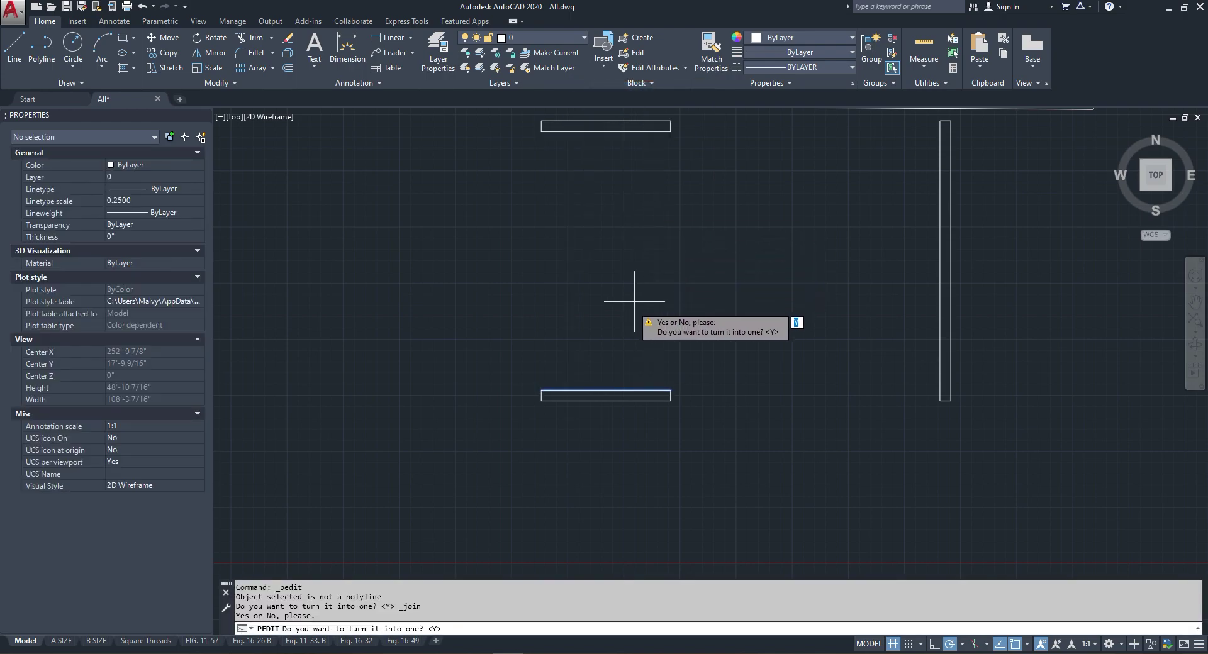
pyautogui.press('Return')
pyautogui.press('Return')
pyautogui.click(672, 313)
pyautogui.click(496, 419)
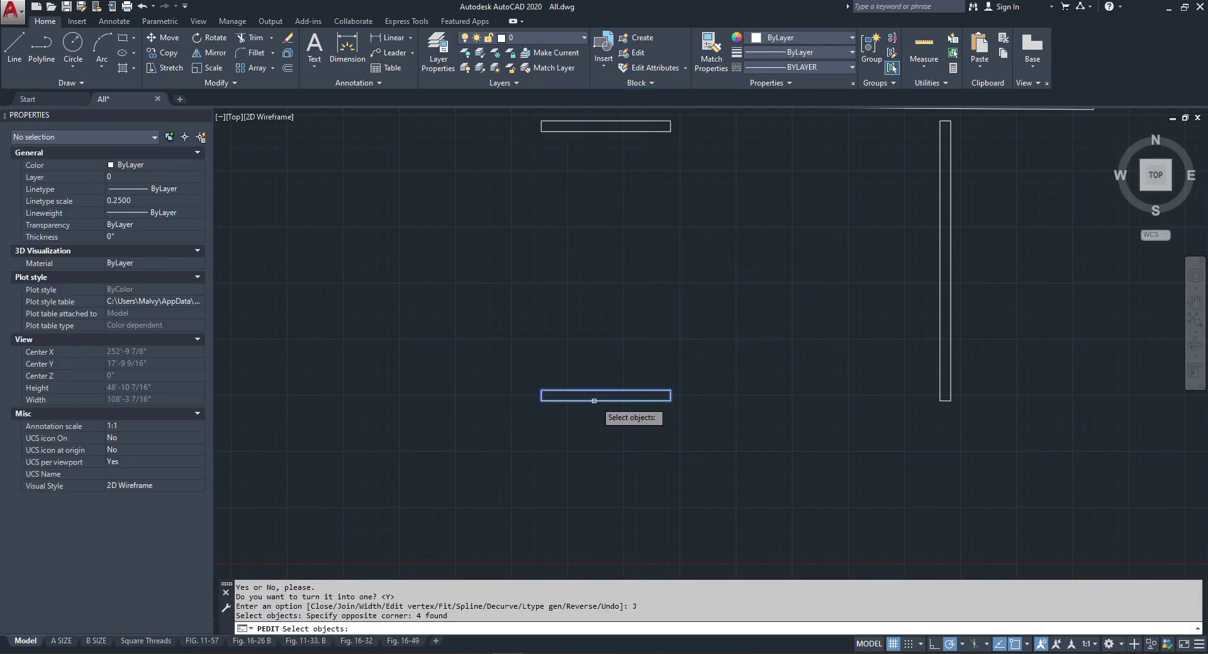
pyautogui.press('Return')
pyautogui.press('Escape')
pyautogui.click(598, 391)
pyautogui.click(596, 396)
pyautogui.press('Escape')
pyautogui.press('Escape')
# Step: Join the right wall's outline segments into one polyline
pyautogui.scroll(-4, 604, 380)
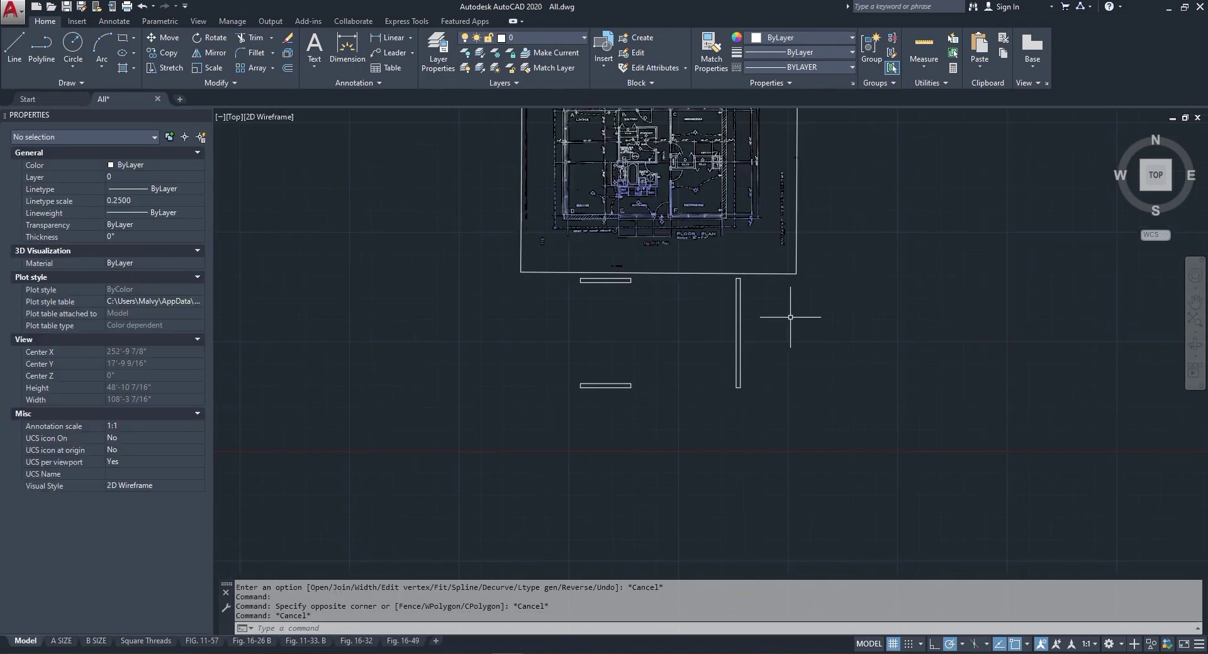
pyautogui.scroll(2, 756, 325)
pyautogui.click(731, 331)
pyautogui.rightClick(732, 331)
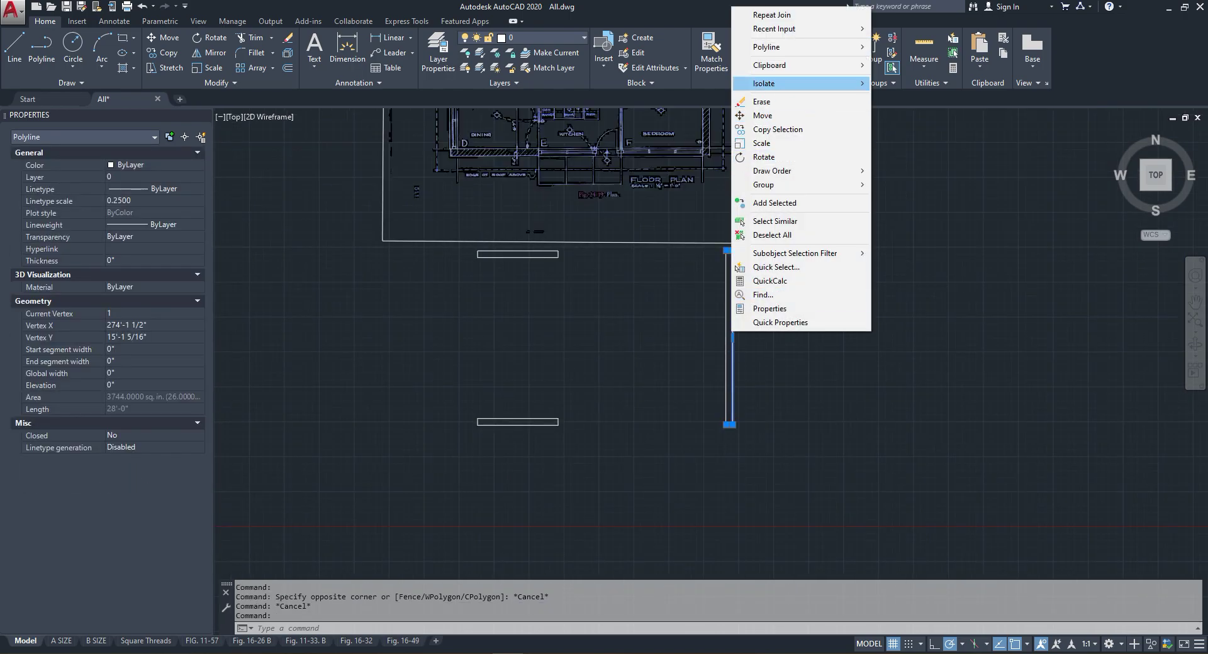
pyautogui.click(906, 99)
pyautogui.scroll(2, 755, 240)
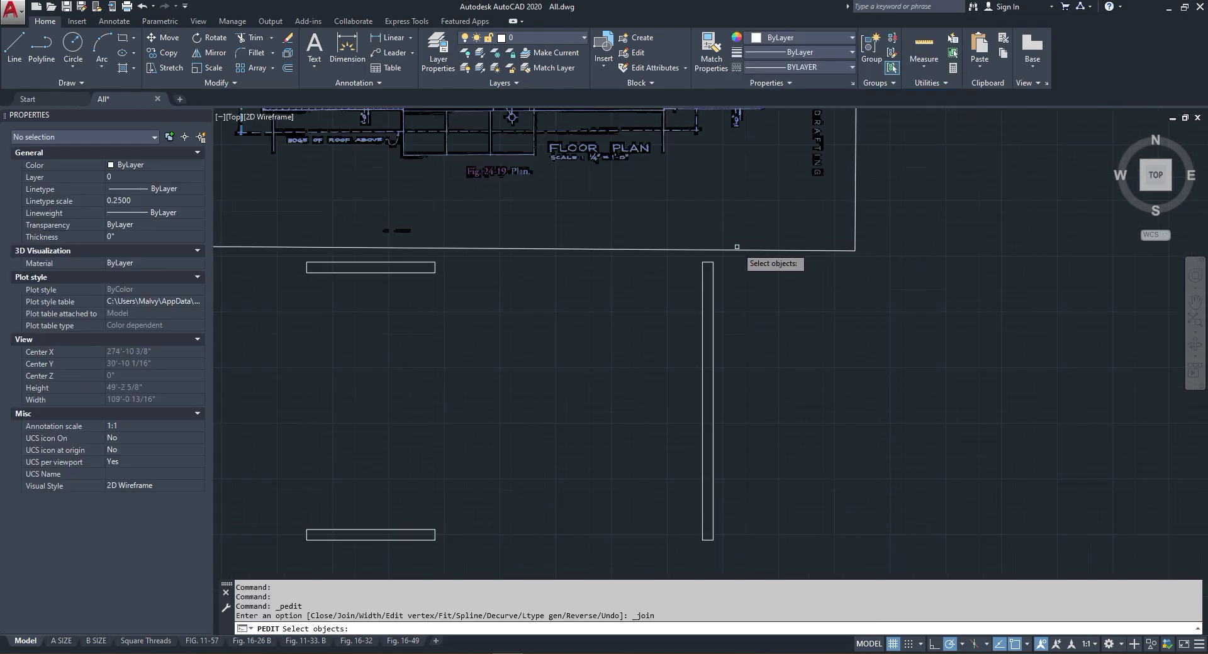
pyautogui.scroll(-2, 724, 290)
pyautogui.click(700, 418)
pyautogui.press('Return')
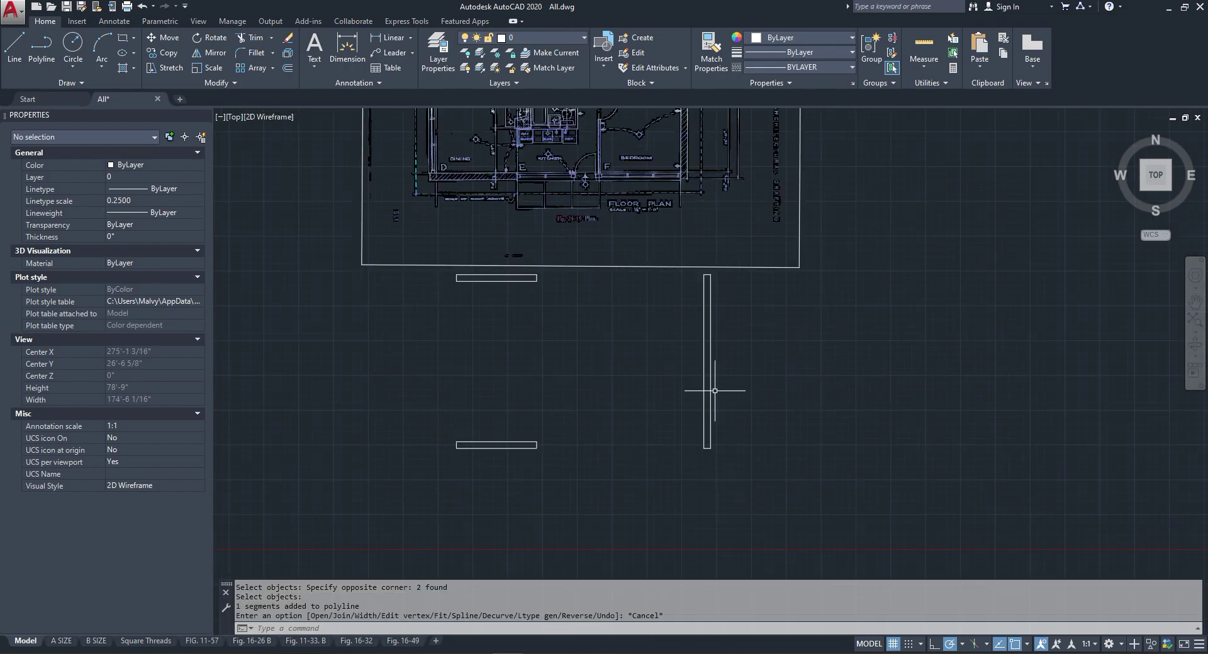
pyautogui.press('Escape')
pyautogui.click(695, 383)
pyautogui.press('Escape')
# Step: Examine the living room's outer wall corner at mark A on the scanned plan
pyautogui.scroll(-4, 695, 383)
pyautogui.scroll(4, 598, 397)
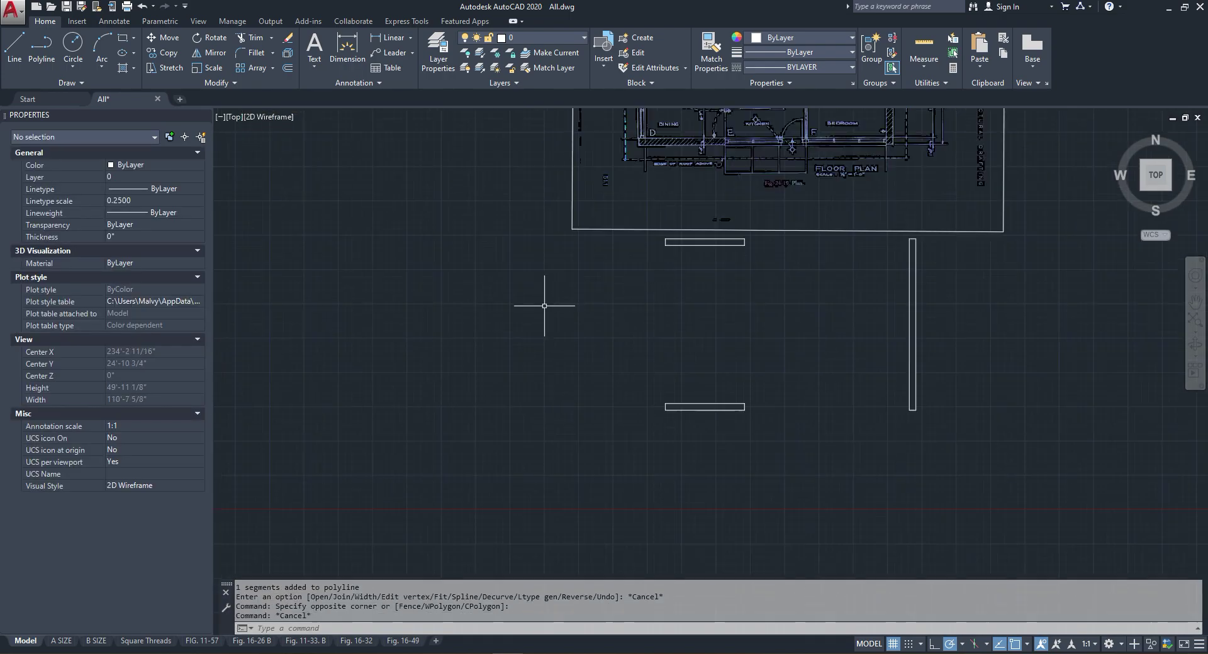
pyautogui.scroll(-4, 699, 329)
pyautogui.scroll(8, 609, 200)
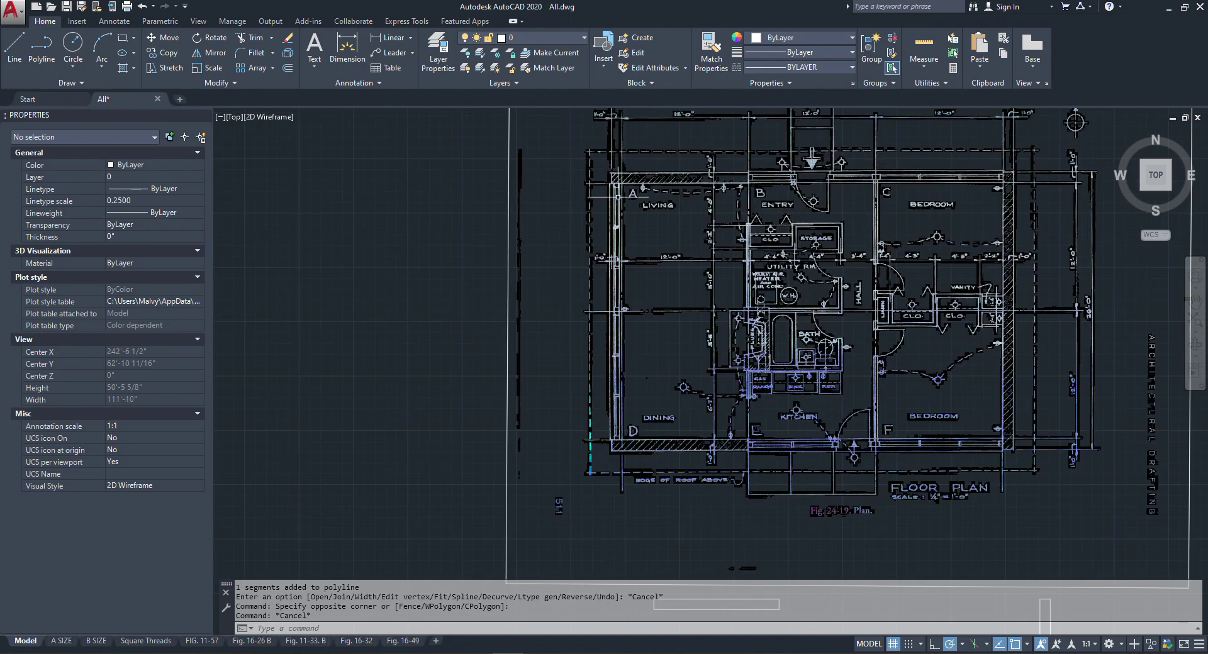
pyautogui.scroll(2, 608, 200)
pyautogui.scroll(6, 613, 193)
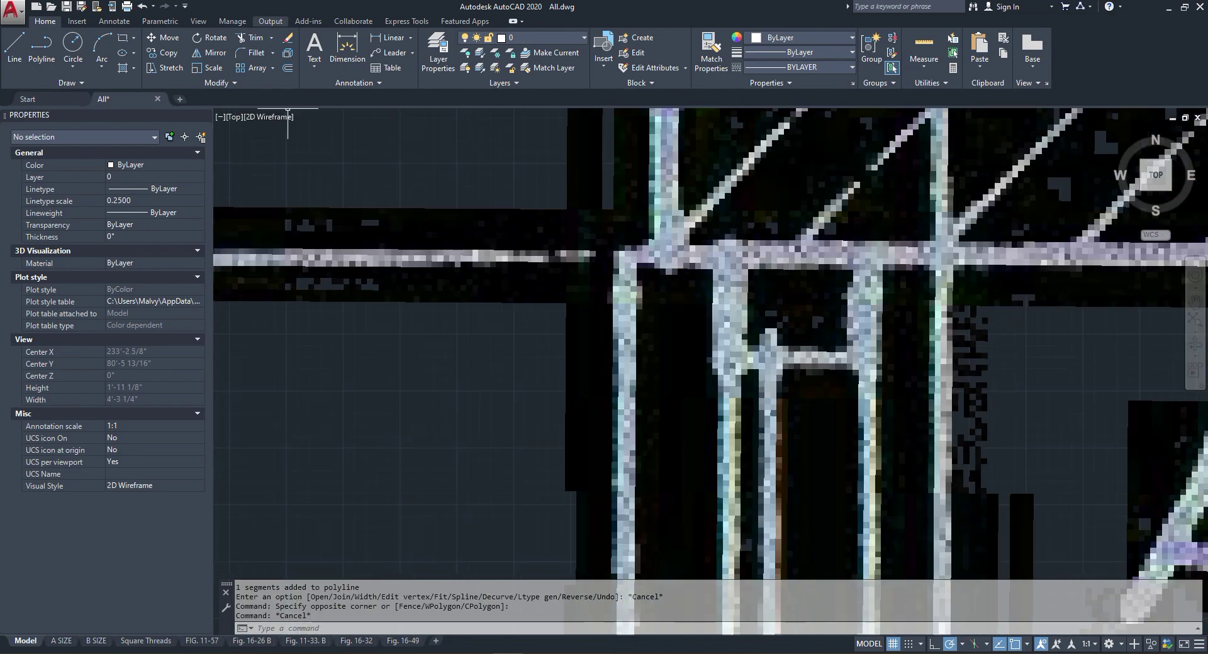
pyautogui.click(392, 52)
pyautogui.click(636, 254)
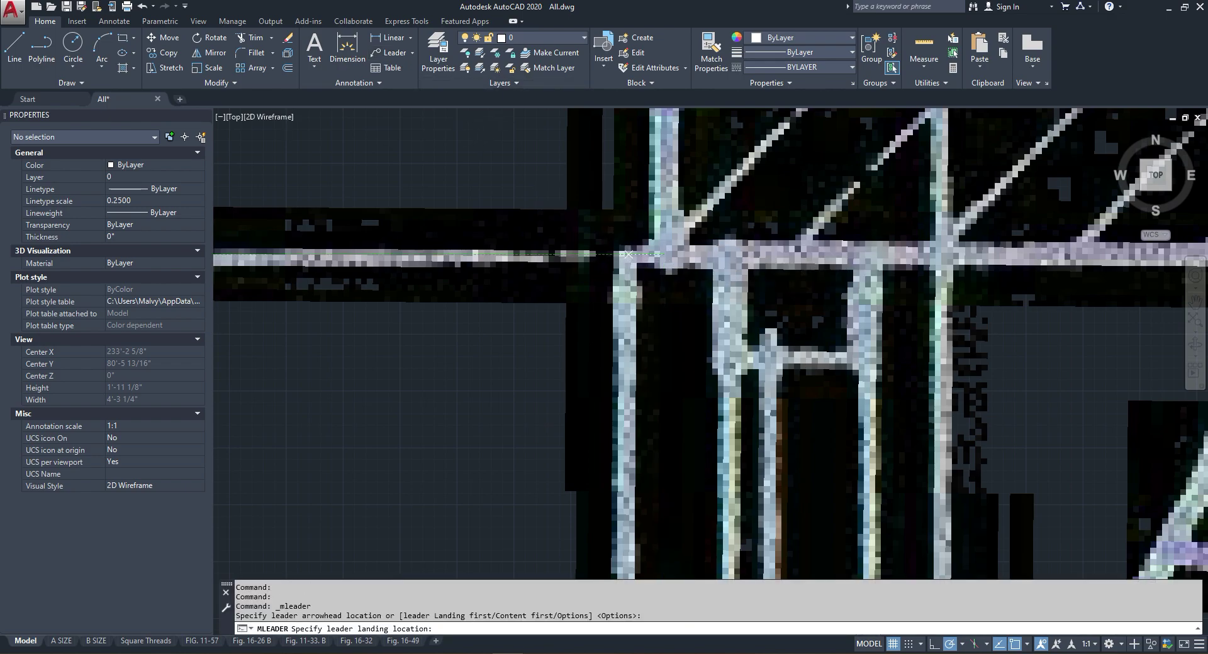
pyautogui.scroll(-2, 628, 254)
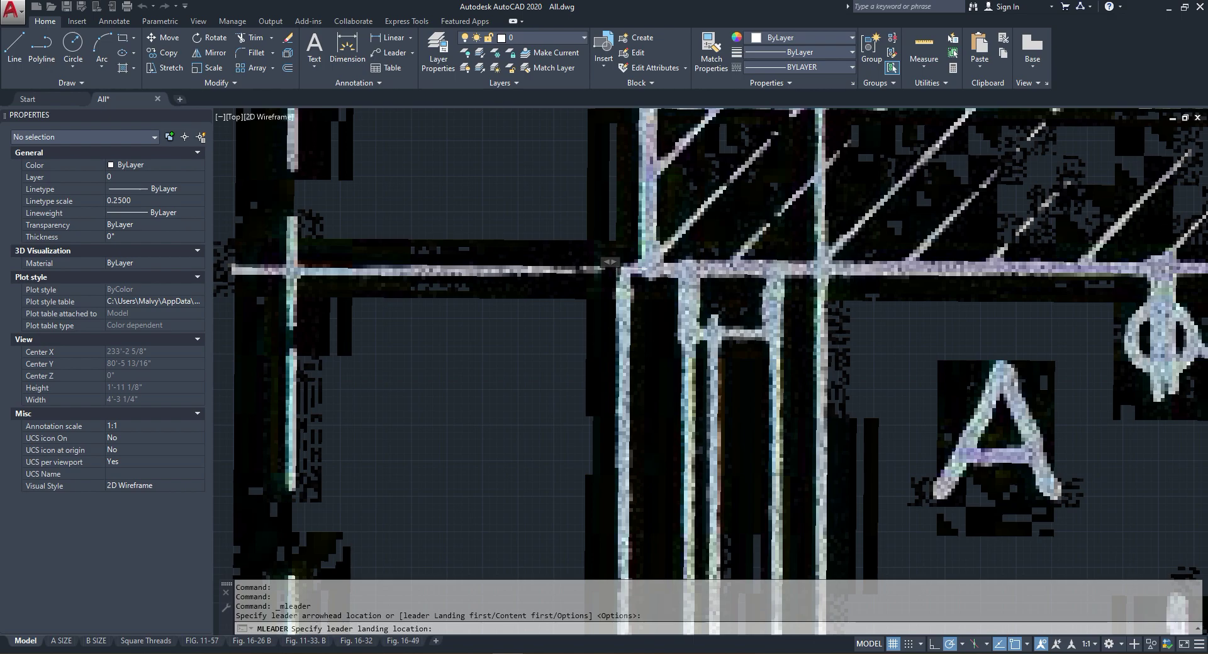
pyautogui.click(614, 262)
pyautogui.press('Escape')
# Step: Measure the horizontal offset between the window wall's outer line and the end of the hatched wall at corner A
pyautogui.click(392, 38)
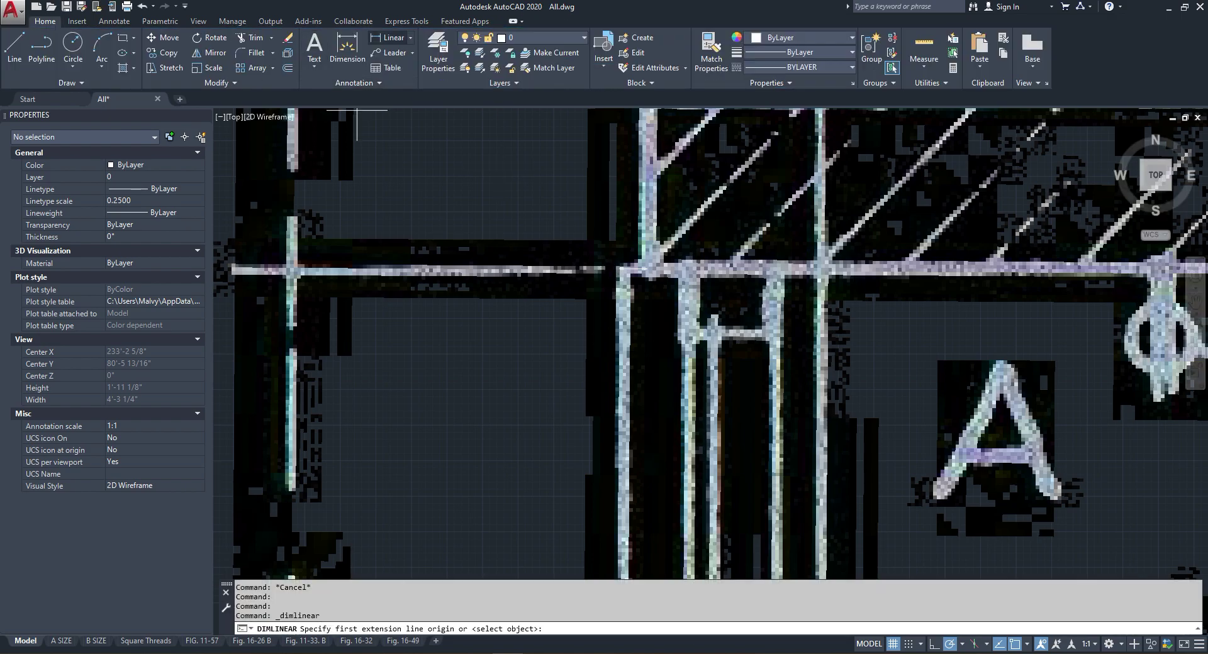
pyautogui.click(621, 269)
pyautogui.click(648, 270)
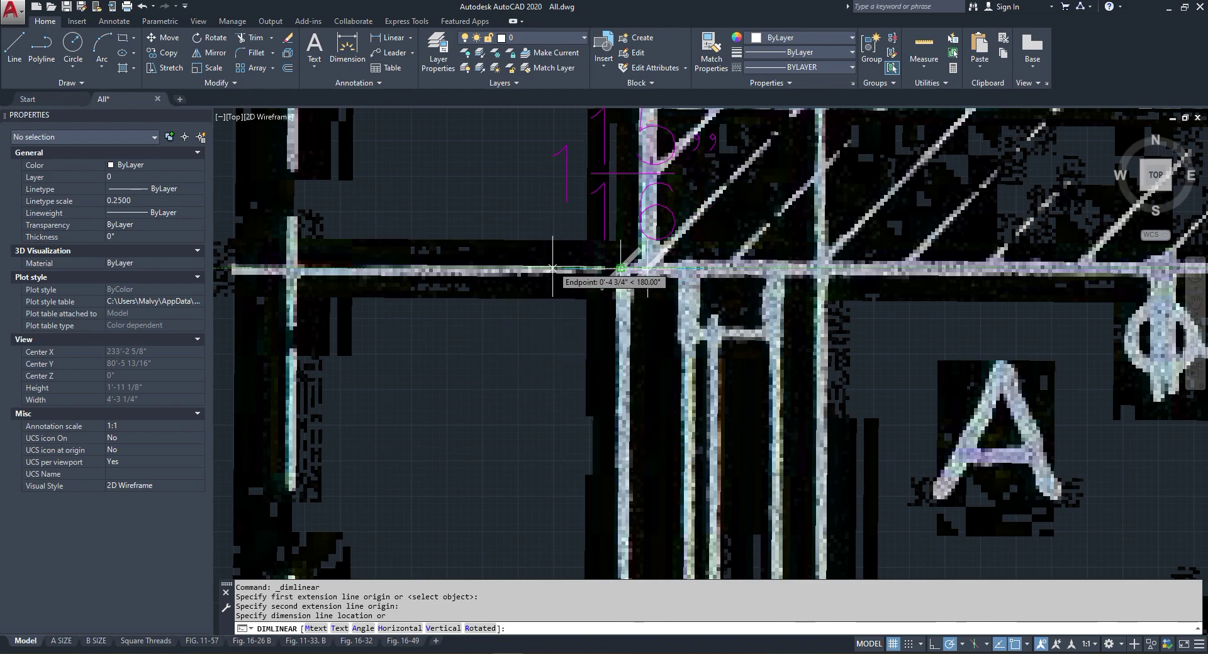
pyautogui.scroll(-3, 553, 297)
pyautogui.scroll(2, 578, 220)
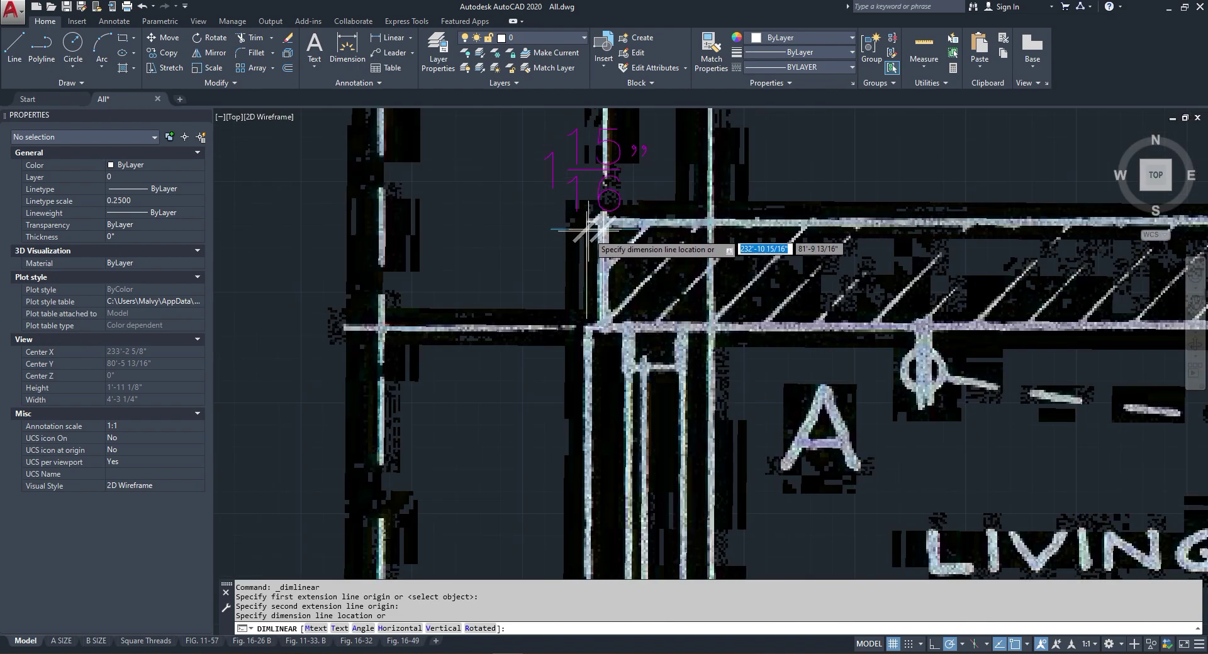
pyautogui.press('Escape')
pyautogui.scroll(-6, 583, 436)
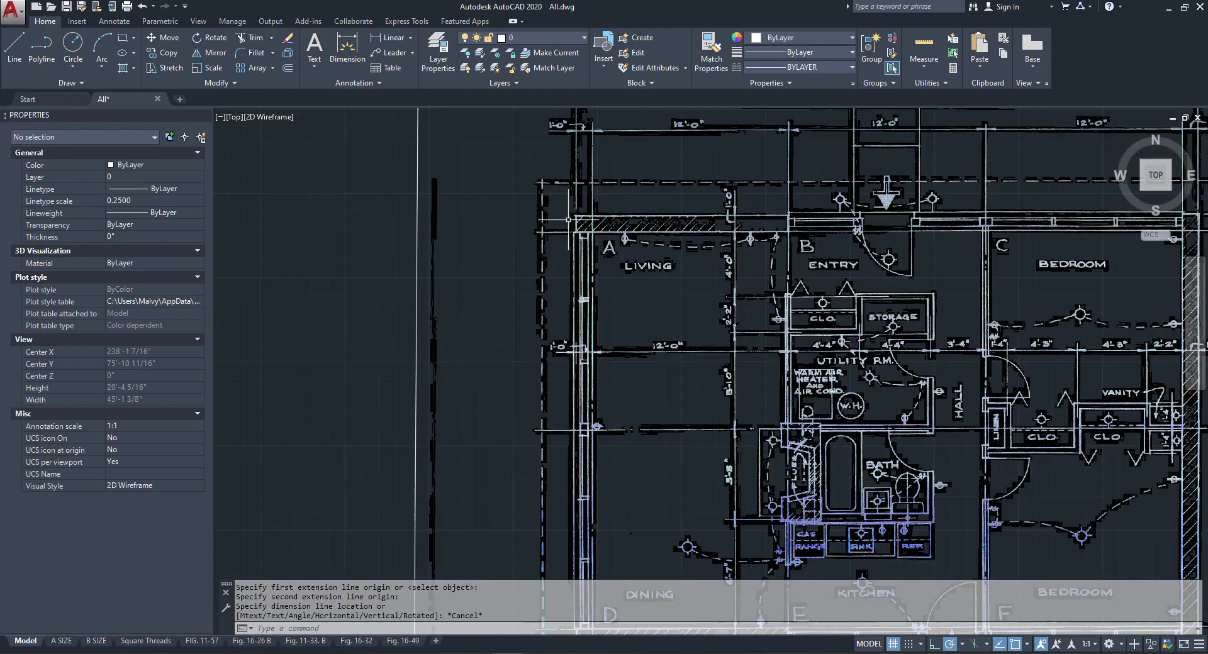
# Step: Draw a polyline from the upper wall's lower-left corner 2 inches outward, down to the lower wall's level, and in to its corner
pyautogui.scroll(6, 584, 441)
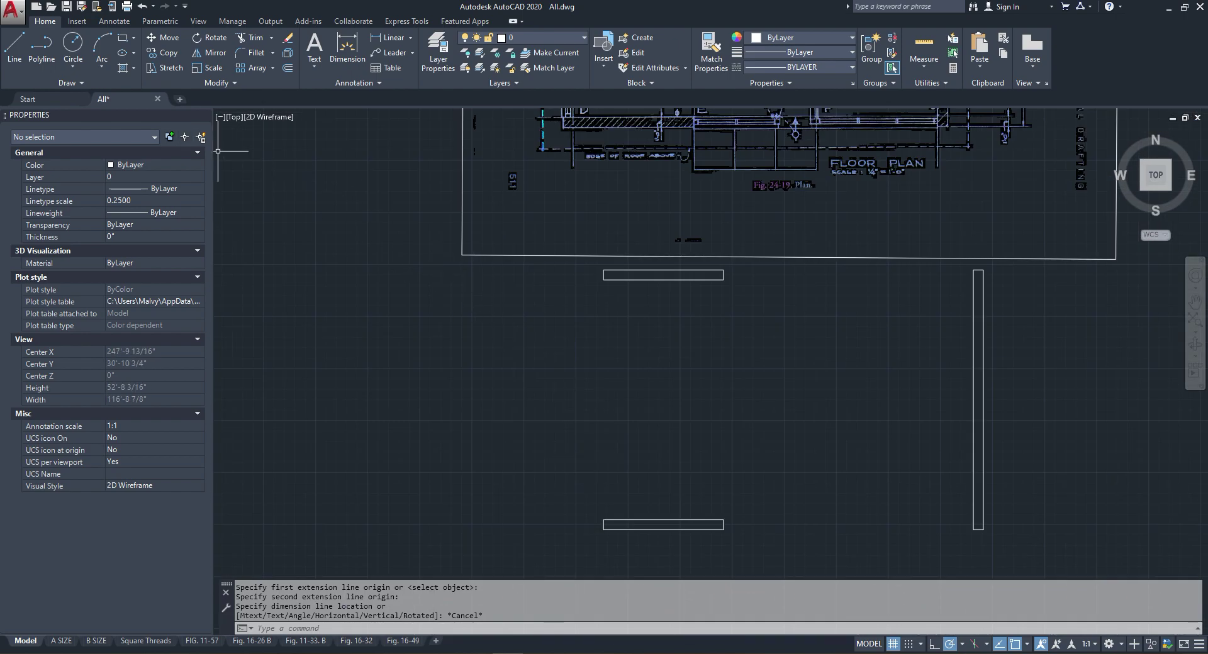
pyautogui.click(42, 47)
pyautogui.scroll(8, 629, 277)
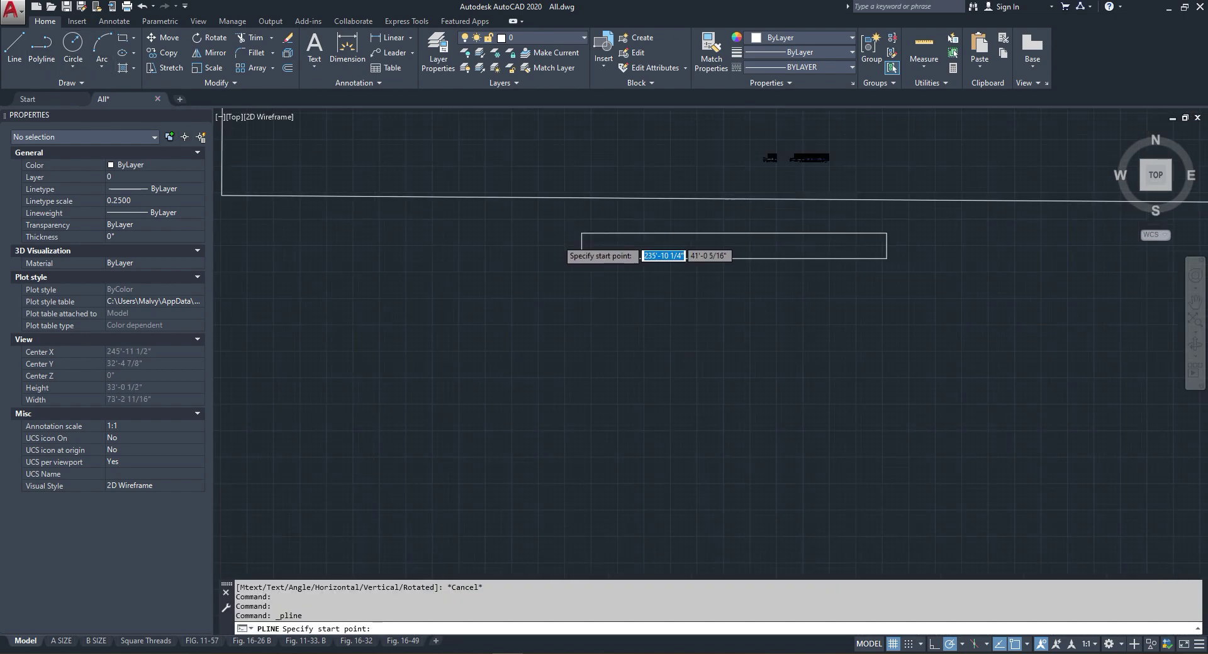
pyautogui.click(616, 288)
pyautogui.write('2')
pyautogui.press('Return')
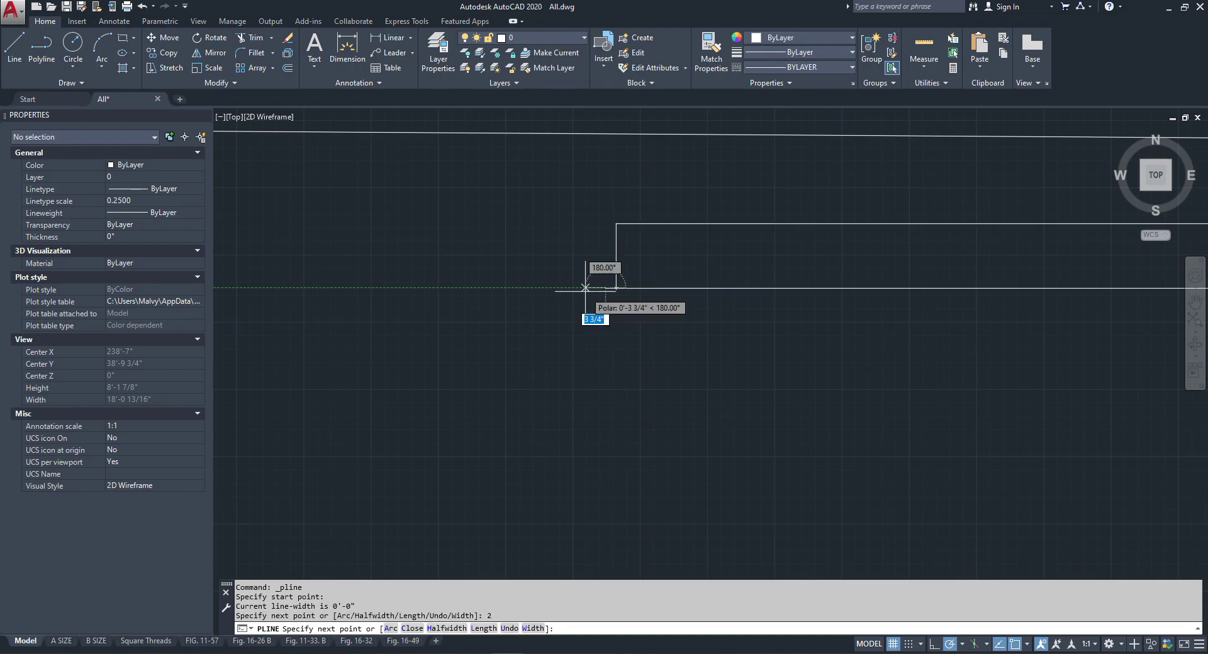
pyautogui.scroll(-5, 598, 290)
pyautogui.scroll(3, 610, 296)
pyautogui.scroll(2, 634, 199)
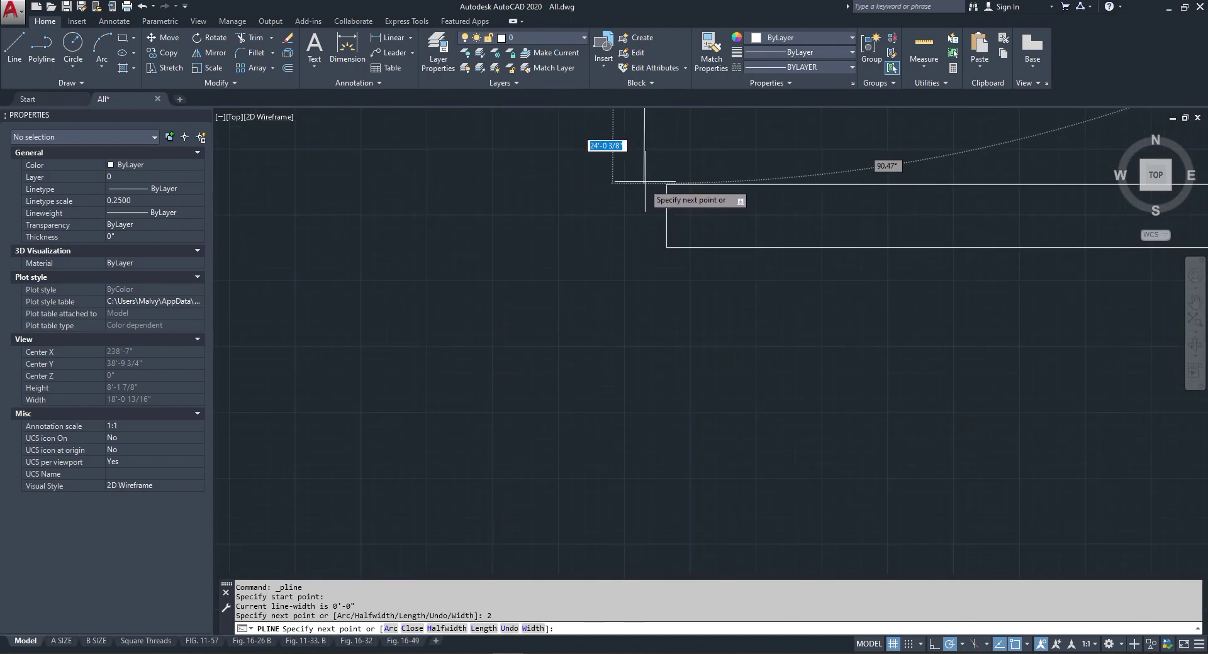
pyautogui.click(656, 184)
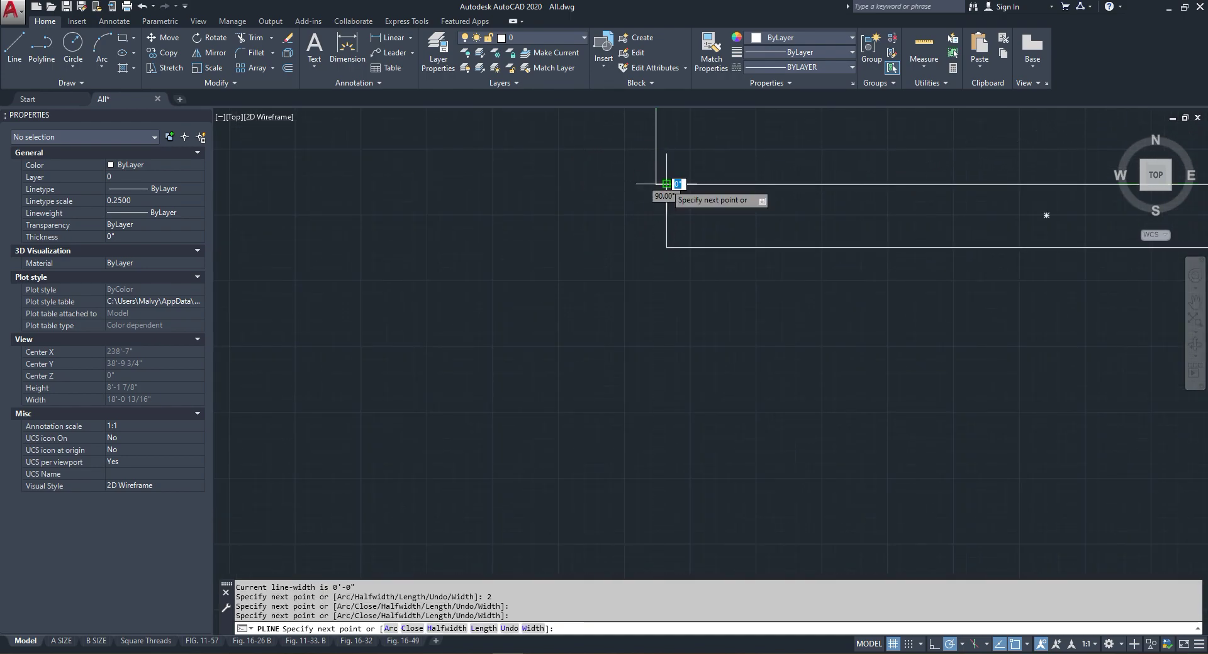
pyautogui.press('Escape')
# Step: Draw a polyline from the lower wall's bottom-right corner 2 inches down, across to the right wall, and up to its corner
pyautogui.scroll(-5, 566, 315)
pyautogui.rightClick(668, 251)
pyautogui.click(698, 259)
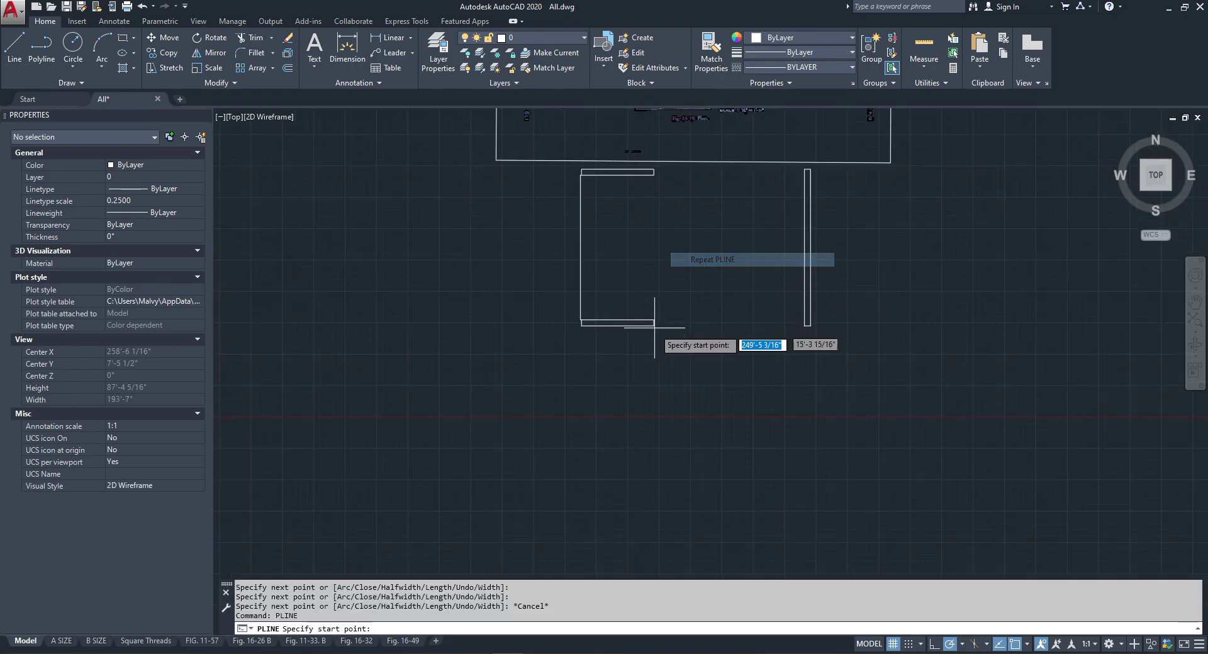
pyautogui.scroll(2, 656, 323)
pyautogui.click(652, 323)
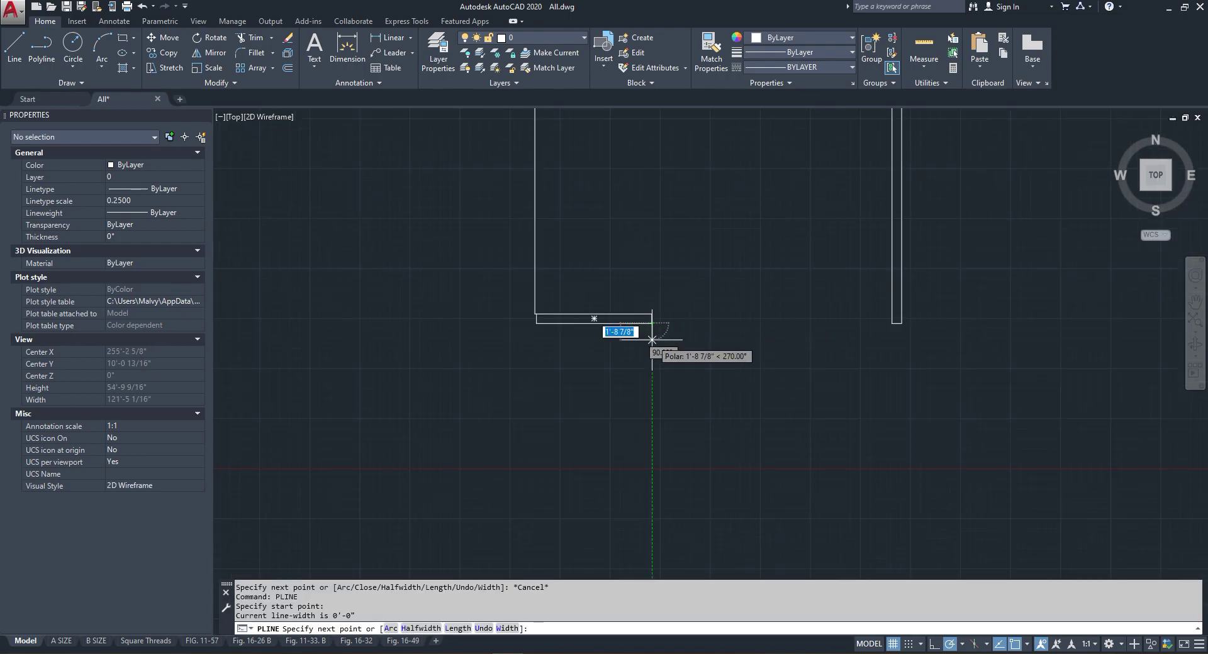
pyautogui.press('Return')
pyautogui.scroll(8, 899, 321)
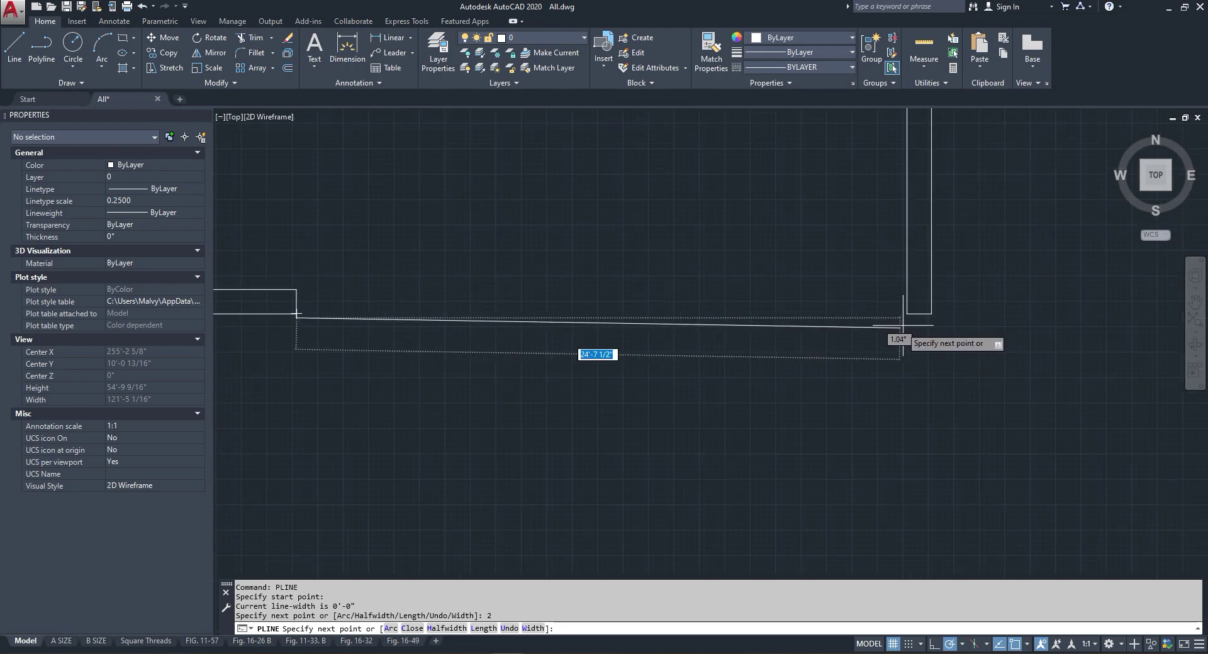
pyautogui.click(905, 310)
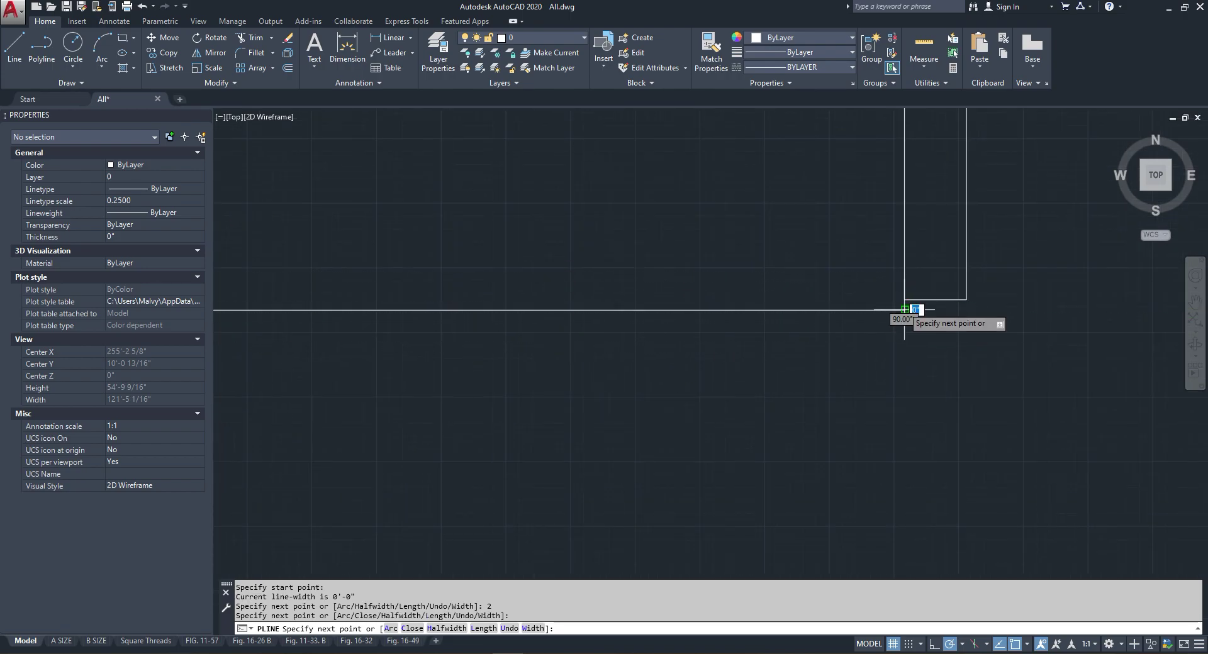
pyautogui.click(905, 300)
pyautogui.press('Escape')
# Step: Mirror the lower outline polyline to the upper side about the right wall's horizontal midline, keeping the original
pyautogui.scroll(-6, 896, 387)
pyautogui.click(882, 380)
pyautogui.click(861, 357)
pyautogui.scroll(-4, 693, 373)
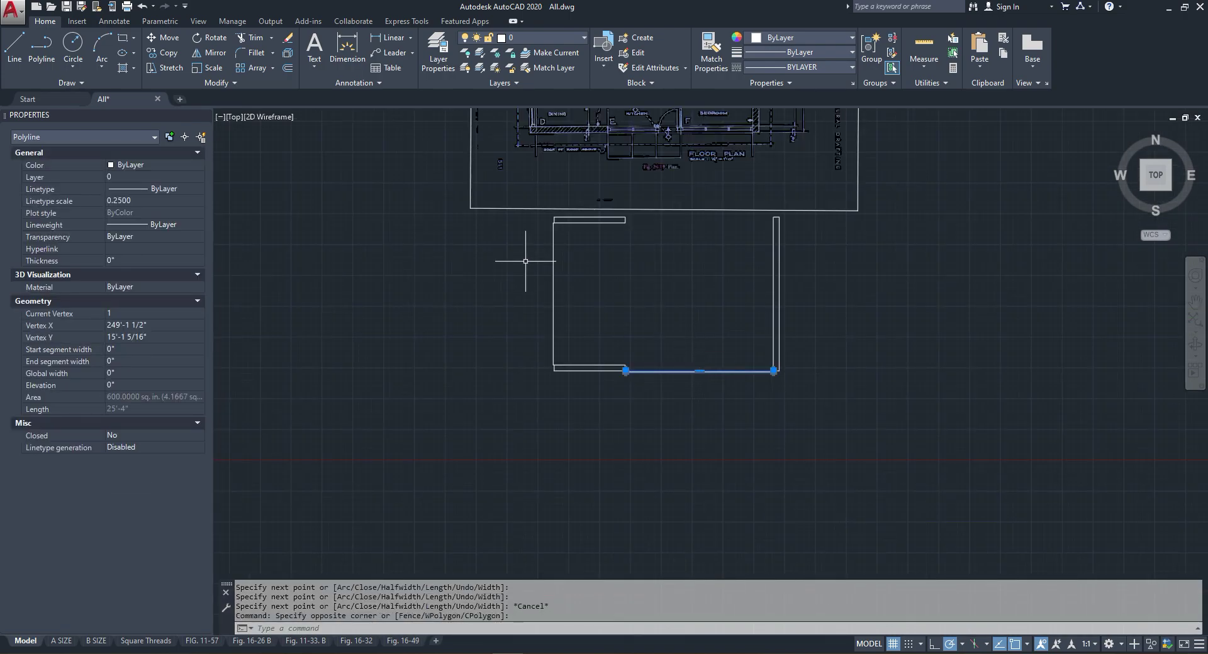
pyautogui.click(210, 52)
pyautogui.click(775, 293)
pyautogui.rightClick(696, 292)
pyautogui.click(709, 301)
pyautogui.scroll(2, 622, 232)
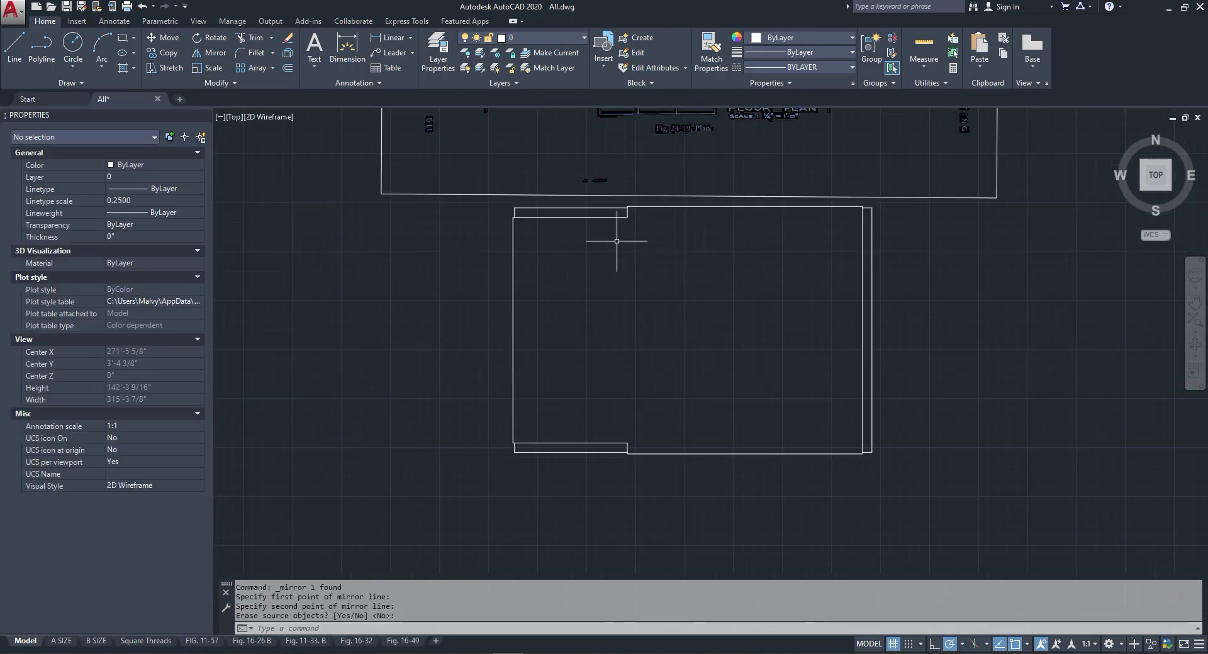
# Step: Assign the upper, lower and right wall outlines to layer A-ELEV-1
pyautogui.click(594, 223)
pyautogui.click(588, 214)
pyautogui.click(583, 389)
pyautogui.click(571, 448)
pyautogui.click(988, 377)
pyautogui.click(825, 327)
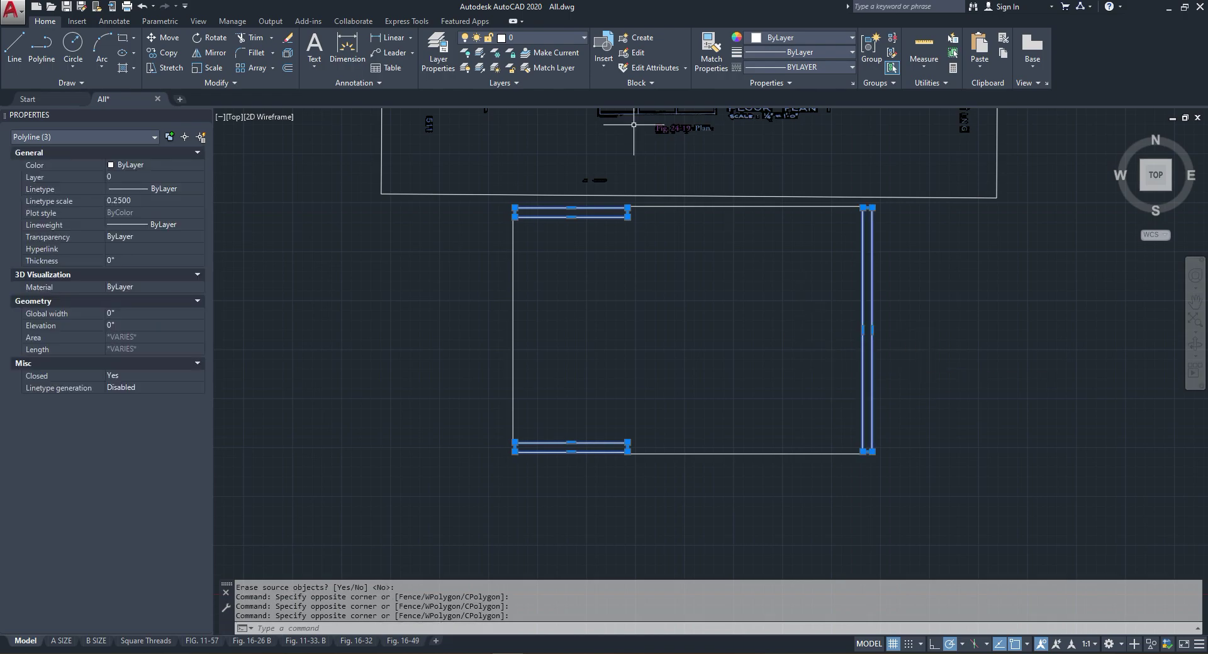
pyautogui.click(541, 38)
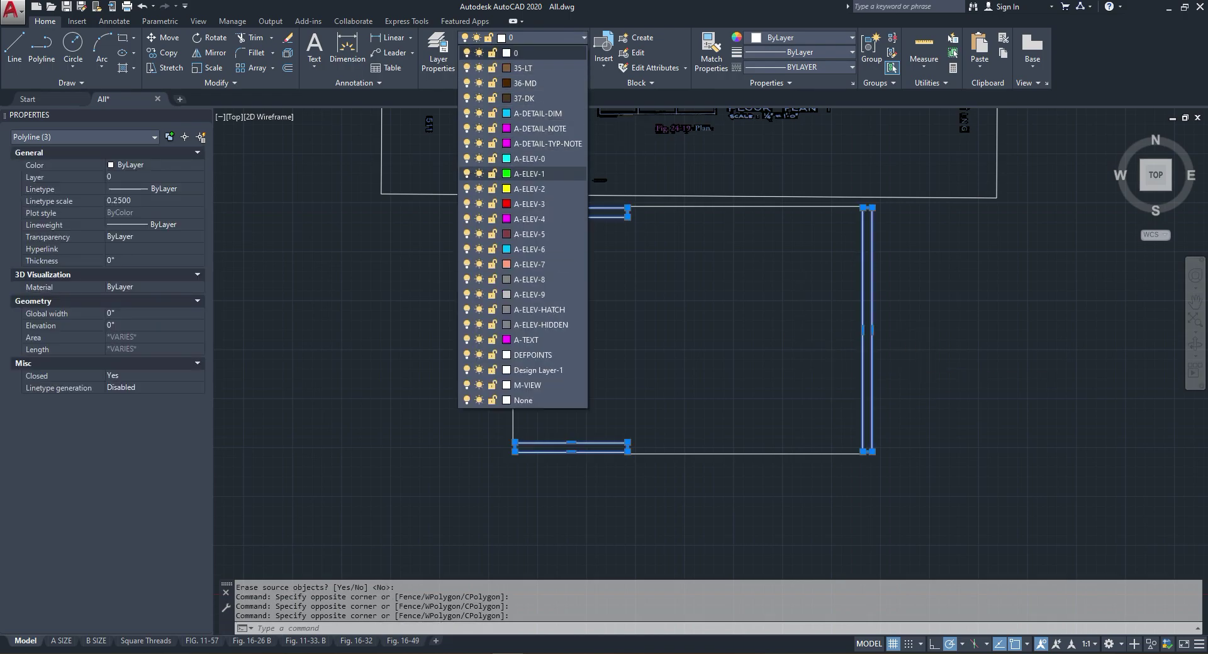
pyautogui.click(530, 173)
pyautogui.press('Escape')
pyautogui.press('Escape')
# Step: Assign the three thin outline polylines between the walls to layer A-ELEV-5
pyautogui.click(490, 329)
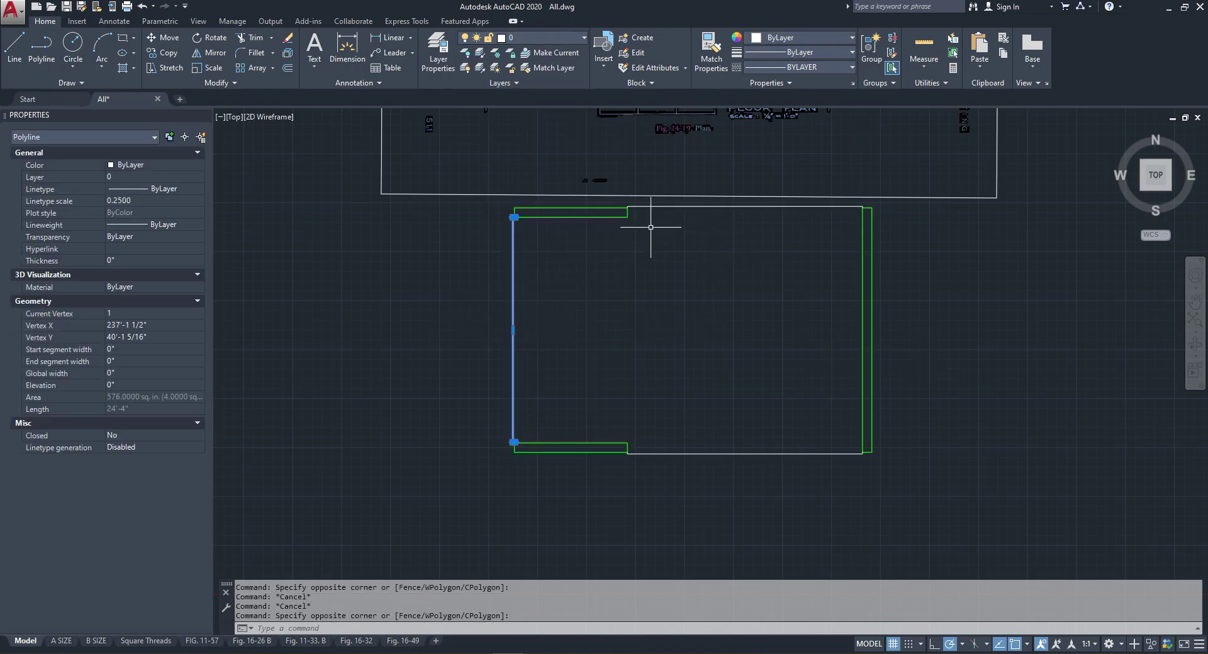
pyautogui.click(655, 205)
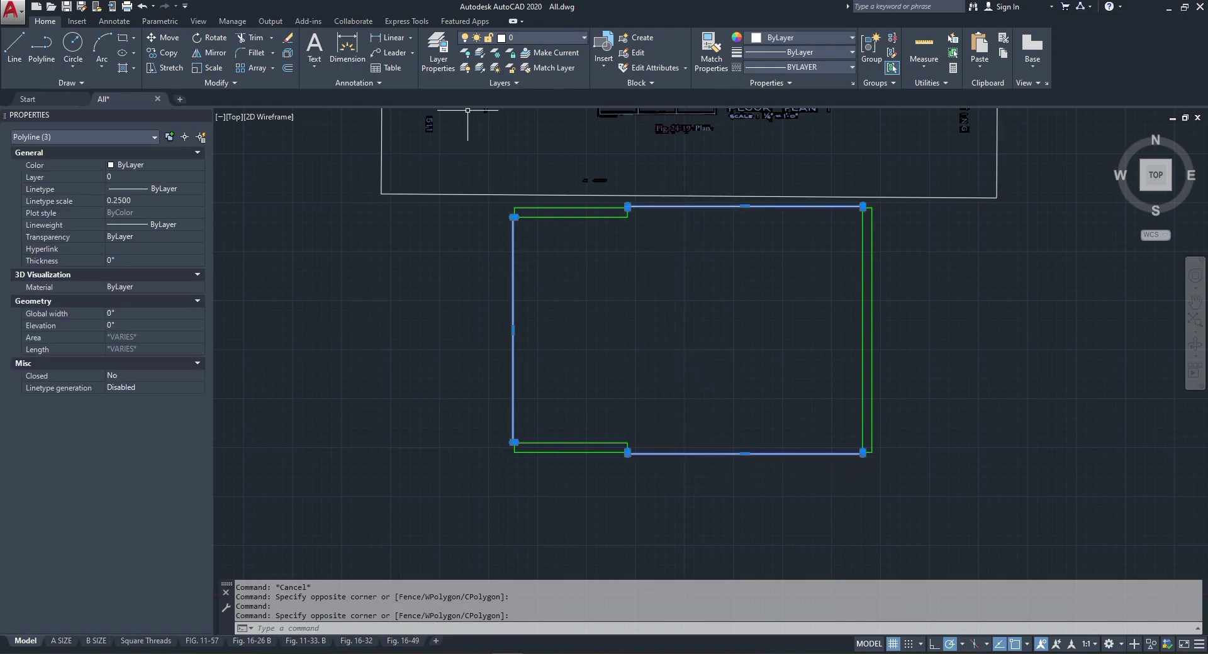
pyautogui.click(544, 38)
pyautogui.click(529, 234)
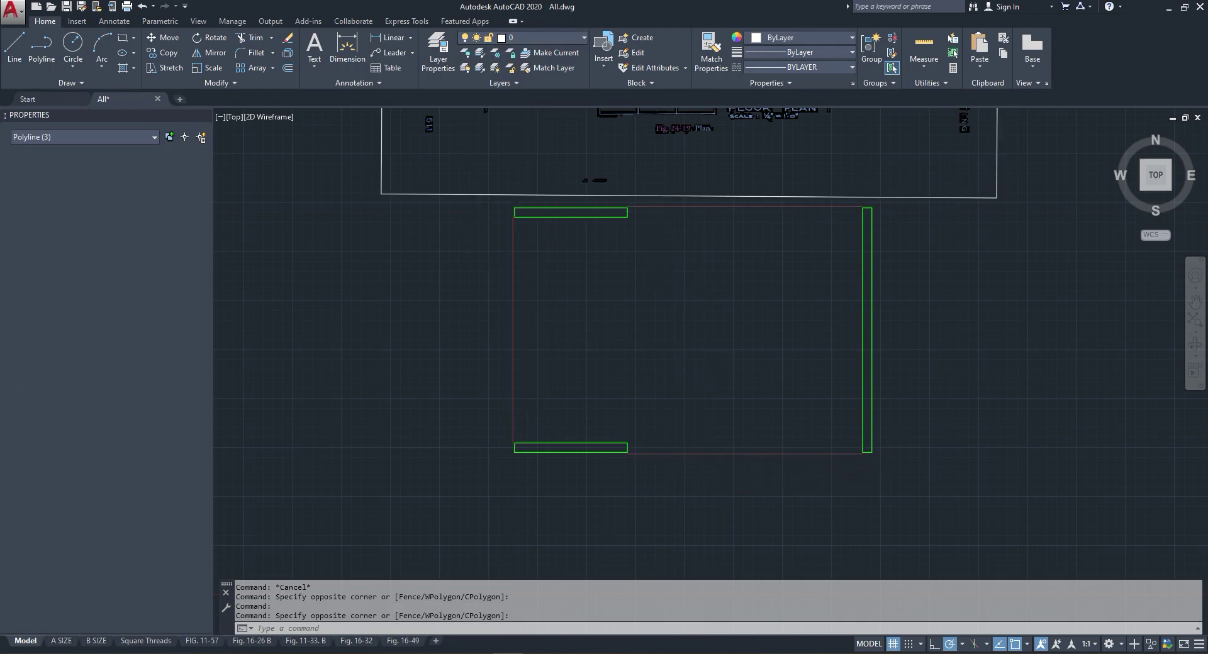
pyautogui.press('Escape')
# Step: Examine the living room's window frame lines below the hatched wall at corner A on the scanned plan
pyautogui.scroll(-3, 579, 324)
pyautogui.scroll(3, 553, 267)
pyautogui.scroll(-2, 653, 338)
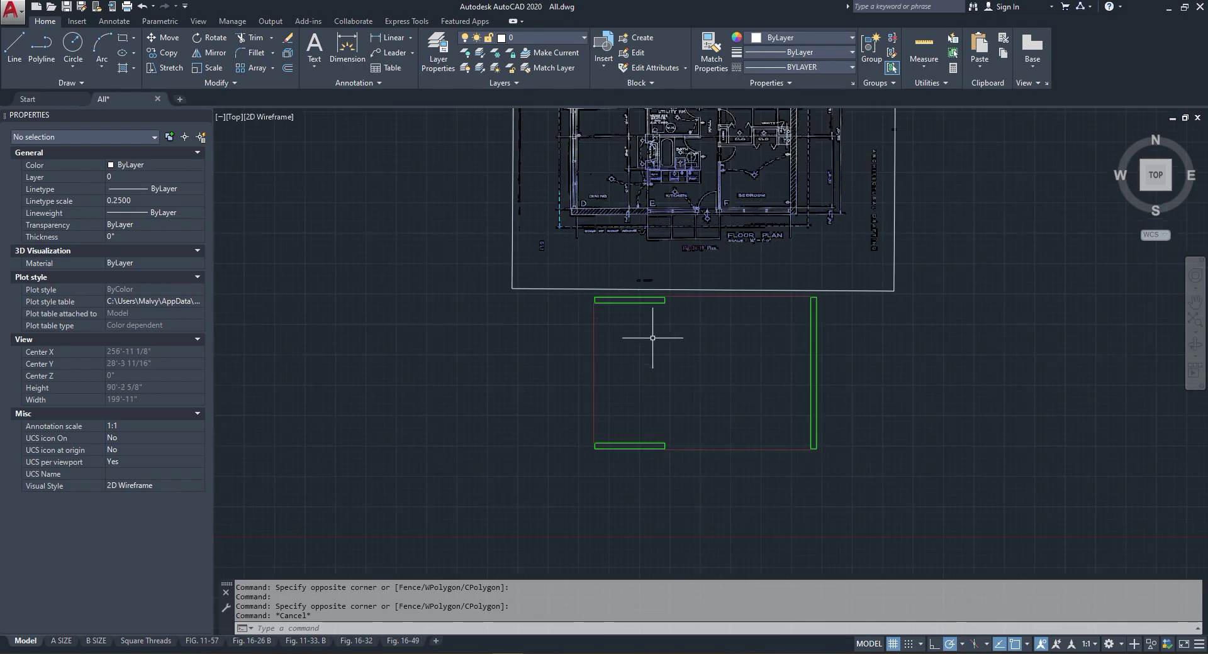
pyautogui.scroll(10, 590, 301)
pyautogui.scroll(-10, 594, 391)
pyautogui.scroll(-2, 602, 321)
pyautogui.scroll(6, 571, 200)
pyautogui.scroll(4, 604, 261)
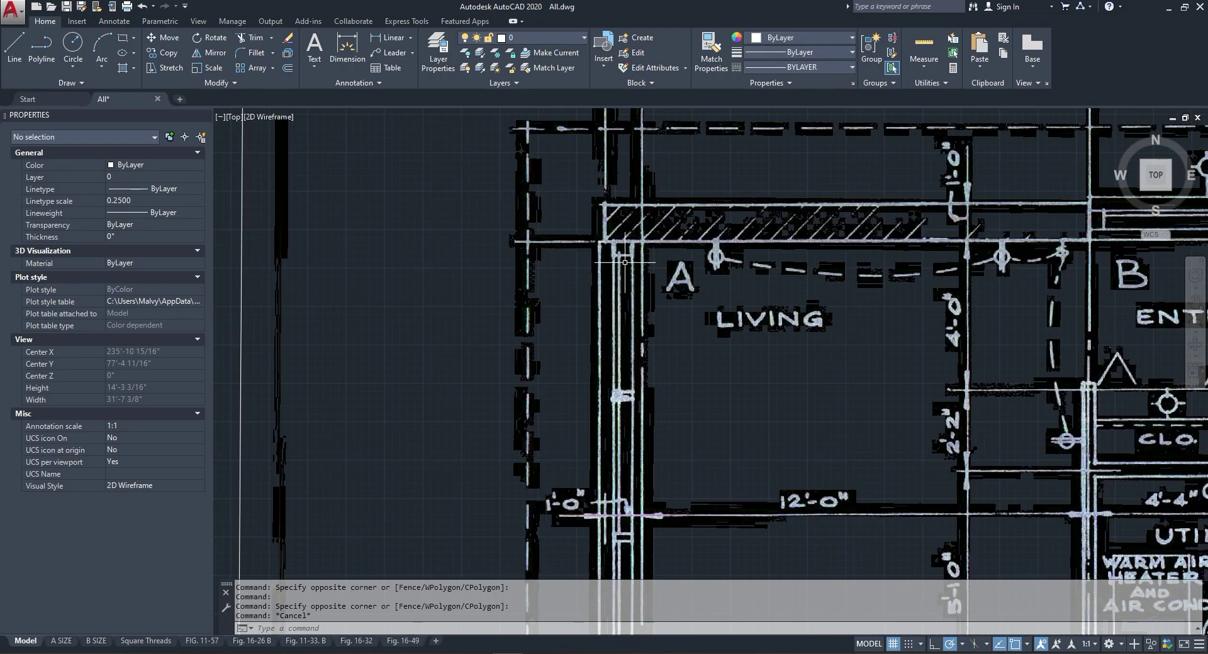
pyautogui.scroll(-5, 624, 262)
pyautogui.scroll(8, 604, 252)
pyautogui.scroll(-1, 579, 239)
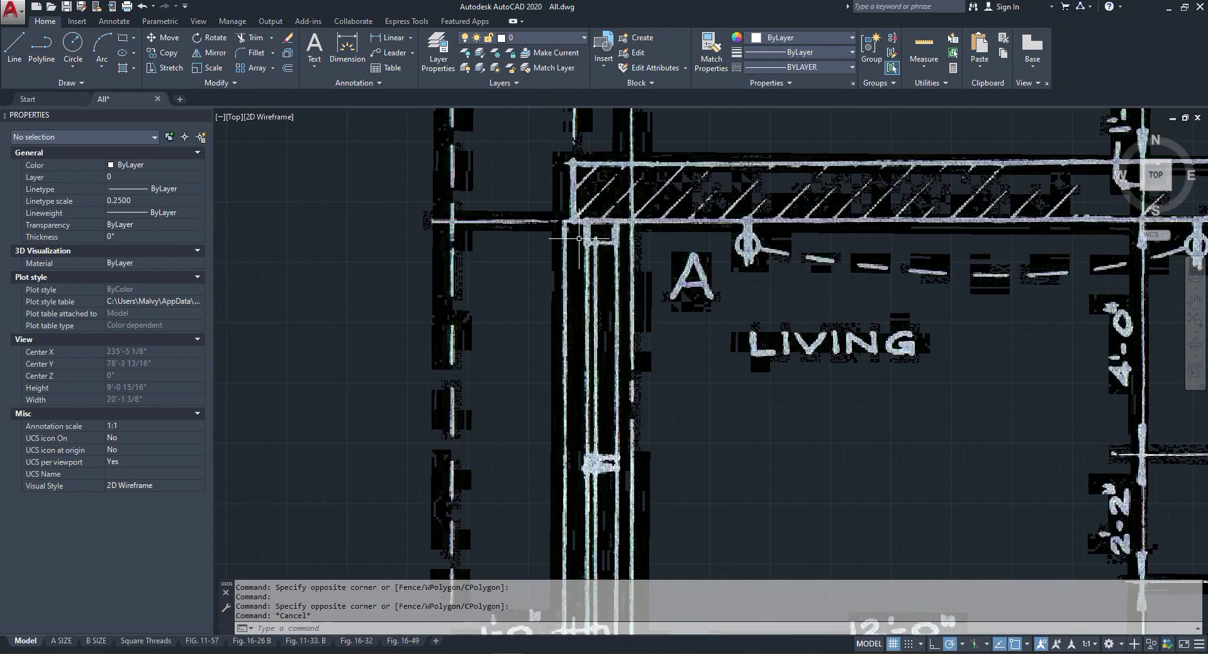
pyautogui.scroll(-4, 579, 239)
pyautogui.scroll(6, 654, 234)
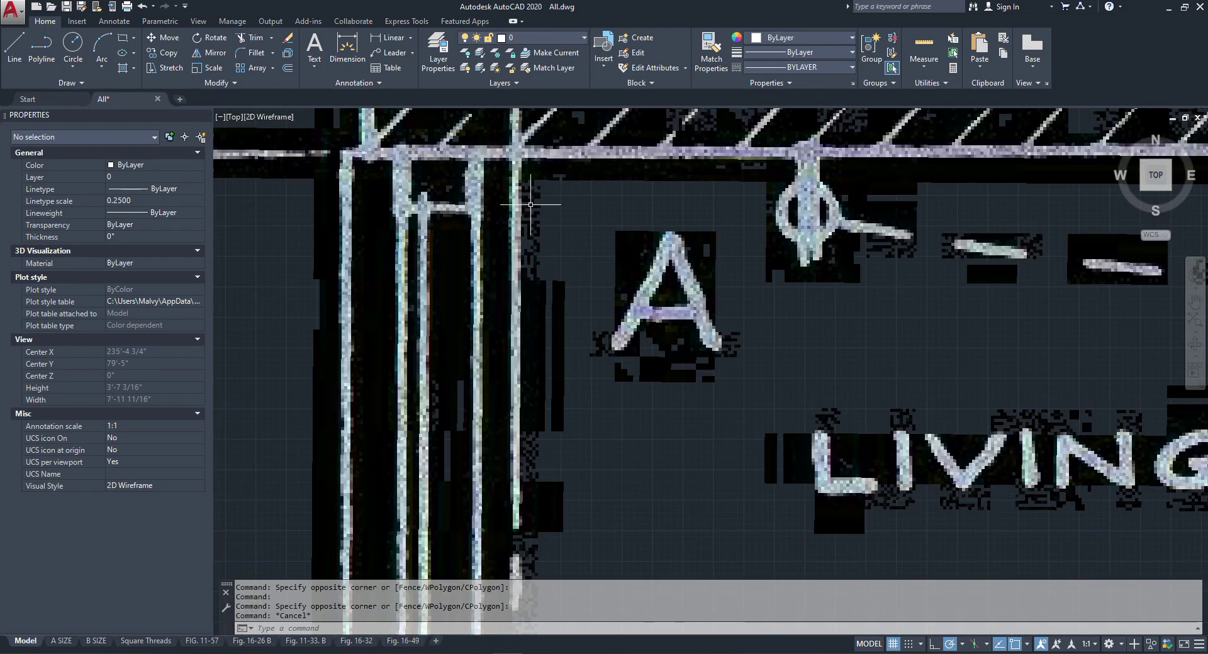
# Step: Measure the horizontal distance from the hatched wall's end to the window frame's outer line at corner A
pyautogui.scroll(-2, 532, 205)
pyautogui.scroll(6, 441, 157)
pyautogui.press('Return')
pyautogui.click(532, 206)
pyautogui.click(480, 207)
pyautogui.scroll(-5, 491, 236)
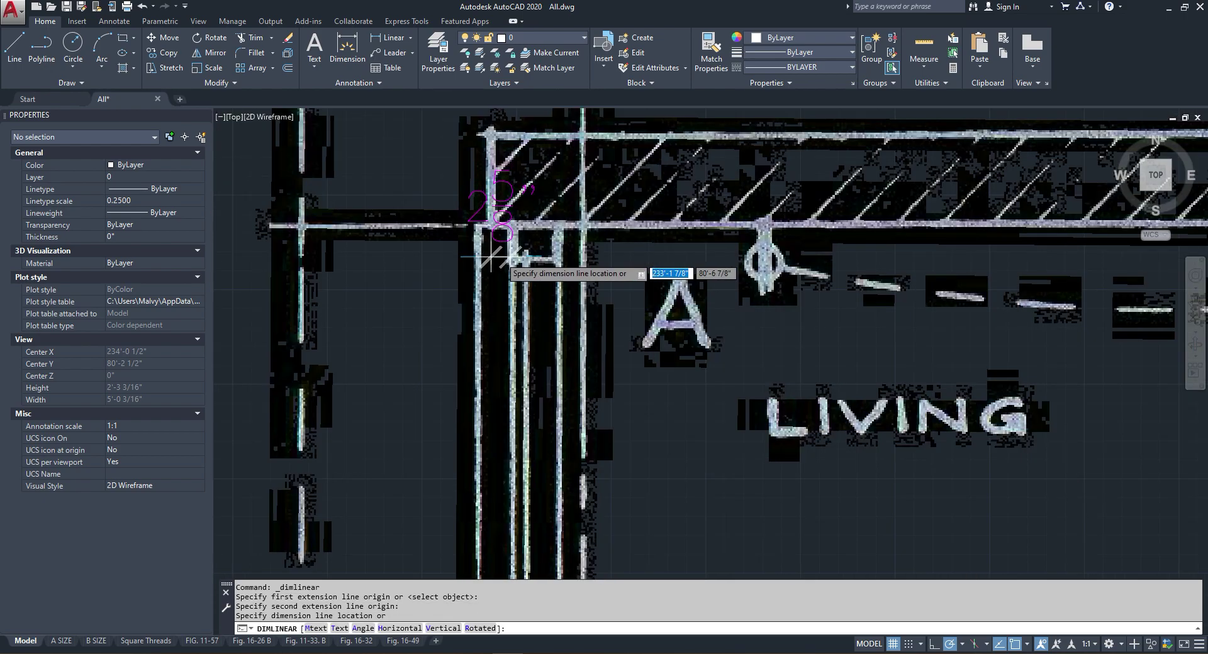
pyautogui.press('Escape')
# Step: Draw a polyline from the upper wall's left end 2.5 inches inward and down to the lower wall's upper edge
pyautogui.scroll(-8, 494, 237)
pyautogui.scroll(6, 497, 245)
pyautogui.click(42, 45)
pyautogui.scroll(5, 504, 140)
pyautogui.scroll(2, 452, 134)
pyautogui.click(463, 131)
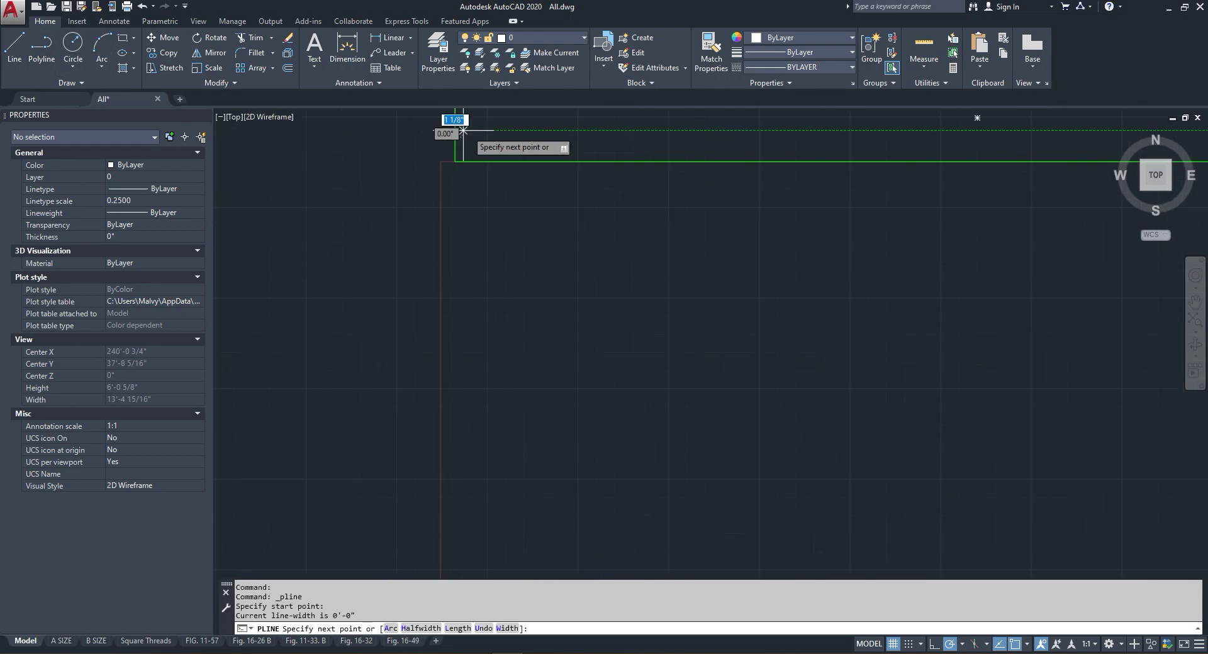
pyautogui.write('2.5')
pyautogui.press('Return')
pyautogui.scroll(-4, 504, 133)
pyautogui.scroll(3, 448, 445)
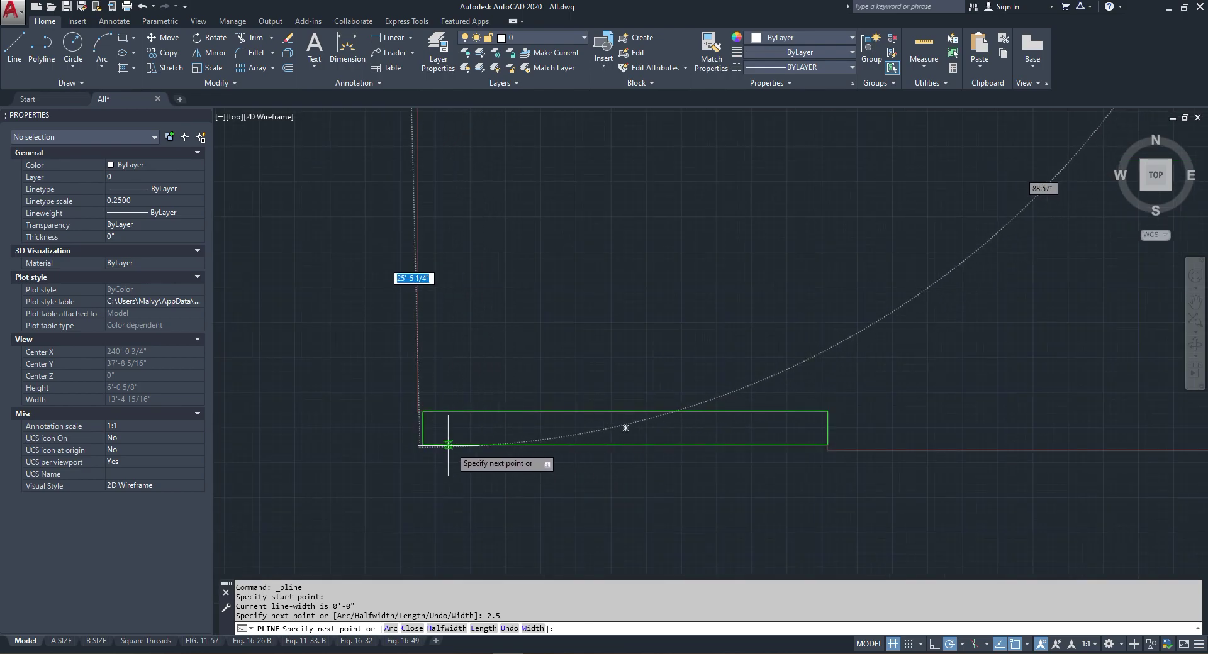
pyautogui.click(431, 411)
pyautogui.press('Escape')
# Step: Trim the part of the new window line that runs inside the upper wall
pyautogui.scroll(-3, 458, 421)
pyautogui.scroll(2, 327, 117)
pyautogui.click(255, 37)
pyautogui.press('Return')
pyautogui.scroll(6, 491, 267)
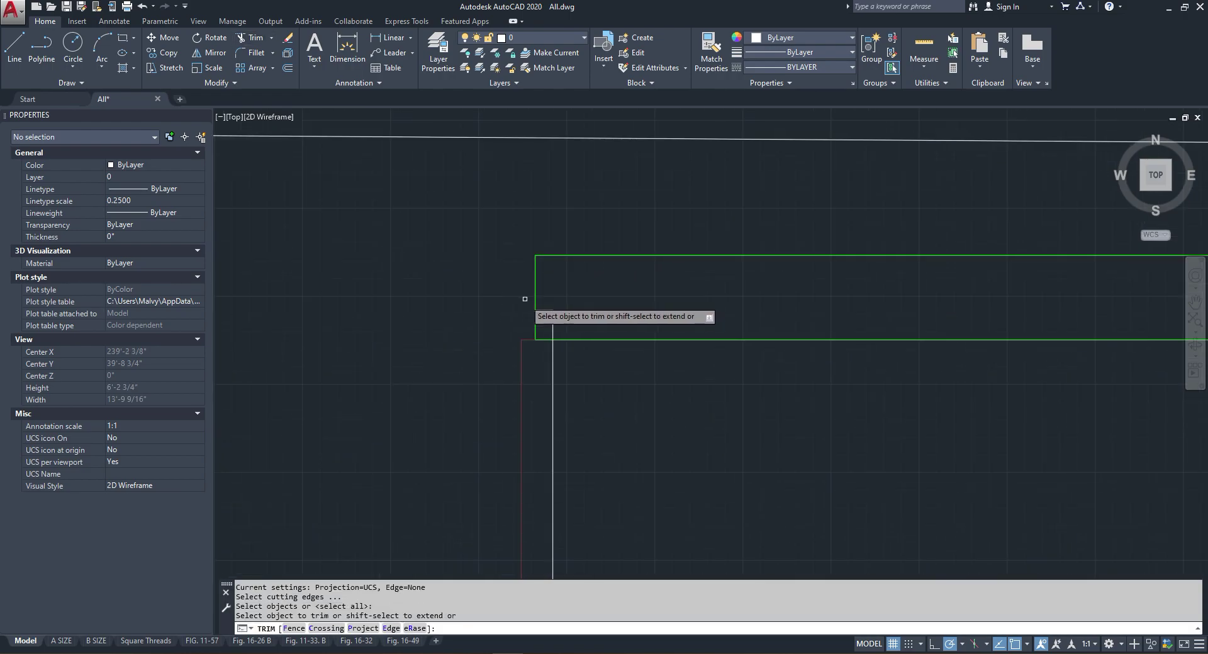
pyautogui.click(554, 316)
pyautogui.click(554, 324)
pyautogui.click(587, 327)
pyautogui.press('Escape')
# Step: Measure the horizontal distance between the window frame's outer and inner lines at corner A on the scanned plan
pyautogui.scroll(-14, 553, 410)
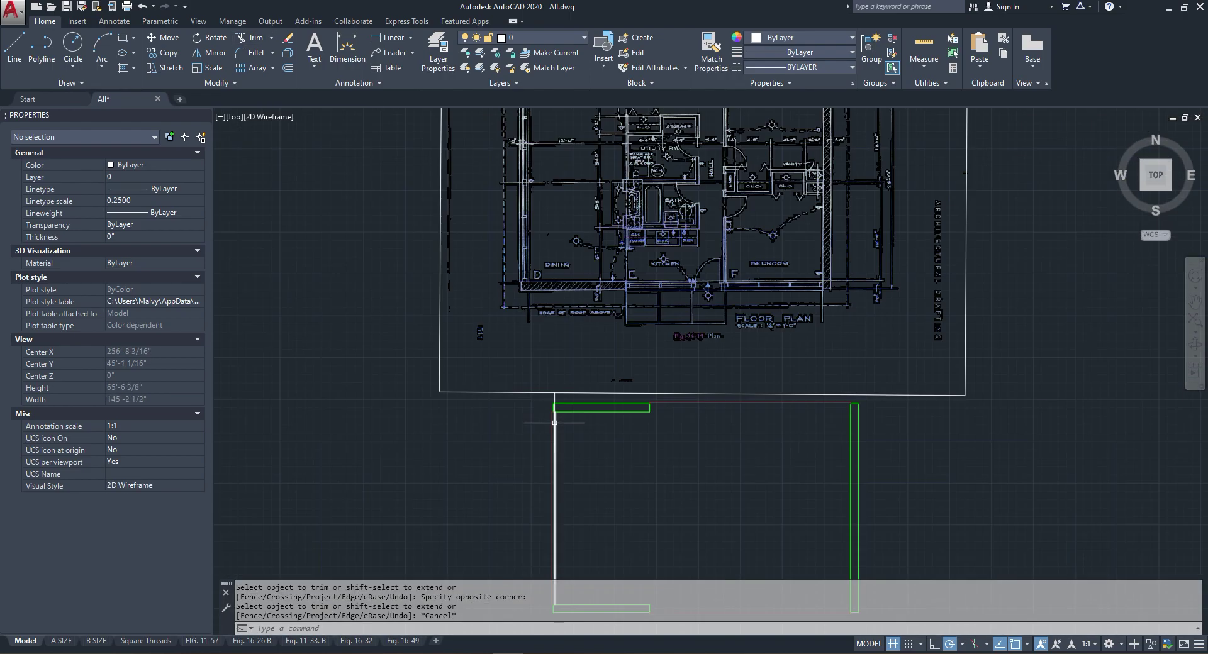
pyautogui.scroll(6, 537, 218)
pyautogui.scroll(2, 518, 206)
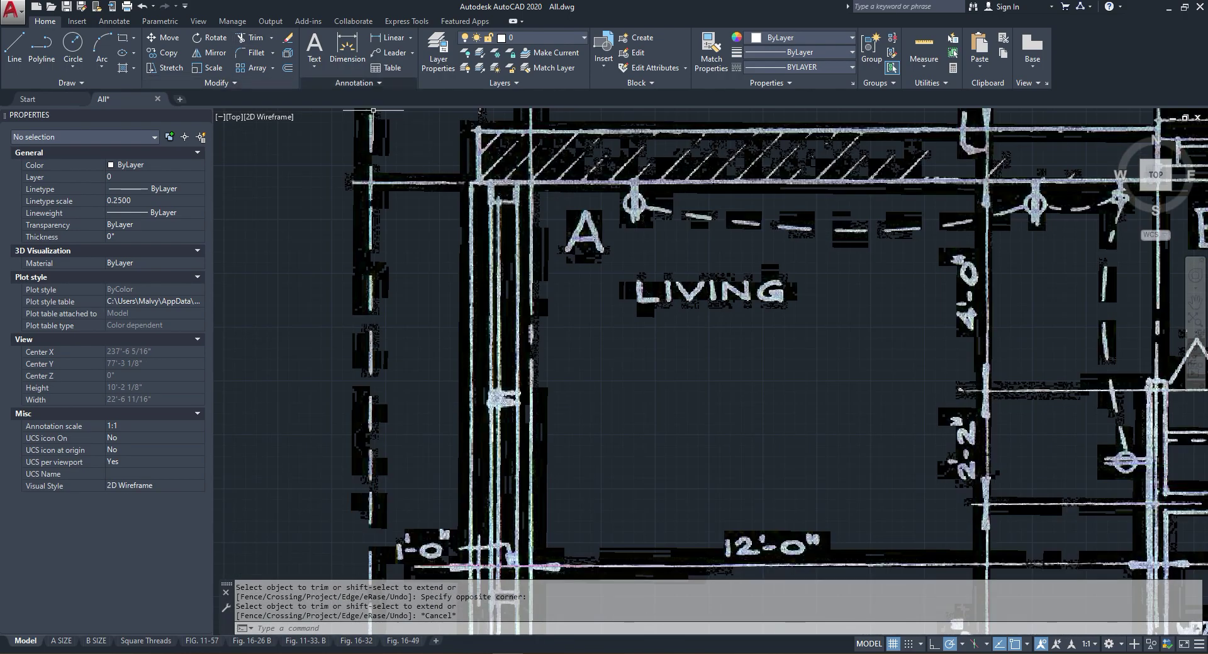
pyautogui.click(388, 37)
pyautogui.scroll(1, 503, 221)
pyautogui.scroll(-1, 507, 229)
pyautogui.scroll(4, 532, 195)
pyautogui.click(527, 202)
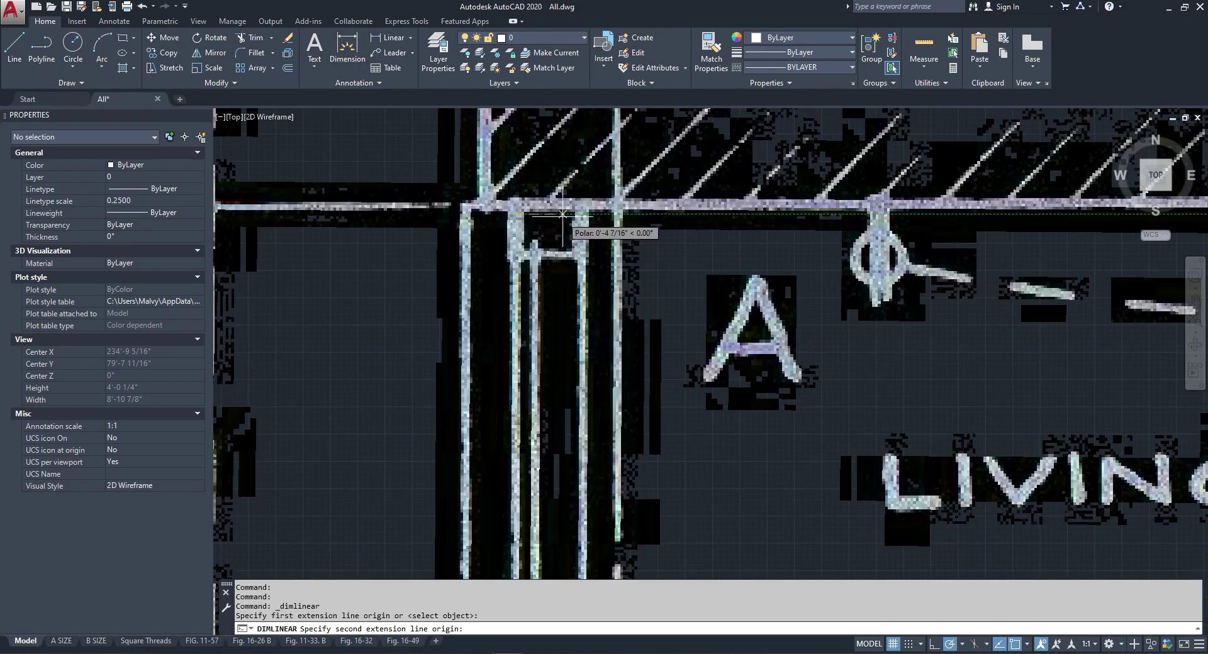
pyautogui.click(581, 214)
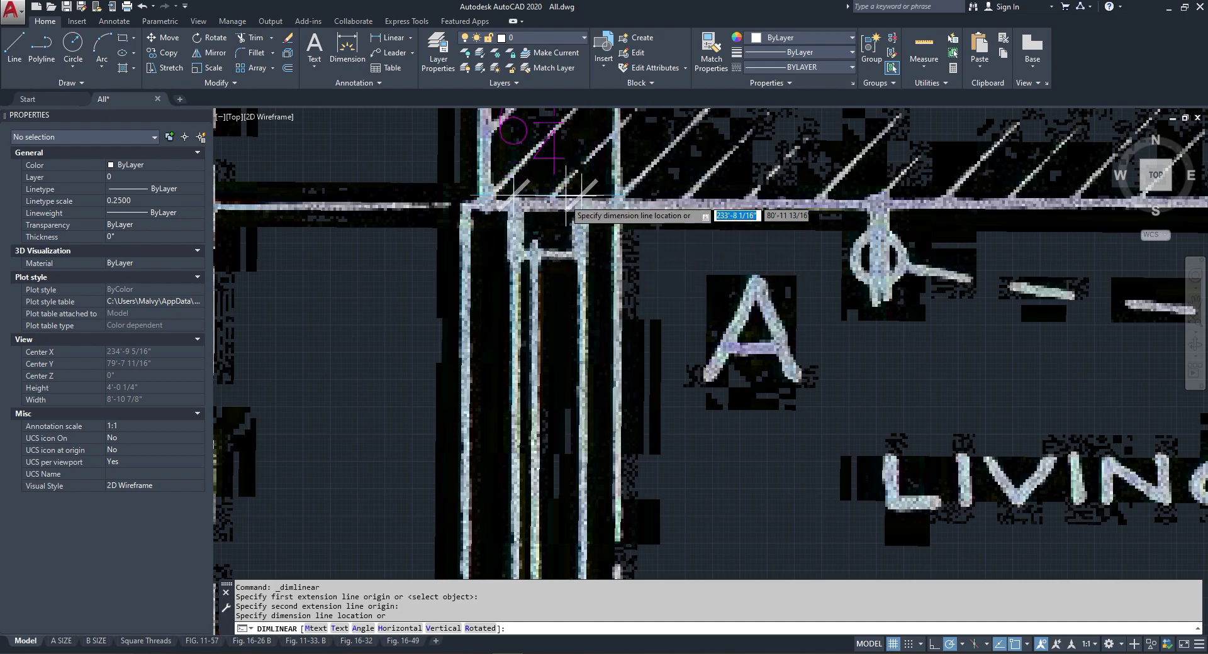
pyautogui.scroll(-2, 562, 222)
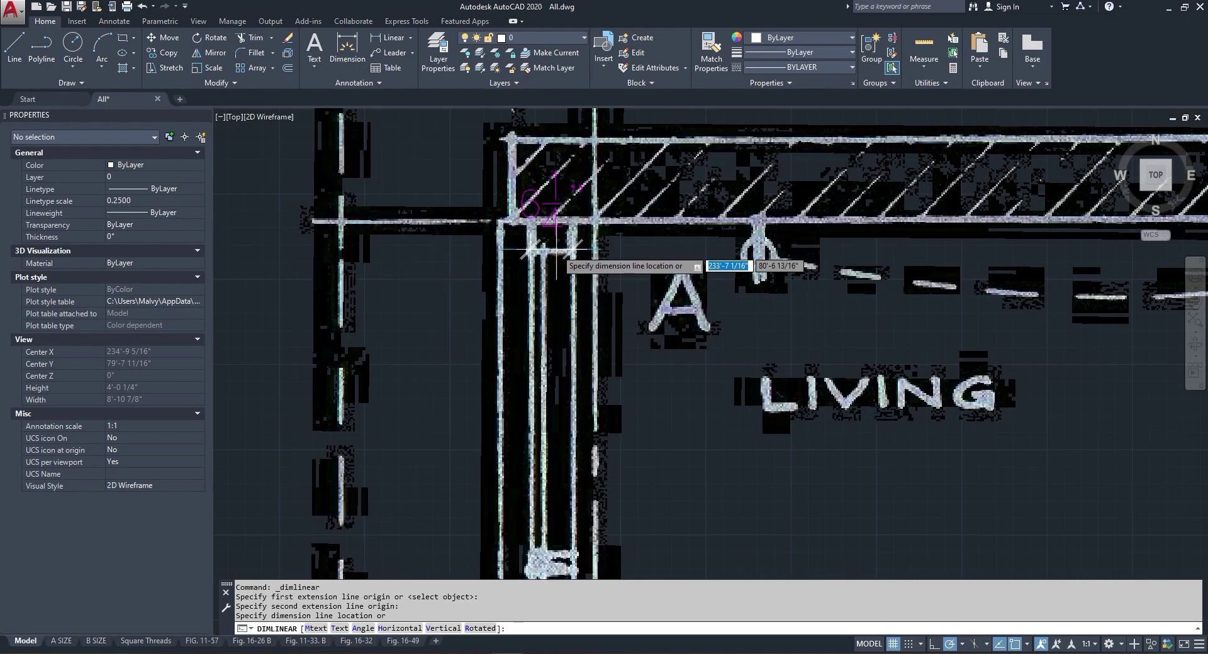
pyautogui.press('Escape')
# Step: Offset the left window line 6.25 inches toward the inside of the plan
pyautogui.scroll(-6, 556, 251)
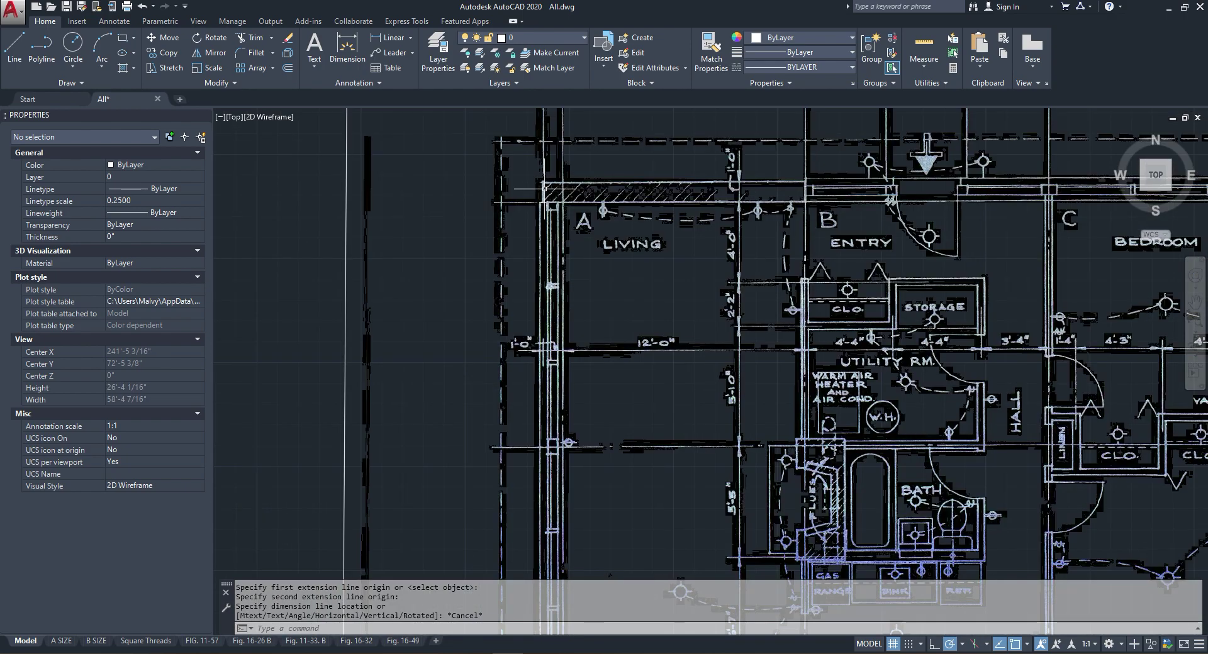
pyautogui.scroll(4, 556, 348)
pyautogui.scroll(5, 556, 348)
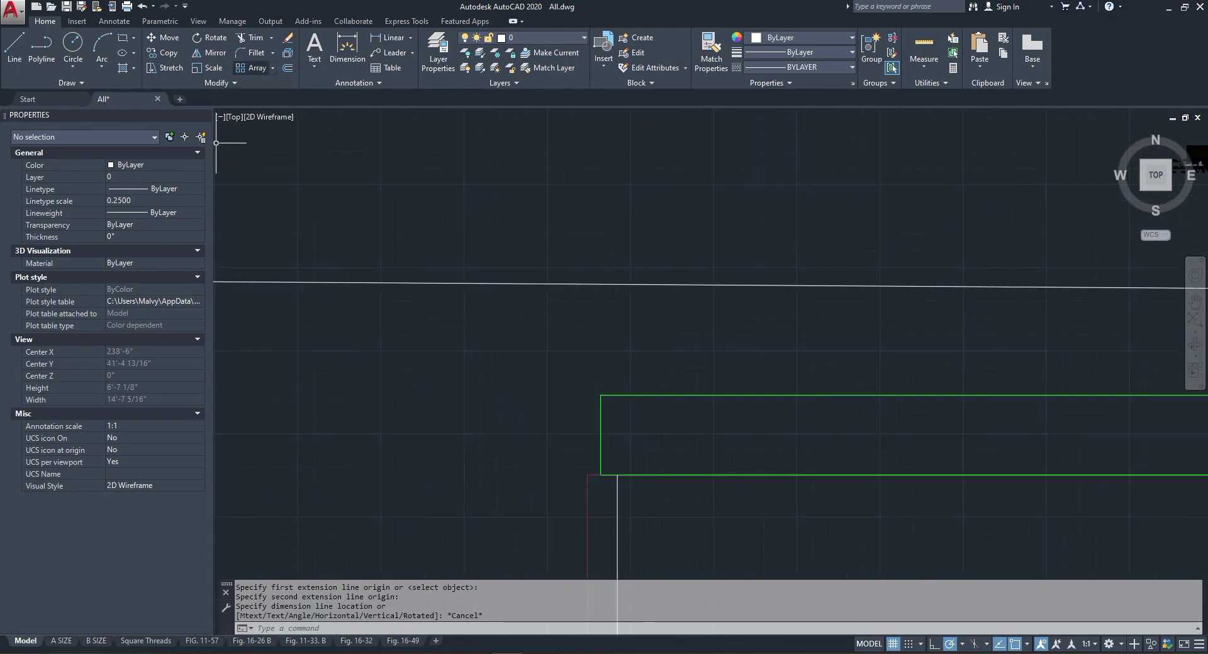
pyautogui.click(287, 67)
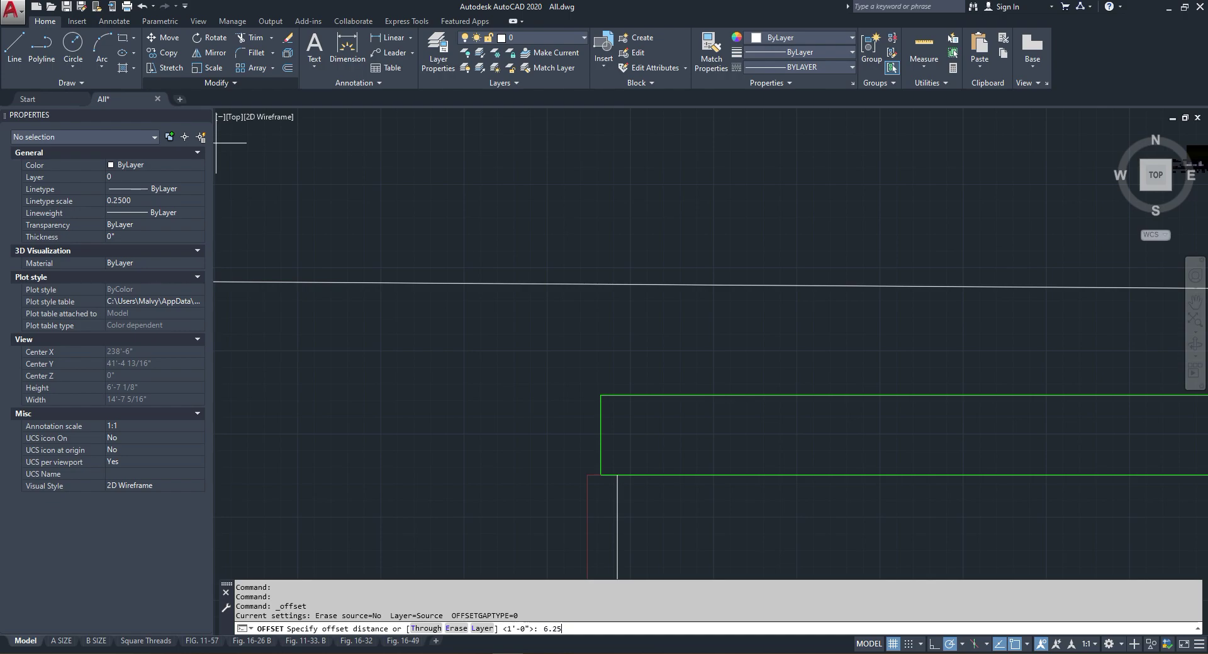
pyautogui.press('Return')
pyautogui.scroll(-4, 554, 271)
pyautogui.scroll(2, 567, 359)
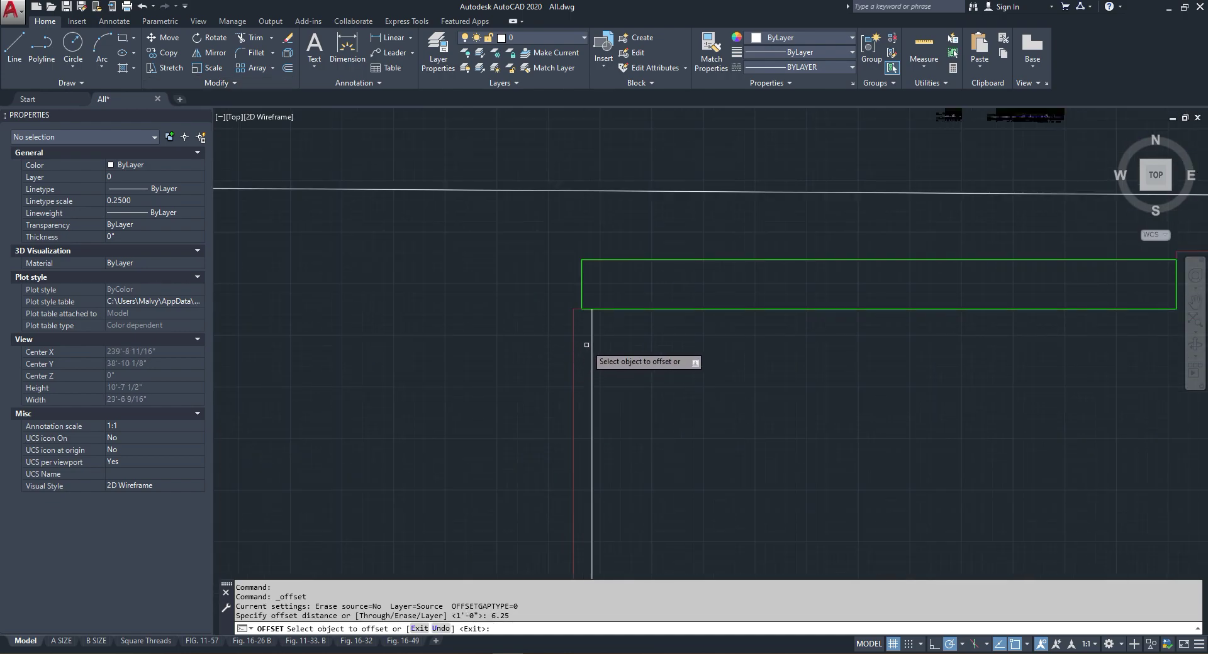
pyautogui.click(591, 343)
pyautogui.click(619, 295)
pyautogui.moveTo(619, 294); pyautogui.dragTo(586, 158, button='middle')
pyautogui.press('Escape')
# Step: Measure the vertical depth of the window frame post at corner A on the scanned plan
pyautogui.scroll(-2, 609, 273)
pyautogui.scroll(-8, 559, 330)
pyautogui.scroll(6, 546, 114)
pyautogui.scroll(8, 529, 125)
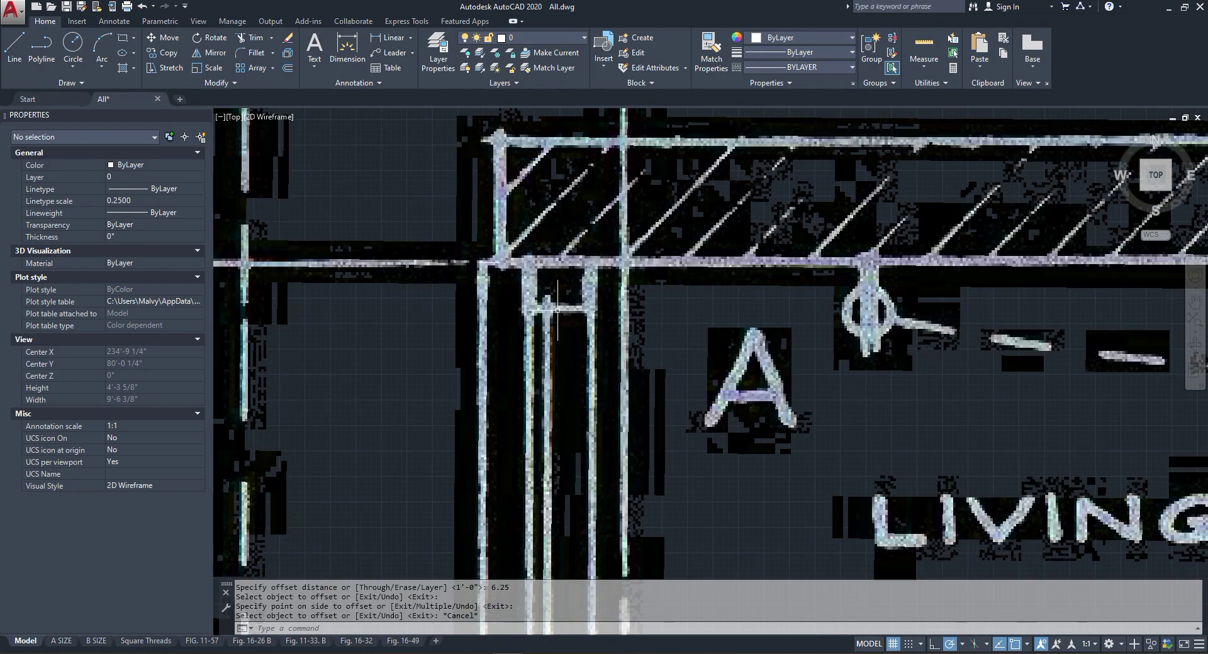
pyautogui.click(390, 38)
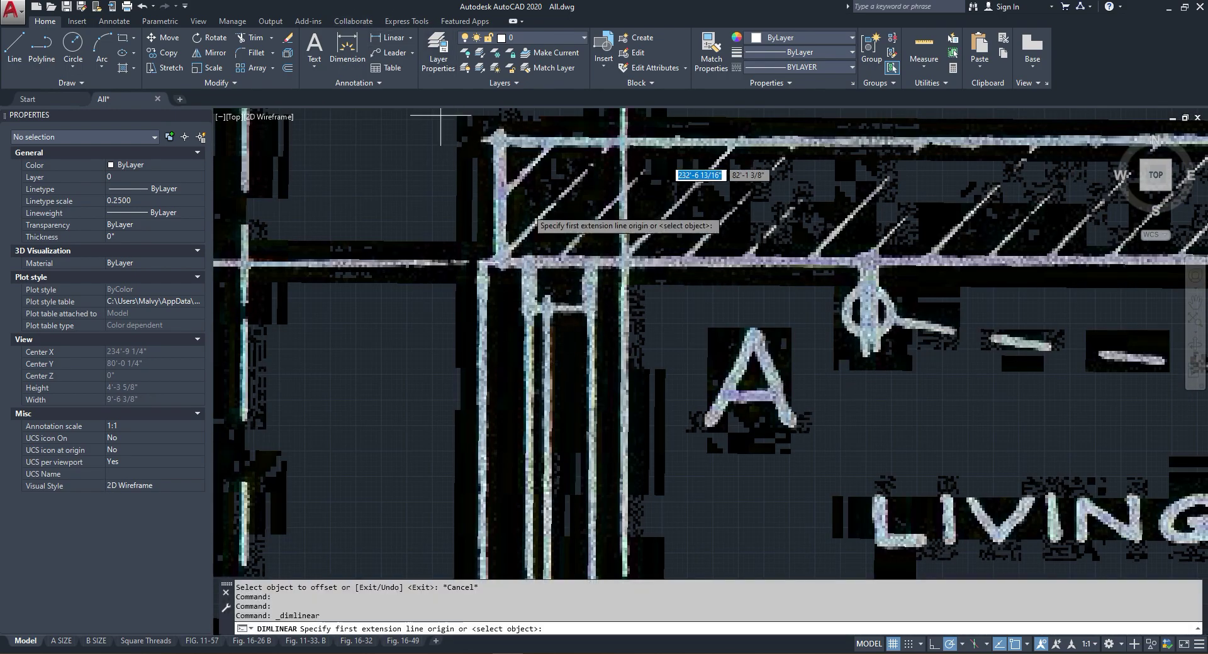
pyautogui.click(528, 261)
pyautogui.click(528, 309)
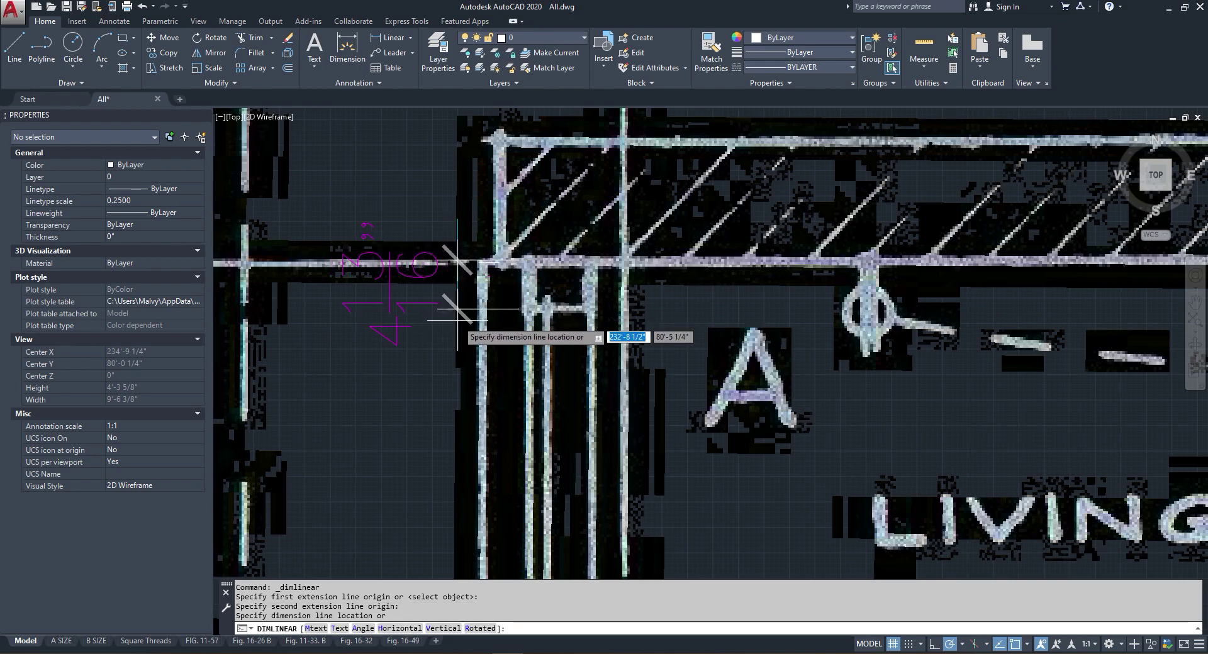
pyautogui.press('Escape')
# Step: Offset the upper and lower left wall rectangles 5 inches outward
pyautogui.scroll(-10, 478, 271)
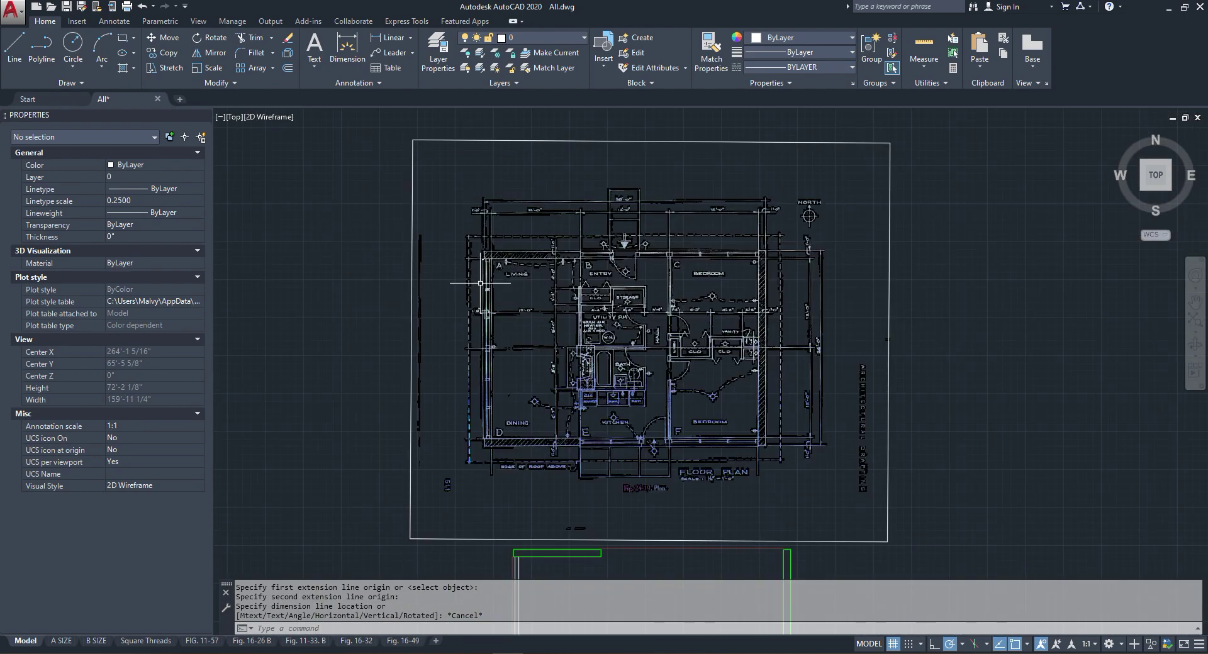
pyautogui.scroll(8, 501, 351)
pyautogui.scroll(10, 531, 259)
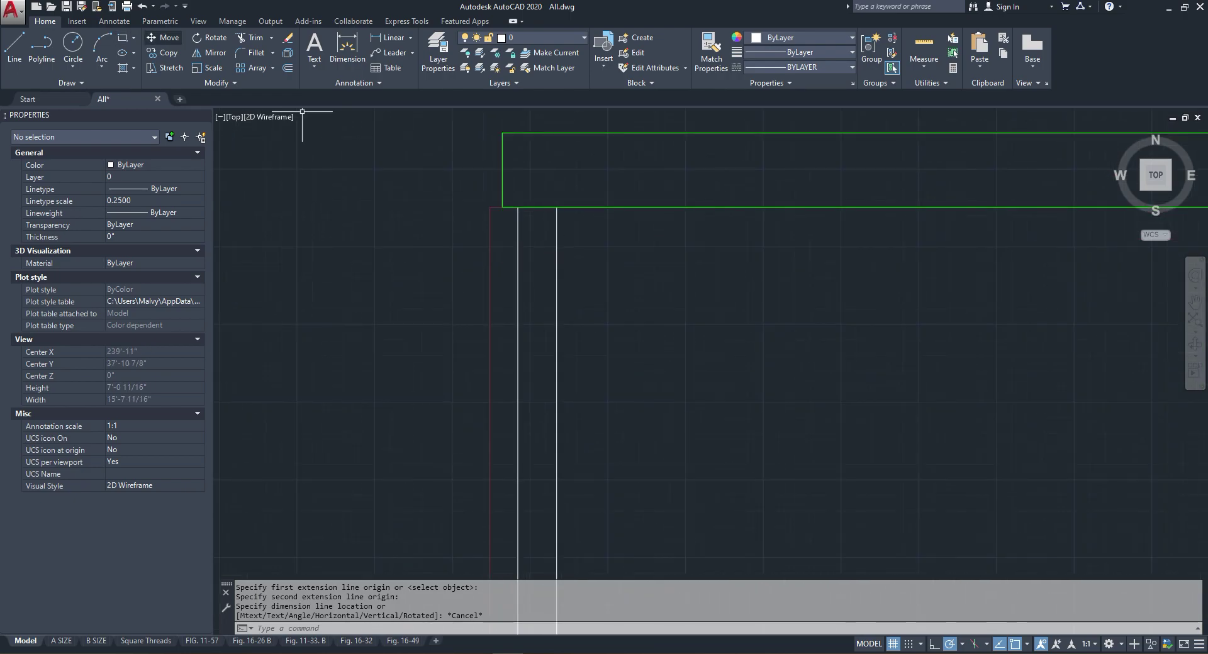
pyautogui.click(287, 68)
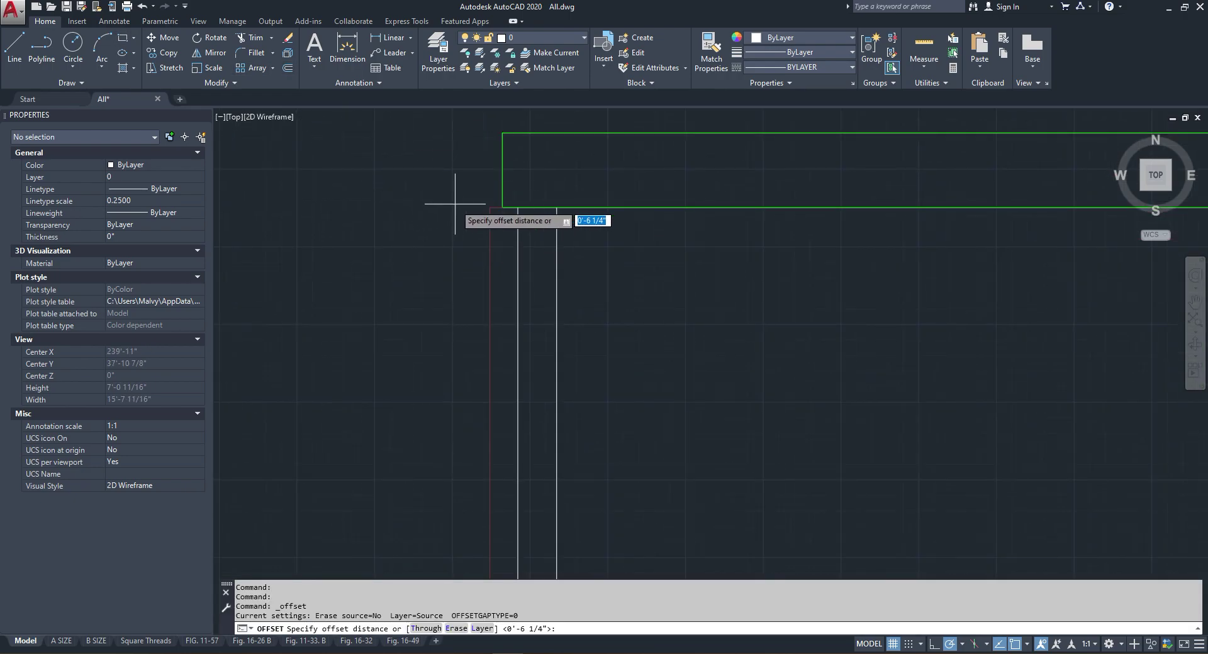
pyautogui.write('5')
pyautogui.press('Return')
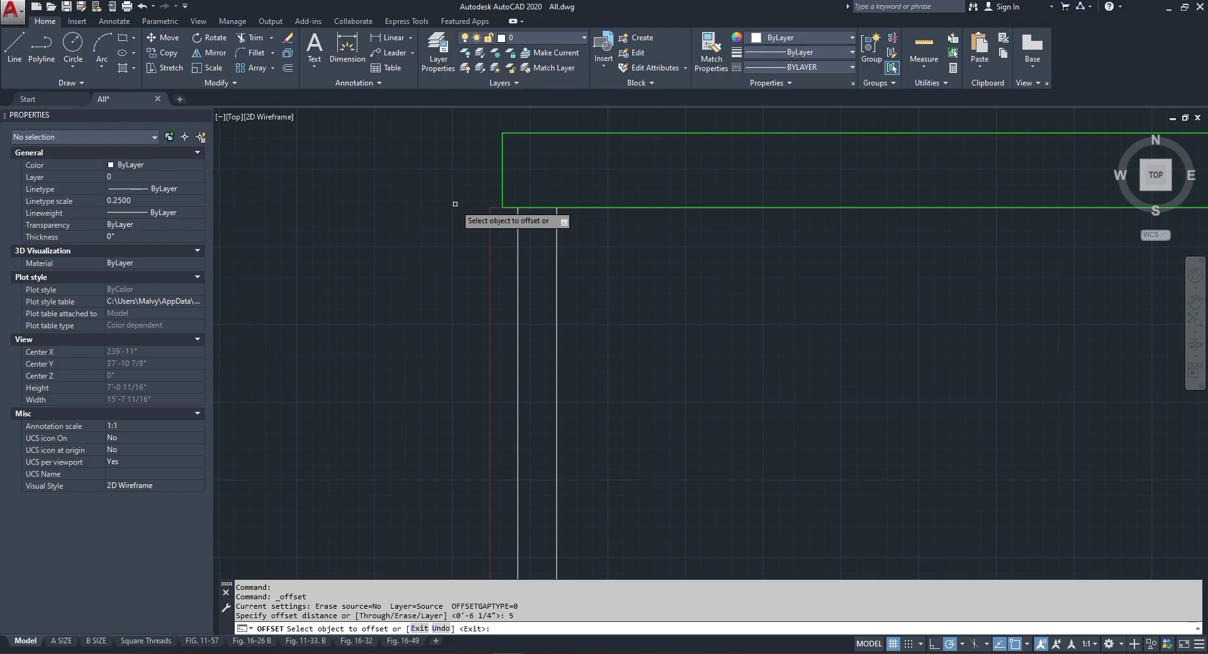
pyautogui.click(590, 208)
pyautogui.click(590, 227)
pyautogui.scroll(-8, 589, 239)
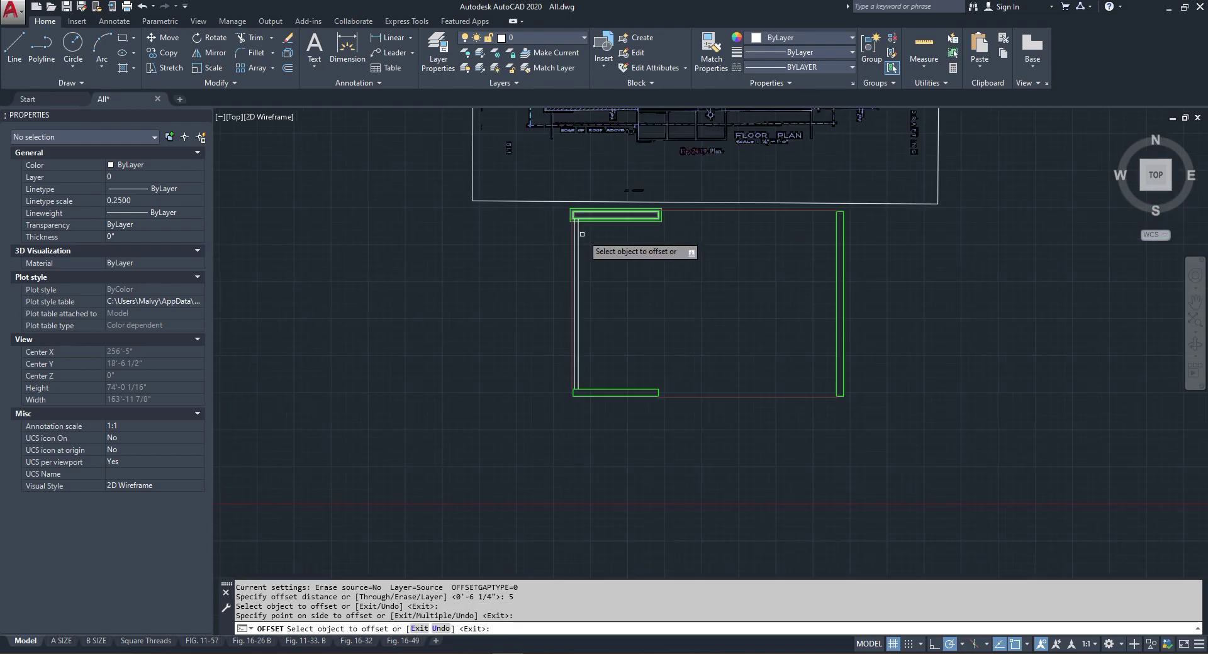
pyautogui.click(588, 396)
pyautogui.click(588, 394)
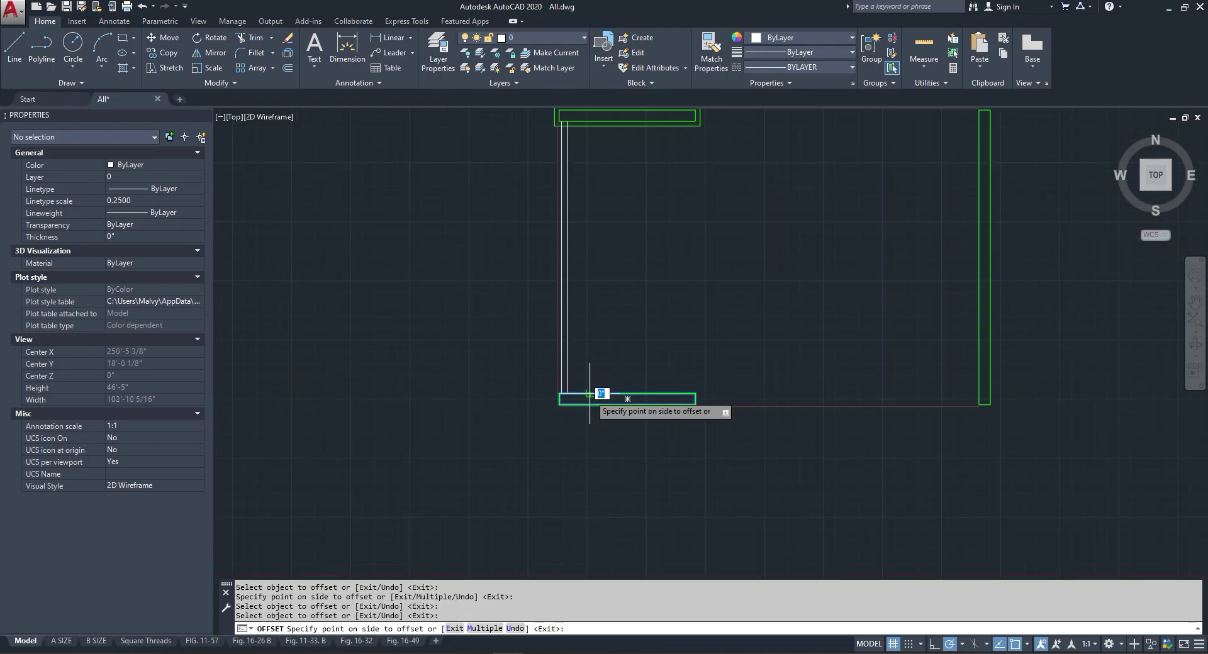
pyautogui.click(594, 375)
pyautogui.press('Escape')
# Step: Trim the lower wall's offset outline back to the two window lines, keeping the short piece between them
pyautogui.scroll(4, 591, 386)
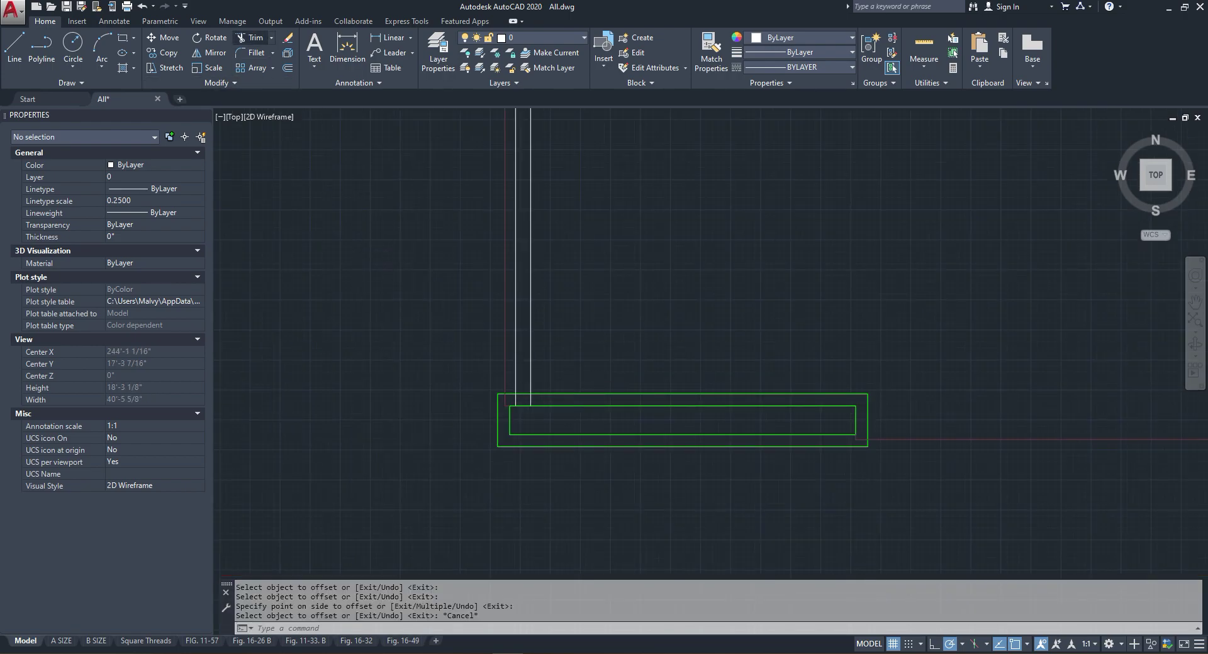
pyautogui.click(250, 38)
pyautogui.scroll(2, 472, 354)
pyautogui.click(590, 408)
pyautogui.click(532, 422)
pyautogui.press('Return')
pyautogui.click(593, 424)
pyautogui.click(590, 402)
pyautogui.click(519, 453)
pyautogui.click(480, 487)
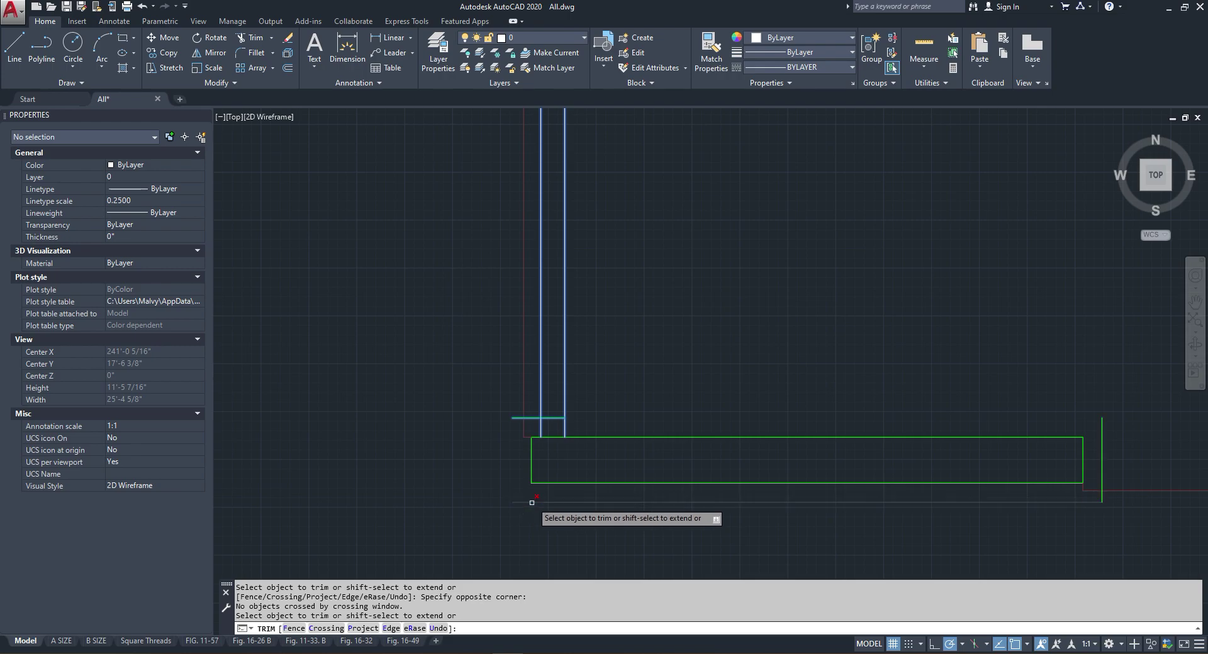
pyautogui.click(519, 422)
pyautogui.click(514, 412)
pyautogui.scroll(-3, 519, 409)
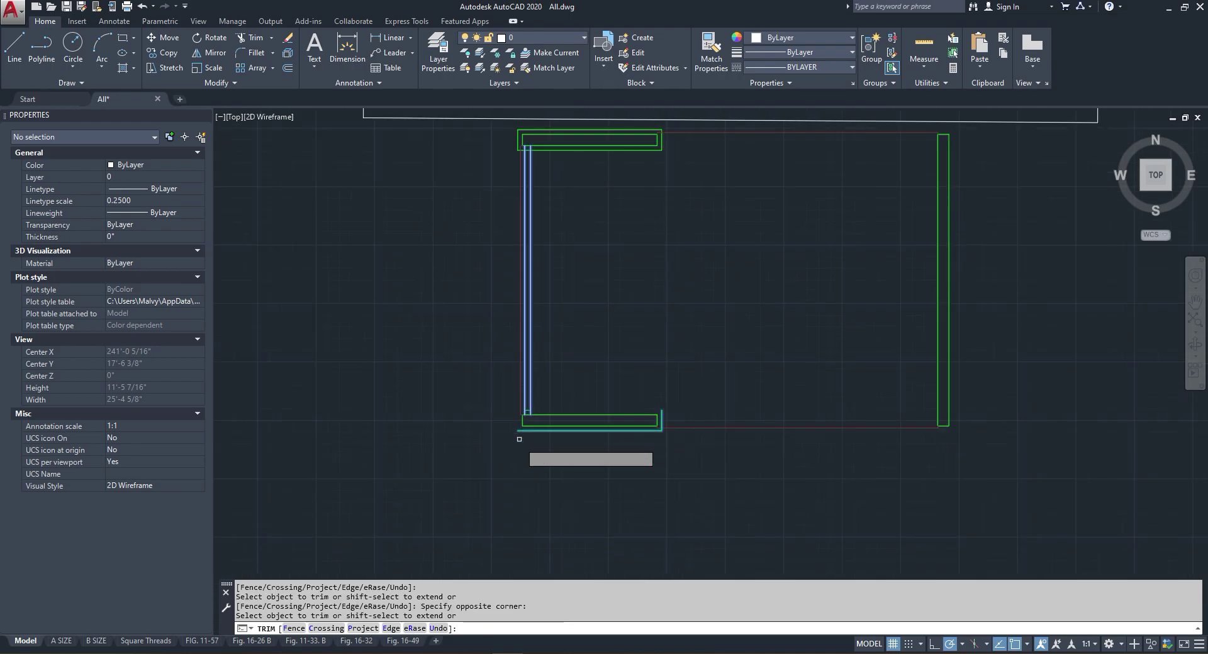
# Step: Erase the leftover offset outline around the lower left wall
pyautogui.press('Escape')
pyautogui.click(550, 429)
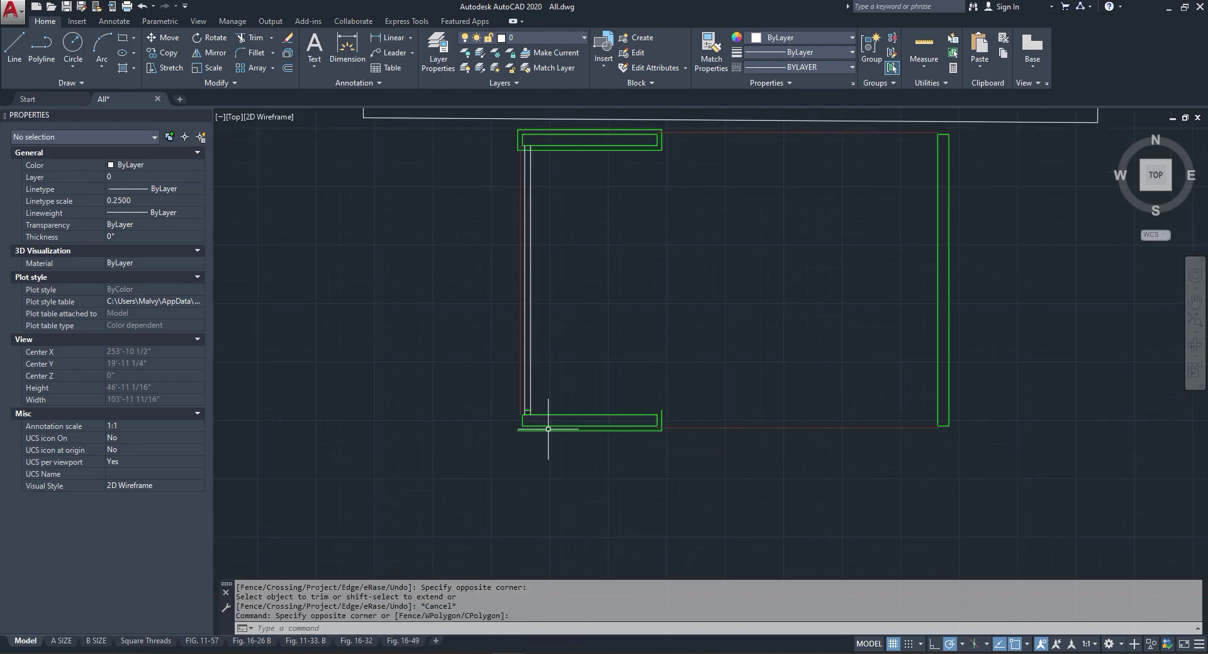
pyautogui.press('Delete')
# Step: Trim the upper wall's offset outline back to the two window lines and erase its leftover outer part
pyautogui.scroll(-2, 552, 439)
pyautogui.scroll(8, 553, 329)
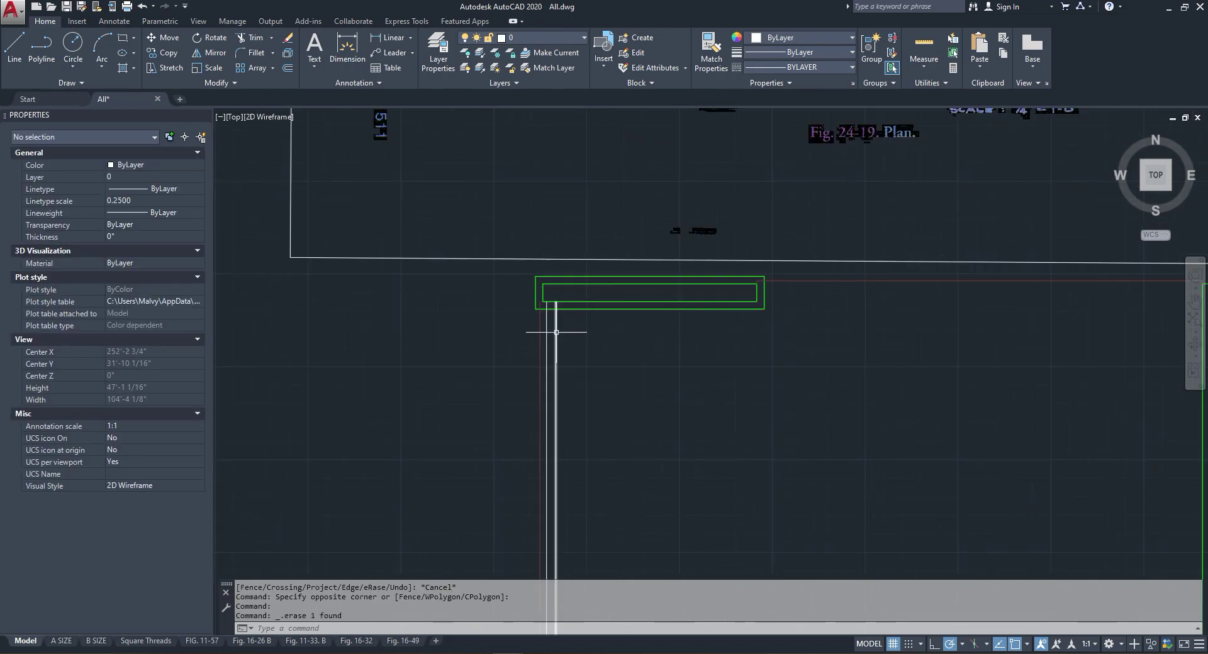
pyautogui.click(249, 37)
pyautogui.click(593, 409)
pyautogui.click(711, 396)
pyautogui.click(687, 419)
pyautogui.press('Escape')
pyautogui.scroll(-2, 622, 373)
pyautogui.click(588, 336)
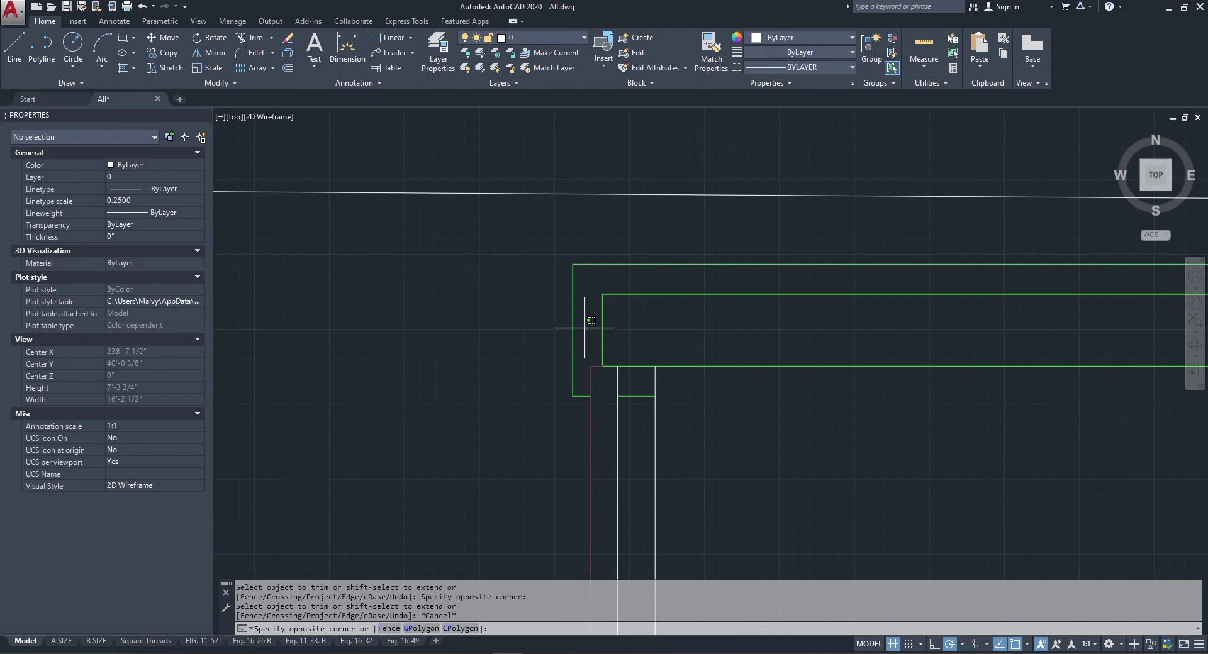
pyautogui.click(540, 342)
pyautogui.press('Delete')
# Step: Trim the two window lines between the upper and lower short pieces, leaving only a small frame post at each wall
pyautogui.scroll(-5, 519, 246)
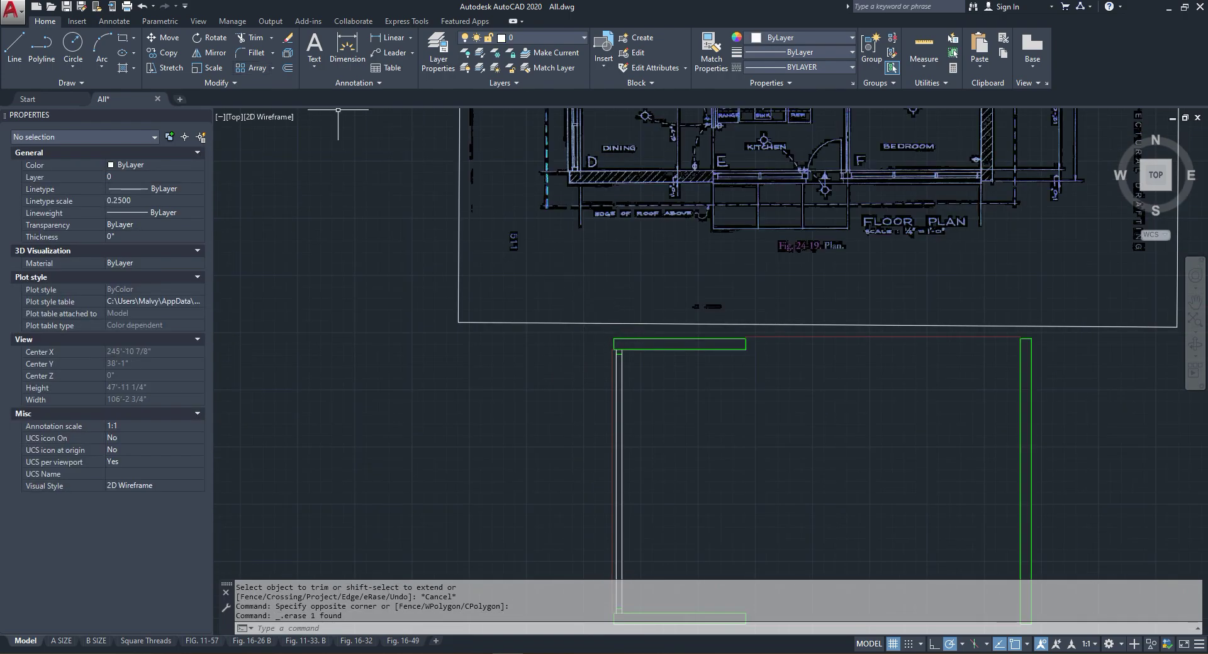
pyautogui.click(248, 37)
pyautogui.scroll(6, 599, 342)
pyautogui.scroll(2, 740, 458)
pyautogui.click(828, 408)
pyautogui.click(745, 396)
pyautogui.click(731, 418)
pyautogui.scroll(-8, 687, 312)
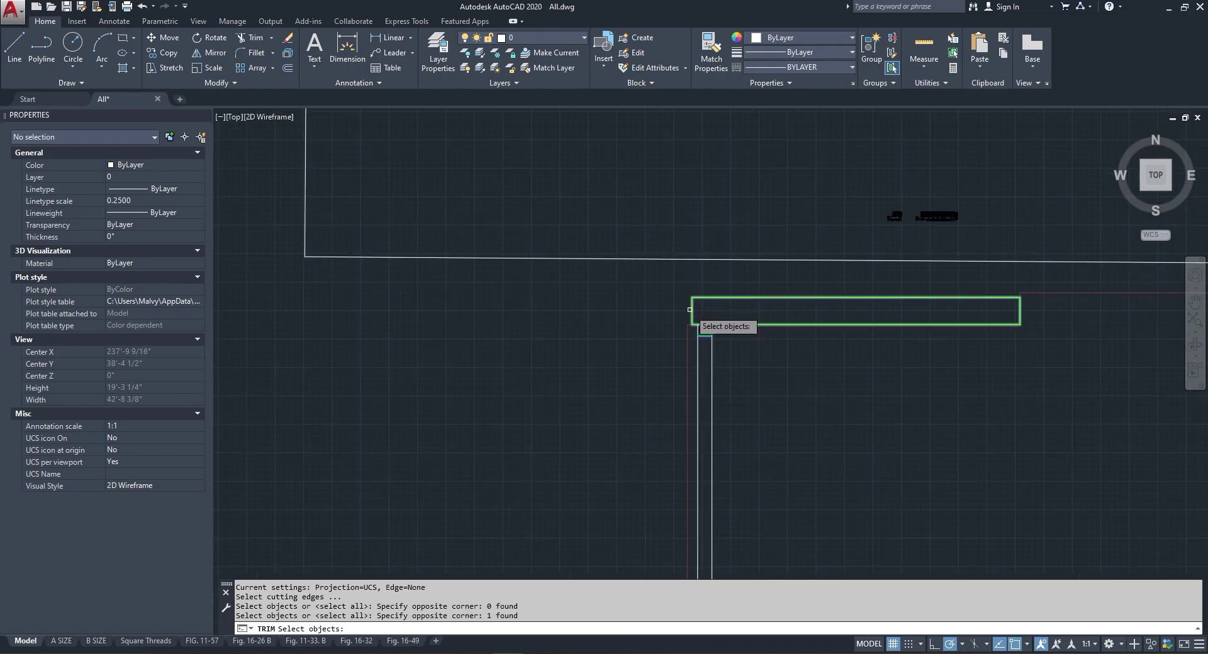
pyautogui.scroll(7, 686, 428)
pyautogui.click(647, 509)
pyautogui.scroll(-4, 672, 490)
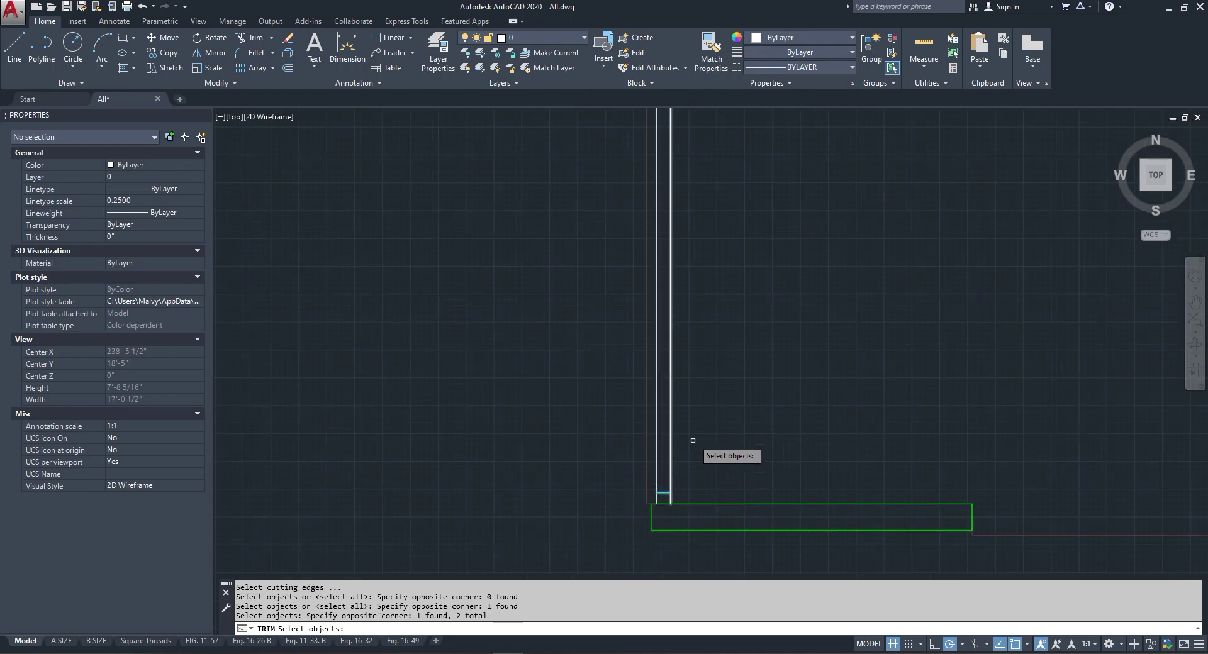
pyautogui.press('Return')
pyautogui.click(696, 415)
pyautogui.click(655, 443)
pyautogui.scroll(-6, 674, 465)
pyautogui.press('Escape')
# Step: Assign the lines of both small frame posts to a magenta layer
pyautogui.scroll(6, 667, 359)
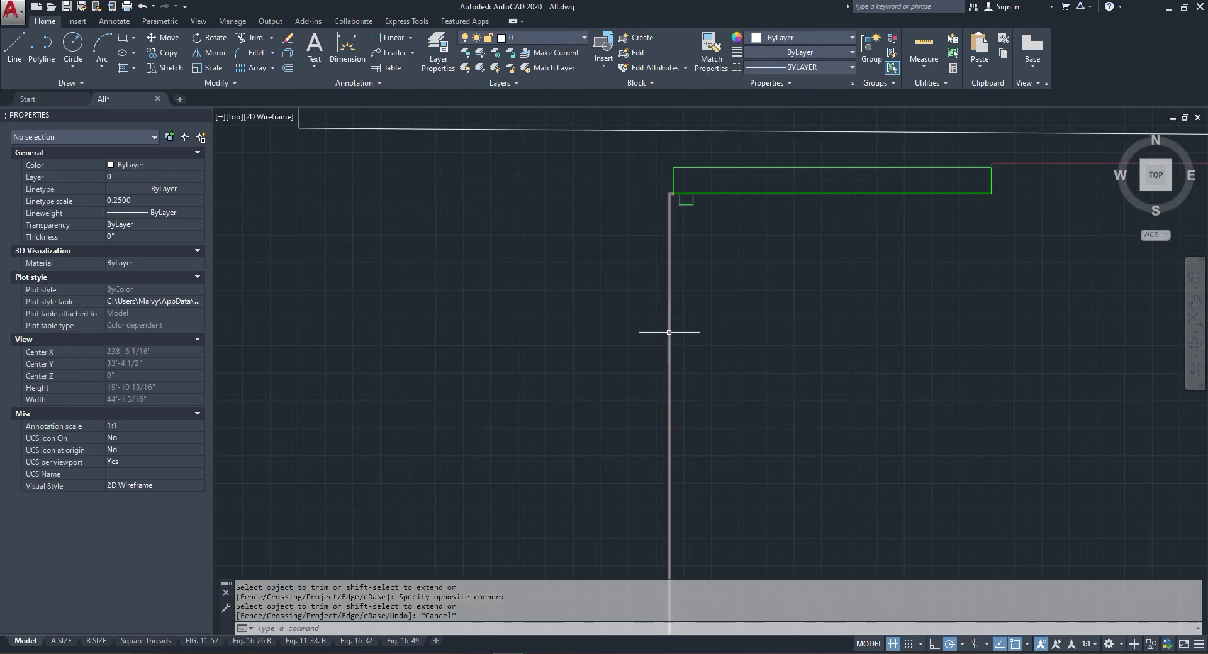
pyautogui.scroll(4, 692, 200)
pyautogui.click(658, 222)
pyautogui.scroll(-5, 648, 229)
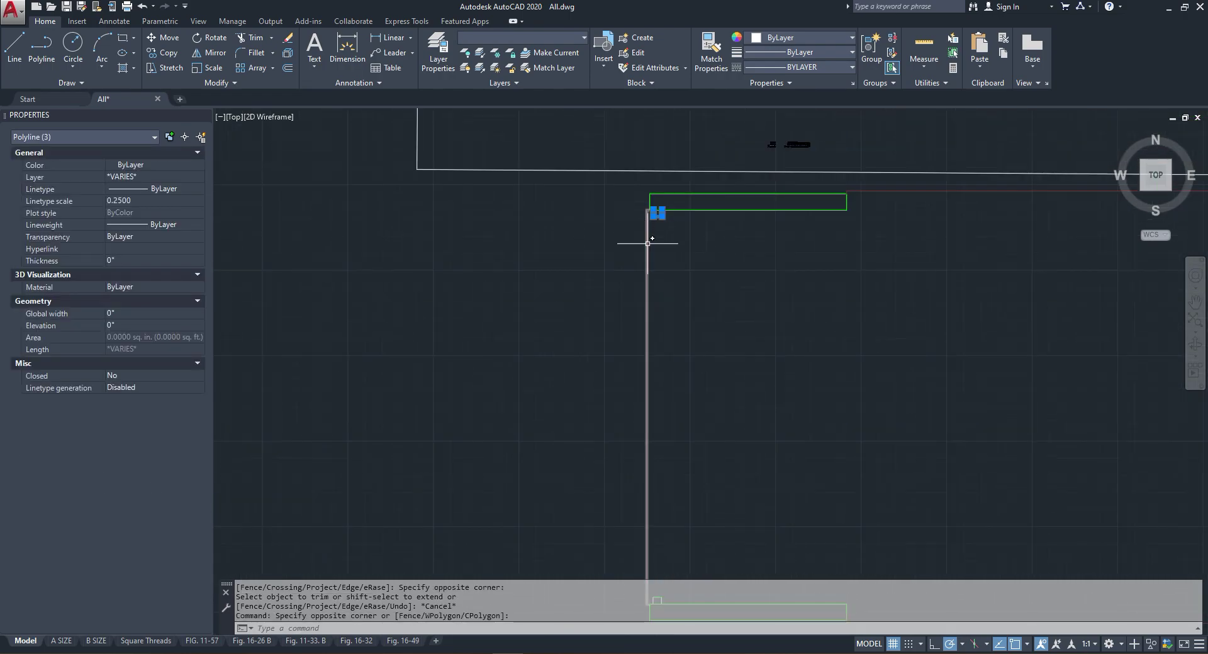
pyautogui.scroll(6, 661, 340)
pyautogui.click(657, 250)
pyautogui.click(574, 269)
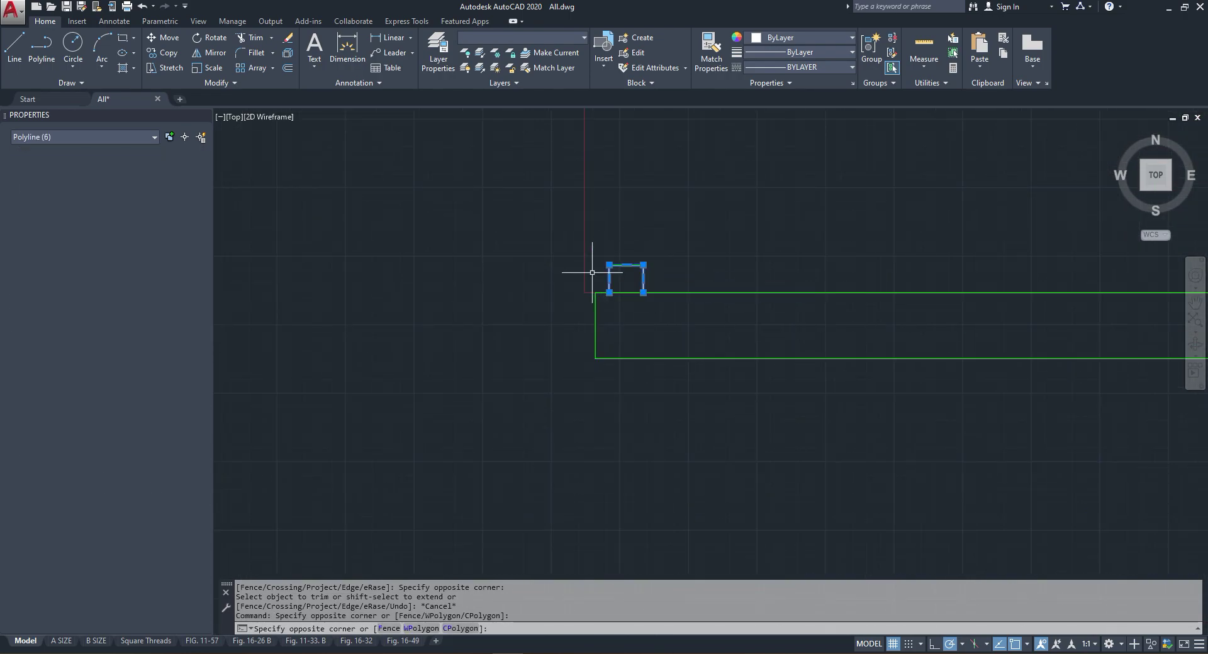
pyautogui.click(503, 38)
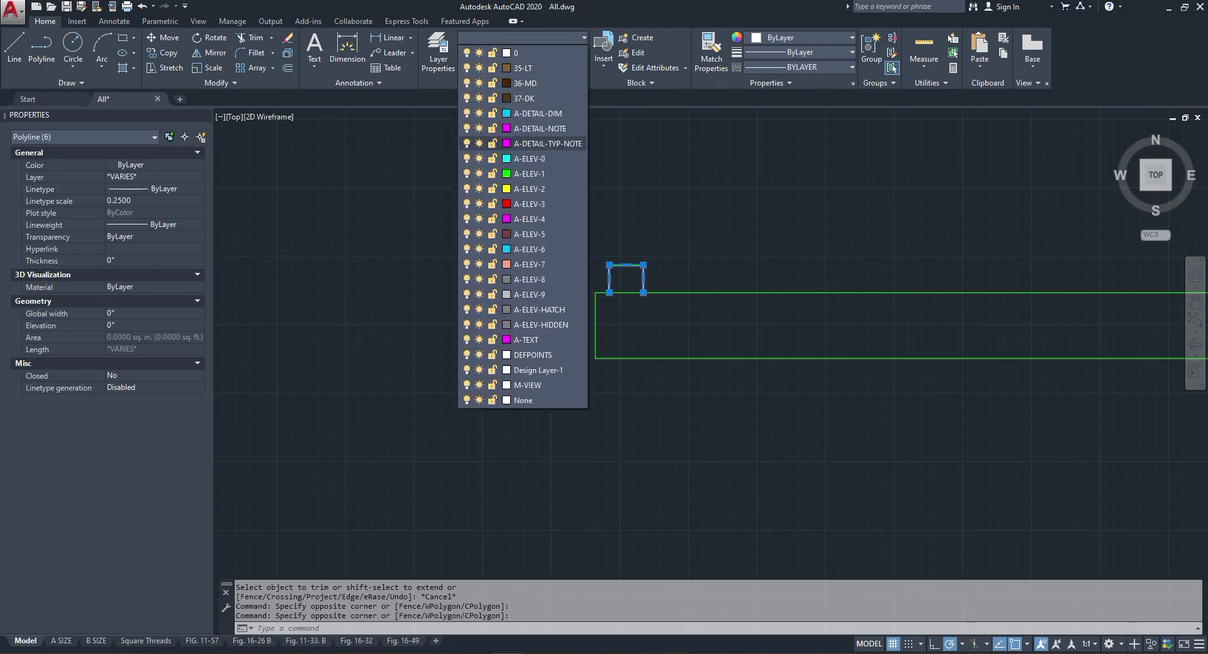
pyautogui.press('Escape')
pyautogui.press('Escape')
pyautogui.scroll(-5, 609, 342)
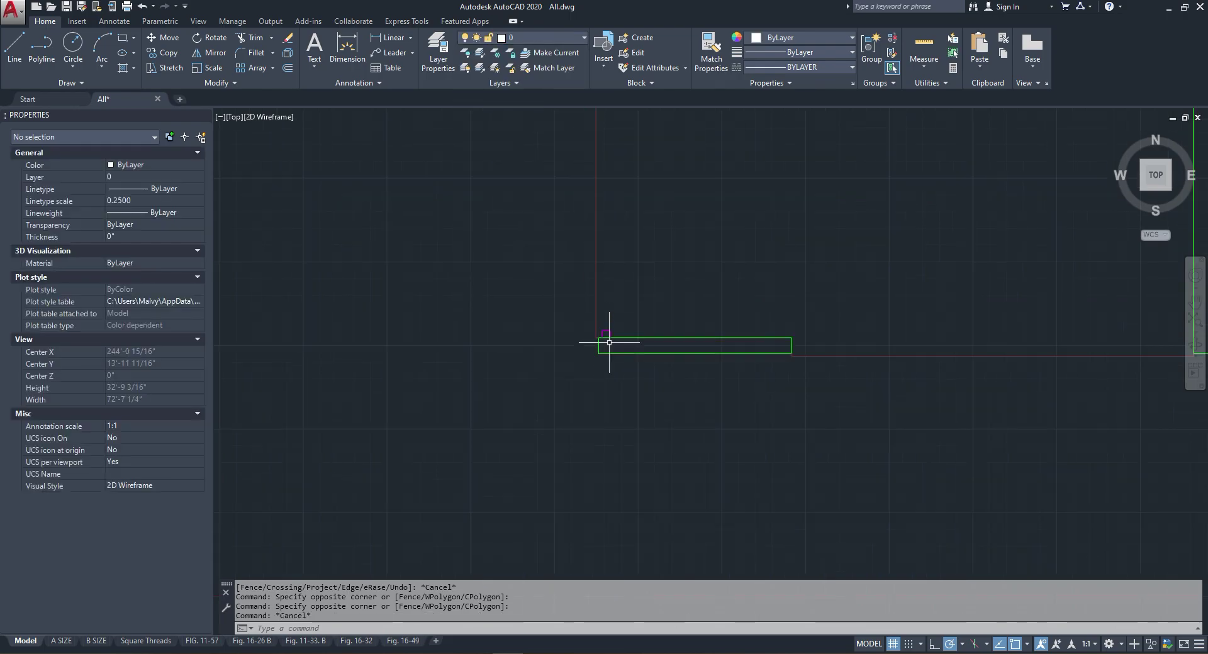
# Step: Examine the scanned plan's vertical dimensions along the east wall, from the closets down to the bedroom corner F
pyautogui.scroll(-4, 608, 338)
pyautogui.scroll(6, 618, 190)
pyautogui.scroll(-8, 576, 257)
pyautogui.moveTo(575, 288); pyautogui.dragTo(586, 393, button='middle')
pyautogui.scroll(10, 575, 245)
pyautogui.scroll(-3, 573, 378)
pyautogui.scroll(3, 570, 390)
pyautogui.scroll(2, 555, 392)
pyautogui.scroll(-2, 514, 396)
pyautogui.scroll(-6, 811, 389)
pyautogui.scroll(7, 829, 395)
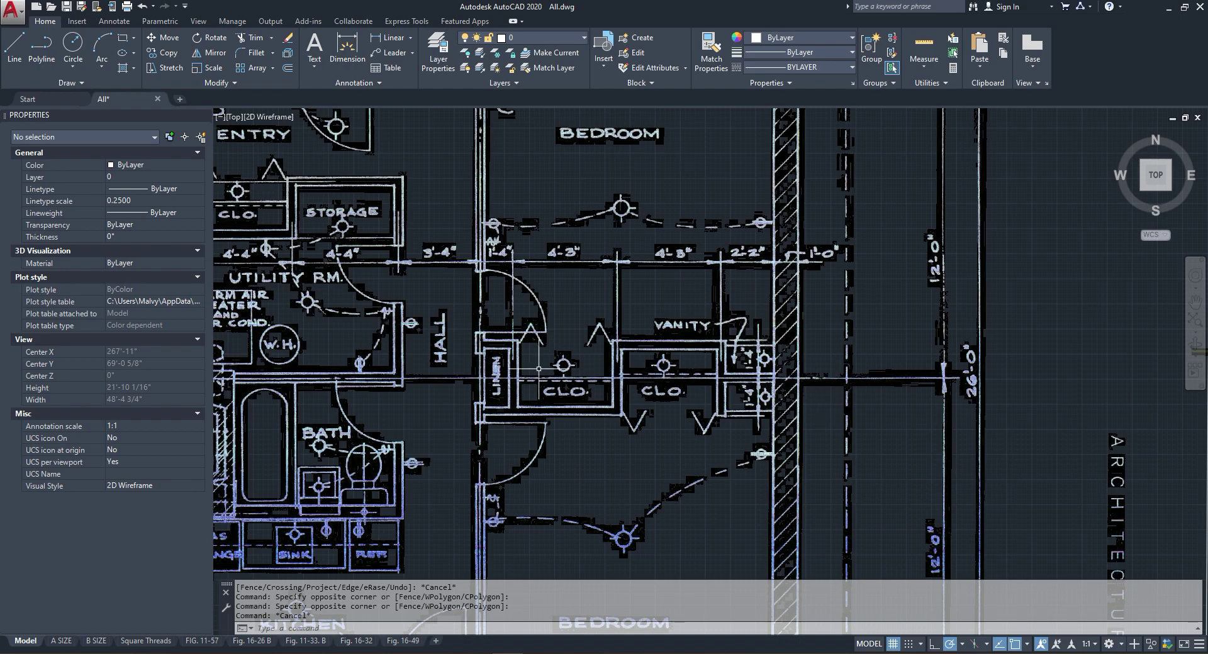
pyautogui.scroll(-2, 538, 369)
pyautogui.scroll(2, 797, 515)
pyautogui.scroll(-4, 774, 423)
pyautogui.scroll(7, 747, 490)
pyautogui.scroll(-2, 799, 346)
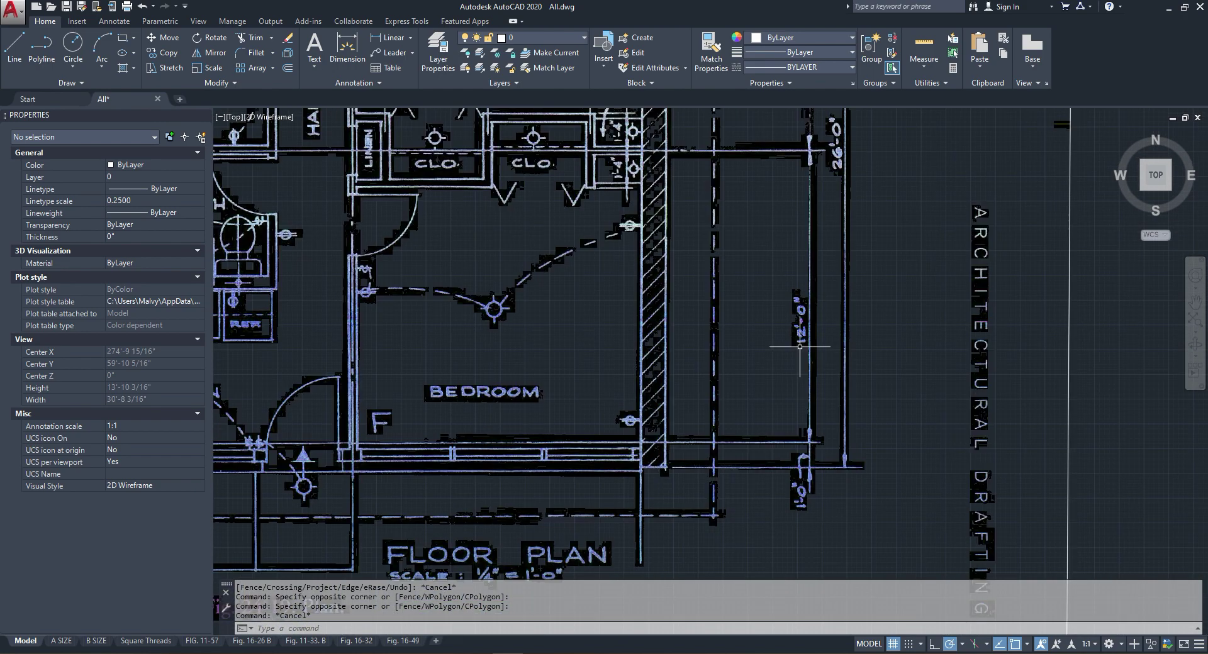
pyautogui.scroll(2, 681, 457)
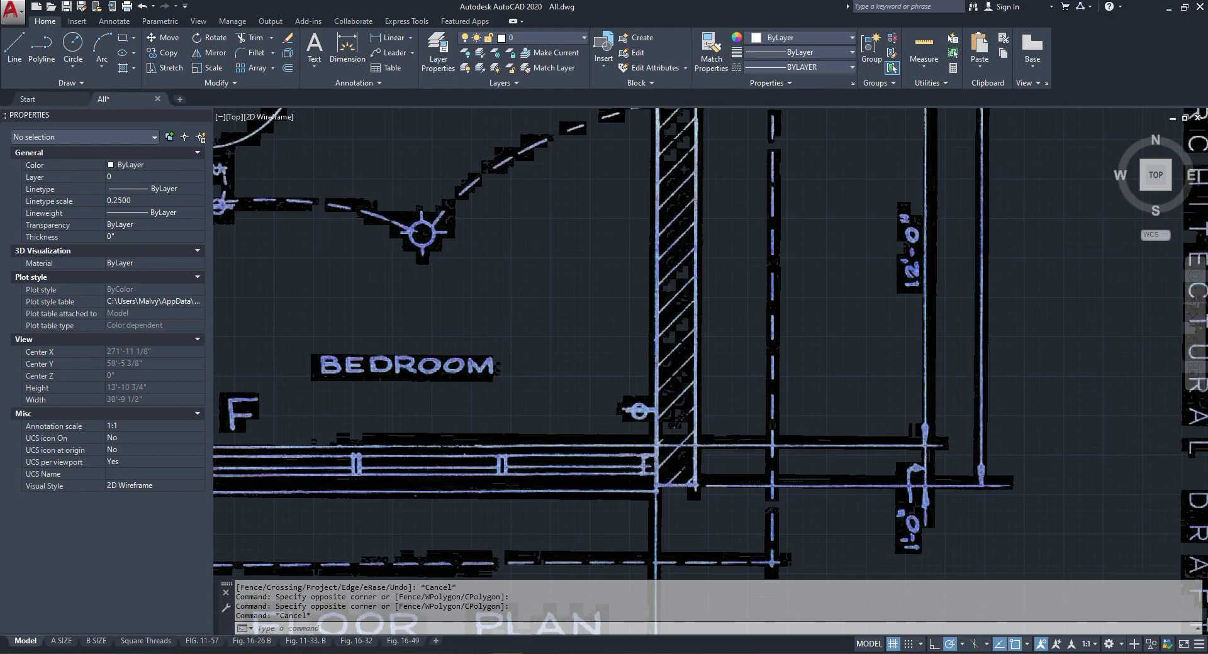
# Step: Draw a polyline from the right wall's lower end that steps up 1 and 11 inches, rises 12' and crosses past the left wall
pyautogui.scroll(-14, 751, 455)
pyautogui.scroll(6, 722, 437)
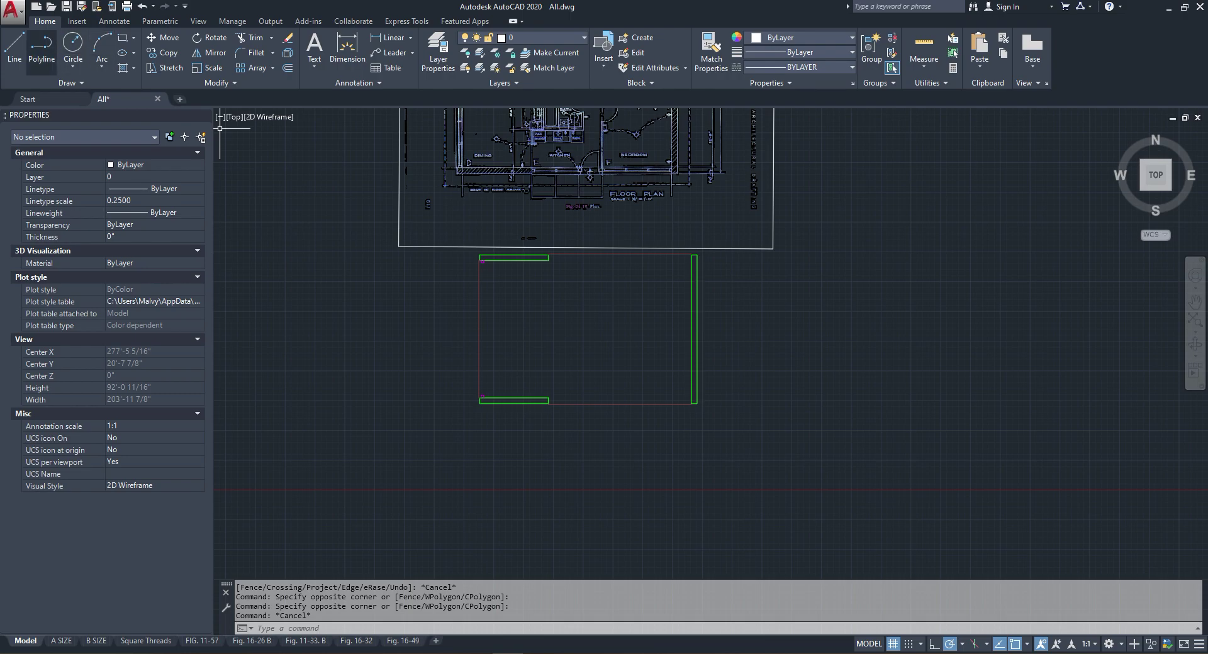
pyautogui.click(41, 47)
pyautogui.scroll(4, 689, 401)
pyautogui.click(712, 411)
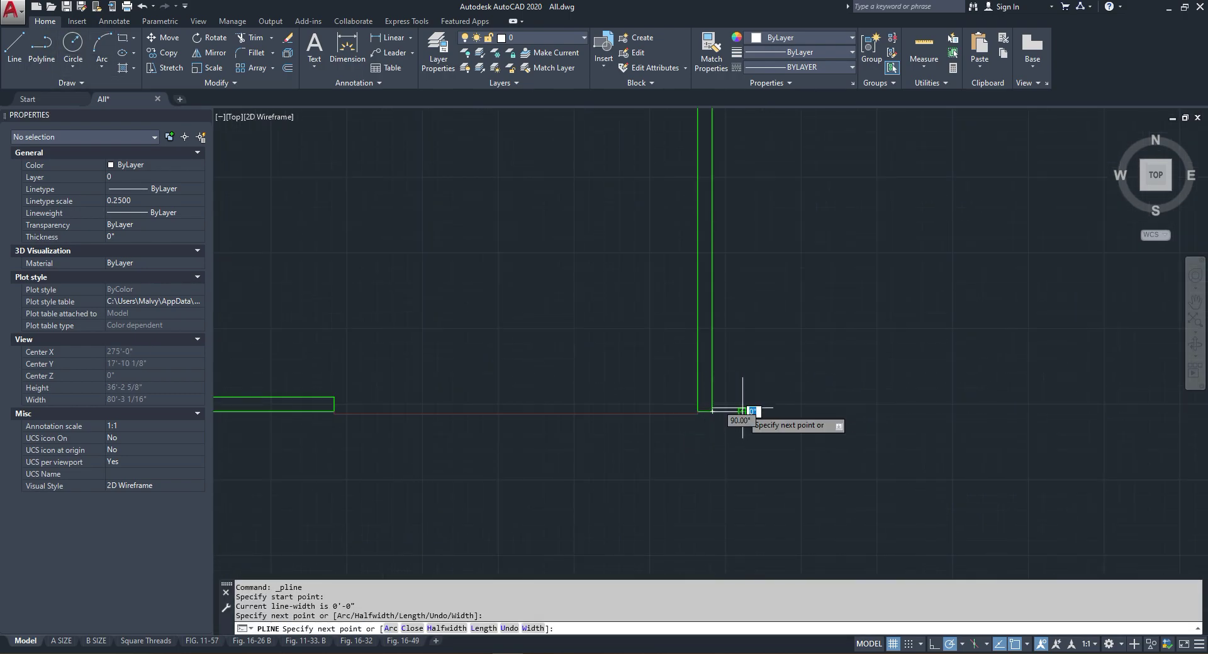
pyautogui.write('1')
pyautogui.press('Return')
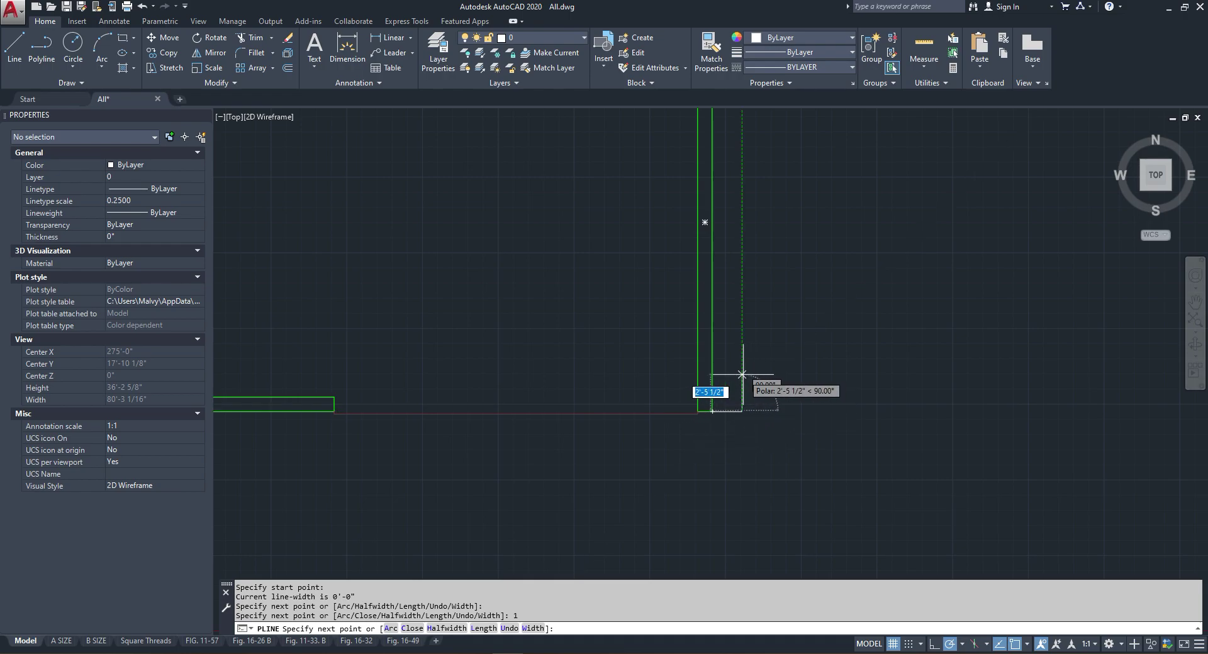
pyautogui.click(733, 397)
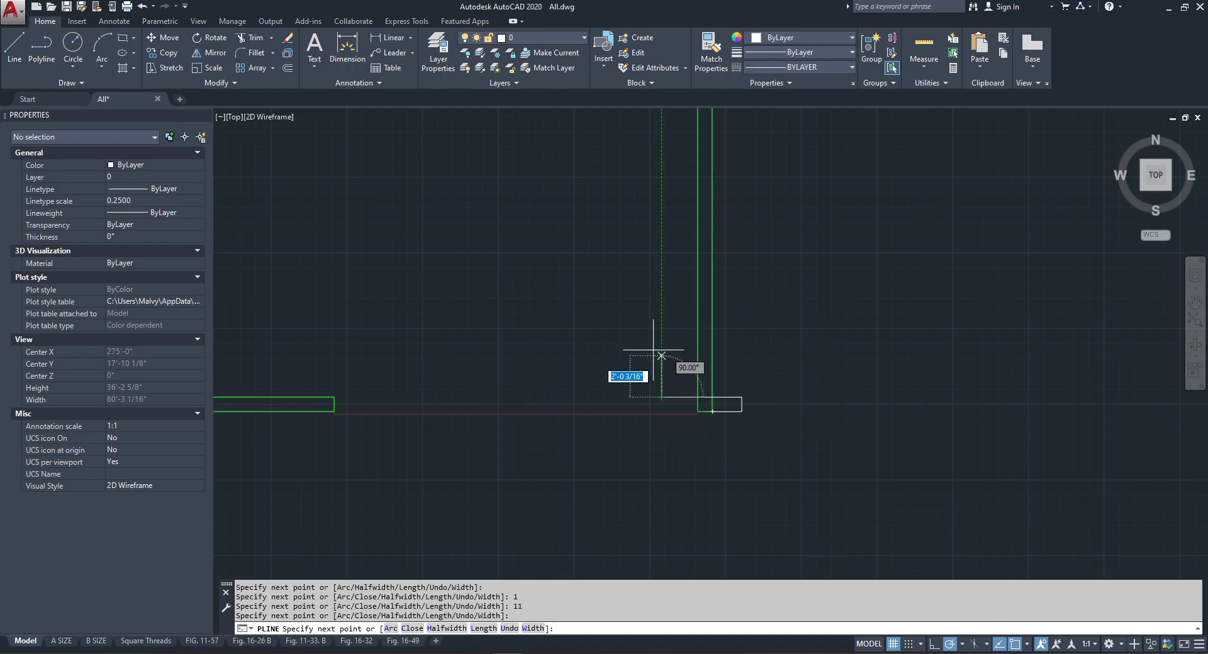
pyautogui.write("12'")
pyautogui.press('Return')
pyautogui.scroll(-4, 687, 302)
pyautogui.scroll(4, 708, 277)
pyautogui.scroll(2, 700, 290)
pyautogui.scroll(-3, 685, 271)
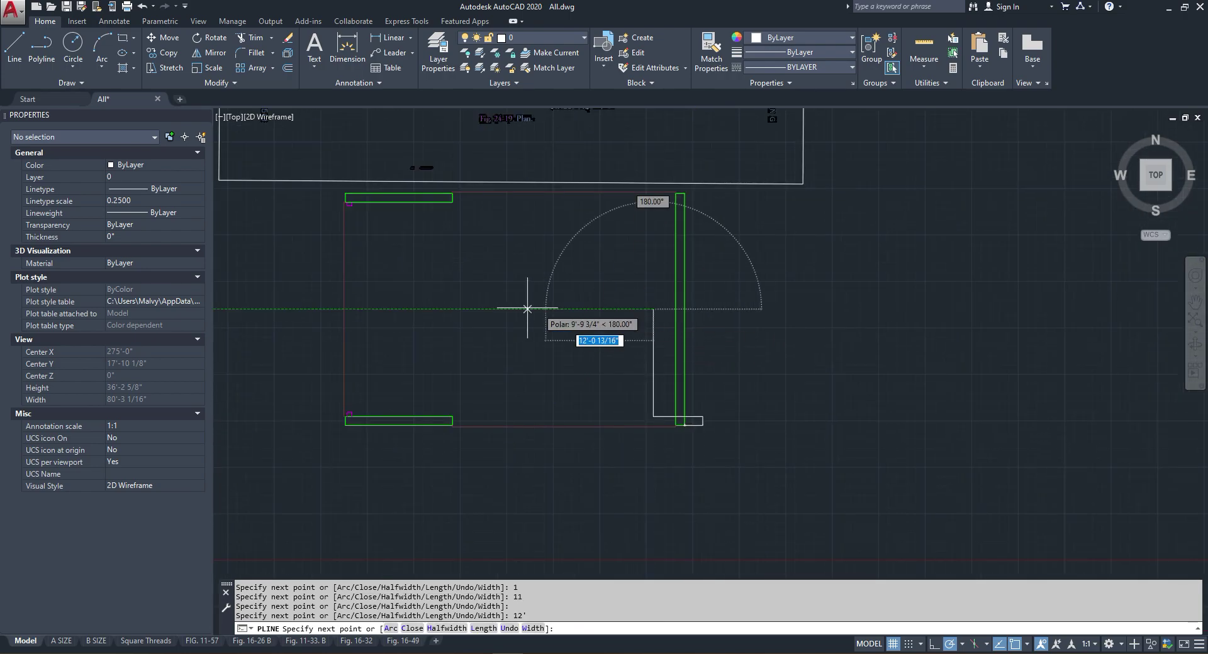
pyautogui.press('Escape')
# Step: Stretch the polyline's 12' vertical segment outward beyond the right wall
pyautogui.click(654, 340)
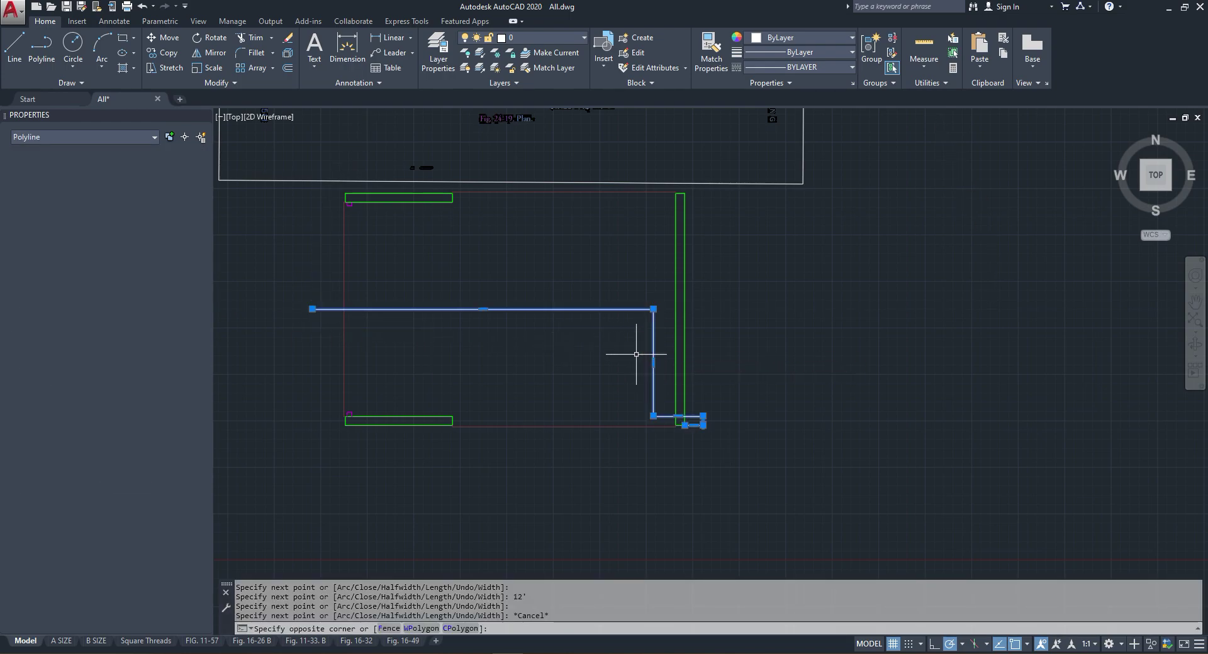
pyautogui.click(653, 363)
pyautogui.click(768, 366)
pyautogui.press('Escape')
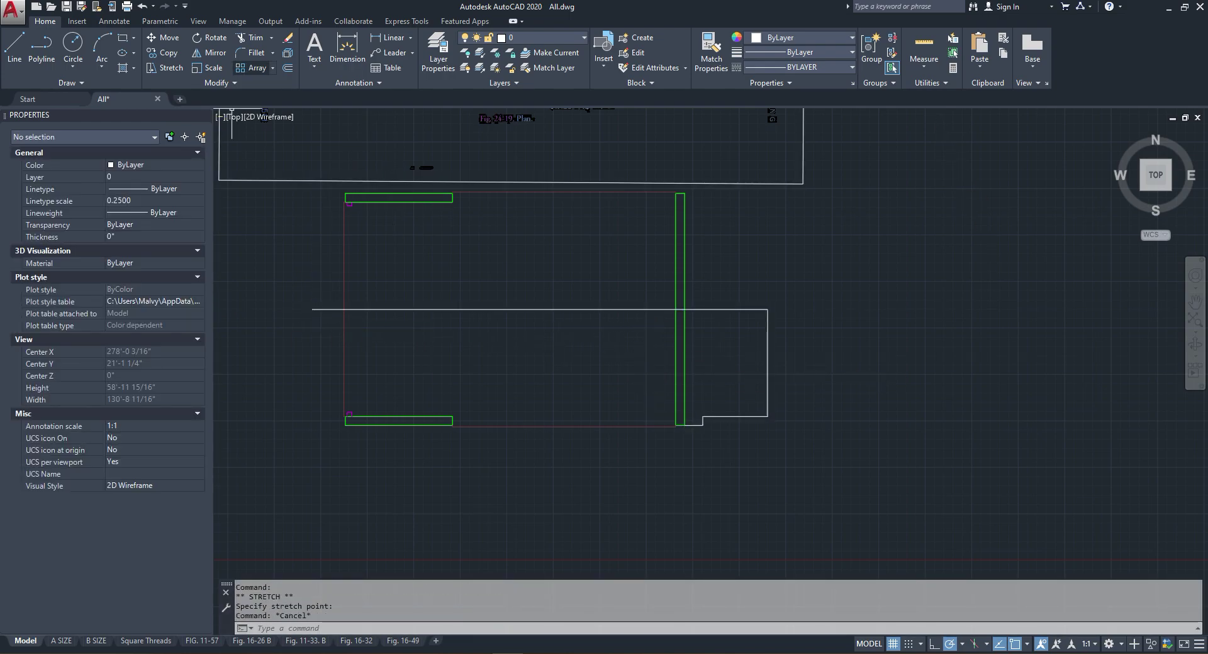
# Step: Trim away the polyline's vertical segment and erase its leftover lower part, keeping only the horizontal line across the plan
pyautogui.click(255, 38)
pyautogui.press('Return')
pyautogui.click(774, 350)
pyautogui.click(741, 409)
pyautogui.press('Escape')
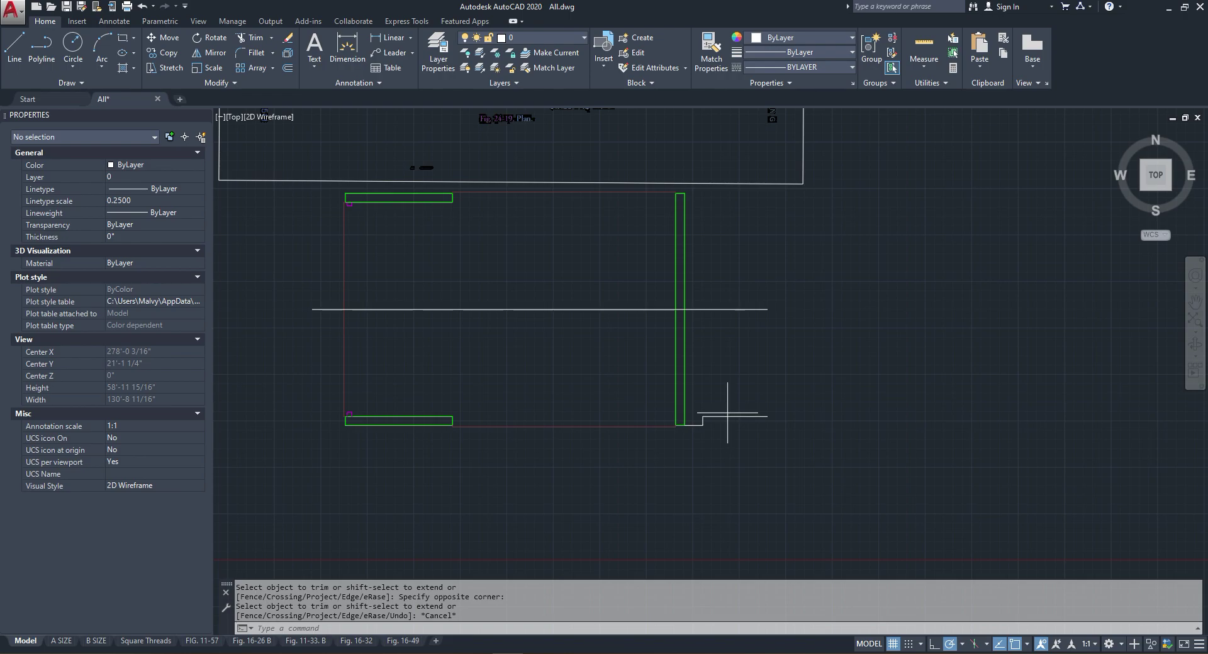
pyautogui.click(733, 406)
pyautogui.click(723, 439)
pyautogui.press('Delete')
# Step: Examine the window frame posts on the scanned plan where the horizontal centre line crosses the left wall
pyautogui.scroll(-2, 741, 413)
pyautogui.scroll(-1, 629, 378)
pyautogui.scroll(8, 692, 302)
pyautogui.scroll(-2, 686, 306)
pyautogui.scroll(-3, 690, 284)
pyautogui.scroll(2, 694, 376)
pyautogui.click(684, 361)
pyautogui.click(648, 387)
pyautogui.scroll(2, 647, 387)
pyautogui.press('Escape')
pyautogui.scroll(-4, 647, 380)
pyautogui.scroll(10, 641, 377)
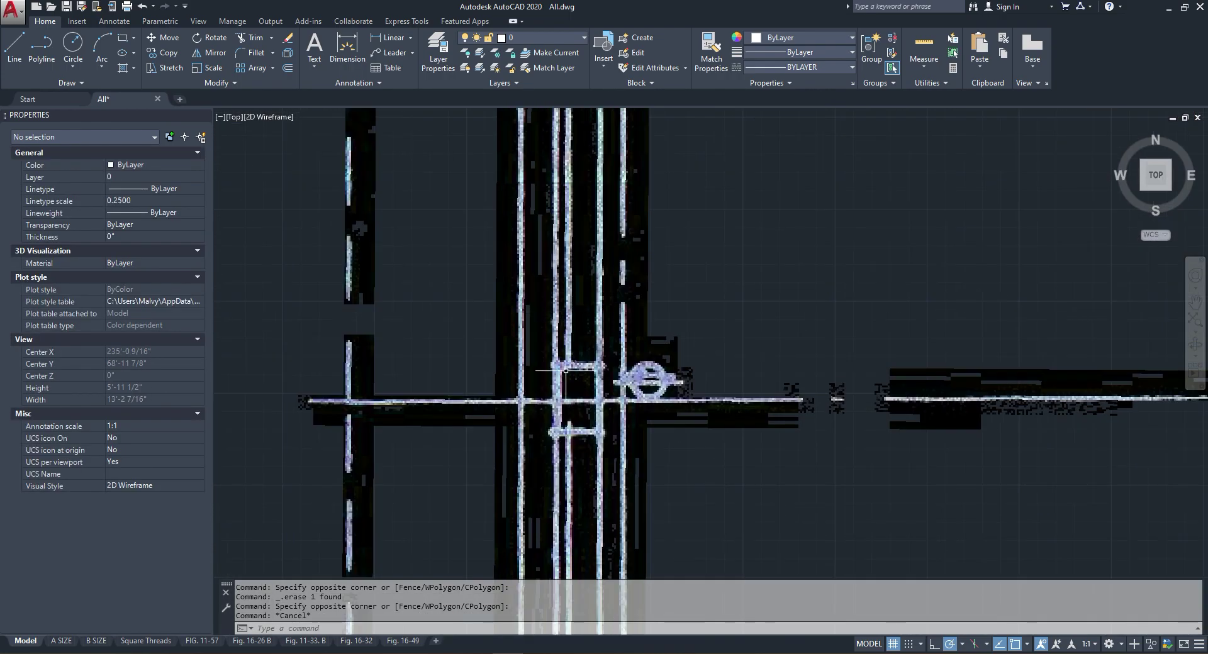
# Step: Measure the vertical distance between the two window frame posts around the centre line on the scanned plan
pyautogui.click(388, 38)
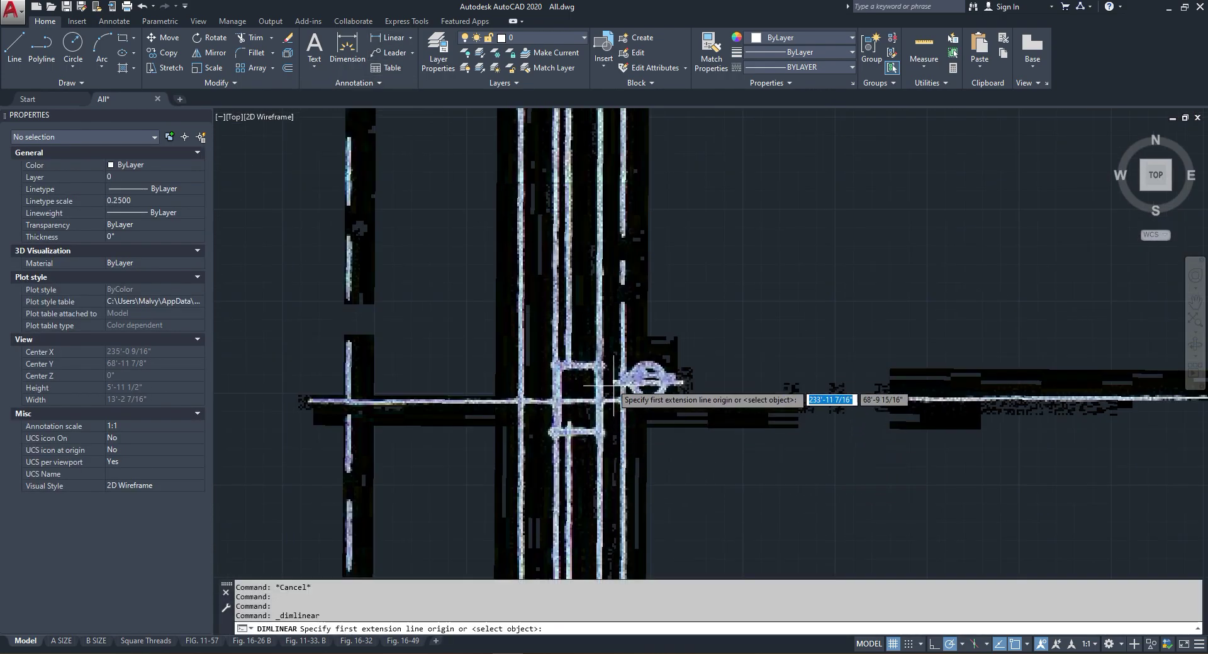
pyautogui.click(585, 363)
pyautogui.click(556, 432)
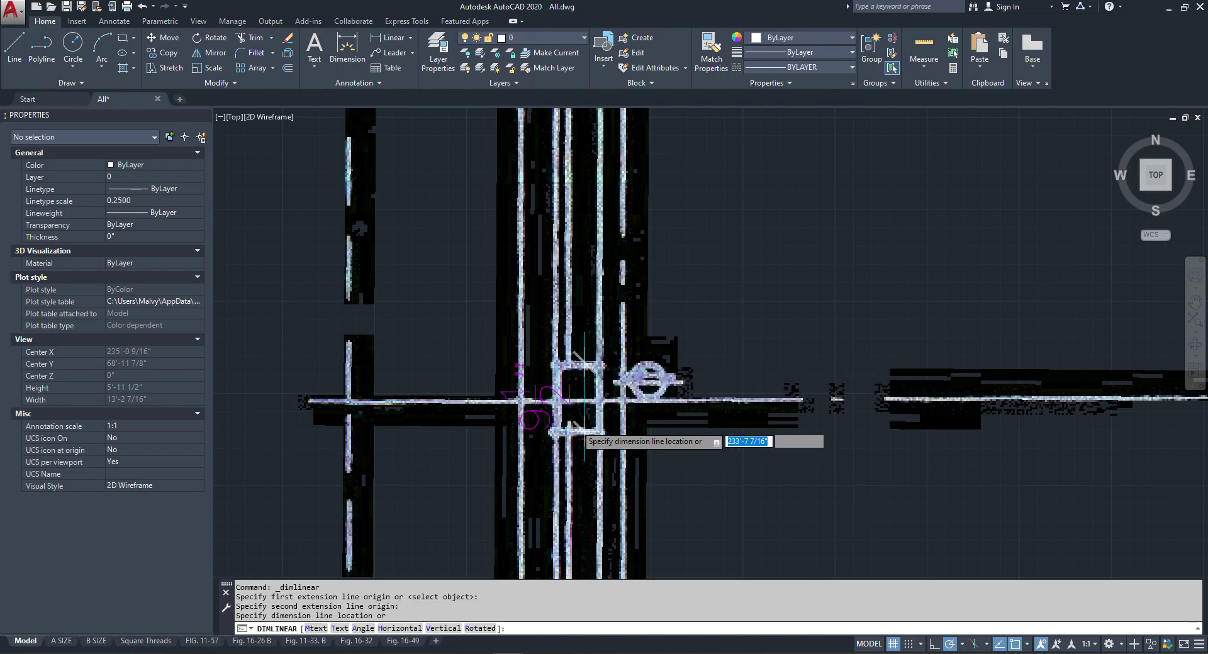
pyautogui.scroll(-3, 554, 431)
pyautogui.scroll(3, 551, 427)
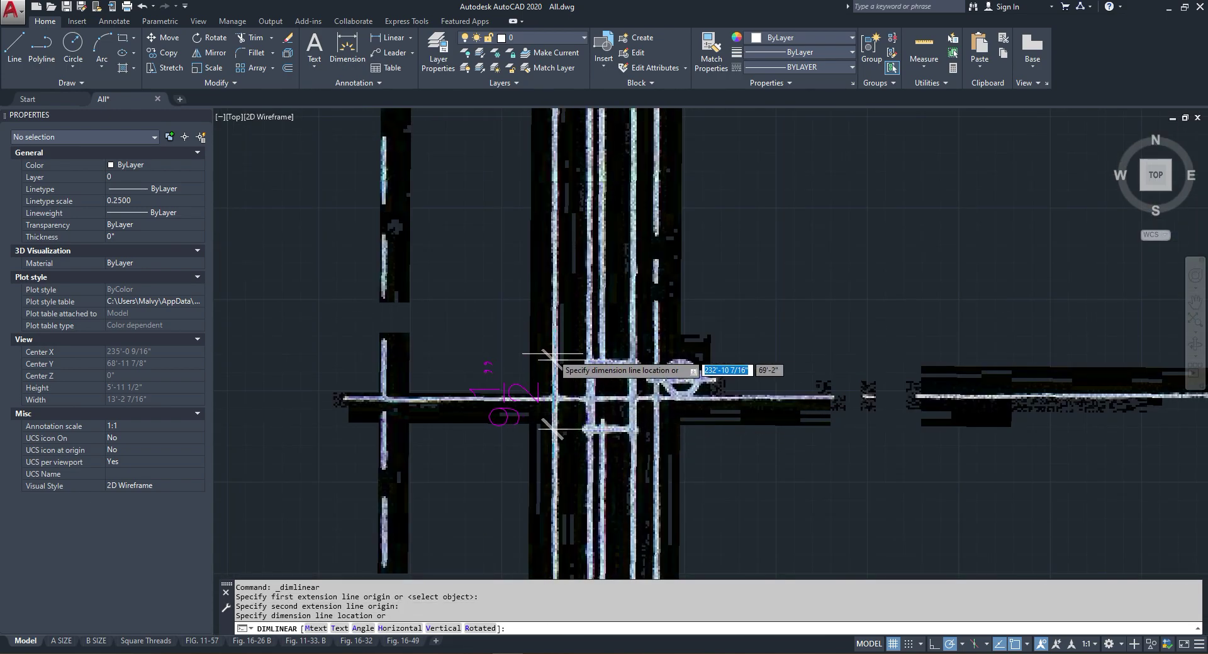
pyautogui.press('Escape')
# Step: Offset the redrawn plan's horizontal centre line 5 inches above and below itself
pyautogui.scroll(-8, 563, 384)
pyautogui.scroll(8, 572, 374)
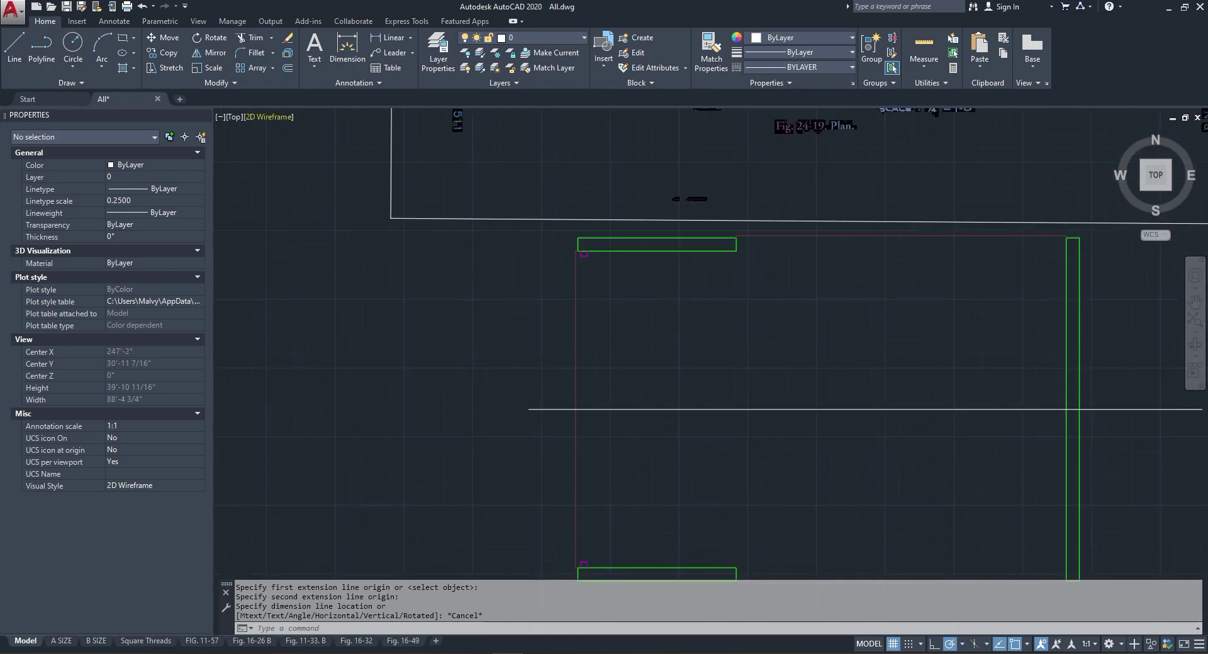
pyautogui.click(288, 67)
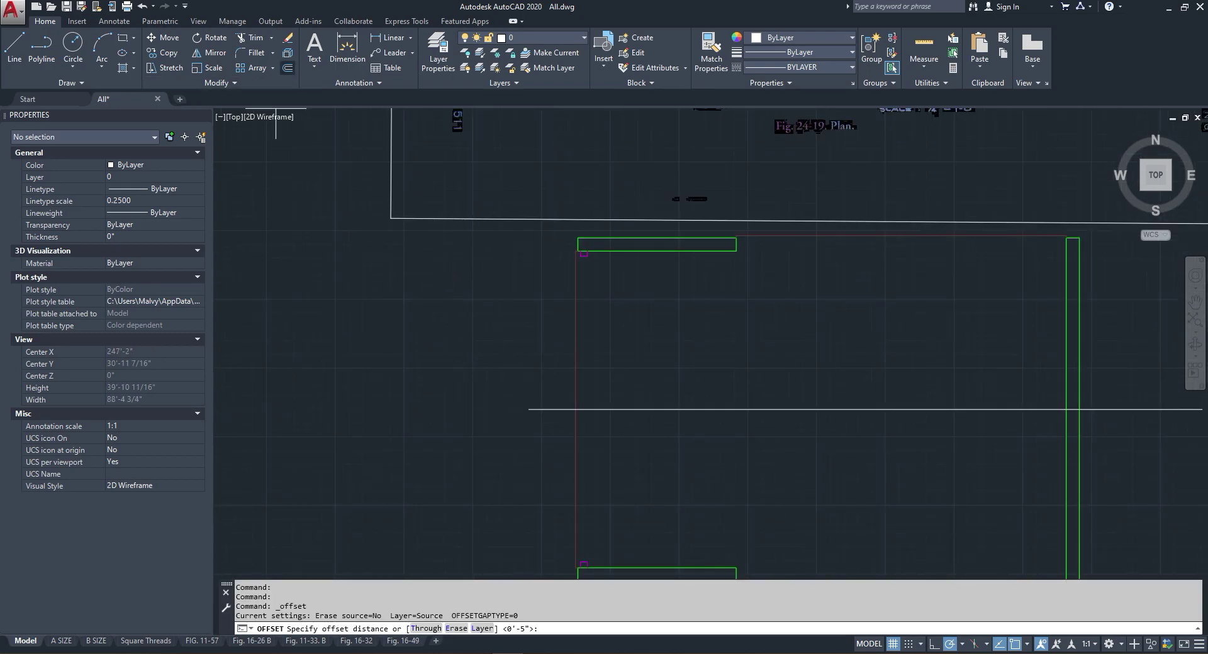
pyautogui.click(585, 409)
pyautogui.click(587, 401)
pyautogui.click(592, 409)
pyautogui.click(626, 448)
pyautogui.press('Escape')
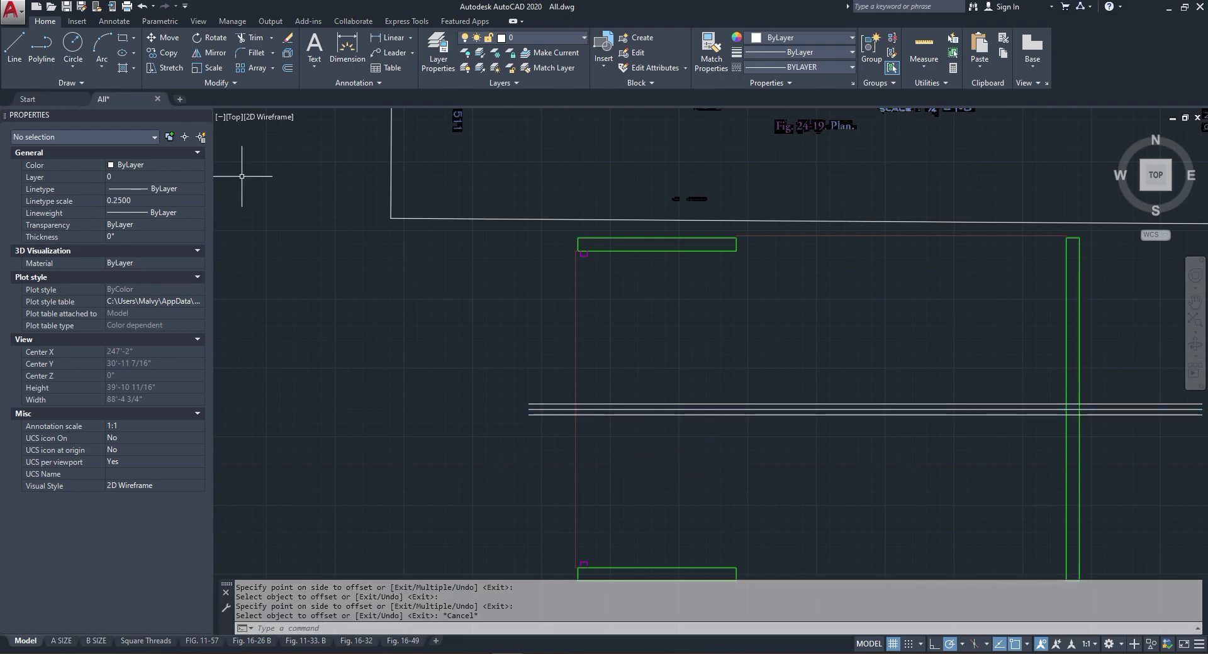
# Step: Draw two vertical construction lines through the left and right edges of the upper corner window post
pyautogui.click(68, 82)
pyautogui.click(42, 98)
pyautogui.scroll(4, 515, 226)
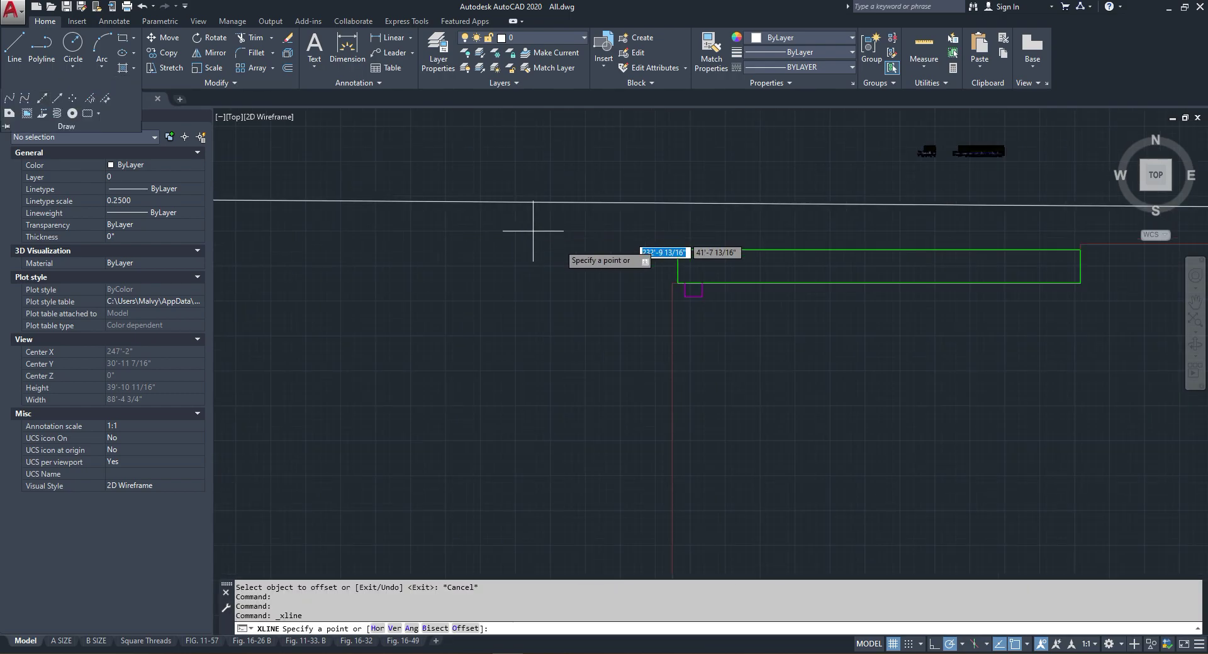
pyautogui.click(684, 297)
pyautogui.click(687, 319)
pyautogui.press('Return')
pyautogui.press('Return')
pyautogui.click(702, 284)
pyautogui.click(704, 322)
pyautogui.press('Return')
pyautogui.scroll(-6, 700, 296)
pyautogui.press('Escape')
# Step: Trim the construction, offset and centre lines into a small post box on the left window wall, keeping the centre line inside it
pyautogui.scroll(4, 704, 387)
pyautogui.click(253, 37)
pyautogui.scroll(4, 663, 420)
pyautogui.click(771, 268)
pyautogui.click(689, 347)
pyautogui.press('Return')
pyautogui.click(748, 268)
pyautogui.click(688, 364)
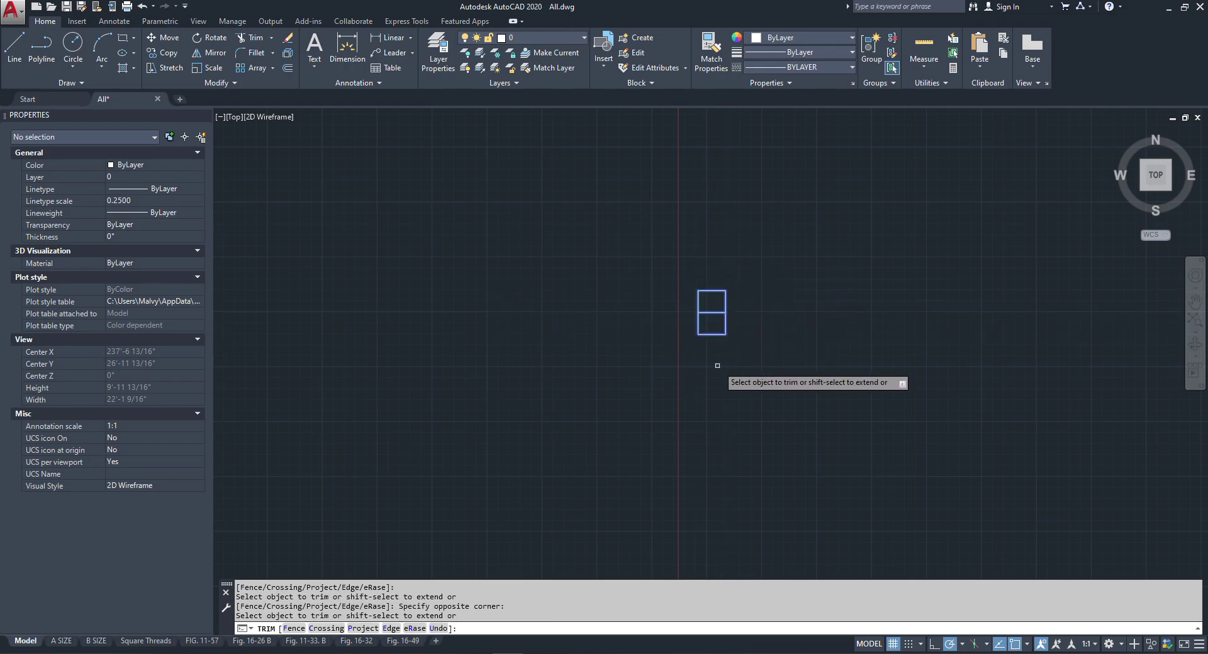
pyautogui.press('Escape')
# Step: Stretch the right end of the short centre line inside the post box horizontally to just past the right wall
pyautogui.scroll(2, 717, 330)
pyautogui.click(715, 293)
pyautogui.click(705, 323)
pyautogui.scroll(-4, 663, 323)
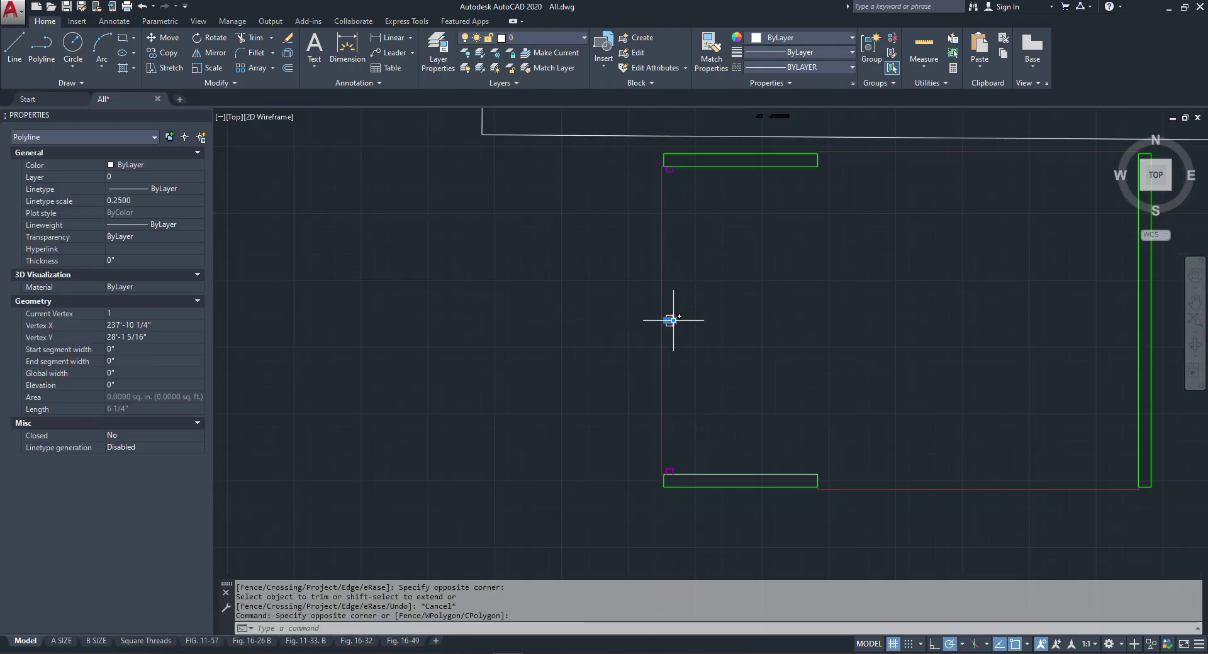
pyautogui.click(671, 320)
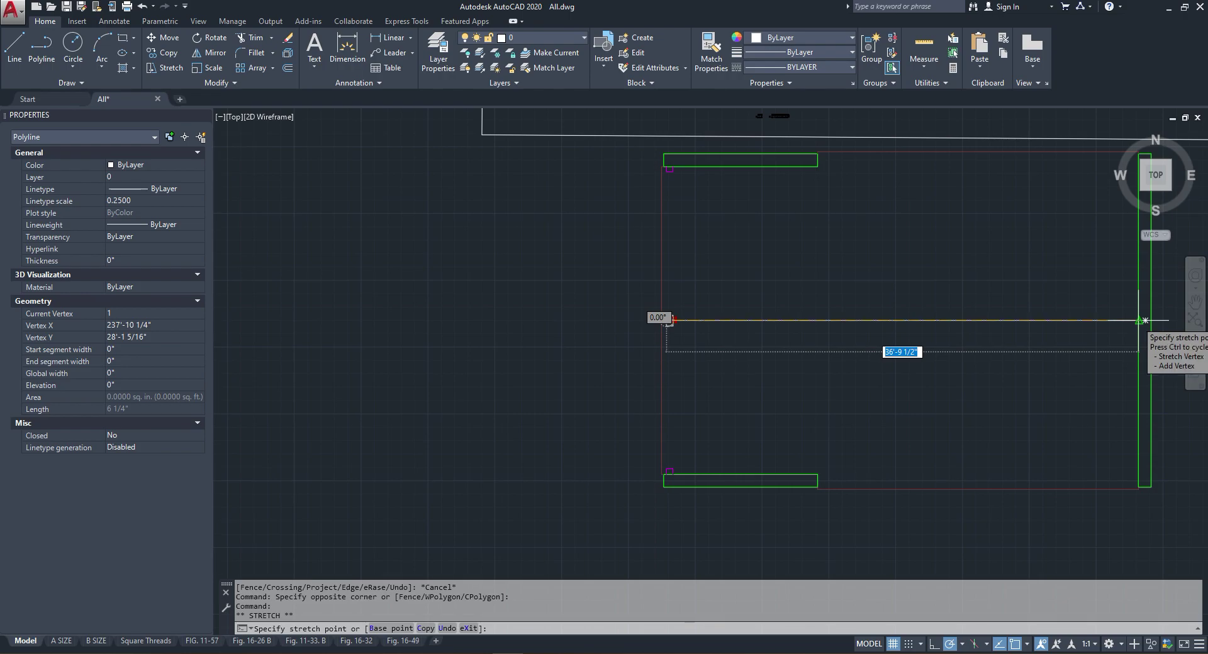
pyautogui.scroll(6, 1161, 322)
pyautogui.click(1153, 315)
pyautogui.press('Escape')
# Step: Match the properties of the lower corner window post onto the new centre post's outline
pyautogui.scroll(-4, 1026, 332)
pyautogui.scroll(-3, 899, 354)
pyautogui.scroll(3, 620, 329)
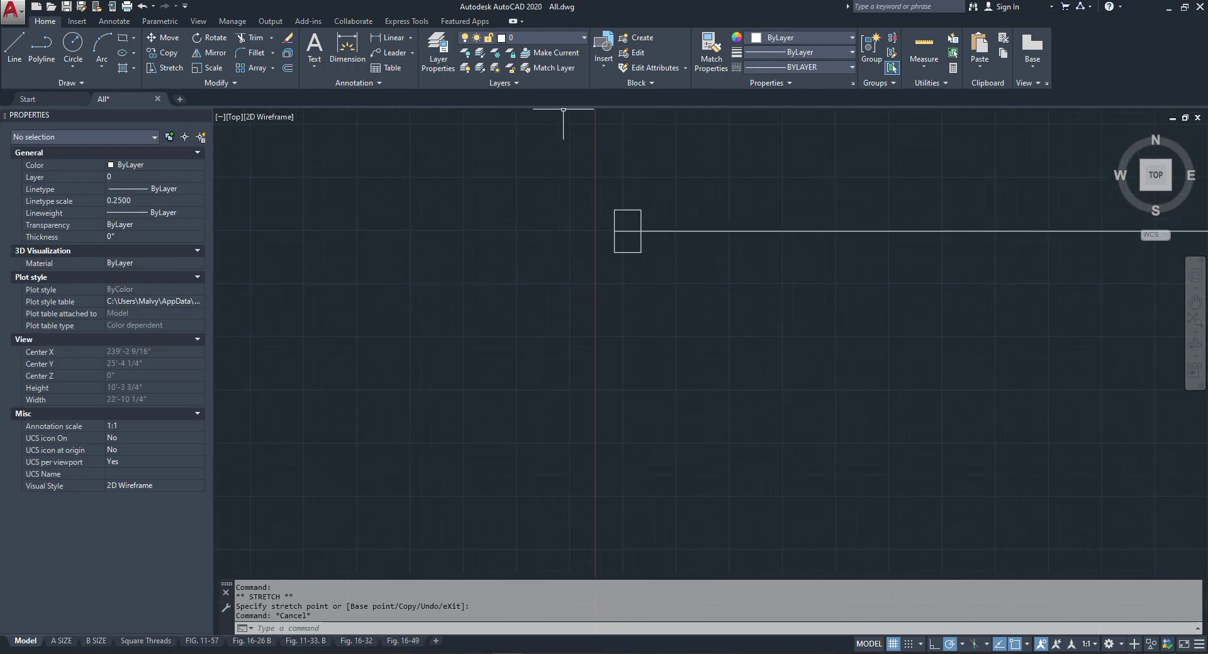
pyautogui.click(711, 53)
pyautogui.scroll(-3, 636, 346)
pyautogui.scroll(2, 640, 440)
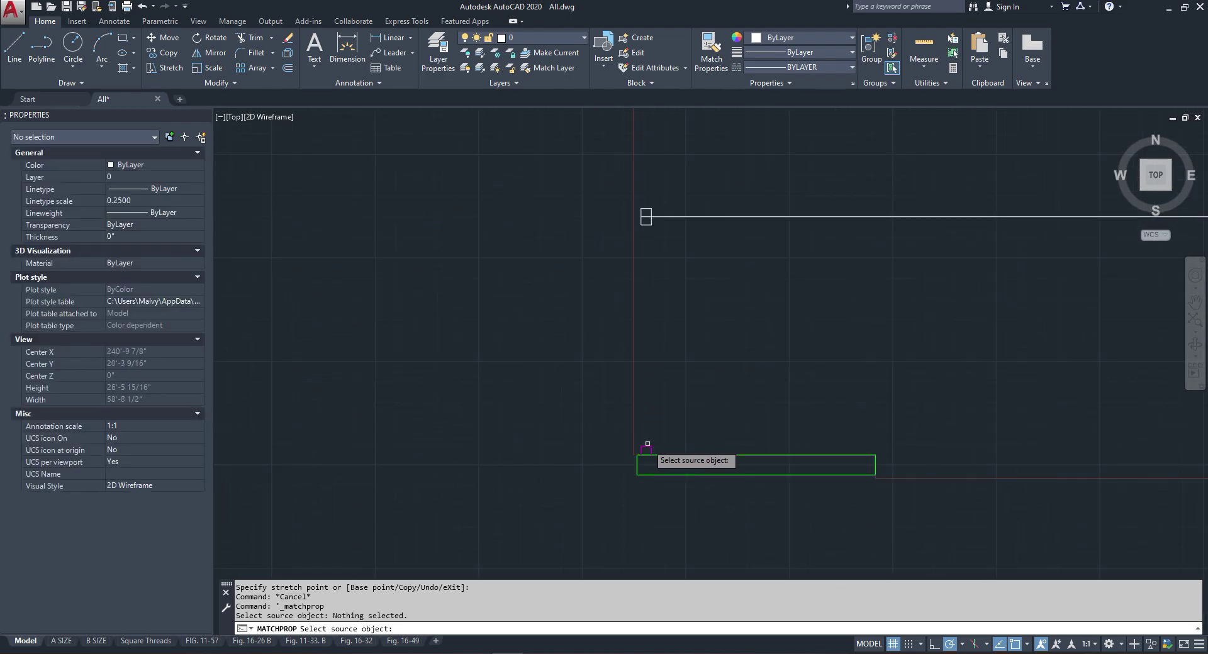
pyautogui.click(648, 445)
pyautogui.scroll(5, 637, 200)
pyautogui.click(751, 245)
pyautogui.click(655, 284)
pyautogui.scroll(-3, 703, 339)
pyautogui.scroll(6, 660, 323)
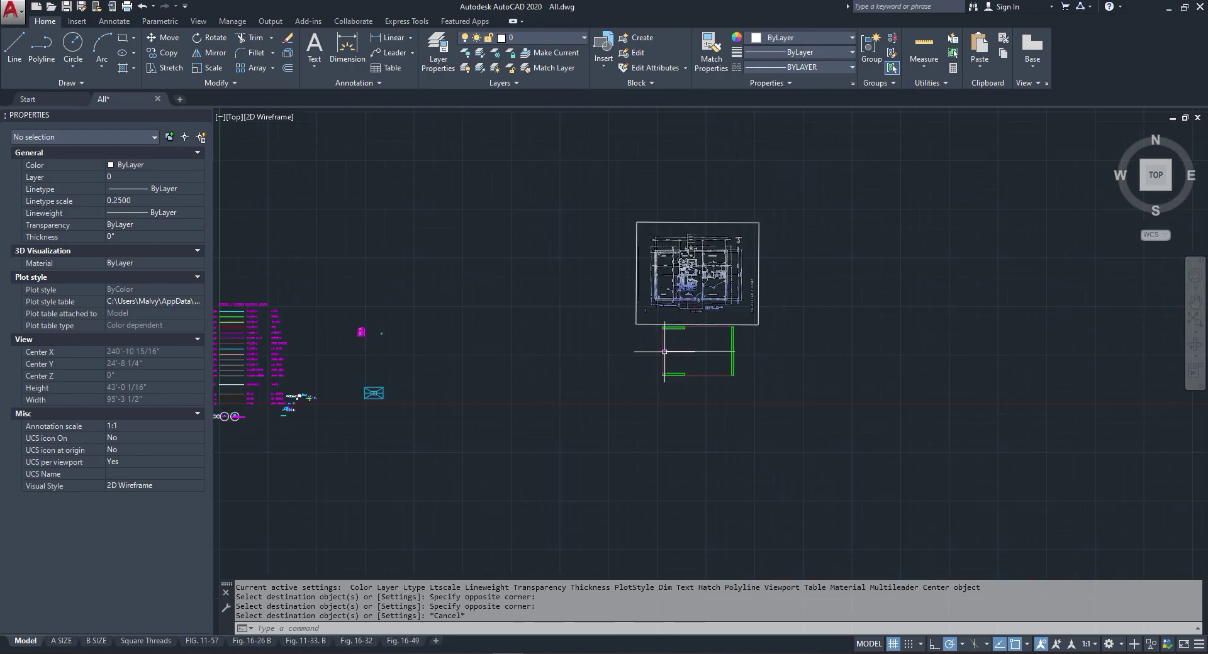
pyautogui.press('Escape')
# Step: Draw a vertical polyline from the upper corner post's lower-left corner to the centre post's upper-left corner
pyautogui.scroll(-3, 593, 315)
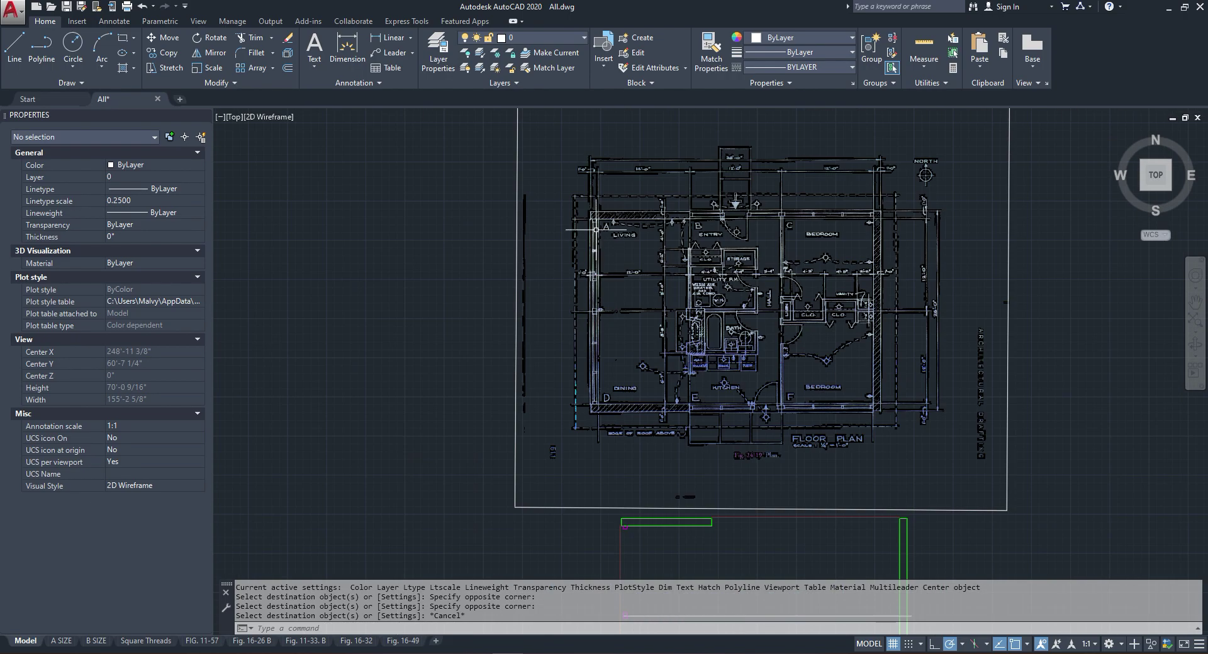
pyautogui.scroll(3, 600, 273)
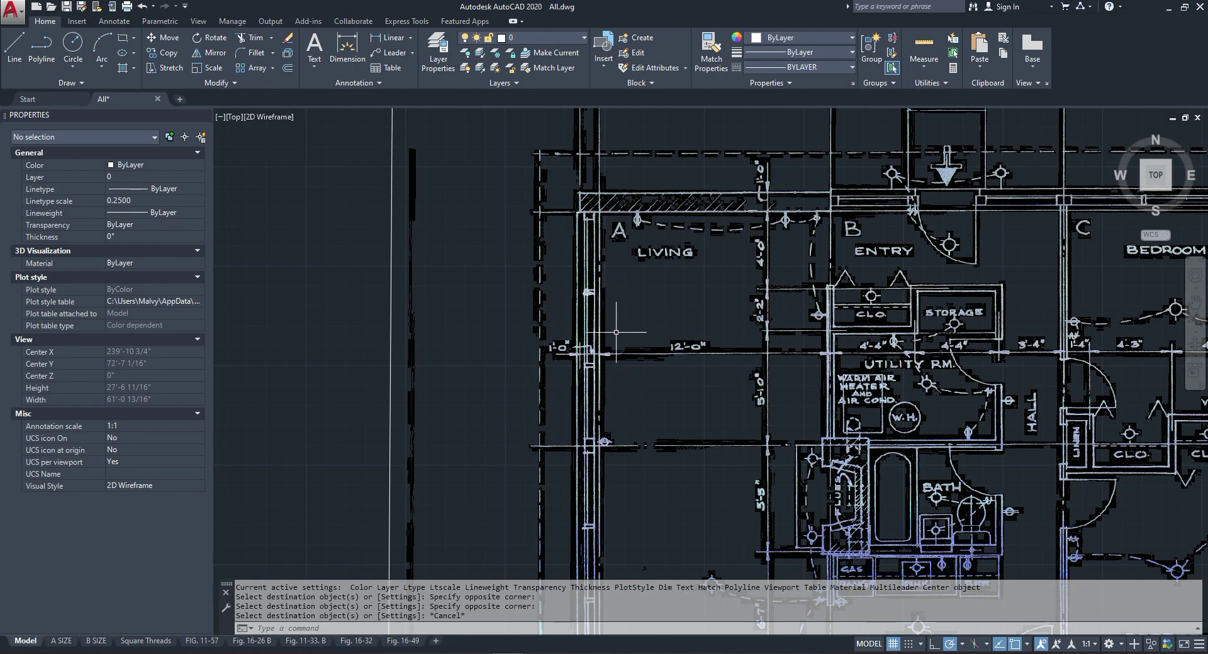
pyautogui.scroll(-4, 597, 263)
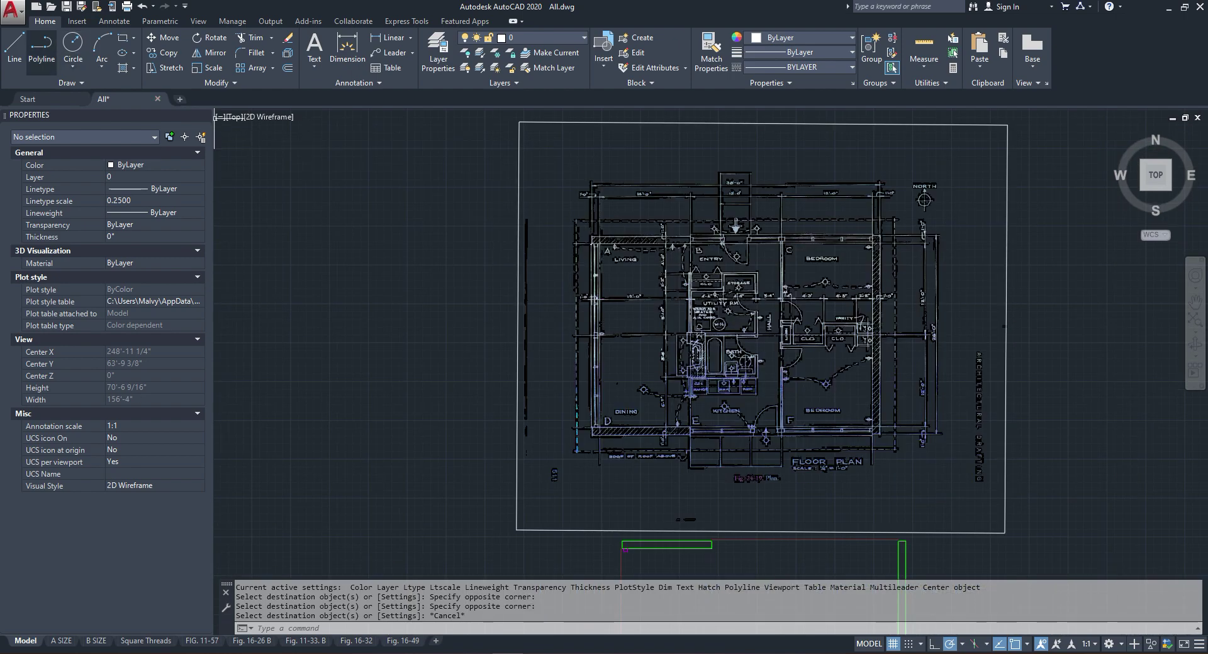
pyautogui.click(42, 51)
pyautogui.scroll(-3, 526, 376)
pyautogui.scroll(8, 485, 274)
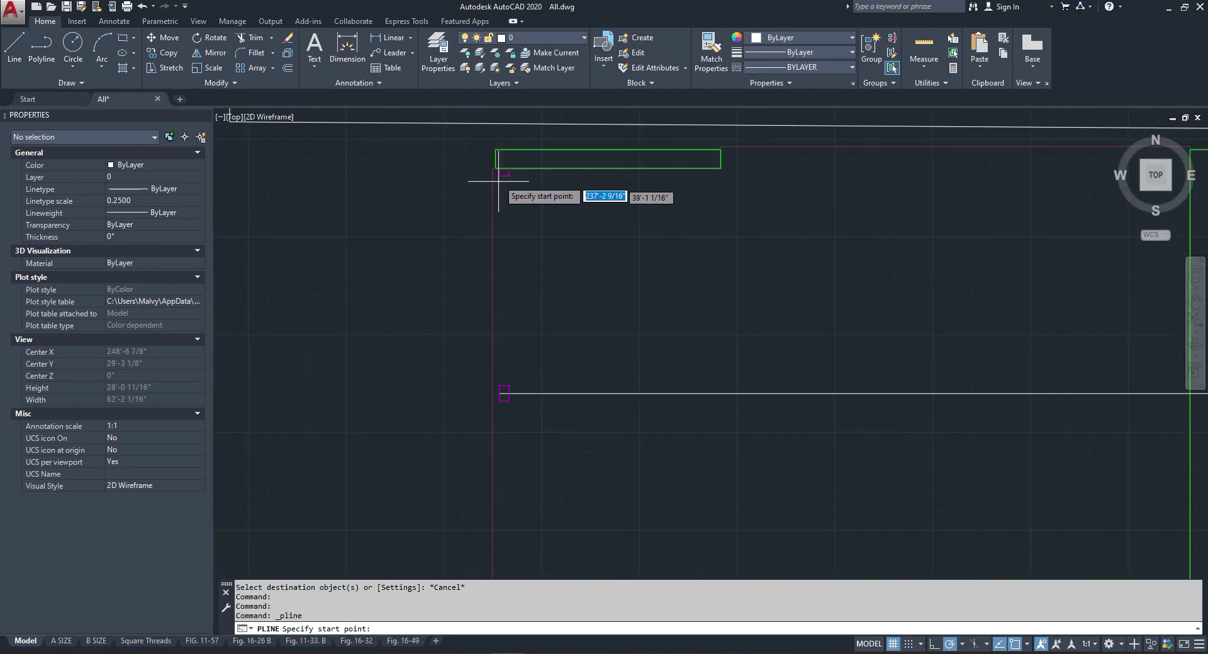
pyautogui.click(499, 175)
pyautogui.click(500, 386)
pyautogui.press('Escape')
pyautogui.press('Escape')
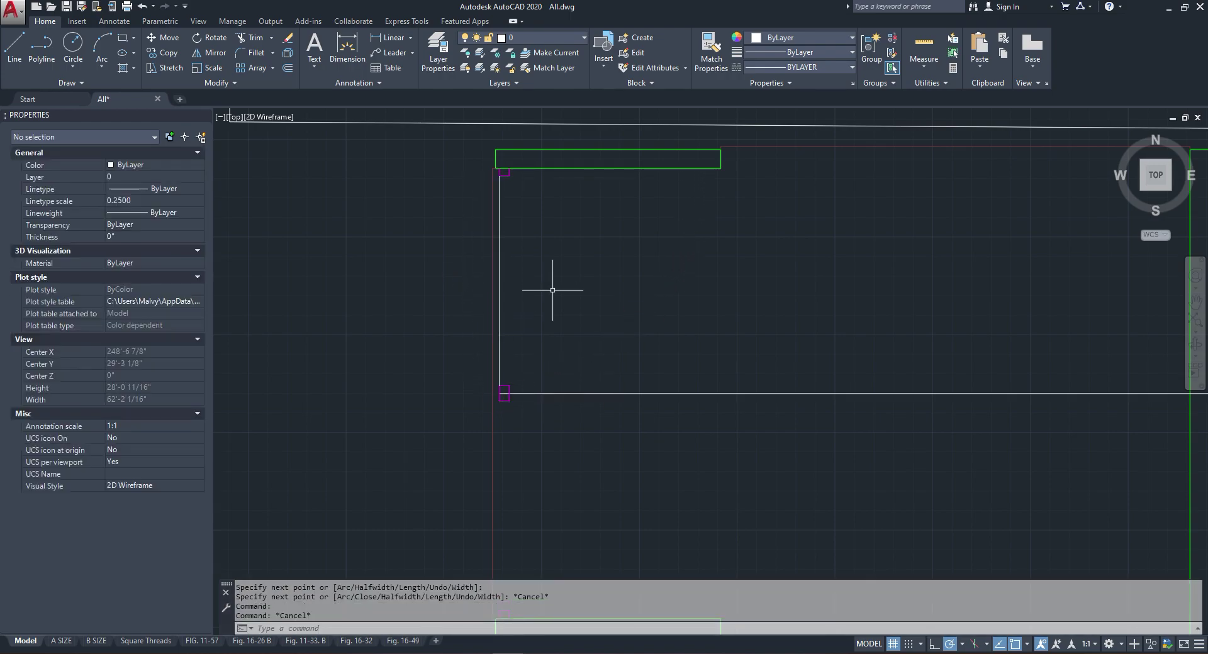
# Step: Divide the vertical polyline between the two posts into 3 equal segments
pyautogui.press('Return')
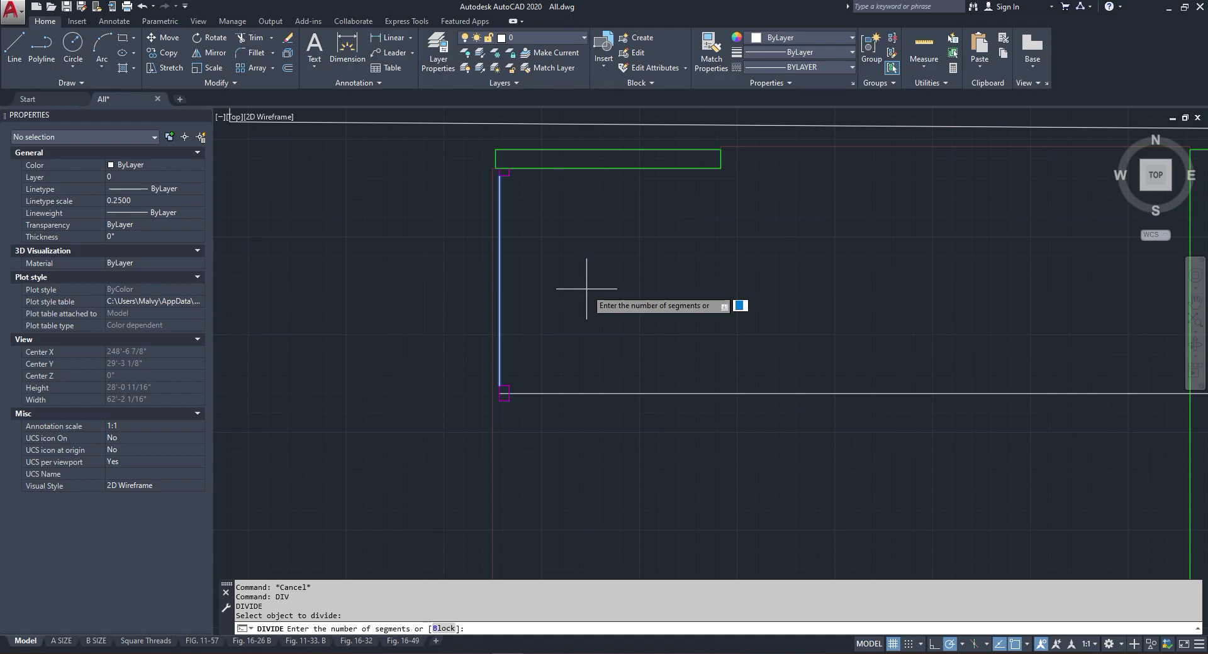
pyautogui.write('3')
pyautogui.press('Return')
pyautogui.scroll(2, 496, 247)
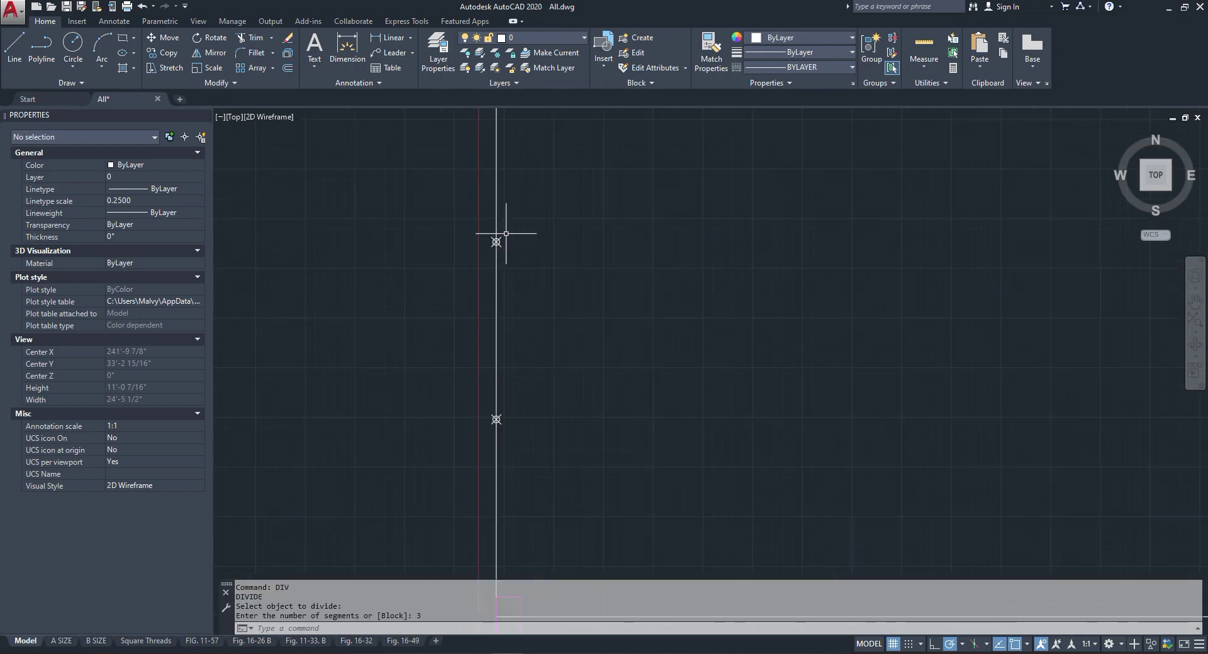
pyautogui.click(41, 50)
pyautogui.scroll(-3, 496, 378)
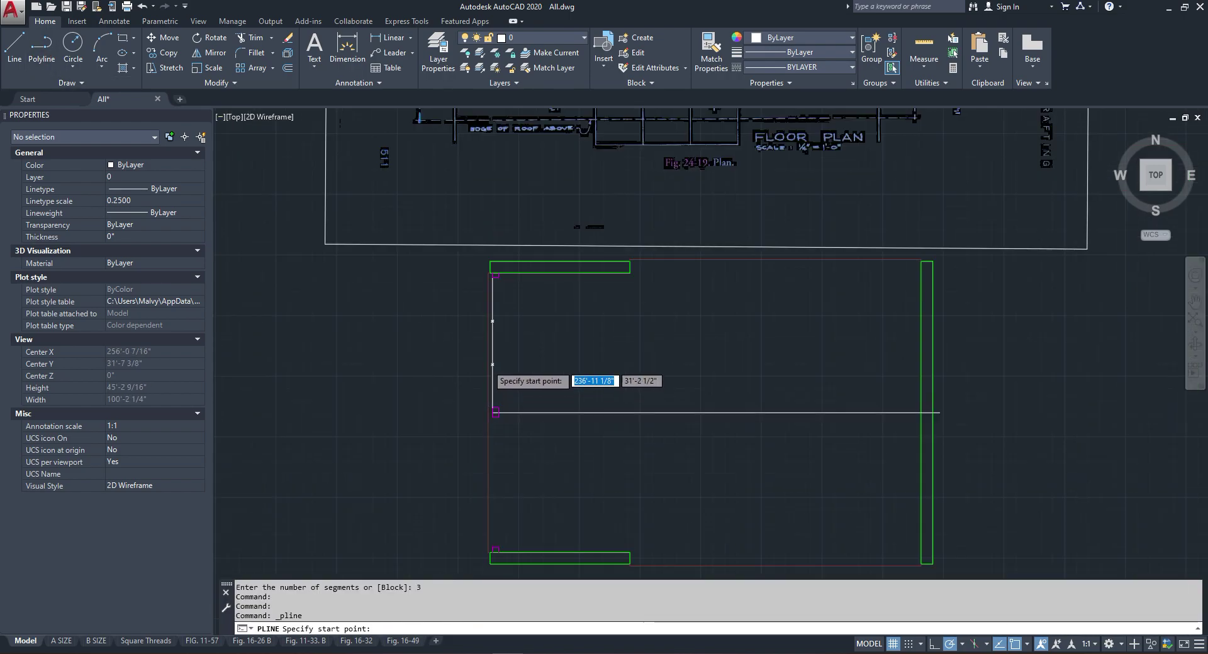
pyautogui.press('Escape')
# Step: Dimension the thickness of an intermediate window post on the left wall of the scanned plan beside the living room
pyautogui.click(389, 37)
pyautogui.scroll(-5, 510, 328)
pyautogui.scroll(12, 494, 180)
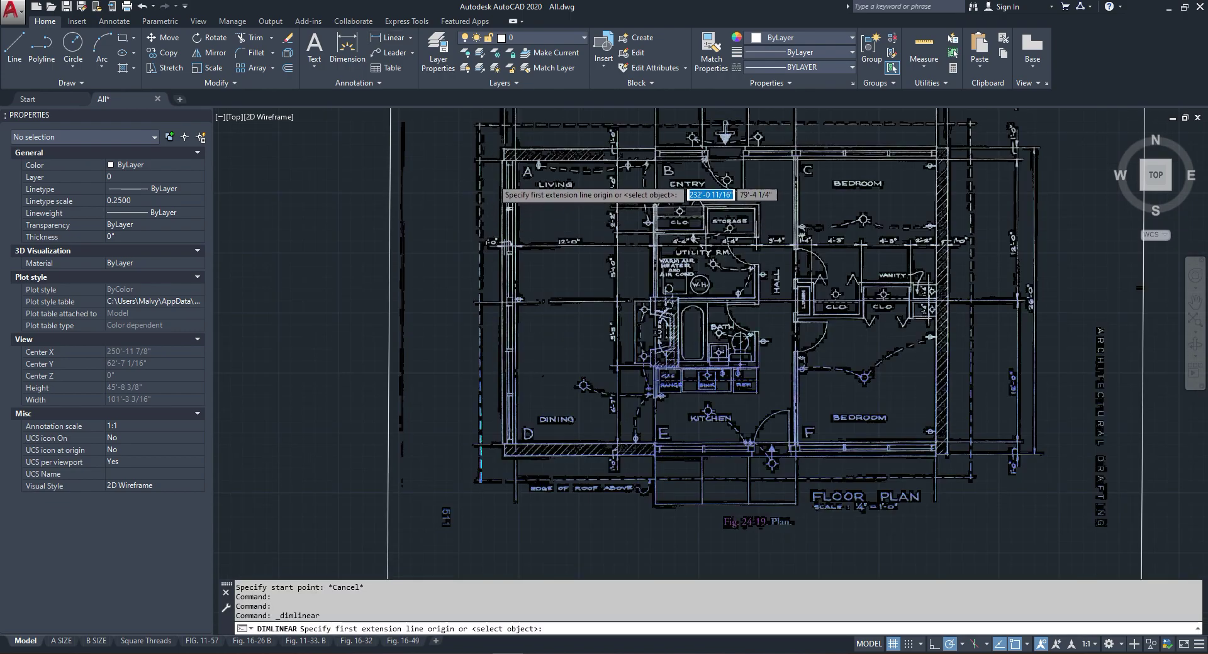
pyautogui.scroll(2, 525, 258)
pyautogui.click(555, 268)
pyautogui.click(554, 309)
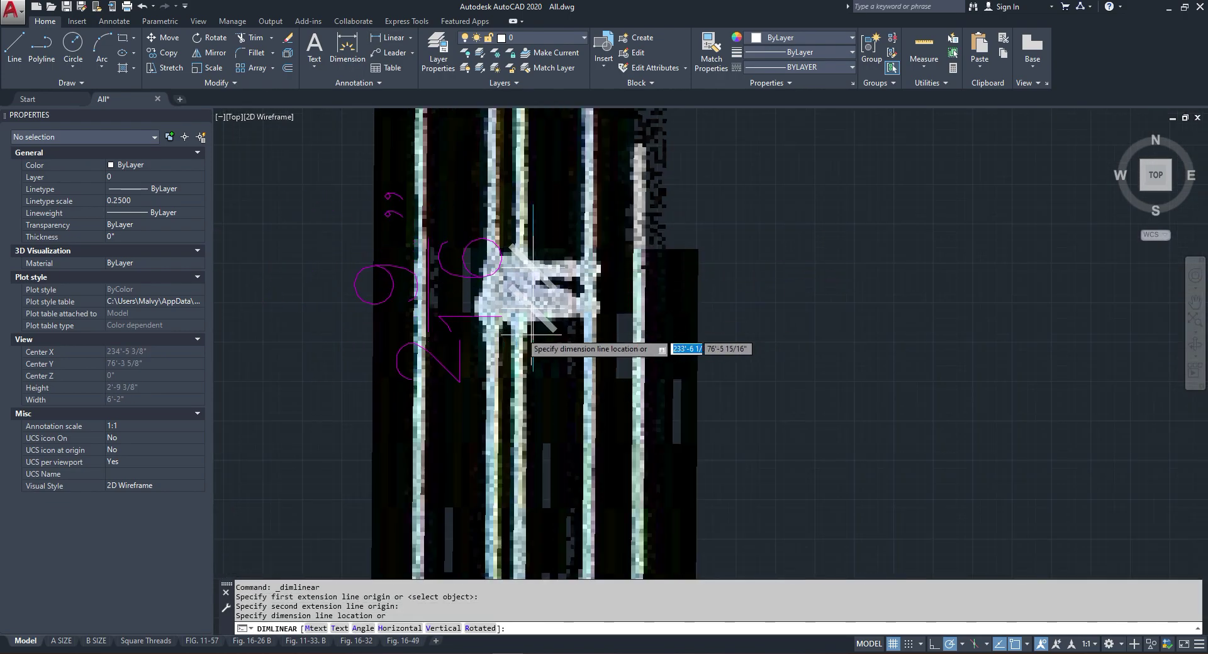
pyautogui.click(391, 264)
pyautogui.click(391, 264)
pyautogui.click(375, 277)
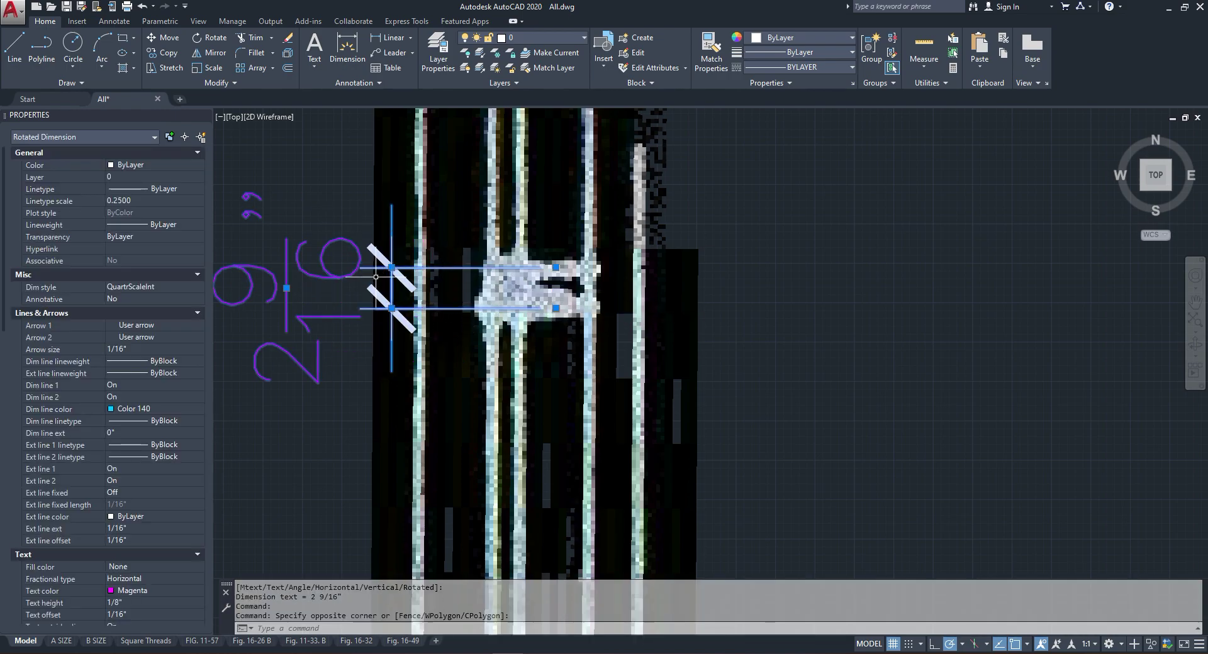
pyautogui.click(556, 308)
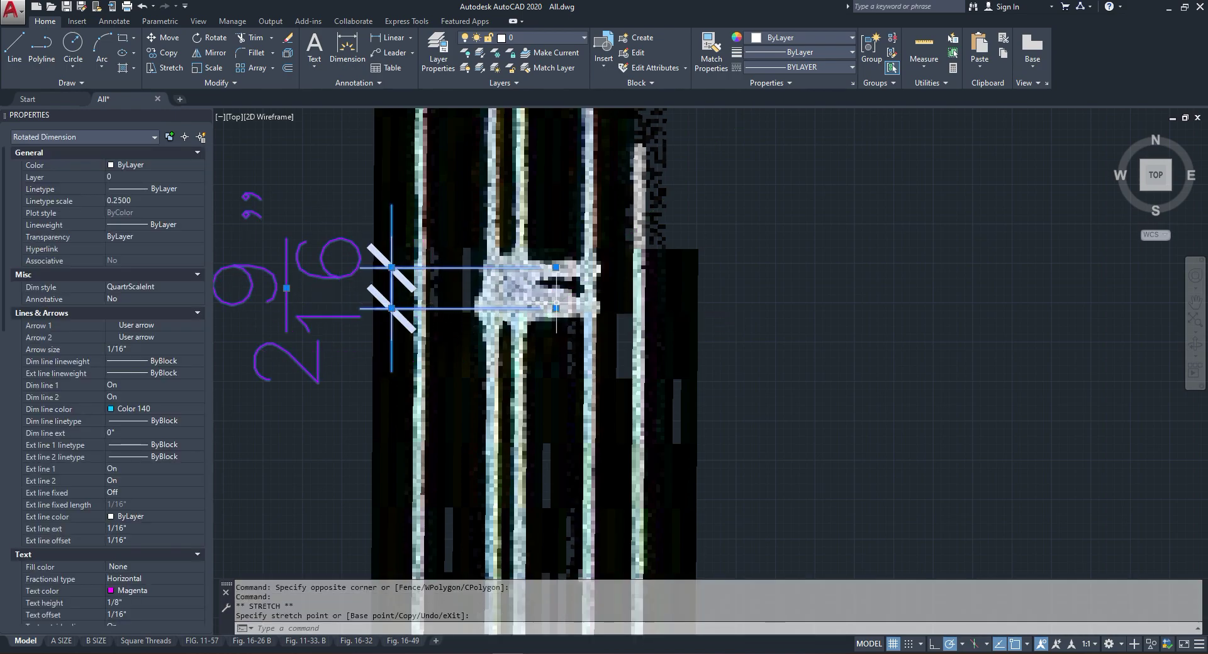
# Step: Erase the post thickness dimension from the scanned plan
pyautogui.scroll(-3, 556, 308)
pyautogui.scroll(2, 502, 300)
pyautogui.press('Escape')
pyautogui.scroll(-3, 502, 301)
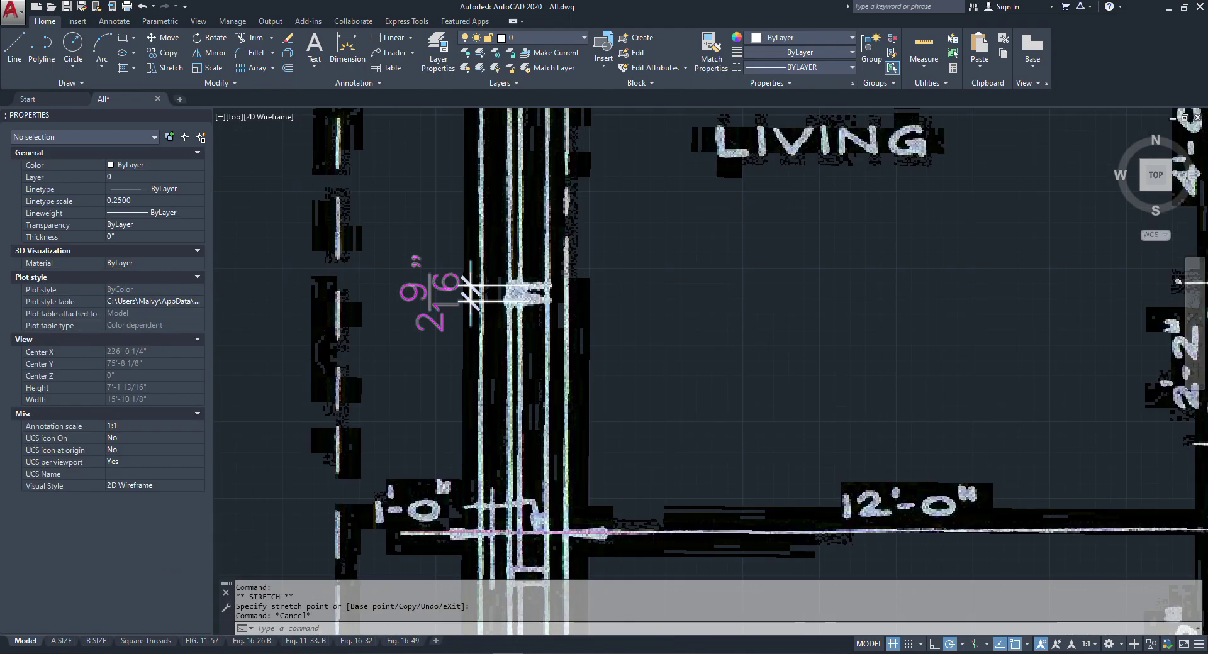
pyautogui.scroll(3, 478, 302)
pyautogui.scroll(-3, 418, 283)
pyautogui.click(418, 284)
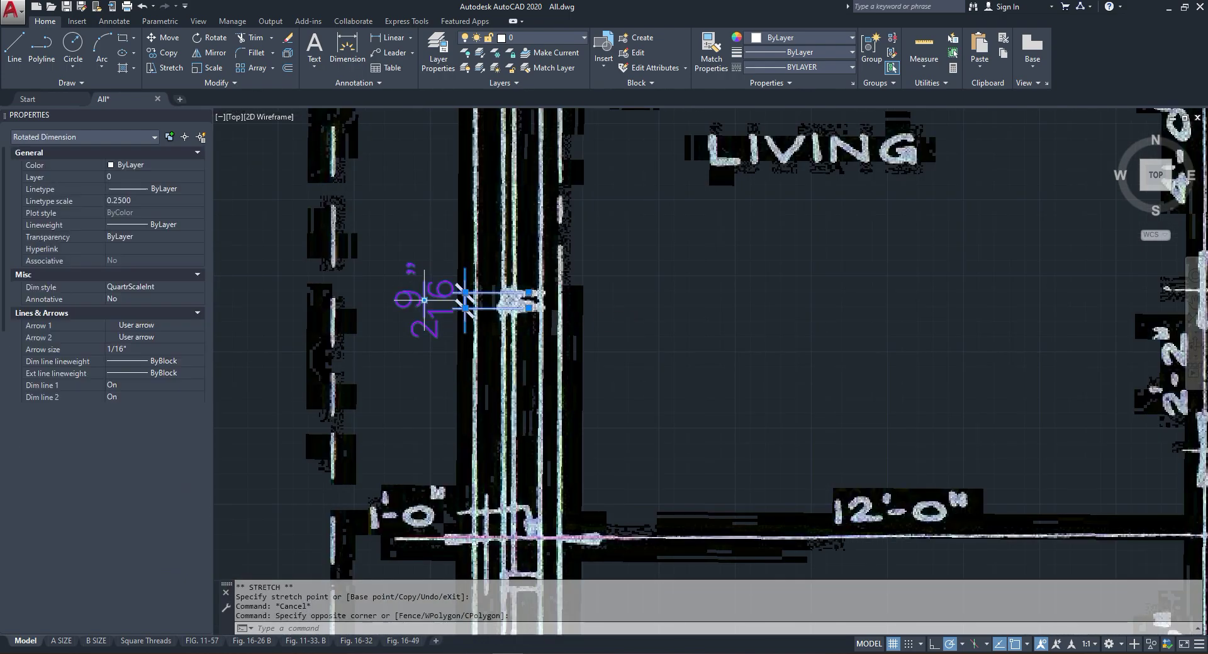
pyautogui.rightClick(421, 281)
pyautogui.click(453, 419)
pyautogui.scroll(-7, 513, 408)
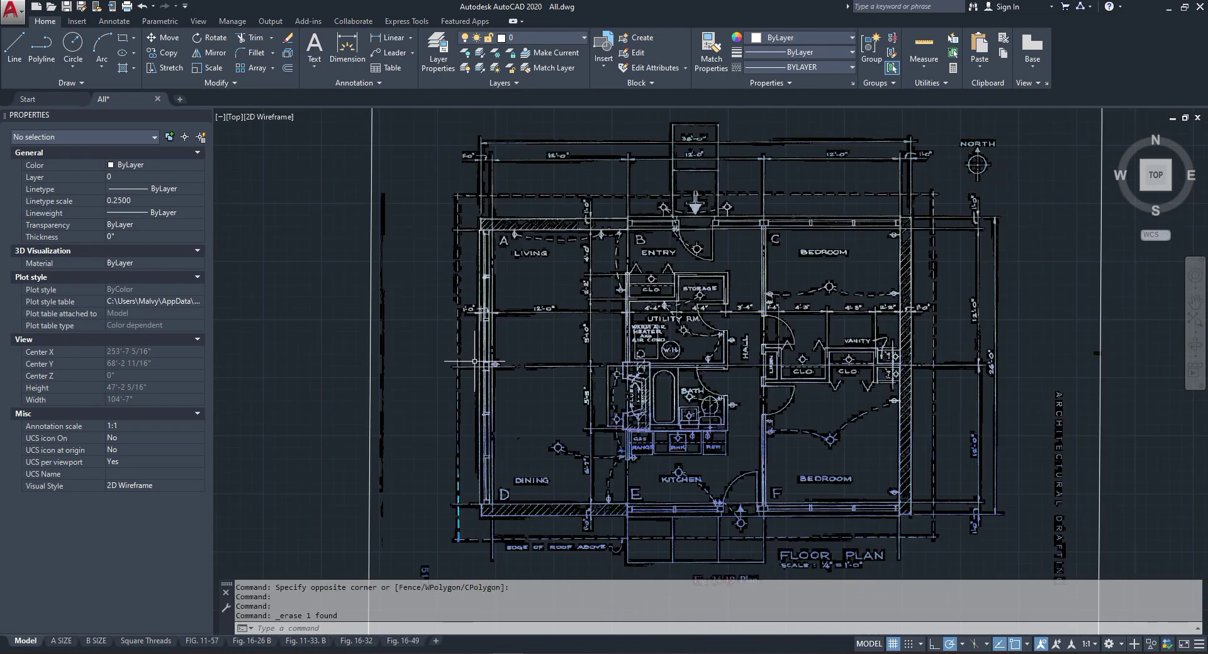
pyautogui.scroll(10, 512, 408)
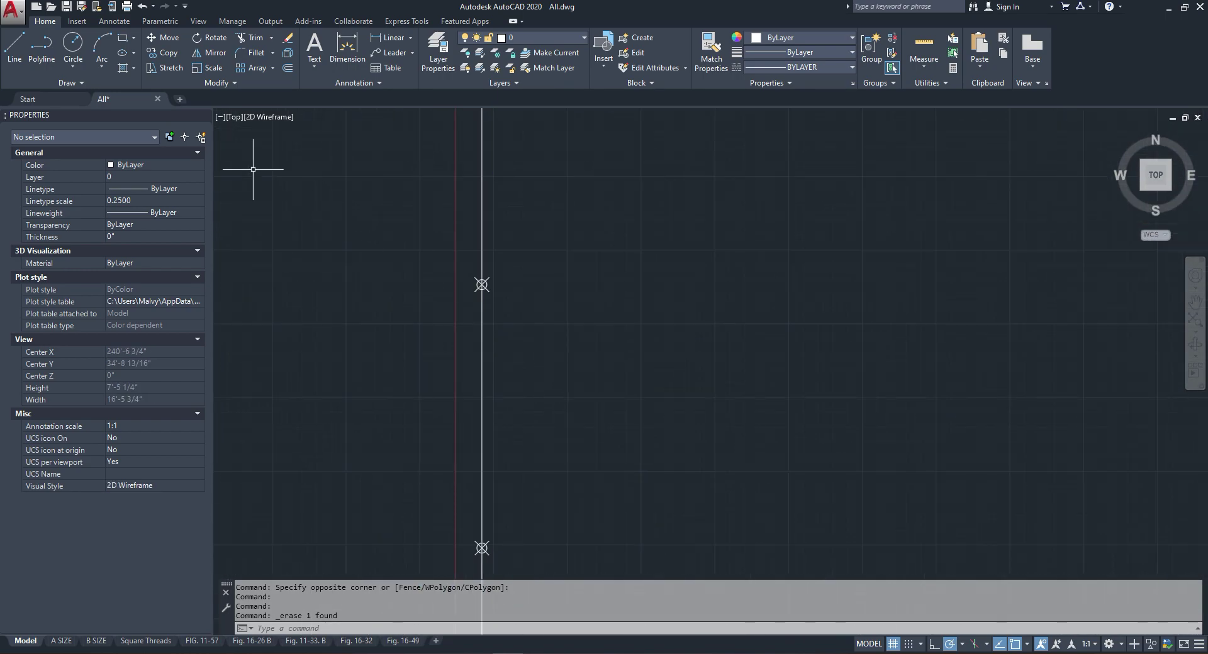
pyautogui.click(41, 49)
pyautogui.scroll(-5, 508, 349)
pyautogui.scroll(5, 503, 206)
pyautogui.press('Escape')
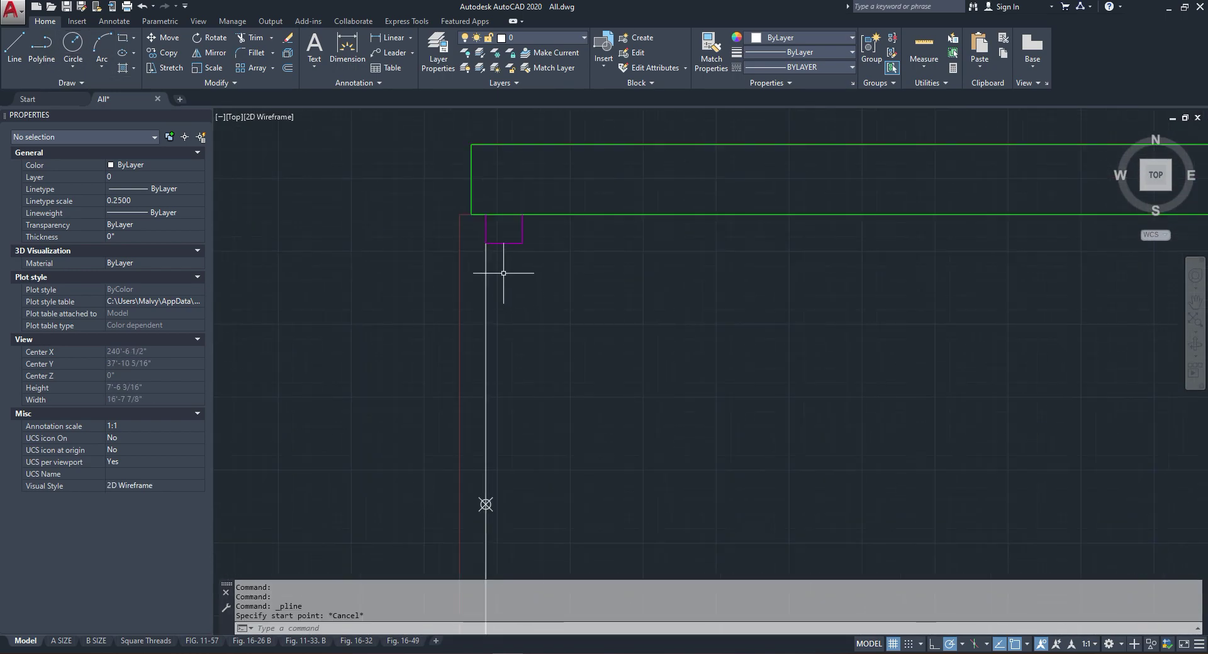
# Step: Copy the upper corner post's bottom line from its left end to the upper division point
pyautogui.click(503, 239)
pyautogui.rightClick(499, 237)
pyautogui.click(541, 350)
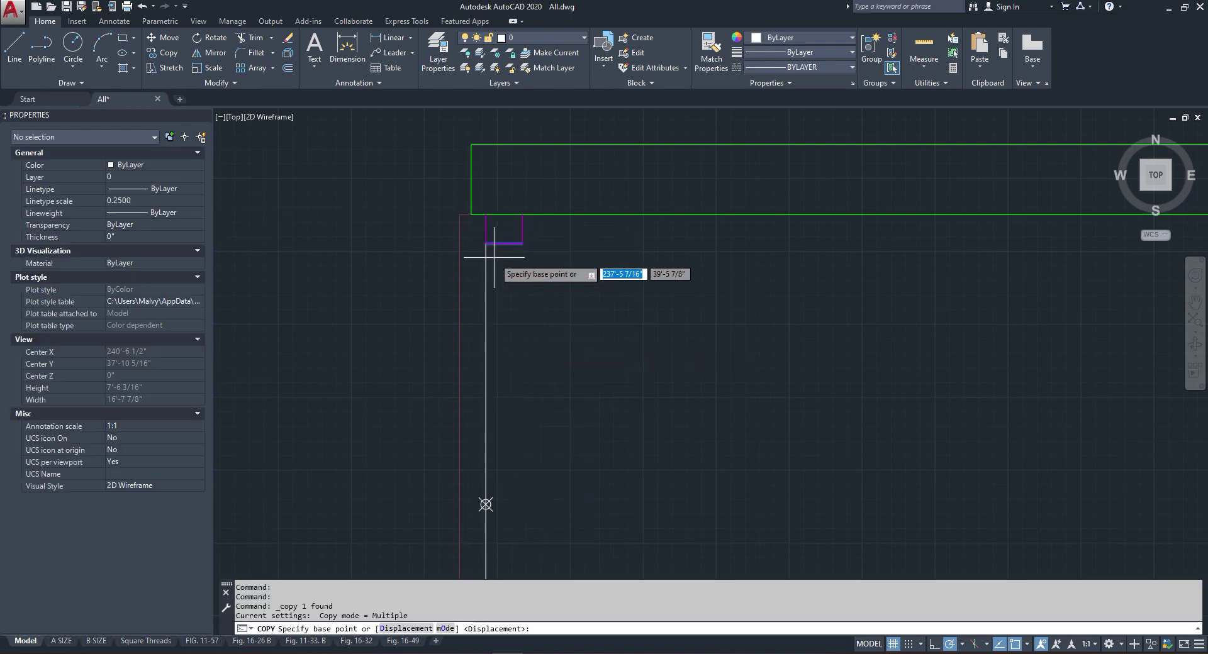
pyautogui.click(486, 243)
pyautogui.scroll(-2, 493, 337)
pyautogui.scroll(4, 486, 447)
pyautogui.click(484, 468)
pyautogui.scroll(-2, 493, 339)
pyautogui.press('Escape')
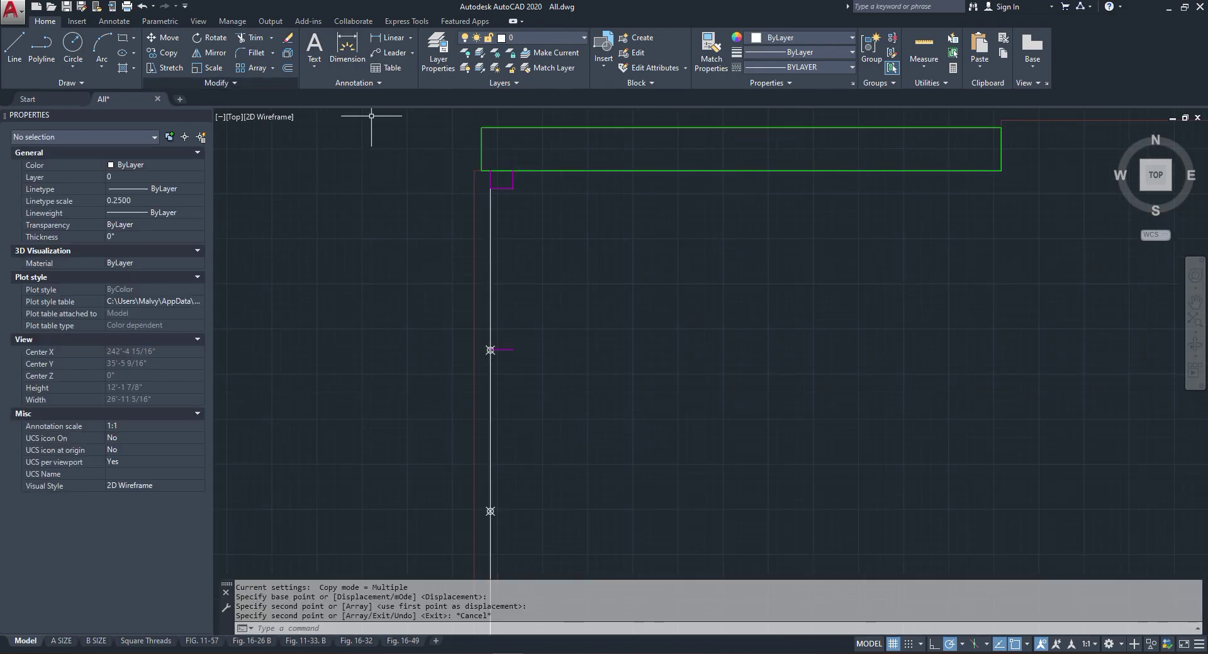
# Step: Offset the copied line at the upper division point 1 inch above and below itself
pyautogui.click(287, 68)
pyautogui.scroll(4, 478, 324)
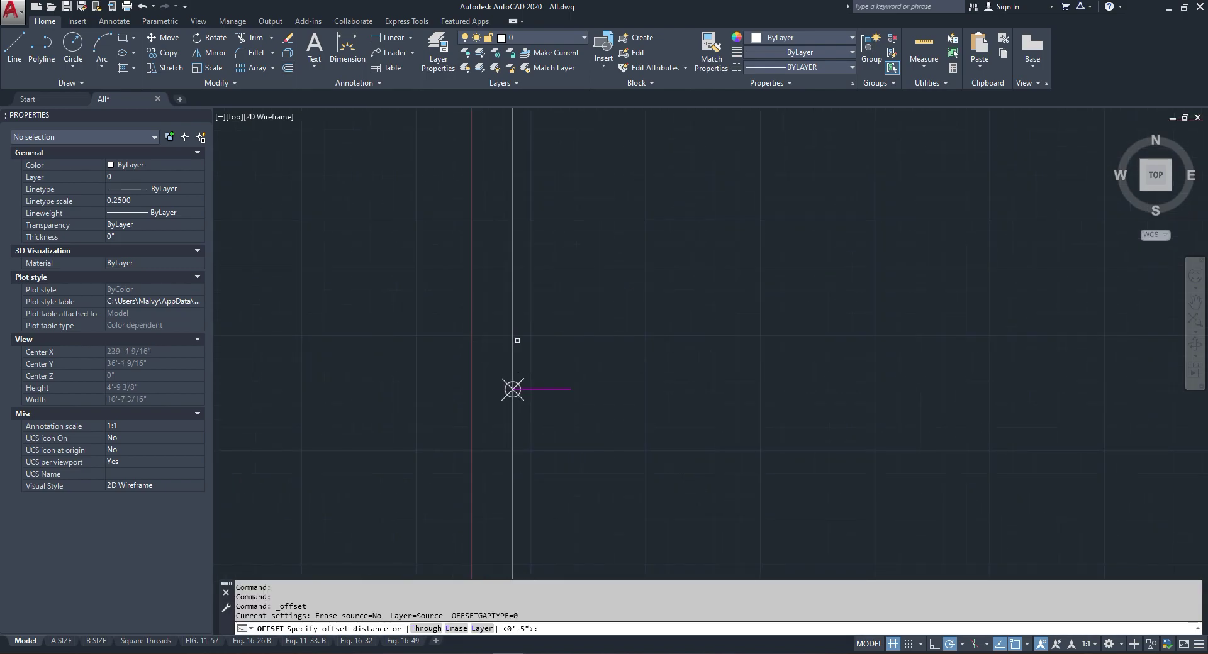
pyautogui.click(534, 388)
pyautogui.click(534, 381)
pyautogui.scroll(4, 533, 383)
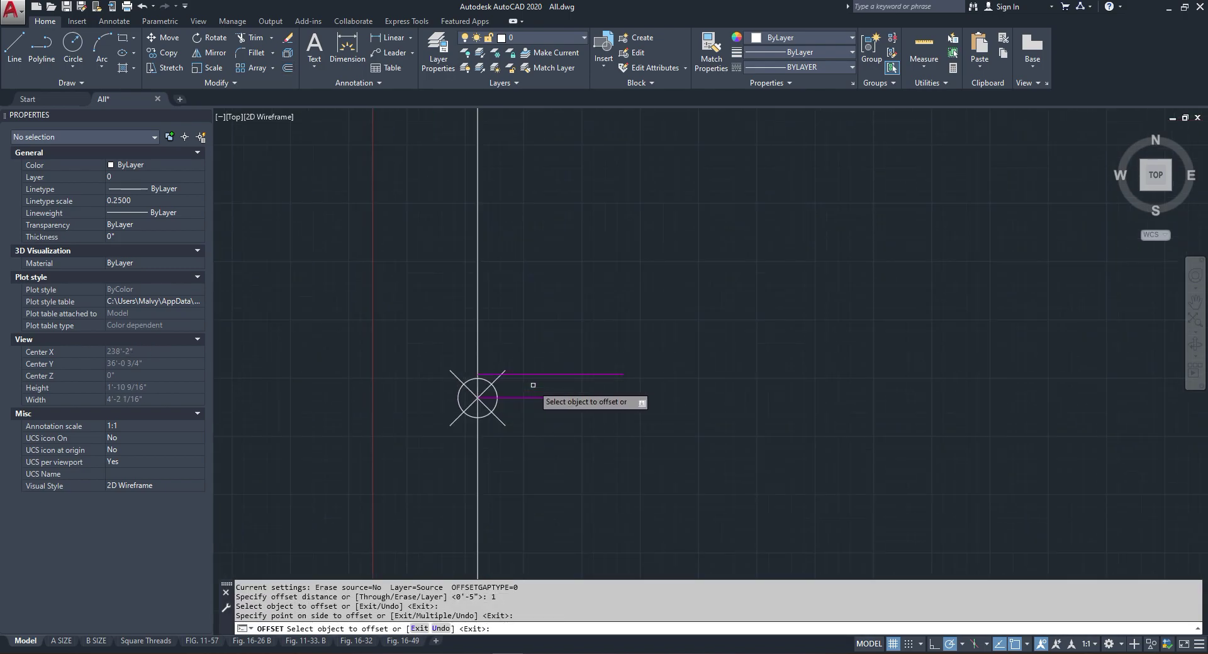
pyautogui.press('Escape')
pyautogui.click(535, 393)
pyautogui.click(532, 410)
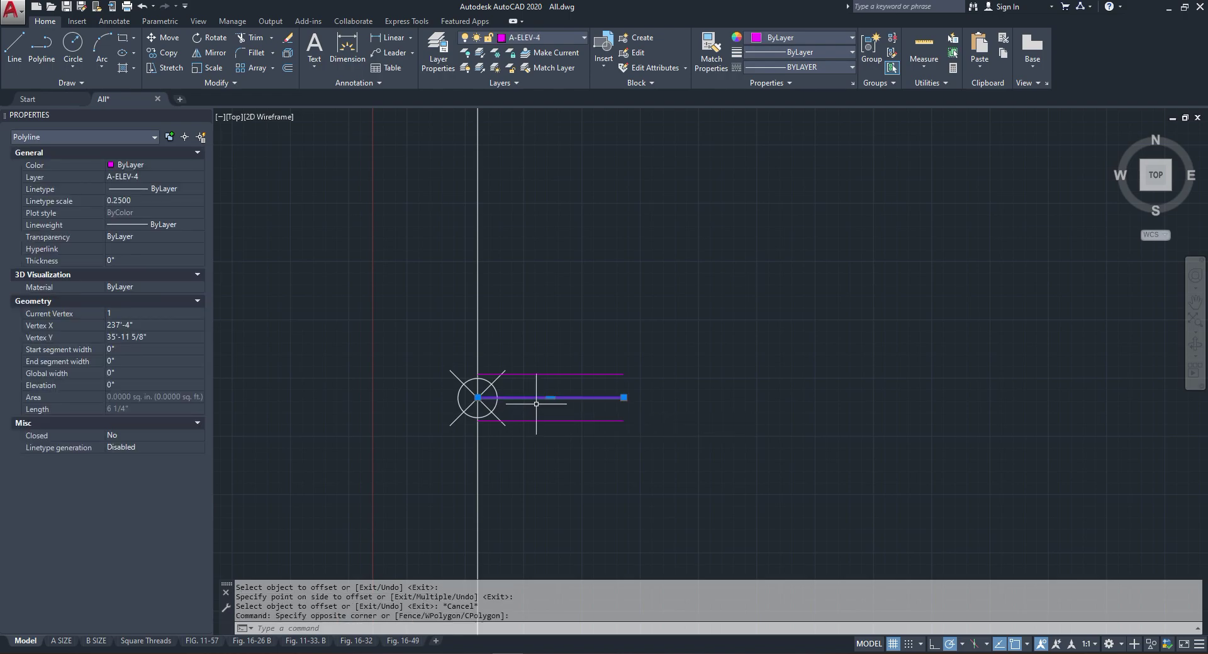
# Step: Erase the middle line at the upper division point and draw vertical polylines closing both ends of the offset pair
pyautogui.press('Delete')
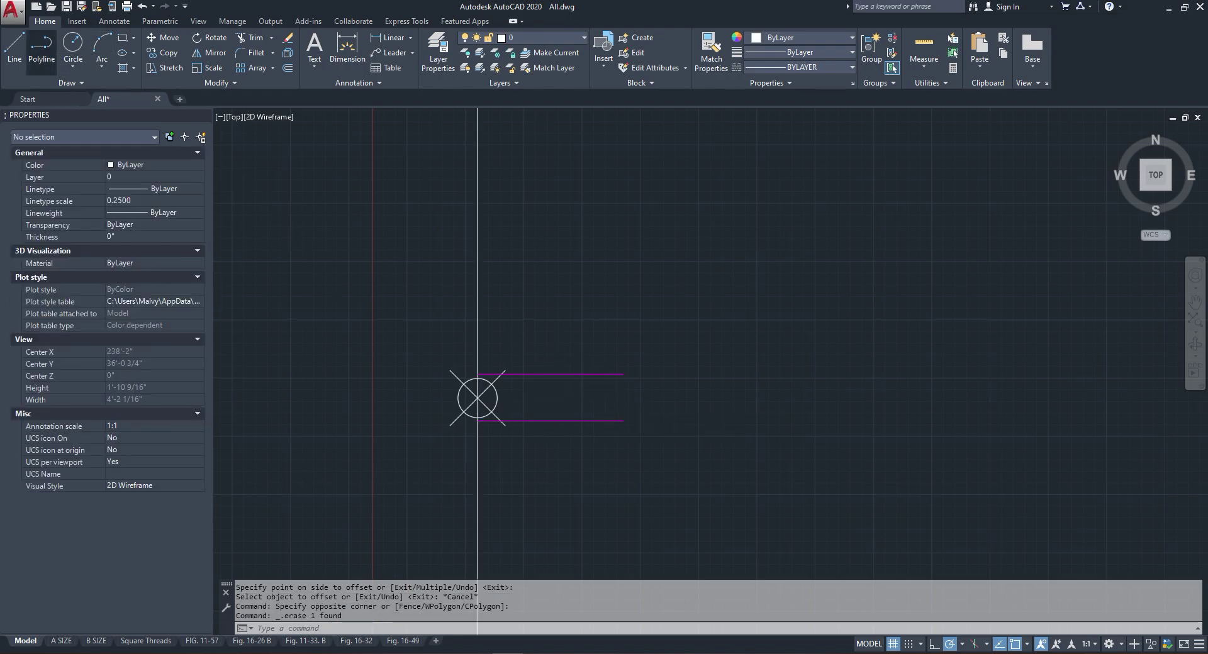
pyautogui.click(42, 47)
pyautogui.click(624, 375)
pyautogui.click(623, 433)
pyautogui.press('Escape')
pyautogui.rightClick(521, 360)
pyautogui.click(542, 369)
pyautogui.click(478, 398)
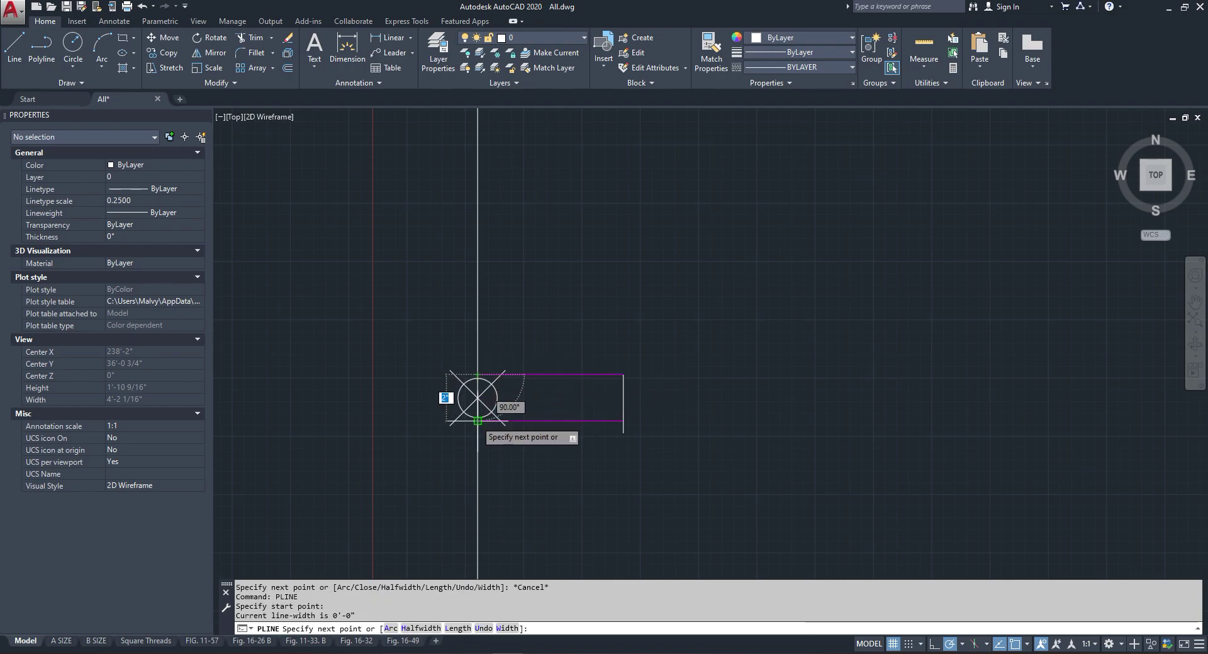
pyautogui.click(478, 420)
pyautogui.press('Escape')
# Step: Trim the excess of the right end line below the post's bottom line
pyautogui.click(250, 38)
pyautogui.rightClick(653, 410)
pyautogui.click(617, 429)
pyautogui.click(642, 430)
pyautogui.press('Escape')
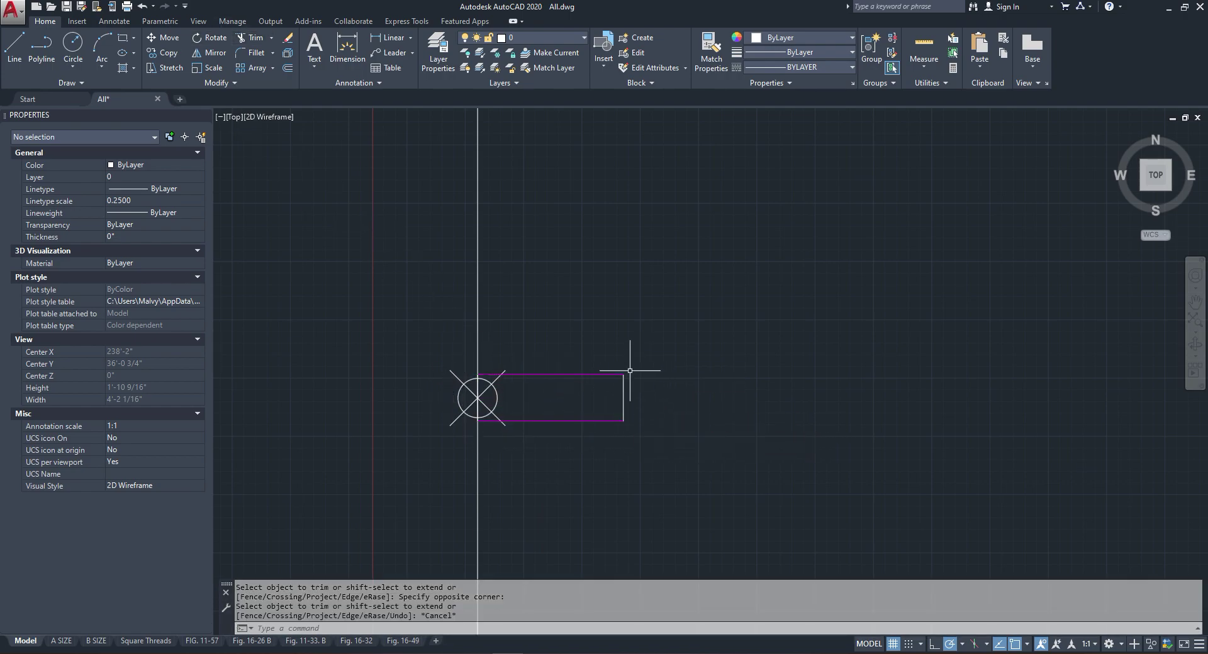
# Step: Join the four edges of the intermediate post into one closed polyline
pyautogui.click(582, 346)
pyautogui.click(545, 385)
pyautogui.rightClick(564, 337)
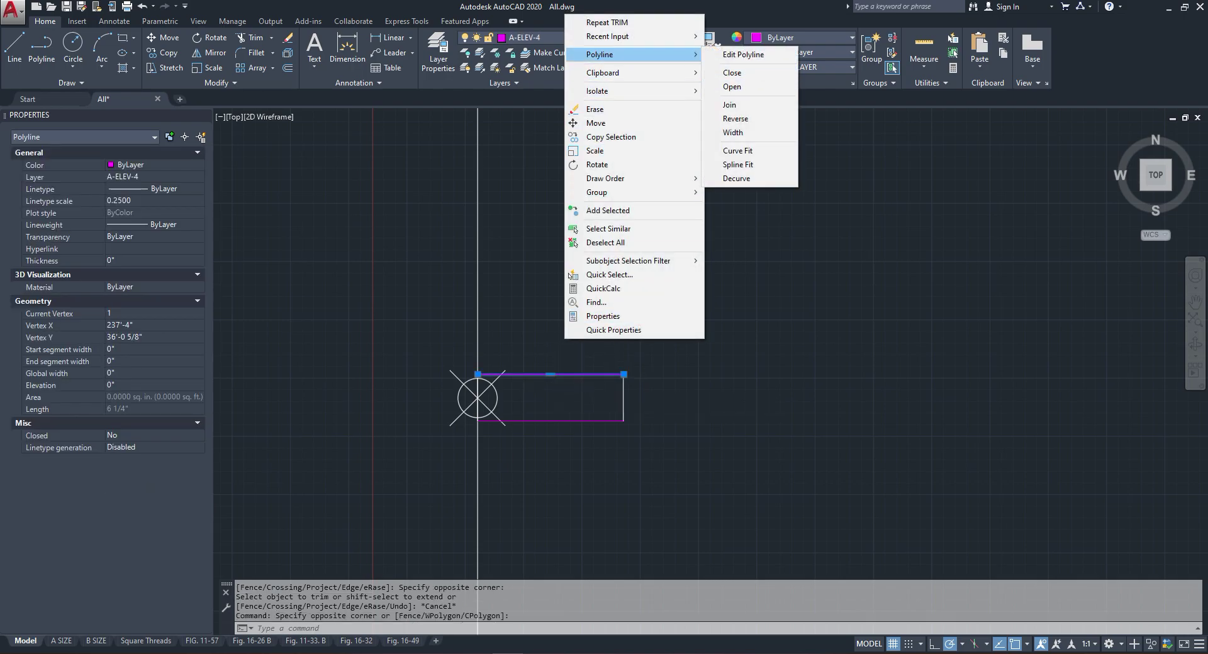
pyautogui.click(730, 87)
pyautogui.click(658, 302)
pyautogui.click(526, 429)
pyautogui.click(472, 353)
pyautogui.click(507, 453)
pyautogui.rightClick(521, 400)
pyautogui.press('Escape')
# Step: Copy the intermediate post from the upper division point to the lower division point
pyautogui.click(566, 385)
pyautogui.click(531, 318)
pyautogui.scroll(-3, 530, 315)
pyautogui.rightClick(529, 315)
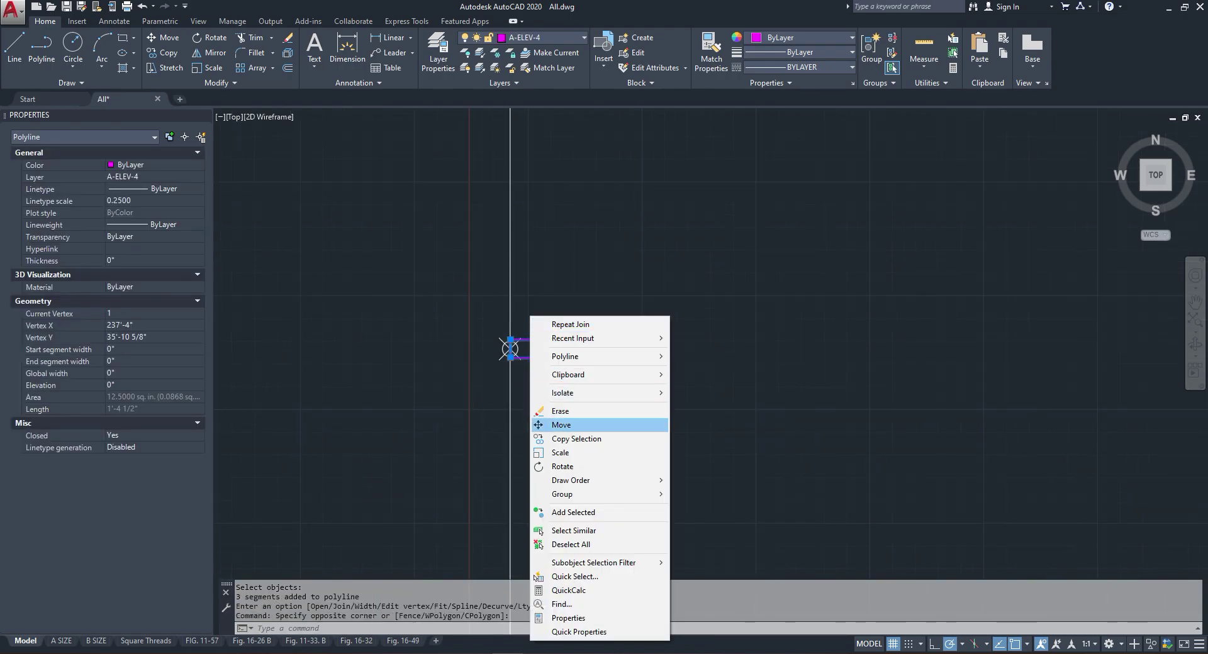
pyautogui.click(566, 440)
pyautogui.scroll(1, 501, 337)
pyautogui.click(502, 336)
pyautogui.scroll(-7, 533, 274)
pyautogui.scroll(5, 533, 396)
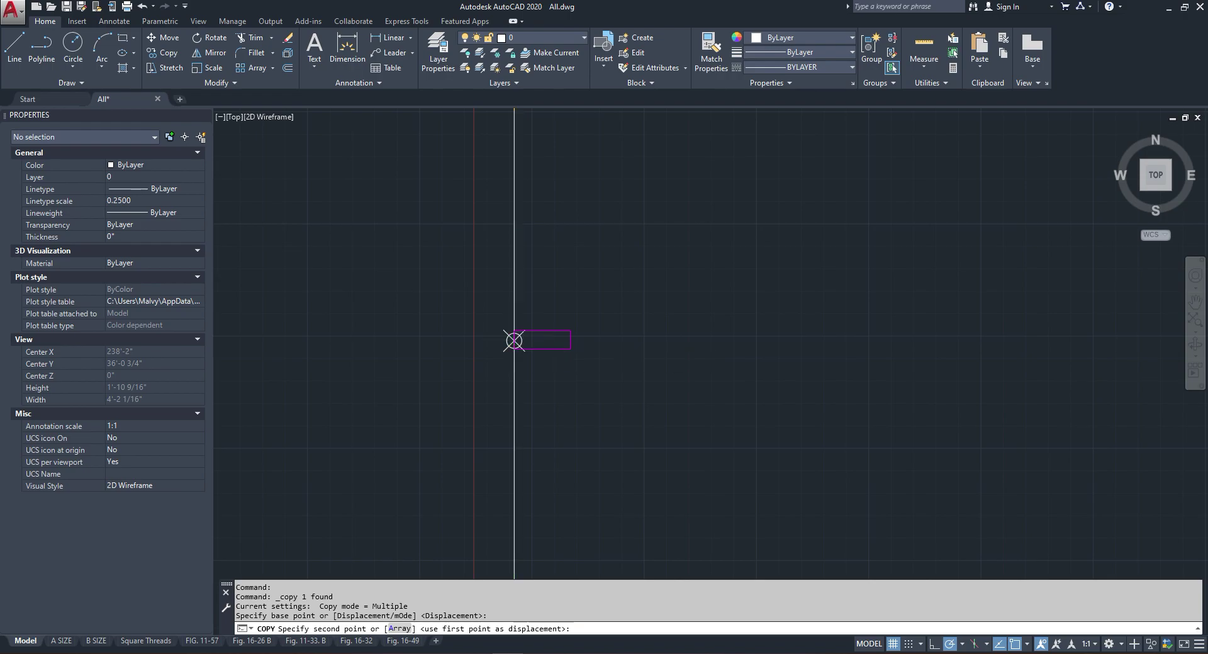
pyautogui.click(514, 341)
pyautogui.press('Escape')
# Step: Erase the two division points and the vertical construction line along the left wall
pyautogui.click(563, 382)
pyautogui.click(539, 316)
pyautogui.scroll(-8, 563, 403)
pyautogui.scroll(4, 567, 341)
pyautogui.press('Escape')
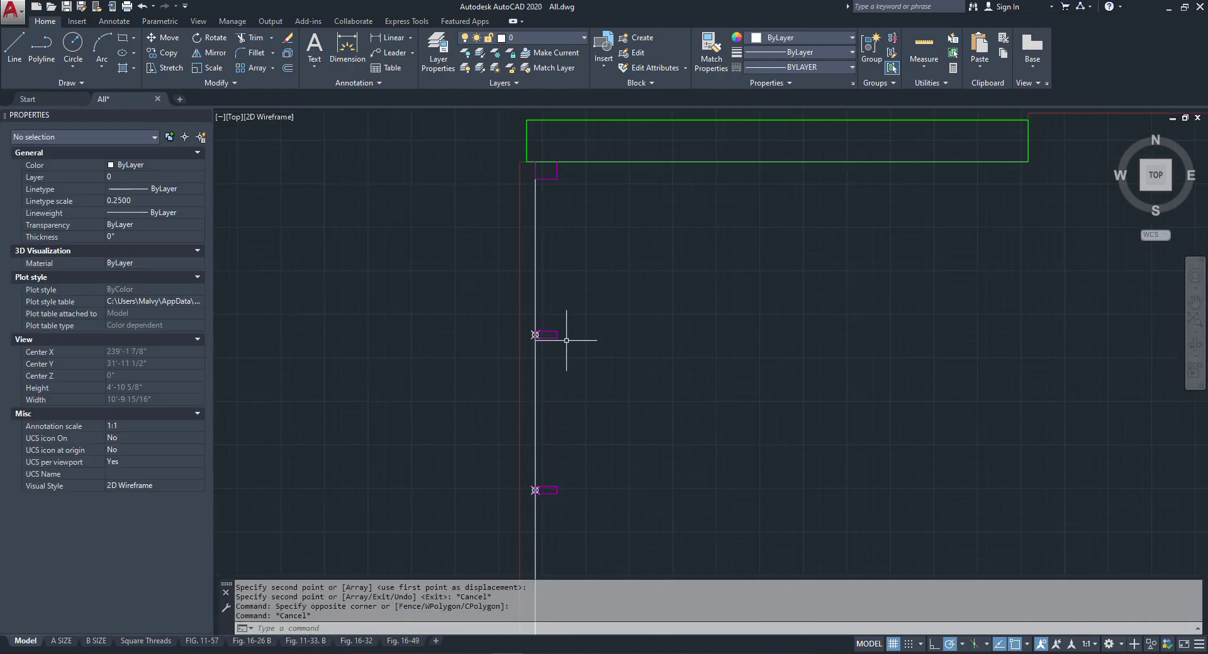
pyautogui.click(555, 309)
pyautogui.click(541, 316)
pyautogui.click(541, 315)
pyautogui.click(537, 308)
pyautogui.scroll(5, 538, 329)
pyautogui.click(553, 296)
pyautogui.click(512, 332)
pyautogui.click(515, 325)
pyautogui.click(505, 352)
pyautogui.scroll(-7, 550, 277)
pyautogui.scroll(9, 542, 404)
pyautogui.click(554, 252)
pyautogui.click(534, 295)
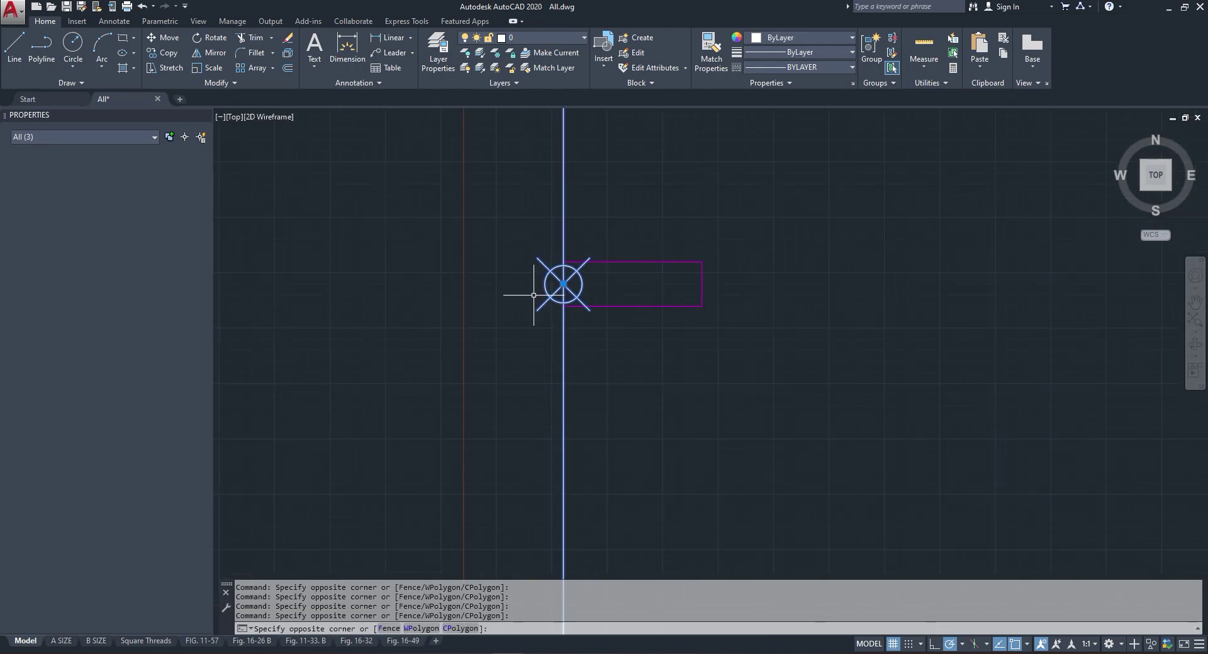
pyautogui.rightClick(550, 299)
pyautogui.click(591, 376)
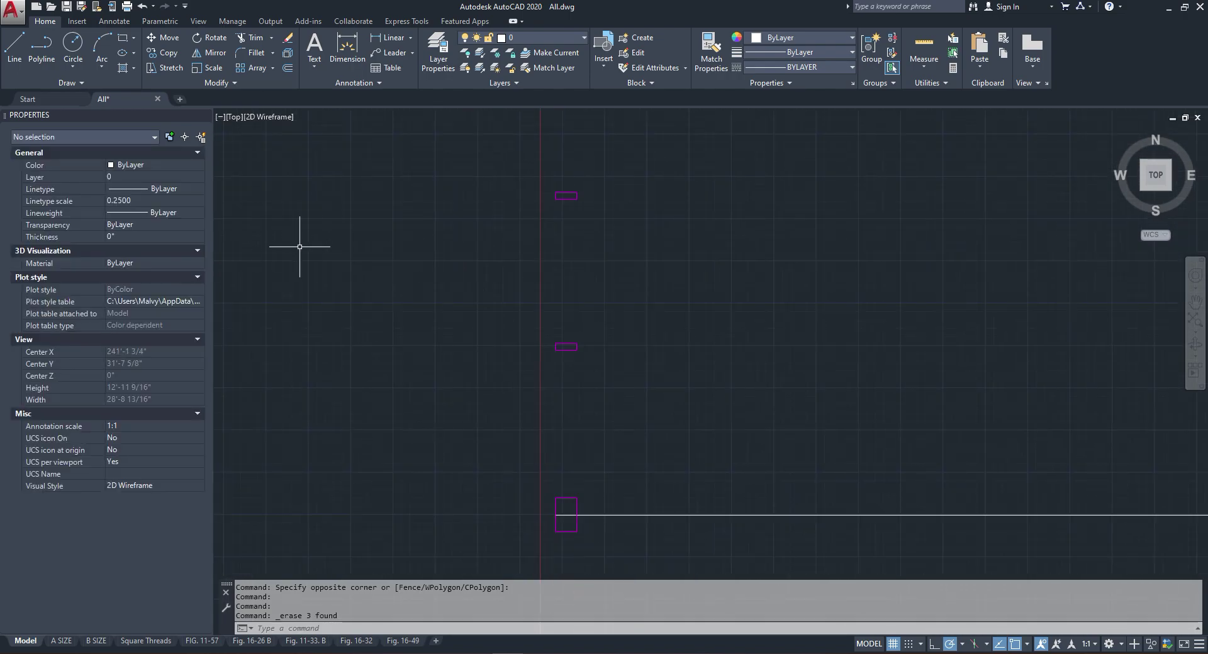
# Step: Draw a vertical polyline from the upper corner post's lower left corner to the top of the first intermediate post
pyautogui.click(42, 53)
pyautogui.scroll(-9, 524, 416)
pyautogui.scroll(11, 507, 233)
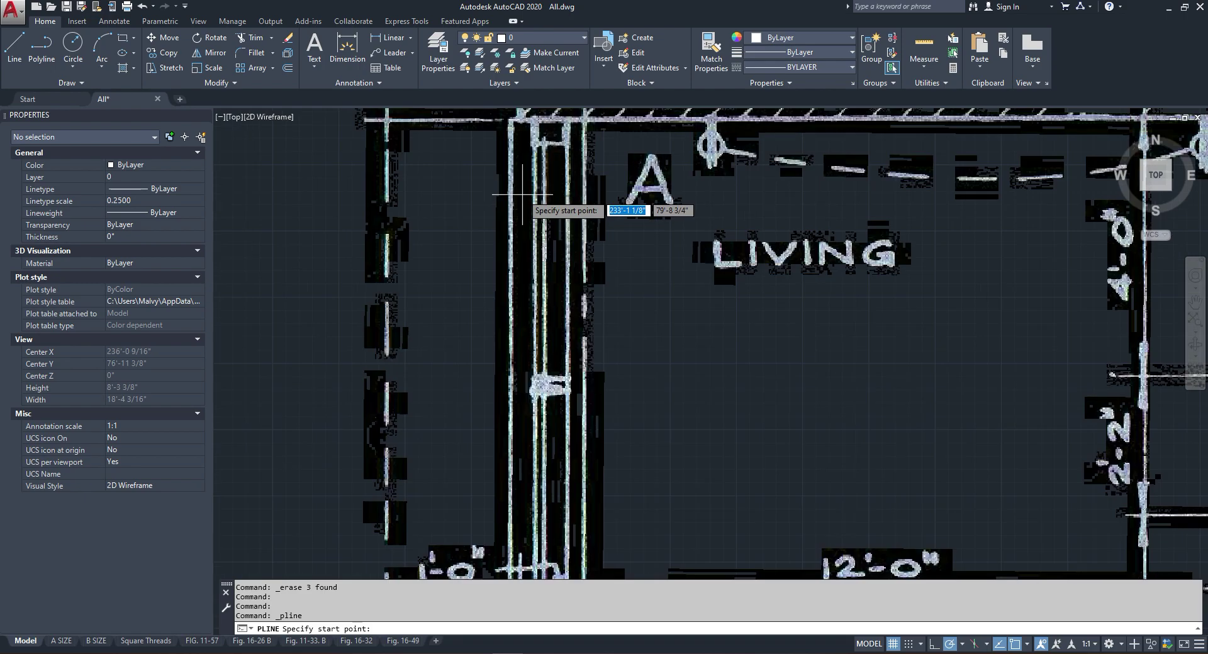
pyautogui.scroll(-12, 544, 165)
pyautogui.scroll(6, 612, 381)
pyautogui.scroll(5, 623, 359)
pyautogui.click(663, 164)
pyautogui.press('Escape')
pyautogui.rightClick(652, 181)
pyautogui.click(669, 187)
pyautogui.click(665, 164)
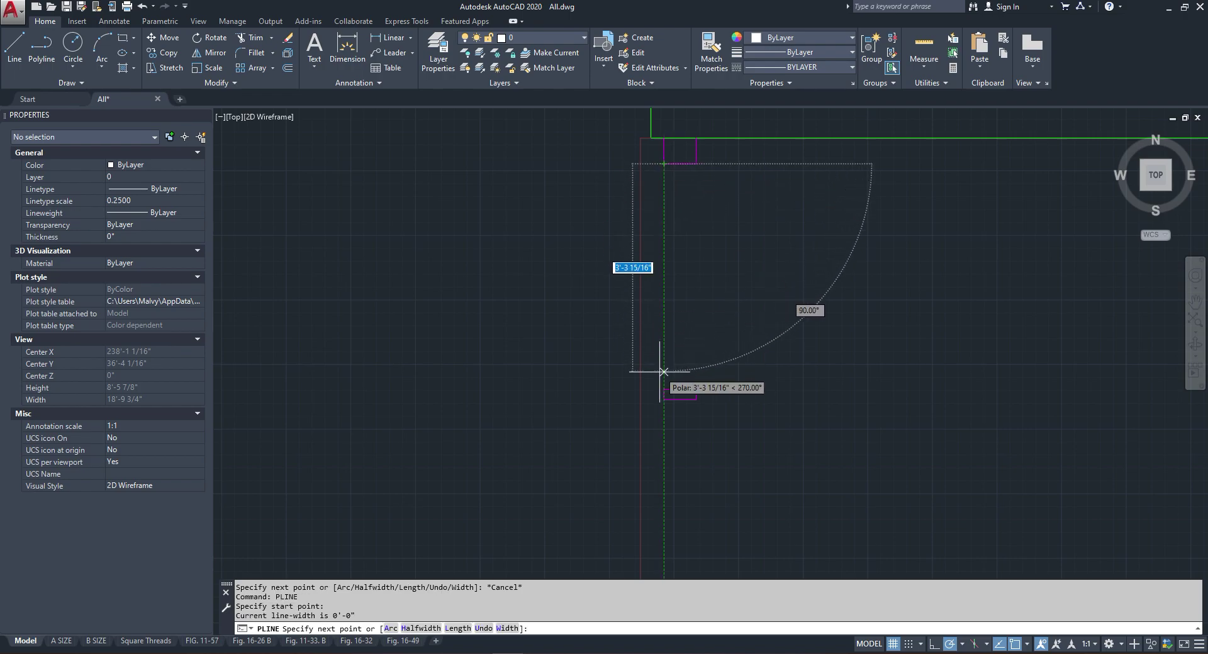
pyautogui.click(663, 390)
pyautogui.press('Escape')
pyautogui.scroll(-2, 651, 253)
# Step: Draw a vertical polyline joining the left corners of the two intermediate posts
pyautogui.rightClick(651, 272)
pyautogui.click(659, 282)
pyautogui.scroll(4, 656, 311)
pyautogui.click(652, 305)
pyautogui.click(652, 526)
pyautogui.press('Escape')
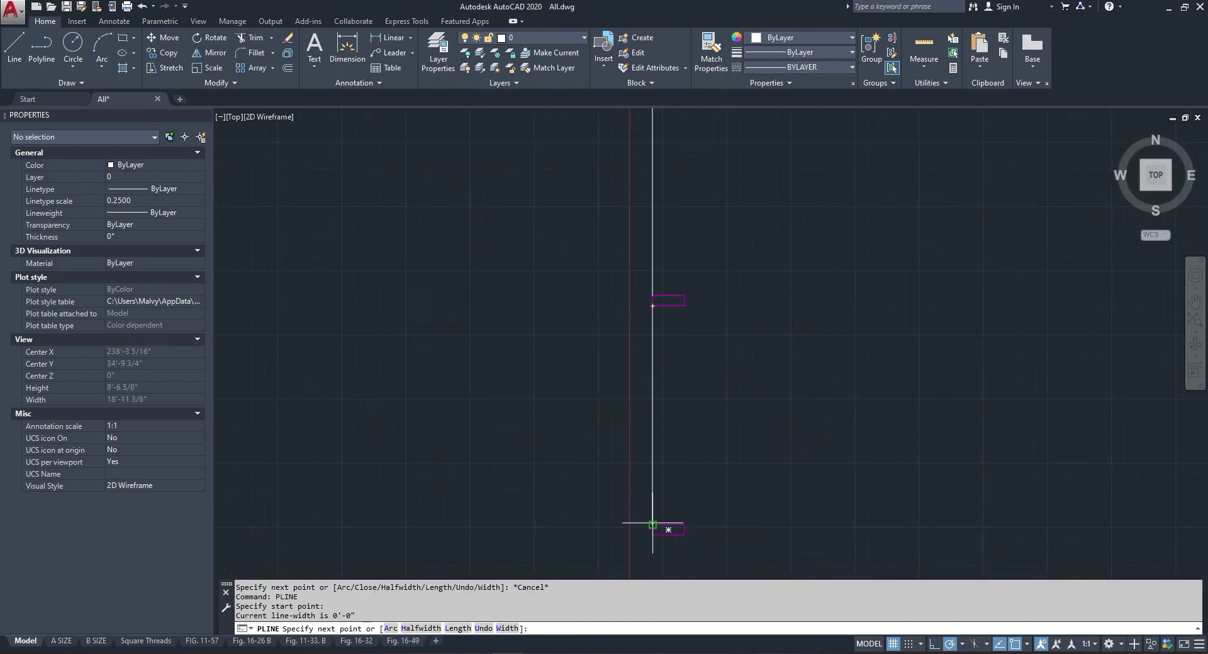
# Step: Draw a vertical polyline from the lower intermediate post's lower left corner to the centre post
pyautogui.scroll(-3, 652, 324)
pyautogui.rightClick(642, 322)
pyautogui.click(673, 330)
pyautogui.scroll(2, 654, 384)
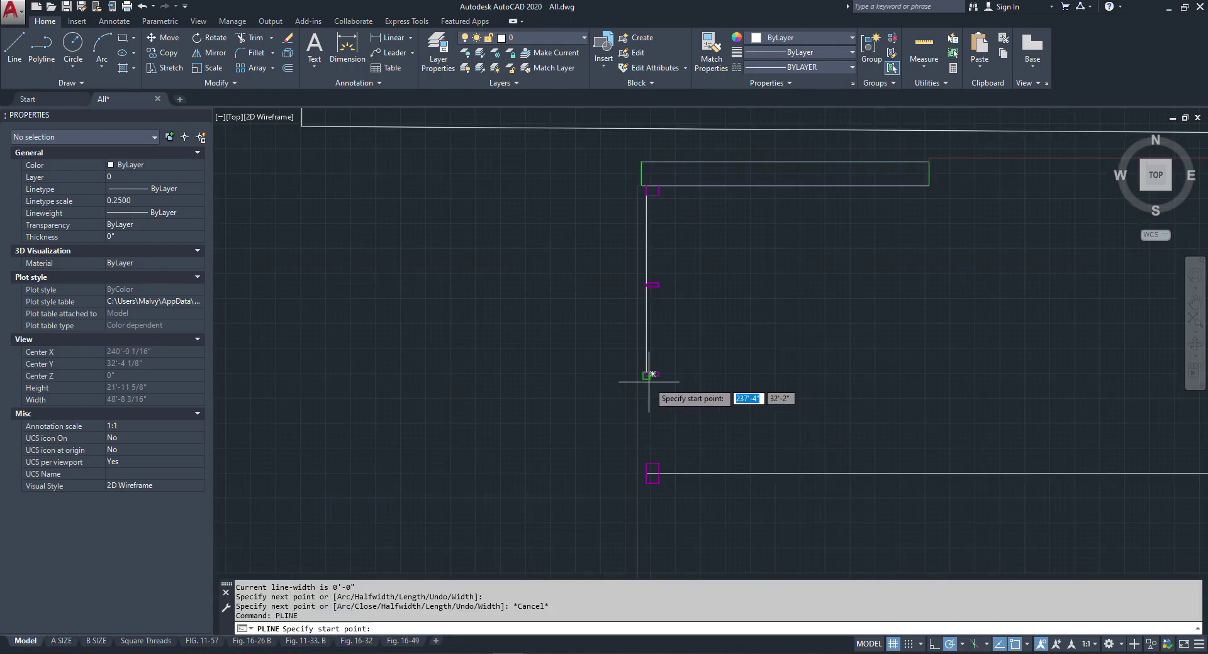
pyautogui.click(648, 381)
pyautogui.click(646, 471)
pyautogui.press('Escape')
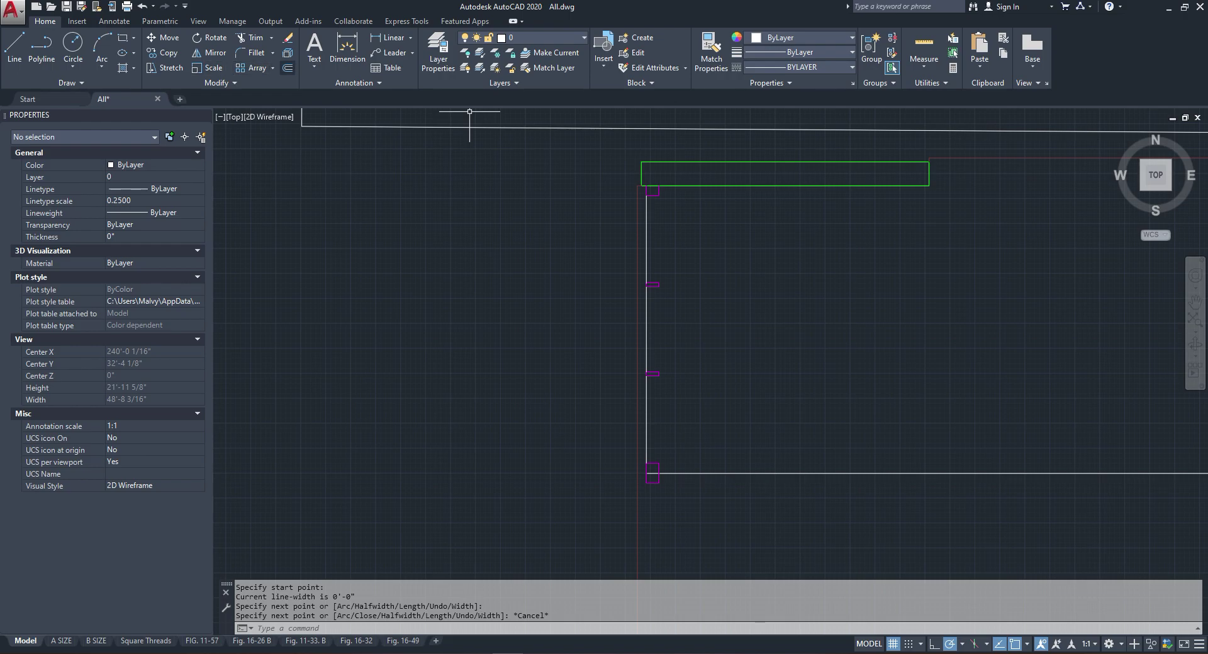
# Step: Offset the three vertical window lines 2 inches to the right
pyautogui.click(287, 68)
pyautogui.write('2')
pyautogui.press('Return')
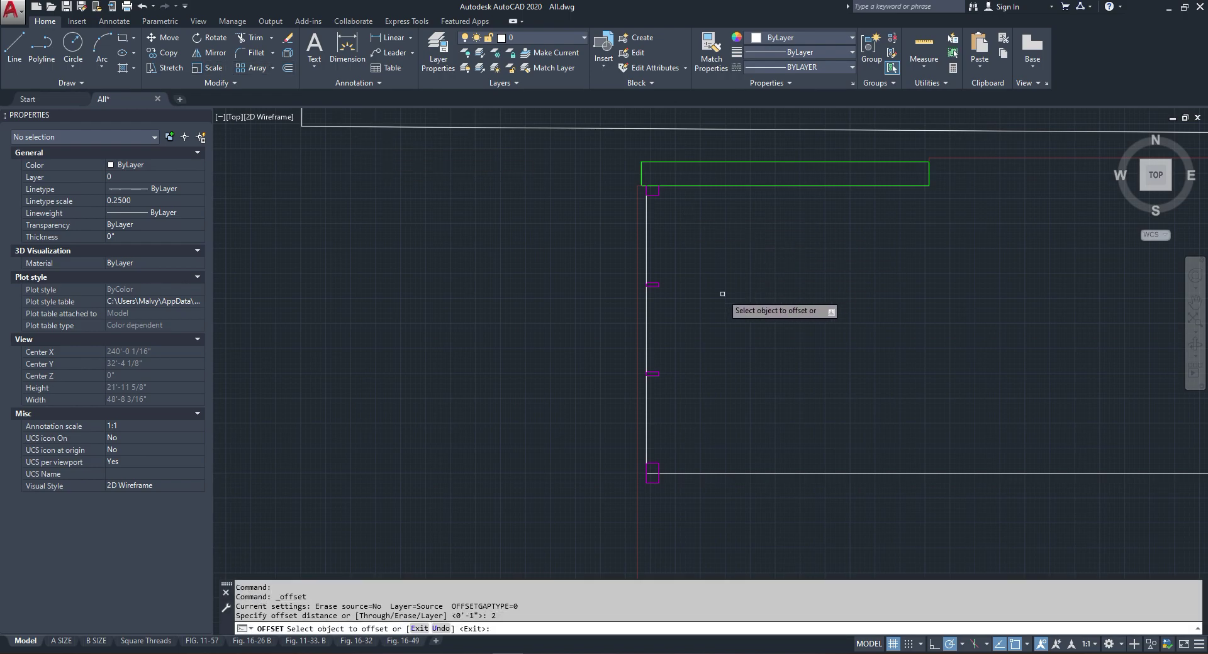
pyautogui.click(648, 264)
pyautogui.click(676, 267)
pyautogui.scroll(2, 648, 302)
pyautogui.click(643, 306)
pyautogui.click(671, 307)
pyautogui.scroll(-1, 672, 274)
pyautogui.scroll(-1, 672, 275)
pyautogui.click(663, 388)
pyautogui.click(693, 393)
pyautogui.press('Escape')
# Step: Move the six vertical window lines between the posts to the red A-ELEV-3 layer
pyautogui.scroll(1, 670, 423)
pyautogui.click(678, 394)
pyautogui.click(653, 409)
pyautogui.click(685, 259)
pyautogui.click(653, 258)
pyautogui.scroll(-2, 671, 314)
pyautogui.scroll(2, 672, 250)
pyautogui.click(680, 209)
pyautogui.click(616, 115)
pyautogui.click(543, 38)
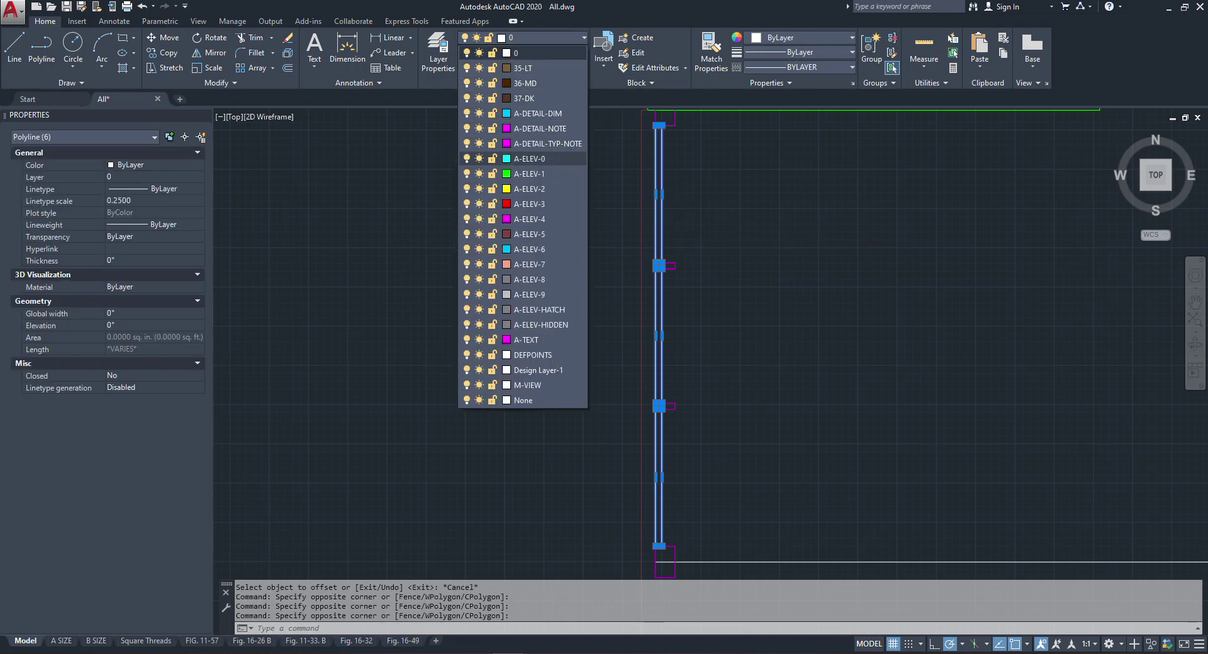
pyautogui.press('Escape')
pyautogui.press('Escape')
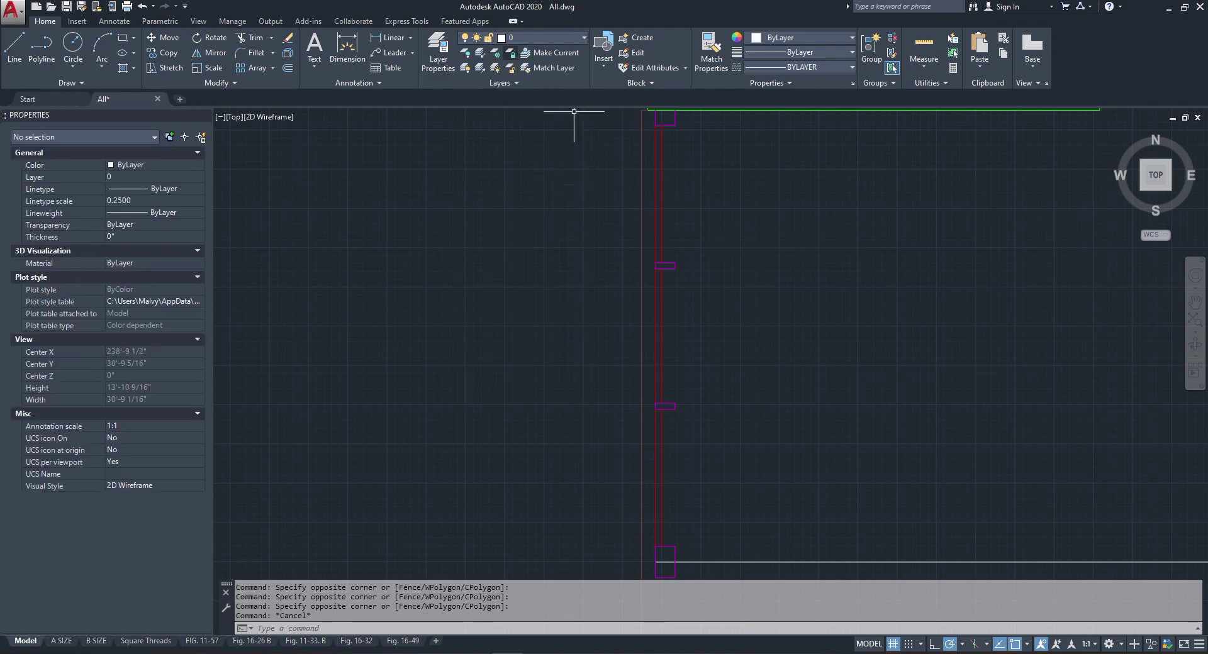
# Step: Mirror the six window lines and two intermediate posts about the horizontal centre line, keeping the originals
pyautogui.scroll(-4, 618, 173)
pyautogui.scroll(4, 633, 258)
pyautogui.click(661, 213)
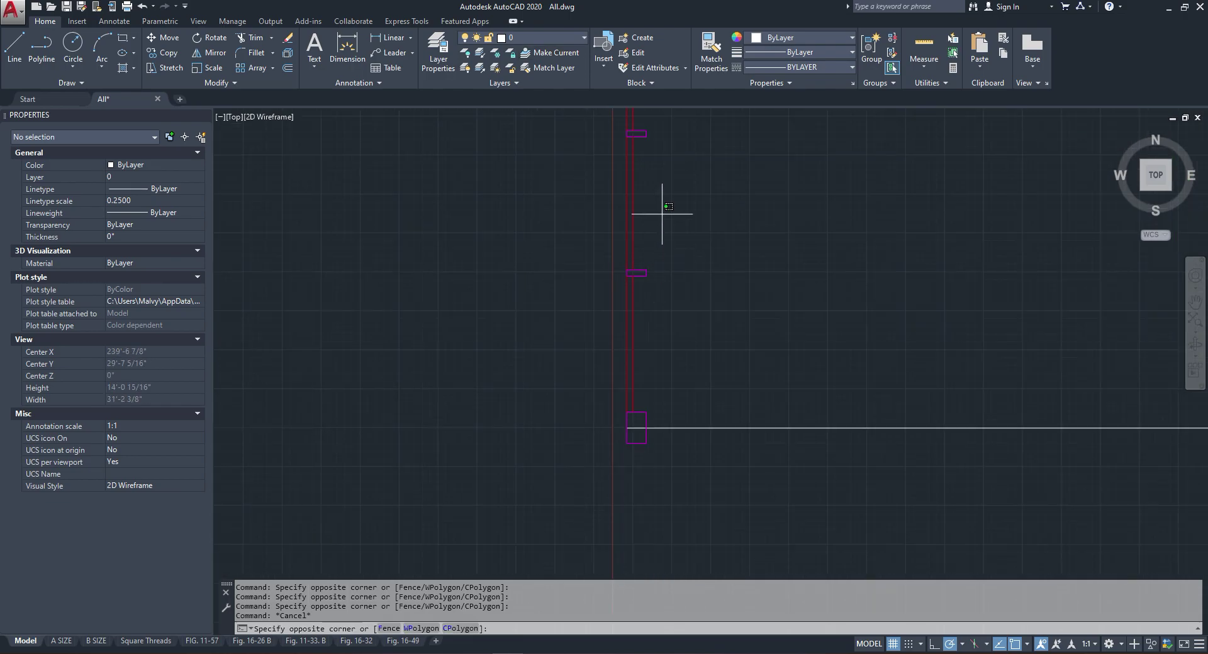
pyautogui.click(614, 297)
pyautogui.scroll(-2, 622, 306)
pyautogui.scroll(2, 633, 213)
pyautogui.click(661, 158)
pyautogui.click(617, 223)
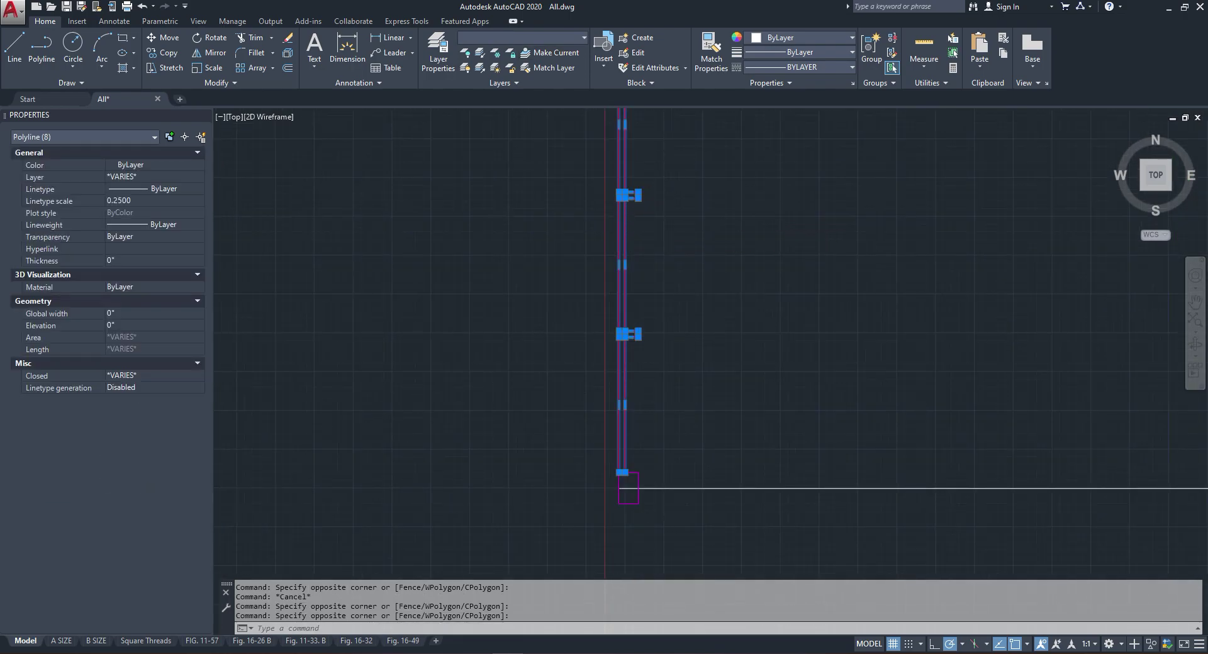
pyautogui.scroll(-4, 630, 255)
pyautogui.scroll(4, 625, 198)
pyautogui.scroll(1, 625, 198)
pyautogui.scroll(-4, 626, 207)
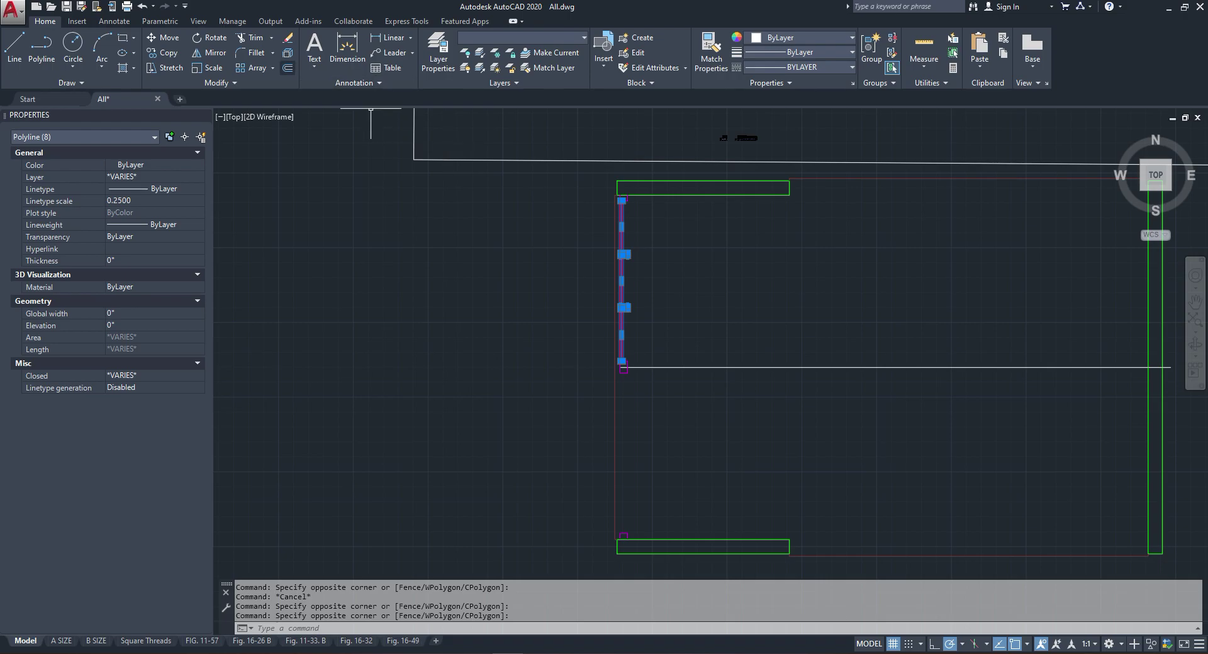
pyautogui.click(211, 52)
pyautogui.scroll(5, 617, 350)
pyautogui.click(643, 407)
pyautogui.scroll(-3, 623, 390)
pyautogui.press('Escape')
pyautogui.scroll(2, 634, 391)
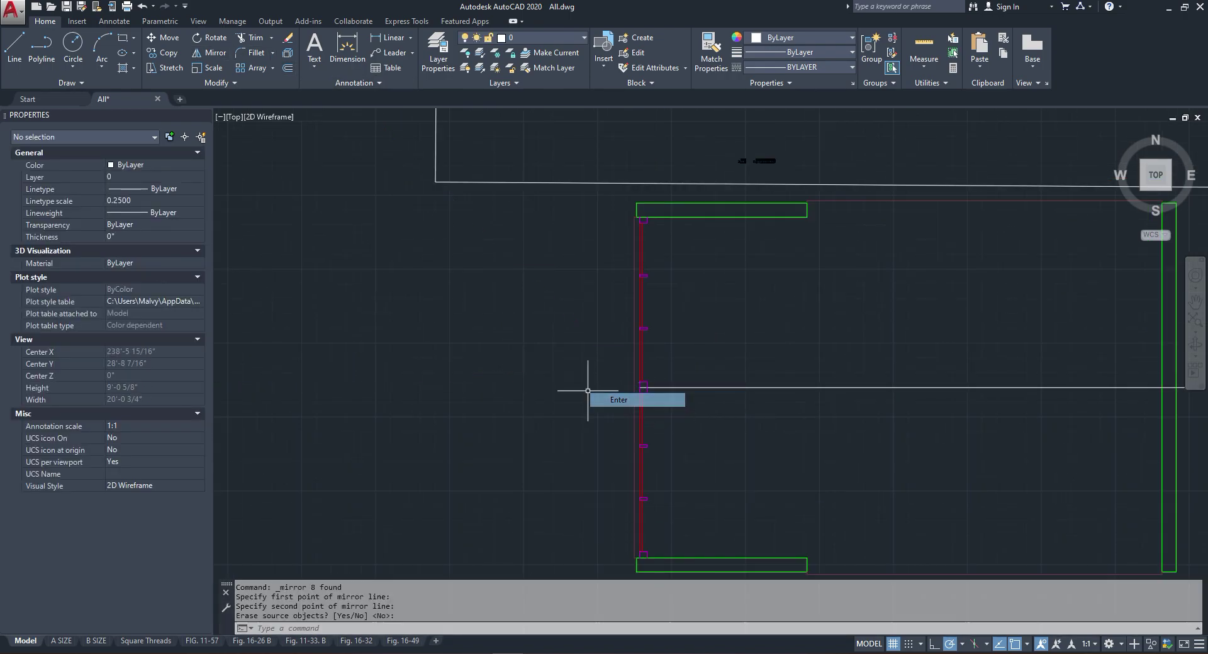
pyautogui.scroll(-2, 617, 353)
pyautogui.scroll(2, 621, 258)
# Step: Examine the windows, posts and dimensions along the kitchen, entry and bedroom walls of the scanned plan
pyautogui.scroll(-4, 591, 578)
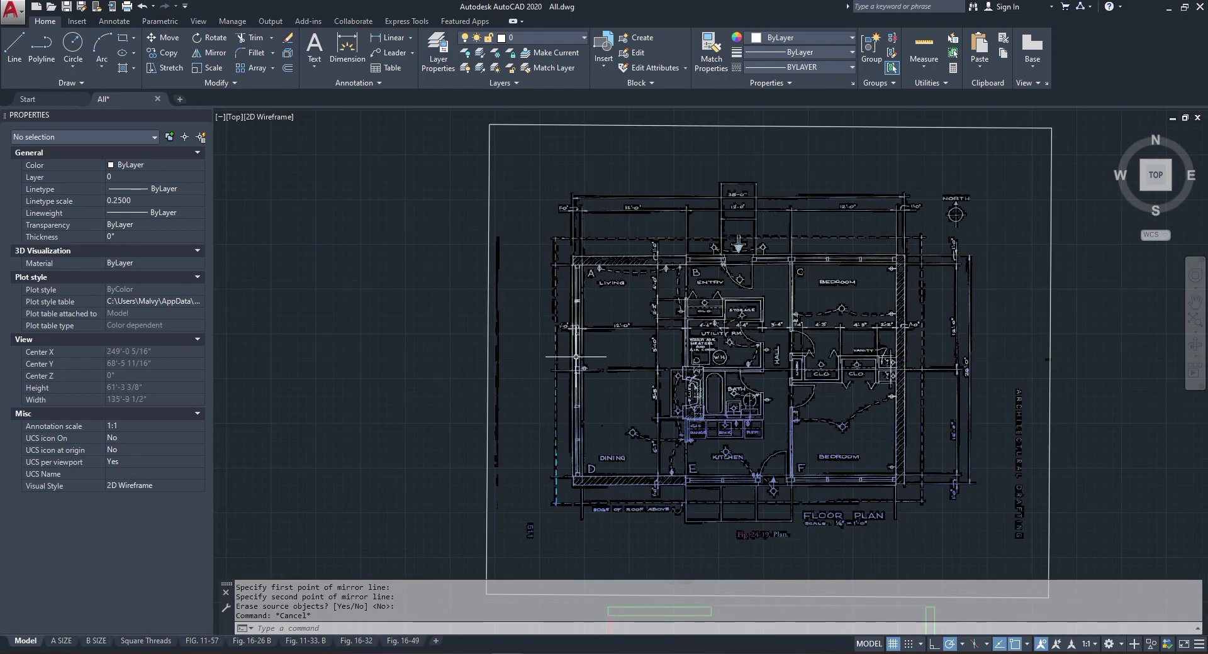
pyautogui.scroll(3, 791, 460)
pyautogui.scroll(-2, 727, 441)
pyautogui.scroll(2, 669, 451)
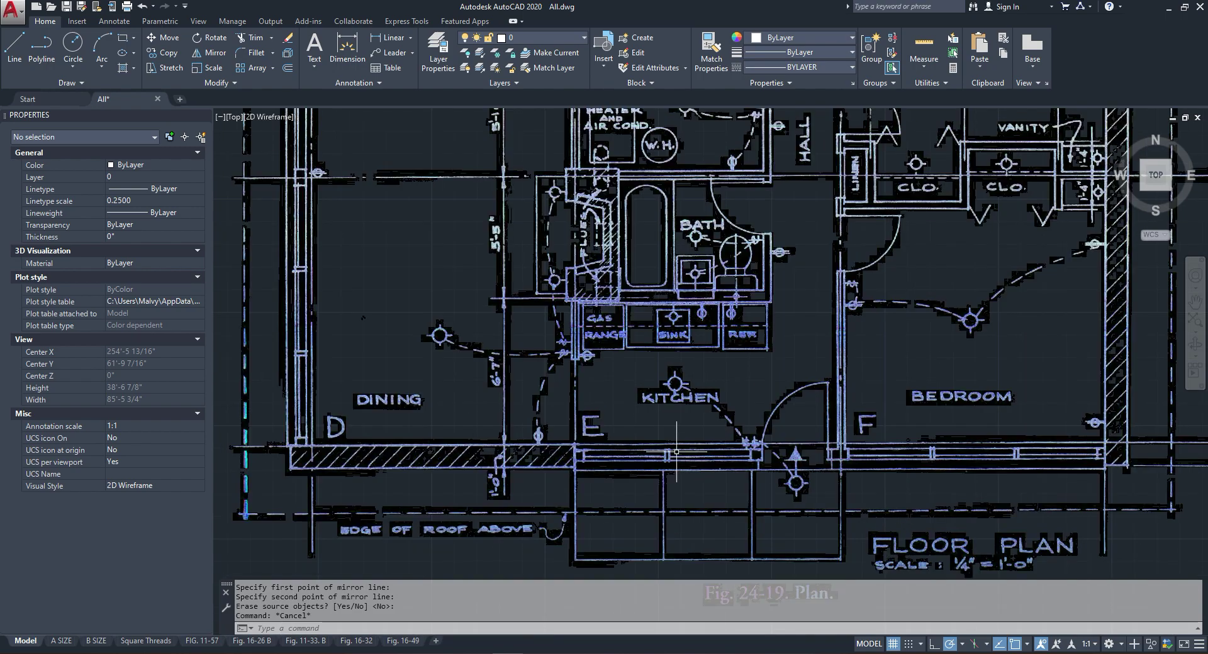
pyautogui.scroll(-3, 626, 445)
pyautogui.scroll(3, 778, 505)
pyautogui.scroll(-3, 765, 498)
pyautogui.scroll(3, 746, 457)
pyautogui.scroll(2, 703, 186)
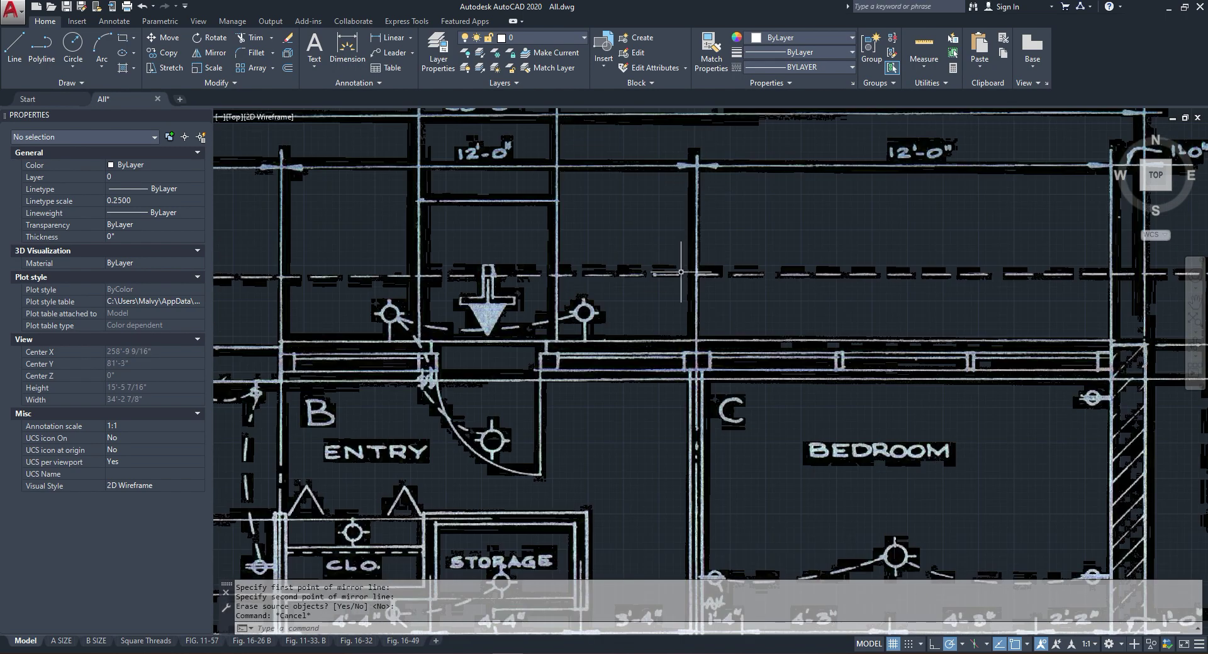
pyautogui.scroll(-3, 925, 246)
pyautogui.scroll(3, 926, 246)
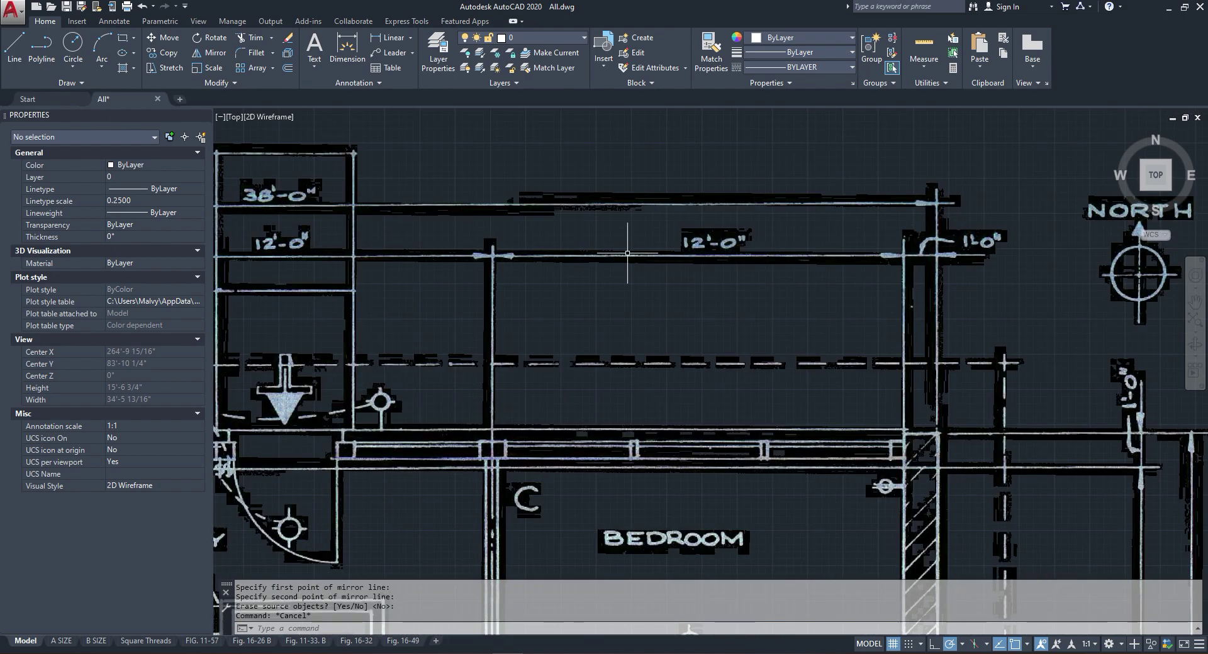
pyautogui.scroll(-5, 474, 382)
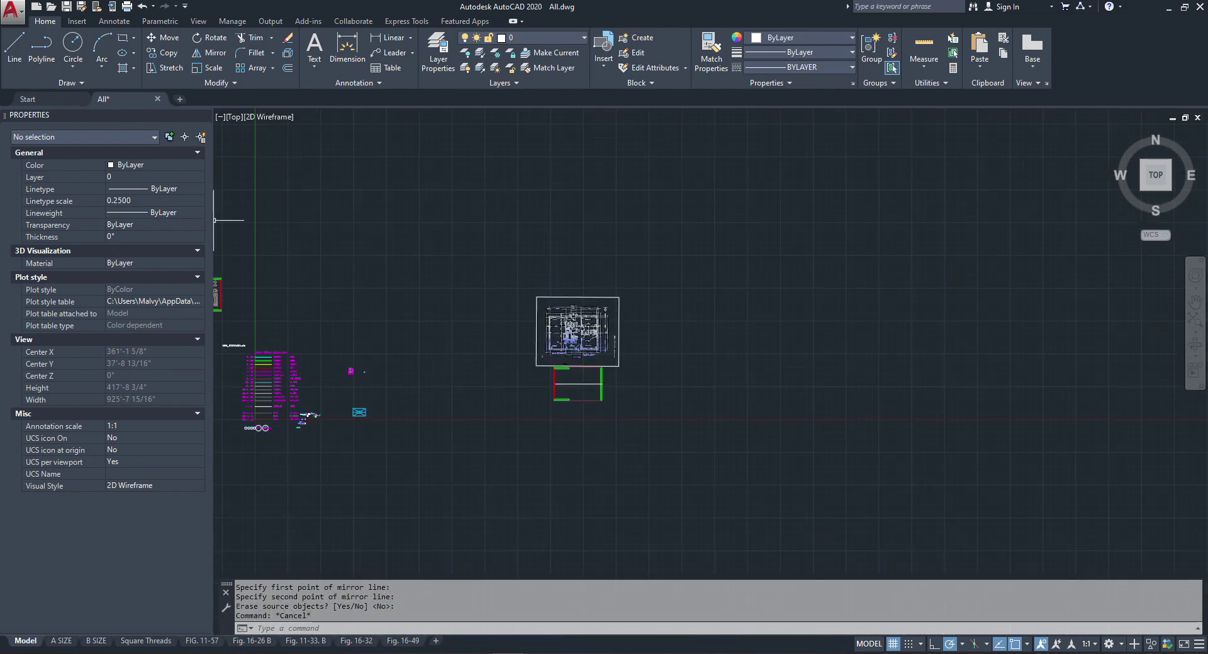
# Step: Draw a polyline from the right wall's lower inner corner downward, 12' to the left, then up across the plan
pyautogui.click(42, 53)
pyautogui.scroll(4, 554, 411)
pyautogui.scroll(6, 664, 378)
pyautogui.click(708, 413)
pyautogui.click(708, 467)
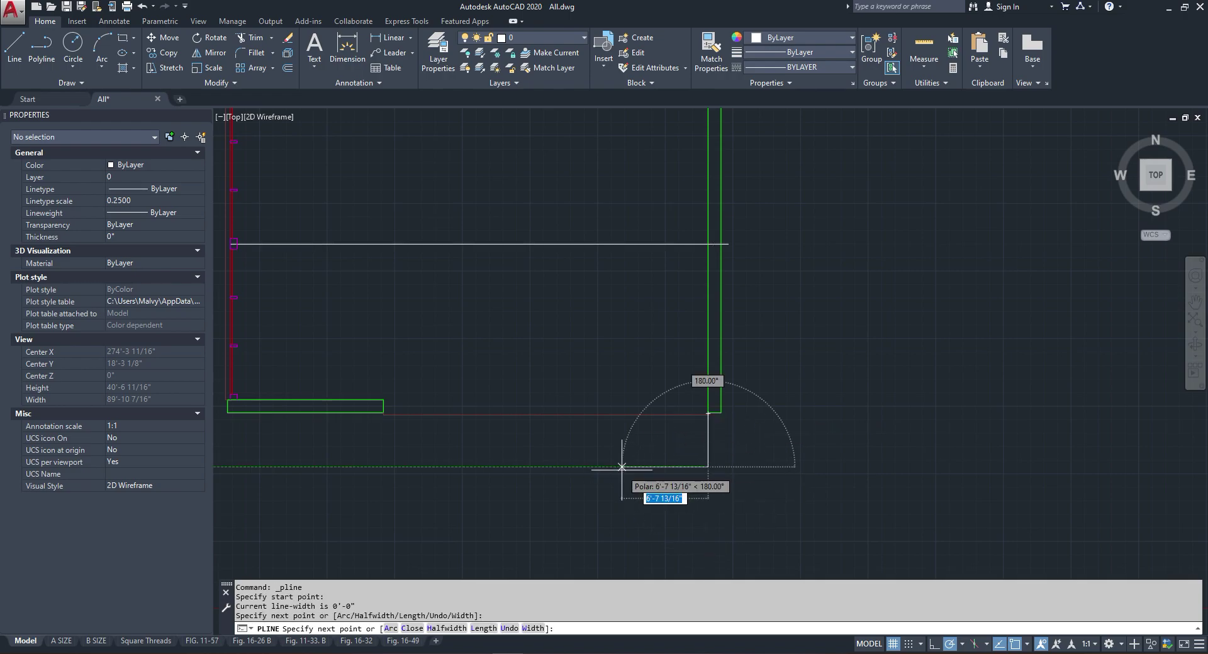
pyautogui.write("12'")
pyautogui.press('Return')
pyautogui.scroll(-3, 604, 465)
pyautogui.scroll(3, 554, 390)
pyautogui.click(551, 276)
pyautogui.rightClick(553, 278)
pyautogui.click(569, 289)
# Step: Examine the bedroom's partition and upper window wall on the scanned plan against the redrawn walls
pyautogui.scroll(-2, 569, 317)
pyautogui.scroll(-2, 569, 317)
pyautogui.scroll(8, 510, 166)
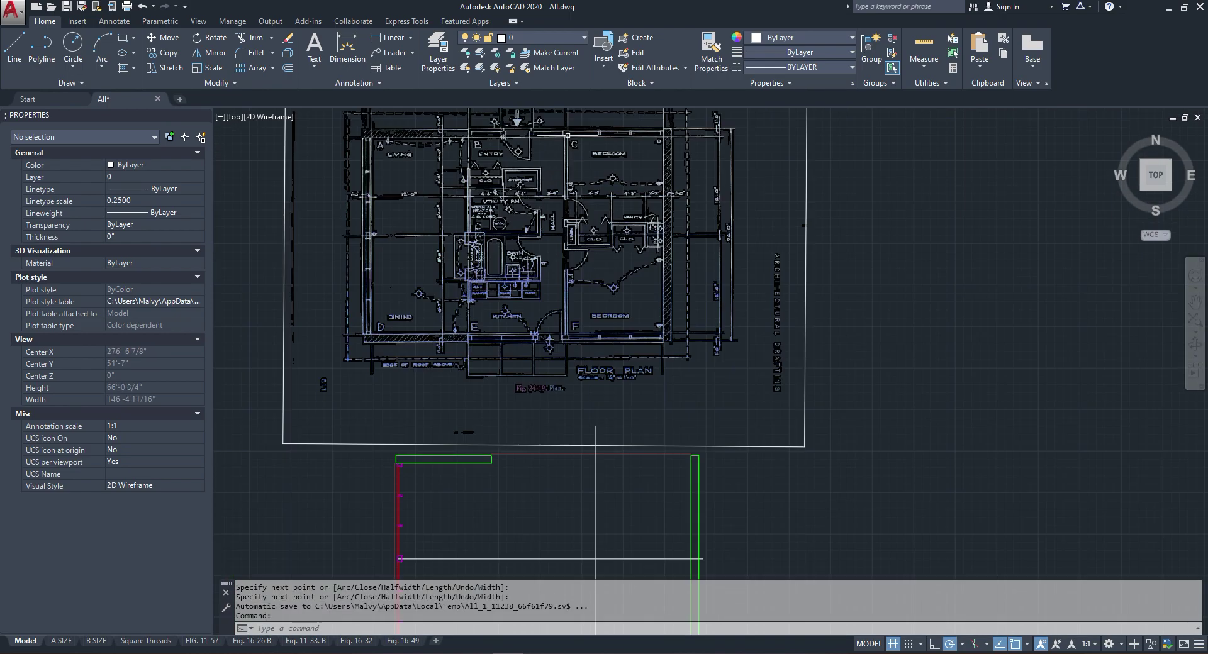
pyautogui.scroll(-5, 574, 191)
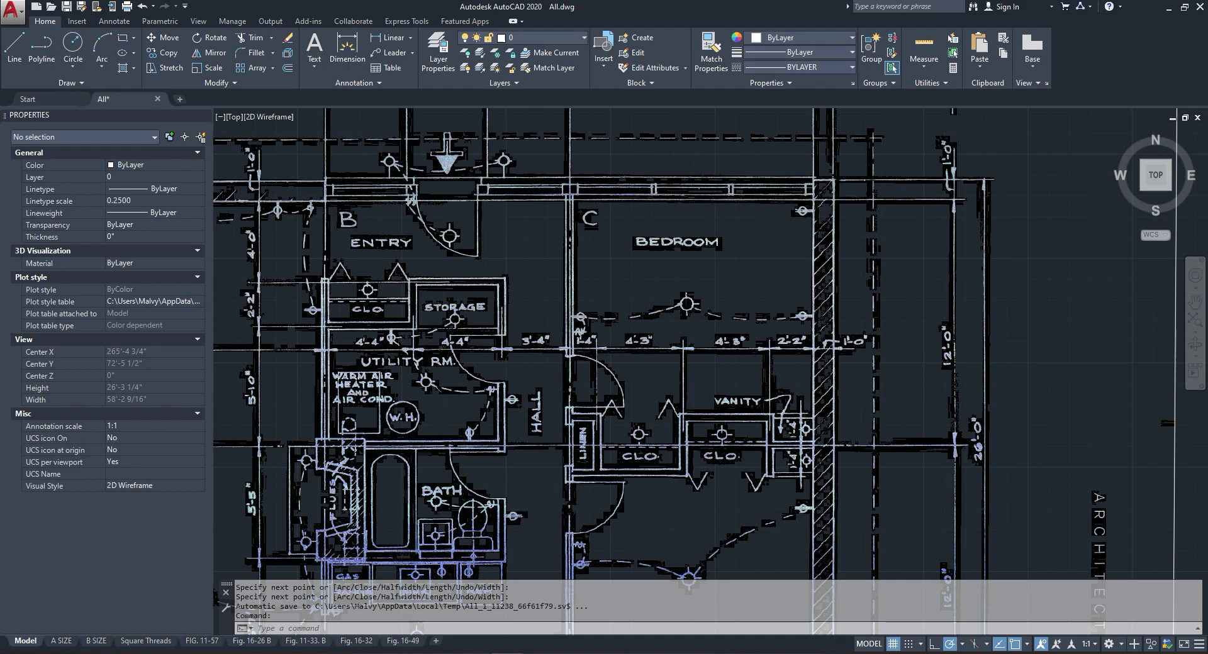
pyautogui.scroll(3, 369, 303)
pyautogui.scroll(-3, 419, 275)
pyautogui.scroll(-3, 441, 283)
pyautogui.scroll(8, 399, 410)
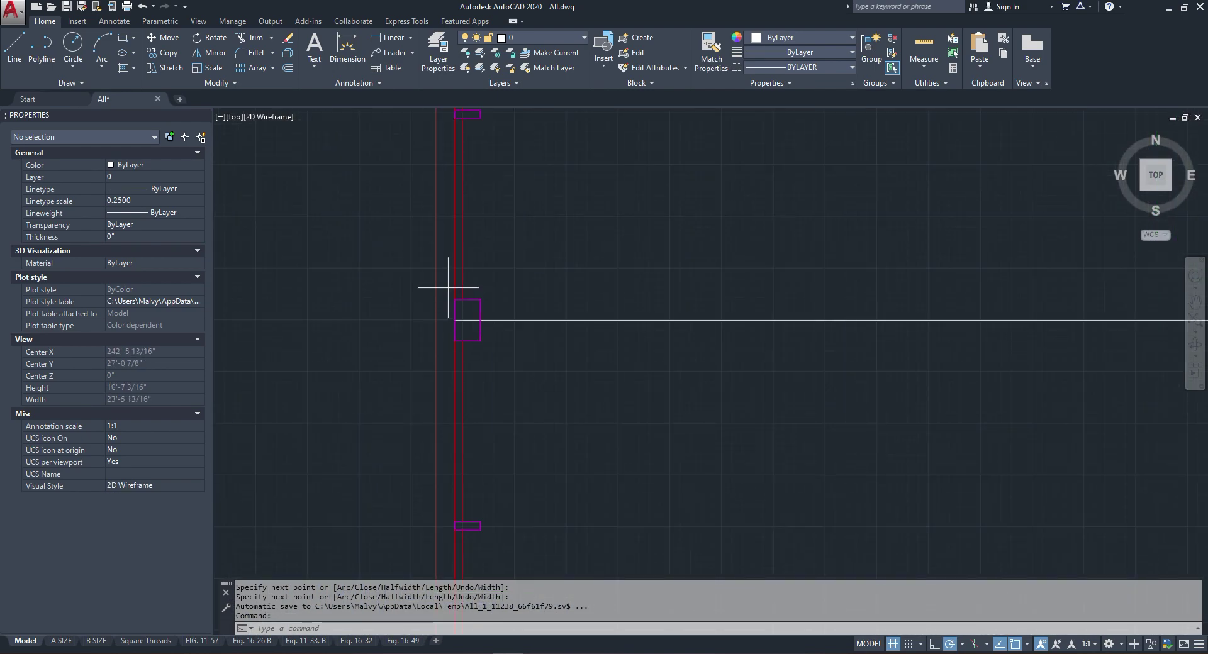
# Step: Copy the middle post of the left window wall to a clear spot just below the upper window wall
pyautogui.moveTo(448, 288); pyautogui.dragTo(493, 346)
pyautogui.rightClick(493, 278)
pyautogui.click(536, 383)
pyautogui.click(490, 336)
pyautogui.scroll(-4, 473, 354)
pyautogui.scroll(3, 628, 310)
pyautogui.click(579, 284)
pyautogui.press('Return')
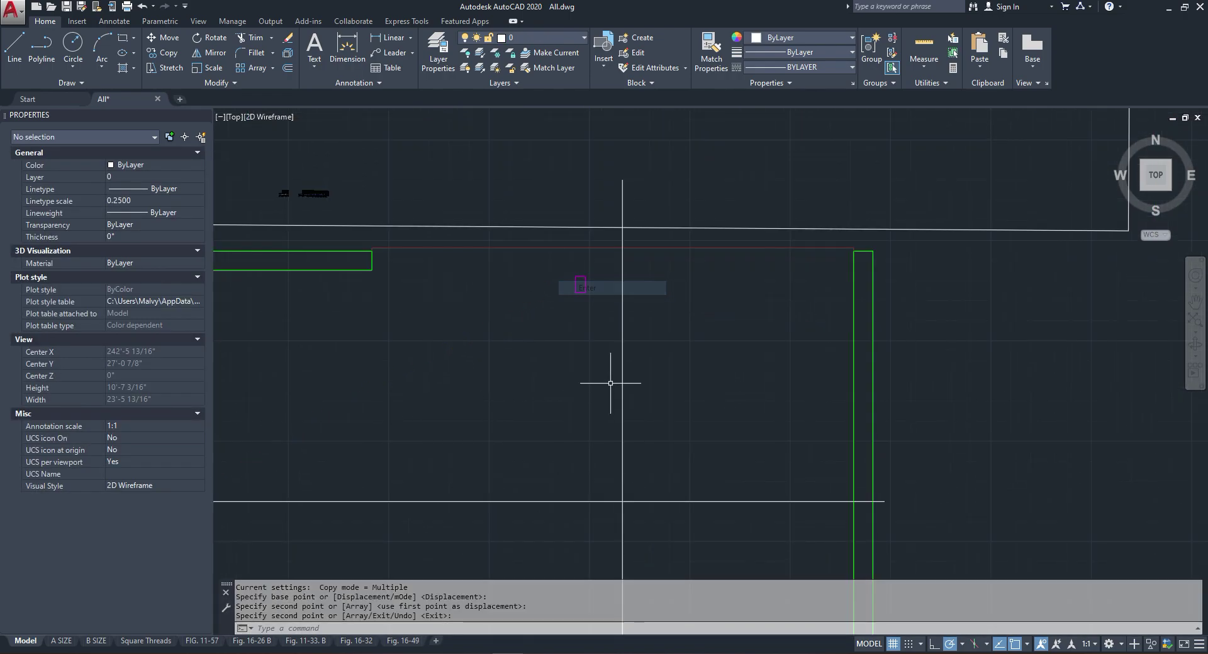
pyautogui.moveTo(594, 310); pyautogui.dragTo(577, 283)
pyautogui.rightClick(576, 283)
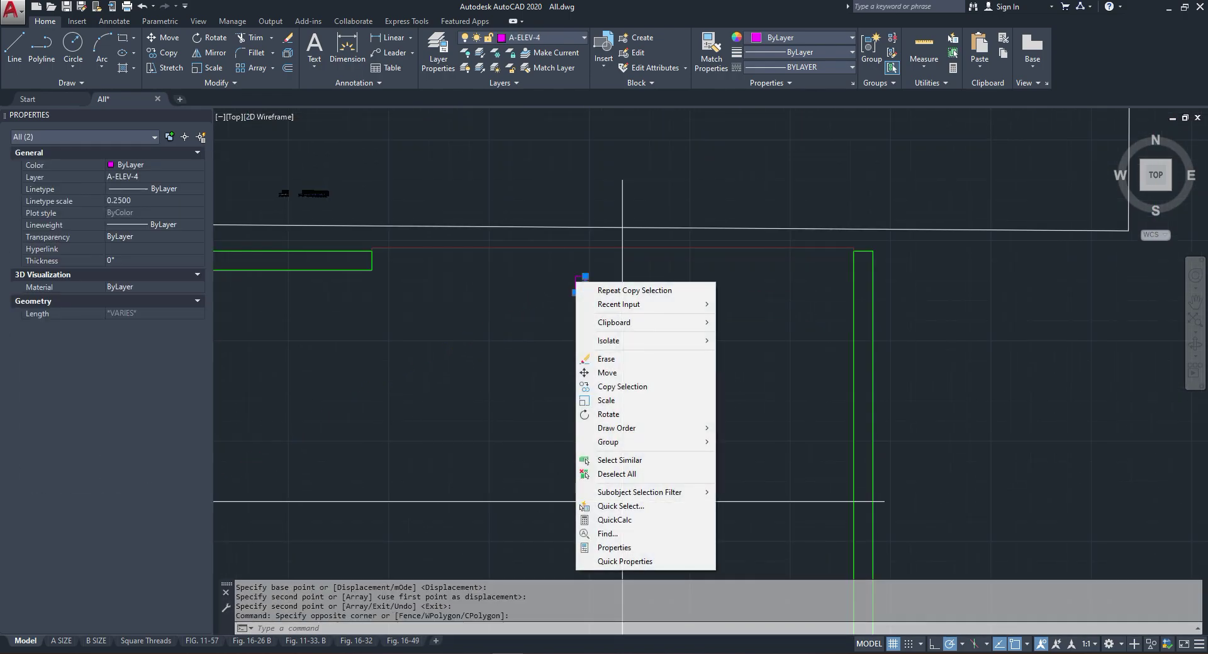
pyautogui.press('Escape')
pyautogui.press('Escape')
# Step: Join the four lines of the copied post into one closed polyline with PEDIT
pyautogui.scroll(4, 592, 282)
pyautogui.click(584, 282)
pyautogui.click(566, 289)
pyautogui.rightClick(566, 289)
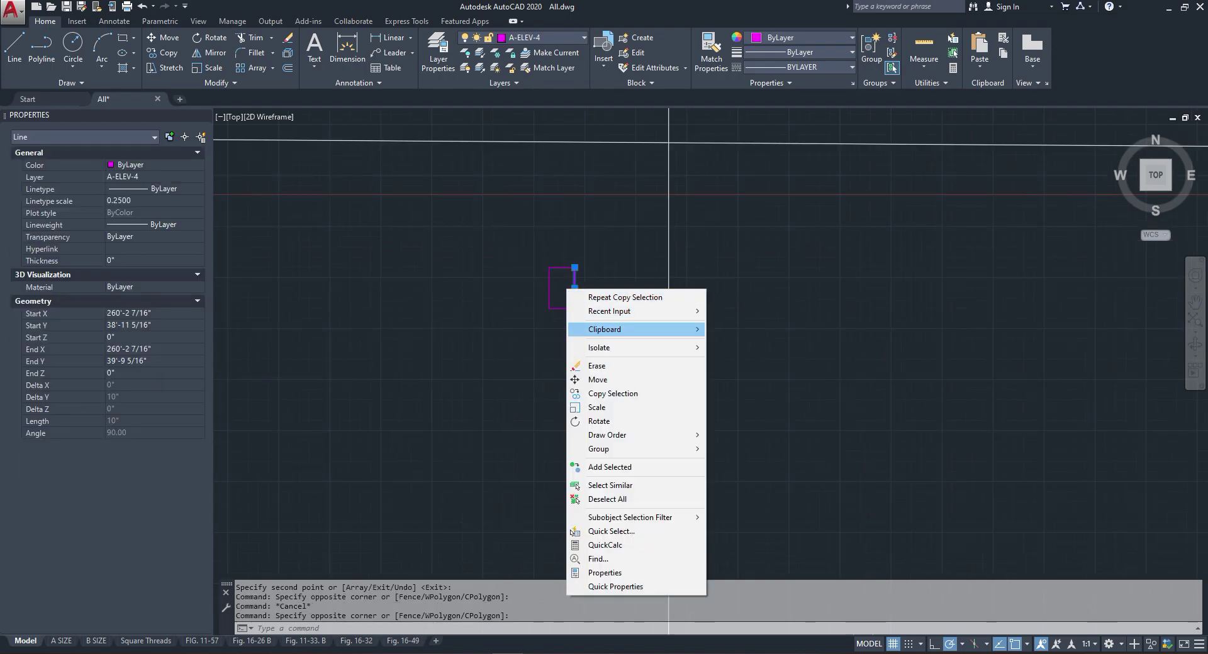
pyautogui.click(570, 262)
pyautogui.write('pe')
pyautogui.press('Return')
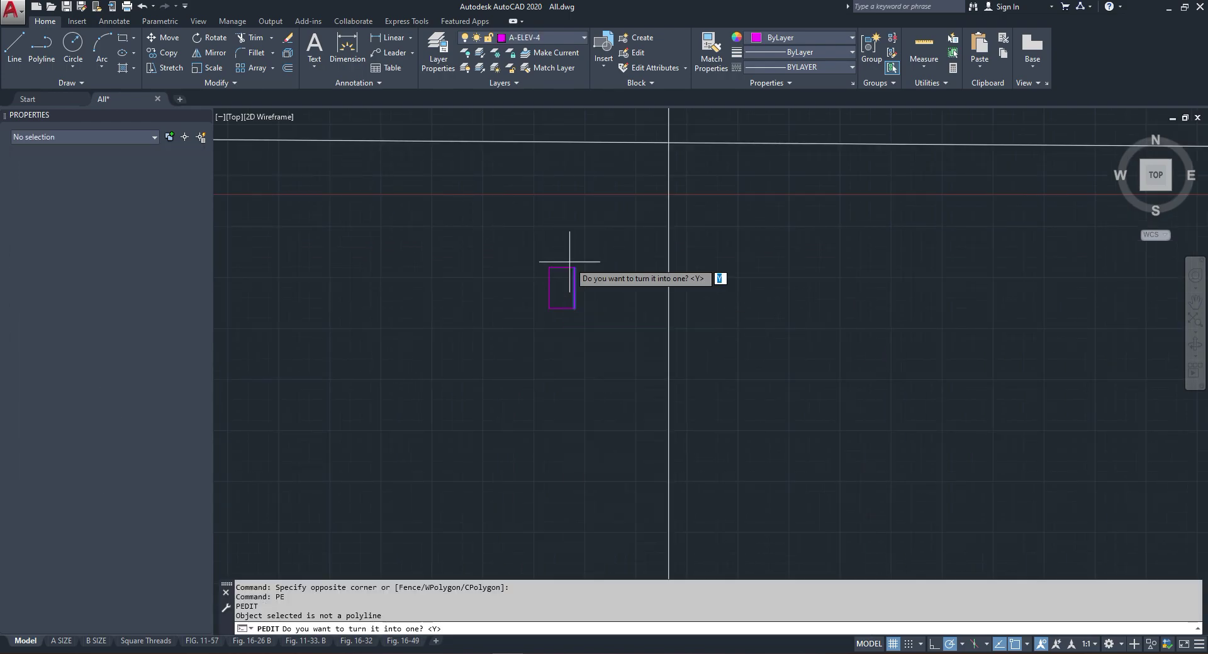
pyautogui.press('Return')
pyautogui.press('Return')
pyautogui.click(579, 237)
pyautogui.click(522, 346)
pyautogui.press('Return')
pyautogui.press('Escape')
# Step: Rotate the joined post polyline until its long sides lie horizontally
pyautogui.click(602, 275)
pyautogui.click(560, 281)
pyautogui.rightClick(558, 280)
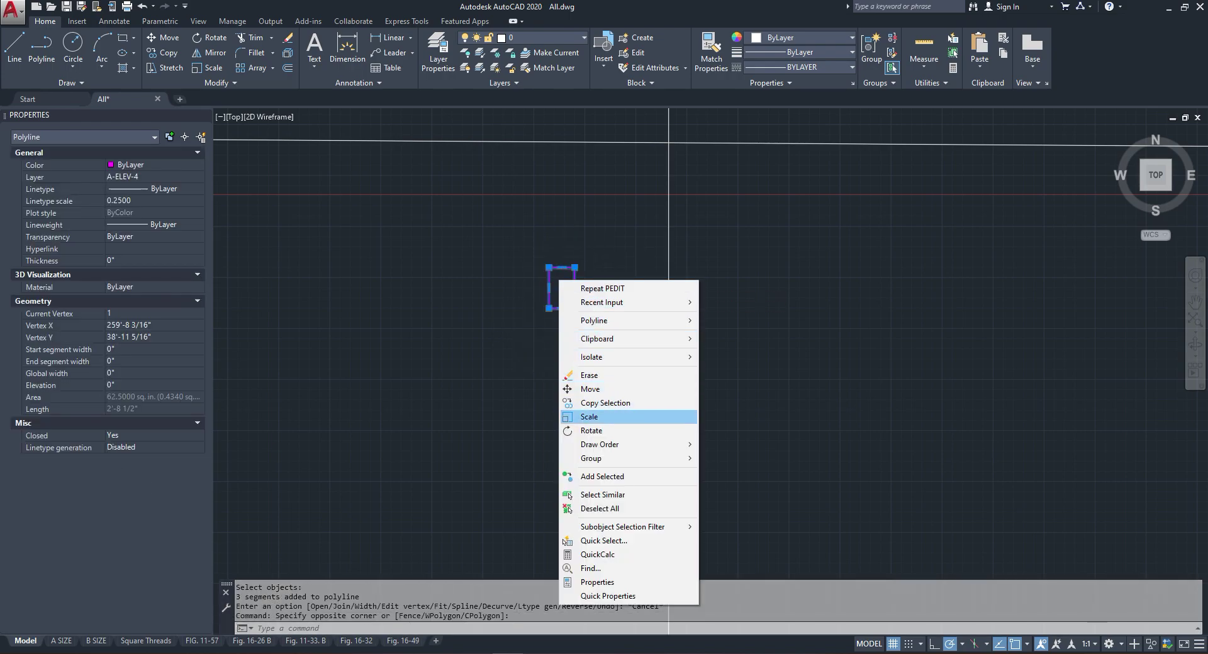
pyautogui.click(591, 431)
pyautogui.click(592, 301)
pyautogui.click(600, 342)
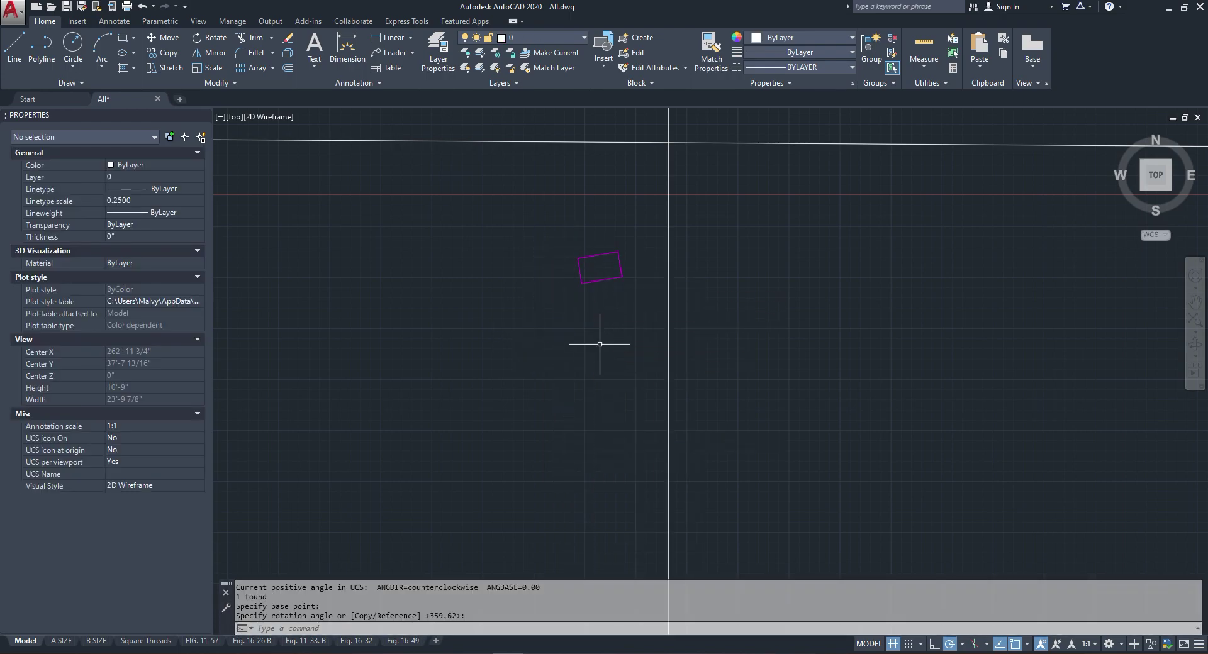
pyautogui.click(530, 252)
pyautogui.rightClick(531, 252)
pyautogui.click(554, 402)
pyautogui.click(589, 307)
pyautogui.press('Escape')
pyautogui.scroll(-5, 596, 337)
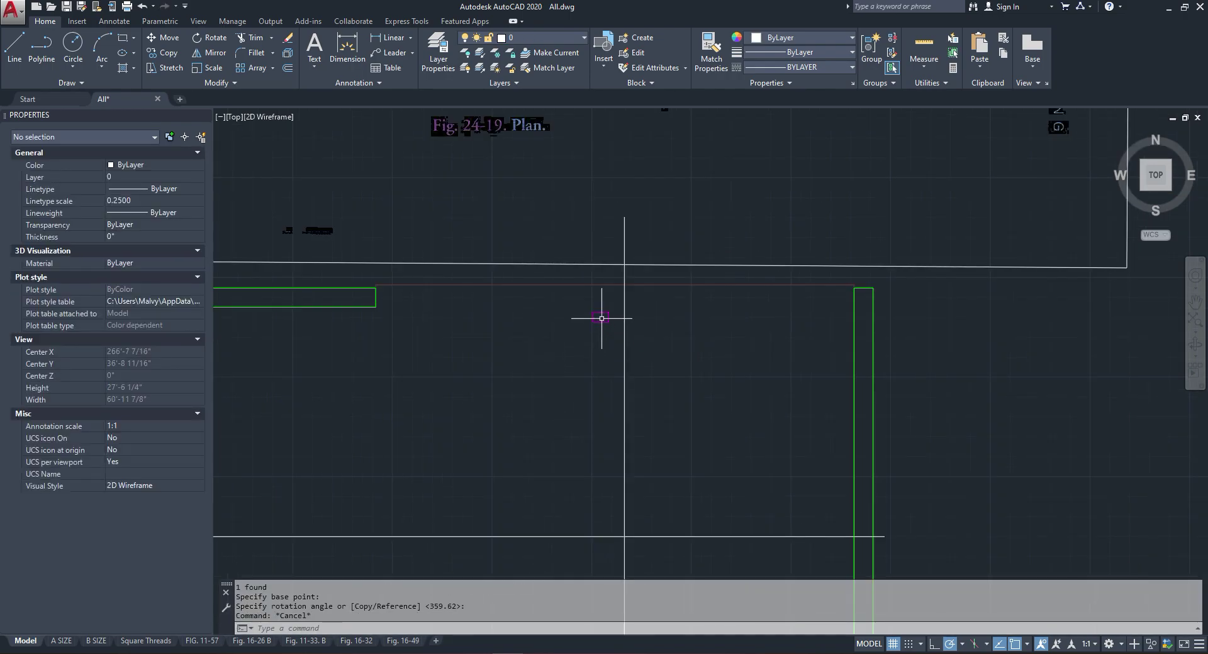
pyautogui.press('Escape')
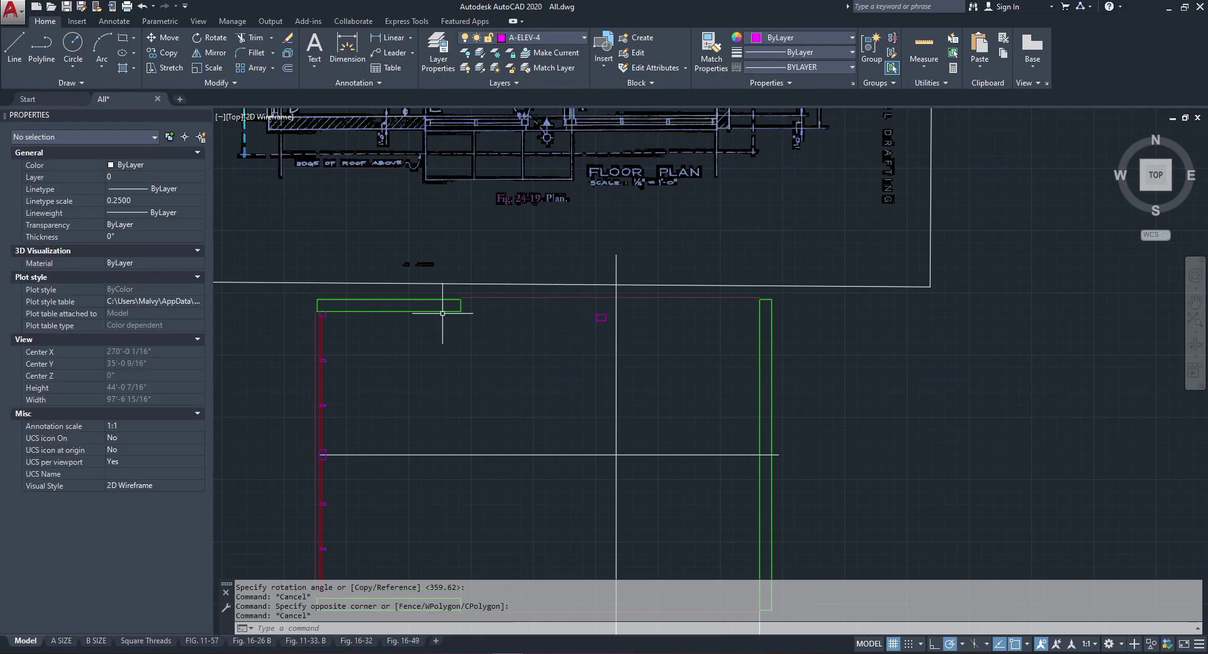
# Step: Draw a horizontal polyline from the upper-left wall's outer right corner across to the right wall's upper inner corner
pyautogui.scroll(5, 378, 314)
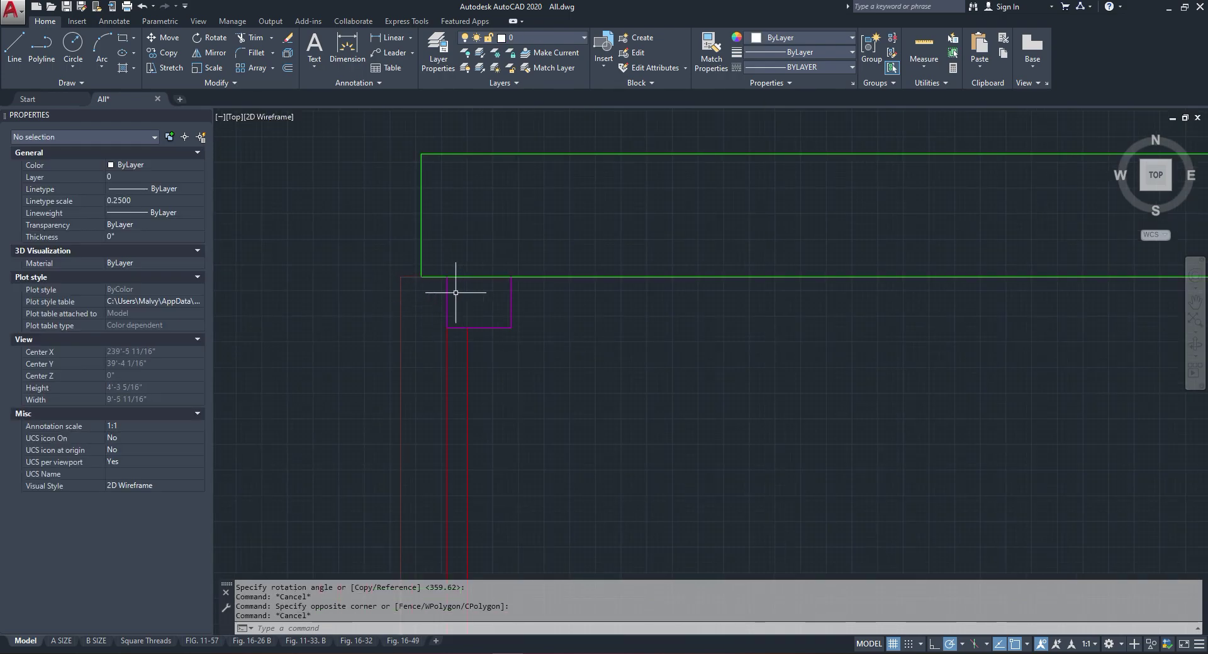
pyautogui.scroll(-4, 433, 280)
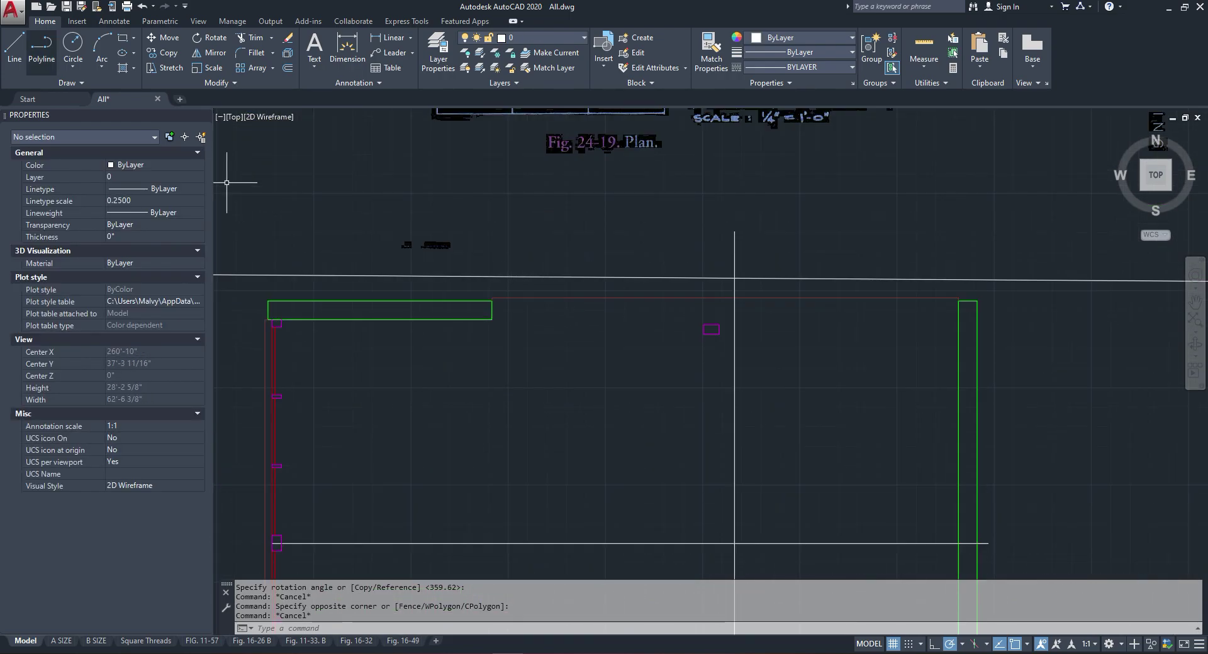
pyautogui.click(41, 52)
pyautogui.scroll(4, 511, 309)
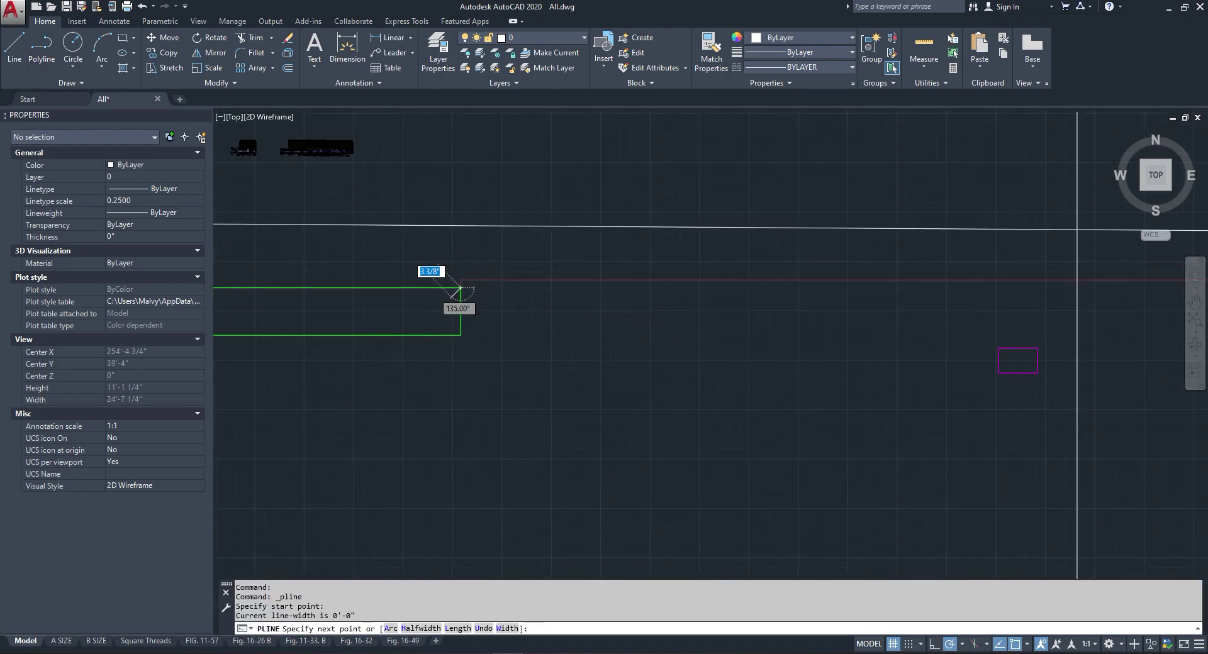
pyautogui.scroll(-4, 460, 288)
pyautogui.click(916, 293)
pyautogui.press('Escape')
# Step: Offset the new upper window-wall line 2" toward the inside of the plan
pyautogui.click(287, 68)
pyautogui.press('Return')
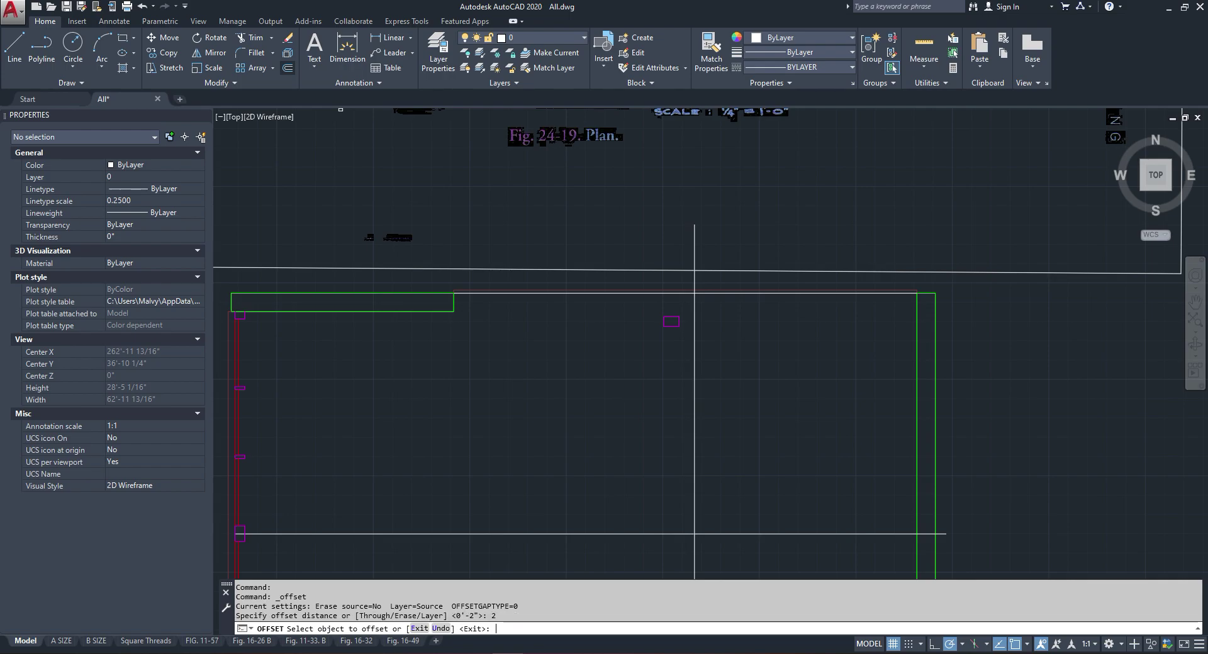
pyautogui.scroll(2, 643, 290)
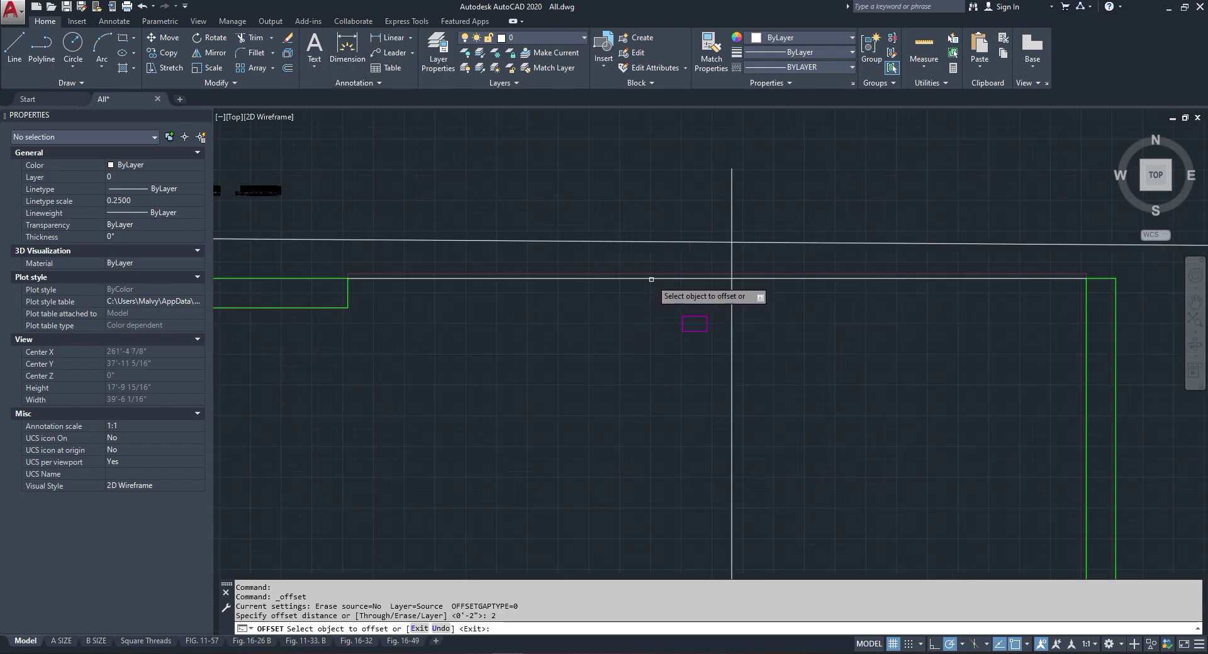
pyautogui.click(651, 279)
pyautogui.click(571, 333)
pyautogui.press('Escape')
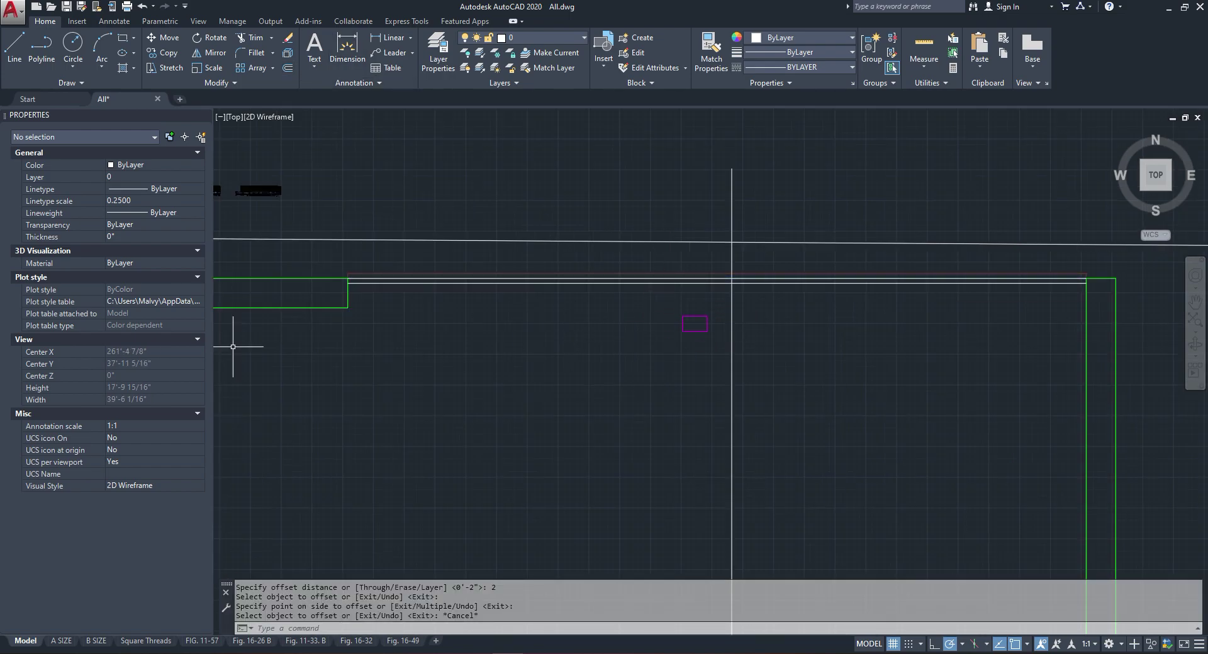
# Step: Move the rotated post so its top edge meets the 2" offset line, centred on the vertical partition line
pyautogui.scroll(2, 692, 353)
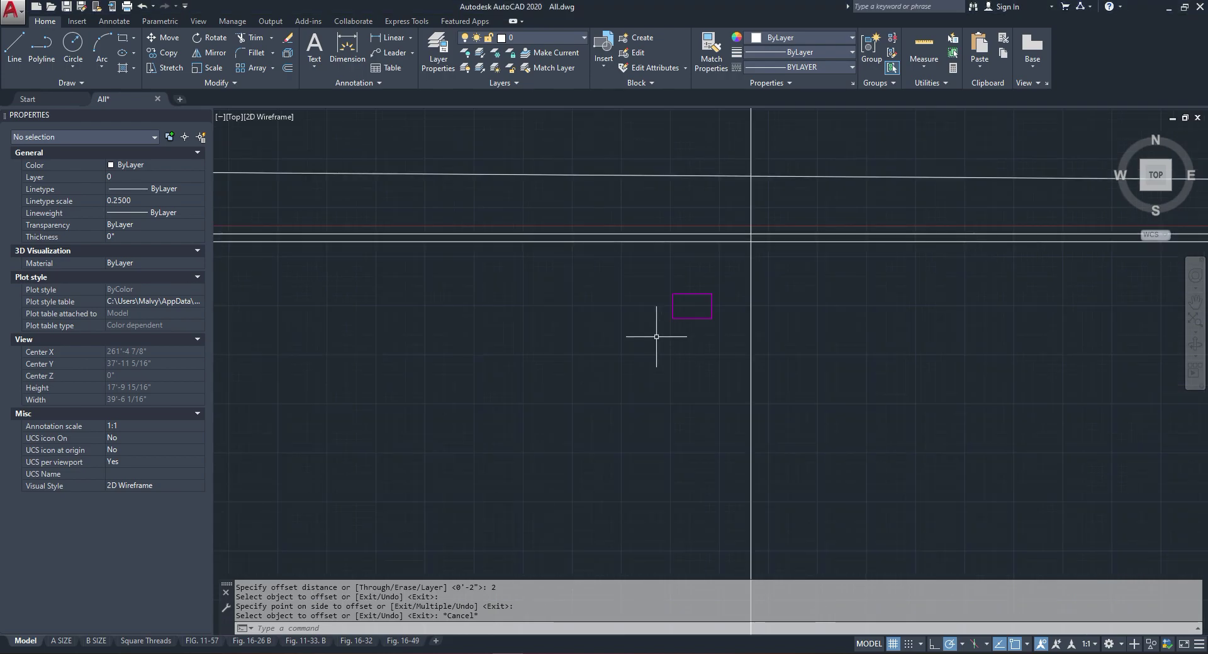
pyautogui.scroll(-4, 639, 273)
pyautogui.scroll(6, 466, 249)
pyautogui.scroll(-4, 386, 285)
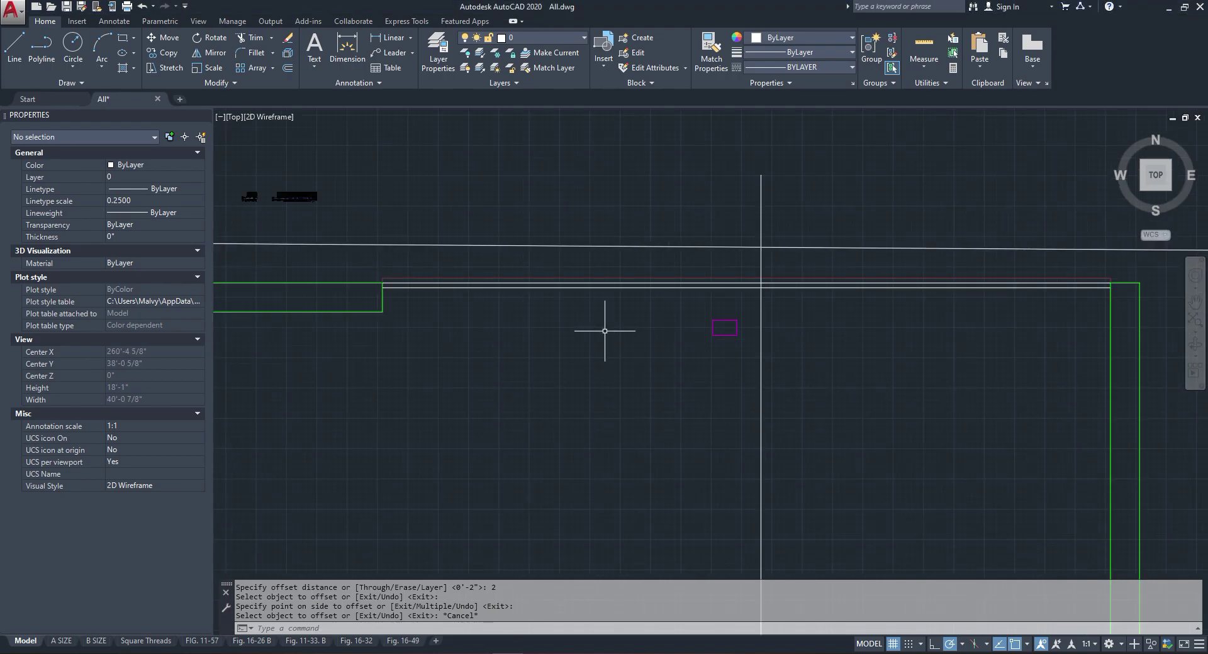
pyautogui.scroll(2, 643, 326)
pyautogui.moveTo(733, 305); pyautogui.dragTo(796, 347)
pyautogui.rightClick(741, 304)
pyautogui.click(772, 415)
pyautogui.click(769, 329)
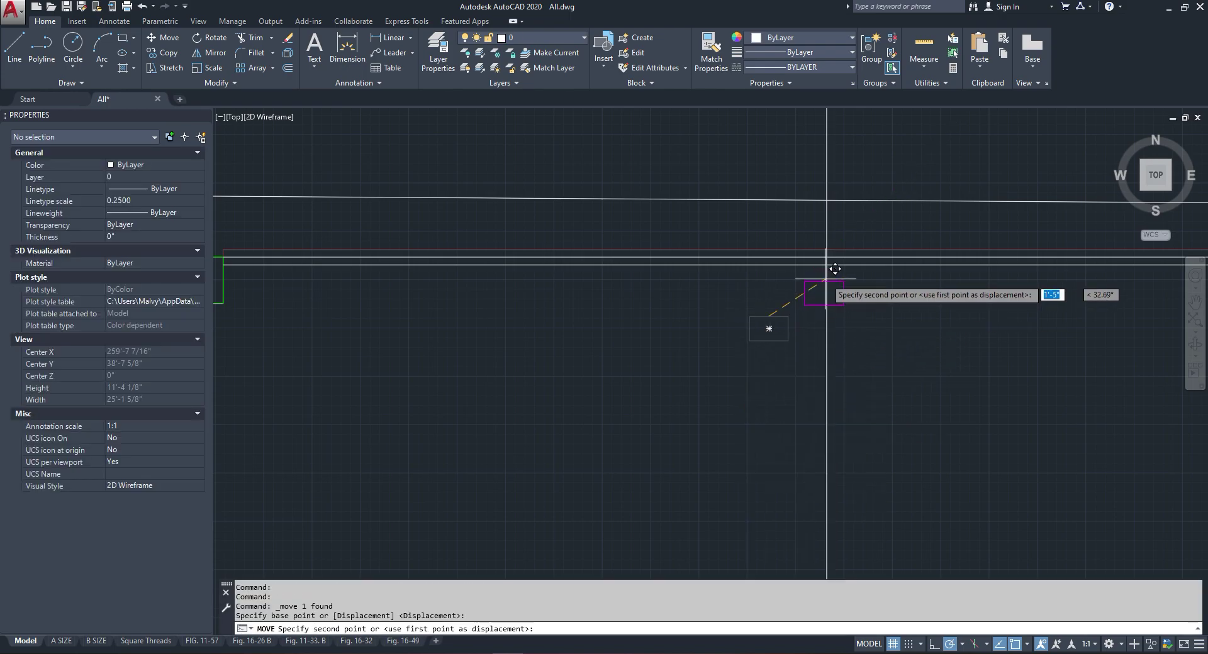
pyautogui.press('Escape')
pyautogui.scroll(3, 818, 296)
# Step: Erase the 2" offset line that guided the post's placement at the upper window wall
pyautogui.click(854, 258)
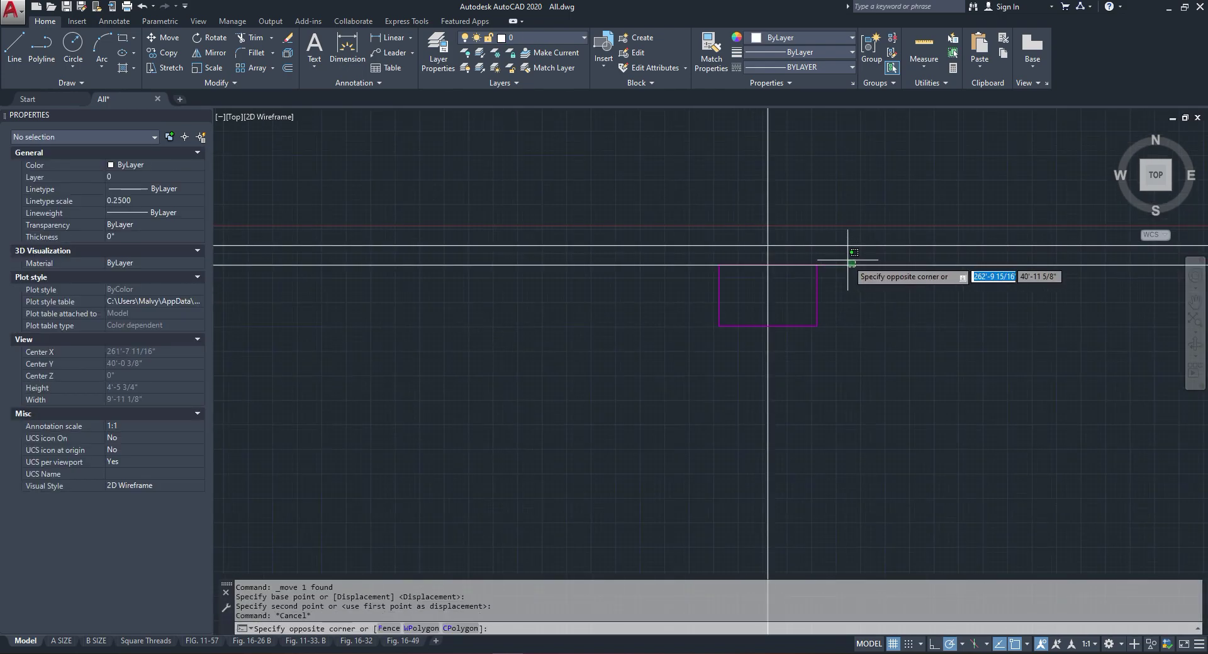
pyautogui.click(846, 276)
pyautogui.scroll(-4, 847, 276)
pyautogui.rightClick(843, 316)
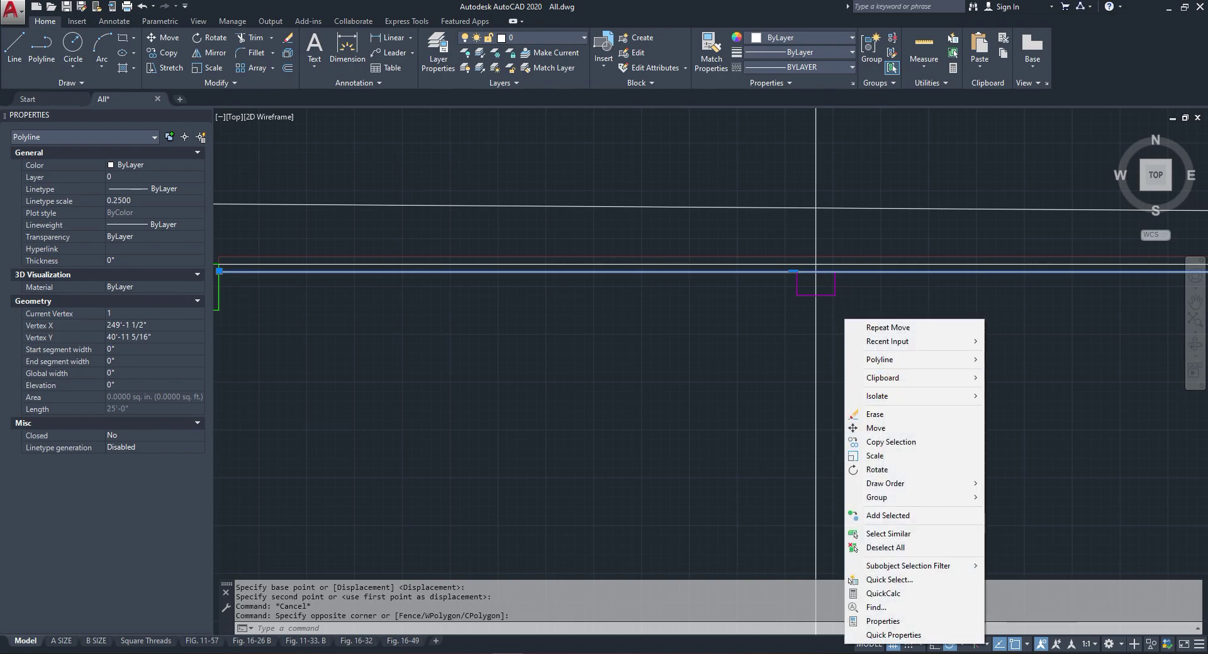
pyautogui.click(863, 406)
# Step: Mirror the upper post about the horizontal centre line onto the lower window wall, keeping the original
pyautogui.scroll(5, 829, 268)
pyautogui.scroll(2, 829, 382)
pyautogui.scroll(-4, 786, 391)
pyautogui.scroll(4, 819, 475)
pyautogui.scroll(-4, 784, 270)
pyautogui.scroll(6, 778, 193)
pyautogui.click(778, 203)
pyautogui.click(794, 197)
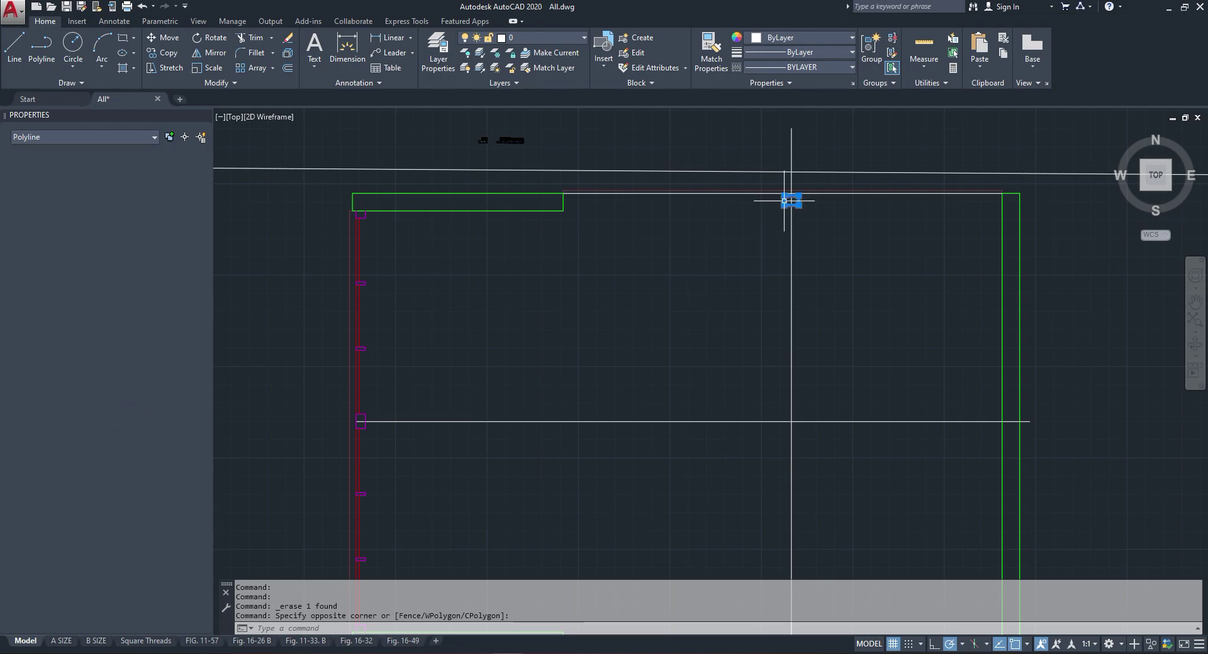
pyautogui.click(210, 53)
pyautogui.scroll(-4, 843, 347)
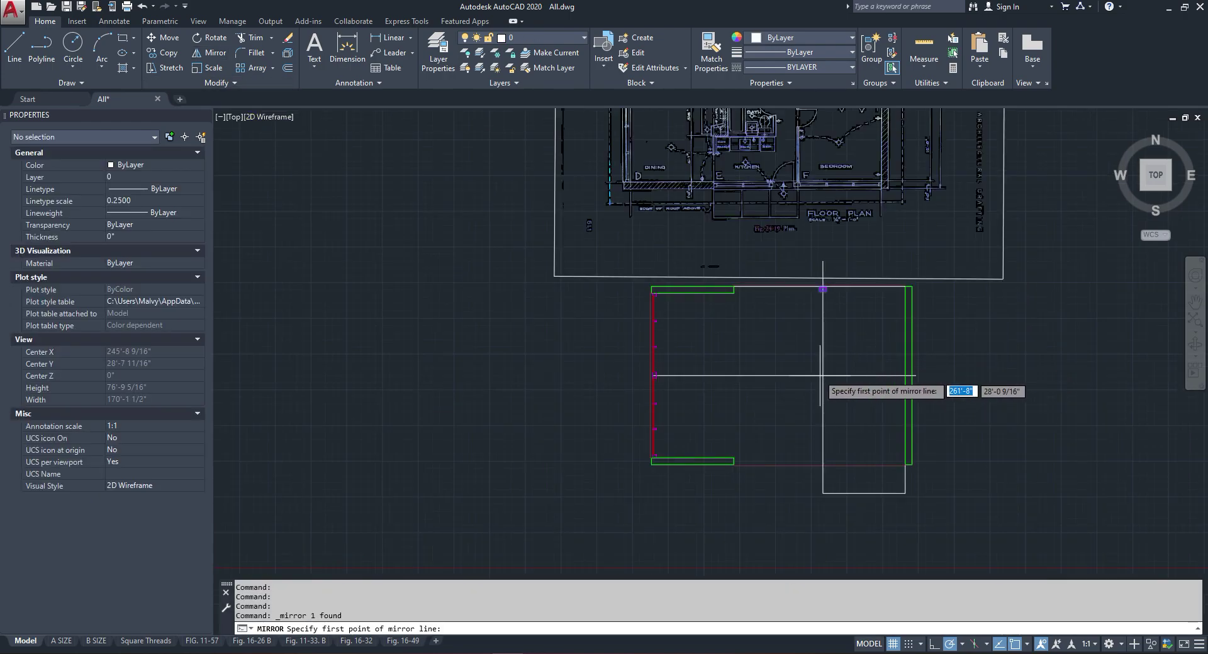
pyautogui.click(819, 376)
pyautogui.click(987, 376)
pyautogui.rightClick(981, 378)
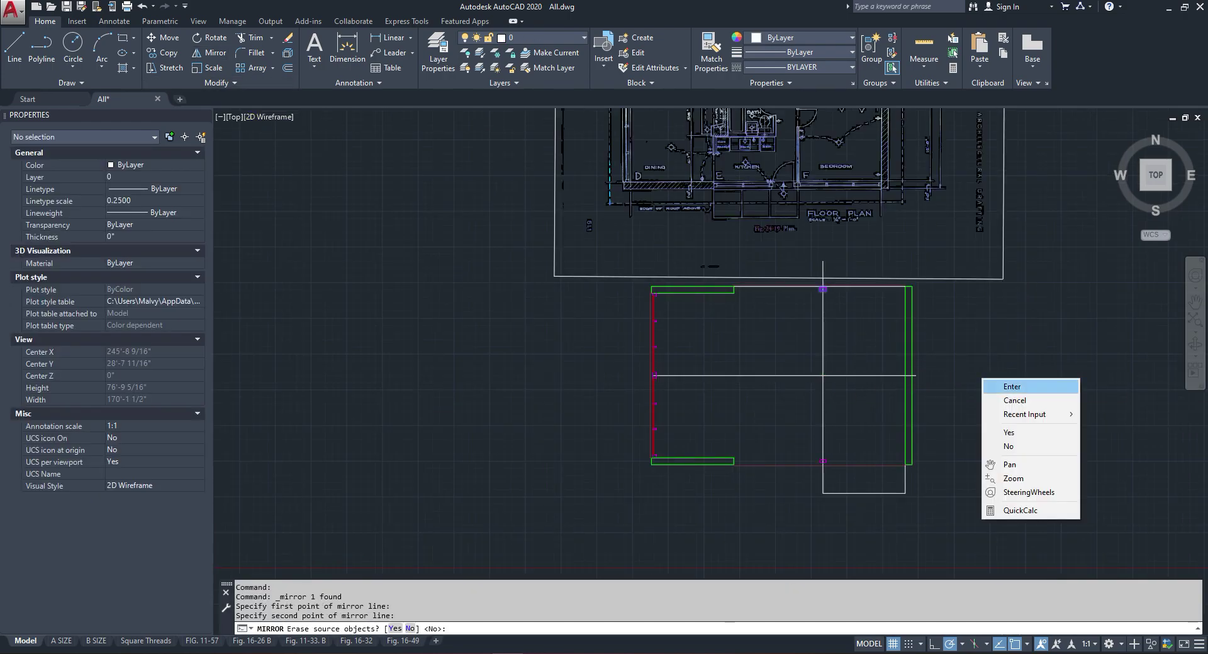
pyautogui.click(991, 386)
# Step: Examine the bedroom partition, its post and the hall and closet dimensions on the scanned plan
pyautogui.scroll(8, 842, 480)
pyautogui.scroll(-4, 819, 448)
pyautogui.scroll(-8, 837, 435)
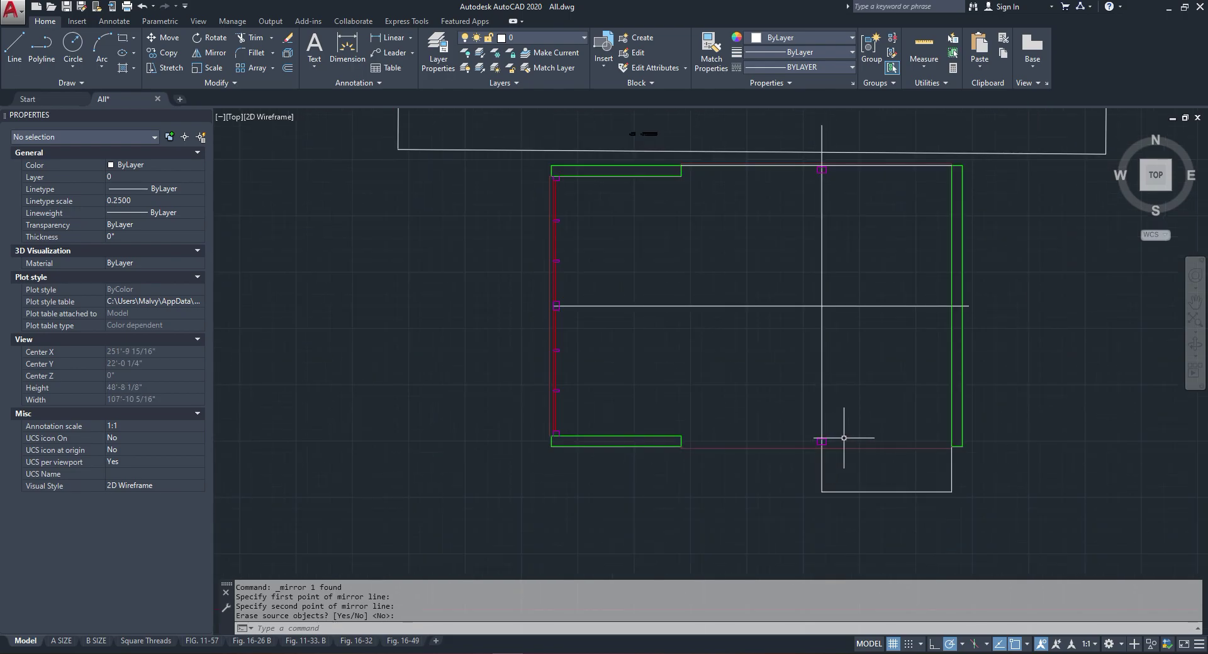
pyautogui.scroll(6, 732, 408)
pyautogui.scroll(4, 732, 408)
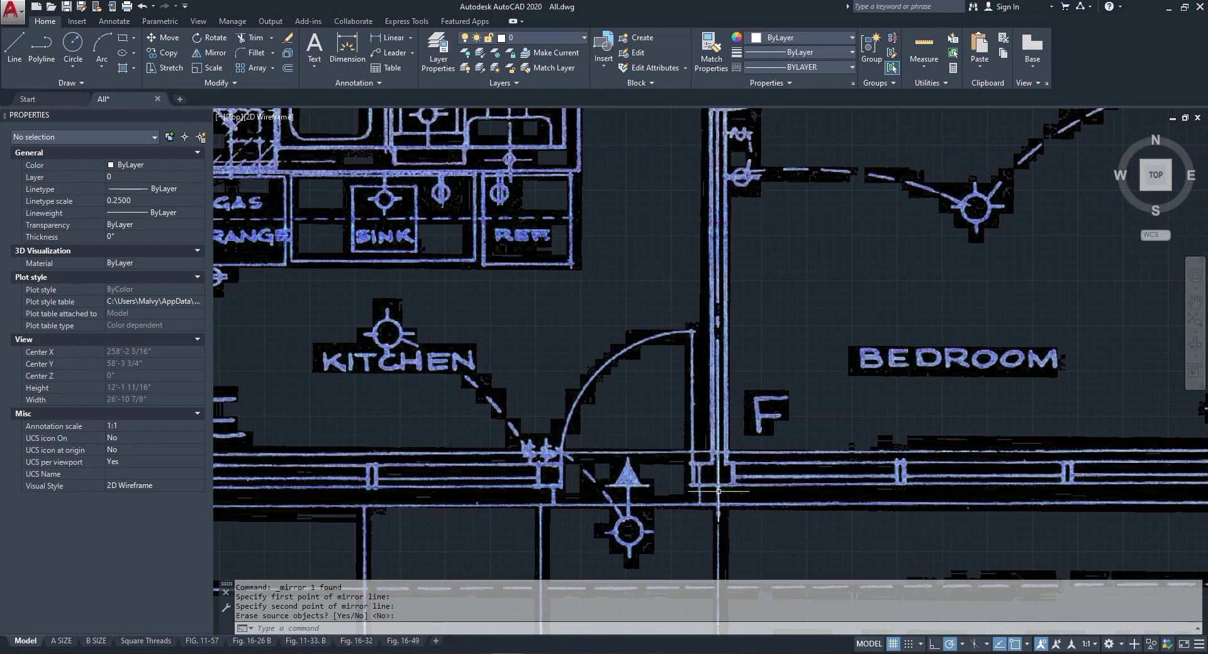
pyautogui.scroll(-7, 717, 344)
pyautogui.scroll(2, 702, 148)
pyautogui.scroll(-6, 703, 151)
pyautogui.scroll(8, 703, 189)
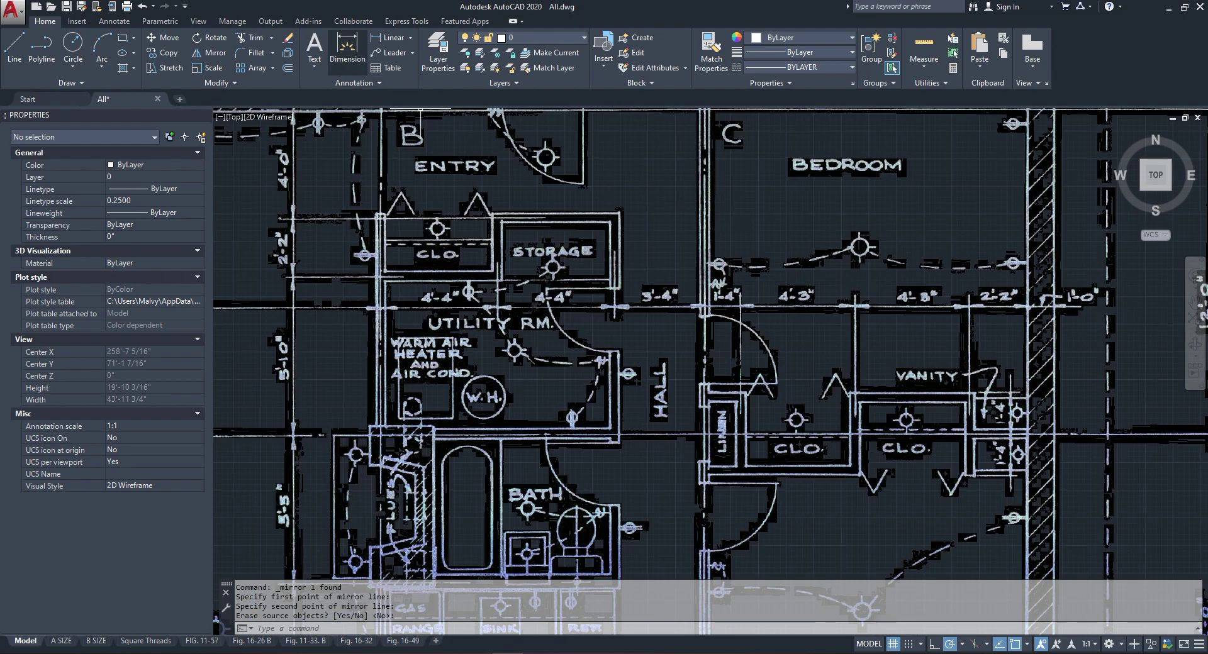
# Step: Measure the thickness of the partition between the entry and bedroom on the scanned plan with a linear dimension
pyautogui.click(390, 38)
pyautogui.scroll(3, 723, 189)
pyautogui.scroll(3, 738, 187)
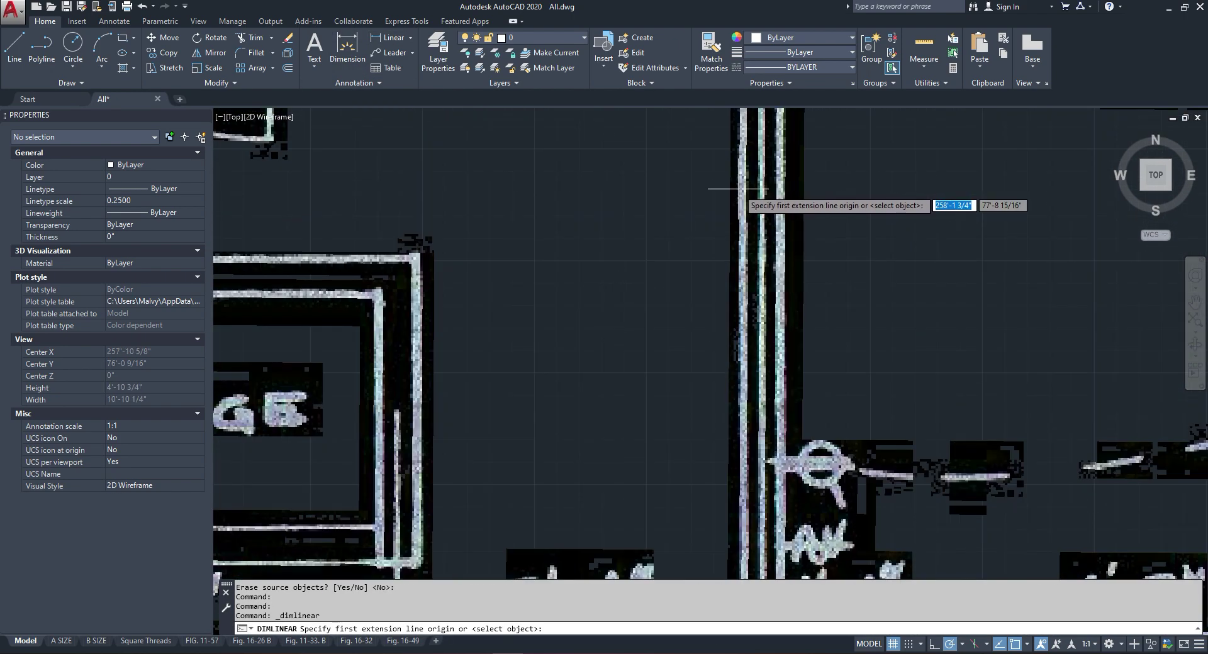
pyautogui.click(744, 189)
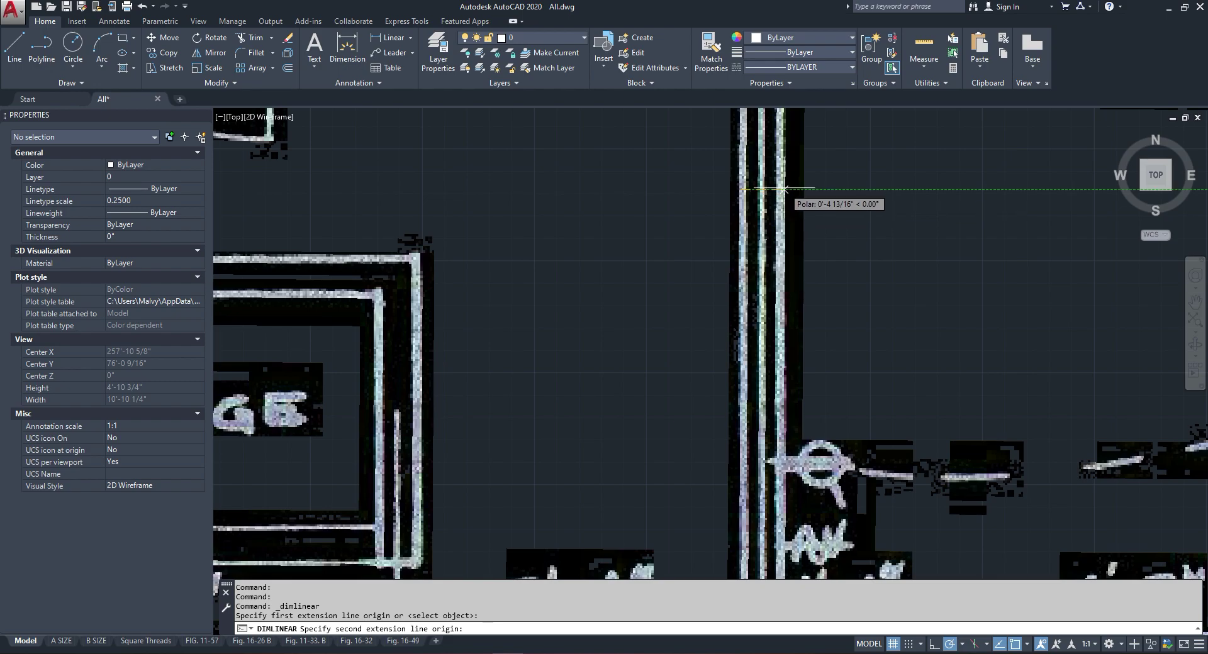
pyautogui.click(779, 189)
pyautogui.scroll(-2, 758, 220)
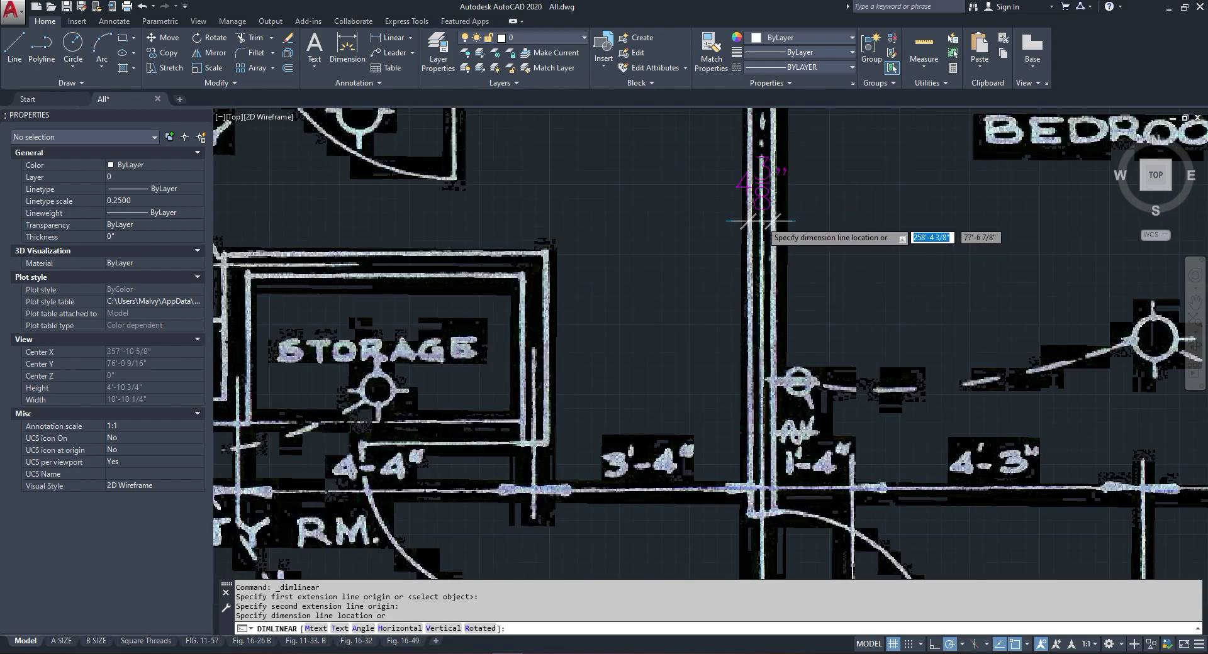
pyautogui.press('Escape')
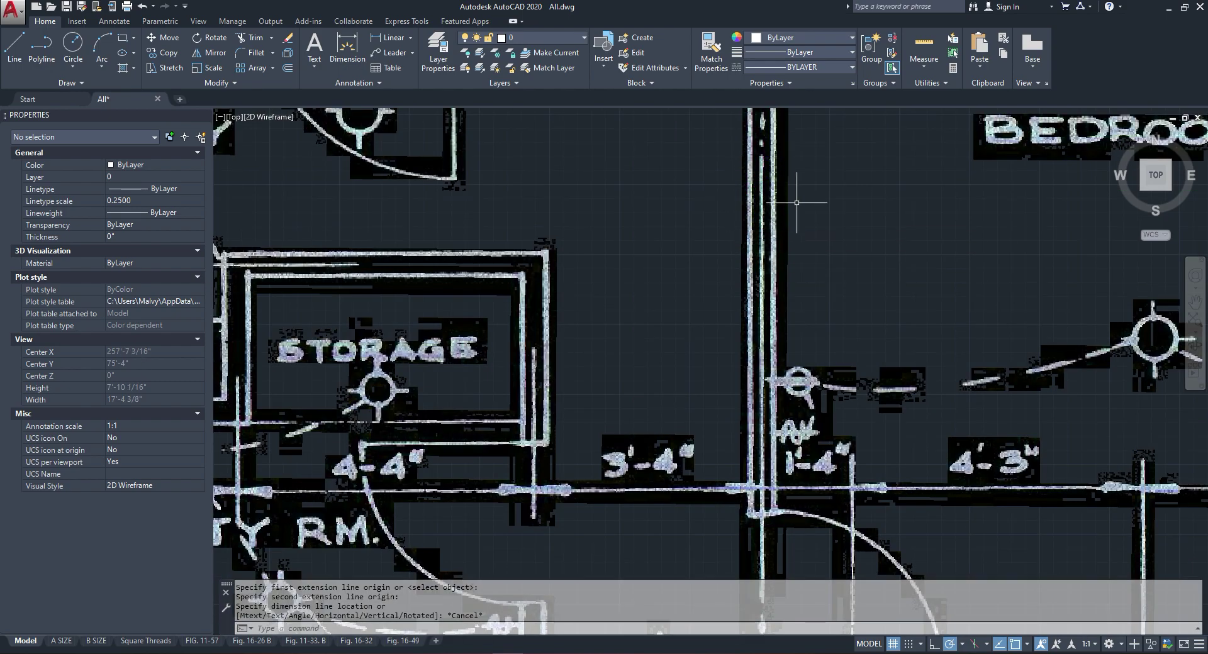
# Step: Draw a horizontal 4.5" polyline near the vertical partition line, above the lower bedroom window-wall post
pyautogui.scroll(-5, 741, 206)
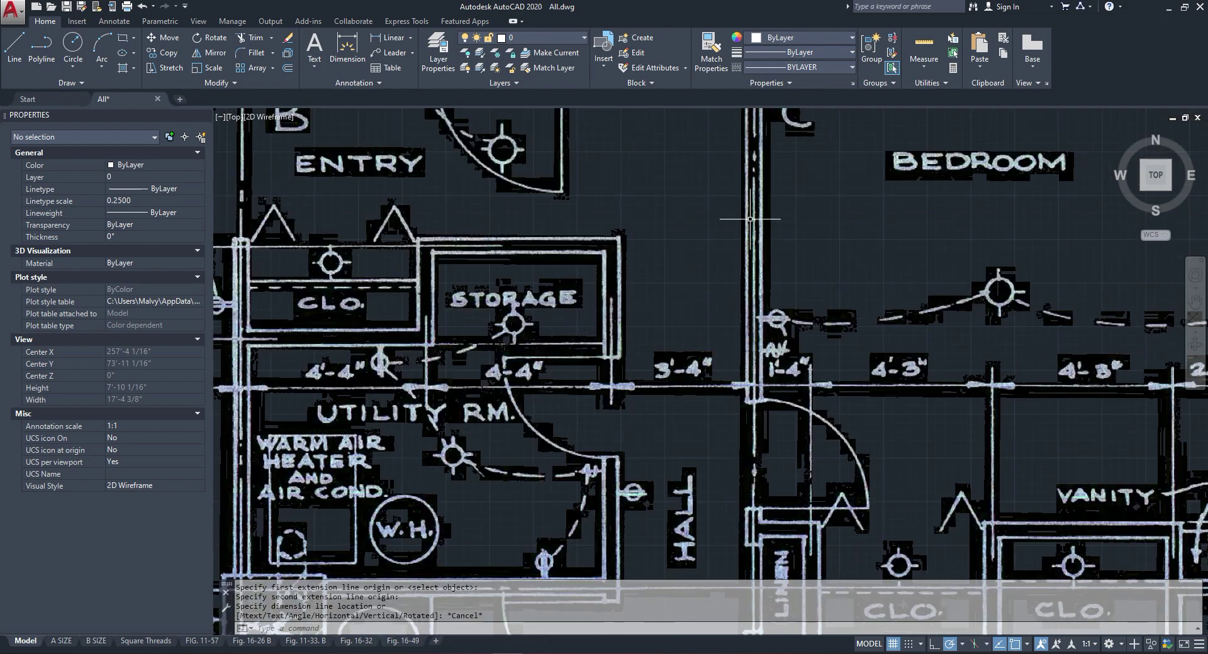
pyautogui.scroll(-6, 753, 228)
pyautogui.scroll(4, 751, 301)
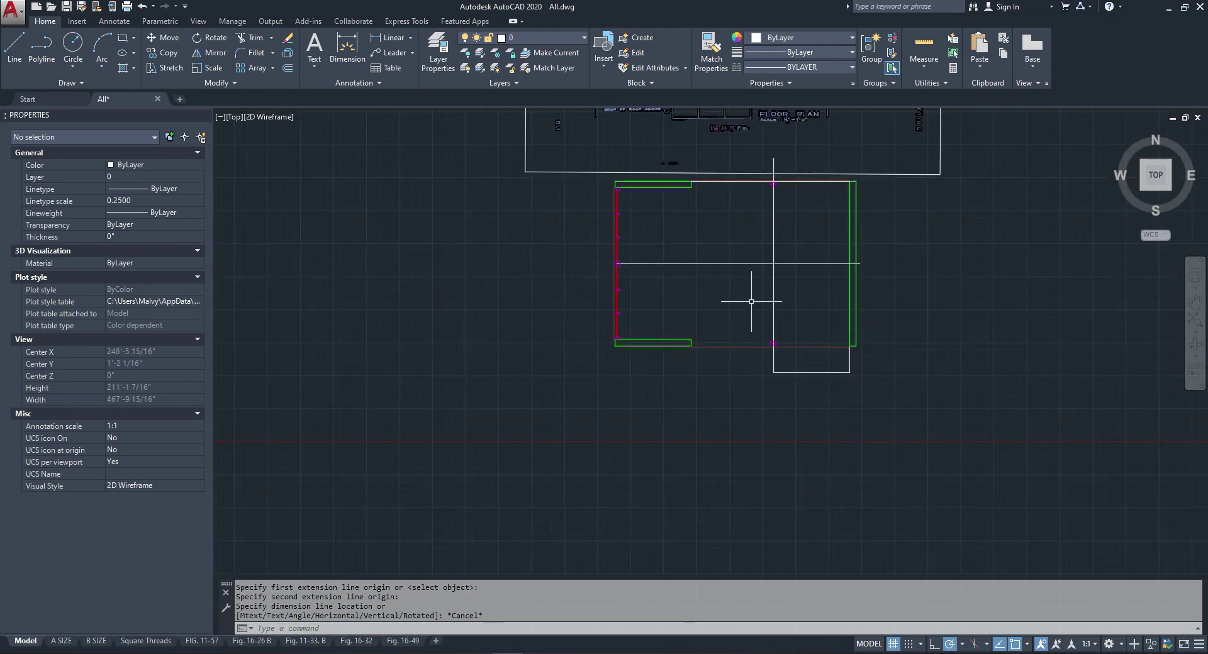
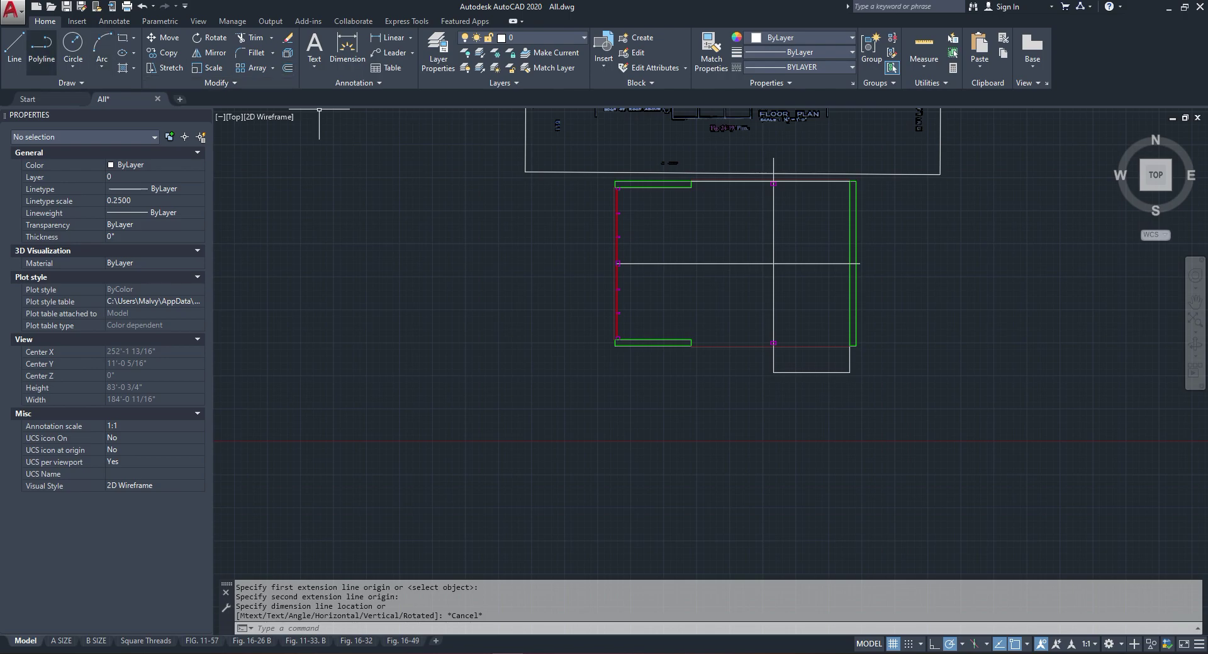
pyautogui.click(42, 50)
pyautogui.scroll(3, 826, 351)
pyautogui.click(645, 273)
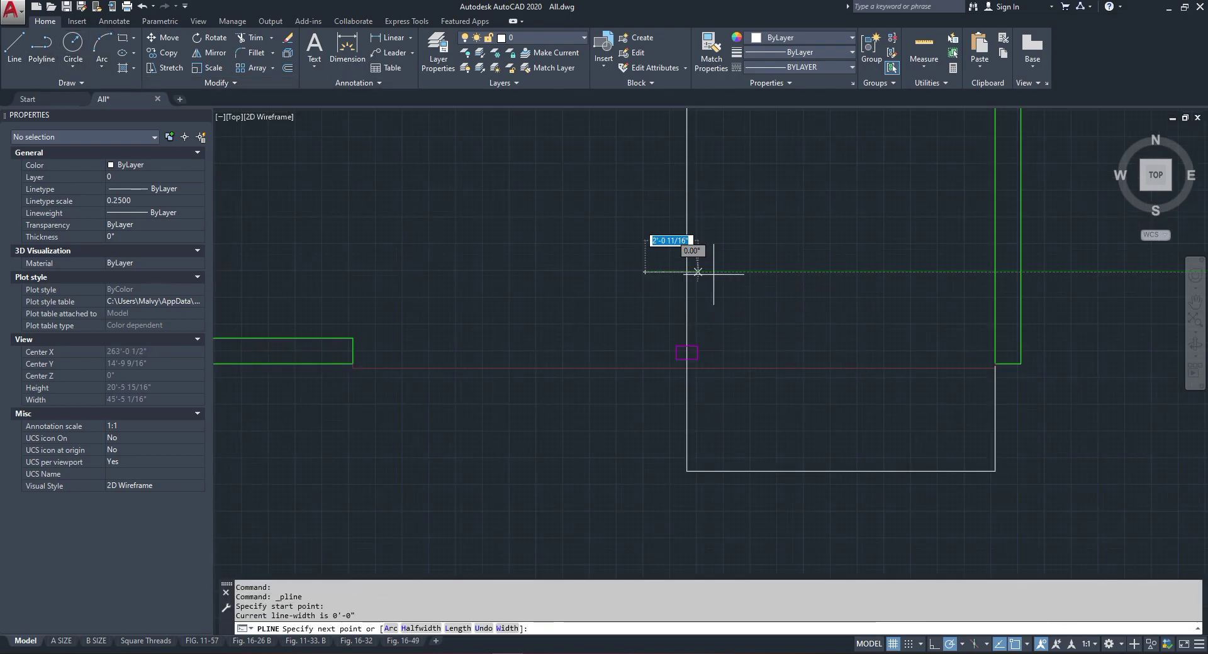
pyautogui.press('Return')
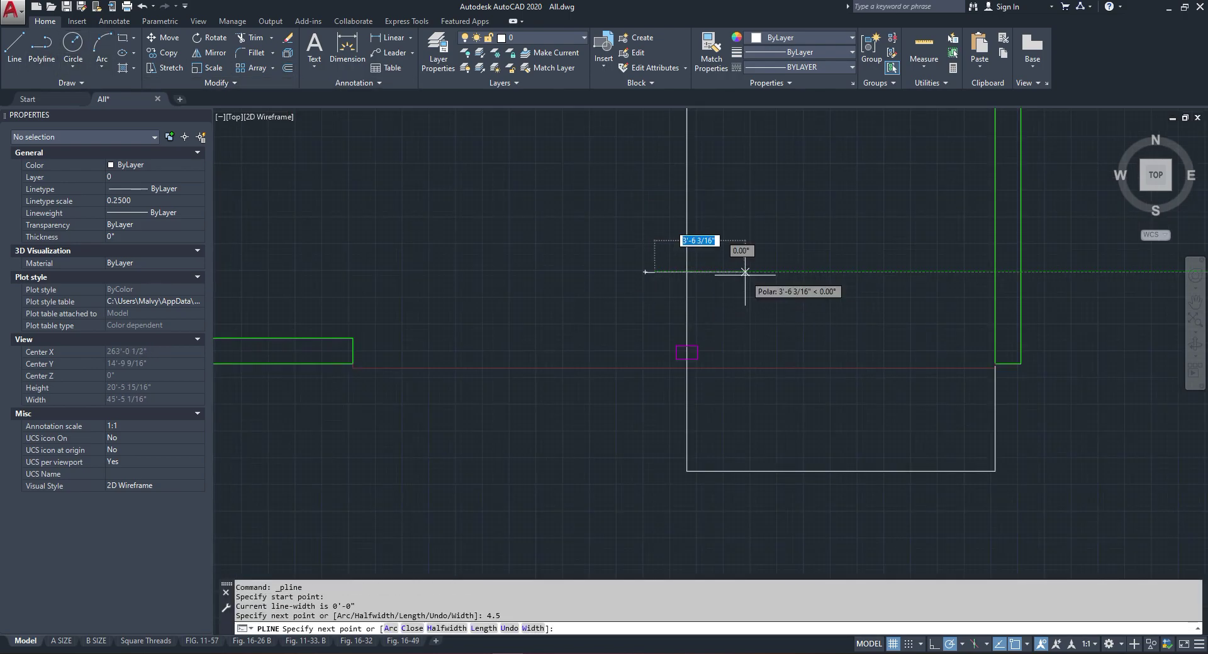
pyautogui.press('Escape')
# Step: Centre the 4.5" line on the vertical partition line and explode the outline polyline that contains the vertical line
pyautogui.click(649, 272)
pyautogui.click(650, 271)
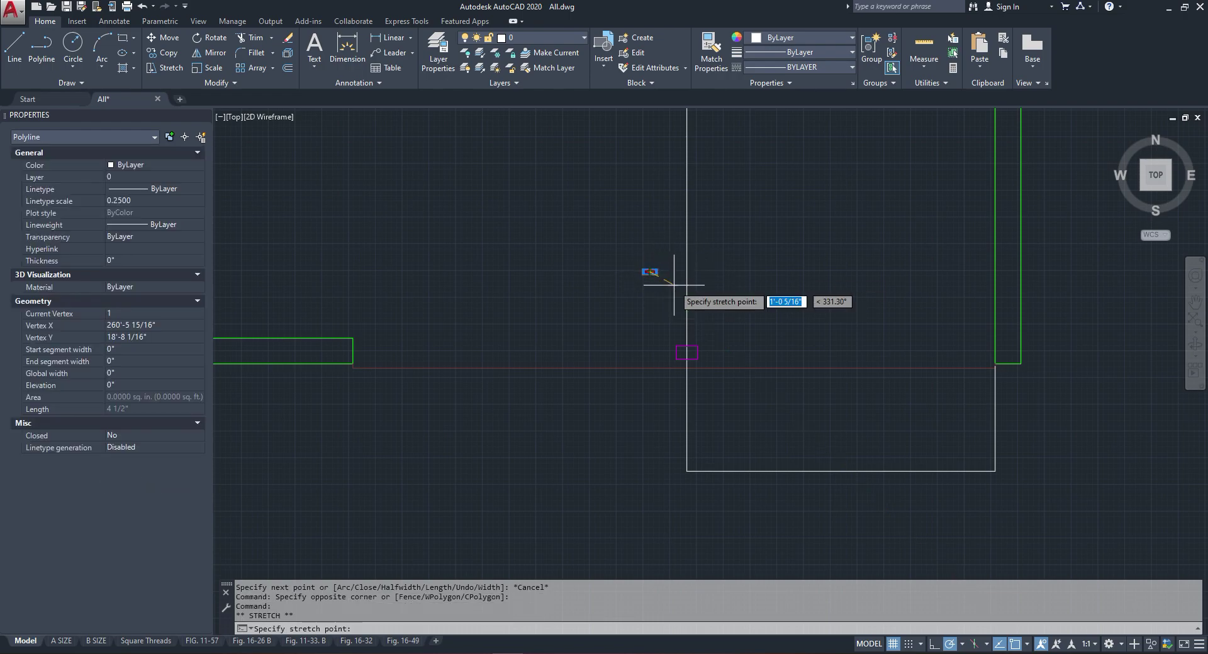
pyautogui.press('Escape')
pyautogui.click(686, 322)
pyautogui.press('Escape')
pyautogui.click(687, 297)
pyautogui.click(288, 53)
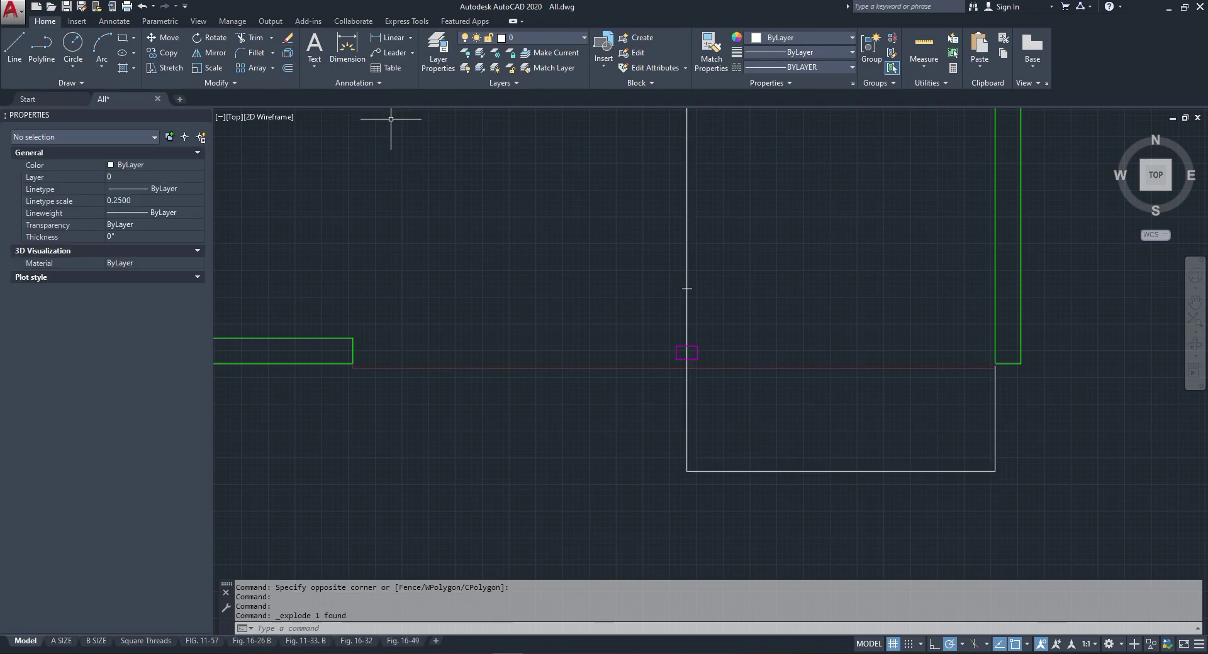
# Step: Copy the vertical centre line to both ends of the 4.5" line to form the partition faces
pyautogui.click(755, 249)
pyautogui.click(615, 235)
pyautogui.rightClick(615, 234)
pyautogui.click(680, 340)
pyautogui.scroll(4, 689, 280)
pyautogui.click(694, 264)
pyautogui.click(681, 264)
pyautogui.click(706, 264)
pyautogui.press('Escape')
# Step: Erase the partition's vertical centre line together with the 4.5" guide line
pyautogui.scroll(2, 698, 267)
pyautogui.click(697, 271)
pyautogui.click(689, 279)
pyautogui.rightClick(689, 281)
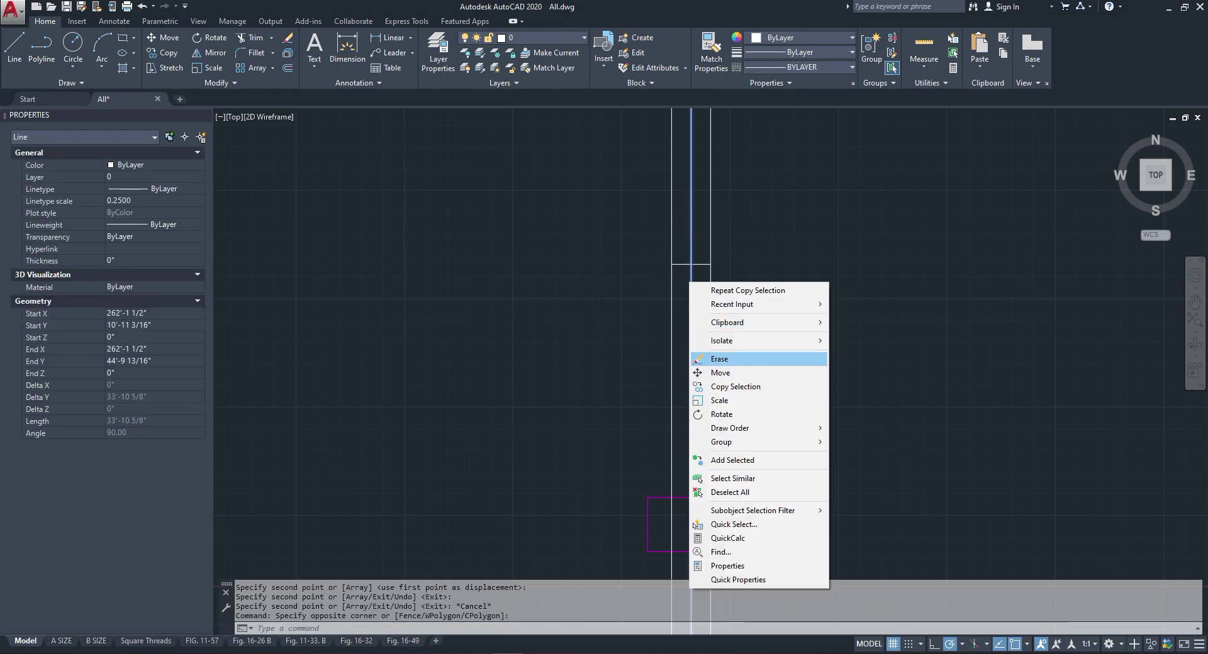
pyautogui.press('Escape')
pyautogui.press('Escape')
pyautogui.click(701, 268)
pyautogui.click(697, 259)
pyautogui.click(696, 272)
pyautogui.click(684, 282)
pyautogui.rightClick(682, 284)
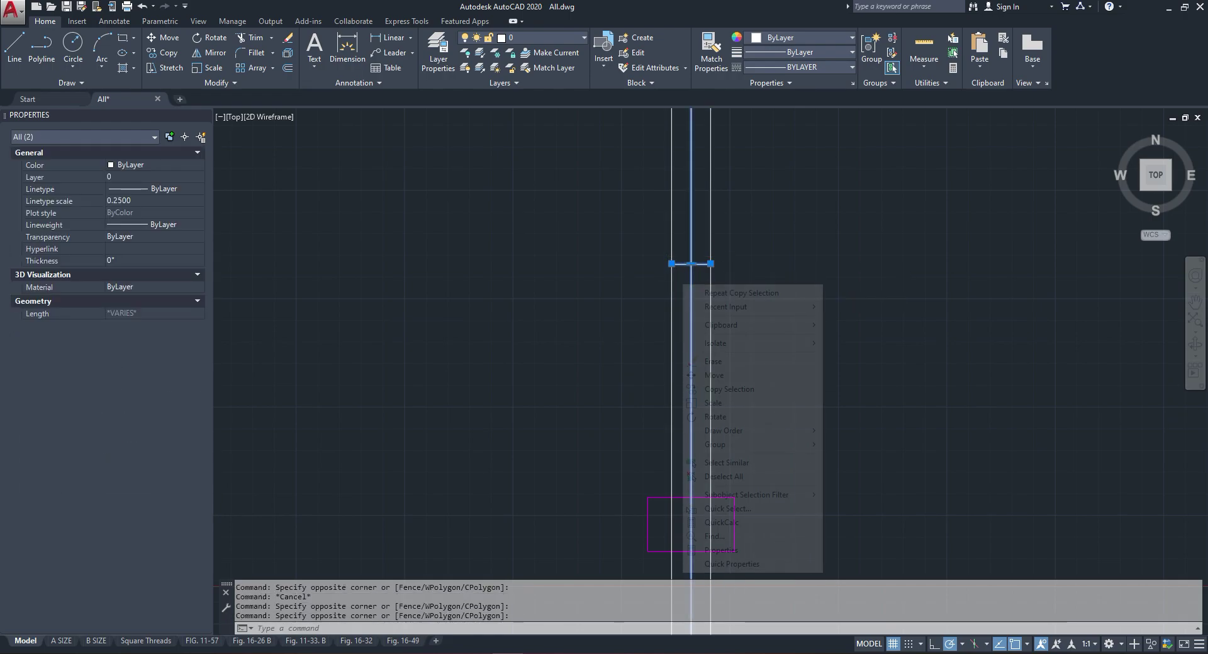
pyautogui.click(692, 362)
# Step: Trim the two partition lines where they cross the lower window-wall post
pyautogui.scroll(-4, 694, 335)
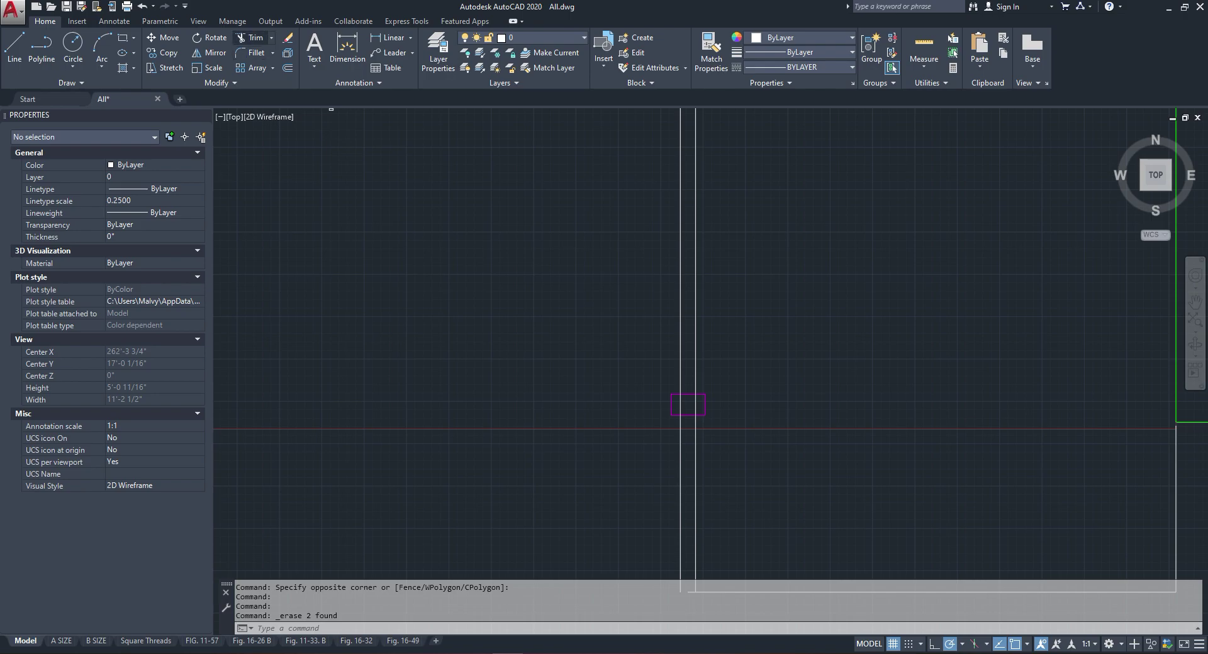
pyautogui.click(251, 38)
pyautogui.scroll(6, 688, 388)
pyautogui.click(688, 387)
pyautogui.click(682, 419)
pyautogui.rightClick(733, 433)
pyautogui.click(734, 434)
pyautogui.click(618, 471)
pyautogui.scroll(-10, 654, 493)
pyautogui.press('Escape')
# Step: Trim the two partition lines where they cross the upper window-wall post
pyautogui.scroll(8, 647, 287)
pyautogui.scroll(-6, 658, 516)
pyautogui.scroll(2, 668, 296)
pyautogui.rightClick(653, 264)
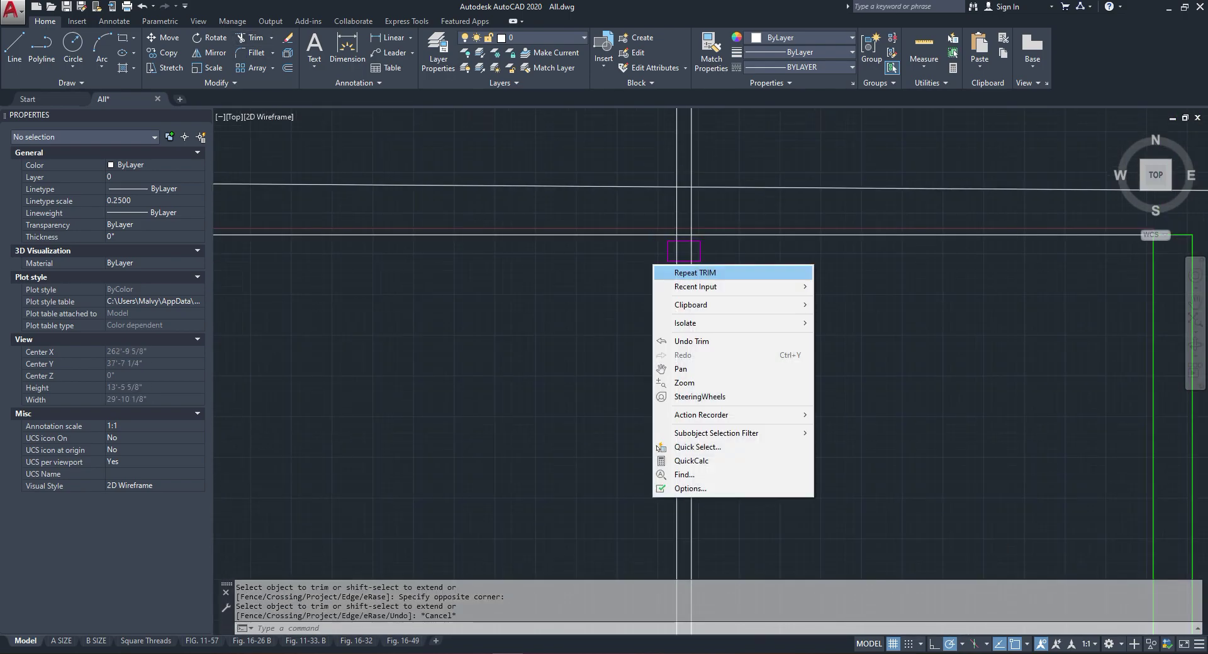
pyautogui.click(655, 273)
pyautogui.scroll(4, 685, 270)
pyautogui.click(701, 235)
pyautogui.click(660, 256)
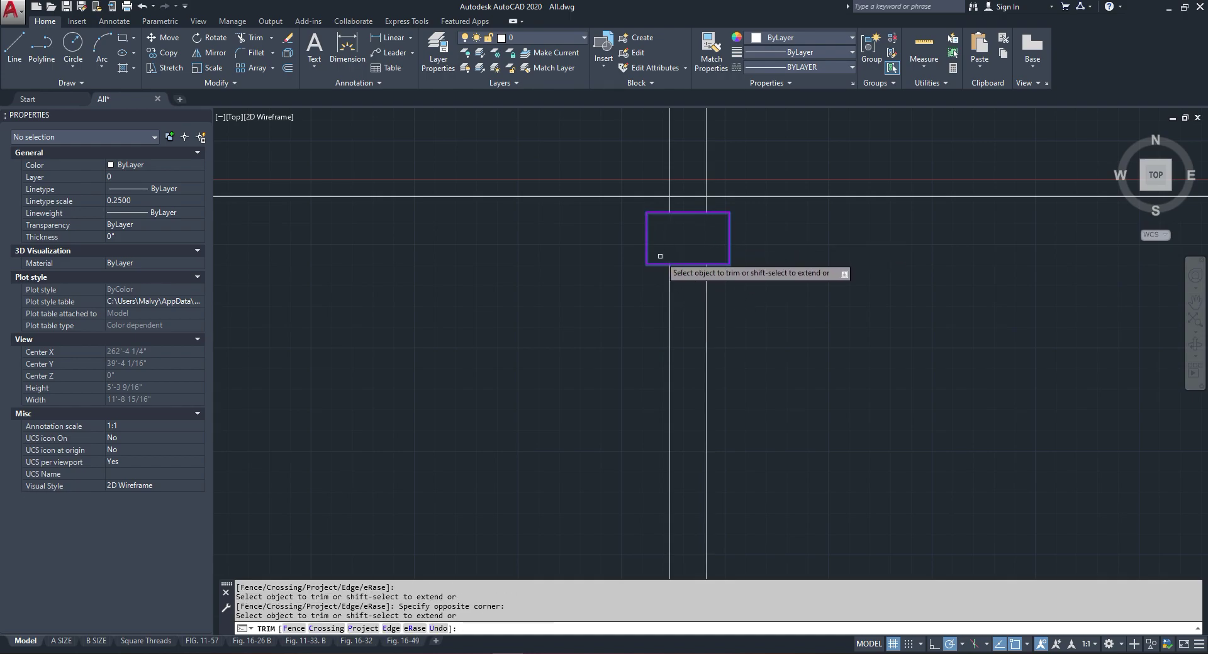
pyautogui.press('Escape')
# Step: Erase the leftover partition-line pieces beyond the upper and lower posts, including the horizontal outline below the plan
pyautogui.scroll(-2, 687, 301)
pyautogui.scroll(-6, 698, 276)
pyautogui.click(727, 216)
pyautogui.click(684, 225)
pyautogui.scroll(-6, 685, 219)
pyautogui.scroll(4, 702, 330)
pyautogui.click(636, 385)
pyautogui.rightClick(645, 360)
pyautogui.click(670, 434)
pyautogui.scroll(-6, 679, 408)
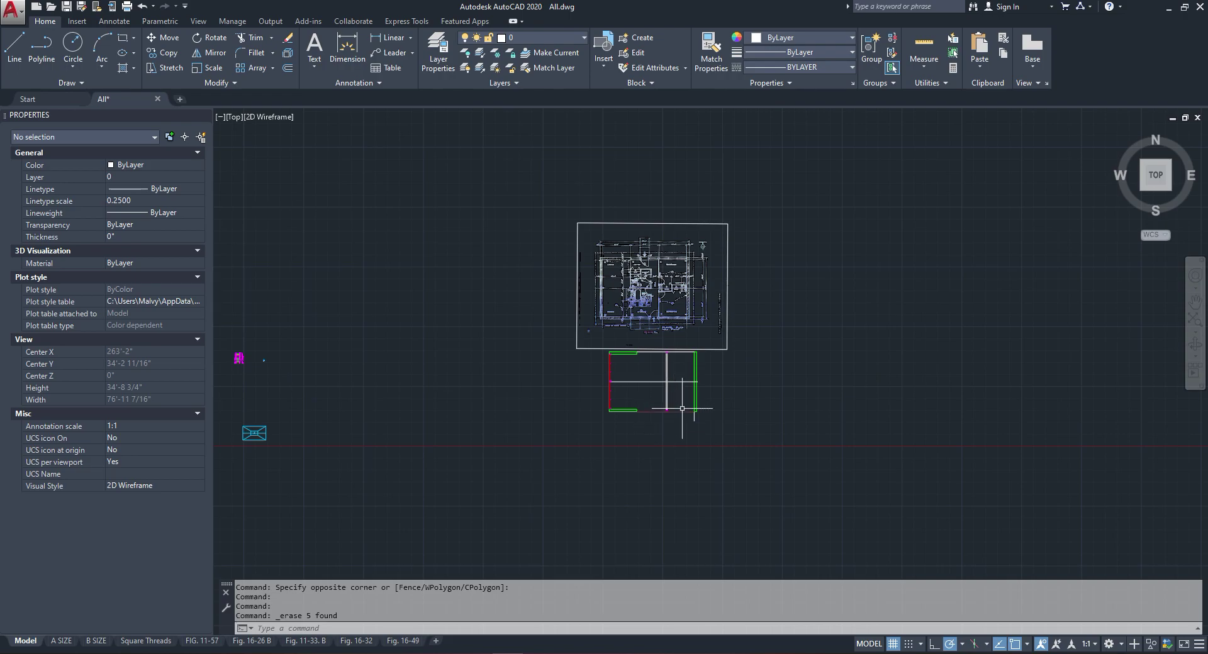
pyautogui.scroll(6, 679, 407)
pyautogui.click(707, 445)
pyautogui.click(686, 435)
pyautogui.rightClick(647, 349)
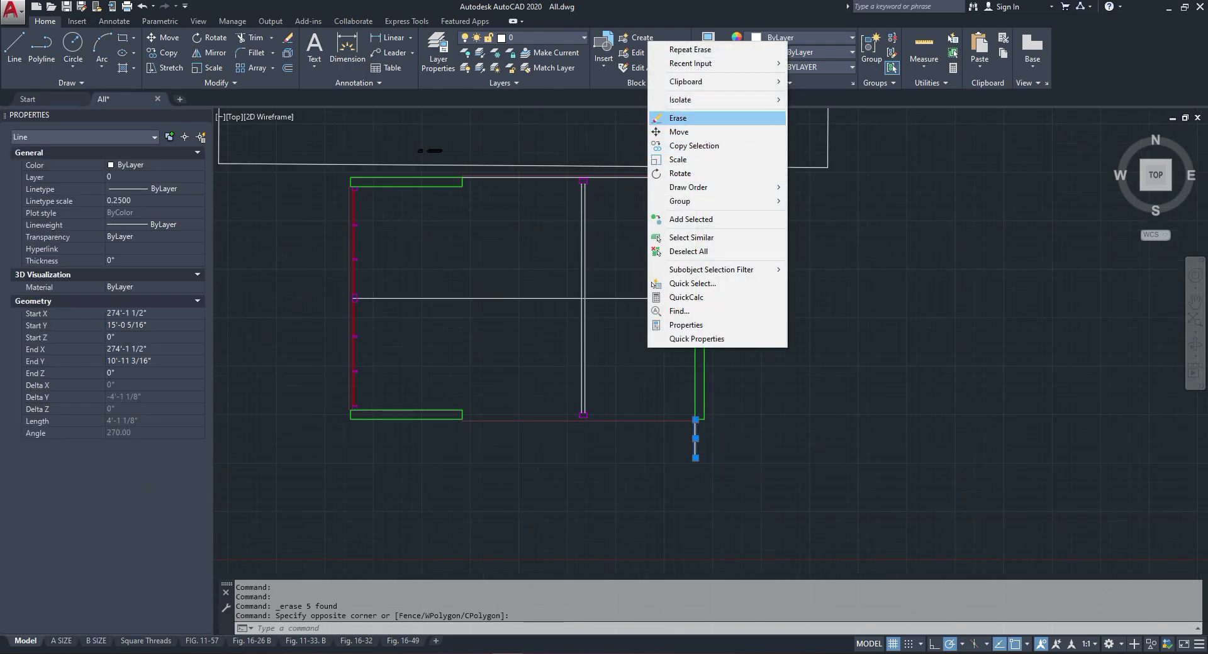
pyautogui.click(679, 131)
pyautogui.scroll(-5, 667, 318)
pyautogui.press('Escape')
# Step: Measure the width of the kitchen's exterior door opening on the scanned plan with a linear dimension
pyautogui.scroll(3, 759, 390)
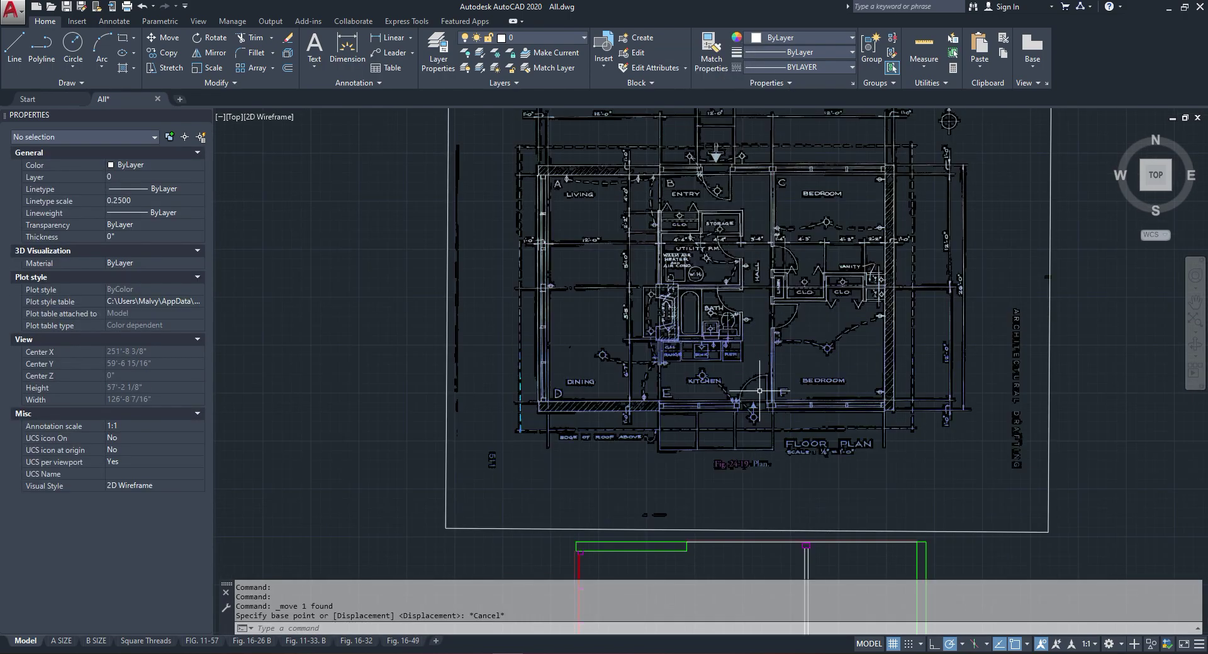
pyautogui.scroll(4, 760, 391)
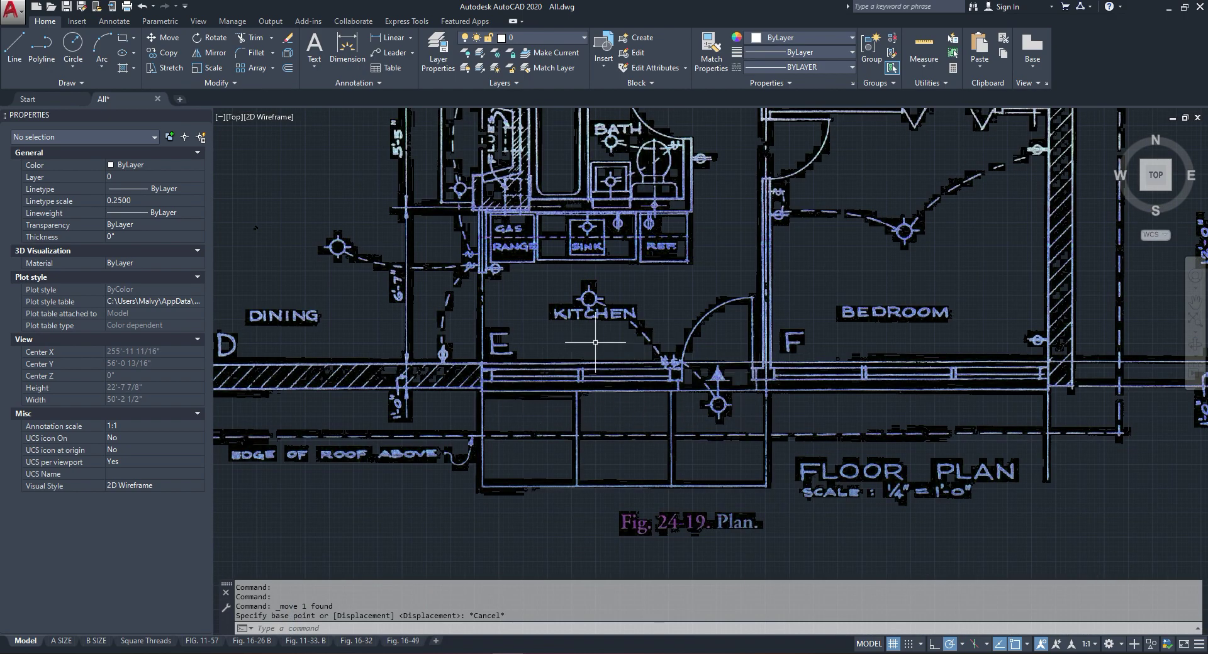
pyautogui.scroll(6, 698, 408)
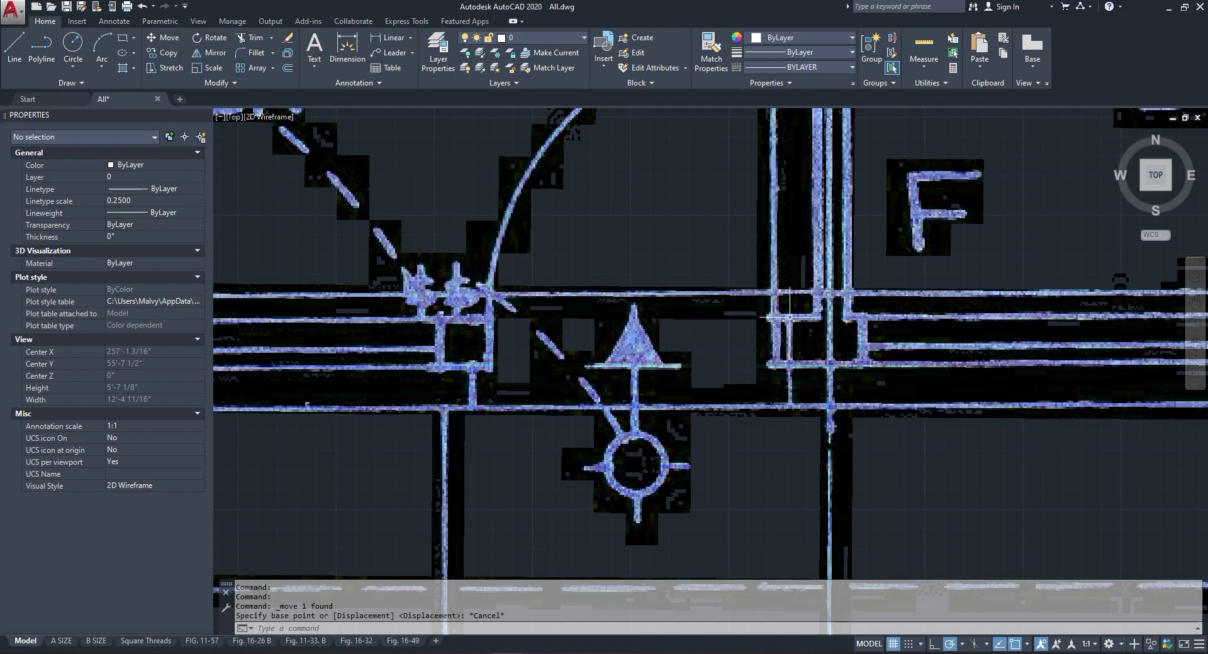
pyautogui.scroll(2, 786, 315)
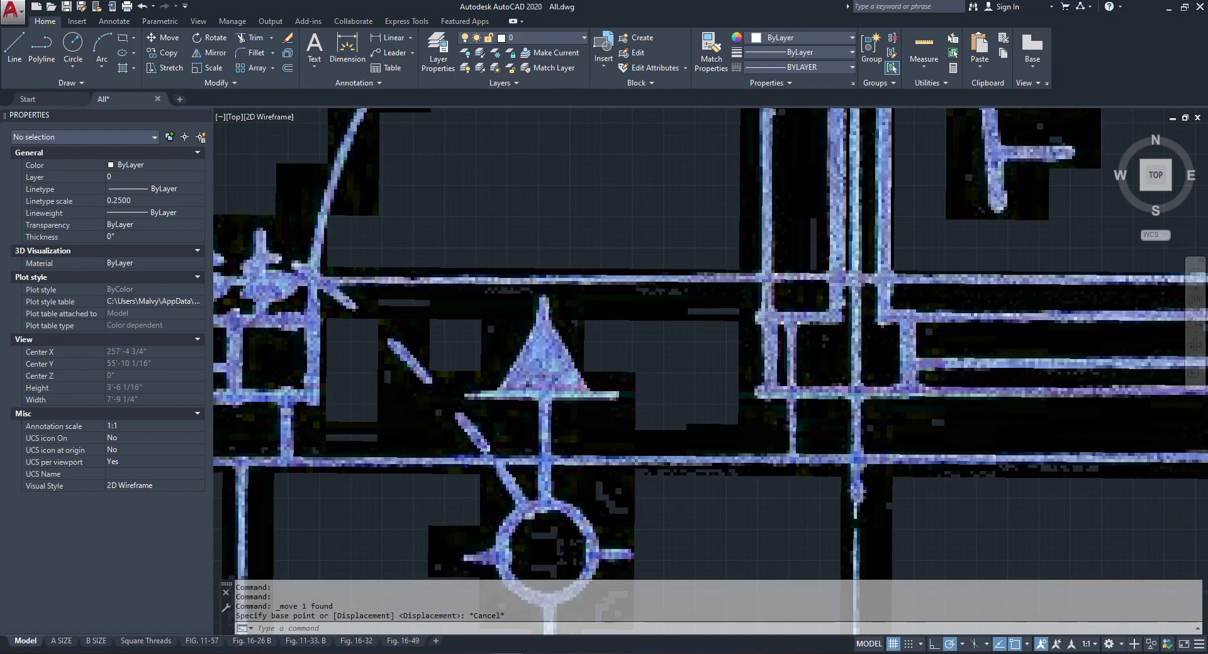
pyautogui.scroll(-4, 775, 307)
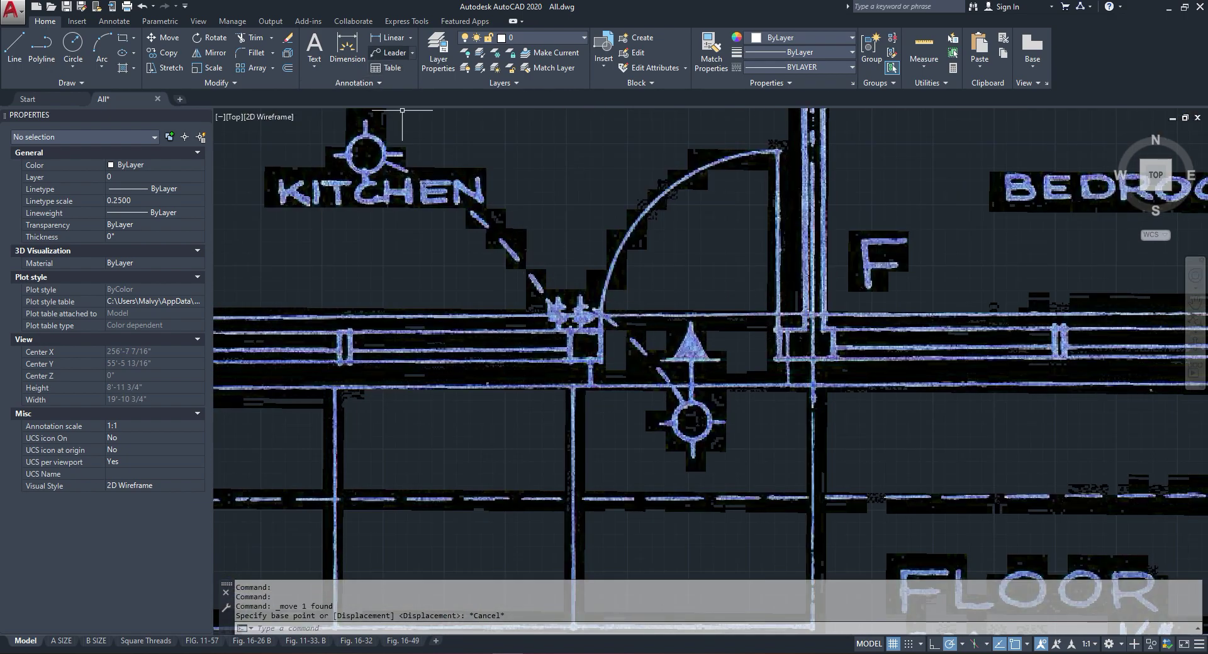
pyautogui.click(390, 37)
pyautogui.scroll(2, 648, 391)
pyautogui.click(575, 329)
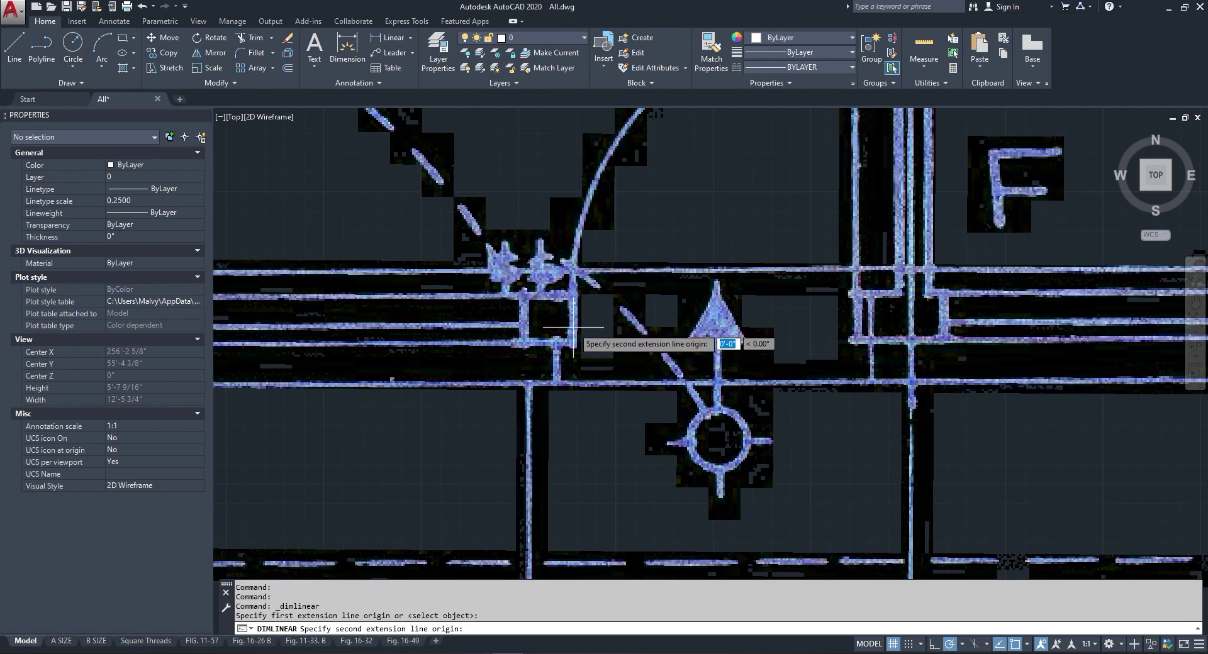
pyautogui.click(857, 326)
pyautogui.press('Escape')
# Step: Examine the post beside the kitchen door and the corner post at the dining window wall on the scanned plan
pyautogui.scroll(-3, 817, 327)
pyautogui.scroll(3, 686, 311)
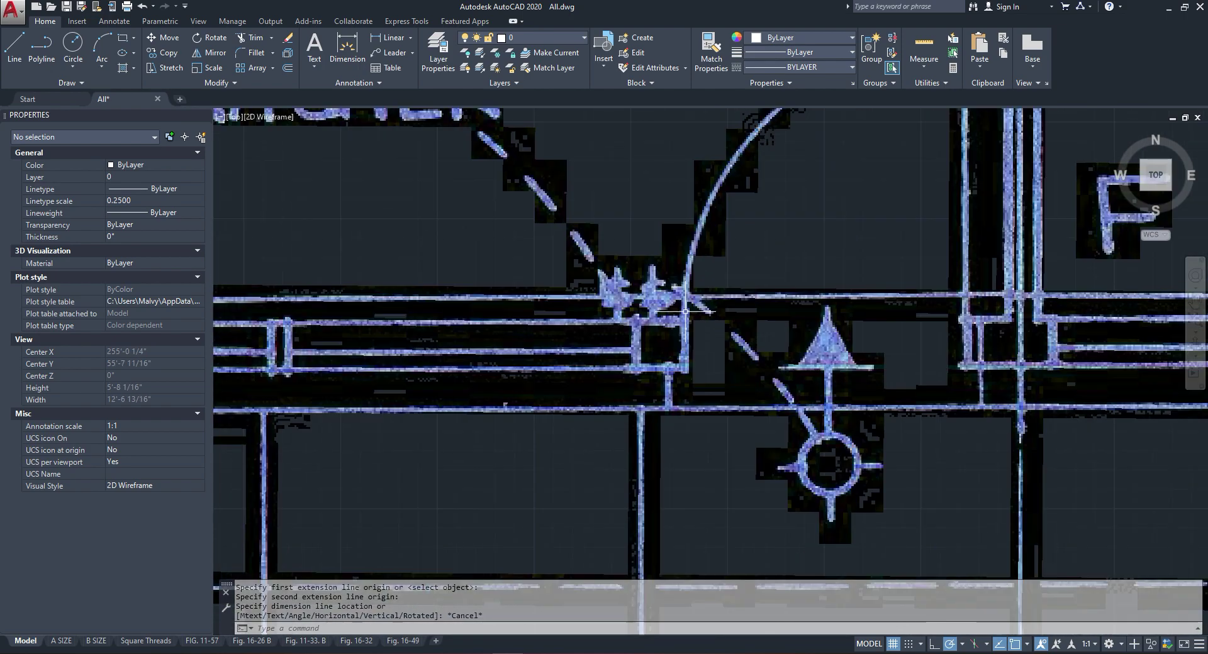
pyautogui.scroll(-4, 681, 357)
pyautogui.scroll(3, 666, 357)
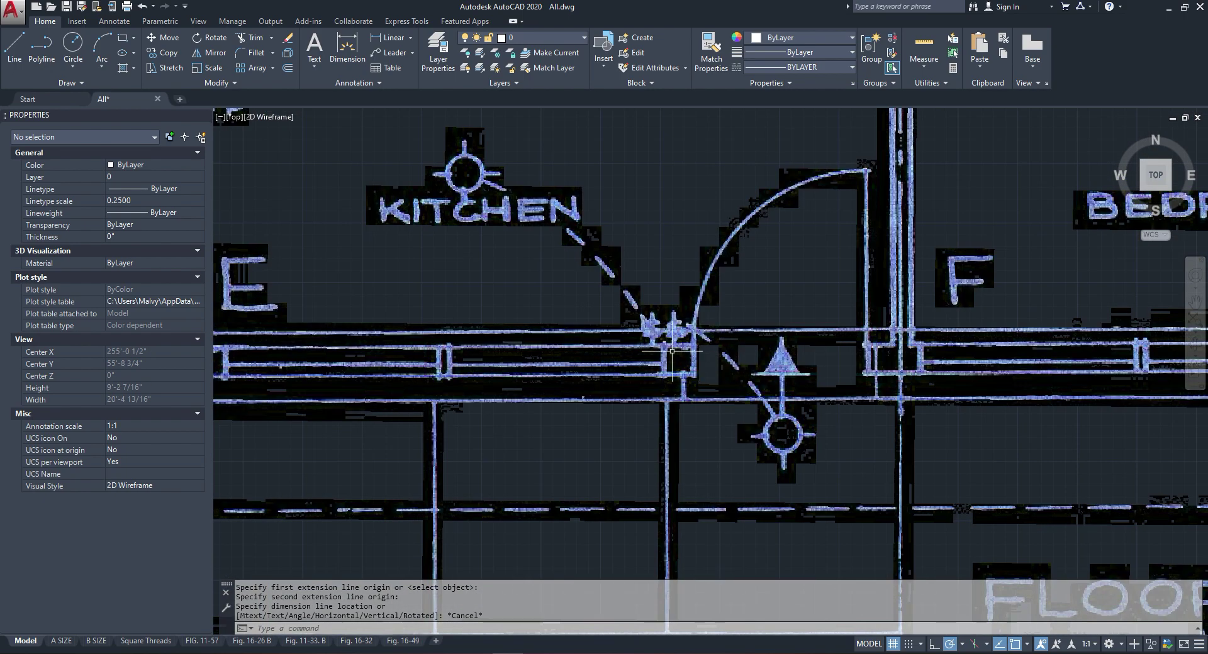
pyautogui.scroll(-3, 629, 342)
pyautogui.scroll(5, 445, 364)
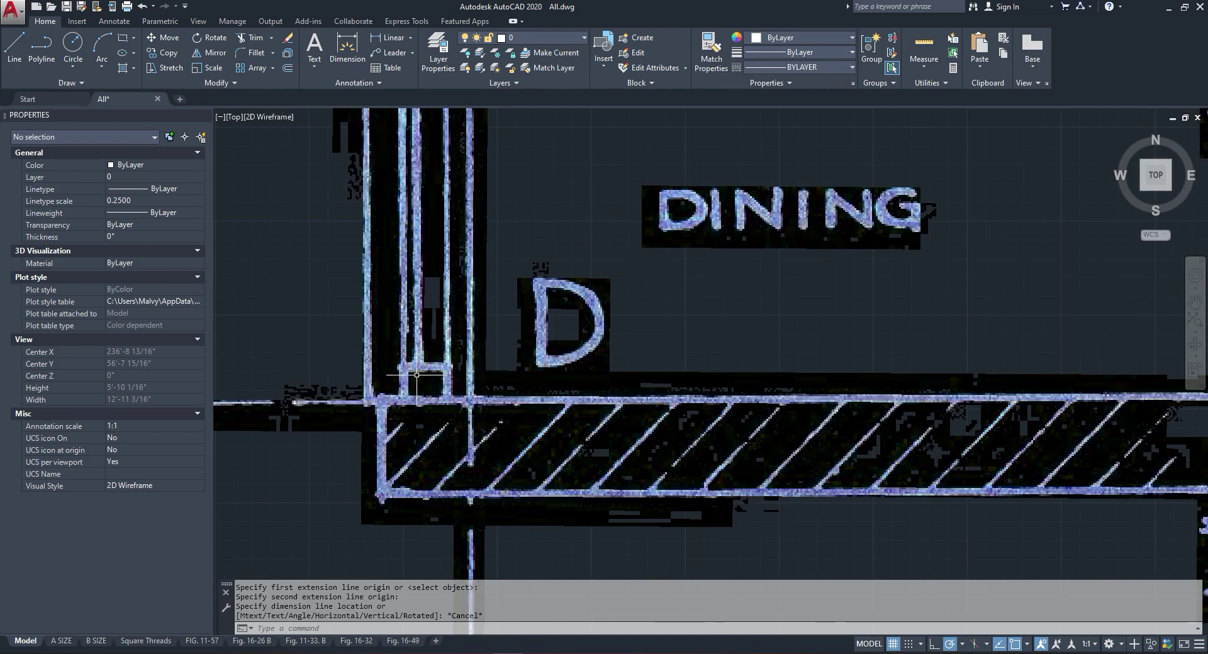
pyautogui.scroll(-3, 385, 364)
pyautogui.scroll(3, 889, 396)
# Step: Copy a small magenta post from the dining window wall to just beside the partition's lower post
pyautogui.scroll(-9, 855, 390)
pyautogui.scroll(2, 713, 433)
pyautogui.scroll(6, 713, 433)
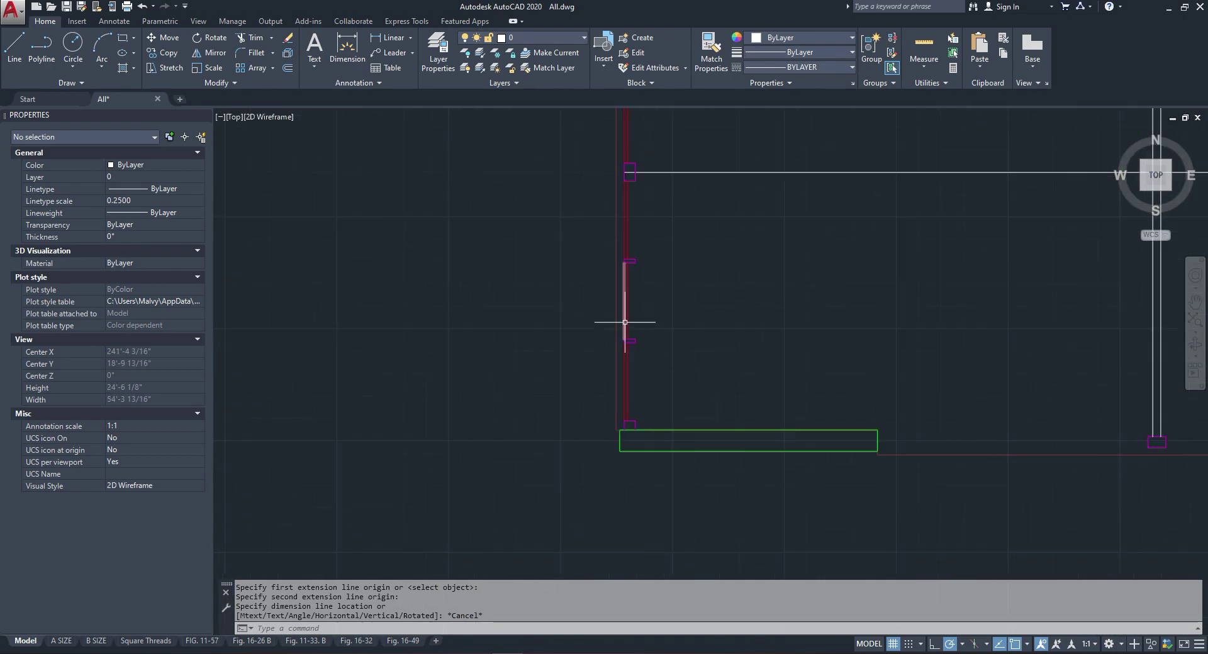
pyautogui.rightClick(657, 339)
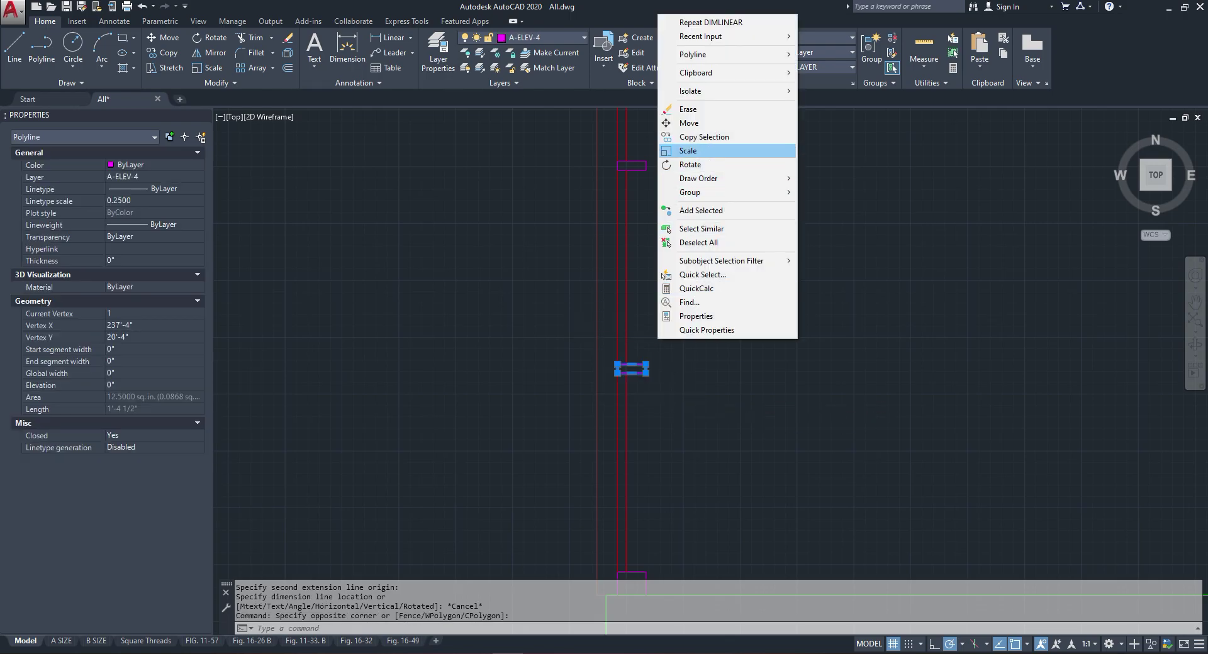
pyautogui.click(698, 138)
pyautogui.click(661, 345)
pyautogui.scroll(-3, 515, 257)
pyautogui.scroll(5, 860, 346)
pyautogui.click(850, 300)
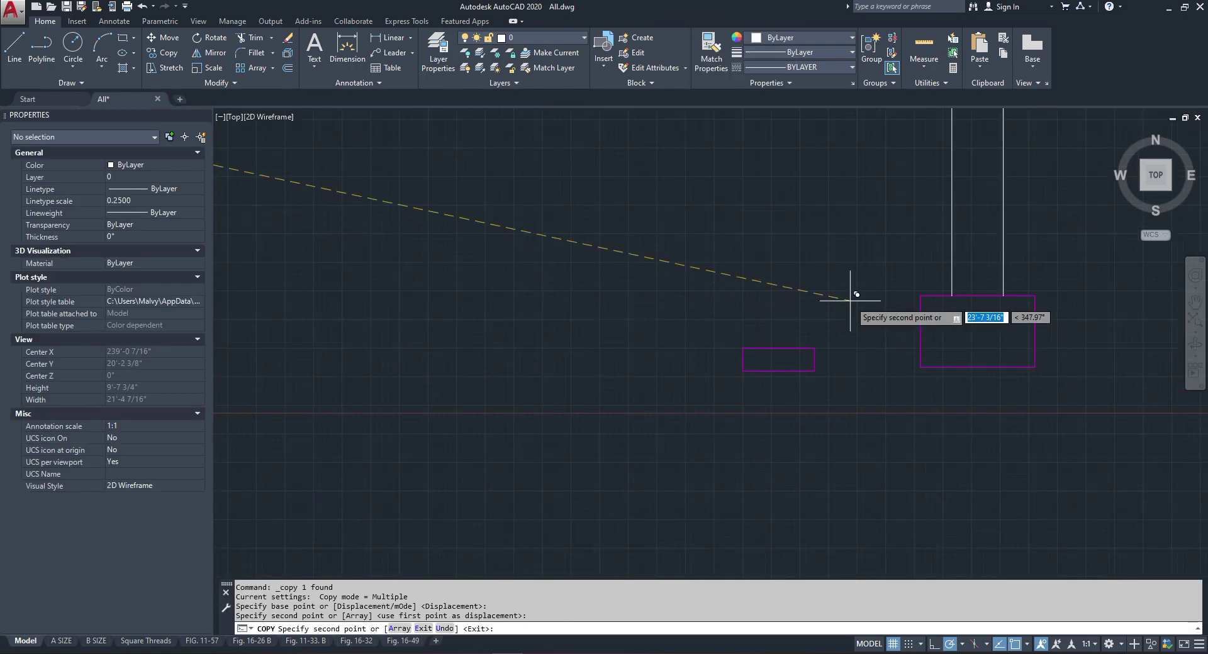
pyautogui.press('Escape')
# Step: Rotate the copied small post a quarter turn so that its long side is vertical
pyautogui.click(845, 342)
pyautogui.click(800, 365)
pyautogui.rightClick(753, 295)
pyautogui.press('Escape')
pyautogui.click(776, 358)
pyautogui.click(774, 331)
pyautogui.rightClick(764, 333)
pyautogui.click(797, 158)
pyautogui.click(778, 360)
pyautogui.press('Escape')
# Step: Move the rotated small post flush against the kitchen side of the partition's lower post
pyautogui.click(809, 338)
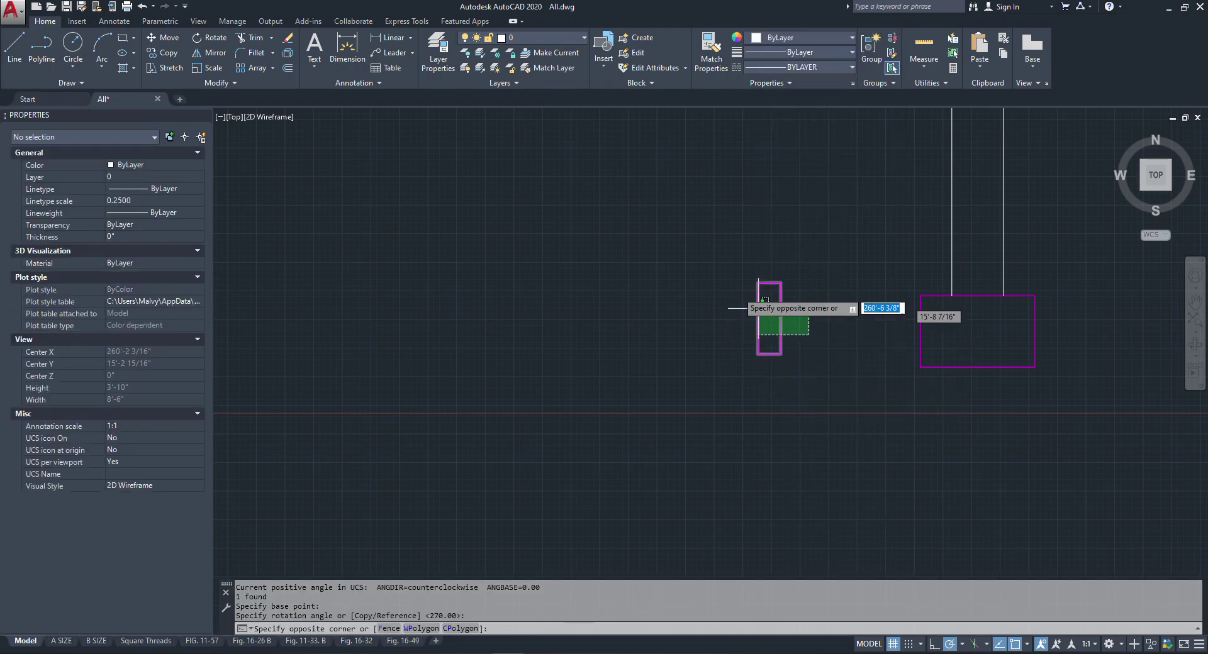
pyautogui.click(755, 310)
pyautogui.rightClick(738, 279)
pyautogui.click(783, 401)
pyautogui.click(780, 319)
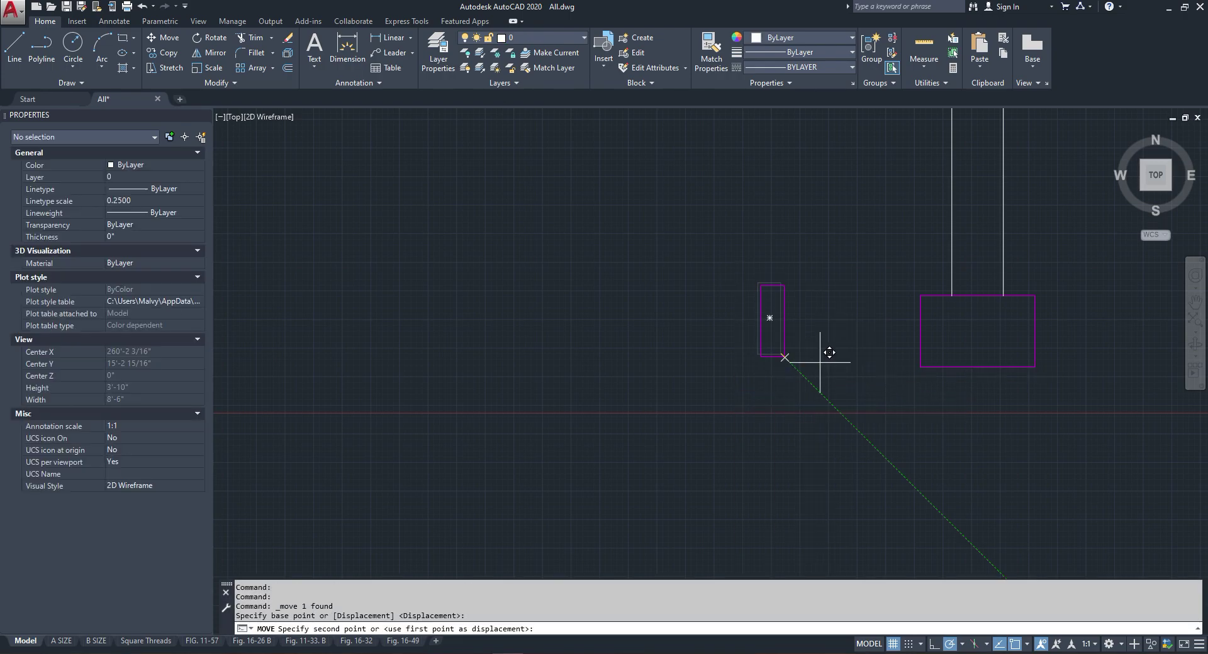
pyautogui.click(920, 337)
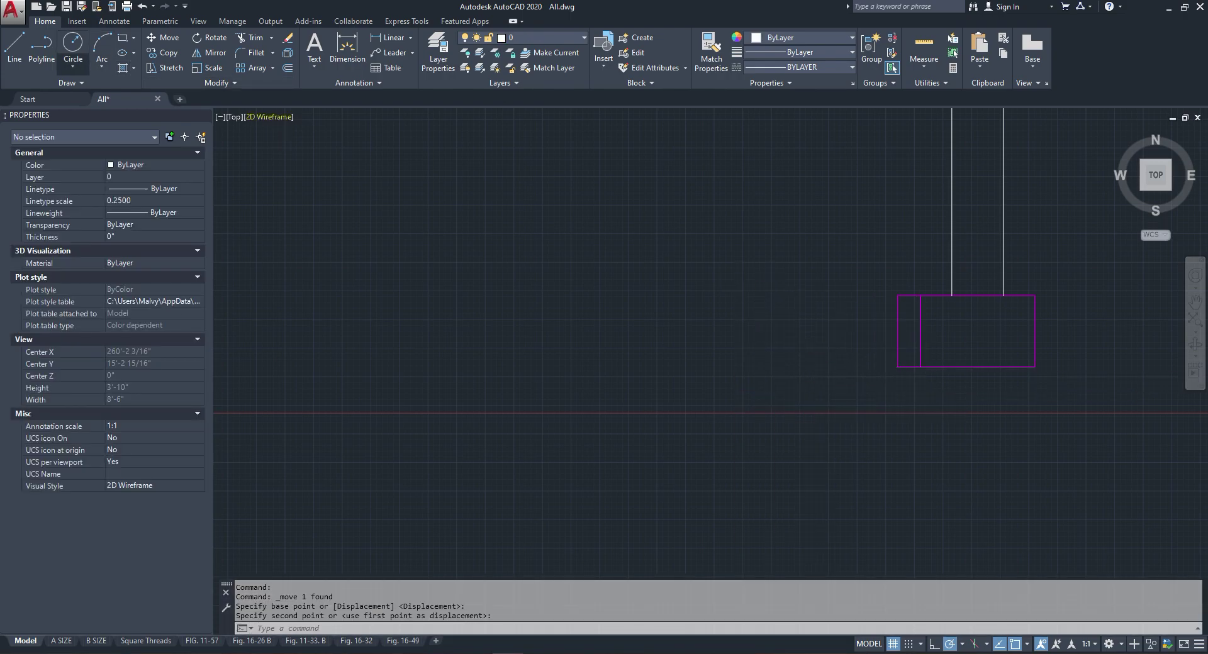
# Step: Draw a door-opening guide polyline from the small post's lower outer corner: a short drop, 36" towards the kitchen, and a short upward leg
pyautogui.click(42, 47)
pyautogui.click(897, 392)
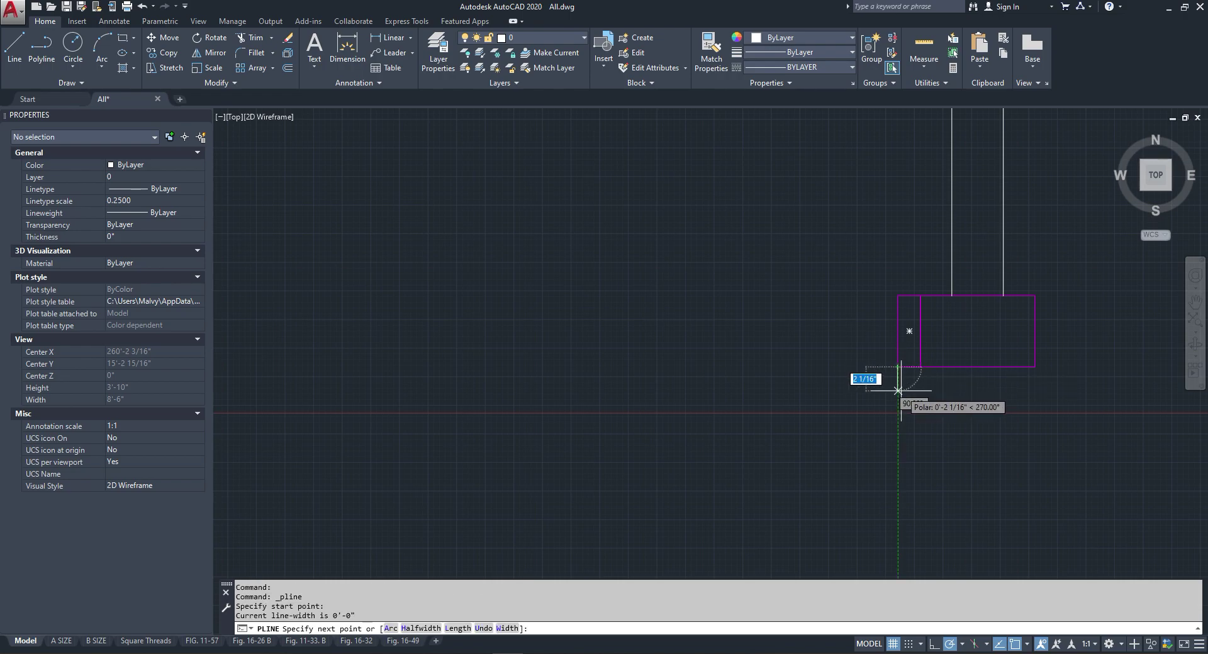
pyautogui.write('36')
pyautogui.press('Return')
pyautogui.scroll(-5, 840, 397)
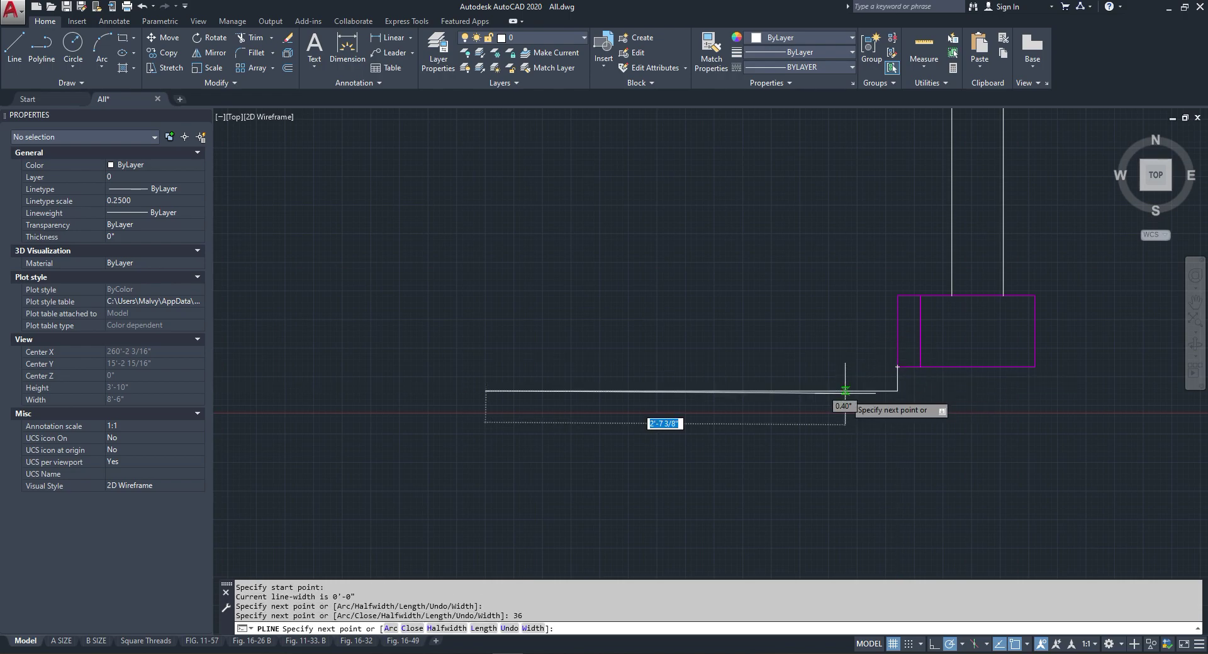
pyautogui.press('Escape')
# Step: Copy the three polylines of the lower corner post at the dining window wall to just beyond the 36" guide's far end
pyautogui.scroll(-6, 817, 328)
pyautogui.scroll(6, 567, 319)
pyautogui.click(550, 308)
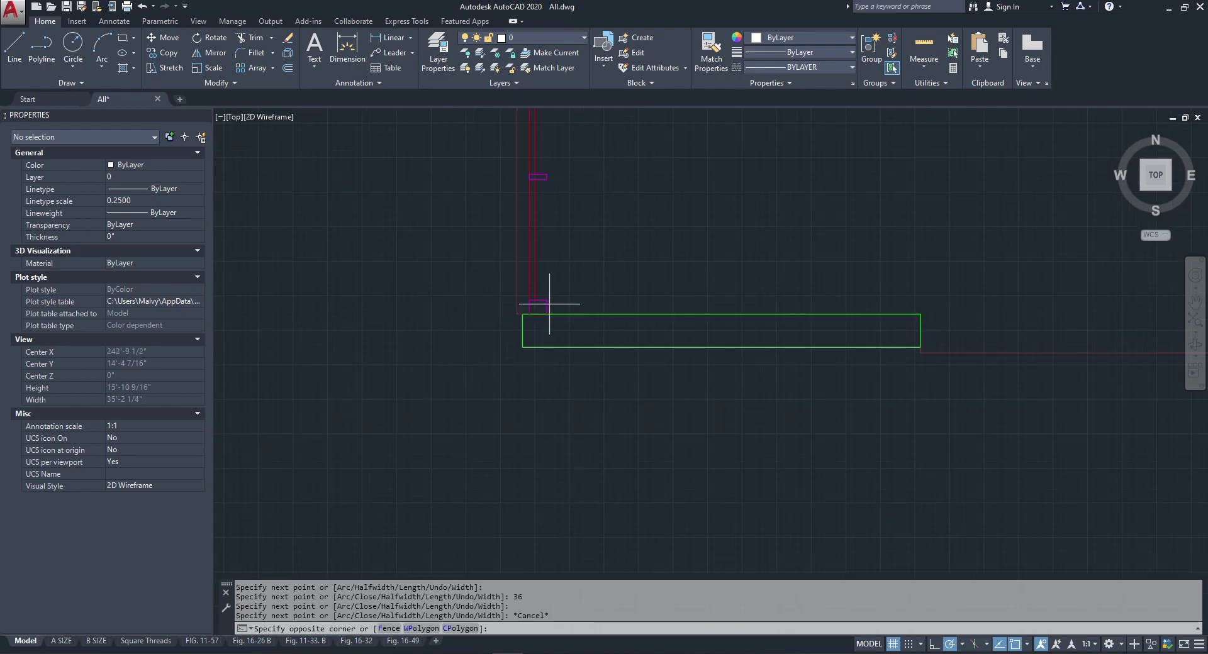
pyautogui.click(538, 304)
pyautogui.scroll(8, 537, 304)
pyautogui.click(560, 271)
pyautogui.click(527, 304)
pyautogui.click(493, 301)
pyautogui.click(453, 316)
pyautogui.rightClick(468, 318)
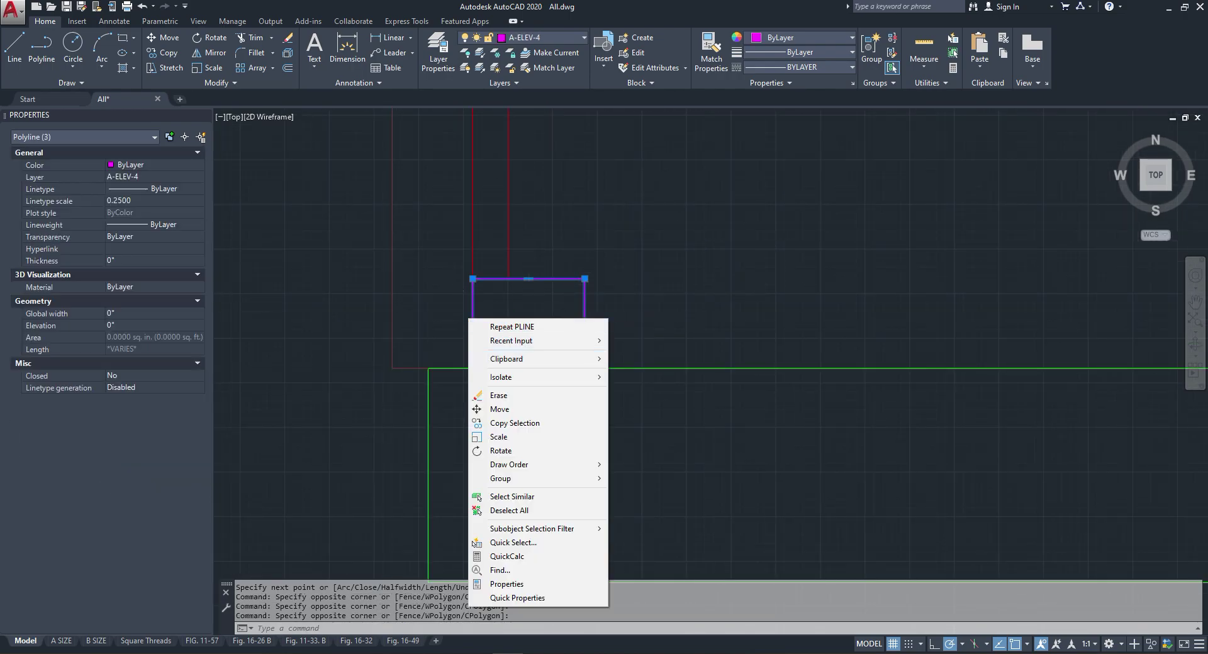
pyautogui.click(514, 423)
pyautogui.click(533, 321)
pyautogui.scroll(-6, 445, 264)
pyautogui.scroll(-6, 443, 264)
pyautogui.scroll(8, 744, 288)
pyautogui.click(462, 205)
pyautogui.press('Escape')
# Step: Join the three polylines of the copied corner post into a single polyline
pyautogui.click(484, 193)
pyautogui.click(486, 202)
pyautogui.click(493, 199)
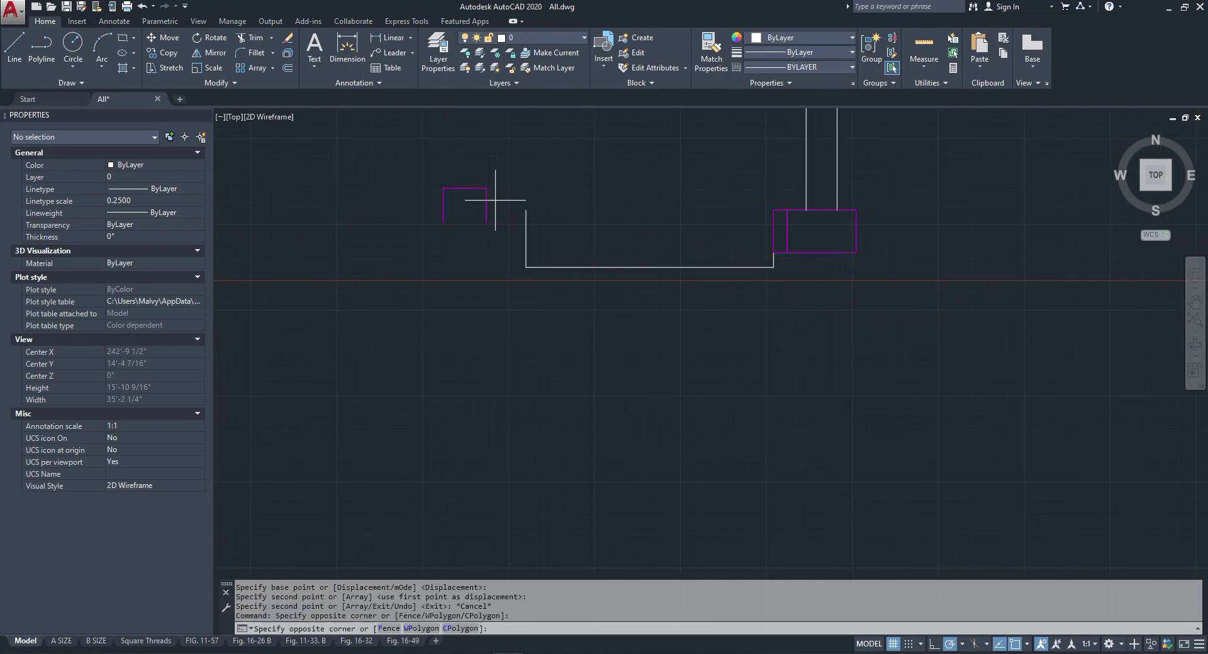
pyautogui.click(477, 209)
pyautogui.rightClick(477, 213)
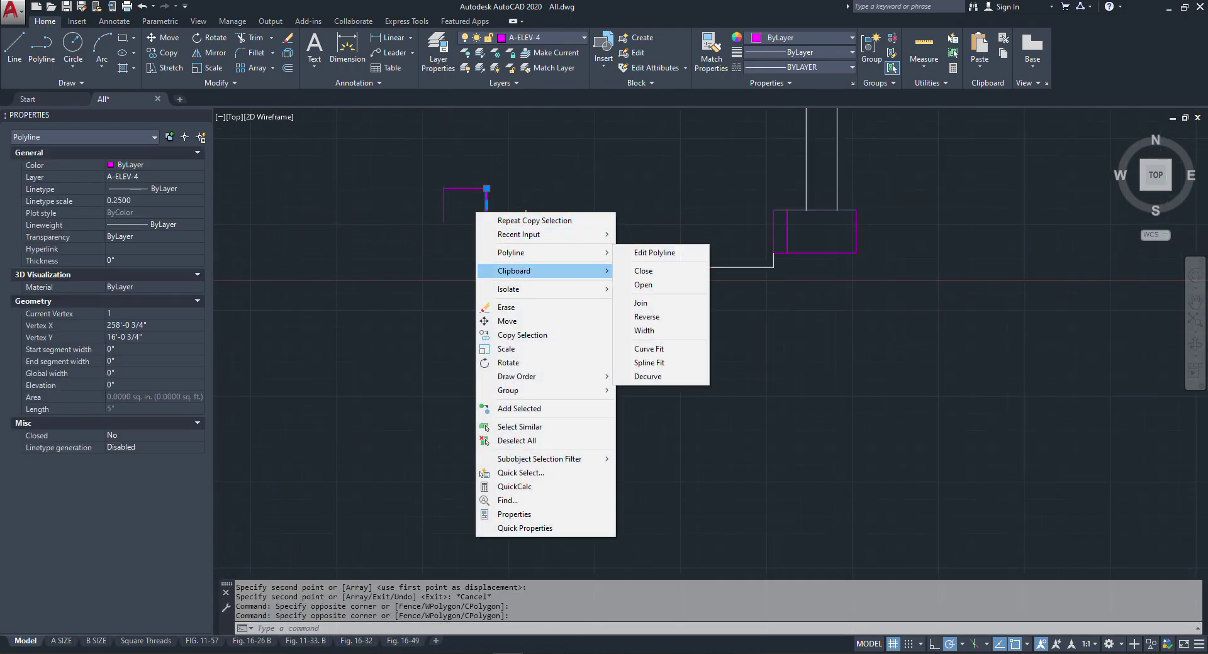
pyautogui.click(641, 304)
pyautogui.click(535, 188)
pyautogui.click(421, 218)
pyautogui.press('Return')
pyautogui.press('Escape')
# Step: Close the joined outline of the copied post
pyautogui.click(464, 194)
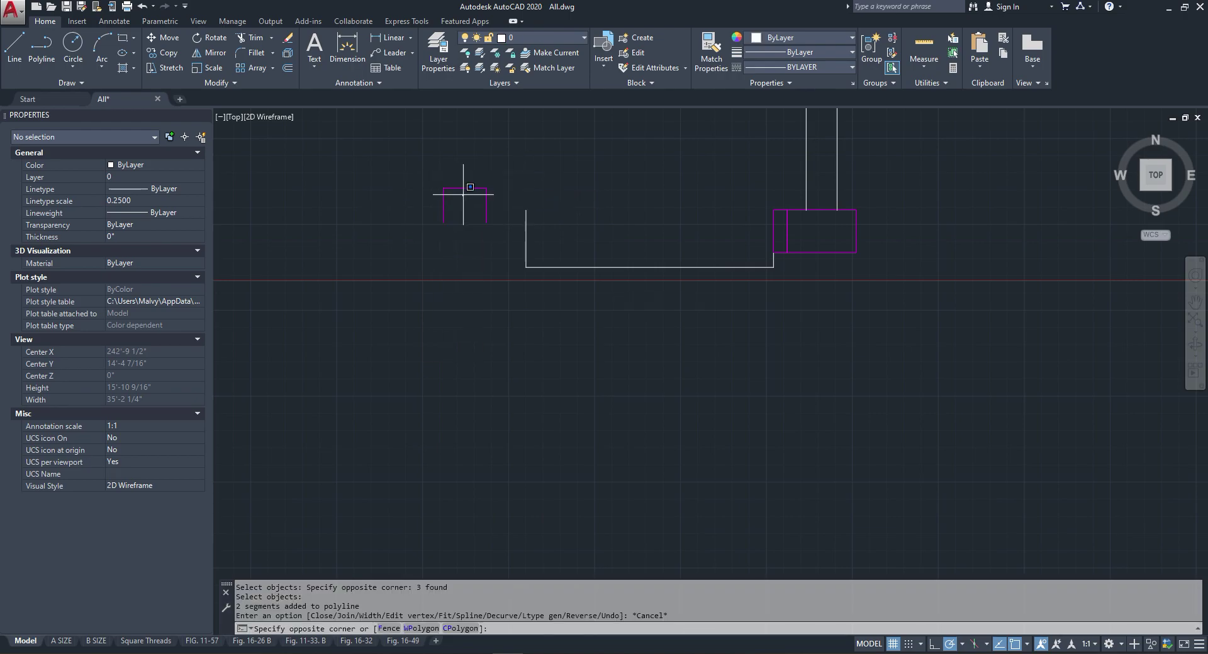
pyautogui.click(457, 185)
pyautogui.rightClick(457, 184)
pyautogui.moveTo(497, 224)
pyautogui.click(632, 243)
# Step: Rotate the closed post outline a quarter turn so that its long side is vertical
pyautogui.click(491, 210)
pyautogui.click(452, 218)
pyautogui.rightClick(431, 166)
pyautogui.click(463, 316)
pyautogui.click(497, 238)
# Step: Move the rotated post so its lower corner meets the small post's lower outer corner, where the door guide starts
pyautogui.click(476, 200)
pyautogui.rightClick(475, 200)
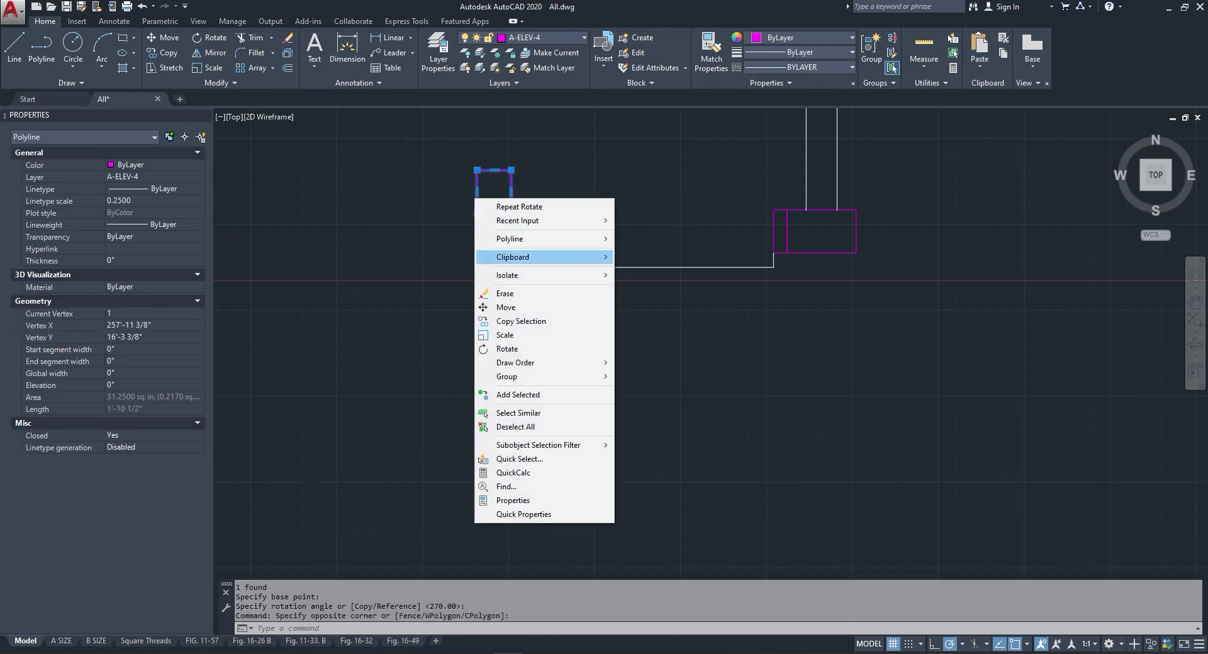
pyautogui.click(506, 307)
pyautogui.click(511, 212)
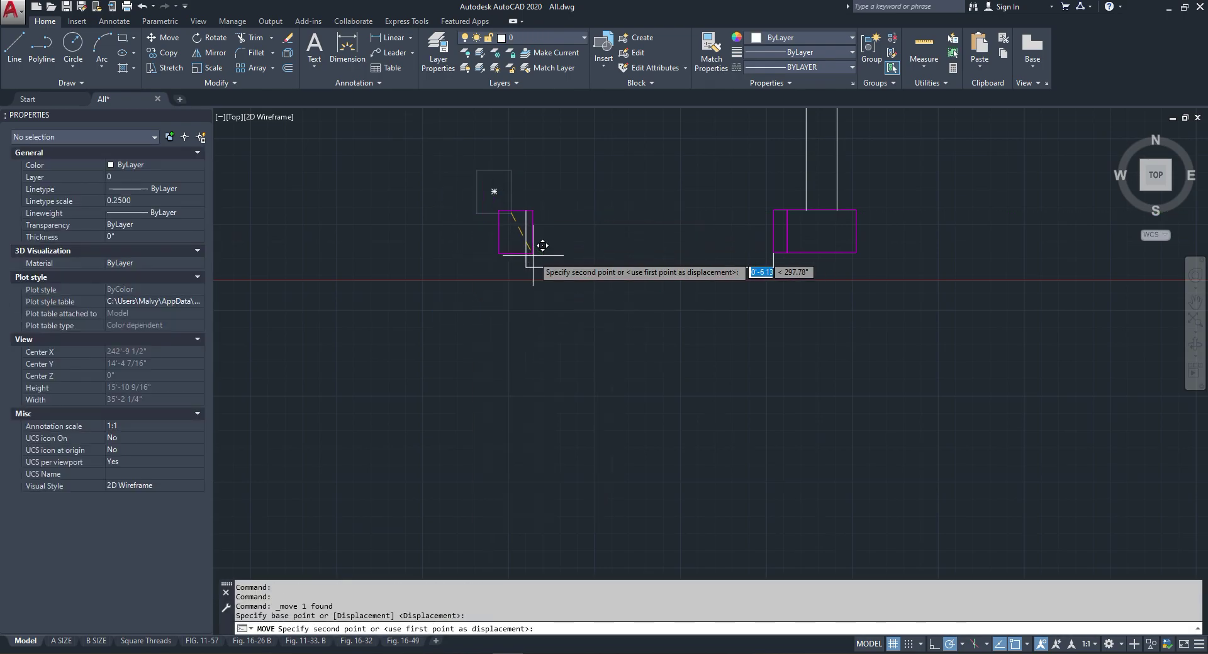
pyautogui.click(773, 253)
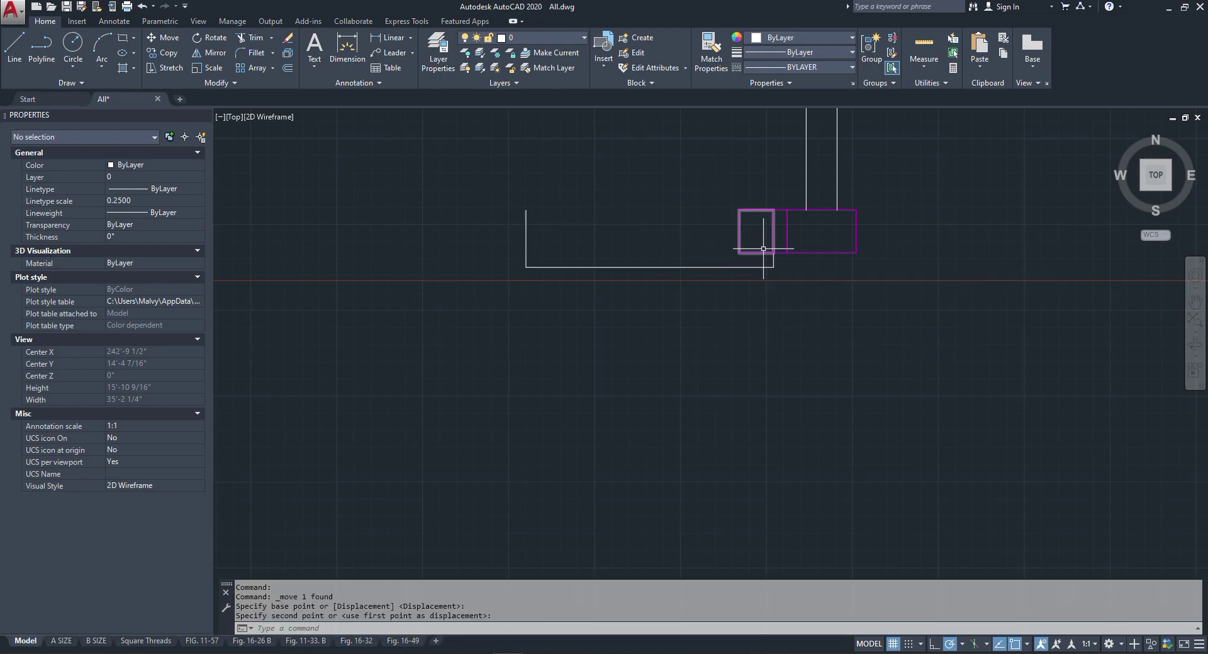
# Step: Move the post 36" horizontally towards the kitchen, to the far side of the door opening
pyautogui.click(764, 244)
pyautogui.click(719, 231)
pyautogui.rightClick(720, 232)
pyautogui.click(753, 335)
pyautogui.click(754, 337)
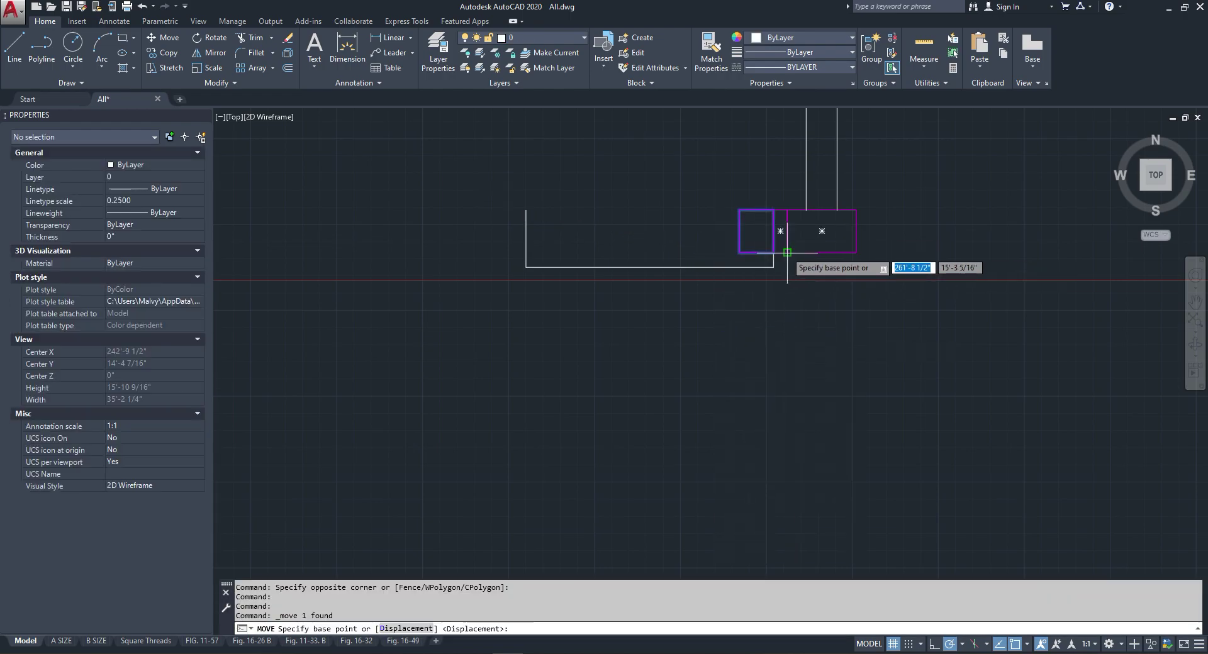
pyautogui.click(773, 253)
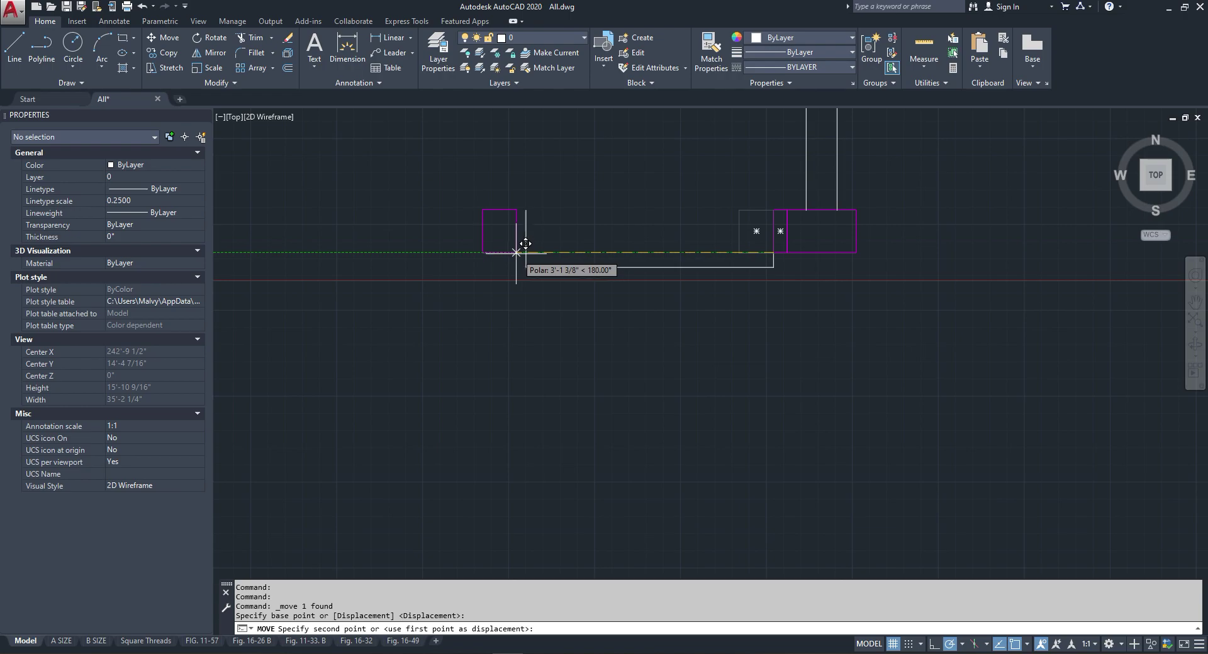
pyautogui.press('Escape')
# Step: Erase the 36" door-opening guide polyline
pyautogui.click(588, 280)
pyautogui.click(575, 248)
pyautogui.rightClick(584, 229)
pyautogui.click(629, 321)
# Step: Put the two vertical lines of the bedroom partition on layer A-ELEV-2
pyautogui.scroll(-3, 672, 356)
pyautogui.scroll(2, 697, 317)
pyautogui.scroll(-3, 748, 314)
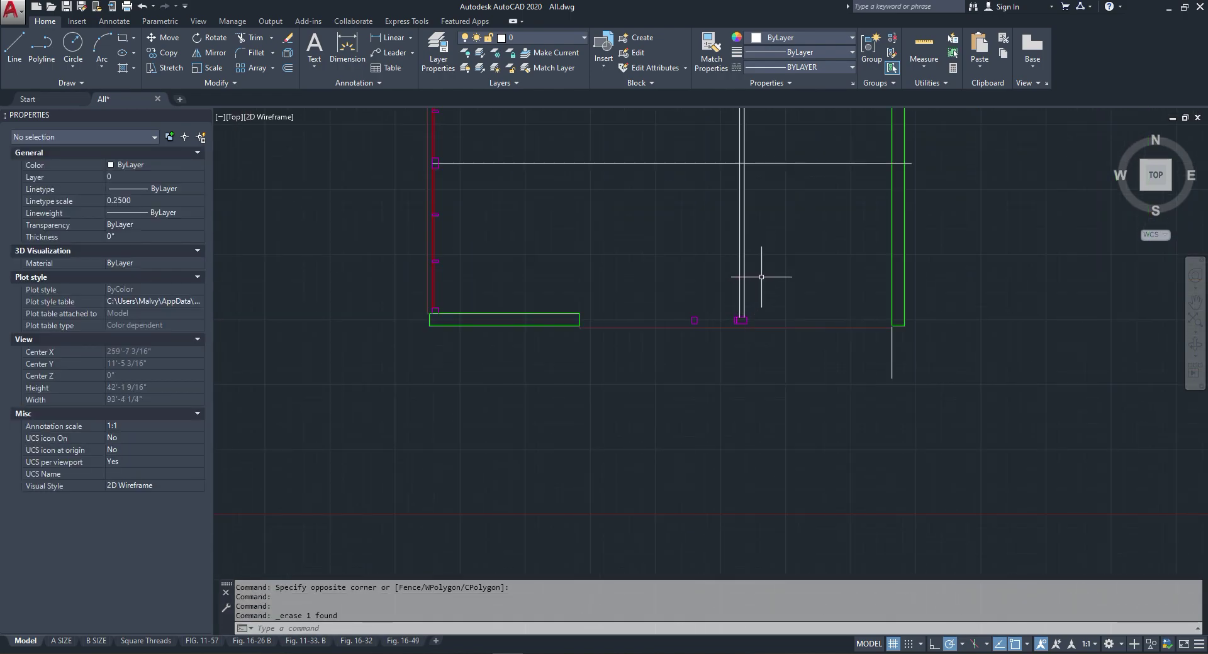
pyautogui.click(869, 283)
pyautogui.click(649, 206)
pyautogui.click(541, 38)
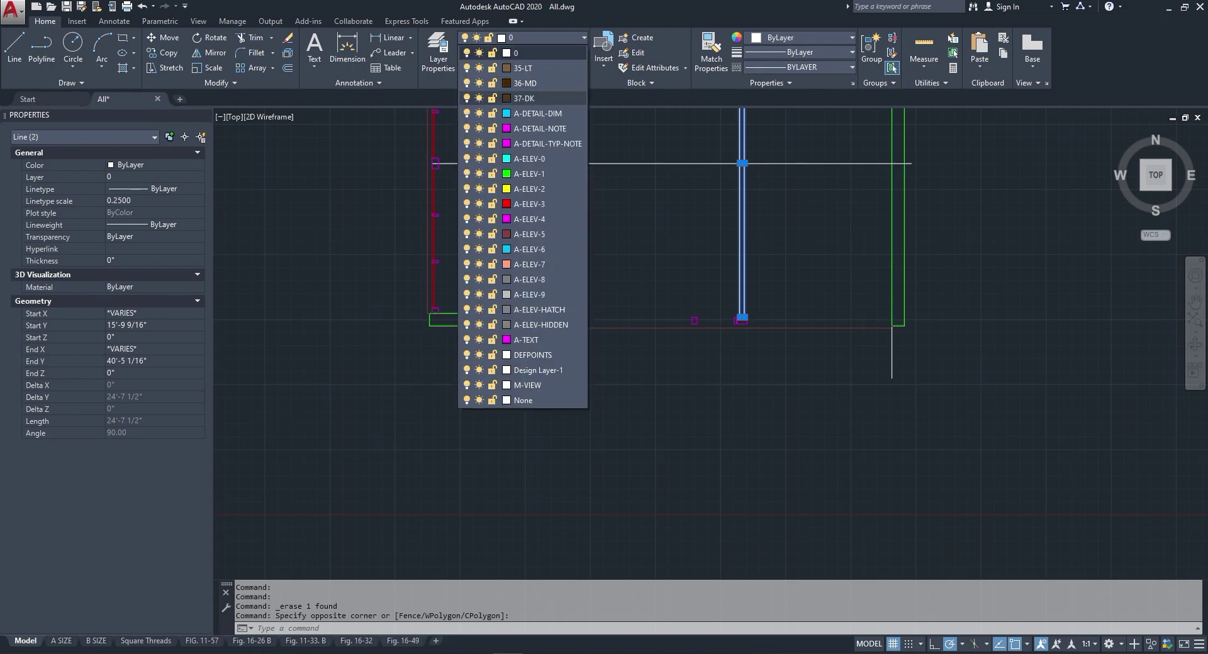
pyautogui.click(530, 189)
pyautogui.press('Escape')
# Step: Draw the open door leaf as a polyline rectangle 36" high and 1.5" wide, rising from the small post's upper outer corner
pyautogui.scroll(3, 699, 311)
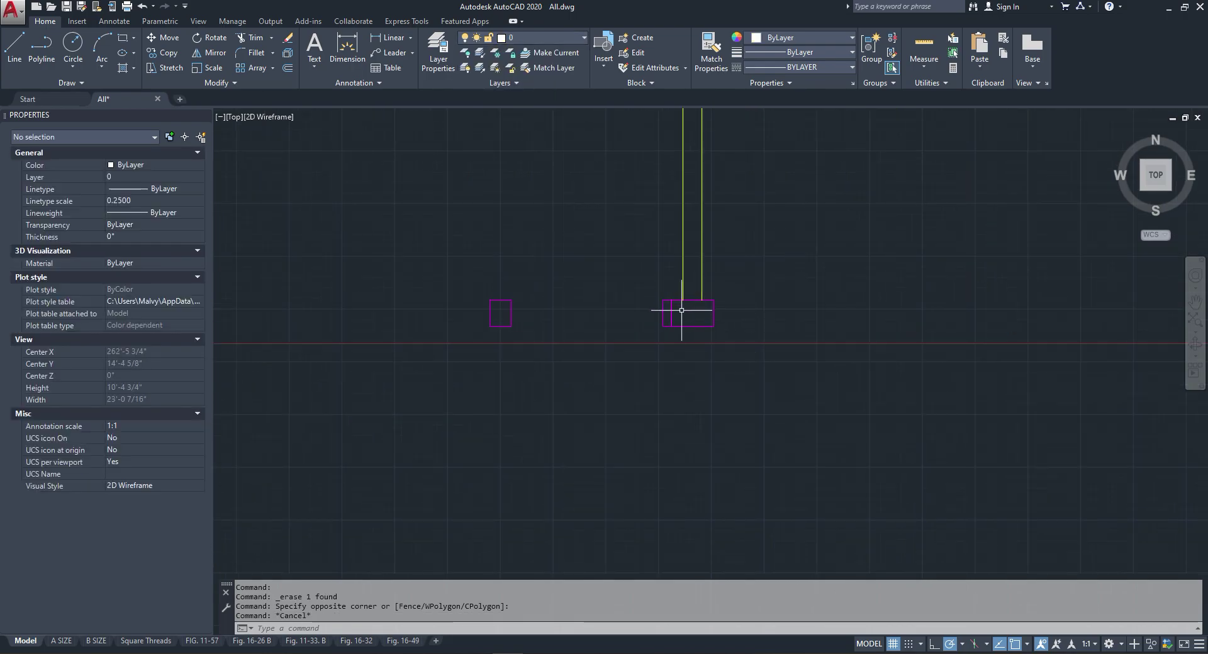
pyautogui.scroll(5, 701, 303)
pyautogui.scroll(-3, 706, 315)
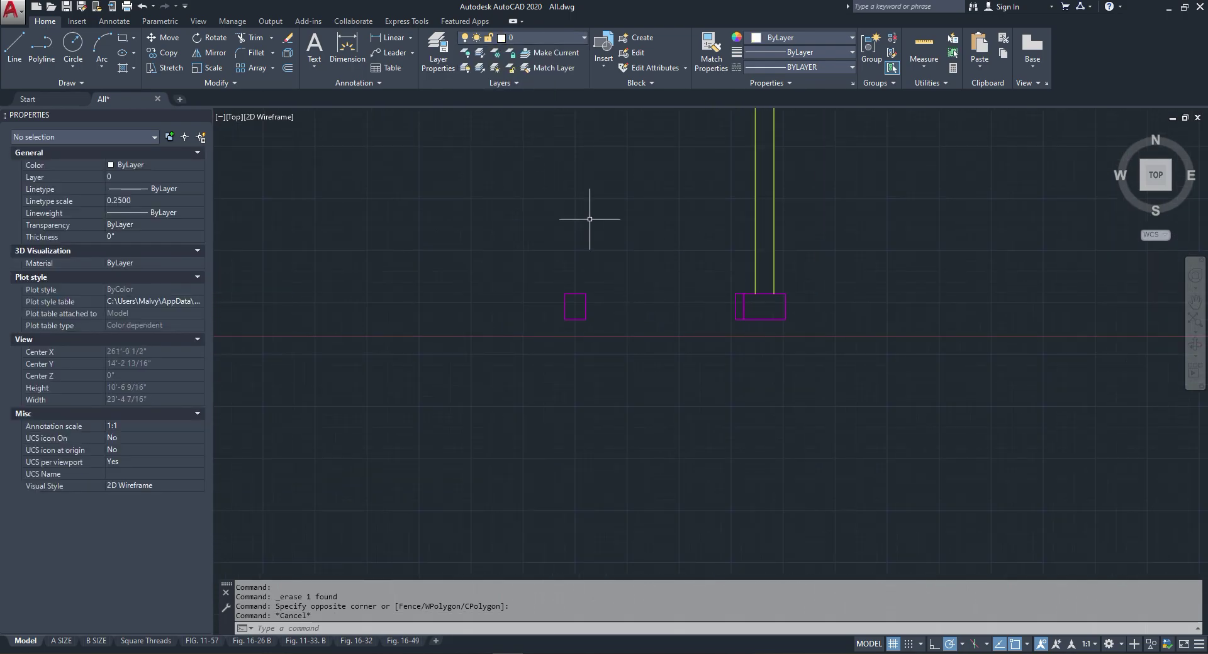
pyautogui.click(41, 47)
pyautogui.scroll(4, 730, 294)
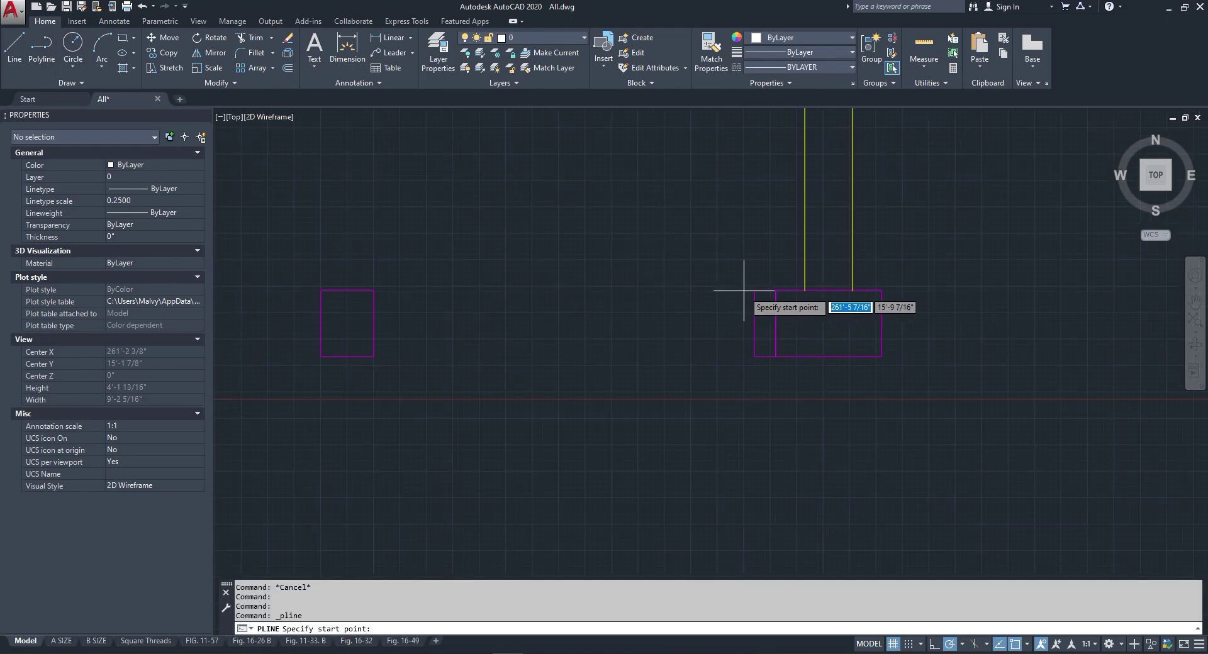
pyautogui.click(755, 290)
pyautogui.scroll(-4, 754, 291)
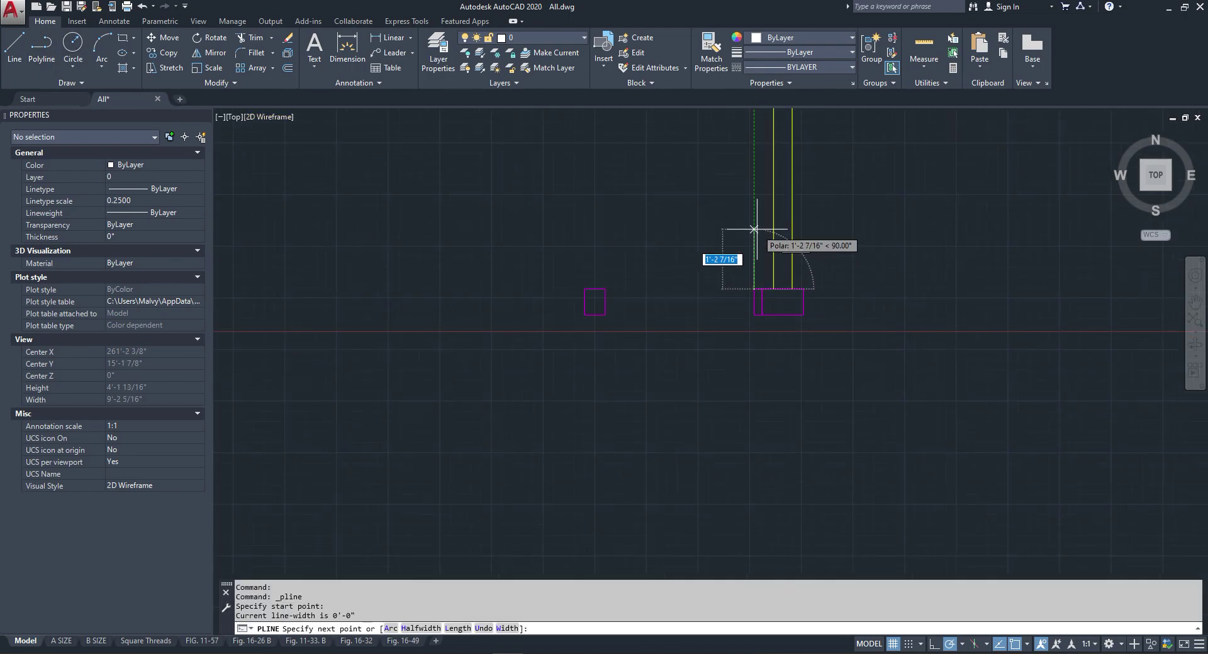
pyautogui.write('36')
pyautogui.press('Return')
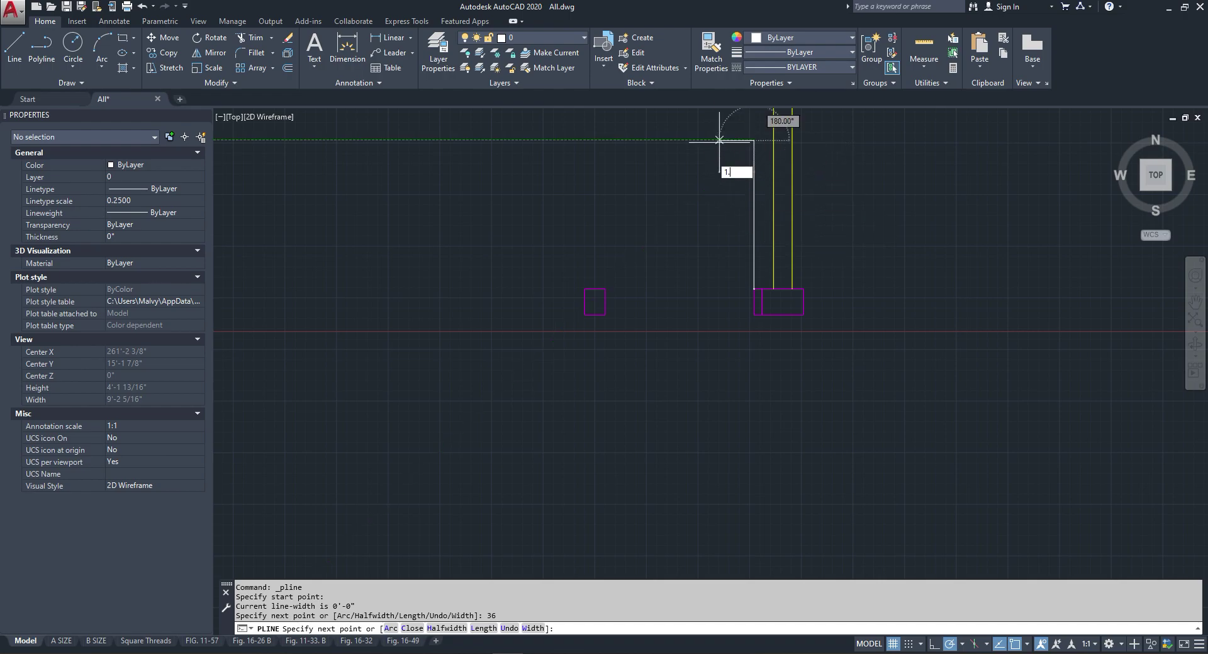
pyautogui.write('1.5')
pyautogui.press('Return')
pyautogui.scroll(4, 745, 281)
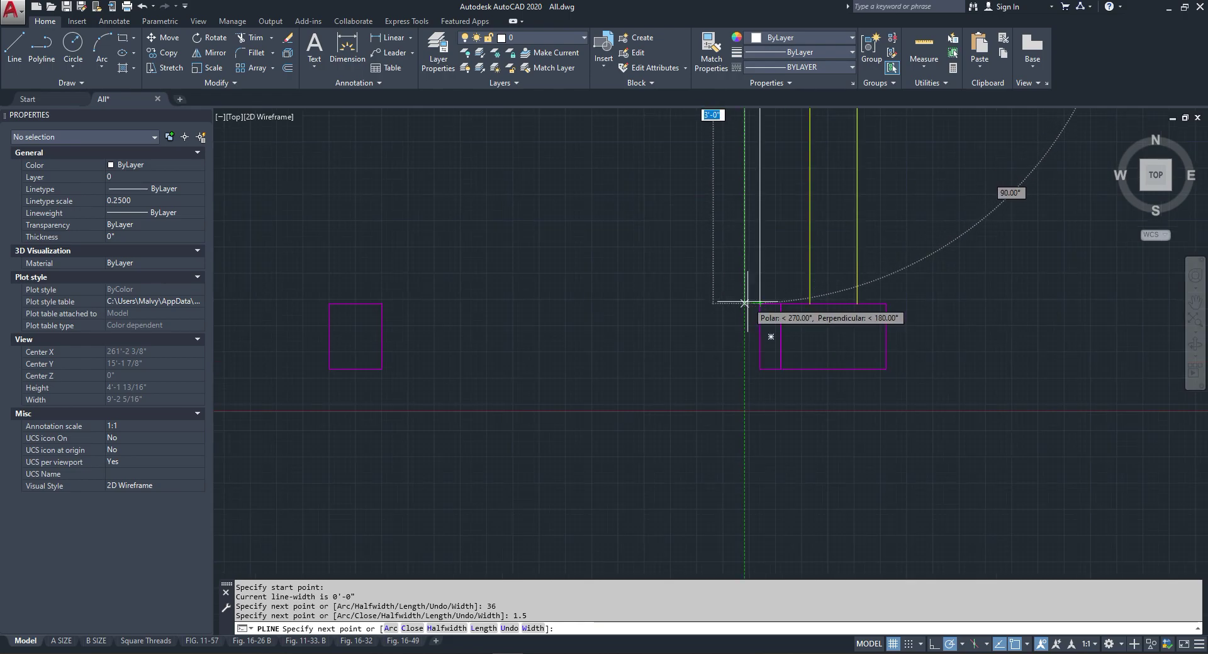
pyautogui.click(748, 302)
pyautogui.click(756, 305)
pyautogui.press('Escape')
pyautogui.scroll(-4, 752, 306)
pyautogui.click(753, 265)
pyautogui.click(748, 242)
pyautogui.press('Escape')
# Step: Draw the door swing arc from the far post's upper corner to the top of the door leaf and adjust its midpoint
pyautogui.click(101, 44)
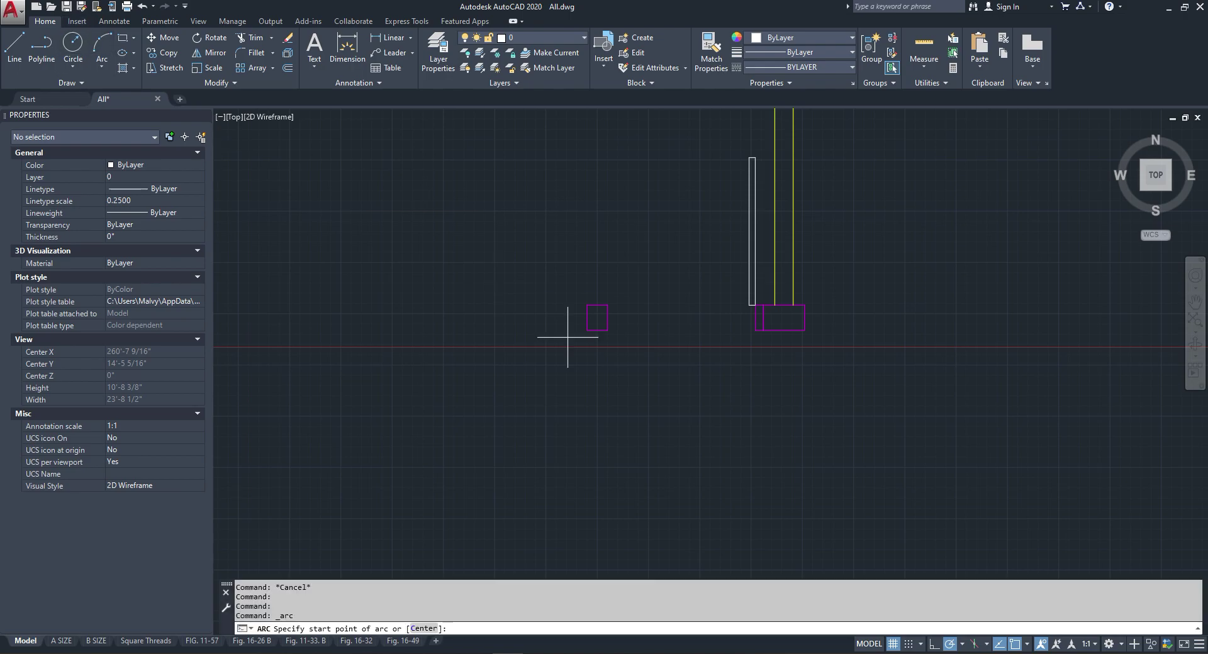
pyautogui.click(620, 249)
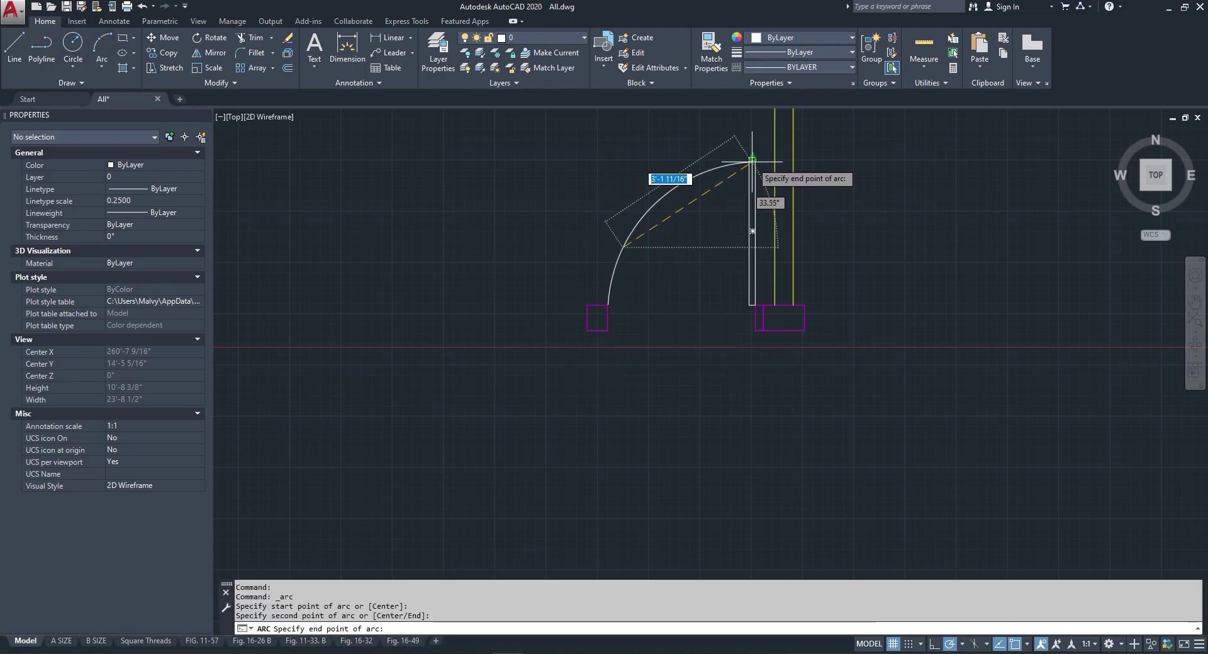
pyautogui.click(751, 159)
pyautogui.scroll(2, 659, 190)
pyautogui.click(659, 190)
pyautogui.click(645, 215)
pyautogui.press('Escape')
# Step: Put the door leaf and its swing arc on layer A-ELEV-3
pyautogui.scroll(-6, 661, 236)
pyautogui.scroll(2, 711, 265)
pyautogui.scroll(2, 722, 185)
pyautogui.click(809, 180)
pyautogui.click(657, 308)
pyautogui.click(544, 38)
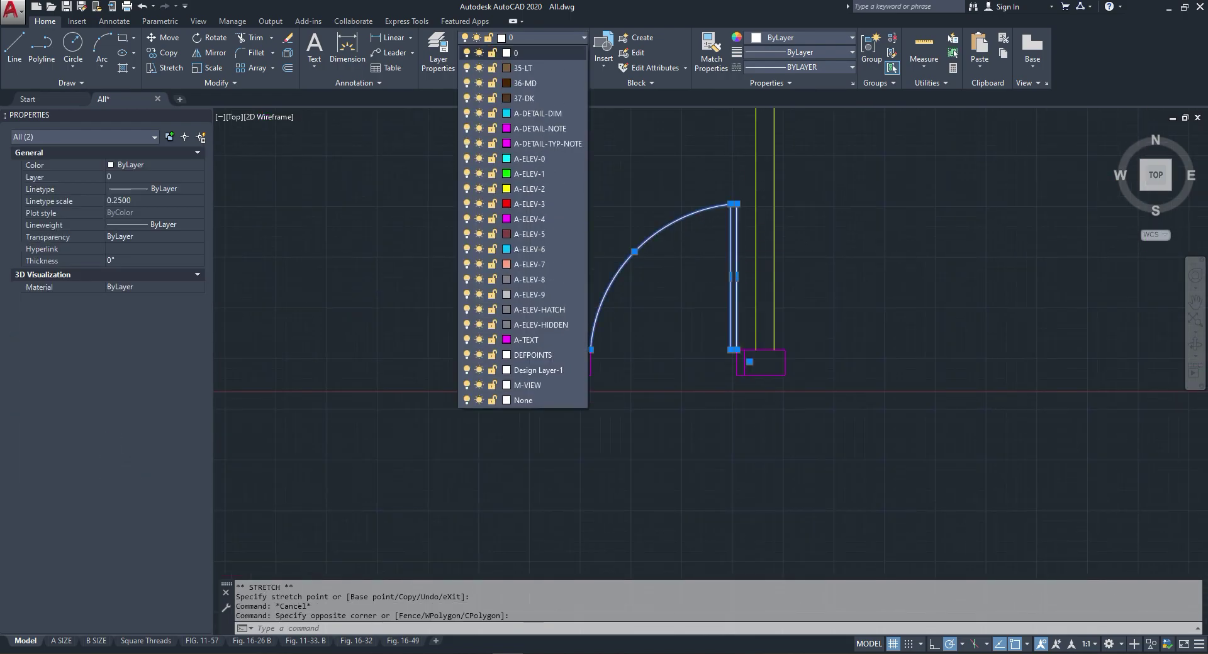
pyautogui.press('Escape')
pyautogui.scroll(-4, 701, 310)
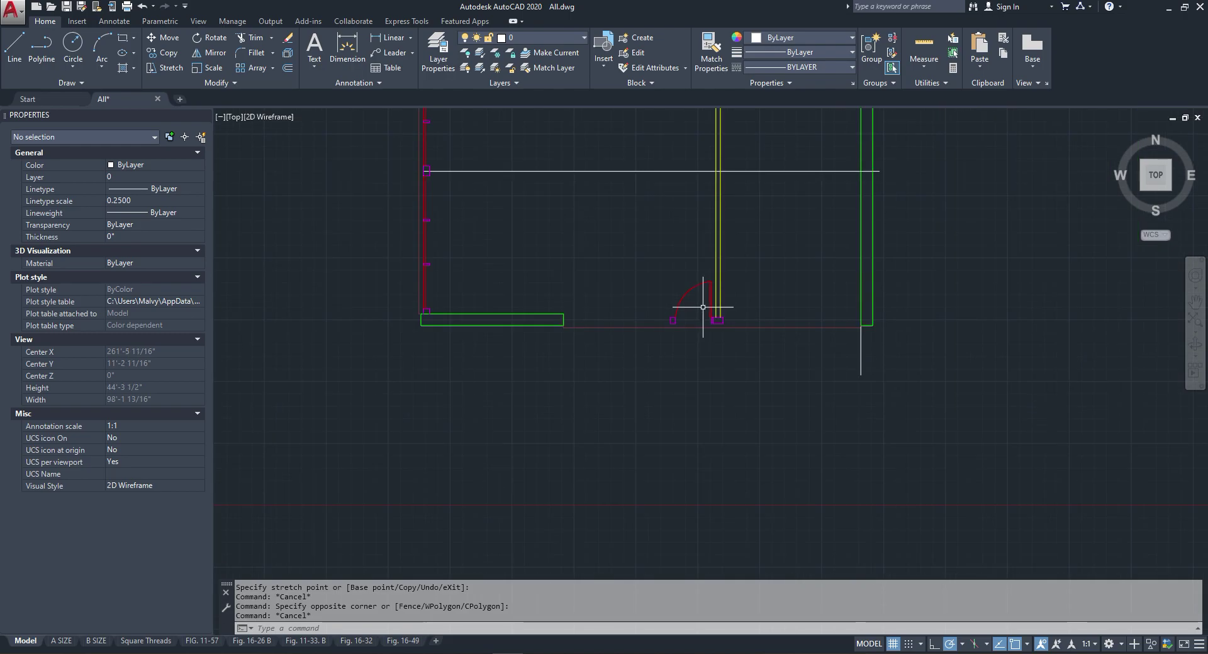
# Step: Examine the window and posts between the hatched wall and the kitchen door on the scanned plan
pyautogui.scroll(3, 522, 247)
pyautogui.scroll(-1, 537, 226)
pyautogui.scroll(2, 894, 383)
pyautogui.scroll(-3, 862, 376)
pyautogui.click(42, 48)
pyautogui.scroll(-4, 845, 419)
pyautogui.scroll(8, 835, 234)
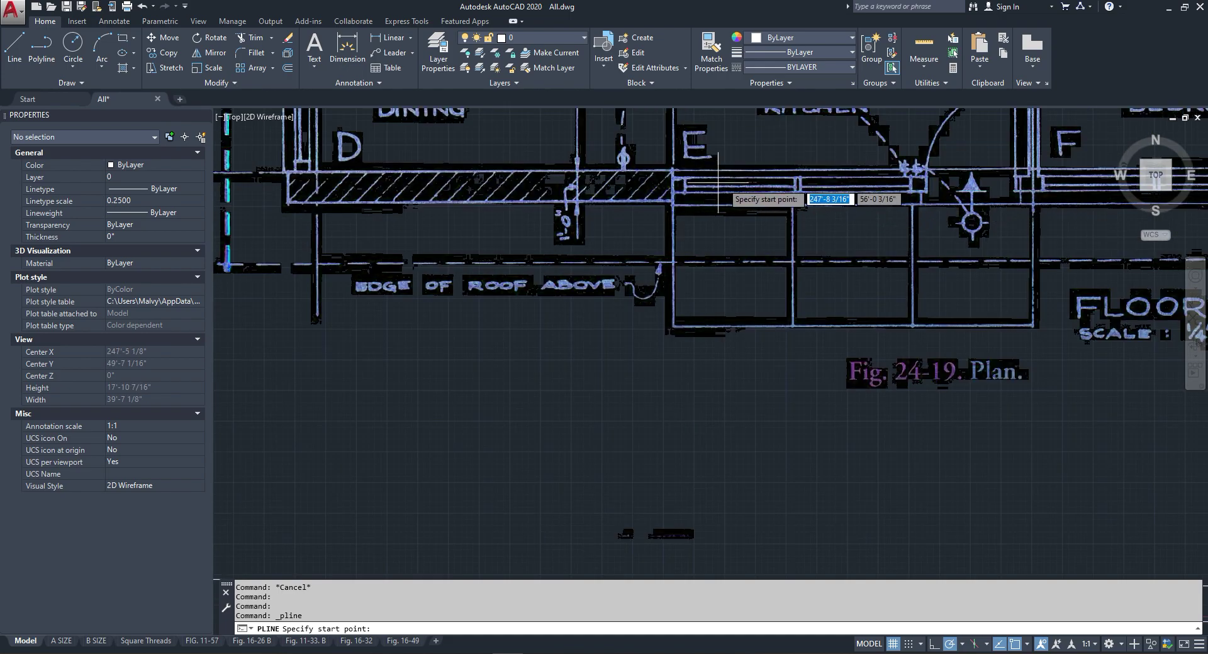
pyautogui.scroll(-5, 804, 185)
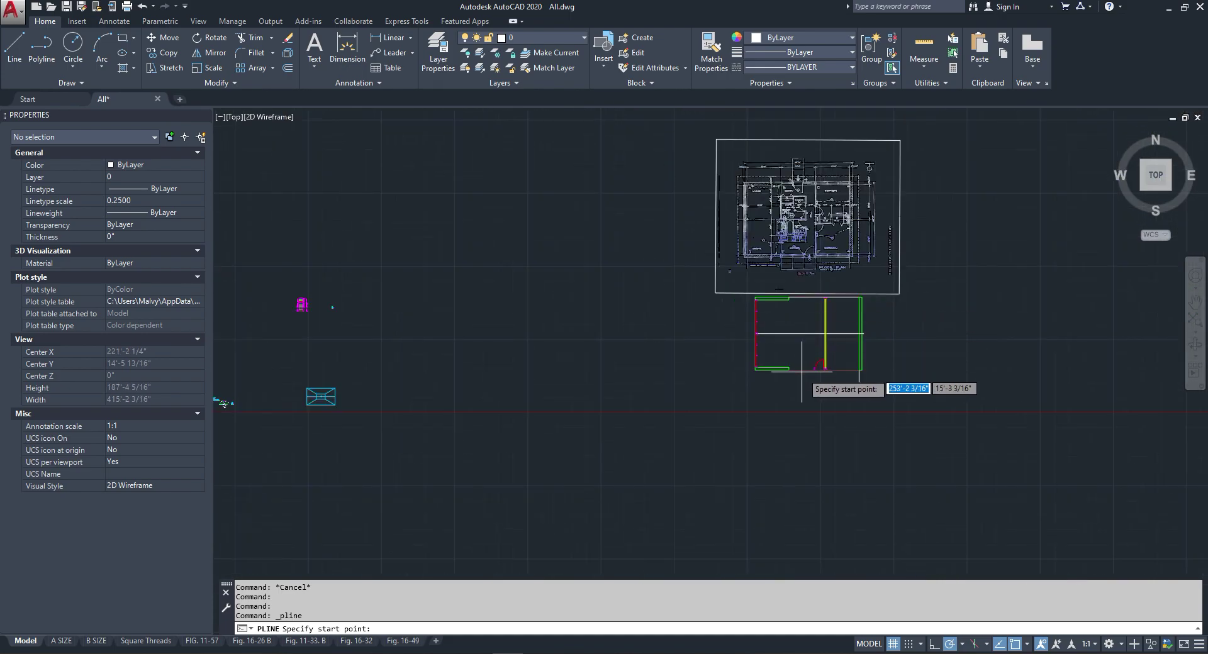
pyautogui.scroll(7, 728, 342)
pyautogui.click(710, 325)
pyautogui.scroll(5, 877, 330)
pyautogui.press('Escape')
# Step: Copy the post at the door opening's far side horizontally to the kitchen-side end of the lower green wall
pyautogui.moveTo(904, 336); pyautogui.dragTo(850, 328)
pyautogui.rightClick(851, 328)
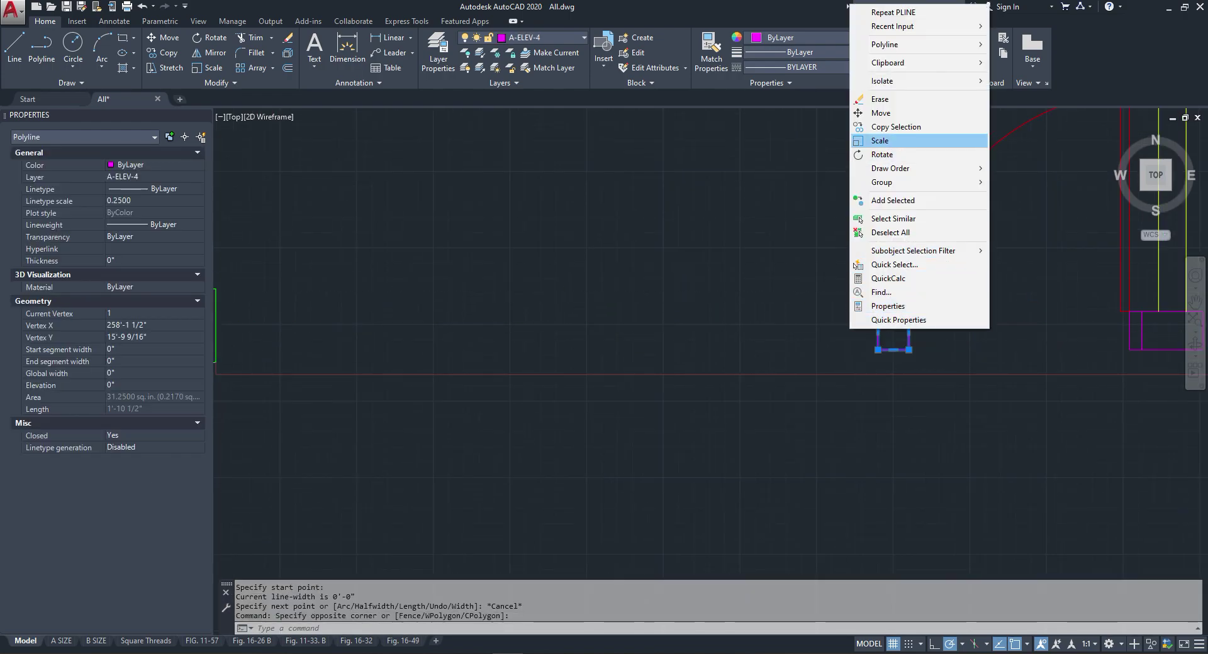
pyautogui.click(906, 127)
pyautogui.click(878, 311)
pyautogui.scroll(-6, 878, 312)
pyautogui.scroll(4, 679, 317)
pyautogui.click(769, 308)
pyautogui.press('Escape')
pyautogui.scroll(-3, 432, 231)
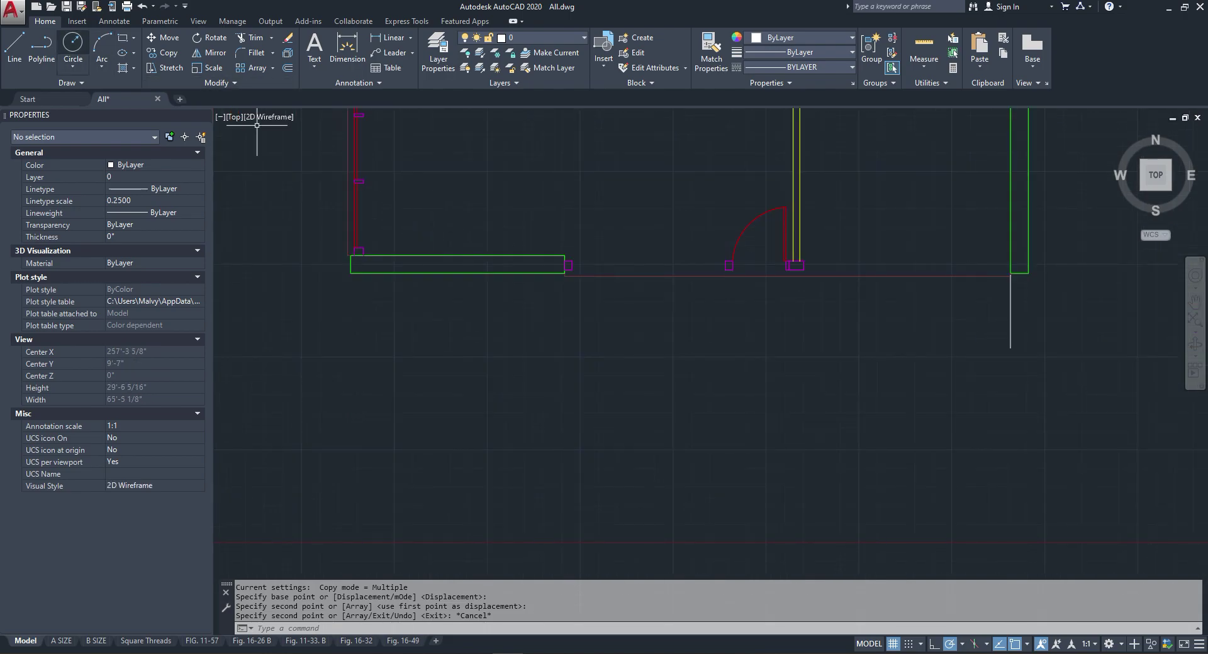
# Step: Draw a horizontal guide polyline between the facing sides of the wall-end post and the door post, at mid-height
pyautogui.click(41, 45)
pyautogui.scroll(2, 576, 262)
pyautogui.click(565, 273)
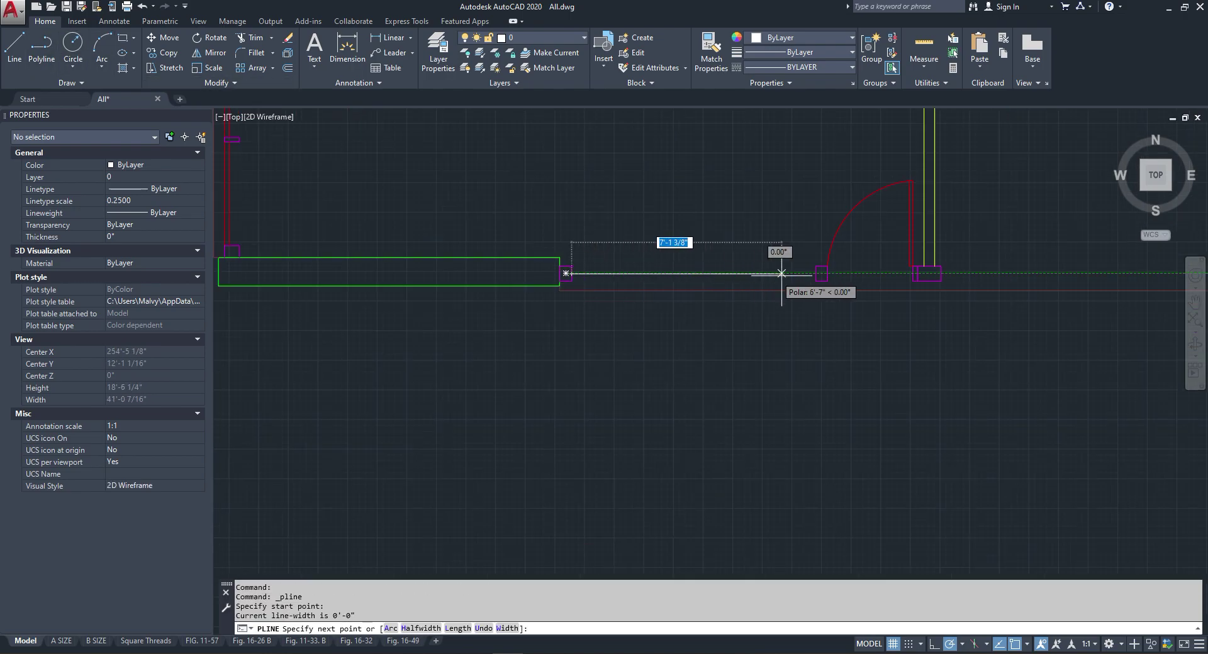
pyautogui.click(811, 273)
pyautogui.press('Escape')
# Step: Copy the narrow post beside the partition post to the guide's midpoint, level with the other posts
pyautogui.scroll(5, 917, 278)
pyautogui.click(903, 272)
pyautogui.click(872, 264)
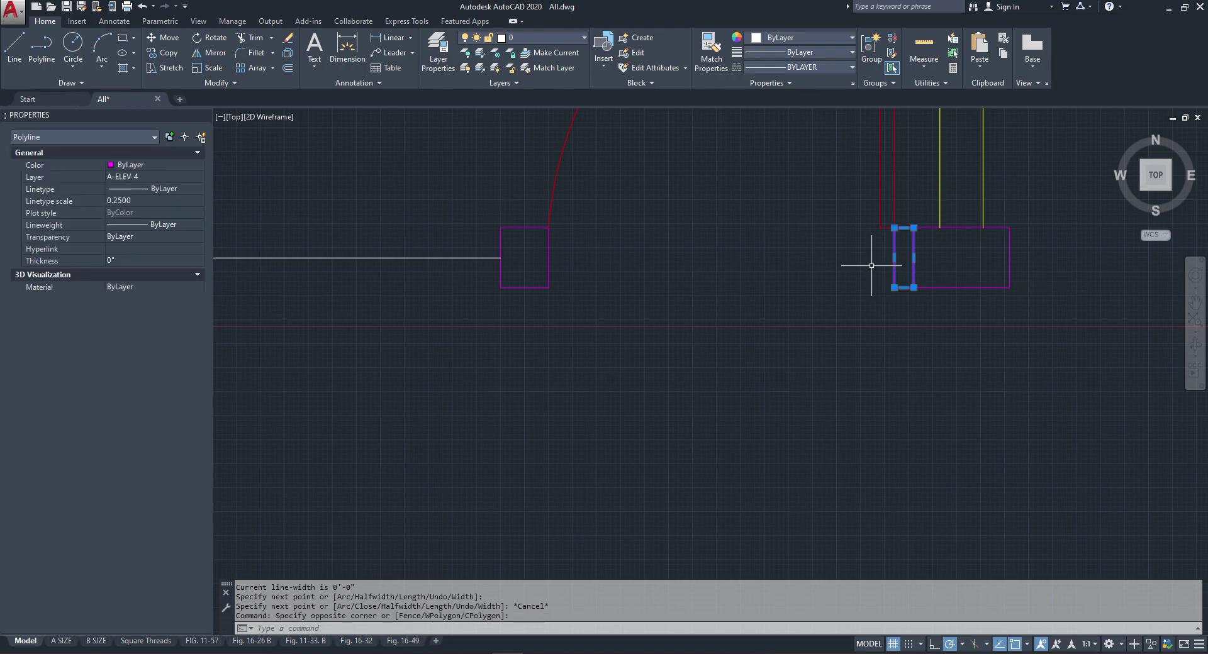
pyautogui.rightClick(872, 262)
pyautogui.click(918, 385)
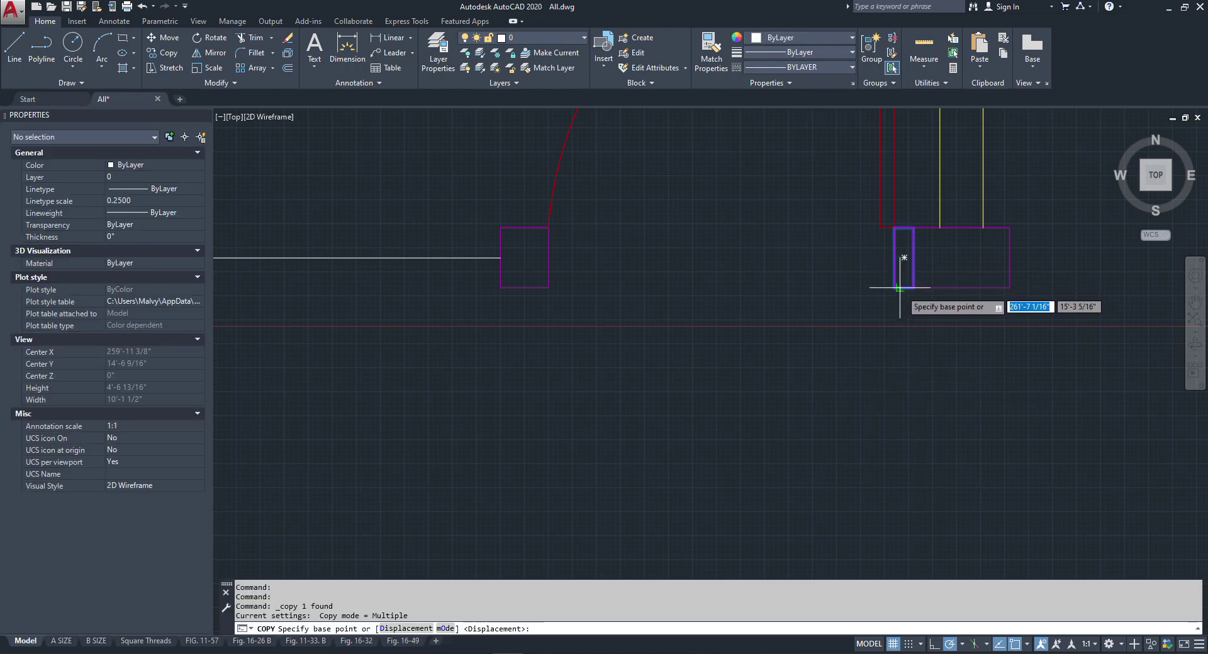
pyautogui.scroll(-4, 715, 278)
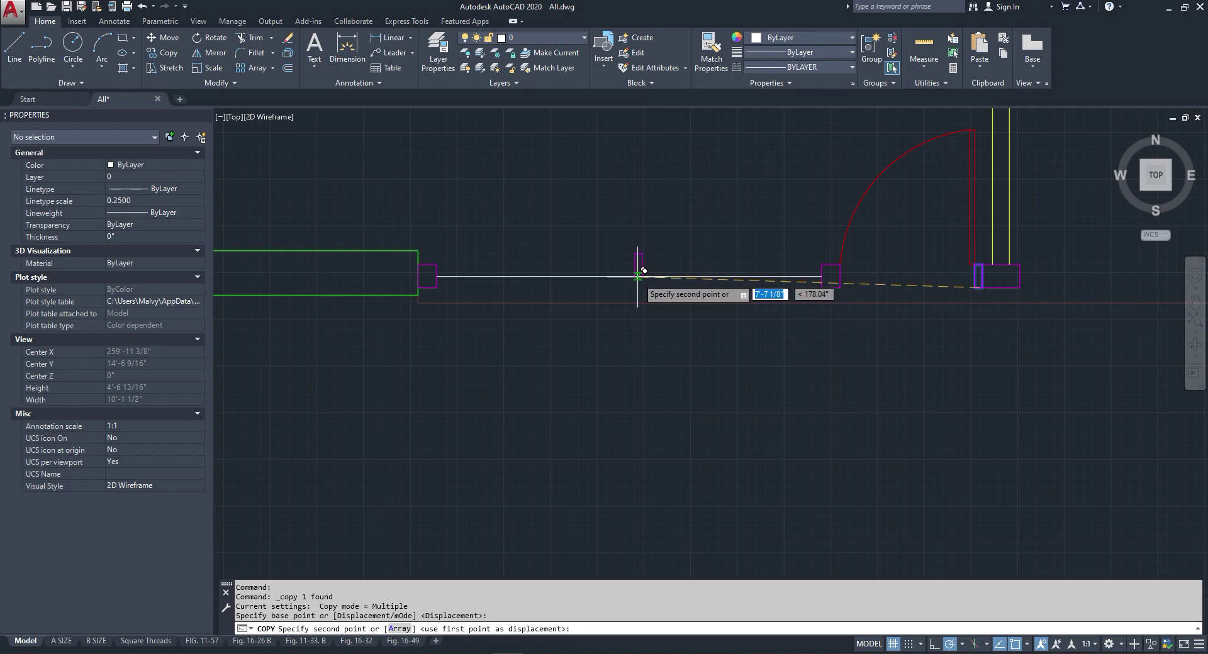
pyautogui.click(629, 287)
pyautogui.press('Escape')
# Step: Erase the horizontal guide polyline between the two posts
pyautogui.click(637, 289)
pyautogui.click(638, 249)
pyautogui.rightClick(629, 276)
pyautogui.click(667, 291)
# Step: Copy the lowest pair of red glazing lines of the dining window to just above the kitchen window opening
pyautogui.scroll(-3, 538, 261)
pyautogui.scroll(3, 395, 235)
pyautogui.click(396, 235)
pyautogui.click(325, 230)
pyautogui.rightClick(394, 209)
pyautogui.click(412, 314)
pyautogui.click(385, 262)
pyautogui.scroll(-2, 518, 259)
pyautogui.scroll(2, 700, 291)
pyautogui.click(904, 281)
pyautogui.press('Escape')
# Step: Rotate the two copied glazing lines a quarter turn so that they run horizontally
pyautogui.click(907, 263)
pyautogui.click(837, 253)
pyautogui.rightClick(833, 256)
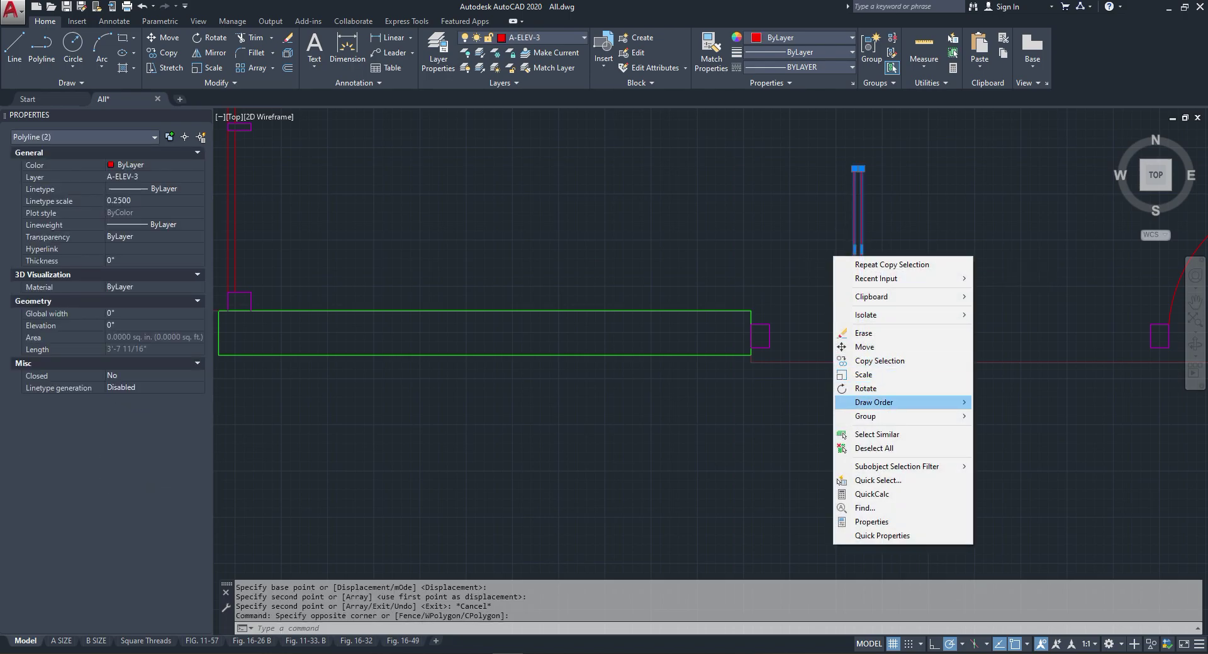
pyautogui.click(865, 388)
pyautogui.click(890, 287)
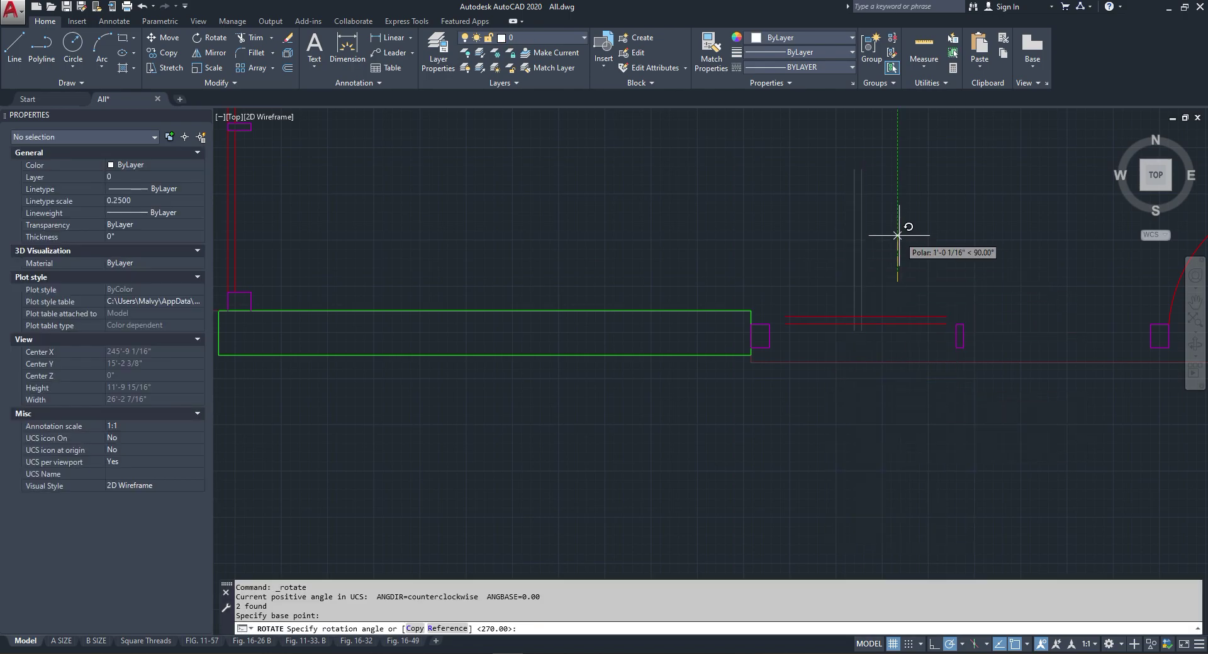
# Step: Move the horizontal glazing lines so the lower one starts at the wall-end post's lower inner corner
pyautogui.click(882, 281)
pyautogui.click(841, 335)
pyautogui.rightClick(798, 279)
pyautogui.click(817, 370)
pyautogui.click(785, 324)
pyautogui.click(769, 346)
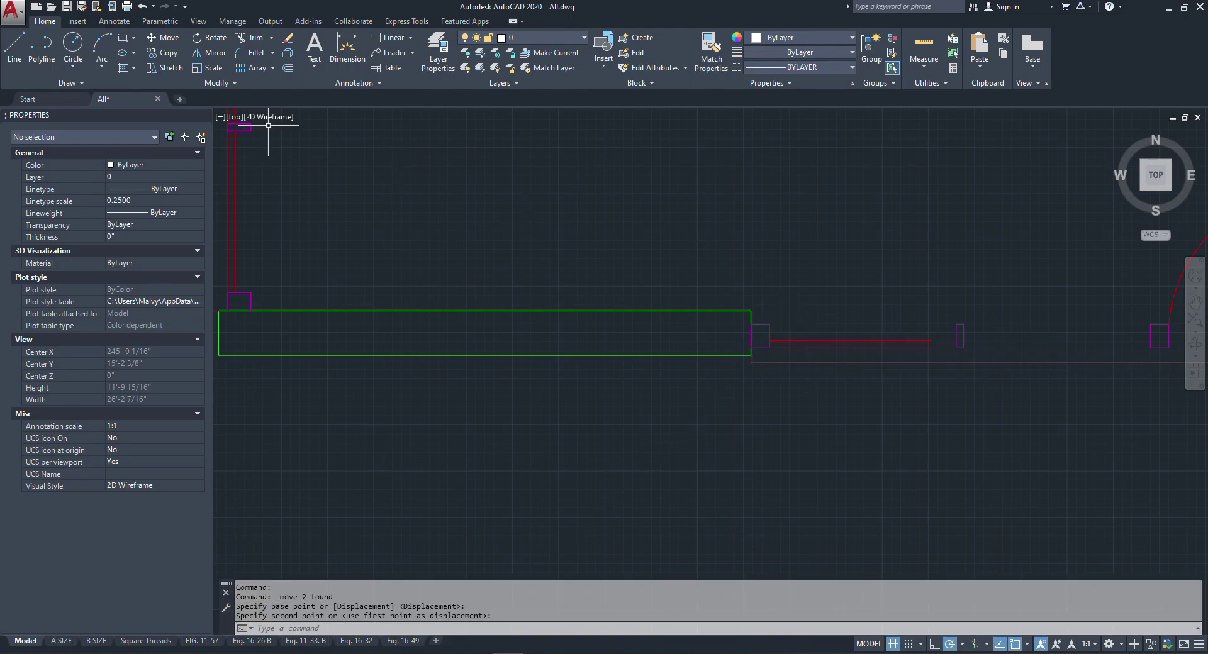
# Step: Extend both glazing lines to the narrow middle post
pyautogui.click(271, 38)
pyautogui.click(259, 83)
pyautogui.rightClick(853, 366)
pyautogui.scroll(2, 867, 353)
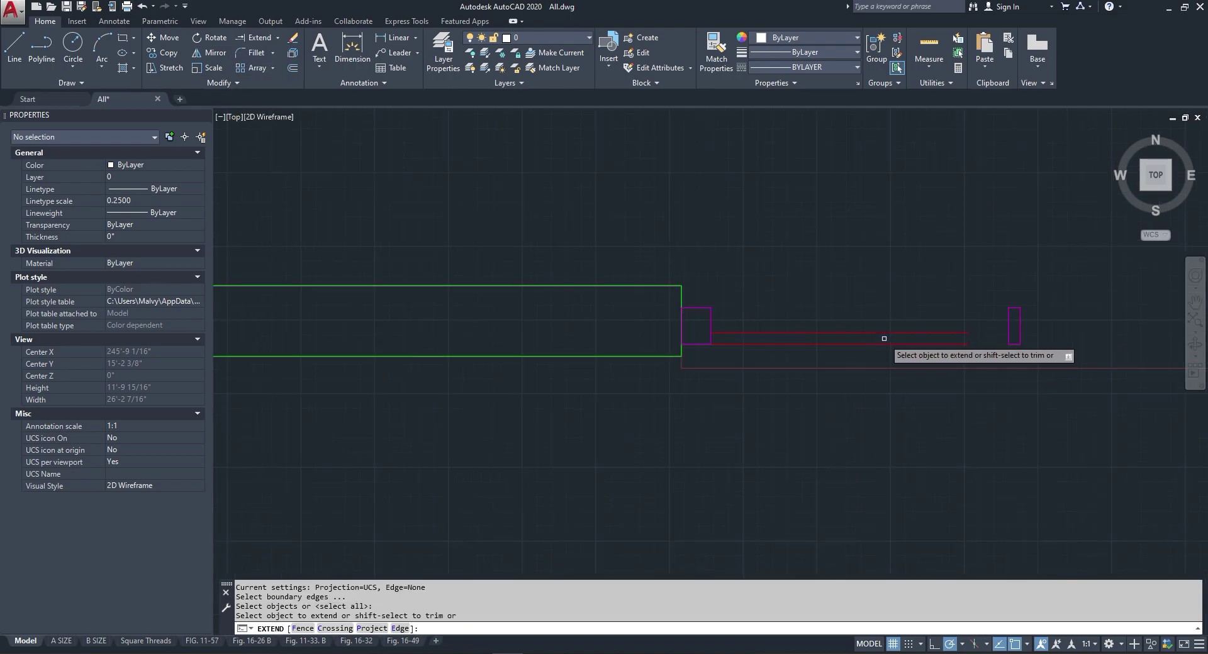
pyautogui.click(969, 330)
pyautogui.click(970, 326)
pyautogui.click(960, 349)
pyautogui.press('Escape')
# Step: Extend both glazing lines to the narrow middle post and mirror them about its centre into the kitchen window's other bay
pyautogui.click(983, 355)
pyautogui.click(974, 293)
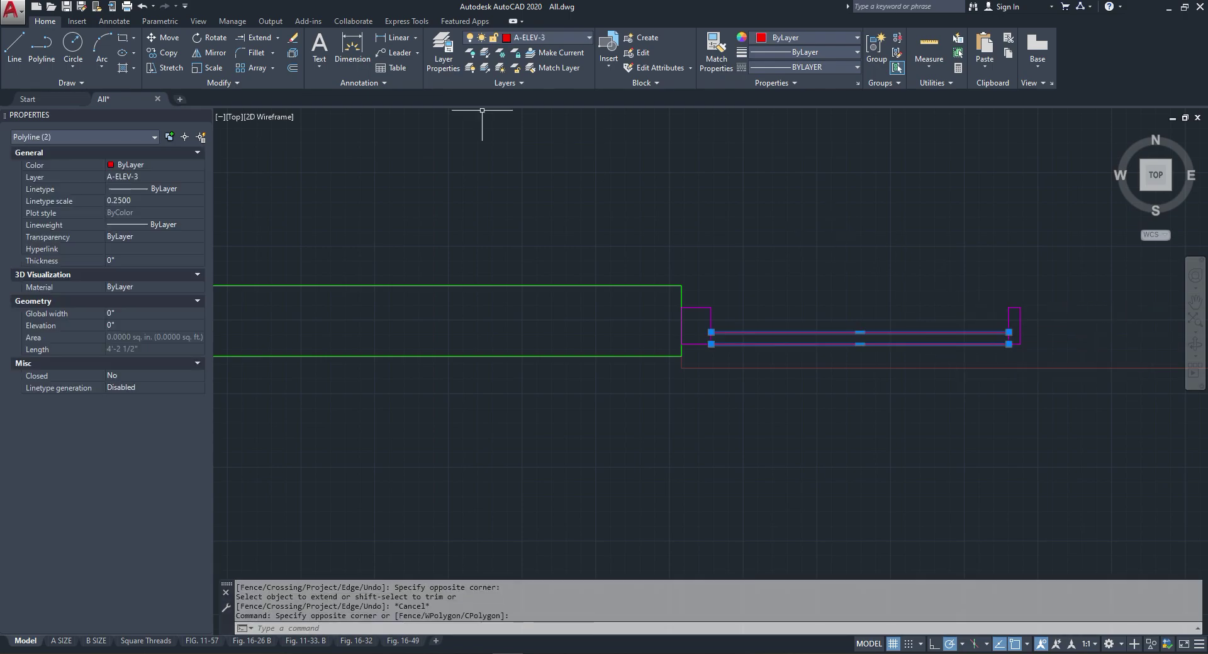
pyautogui.click(210, 52)
pyautogui.scroll(2, 1020, 331)
pyautogui.click(1009, 323)
pyautogui.click(1009, 257)
pyautogui.rightClick(1009, 258)
pyautogui.click(1023, 264)
pyautogui.scroll(-4, 985, 271)
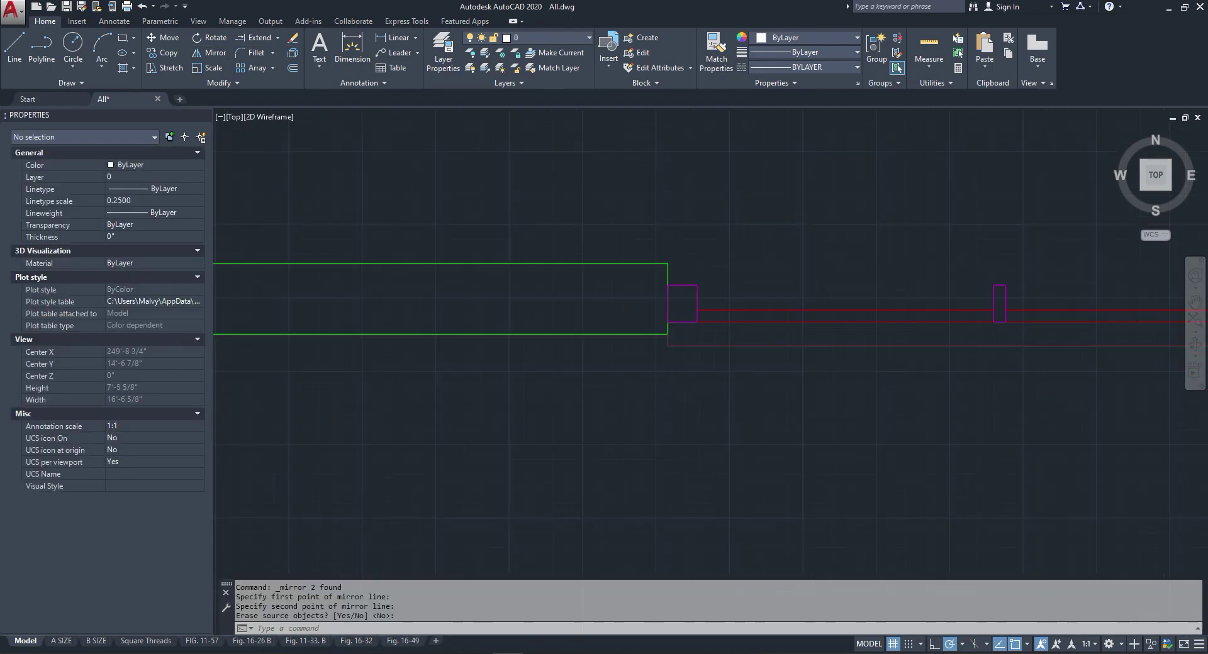
# Step: Examine the window posts and glazing along the lower bedroom's exterior wall on the scanned plan
pyautogui.moveTo(1082, 275); pyautogui.dragTo(912, 268, button='middle')
pyautogui.scroll(2, 790, 297)
pyautogui.scroll(-5, 672, 304)
pyautogui.scroll(5, 706, 284)
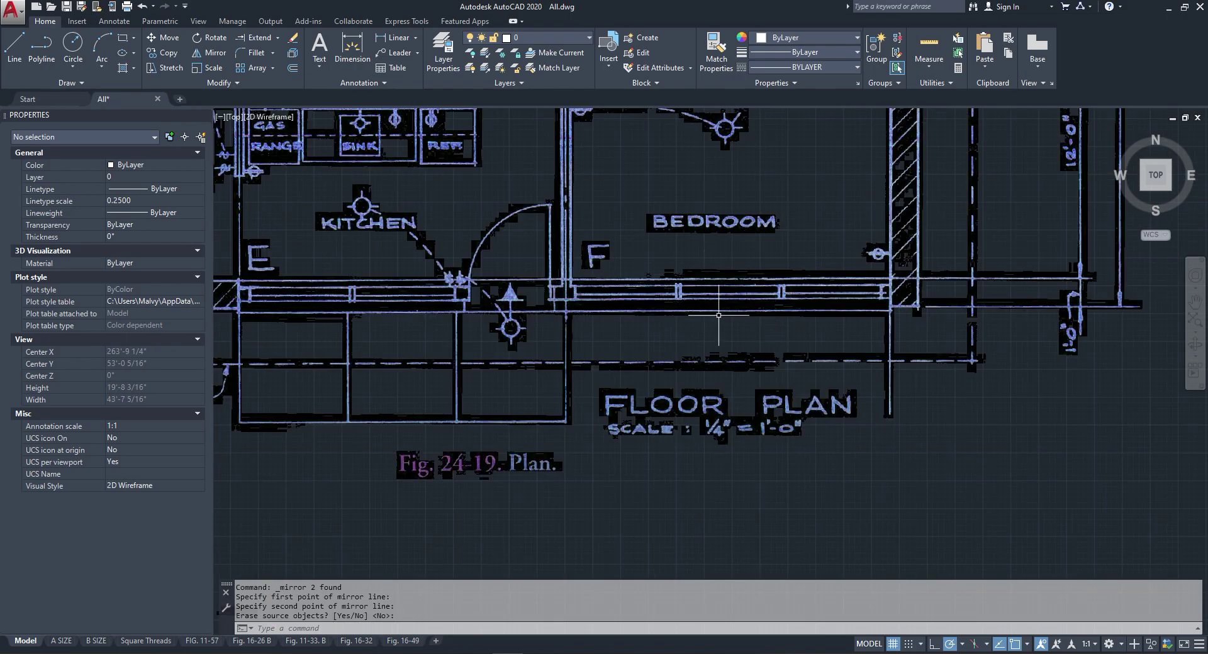
pyautogui.scroll(2, 630, 309)
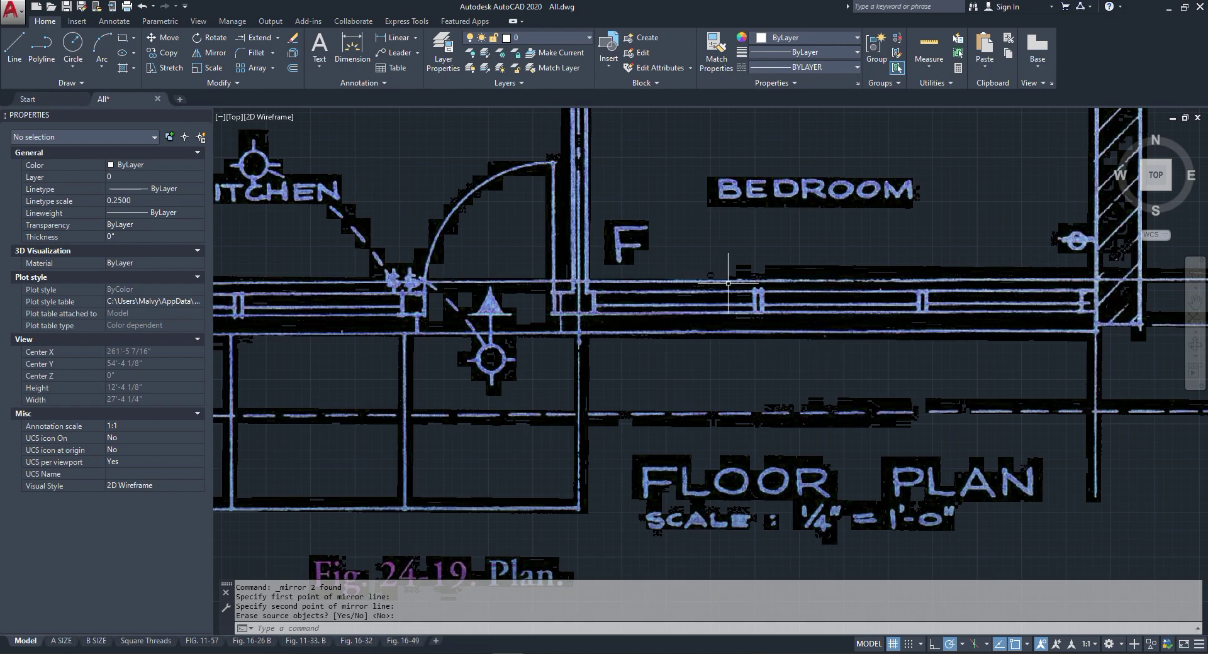
pyautogui.scroll(-10, 714, 264)
pyautogui.scroll(4, 707, 367)
pyautogui.scroll(4, 596, 470)
pyautogui.scroll(6, 528, 401)
# Step: Copy the kitchen window's wall-end post to the far end of the bedroom window opening, against the end wall's inner face
pyautogui.click(612, 348)
pyautogui.rightClick(669, 327)
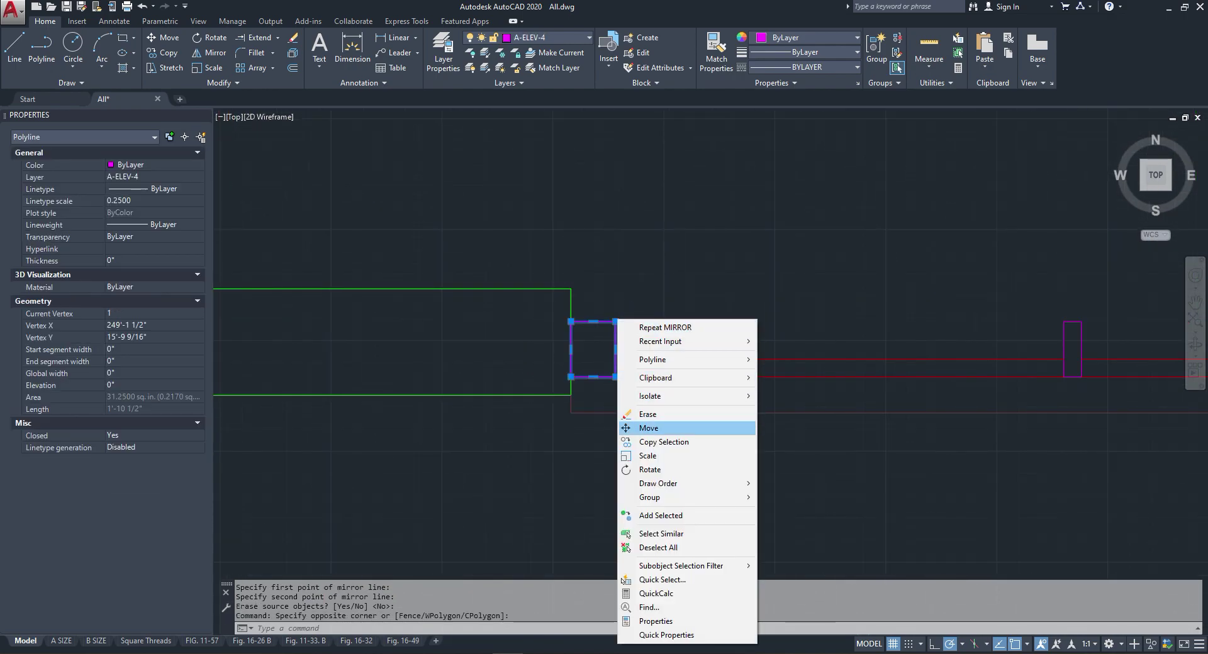
pyautogui.click(699, 364)
pyautogui.click(615, 377)
pyautogui.scroll(-8, 566, 364)
pyautogui.scroll(2, 881, 378)
pyautogui.scroll(5, 889, 366)
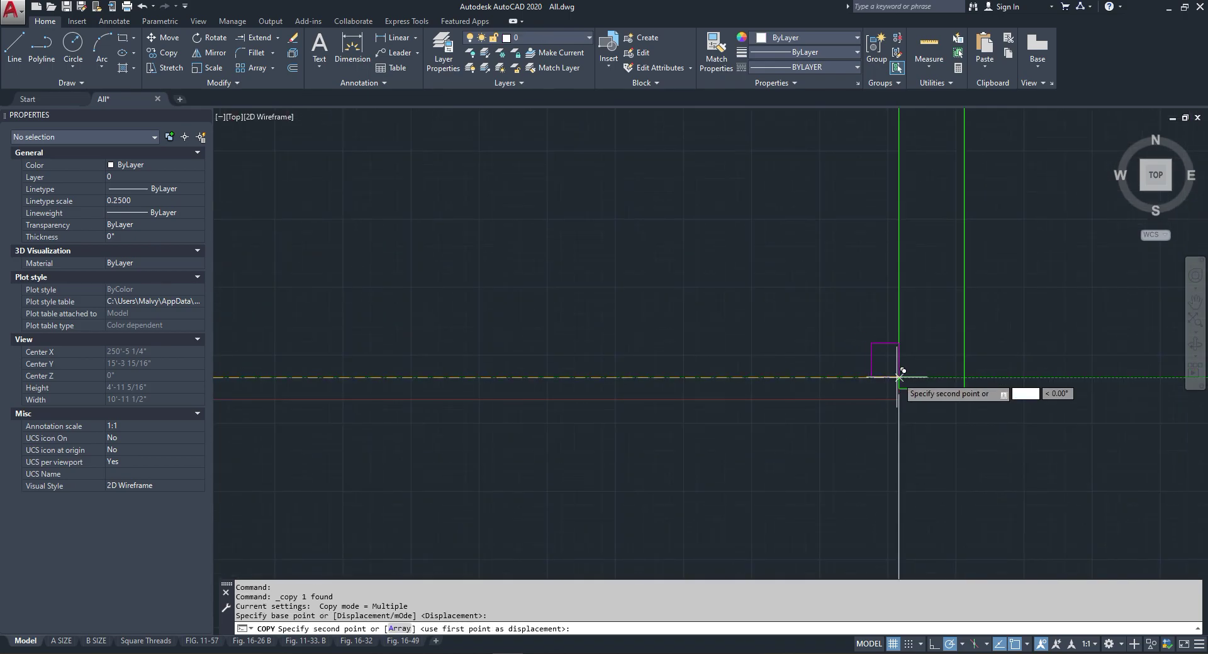
pyautogui.scroll(-4, 905, 371)
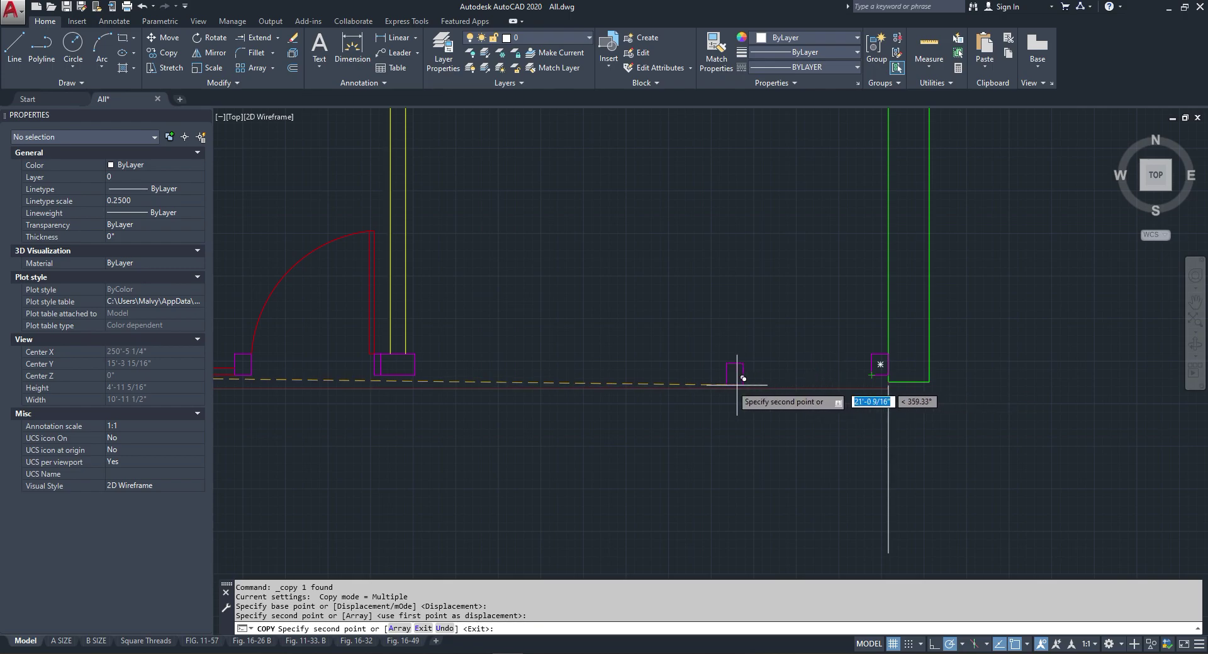
pyautogui.scroll(-3, 742, 390)
pyautogui.press('Escape')
# Step: Draw a construction polyline between the facing lower corners of the bedroom window's two end posts
pyautogui.scroll(8, 626, 217)
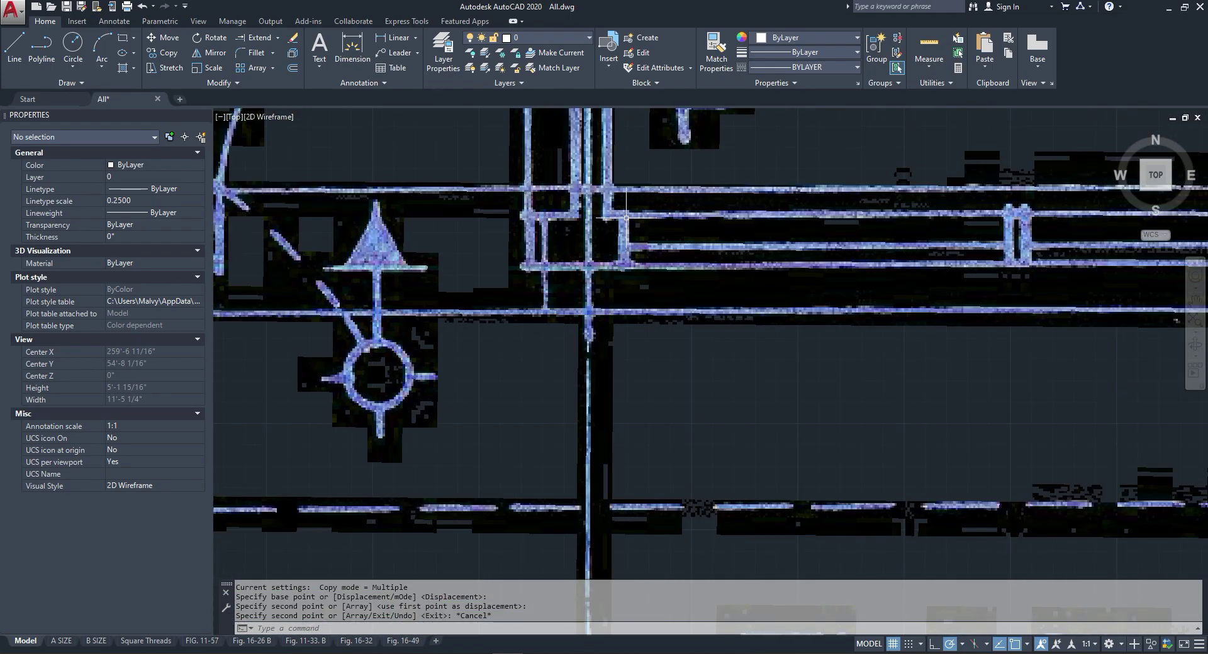
pyautogui.scroll(-5, 626, 217)
pyautogui.scroll(-2, 647, 364)
pyautogui.scroll(2, 646, 364)
pyautogui.scroll(3, 642, 345)
pyautogui.scroll(2, 692, 382)
pyautogui.click(41, 47)
pyautogui.scroll(2, 667, 361)
pyautogui.click(569, 366)
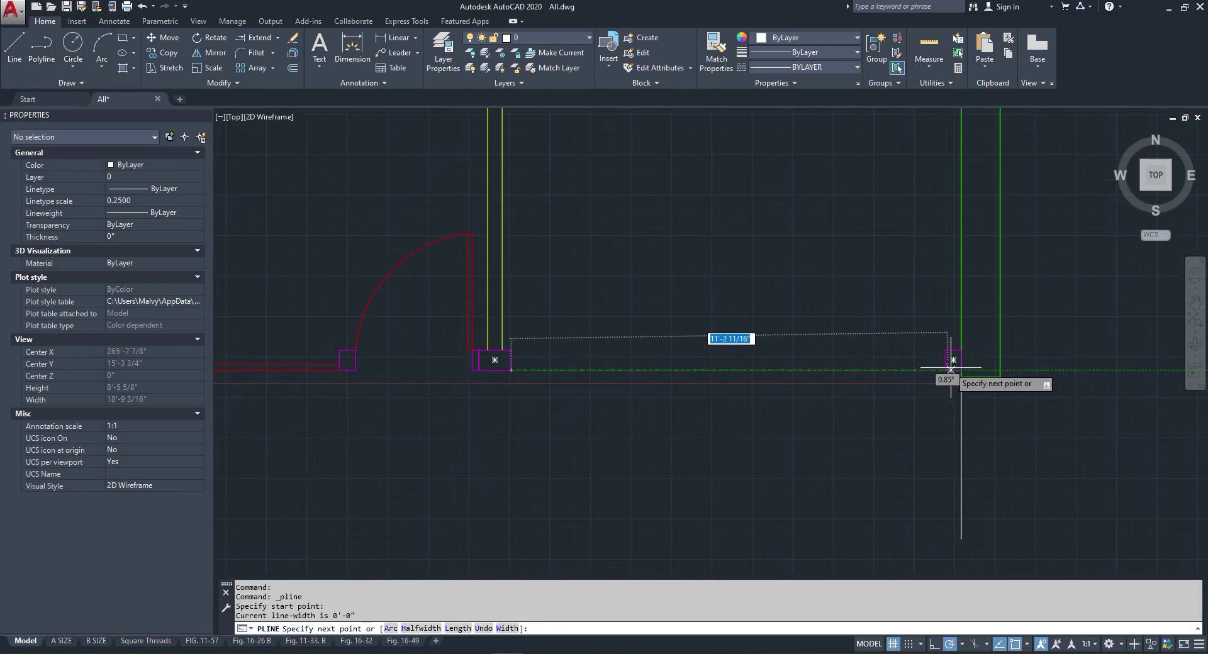
pyautogui.click(945, 370)
pyautogui.press('Escape')
# Step: Divide the bedroom window's construction line into 3 equal segments
pyautogui.write('div')
pyautogui.press('Return')
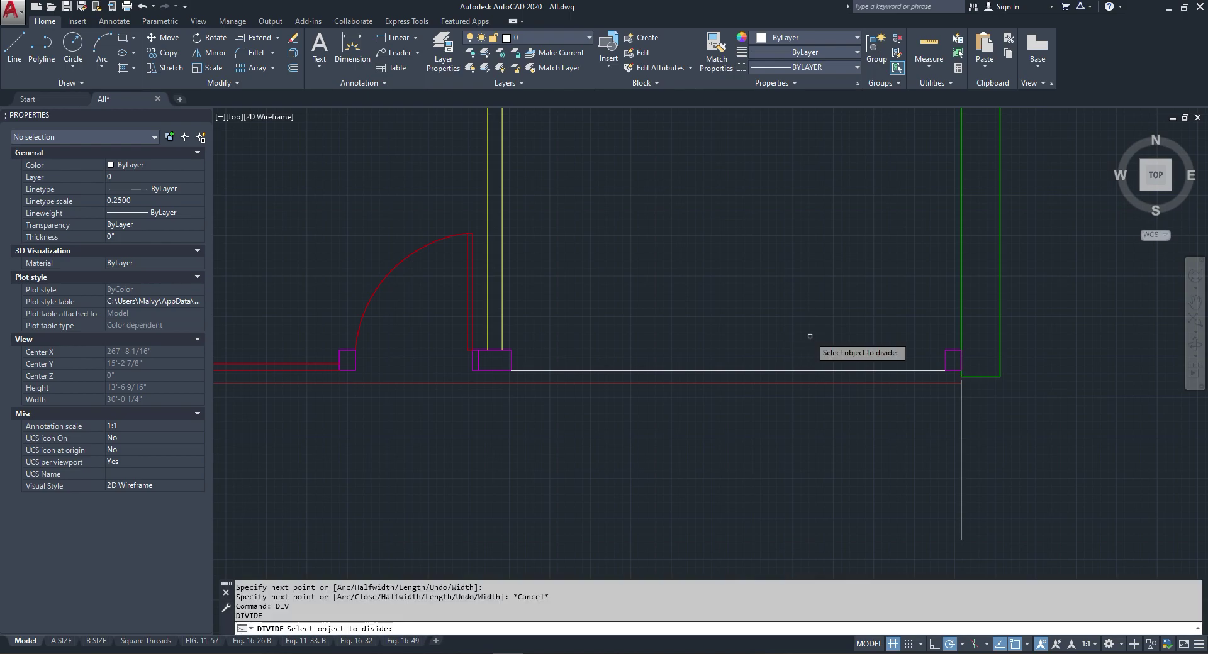
pyautogui.click(778, 369)
pyautogui.write('3')
pyautogui.press('Return')
# Step: Copy the kitchen window's narrow middle post, by its lower midpoint, onto both division points of the bedroom window line
pyautogui.scroll(-4, 494, 358)
pyautogui.scroll(6, 350, 370)
pyautogui.click(480, 299)
pyautogui.click(459, 293)
pyautogui.rightClick(459, 293)
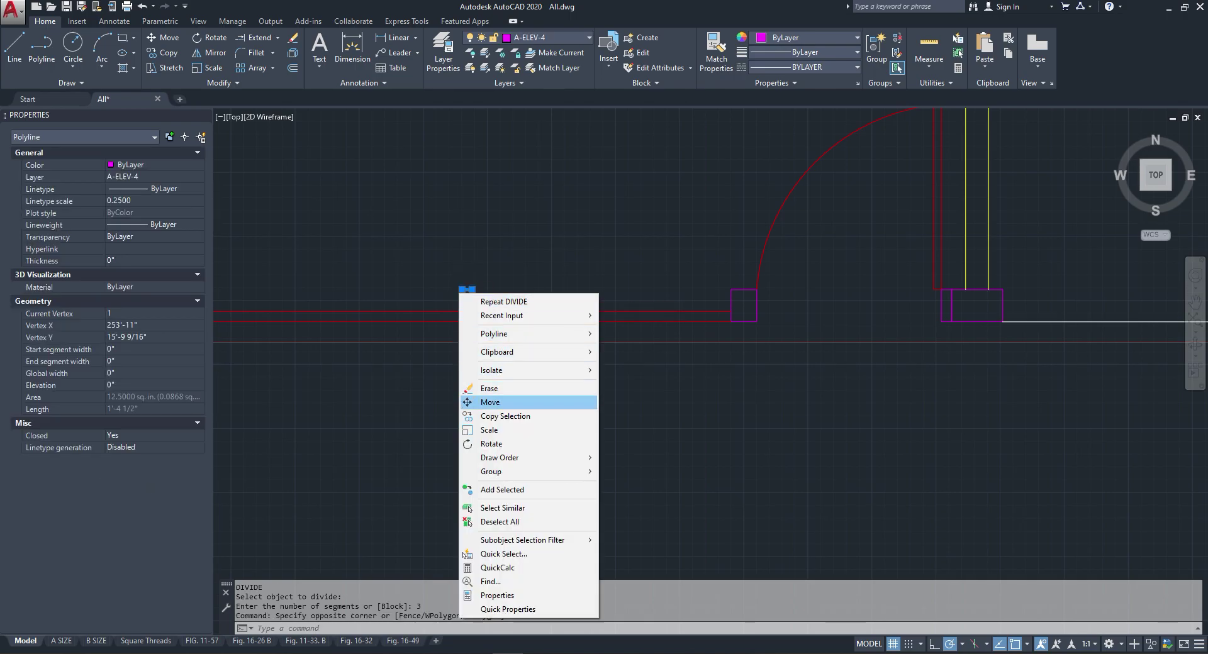
pyautogui.click(511, 416)
pyautogui.click(467, 323)
pyautogui.scroll(-6, 432, 337)
pyautogui.scroll(4, 608, 322)
pyautogui.scroll(8, 617, 321)
pyautogui.click(948, 553)
pyautogui.scroll(-7, 656, 386)
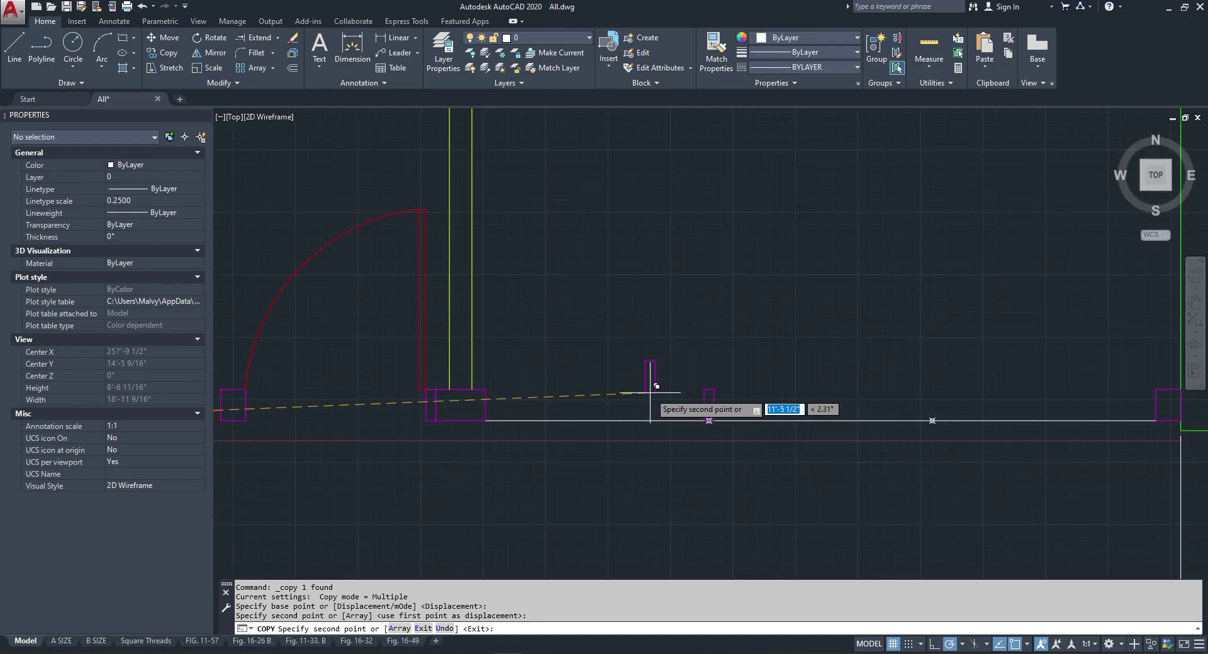
pyautogui.scroll(5, 956, 403)
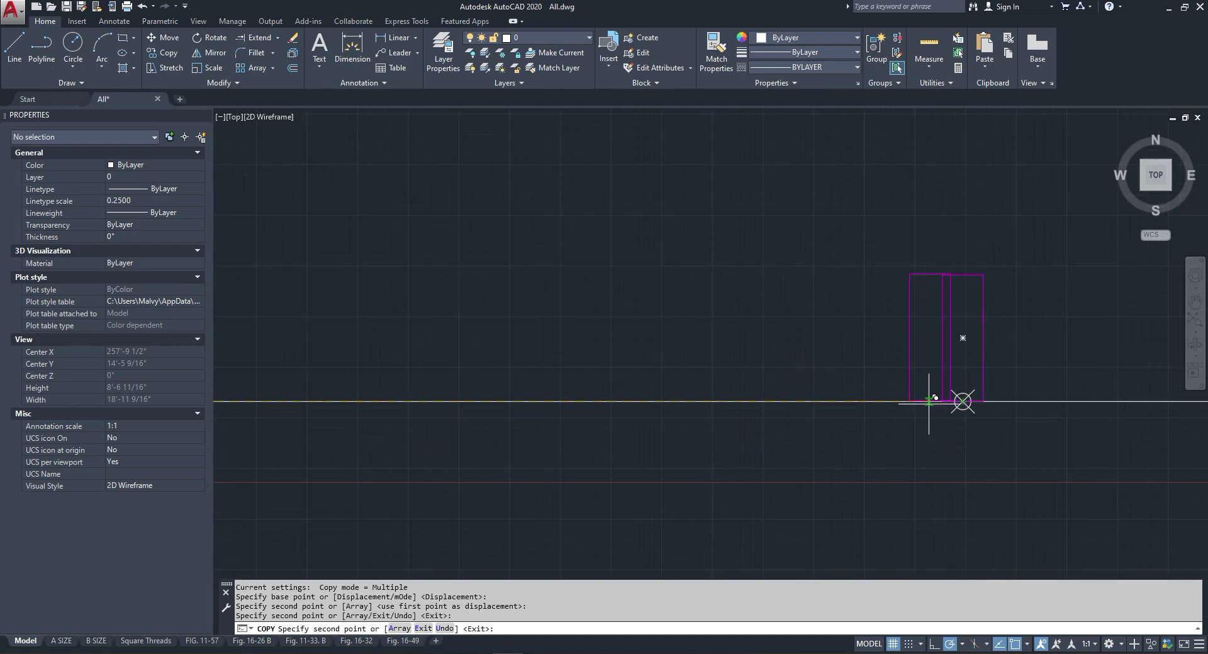
pyautogui.press('Escape')
pyautogui.scroll(-6, 464, 378)
# Step: Erase the bedroom window's construction line and its two division points
pyautogui.click(338, 372)
pyautogui.click(639, 421)
pyautogui.click(658, 366)
pyautogui.click(645, 389)
pyautogui.press('Delete')
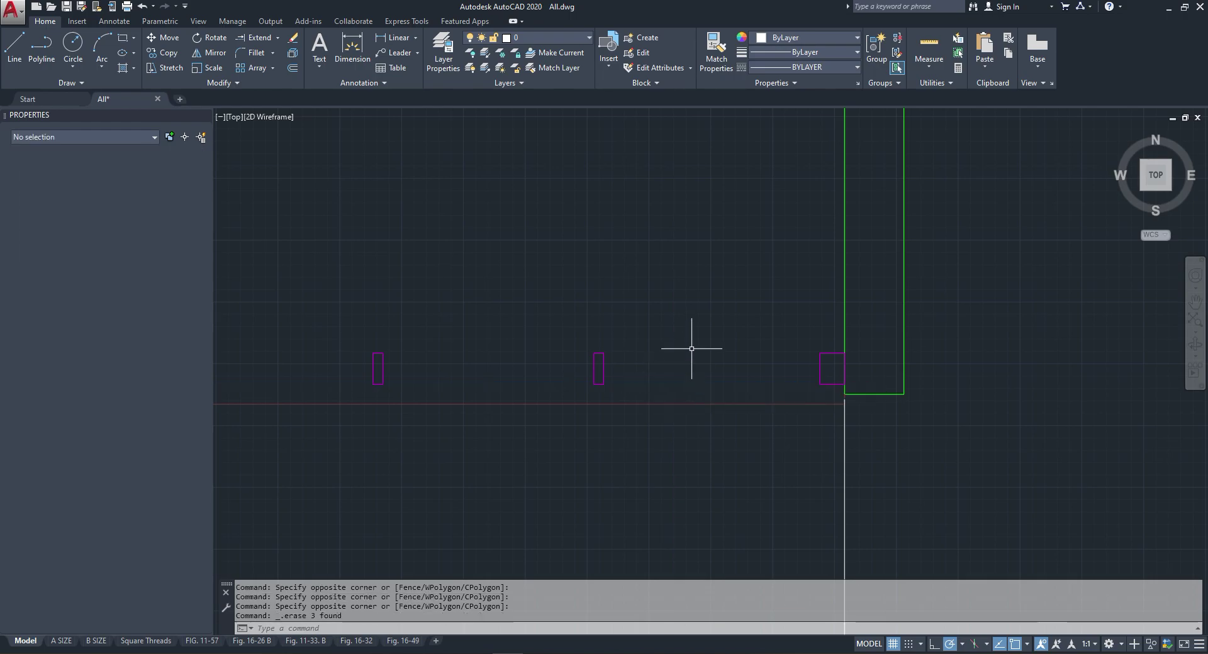
# Step: Copy the kitchen window's two glazing lines beside the door into the bedroom window, starting at the post by the partition
pyautogui.scroll(-8, 694, 352)
pyautogui.scroll(6, 484, 356)
pyautogui.click(708, 357)
pyautogui.click(705, 370)
pyautogui.click(682, 344)
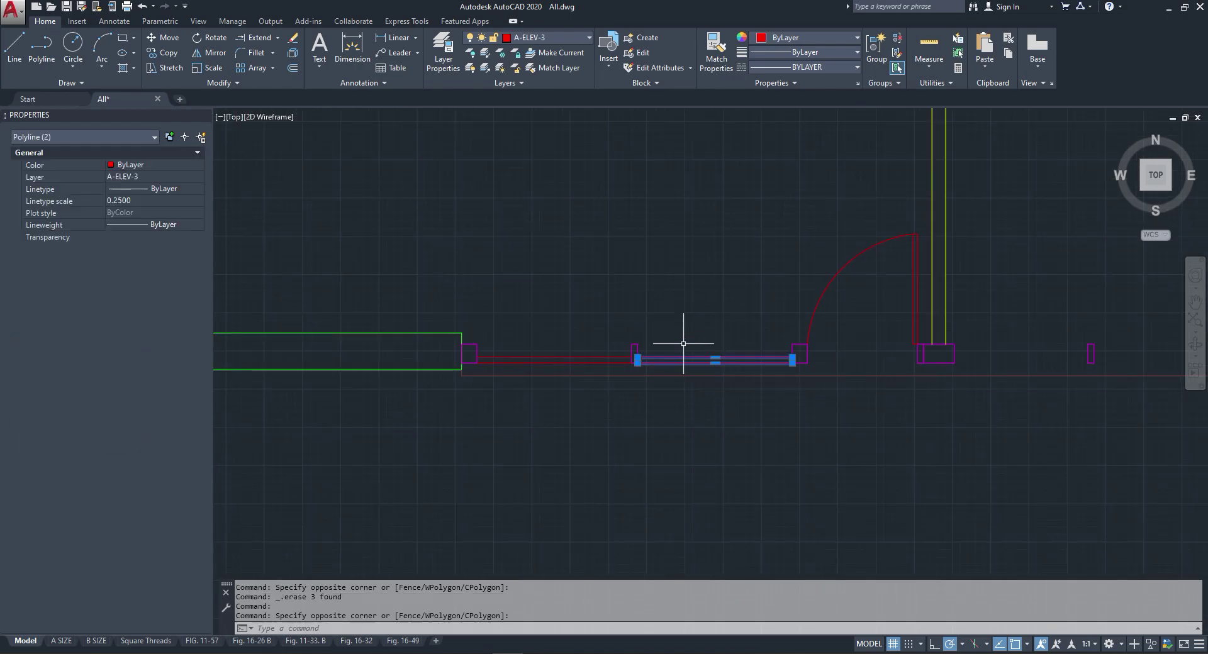
pyautogui.rightClick(683, 343)
pyautogui.click(729, 448)
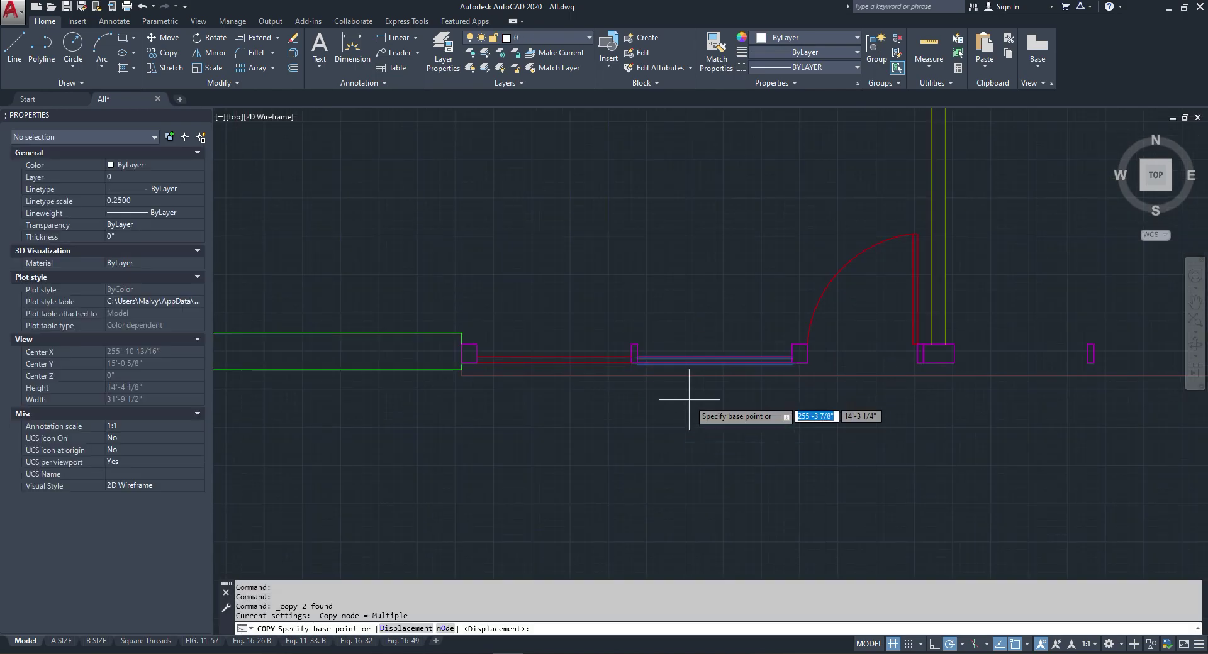
pyautogui.click(637, 360)
pyautogui.scroll(-4, 629, 378)
pyautogui.scroll(4, 792, 388)
pyautogui.click(643, 328)
pyautogui.press('Escape')
# Step: Trim the copied glazing lines where they run past the bedroom window's first narrow post
pyautogui.click(258, 38)
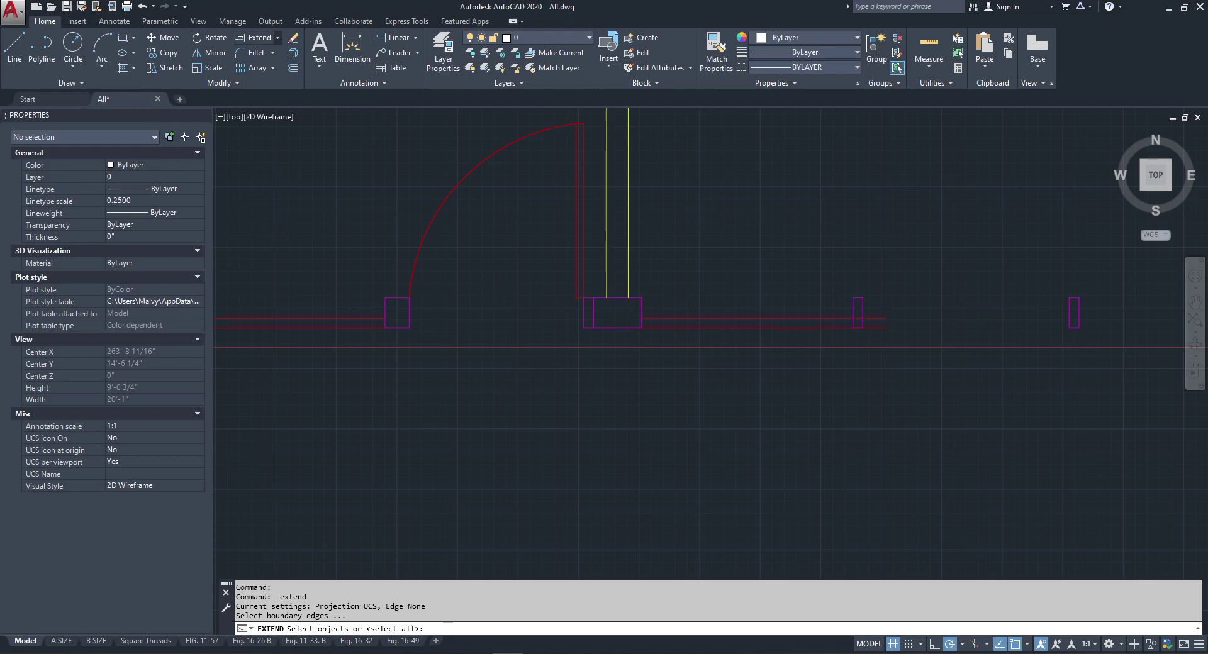
pyautogui.click(248, 58)
pyautogui.scroll(6, 852, 305)
pyautogui.click(822, 313)
pyautogui.click(794, 323)
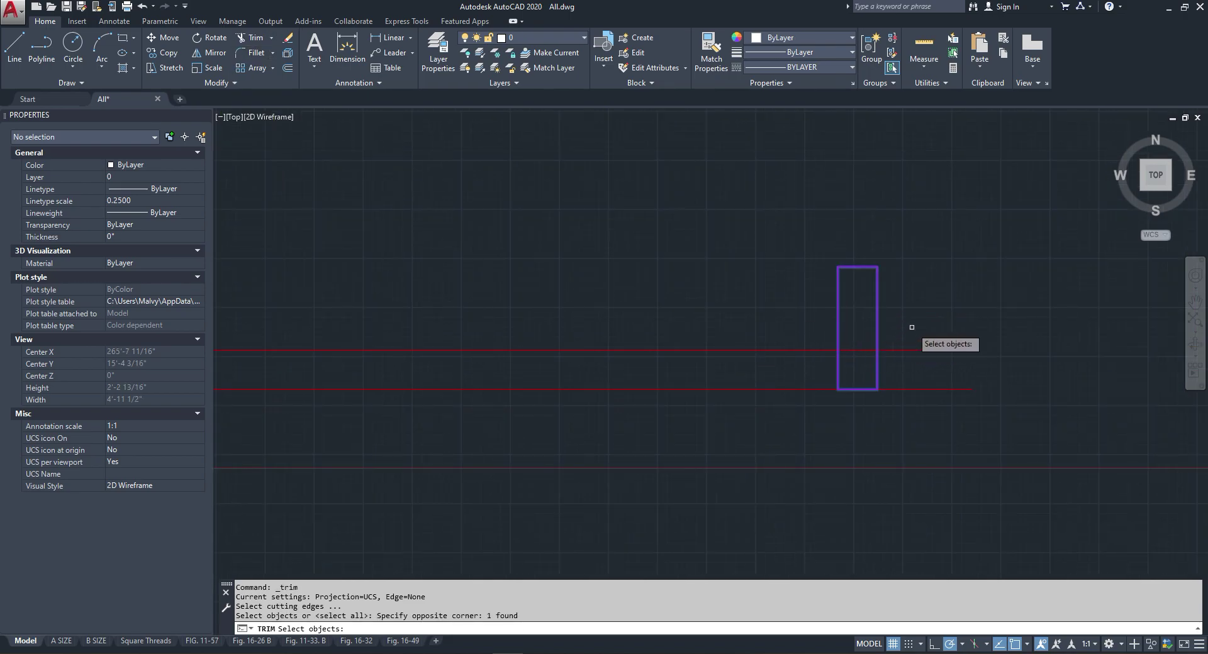
pyautogui.click(874, 353)
pyautogui.click(859, 413)
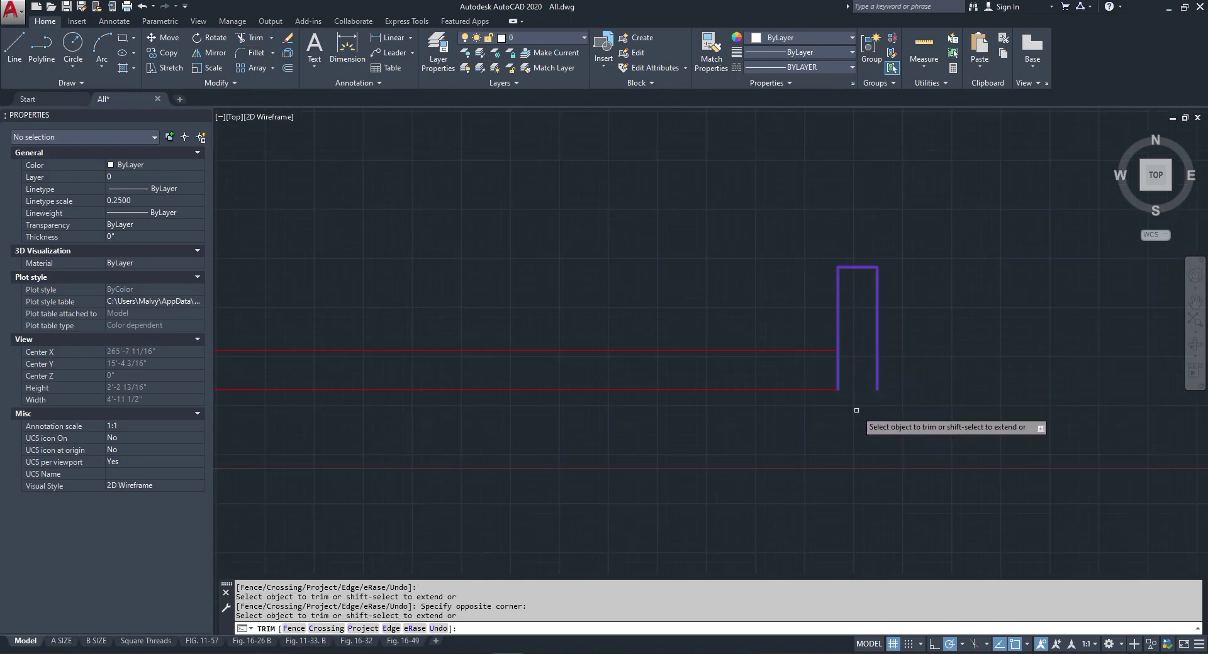
pyautogui.press('Escape')
# Step: Close the open polyline of the bedroom window's first narrow post
pyautogui.click(852, 320)
pyautogui.click(821, 290)
pyautogui.rightClick(821, 290)
pyautogui.moveTo(857, 331)
pyautogui.click(990, 349)
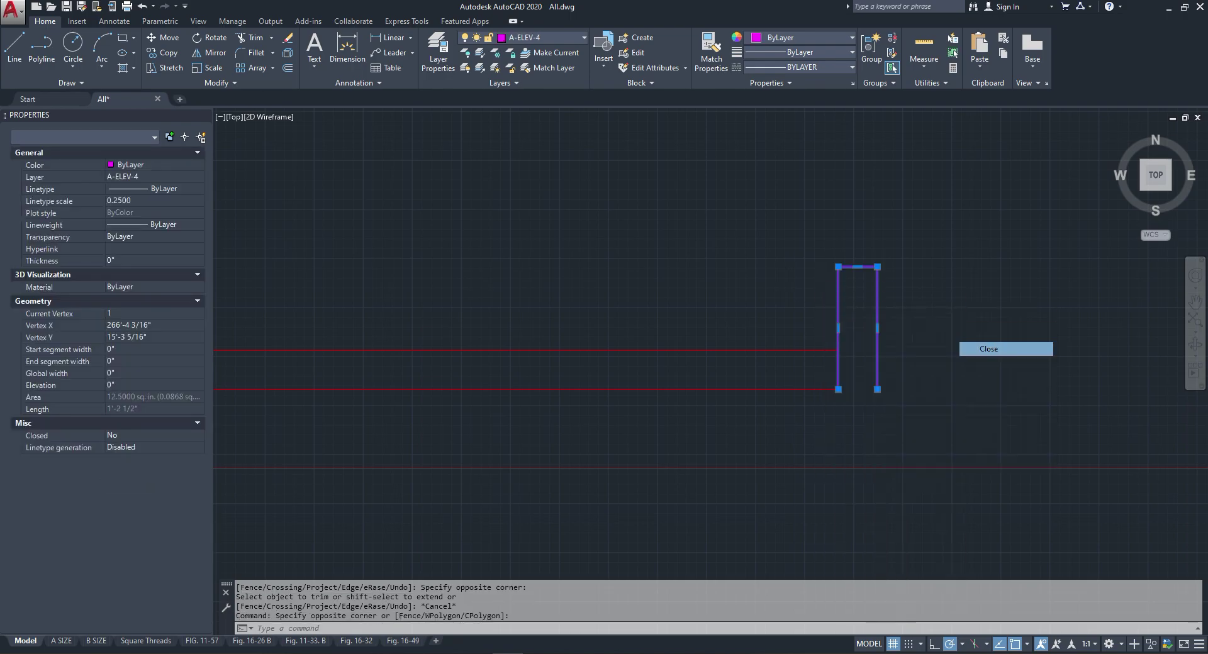
pyautogui.press('Escape')
# Step: Copy the first bay's two glazing lines into the other two bays of the bedroom window
pyautogui.scroll(-6, 823, 334)
pyautogui.click(760, 330)
pyautogui.click(743, 351)
pyautogui.rightClick(687, 302)
pyautogui.click(734, 406)
pyautogui.click(616, 346)
pyautogui.scroll(-4, 878, 360)
pyautogui.scroll(4, 944, 352)
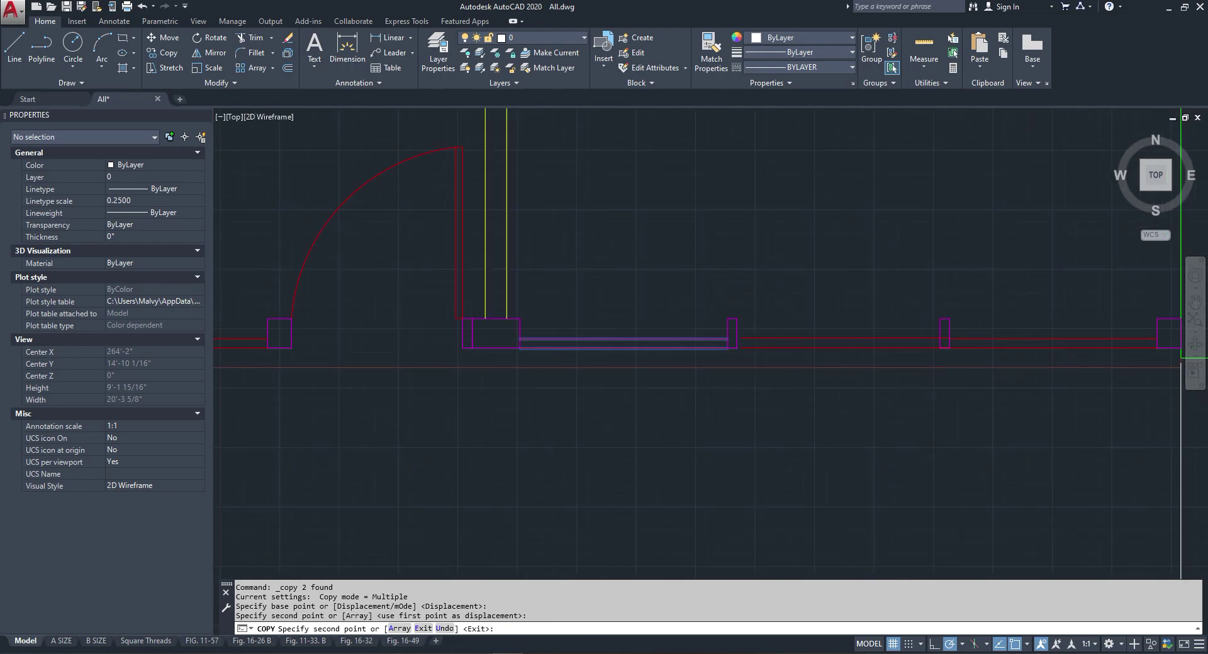
pyautogui.click(741, 349)
pyautogui.press('Escape')
# Step: Stretch the middle bay's glazing so it ends at the face of the second narrow post
pyautogui.scroll(2, 882, 362)
pyautogui.click(883, 362)
pyautogui.click(876, 321)
pyautogui.scroll(6, 991, 339)
pyautogui.click(955, 342)
pyautogui.click(925, 281)
pyautogui.press('Escape')
# Step: Compare the finished bedroom window with the scanned plan's lower and upper bedroom windows
pyautogui.scroll(-5, 818, 333)
pyautogui.scroll(-3, 799, 349)
pyautogui.scroll(8, 787, 261)
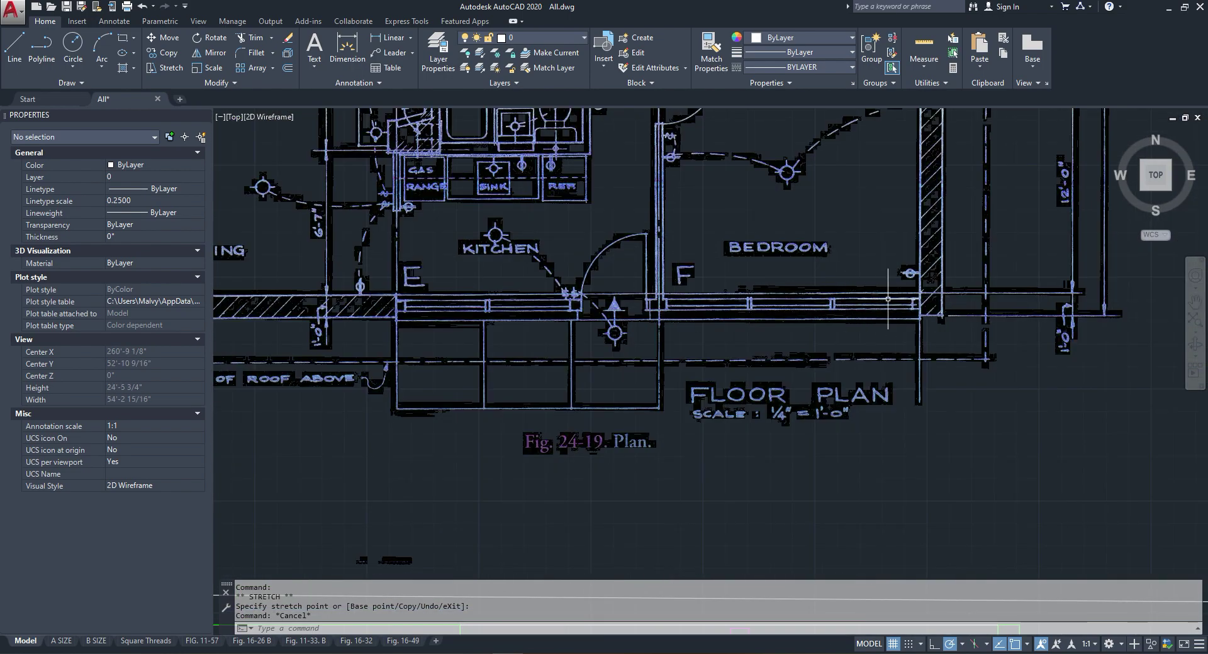
pyautogui.scroll(-5, 887, 298)
pyautogui.scroll(5, 846, 227)
pyautogui.scroll(-5, 749, 157)
pyautogui.scroll(5, 705, 187)
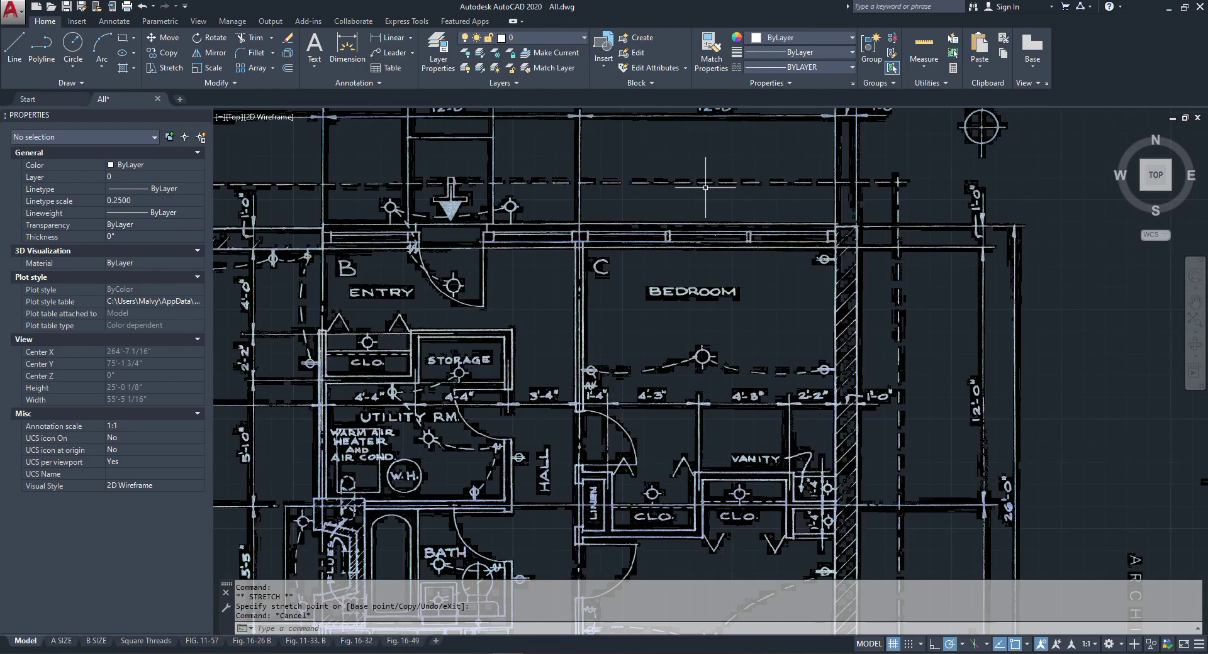
pyautogui.scroll(-6, 700, 239)
pyautogui.scroll(8, 954, 397)
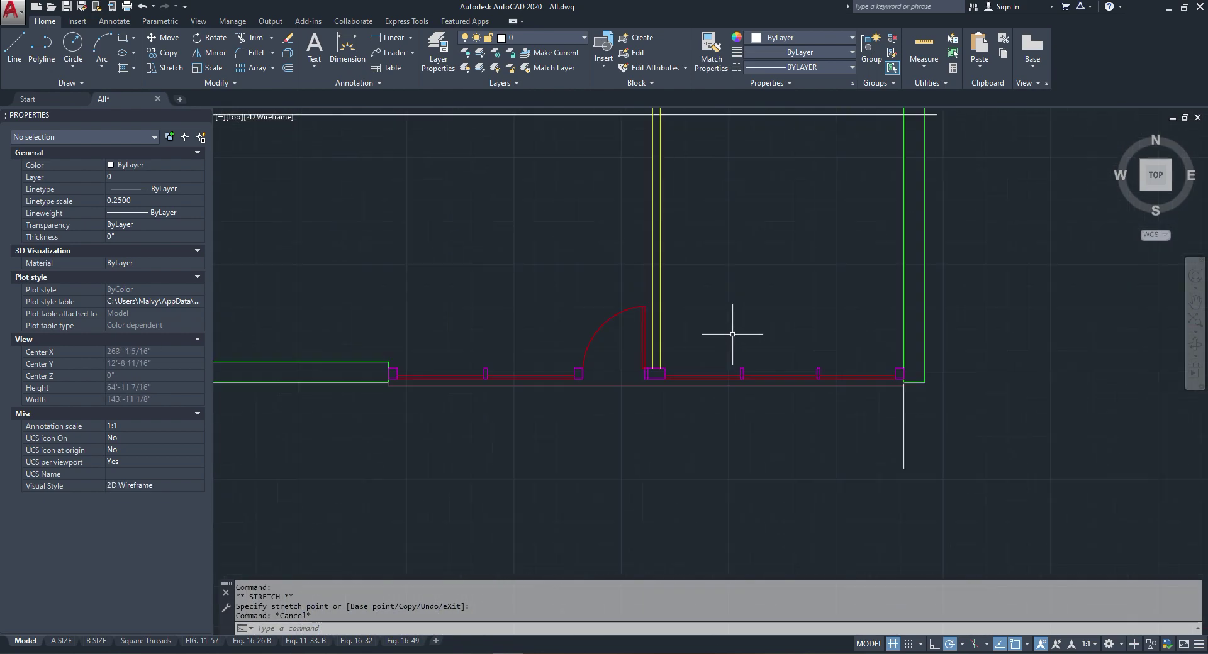
# Step: Mirror the bedroom window's posts and glazing about the plan's horizontal centre line to the opposite bedroom wall, keeping the originals
pyautogui.click(995, 371)
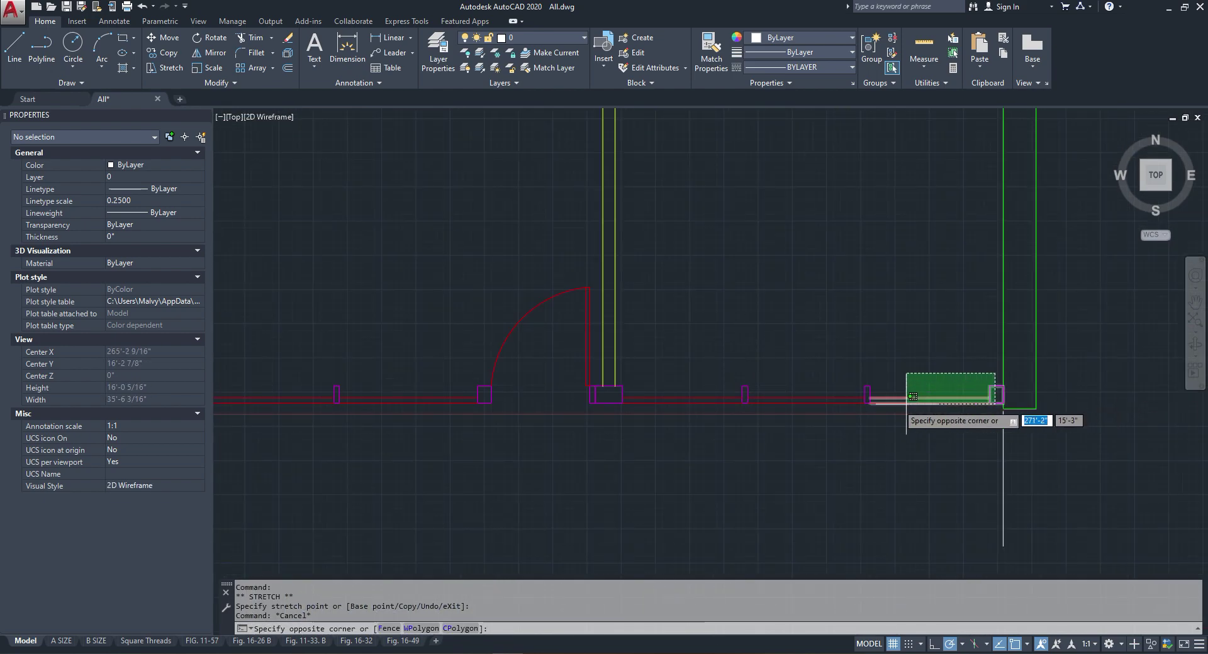
pyautogui.click(657, 409)
pyautogui.scroll(-4, 709, 427)
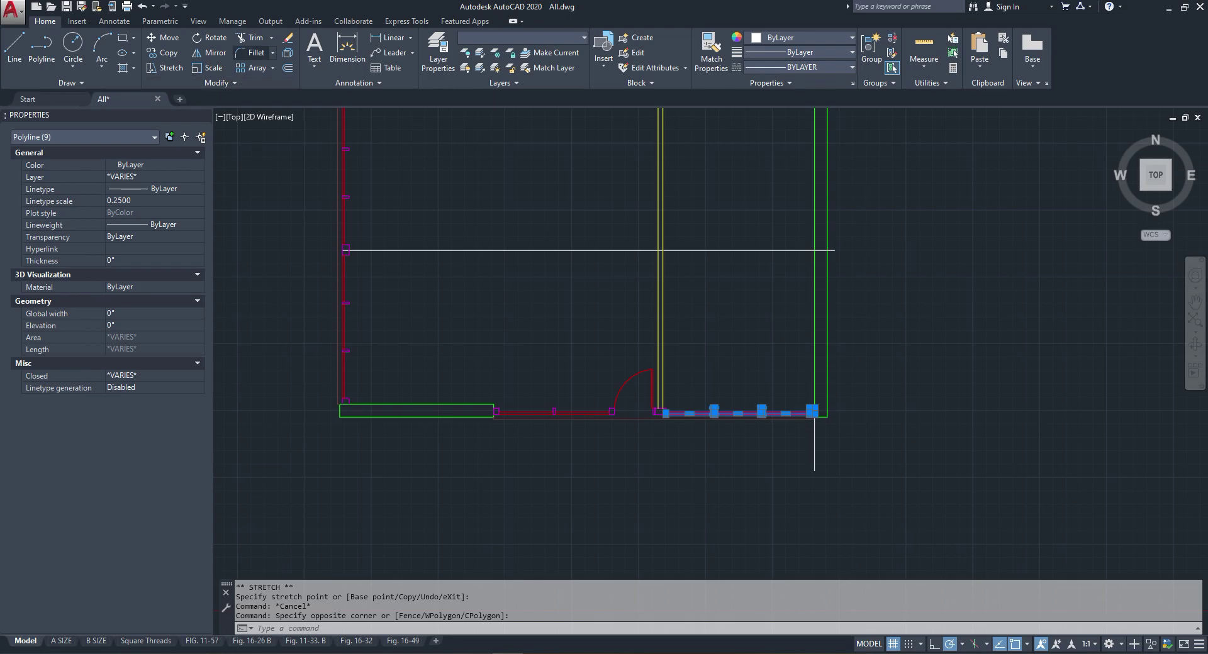
pyautogui.click(211, 53)
pyautogui.click(549, 237)
pyautogui.click(884, 258)
pyautogui.rightClick(883, 255)
pyautogui.click(899, 259)
# Step: Examine the scanned plan's exterior wall between the entry door and the upper bedroom
pyautogui.scroll(-4, 818, 264)
pyautogui.scroll(6, 778, 254)
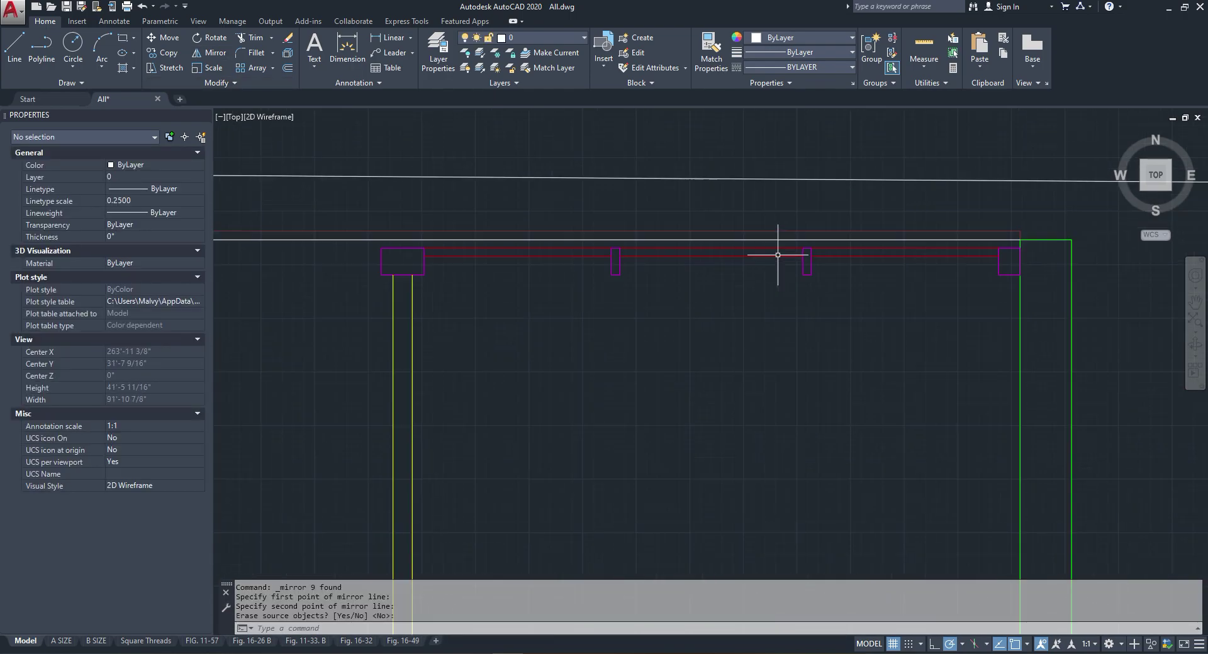
pyautogui.scroll(-6, 655, 252)
pyautogui.scroll(6, 636, 302)
pyautogui.scroll(-6, 632, 296)
pyautogui.scroll(10, 677, 205)
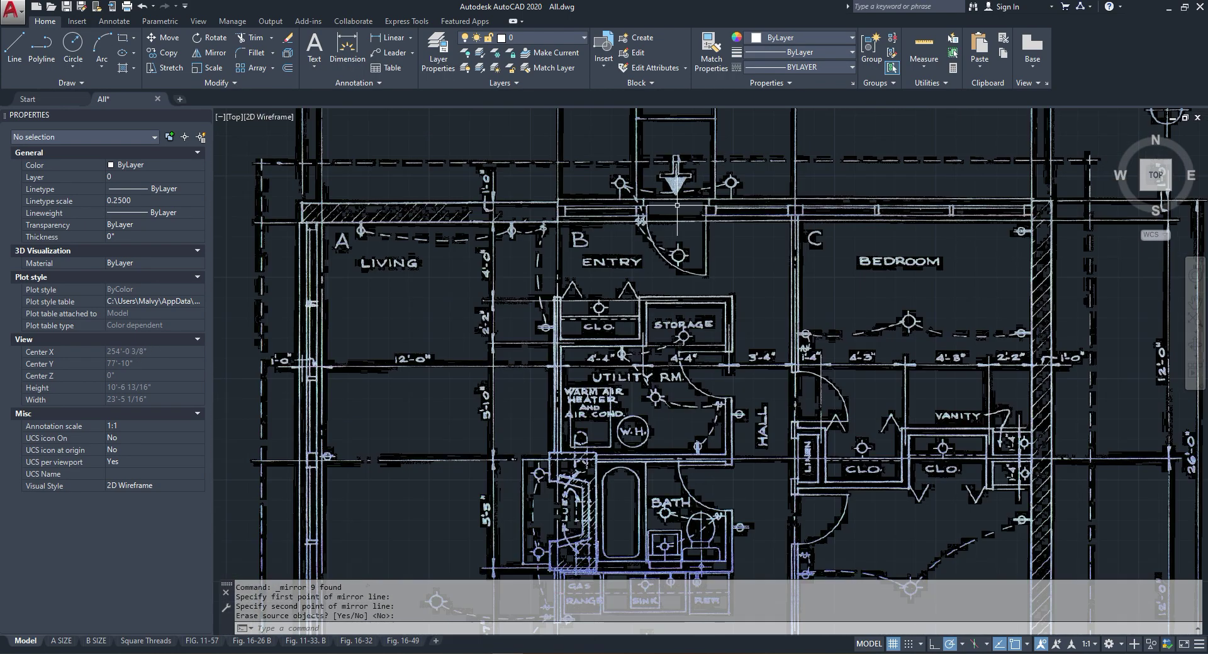
pyautogui.scroll(4, 786, 196)
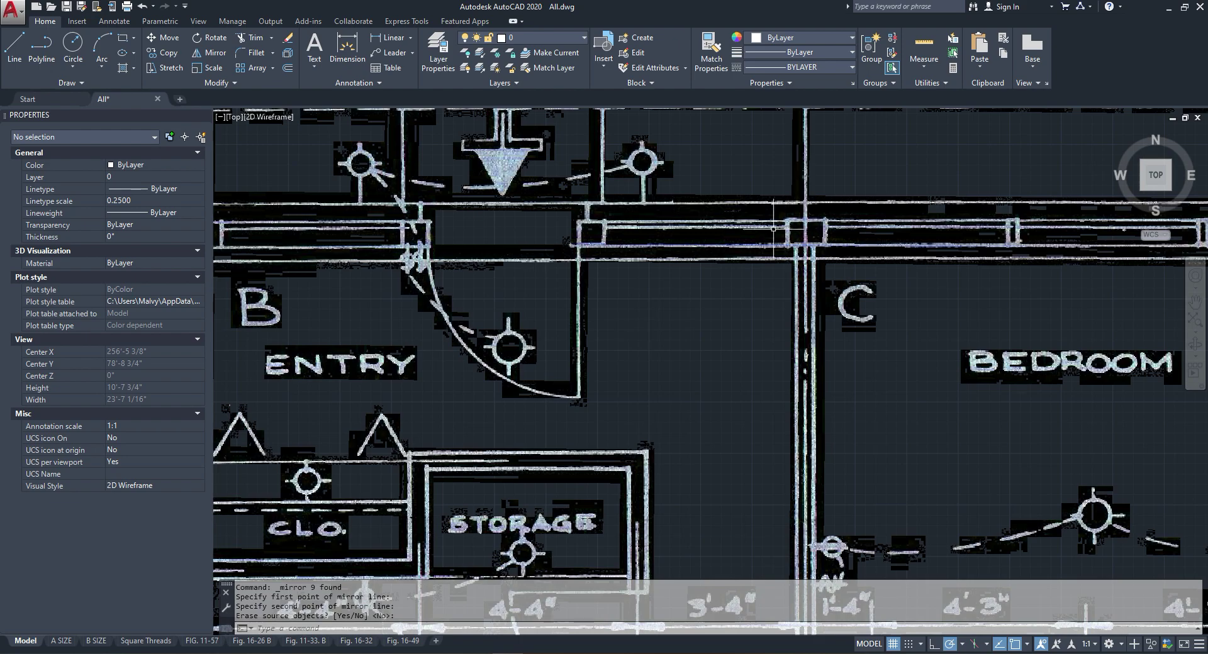
# Step: Examine the entry wall and its door on the reference floor plan against the traced wall below it
pyautogui.scroll(-2, 773, 229)
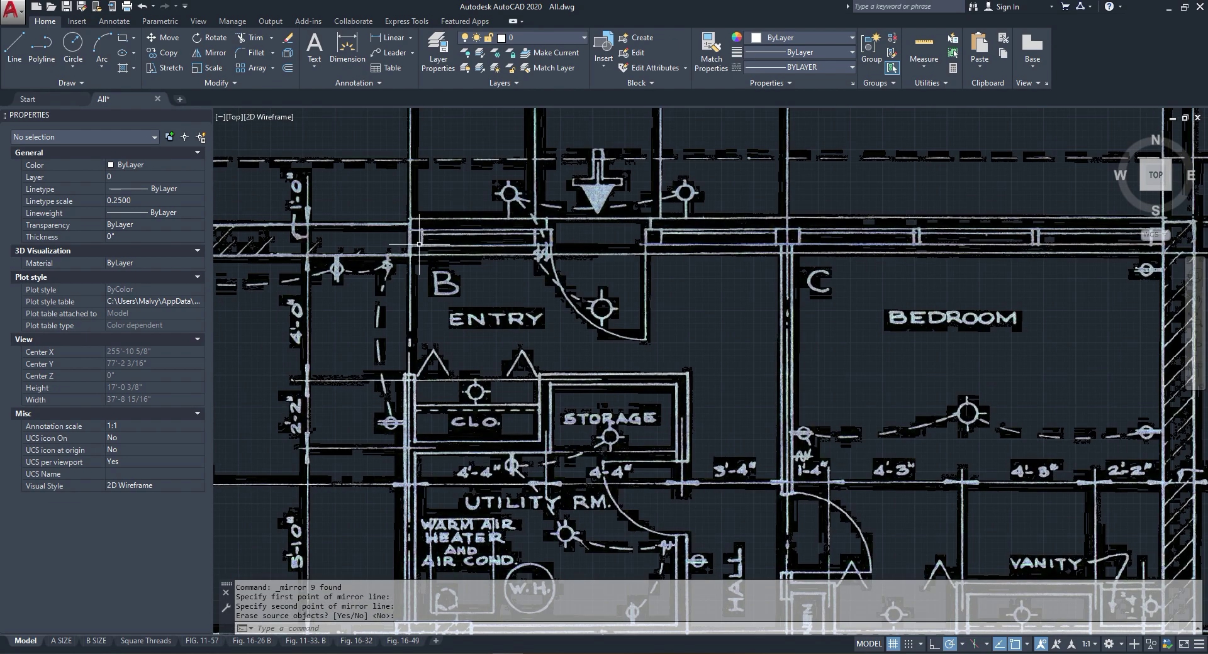
pyautogui.scroll(-6, 598, 253)
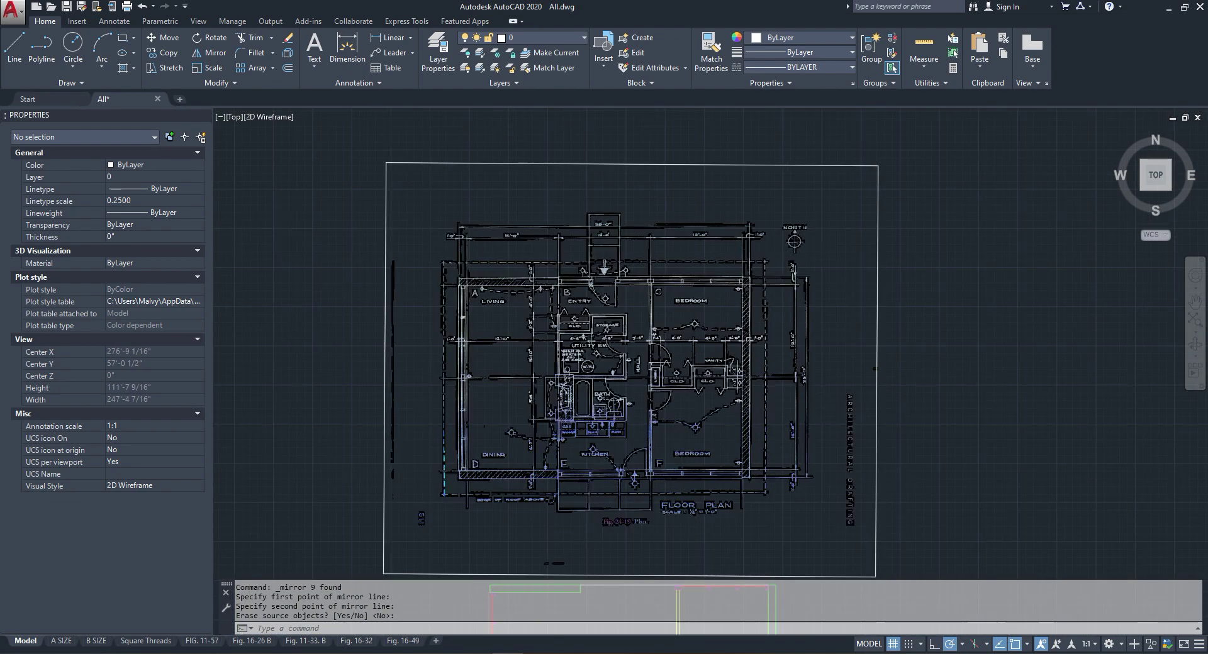
pyautogui.scroll(4, 623, 293)
pyautogui.scroll(-4, 656, 221)
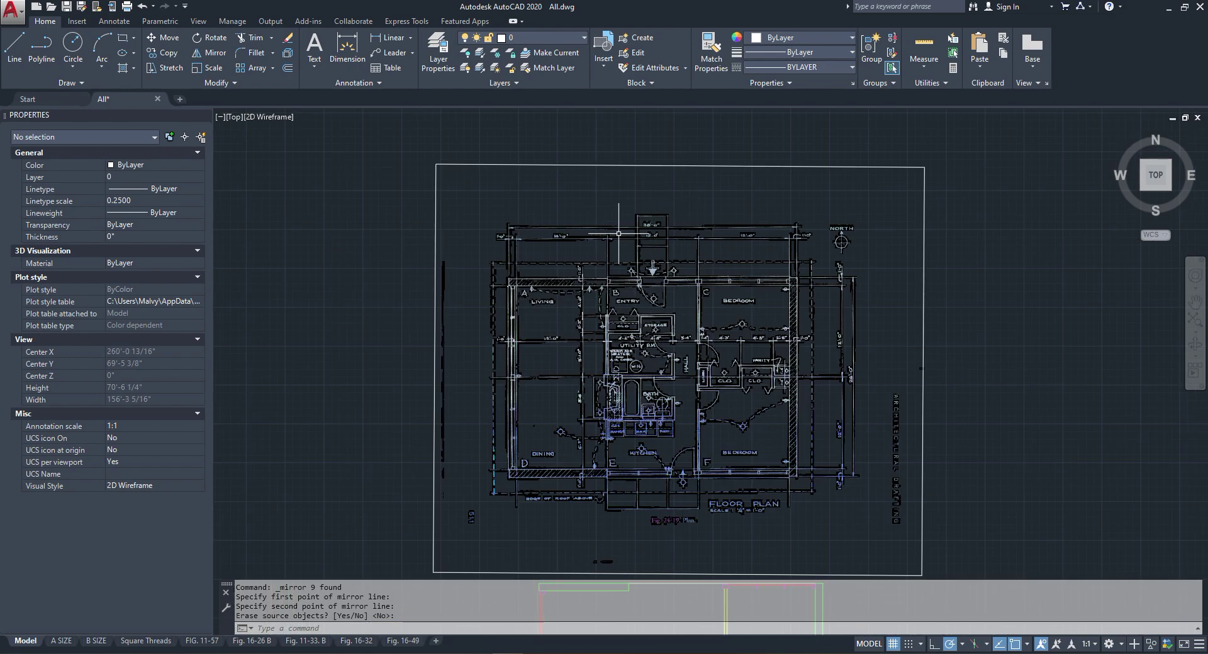
pyautogui.scroll(2, 622, 259)
pyautogui.scroll(4, 662, 262)
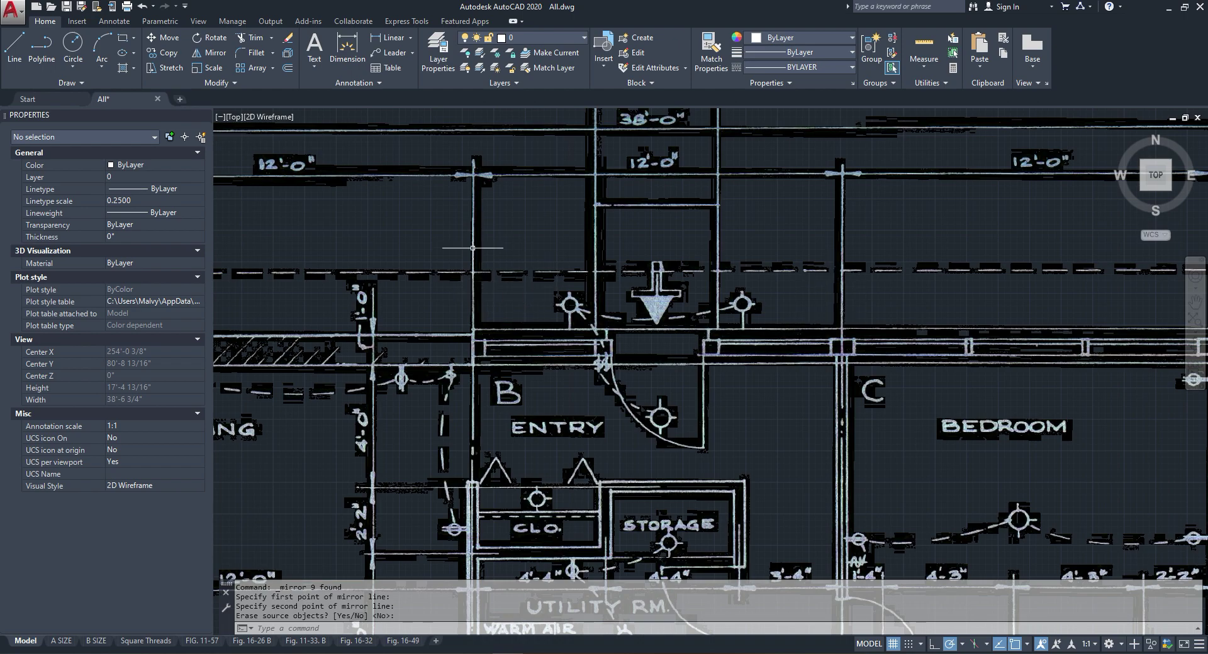
pyautogui.scroll(-8, 654, 269)
pyautogui.scroll(3, 679, 432)
pyautogui.scroll(5, 634, 251)
# Step: Erase the leftover object in the entry wall opening, just east of the green wall block
pyautogui.click(746, 324)
pyautogui.click(659, 263)
pyautogui.rightClick(659, 263)
pyautogui.click(696, 358)
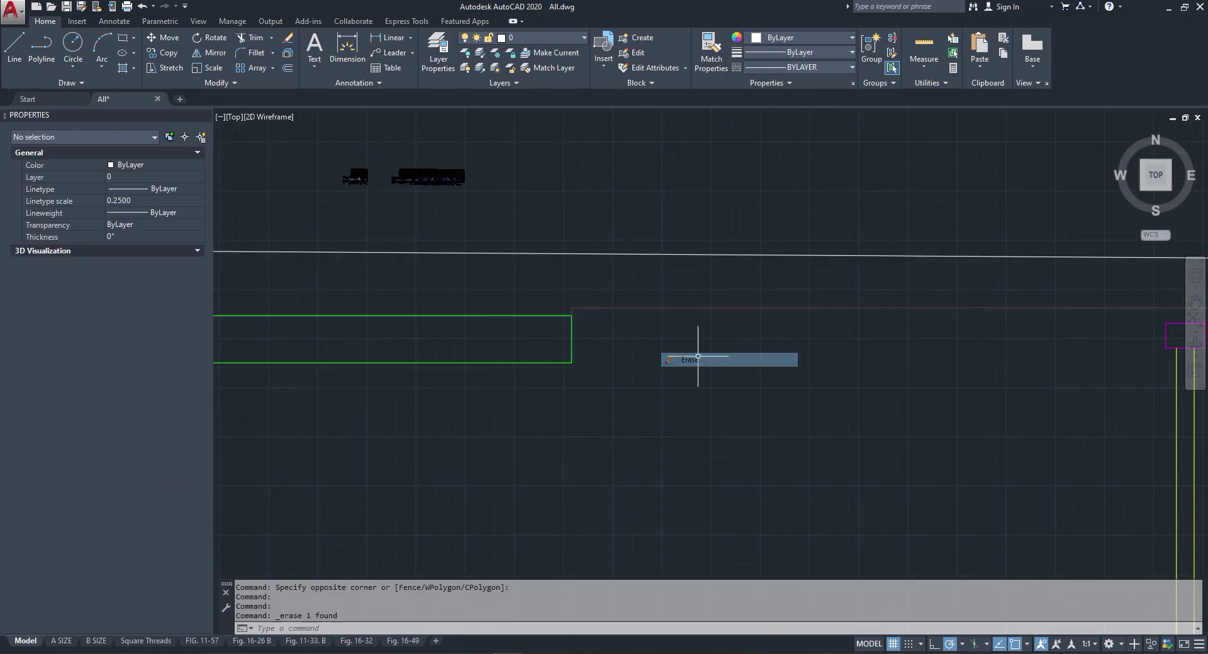
# Step: Draw a horizontal polyline guide across the entry opening, from the large magenta post to the green wall block's end
pyautogui.scroll(-2, 615, 350)
pyautogui.click(41, 47)
pyautogui.click(588, 325)
pyautogui.press('Escape')
pyautogui.press('Return')
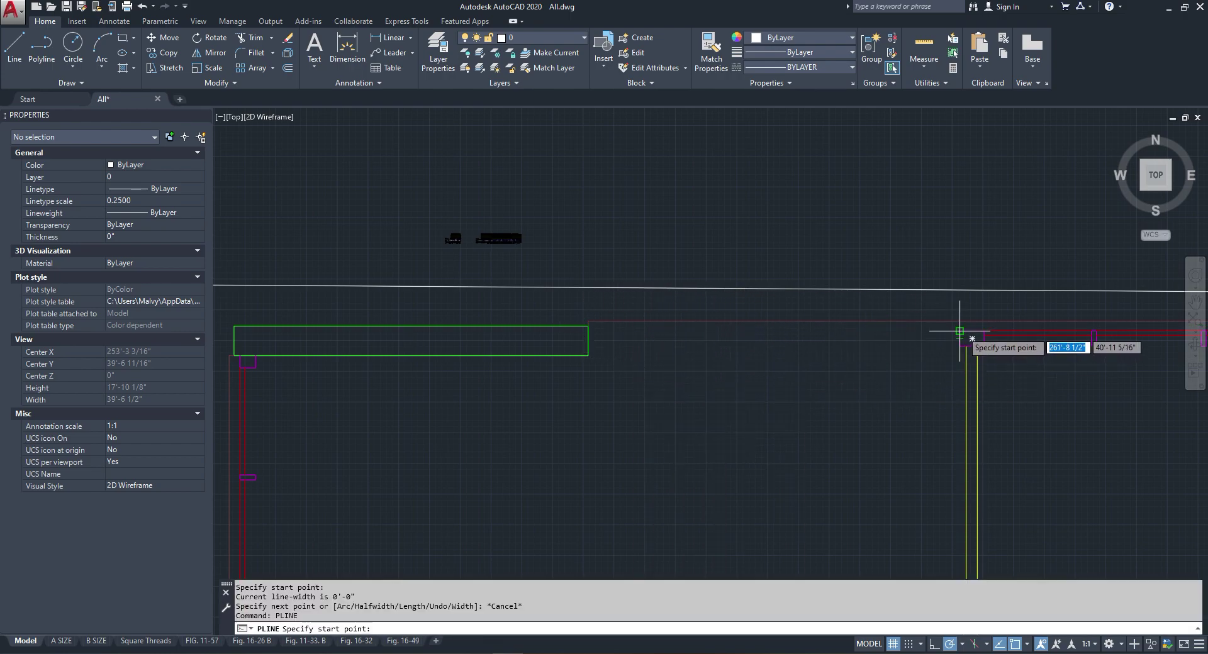
pyautogui.click(960, 332)
pyautogui.click(588, 332)
pyautogui.press('Escape')
# Step: Draw a vertical polyline guide downward from the midpoint of the horizontal guide
pyautogui.rightClick(676, 342)
pyautogui.click(761, 355)
pyautogui.click(773, 331)
pyautogui.click(773, 405)
pyautogui.press('Escape')
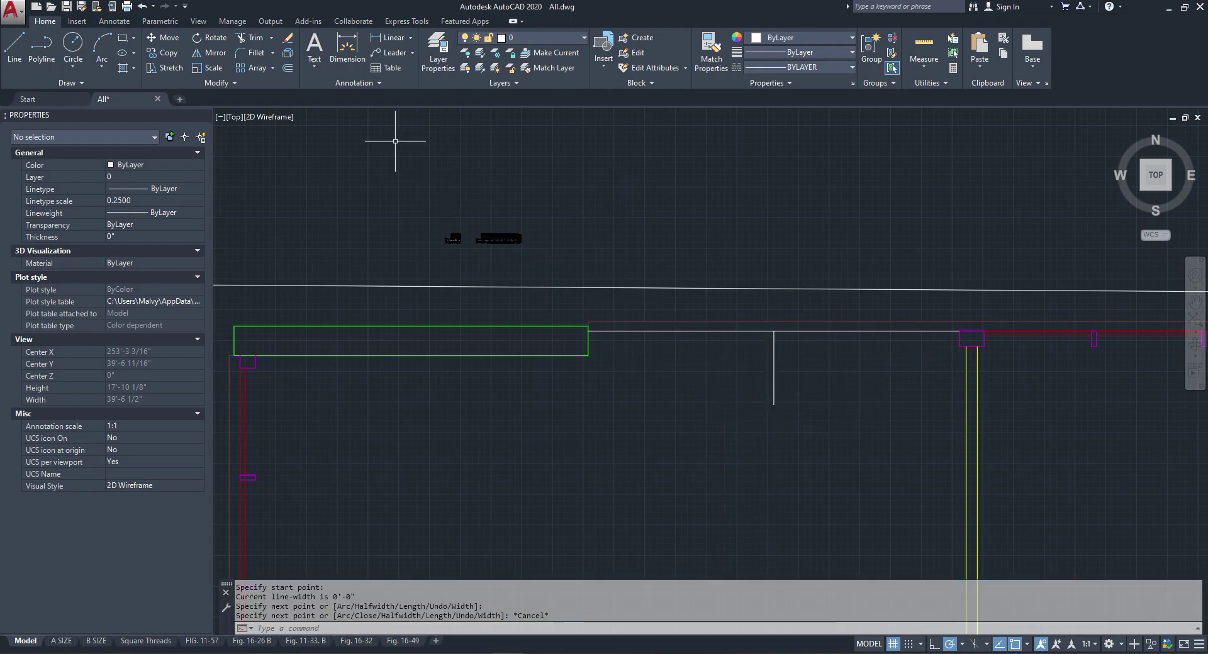
# Step: Offset the vertical guide 1.5' to each side to mark the door opening
pyautogui.click(287, 68)
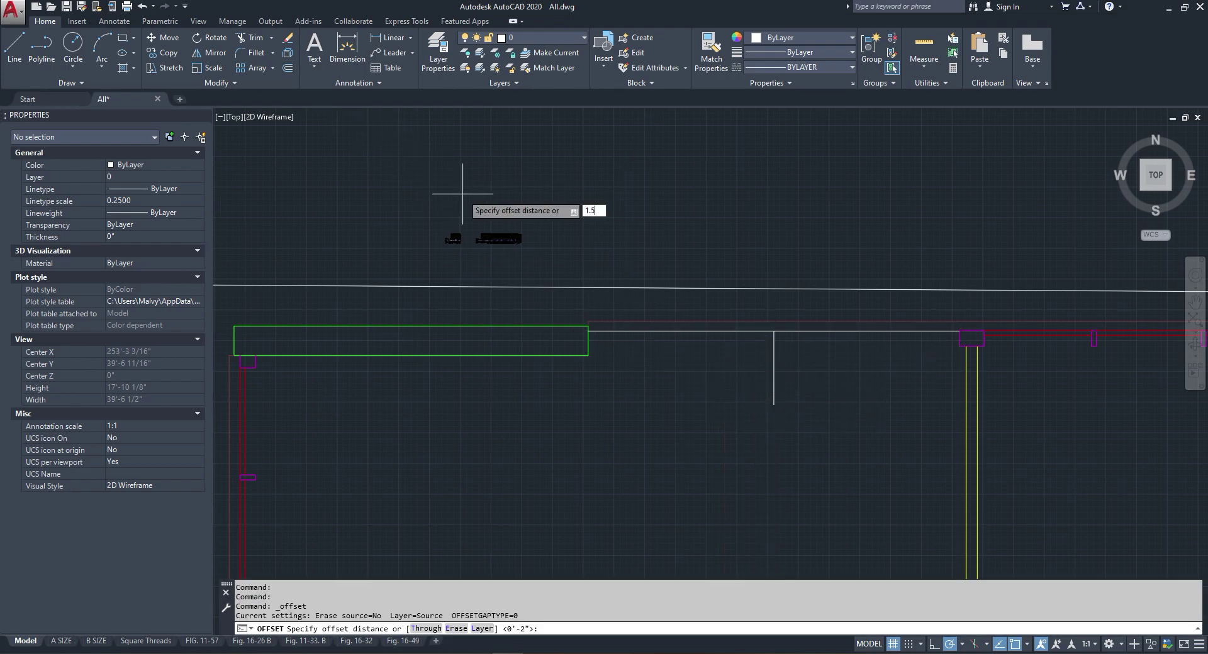
pyautogui.press('Return')
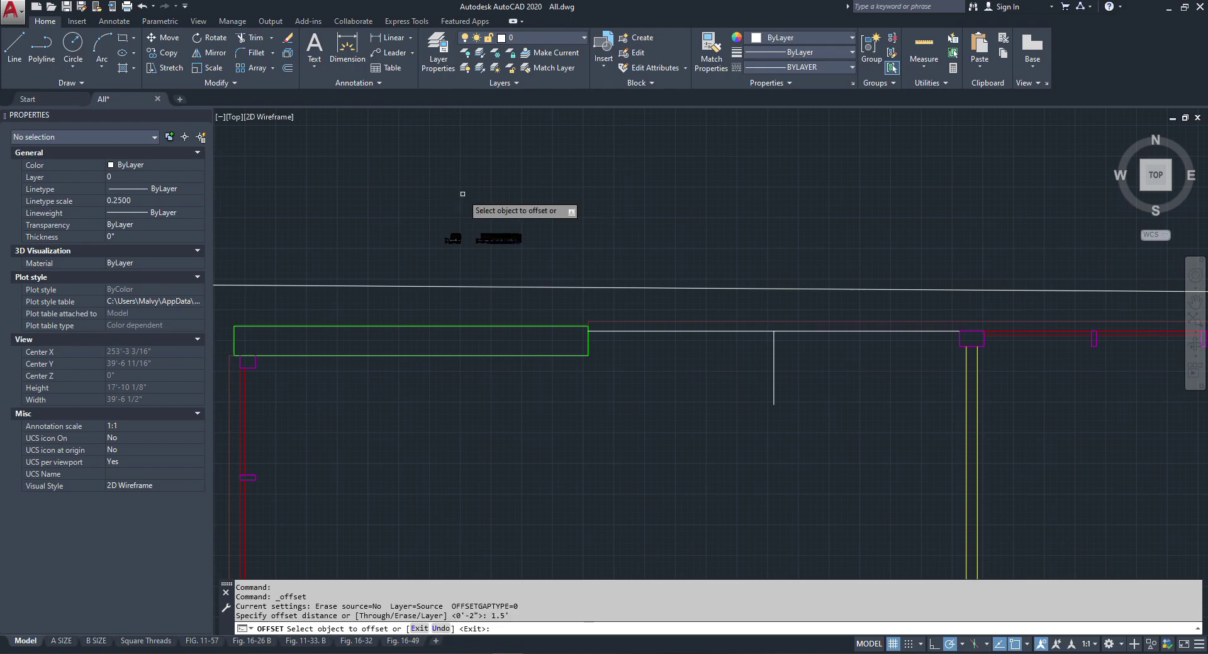
pyautogui.click(774, 362)
pyautogui.click(714, 359)
pyautogui.click(773, 346)
pyautogui.click(804, 350)
pyautogui.press('Escape')
# Step: Copy the magenta post beside the east green wall to the upper end of the door opening's east guide line
pyautogui.scroll(-3, 761, 346)
pyautogui.scroll(3, 888, 345)
pyautogui.scroll(2, 902, 347)
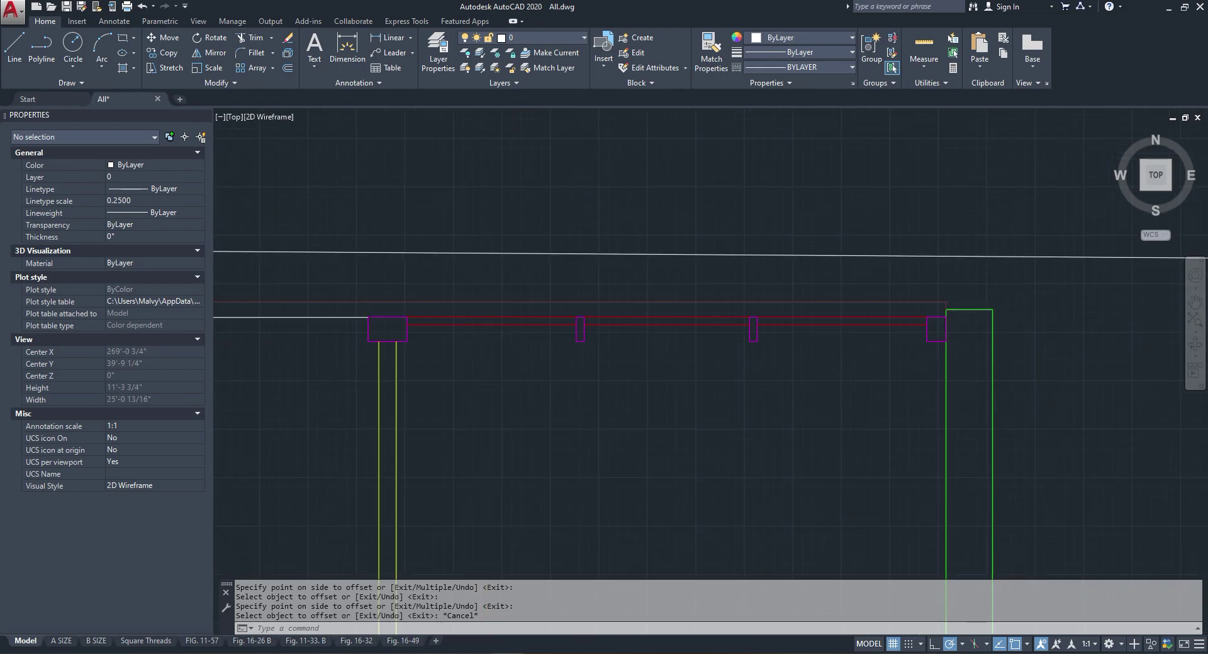
pyautogui.click(931, 339)
pyautogui.rightClick(929, 339)
pyautogui.click(966, 136)
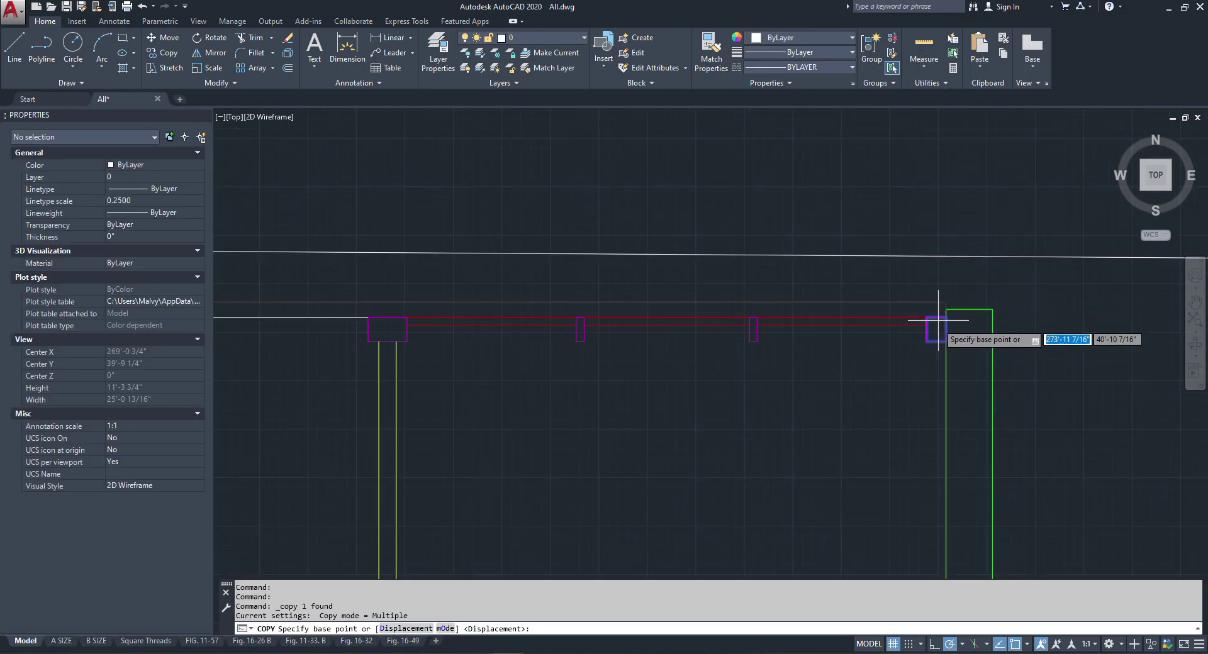
pyautogui.click(931, 323)
pyautogui.scroll(-2, 931, 323)
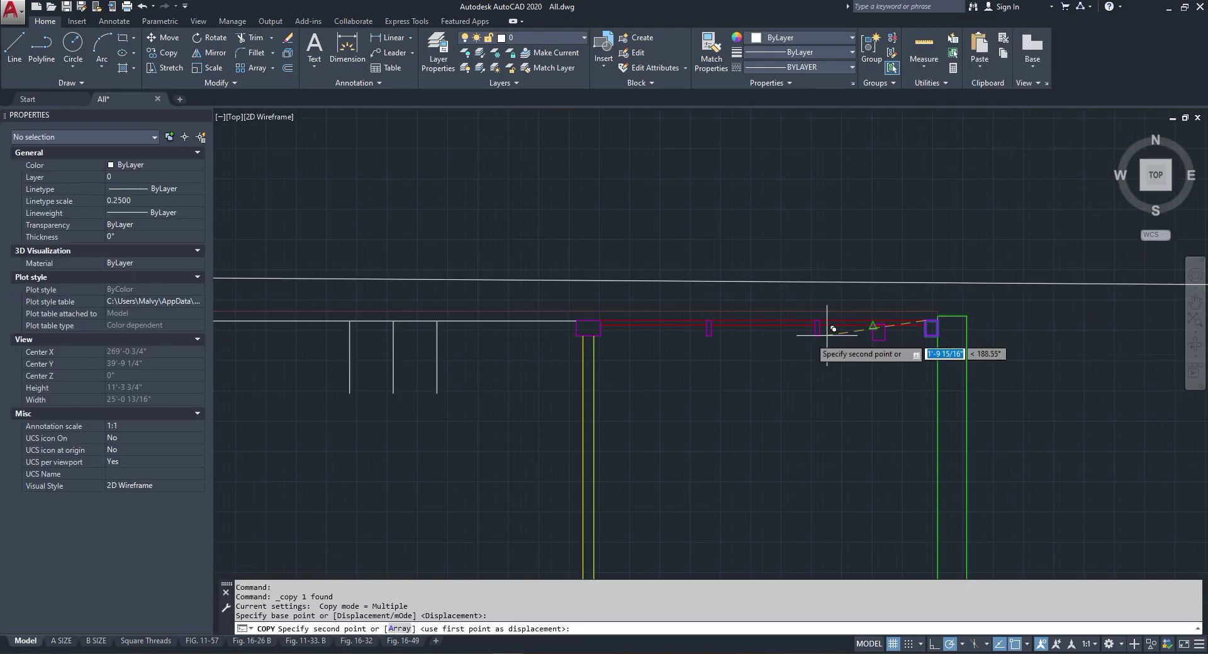
pyautogui.click(436, 321)
pyautogui.press('Escape')
# Step: Copy the new door post to the west guide line, with its upper east corner on the line's upper end
pyautogui.scroll(3, 437, 328)
pyautogui.click(454, 338)
pyautogui.click(447, 352)
pyautogui.rightClick(461, 345)
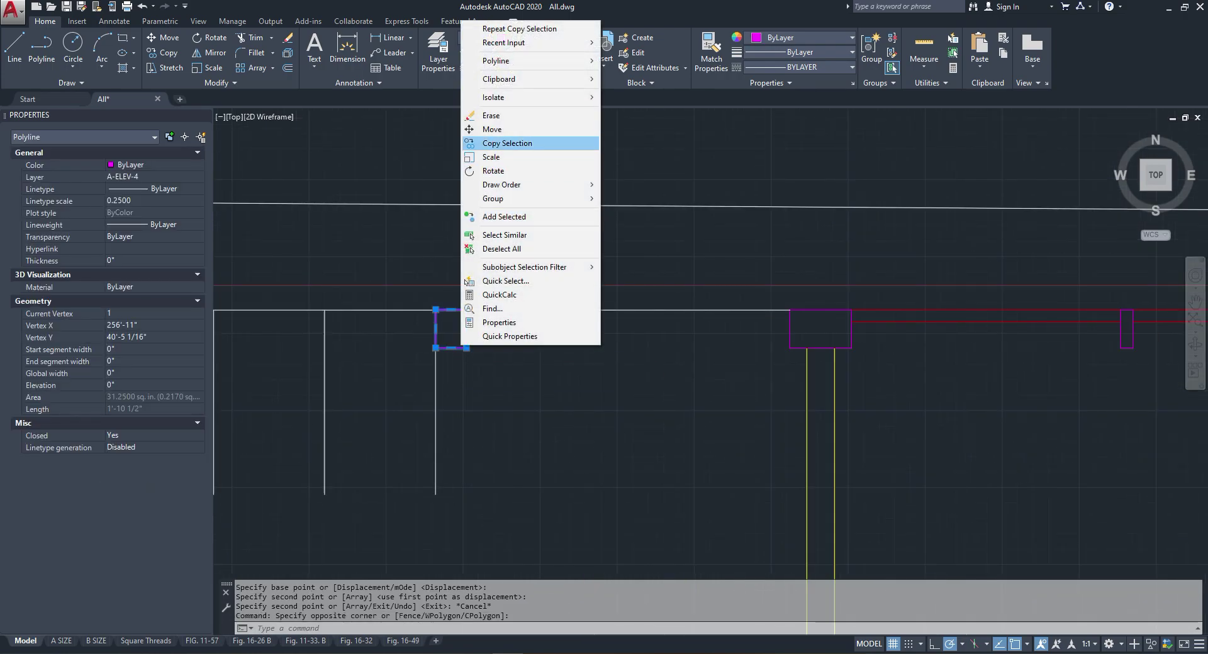
pyautogui.click(507, 142)
pyautogui.click(452, 328)
pyautogui.scroll(-2, 491, 314)
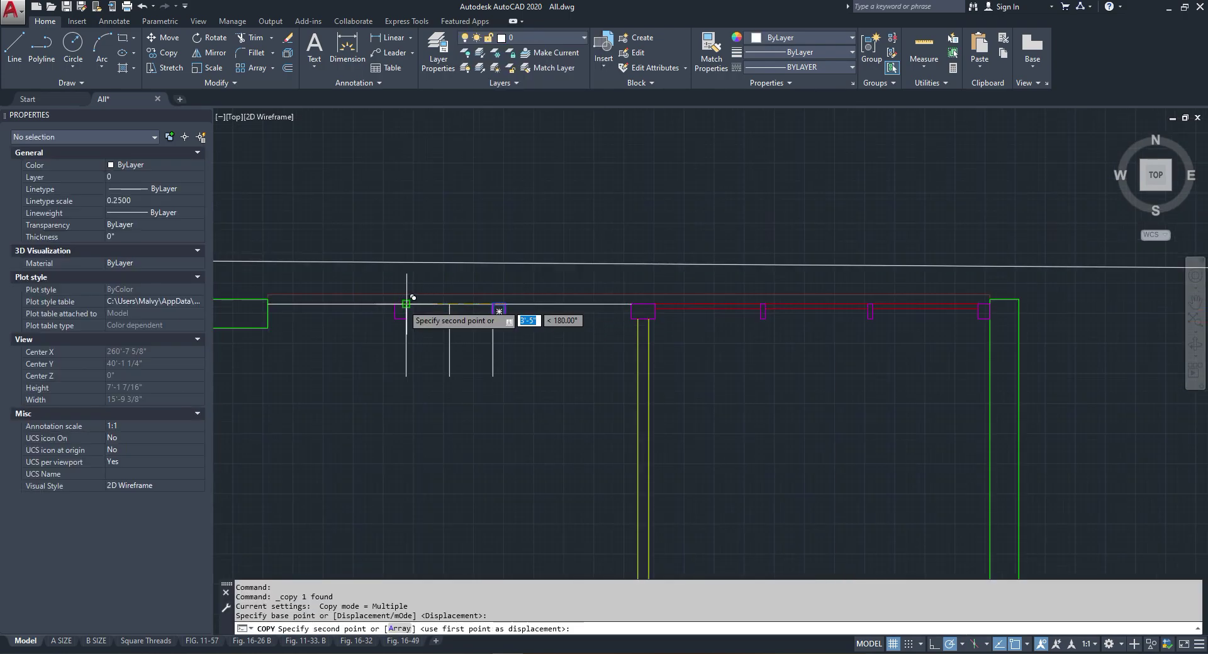
pyautogui.click(403, 308)
pyautogui.press('Escape')
# Step: Copy the west door post so it sits against the east end of the green wall block
pyautogui.scroll(-2, 409, 302)
pyautogui.scroll(3, 615, 345)
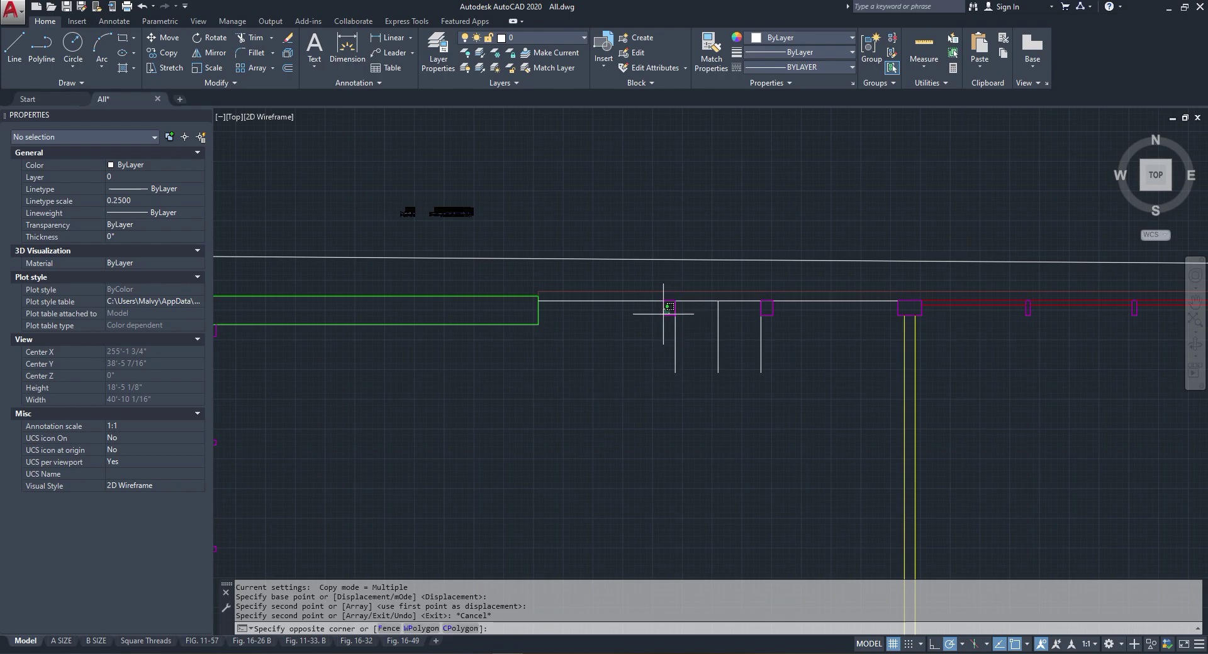
pyautogui.click(659, 325)
pyautogui.rightClick(656, 330)
pyautogui.click(702, 128)
pyautogui.scroll(-5, 711, 308)
pyautogui.scroll(10, 692, 239)
pyautogui.scroll(-5, 640, 224)
pyautogui.scroll(-4, 640, 225)
pyautogui.scroll(10, 686, 434)
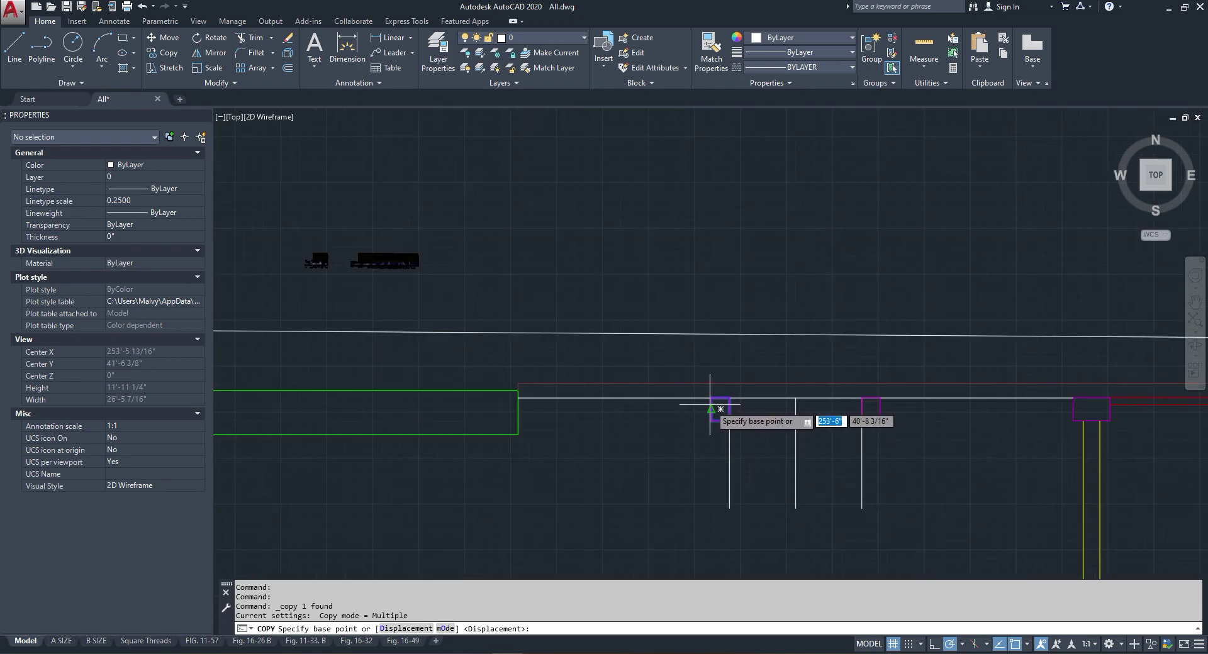
pyautogui.click(710, 405)
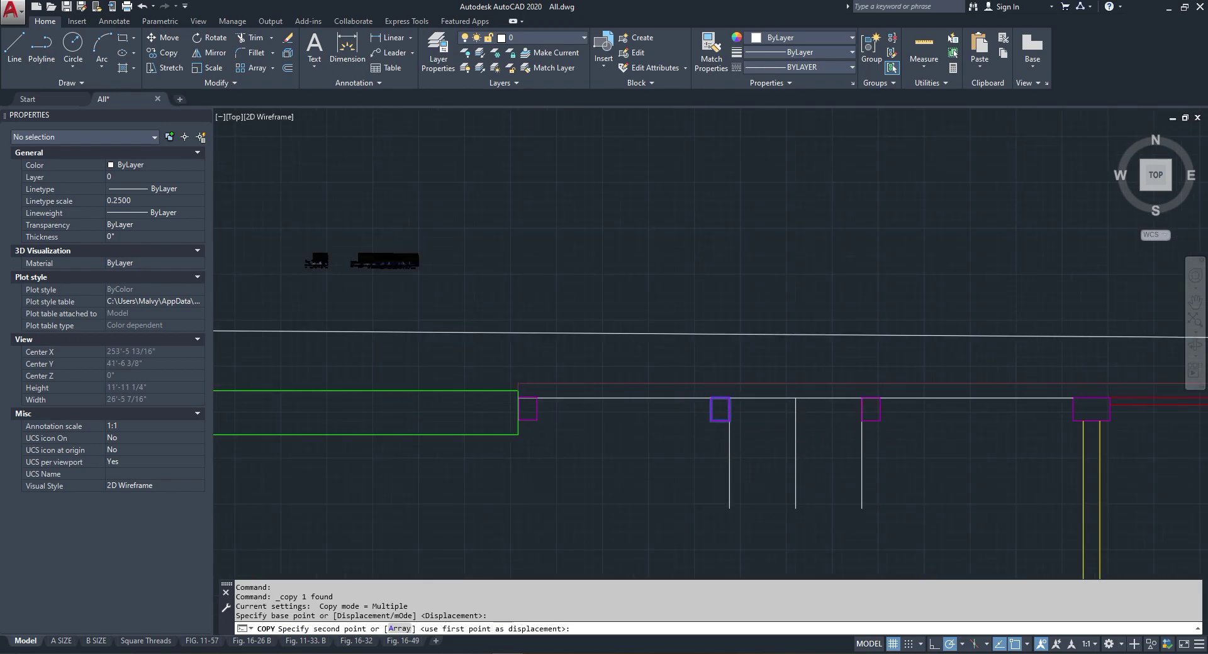
pyautogui.click(518, 398)
pyautogui.press('Escape')
# Step: Delete the horizontal guide and the three vertical guides from the entry opening
pyautogui.scroll(-2, 782, 411)
pyautogui.click(837, 448)
pyautogui.click(729, 476)
pyautogui.click(785, 398)
pyautogui.click(742, 422)
pyautogui.press('Delete')
# Step: Copy the two red glazing lines east of the large post to the post beside the green wall block
pyautogui.scroll(-2, 701, 368)
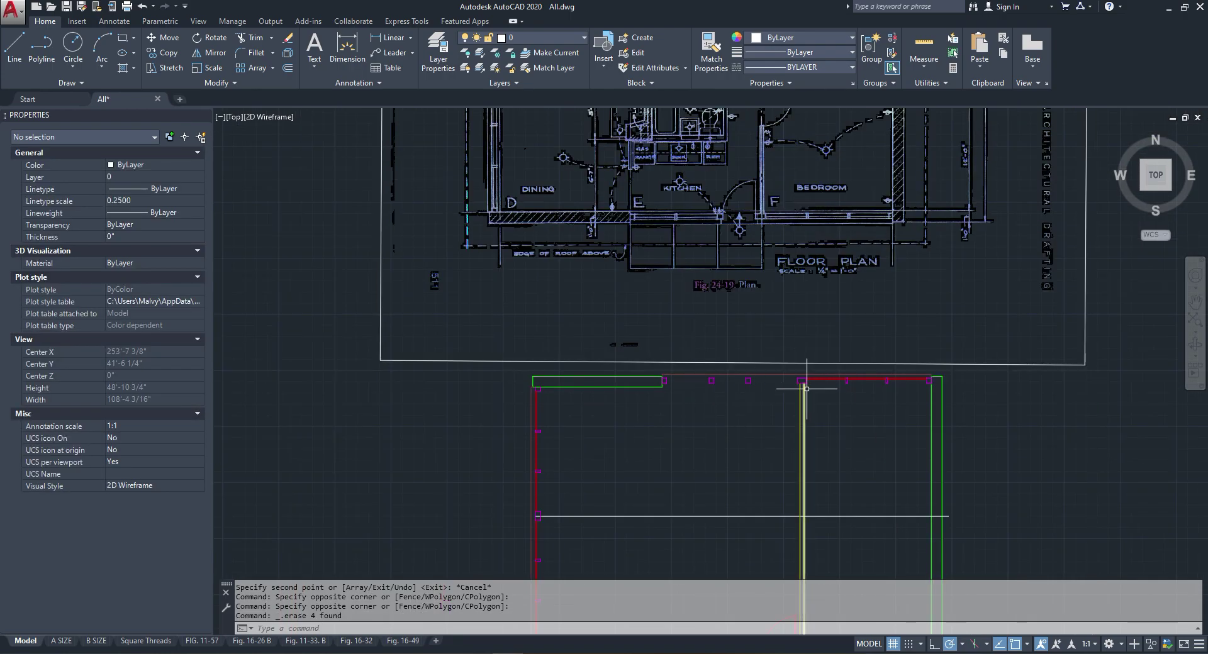
pyautogui.scroll(2, 808, 386)
pyautogui.click(833, 360)
pyautogui.click(822, 382)
pyautogui.rightClick(823, 381)
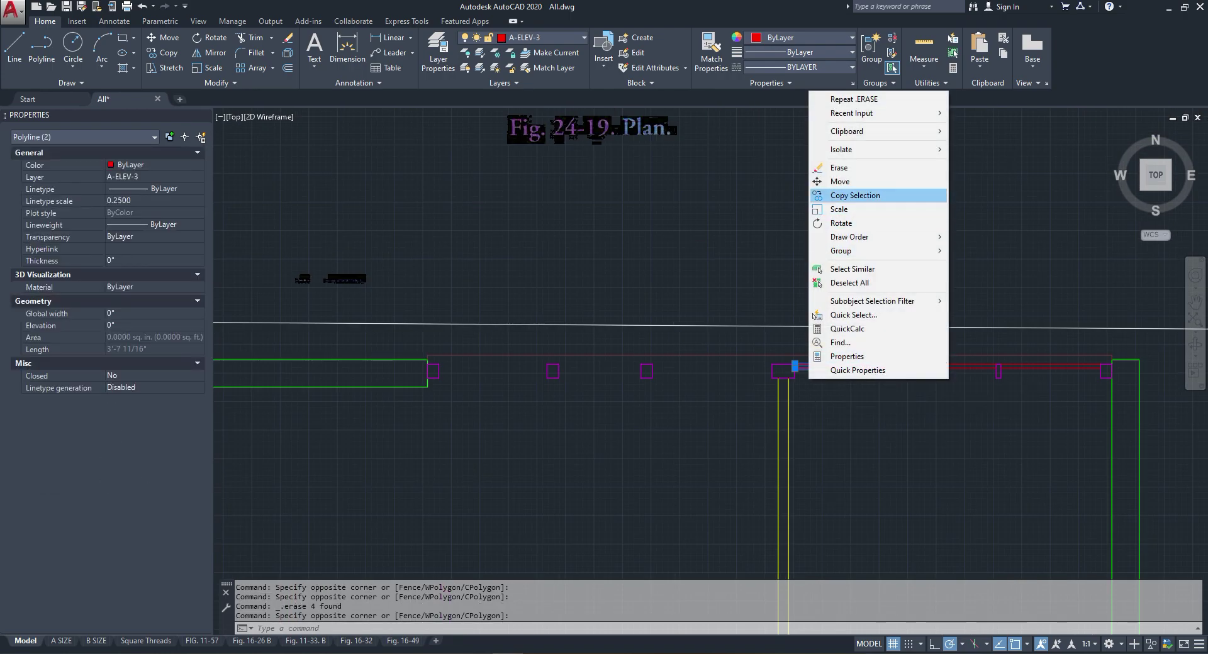
pyautogui.click(837, 196)
pyautogui.click(792, 360)
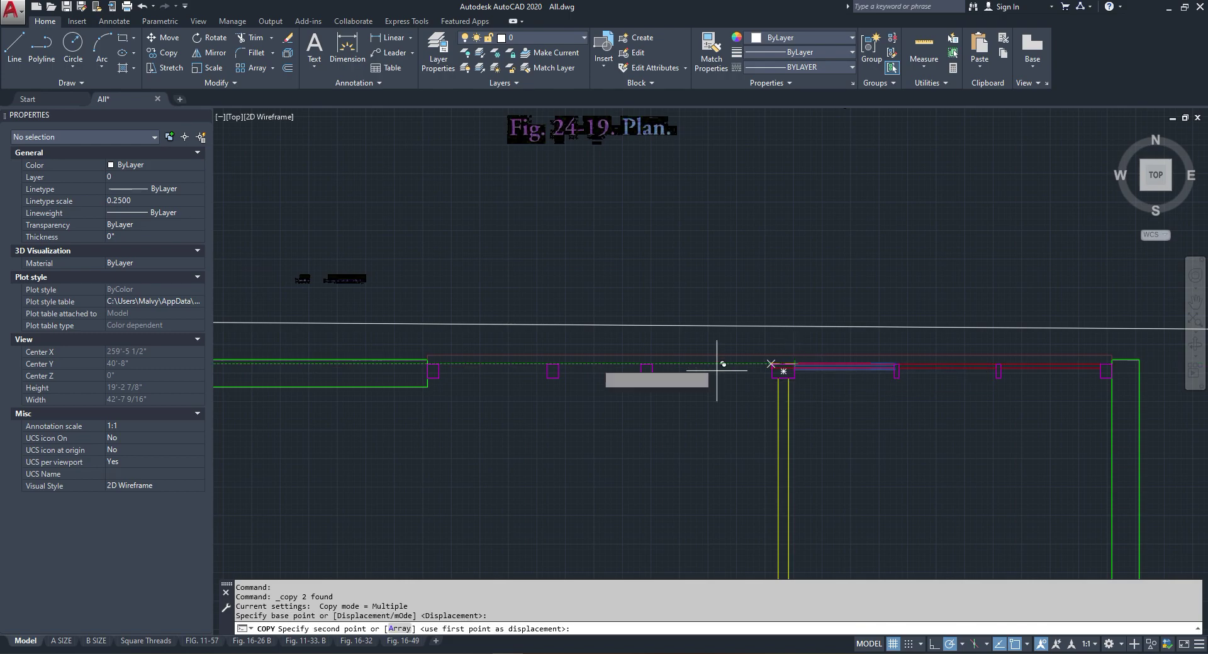
pyautogui.press('Escape')
# Step: Extend the copied pair of red glazing lines to the door opening's west post
pyautogui.scroll(2, 440, 365)
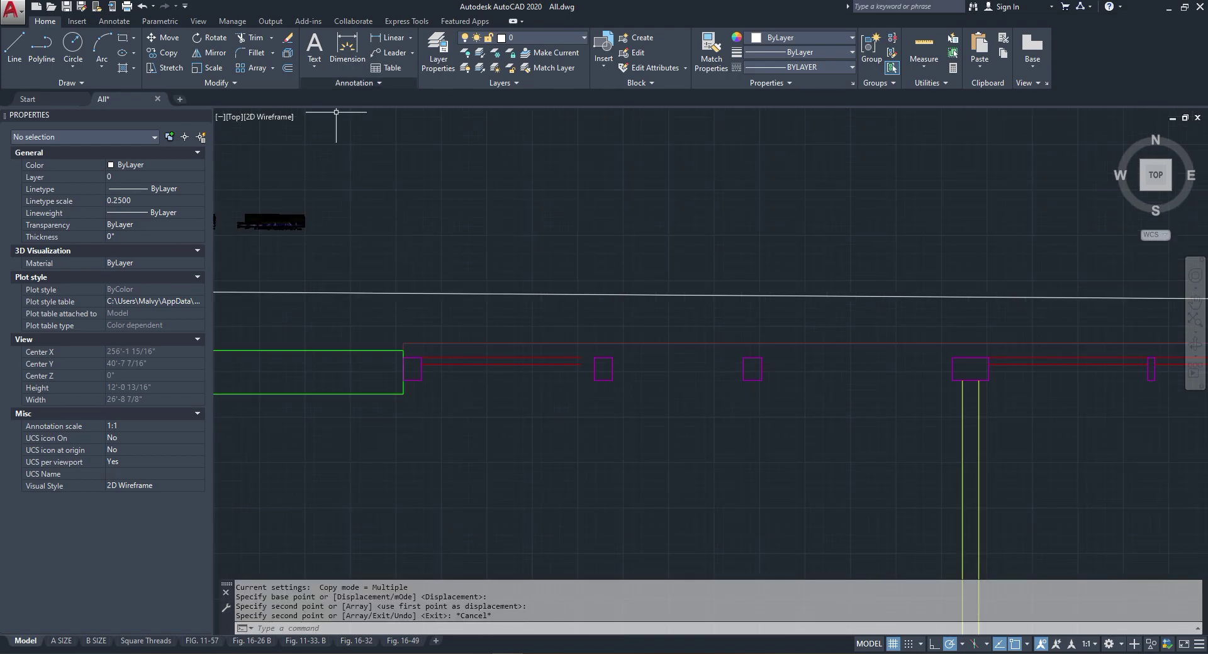
pyautogui.click(260, 83)
pyautogui.press('Return')
pyautogui.click(531, 358)
pyautogui.click(538, 365)
pyautogui.click(526, 385)
pyautogui.click(520, 358)
pyautogui.press('Escape')
# Step: Copy the extended glazing lines to the east side of the door opening's east post
pyautogui.click(522, 347)
pyautogui.click(507, 385)
pyautogui.rightClick(507, 385)
pyautogui.click(566, 200)
pyautogui.click(420, 358)
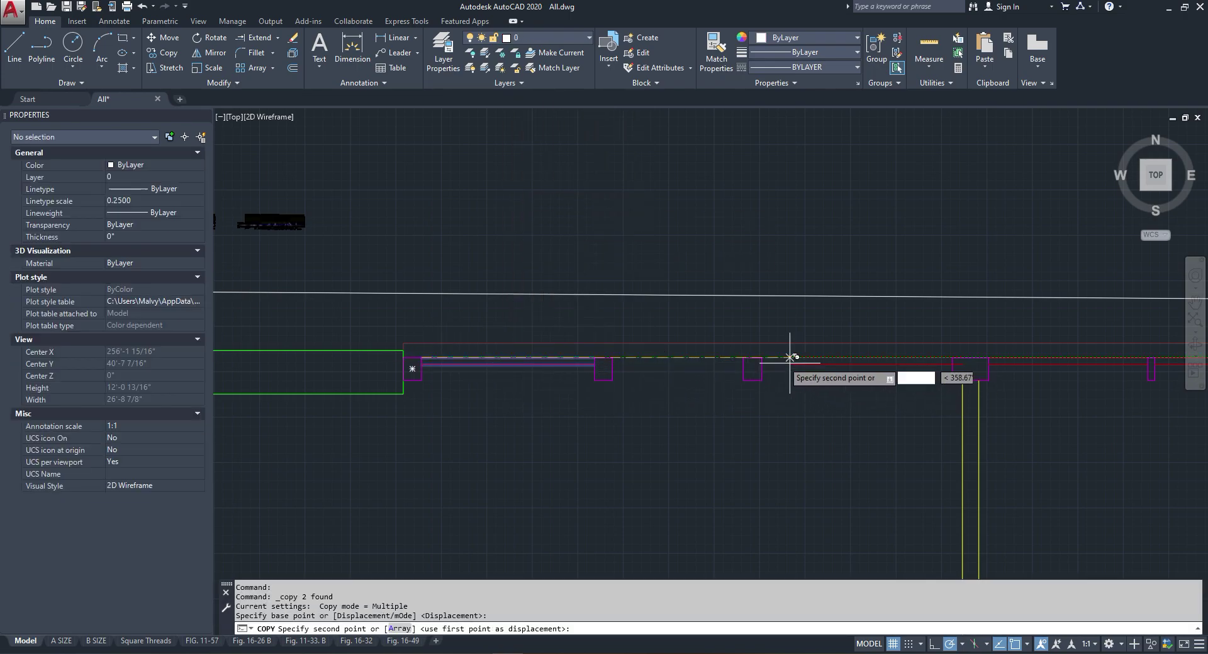
pyautogui.press('Escape')
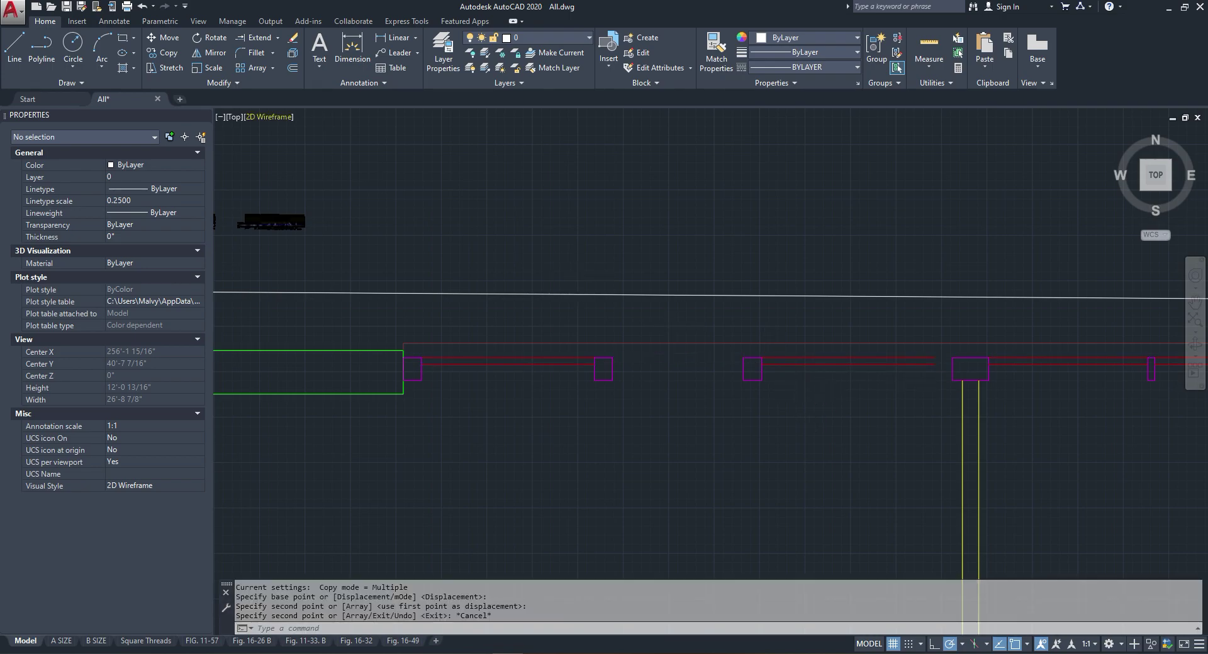
# Step: Extend the second pair of red glazing lines to the large magenta post
pyautogui.click(259, 83)
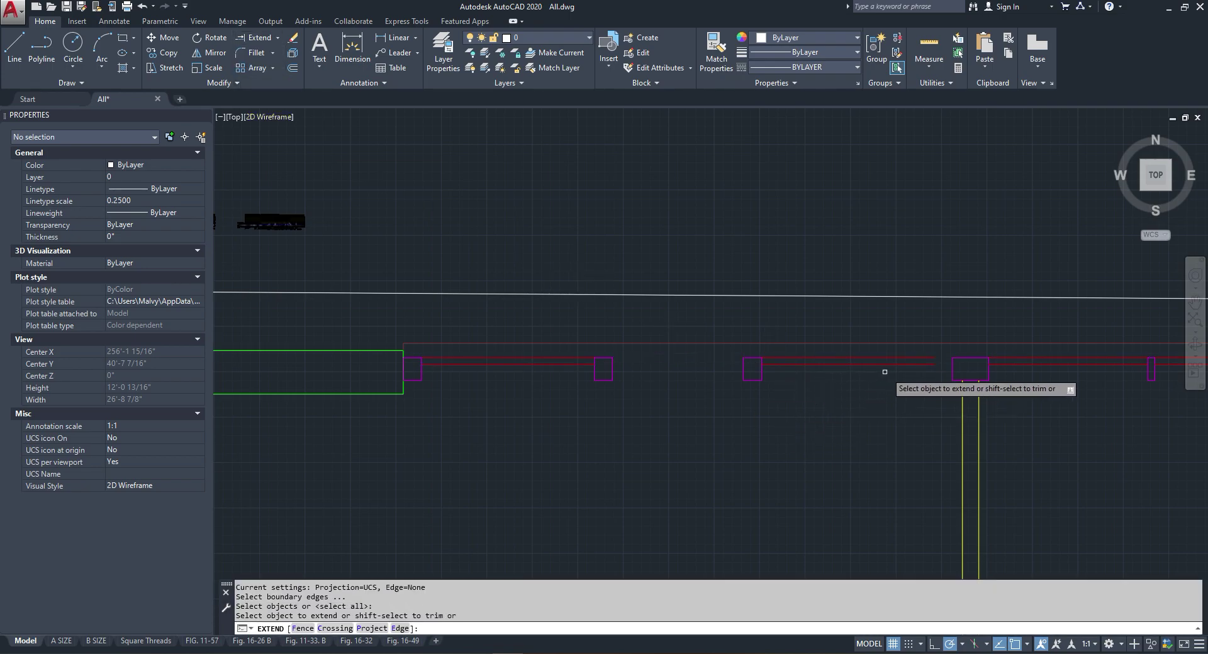
pyautogui.scroll(2, 889, 367)
pyautogui.press('Escape')
pyautogui.scroll(-4, 820, 375)
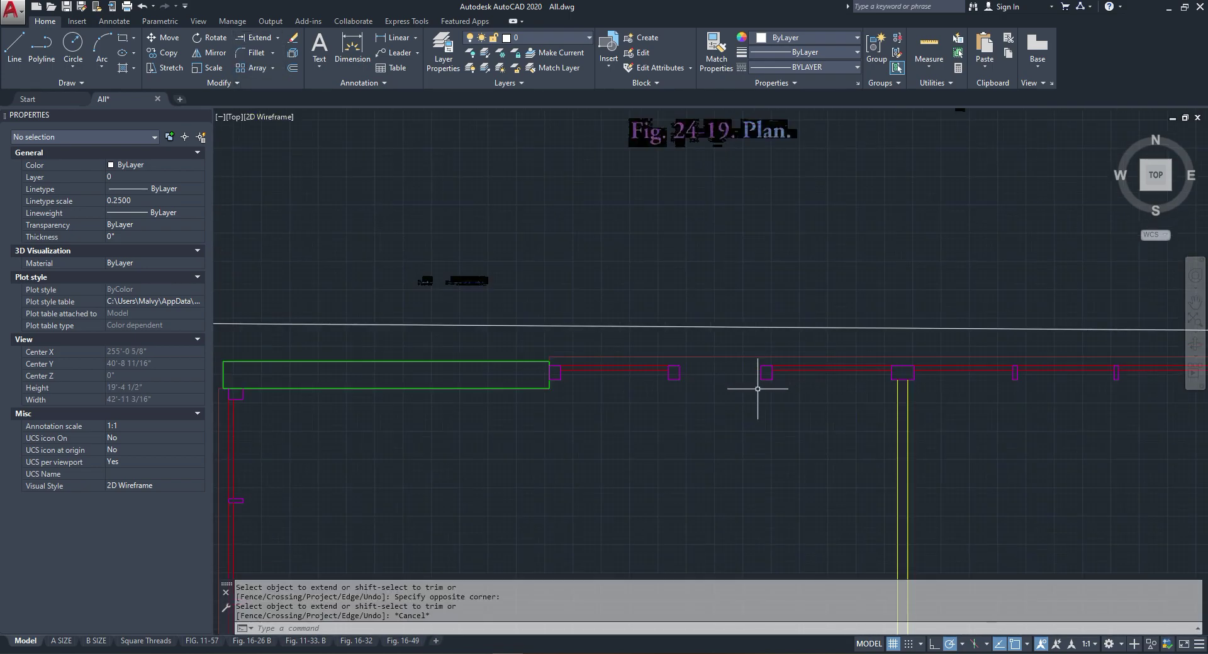
# Step: Examine the entry door's position and swing on the reference floor plan
pyautogui.scroll(2, 792, 386)
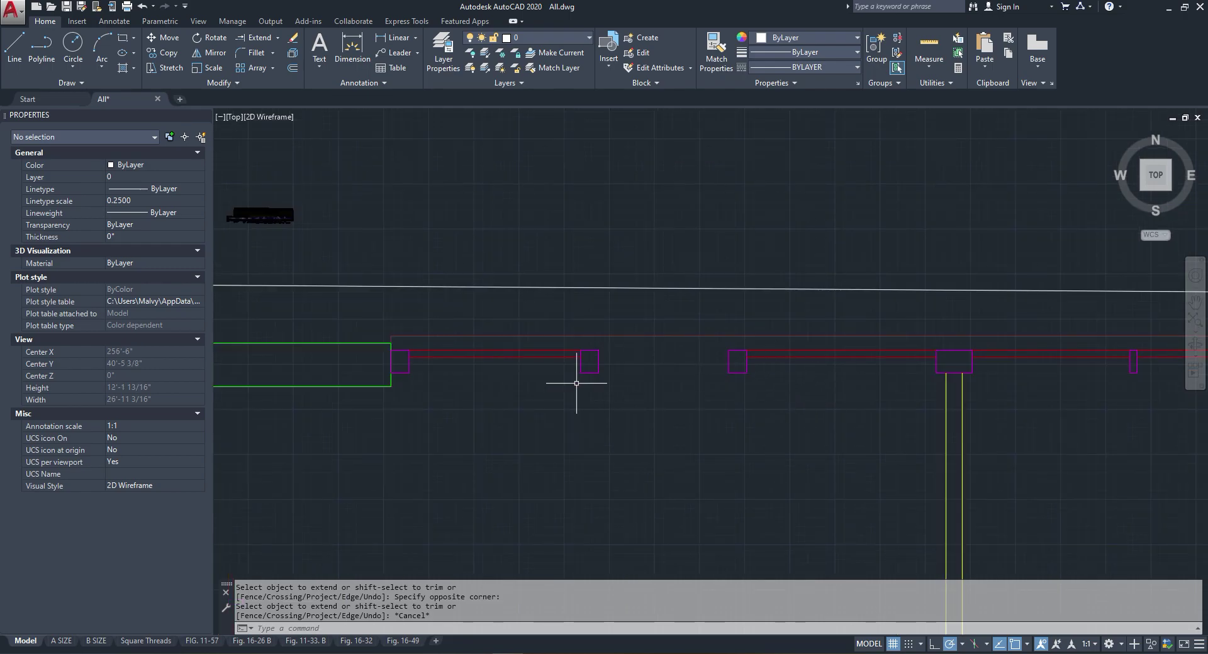
pyautogui.scroll(-2, 572, 340)
pyautogui.scroll(2, 552, 341)
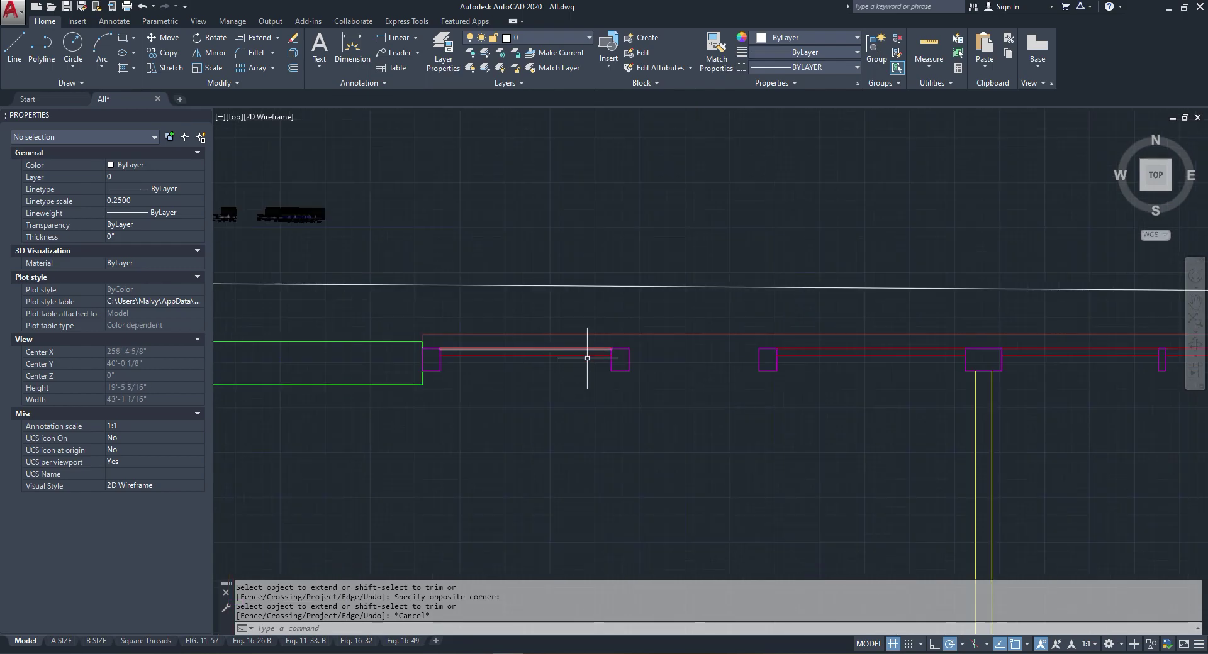
pyautogui.scroll(-10, 716, 356)
pyautogui.scroll(8, 714, 302)
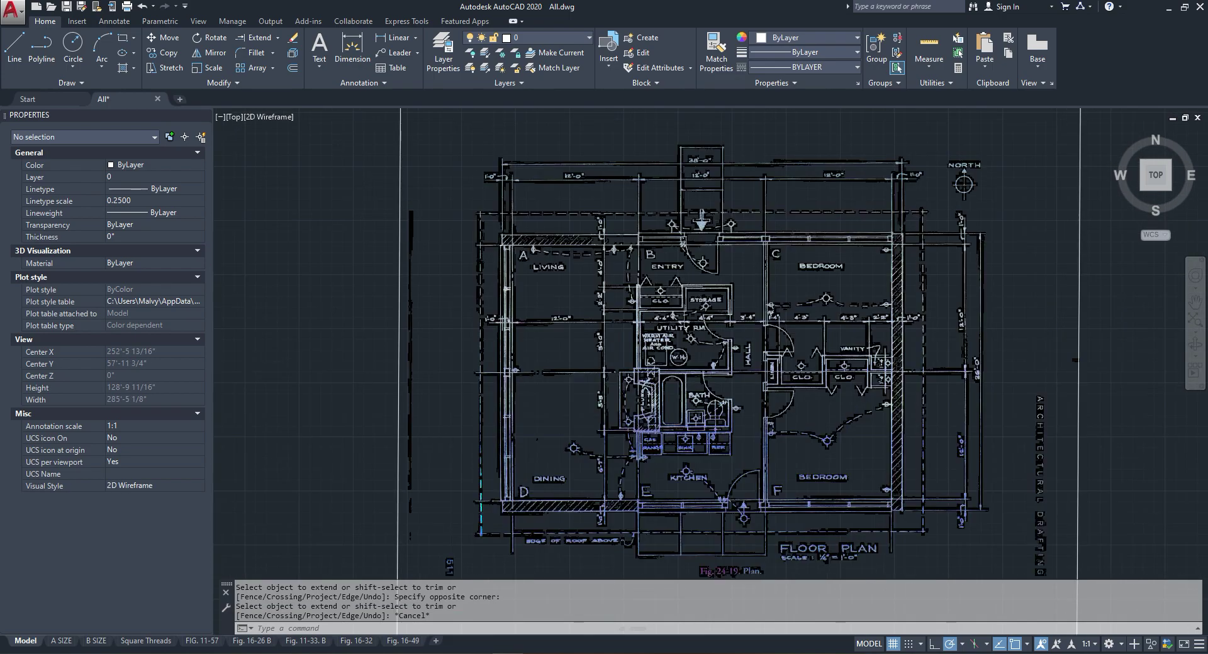
pyautogui.scroll(-8, 701, 203)
pyautogui.scroll(10, 695, 404)
# Step: Draw the door leaf as a polyline from the east door post's lower west corner, 36 inches long and 1 inch thick
pyautogui.click(72, 47)
pyautogui.click(41, 48)
pyautogui.click(728, 201)
pyautogui.scroll(-4, 729, 297)
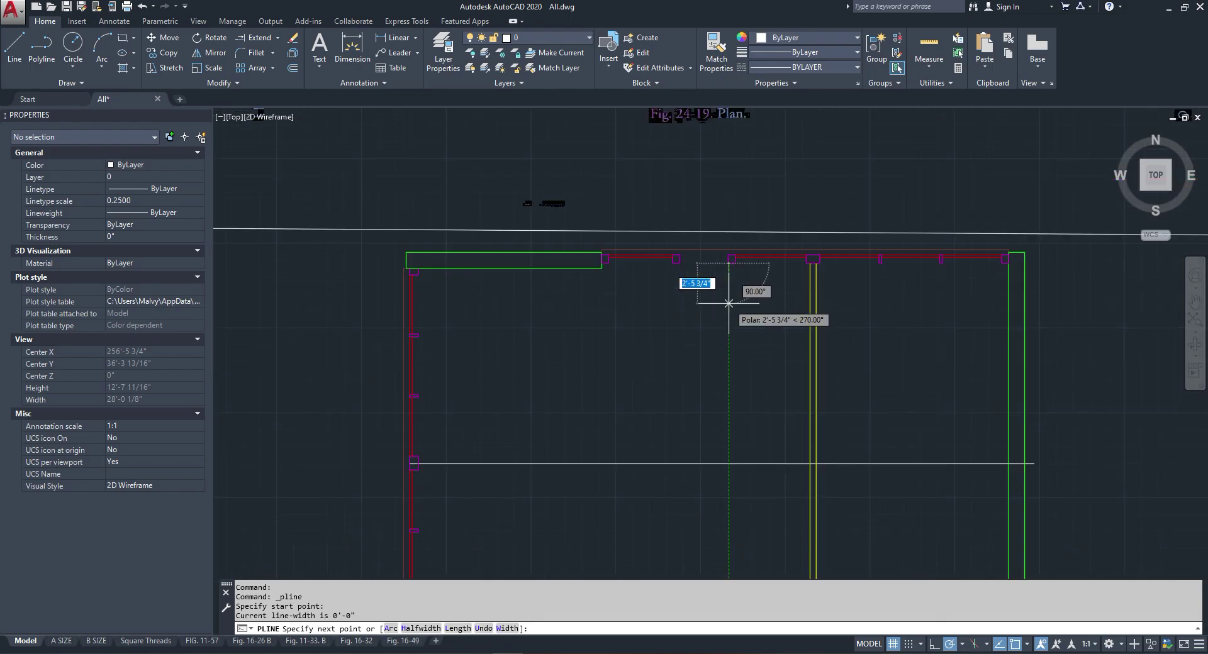
pyautogui.press('Return')
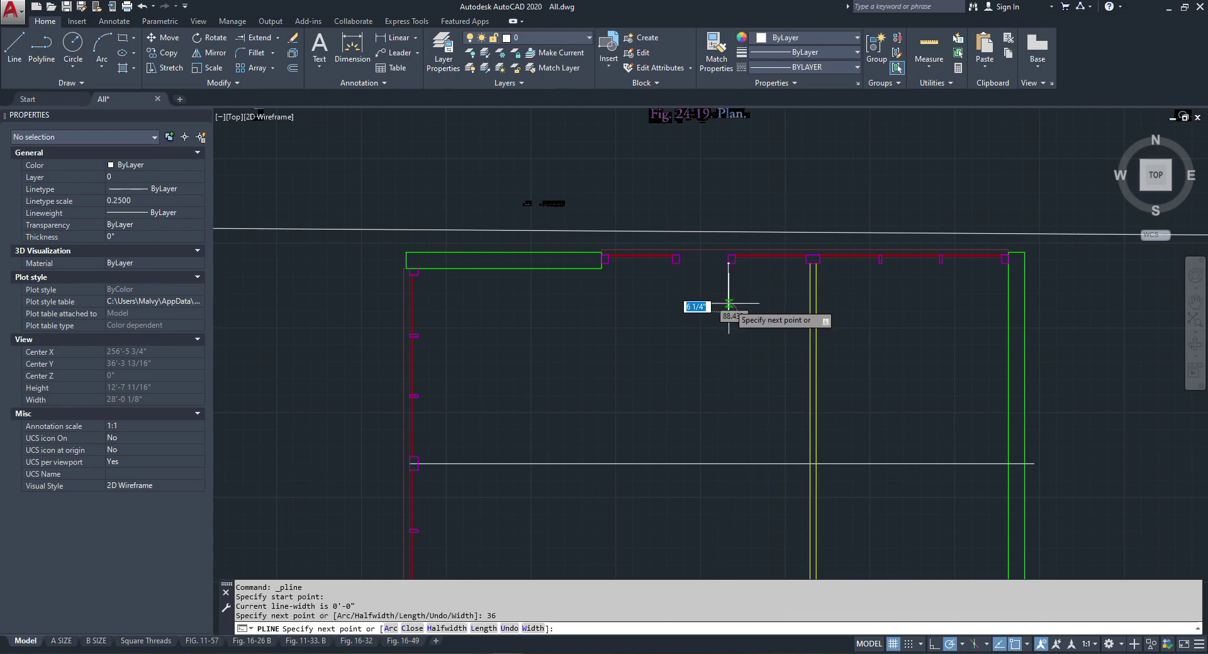
pyautogui.scroll(2, 725, 307)
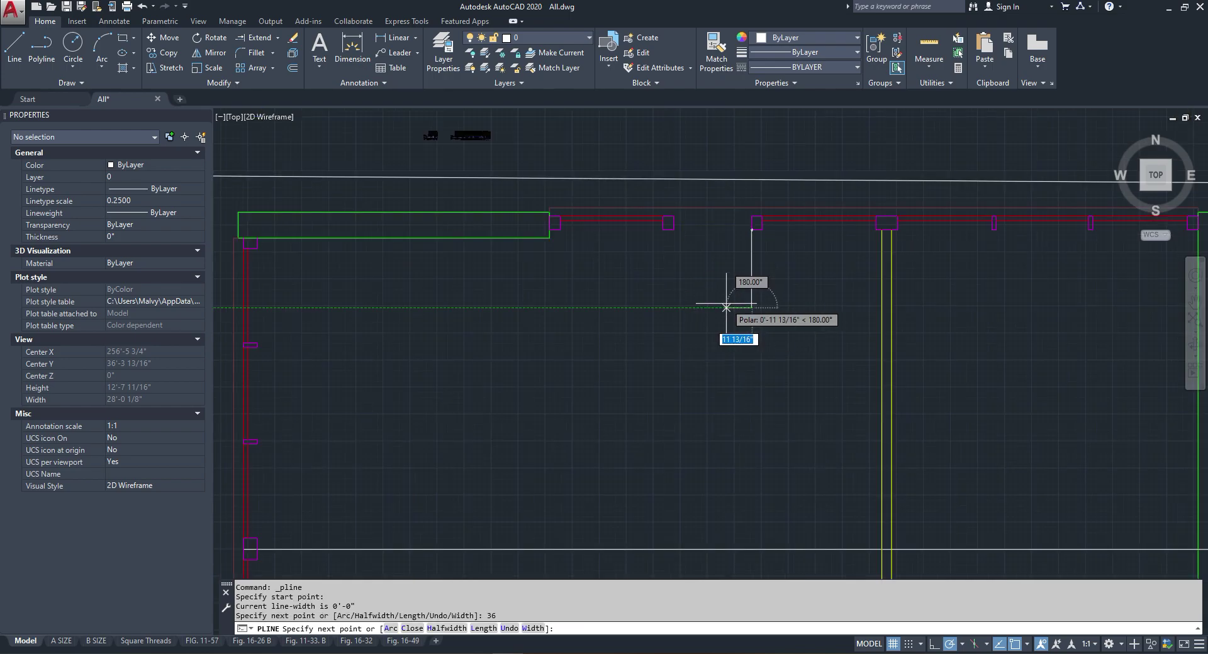
pyautogui.write('1')
pyautogui.press('Return')
pyautogui.scroll(3, 726, 308)
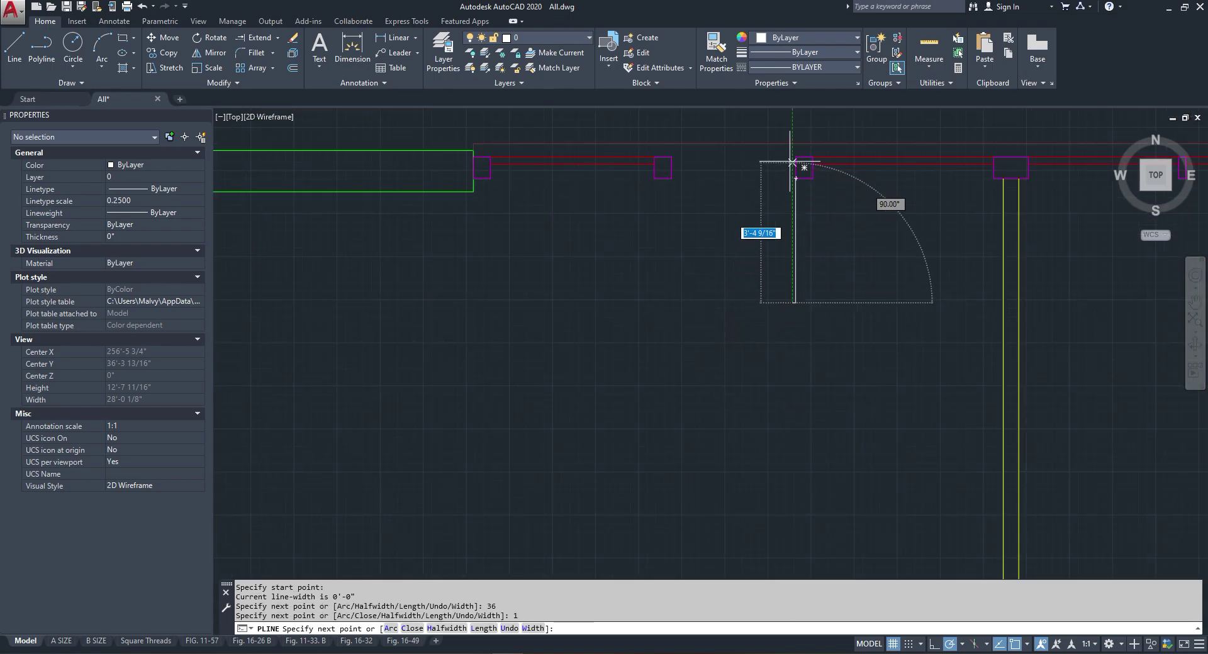
pyautogui.click(791, 188)
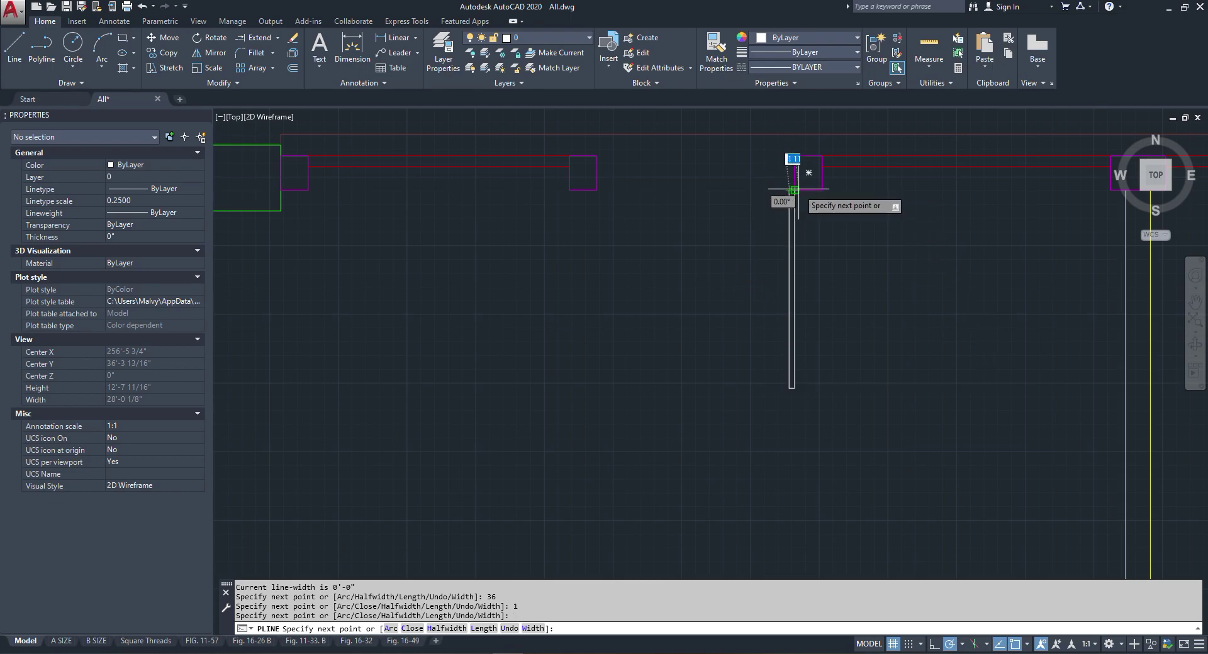
pyautogui.click(794, 189)
pyautogui.press('Escape')
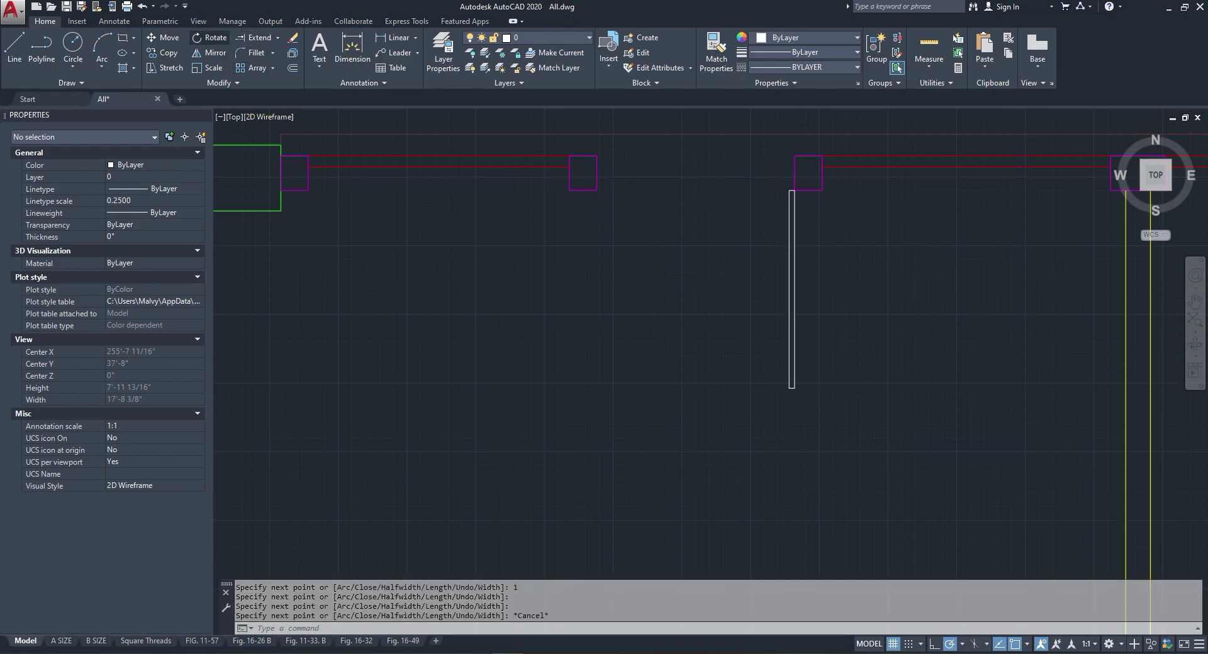
# Step: Draw a three-point arc for the door swing from the west door post to the free end of the door leaf
pyautogui.click(101, 49)
pyautogui.click(584, 175)
pyautogui.click(673, 315)
pyautogui.scroll(5, 783, 387)
pyautogui.click(786, 381)
pyautogui.scroll(-5, 786, 382)
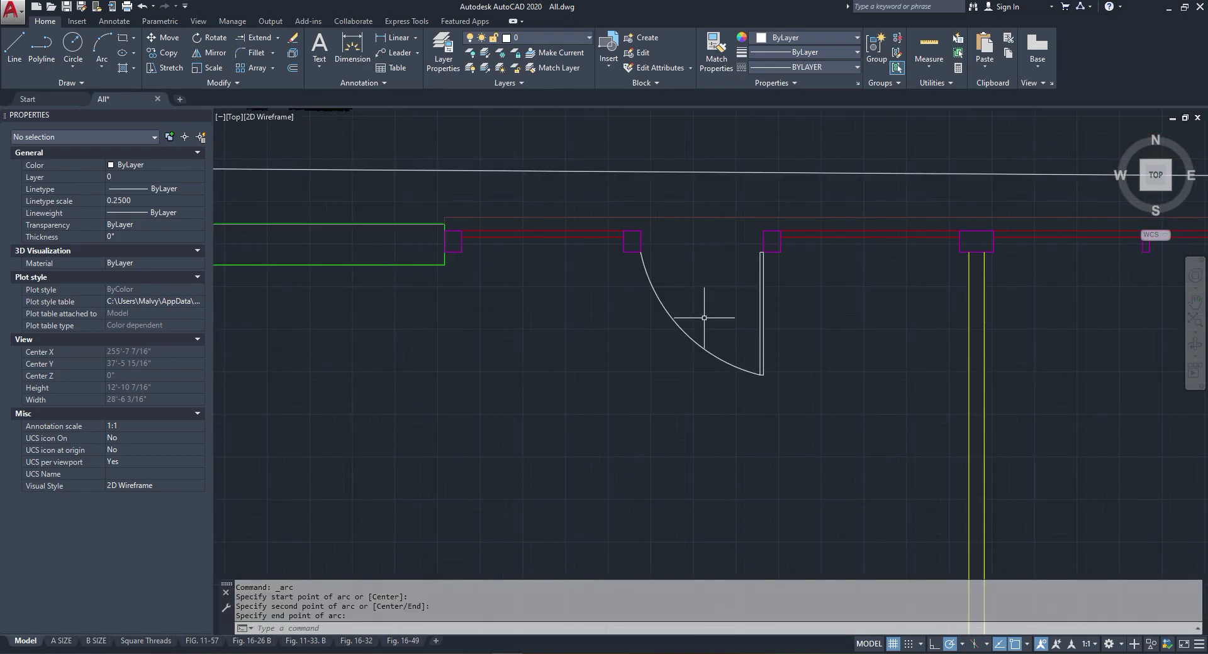
# Step: Reshape the entry door's swing arc by its midpoint so it bulges into an approximate quarter circle
pyautogui.click(682, 333)
pyautogui.click(682, 330)
pyautogui.click(673, 339)
pyautogui.press('Escape')
pyautogui.click(691, 327)
pyautogui.click(675, 350)
pyautogui.scroll(4, 675, 349)
pyautogui.click(665, 327)
pyautogui.press('Escape')
pyautogui.scroll(-4, 668, 350)
pyautogui.press('Escape')
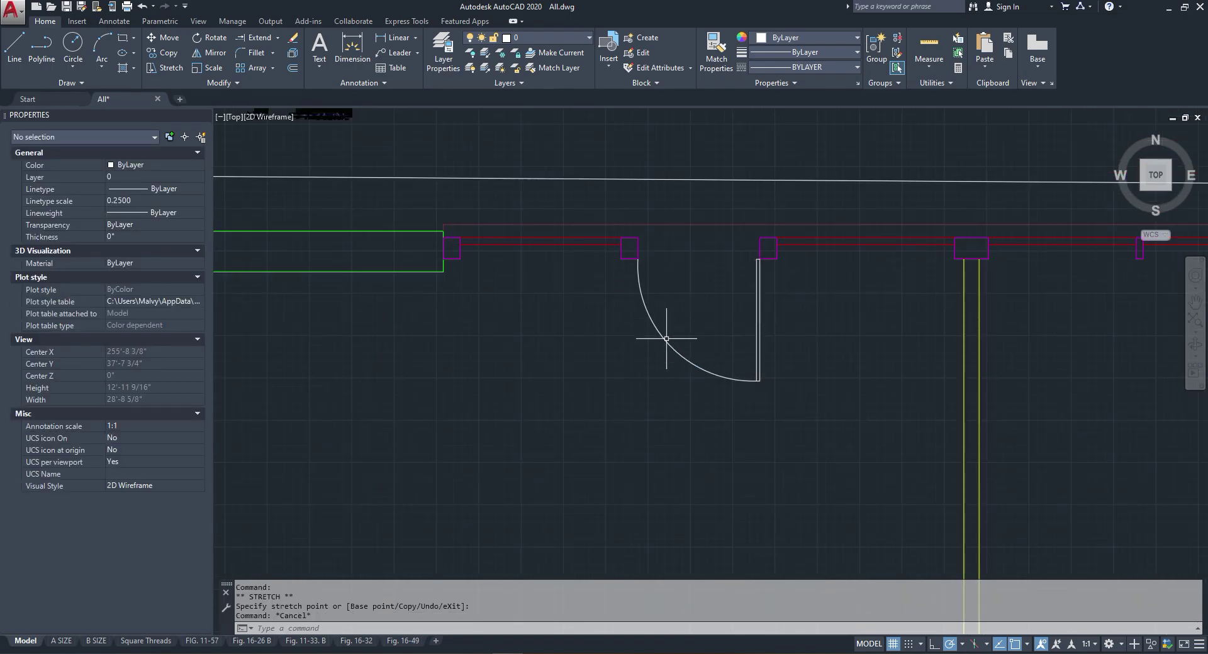
# Step: Match the new entry door leaf and swing arc to the properties of the red glazing linework
pyautogui.scroll(-8, 629, 270)
pyautogui.click(716, 50)
pyautogui.scroll(6, 676, 223)
pyautogui.click(710, 206)
pyautogui.click(698, 230)
pyautogui.click(598, 324)
pyautogui.press('Escape')
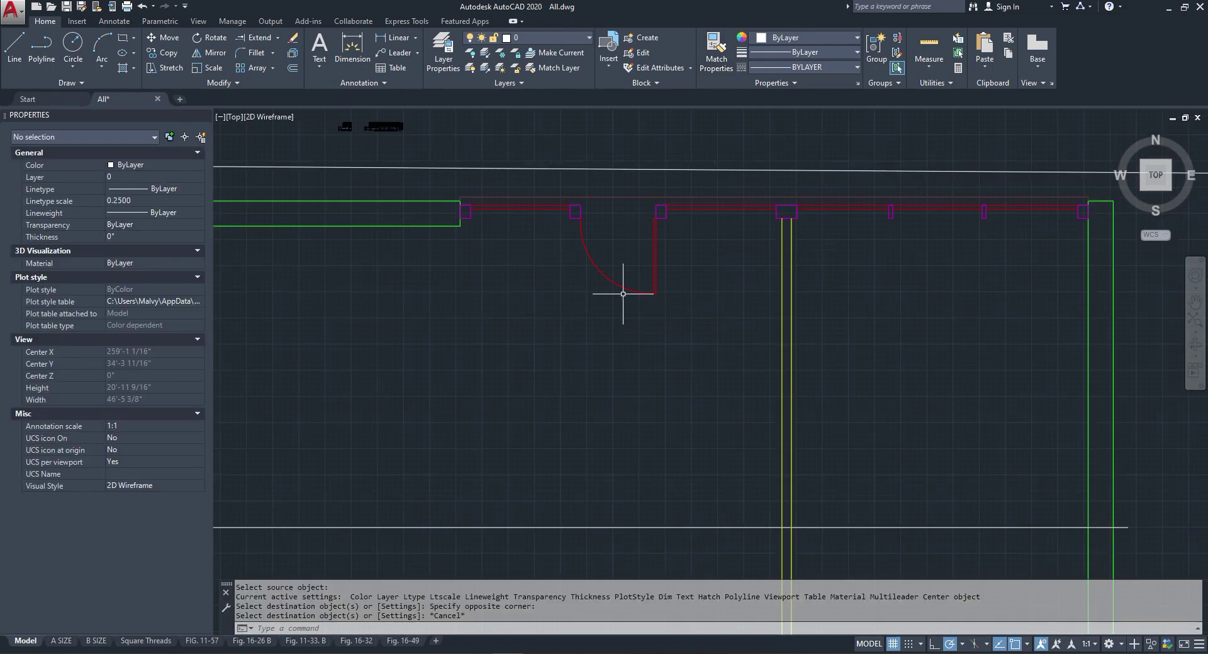
# Step: Erase the stray vertical line below the plan's southeast corner and save the drawing
pyautogui.scroll(-4, 633, 283)
pyautogui.moveTo(729, 357); pyautogui.dragTo(727, 389)
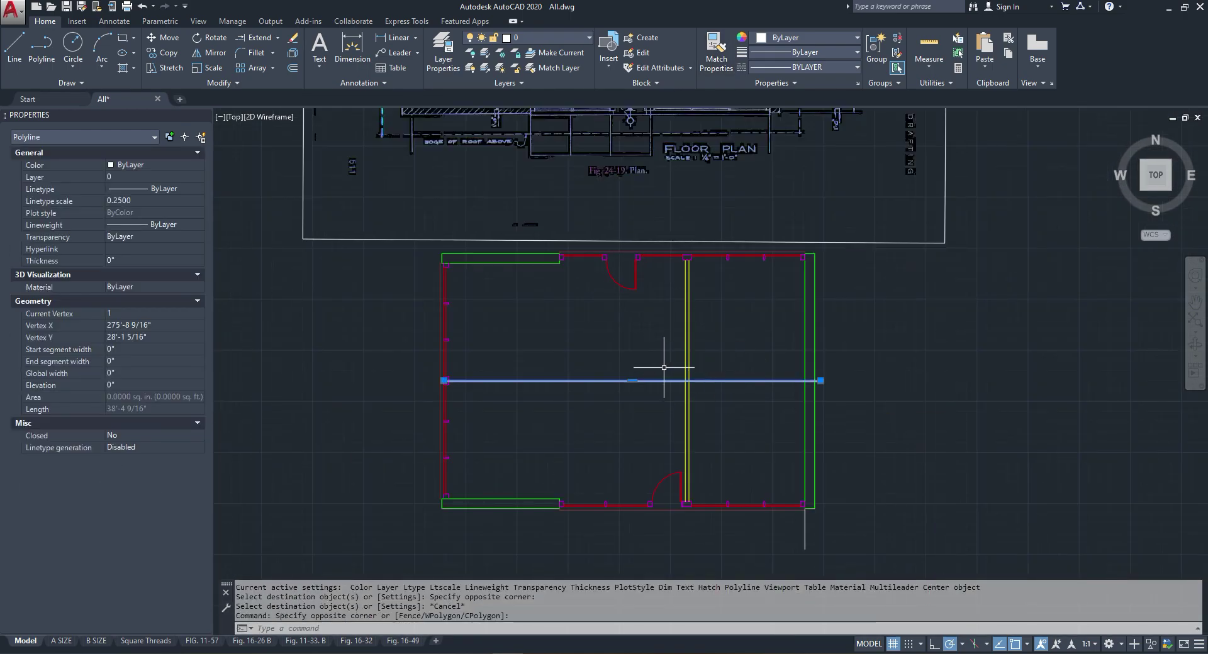
pyautogui.scroll(-2, 643, 368)
pyautogui.press('Escape')
pyautogui.click(766, 489)
pyautogui.click(720, 475)
pyautogui.press('Delete')
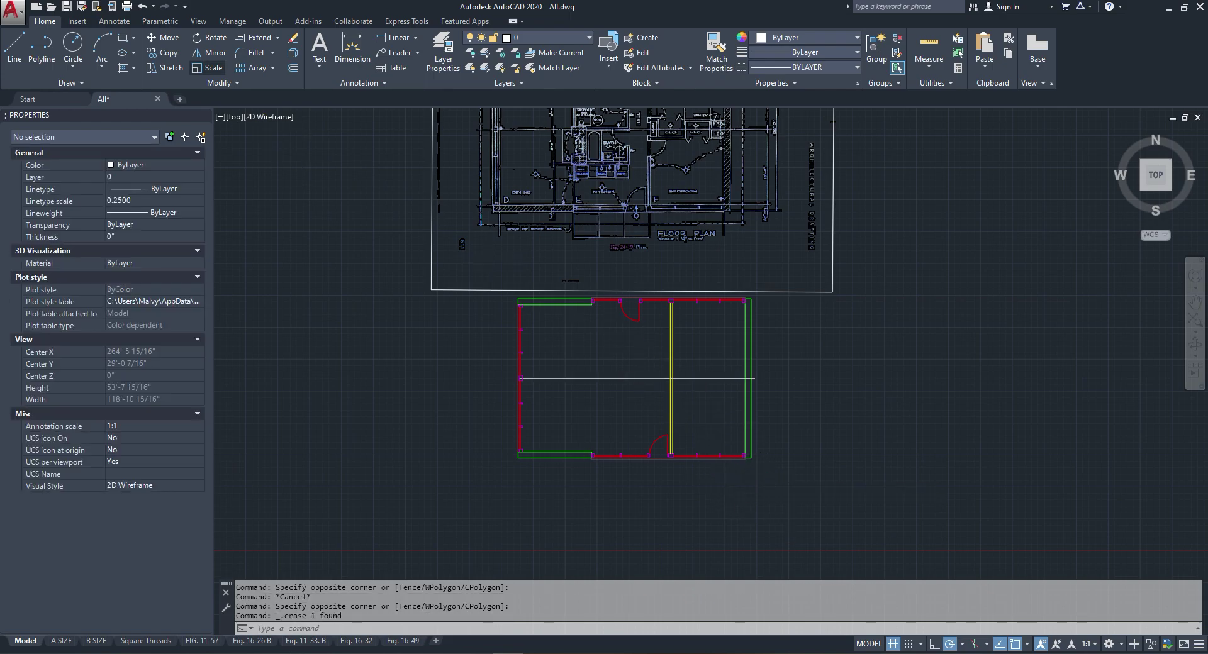
pyautogui.hotkey('ctrl', 's')
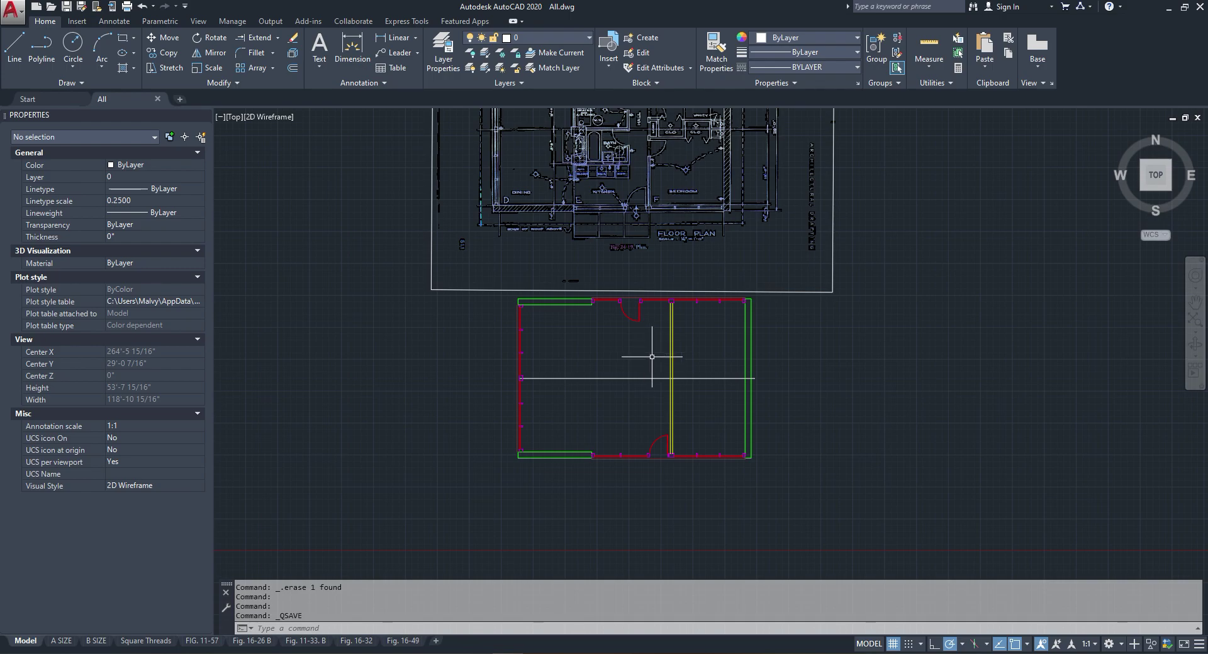
# Step: Examine the closet and vanity walls between the two bedrooms on the reference floor plan, including their dimensions from the center line
pyautogui.scroll(-3, 620, 226)
pyautogui.scroll(6, 618, 165)
pyautogui.scroll(-3, 618, 254)
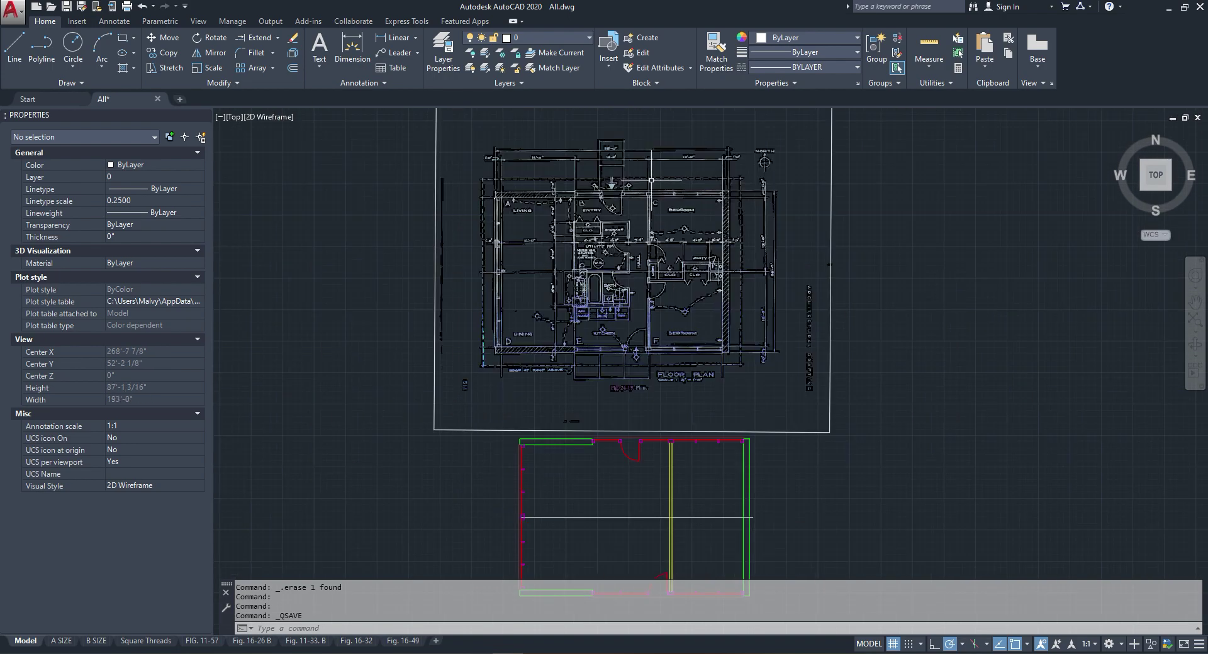
pyautogui.scroll(2, 711, 207)
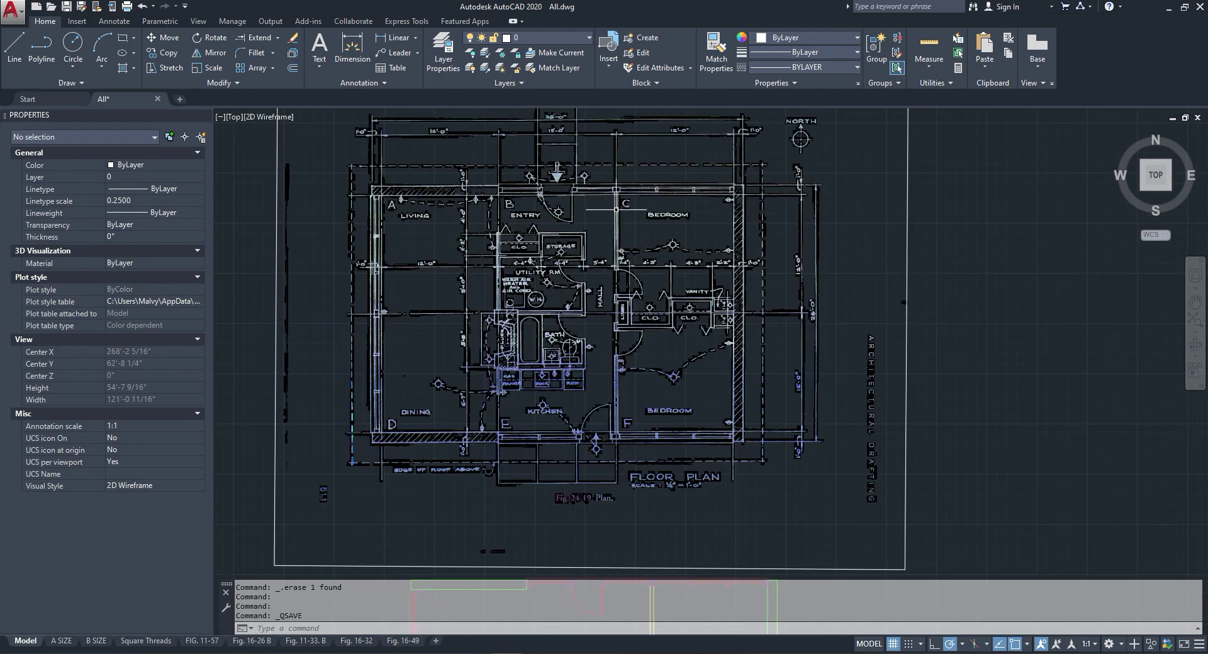
pyautogui.scroll(-5, 534, 328)
pyautogui.scroll(3, 534, 359)
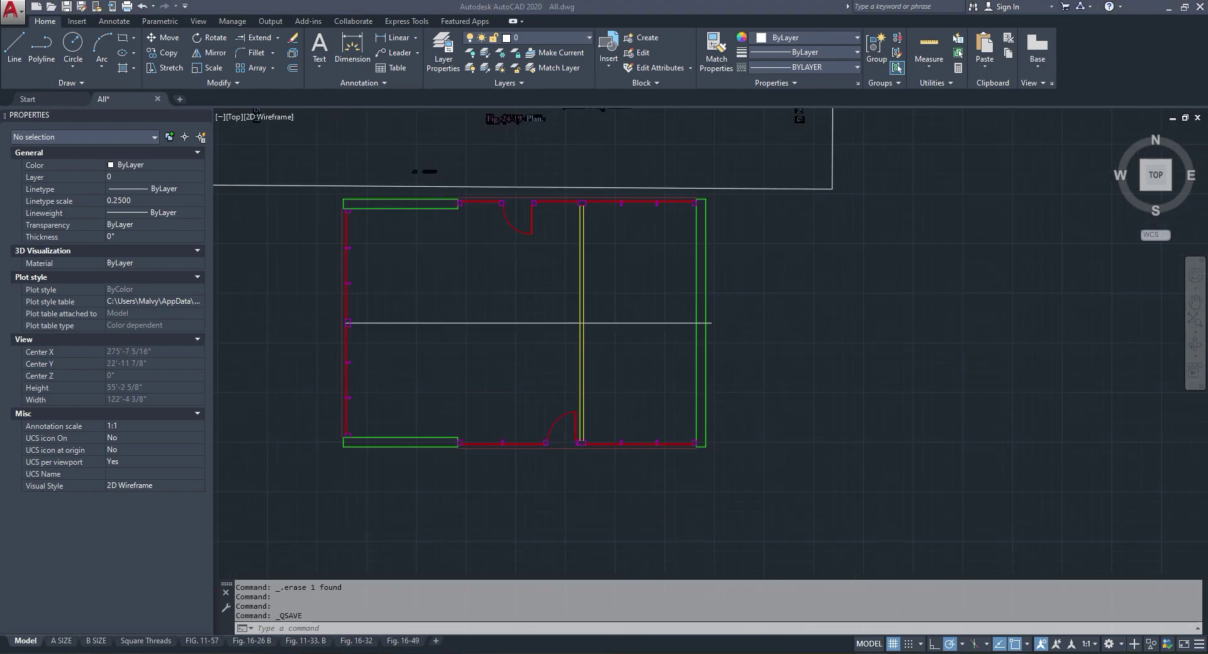
pyautogui.scroll(-4, 623, 319)
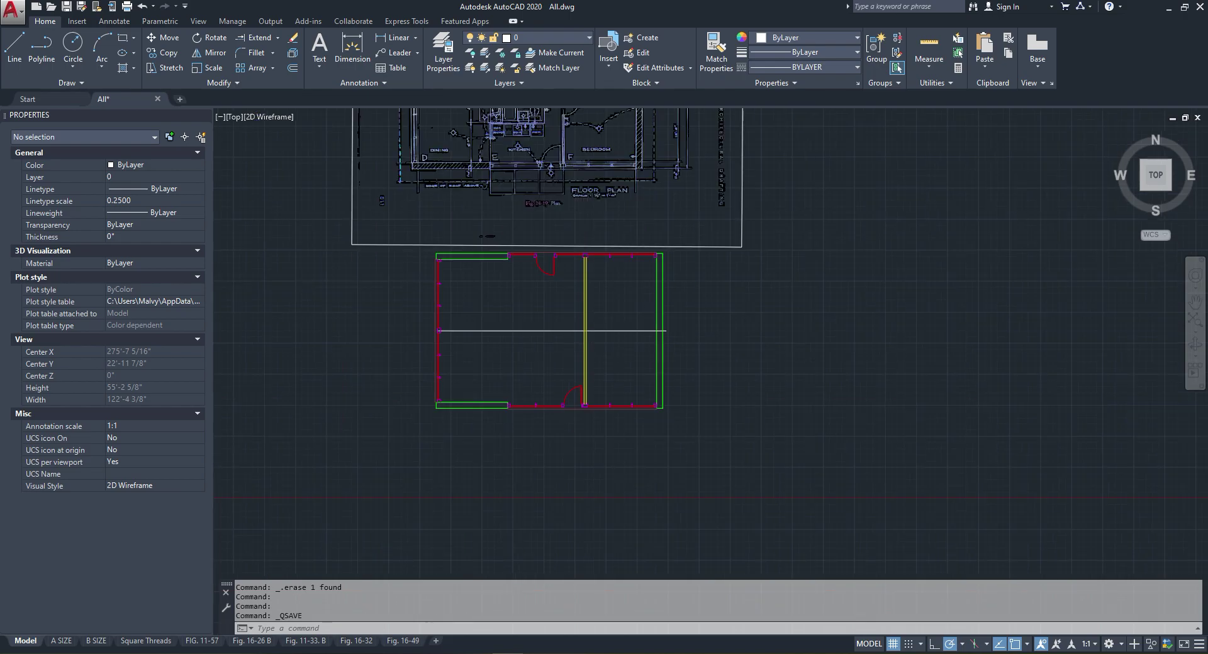
pyautogui.scroll(6, 566, 283)
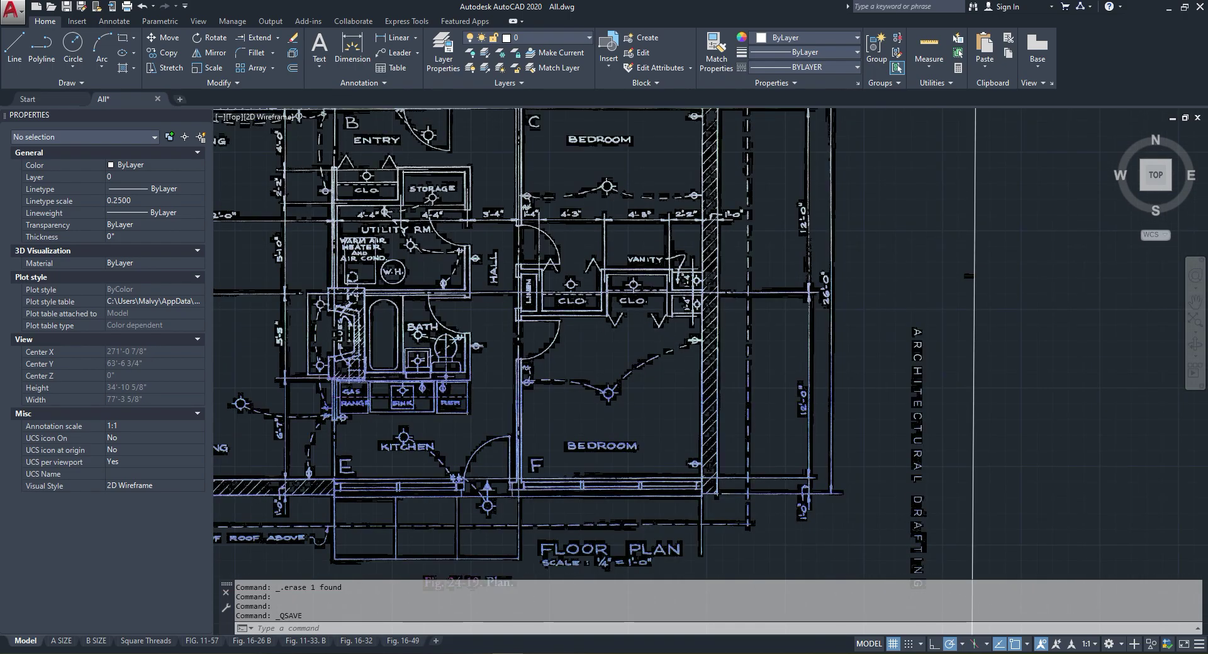
pyautogui.scroll(2, 522, 292)
pyautogui.scroll(4, 786, 277)
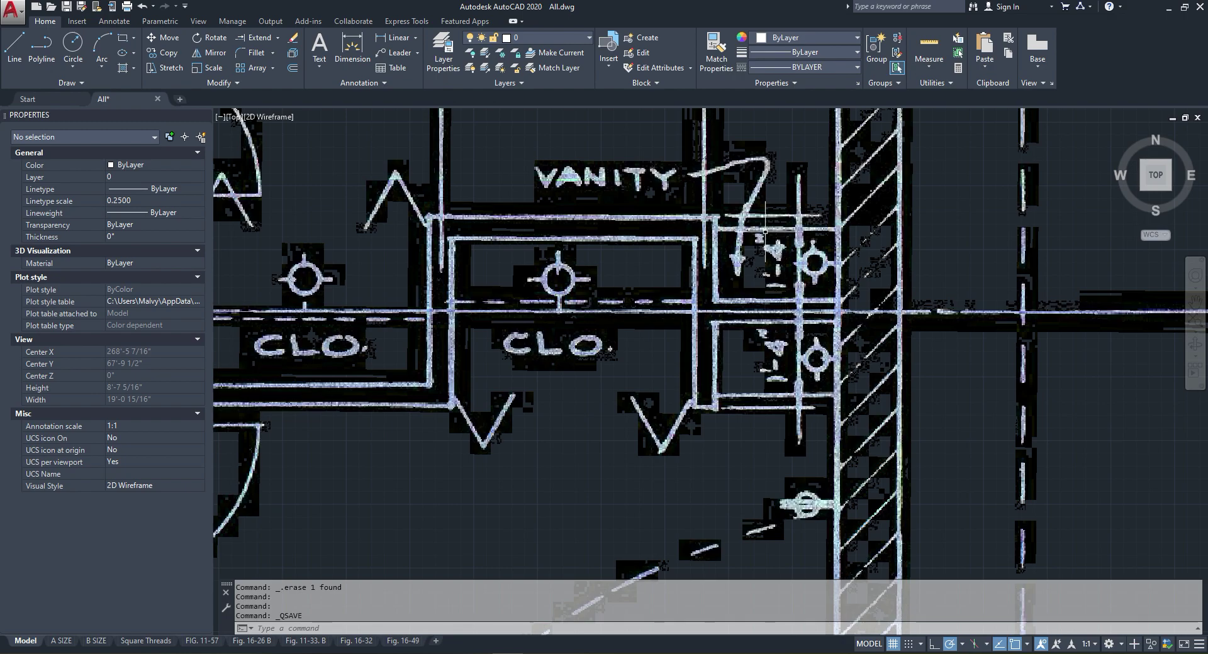
pyautogui.scroll(-10, 784, 361)
pyautogui.scroll(6, 670, 411)
# Step: Offset the plan's horizontal center line 1'-4" to both the north and the south
pyautogui.click(293, 68)
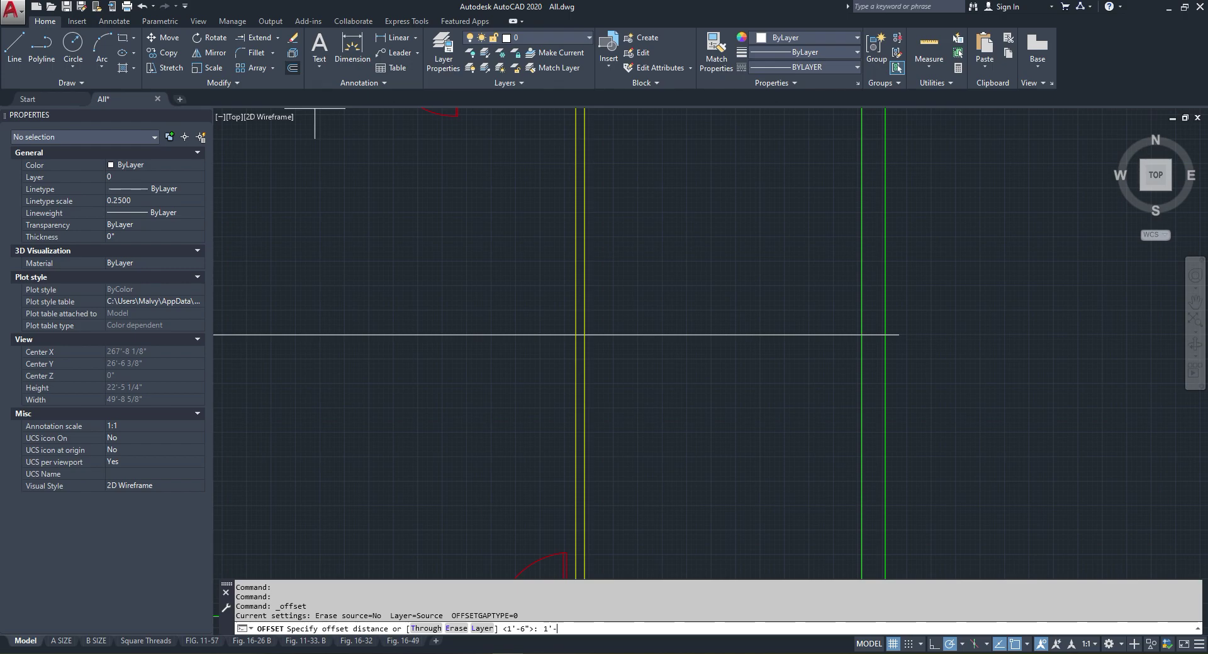
pyautogui.write('1\'-4"')
pyautogui.press('Return')
pyautogui.scroll(-3, 597, 293)
pyautogui.click(607, 301)
pyautogui.click(615, 284)
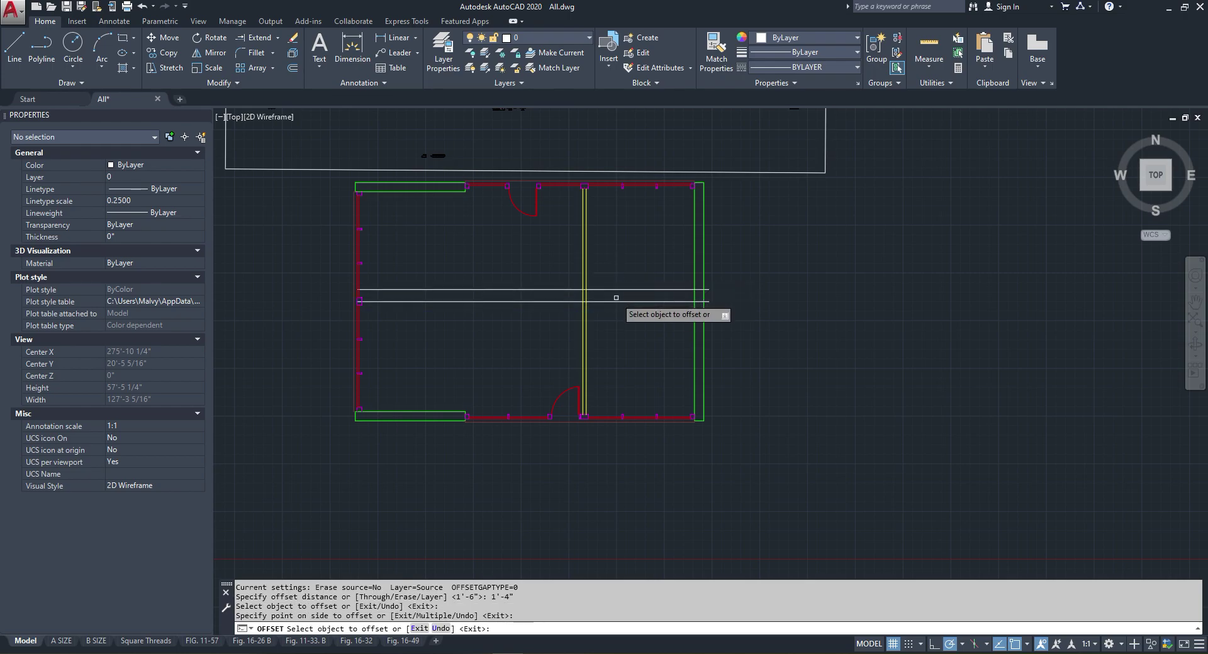
pyautogui.click(615, 302)
pyautogui.click(617, 320)
pyautogui.press('Escape')
# Step: Offset the two outer horizontal lines 4.5 inches inward toward the center line to give the closet walls thickness
pyautogui.scroll(2, 621, 318)
pyautogui.scroll(-6, 632, 352)
pyautogui.scroll(10, 642, 230)
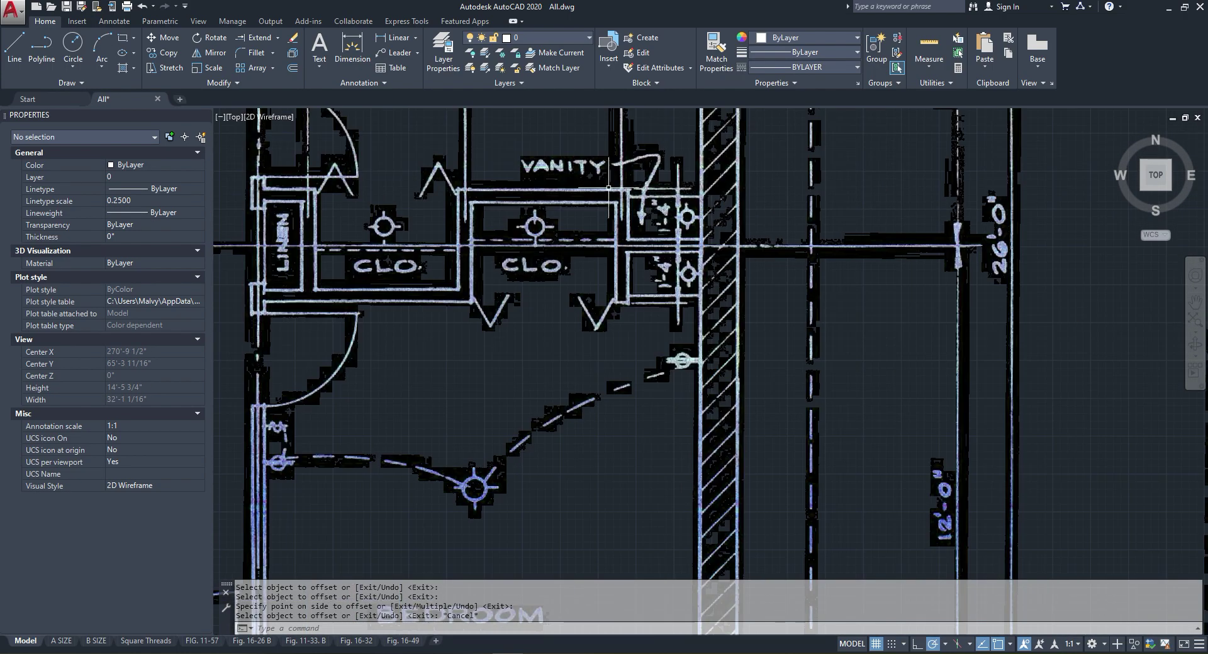
pyautogui.scroll(-8, 609, 187)
pyautogui.scroll(6, 554, 361)
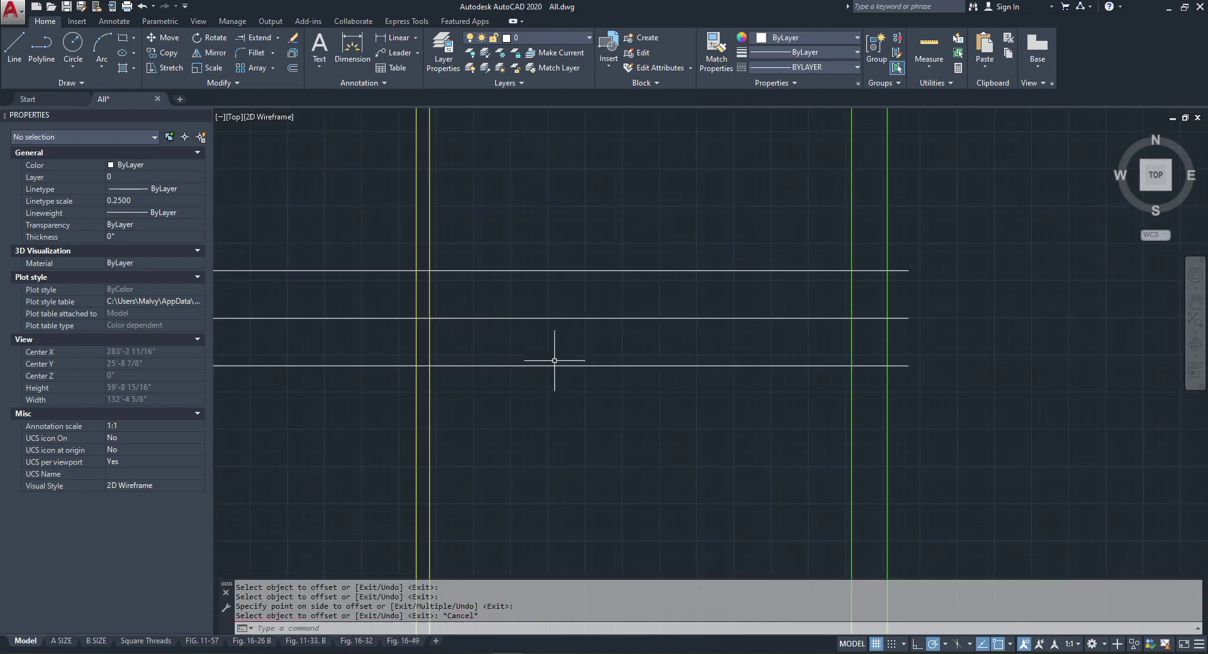
pyautogui.rightClick(550, 241)
pyautogui.click(577, 279)
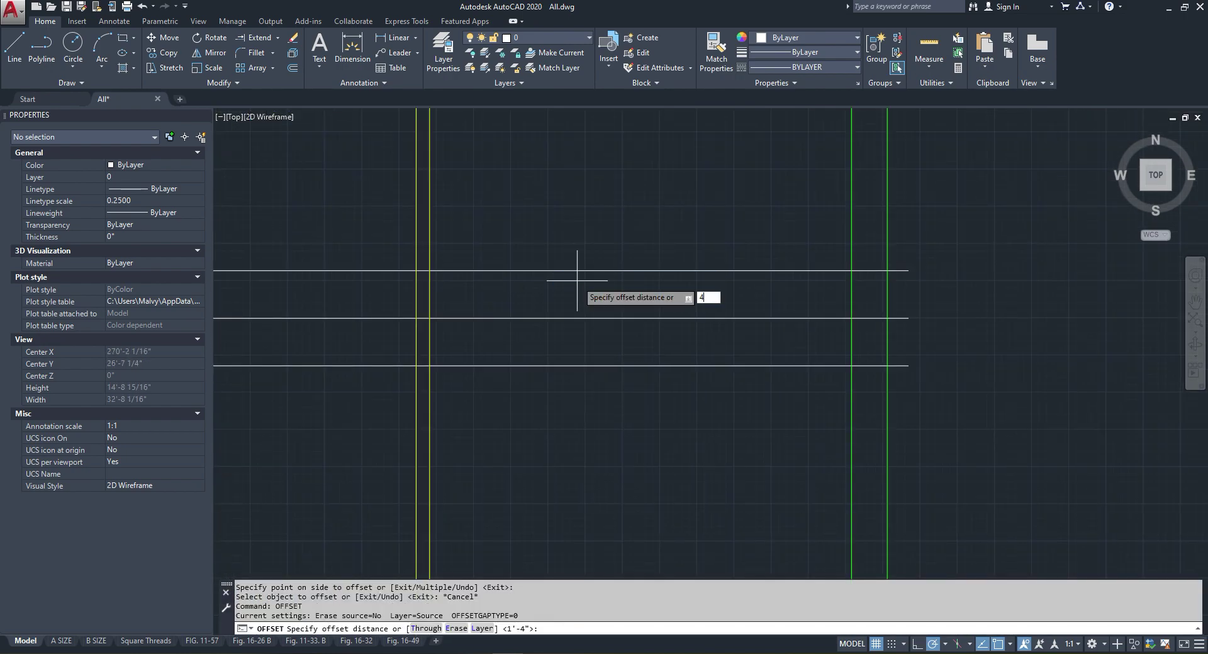
pyautogui.write('4.5')
pyautogui.press('Return')
pyautogui.click(585, 272)
pyautogui.click(589, 337)
pyautogui.click(588, 365)
pyautogui.click(609, 362)
pyautogui.press('Escape')
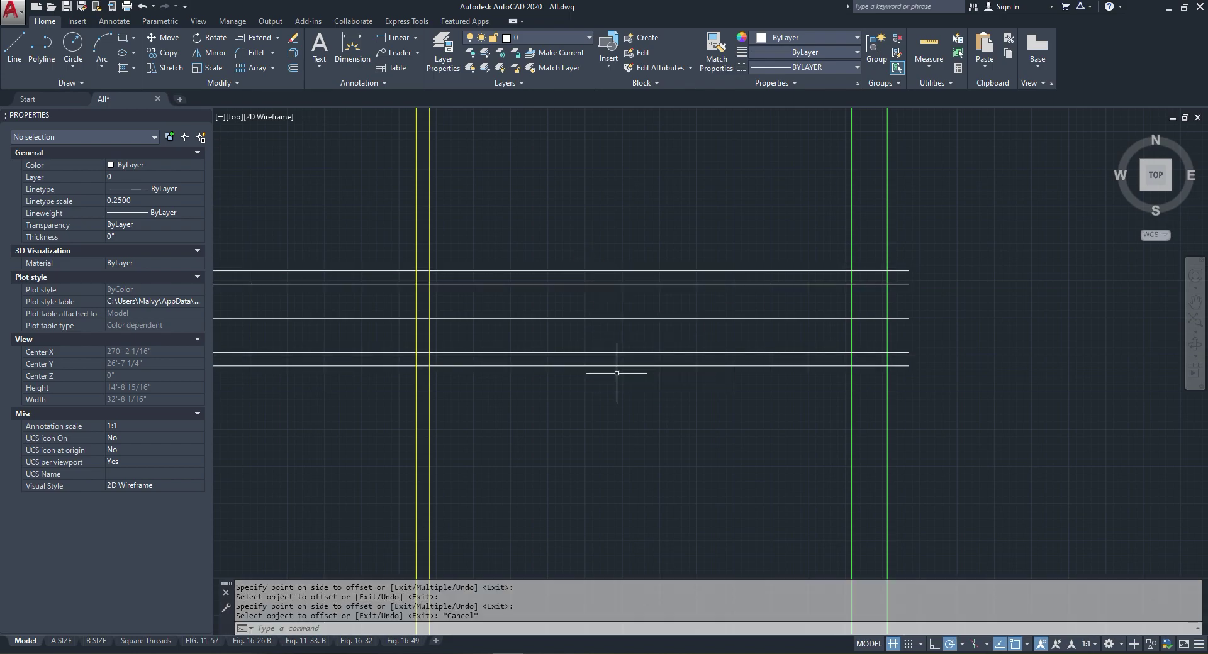
# Step: Draw a polyline from the east wall's inner face 2'-2" west, continuing south across all the horizontal closet lines
pyautogui.scroll(-8, 622, 358)
pyautogui.scroll(-2, 619, 281)
pyautogui.scroll(12, 624, 178)
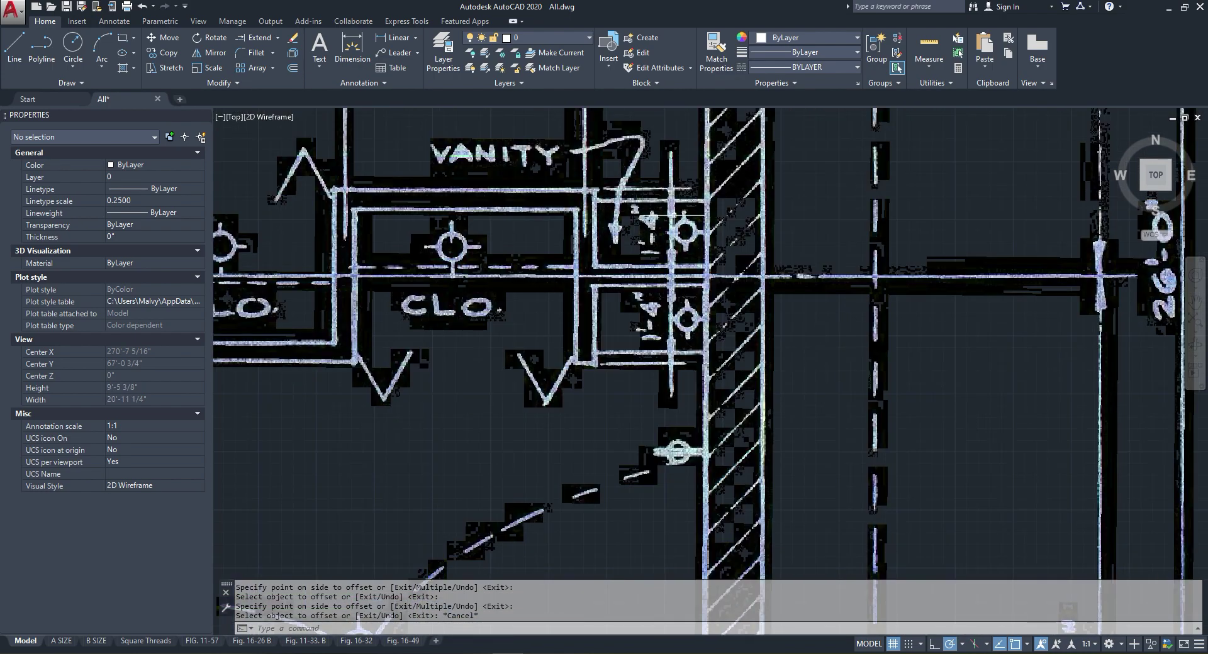
pyautogui.scroll(-4, 684, 254)
pyautogui.scroll(2, 654, 132)
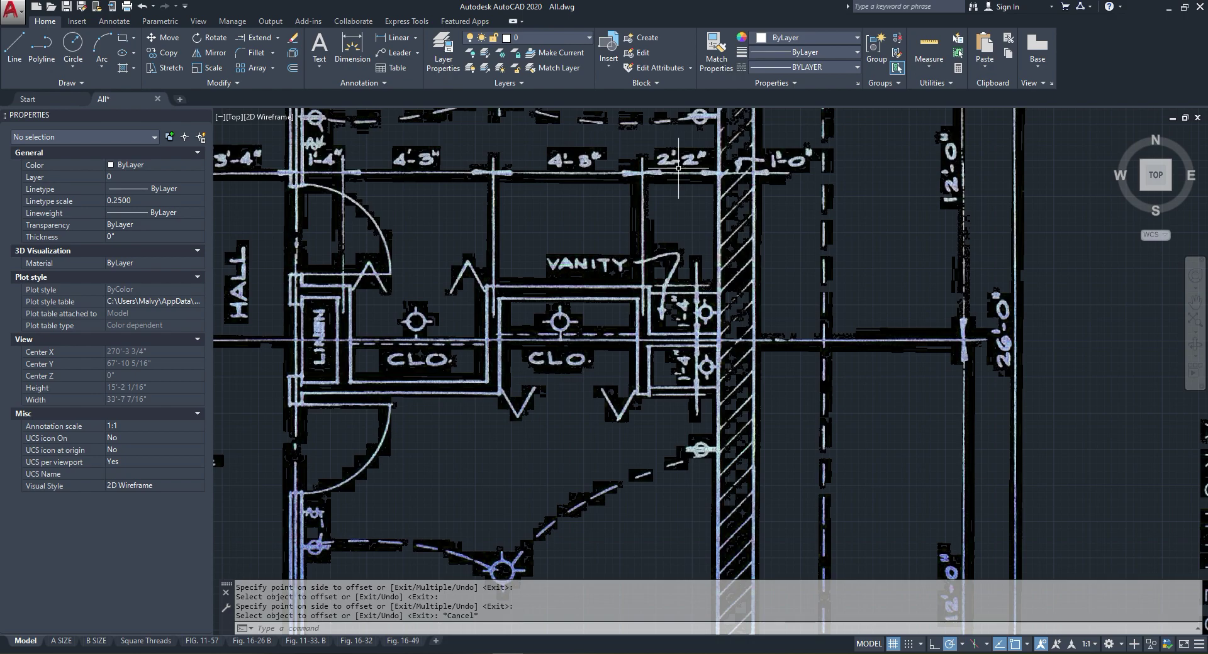
pyautogui.scroll(-6, 629, 146)
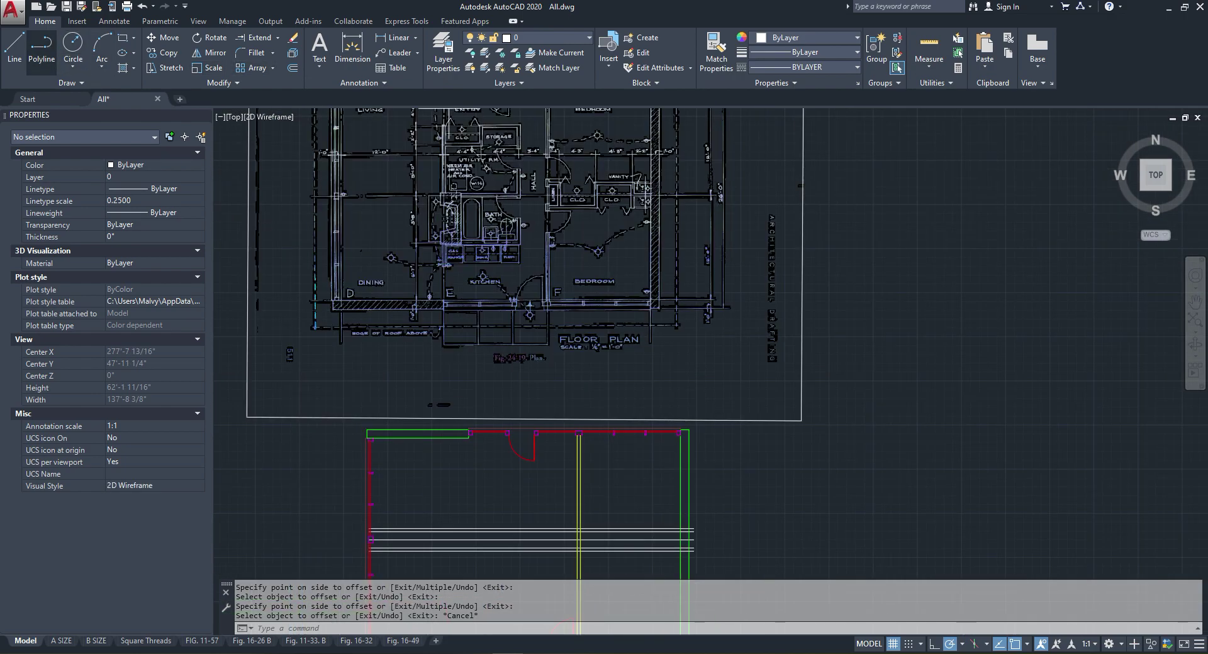
pyautogui.click(41, 52)
pyautogui.scroll(-4, 496, 304)
pyautogui.scroll(4, 549, 415)
pyautogui.scroll(6, 587, 351)
pyautogui.click(617, 285)
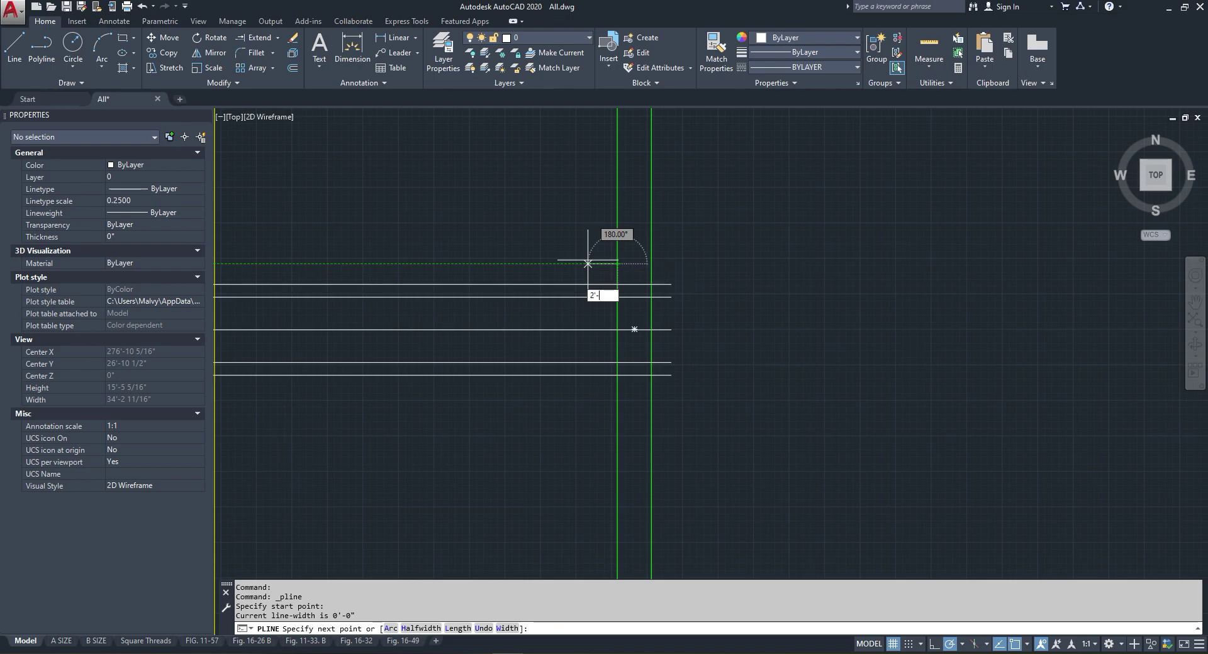
pyautogui.press('Return')
pyautogui.click(543, 413)
pyautogui.press('Escape')
# Step: Trim the new polyline to a single vertical segment between the outermost horizontal closet lines
pyautogui.scroll(4, 518, 309)
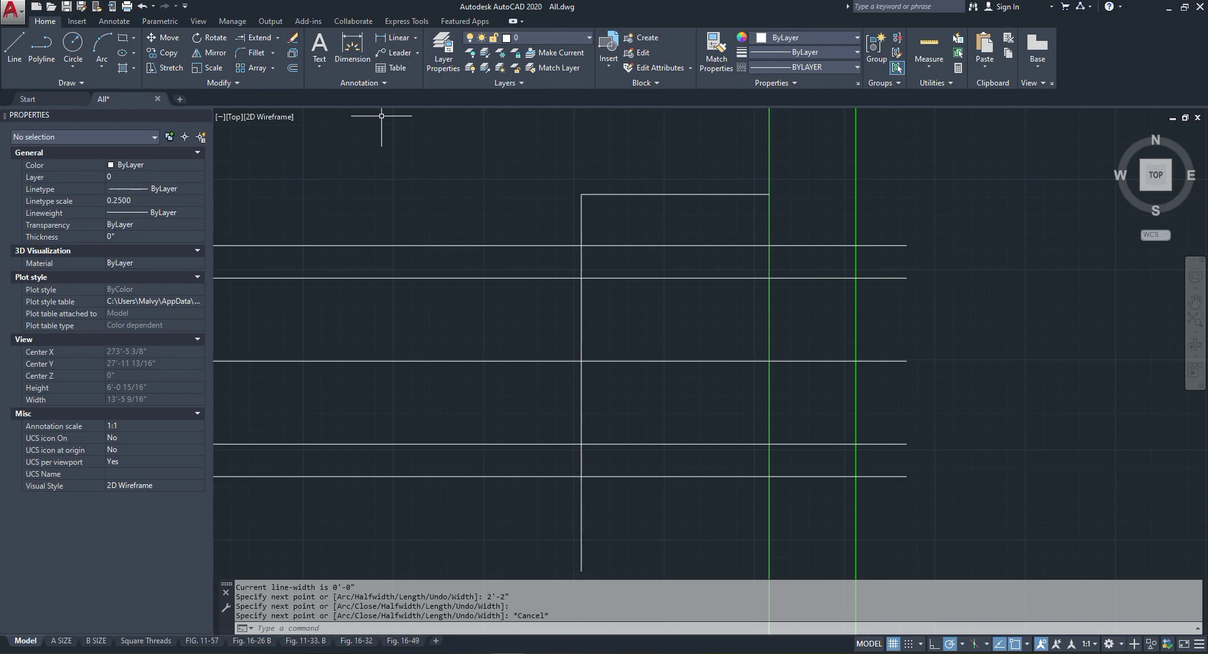
pyautogui.click(247, 53)
pyautogui.press('Return')
pyautogui.click(643, 161)
pyautogui.click(631, 205)
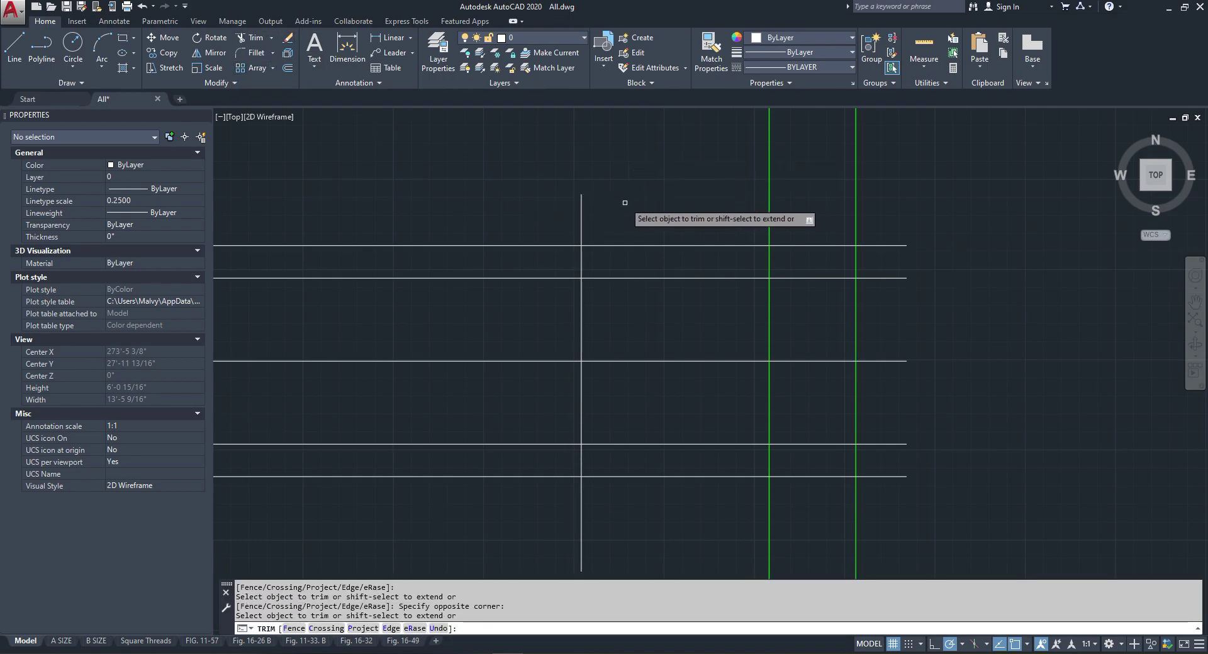
pyautogui.scroll(-2, 612, 190)
pyautogui.click(610, 330)
pyautogui.click(590, 336)
pyautogui.click(606, 184)
pyautogui.click(578, 190)
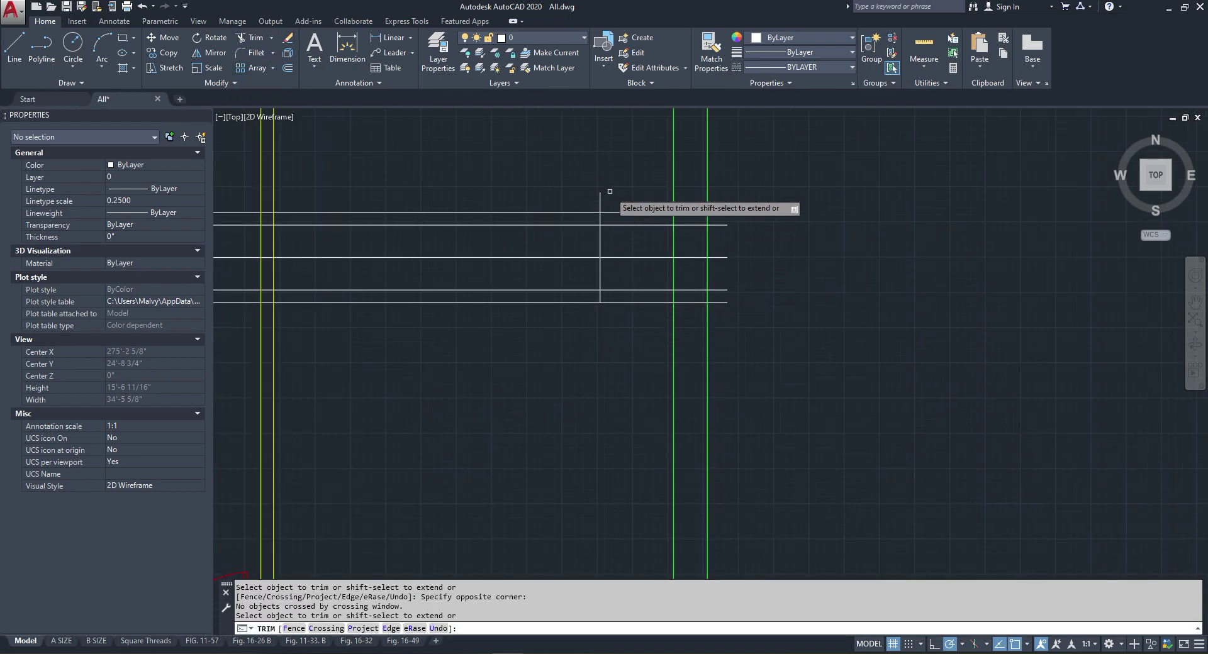
pyautogui.click(607, 199)
pyautogui.click(588, 192)
pyautogui.press('Escape')
# Step: Copy the vertical vanity wall line 2.25 inches to its east and to its west
pyautogui.scroll(4, 611, 218)
pyautogui.click(607, 254)
pyautogui.click(557, 270)
pyautogui.rightClick(557, 270)
pyautogui.click(620, 396)
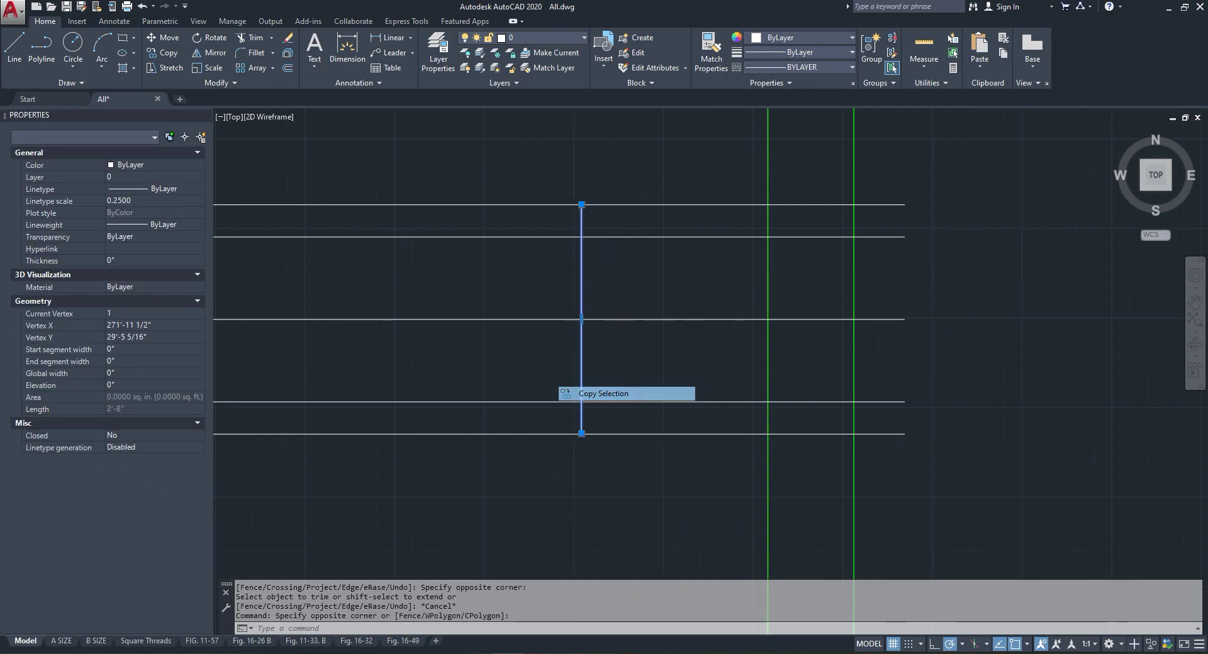
pyautogui.click(581, 283)
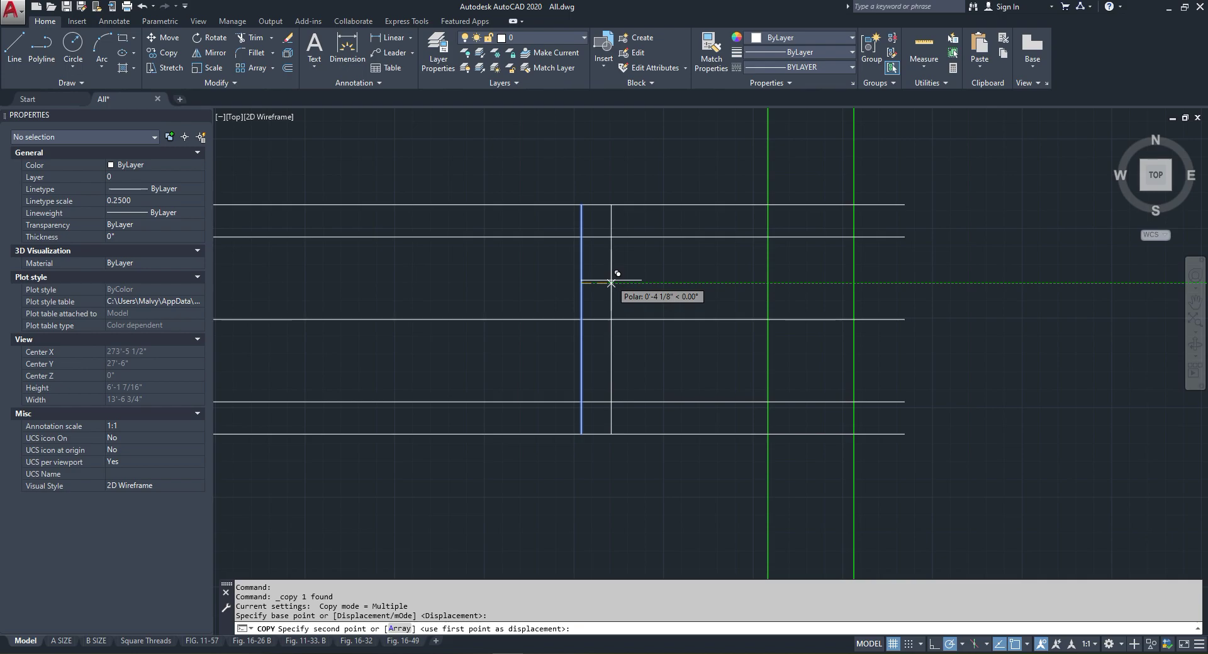
pyautogui.press('Return')
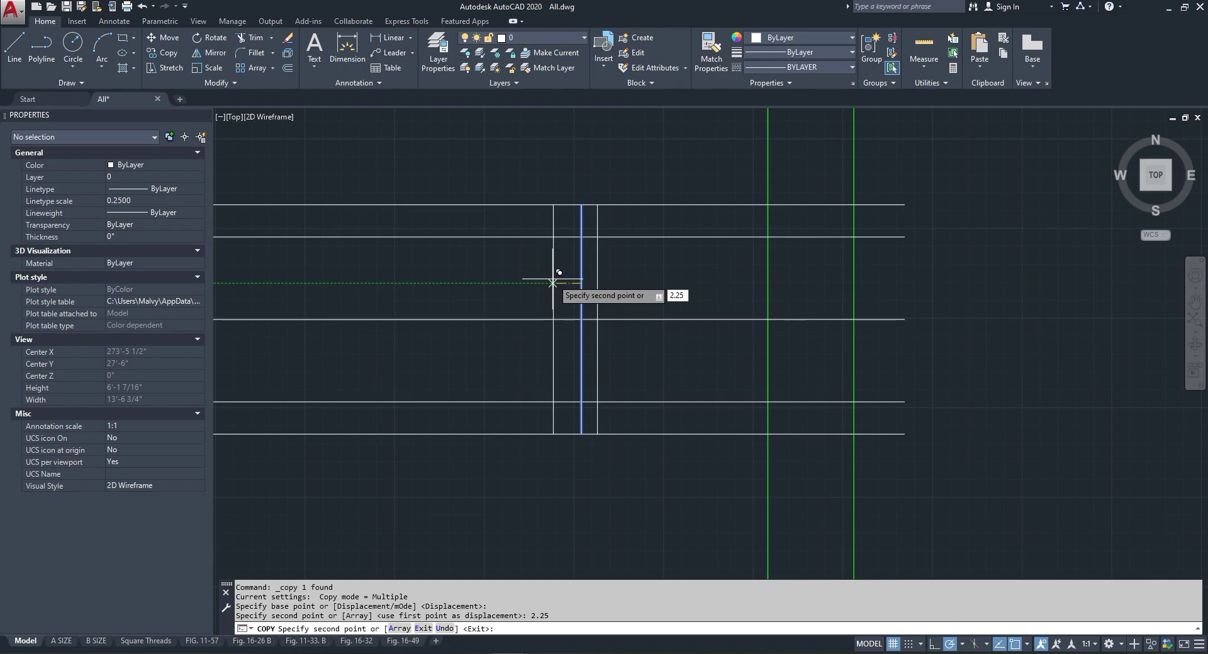
pyautogui.write('2.25')
pyautogui.press('Return')
pyautogui.press('Escape')
# Step: Erase the middle vertical line between the two vanity wall faces
pyautogui.click(577, 281)
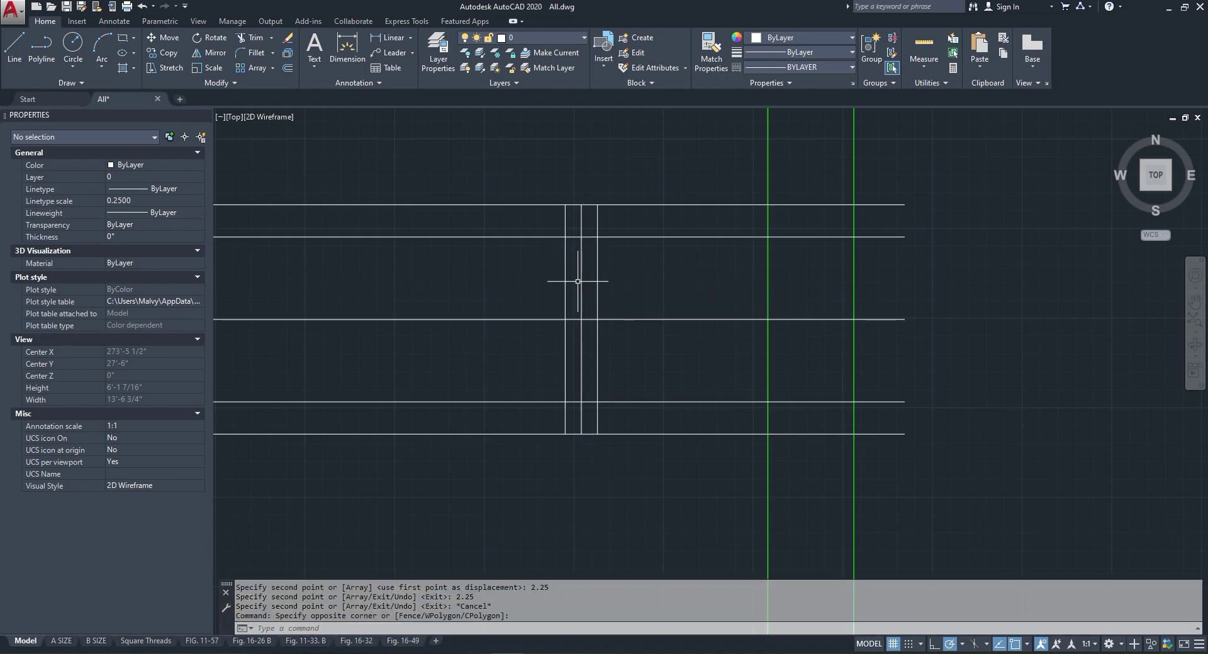
pyautogui.click(579, 287)
pyautogui.rightClick(561, 265)
pyautogui.click(623, 358)
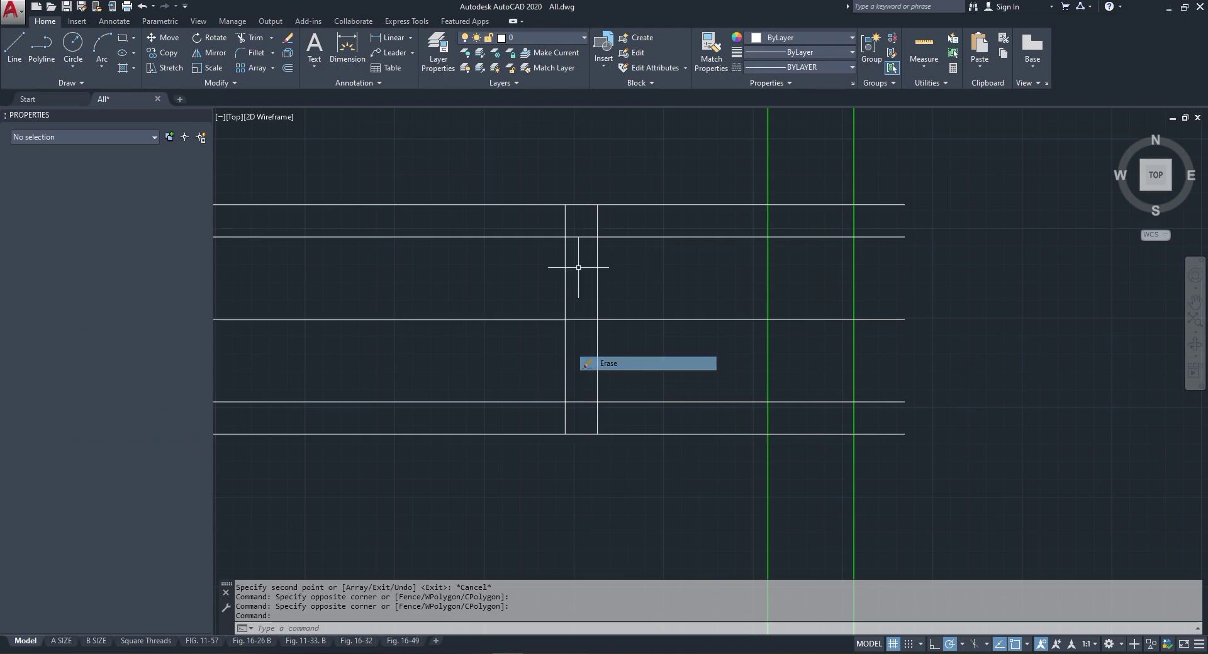
pyautogui.scroll(-4, 636, 317)
pyautogui.scroll(4, 644, 301)
pyautogui.scroll(-4, 604, 339)
pyautogui.scroll(3, 569, 304)
pyautogui.click(575, 288)
pyautogui.click(566, 237)
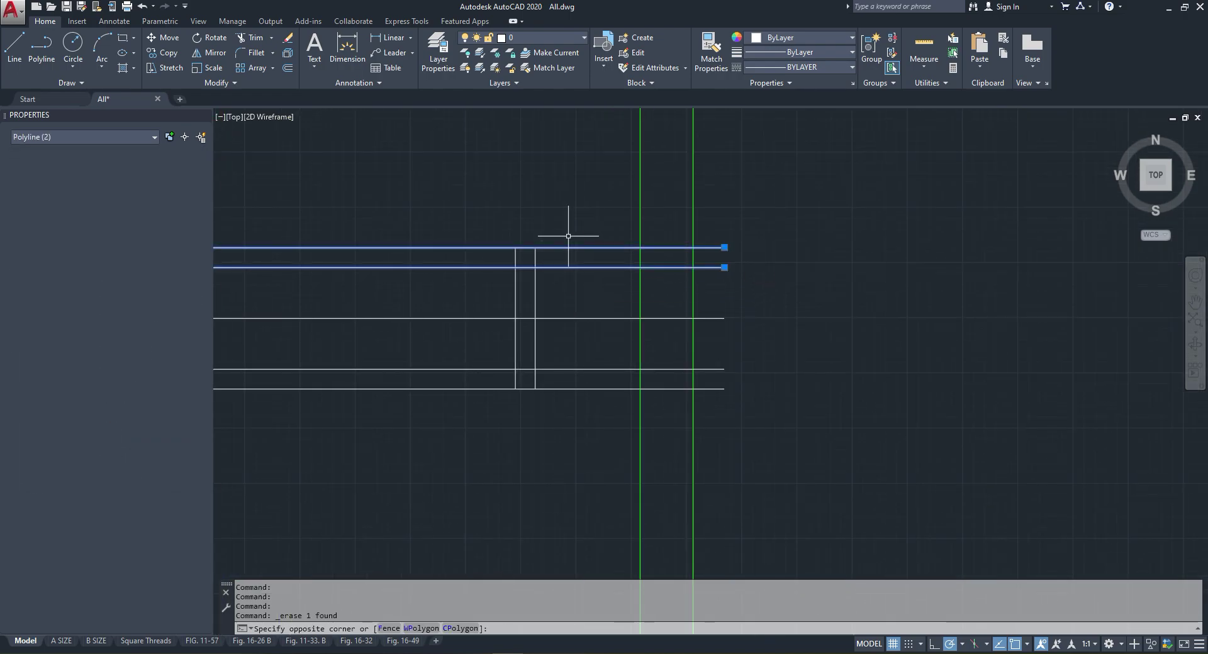
pyautogui.press('Escape')
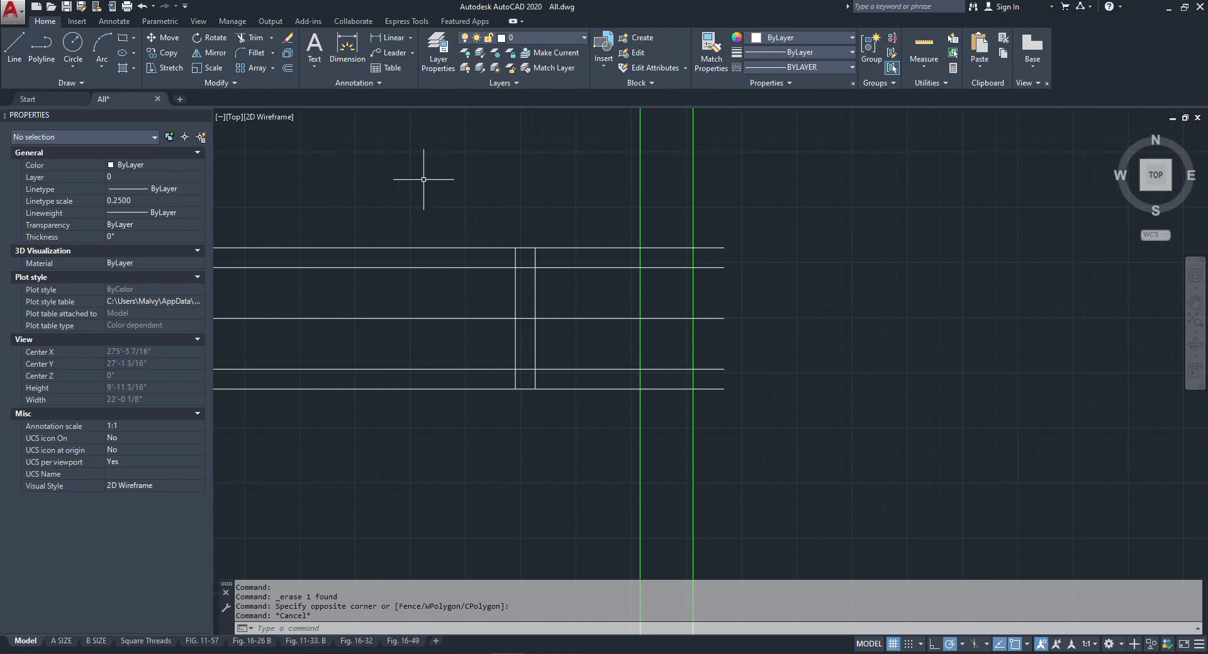
# Step: Trim the horizontal center line between the two vertical faces of the vanity wall
pyautogui.scroll(-2, 541, 306)
pyautogui.click(252, 38)
pyautogui.press('Return')
pyautogui.scroll(3, 522, 309)
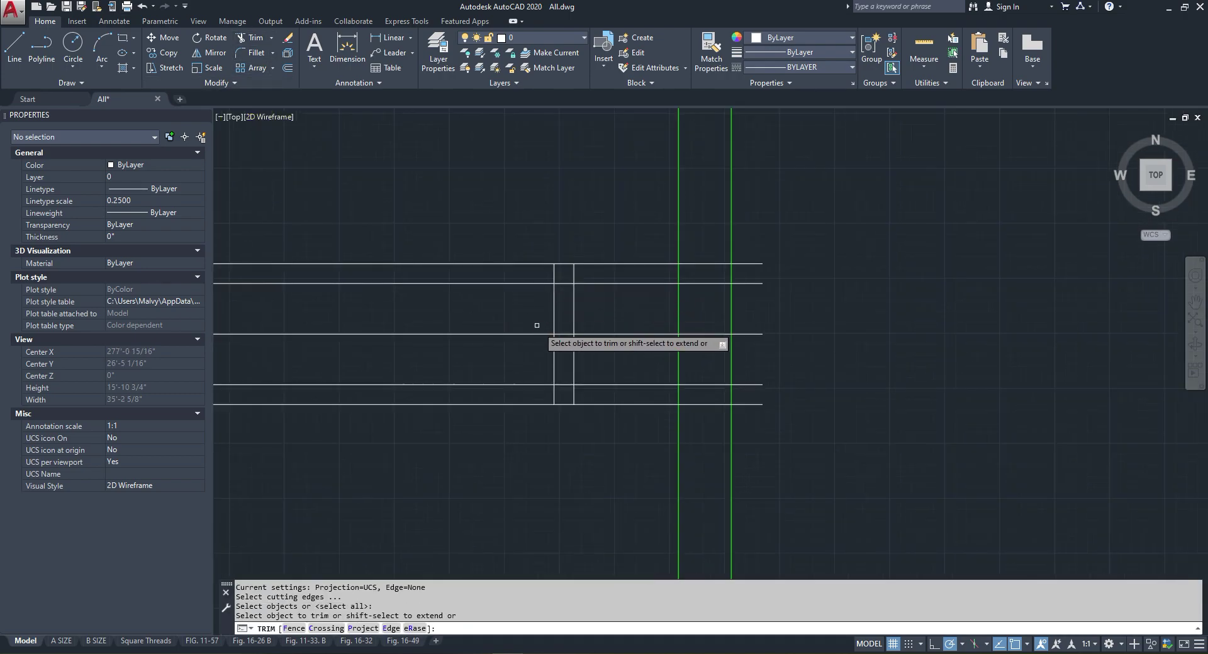
pyautogui.click(571, 308)
pyautogui.click(565, 345)
pyautogui.press('Escape')
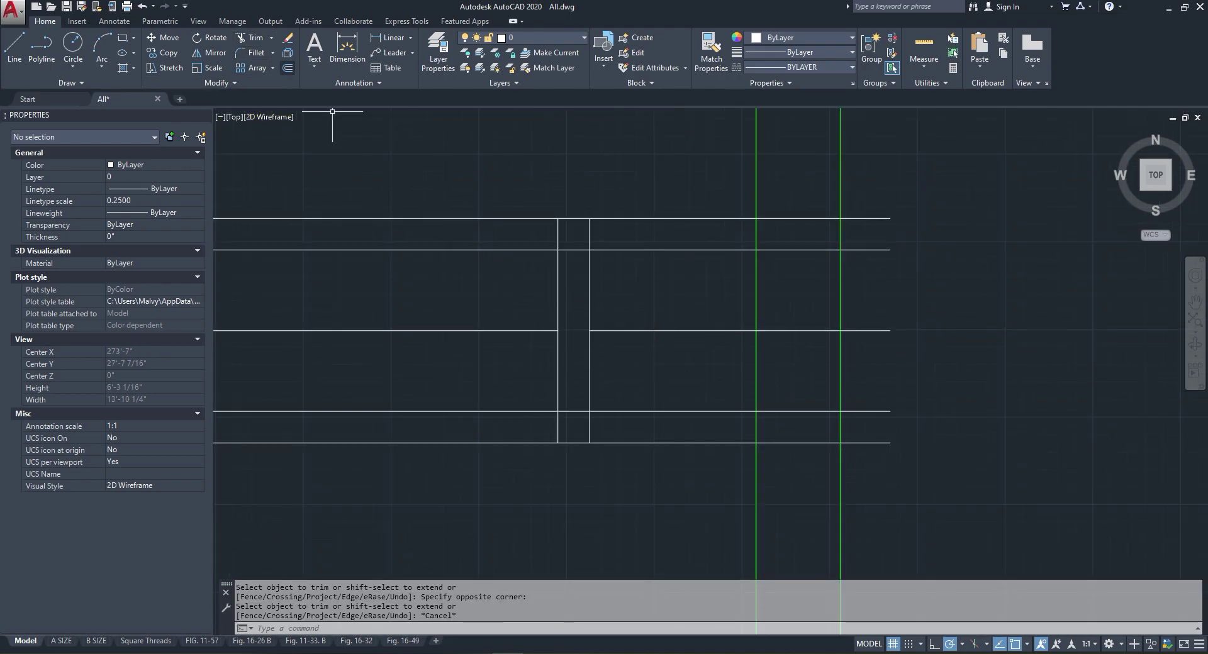
# Step: Offset the center line segment east of the vanity wall 4 1/2 inches to both the north and the south
pyautogui.click(288, 68)
pyautogui.rightClick(632, 296)
pyautogui.click(648, 303)
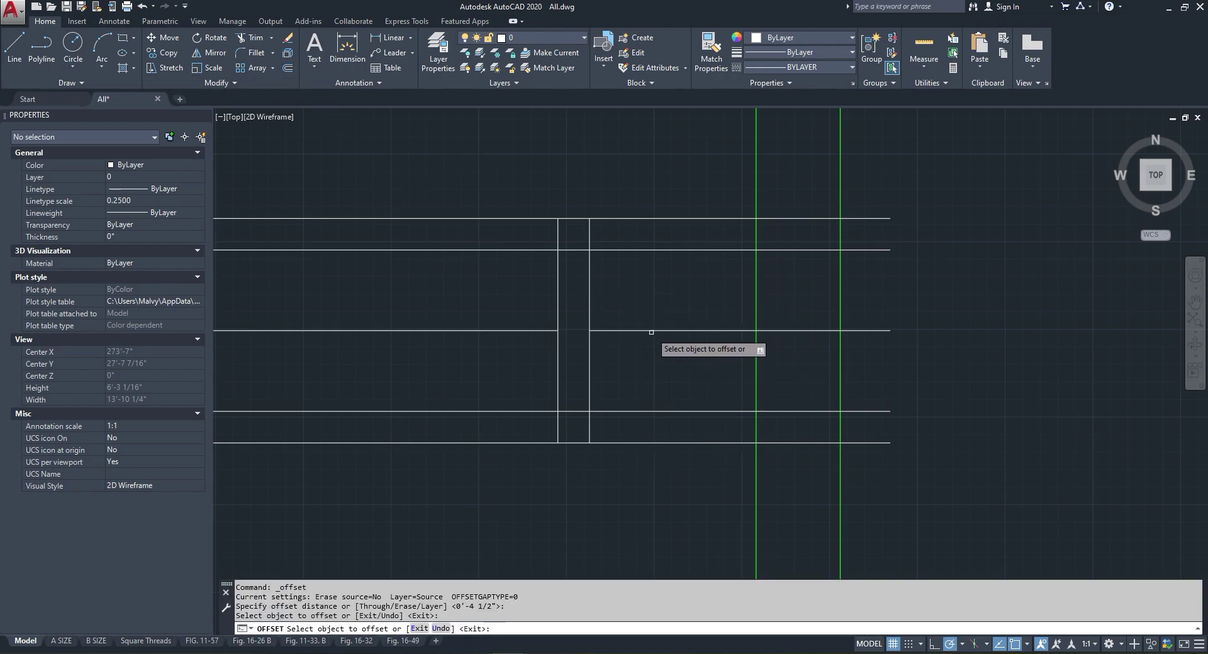
pyautogui.click(652, 330)
pyautogui.click(652, 310)
pyautogui.click(661, 330)
pyautogui.click(668, 353)
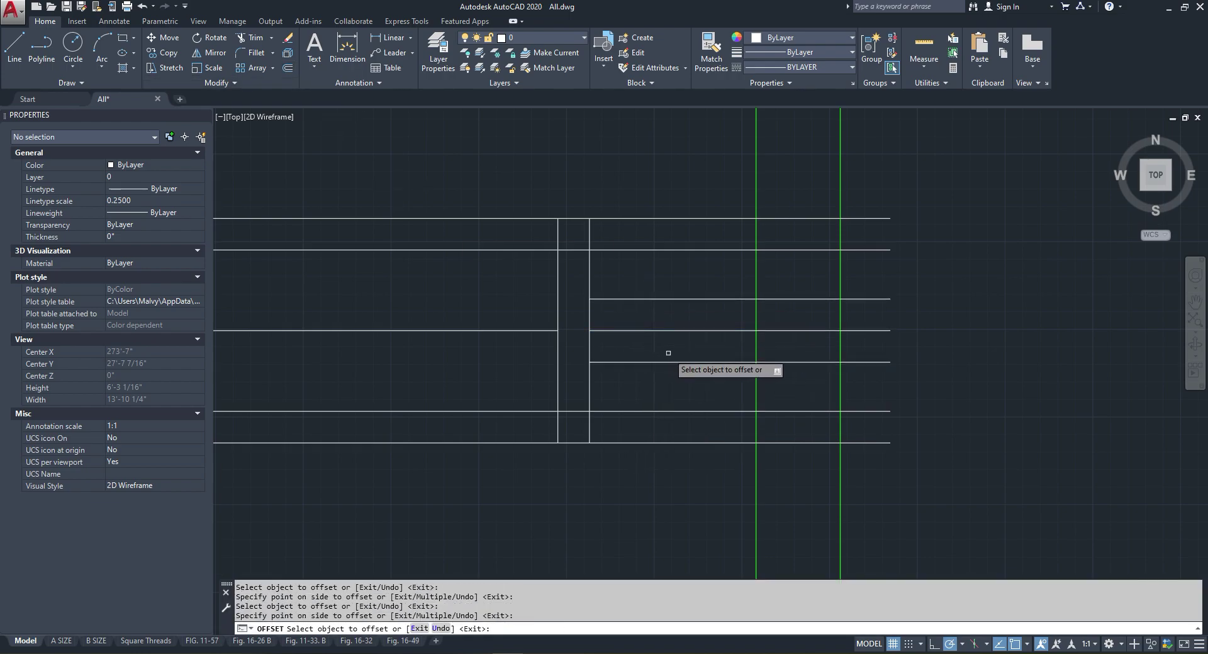
# Step: Erase the two 4 1/2-inch offset lines north and south of the center line east of the vanity wall
pyautogui.press('Escape')
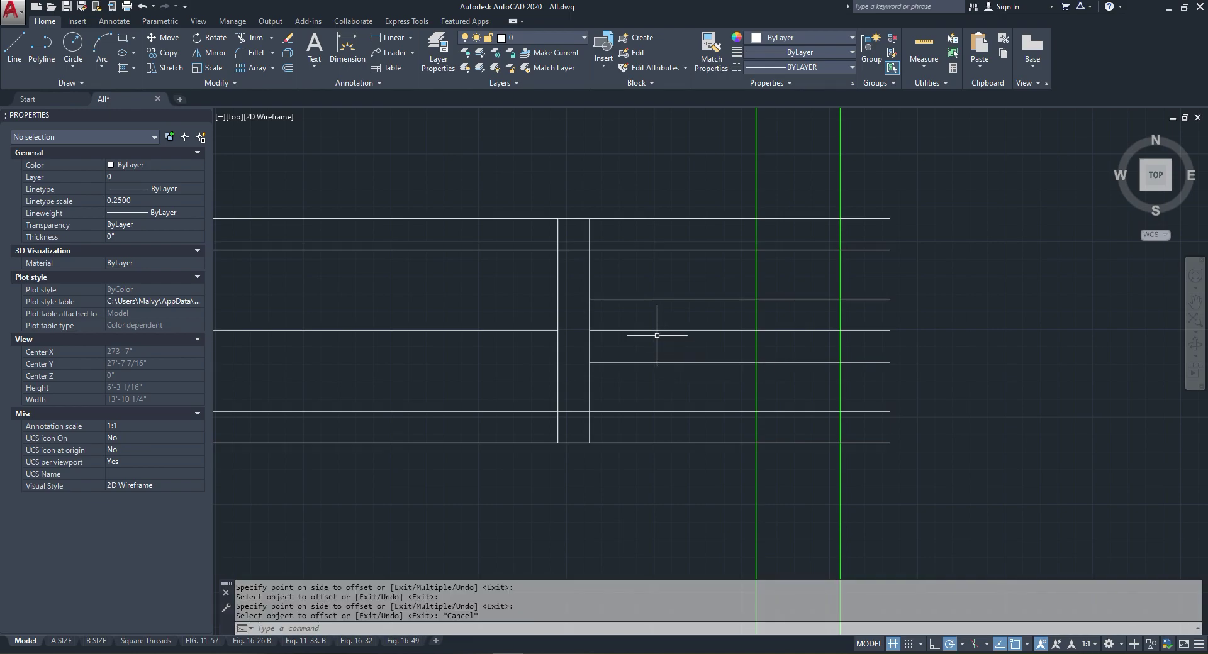
pyautogui.click(620, 286)
pyautogui.click(618, 294)
pyautogui.click(617, 294)
pyautogui.click(610, 310)
pyautogui.click(621, 361)
pyautogui.click(613, 377)
pyautogui.click(617, 377)
pyautogui.press('Delete')
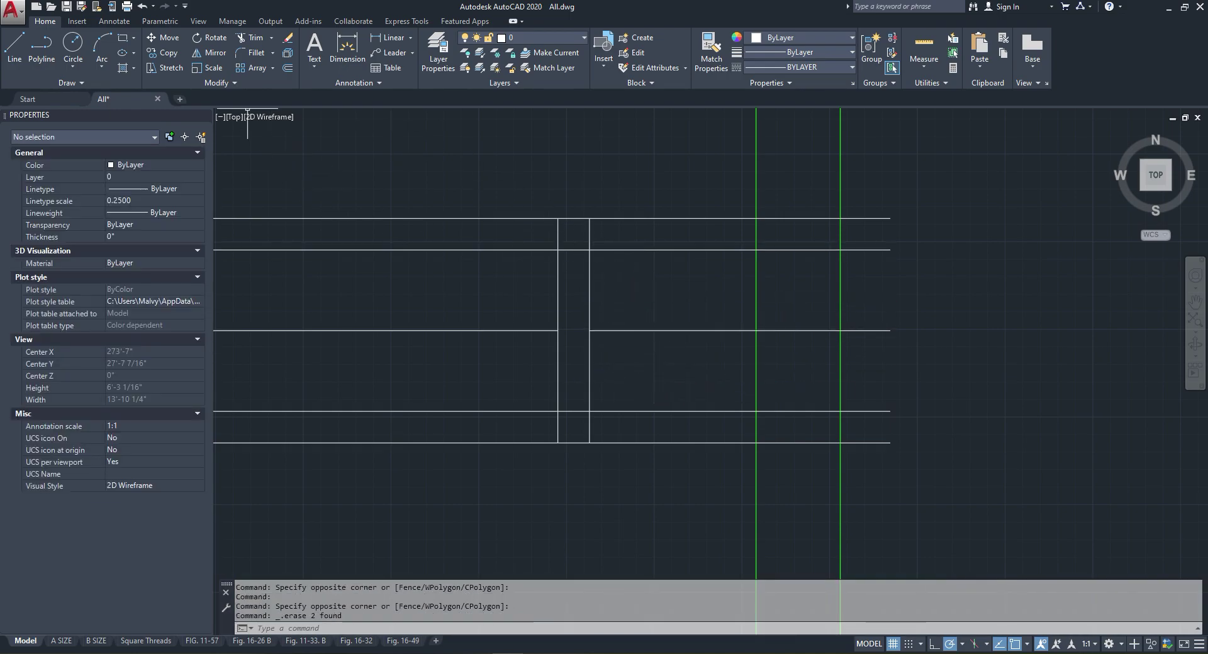
pyautogui.click(287, 67)
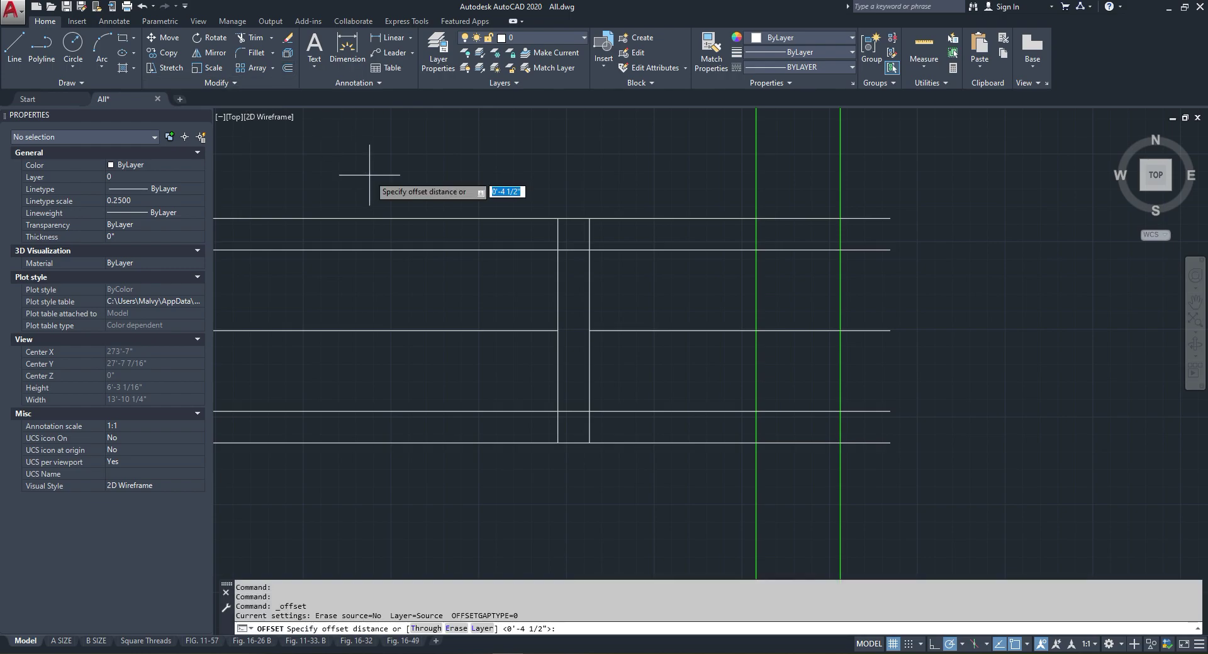
pyautogui.write('2.25')
pyautogui.press('Return')
pyautogui.press('Escape')
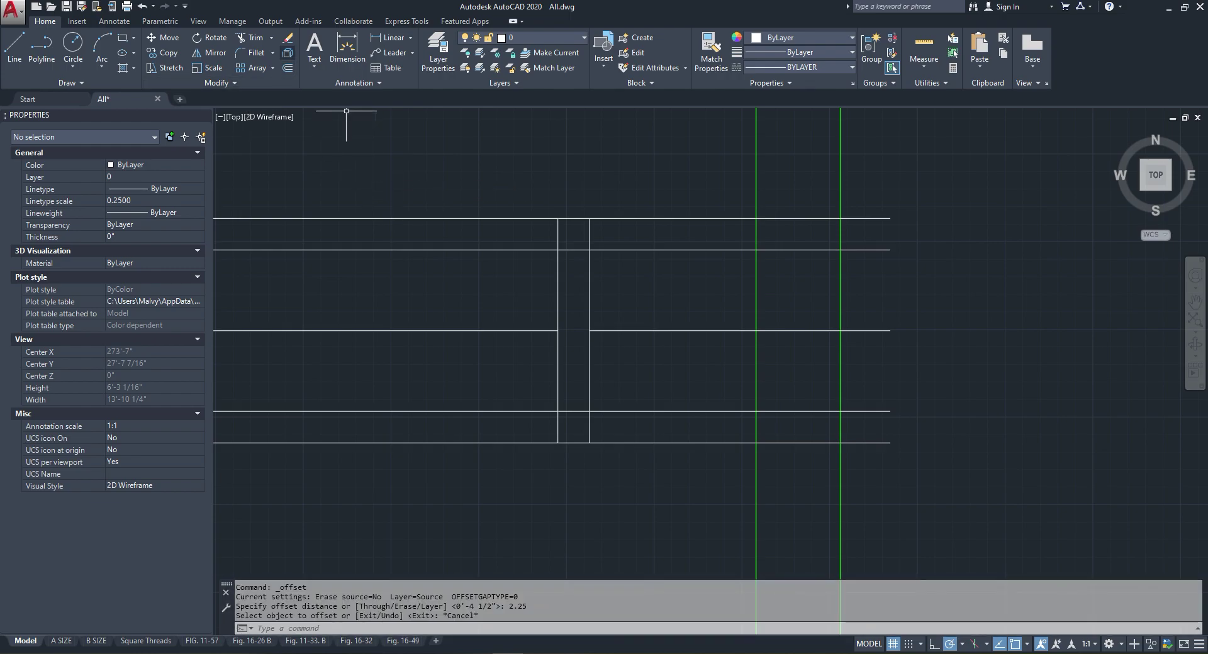
# Step: Offset the center line segment east of the vanity wall 2.25 inches to both the north and the south
pyautogui.click(288, 67)
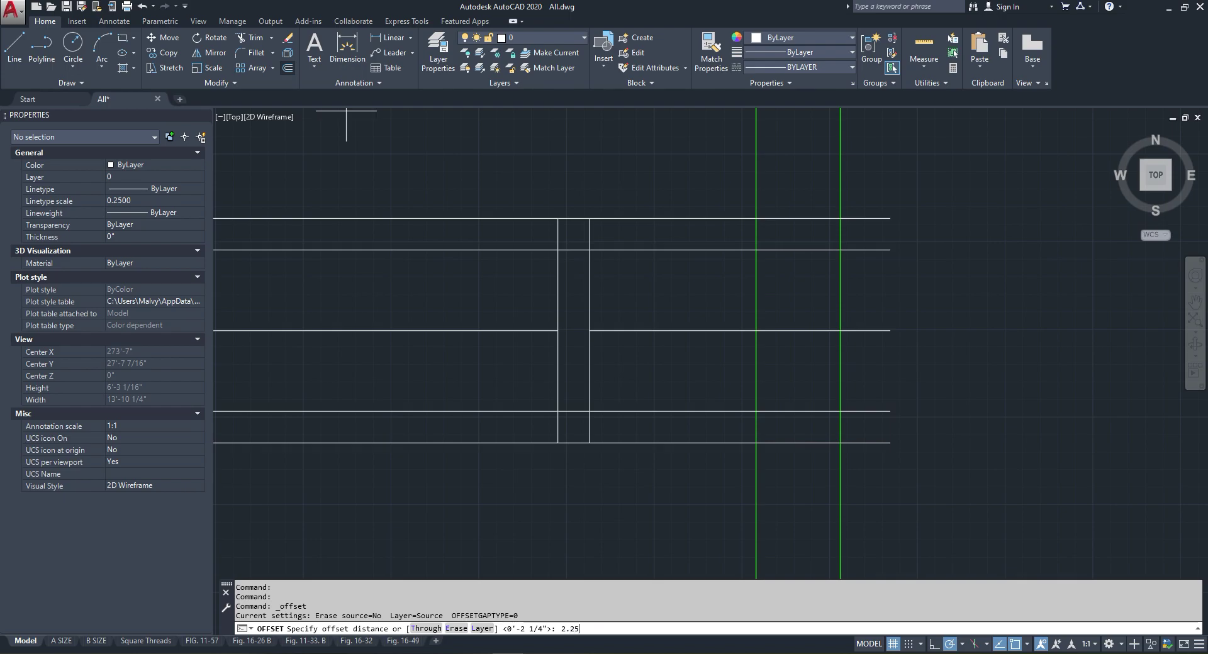
pyautogui.press('Return')
pyautogui.click(605, 327)
pyautogui.click(604, 327)
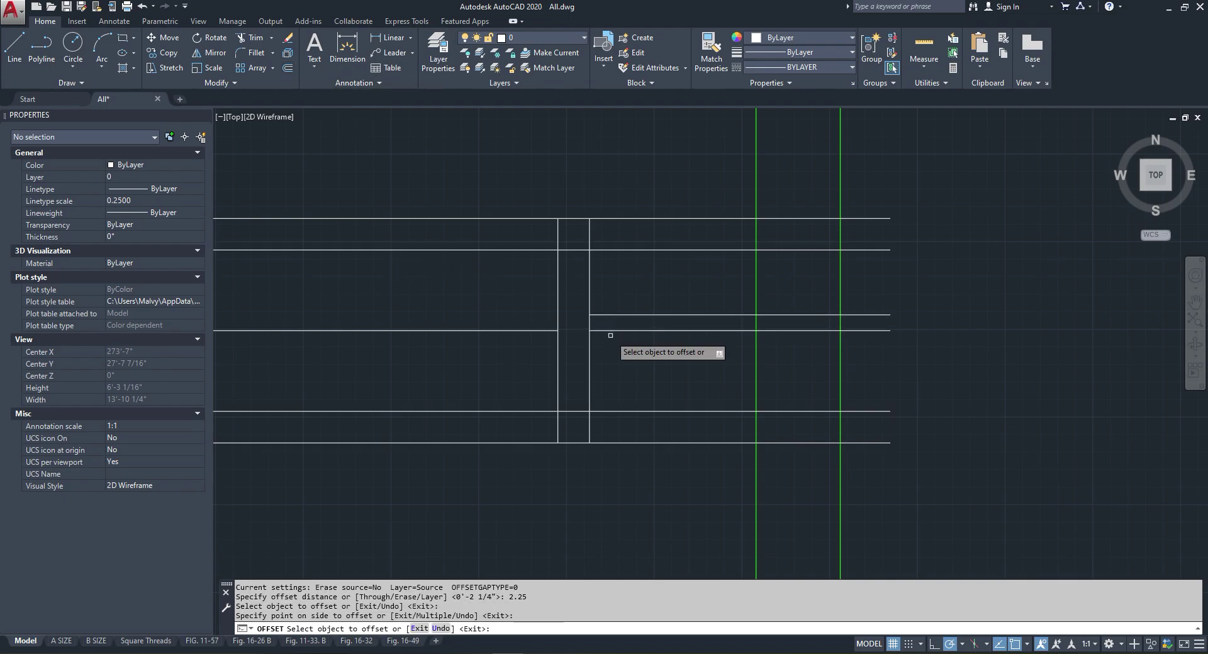
pyautogui.click(615, 330)
pyautogui.click(613, 343)
pyautogui.press('Escape')
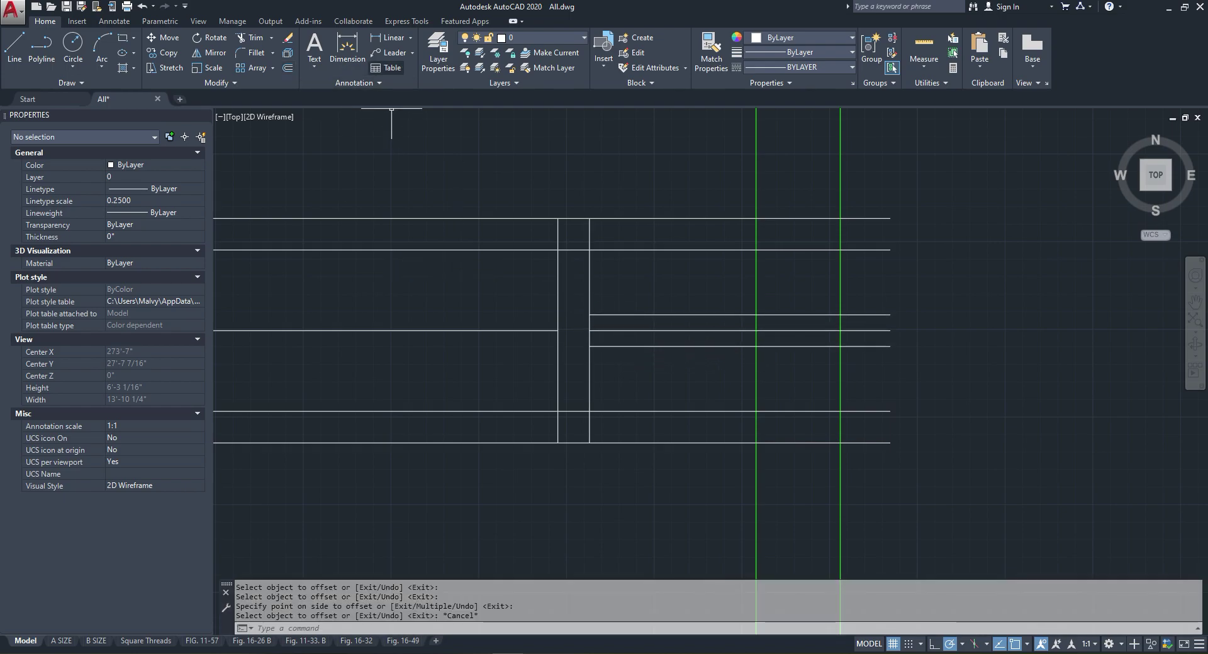
# Step: Trim the three short vanity divider lines back to the inner face of the green east wall
pyautogui.click(250, 37)
pyautogui.press('Return')
pyautogui.click(909, 297)
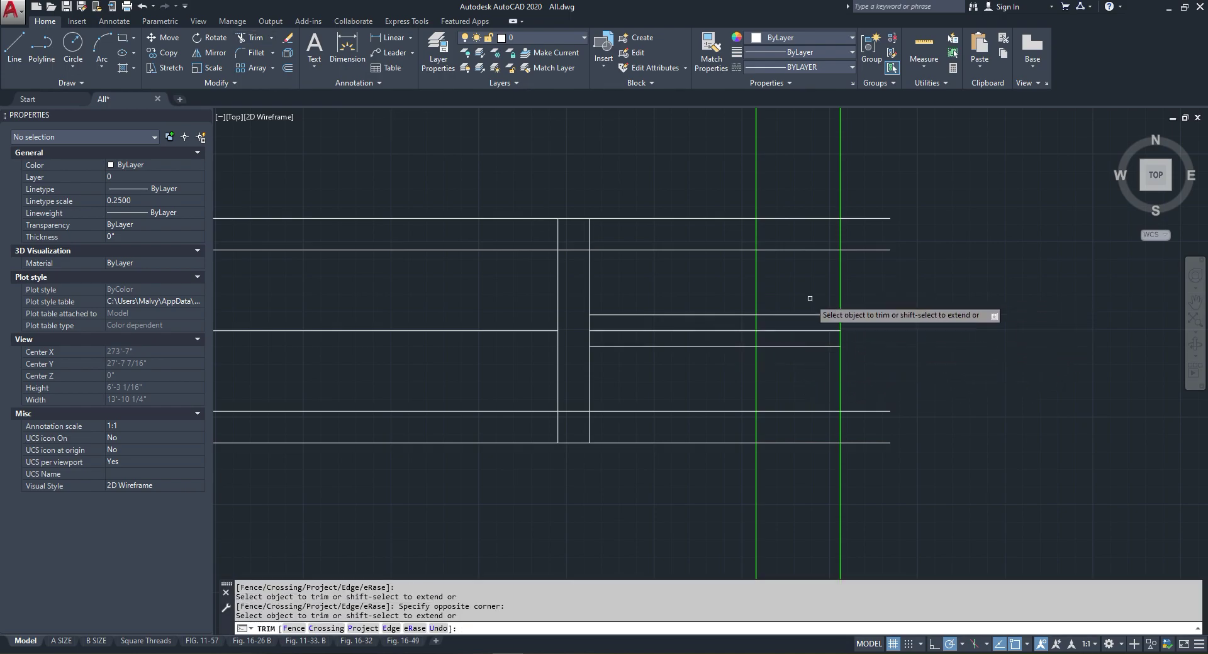
pyautogui.click(780, 369)
pyautogui.press('Escape')
# Step: Erase the center line between the two faces of the vanity divider
pyautogui.click(739, 336)
pyautogui.click(730, 329)
pyautogui.rightClick(706, 332)
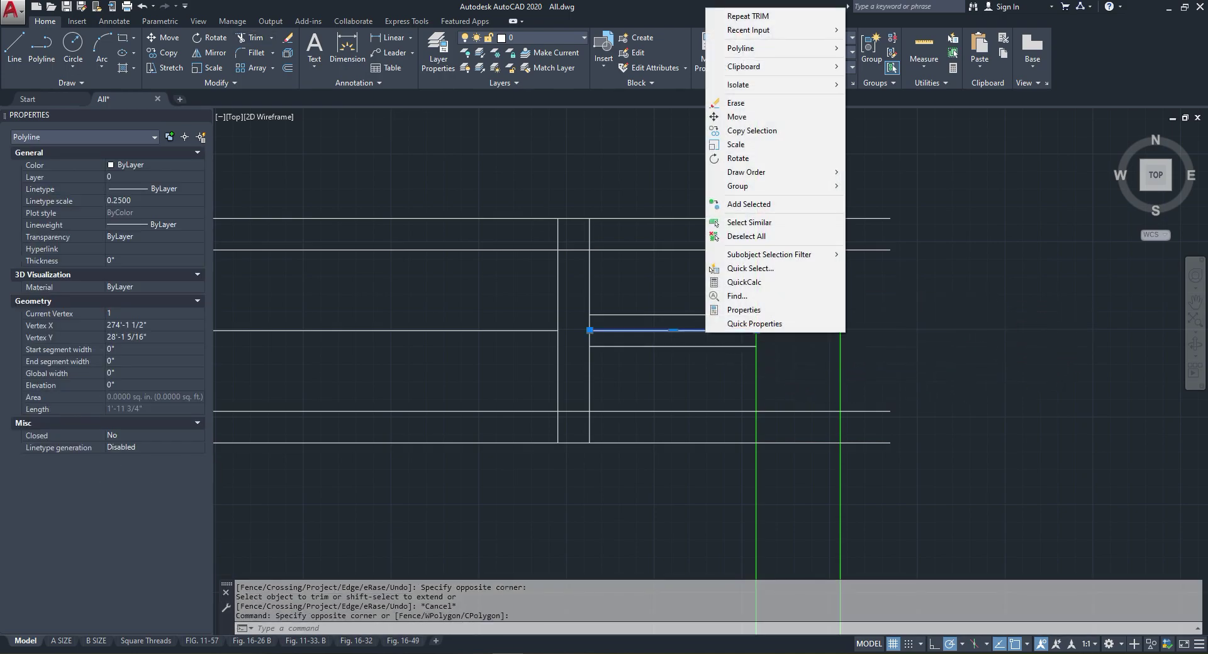
pyautogui.click(735, 102)
# Step: Trim the two north closet wall lines east of the vanity wall, including their ends across the green wall
pyautogui.click(250, 38)
pyautogui.press('Return')
pyautogui.click(869, 199)
pyautogui.click(860, 259)
pyautogui.click(802, 194)
pyautogui.click(793, 273)
pyautogui.click(681, 199)
pyautogui.click(639, 268)
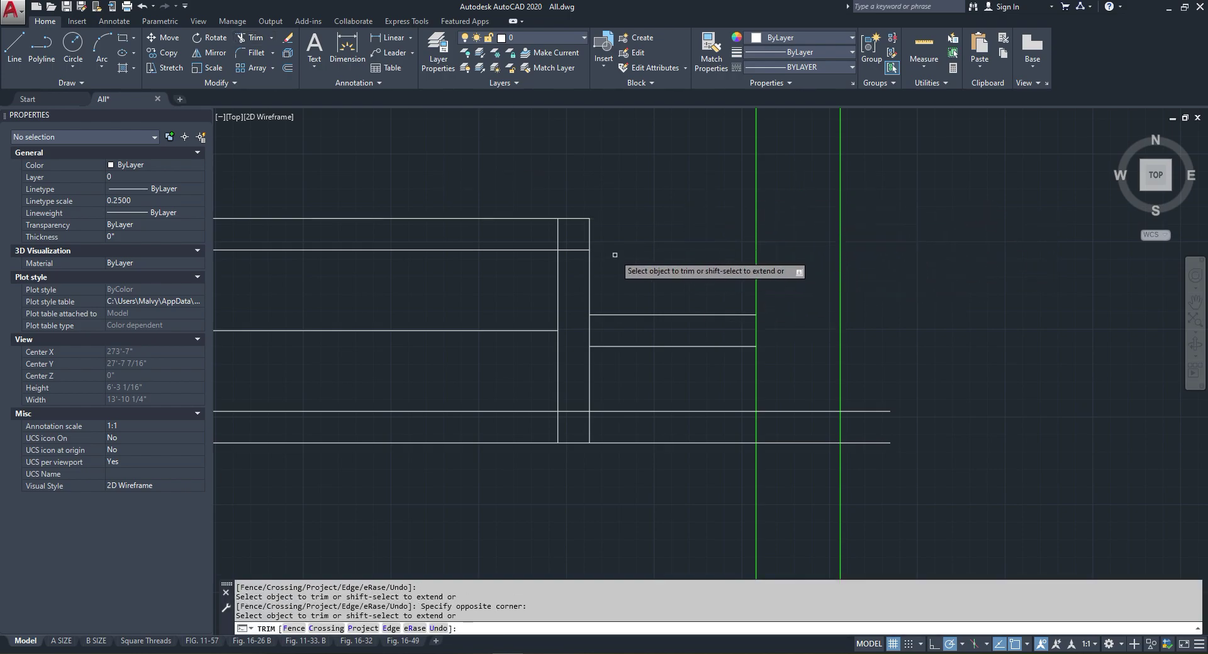
# Step: Trim the overlapping inner lines at the north corner where the closet wall meets the vanity wall
pyautogui.scroll(2, 590, 249)
pyautogui.click(560, 239)
pyautogui.click(557, 261)
pyautogui.click(548, 222)
pyautogui.click(529, 218)
pyautogui.scroll(-2, 543, 219)
# Step: Trim the two south closet wall lines back to the faces of the vanity wall
pyautogui.moveTo(596, 378); pyautogui.dragTo(577, 321, button='middle')
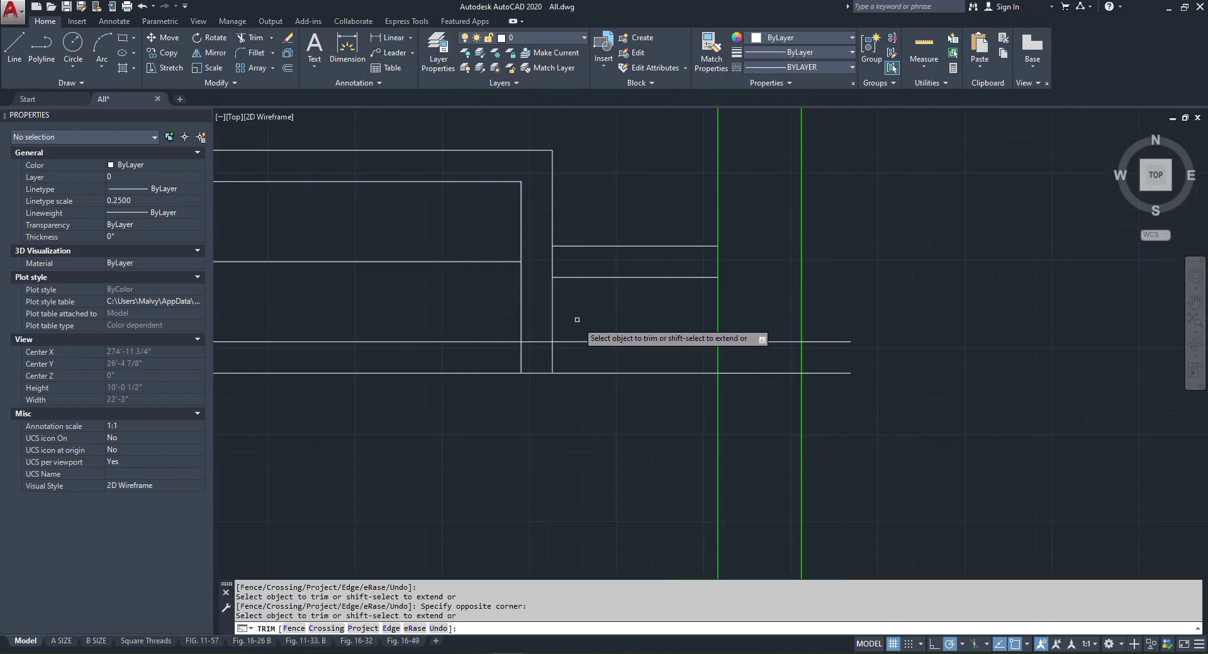
pyautogui.click(847, 330)
pyautogui.click(827, 397)
pyautogui.click(755, 313)
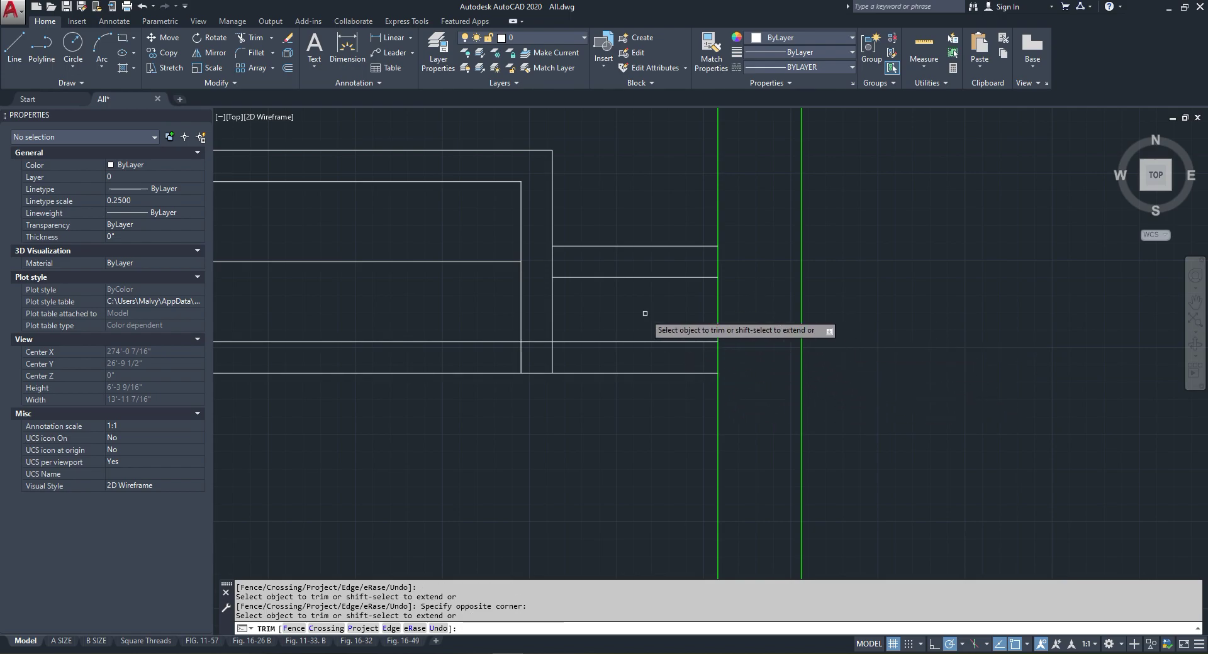
pyautogui.click(535, 345)
pyautogui.scroll(-2, 559, 353)
pyautogui.press('Escape')
# Step: Examine the closet and vanity dimensions on the reference floor plan
pyautogui.scroll(-5, 559, 348)
pyautogui.scroll(-4, 553, 376)
pyautogui.moveTo(541, 176); pyautogui.dragTo(544, 259, button='middle')
pyautogui.scroll(6, 507, 230)
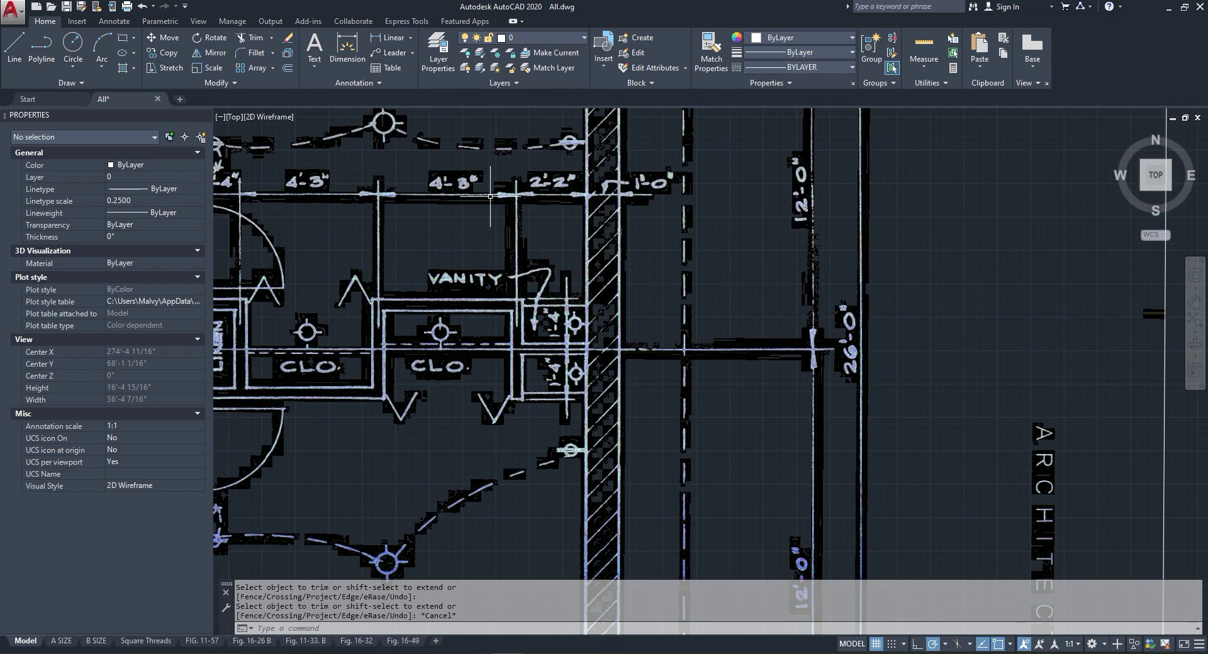
pyautogui.scroll(5, 490, 196)
pyautogui.scroll(-3, 586, 234)
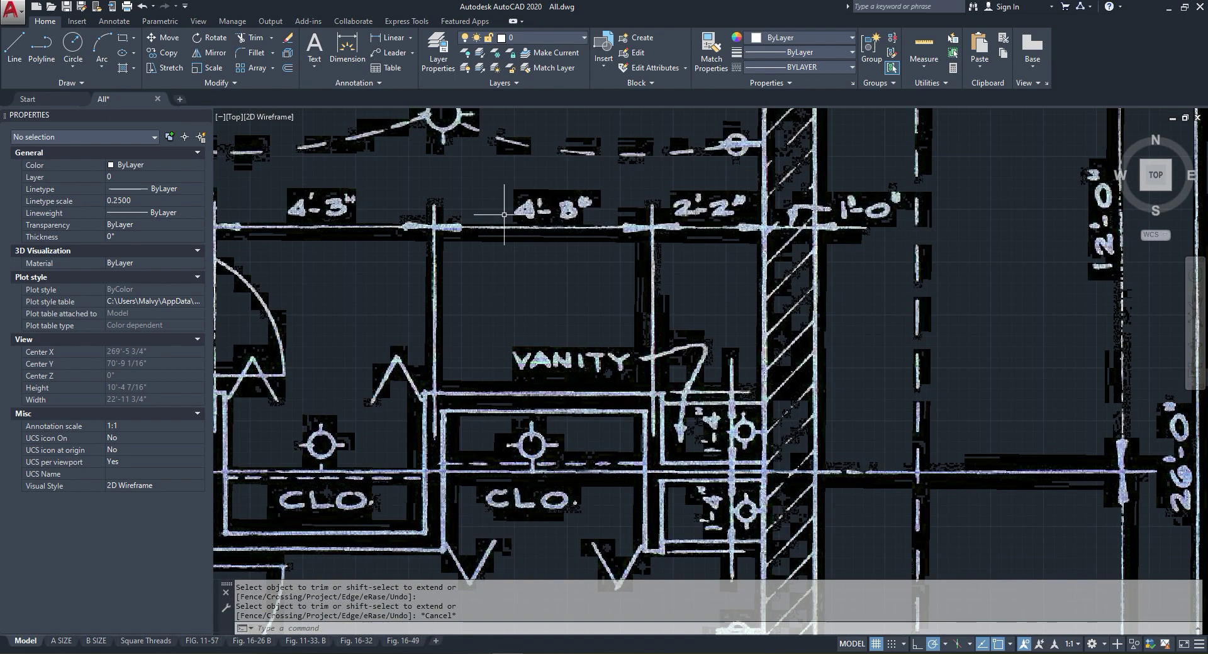
pyautogui.scroll(-7, 542, 215)
# Step: Copy the two vertical faces of the vanity wall 4'-3" to the west
pyautogui.scroll(5, 675, 394)
pyautogui.scroll(4, 710, 381)
pyautogui.click(715, 366)
pyautogui.click(620, 348)
pyautogui.rightClick(619, 349)
pyautogui.click(655, 454)
pyautogui.click(673, 487)
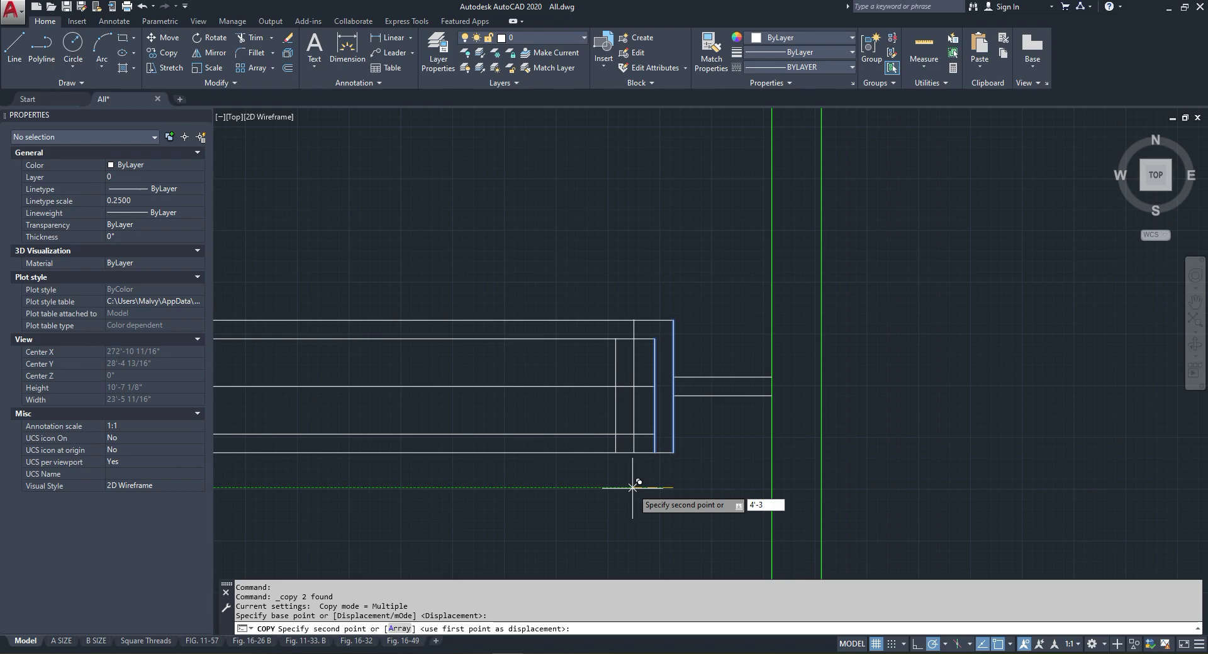
pyautogui.press('Return')
pyautogui.press('Escape')
# Step: Copy the middle pair of closet wall lines west by the spacing between the vanity wall and that pair
pyautogui.scroll(-5, 647, 463)
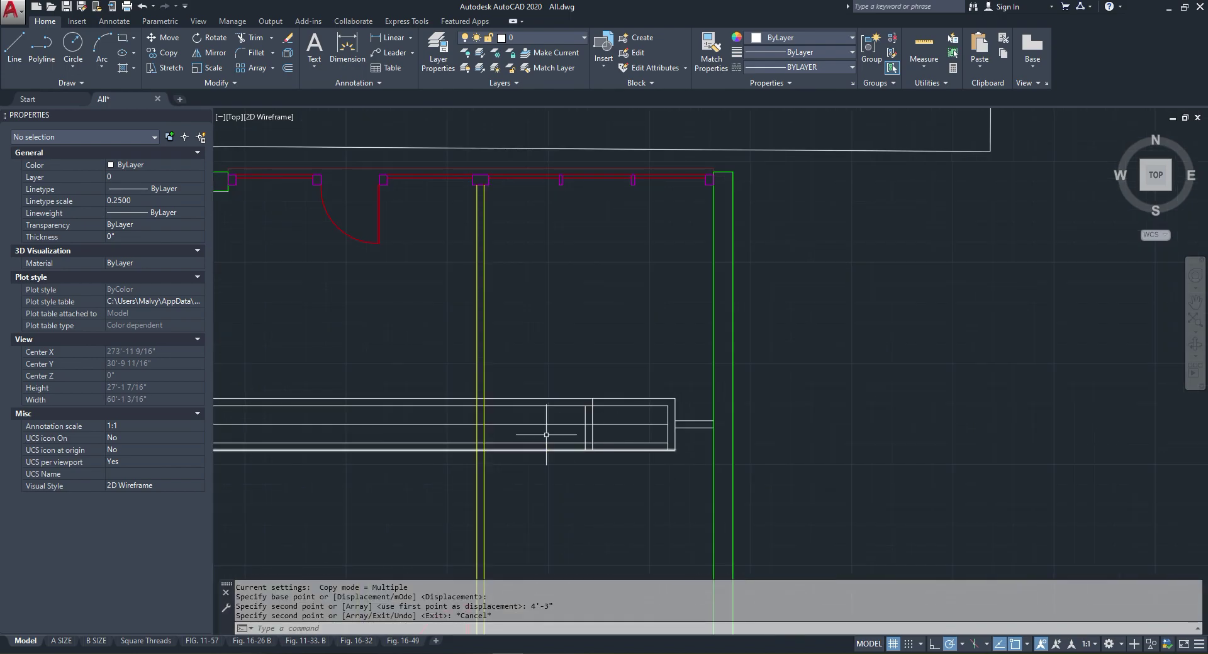
pyautogui.scroll(4, 567, 125)
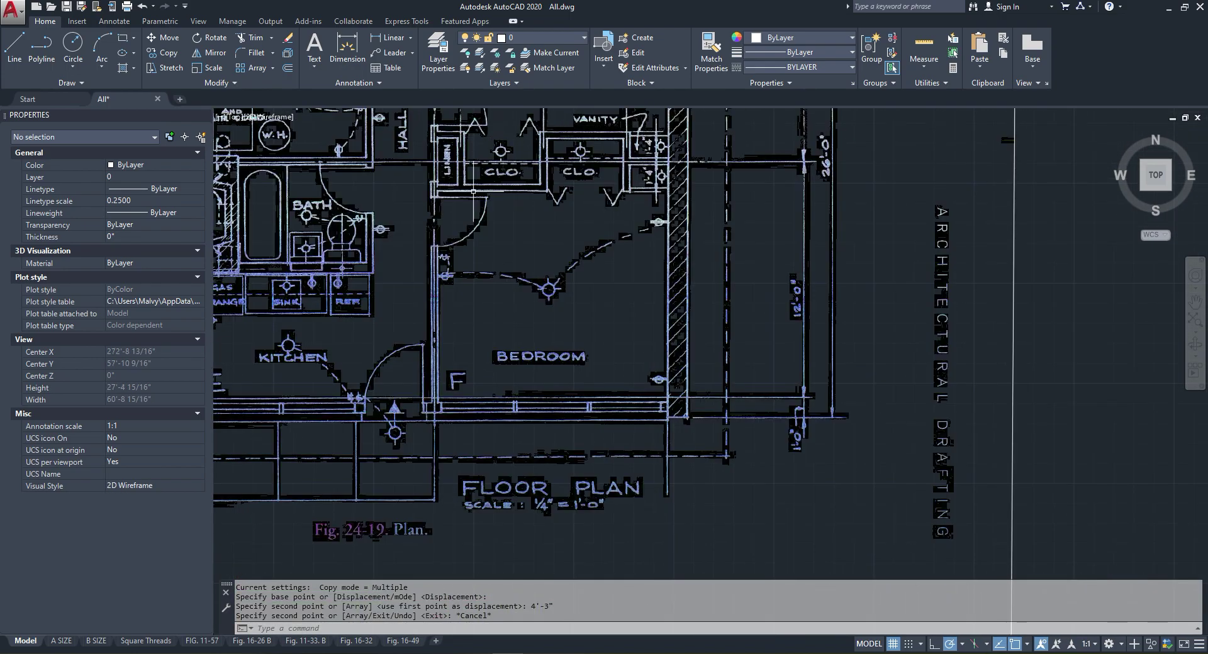
pyautogui.scroll(-6, 470, 176)
pyautogui.scroll(6, 450, 140)
pyautogui.scroll(-6, 598, 218)
pyautogui.scroll(5, 604, 380)
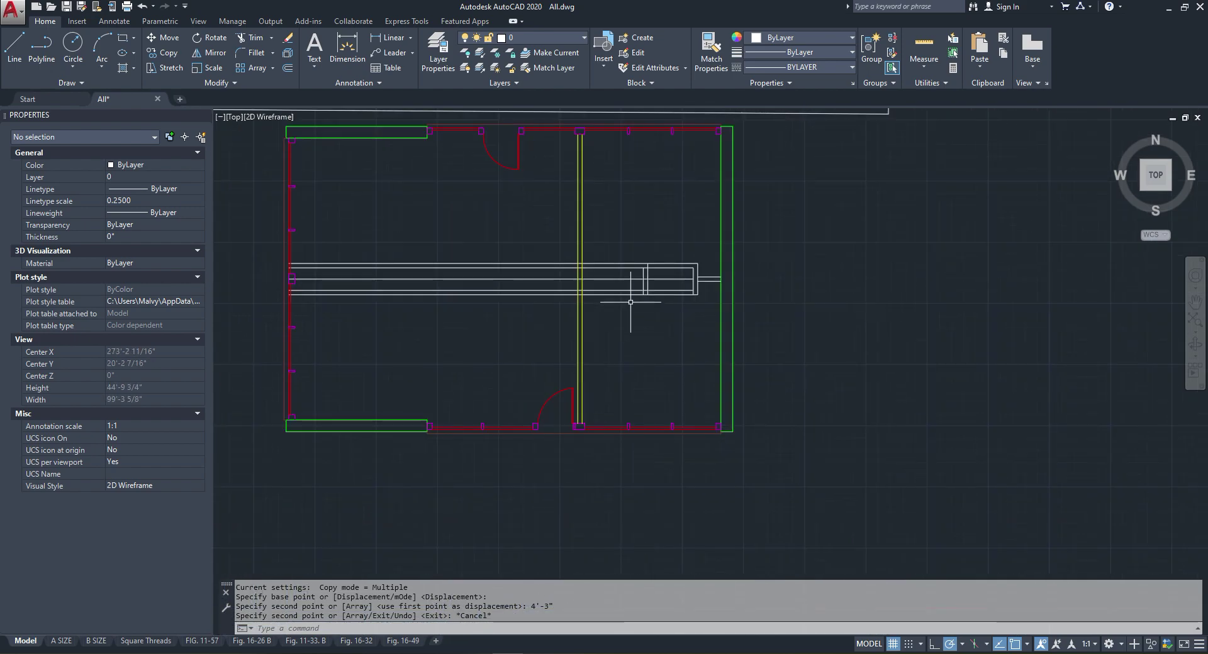
pyautogui.scroll(6, 631, 302)
pyautogui.click(696, 289)
pyautogui.click(625, 281)
pyautogui.rightClick(613, 279)
pyautogui.click(684, 389)
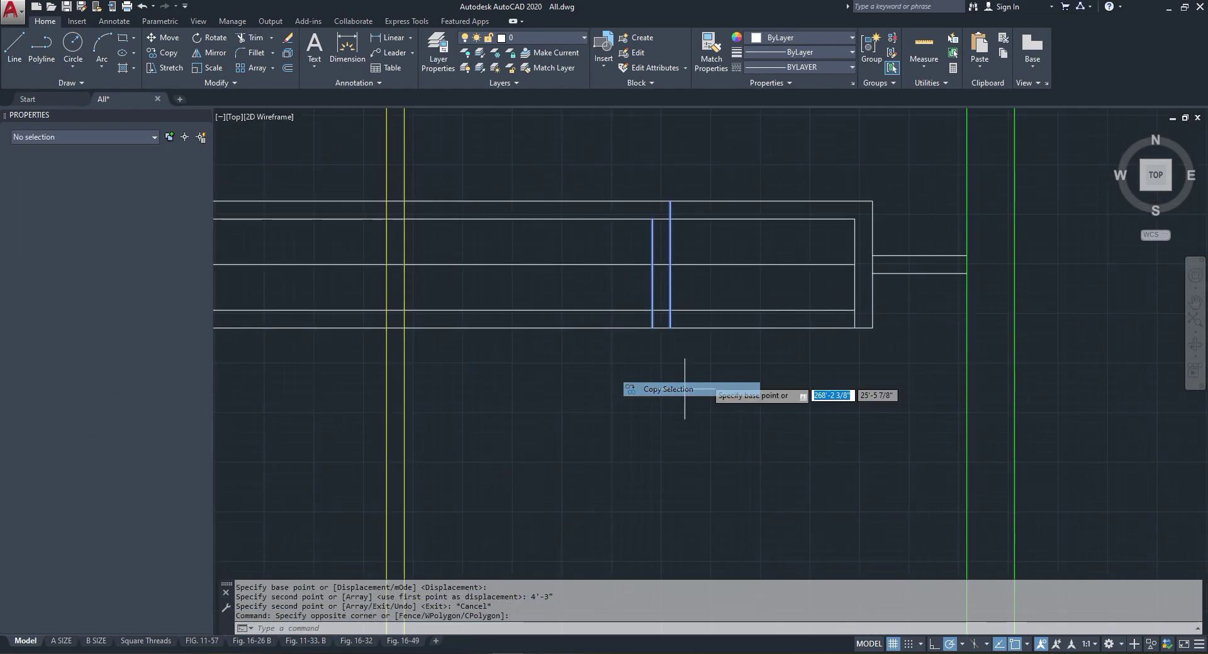
pyautogui.click(854, 327)
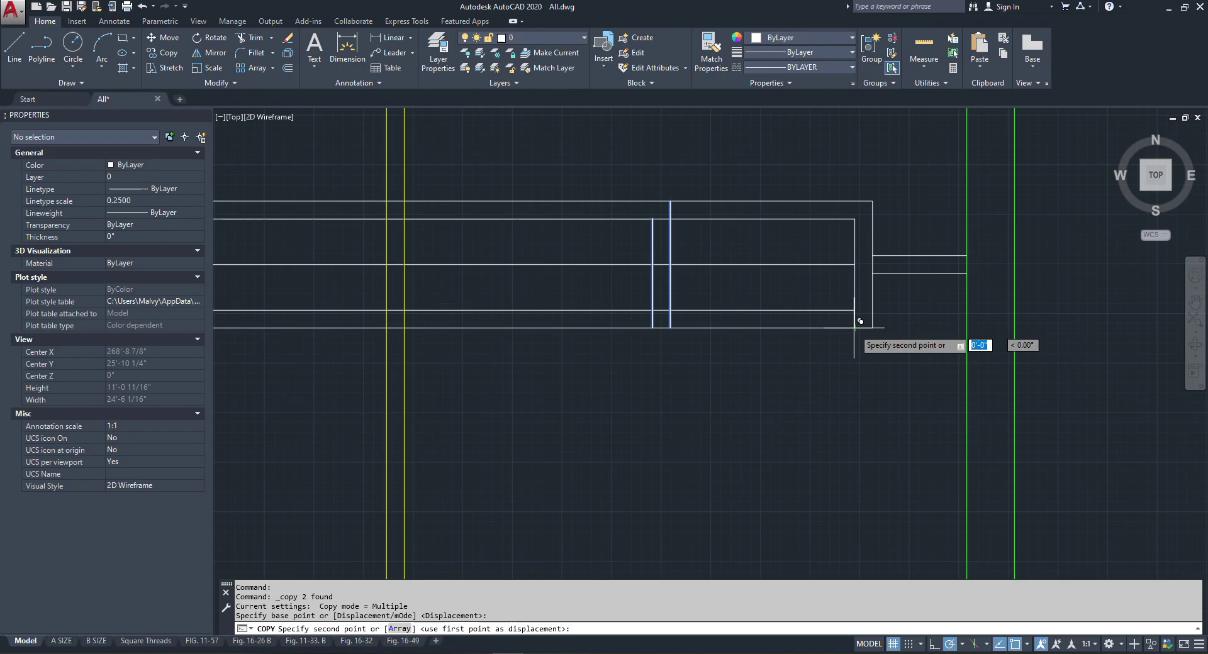
pyautogui.press('Escape')
# Step: Trim the two south wall lines across the east closet opening, between the middle partition and the vanity wall
pyautogui.scroll(-10, 680, 324)
pyautogui.scroll(12, 686, 271)
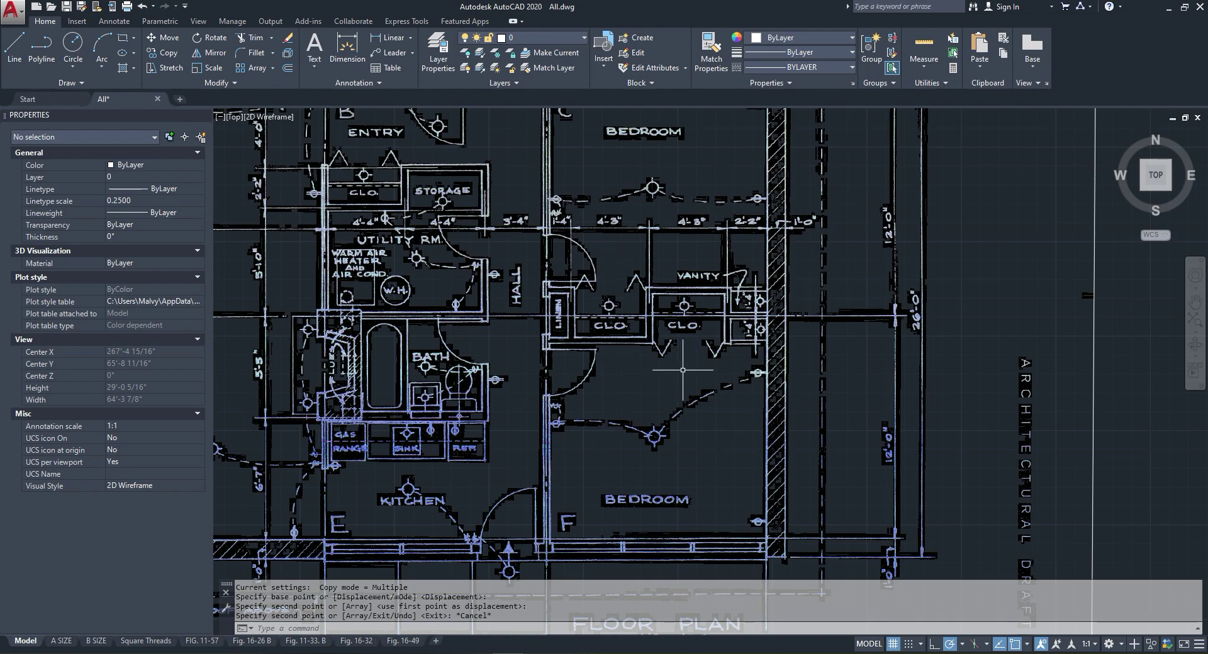
pyautogui.scroll(-6, 698, 334)
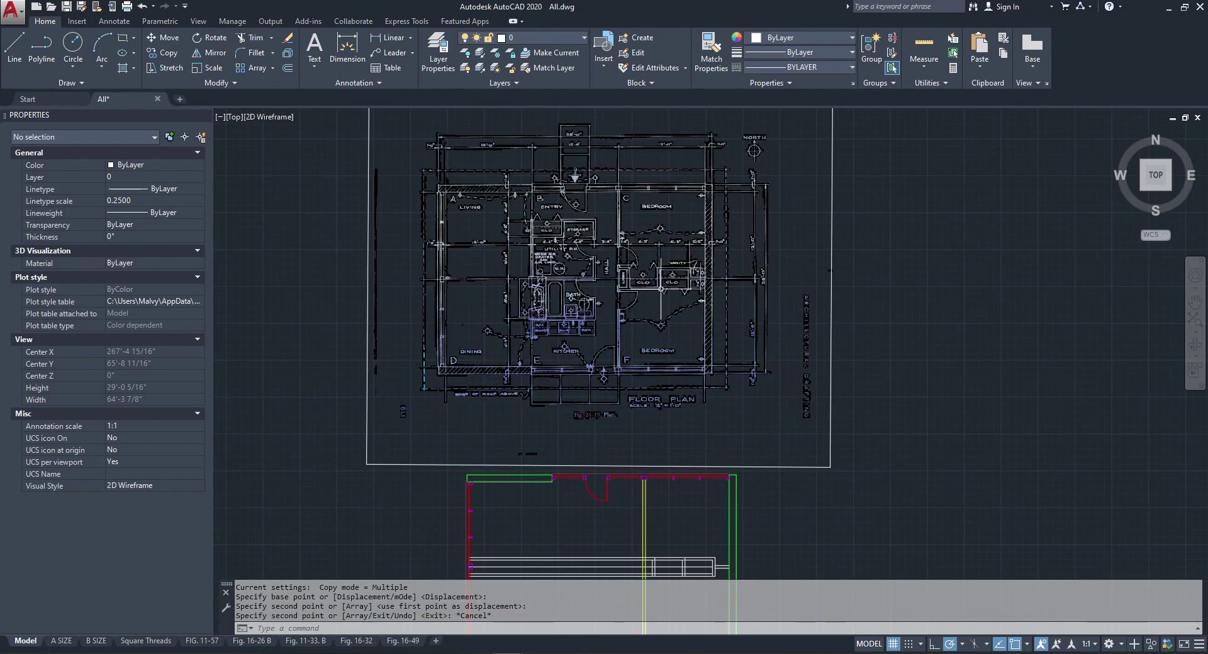
pyautogui.scroll(8, 710, 469)
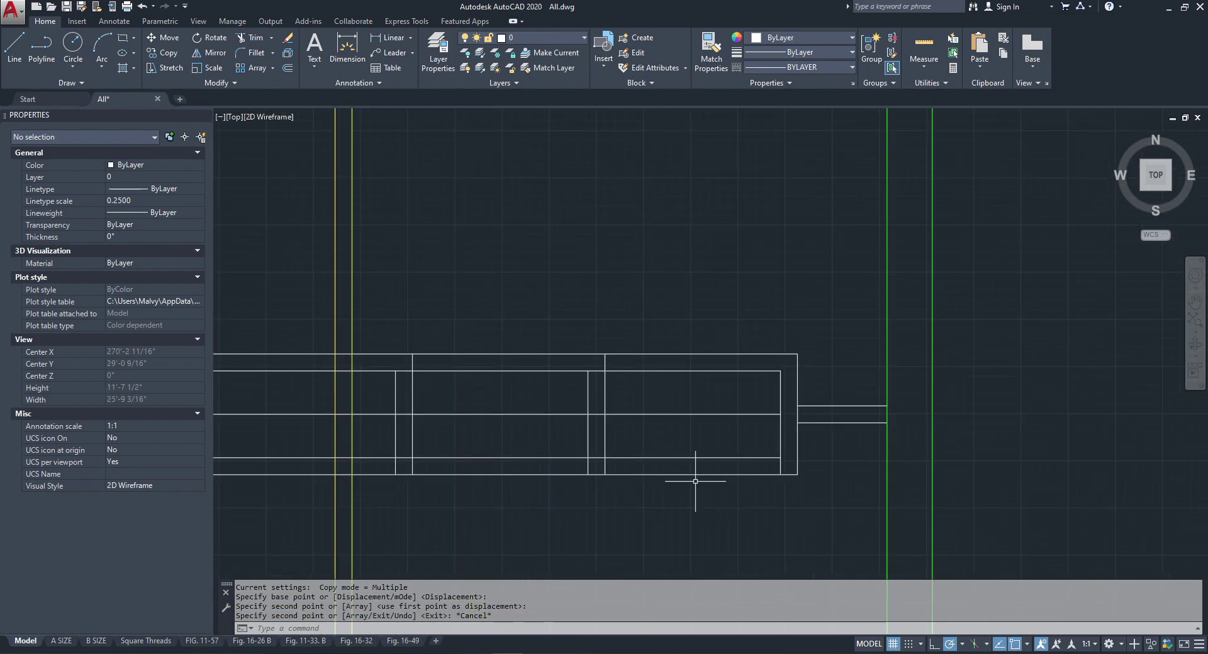
pyautogui.rightClick(631, 459)
pyautogui.click(448, 123)
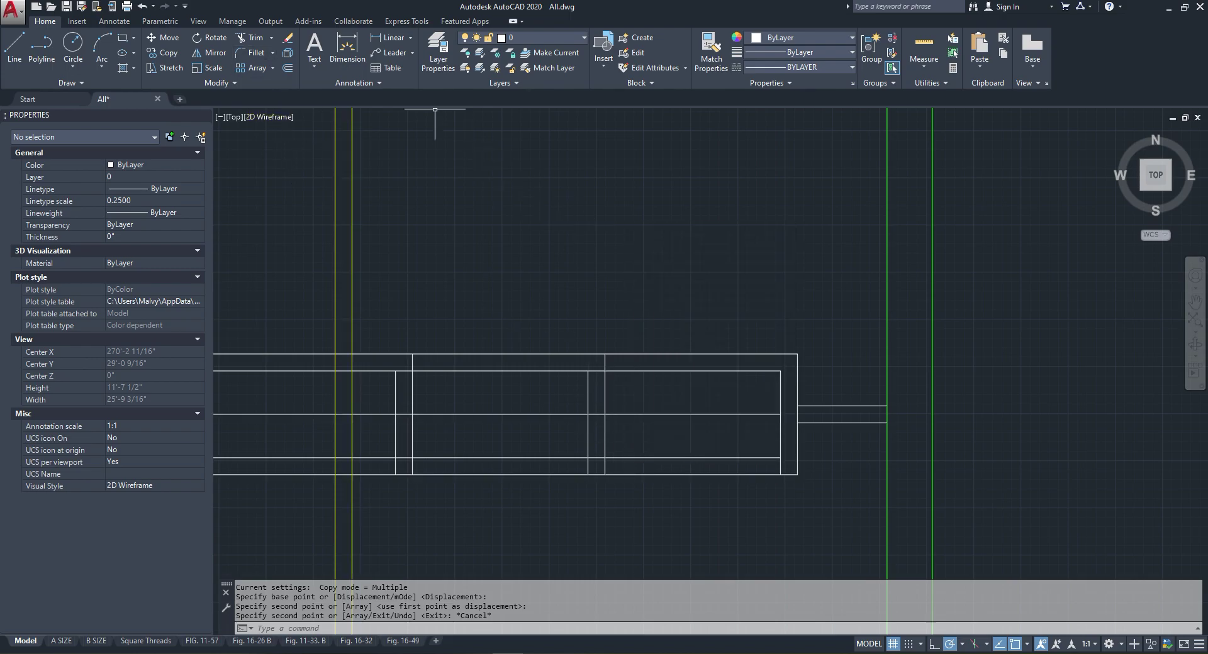
pyautogui.click(254, 38)
pyautogui.press('Return')
pyautogui.click(683, 434)
pyautogui.click(670, 491)
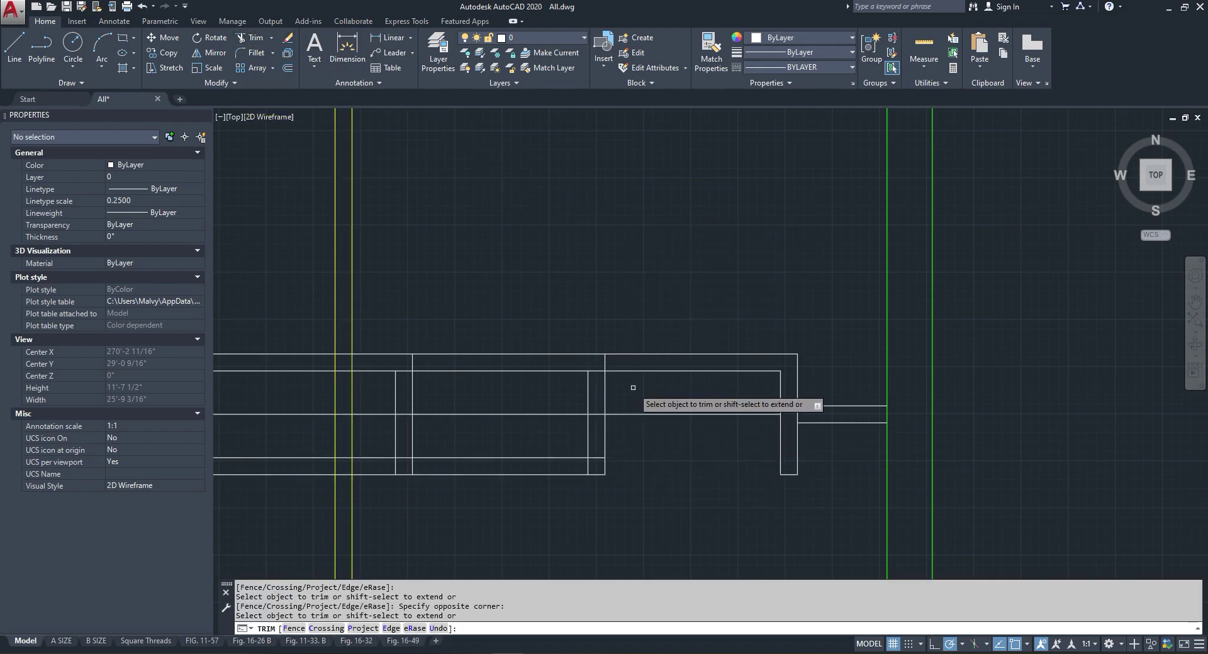
# Step: Trim the middle partition's overlapping lines where it meets the north closet wall
pyautogui.scroll(2, 633, 382)
pyautogui.click(608, 347)
pyautogui.click(572, 371)
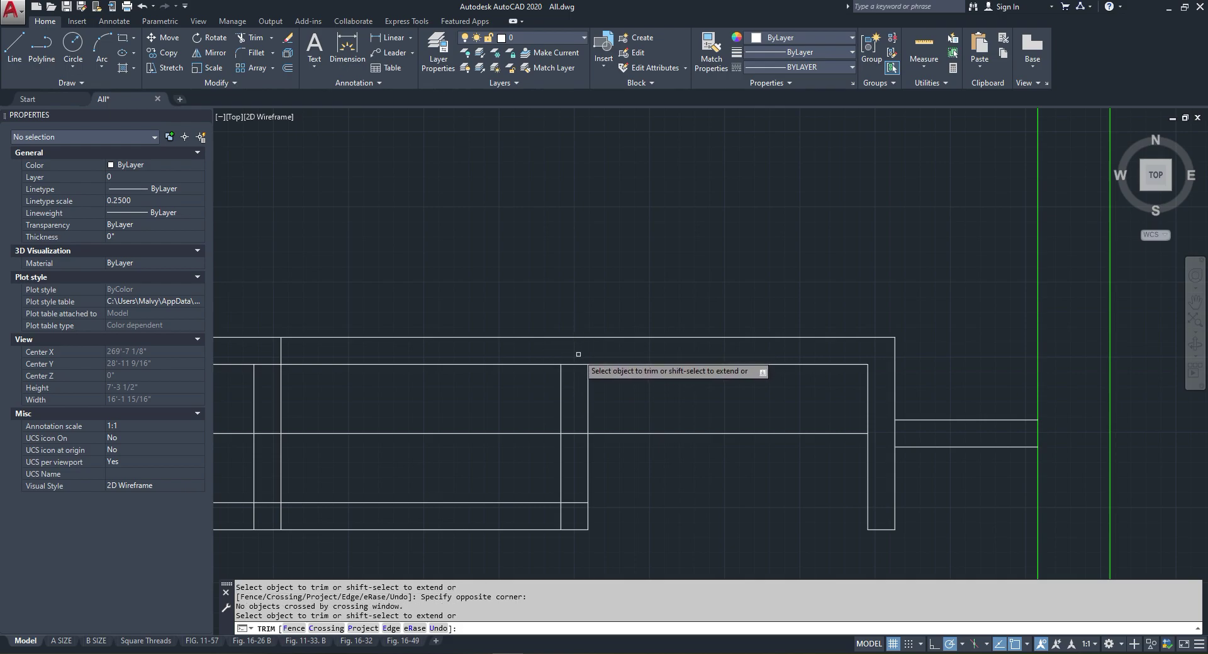
pyautogui.press('Escape')
# Step: Stretch the west face of the middle partition up to the outer line of the north closet wall
pyautogui.click(571, 375)
pyautogui.click(554, 381)
pyautogui.click(561, 364)
pyautogui.click(560, 338)
pyautogui.press('Escape')
pyautogui.scroll(-1, 600, 345)
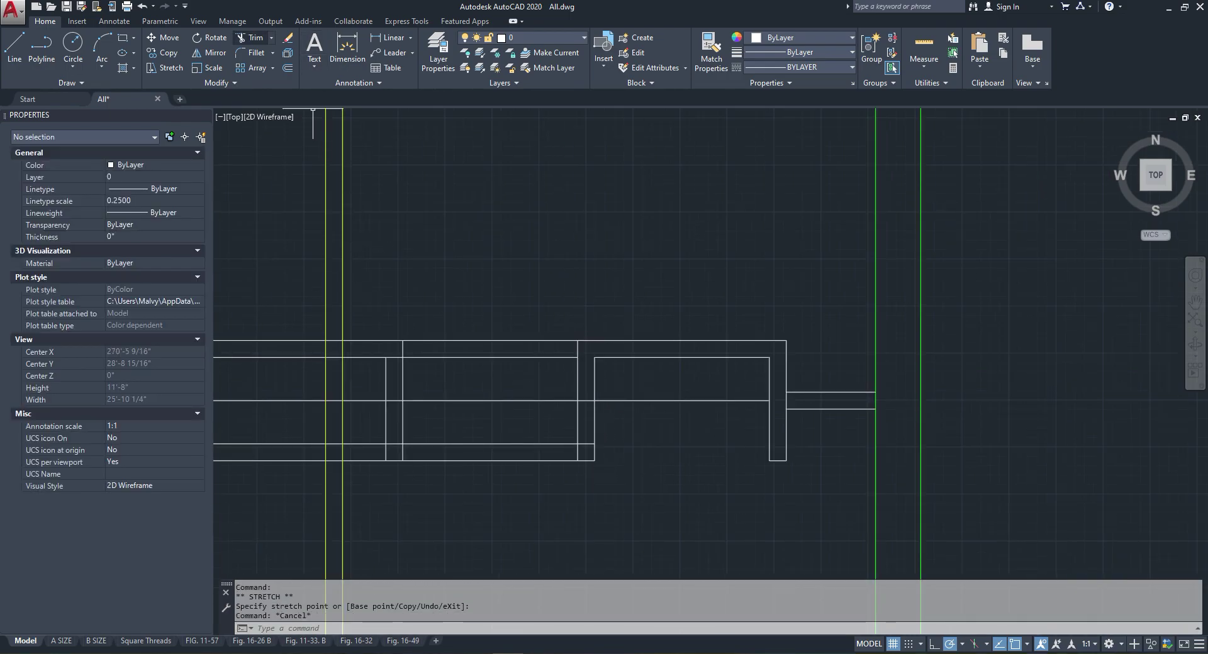
# Step: Trim the two north wall lines across the west closet opening, between the two partitions
pyautogui.click(255, 38)
pyautogui.press('Return')
pyautogui.click(453, 288)
pyautogui.click(443, 368)
pyautogui.scroll(-1, 475, 369)
pyautogui.scroll(2, 535, 428)
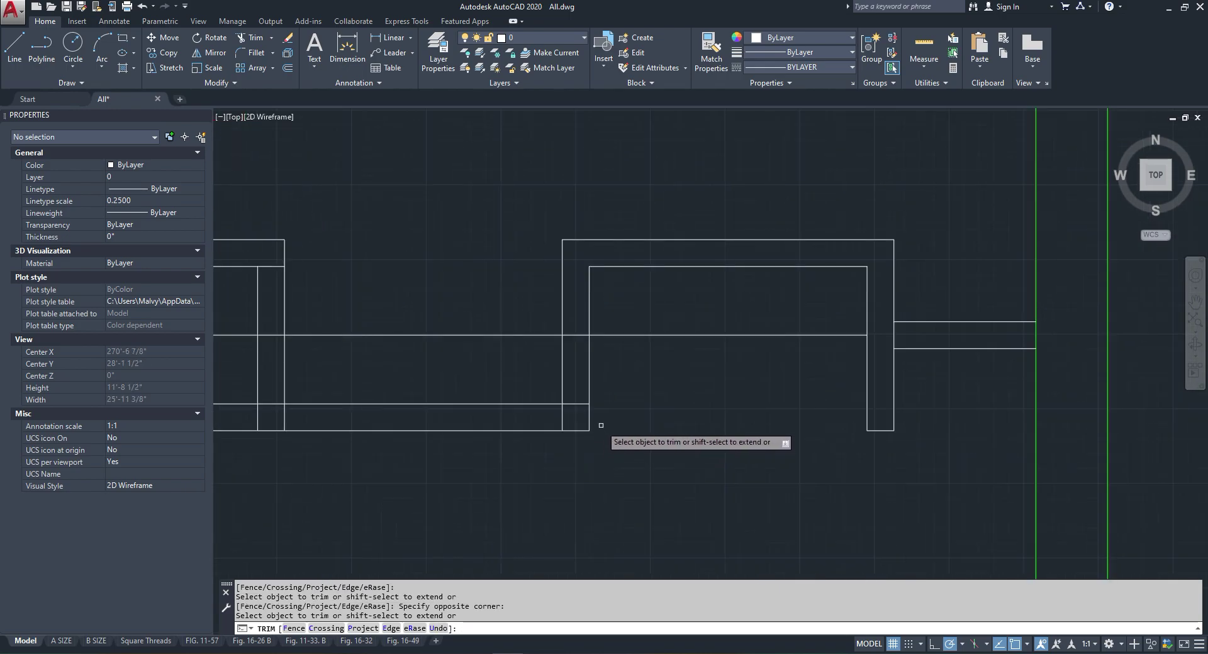
# Step: Trim the inner south wall line between the two faces of the middle partition
pyautogui.click(575, 404)
pyautogui.click(550, 420)
pyautogui.scroll(-1, 568, 419)
pyautogui.click(564, 419)
pyautogui.click(560, 418)
pyautogui.click(561, 419)
pyautogui.scroll(-2, 556, 422)
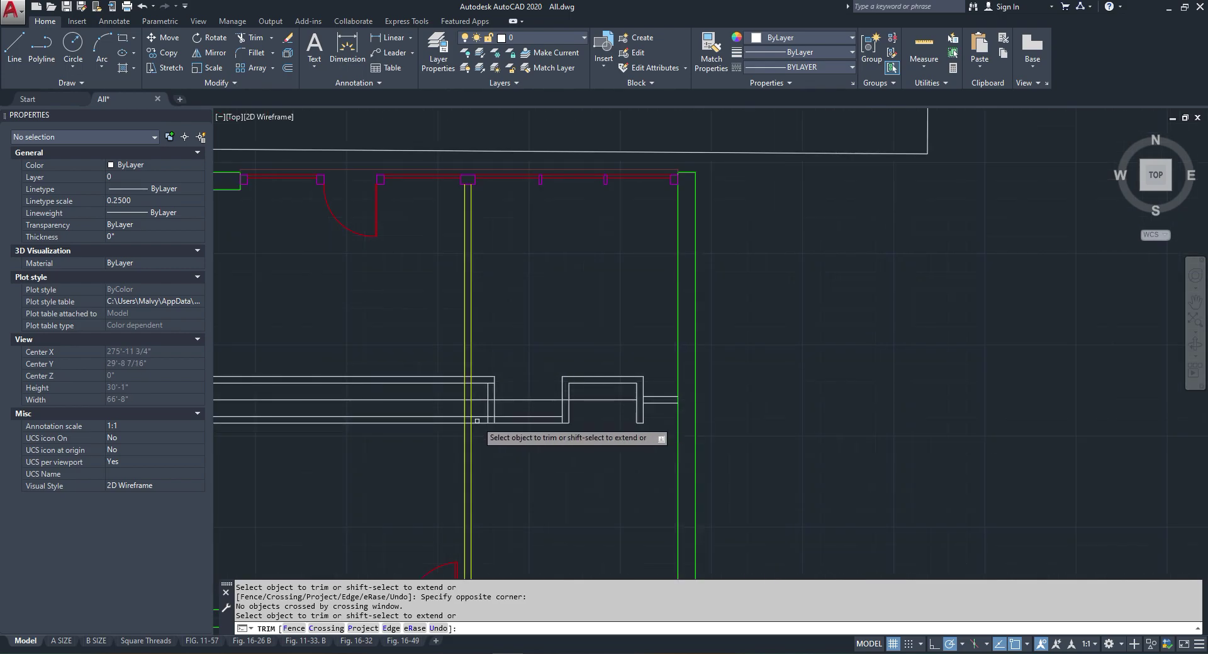
# Step: Trim the overlapping lines at the south and north ends of the west partition
pyautogui.scroll(3, 493, 415)
pyautogui.click(486, 413)
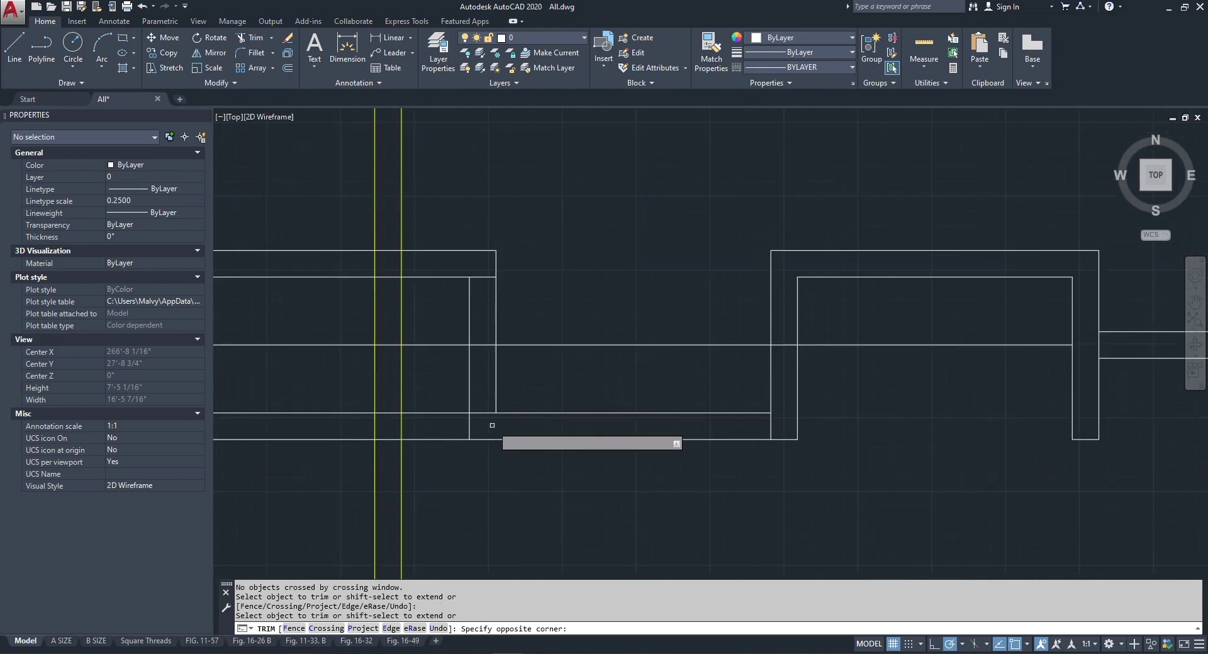
pyautogui.click(481, 286)
# Step: Trim the closet wall lines west of the yellow wall, and the yellow wall lines between the linen closet's inner faces
pyautogui.scroll(-2, 478, 285)
pyautogui.scroll(-3, 384, 260)
pyautogui.scroll(8, 520, 363)
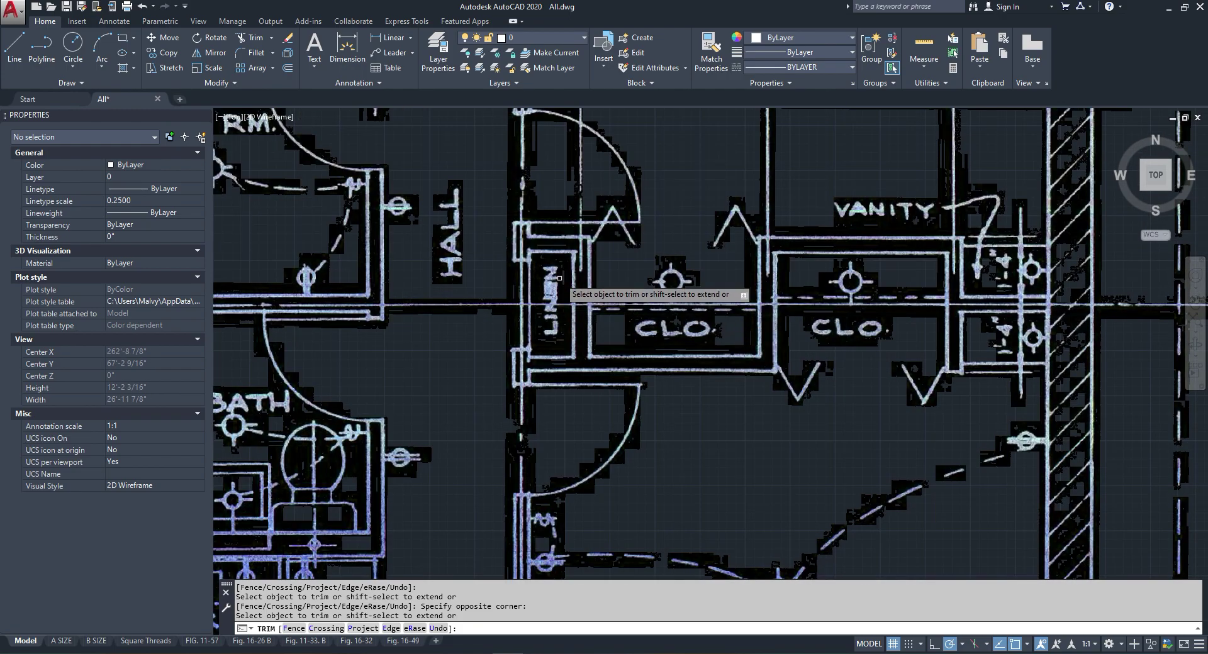
pyautogui.scroll(-8, 554, 276)
pyautogui.scroll(5, 551, 425)
pyautogui.scroll(8, 552, 425)
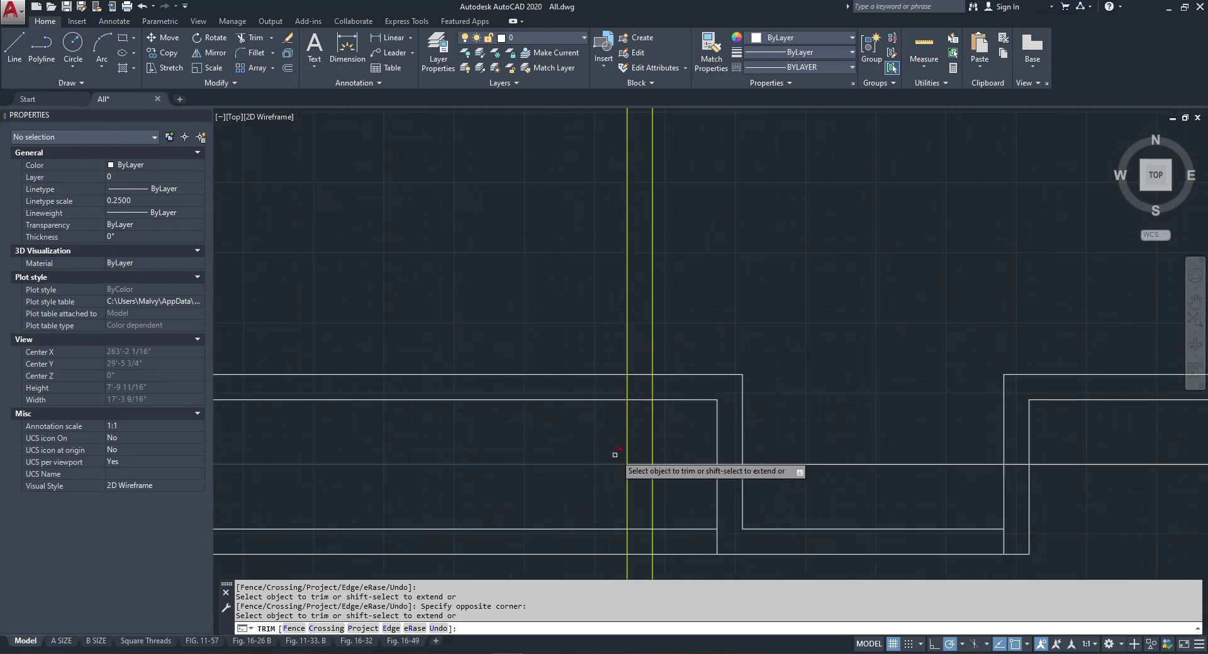
pyautogui.click(587, 336)
pyautogui.scroll(-3, 613, 376)
pyautogui.click(599, 379)
pyautogui.scroll(2, 608, 398)
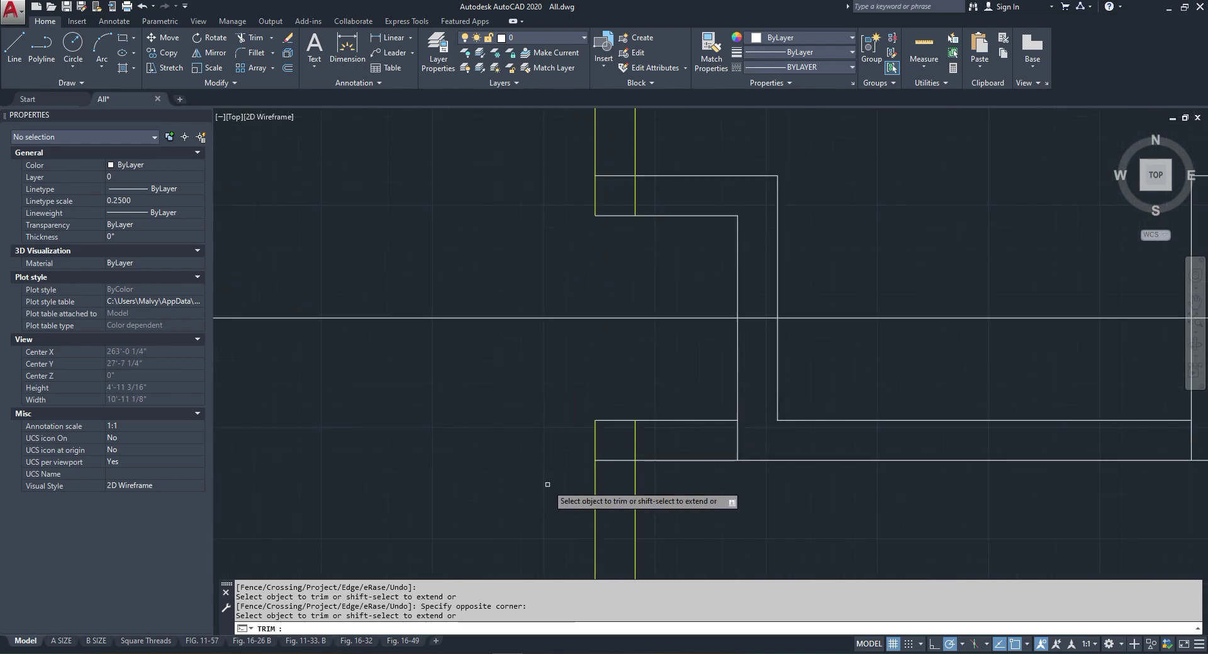
# Step: Try to trim the overlapping lines where the linen closet's south wall meets the yellow wall
pyautogui.scroll(6, 606, 437)
pyautogui.scroll(-2, 620, 492)
pyautogui.moveTo(623, 441); pyautogui.dragTo(629, 314, button='middle')
pyautogui.click(617, 277)
pyautogui.click(611, 295)
pyautogui.press('Escape')
pyautogui.press('Escape')
# Step: Measure the short wall return beside the linen closet opening on the reference image
pyautogui.scroll(-20, 632, 367)
pyautogui.scroll(4, 622, 264)
pyautogui.scroll(20, 628, 296)
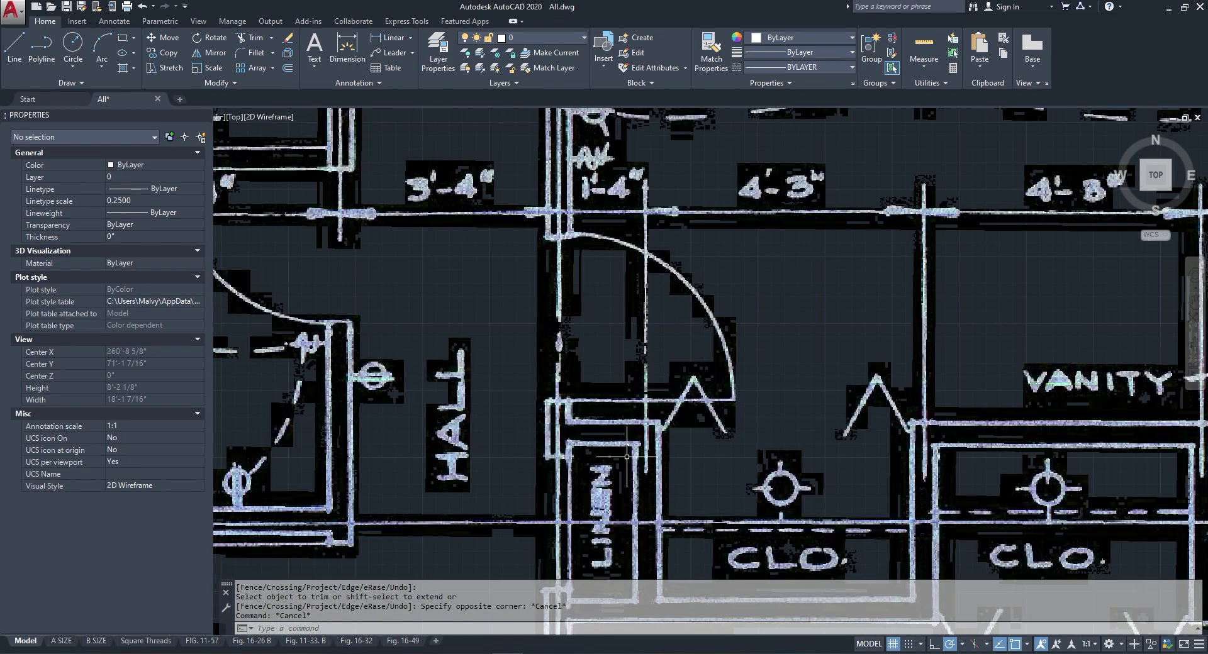
pyautogui.scroll(-6, 587, 381)
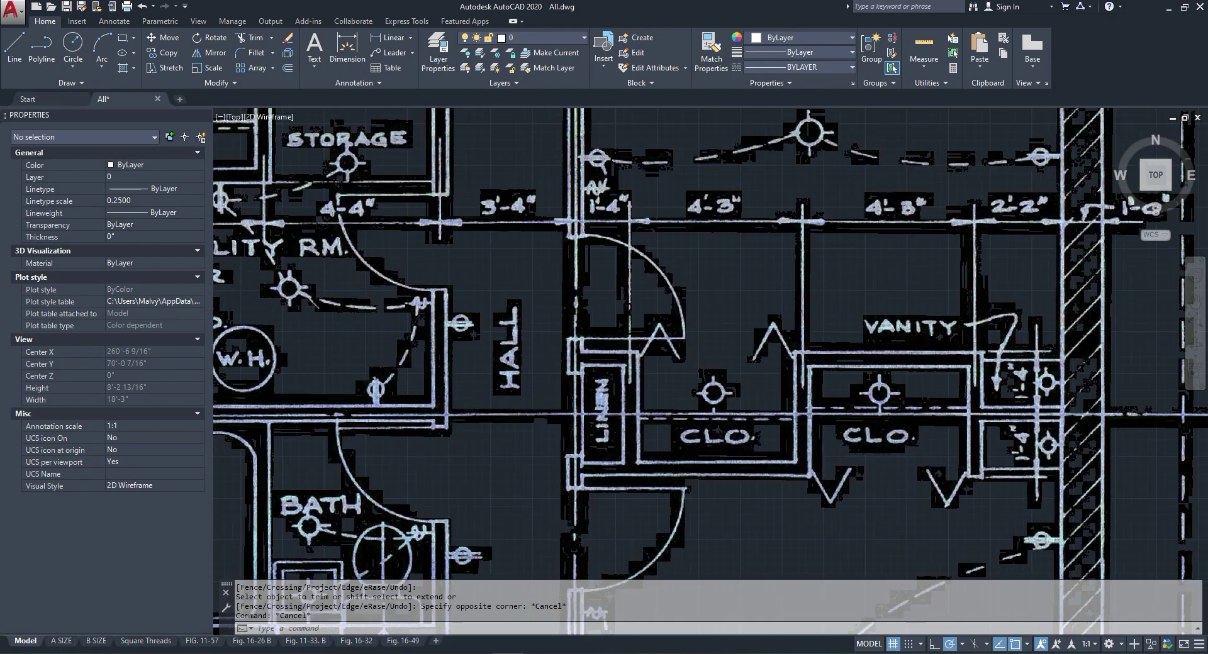
pyautogui.scroll(4, 600, 397)
pyautogui.click(348, 51)
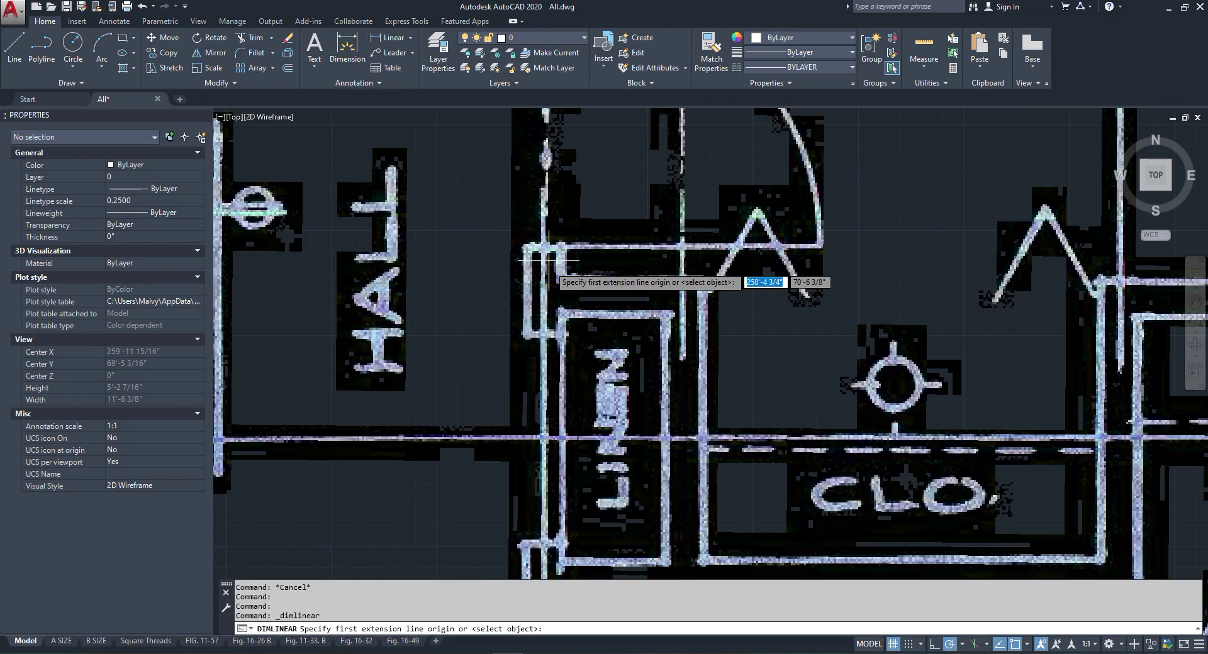
pyautogui.scroll(4, 560, 276)
pyautogui.click(576, 388)
pyautogui.click(577, 435)
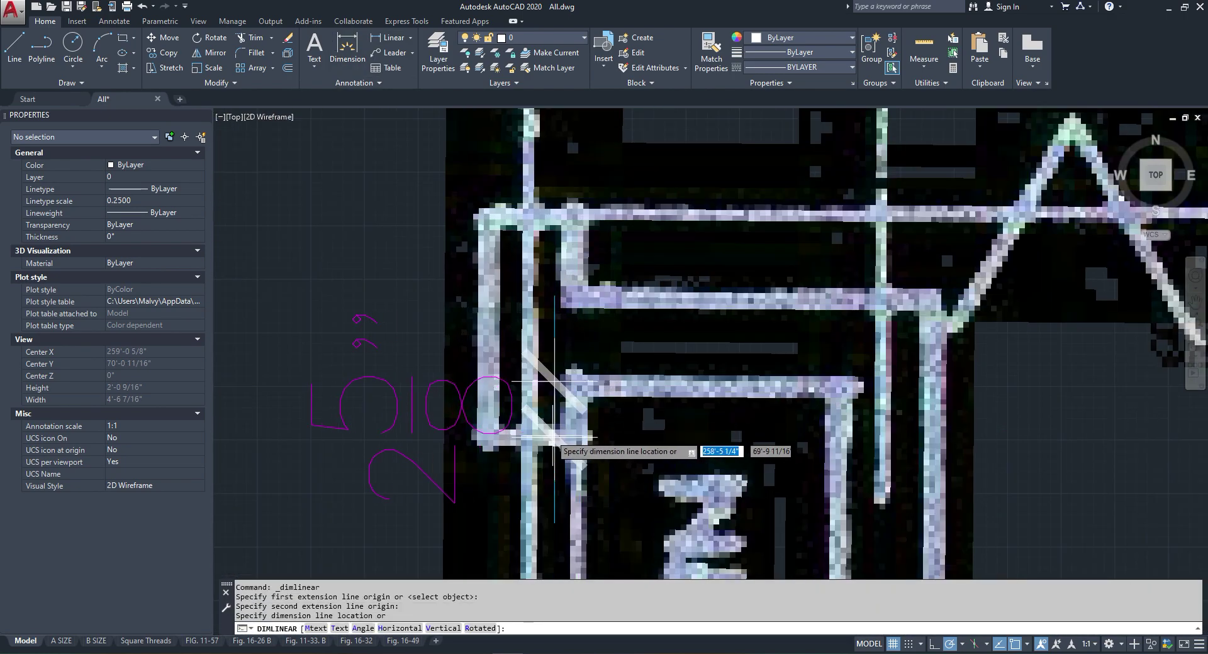
pyautogui.scroll(-20, 546, 258)
pyautogui.press('Escape')
pyautogui.scroll(12, 545, 258)
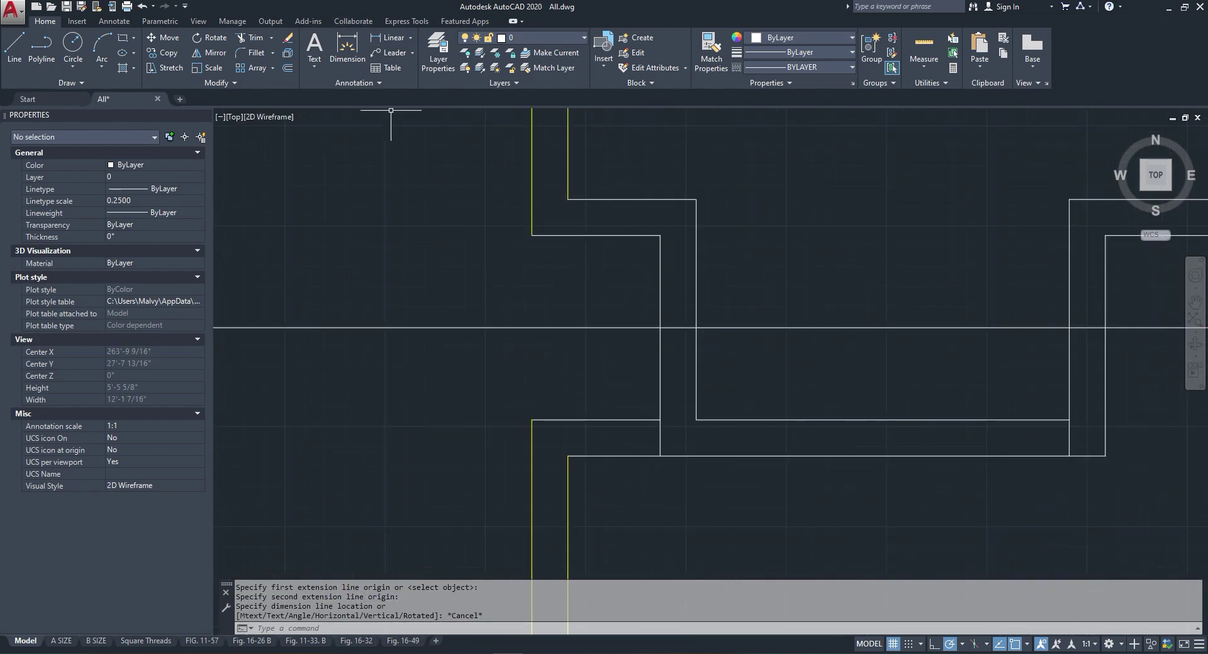
# Step: Trim the leftover segment at the south end of the linen closet's east wall, between the two south wall lines
pyautogui.click(255, 38)
pyautogui.press('Return')
pyautogui.click(653, 427)
pyautogui.click(673, 430)
pyautogui.press('Escape')
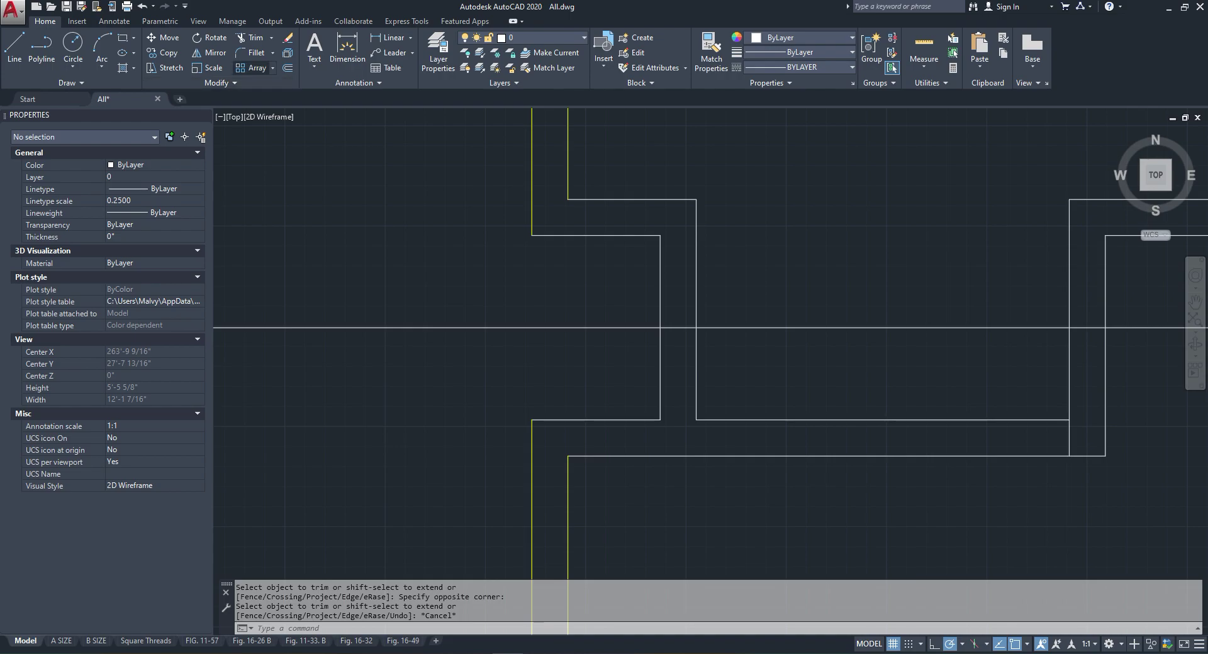
# Step: Offset the linen closet's inner north and south wall lines 2 inches toward the closet's interior
pyautogui.click(287, 68)
pyautogui.write('2')
pyautogui.press('Return')
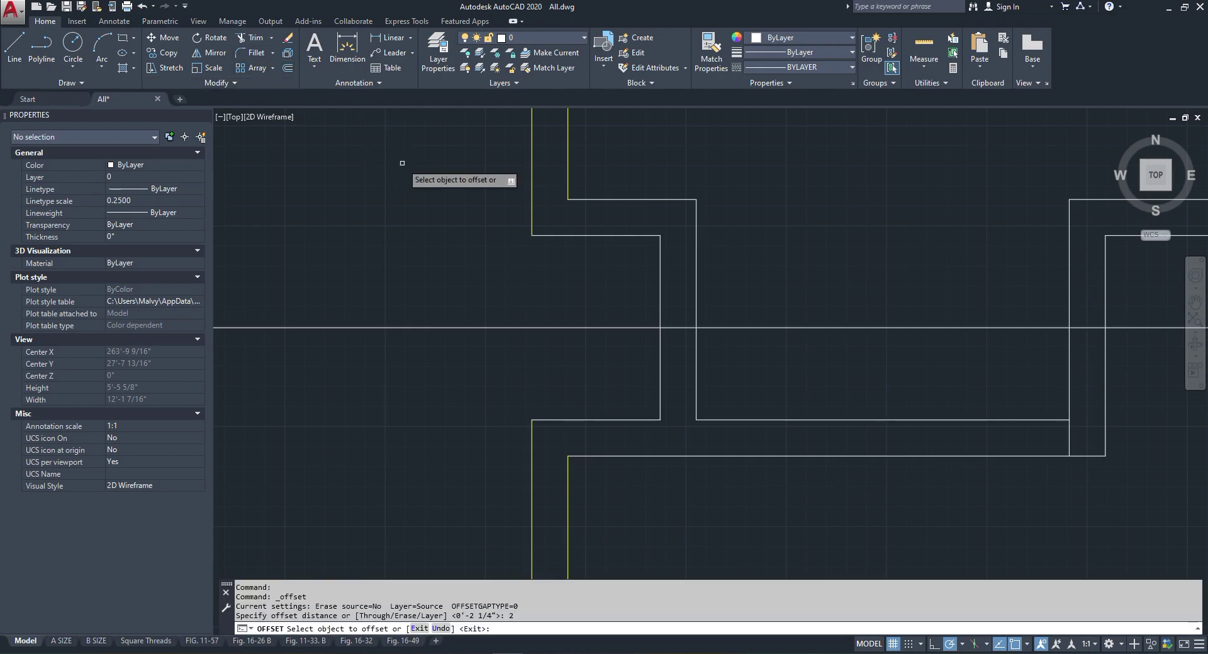
pyautogui.click(539, 236)
pyautogui.click(541, 258)
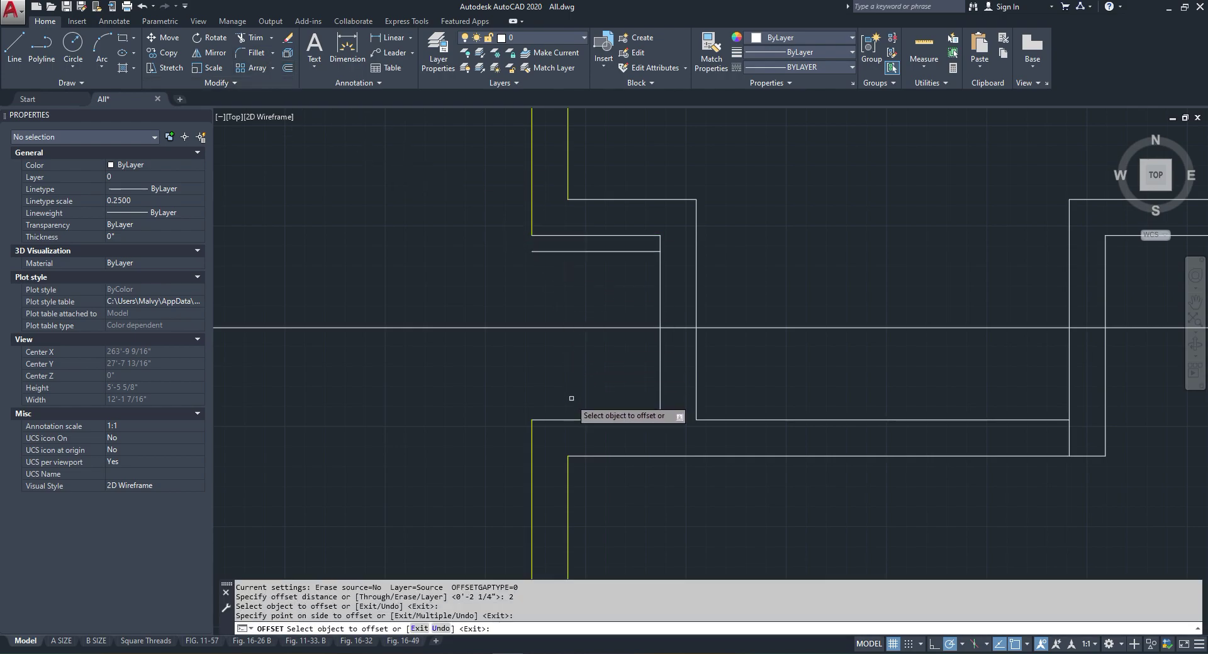
pyautogui.click(568, 419)
pyautogui.click(553, 390)
pyautogui.press('Escape')
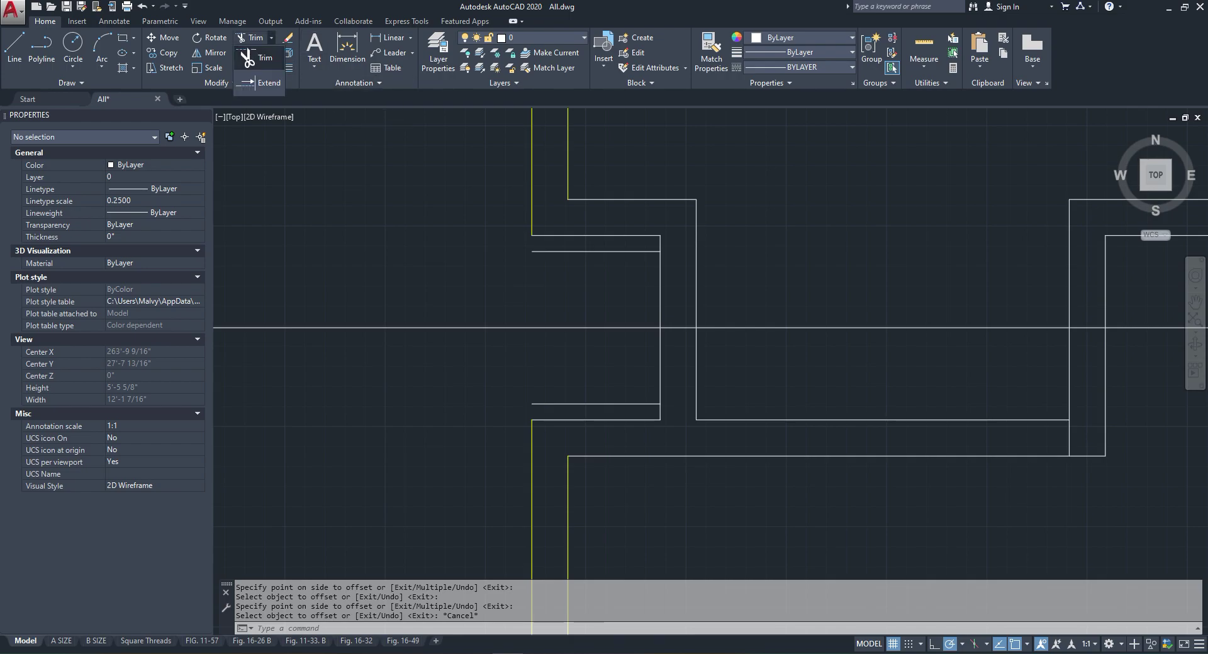
# Step: Extend both yellow wall lines, north and south of the linen closet, to the new offset lines
pyautogui.click(267, 83)
pyautogui.click(554, 236)
pyautogui.press('Escape')
pyautogui.press('Return')
pyautogui.click(598, 251)
pyautogui.click(594, 408)
pyautogui.press('Return')
pyautogui.click(604, 146)
pyautogui.click(527, 177)
pyautogui.click(586, 479)
pyautogui.click(505, 497)
pyautogui.press('Escape')
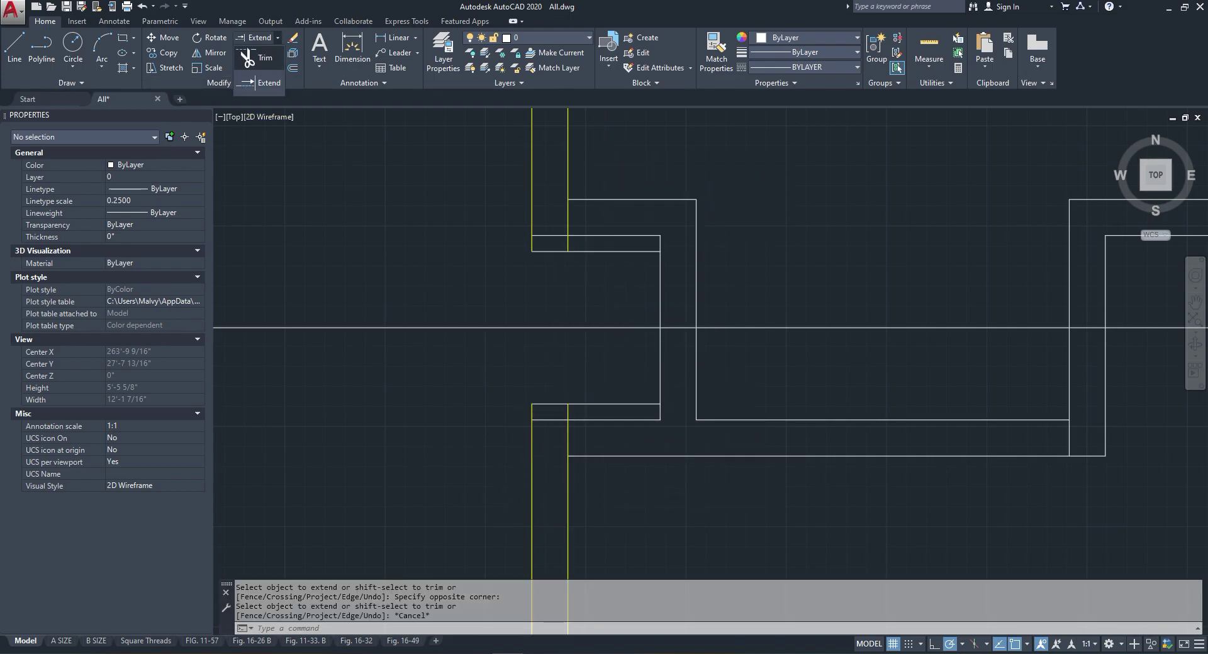
# Step: Trim the overlapping lines at the linen closet opening's north jamb to leave a short wall return
pyautogui.click(247, 56)
pyautogui.press('Return')
pyautogui.click(579, 260)
pyautogui.click(585, 246)
pyautogui.click(575, 246)
pyautogui.click(584, 256)
pyautogui.click(553, 235)
pyautogui.click(576, 224)
pyautogui.click(553, 221)
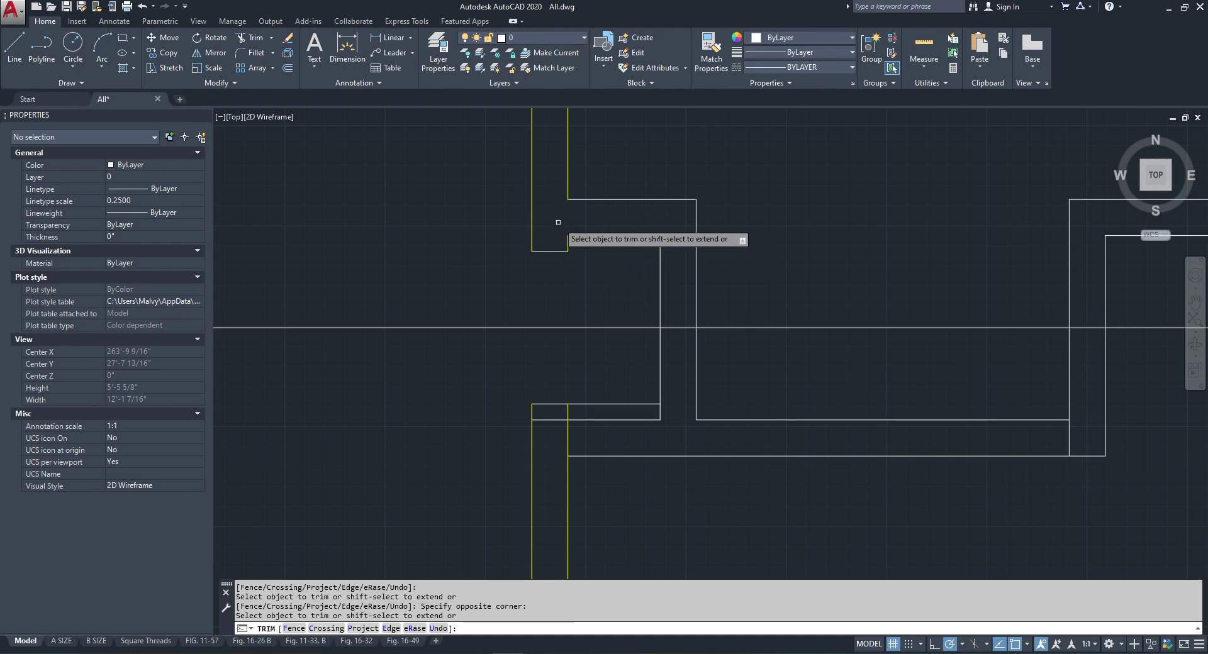
# Step: Trim the overlapping lines at the linen closet opening's south jamb to form a matching wall return
pyautogui.scroll(2, 569, 426)
pyautogui.click(566, 413)
pyautogui.click(617, 388)
pyautogui.click(596, 401)
pyautogui.click(561, 417)
pyautogui.click(556, 410)
pyautogui.click(546, 440)
# Step: Trim the leftover line where the middle partition between the closets meets the first closet's south wall
pyautogui.scroll(-5, 620, 450)
pyautogui.scroll(-3, 632, 478)
pyautogui.scroll(7, 639, 497)
pyautogui.scroll(-3, 575, 334)
pyautogui.scroll(2, 831, 296)
pyautogui.click(759, 287)
pyautogui.click(739, 296)
pyautogui.scroll(-3, 865, 294)
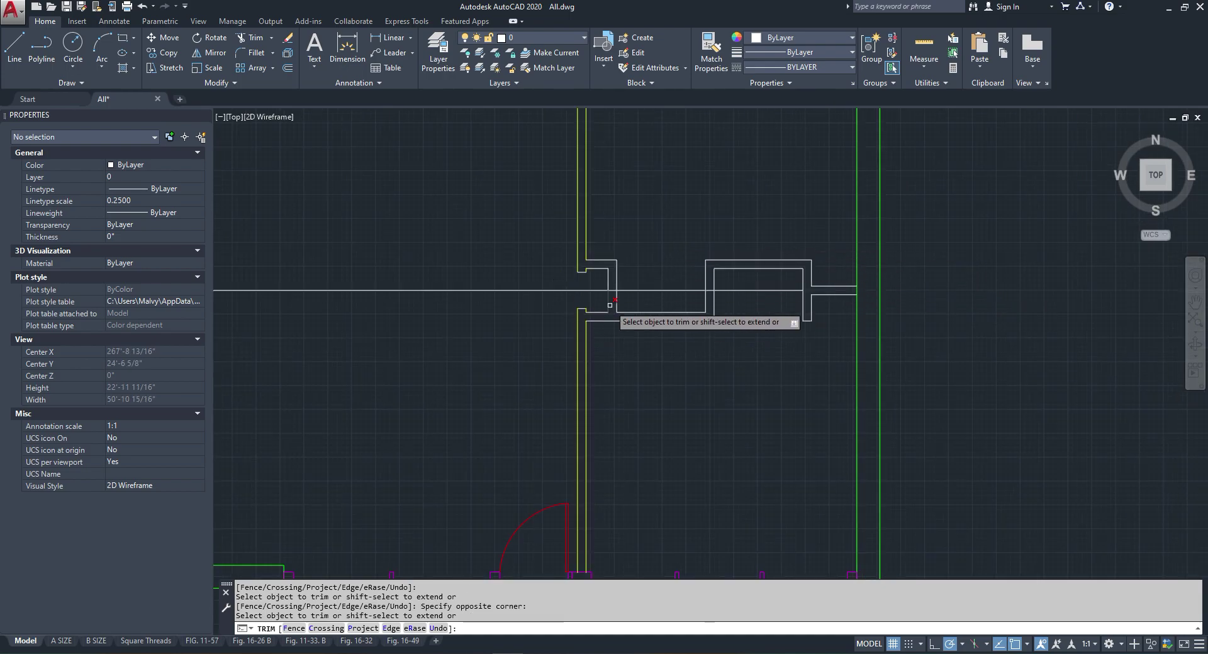
# Step: Match the properties of the yellow wall to all the closet, linen and vanity wall lines
pyautogui.click(711, 53)
pyautogui.click(585, 242)
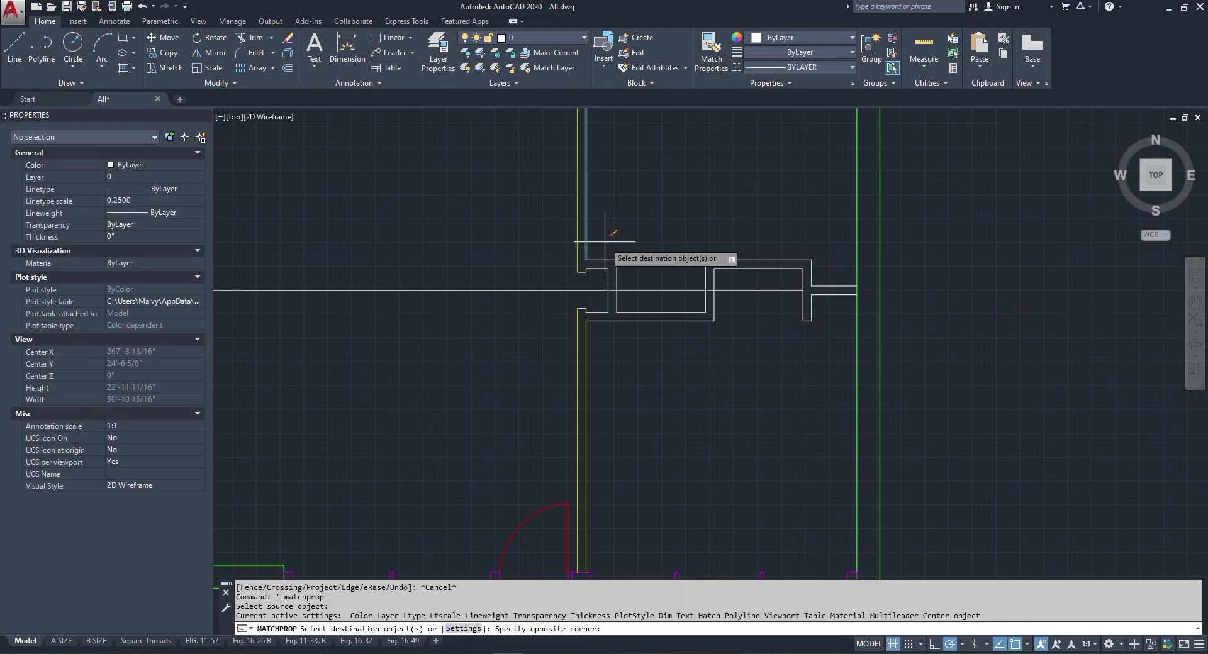
pyautogui.click(560, 246)
pyautogui.click(821, 345)
pyautogui.scroll(4, 788, 283)
pyautogui.click(780, 281)
pyautogui.click(970, 330)
pyautogui.press('Escape')
pyautogui.scroll(-6, 831, 267)
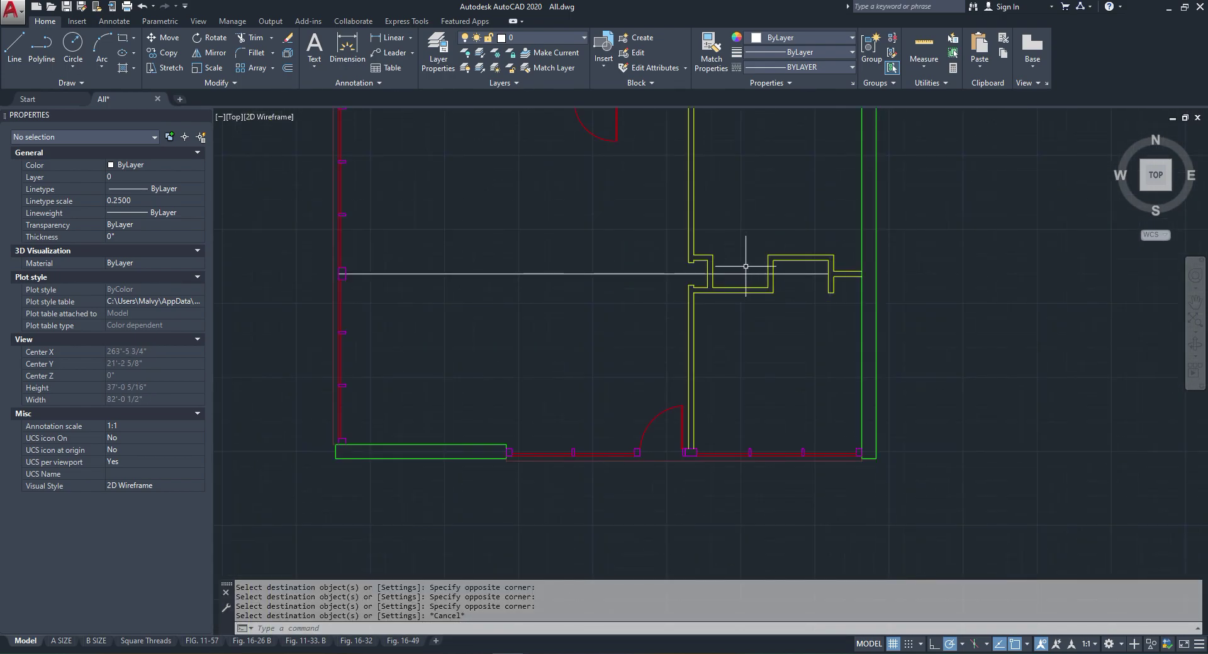
# Step: Draw a polyline across the first closet's north opening, from corner to corner
pyautogui.scroll(5, 837, 276)
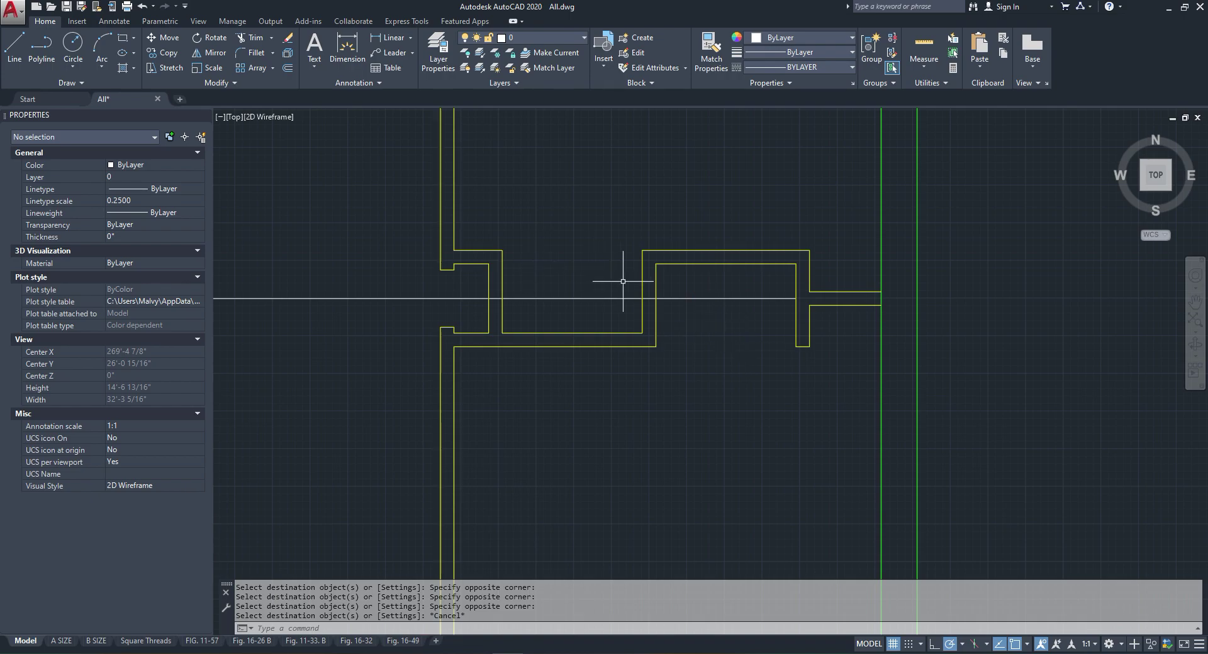
pyautogui.scroll(-5, 532, 267)
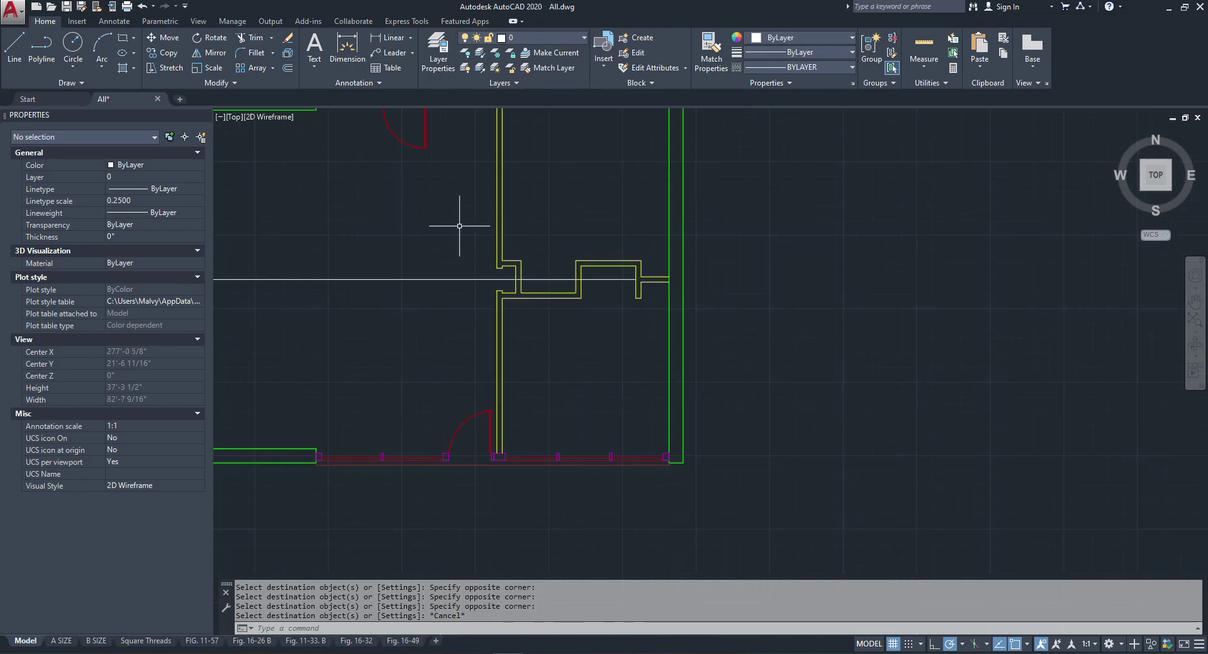
pyautogui.scroll(2, 499, 291)
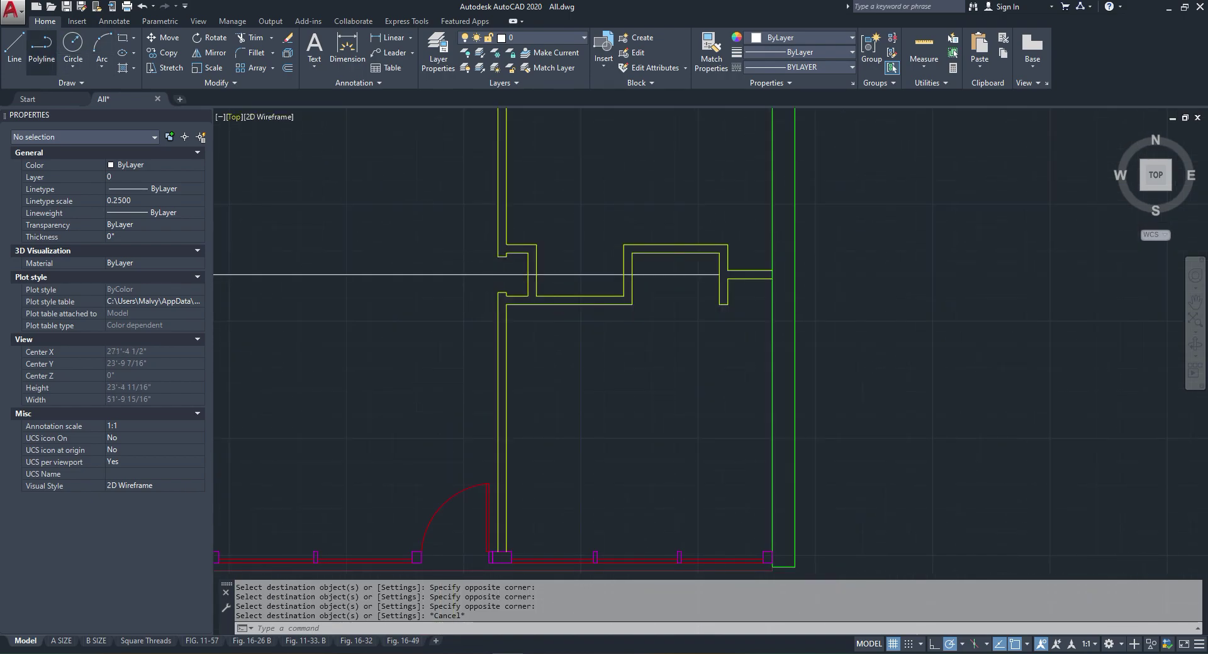
pyautogui.click(41, 49)
pyautogui.scroll(4, 552, 222)
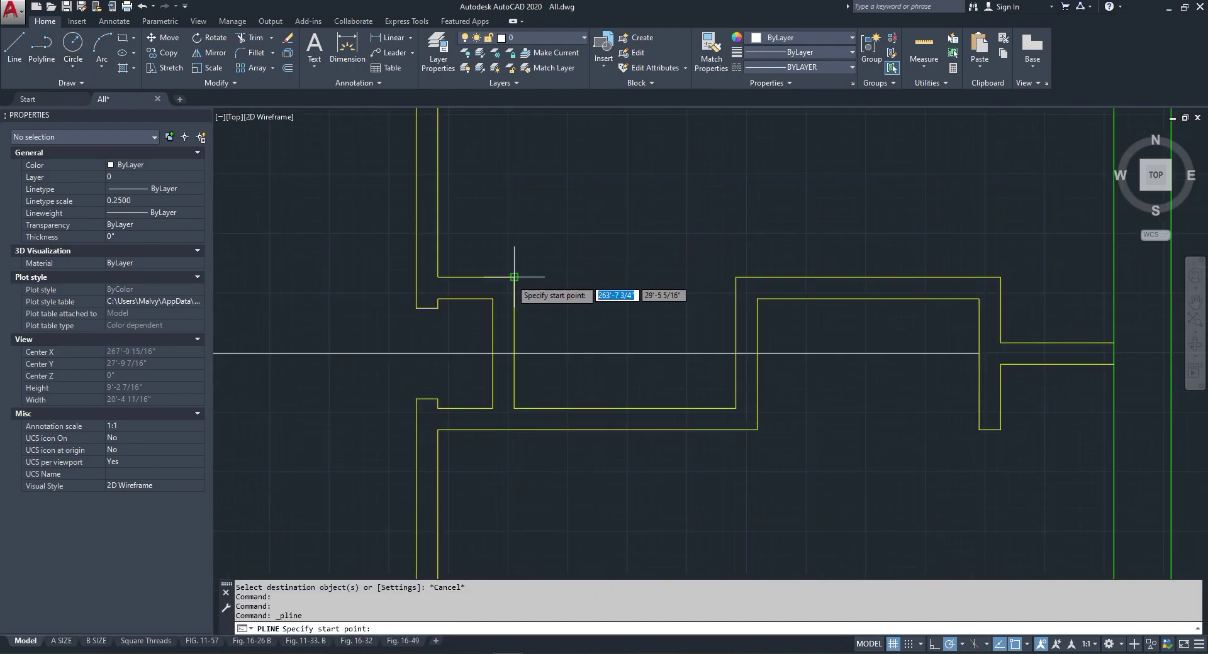
pyautogui.click(515, 276)
pyautogui.click(736, 277)
pyautogui.rightClick(614, 235)
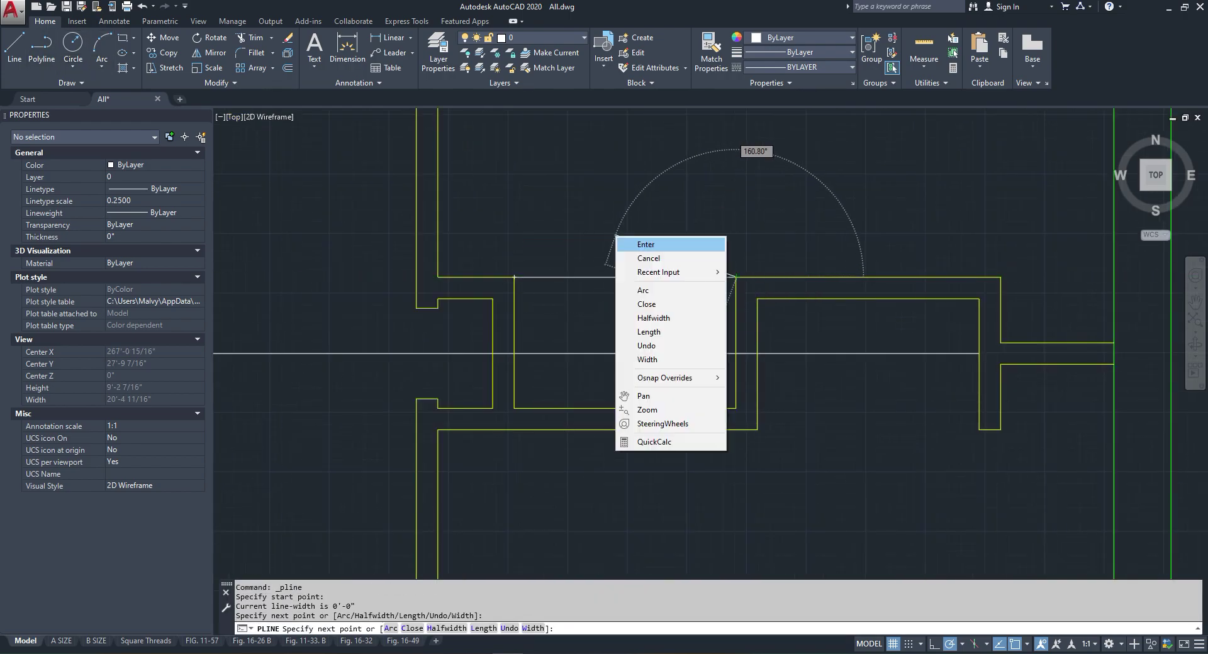
pyautogui.click(645, 245)
# Step: Draw a helper polyline from the opening line's midpoint, 1.5 inches south and across to the closet's west wall
pyautogui.scroll(-4, 647, 253)
pyautogui.scroll(4, 651, 275)
pyautogui.rightClick(594, 233)
pyautogui.click(615, 238)
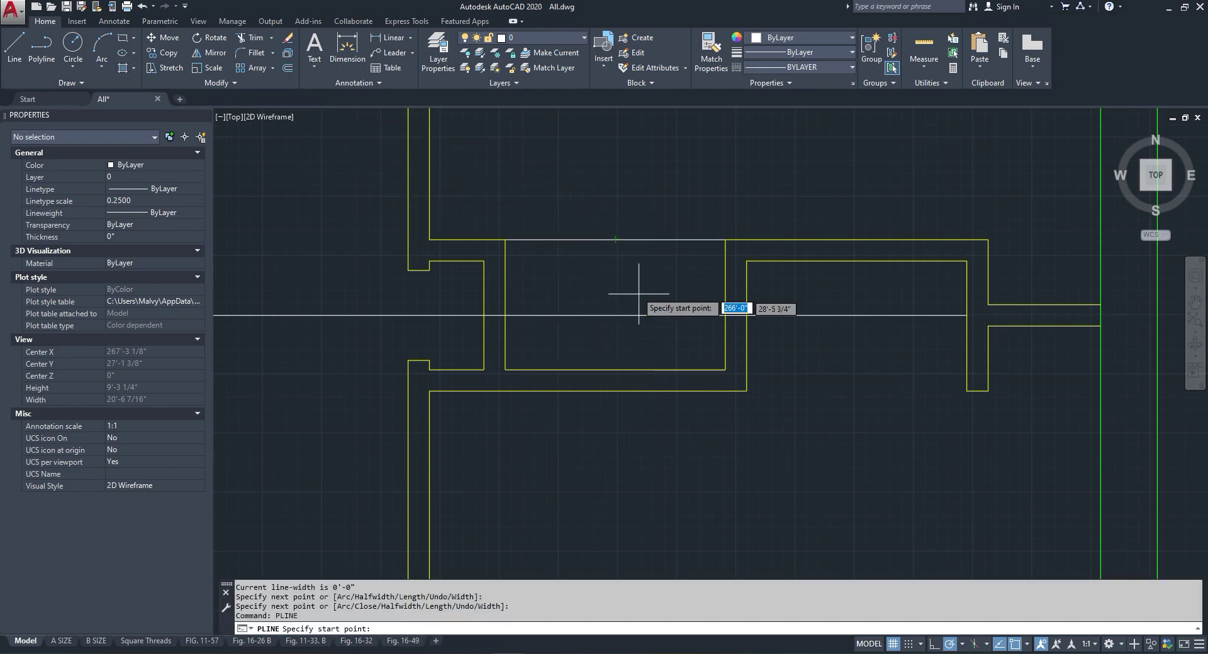
pyautogui.click(615, 240)
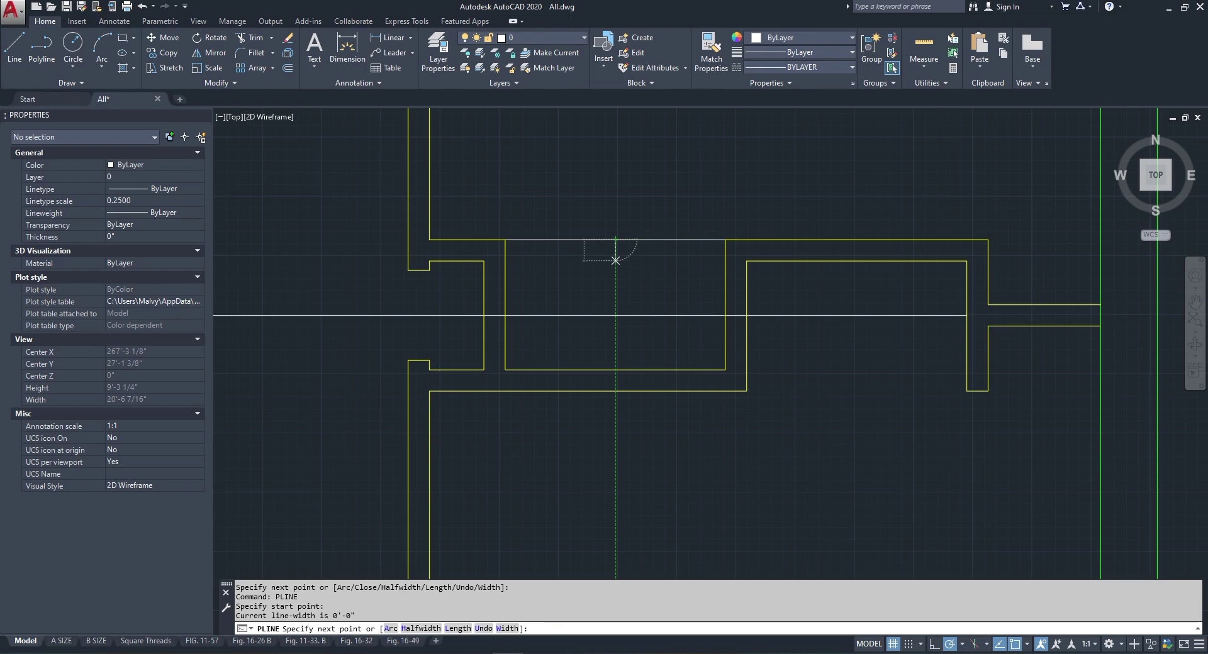
pyautogui.write('1.5')
pyautogui.press('Return')
pyautogui.scroll(2, 522, 235)
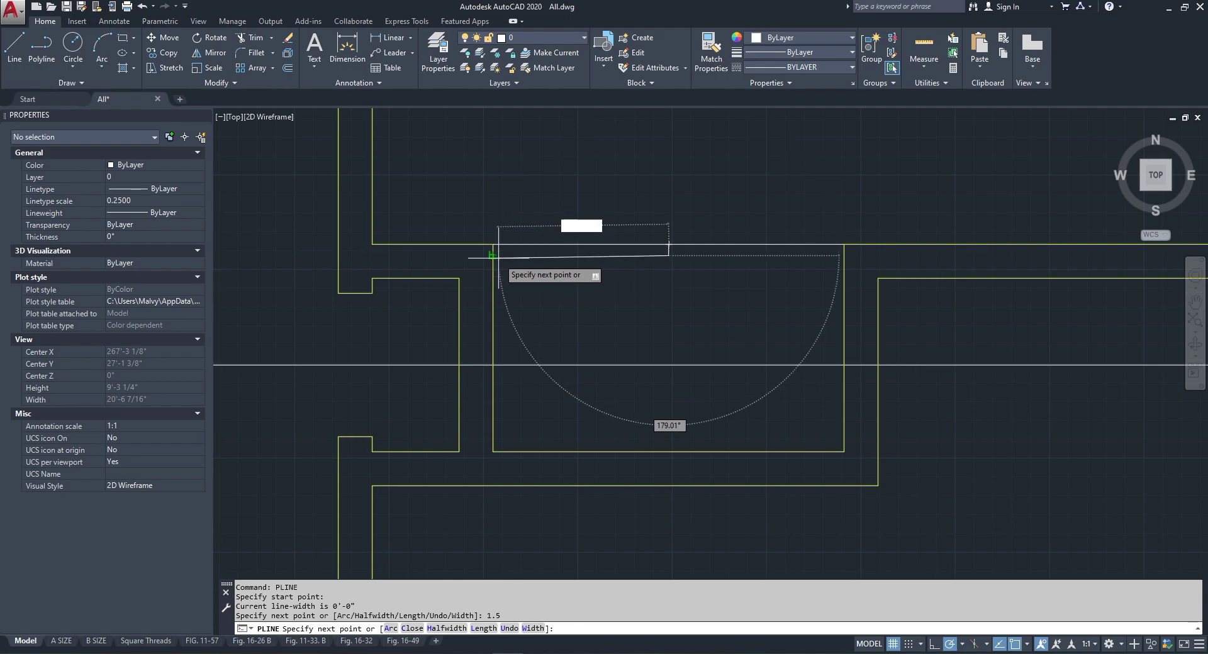
pyautogui.press('Escape')
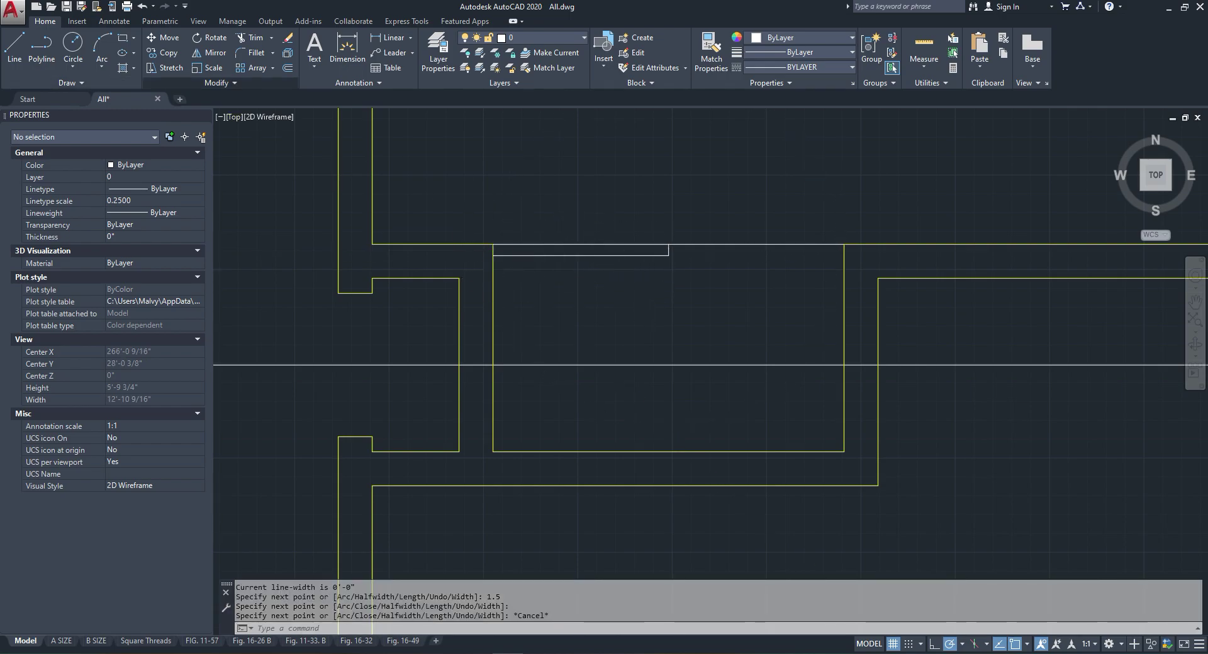
# Step: Draw a door leaf rectangle from the helper line's midpoint to the closet opening's northwest corner
pyautogui.click(580, 254)
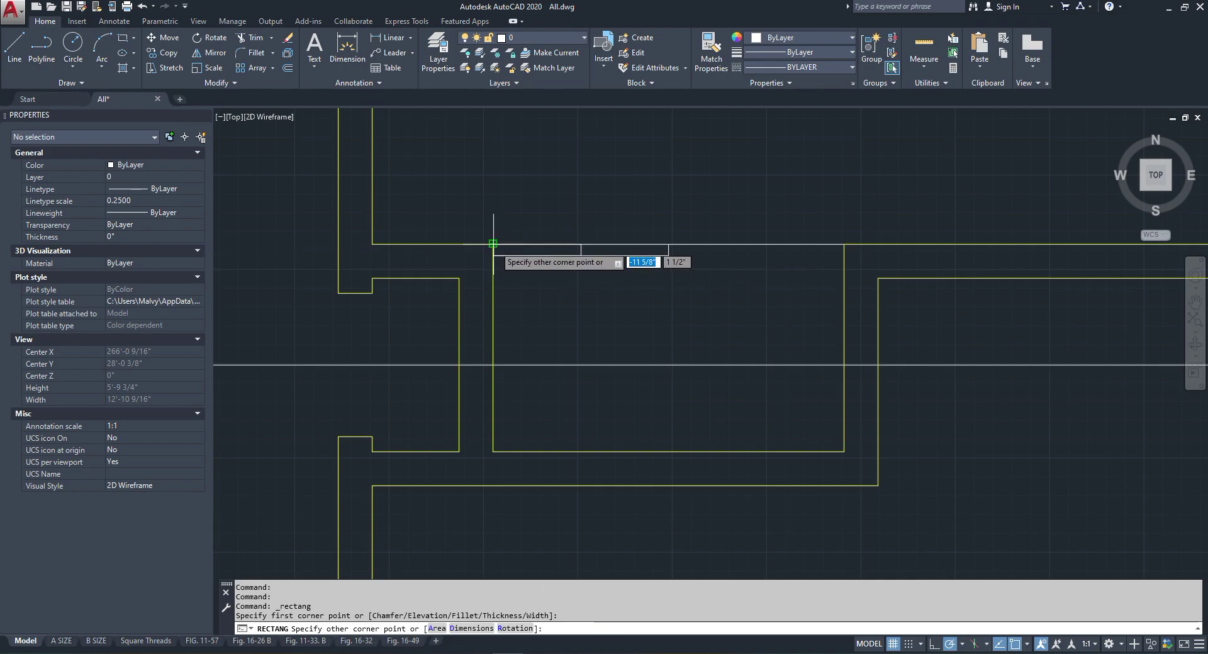
pyautogui.click(493, 244)
pyautogui.scroll(2, 594, 270)
pyautogui.scroll(-1, 663, 220)
pyautogui.click(754, 202)
pyautogui.click(702, 238)
pyautogui.rightClick(648, 172)
pyautogui.click(686, 263)
pyautogui.press('Escape')
pyautogui.rightClick(668, 191)
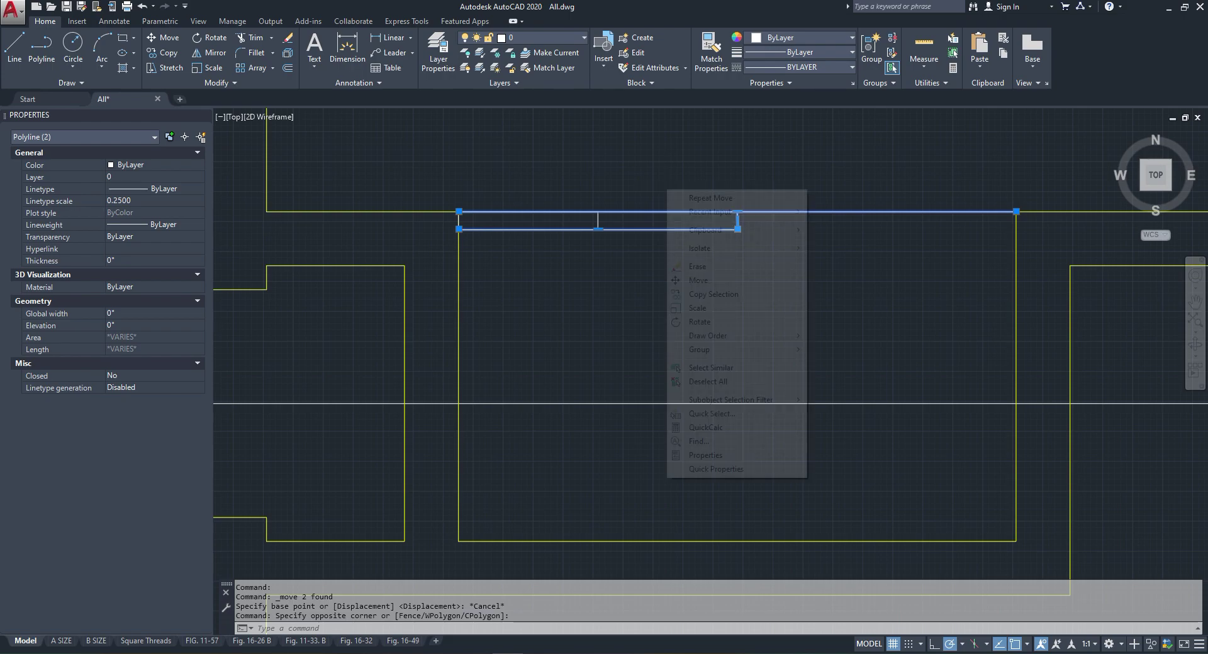
pyautogui.press('Escape')
pyautogui.press('Escape')
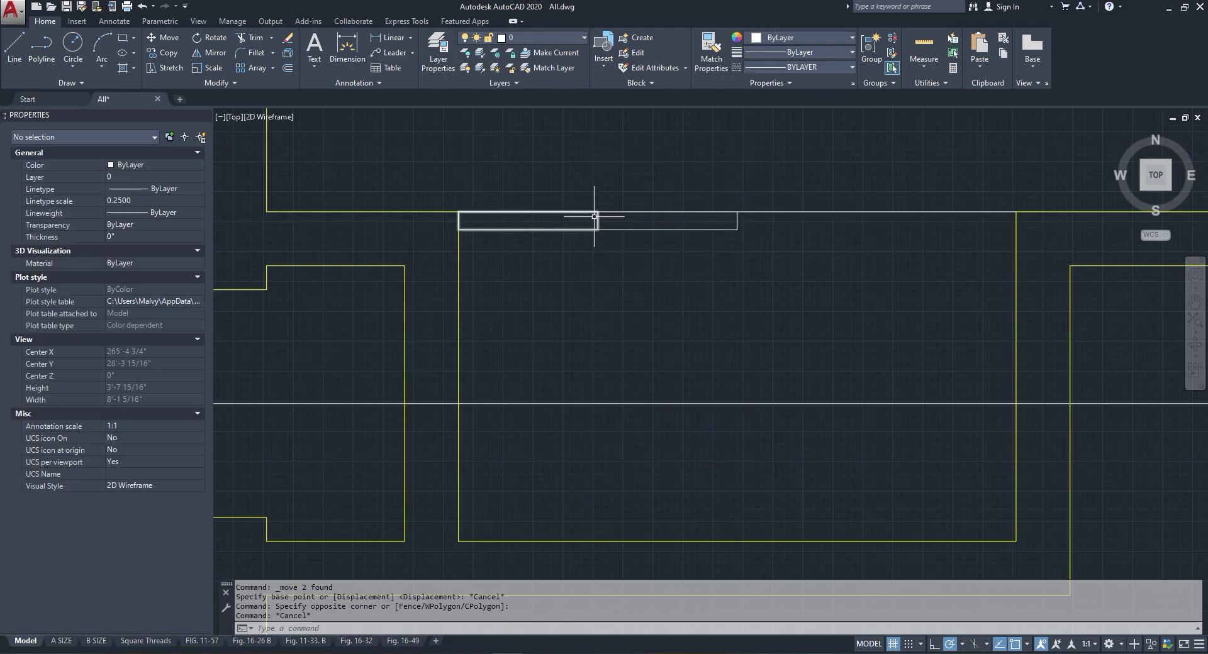
# Step: Erase the two helper polylines at the closet opening, keeping the door leaf rectangle
pyautogui.click(757, 156)
pyautogui.click(709, 269)
pyautogui.rightClick(649, 226)
pyautogui.click(680, 303)
# Step: Rotate the door leaf rectangle 45 degrees about the closet opening's northwest corner
pyautogui.click(620, 260)
pyautogui.click(566, 180)
pyautogui.rightClick(566, 179)
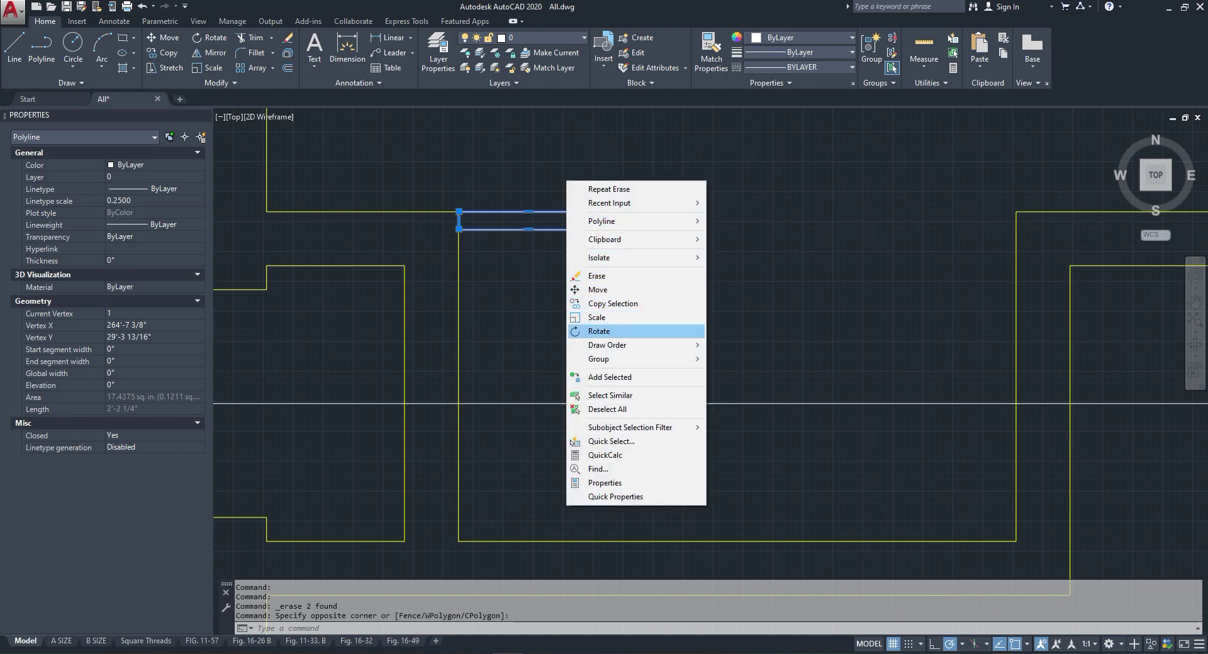
pyautogui.click(604, 332)
pyautogui.scroll(-2, 497, 235)
pyautogui.click(475, 224)
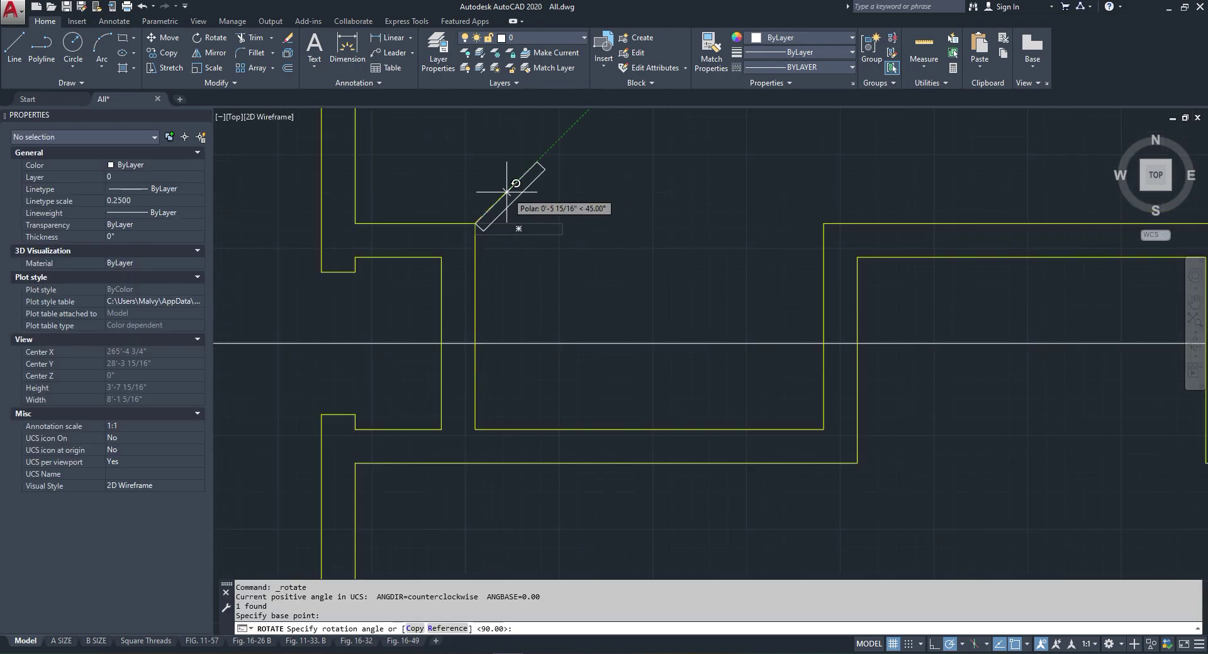
pyautogui.click(507, 193)
# Step: Mirror the angled door leaf about a vertical line through its outer corner, keeping the original, to form a bifold pair
pyautogui.click(536, 207)
pyautogui.click(504, 171)
pyautogui.click(209, 53)
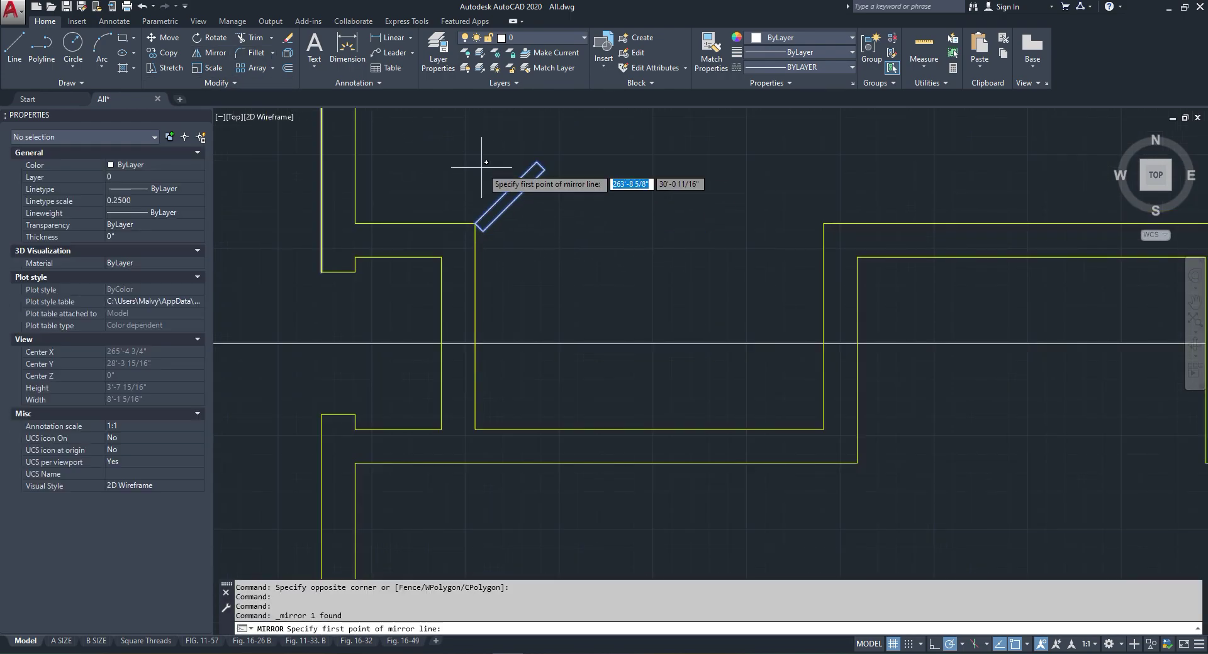
pyautogui.click(545, 169)
pyautogui.click(546, 204)
pyautogui.rightClick(548, 200)
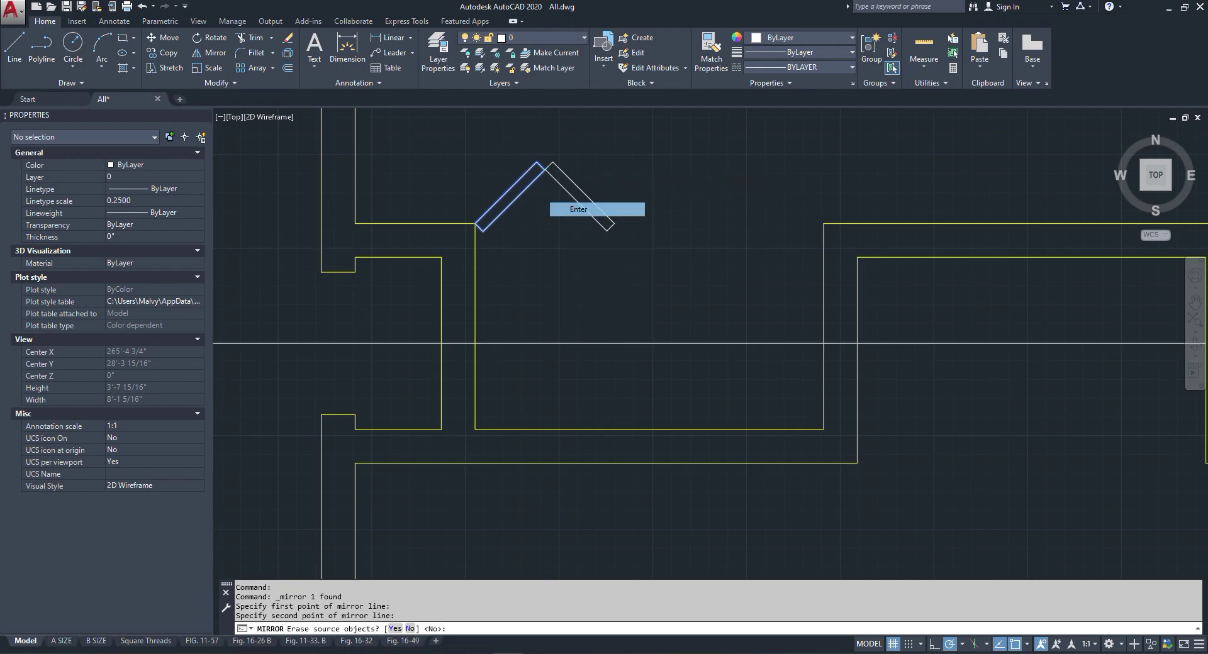
pyautogui.click(575, 209)
# Step: Put both bifold door leaves on layer A-ELEV-3
pyautogui.click(575, 182)
pyautogui.click(542, 169)
pyautogui.click(528, 38)
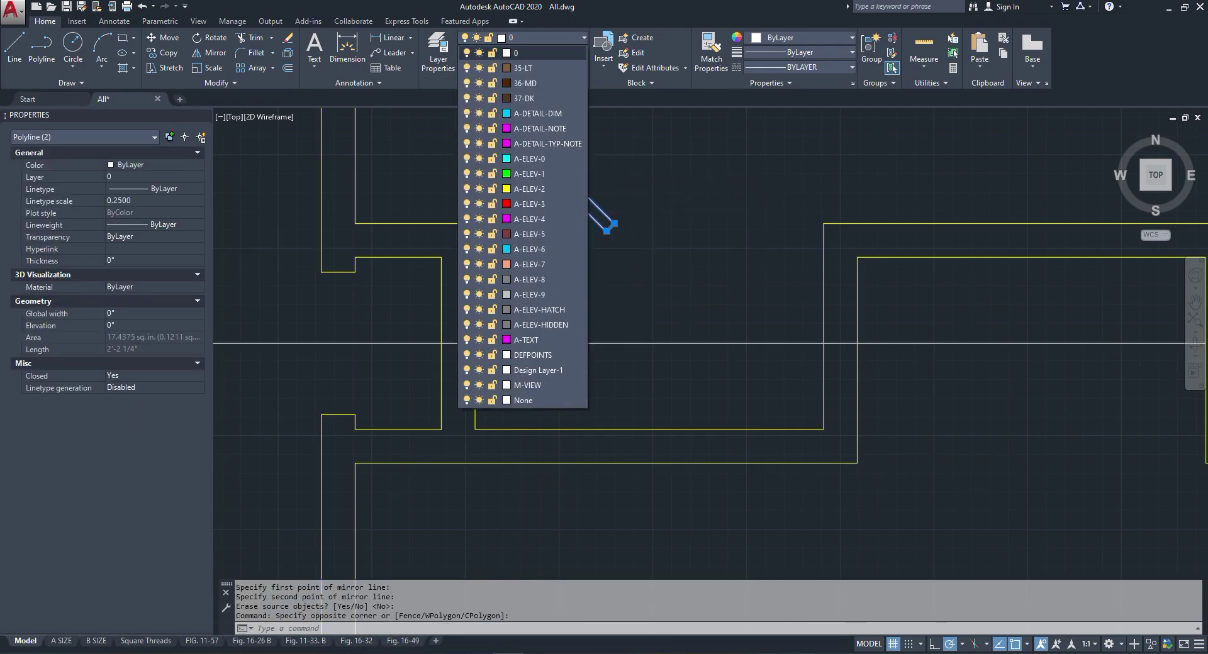
pyautogui.click(529, 203)
pyautogui.press('Escape')
# Step: Mirror the bifold pair about the closet's vertical centerline to the opening's east side, keeping the original
pyautogui.click(588, 148)
pyautogui.click(499, 177)
pyautogui.click(210, 52)
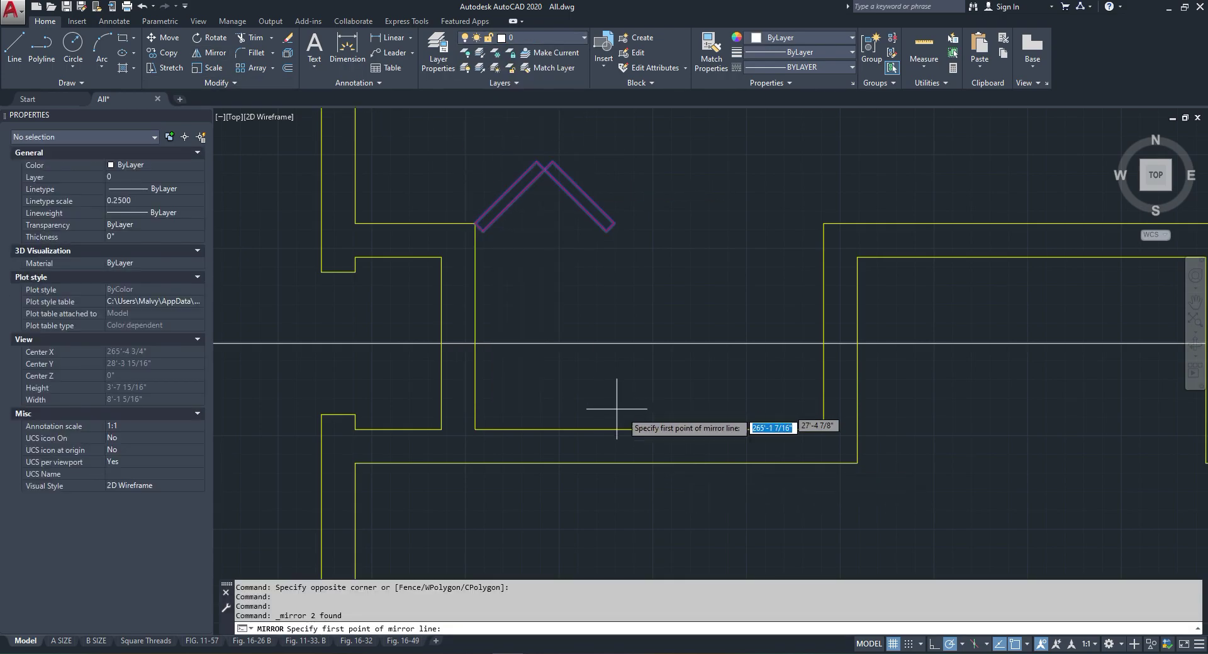
pyautogui.click(649, 430)
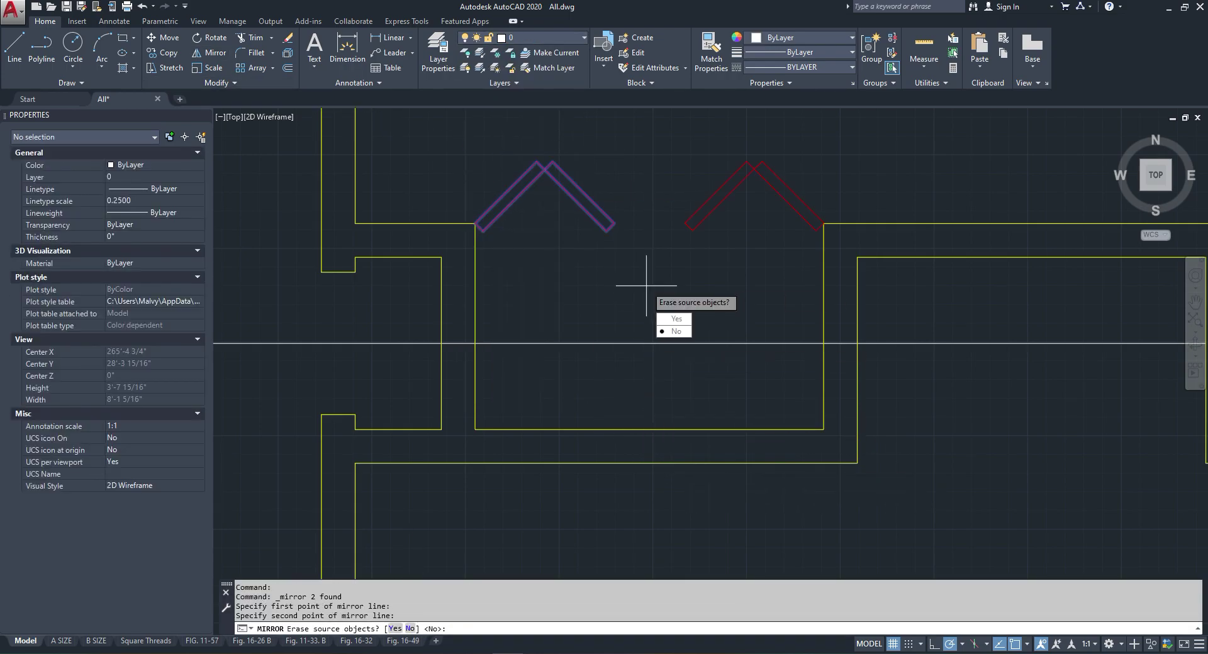
pyautogui.click(639, 289)
pyautogui.press('Return')
# Step: Draw a polyline across the south opening of the eastern closet, between its two inner wall corners
pyautogui.scroll(-10, 632, 291)
pyautogui.scroll(6, 688, 318)
pyautogui.scroll(-4, 592, 400)
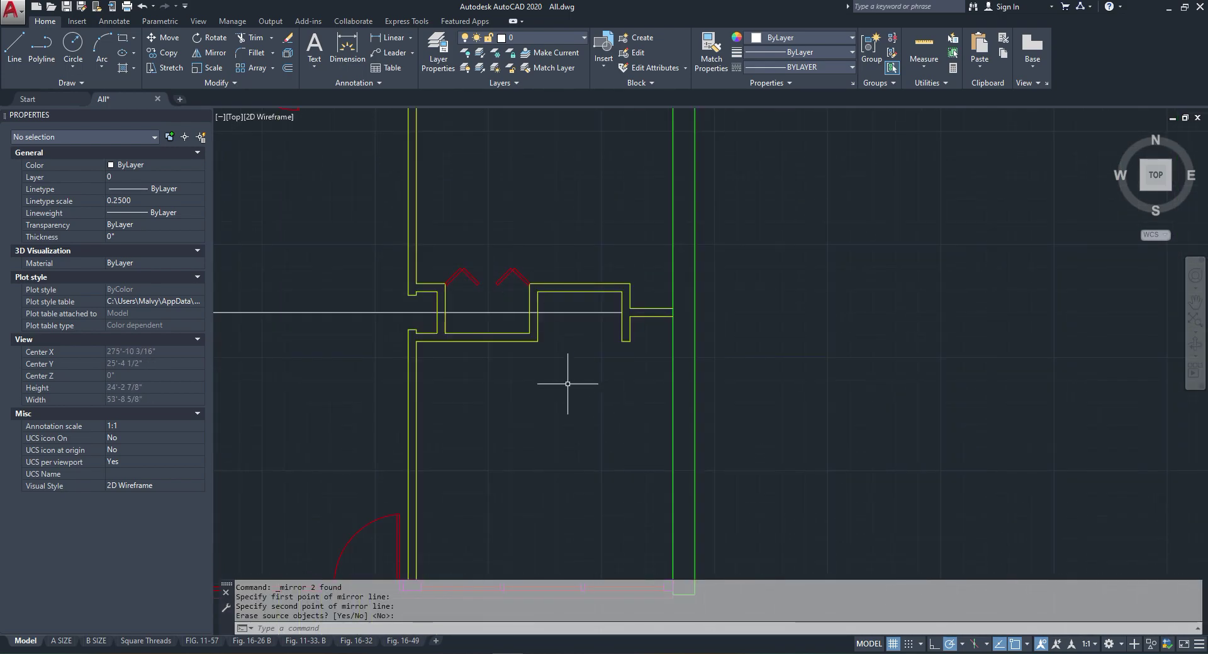
pyautogui.click(42, 47)
pyautogui.scroll(4, 508, 358)
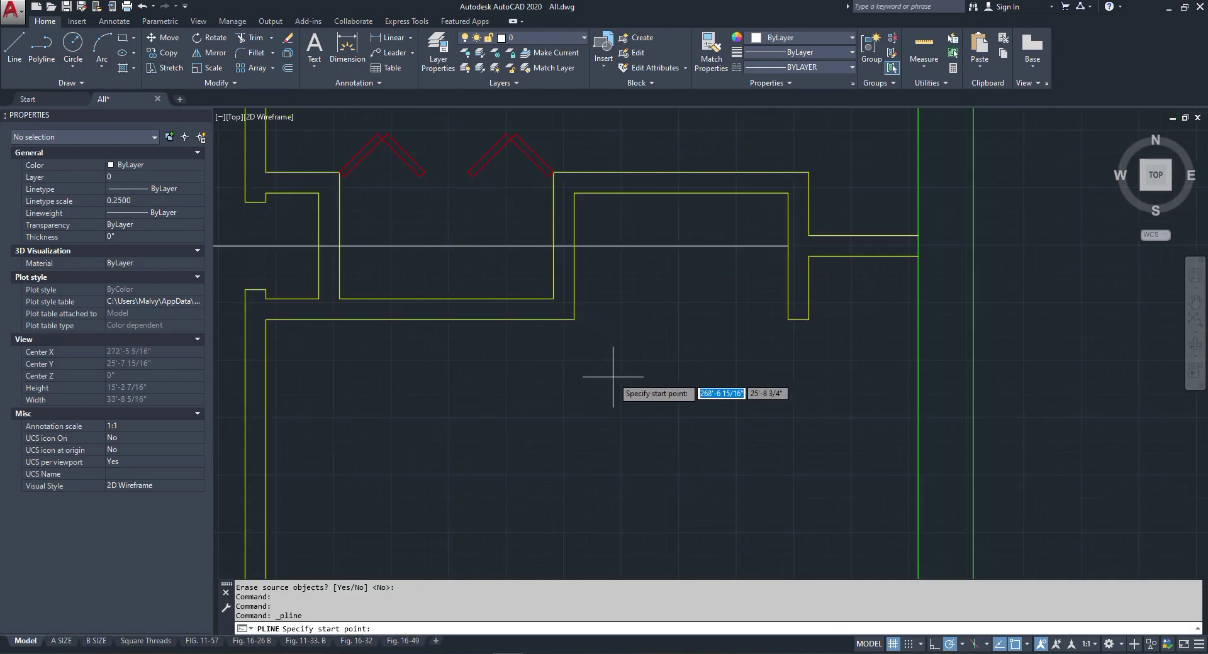
pyautogui.click(574, 319)
pyautogui.click(788, 319)
pyautogui.press('Escape')
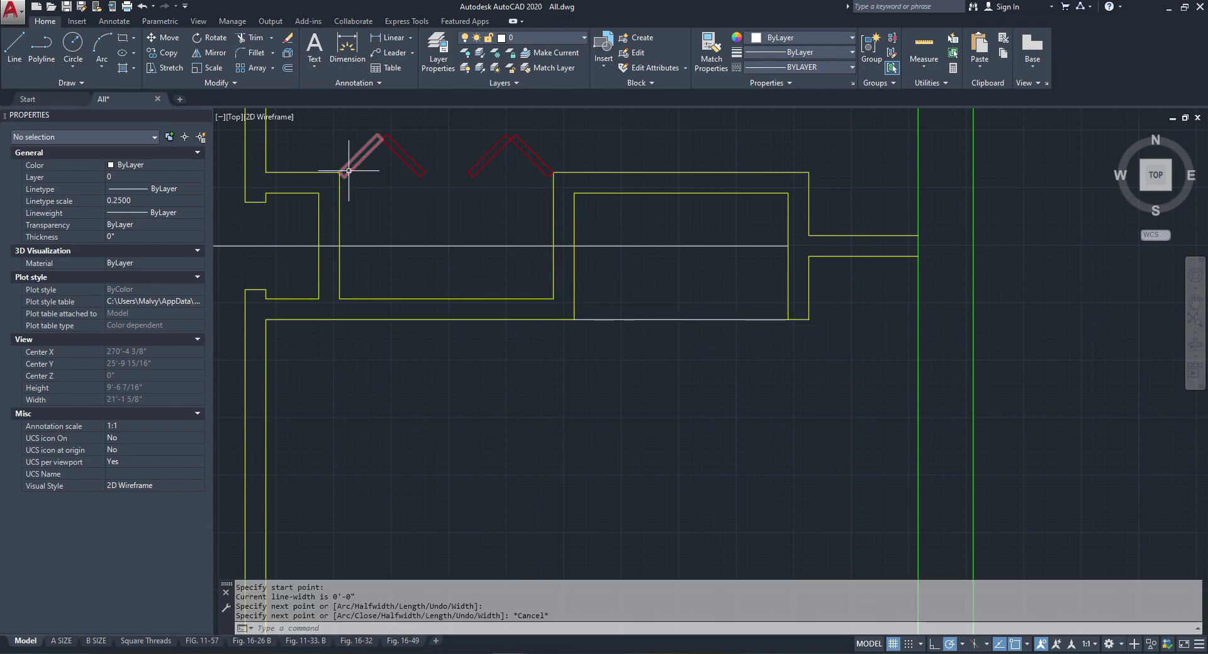
# Step: Offset the opening line 1.5 inches north into the closet
pyautogui.scroll(2, 600, 295)
pyautogui.click(288, 68)
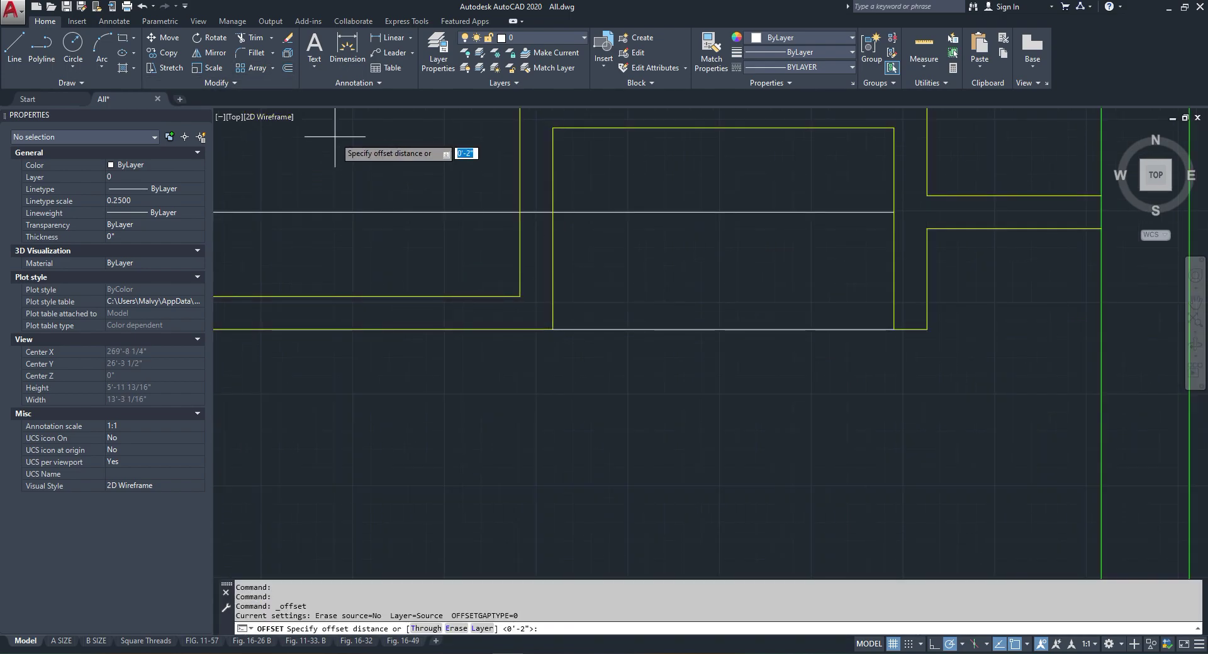
pyautogui.press('Return')
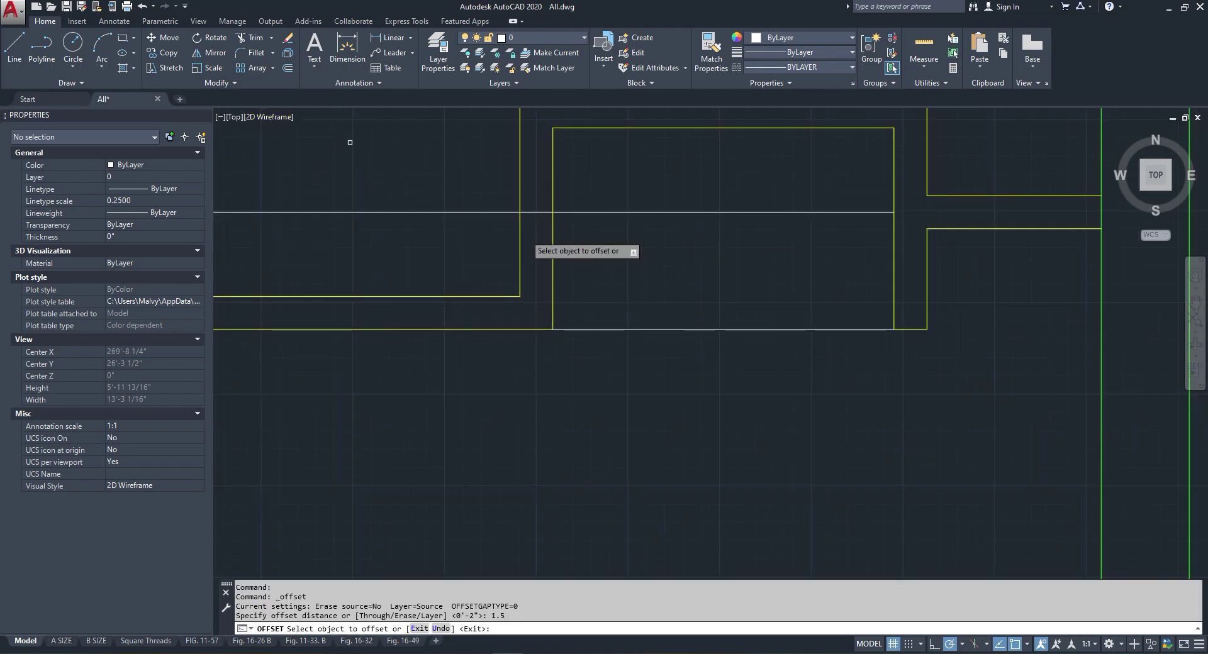
pyautogui.click(697, 326)
pyautogui.click(701, 322)
pyautogui.press('Escape')
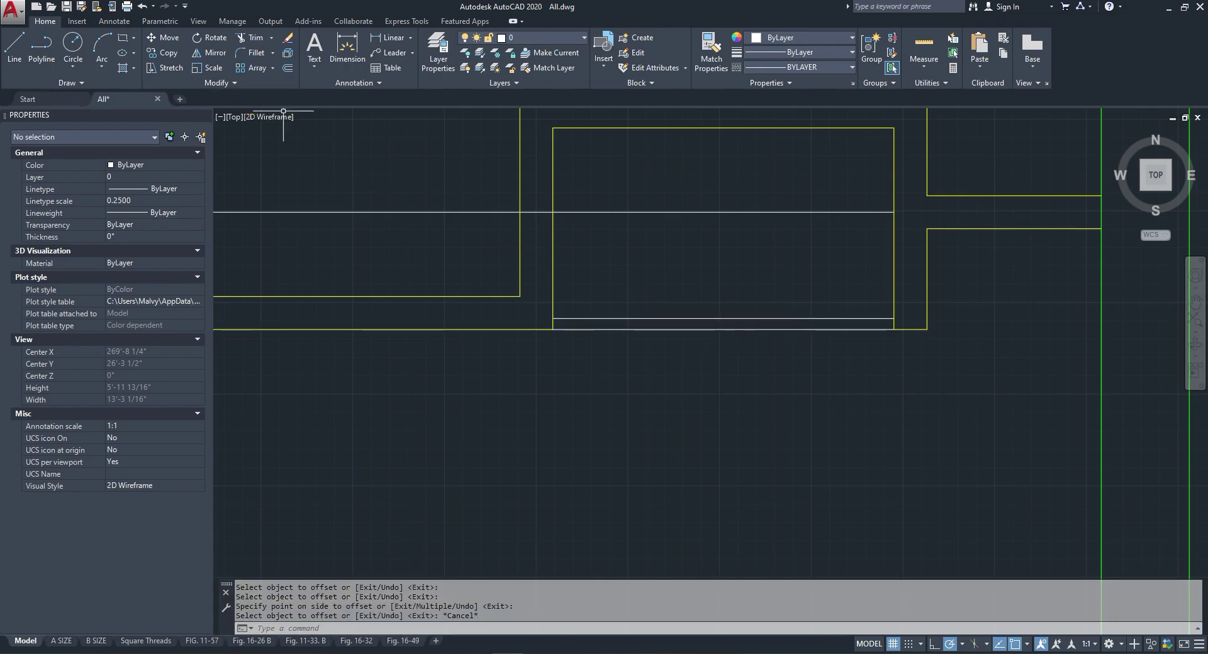
# Step: Draw a short polyline joining the midpoints of the two opening lines, and another from there to the opening's west corner
pyautogui.click(42, 49)
pyautogui.click(723, 319)
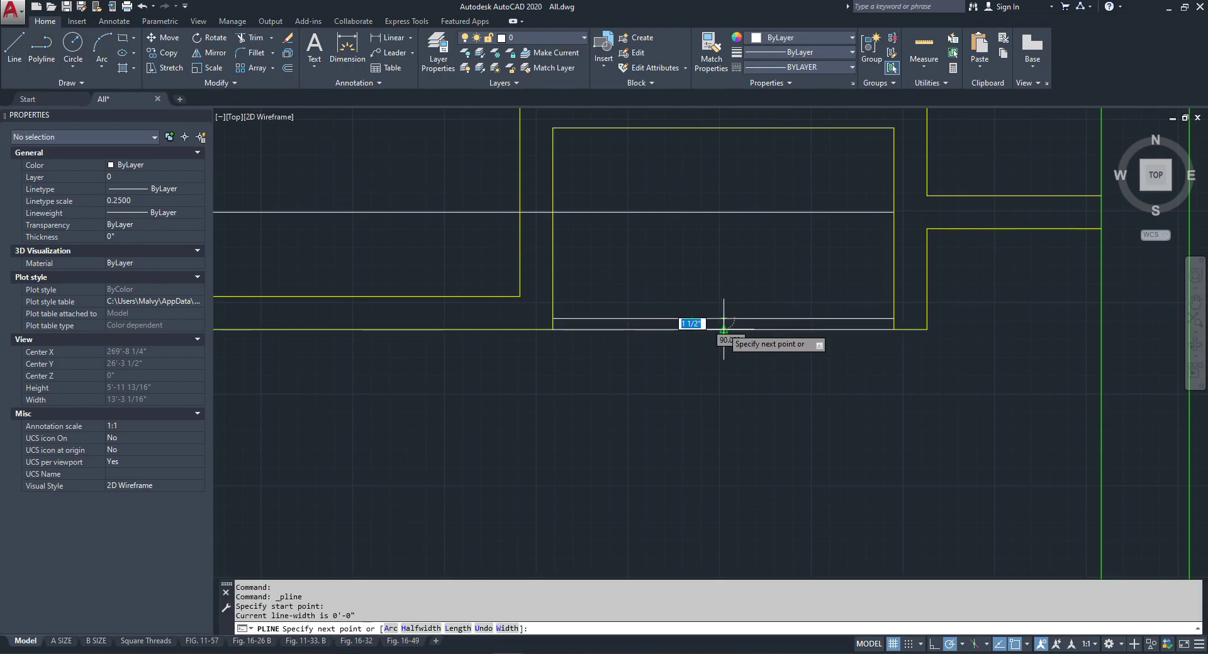
pyautogui.click(723, 330)
pyautogui.press('Escape')
pyautogui.rightClick(652, 315)
pyautogui.click(677, 326)
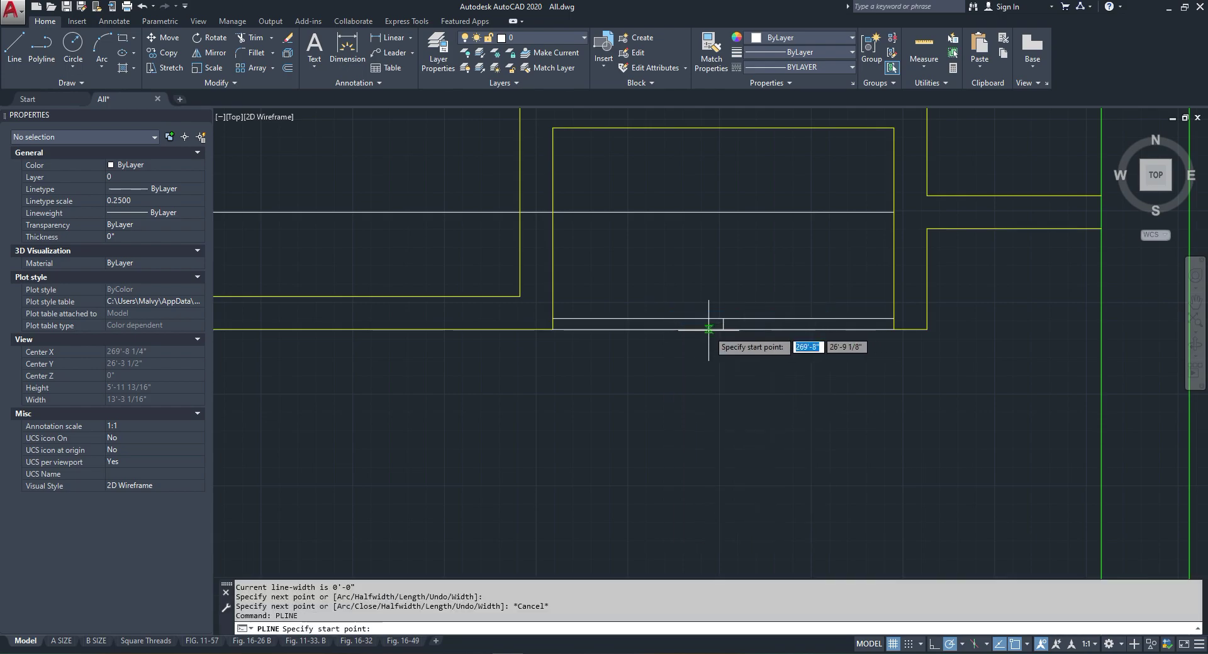
pyautogui.click(722, 329)
pyautogui.click(553, 329)
pyautogui.press('Escape')
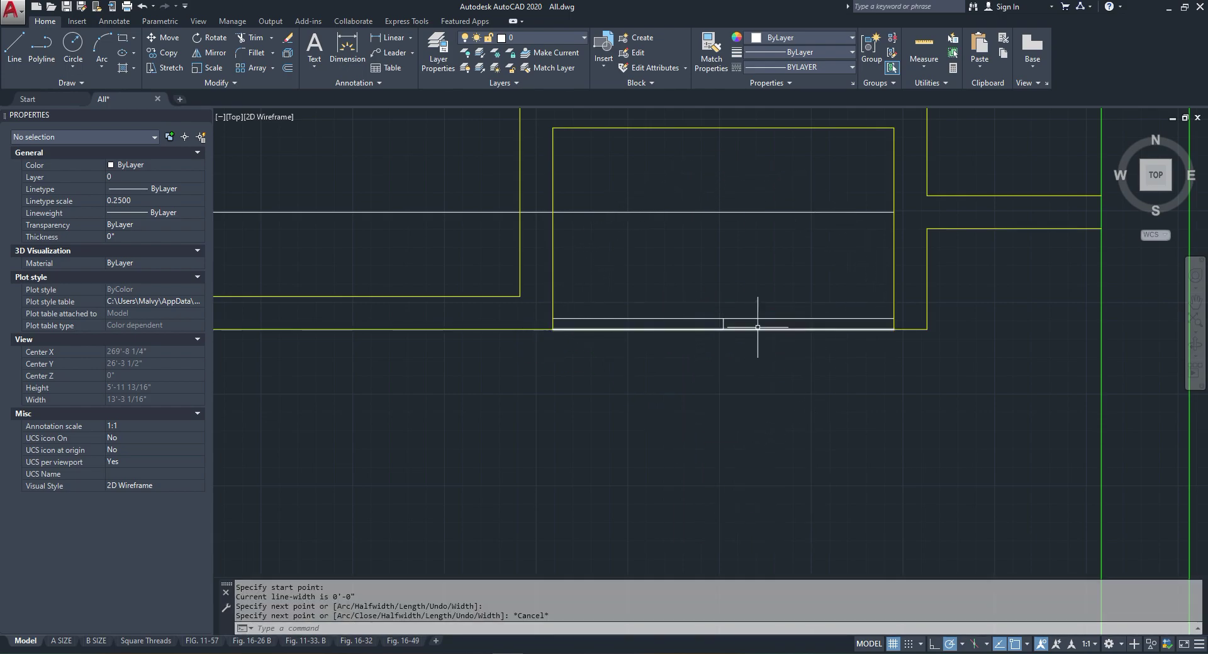
# Step: Erase the full-width opening line and its offset copy, keeping the short midpoint line and the west half line
pyautogui.click(780, 307)
pyautogui.click(767, 358)
pyautogui.rightClick(721, 311)
pyautogui.click(754, 389)
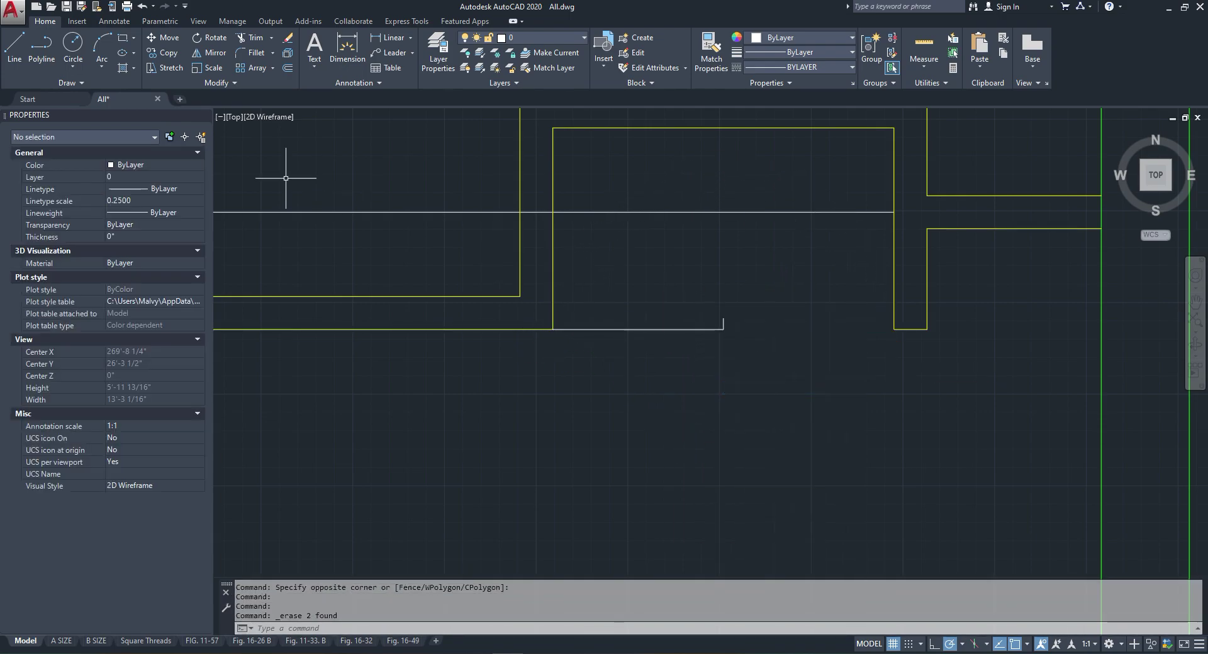
# Step: Draw a door leaf rectangle from the midpoint of the west half line to the upper end of the short center line
pyautogui.click(122, 38)
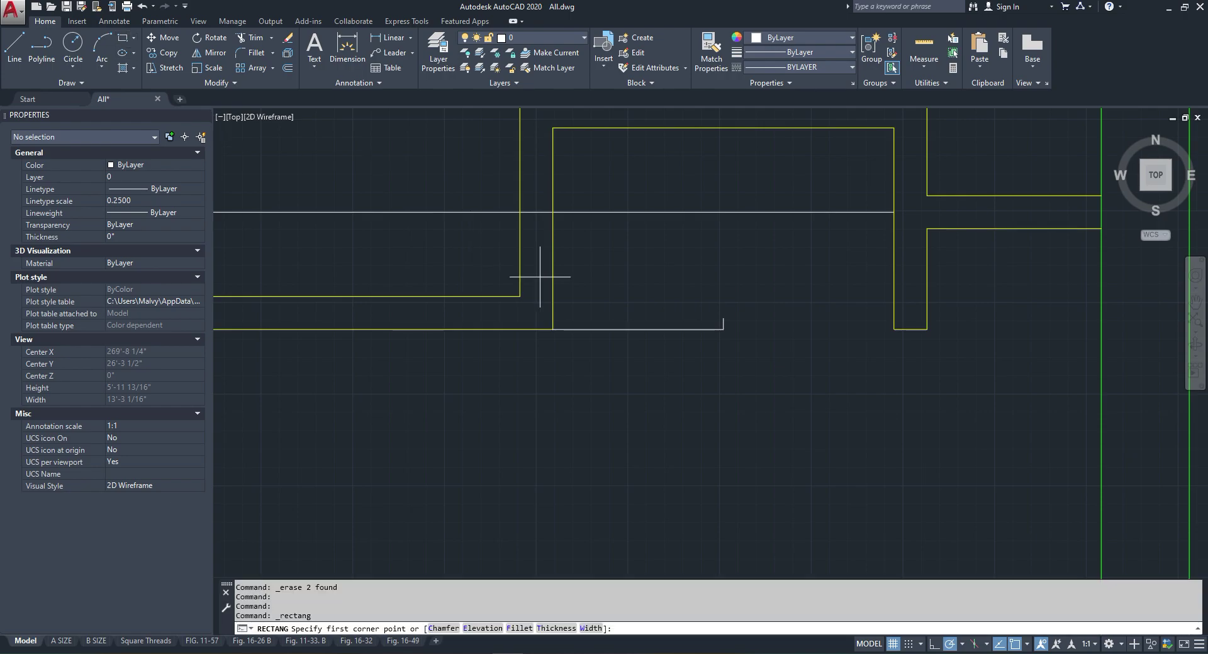
pyautogui.click(642, 333)
pyautogui.click(723, 318)
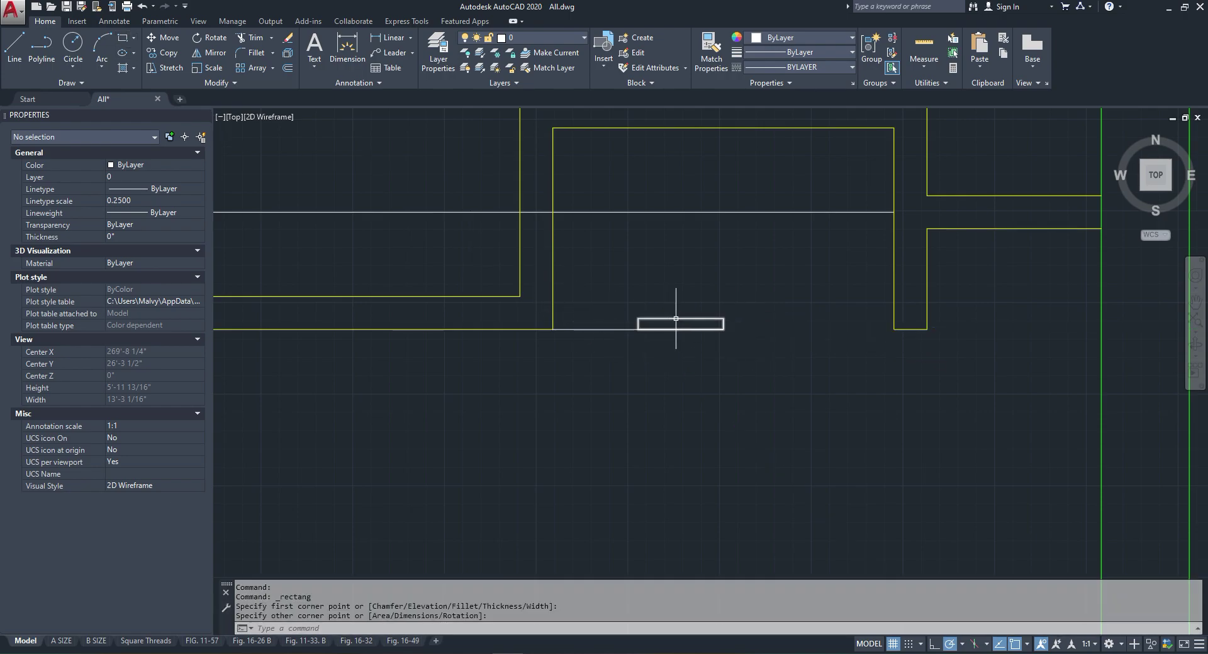
# Step: Mirror the door leaf rectangle about its west edge toward the closet's west wall, keeping the original
pyautogui.click(661, 328)
pyautogui.click(211, 53)
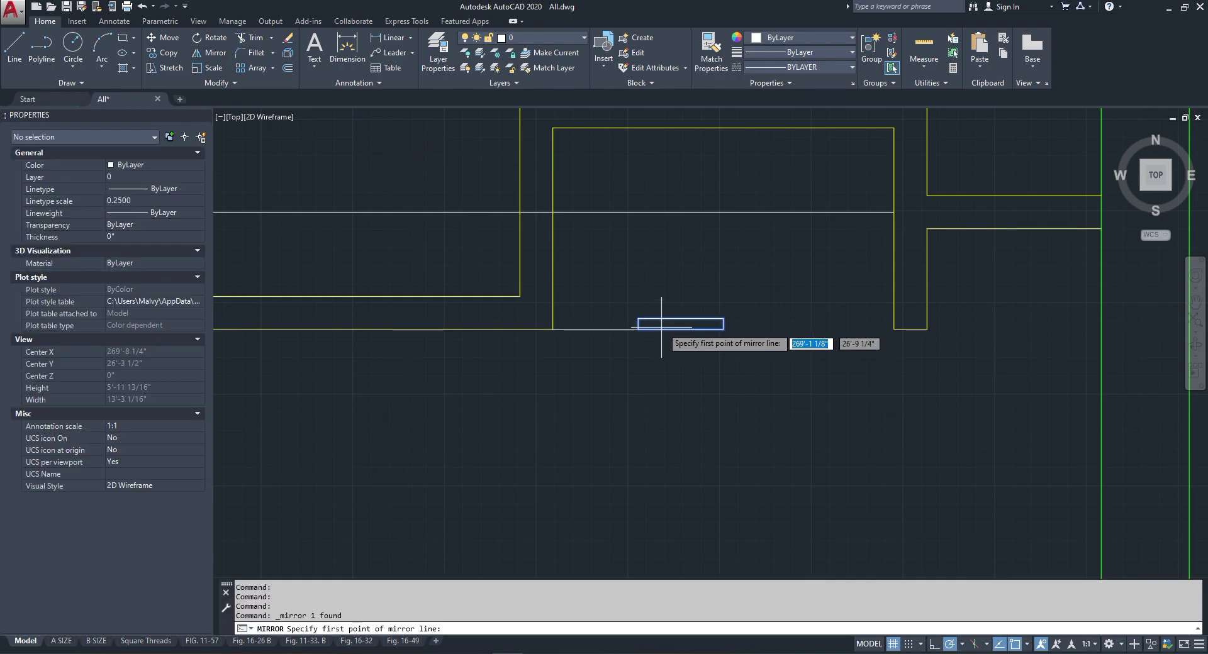
pyautogui.rightClick(640, 299)
pyautogui.click(648, 308)
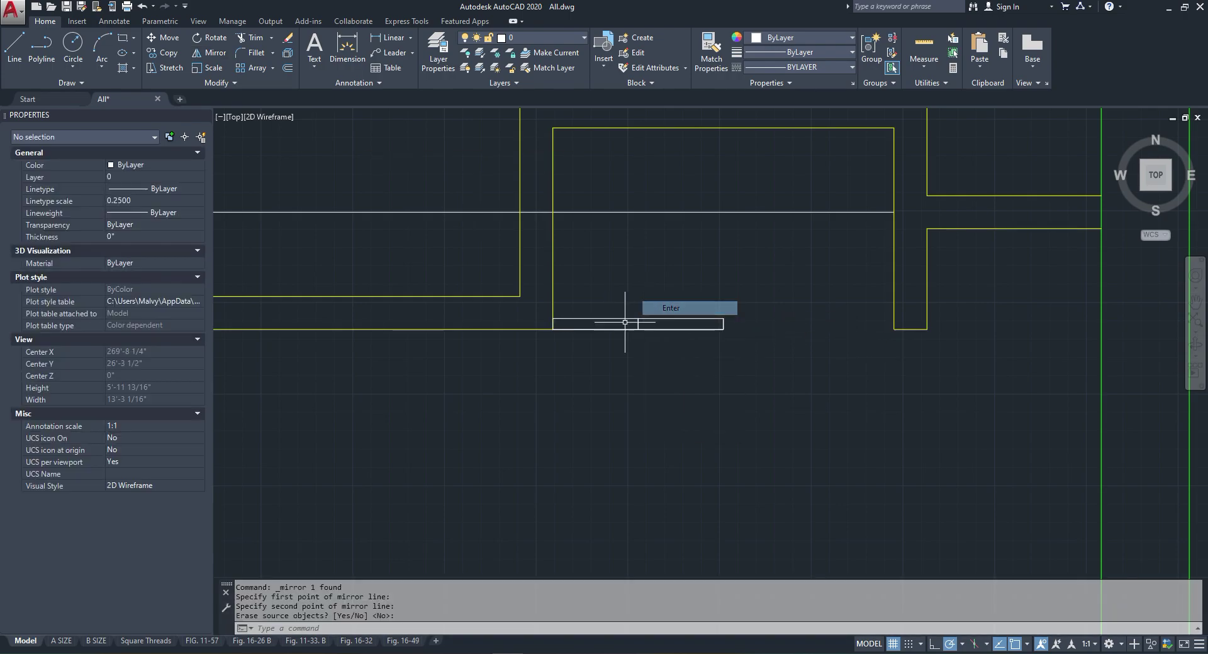
# Step: Erase the half-opening line, the short center line and the eastern leaf rectangle, leaving only the leaf at the west wall
pyautogui.click(546, 319)
pyautogui.click(748, 358)
pyautogui.click(709, 302)
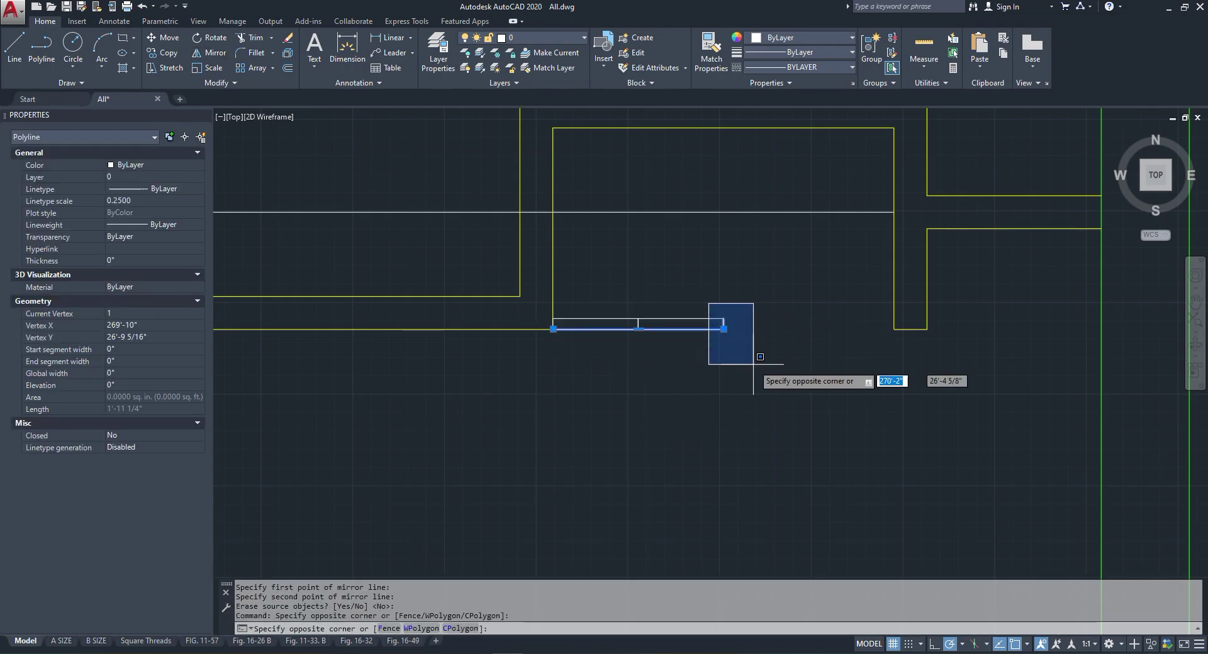
pyautogui.click(755, 367)
pyautogui.rightClick(683, 293)
pyautogui.click(709, 370)
pyautogui.click(711, 307)
pyautogui.click(685, 359)
pyautogui.rightClick(675, 342)
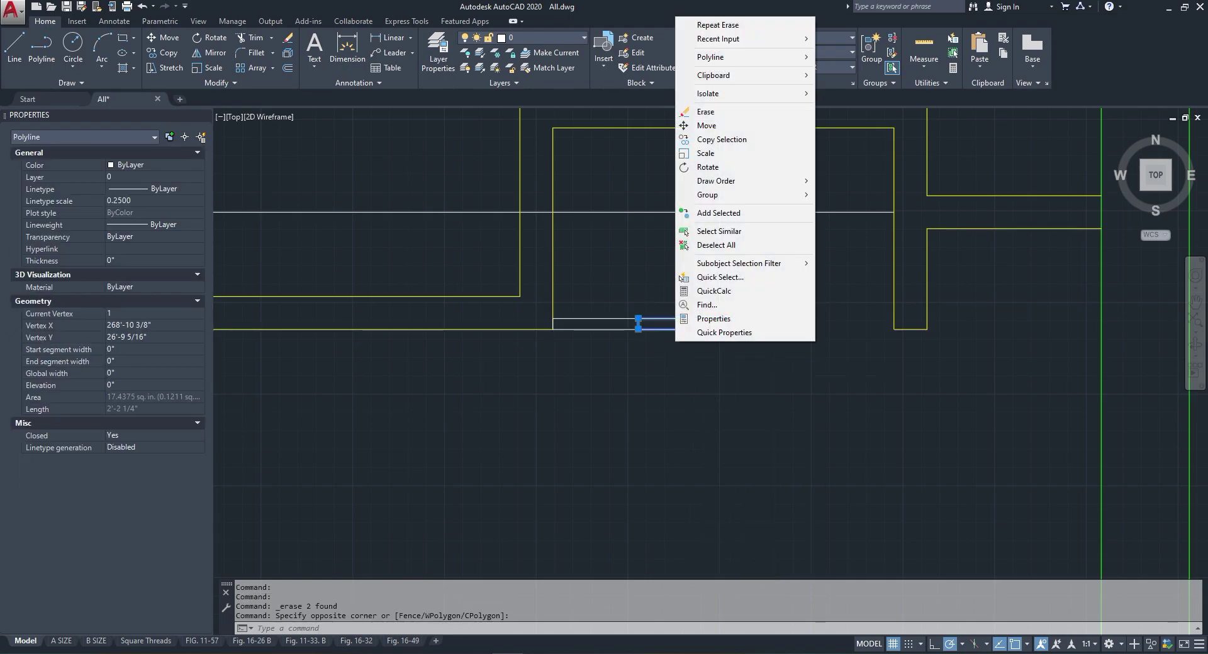
pyautogui.click(705, 112)
# Step: Rotate the remaining leaf 45 degrees clockwise about the closet opening's southwest corner
pyautogui.click(625, 308)
pyautogui.click(597, 348)
pyautogui.rightClick(597, 334)
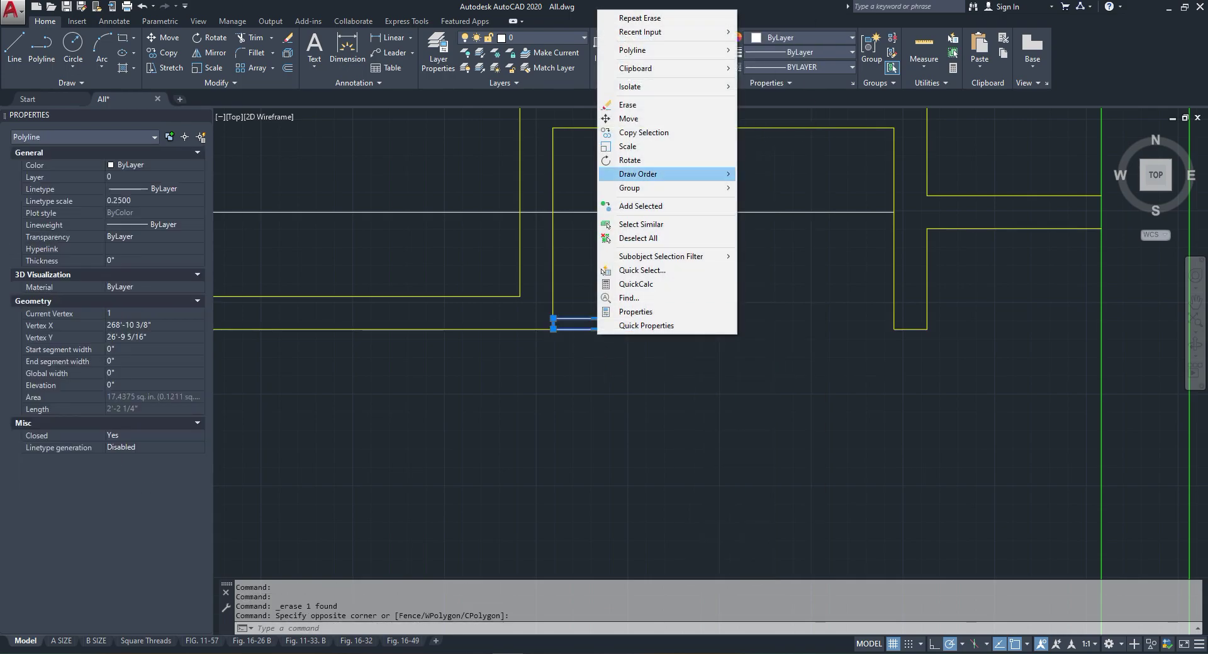
pyautogui.click(629, 160)
pyautogui.click(553, 328)
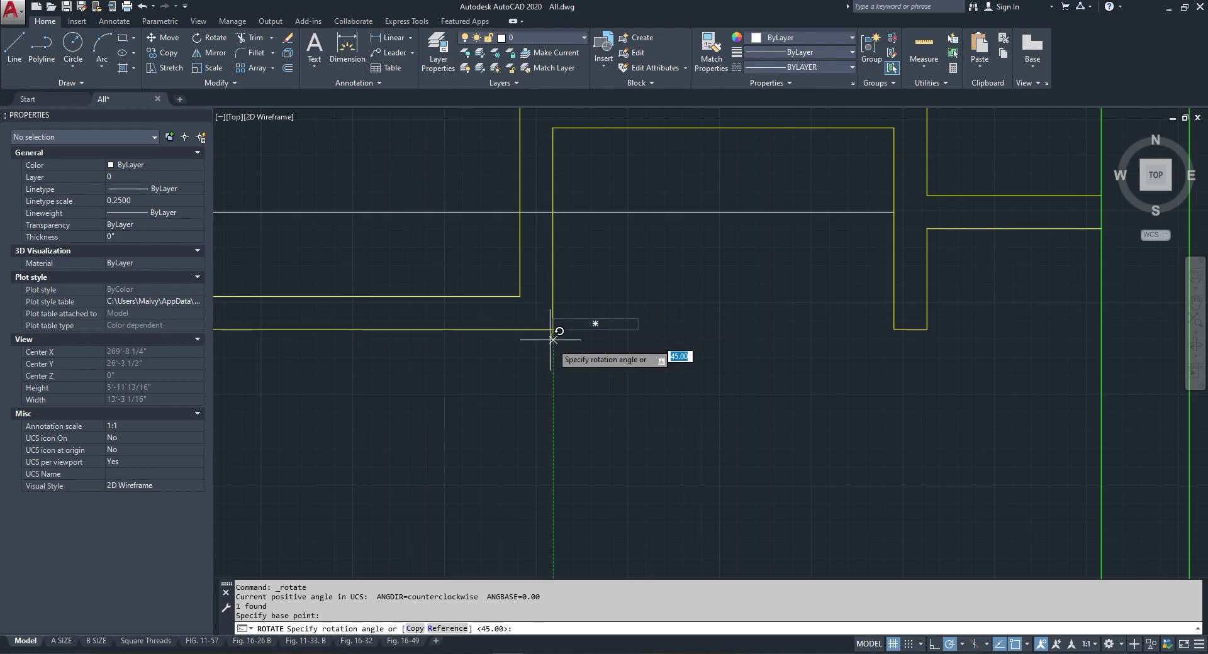
pyautogui.click(594, 373)
# Step: Mirror the angled leaf about a vertical line through its outer corner, keeping the original, to form a bifold pair
pyautogui.click(615, 336)
pyautogui.click(346, 141)
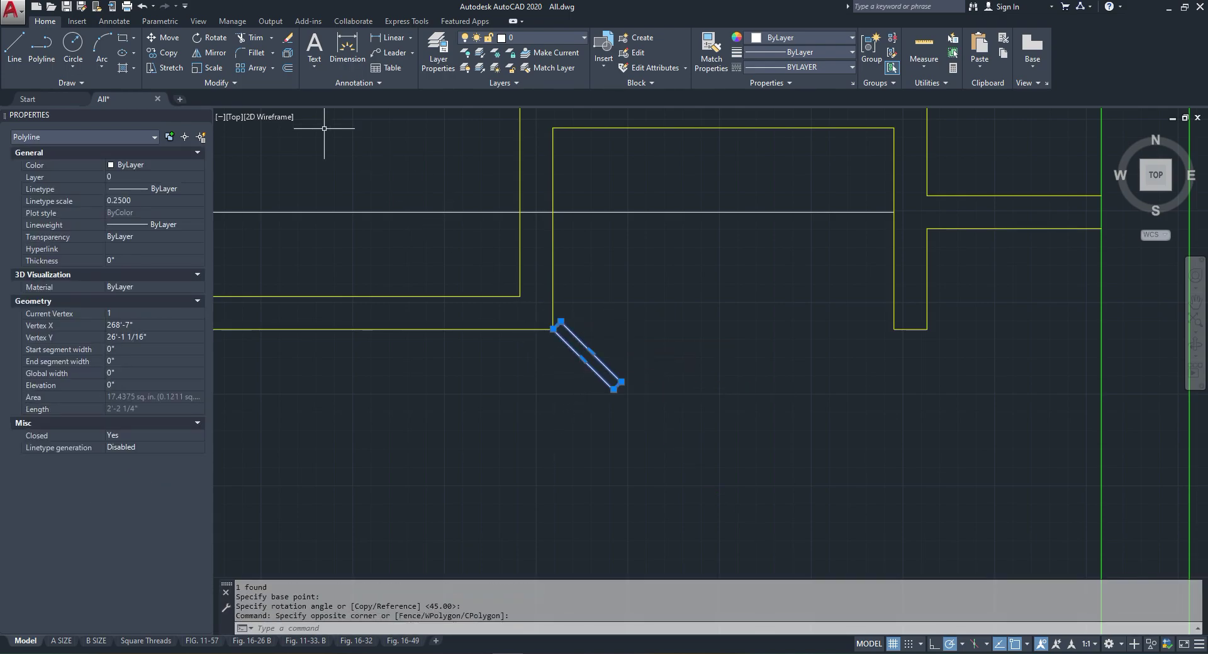
pyautogui.click(211, 52)
pyautogui.click(618, 385)
pyautogui.click(616, 322)
pyautogui.rightClick(614, 321)
pyautogui.click(657, 328)
# Step: Mirror the bifold pair about the eastern closet's vertical centerline to the opening's east side, keeping the original
pyautogui.click(663, 321)
pyautogui.click(598, 411)
pyautogui.rightClick(592, 265)
pyautogui.click(613, 274)
pyautogui.scroll(-2, 615, 282)
pyautogui.click(657, 221)
pyautogui.click(657, 289)
pyautogui.rightClick(664, 297)
pyautogui.click(694, 304)
# Step: Match the properties of the western closet's red door leaf onto all four new leaves of the eastern closet
pyautogui.click(711, 53)
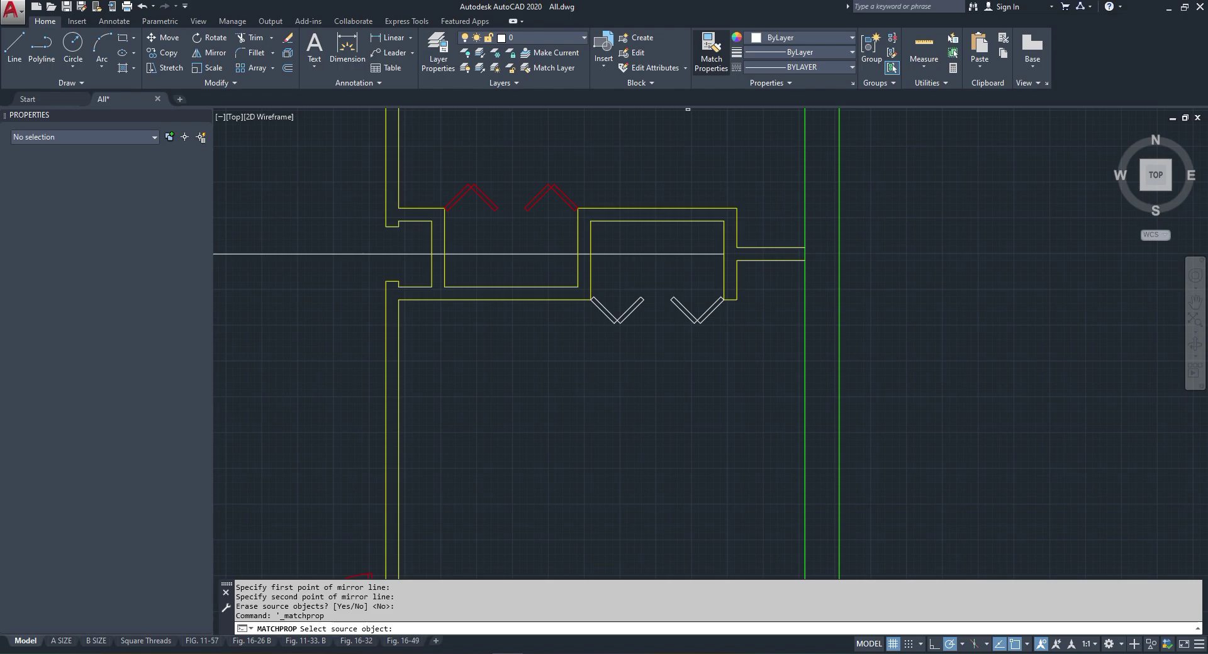
pyautogui.click(546, 194)
pyautogui.scroll(2, 694, 321)
pyautogui.click(736, 328)
pyautogui.click(437, 352)
pyautogui.scroll(-3, 529, 359)
pyautogui.scroll(-2, 529, 359)
pyautogui.press('Escape')
pyautogui.scroll(2, 516, 350)
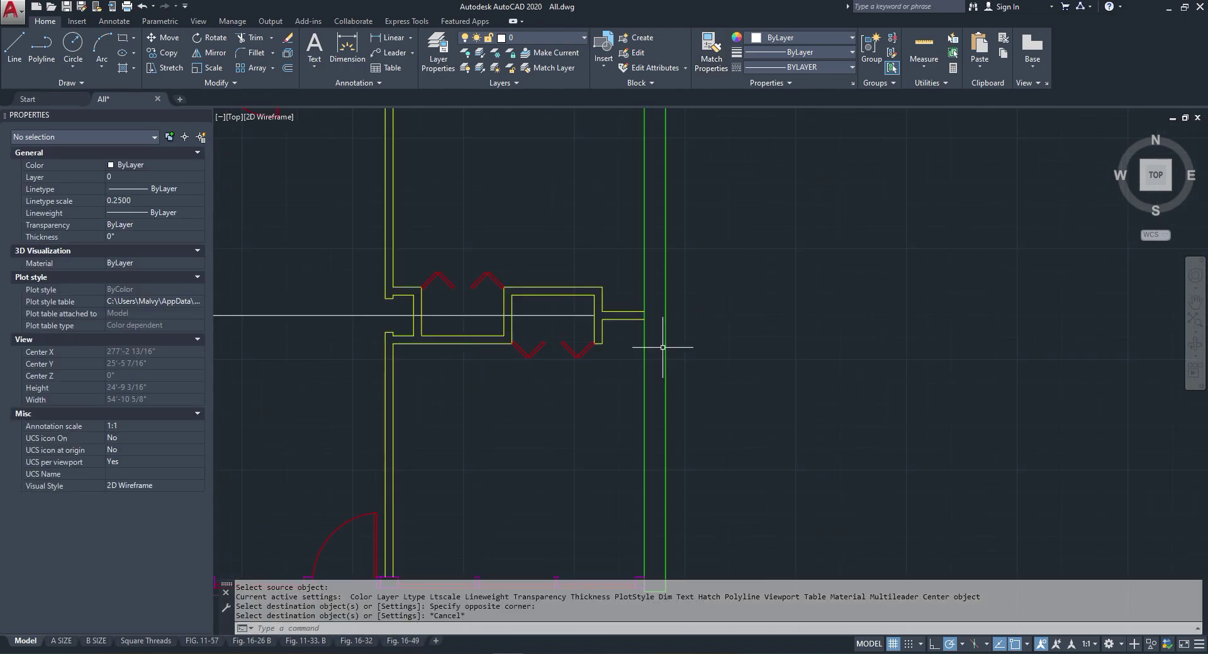
# Step: Trim away the white horizontal guide line where it crosses the two bifold-door closets
pyautogui.click(251, 37)
pyautogui.scroll(3, 408, 345)
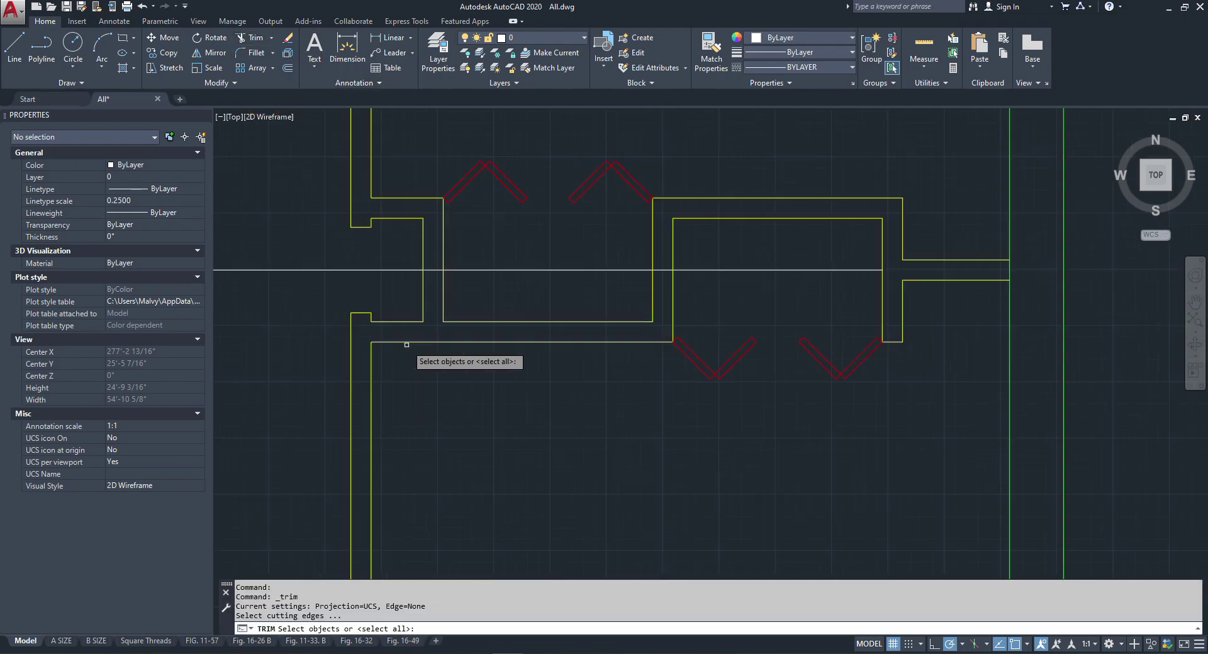
pyautogui.rightClick(466, 278)
pyautogui.click(486, 256)
pyautogui.click(482, 286)
pyautogui.rightClick(488, 274)
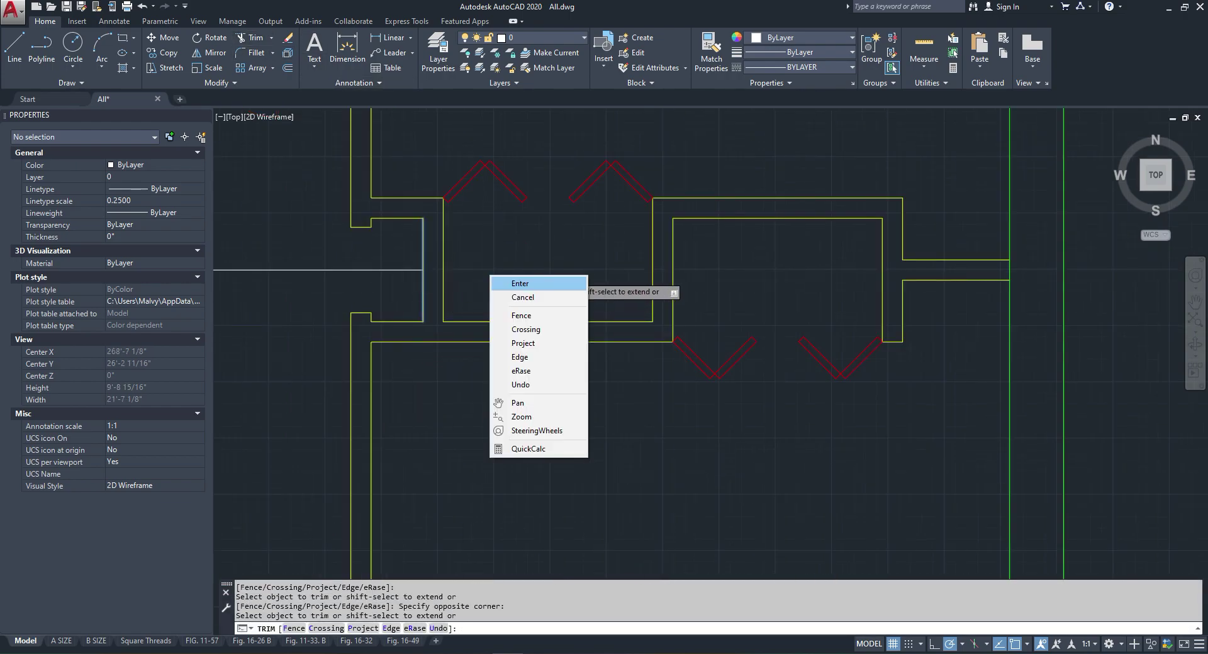
pyautogui.click(502, 282)
pyautogui.scroll(-8, 503, 280)
pyautogui.scroll(6, 514, 280)
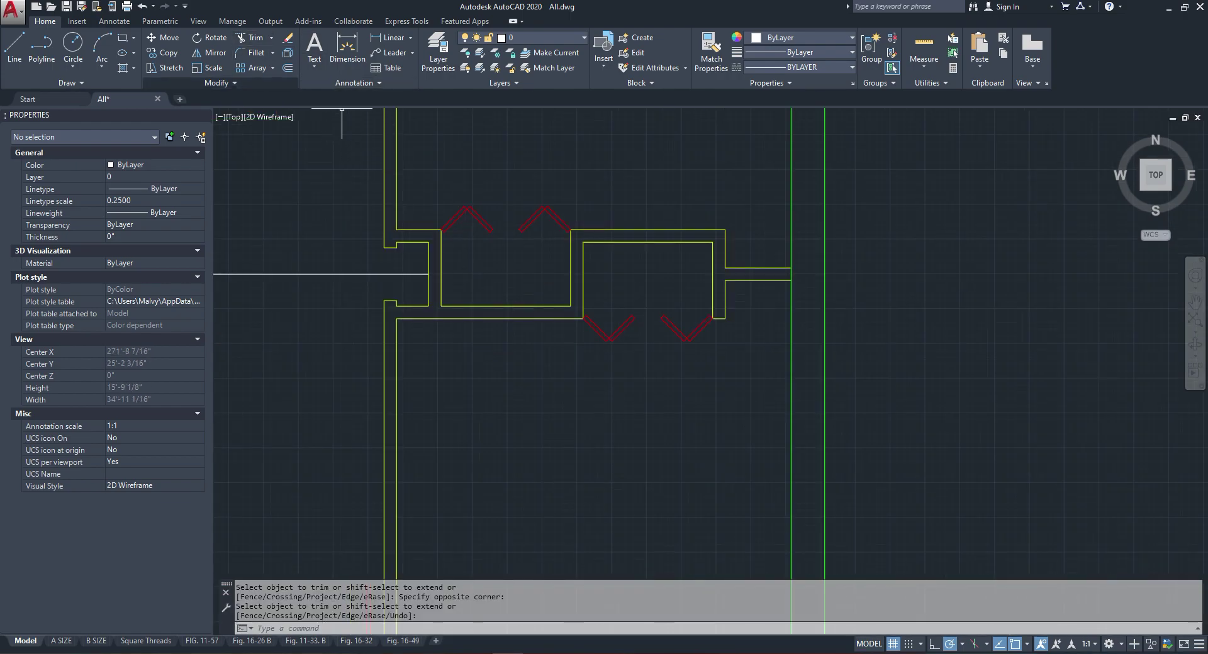
# Step: Offset the western closet's south inner wall line 18 inches north and the eastern closet's north inner wall line 18 inches south
pyautogui.click(288, 67)
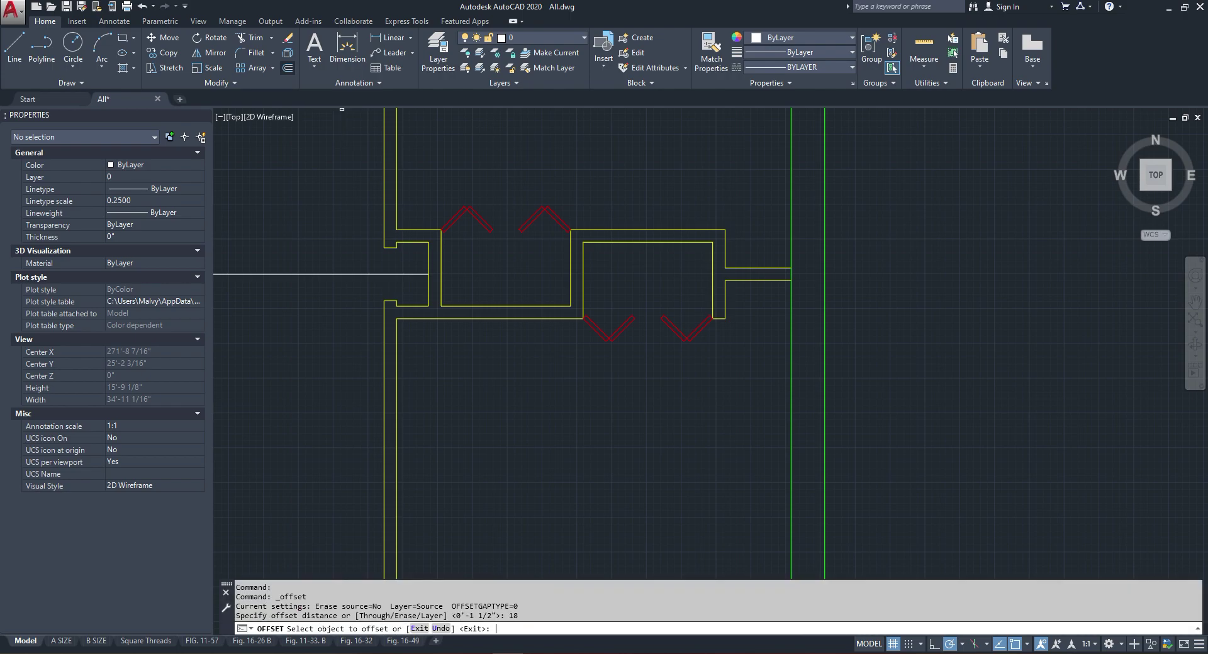
pyautogui.click(515, 306)
pyautogui.click(560, 294)
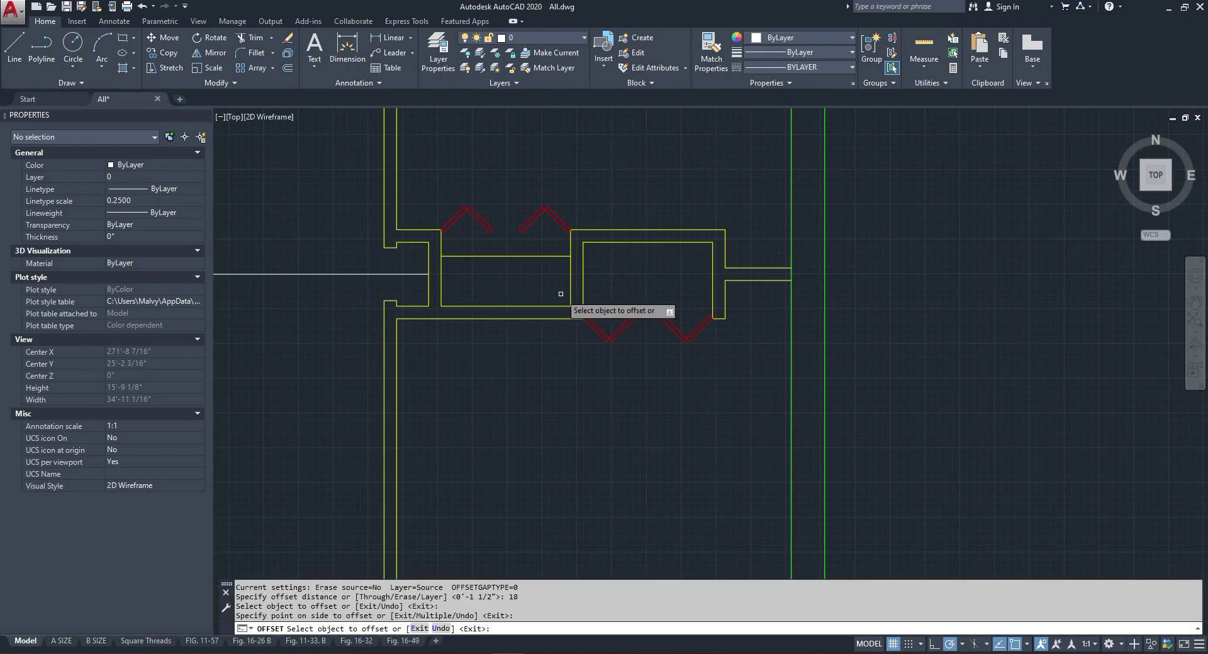
pyautogui.click(614, 242)
pyautogui.click(612, 264)
pyautogui.press('Return')
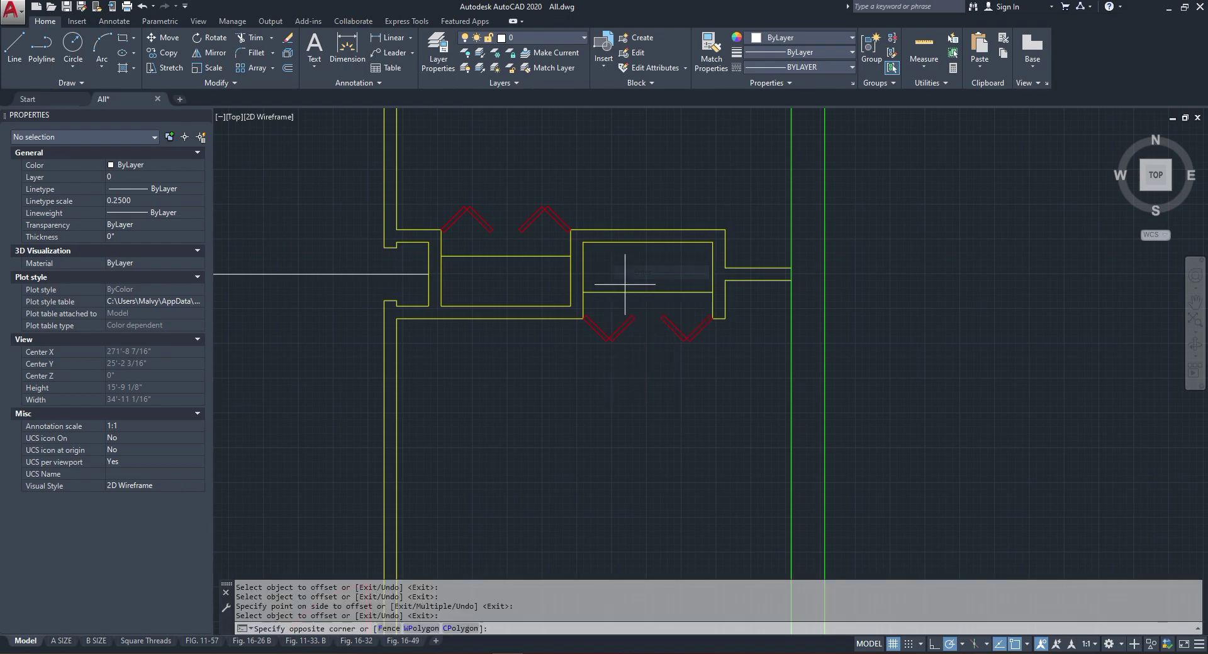
# Step: Put the two offset lines inside the closets on layer A-ELEV-HIDDEN
pyautogui.click(625, 300)
pyautogui.click(605, 279)
pyautogui.click(536, 266)
pyautogui.click(521, 235)
pyautogui.click(542, 38)
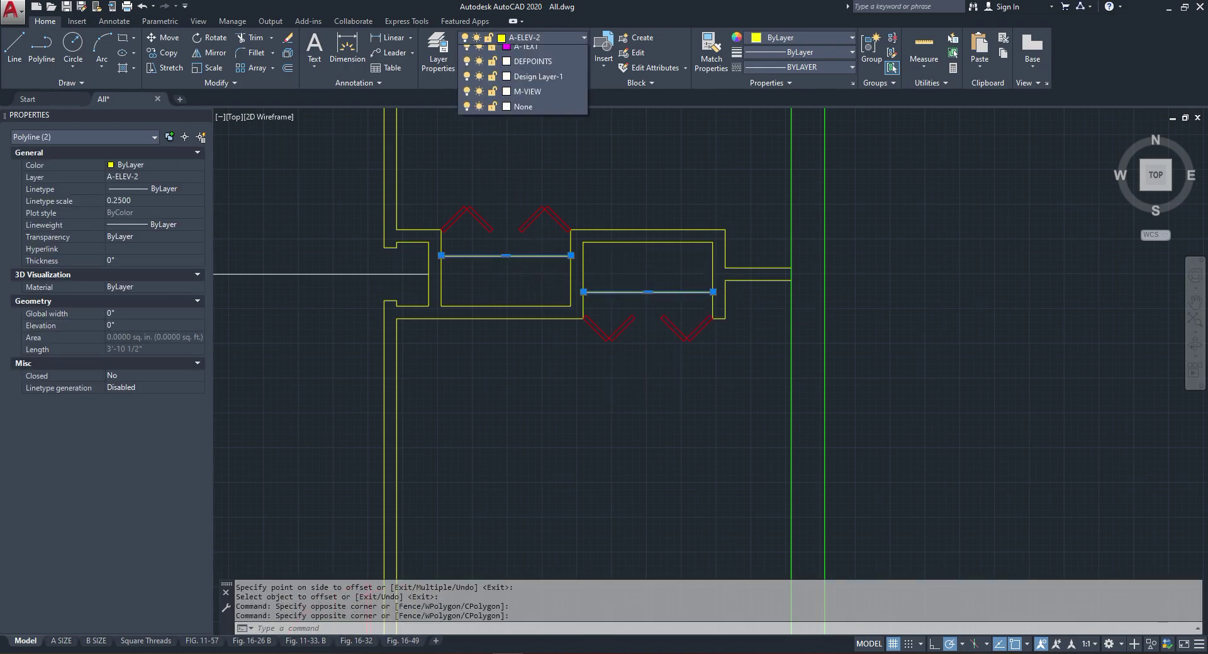
pyautogui.click(545, 325)
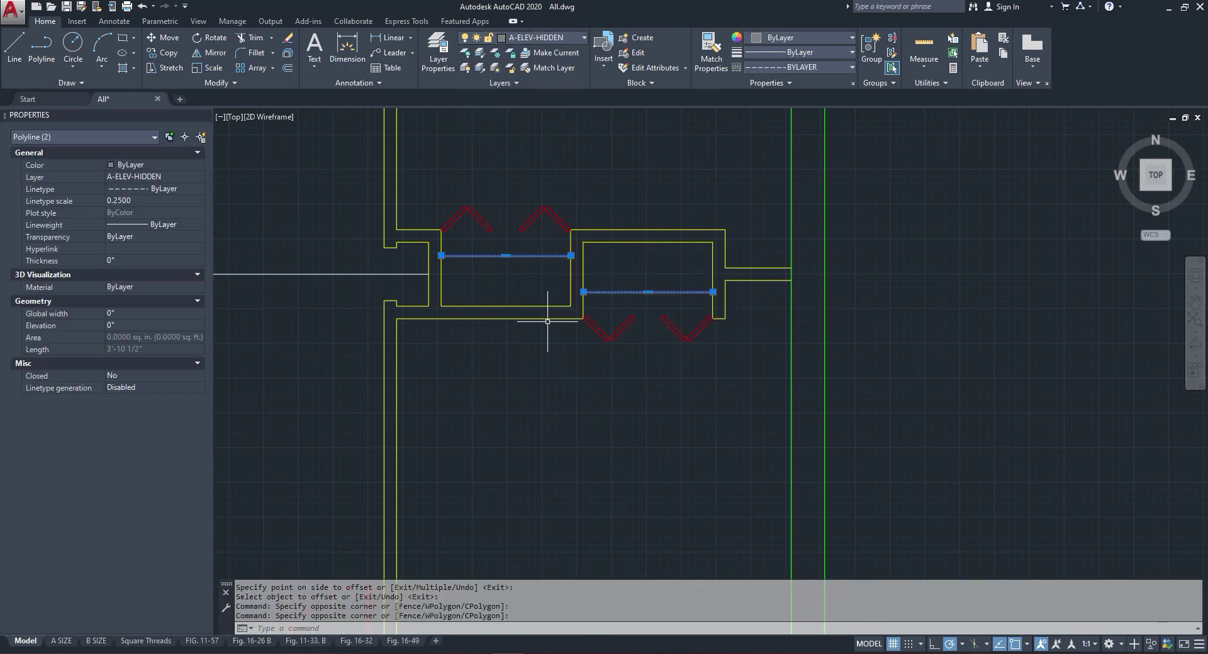
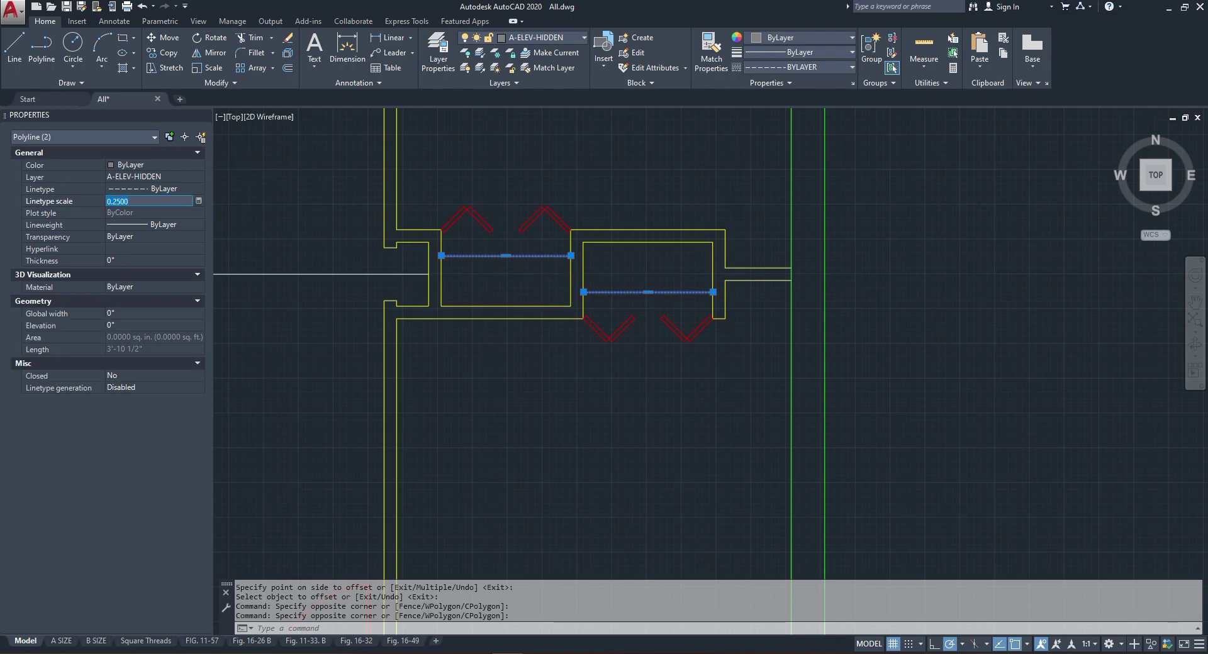
# Step: Set the linetype scale of the two hidden closet lines to 1
pyautogui.press('Return')
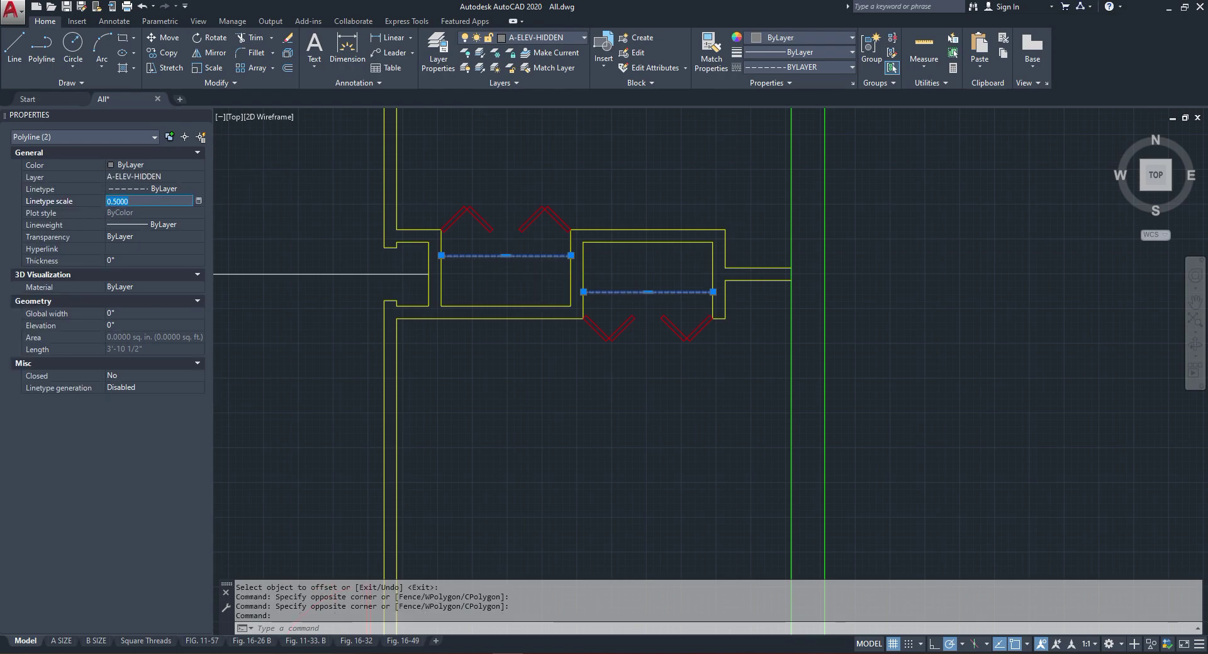
pyautogui.write('1')
pyautogui.press('Return')
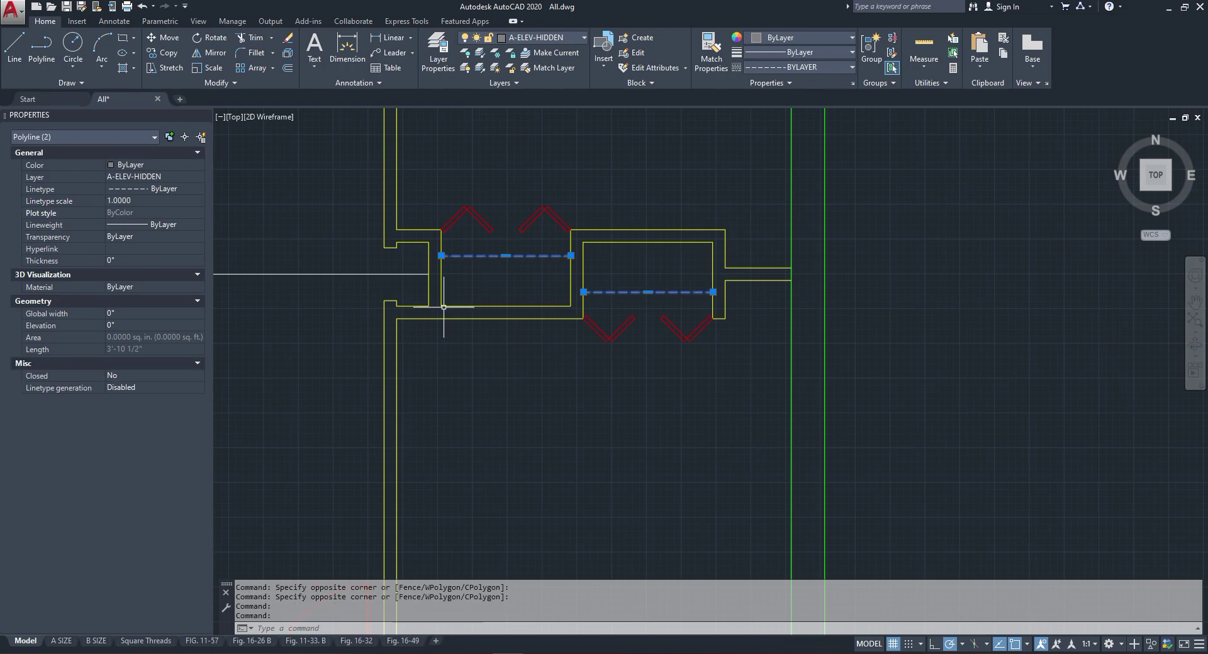
pyautogui.press('Escape')
# Step: Measure the short wall return at the linen closet's north wall on the reference plan with a linear dimension, without placing it
pyautogui.scroll(-5, 699, 336)
pyautogui.scroll(5, 636, 326)
pyautogui.scroll(-8, 727, 302)
pyautogui.scroll(5, 779, 285)
pyautogui.scroll(5, 811, 428)
pyautogui.scroll(-5, 778, 321)
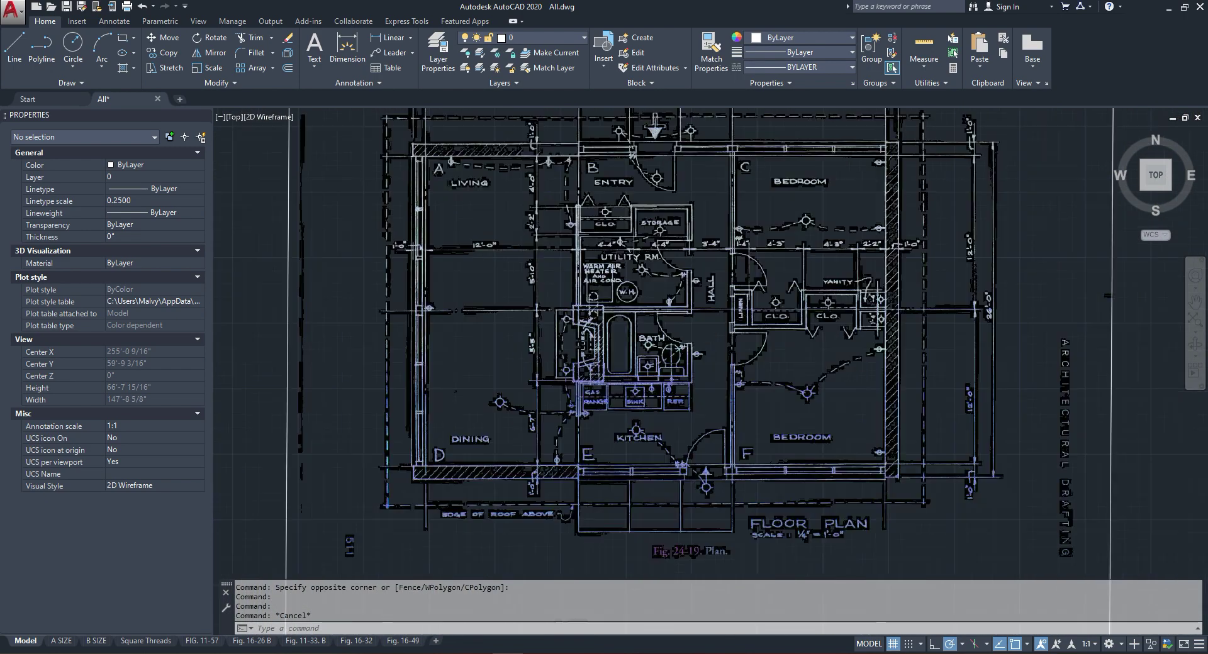
pyautogui.scroll(8, 734, 285)
pyautogui.click(387, 38)
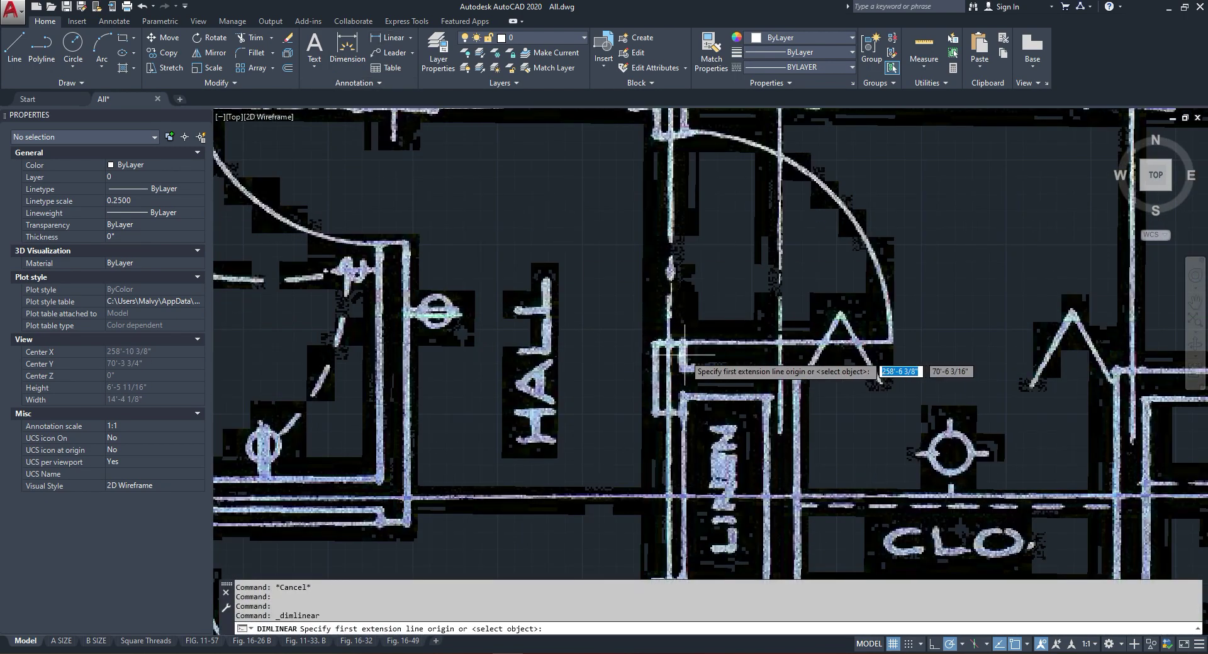
pyautogui.scroll(2, 689, 352)
pyautogui.click(685, 336)
pyautogui.click(677, 374)
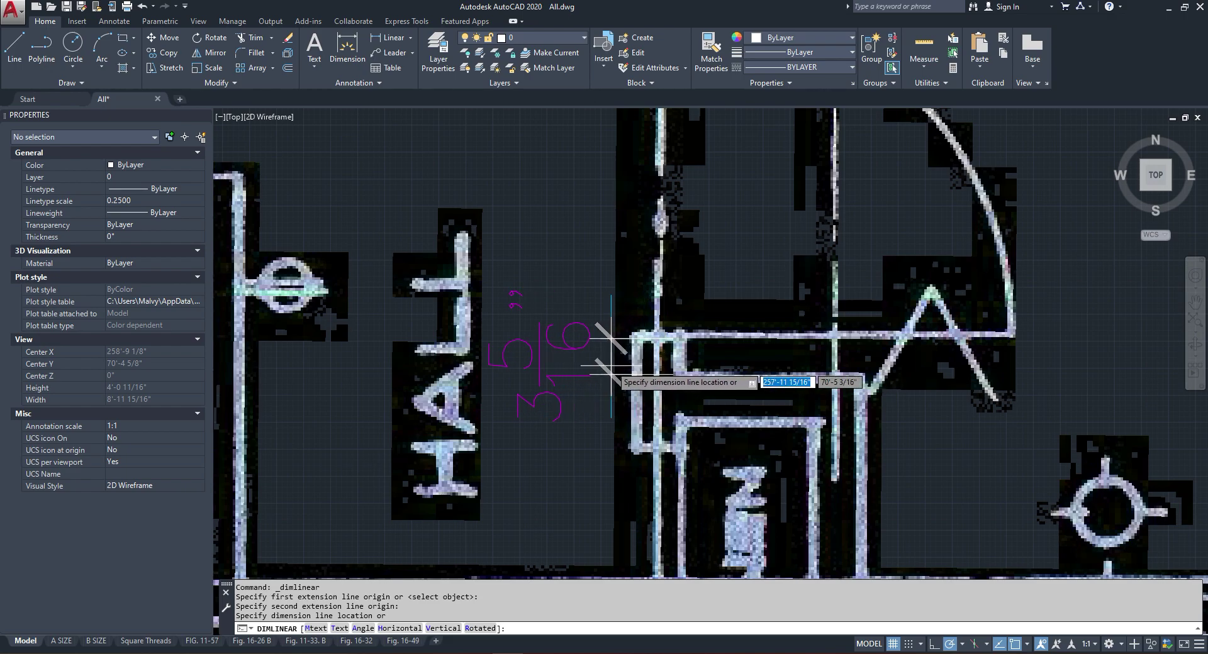
pyautogui.scroll(-3, 620, 355)
pyautogui.press('Escape')
# Step: Measure the matching wall return at the linen closet's south wall on the reference plan
pyautogui.scroll(-7, 666, 292)
pyautogui.scroll(4, 660, 279)
pyautogui.rightClick(684, 285)
pyautogui.click(708, 292)
pyautogui.scroll(6, 686, 283)
pyautogui.click(690, 279)
pyautogui.click(686, 307)
pyautogui.press('Escape')
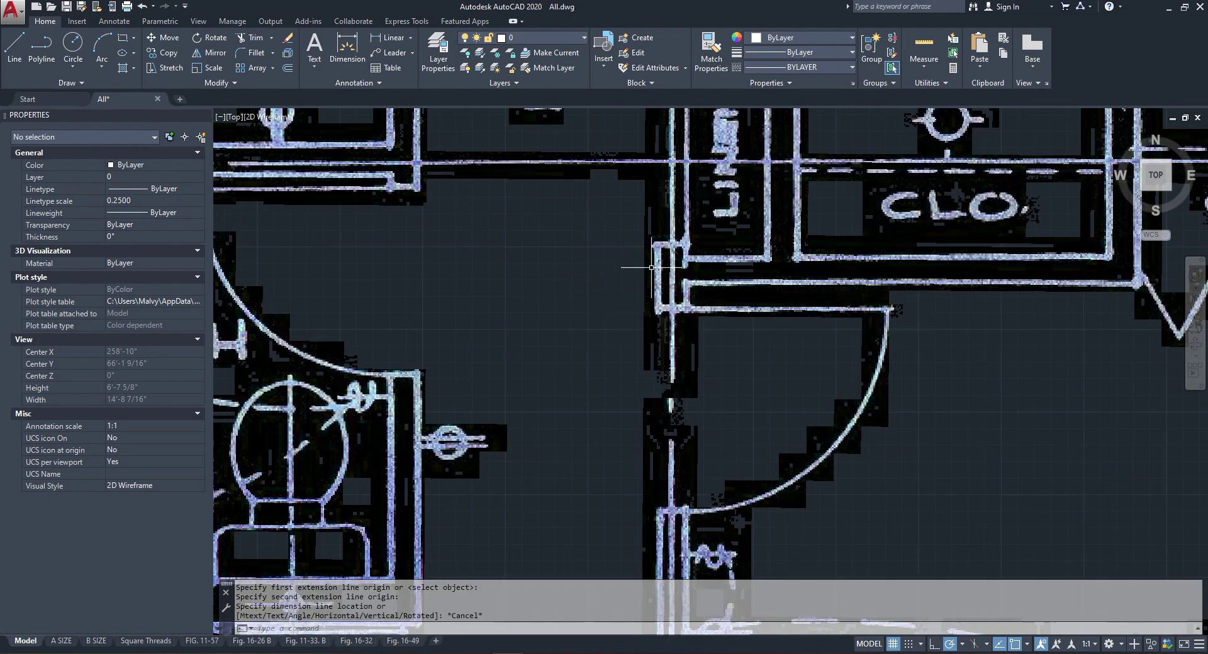
# Step: Offset the outer north and south wall lines beside the linen closet 4 inches outward, into the two bedrooms
pyautogui.scroll(-8, 651, 268)
pyautogui.scroll(7, 661, 365)
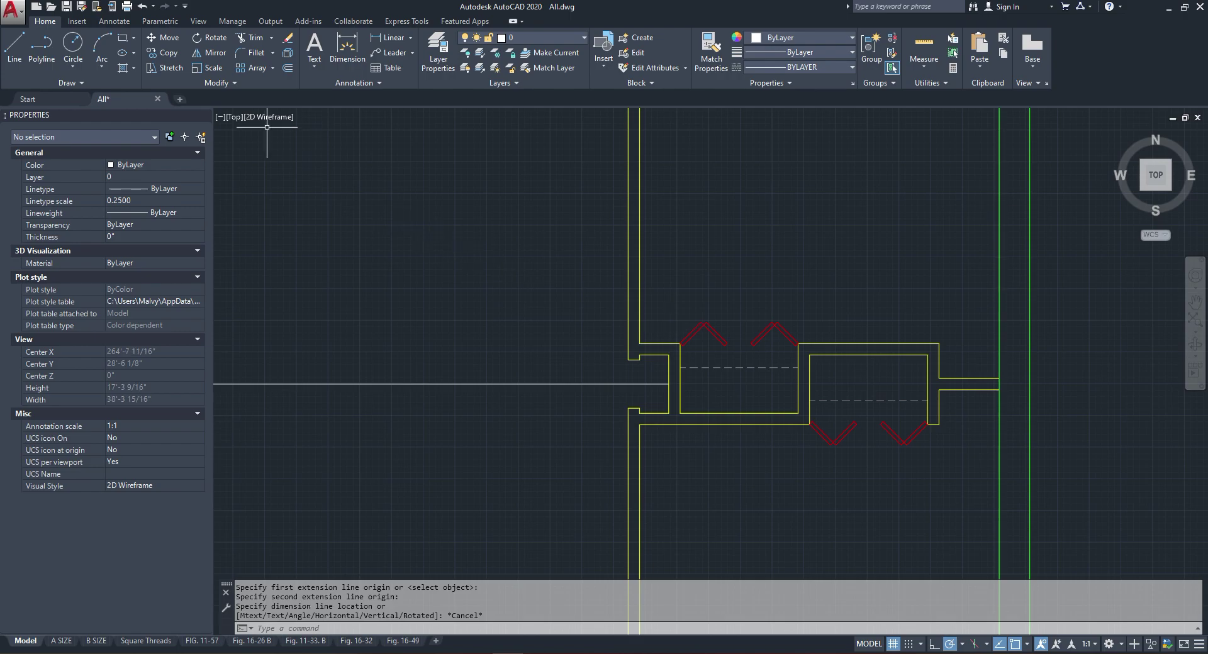
pyautogui.click(287, 67)
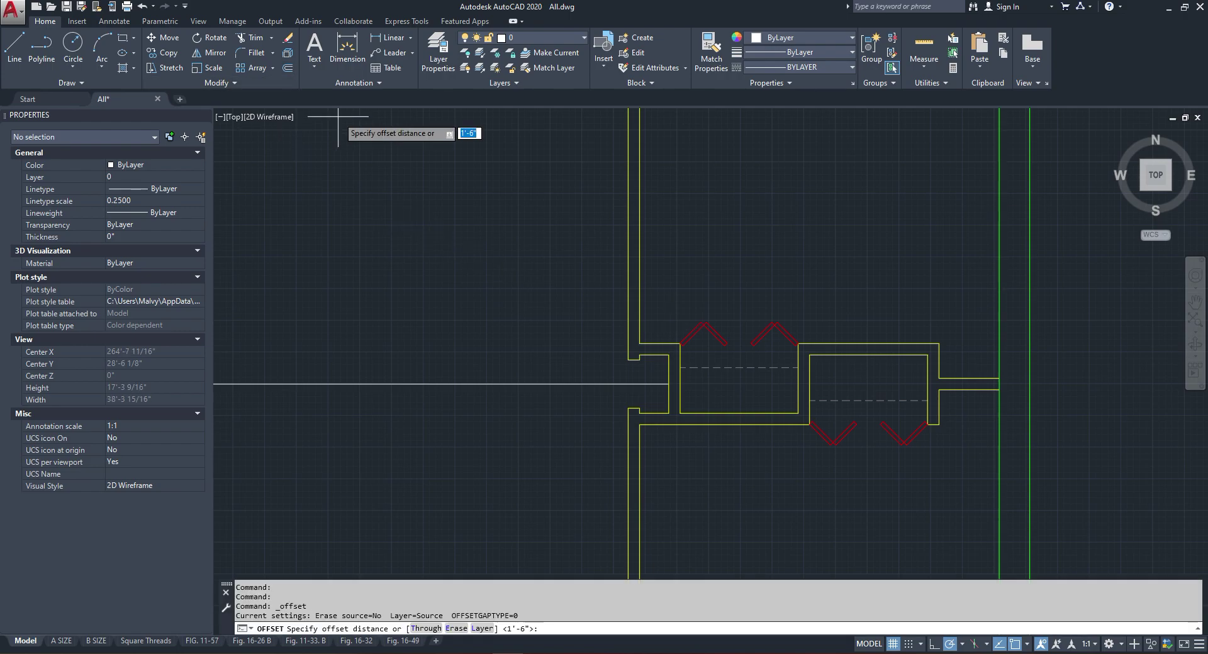
pyautogui.write('4')
pyautogui.press('Return')
pyautogui.click(654, 344)
pyautogui.click(663, 331)
pyautogui.scroll(-8, 648, 421)
pyautogui.press('Escape')
# Step: Measure the width of the north bedroom's door opening off the hall on the reference plan
pyautogui.scroll(4, 652, 295)
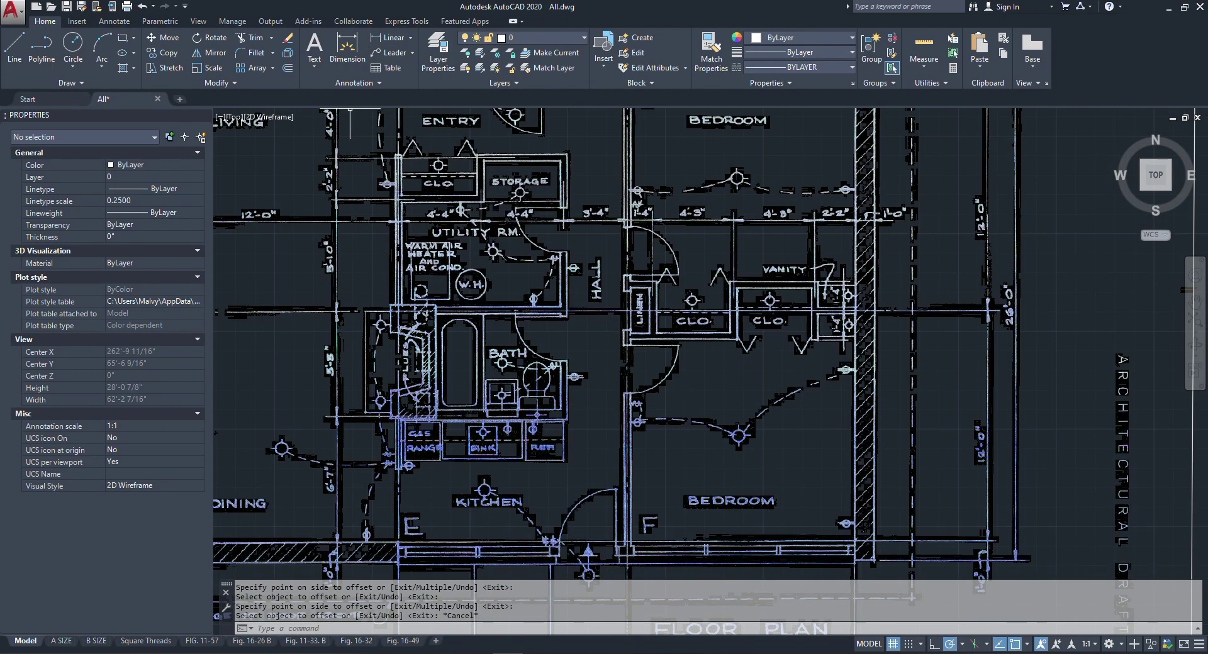
pyautogui.click(390, 37)
pyautogui.scroll(5, 642, 259)
pyautogui.click(557, 149)
pyautogui.click(556, 344)
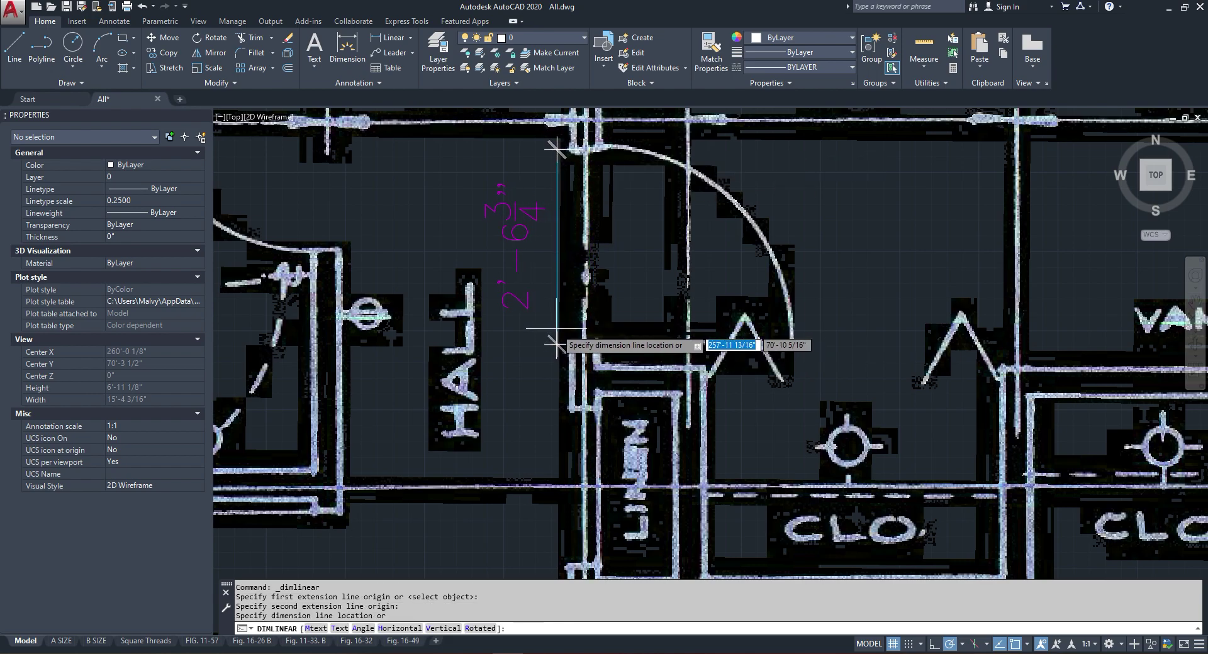
pyautogui.press('Escape')
# Step: Offset the two new jamb lines 2'-6" outward, one north and one south, to mark the bedroom door openings
pyautogui.scroll(-6, 581, 310)
pyautogui.scroll(-2, 607, 547)
pyautogui.scroll(7, 607, 547)
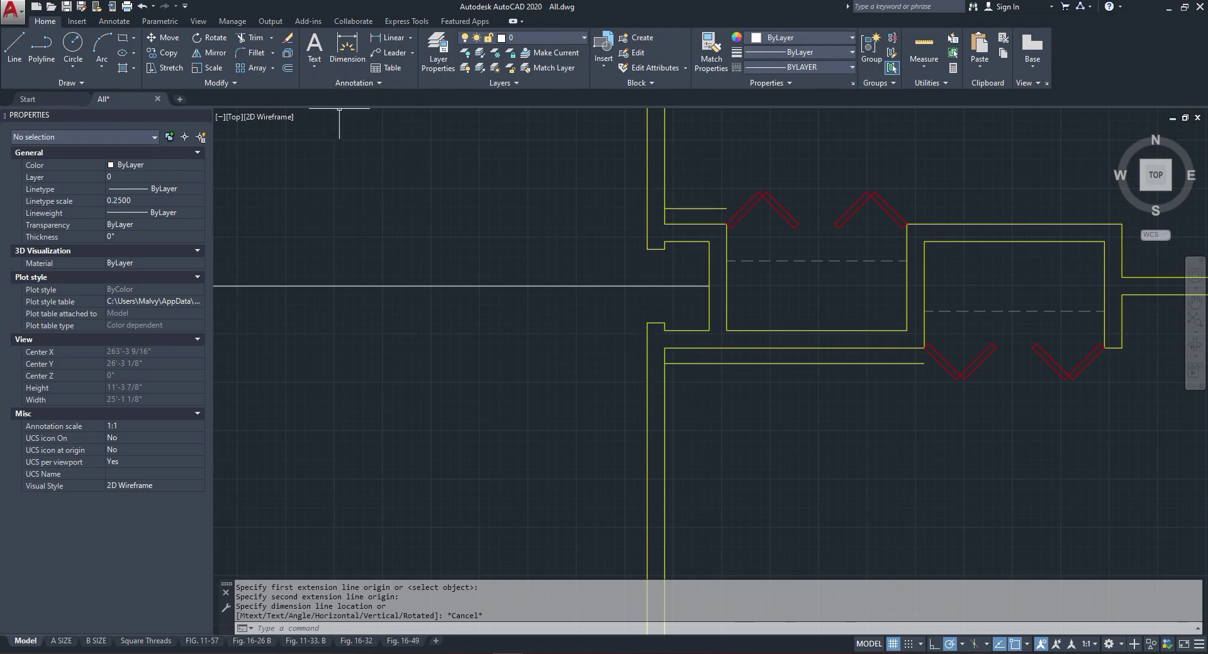
pyautogui.click(287, 68)
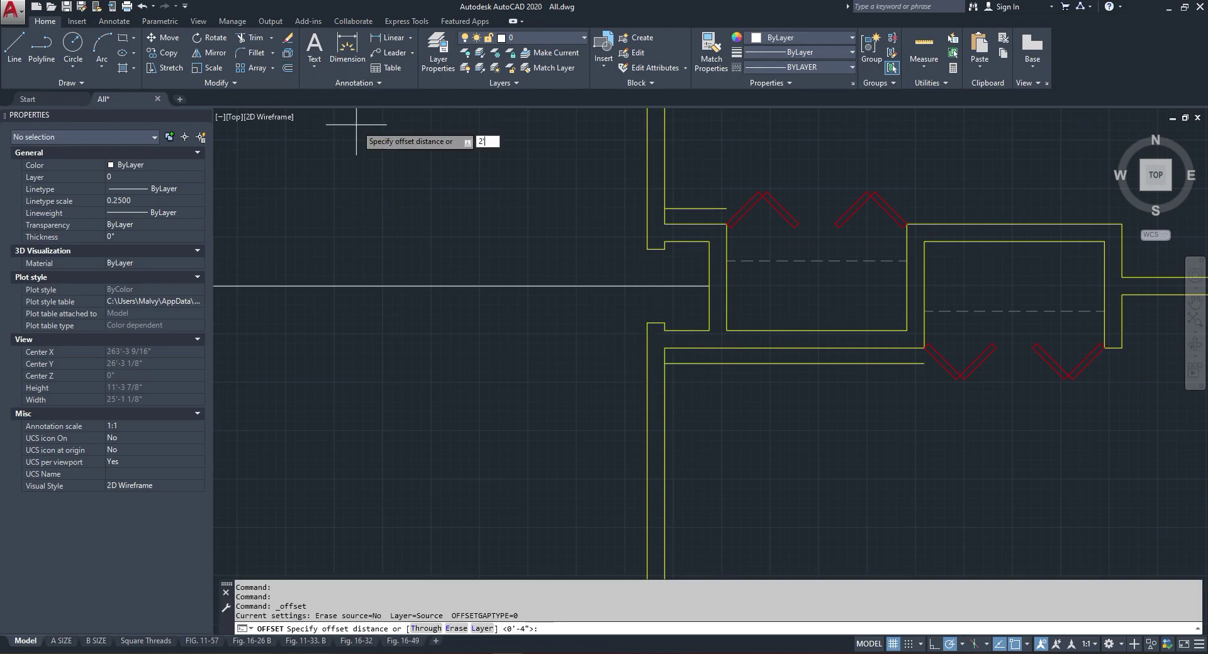
pyautogui.press('Return')
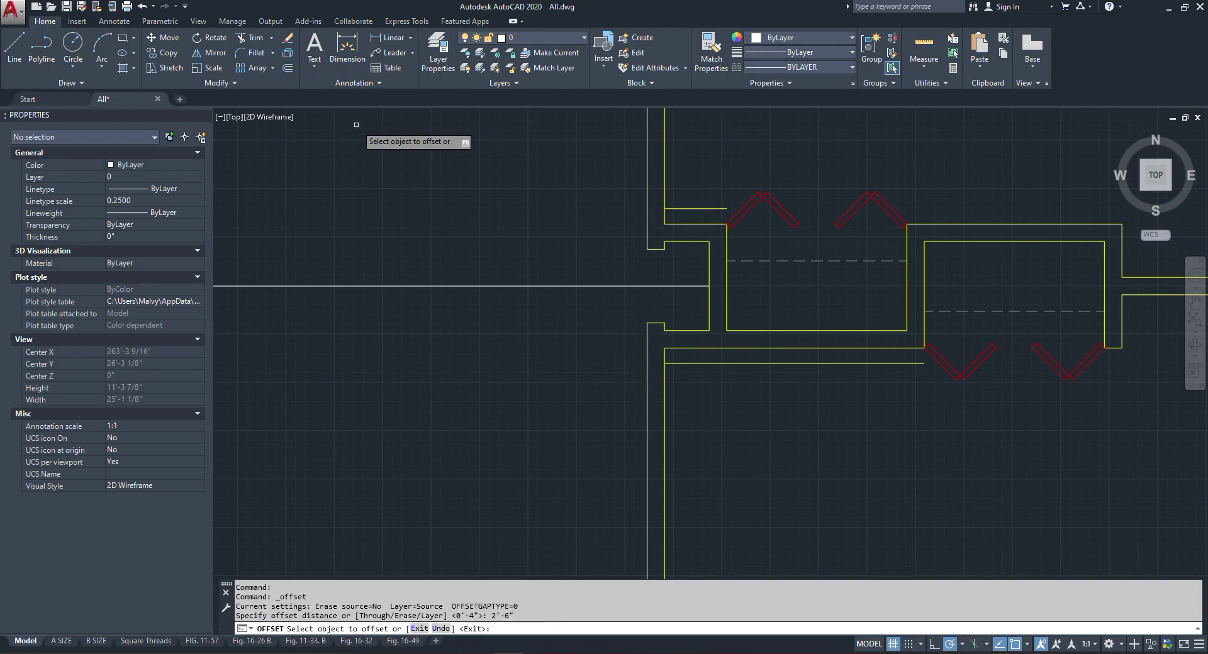
pyautogui.click(668, 363)
pyautogui.click(676, 402)
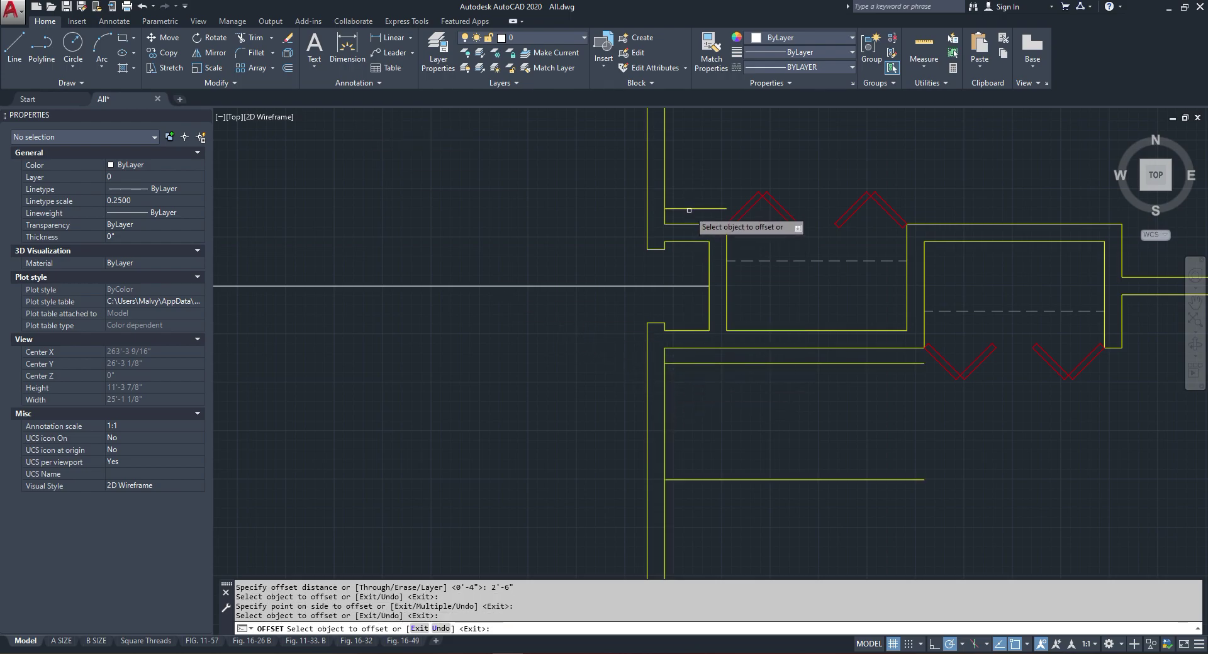
pyautogui.press('Escape')
# Step: Extend the four jamb lines across the hall wall to its west line
pyautogui.scroll(-5, 686, 209)
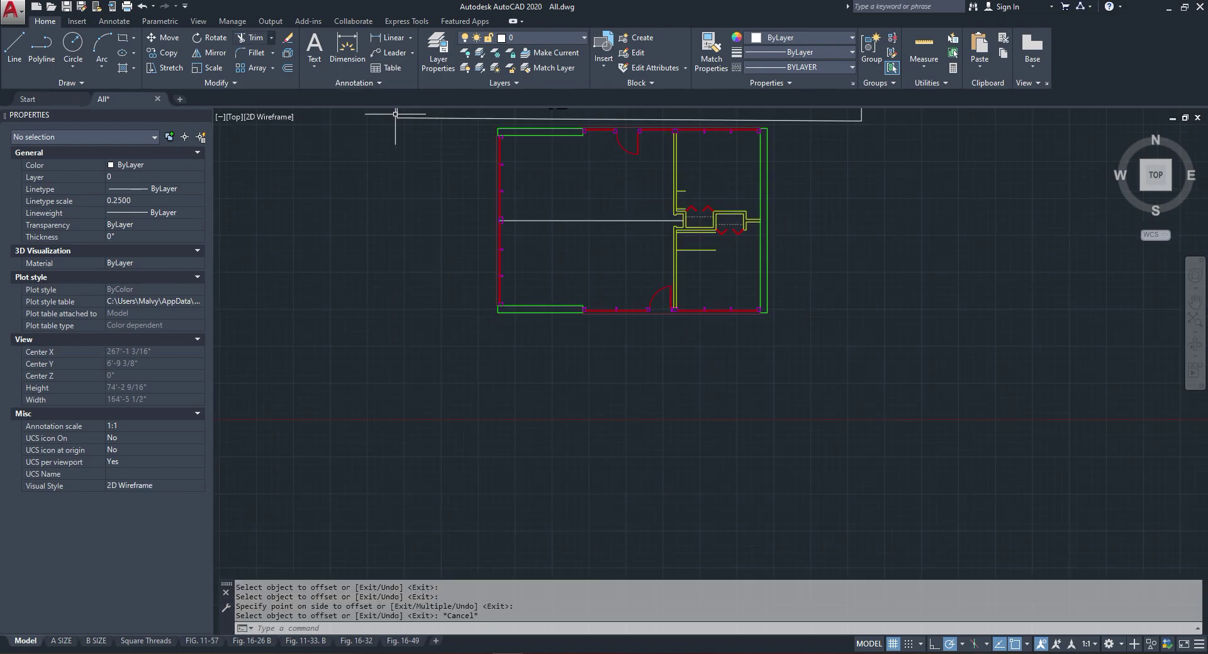
pyautogui.click(270, 83)
pyautogui.scroll(5, 661, 194)
pyautogui.click(723, 304)
pyautogui.click(717, 310)
pyautogui.scroll(-4, 717, 311)
pyautogui.scroll(4, 723, 327)
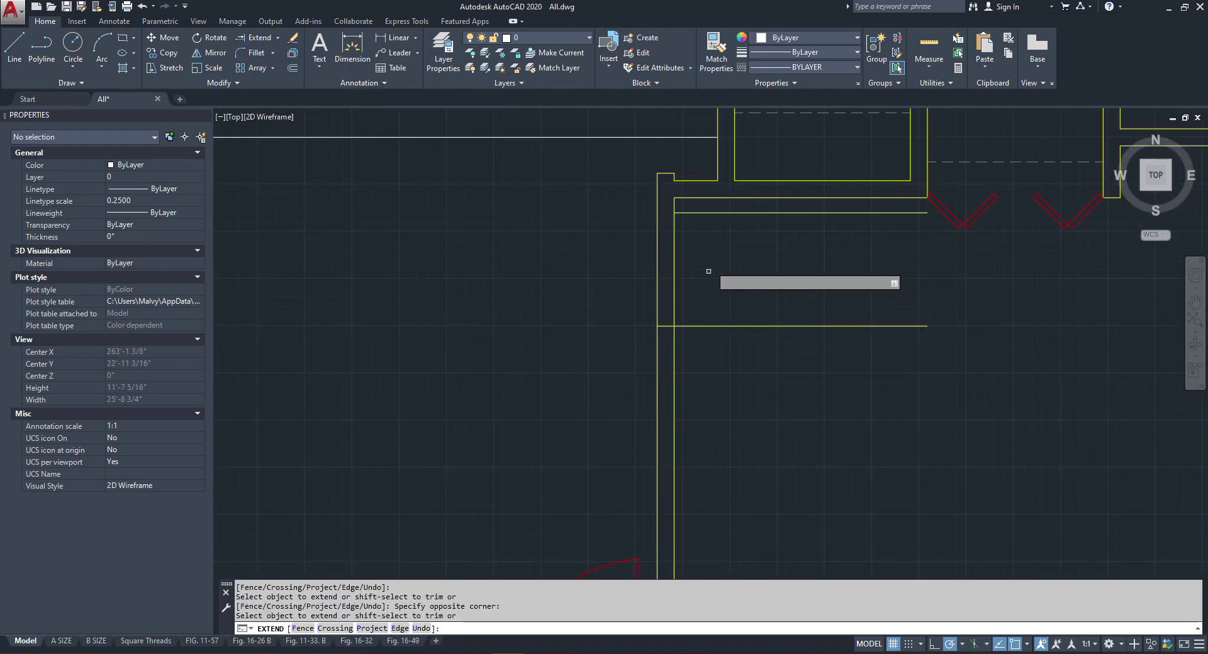
pyautogui.press('Escape')
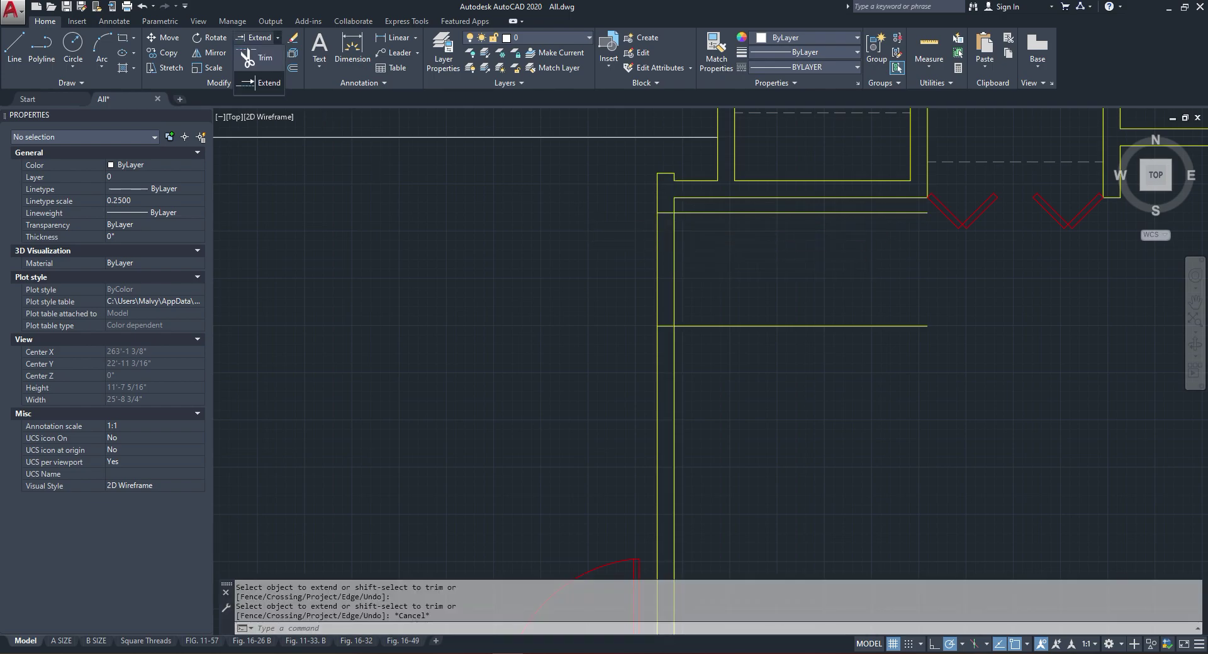
# Step: Trim the jamb lines to the hall wall's thickness and cut out the wall segments between them to open both bedroom doorways
pyautogui.click(248, 55)
pyautogui.press('Return')
pyautogui.click(713, 210)
pyautogui.click(713, 211)
pyautogui.click(710, 365)
pyautogui.click(694, 295)
pyautogui.click(636, 296)
pyautogui.scroll(-4, 643, 409)
pyautogui.scroll(4, 642, 250)
pyautogui.click(700, 200)
pyautogui.click(699, 330)
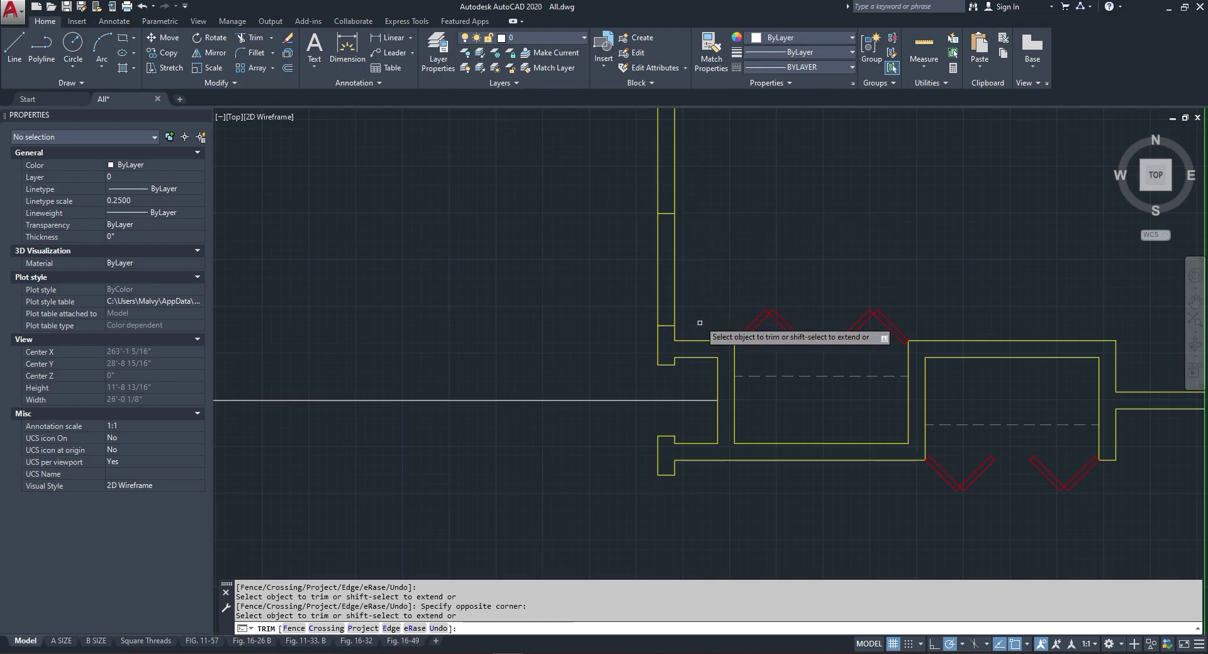
pyautogui.press('Escape')
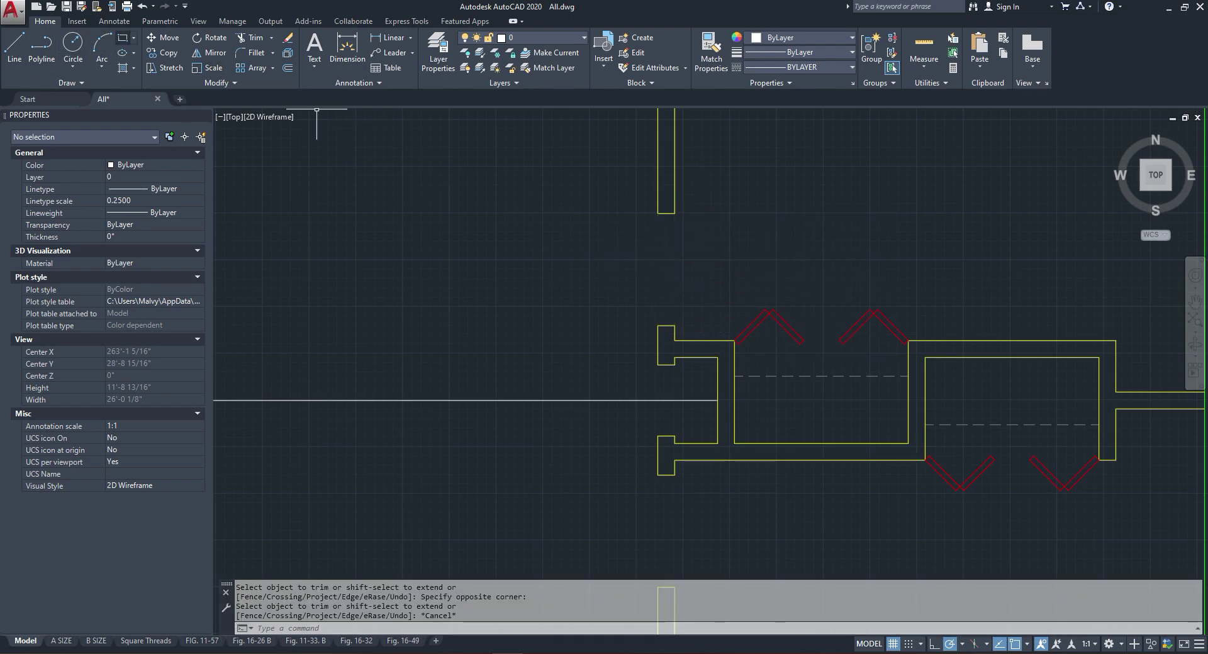
# Step: Draw a closed polyline door leaf 2.5' long and 1.5" thick from the south jamb of the north bedroom's doorway
pyautogui.click(42, 50)
pyautogui.scroll(5, 690, 326)
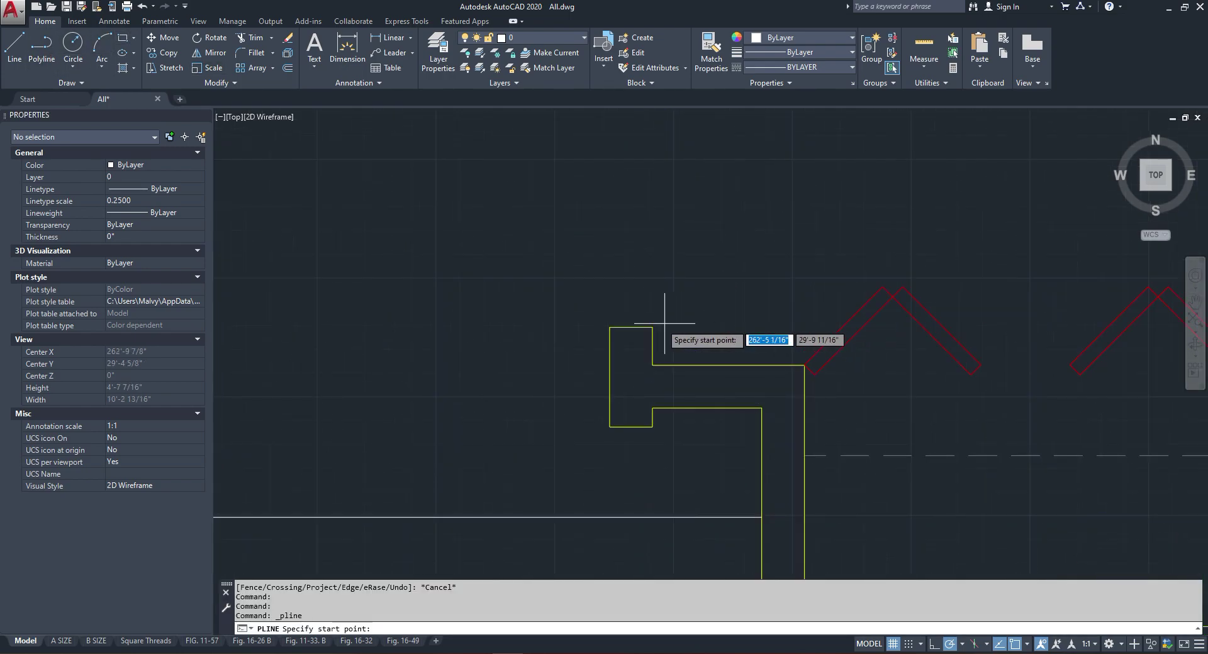
pyautogui.click(674, 326)
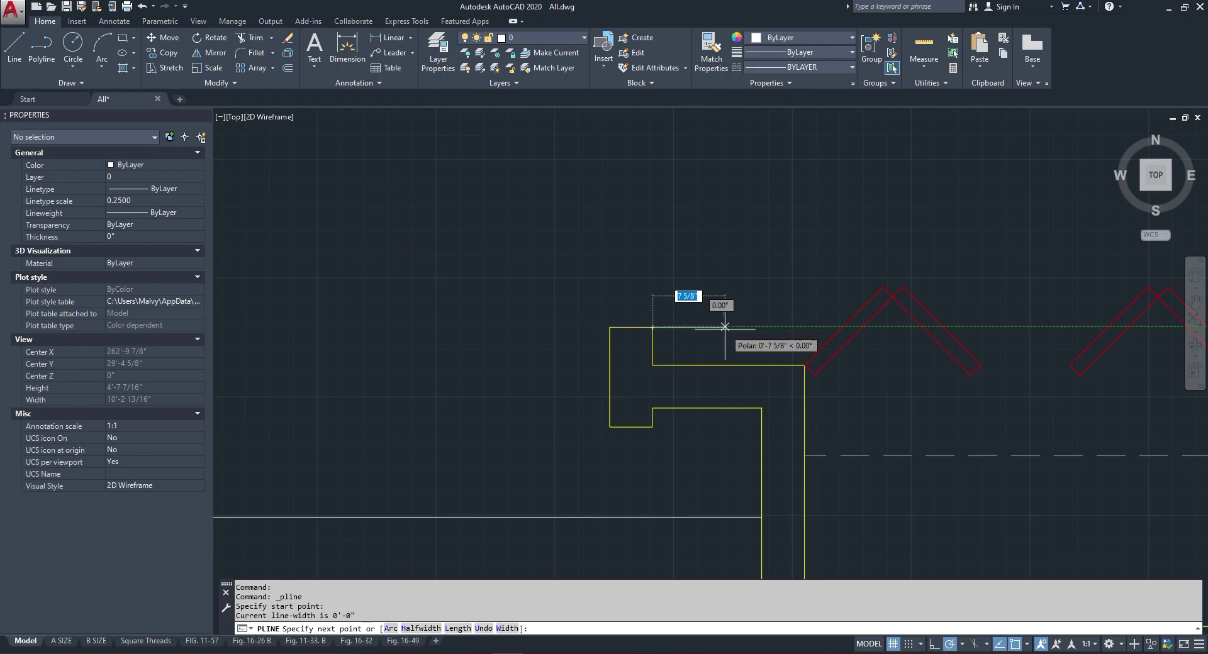
pyautogui.write("2.5'")
pyautogui.press('Return')
pyautogui.scroll(-2, 770, 339)
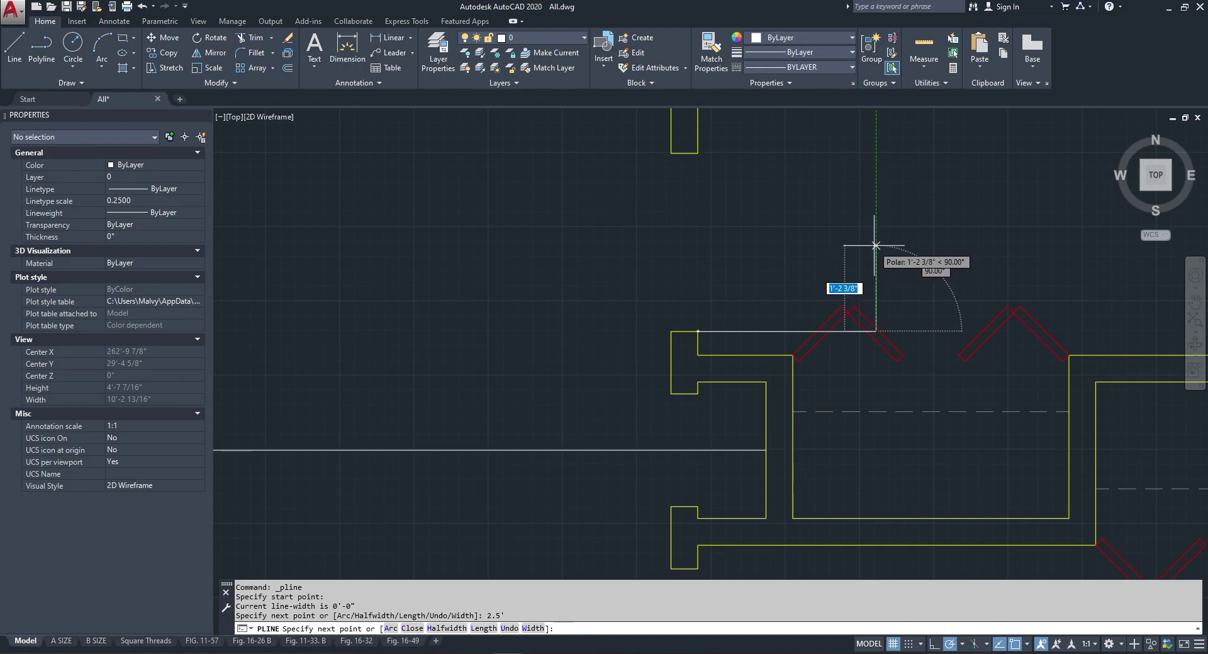
pyautogui.write('1.5')
pyautogui.press('Return')
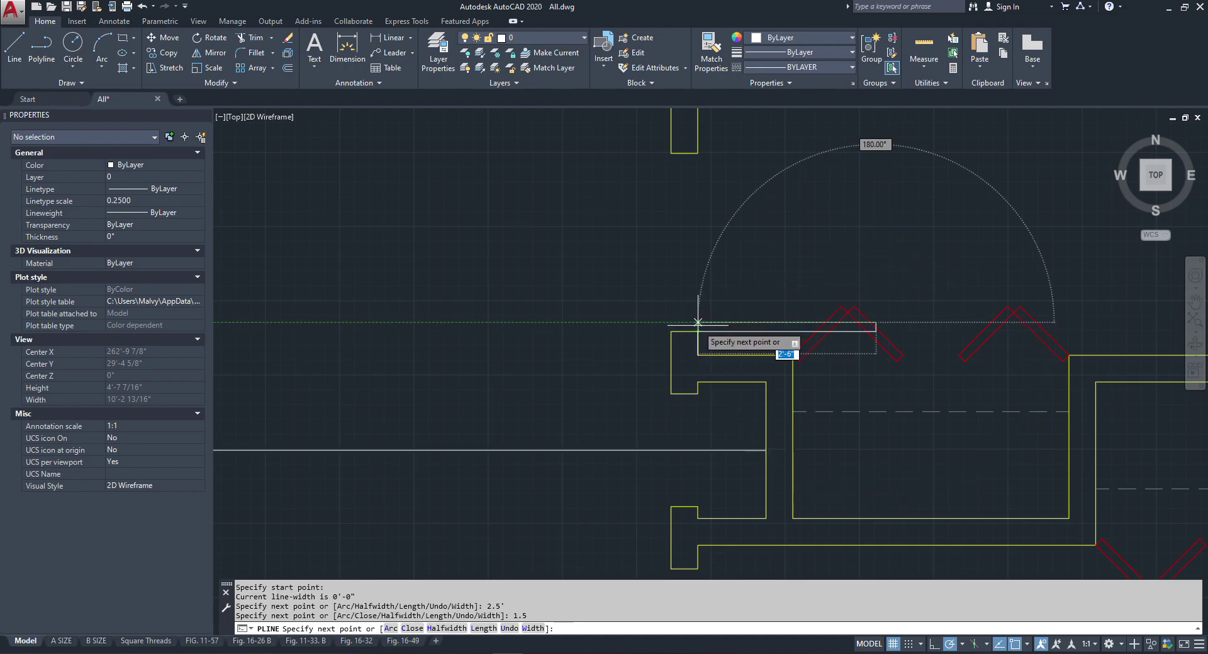
pyautogui.rightClick(698, 286)
pyautogui.click(725, 356)
# Step: Rotate the door leaf about its hinge corner at the jamb so it stands open at 45 degrees
pyautogui.scroll(2, 725, 337)
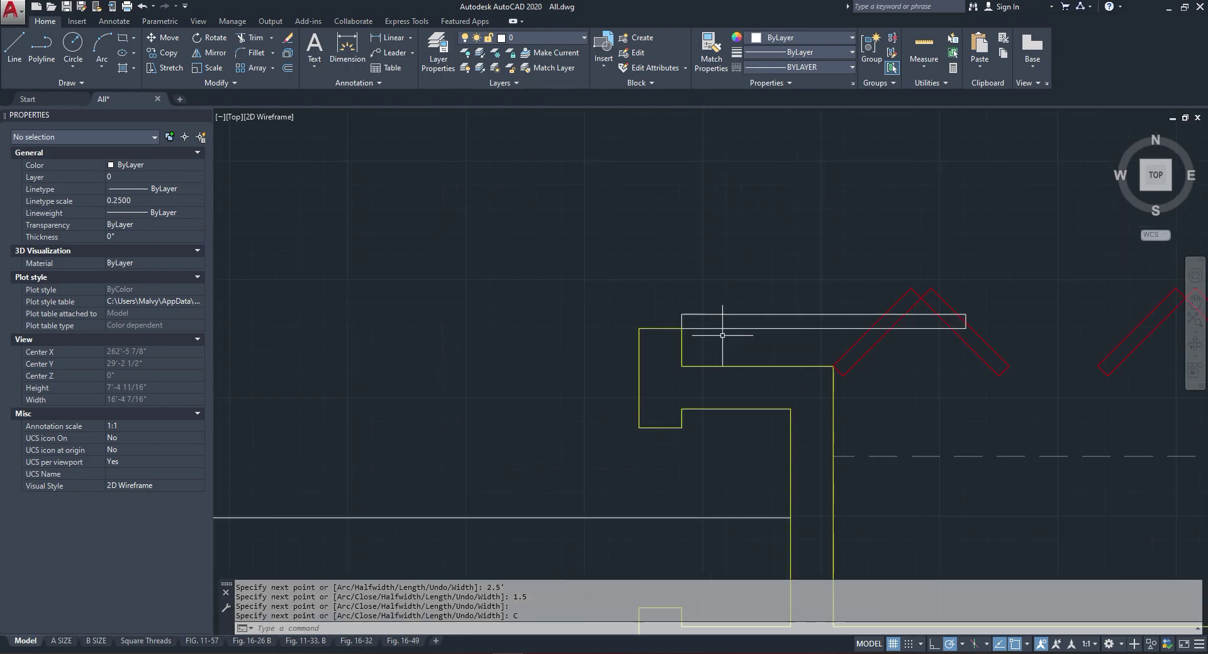
pyautogui.click(724, 337)
pyautogui.click(707, 292)
pyautogui.rightClick(706, 271)
pyautogui.click(738, 421)
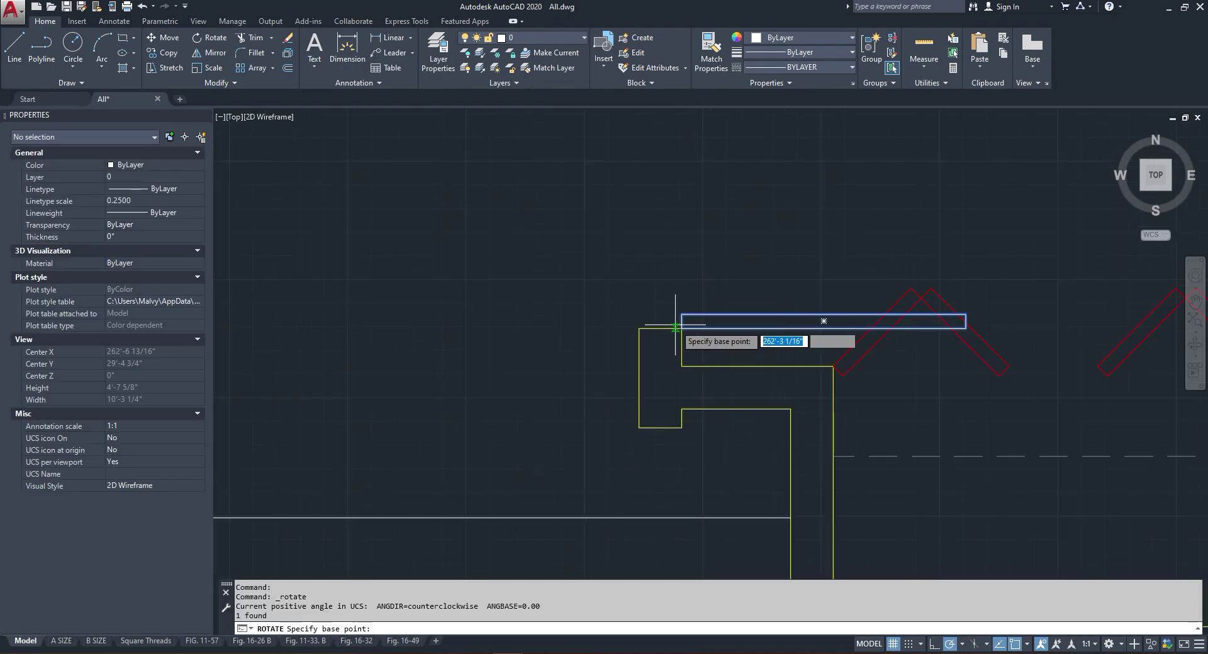
pyautogui.click(682, 320)
pyautogui.scroll(-2, 682, 320)
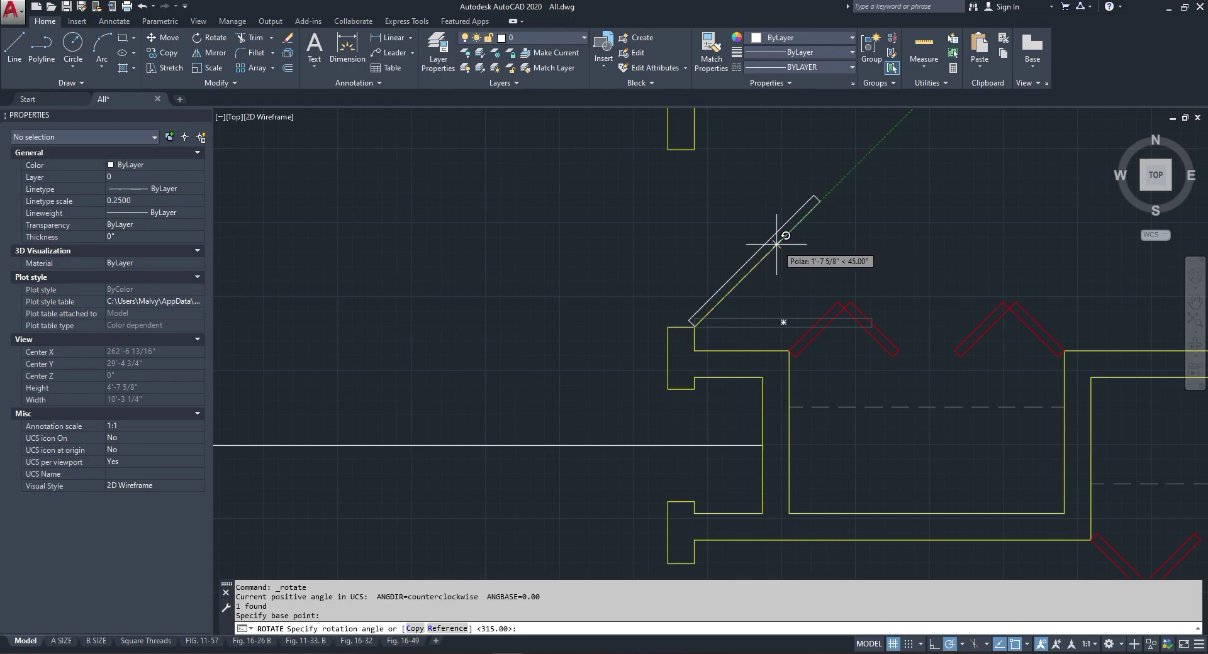
pyautogui.press('Return')
pyautogui.scroll(-2, 559, 206)
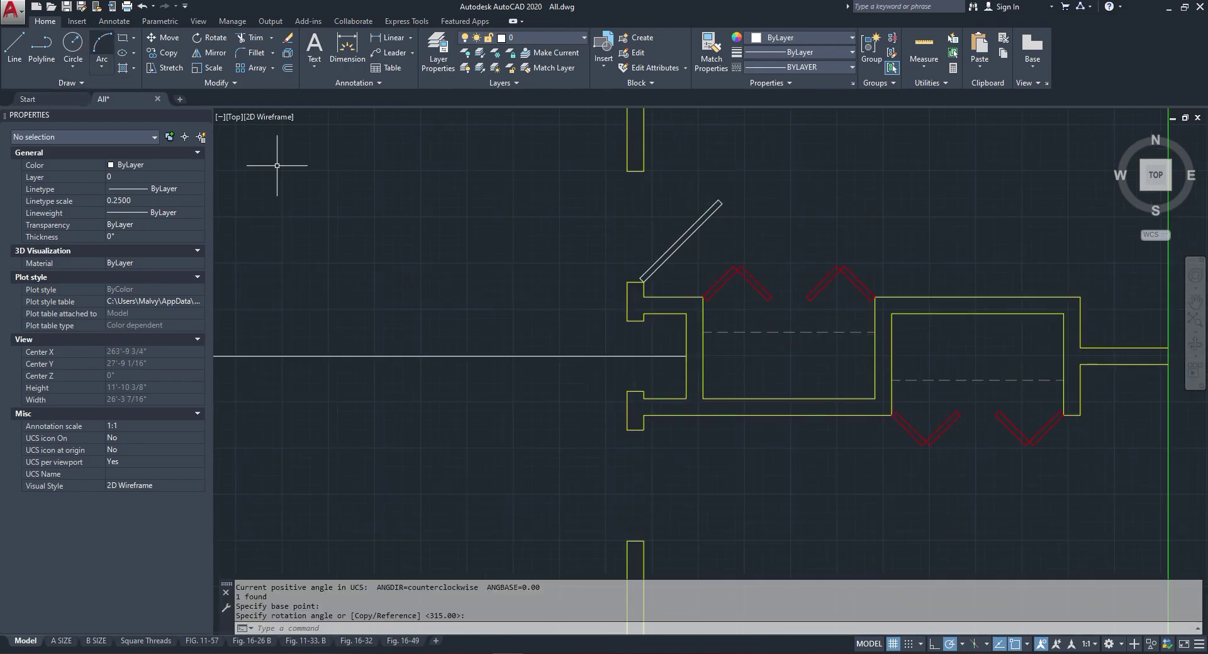
# Step: Draw a three-point swing arc from the doorway's north jamb to the door leaf's tip and adjust its curve by its midpoint
pyautogui.click(102, 49)
pyautogui.click(644, 172)
pyautogui.click(686, 171)
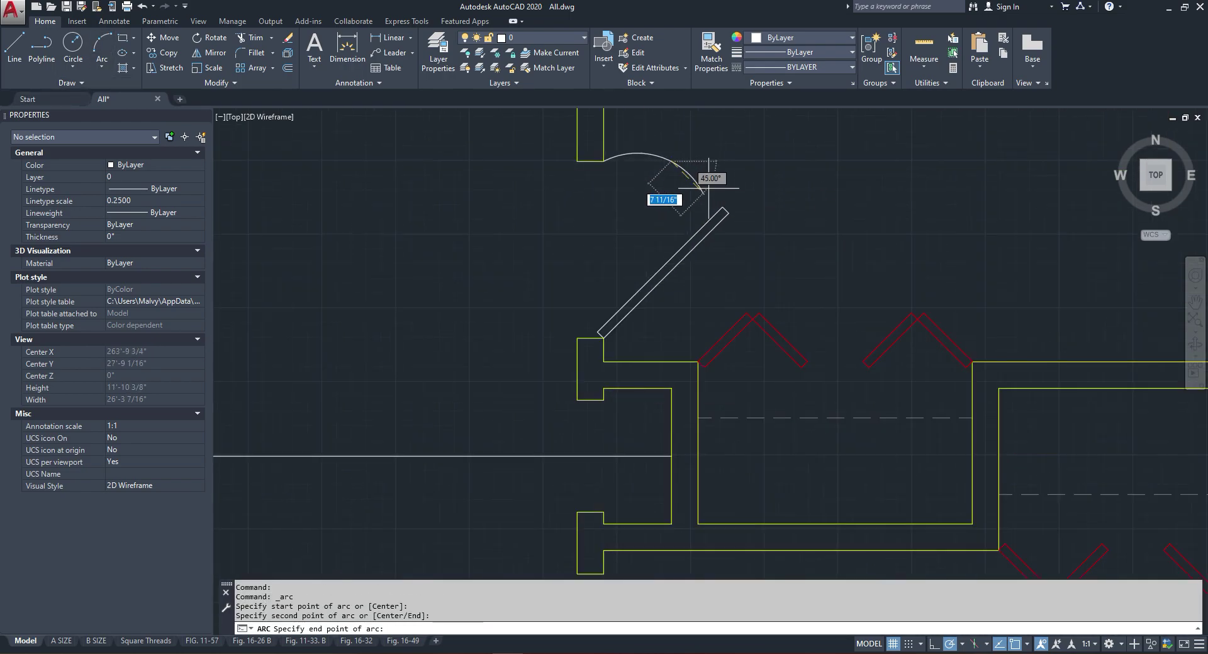
pyautogui.click(717, 205)
pyautogui.click(689, 173)
pyautogui.scroll(4, 688, 173)
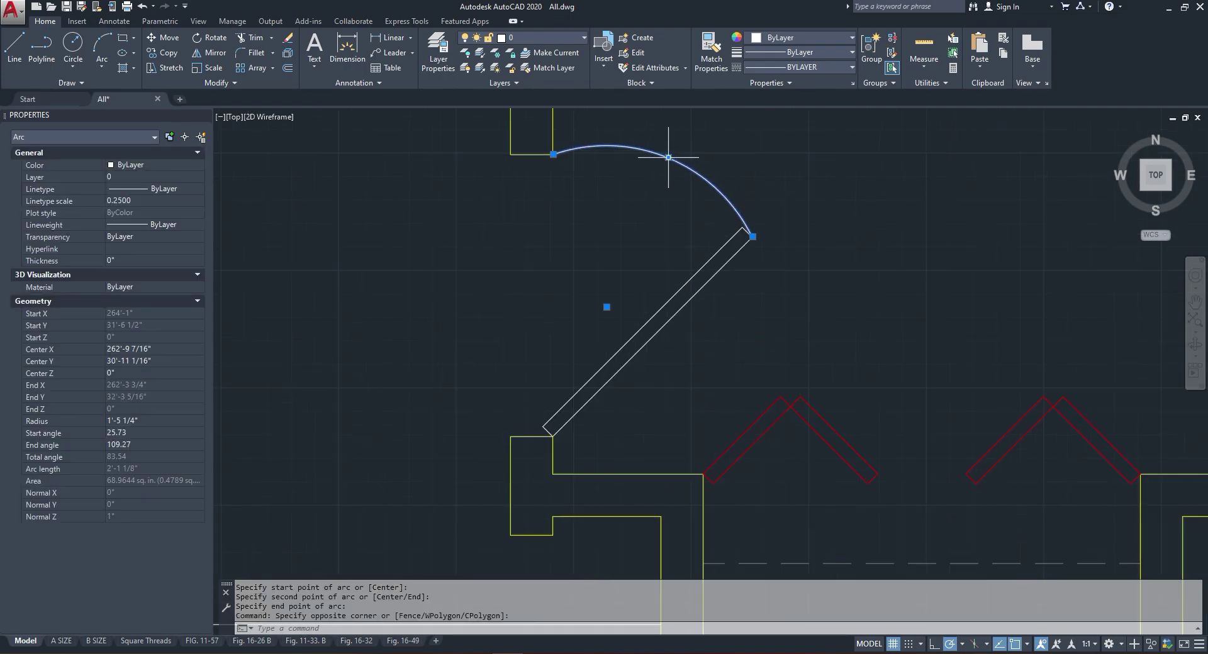
pyautogui.click(672, 157)
pyautogui.click(663, 180)
pyautogui.press('Escape')
# Step: Match the door leaf and swing arc to the properties of the red bifold door on layer A-ELEV-3
pyautogui.click(746, 235)
pyautogui.click(711, 50)
pyautogui.click(802, 397)
pyautogui.click(820, 212)
pyautogui.click(703, 266)
pyautogui.press('Escape')
# Step: Mirror the door leaf and swing arc southward across a horizontal axis into the south bedroom's doorway, keeping the original
pyautogui.click(764, 197)
pyautogui.click(669, 257)
pyautogui.scroll(-8, 666, 258)
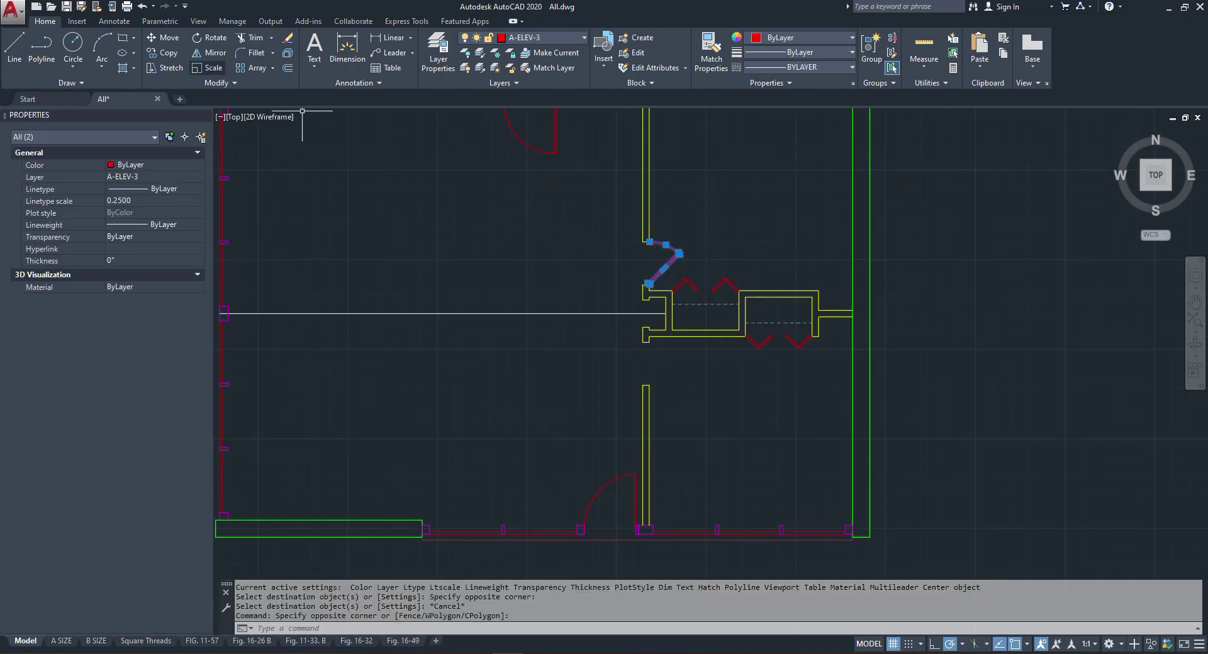
pyautogui.click(209, 53)
pyautogui.scroll(4, 643, 349)
pyautogui.click(649, 260)
pyautogui.click(723, 260)
pyautogui.rightClick(726, 261)
pyautogui.click(739, 270)
pyautogui.scroll(-4, 736, 285)
pyautogui.scroll(2, 723, 282)
pyautogui.scroll(-1, 739, 321)
pyautogui.scroll(2, 739, 321)
pyautogui.click(648, 359)
pyautogui.click(597, 421)
pyautogui.rightClick(571, 337)
pyautogui.click(537, 366)
pyautogui.press('Escape')
pyautogui.press('Escape')
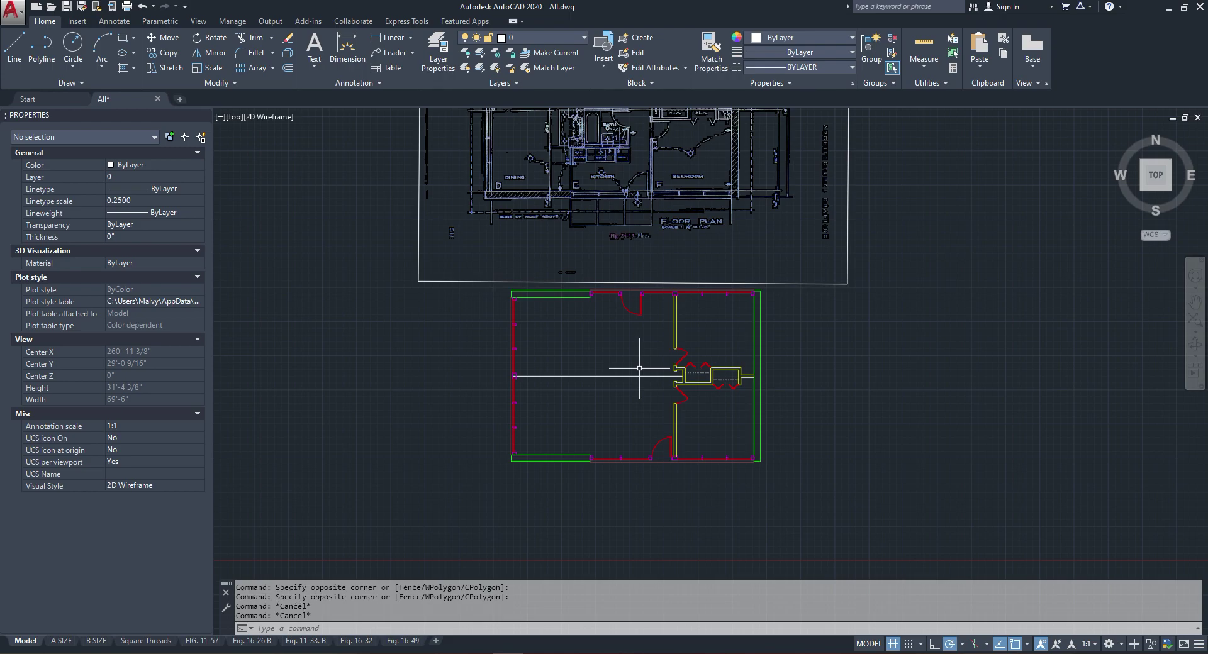
# Step: Examine the utility room, storage and hall layout with its dimensions on the reference plan
pyautogui.scroll(-5, 639, 370)
pyautogui.scroll(10, 655, 327)
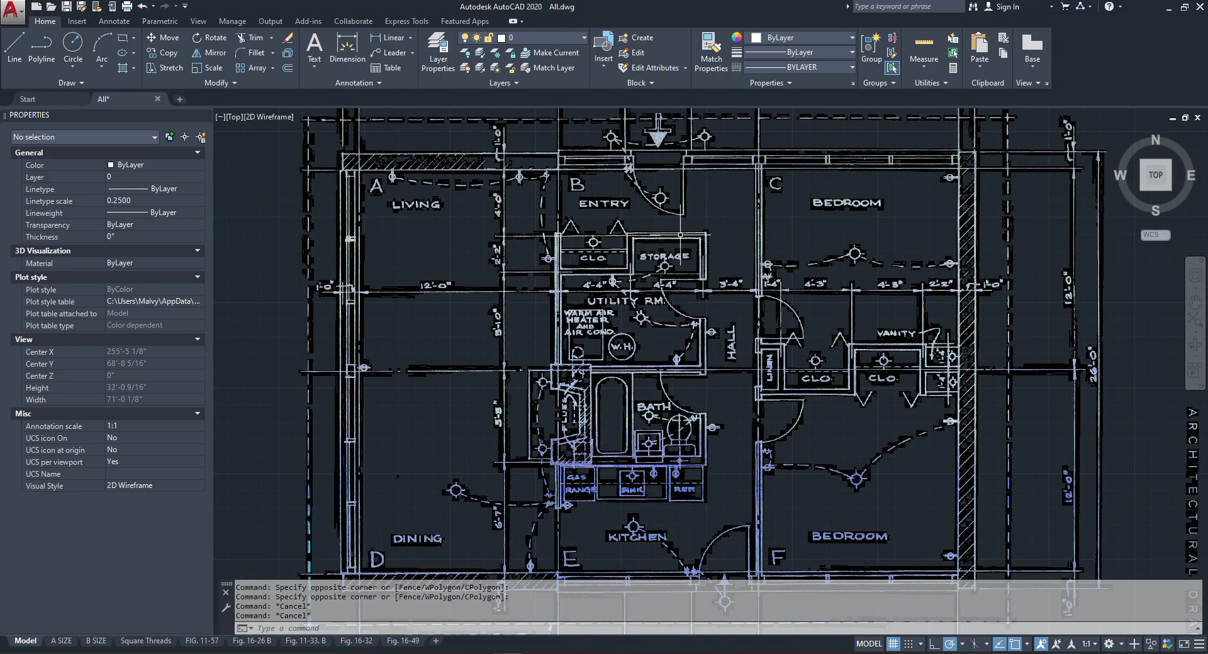
pyautogui.scroll(-2, 595, 429)
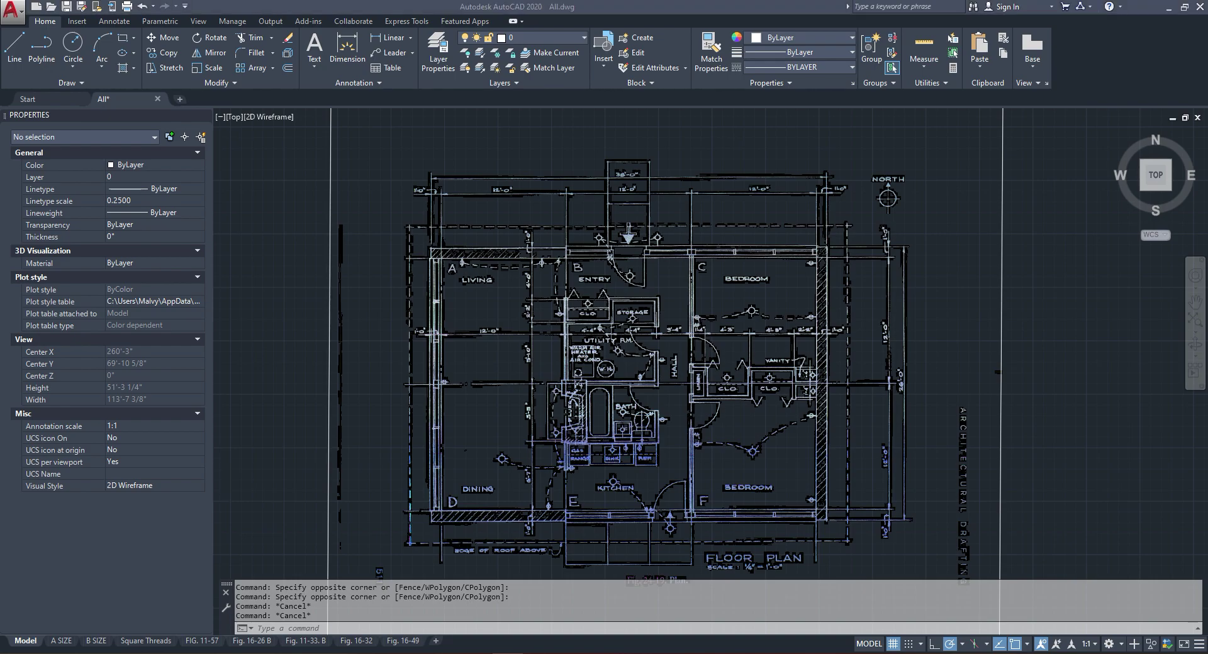
pyautogui.scroll(4, 590, 353)
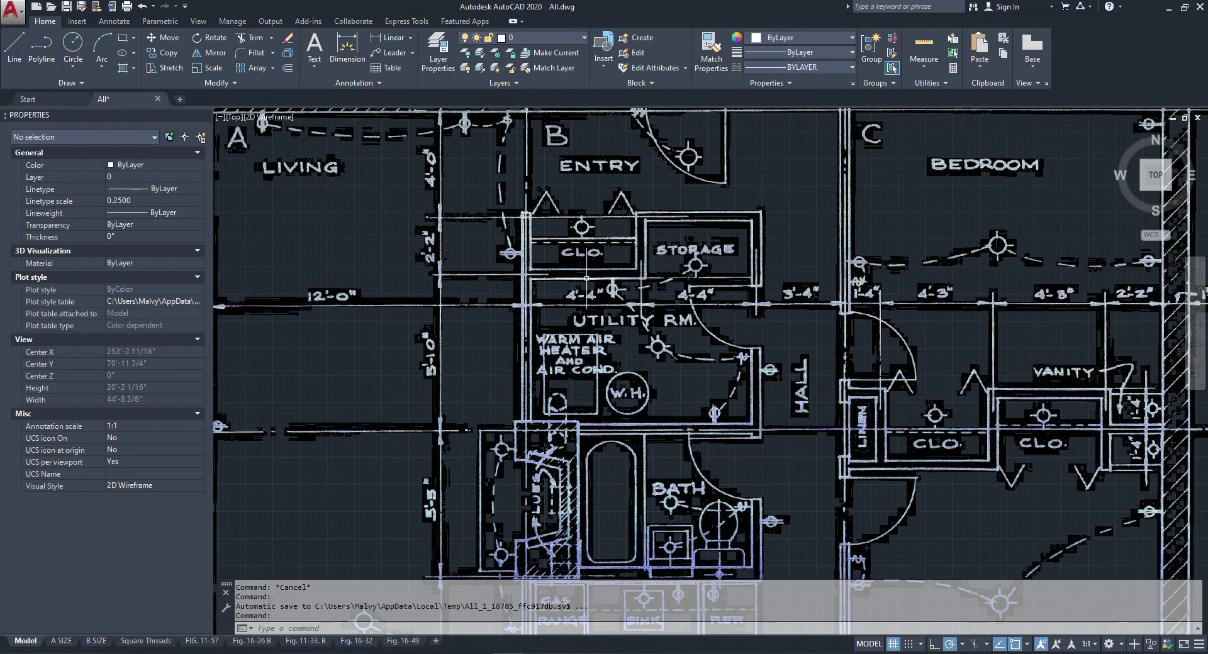
pyautogui.scroll(-4, 667, 266)
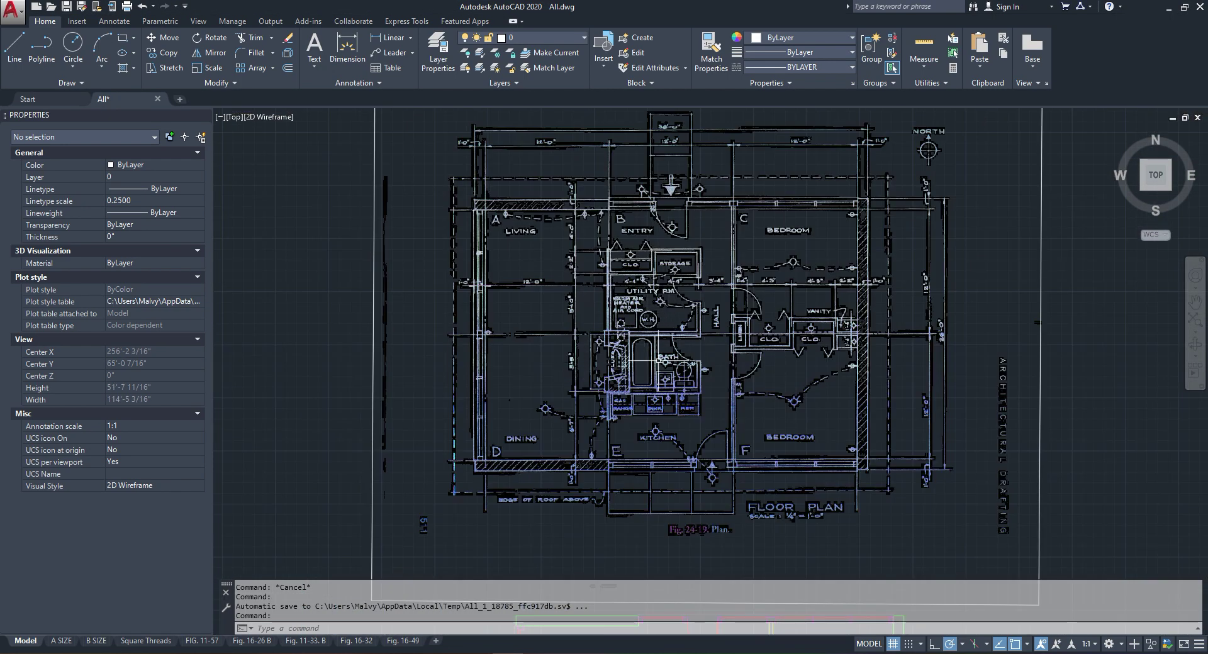
pyautogui.scroll(4, 653, 332)
pyautogui.scroll(-8, 604, 270)
pyautogui.scroll(6, 628, 334)
pyautogui.scroll(-5, 692, 368)
pyautogui.scroll(12, 701, 226)
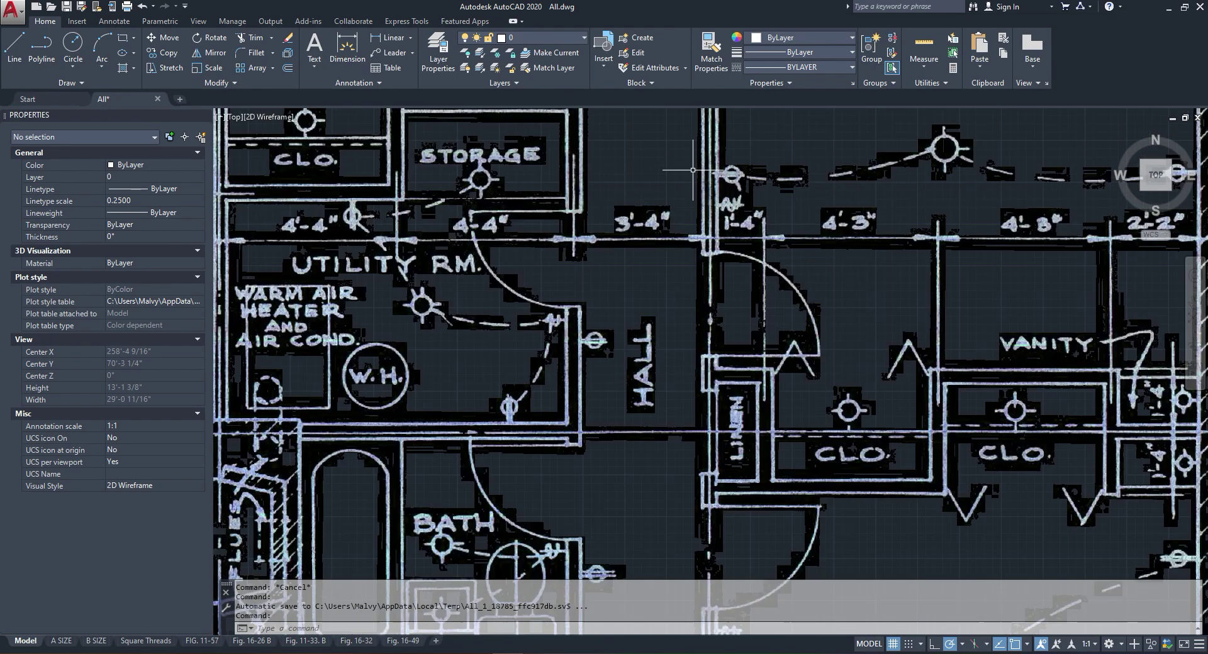
pyautogui.scroll(3, 620, 215)
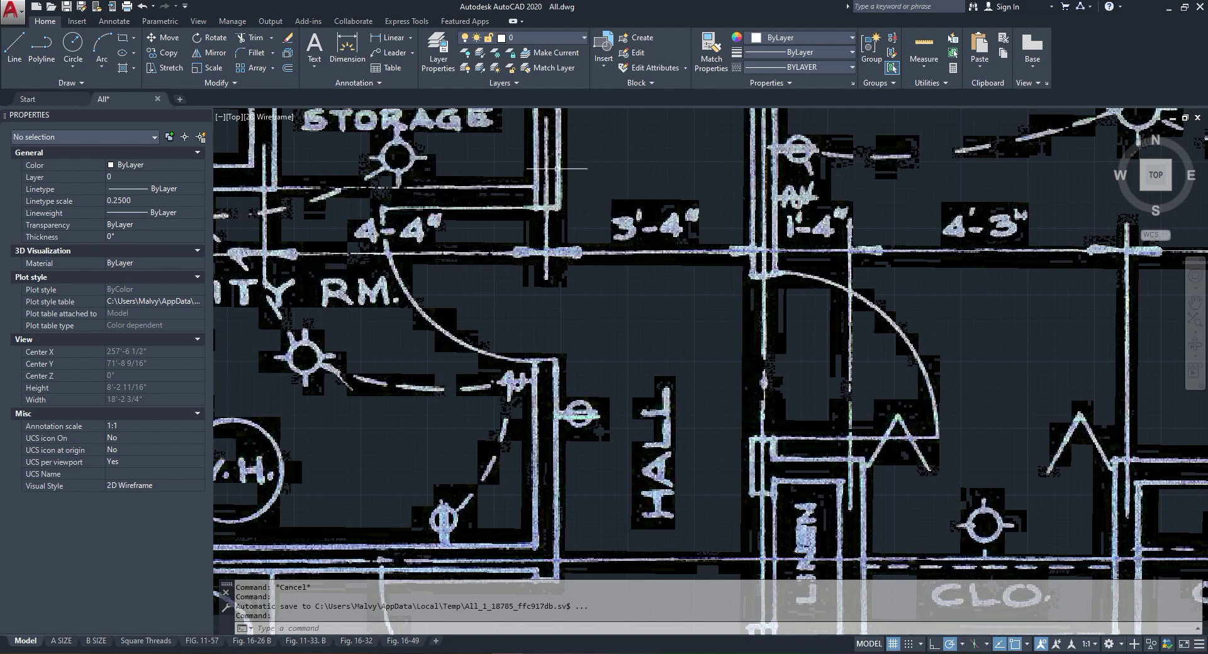
# Step: Copy the two wall lines between hall and north bedroom 3'-4" west to form the hall's west wall
pyautogui.scroll(2, 641, 225)
pyautogui.scroll(-8, 641, 225)
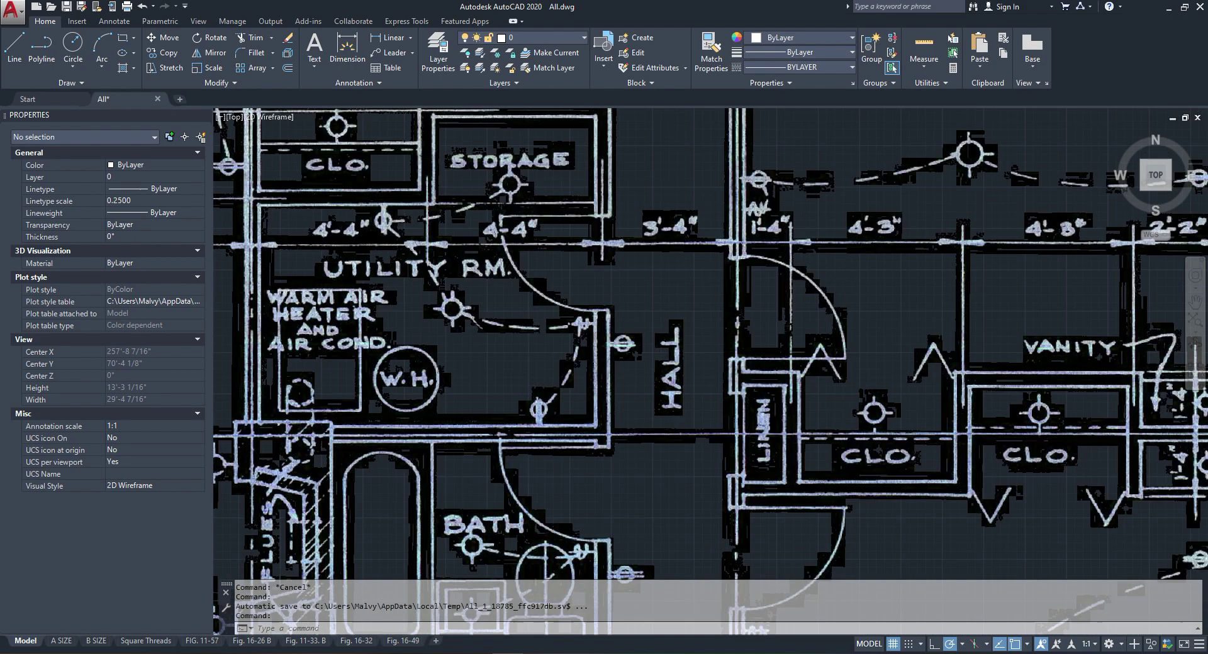
pyautogui.scroll(-1, 678, 409)
pyautogui.scroll(4, 671, 484)
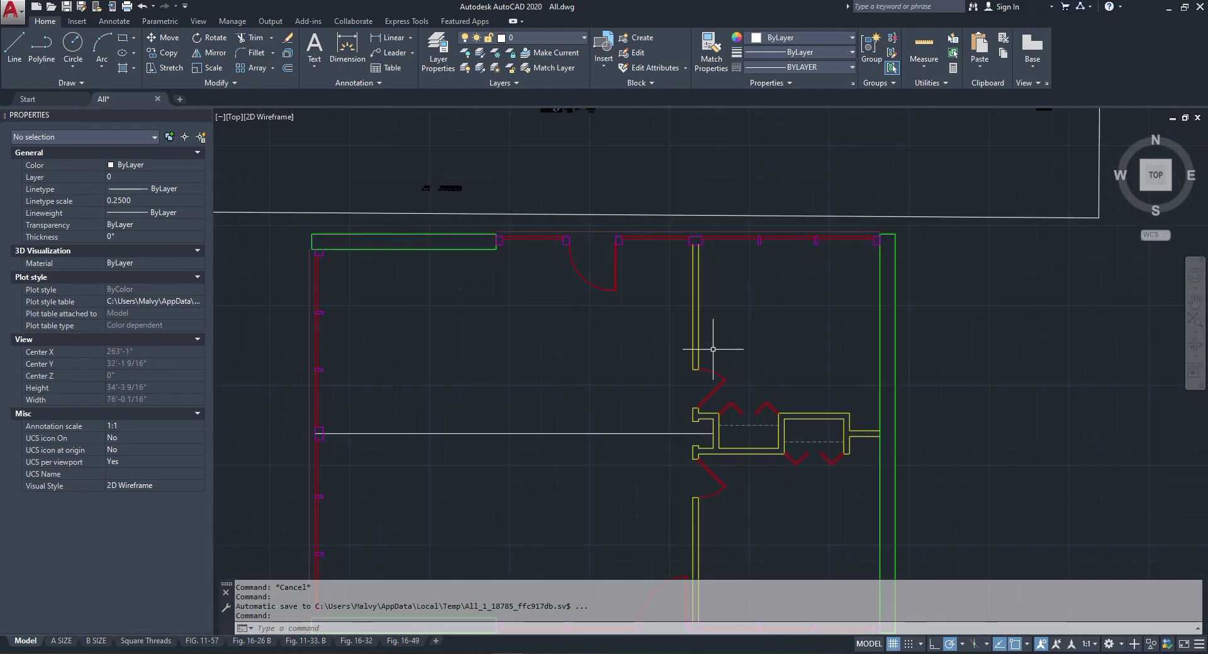
pyautogui.click(714, 331)
pyautogui.click(666, 329)
pyautogui.rightClick(670, 323)
pyautogui.click(716, 427)
pyautogui.click(663, 375)
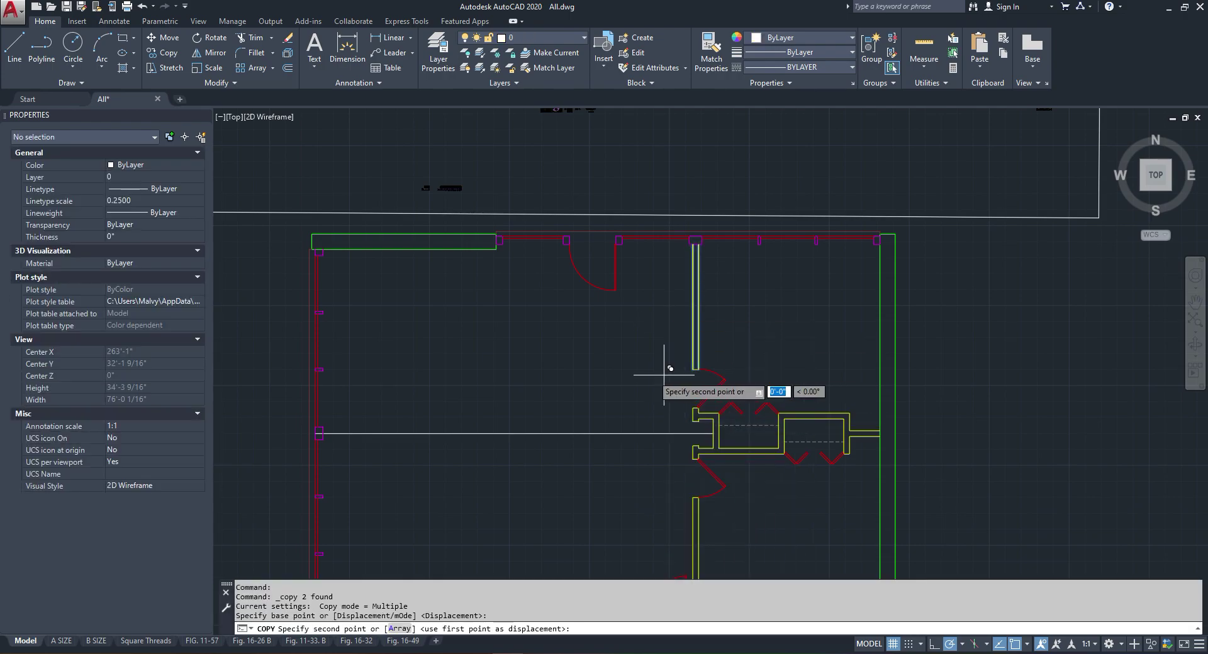
pyautogui.write('3')
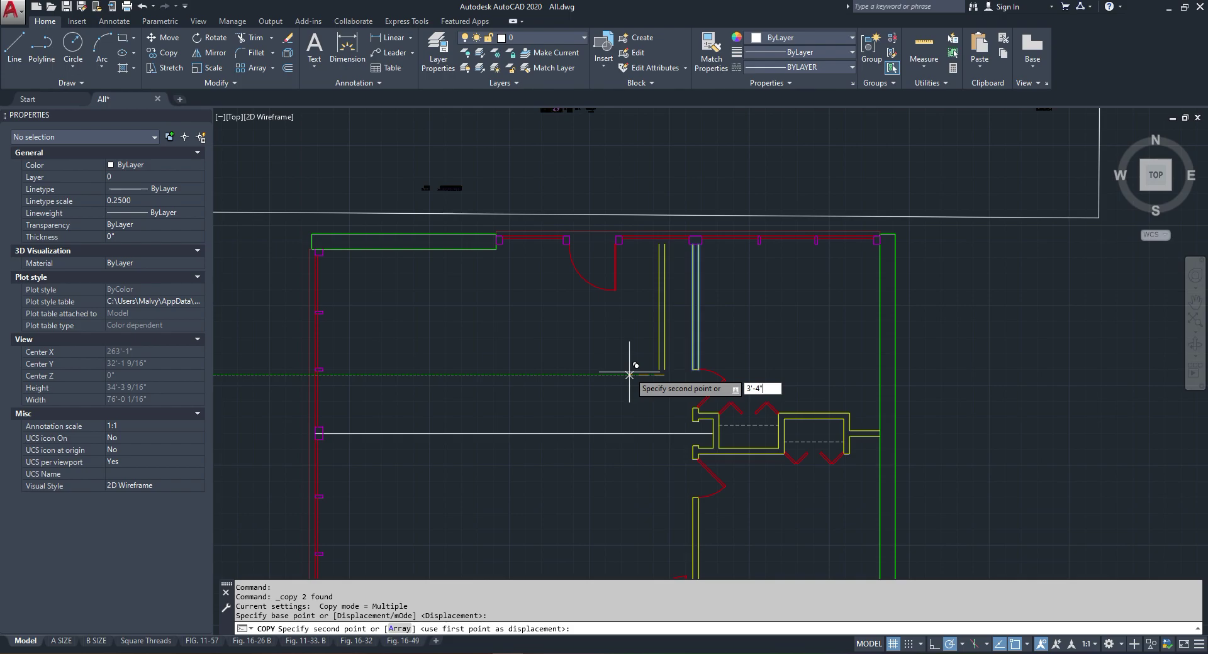
pyautogui.write('\'-4"')
pyautogui.press('Return')
pyautogui.press('Escape')
# Step: Stretch the copied hall wall's lower ends southward, past the house's horizontal centreline toward the south wall
pyautogui.scroll(-4, 636, 368)
pyautogui.scroll(2, 669, 401)
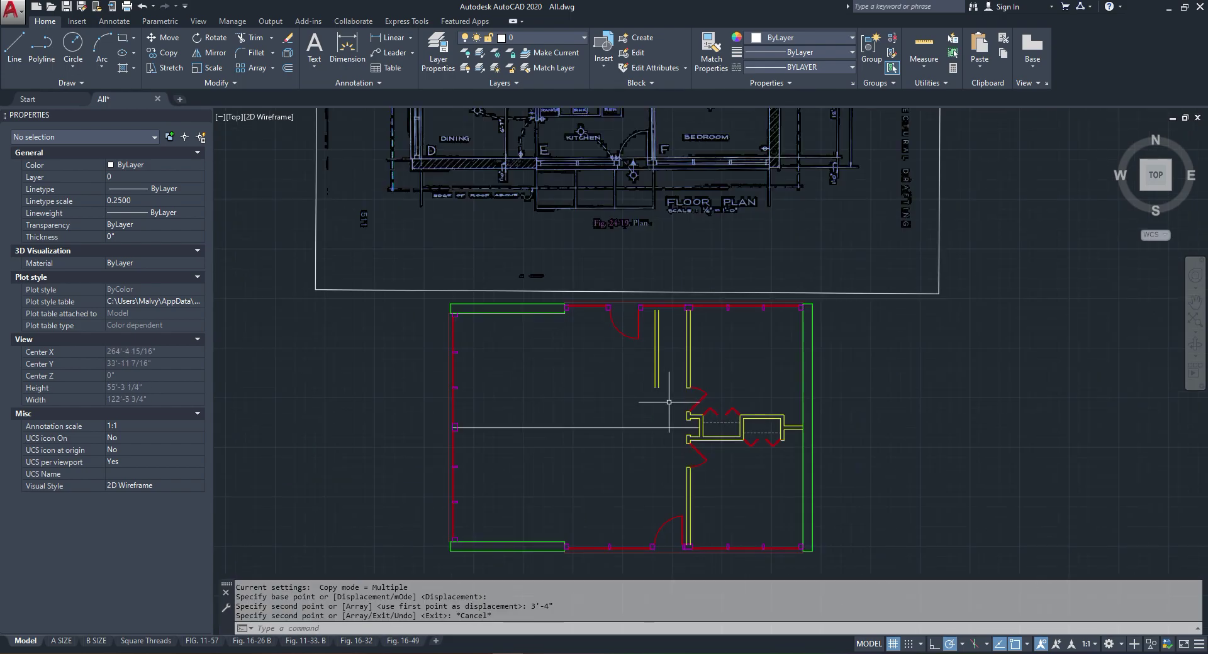
pyautogui.click(165, 68)
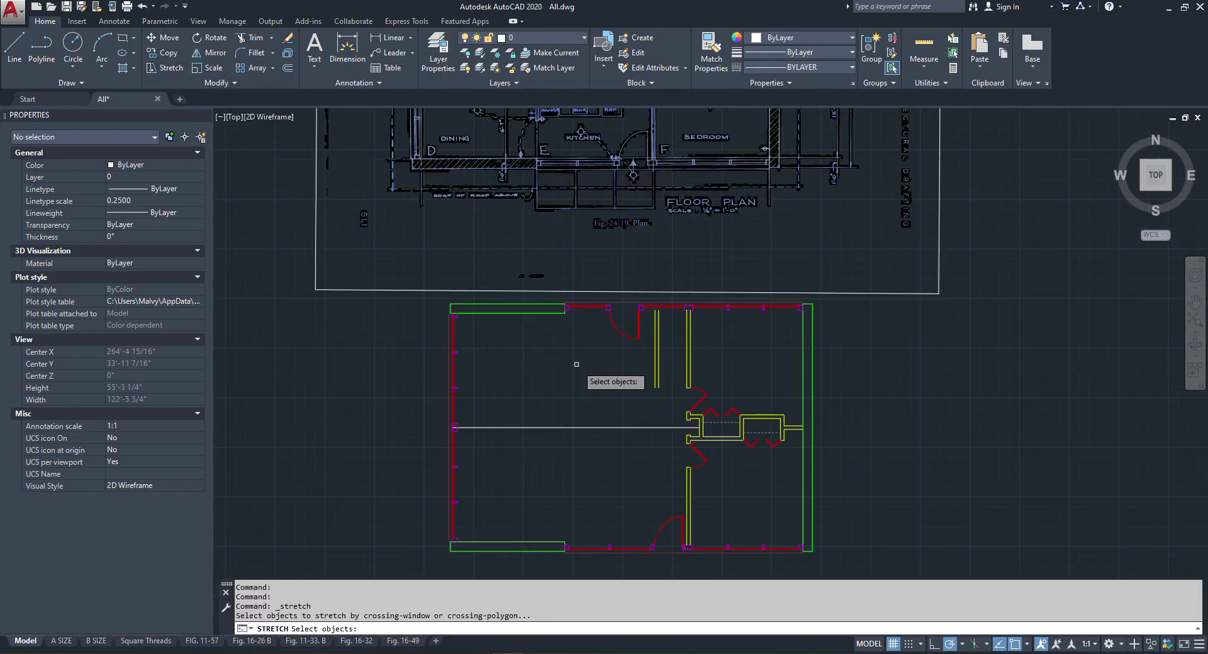
pyautogui.click(669, 378)
pyautogui.click(607, 393)
pyautogui.press('Return')
pyautogui.click(598, 378)
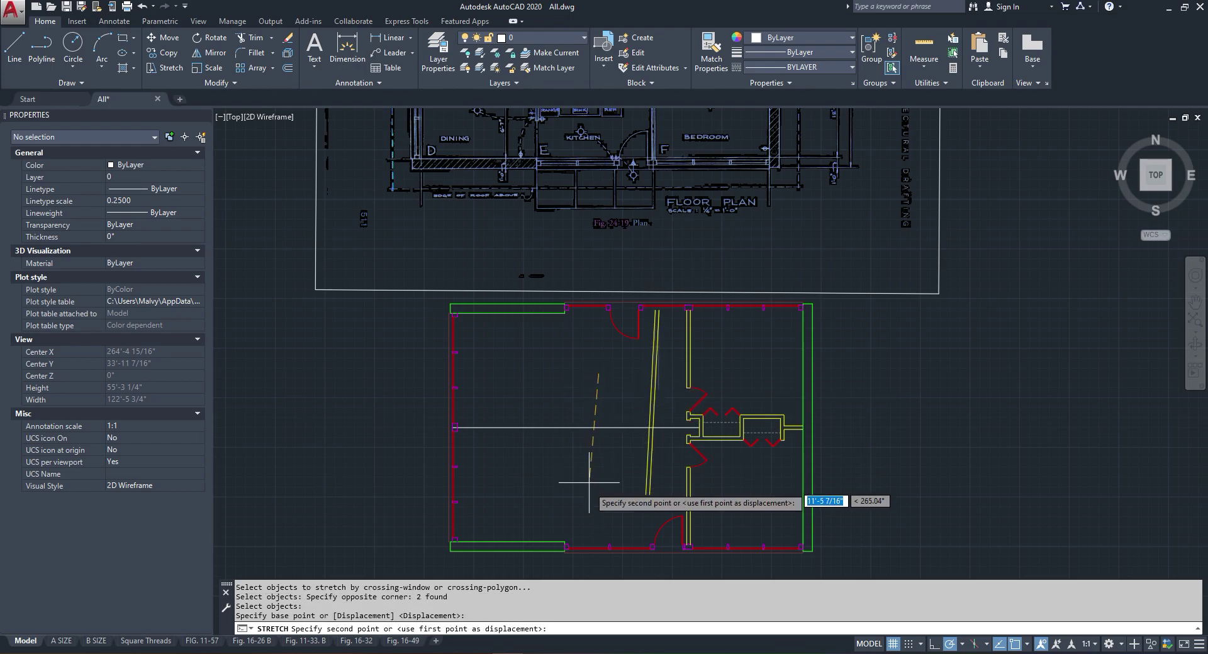
pyautogui.press('Escape')
# Step: Examine the partition spacing across the entry closet, storage, utility room and bath on the reference plan
pyautogui.scroll(-5, 604, 490)
pyautogui.scroll(9, 618, 371)
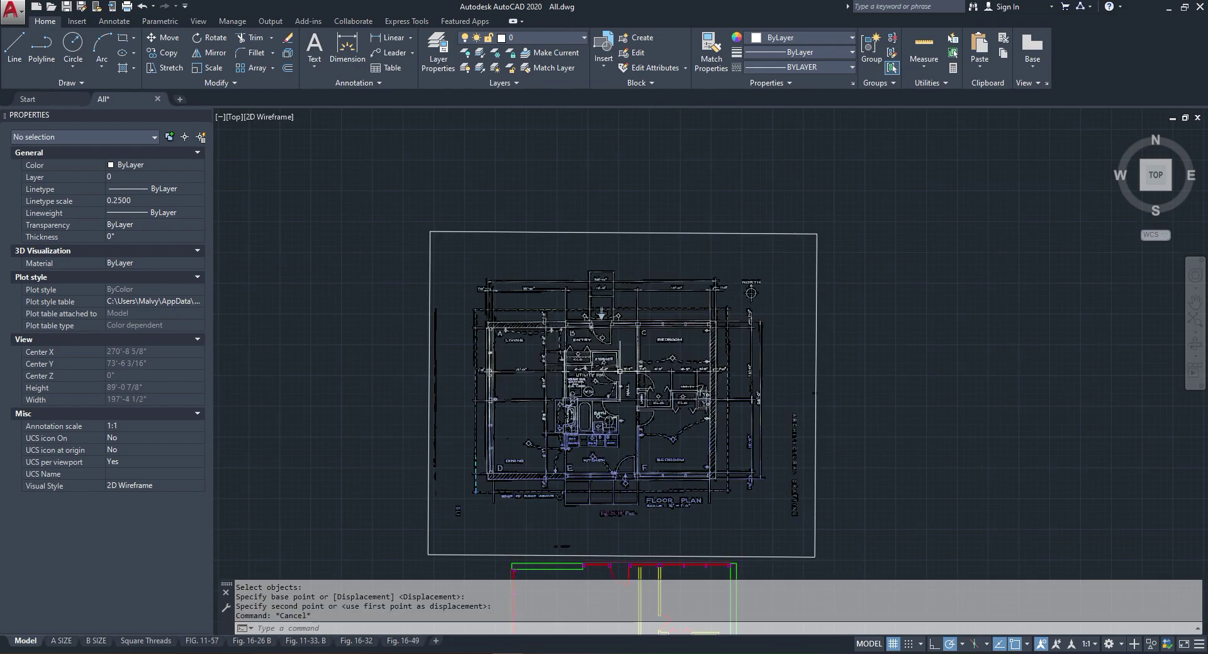
pyautogui.scroll(-4, 594, 362)
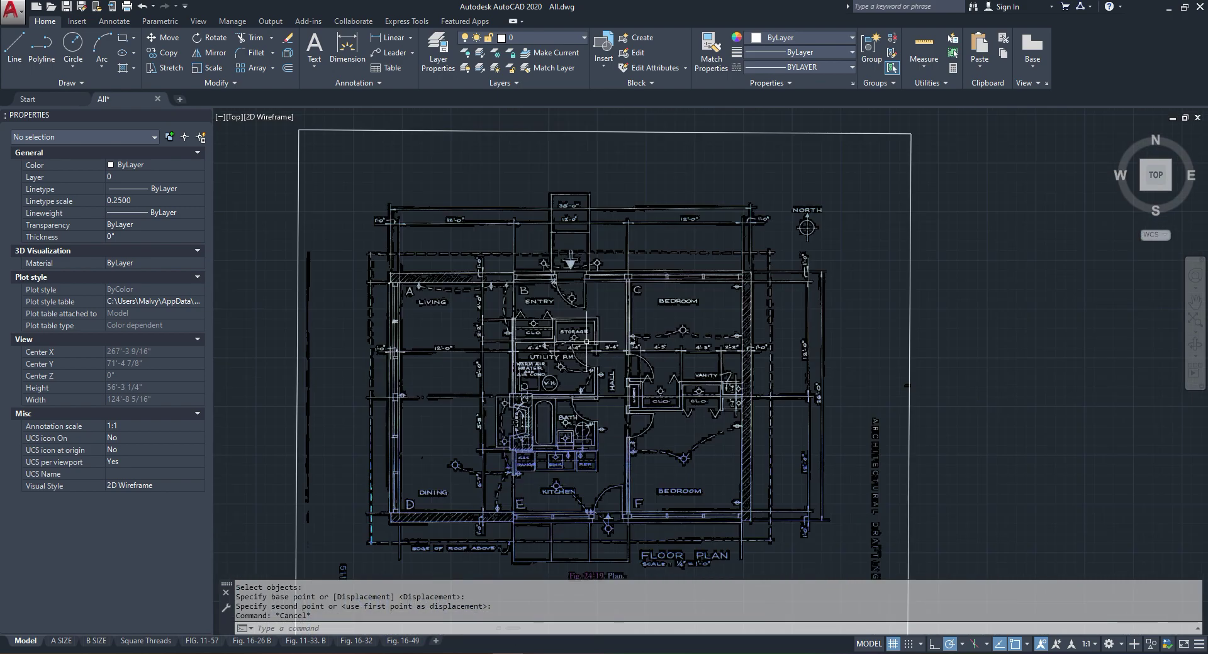
pyautogui.scroll(4, 571, 382)
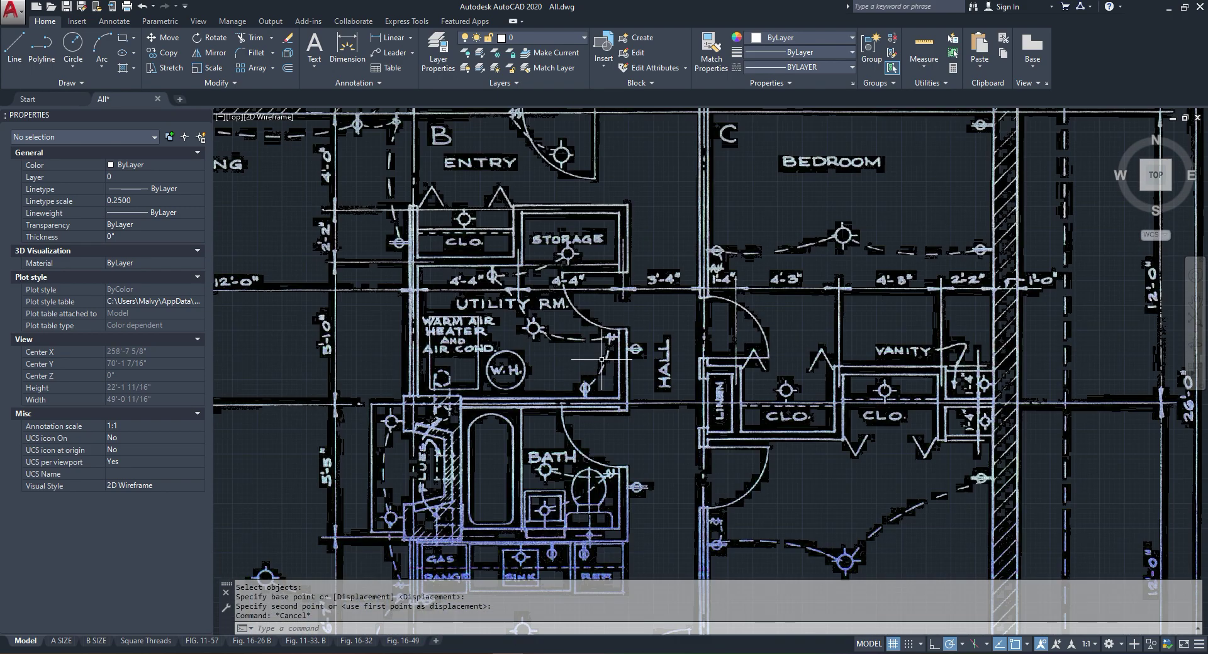
pyautogui.scroll(-2, 610, 291)
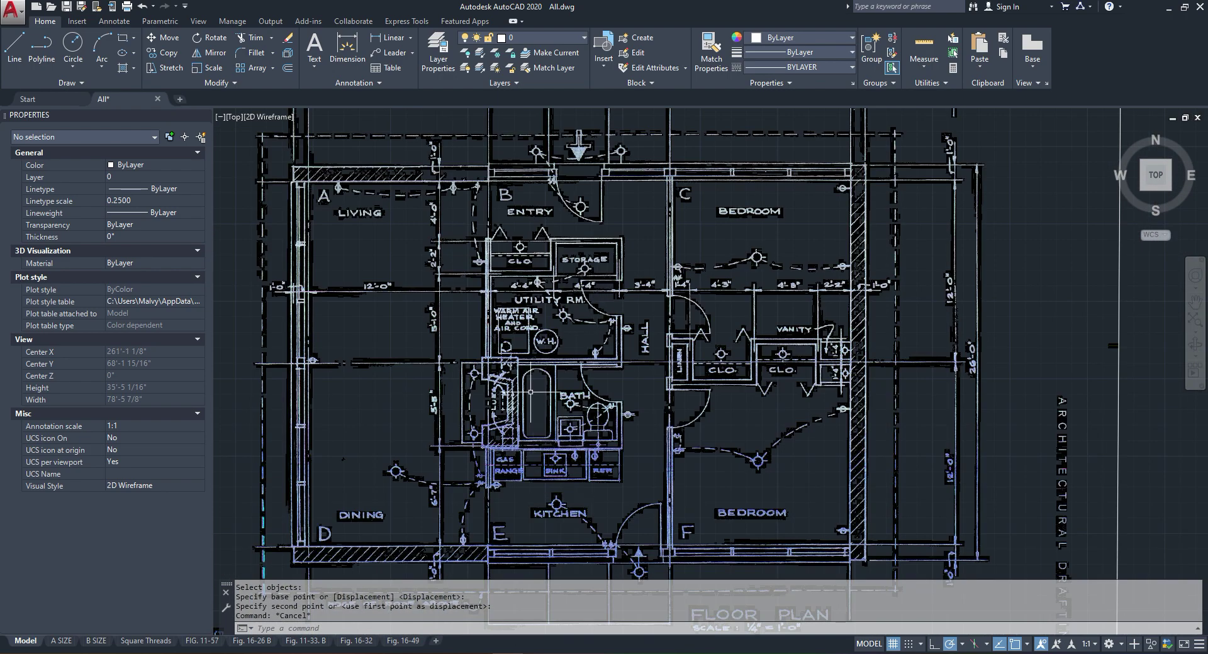
pyautogui.scroll(2, 552, 358)
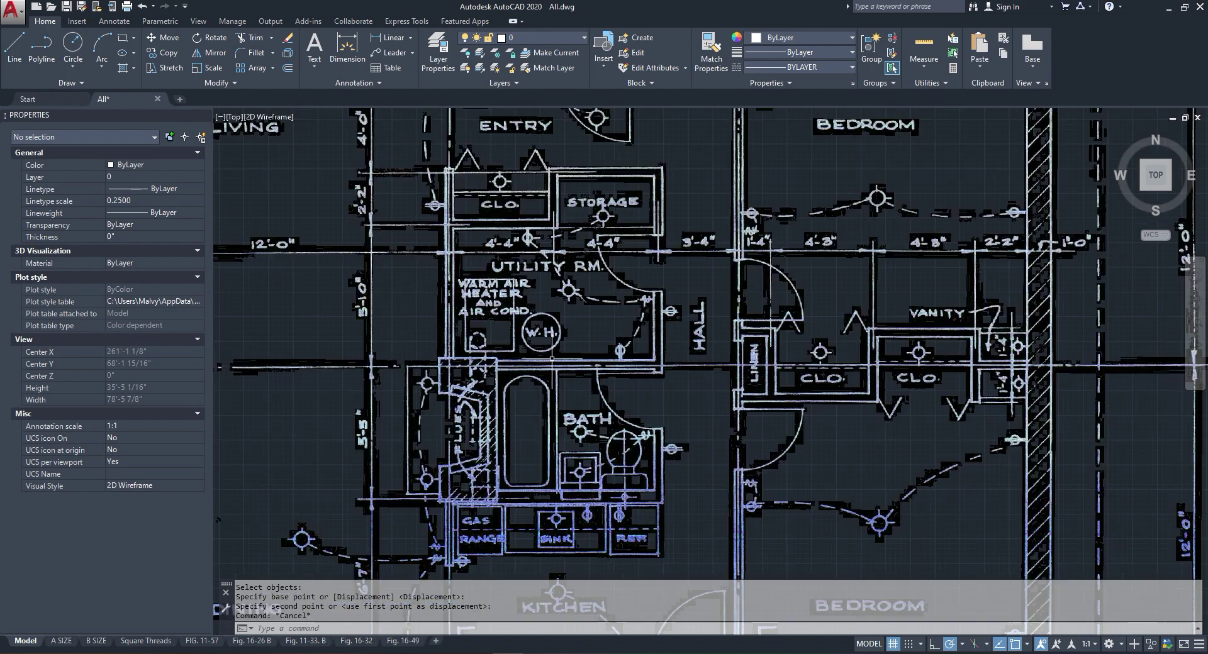
pyautogui.scroll(-2, 556, 308)
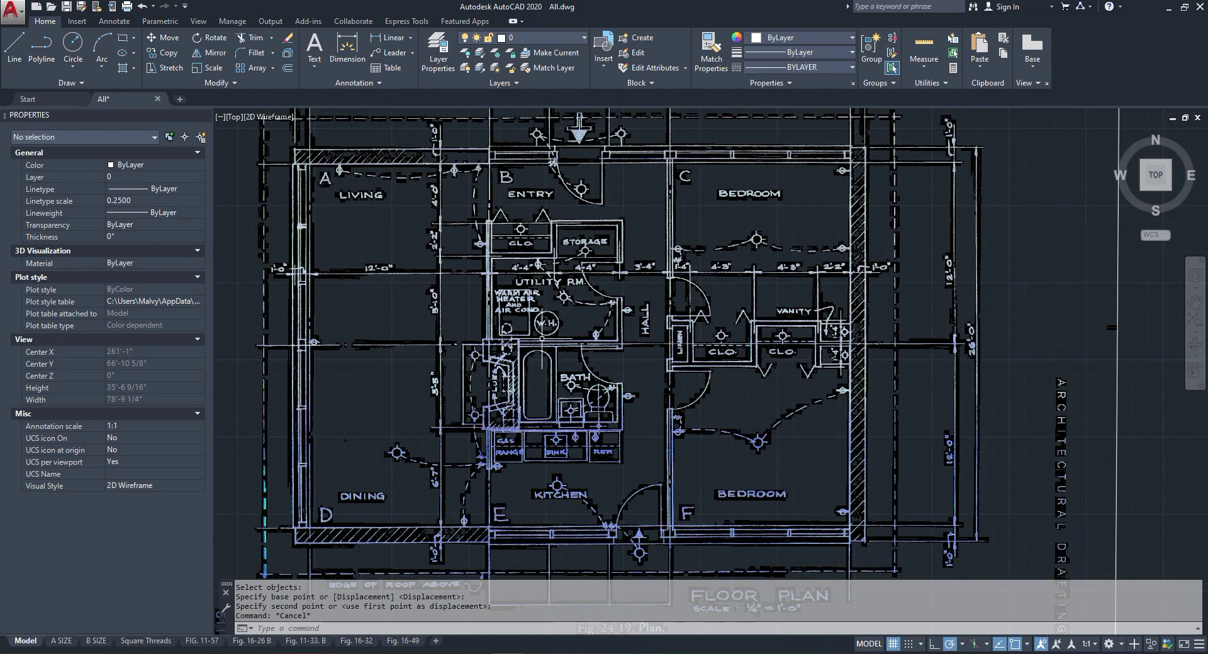
pyautogui.scroll(2, 541, 371)
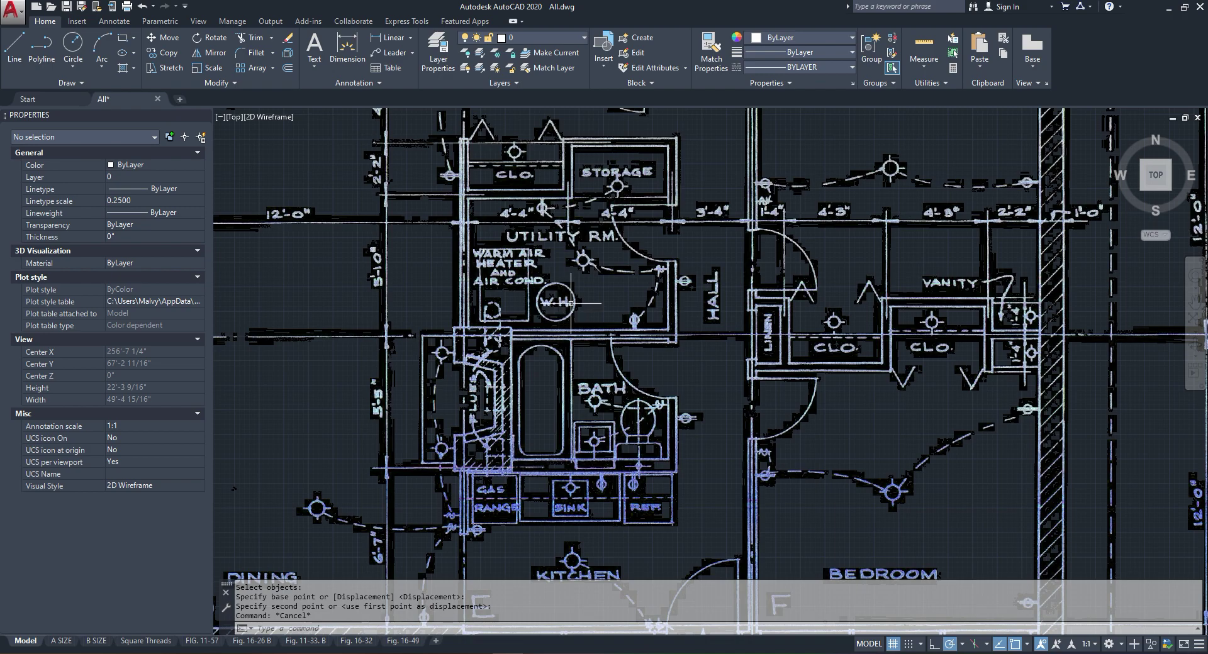
pyautogui.moveTo(655, 184); pyautogui.dragTo(662, 206, button='middle')
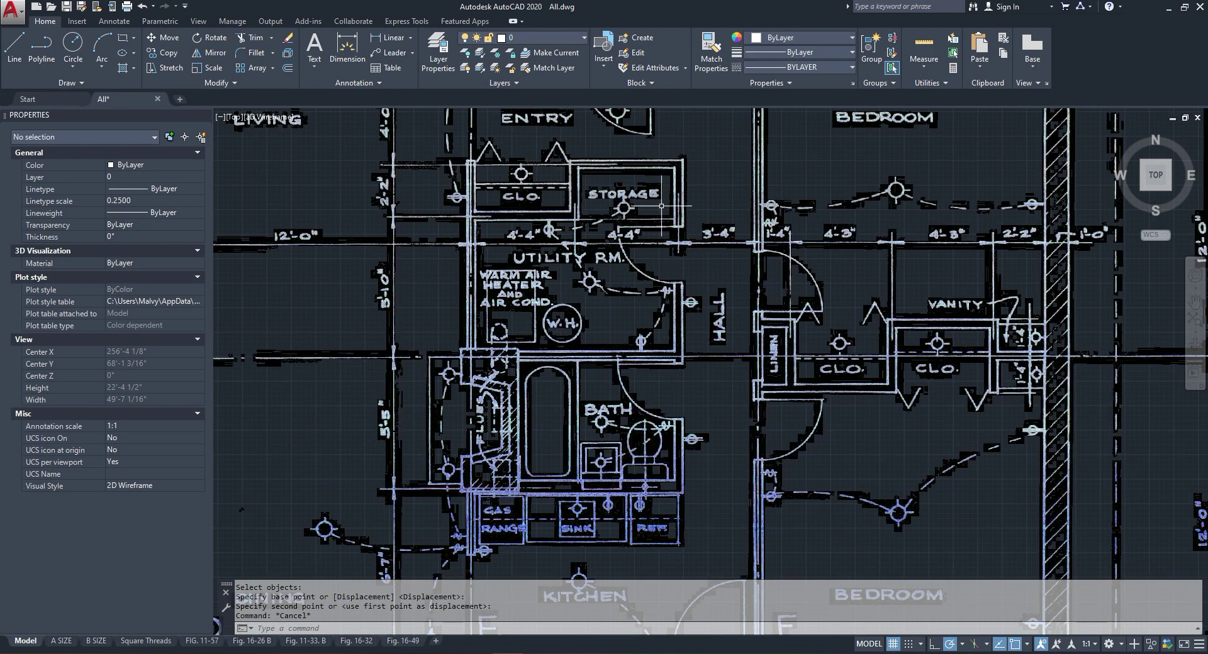
pyautogui.scroll(2, 605, 240)
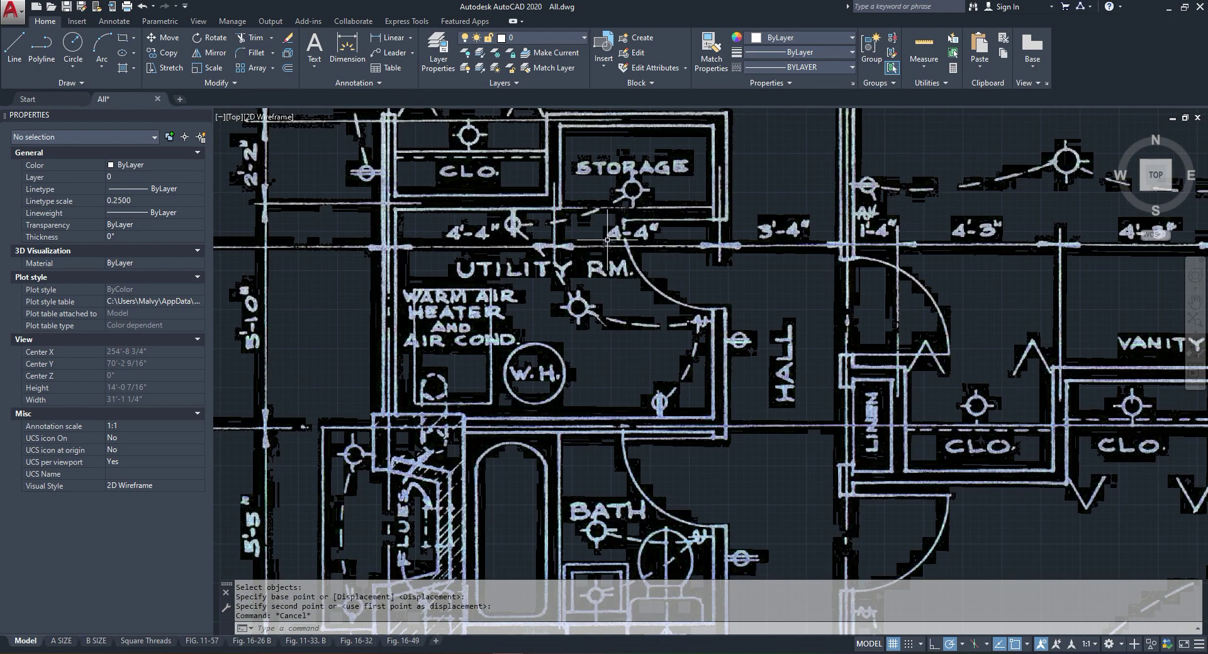
pyautogui.scroll(-6, 354, 222)
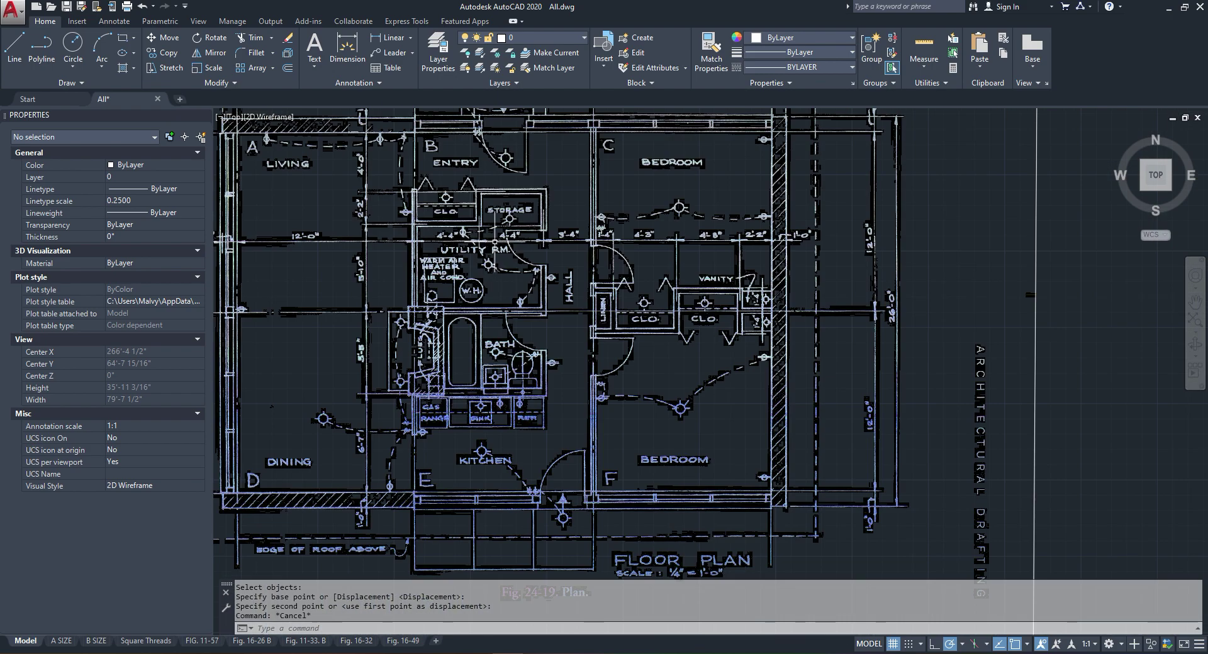
# Step: Copy the hall's west wall lines 4'-4" west for the partition between the closet and storage
pyautogui.scroll(3, 526, 377)
pyautogui.click(527, 350)
pyautogui.click(514, 338)
pyautogui.rightClick(513, 337)
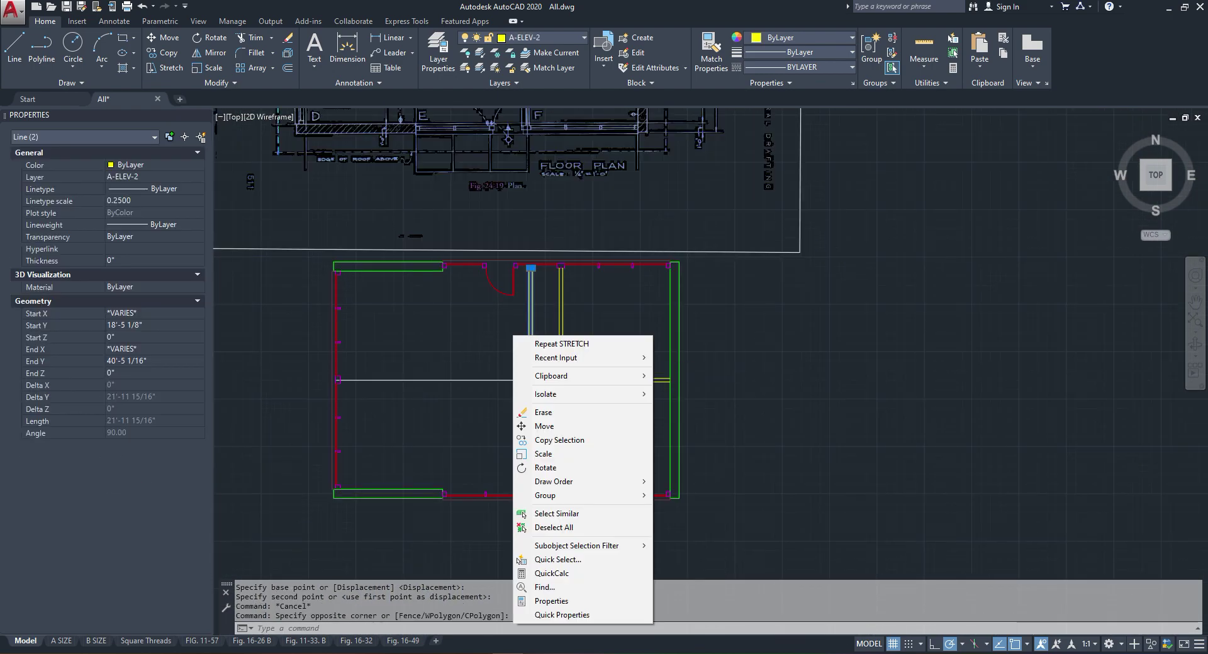
pyautogui.click(546, 439)
pyautogui.scroll(2, 505, 332)
pyautogui.click(505, 338)
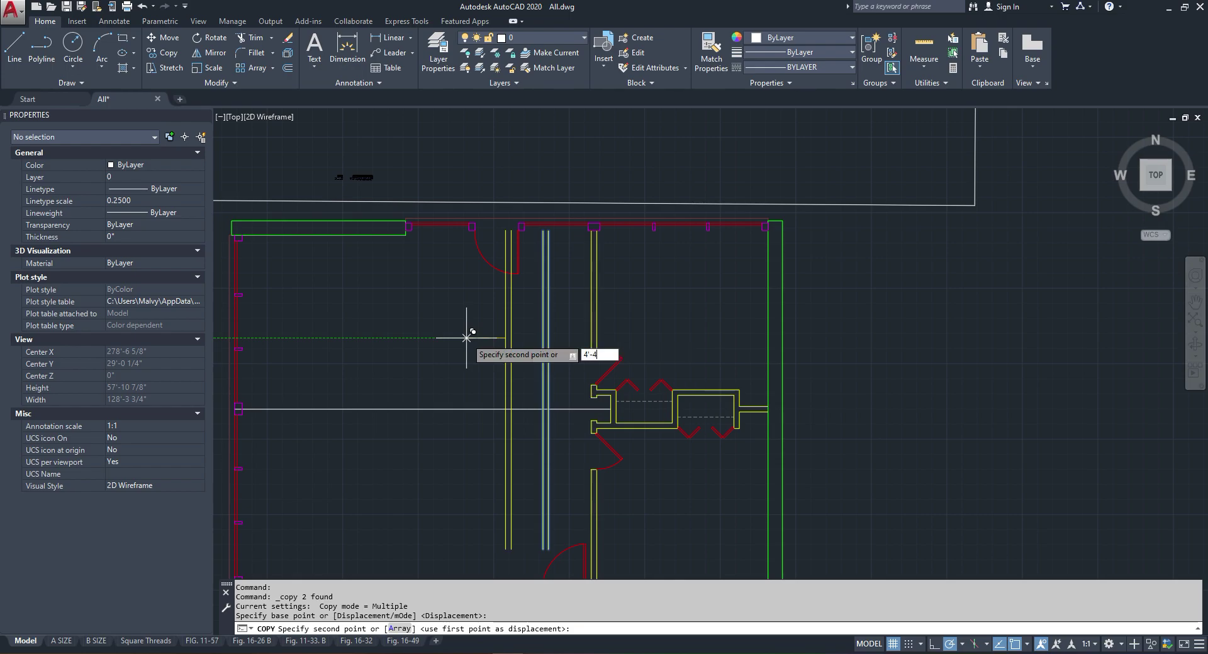
pyautogui.write('4\'-4"')
pyautogui.press('Return')
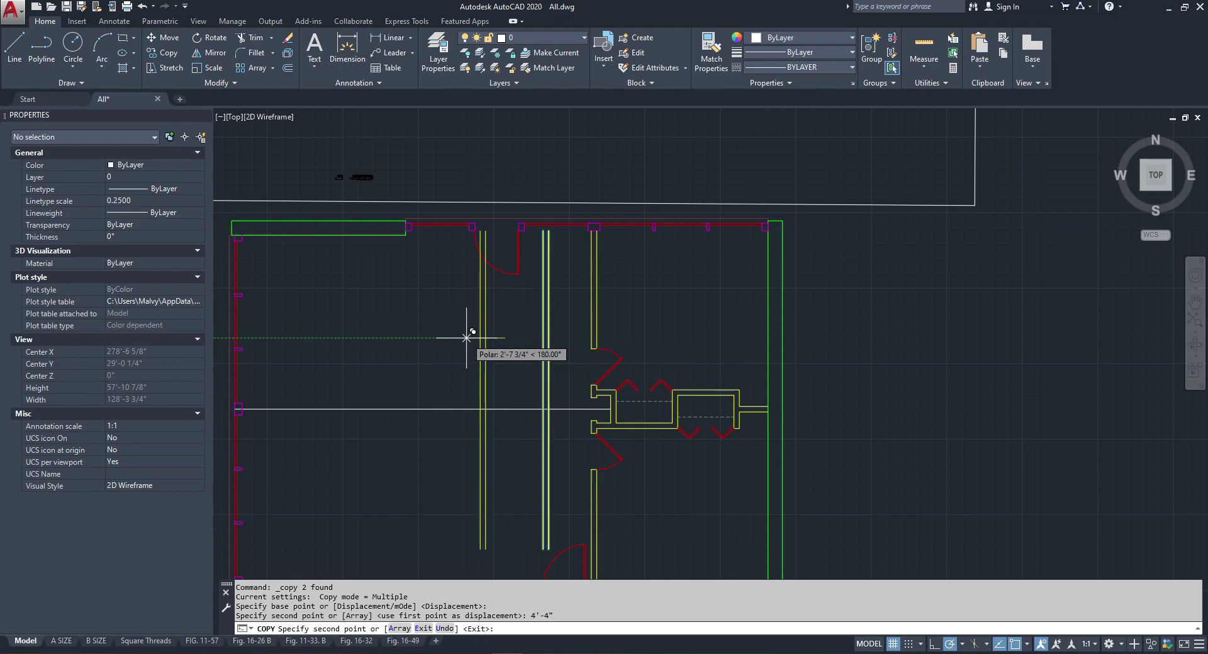
pyautogui.press('Escape')
pyautogui.press('Escape')
# Step: Copy the closet-storage partition one more bay west, picking the offset between it and the hall wall at the centreline
pyautogui.click(528, 315)
pyautogui.click(448, 353)
pyautogui.rightClick(447, 347)
pyautogui.click(490, 457)
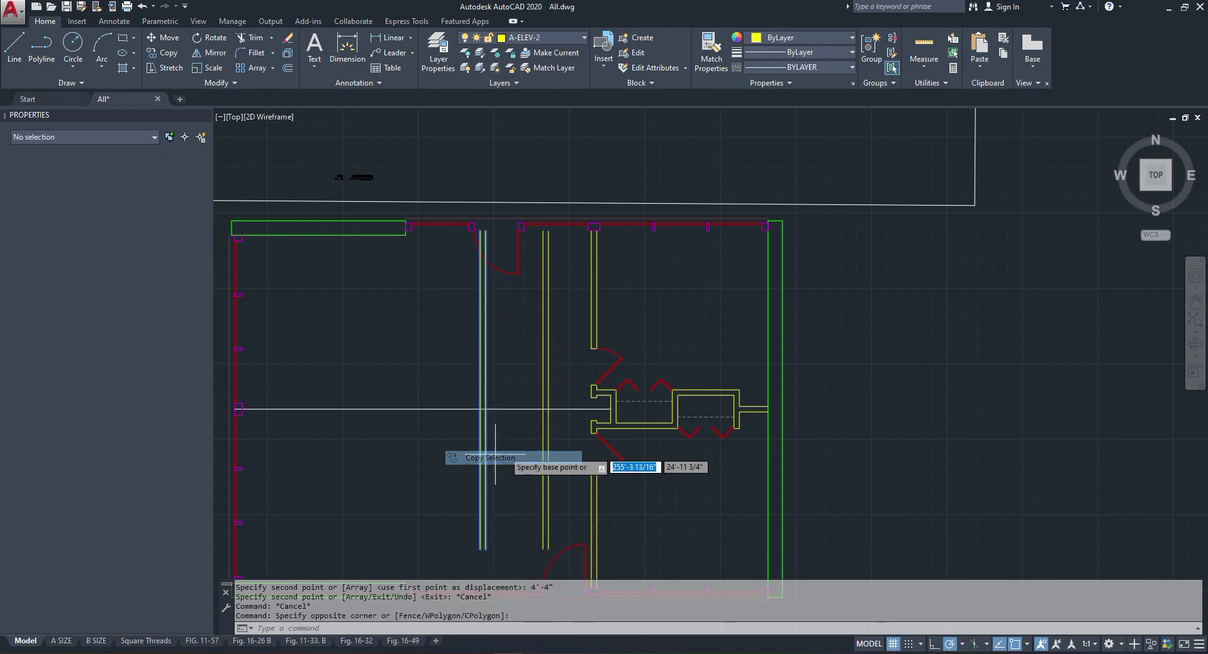
pyautogui.scroll(2, 539, 400)
pyautogui.click(546, 409)
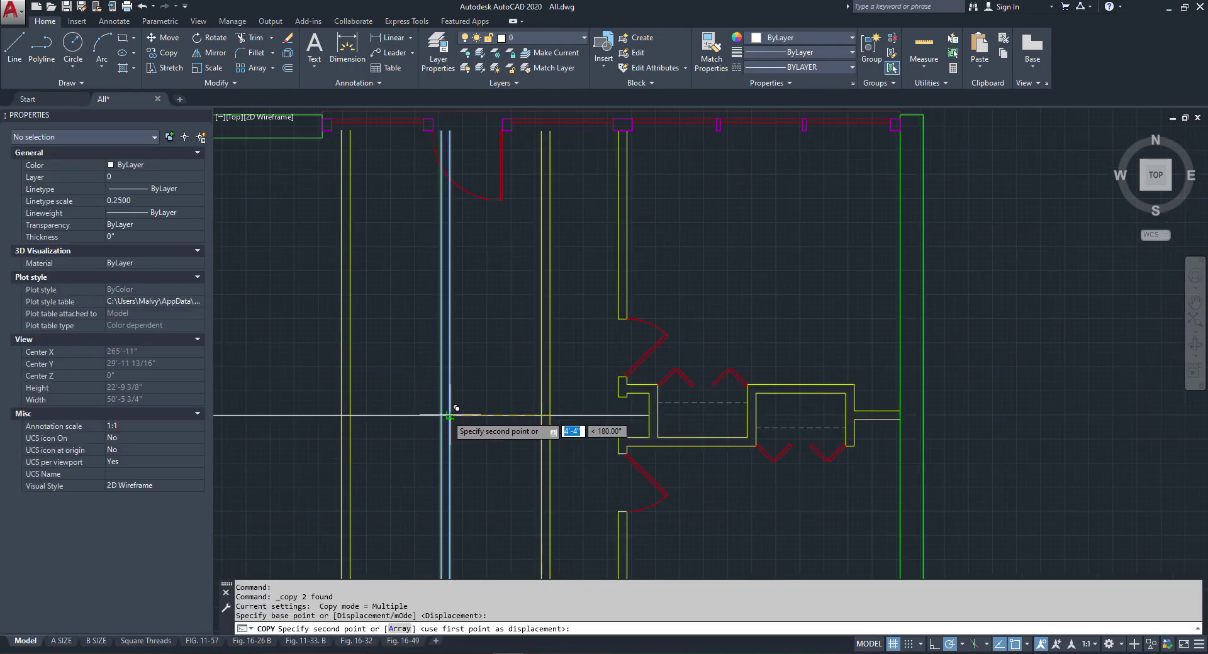
pyautogui.click(450, 416)
pyautogui.press('Escape')
# Step: Examine the entry closet and storage walls with their north-south dimensions on the reference plan
pyautogui.scroll(-6, 472, 418)
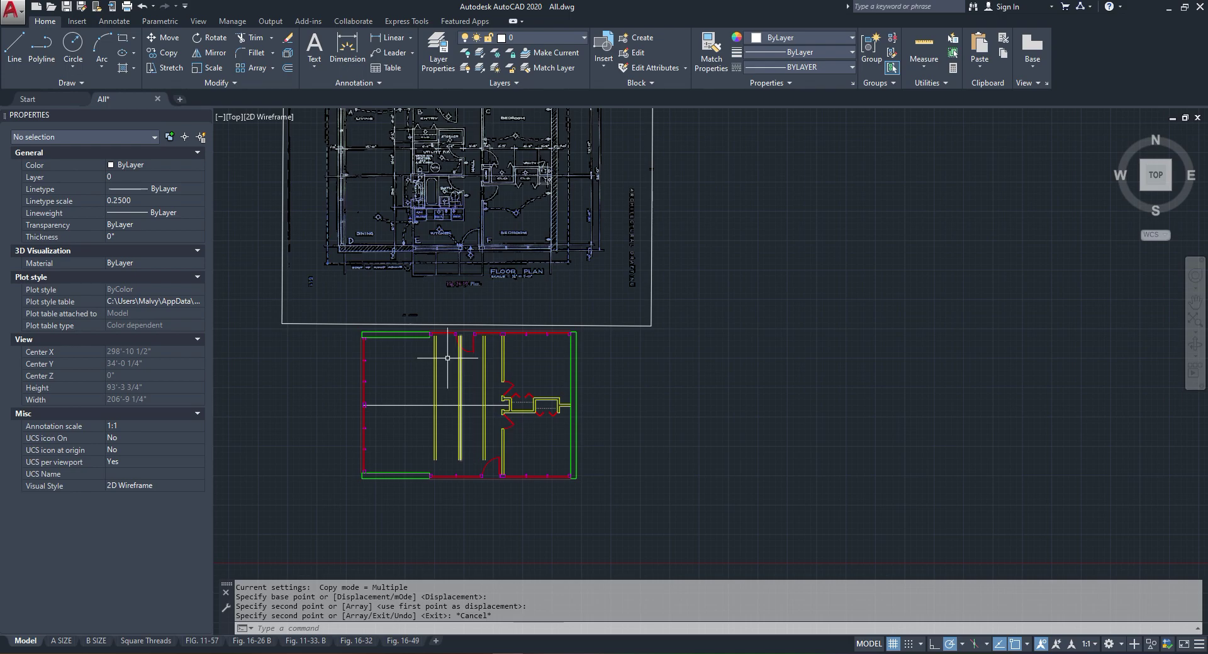
pyautogui.scroll(6, 453, 290)
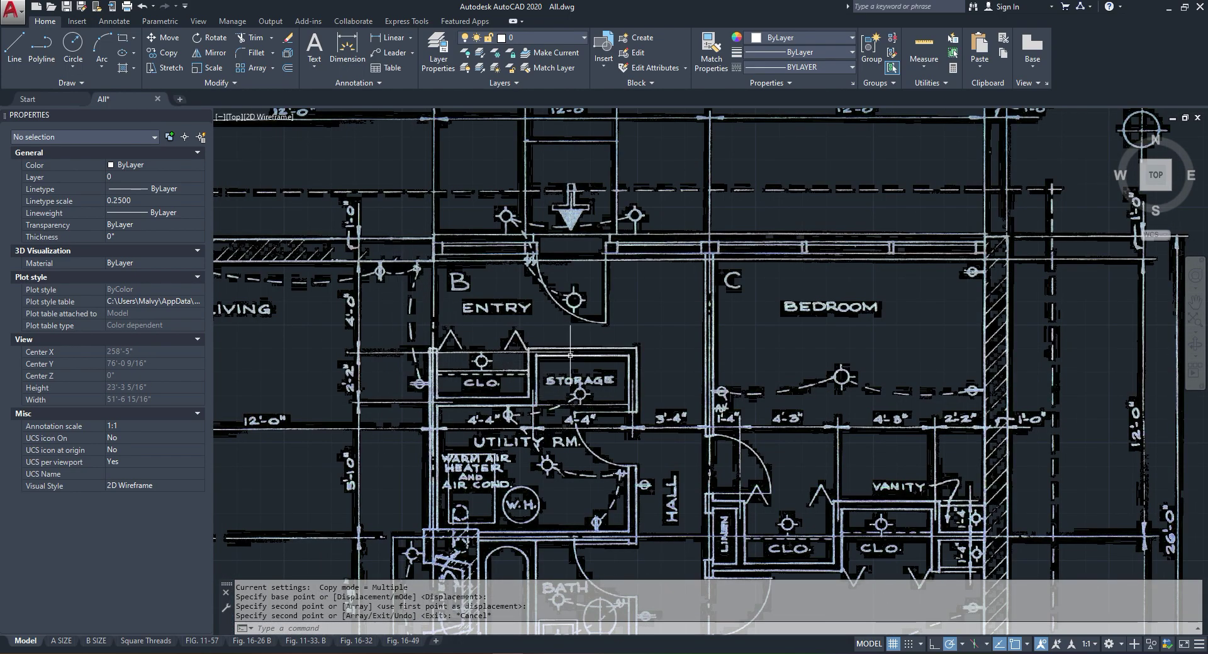
pyautogui.scroll(2, 378, 313)
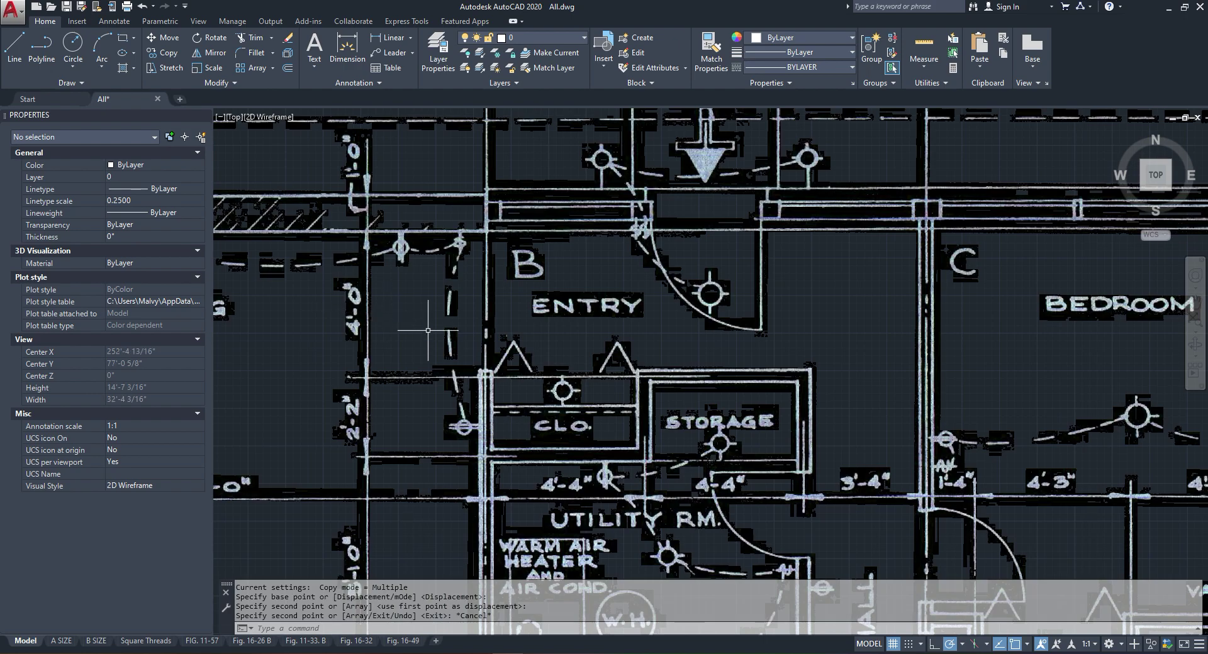
pyautogui.scroll(-14, 428, 330)
pyautogui.scroll(6, 527, 379)
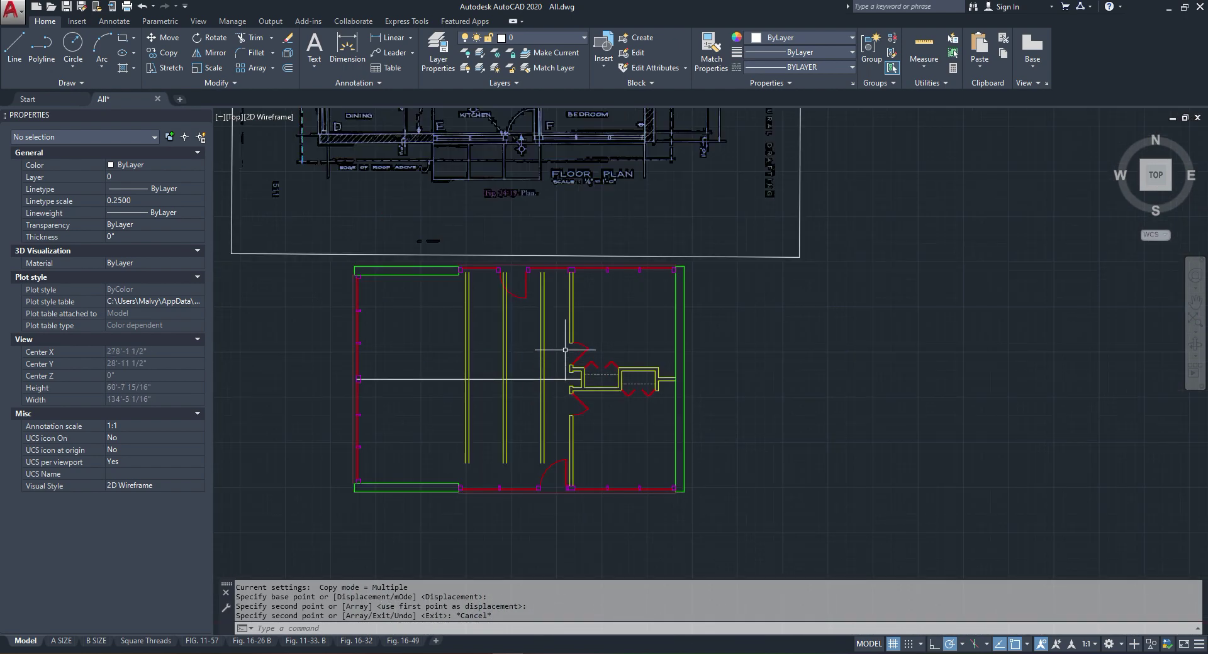
pyautogui.scroll(6, 565, 350)
pyautogui.scroll(-7, 565, 350)
pyautogui.scroll(5, 305, 213)
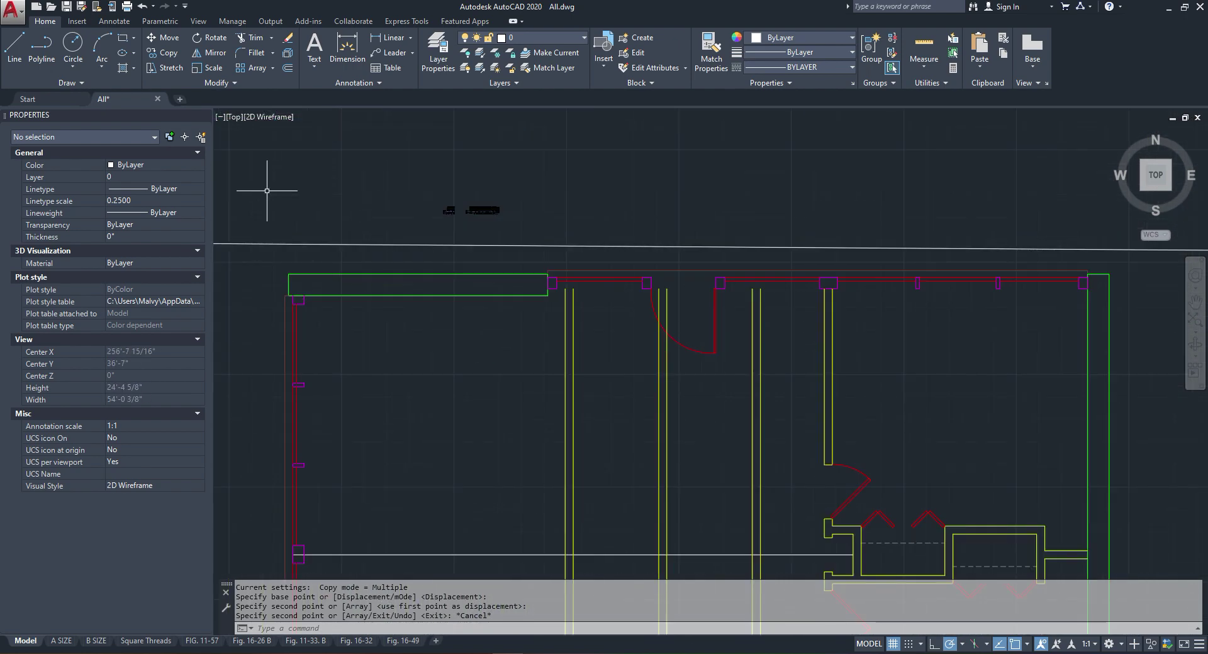
# Step: Draw a polyline from the northwest masonry wall's inner southeast corner 4' south and east past the hall's west wall
pyautogui.click(41, 47)
pyautogui.click(417, 284)
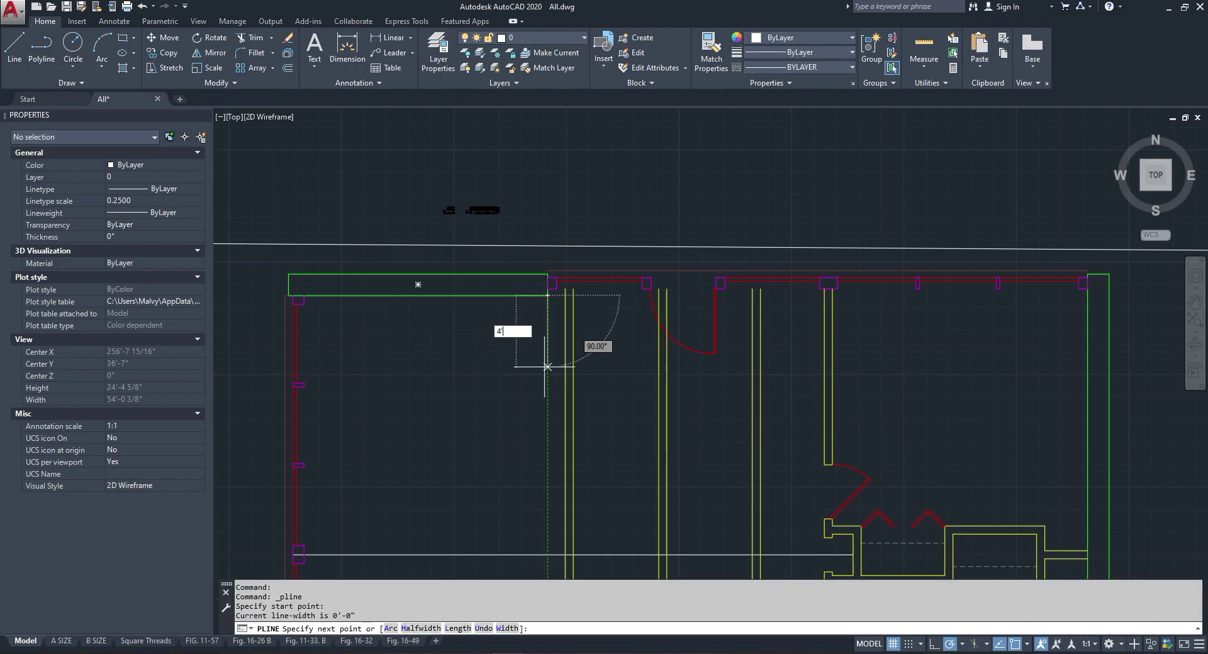
pyautogui.write("4'")
pyautogui.press('Return')
pyautogui.click(782, 382)
pyautogui.press('Escape')
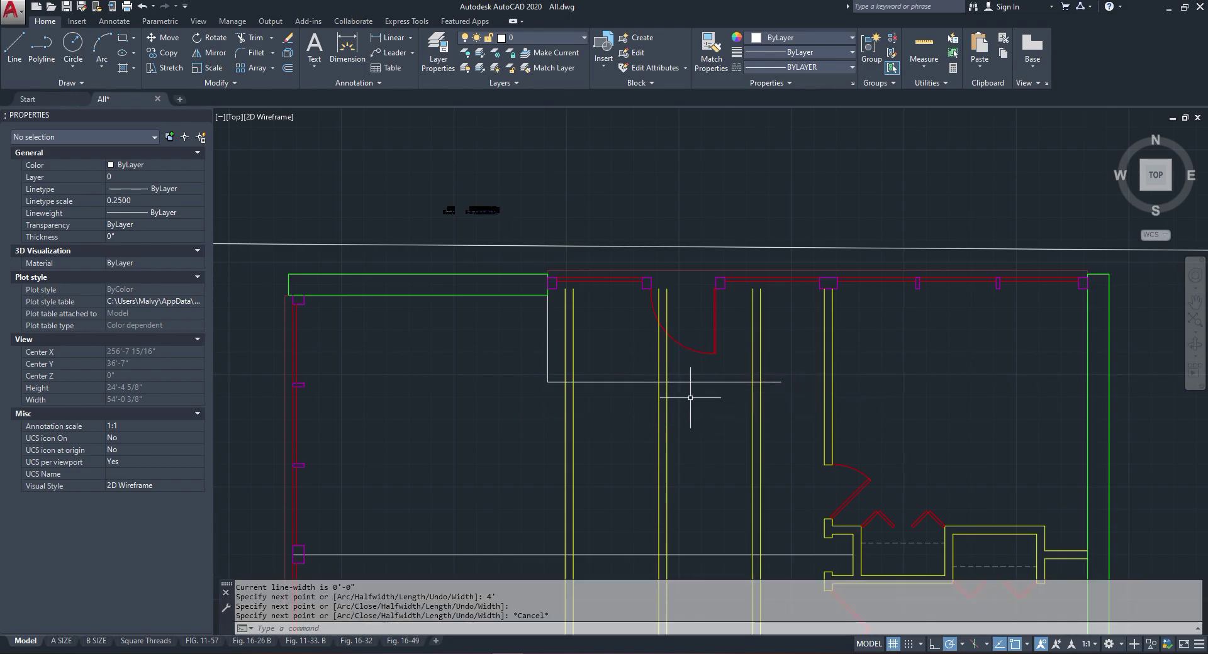
# Step: Offset the L-shaped polyline 2.25" to both sides to form the wall's faces
pyautogui.scroll(4, 694, 398)
pyautogui.click(288, 67)
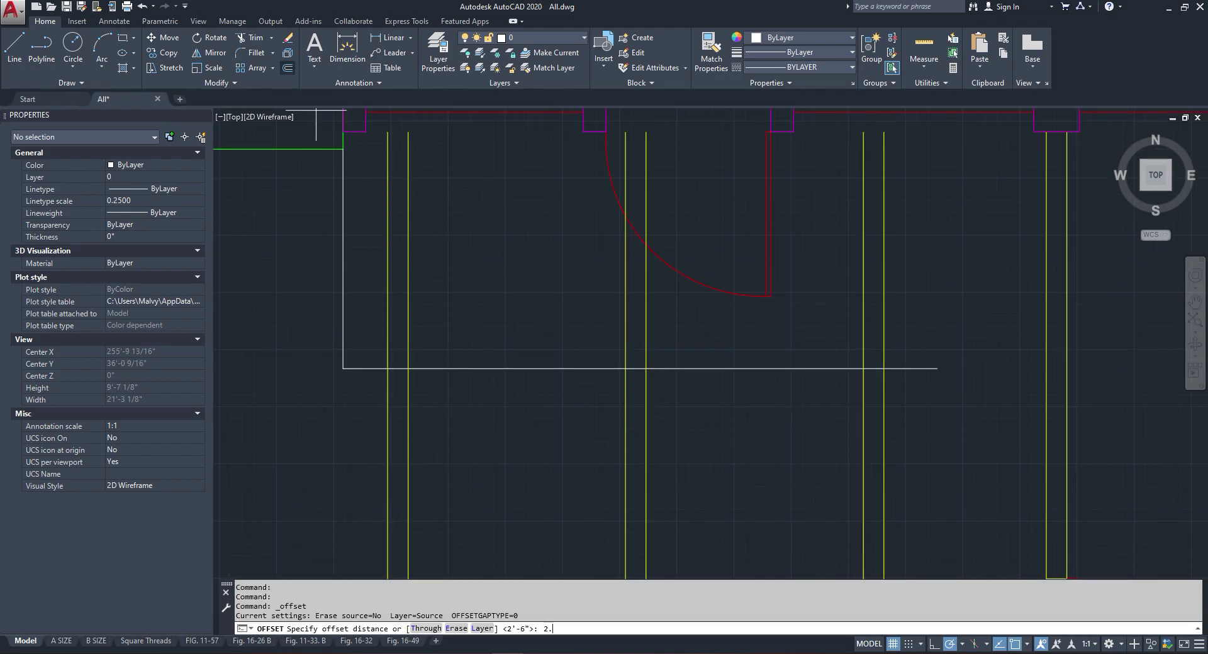
pyautogui.write('2.25')
pyautogui.press('Return')
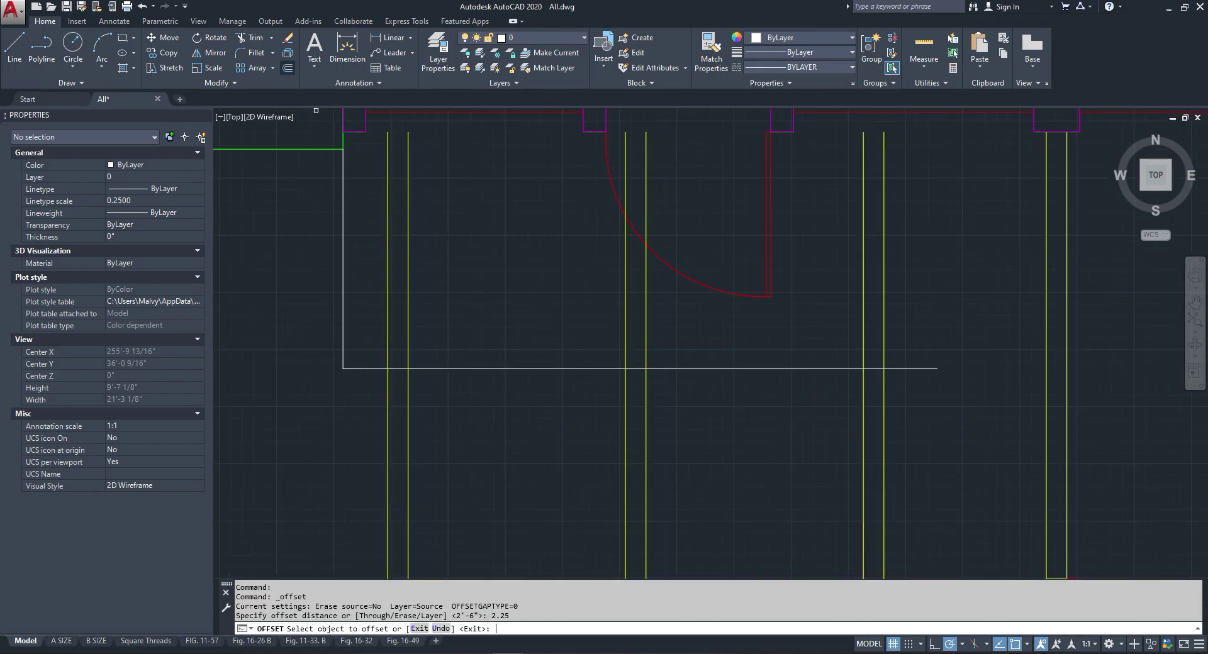
pyautogui.click(518, 369)
pyautogui.click(520, 359)
pyautogui.click(519, 363)
pyautogui.click(516, 369)
pyautogui.click(513, 387)
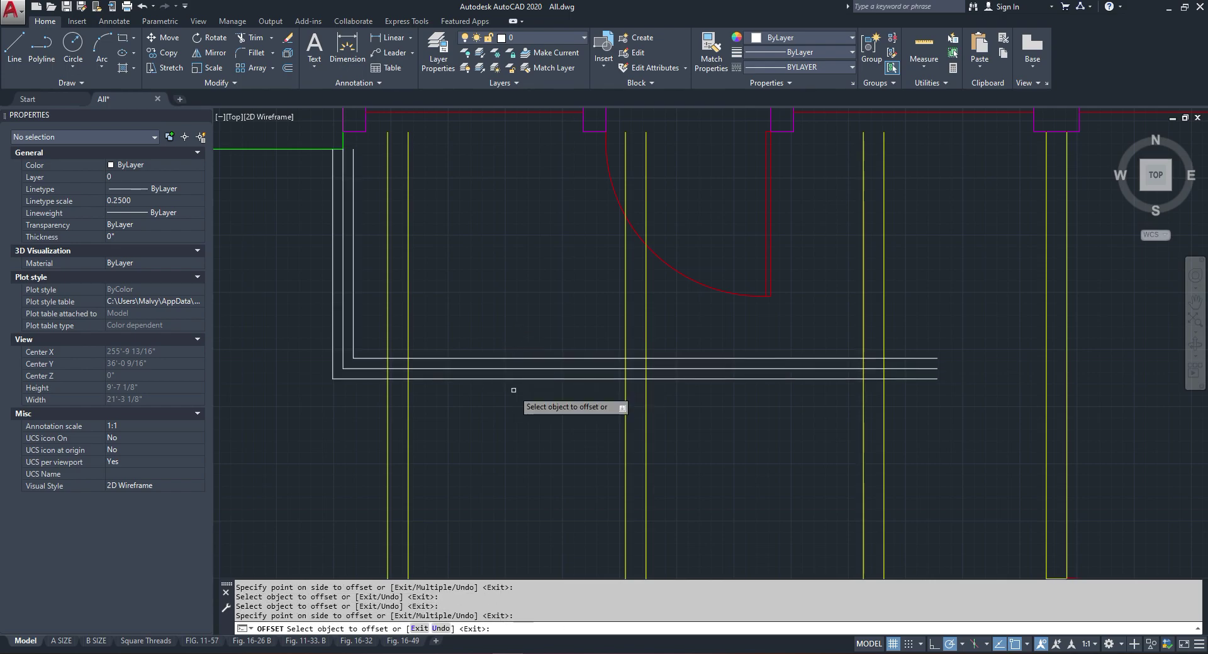
pyautogui.press('Escape')
# Step: Trim the new closet and storage wall against the three partitions, cut the partitions north of it, and erase its centre line
pyautogui.click(249, 37)
pyautogui.scroll(2, 379, 373)
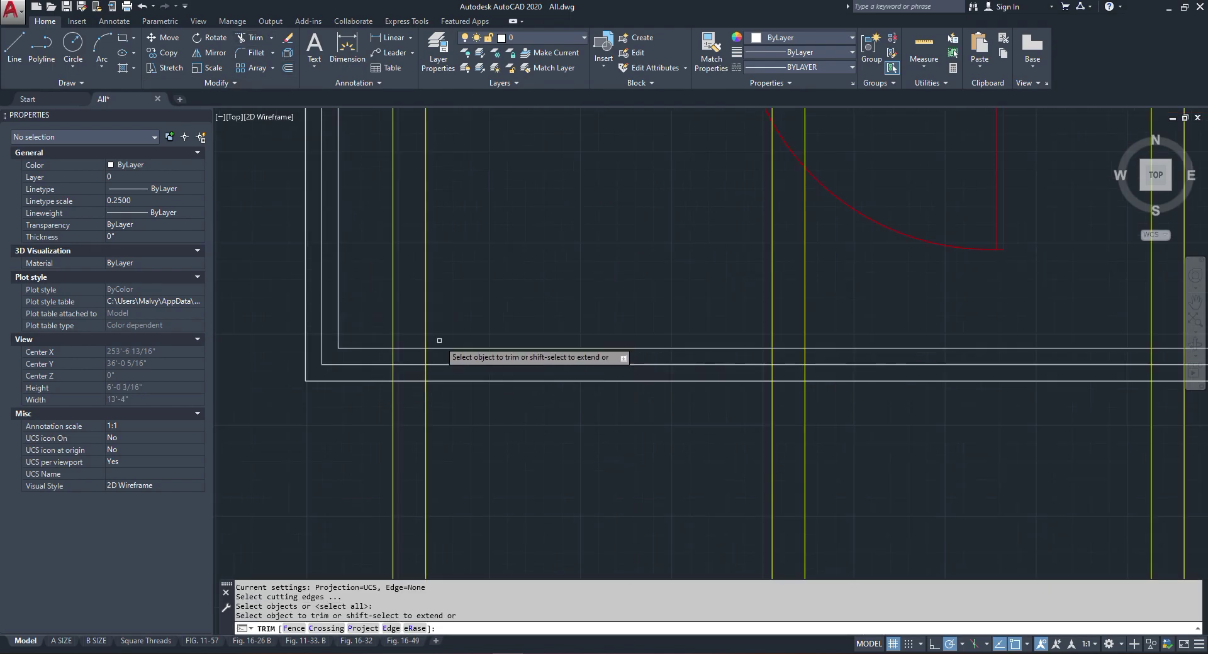
pyautogui.click(382, 333)
pyautogui.click(365, 390)
pyautogui.scroll(-2, 364, 370)
pyautogui.click(712, 343)
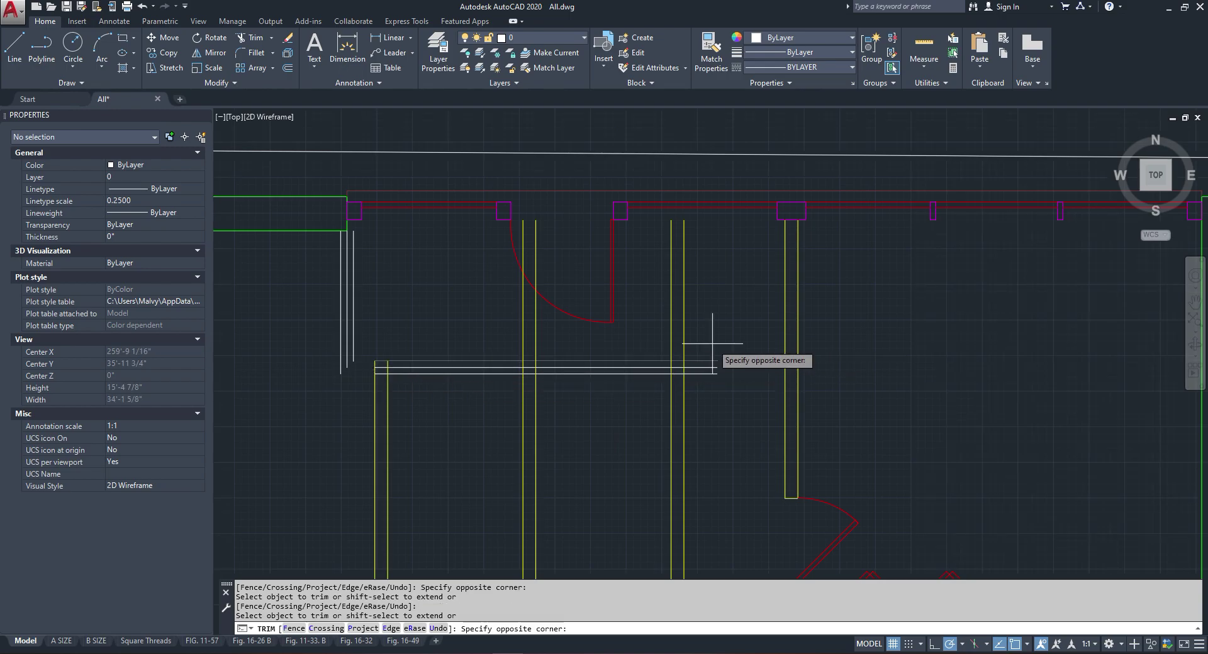
pyautogui.click(502, 351)
pyautogui.scroll(-3, 721, 337)
pyautogui.scroll(7, 573, 347)
pyautogui.press('Escape')
pyautogui.rightClick(574, 346)
pyautogui.click(623, 119)
pyautogui.scroll(-3, 531, 327)
# Step: Copy the two face lines of the closet and storage area's north wall 2'-2" south
pyautogui.click(539, 294)
pyautogui.click(517, 340)
pyautogui.scroll(-8, 520, 389)
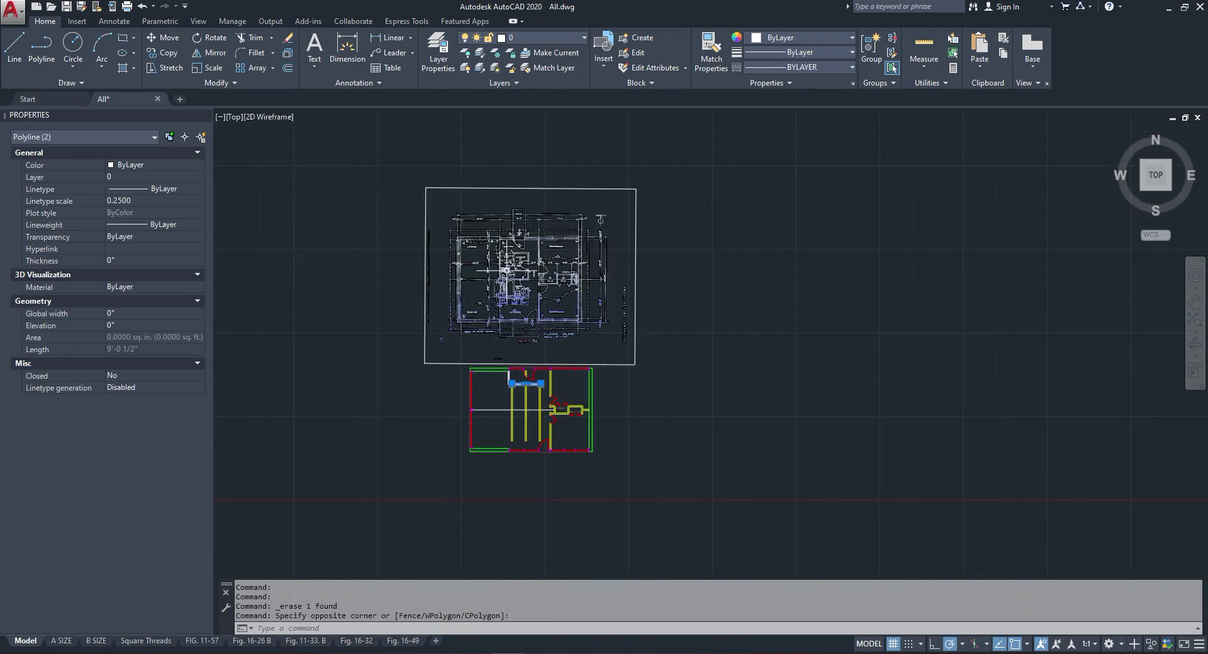
pyautogui.scroll(7, 505, 271)
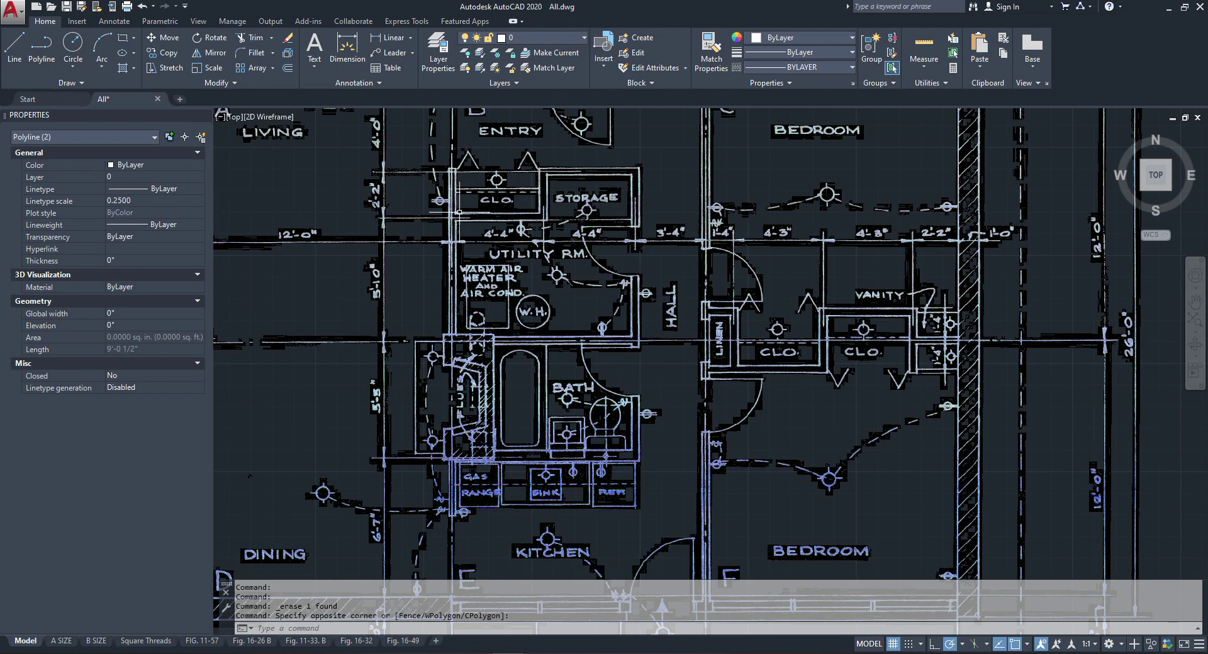
pyautogui.scroll(-4, 459, 212)
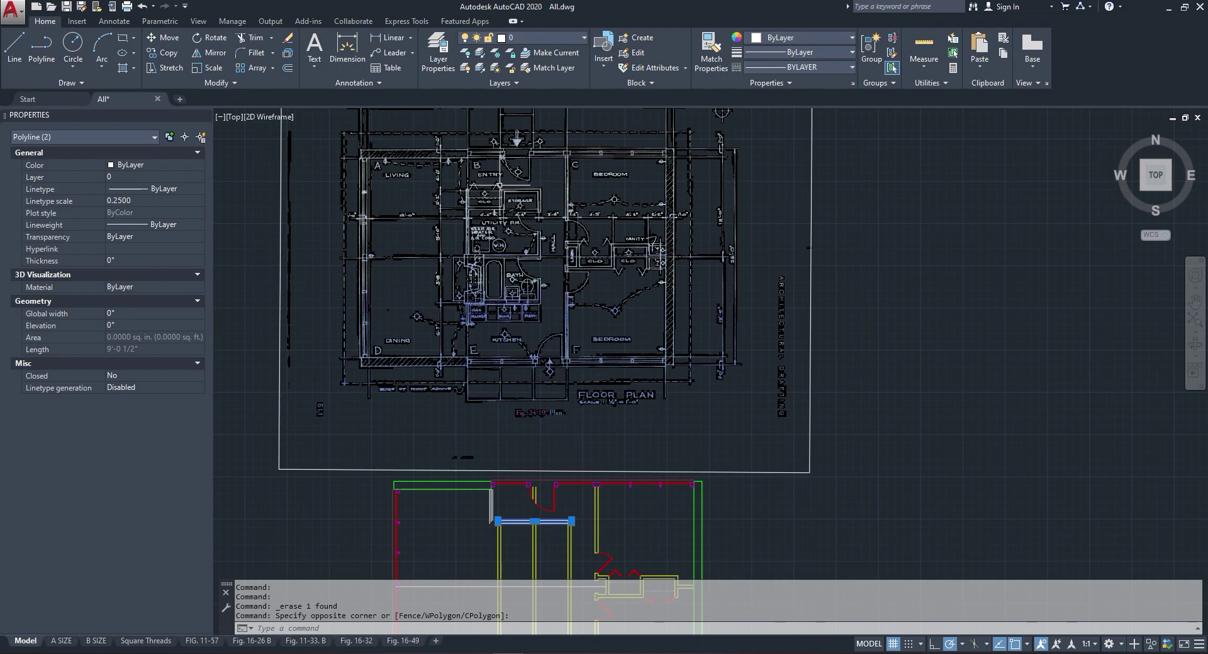
pyautogui.scroll(5, 448, 223)
pyautogui.scroll(-6, 425, 235)
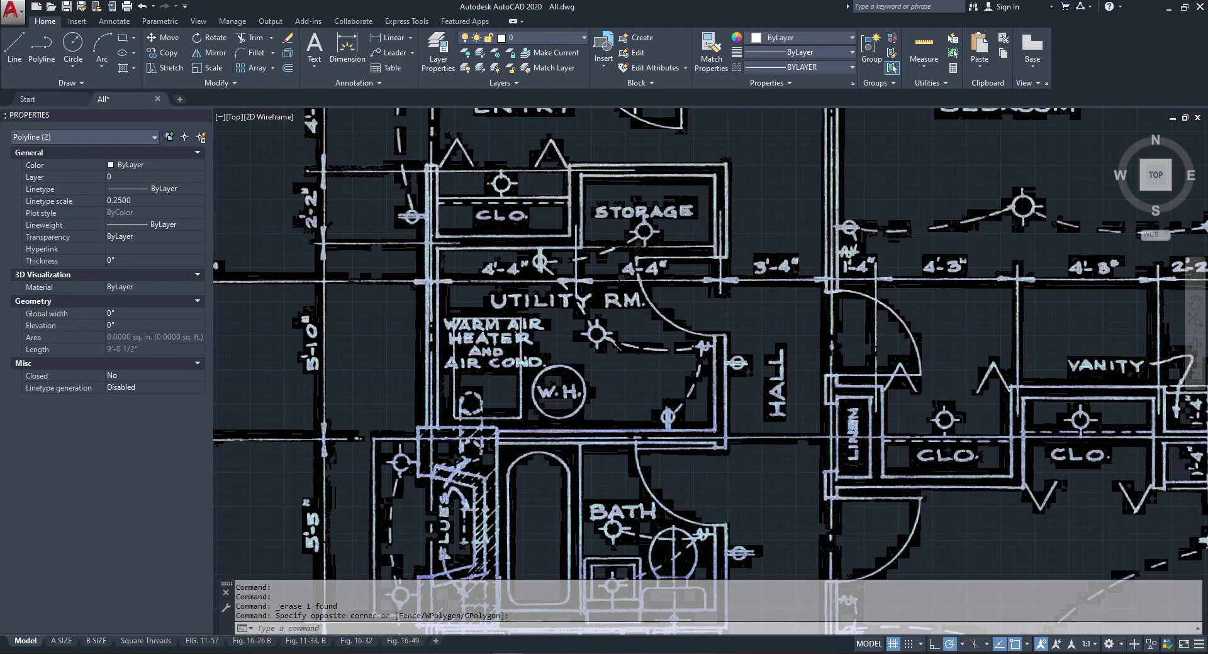
pyautogui.scroll(4, 453, 302)
pyautogui.rightClick(486, 308)
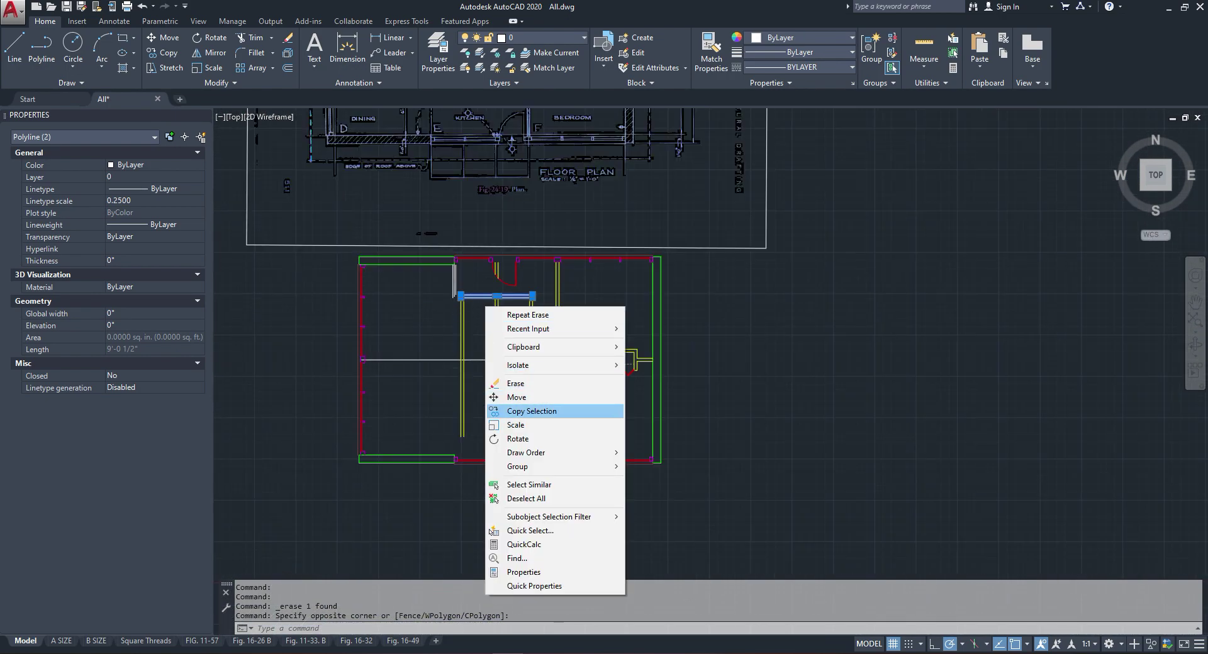
pyautogui.click(510, 412)
pyautogui.scroll(4, 461, 365)
pyautogui.click(448, 274)
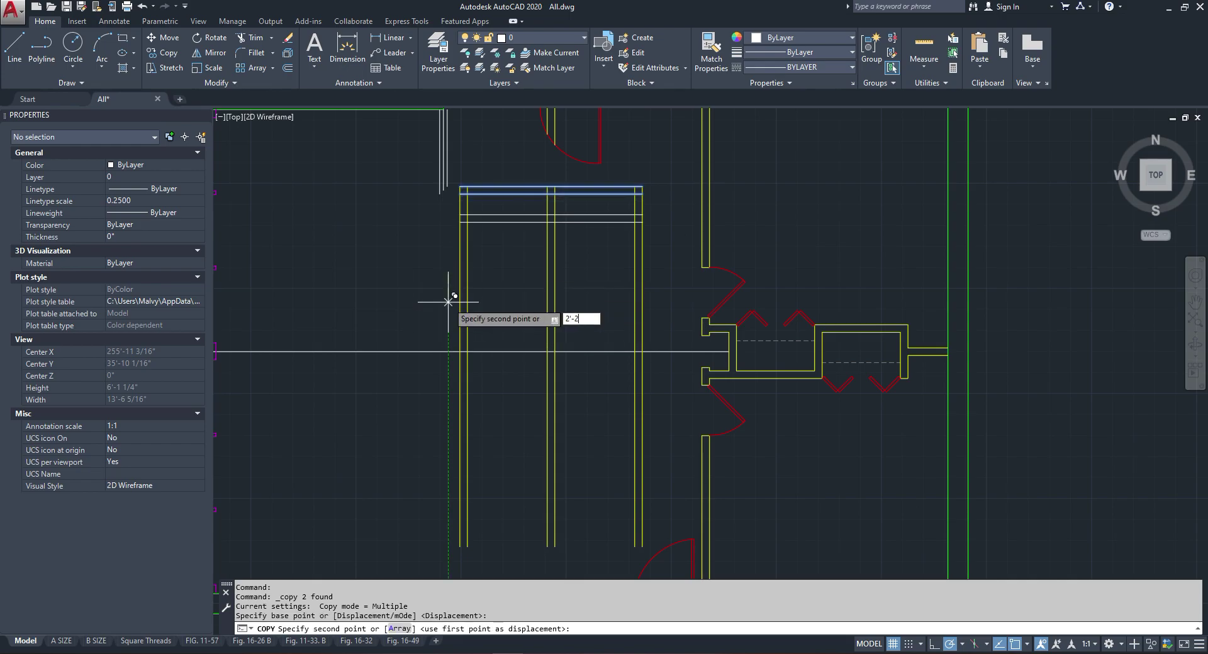
pyautogui.press('Return')
pyautogui.scroll(-12, 445, 301)
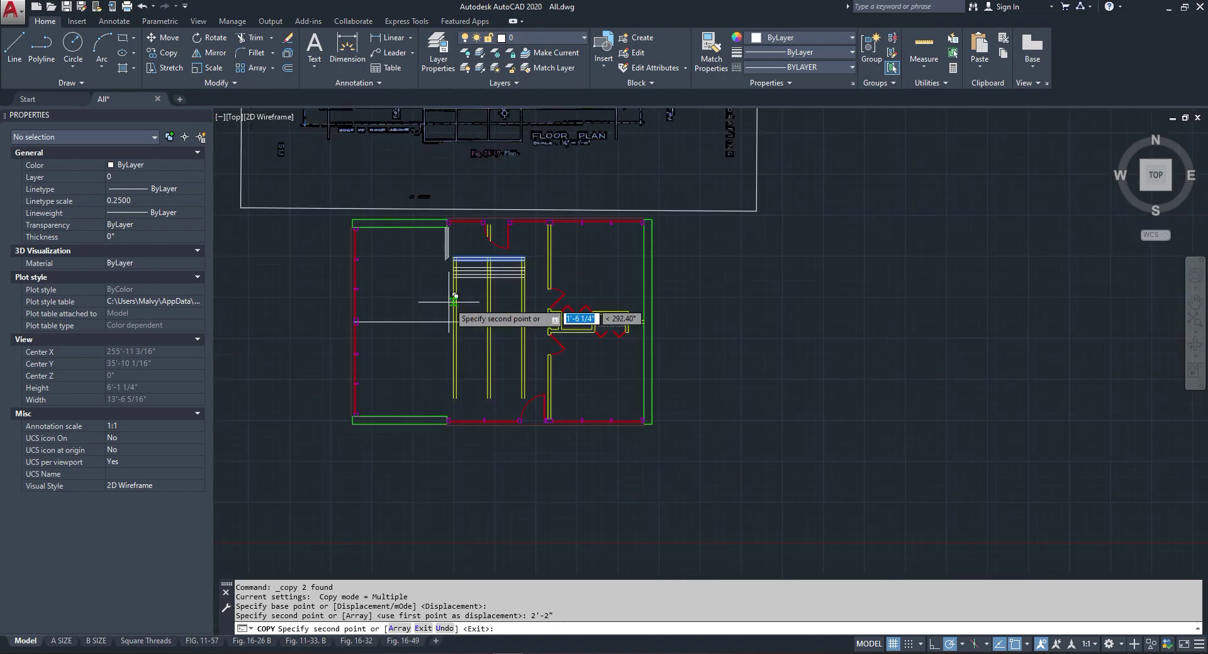
pyautogui.press('Escape')
# Step: Examine the north-south dimensions of the utility room, bath and fireplace on the reference plan
pyautogui.scroll(8, 438, 187)
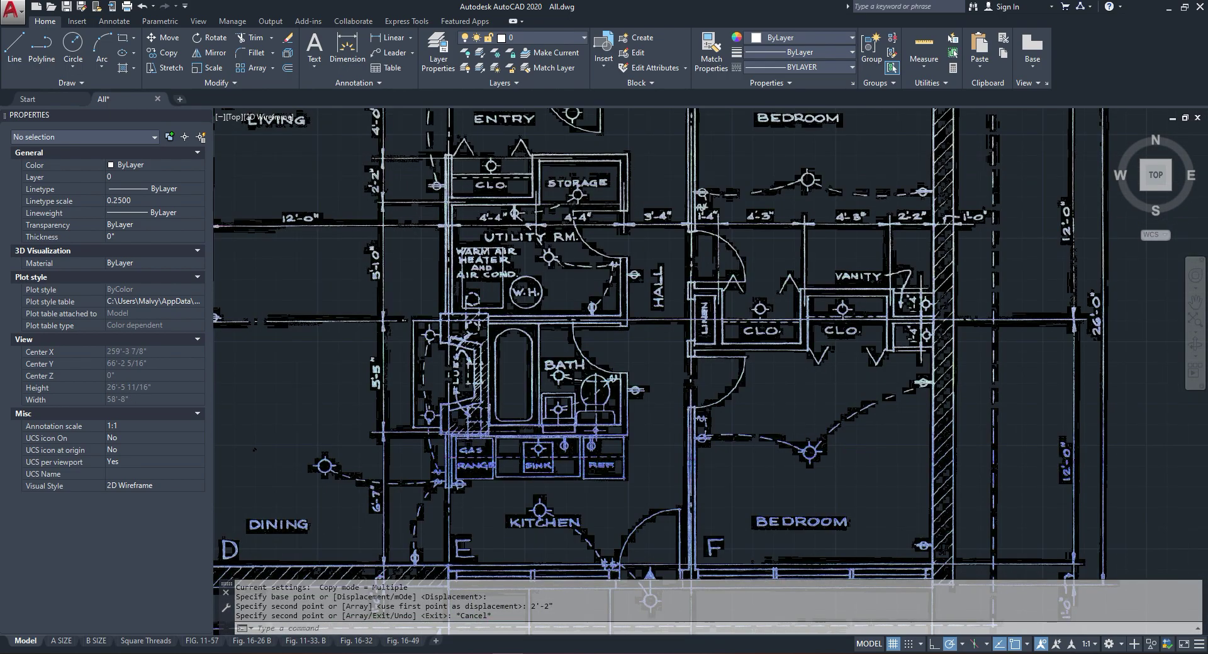
pyautogui.scroll(2, 372, 255)
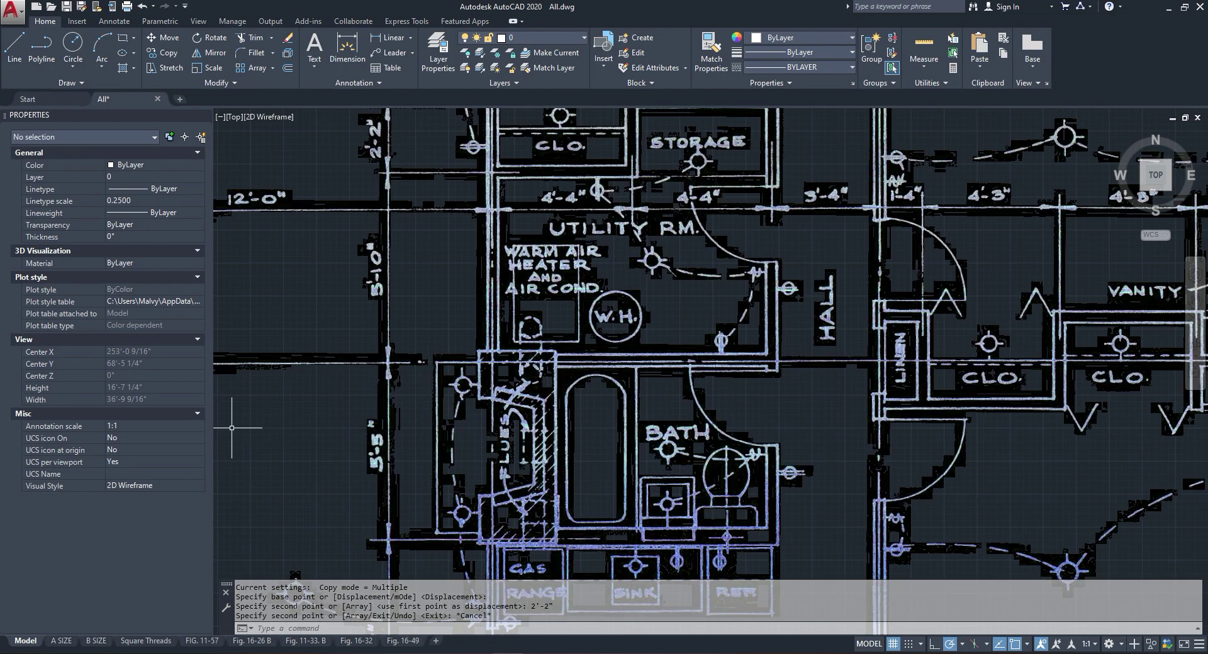
pyautogui.scroll(-2, 231, 428)
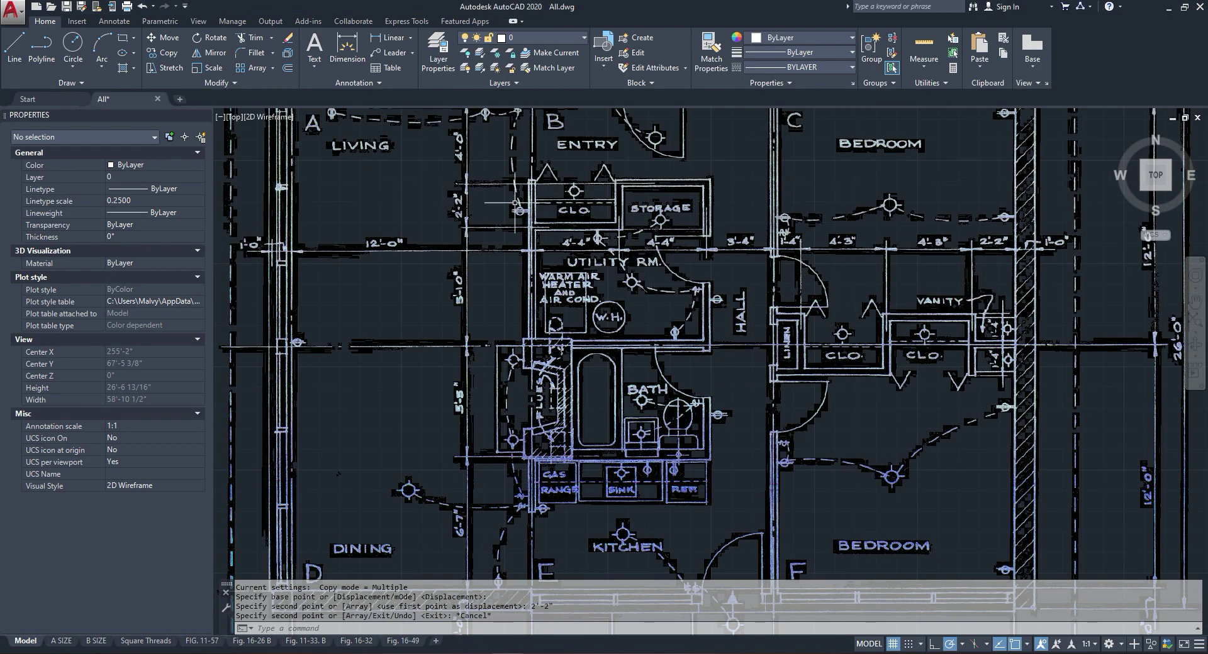
pyautogui.scroll(2, 485, 258)
pyautogui.scroll(6, 463, 284)
pyautogui.scroll(-8, 536, 359)
pyautogui.scroll(7, 536, 358)
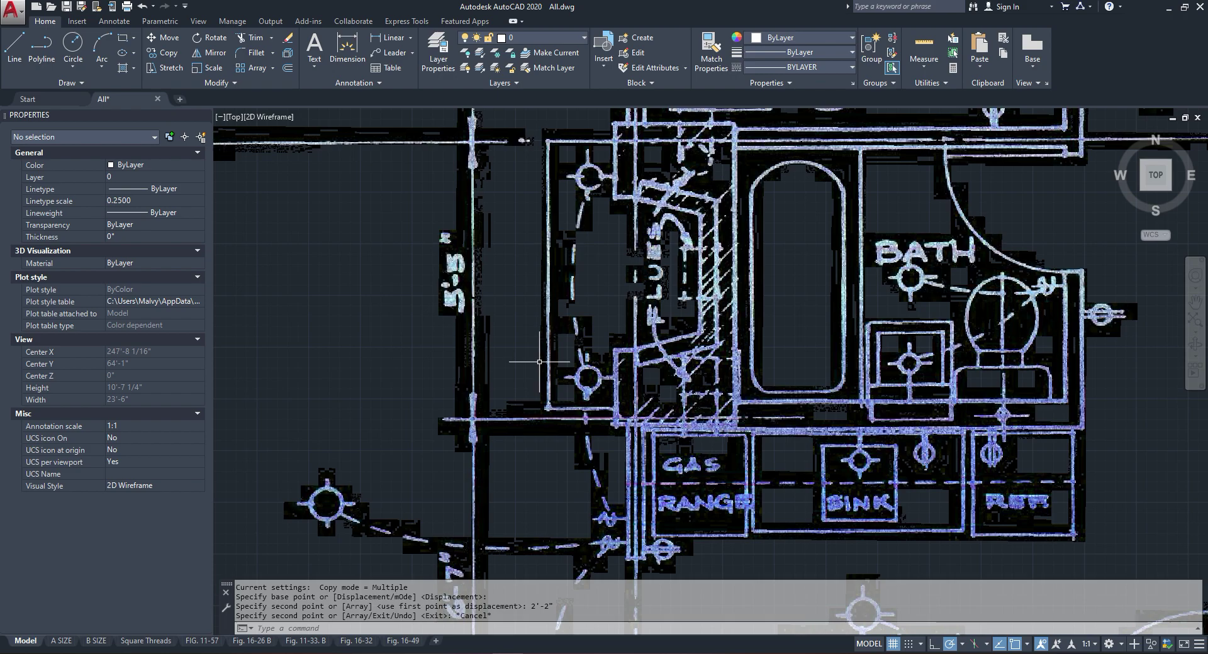
pyautogui.scroll(-6, 452, 300)
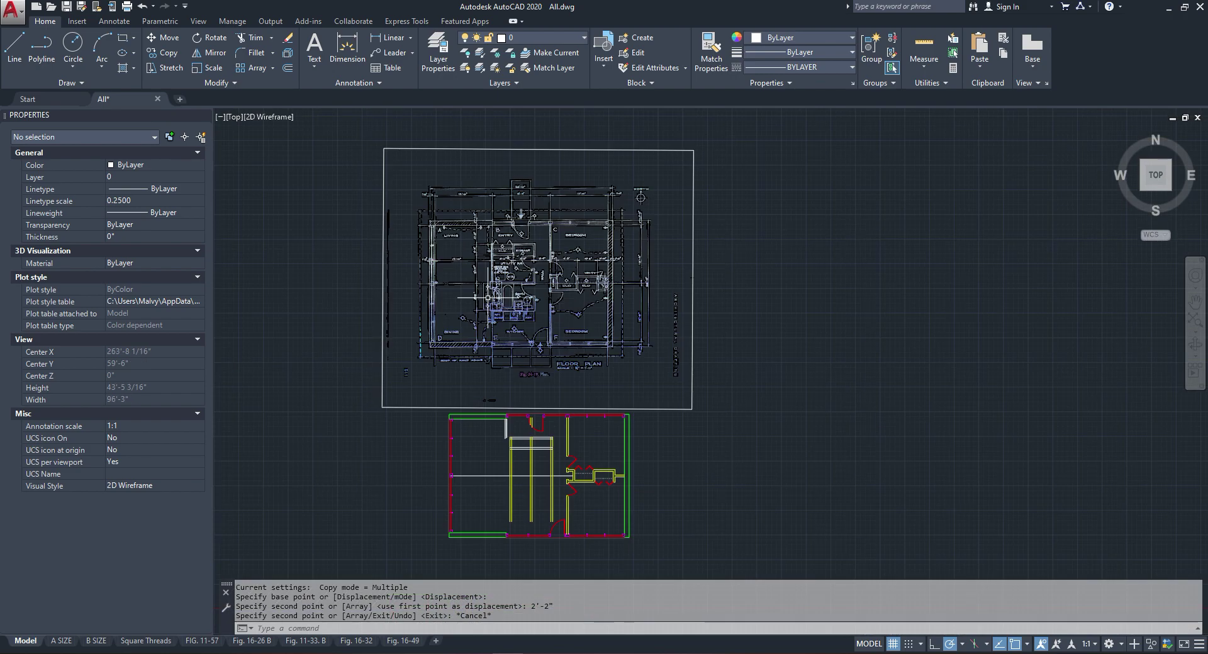
# Step: Copy the wall between the closets and utility room 5'-10" south to form the utility room's south wall
pyautogui.scroll(4, 517, 456)
pyautogui.click(527, 445)
pyautogui.click(522, 431)
pyautogui.rightClick(521, 431)
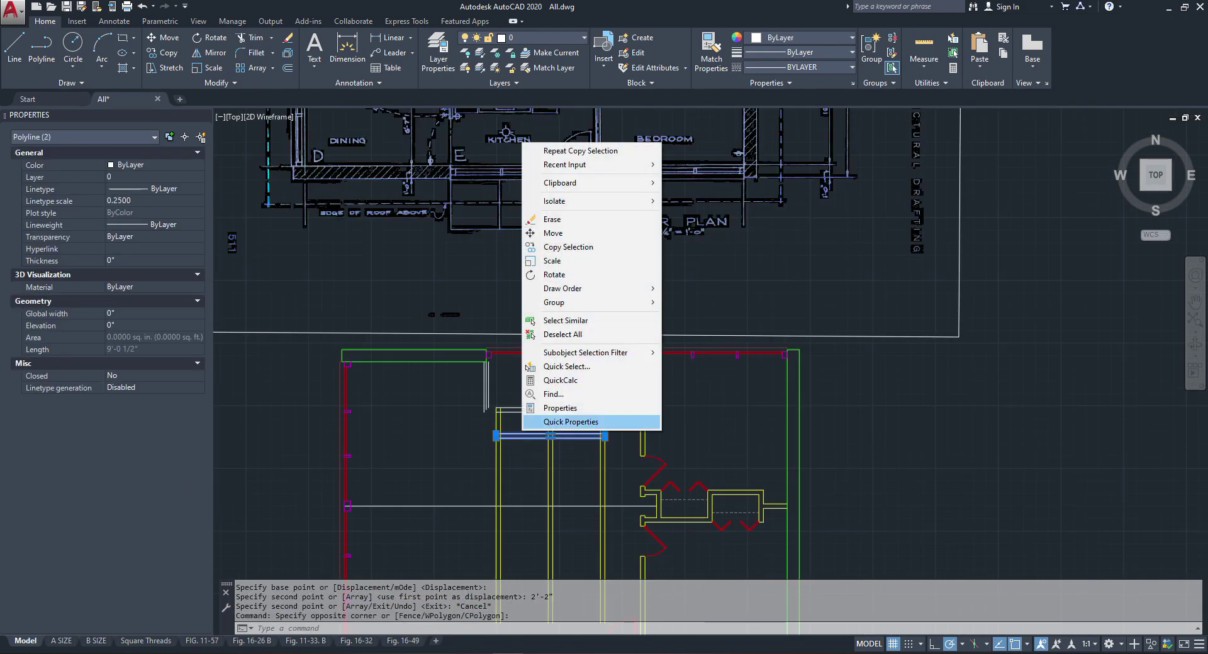
pyautogui.click(565, 247)
pyautogui.scroll(-2, 559, 308)
pyautogui.scroll(2, 518, 424)
pyautogui.click(517, 385)
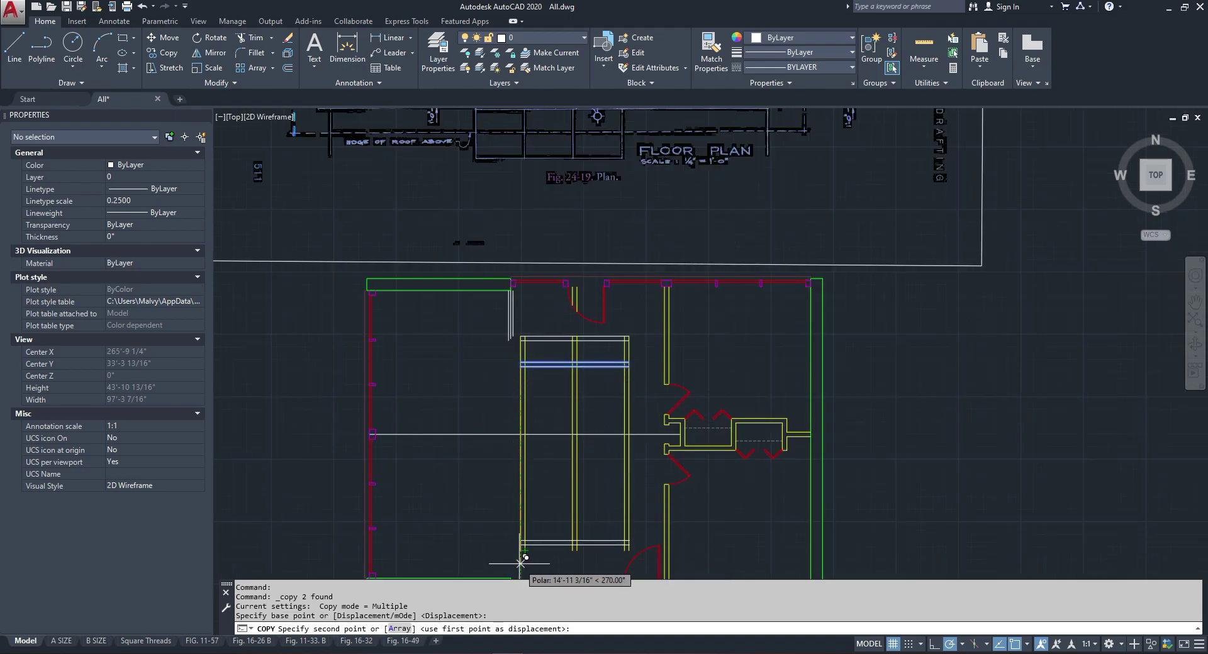
pyautogui.write('5')
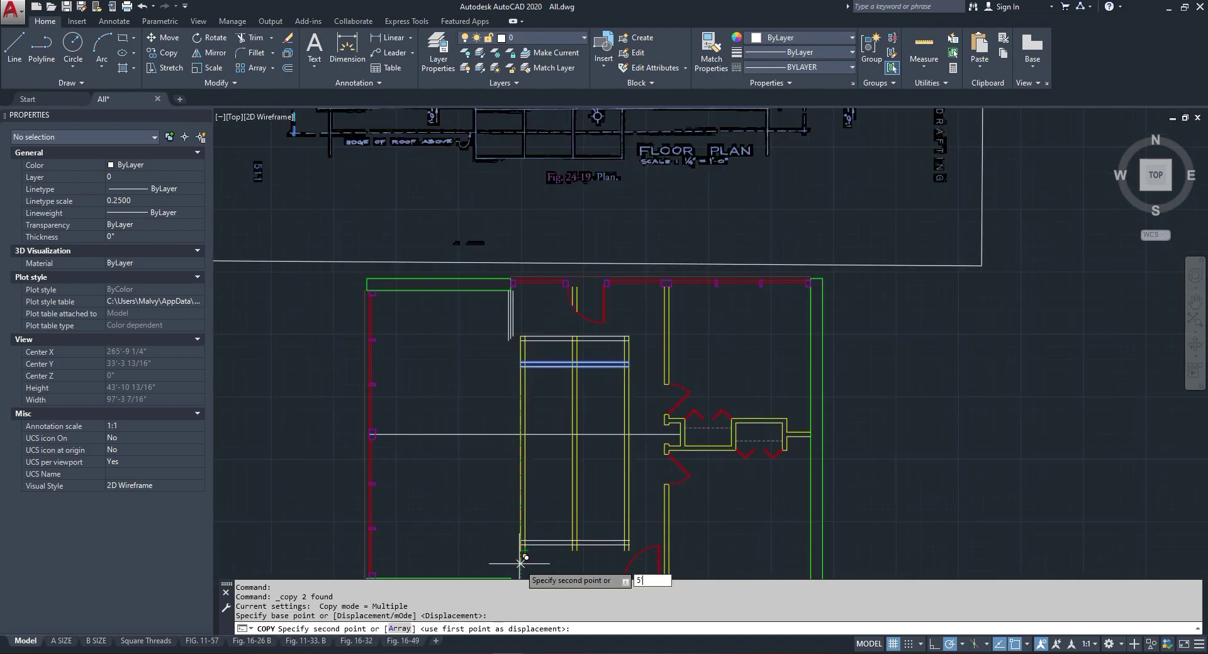
pyautogui.write('\'-10"')
pyautogui.press('Return')
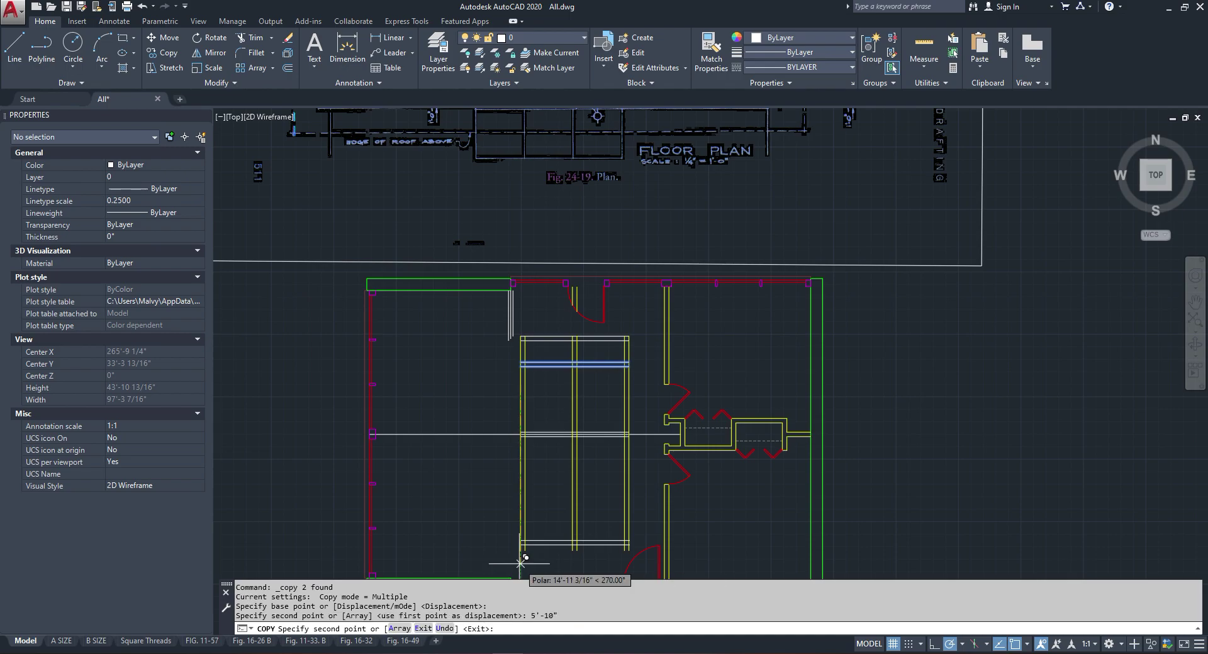
pyautogui.press('Escape')
# Step: Copy the utility room's south wall lines 5'-5" south to form the bath's south wall
pyautogui.scroll(10, 464, 399)
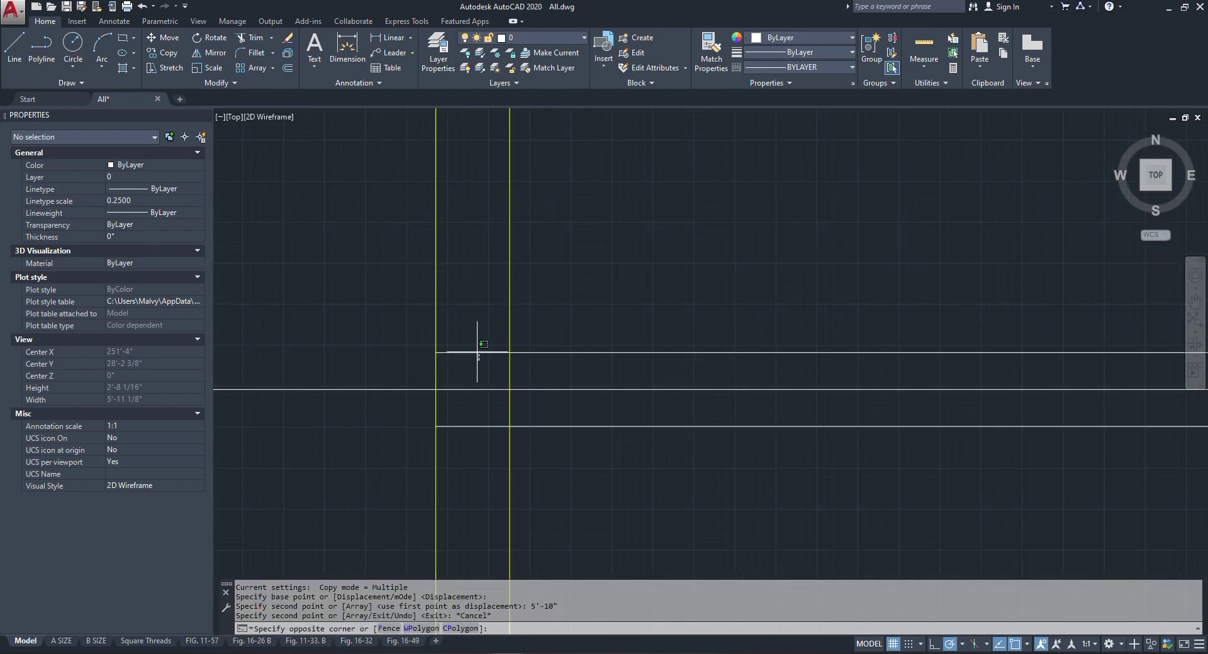
pyautogui.click(456, 321)
pyautogui.click(472, 418)
pyautogui.click(469, 439)
pyautogui.scroll(-6, 476, 385)
pyautogui.rightClick(413, 329)
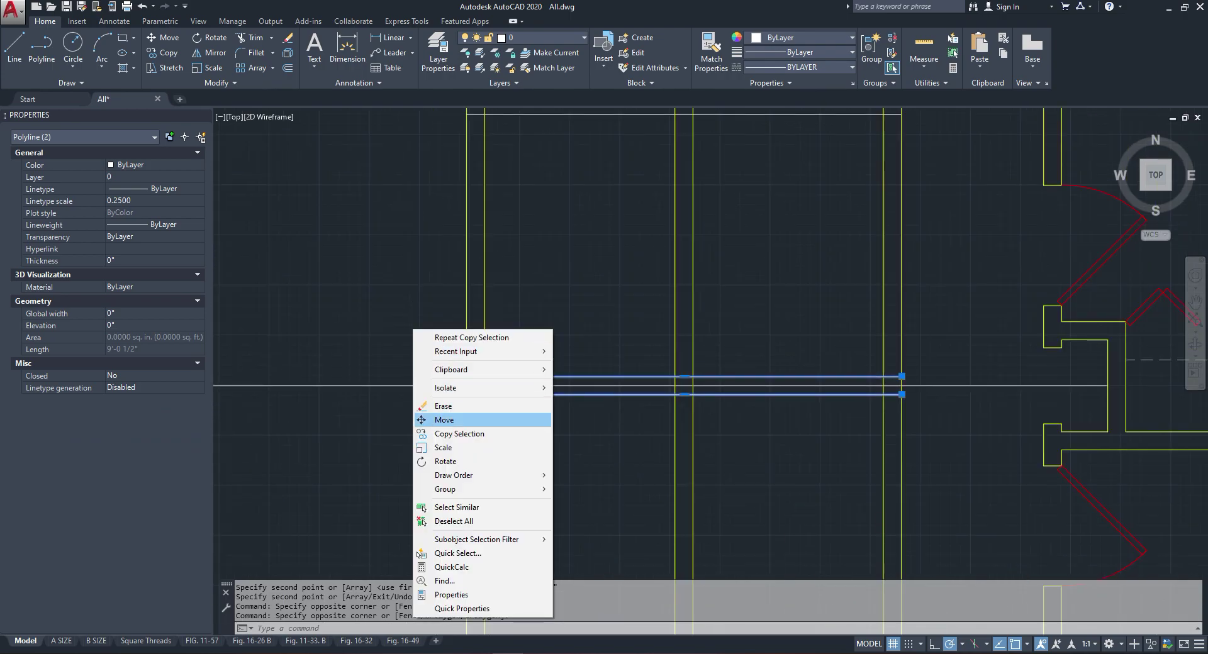
pyautogui.click(459, 434)
pyautogui.scroll(-4, 473, 323)
pyautogui.click(433, 370)
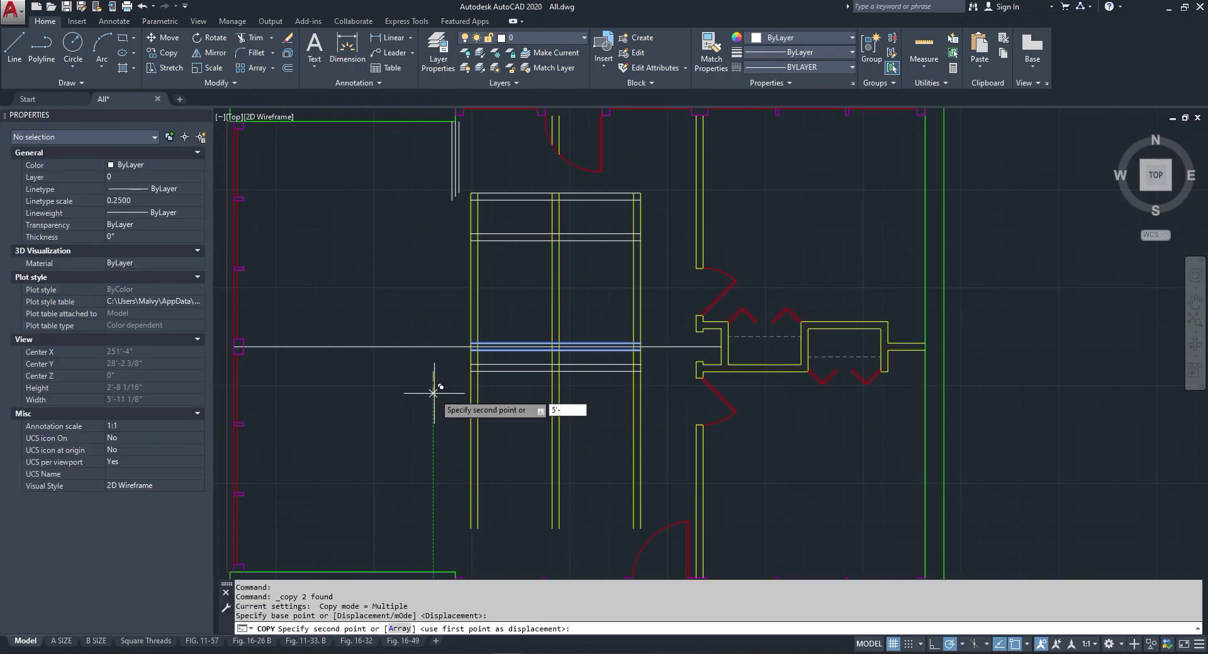
pyautogui.press('Return')
pyautogui.press('Escape')
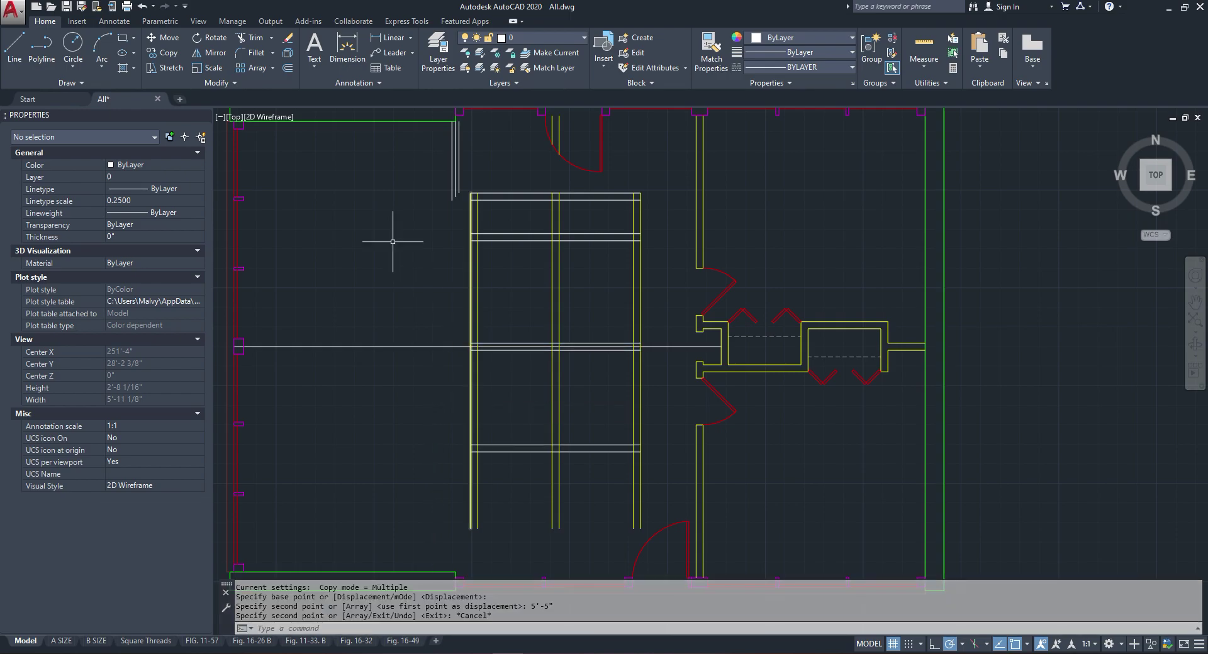
# Step: Trim the three north-south partitions south of the bath's south wall
pyautogui.click(250, 37)
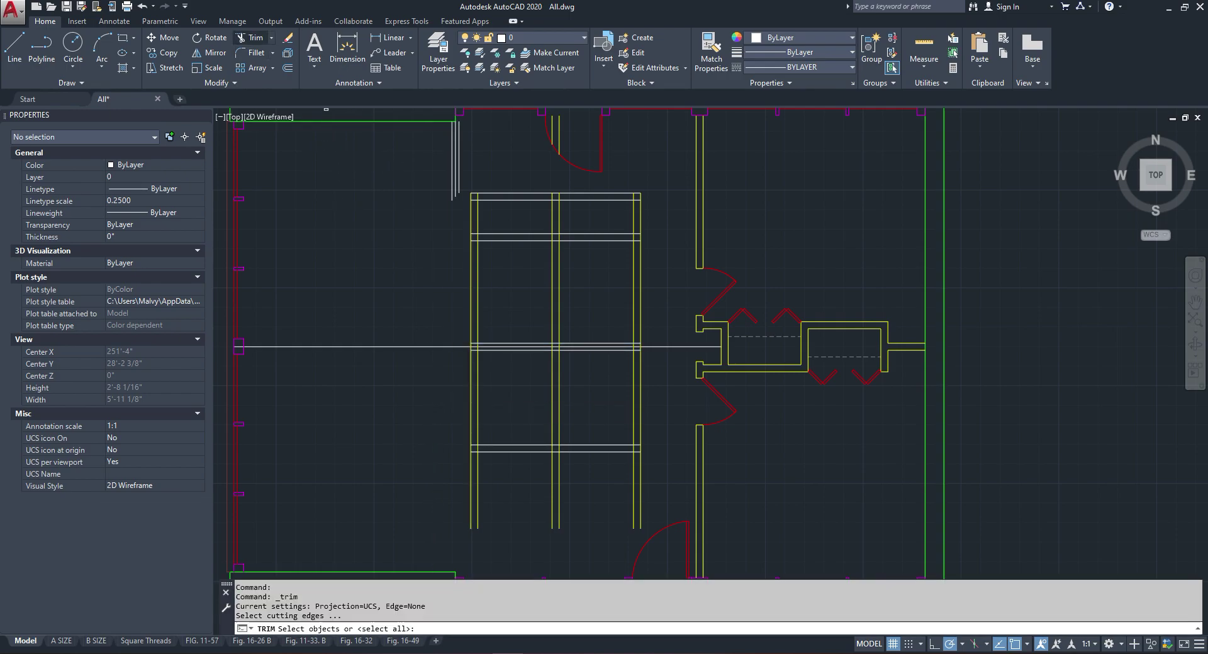
pyautogui.click(582, 450)
pyautogui.press('Return')
pyautogui.click(663, 486)
pyautogui.click(454, 493)
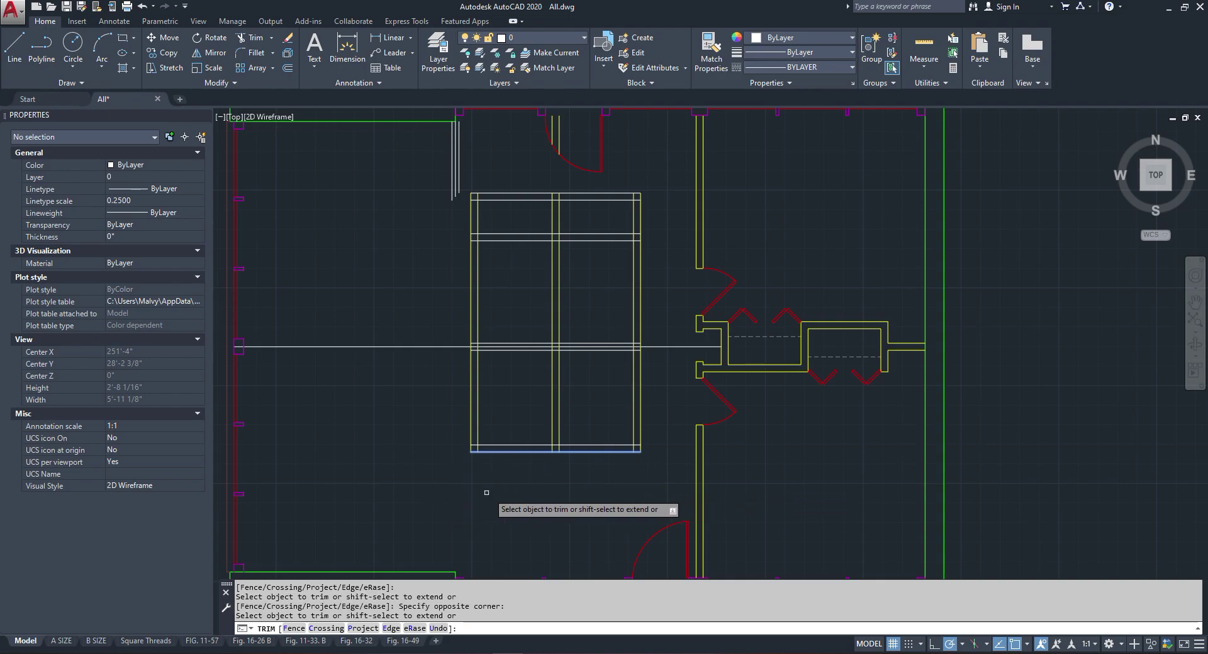
pyautogui.press('Escape')
# Step: Erase the three short vertical polylines below the northwest masonry wall and the two partition stubs at the entry door
pyautogui.scroll(2, 562, 348)
pyautogui.scroll(-5, 571, 343)
pyautogui.scroll(2, 525, 258)
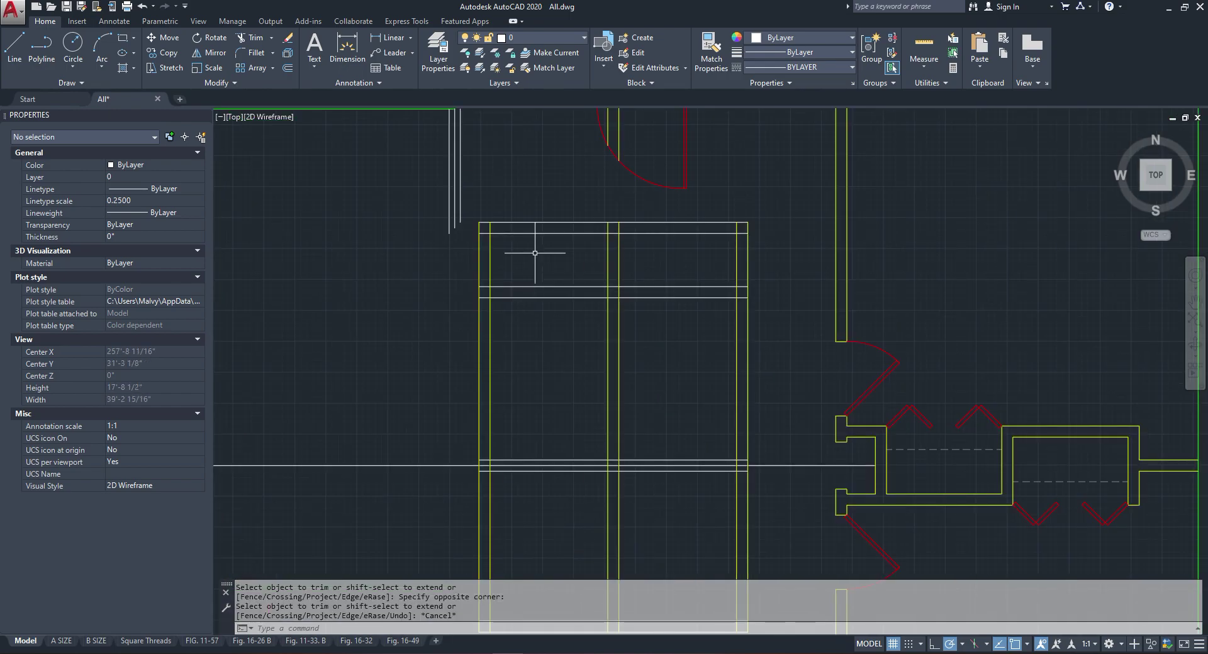
pyautogui.click(517, 220)
pyautogui.click(468, 197)
pyautogui.scroll(4, 579, 173)
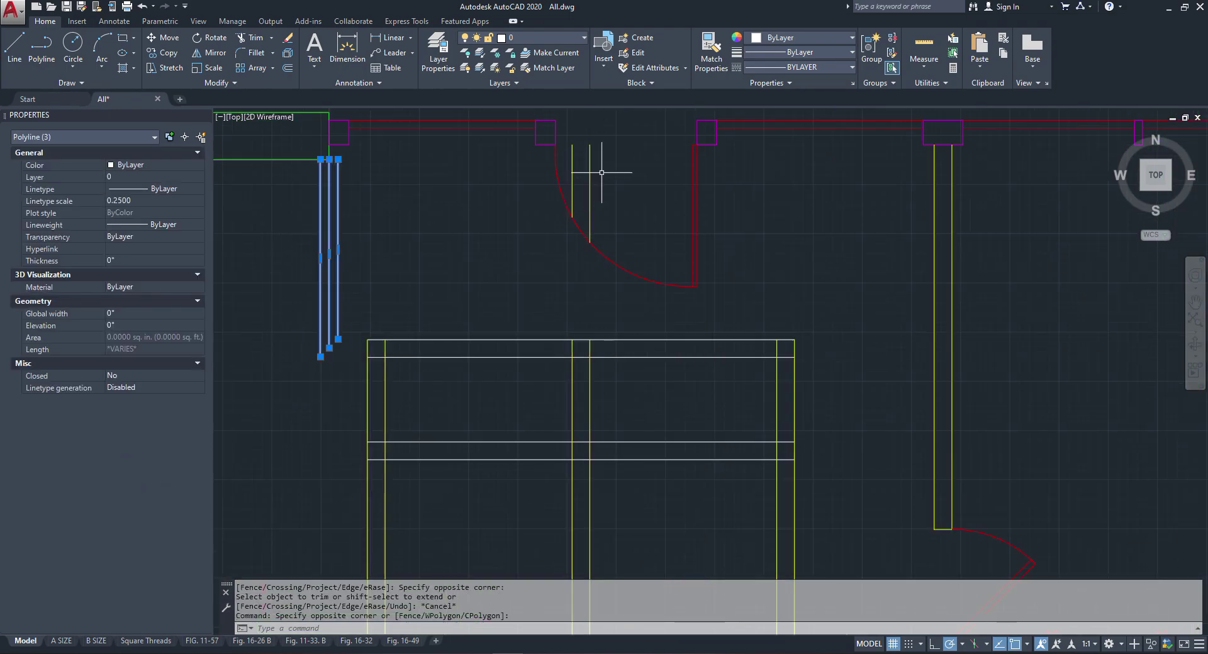
pyautogui.click(601, 174)
pyautogui.click(565, 178)
pyautogui.rightClick(565, 178)
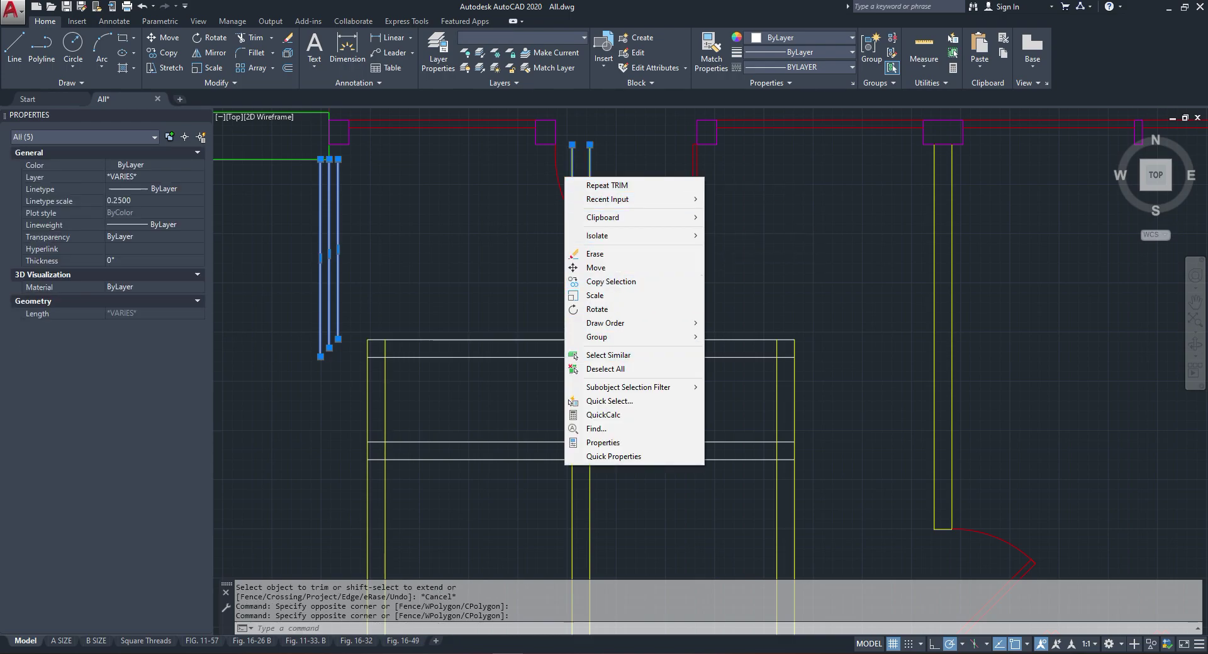
pyautogui.click(594, 253)
# Step: Trim the closet and storage north wall at the west and middle partitions, removing its outer line across the closet front
pyautogui.scroll(-8, 566, 175)
pyautogui.scroll(12, 560, 308)
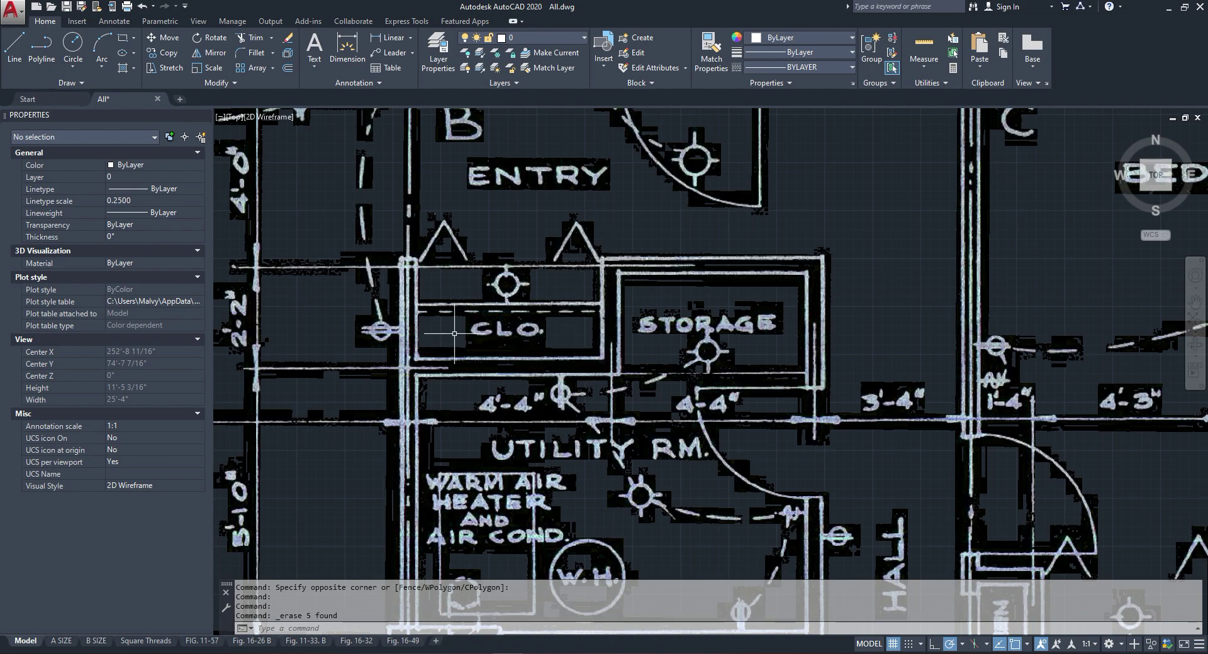
pyautogui.scroll(-2, 550, 217)
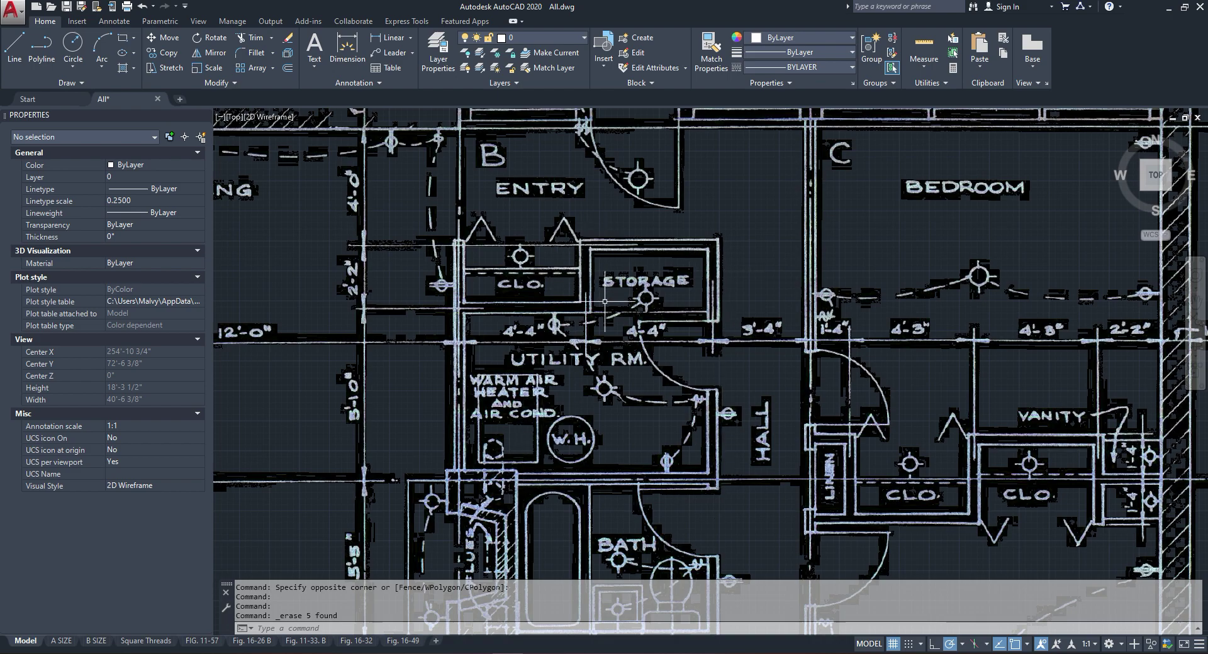
pyautogui.scroll(-8, 622, 309)
pyautogui.scroll(10, 636, 431)
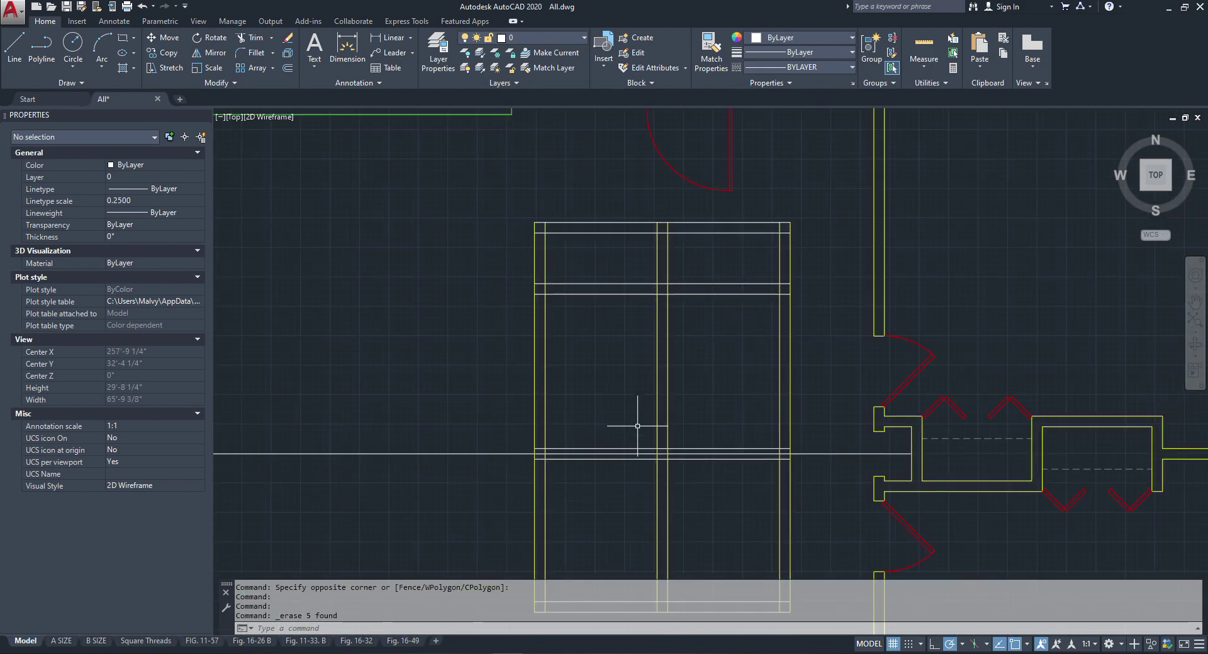
pyautogui.click(250, 37)
pyautogui.press('Return')
pyautogui.scroll(4, 554, 224)
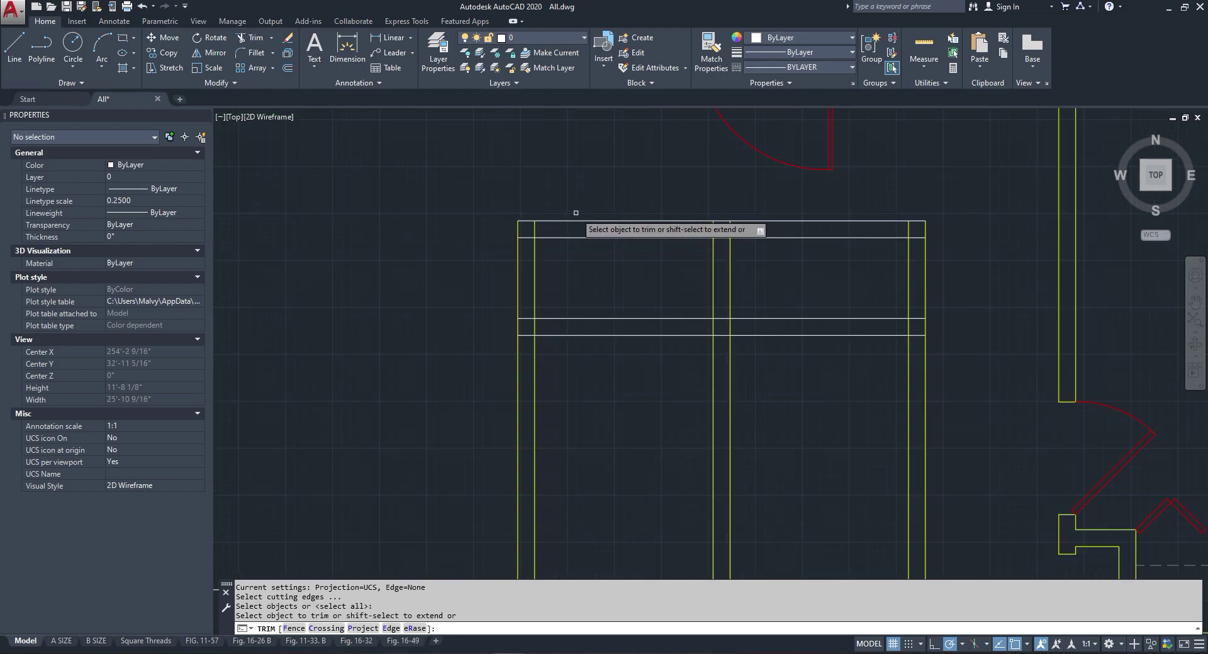
pyautogui.click(552, 219)
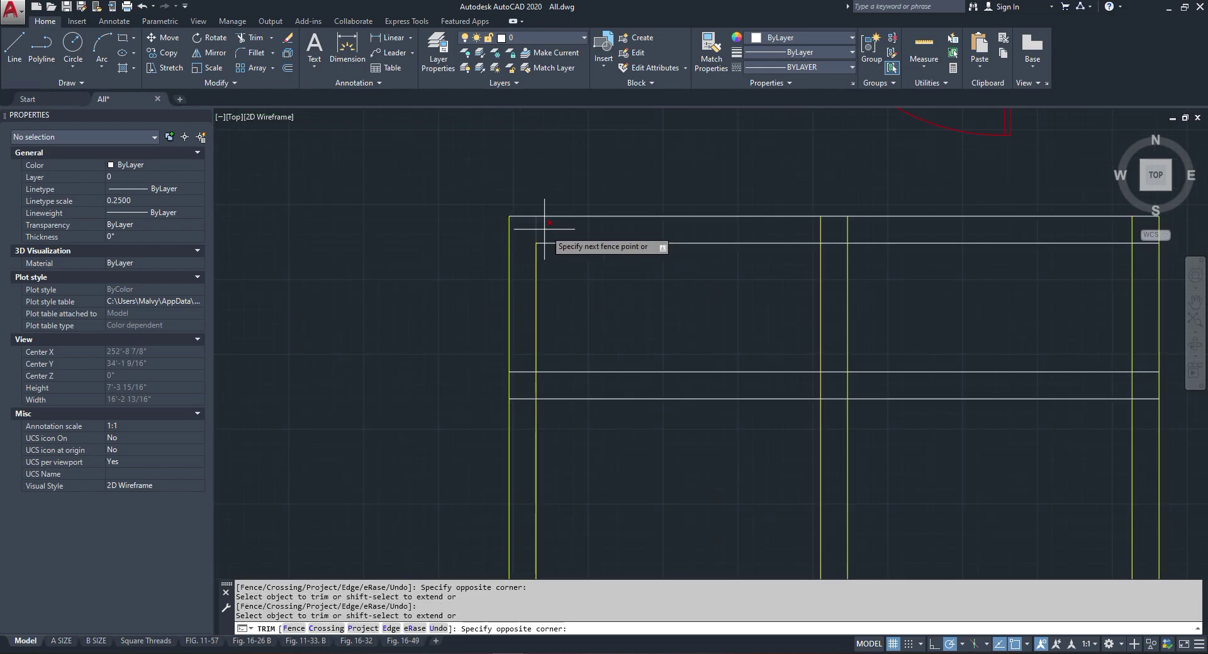
pyautogui.scroll(2, 852, 224)
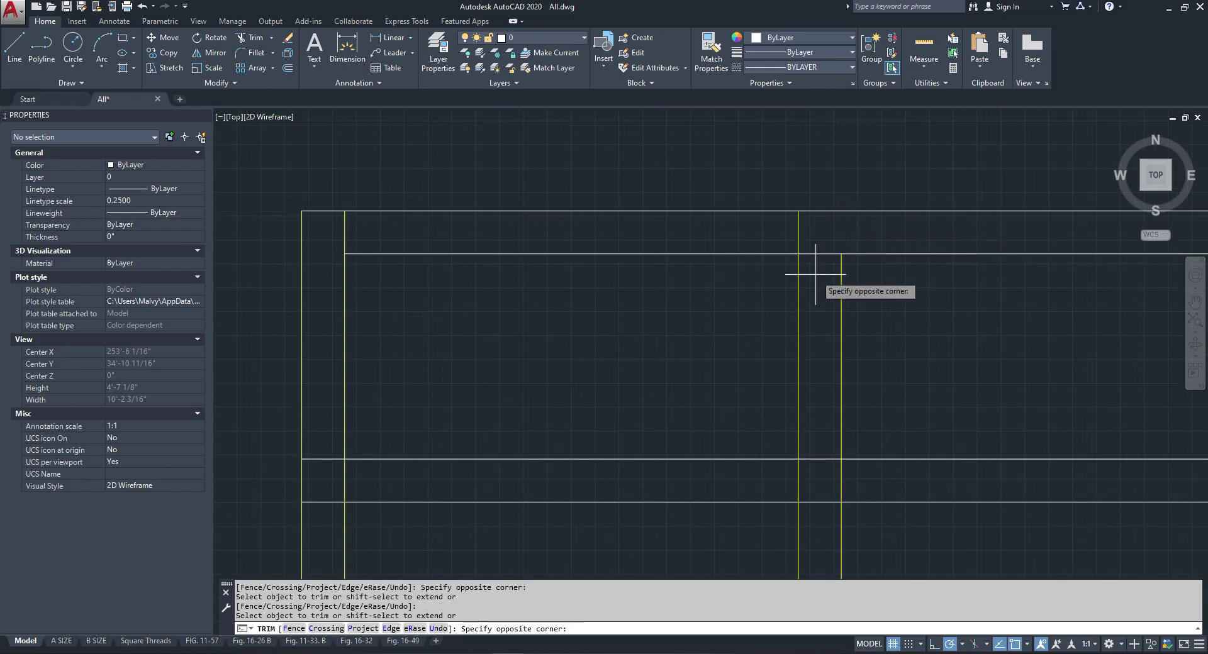
pyautogui.scroll(-2, 821, 265)
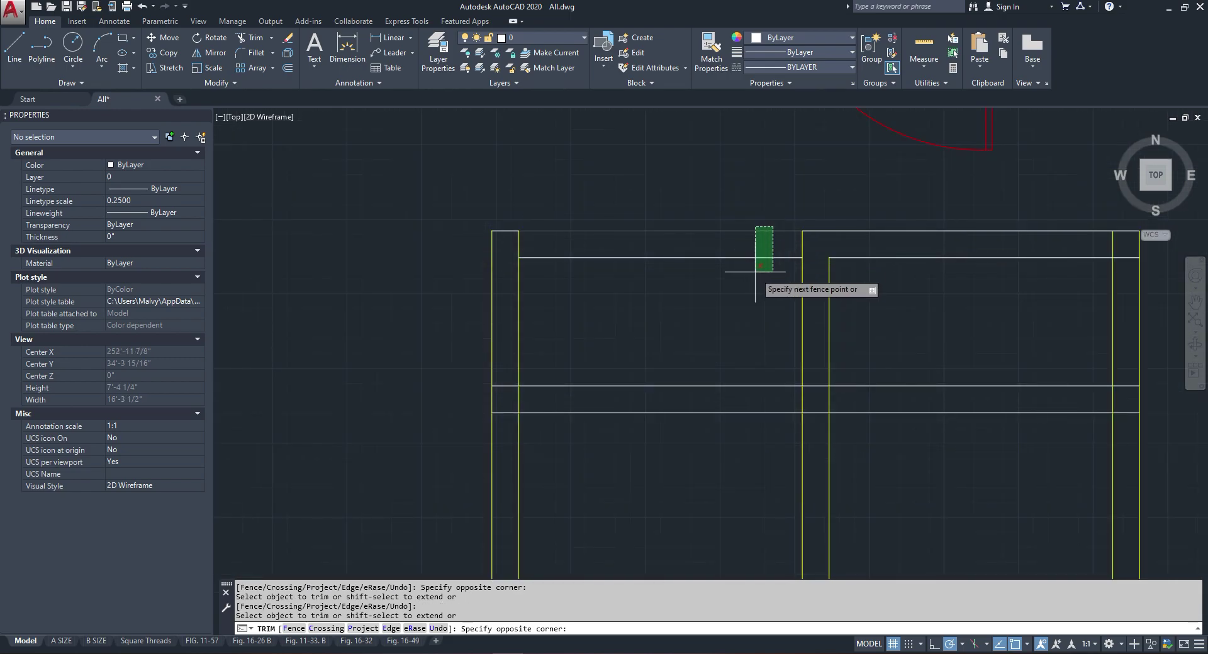
pyautogui.scroll(-2, 723, 264)
# Step: Trim the junction between the entry closet's back wall and the west partition
pyautogui.click(622, 310)
pyautogui.scroll(4, 624, 309)
pyautogui.click(606, 248)
pyautogui.click(598, 342)
pyautogui.click(594, 297)
pyautogui.click(660, 303)
pyautogui.scroll(-4, 652, 305)
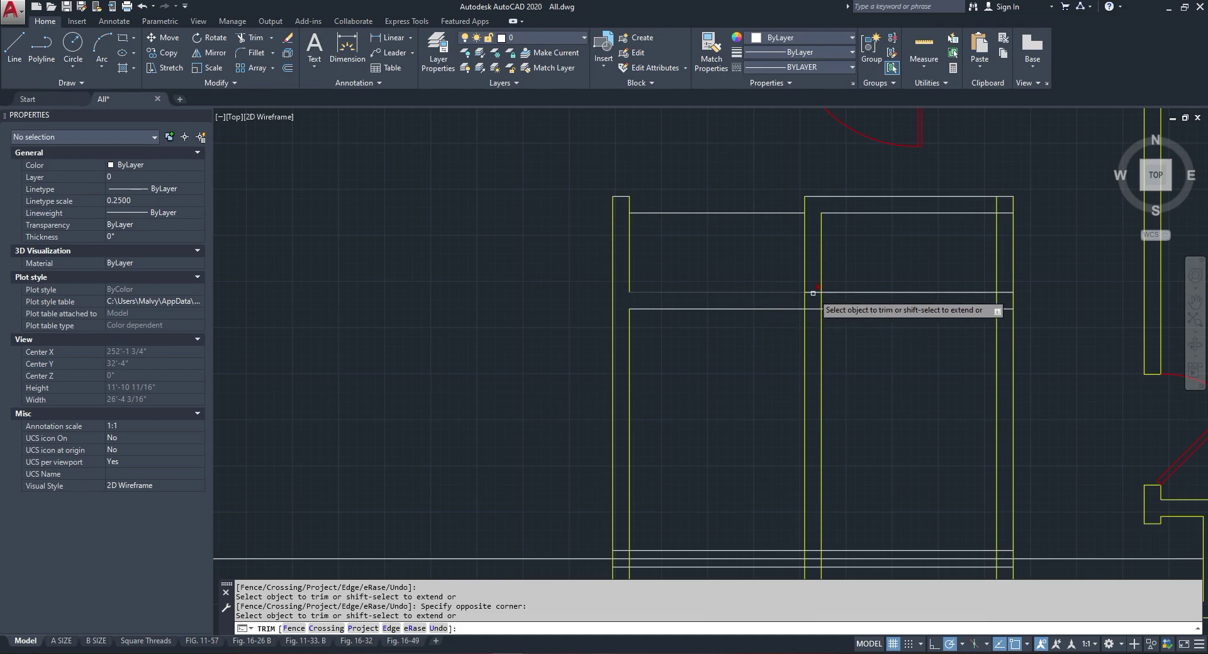
# Step: Trim the closet back wall to the middle partition and remove the middle partition's run through the utility room
pyautogui.click(1009, 281)
pyautogui.click(1005, 317)
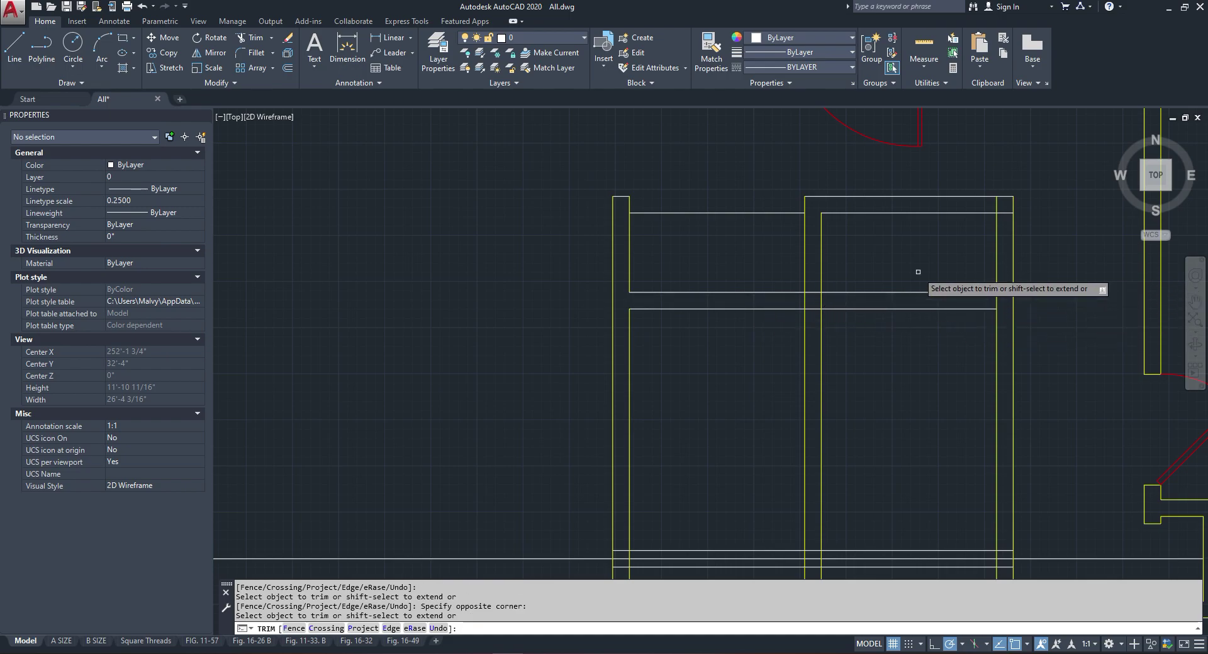
pyautogui.scroll(-5, 877, 304)
pyautogui.scroll(3, 846, 314)
pyautogui.click(856, 294)
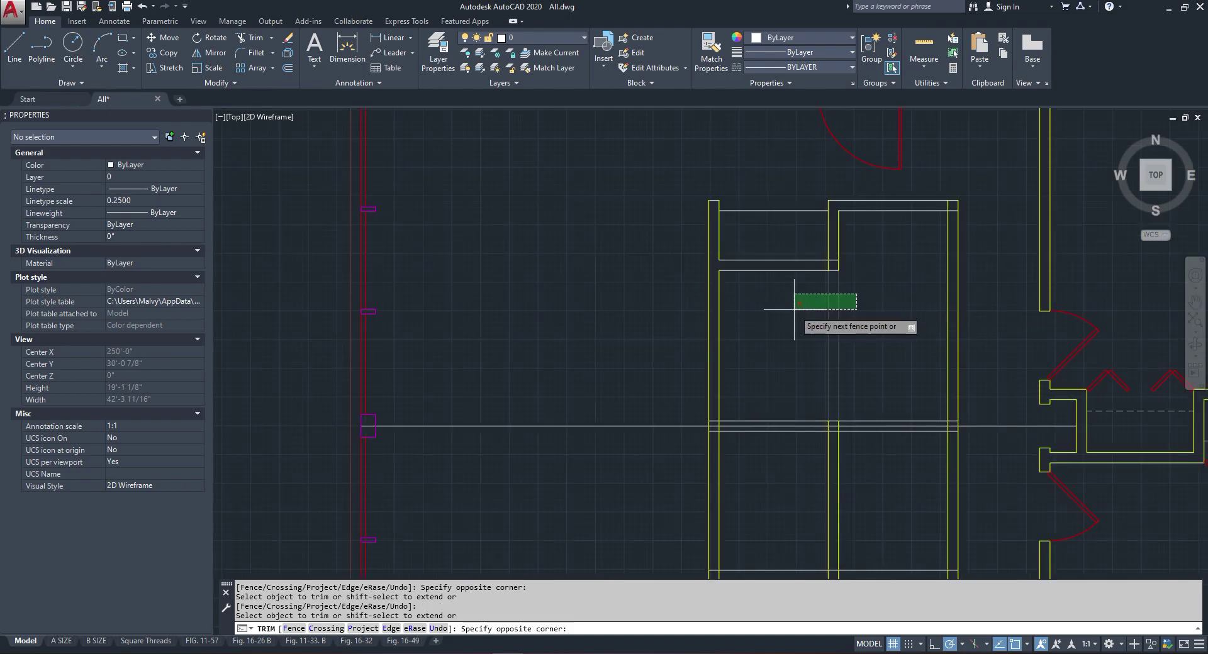
pyautogui.click(795, 309)
# Step: Trim the overlapping wall lines at the northeast corner of the storage room
pyautogui.scroll(4, 831, 272)
pyautogui.scroll(-4, 846, 255)
pyautogui.scroll(4, 933, 205)
pyautogui.click(971, 210)
pyautogui.click(966, 213)
pyautogui.scroll(-5, 818, 271)
pyautogui.scroll(3, 878, 387)
pyautogui.scroll(-3, 774, 334)
pyautogui.scroll(3, 812, 345)
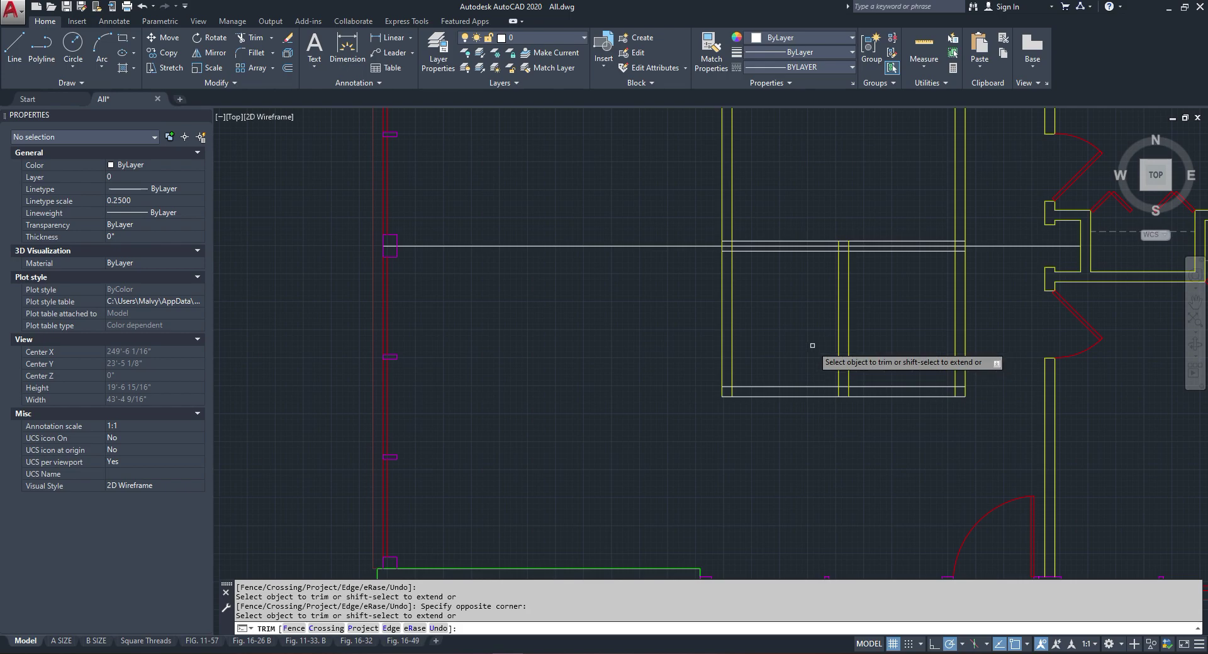
pyautogui.press('Escape')
# Step: Trim the wall between the utility room and bath back to the inner faces of the west and east partitions
pyautogui.scroll(4, 734, 248)
pyautogui.rightClick(711, 225)
pyautogui.click(724, 232)
pyautogui.click(723, 230)
pyautogui.scroll(-2, 715, 269)
pyautogui.scroll(2, 889, 277)
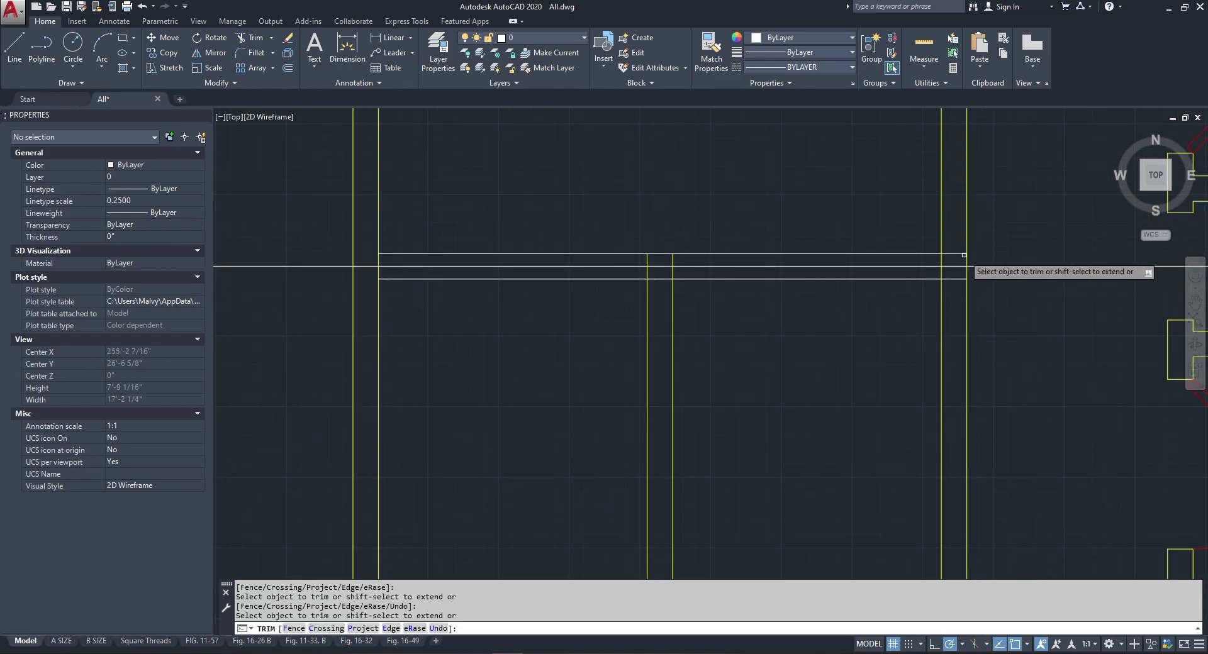
pyautogui.scroll(-3, 818, 352)
pyautogui.scroll(2, 898, 414)
pyautogui.scroll(-4, 898, 414)
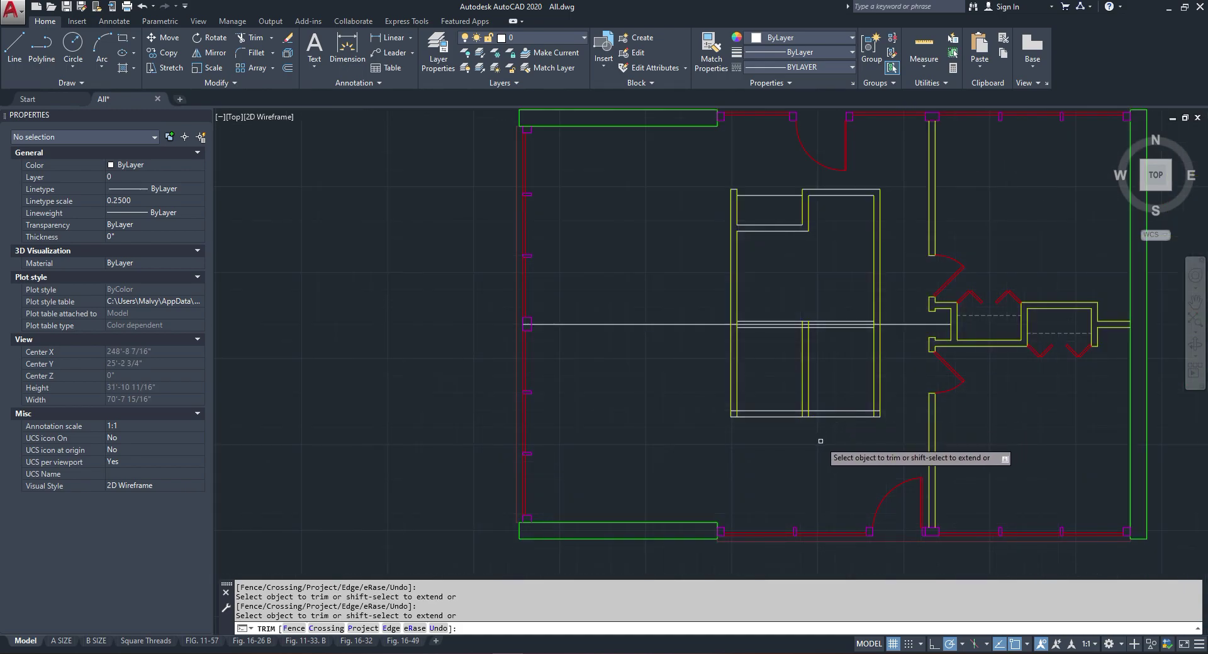
# Step: Trim the overlapping lines at the southwest and southeast corners of the bath's south wall
pyautogui.scroll(5, 796, 403)
pyautogui.scroll(-5, 761, 425)
pyautogui.scroll(5, 769, 404)
pyautogui.click(769, 404)
pyautogui.click(799, 388)
pyautogui.click(798, 388)
pyautogui.click(811, 392)
pyautogui.scroll(-4, 793, 394)
pyautogui.scroll(6, 1001, 398)
pyautogui.click(1065, 354)
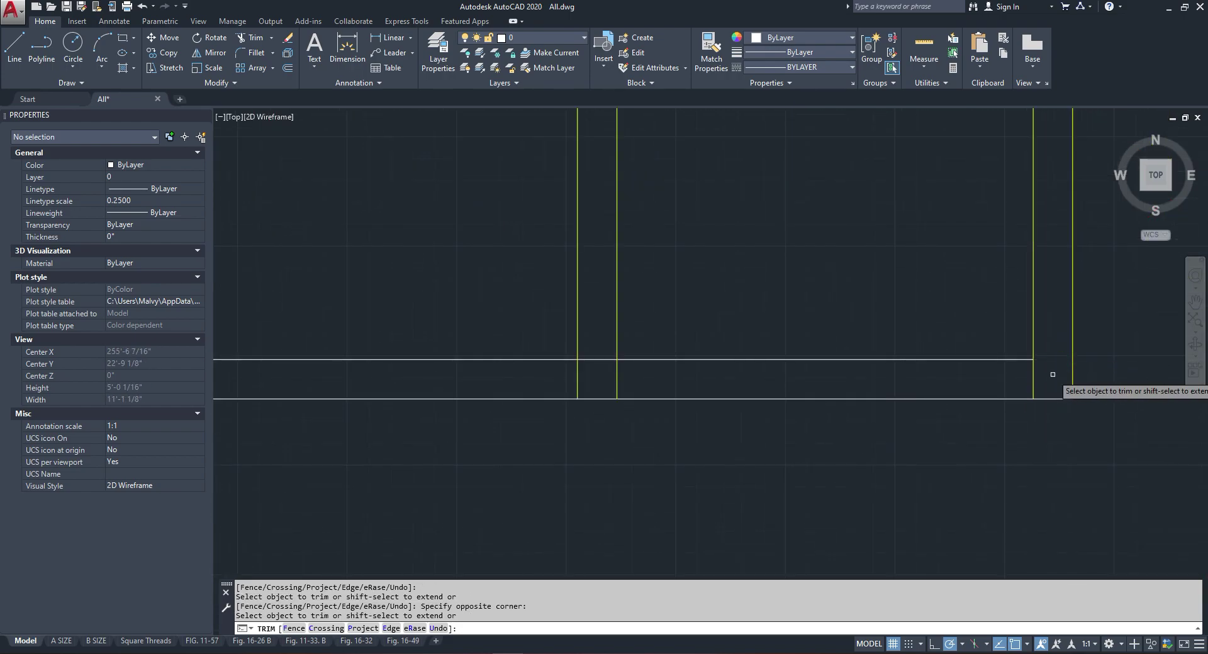
pyautogui.press('Escape')
# Step: Erase the two middle partition lines between the bath's north and south walls
pyautogui.scroll(-4, 887, 330)
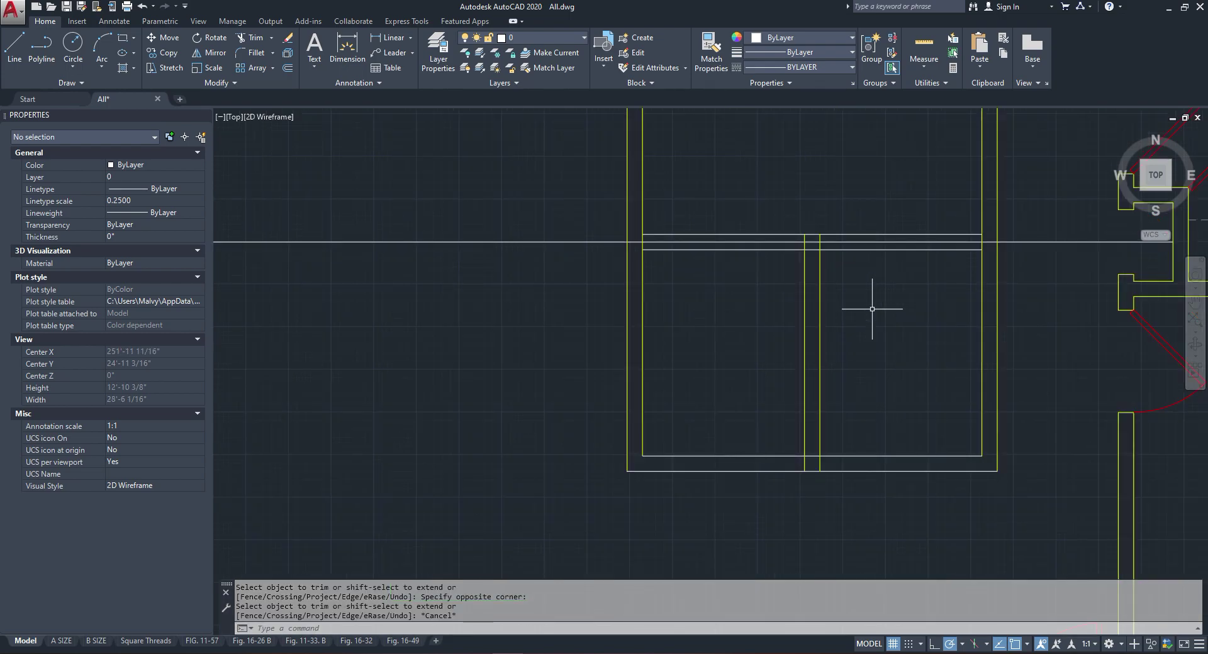
pyautogui.click(872, 309)
pyautogui.click(744, 337)
pyautogui.rightClick(785, 339)
pyautogui.click(814, 416)
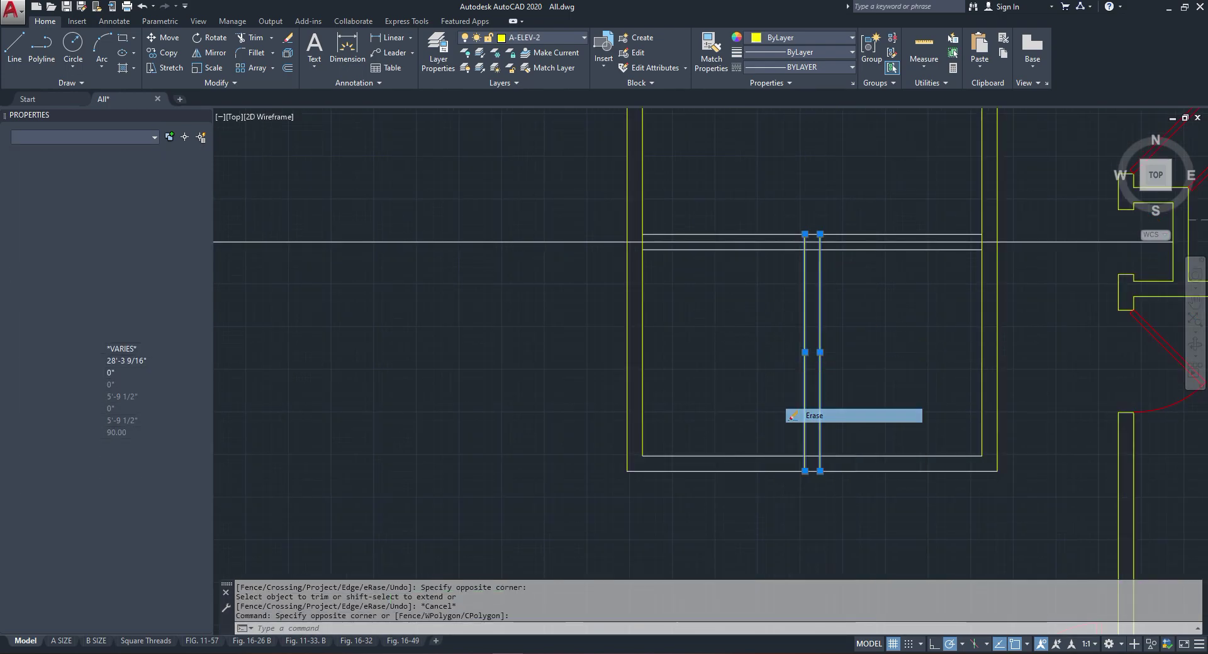
# Step: Match the closet and storage wall lines to the properties of the yellow west partition line
pyautogui.scroll(-3, 812, 377)
pyautogui.scroll(5, 704, 345)
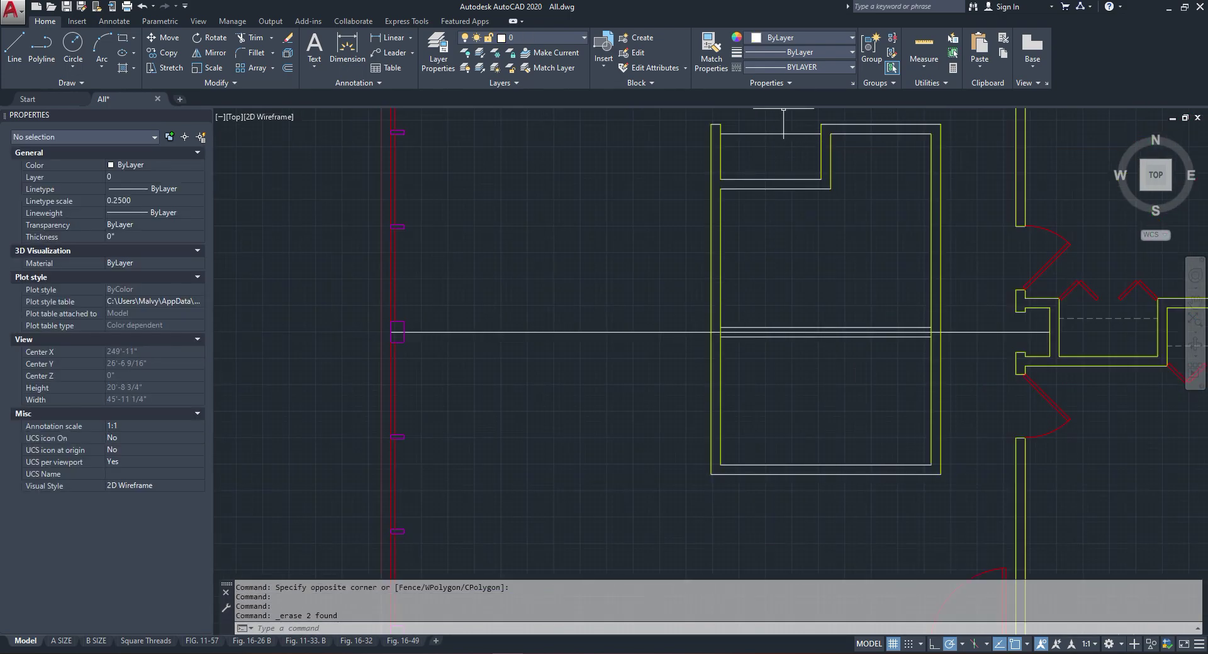
pyautogui.click(711, 53)
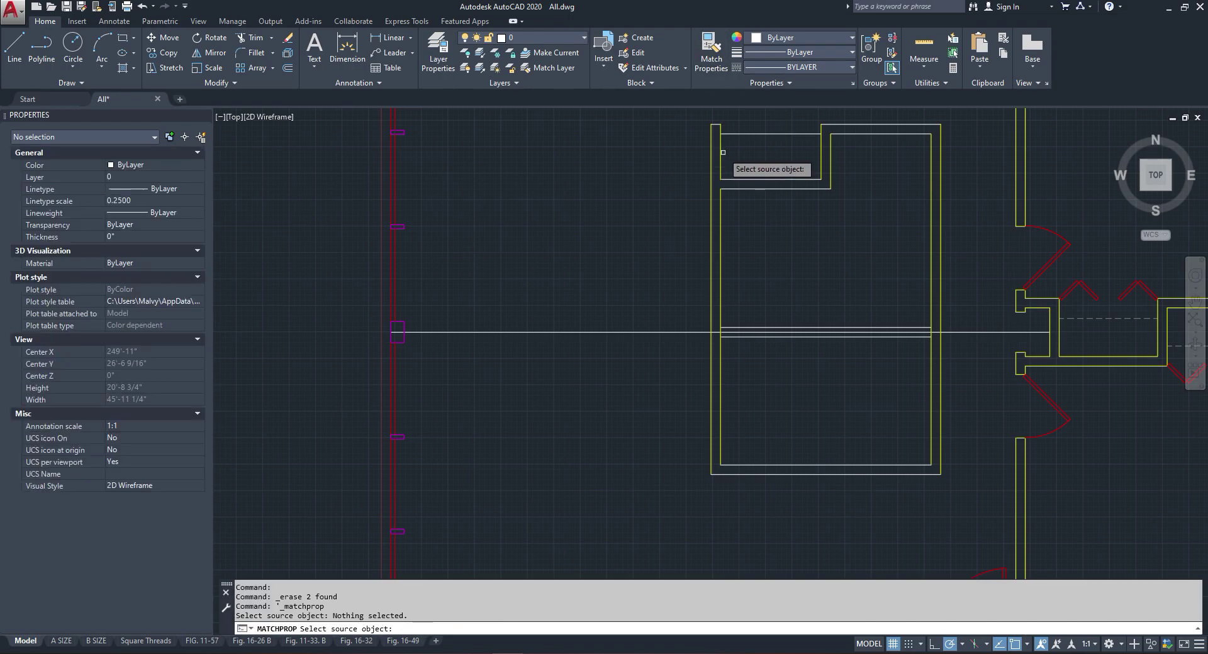
pyautogui.click(722, 152)
pyautogui.click(697, 114)
pyautogui.click(750, 186)
pyautogui.click(785, 114)
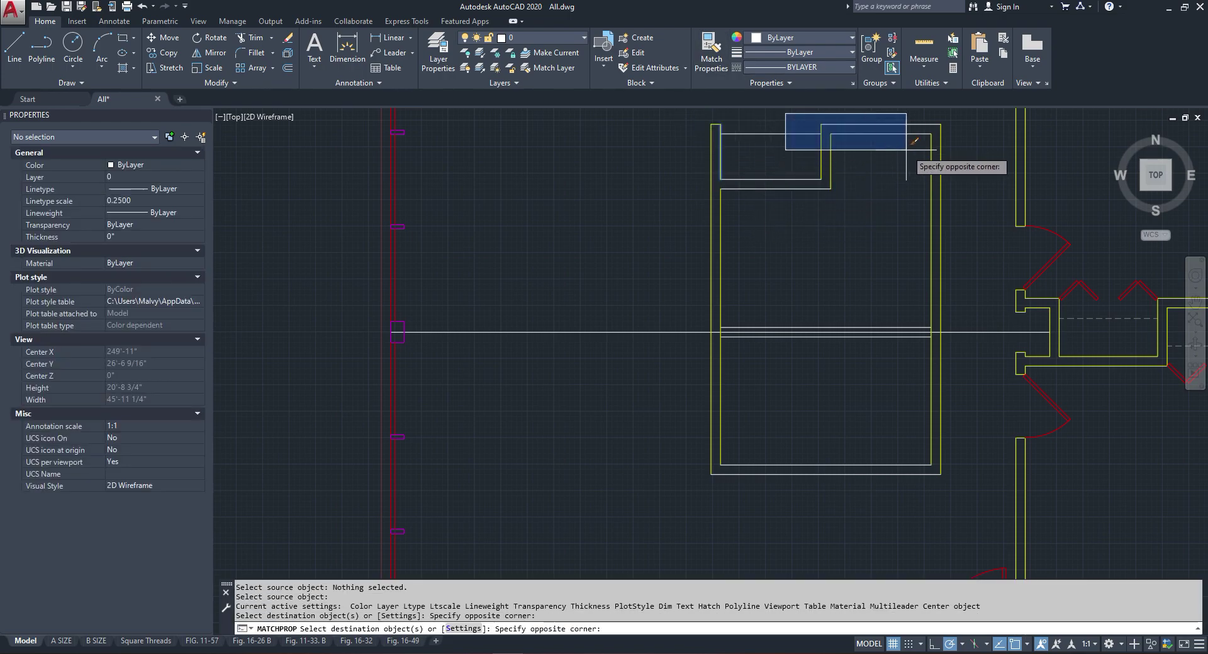
pyautogui.click(906, 149)
pyautogui.click(881, 166)
pyautogui.click(777, 182)
# Step: Apply the same partition properties to the remaining white wall lines around the bath, leaving the long centerline out
pyautogui.scroll(6, 725, 336)
pyautogui.click(735, 308)
pyautogui.click(725, 290)
pyautogui.click(728, 339)
pyautogui.click(722, 355)
pyautogui.click(740, 285)
pyautogui.scroll(-6, 743, 343)
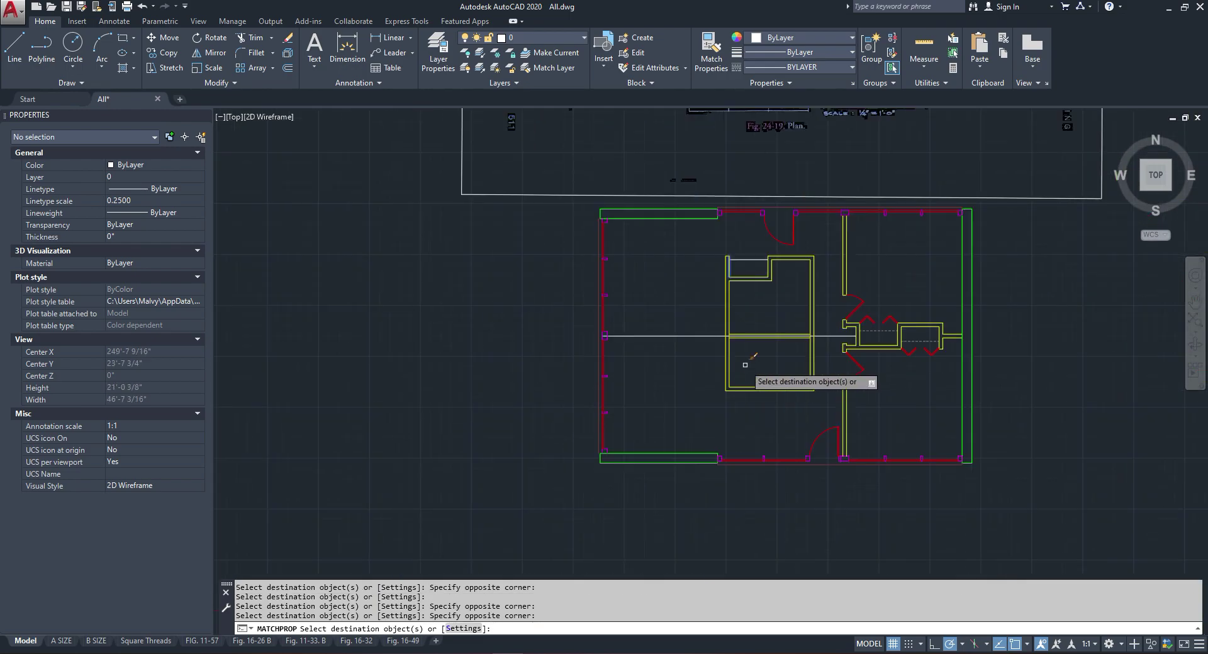
pyautogui.press('Return')
# Step: Erase the white polyline across the front of the entry closet
pyautogui.scroll(6, 727, 251)
pyautogui.click(773, 262)
pyautogui.click(763, 309)
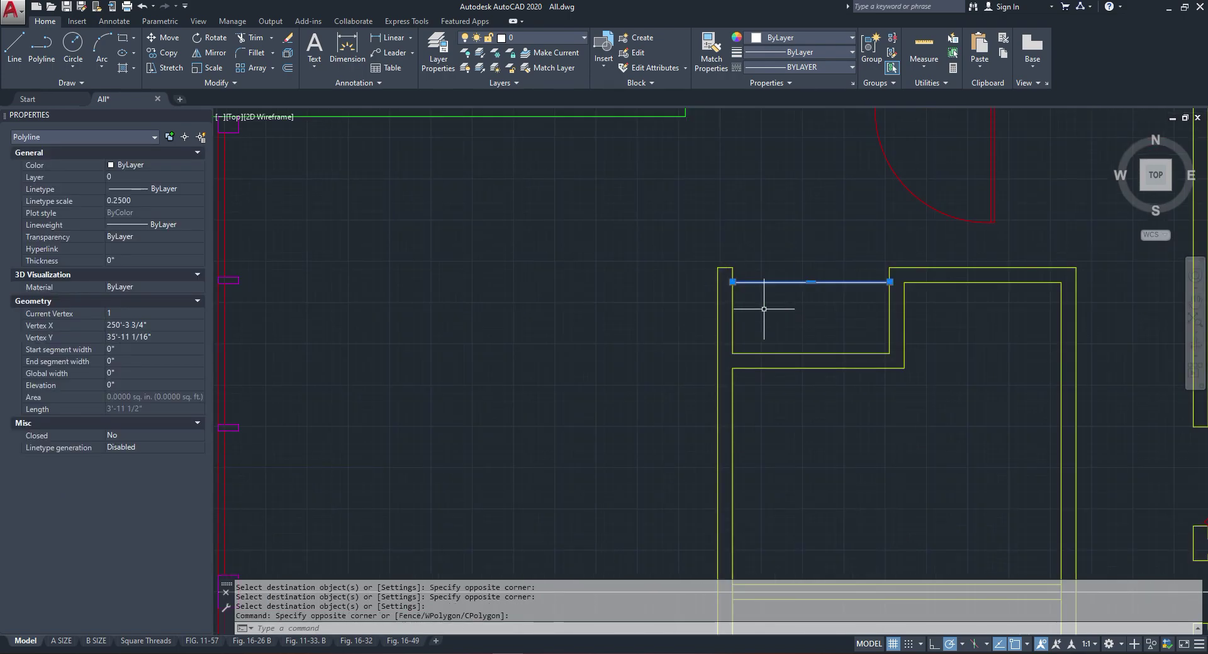
pyautogui.press('Delete')
pyautogui.scroll(-3, 763, 309)
pyautogui.scroll(2, 761, 290)
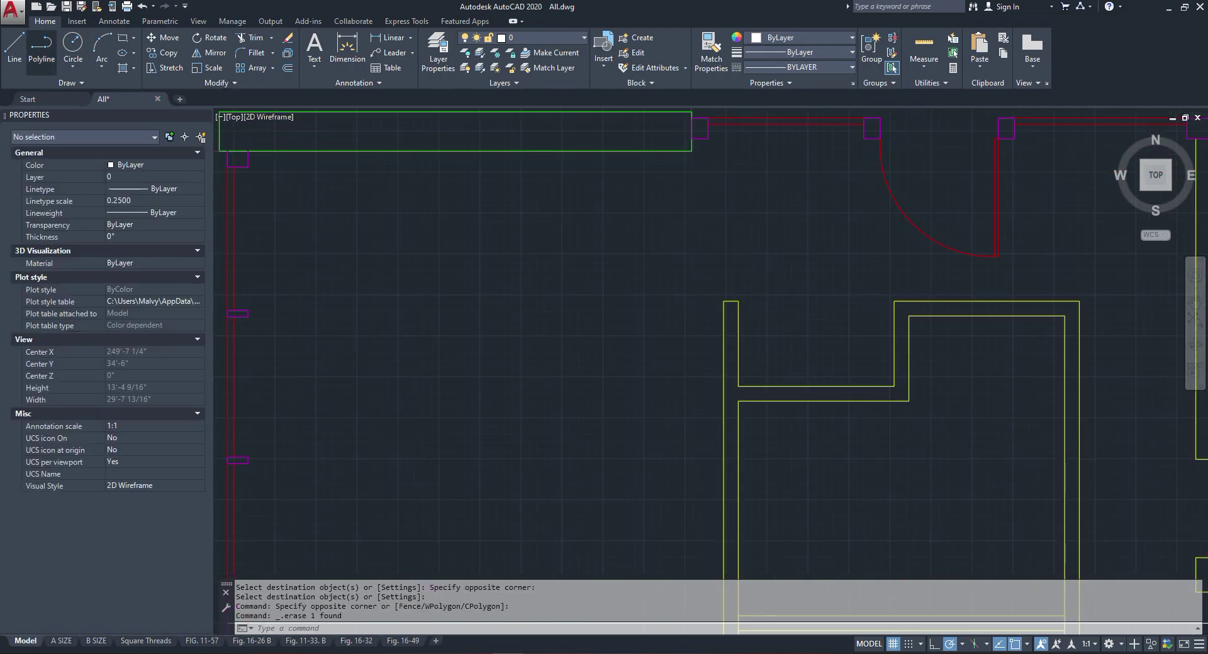
# Step: Draw a polyline across the entry closet opening, joining the outer corners of its two side walls
pyautogui.click(41, 51)
pyautogui.click(737, 301)
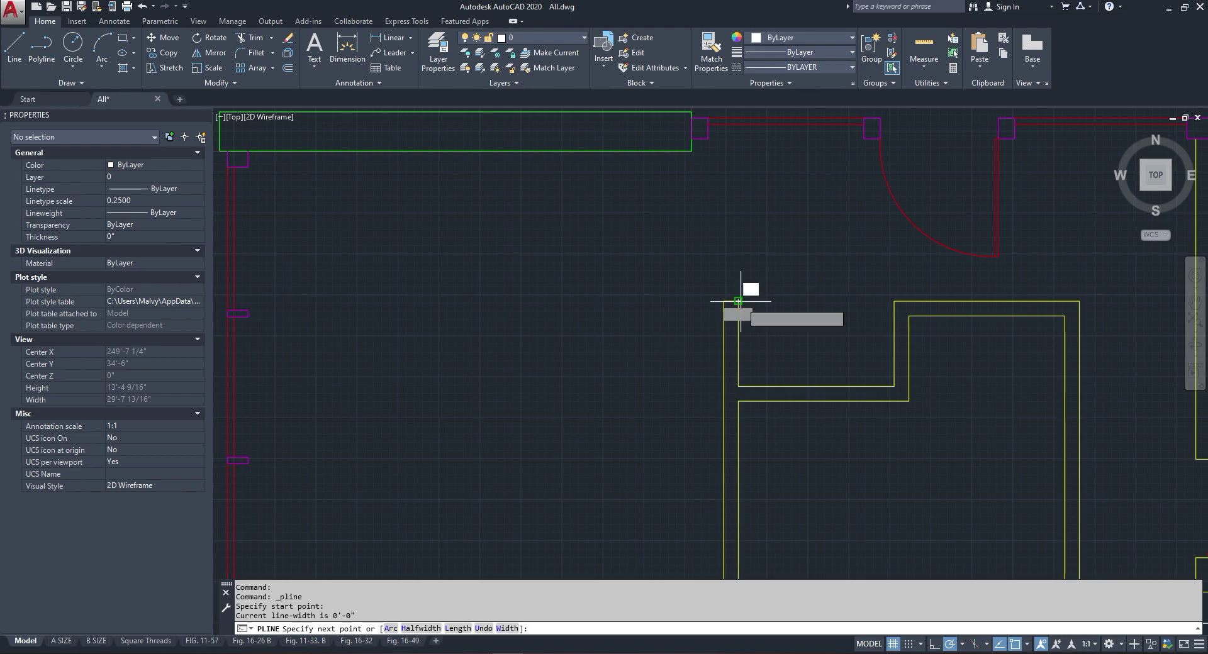
pyautogui.click(893, 301)
pyautogui.press('Escape')
# Step: Offset the closet opening line 1.5 inches into the closet
pyautogui.click(288, 67)
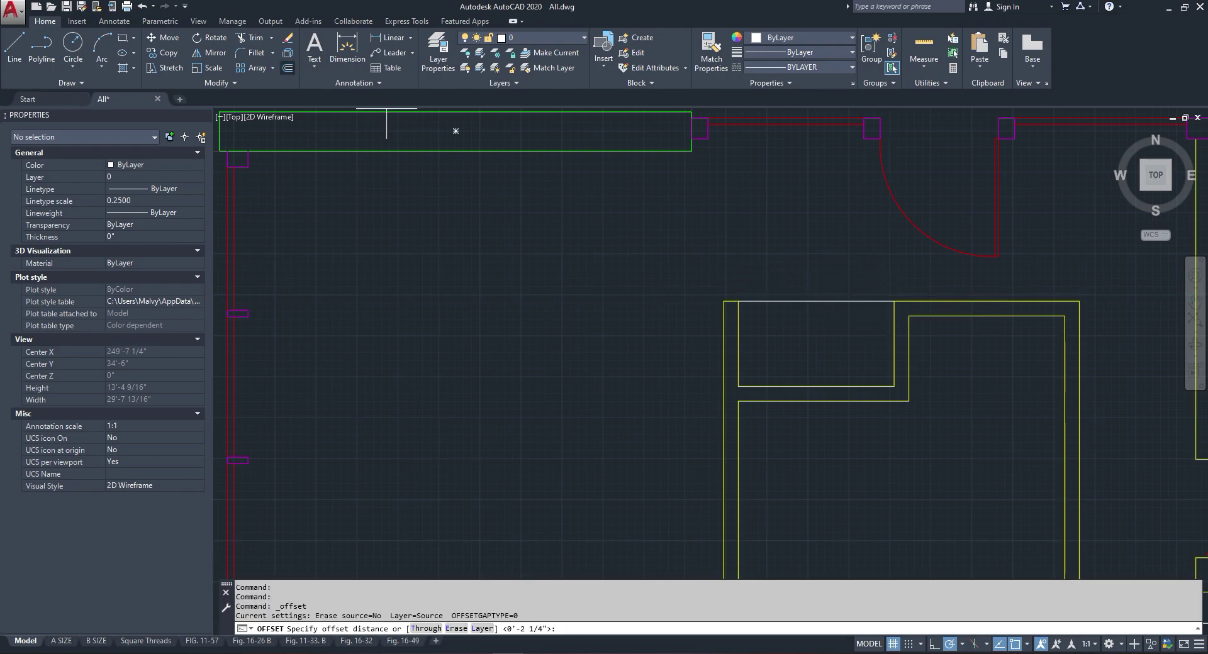
pyautogui.write('1.5')
pyautogui.press('Return')
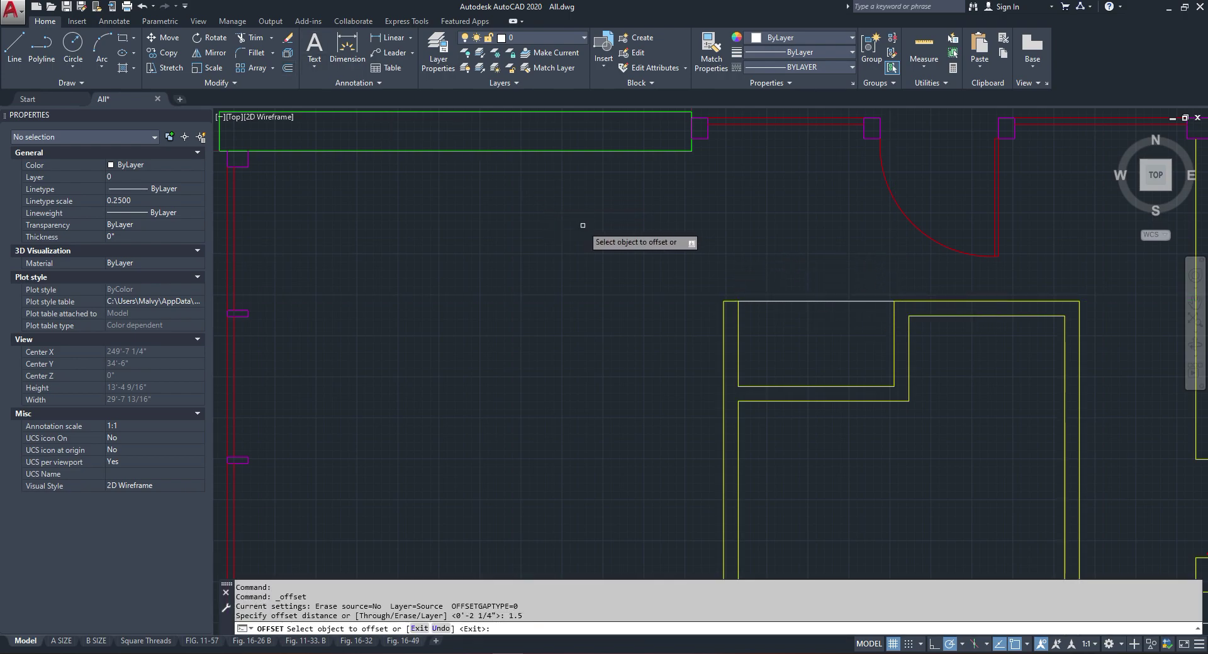
pyautogui.click(763, 302)
pyautogui.click(764, 313)
pyautogui.press('Escape')
# Step: Draw a rectangle between the two opening lines, from the opening's midpoint to the closet's west wall
pyautogui.scroll(6, 764, 314)
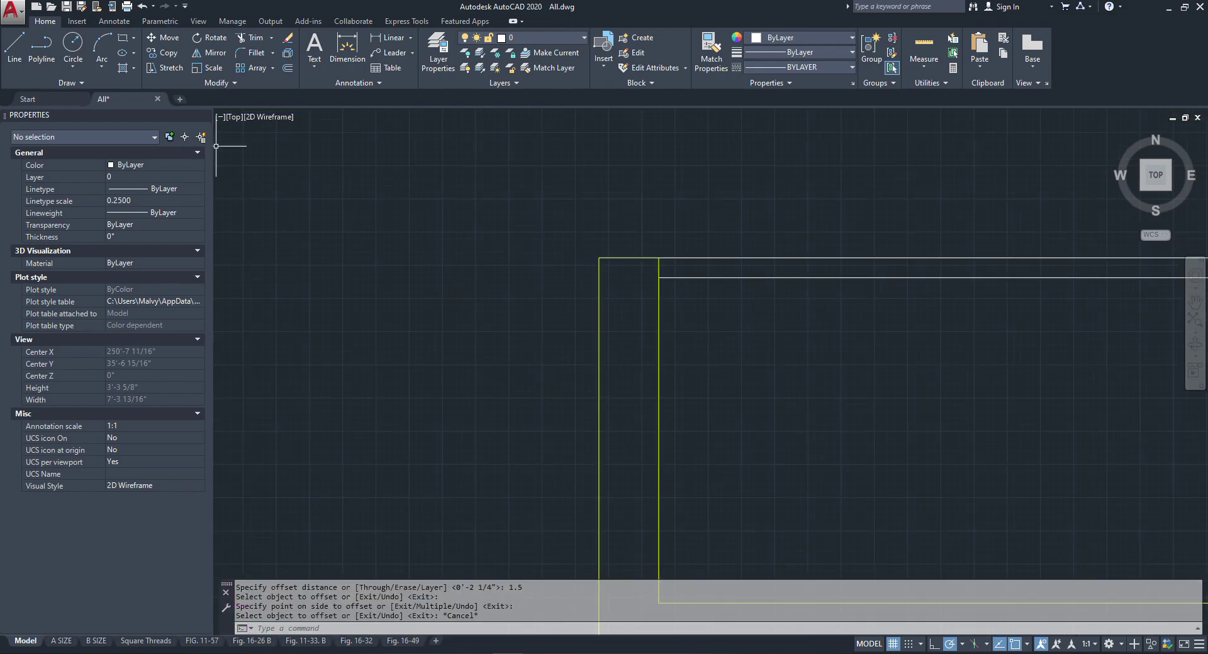
pyautogui.click(122, 37)
pyautogui.scroll(-2, 544, 255)
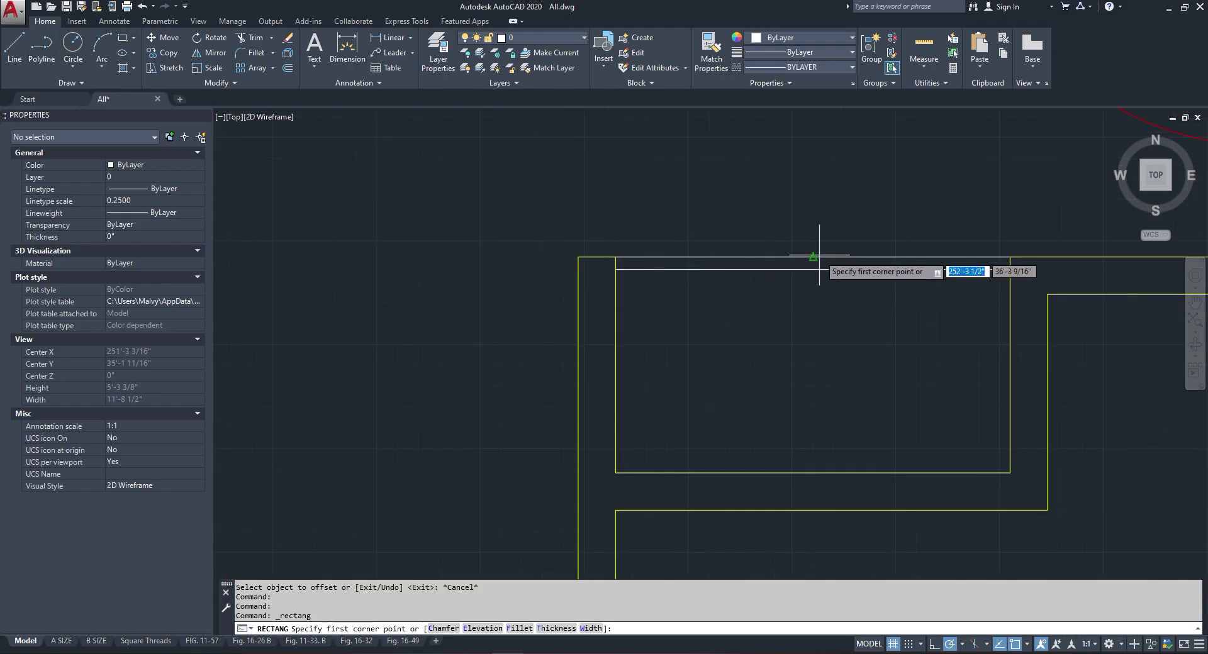
pyautogui.click(818, 256)
pyautogui.click(615, 270)
pyautogui.press('Escape')
# Step: Draw a door panel rectangle from the first rectangle's midpoint to the west wall, a quarter of the opening wide
pyautogui.rightClick(652, 231)
pyautogui.click(687, 240)
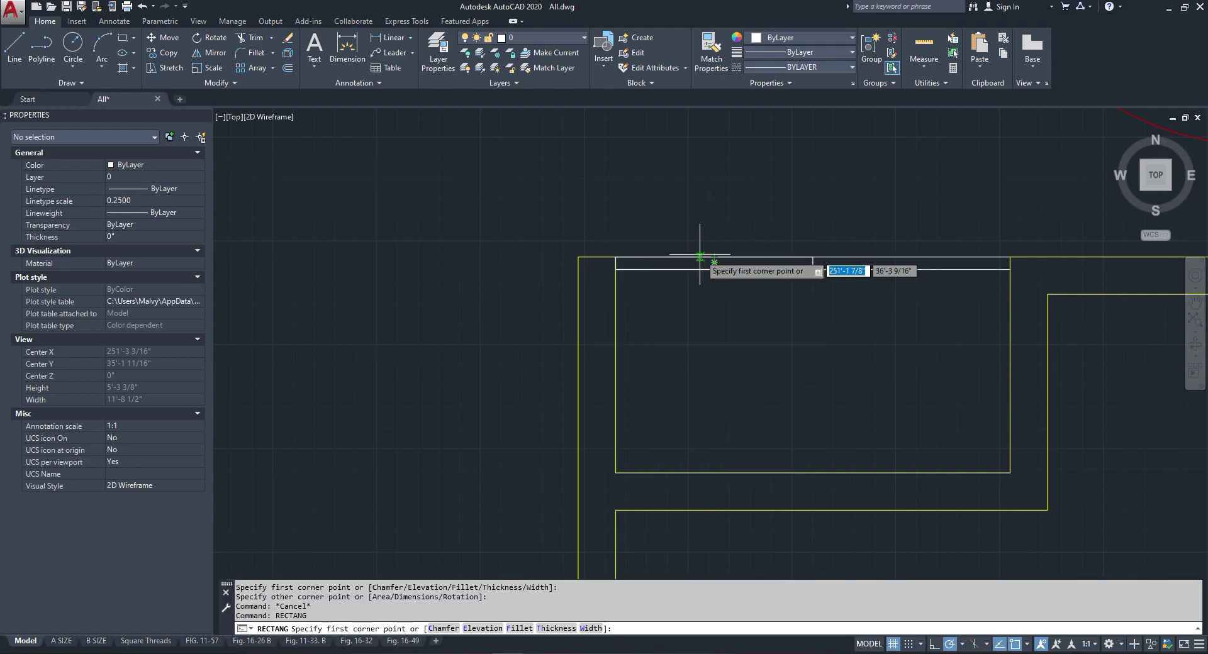
pyautogui.click(714, 258)
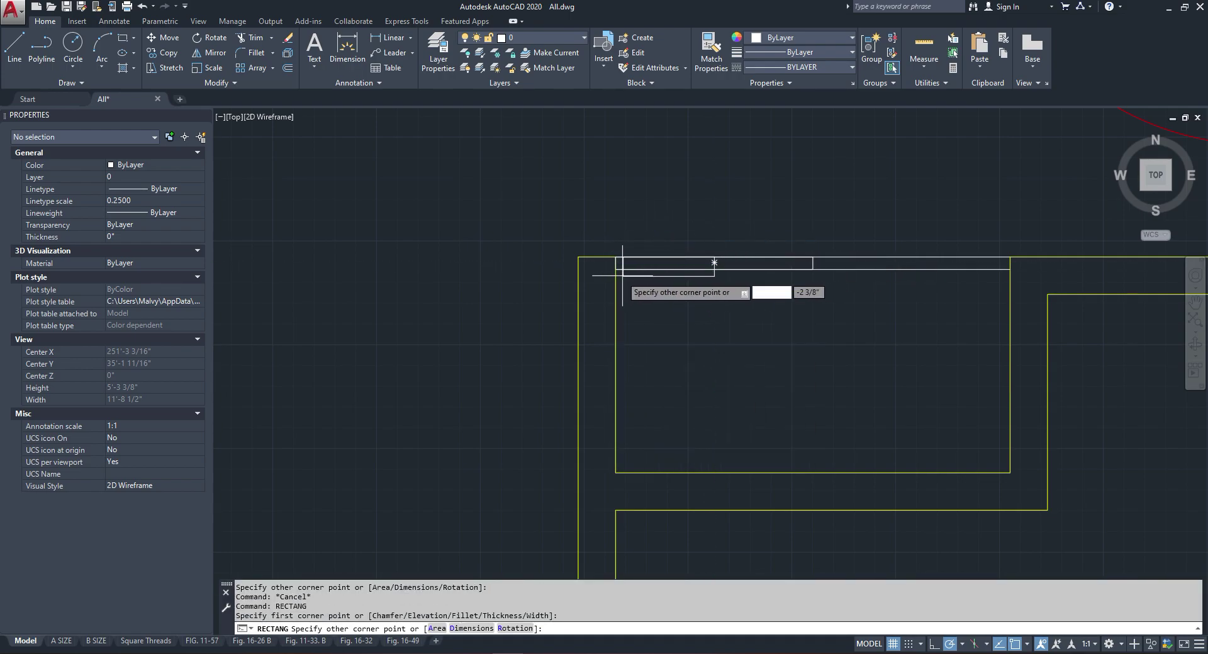
pyautogui.press('Escape')
# Step: Erase the two closet opening lines and the larger rectangle, keeping only the small door panel
pyautogui.click(863, 224)
pyautogui.click(782, 305)
pyautogui.rightClick(738, 225)
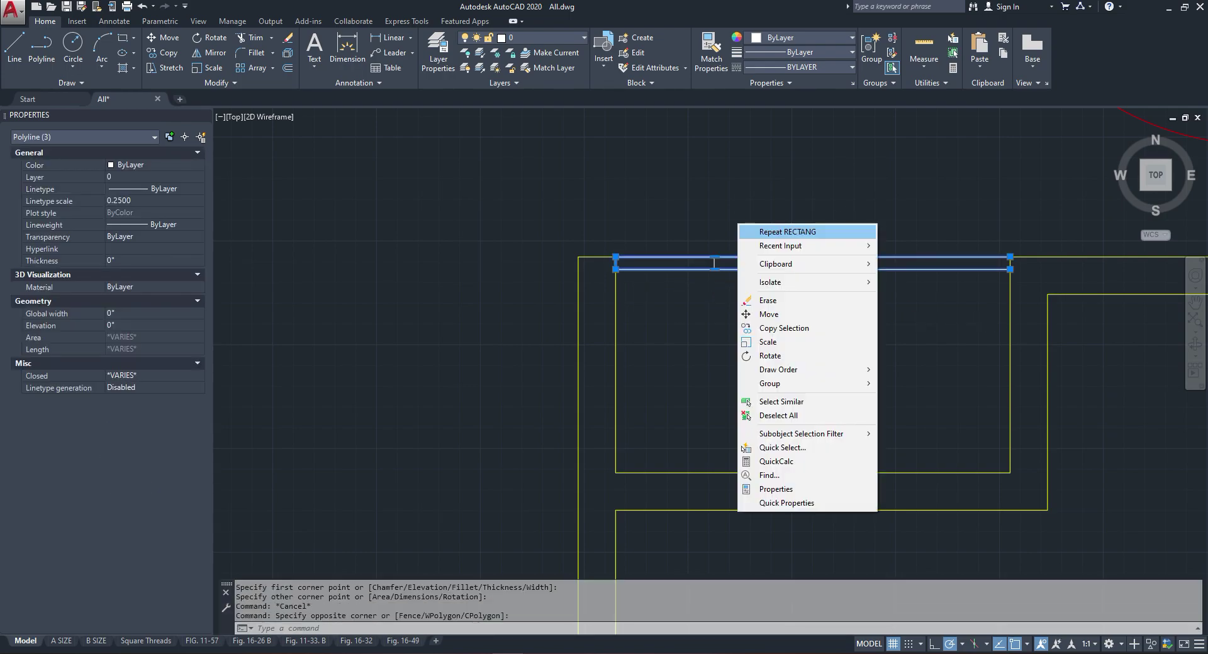
pyautogui.click(768, 300)
# Step: Rotate the door panel 45 degrees outward about its corner at the closet's west wall
pyautogui.click(654, 257)
pyautogui.rightClick(616, 227)
pyautogui.click(648, 378)
pyautogui.click(616, 257)
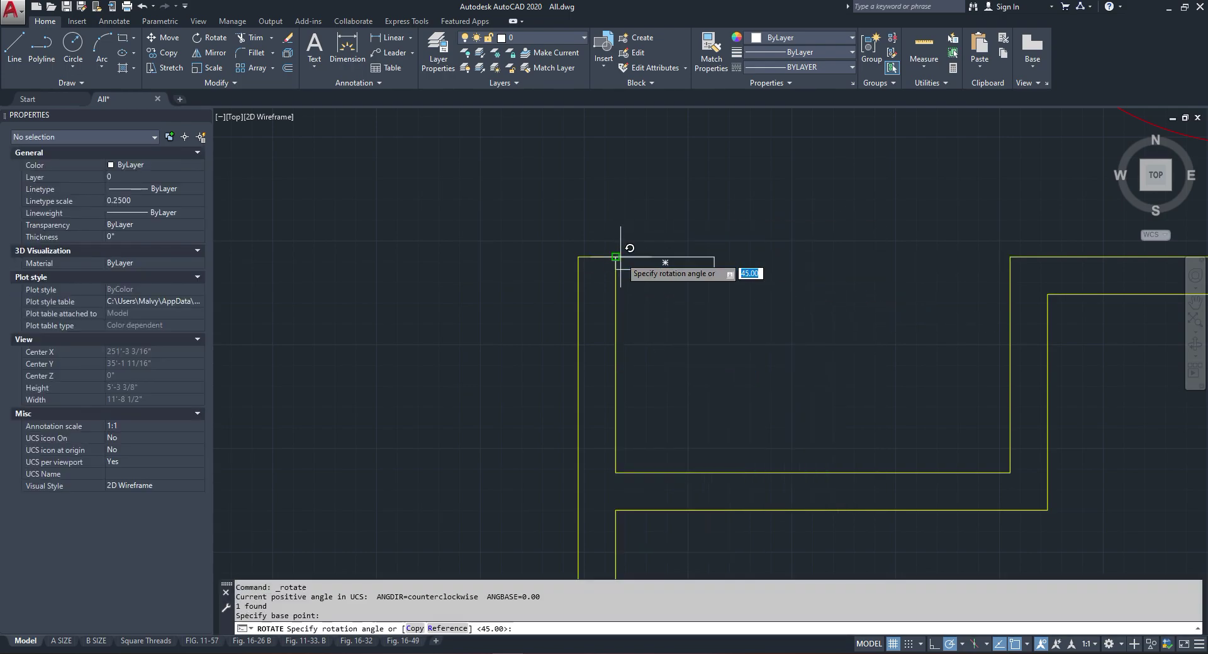
pyautogui.click(662, 204)
# Step: Mirror the angled panel about a vertical line through its outer tip, keeping the original, to form a bifold pair
pyautogui.click(573, 201)
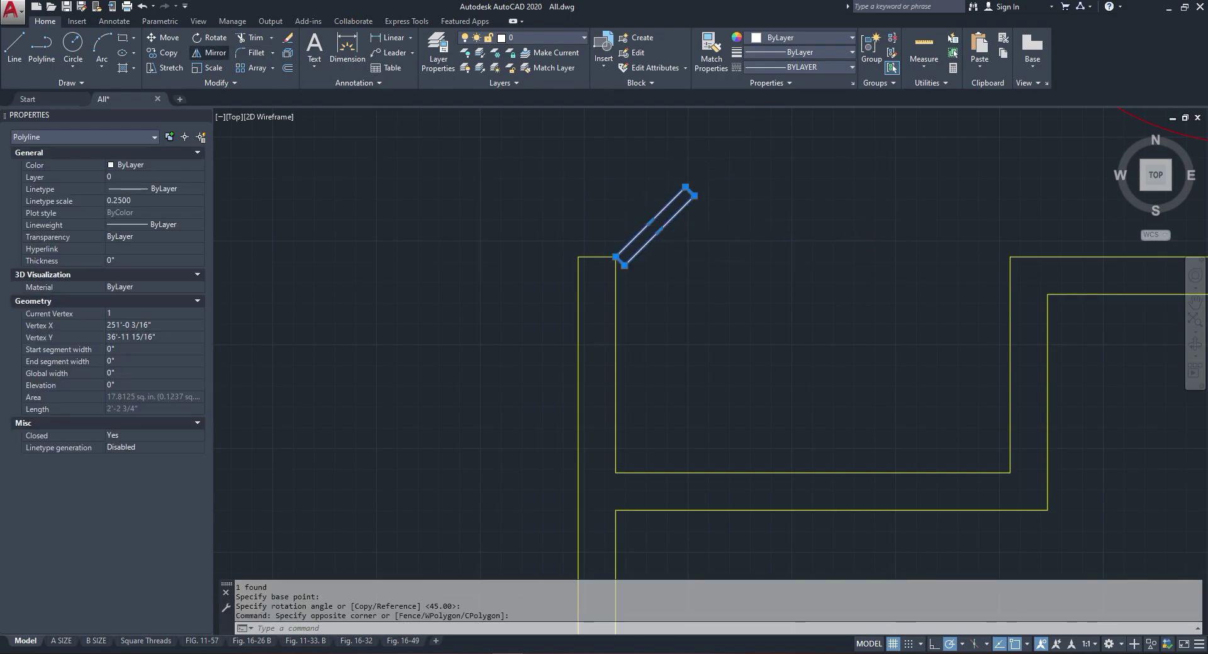
pyautogui.click(211, 52)
pyautogui.click(695, 196)
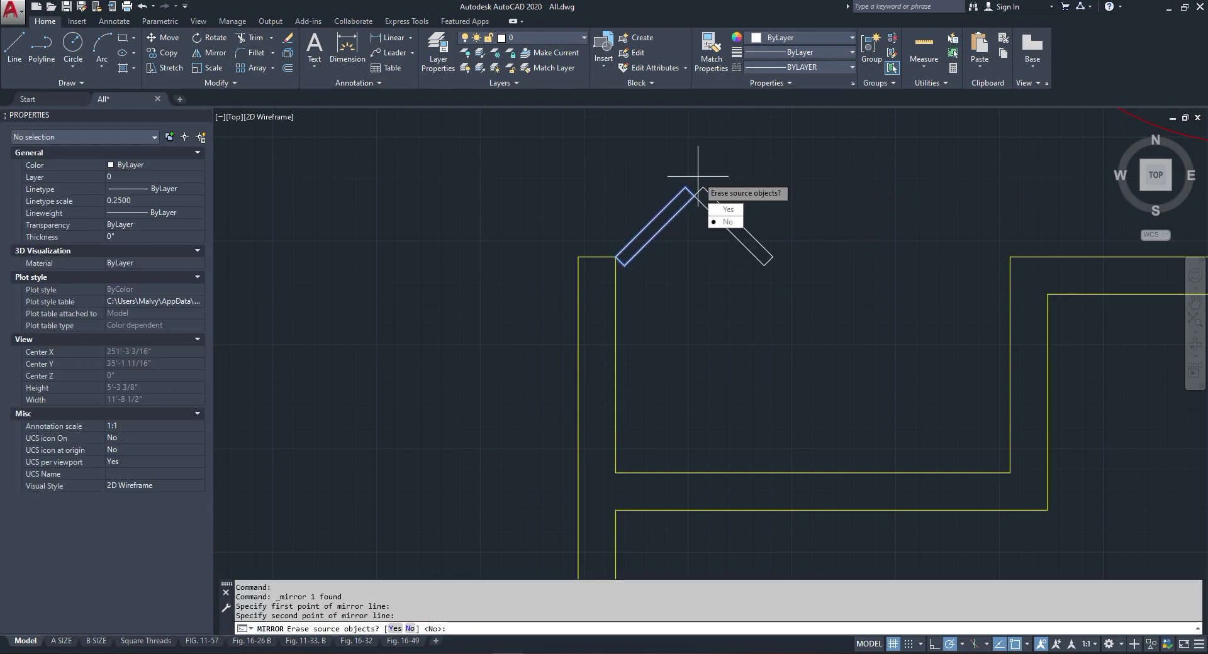
pyautogui.press('Return')
# Step: Match both bifold panels to the properties of the red bedroom door leaf
pyautogui.scroll(-6, 701, 189)
pyautogui.click(711, 54)
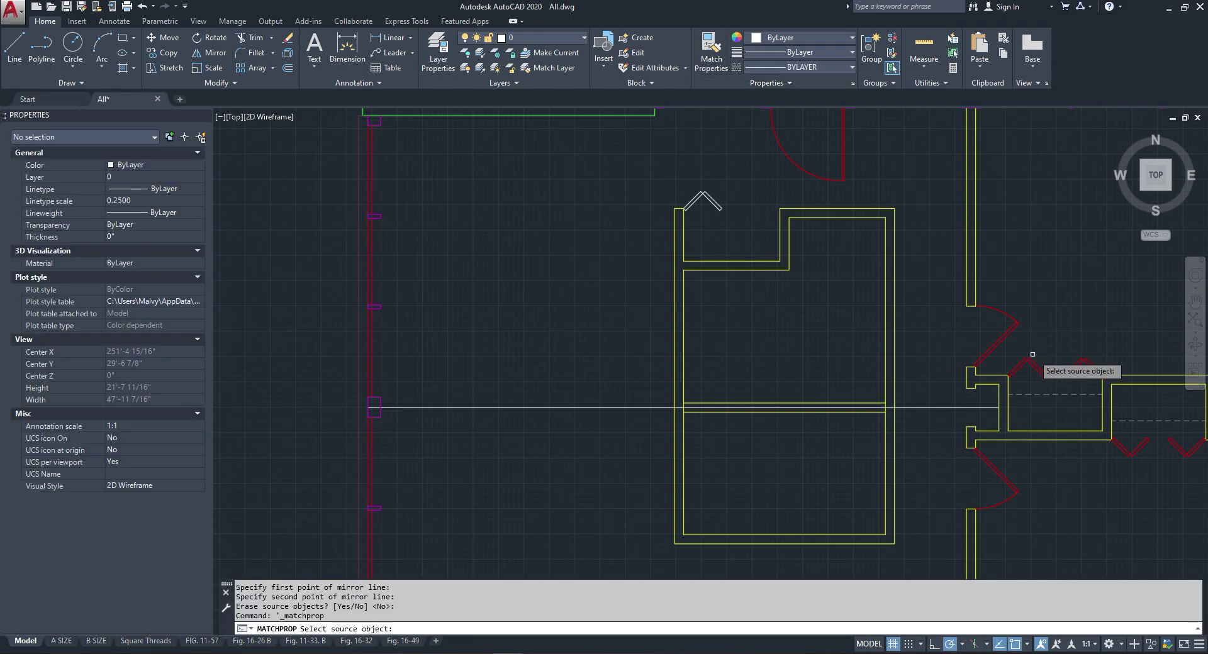
pyautogui.click(1010, 331)
pyautogui.scroll(2, 785, 252)
pyautogui.click(690, 142)
pyautogui.click(645, 158)
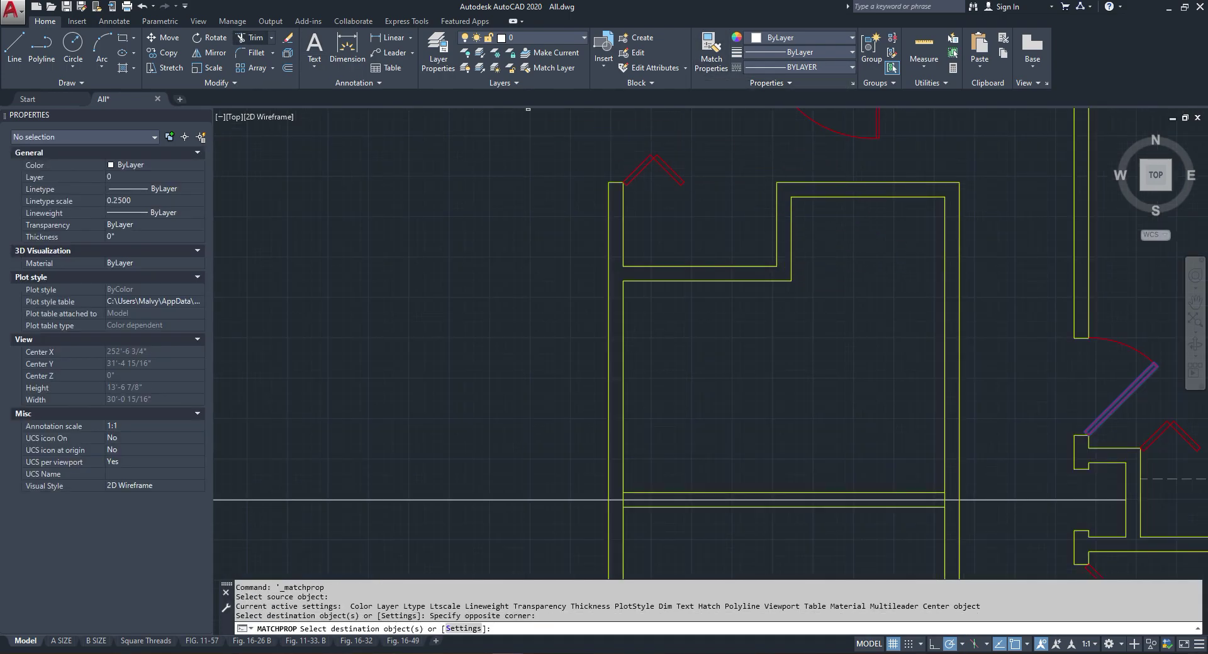
# Step: Mirror the bifold pair about the vertical centerline of the entry closet, keeping the original pair
pyautogui.click(210, 52)
pyautogui.press('Escape')
pyautogui.scroll(2, 654, 141)
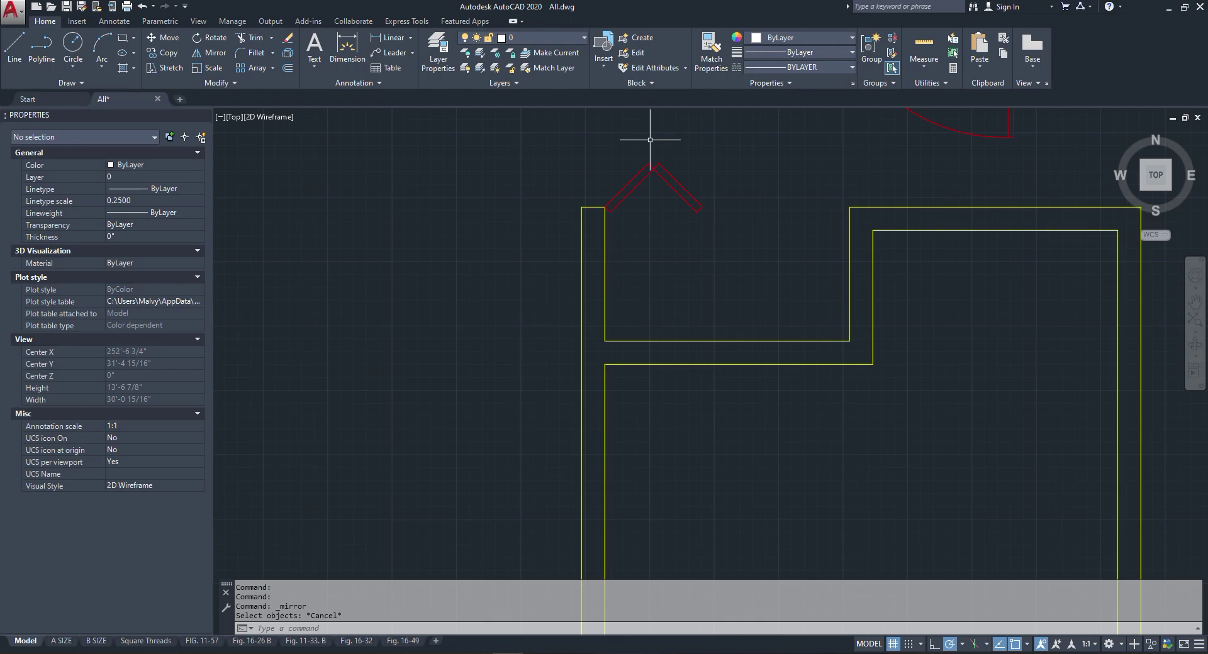
pyautogui.click(687, 143)
pyautogui.click(621, 169)
pyautogui.click(210, 53)
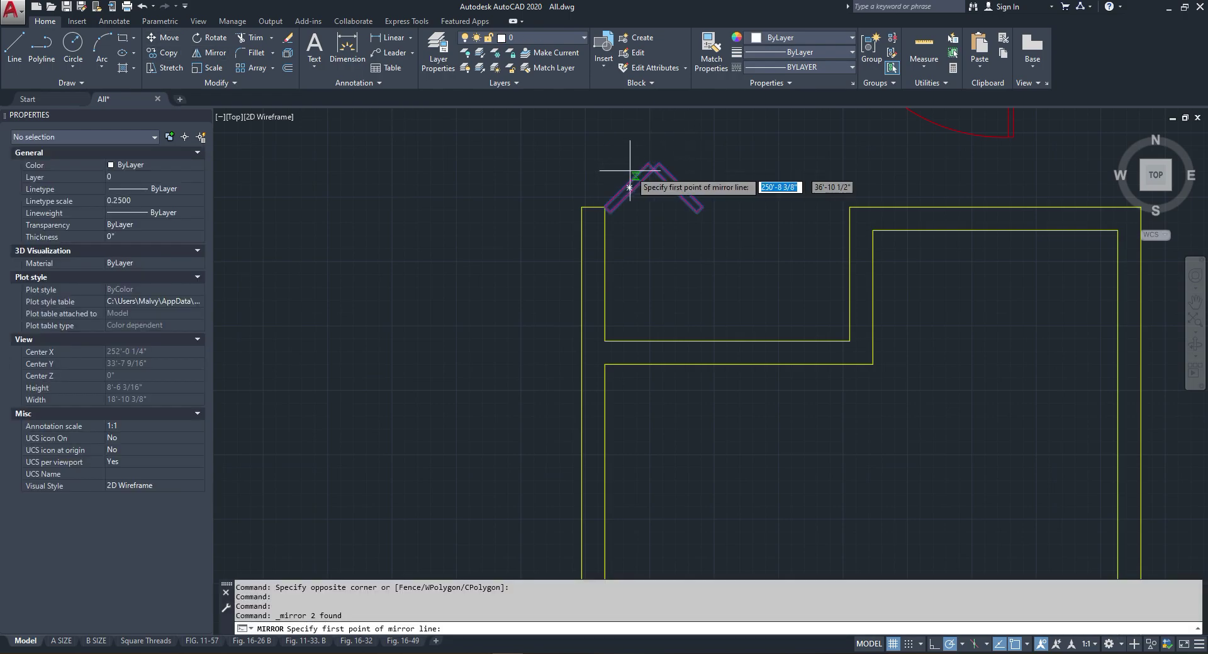
pyautogui.click(728, 341)
pyautogui.click(727, 260)
pyautogui.rightClick(727, 260)
pyautogui.click(761, 262)
# Step: Measure the storage room's east side on the reference plan, from its inner north corner to the utility door opening
pyautogui.scroll(-5, 811, 332)
pyautogui.scroll(-3, 673, 349)
pyautogui.scroll(10, 707, 246)
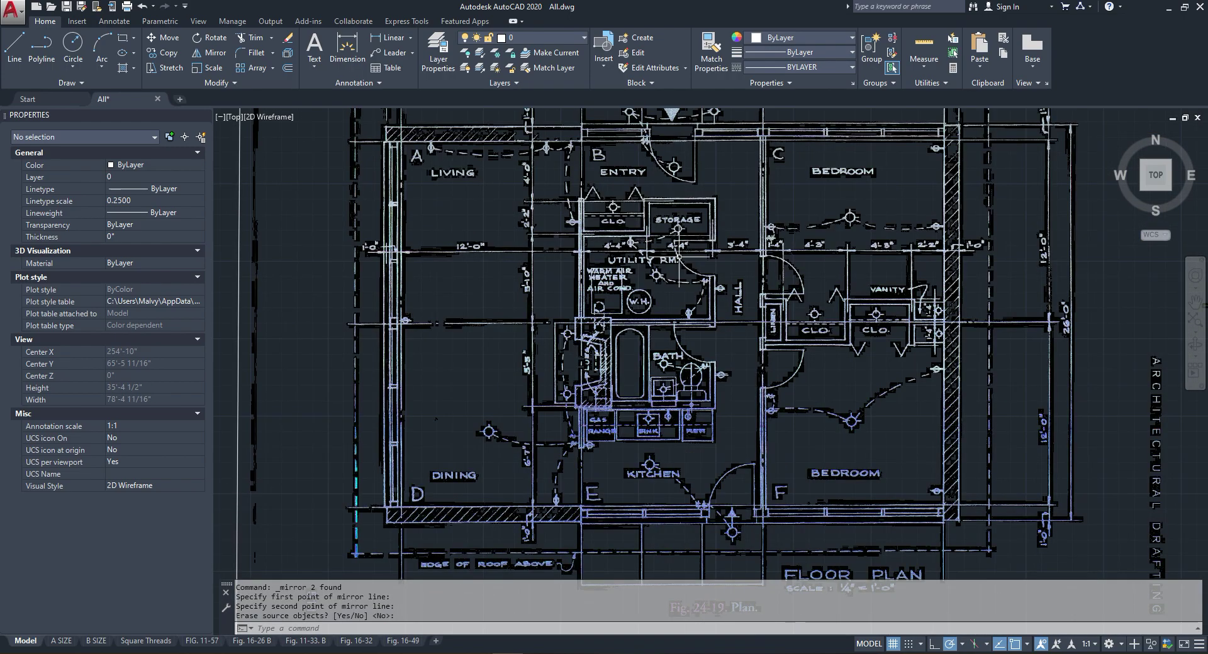
pyautogui.scroll(2, 722, 228)
pyautogui.scroll(-6, 619, 245)
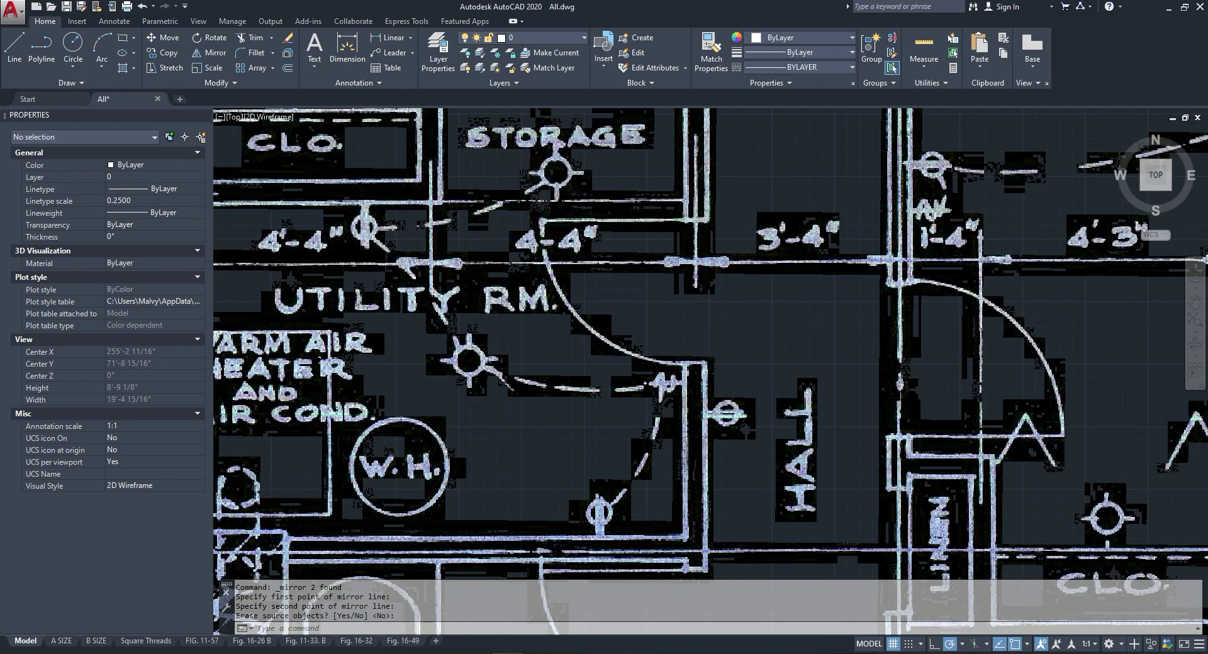
pyautogui.scroll(2, 620, 283)
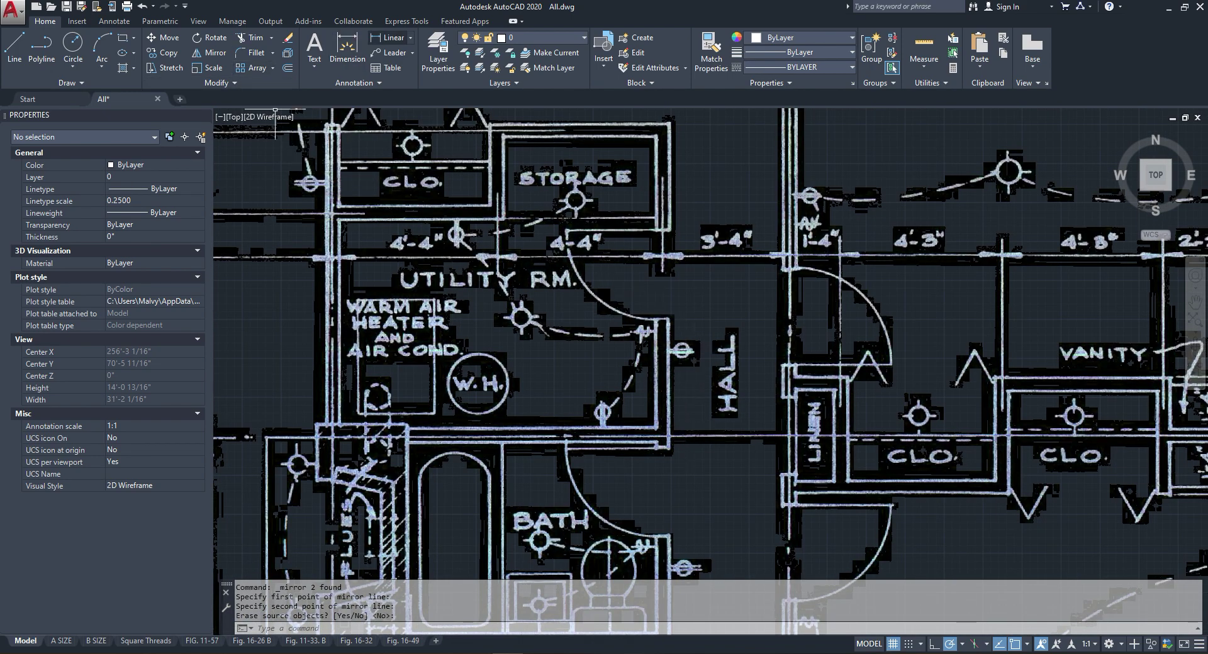
pyautogui.click(390, 37)
pyautogui.click(654, 134)
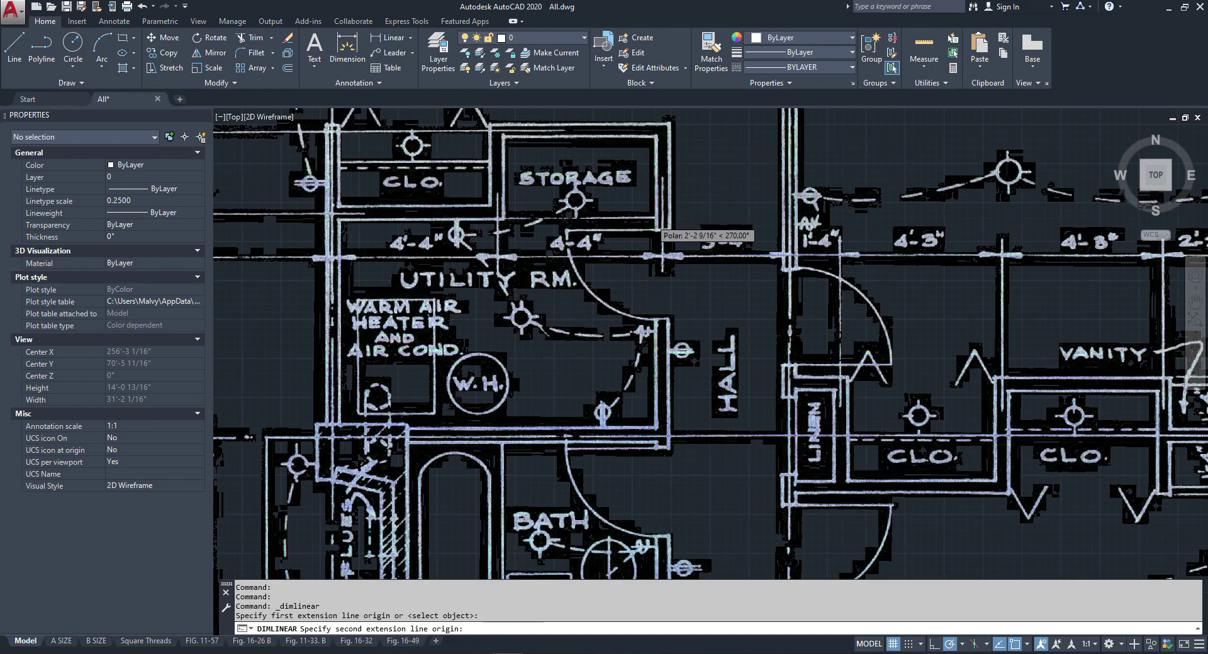
pyautogui.scroll(4, 655, 228)
pyautogui.click(655, 244)
pyautogui.scroll(-4, 654, 244)
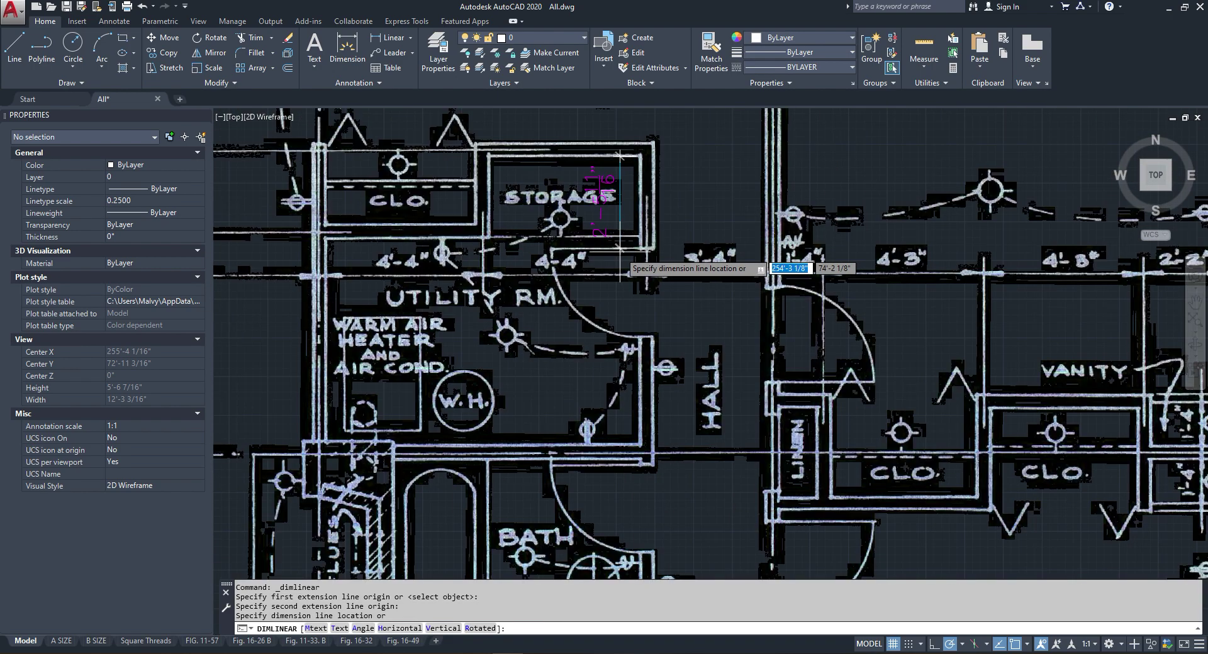
pyautogui.press('Escape')
pyautogui.scroll(-6, 619, 258)
pyautogui.scroll(3, 625, 368)
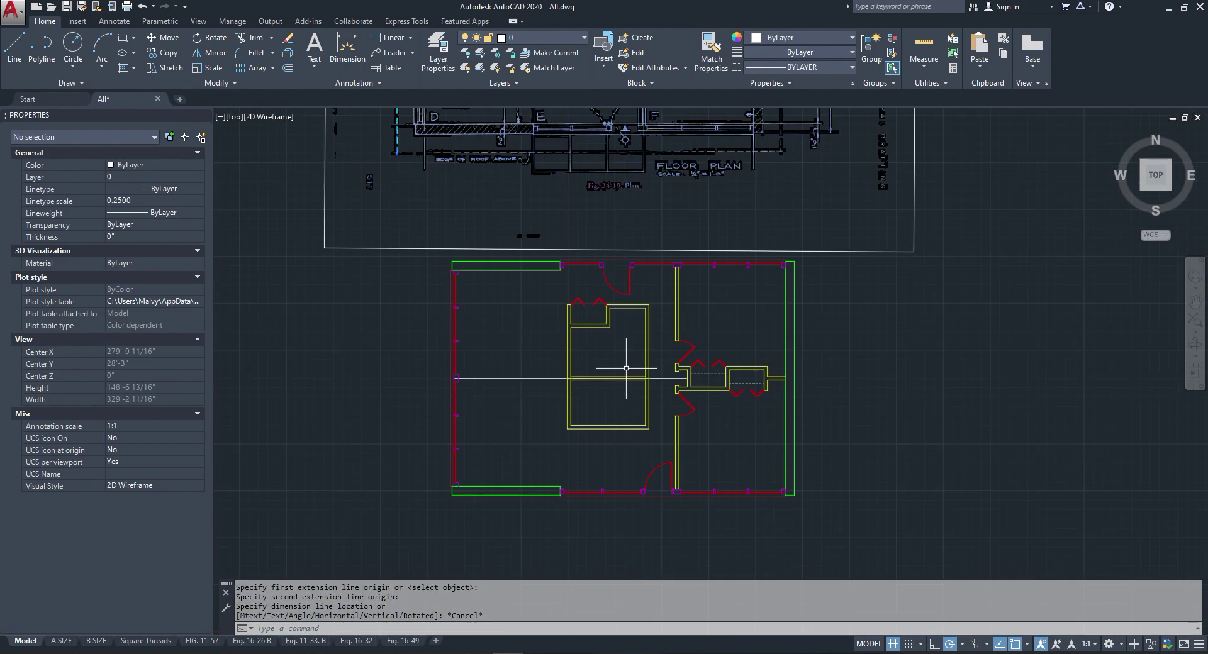
# Step: Draw a guide polyline from the storage room's inner north wall, 2.5' straight down and east past the east wall
pyautogui.scroll(4, 678, 373)
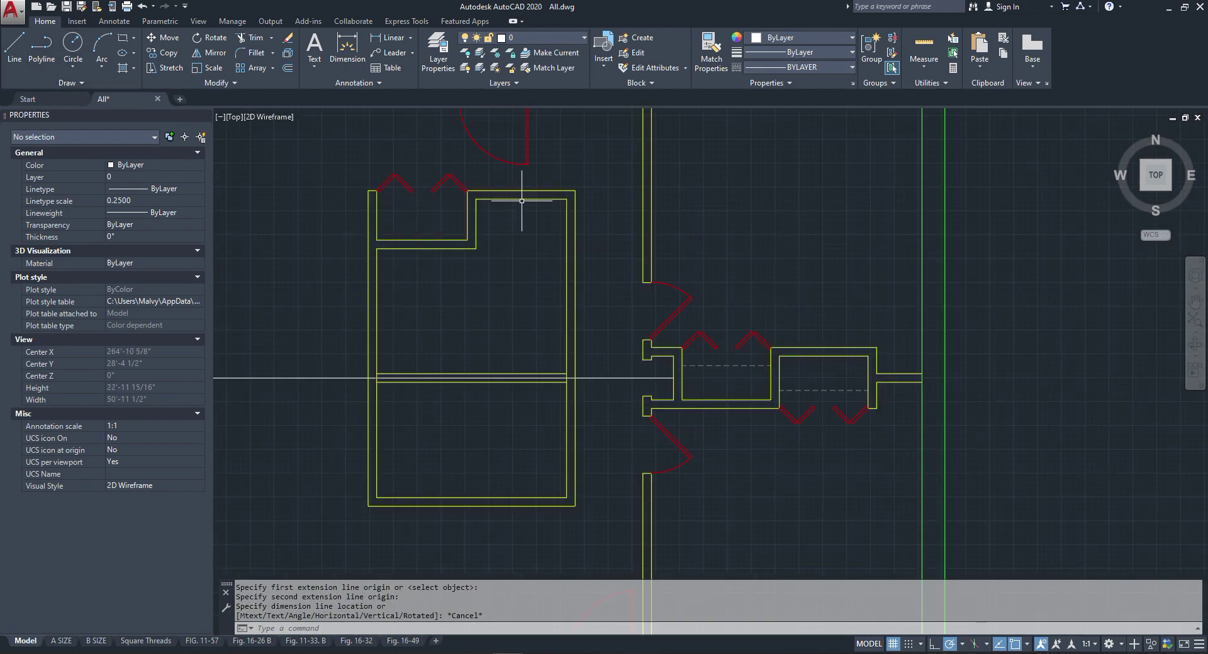
pyautogui.click(41, 50)
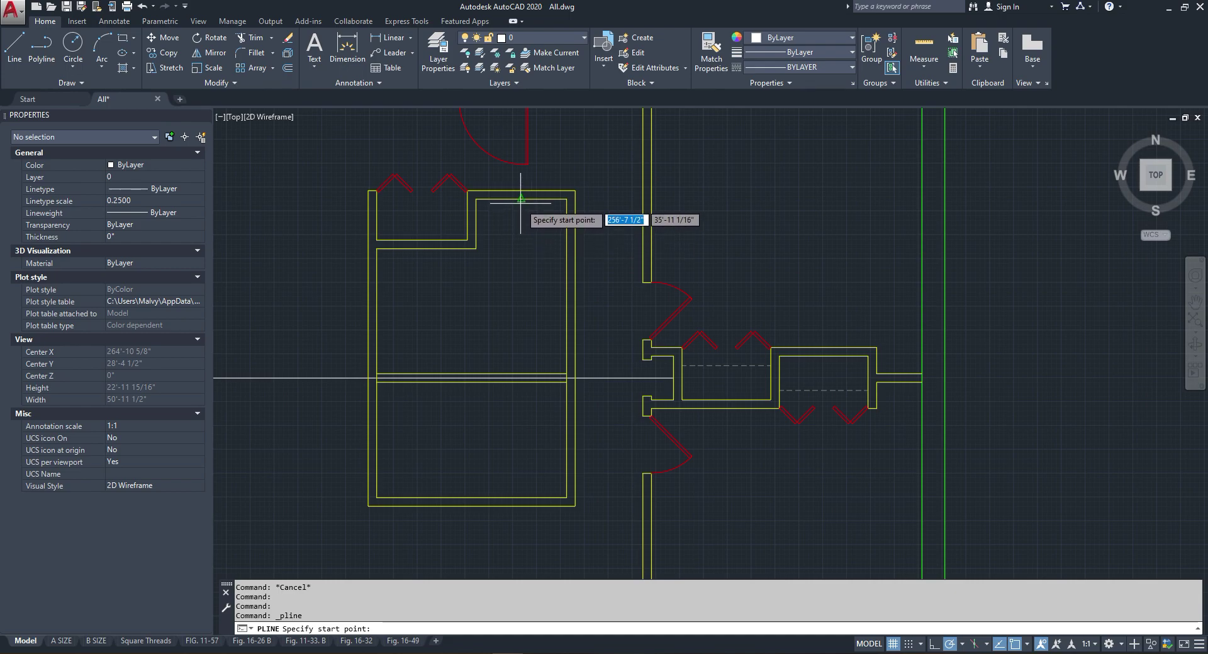
pyautogui.click(521, 199)
pyautogui.write("2.5'")
pyautogui.press('Return')
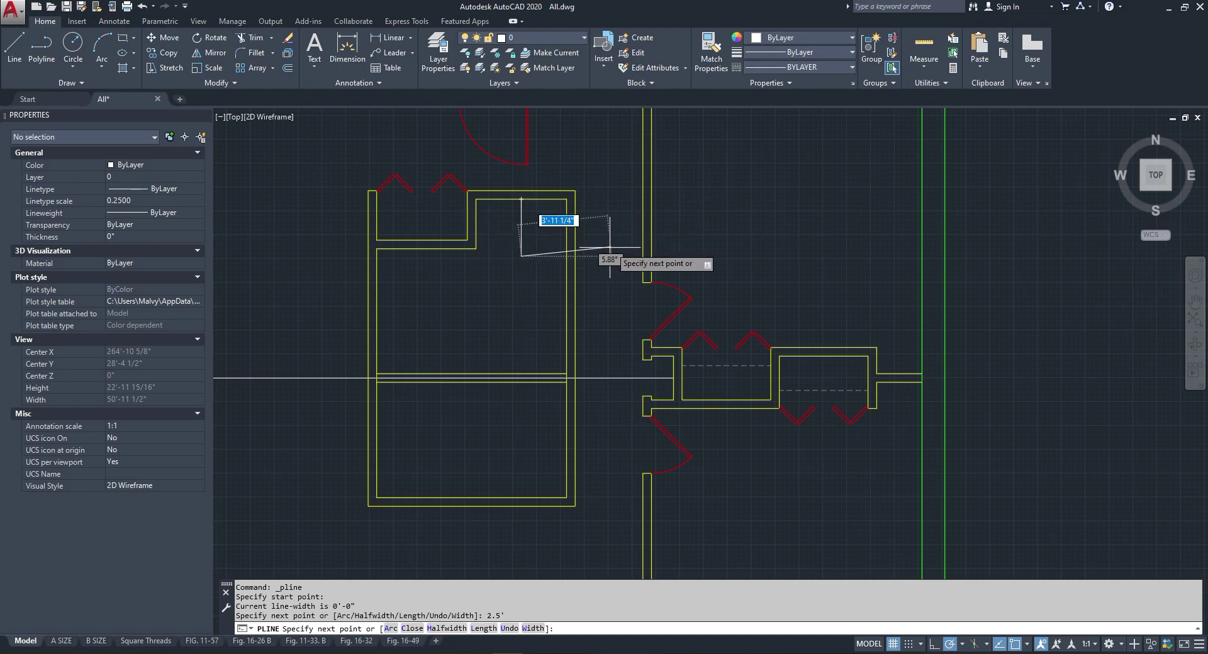
pyautogui.scroll(-4, 596, 271)
pyautogui.press('Escape')
# Step: Measure the utility room door opening between its two jambs on the reference plan
pyautogui.scroll(-4, 561, 187)
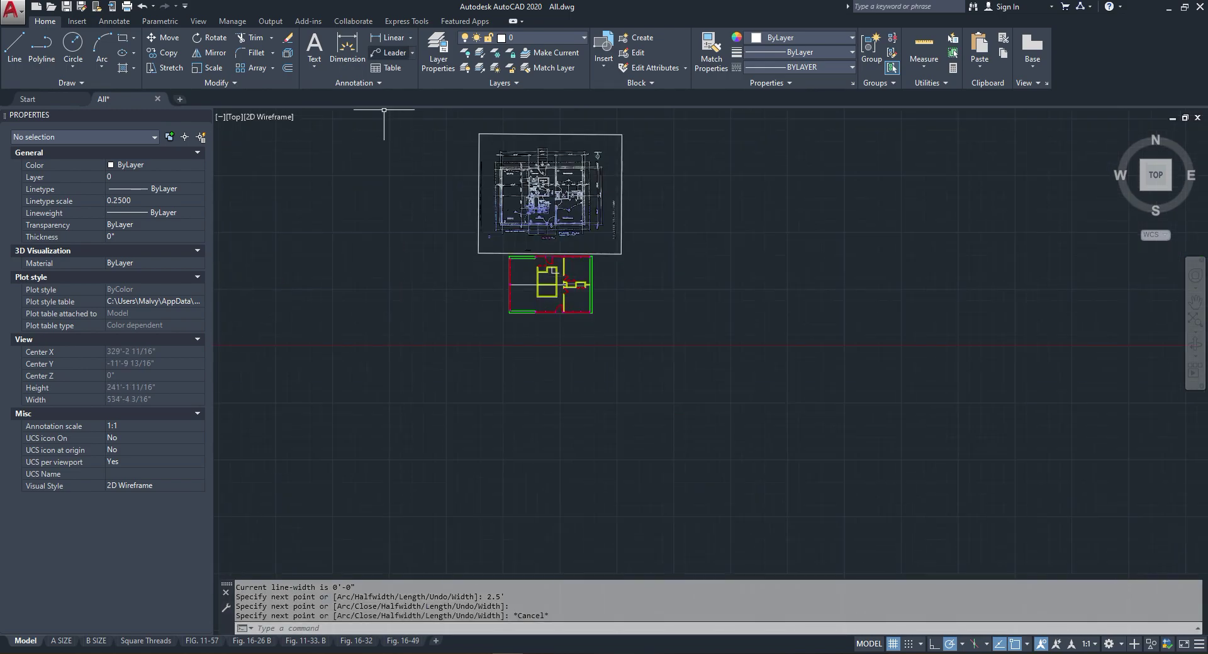
pyautogui.click(390, 38)
pyautogui.scroll(10, 566, 202)
pyautogui.scroll(4, 681, 332)
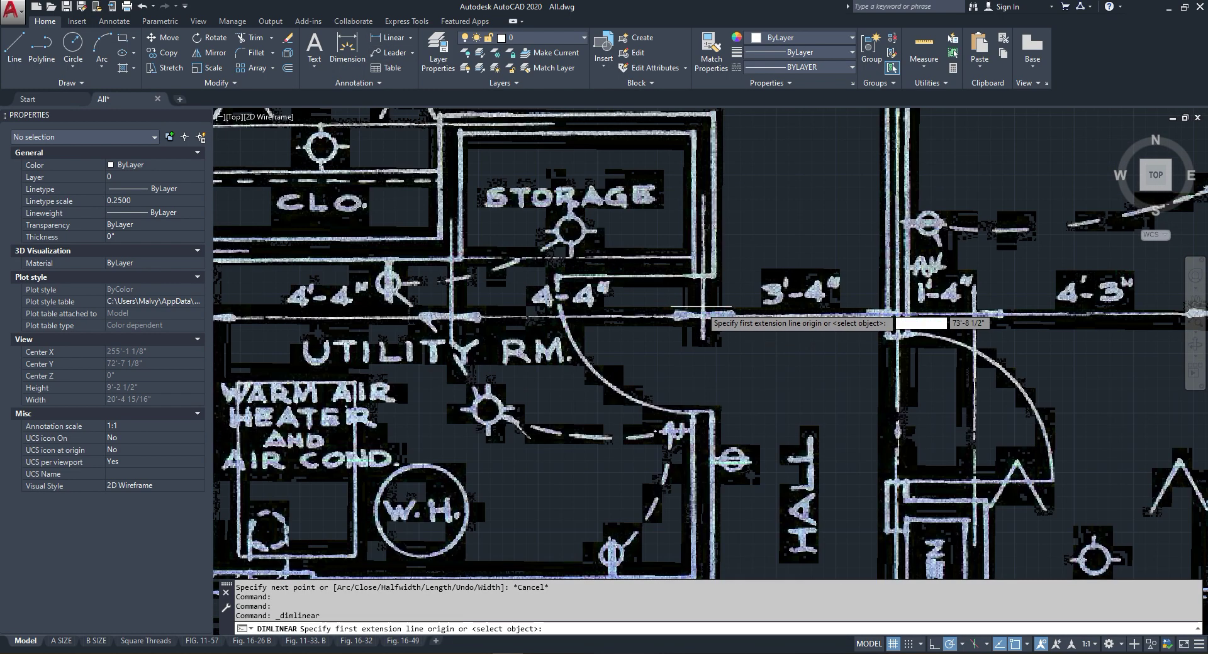
pyautogui.click(705, 290)
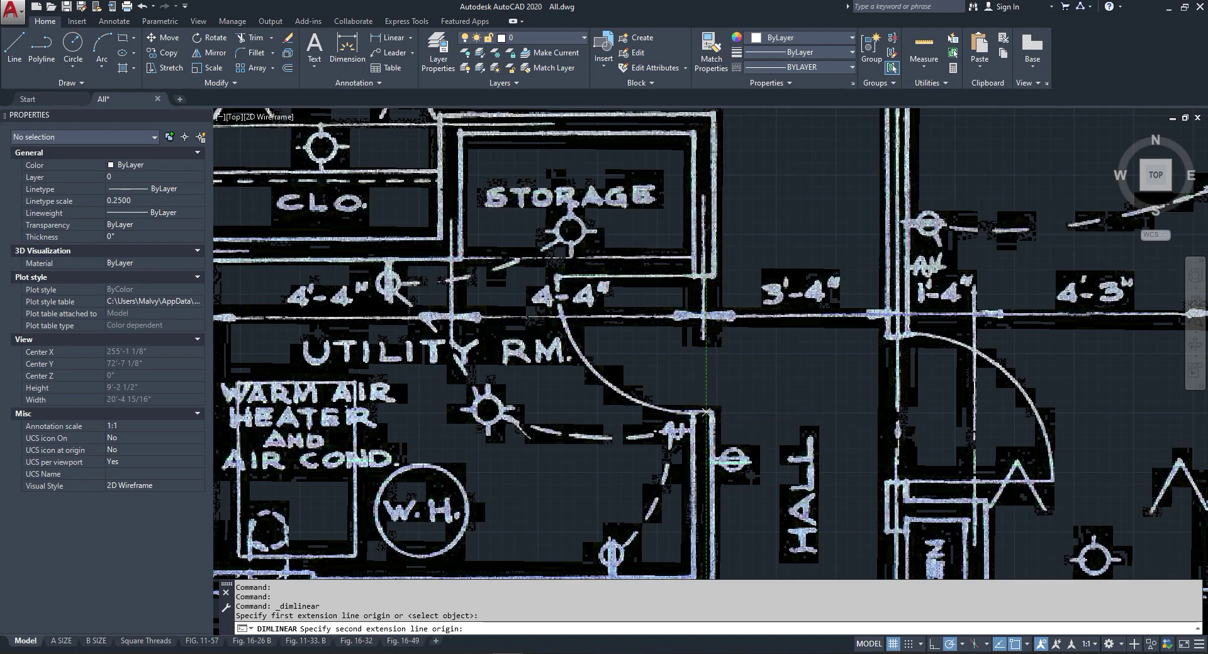
pyautogui.click(695, 411)
pyautogui.press('Escape')
pyautogui.scroll(-10, 631, 282)
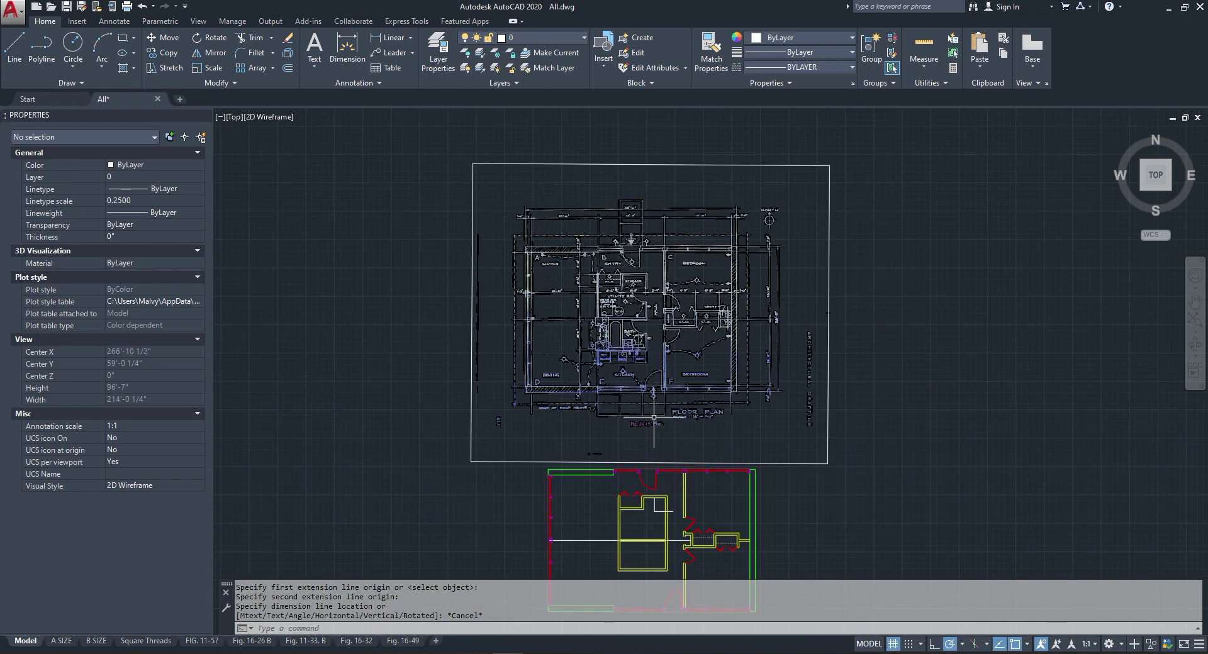
# Step: Draw a second guide polyline from the first guide's corner, 2'-4" straight down and east across the utility room's east wall
pyautogui.scroll(10, 660, 532)
pyautogui.click(685, 440)
pyautogui.click(668, 385)
pyautogui.press('Escape')
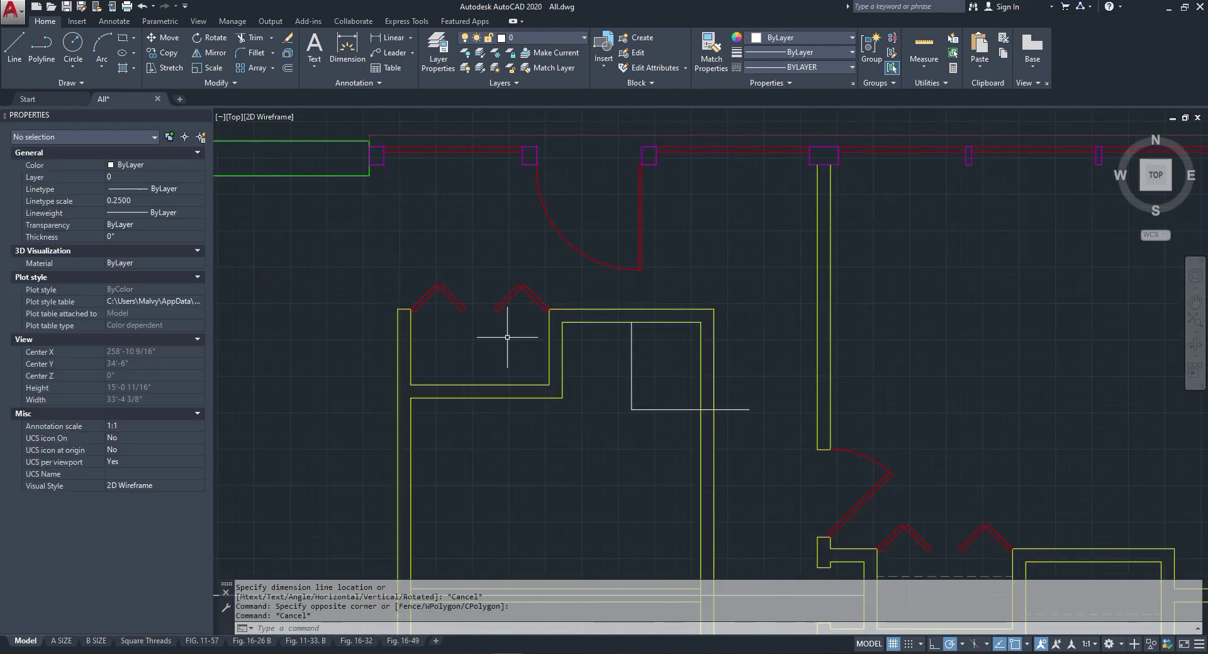
pyautogui.click(41, 49)
pyautogui.click(631, 409)
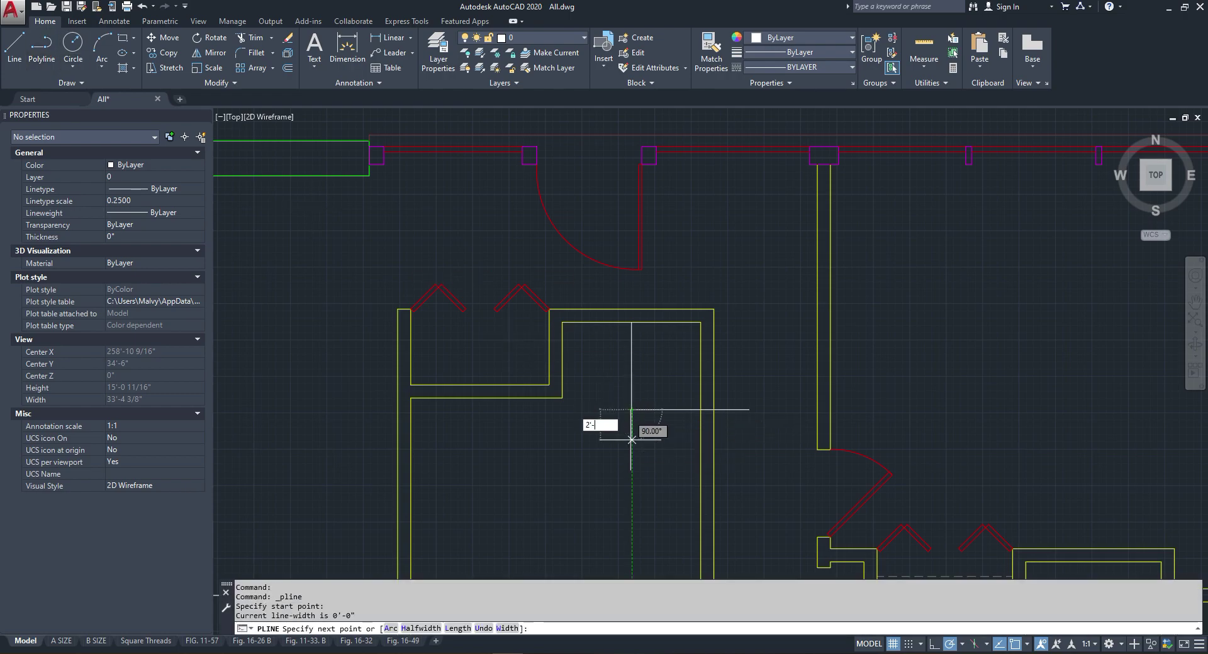
pyautogui.write('2\'-4"')
pyautogui.press('Return')
pyautogui.scroll(-5, 705, 456)
pyautogui.scroll(3, 715, 456)
pyautogui.click(714, 456)
pyautogui.press('Escape')
# Step: Trim the east wall lines between the two horizontal guides and the guide ends outside the wall to open the utility doorway
pyautogui.click(251, 38)
pyautogui.press('Return')
pyautogui.click(712, 394)
pyautogui.click(707, 468)
pyautogui.click(666, 394)
pyautogui.click(657, 473)
pyautogui.click(658, 419)
pyautogui.click(696, 417)
pyautogui.press('Escape')
# Step: Erase the two leftover vertical guide polylines inside the storage room
pyautogui.click(663, 393)
pyautogui.click(638, 431)
pyautogui.rightClick(646, 385)
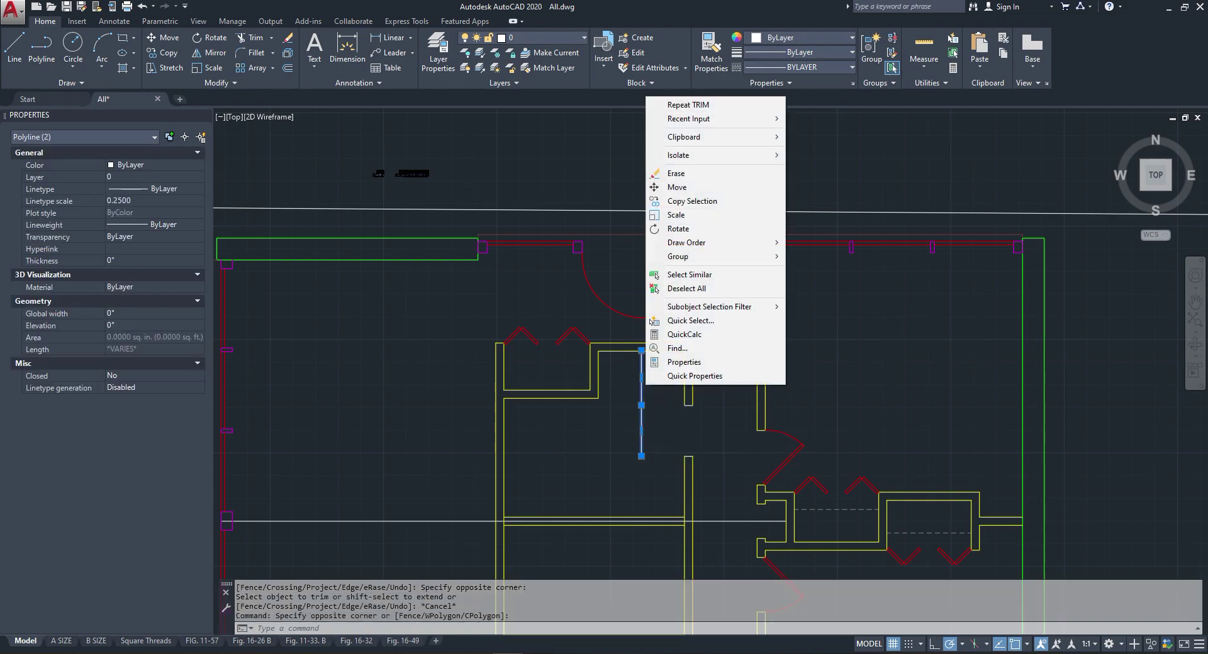
pyautogui.click(672, 174)
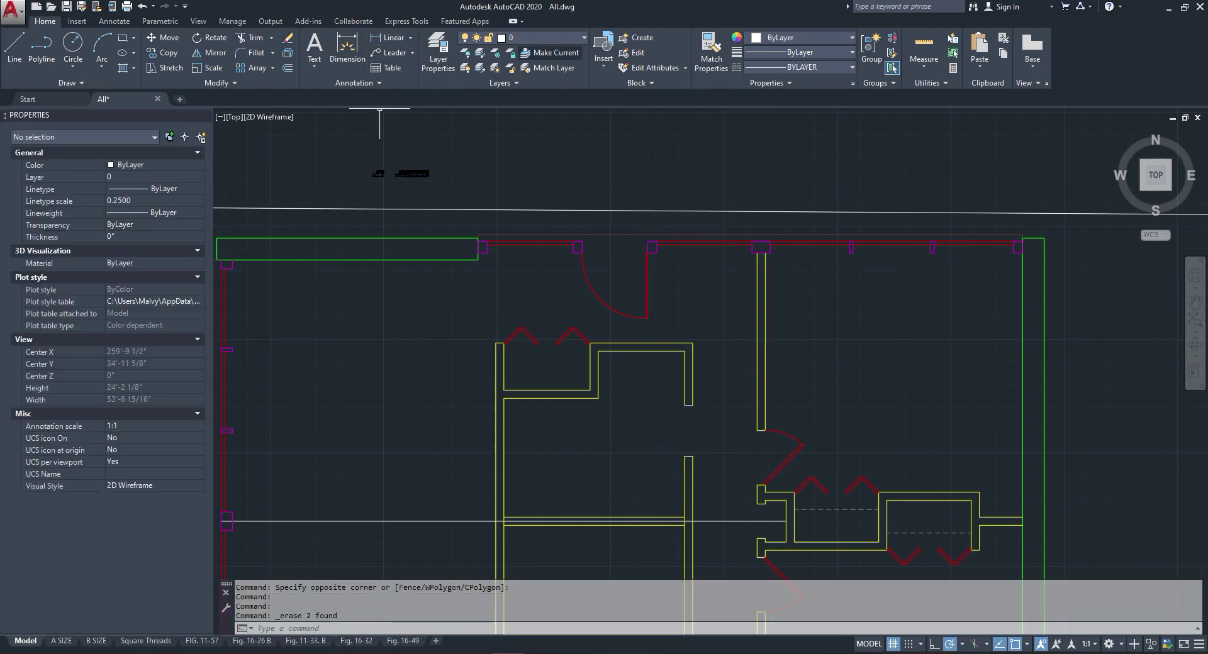
# Step: Match the end lines of the utility door opening to the properties of the yellow wall
pyautogui.click(711, 54)
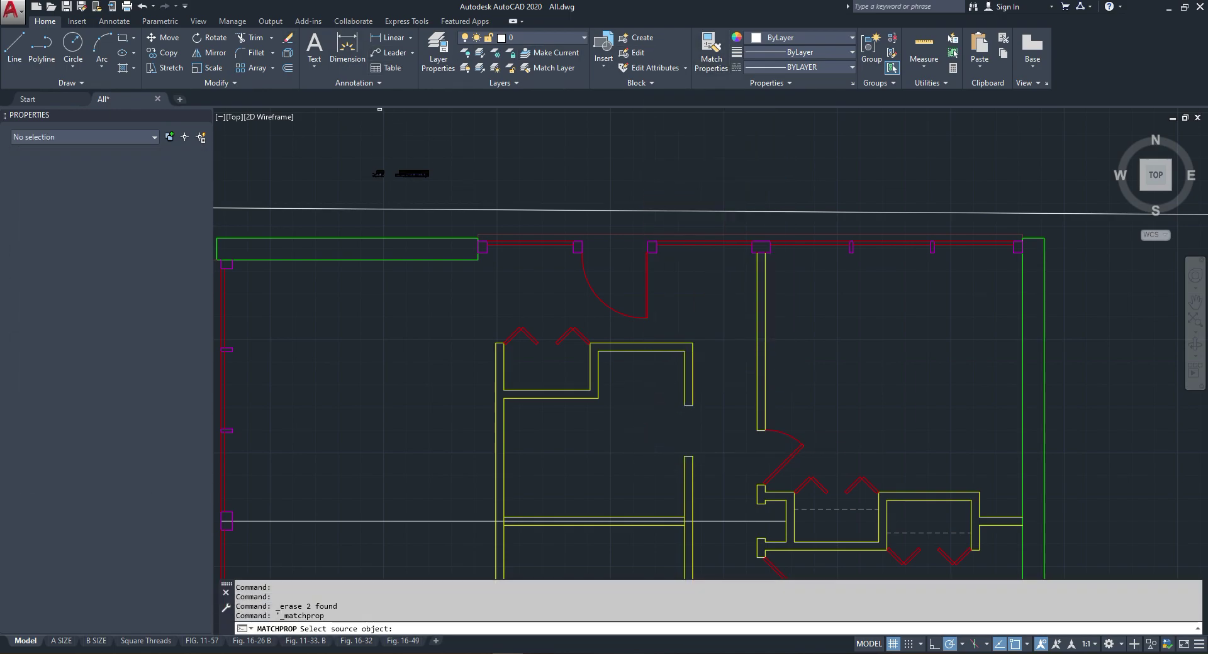
pyautogui.click(685, 396)
pyautogui.click(675, 395)
pyautogui.click(703, 464)
pyautogui.press('Escape')
pyautogui.scroll(-3, 665, 387)
pyautogui.scroll(3, 680, 431)
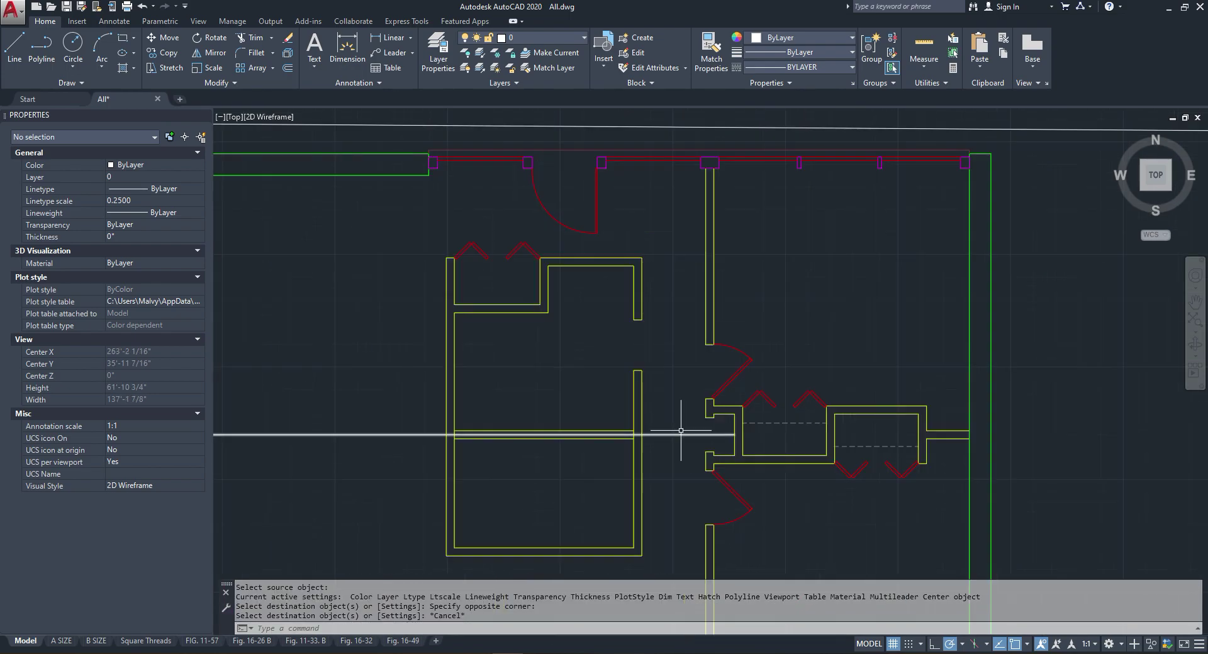
# Step: Draw a 2'-4" by 1.5" door leaf running west from the inner corner of the utility opening's north jamb
pyautogui.scroll(-6, 625, 323)
pyautogui.scroll(5, 629, 321)
pyautogui.moveTo(617, 294); pyautogui.dragTo(606, 267, button='middle')
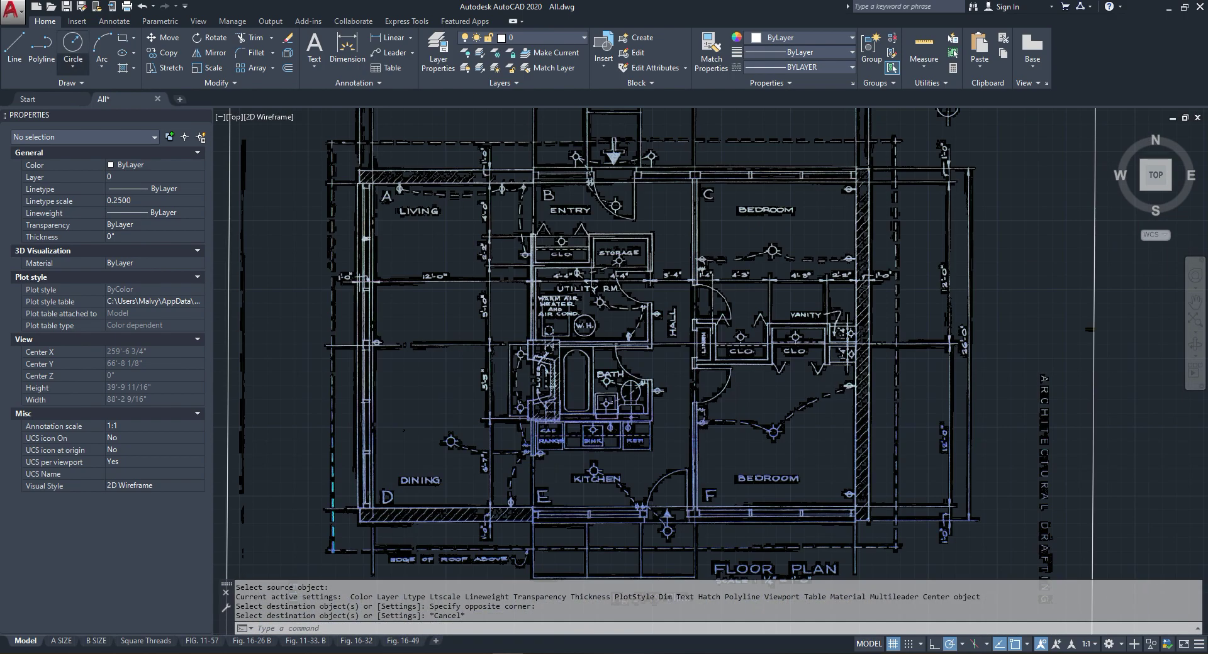
pyautogui.click(42, 50)
pyautogui.scroll(-4, 540, 239)
pyautogui.scroll(6, 503, 462)
pyautogui.click(513, 441)
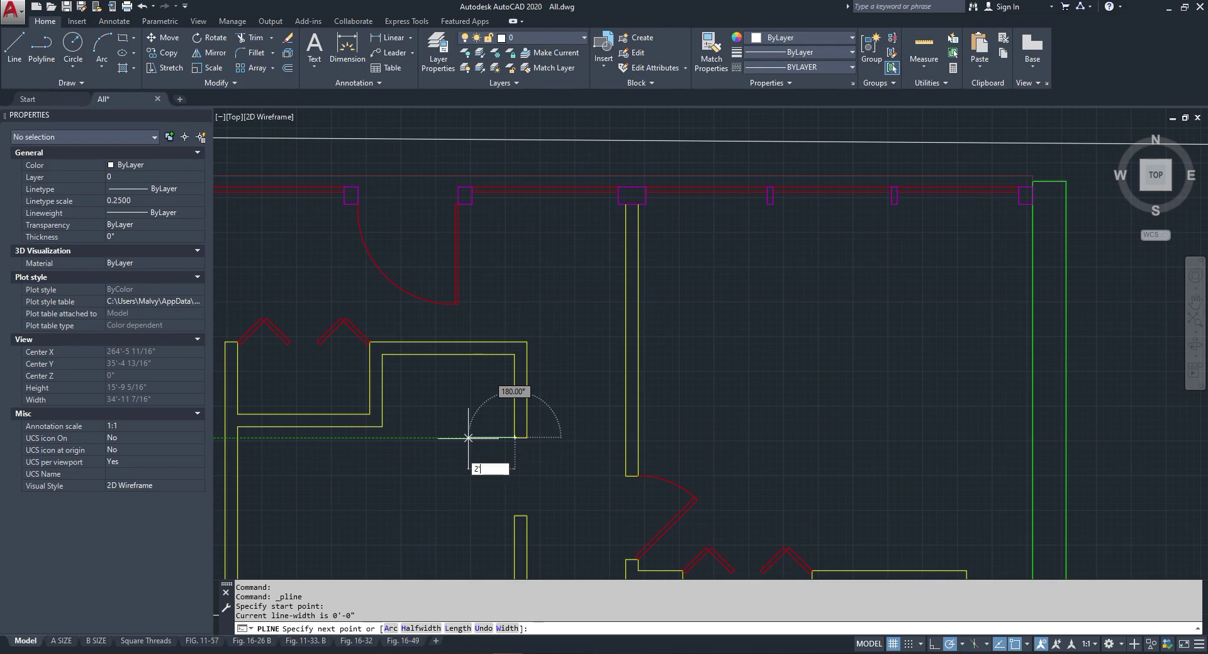
pyautogui.write('2\'-4"')
pyautogui.press('Return')
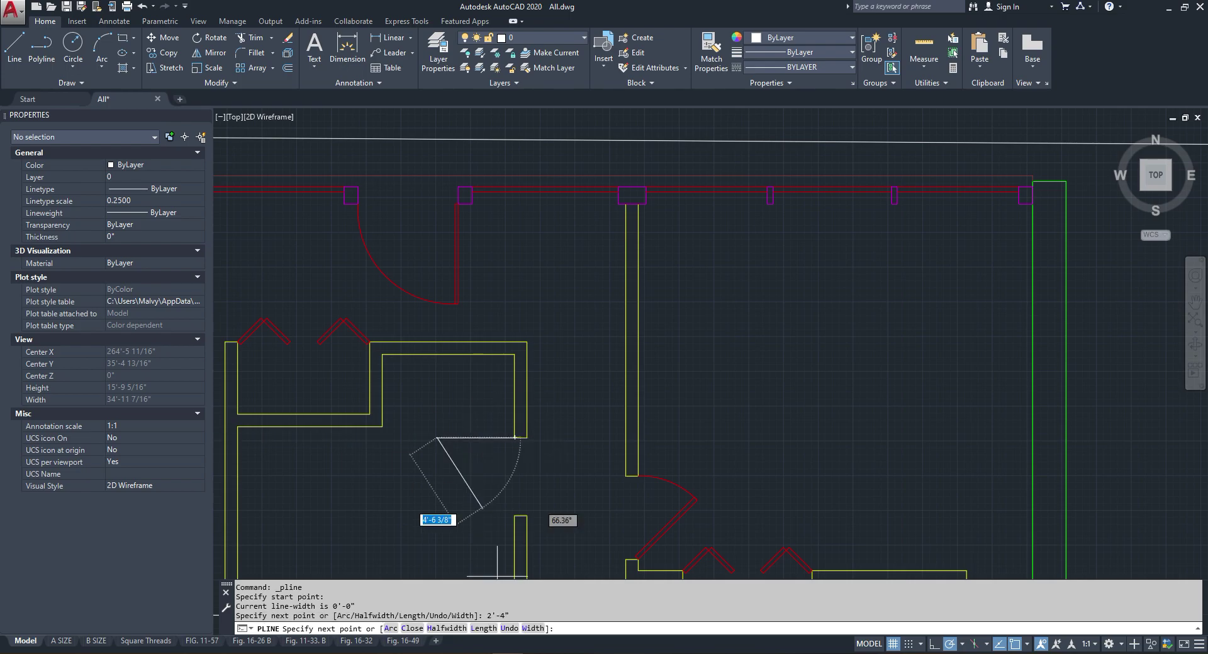
pyautogui.write('1.5')
pyautogui.press('Return')
pyautogui.scroll(4, 475, 468)
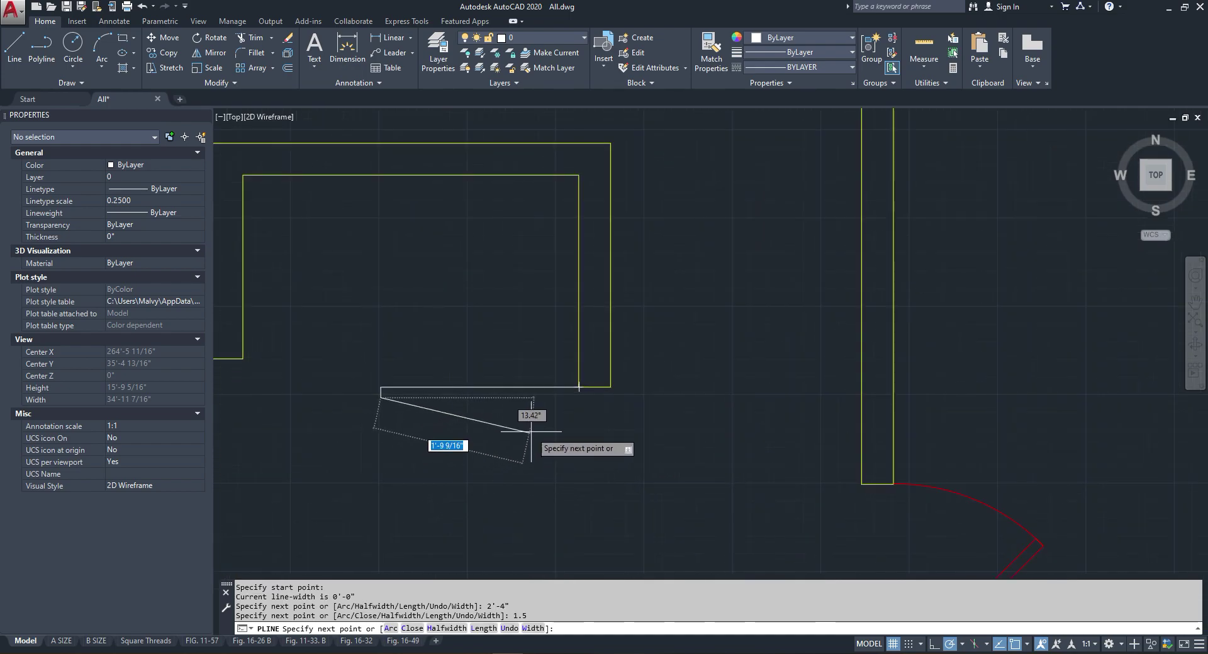
pyautogui.click(579, 397)
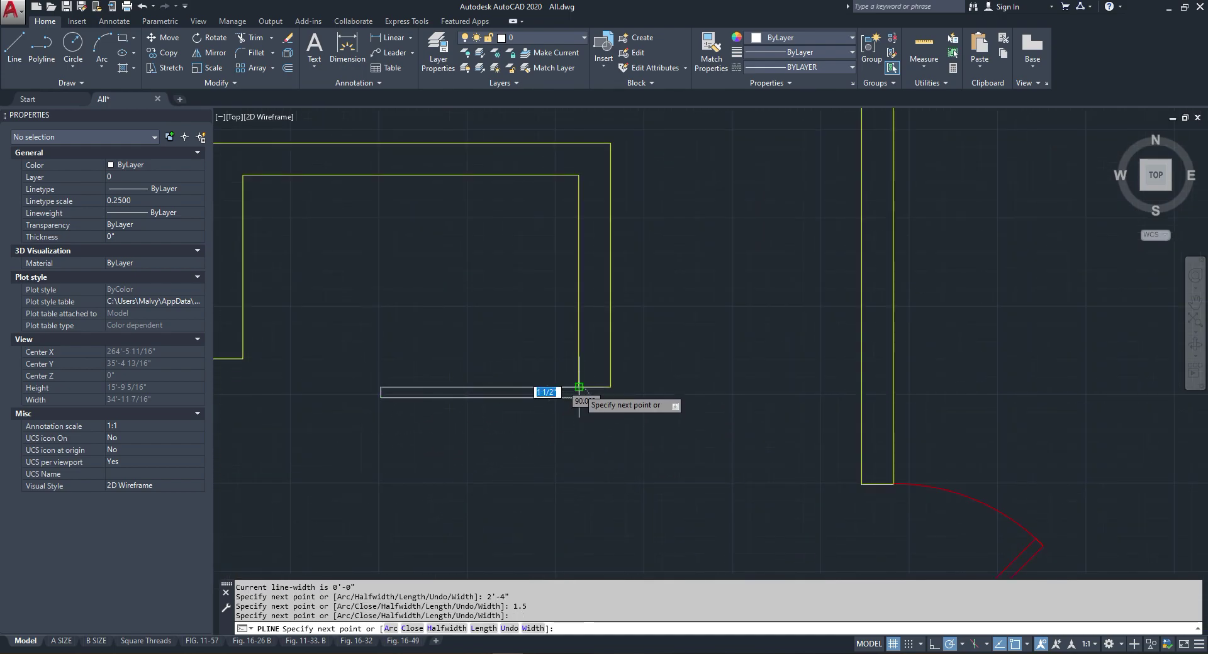
pyautogui.press('Escape')
pyautogui.moveTo(539, 378); pyautogui.dragTo(513, 393)
pyautogui.rightClick(516, 379)
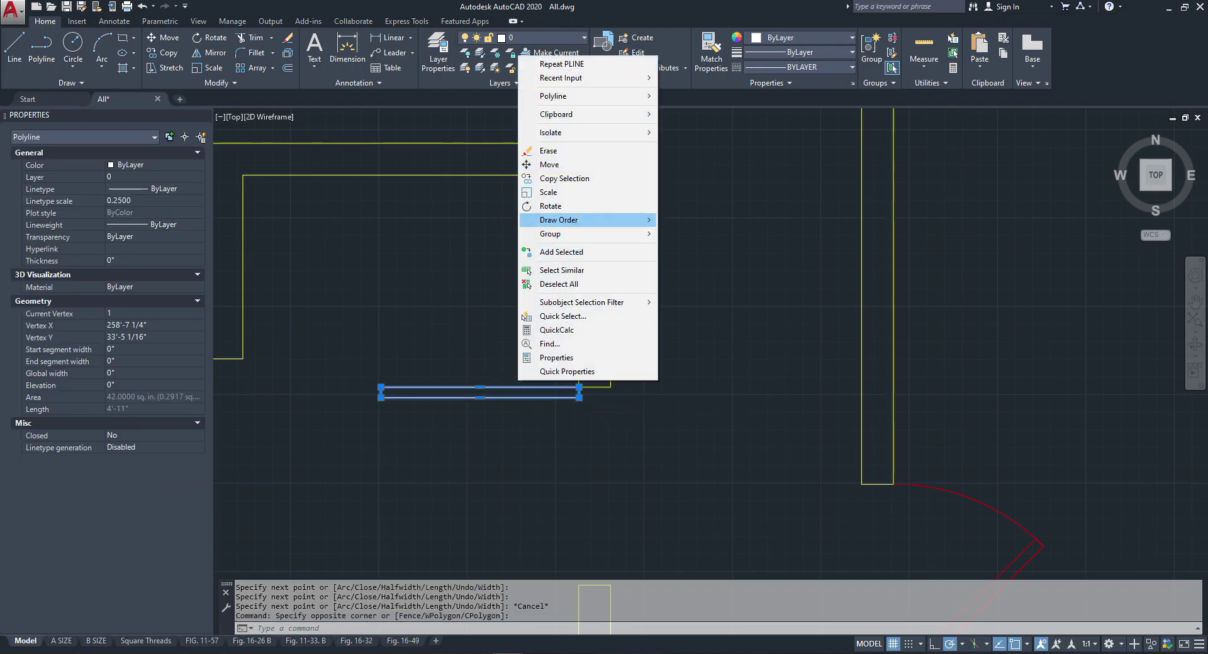
pyautogui.press('Escape')
pyautogui.press('Escape')
# Step: Draw a three-point swing arc from the utility door leaf's free end to the inner corner of the south jamb
pyautogui.scroll(-4, 446, 240)
pyautogui.click(101, 48)
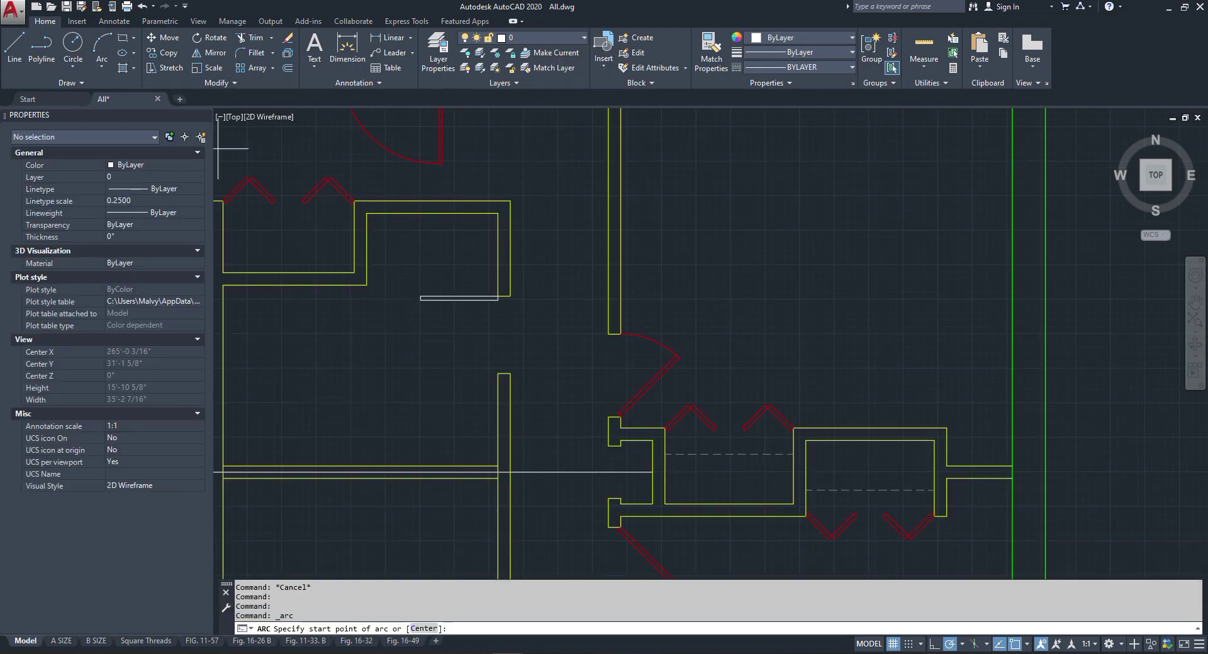
pyautogui.scroll(2, 428, 314)
pyautogui.click(414, 286)
pyautogui.click(448, 368)
pyautogui.scroll(2, 537, 403)
pyautogui.click(538, 403)
# Step: Stretch the swing arc's midpoint outward until the arc's radius is about 2'-1 13/16"
pyautogui.click(431, 350)
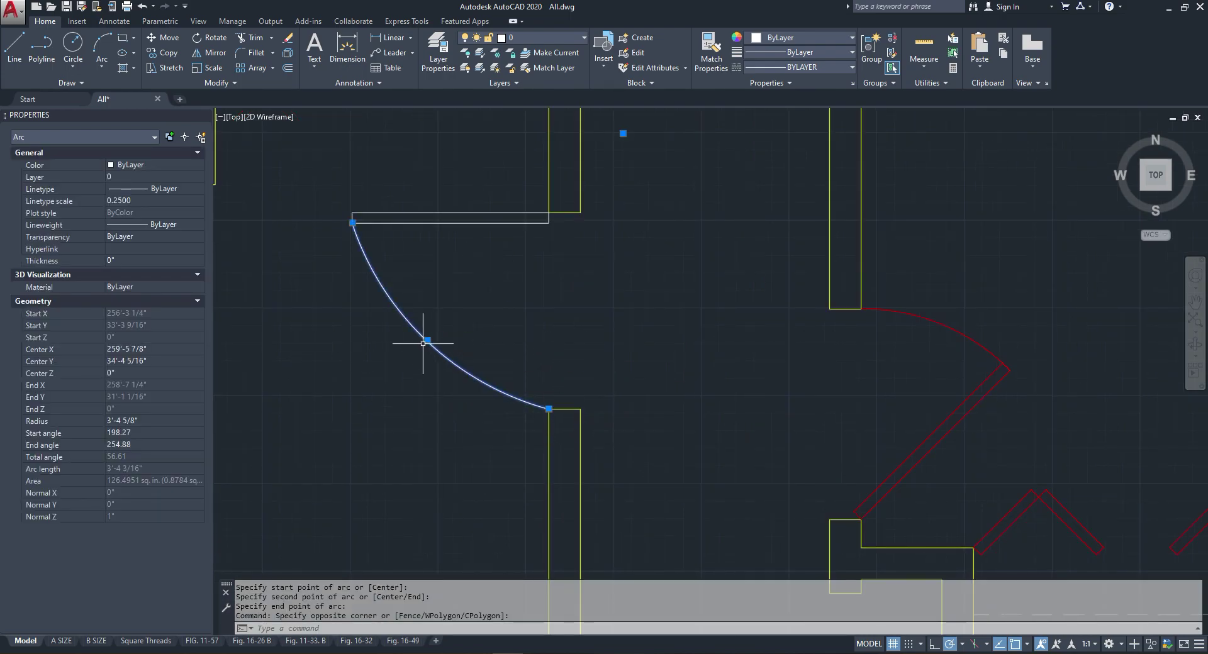
pyautogui.click(427, 340)
pyautogui.press('Escape')
pyautogui.press('Escape')
pyautogui.scroll(3, 310, 191)
pyautogui.scroll(-4, 310, 191)
pyautogui.click(455, 372)
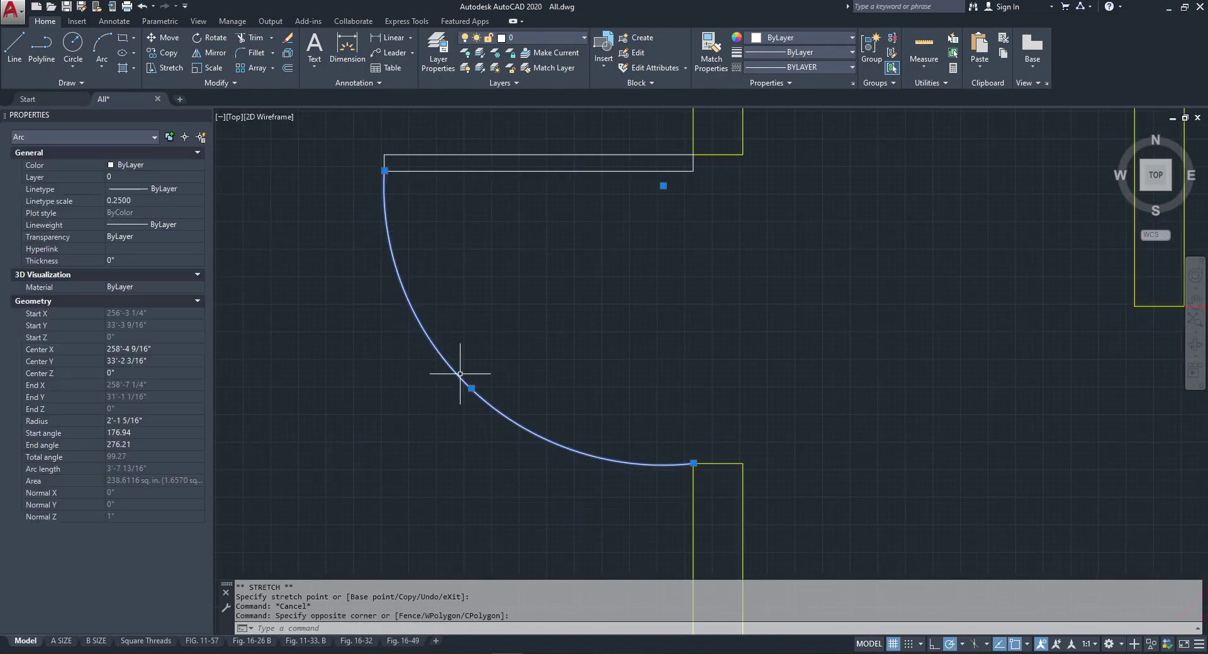
pyautogui.click(471, 388)
pyautogui.scroll(3, 464, 399)
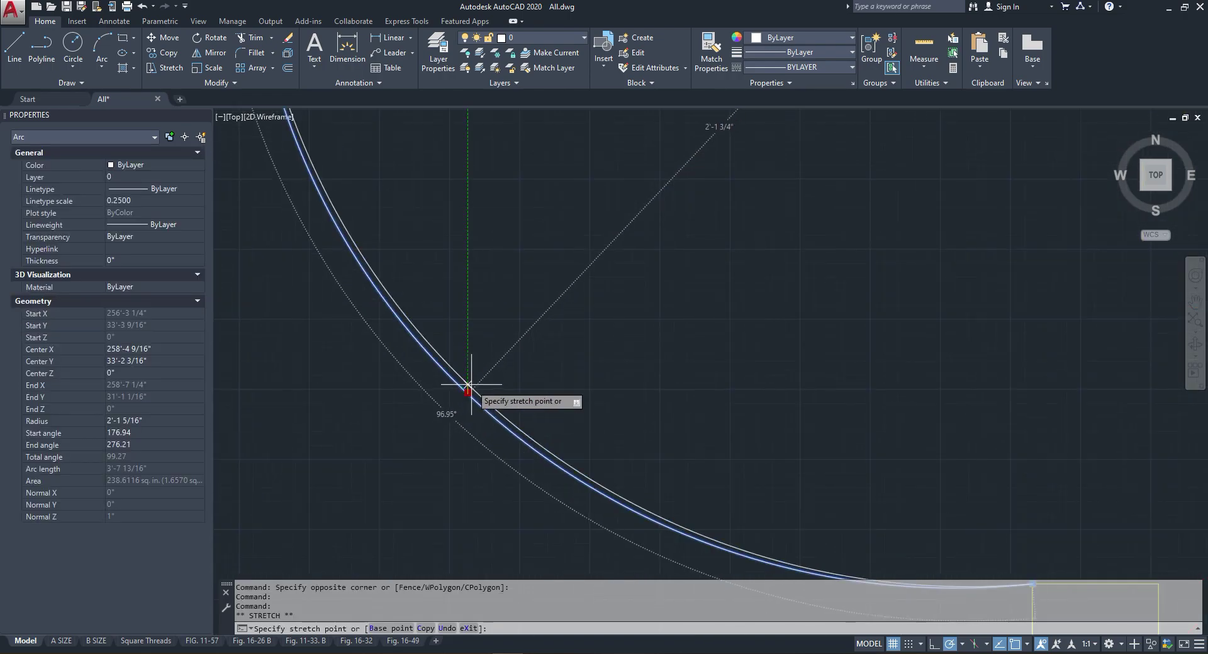
pyautogui.scroll(-5, 464, 378)
pyautogui.scroll(2, 436, 281)
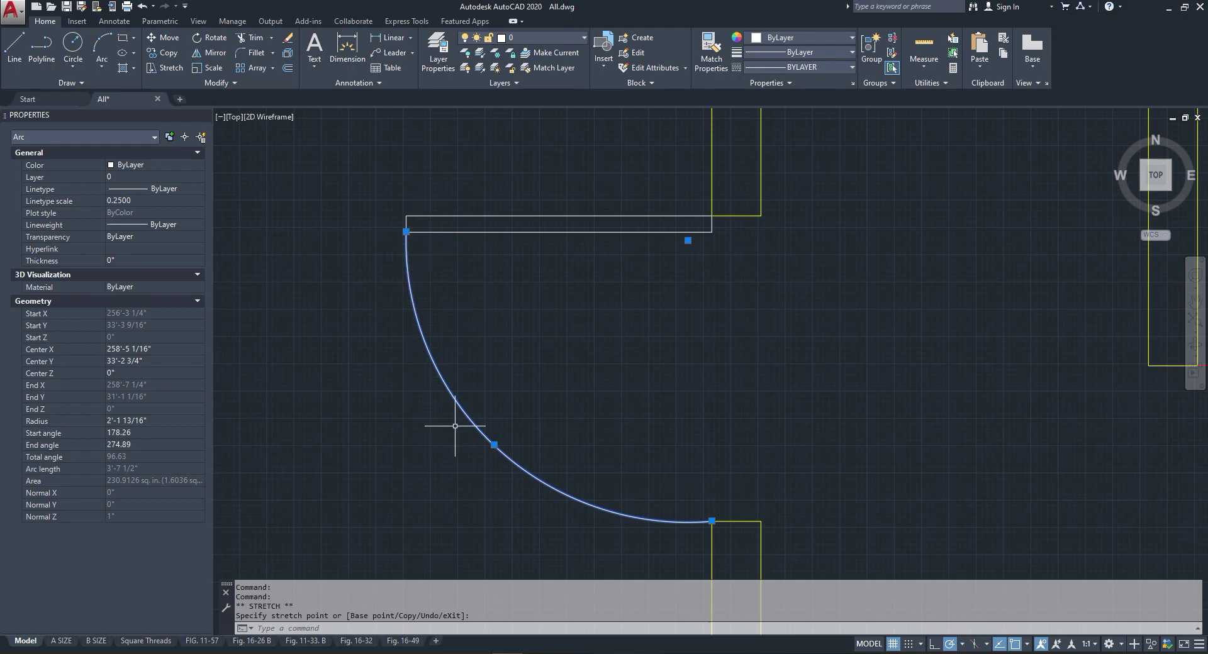
pyautogui.press('Escape')
# Step: Match the utility door leaf and swing arc to the properties of the red bedroom door
pyautogui.scroll(-2, 574, 113)
pyautogui.click(711, 53)
pyautogui.scroll(-5, 830, 294)
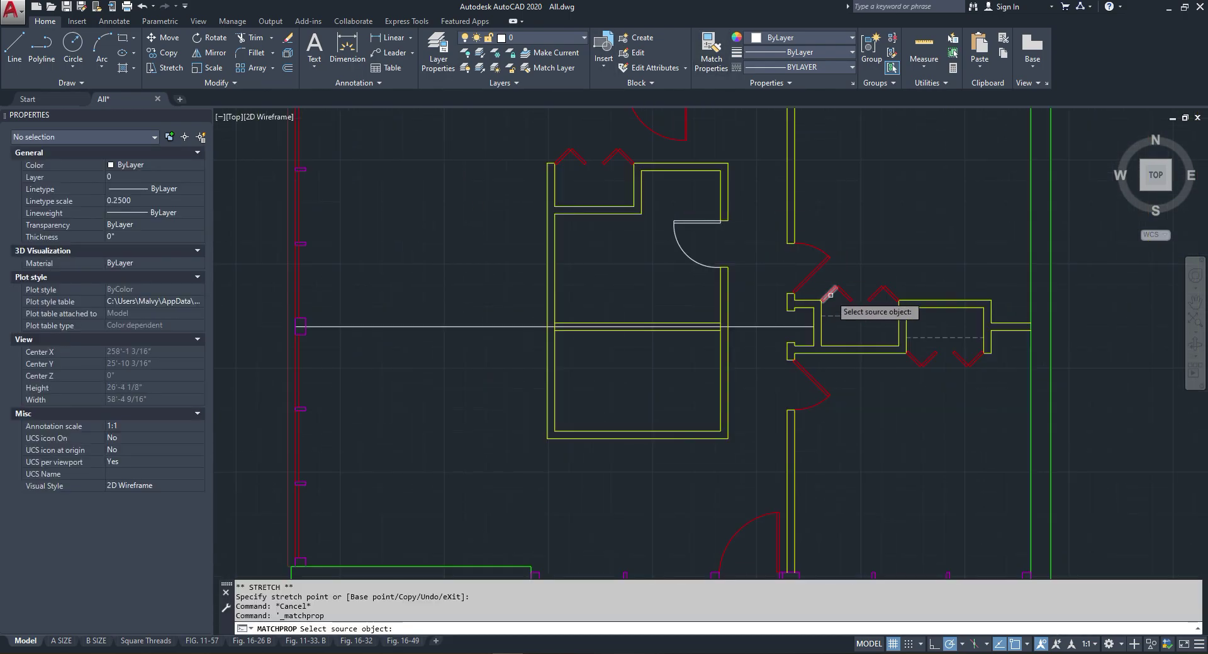
pyautogui.click(823, 263)
pyautogui.scroll(4, 694, 224)
pyautogui.click(692, 203)
pyautogui.click(649, 306)
pyautogui.press('Escape')
# Step: Examine the fireplace flues and bath area on the reference plan and compare it with the traced walls
pyautogui.scroll(-6, 652, 313)
pyautogui.scroll(-2, 652, 313)
pyautogui.scroll(4, 665, 343)
pyautogui.scroll(-5, 611, 258)
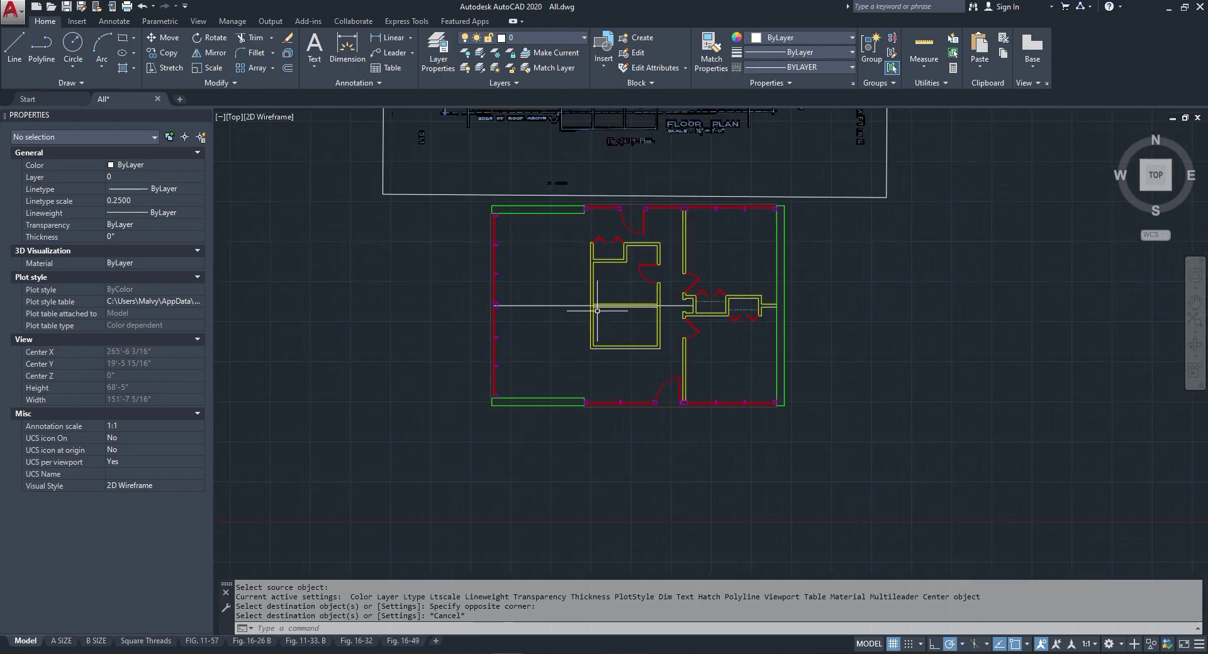
pyautogui.scroll(5, 584, 252)
pyautogui.scroll(4, 579, 242)
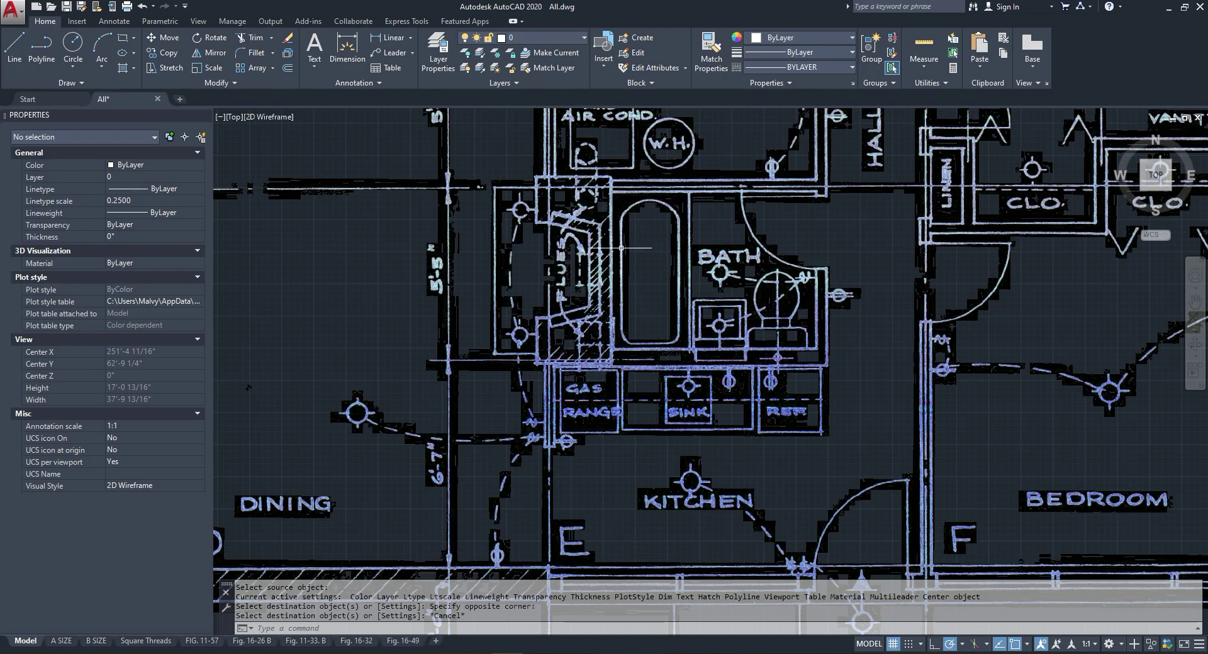
pyautogui.scroll(2, 556, 319)
pyautogui.scroll(-3, 556, 271)
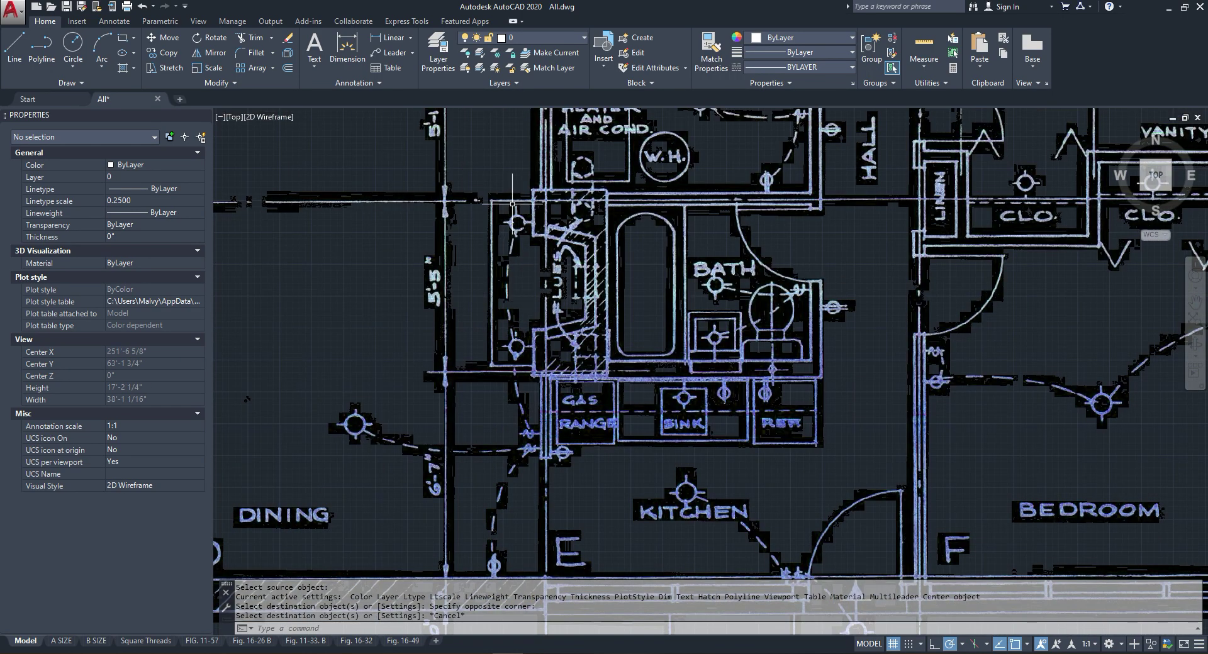
pyautogui.scroll(4, 537, 196)
pyautogui.scroll(-4, 603, 246)
pyautogui.scroll(2, 561, 242)
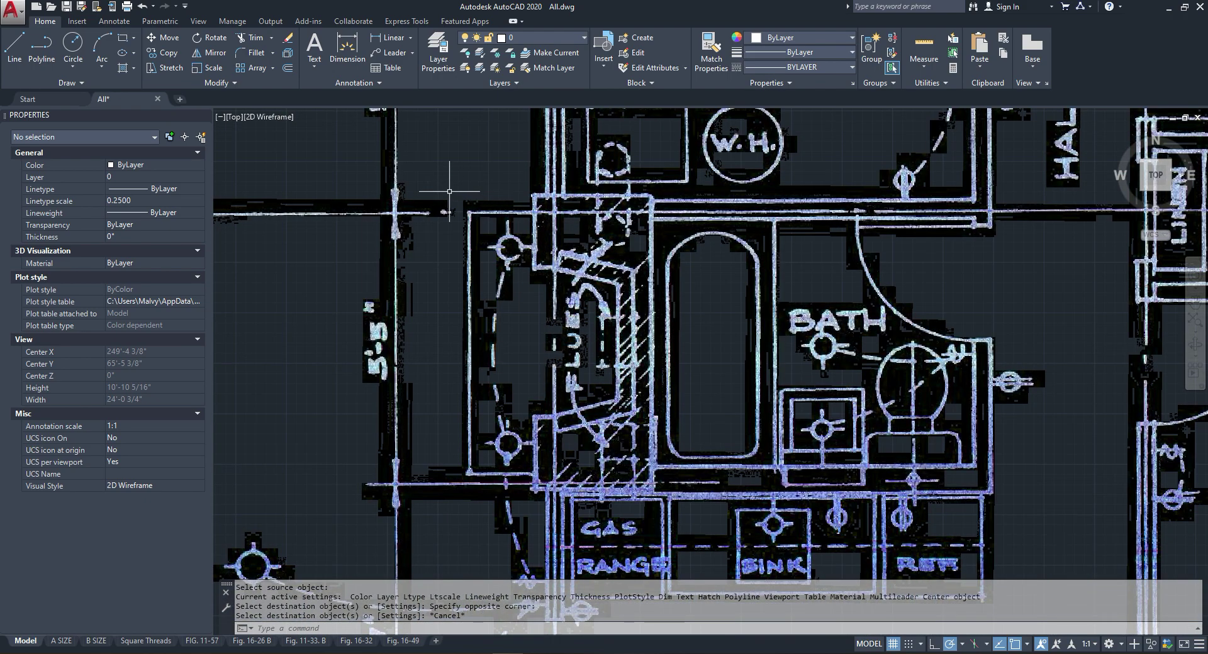
# Step: Measure how far the fireplace masonry's northwest corner projects beyond the utility room's west wall on the reference plan
pyautogui.click(390, 38)
pyautogui.scroll(-3, 532, 203)
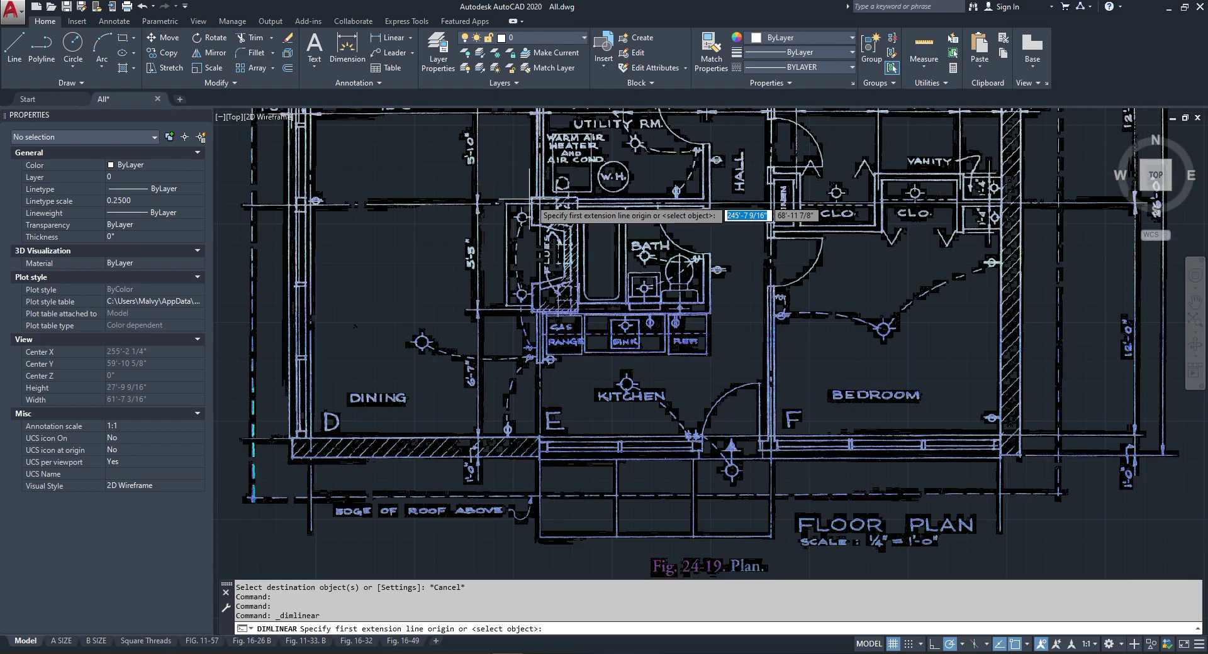
pyautogui.scroll(3, 537, 200)
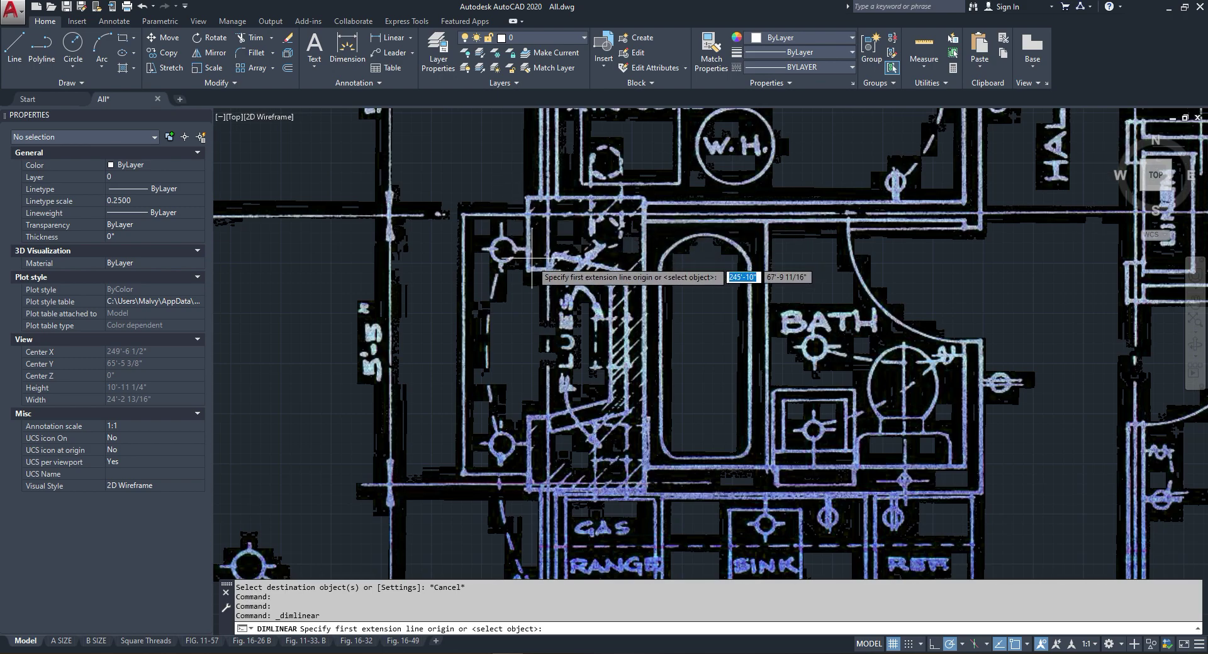
pyautogui.scroll(4, 514, 202)
pyautogui.click(542, 196)
pyautogui.click(585, 196)
pyautogui.scroll(-2, 569, 221)
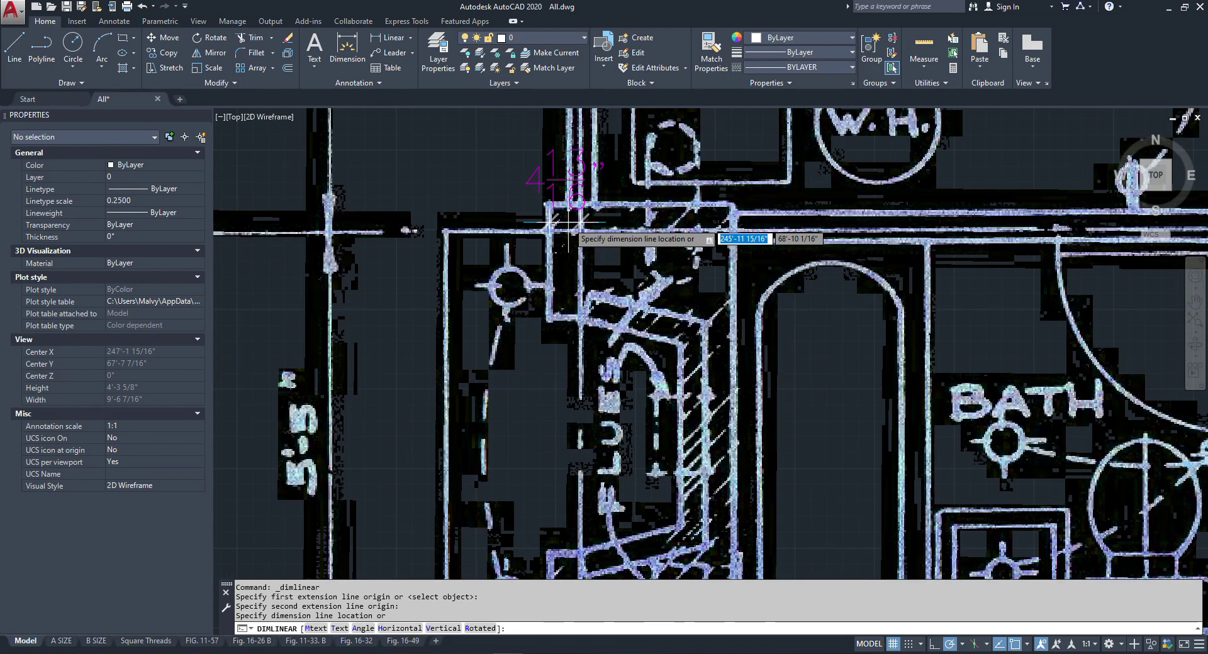
pyautogui.press('Escape')
# Step: Dimension the overall north-south length of the fireplace masonry on the reference plan, placing the dimension west of it
pyautogui.scroll(-10, 563, 215)
pyautogui.scroll(5, 565, 181)
pyautogui.scroll(-4, 564, 181)
pyautogui.scroll(5, 564, 181)
pyautogui.scroll(-4, 578, 157)
pyautogui.scroll(5, 600, 136)
pyautogui.scroll(2, 576, 454)
pyautogui.rightClick(553, 360)
pyautogui.click(567, 369)
pyautogui.scroll(4, 564, 407)
pyautogui.scroll(-2, 657, 412)
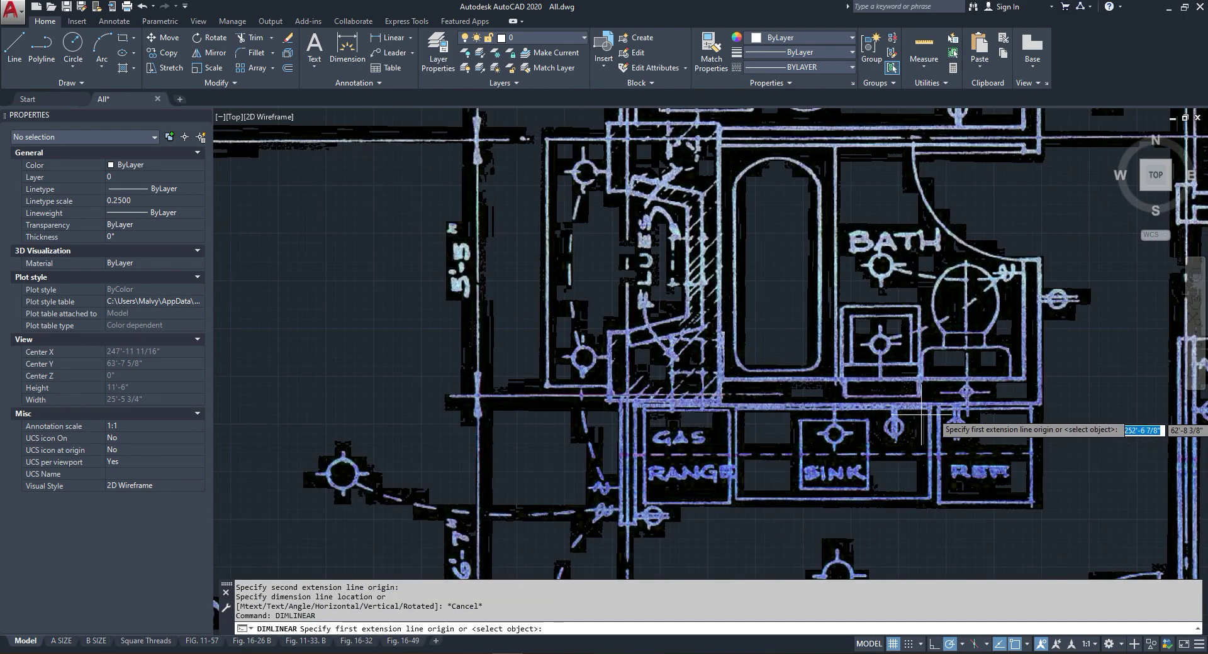
pyautogui.scroll(2, 610, 400)
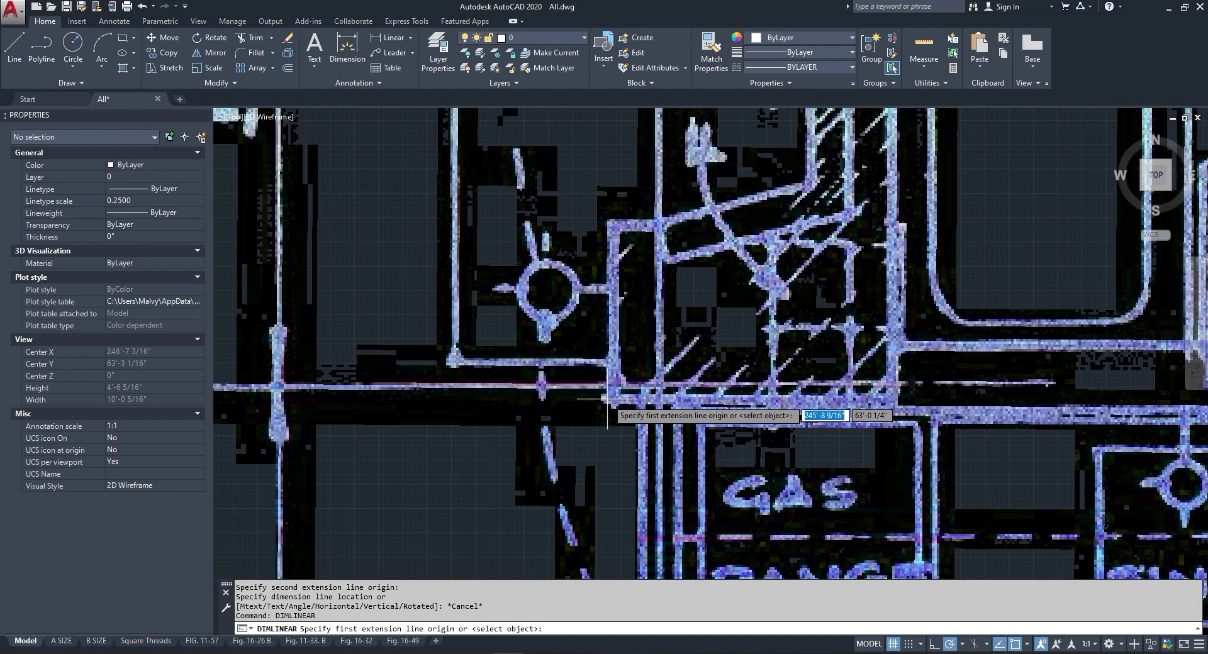
pyautogui.click(610, 398)
pyautogui.scroll(-4, 610, 396)
pyautogui.scroll(4, 599, 304)
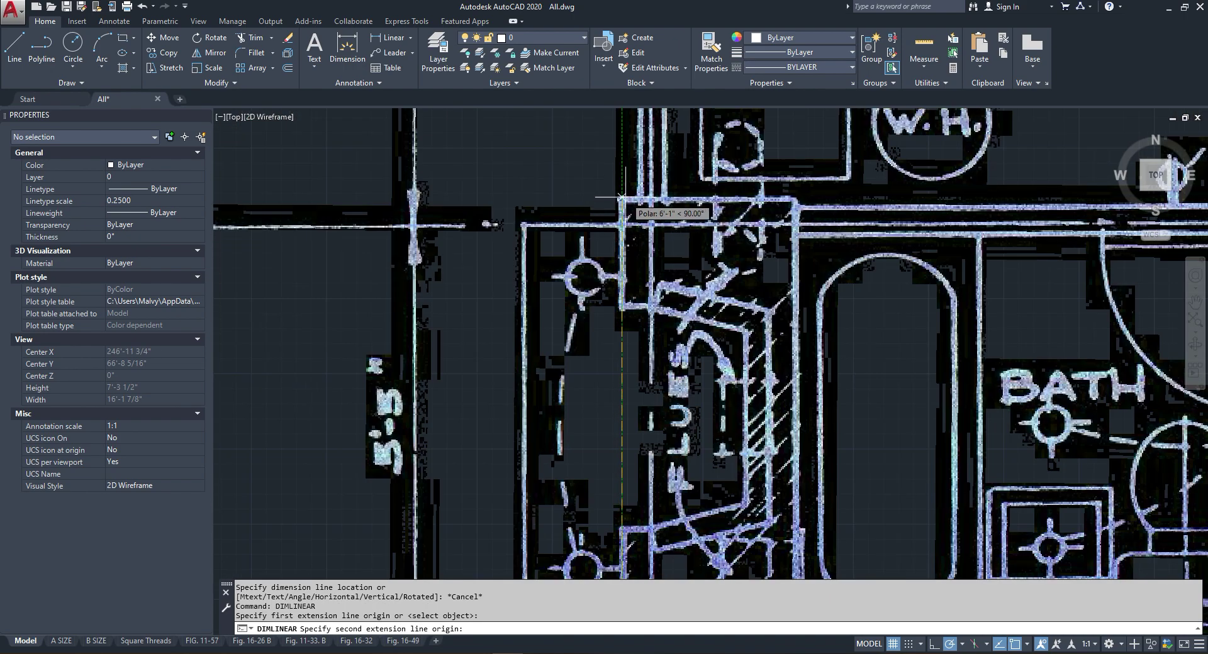
pyautogui.click(620, 201)
pyautogui.click(490, 200)
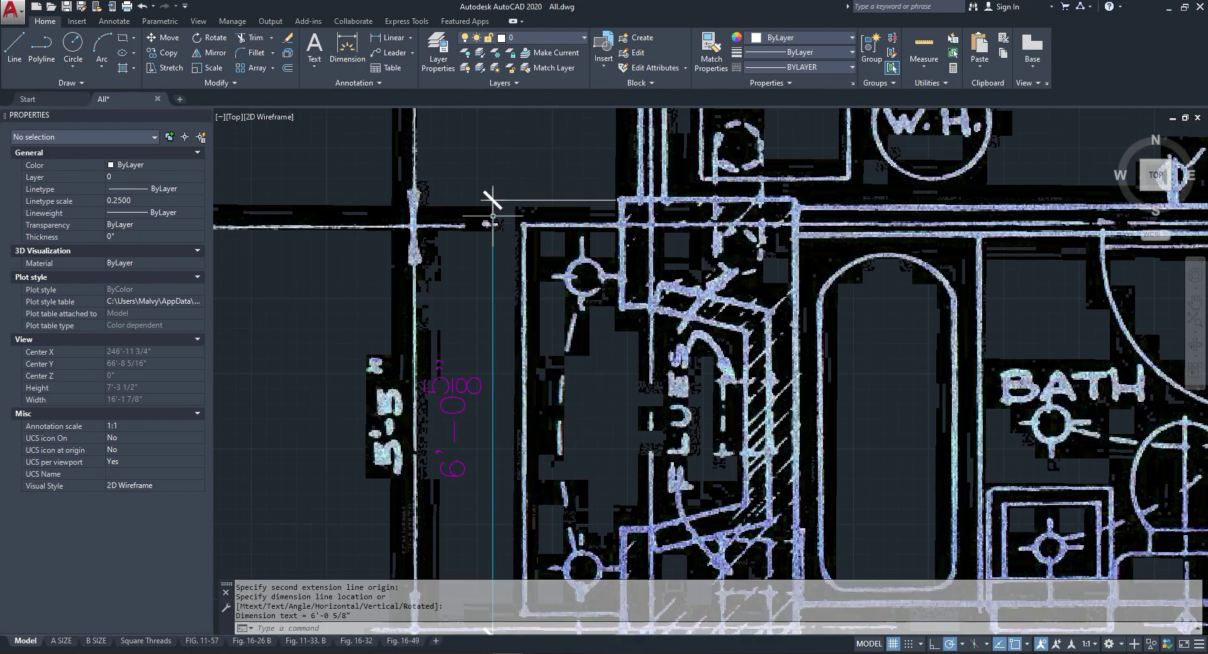
# Step: Draw the fireplace outline as a polyline off the bath's west wall in the traced plan, with a 6' long west side
pyautogui.scroll(-3, 491, 199)
pyautogui.scroll(-6, 492, 208)
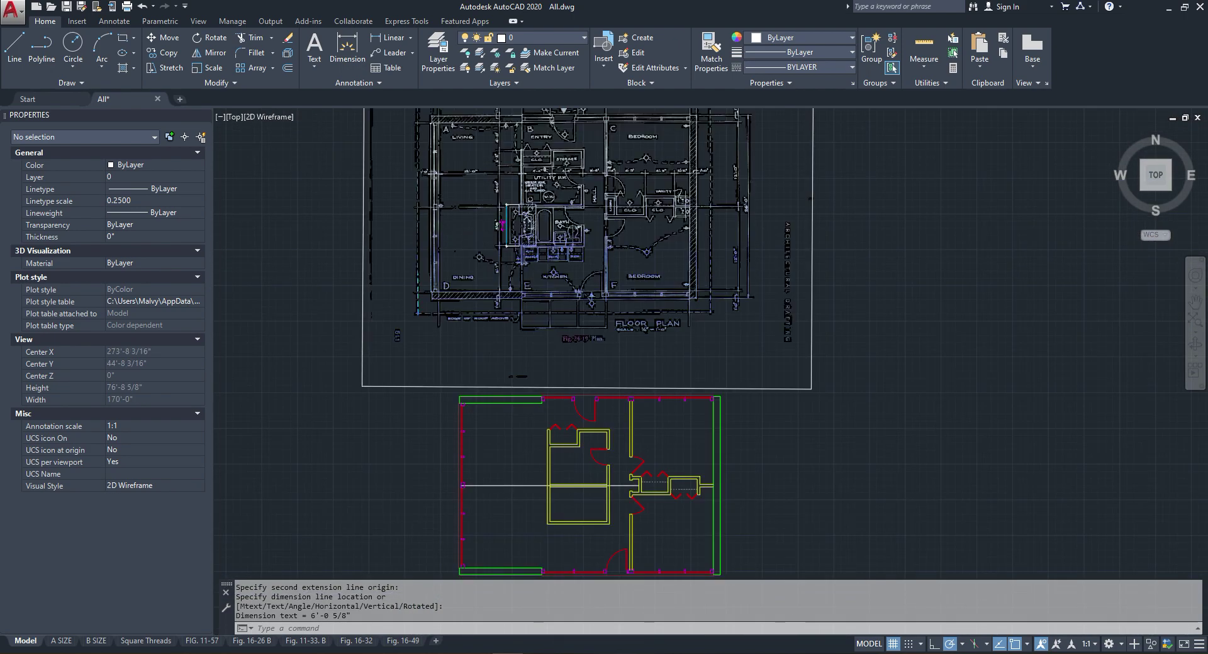
pyautogui.click(42, 45)
pyautogui.scroll(6, 539, 494)
pyautogui.click(568, 495)
pyautogui.click(538, 495)
pyautogui.write("6'")
pyautogui.press('Return')
pyautogui.scroll(4, 518, 347)
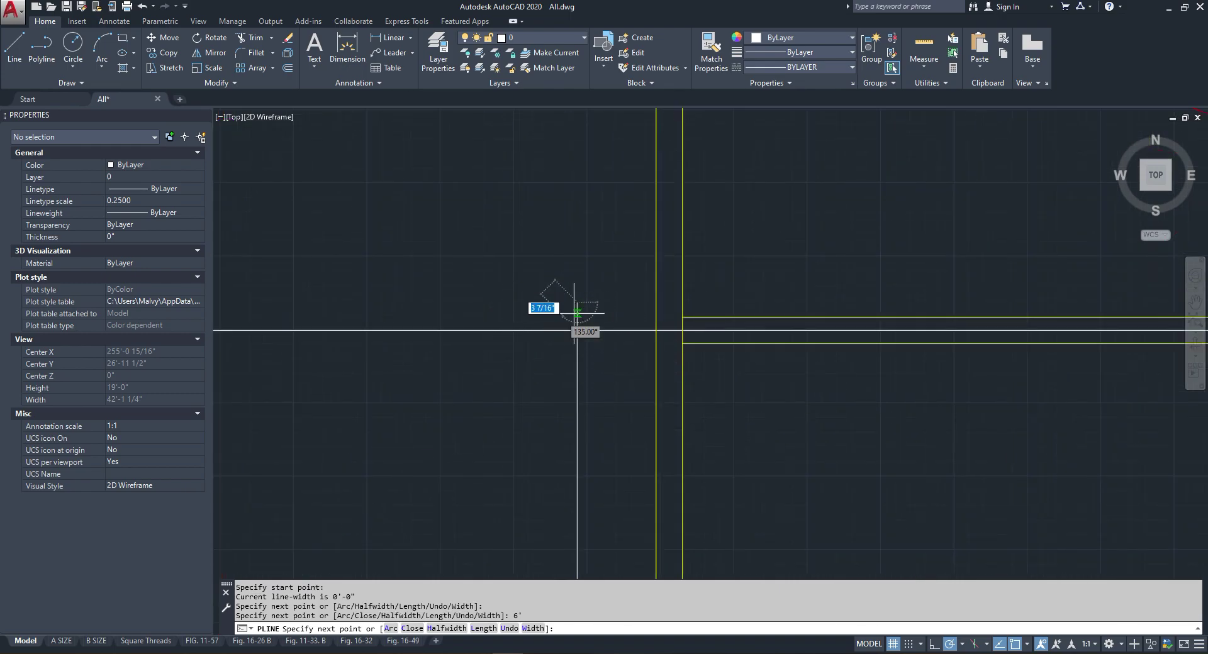
pyautogui.press('Escape')
# Step: Measure the north-south length of the fireplace's northwest masonry block on the reference plan
pyautogui.scroll(-8, 640, 346)
pyautogui.scroll(5, 628, 334)
pyautogui.scroll(2, 625, 319)
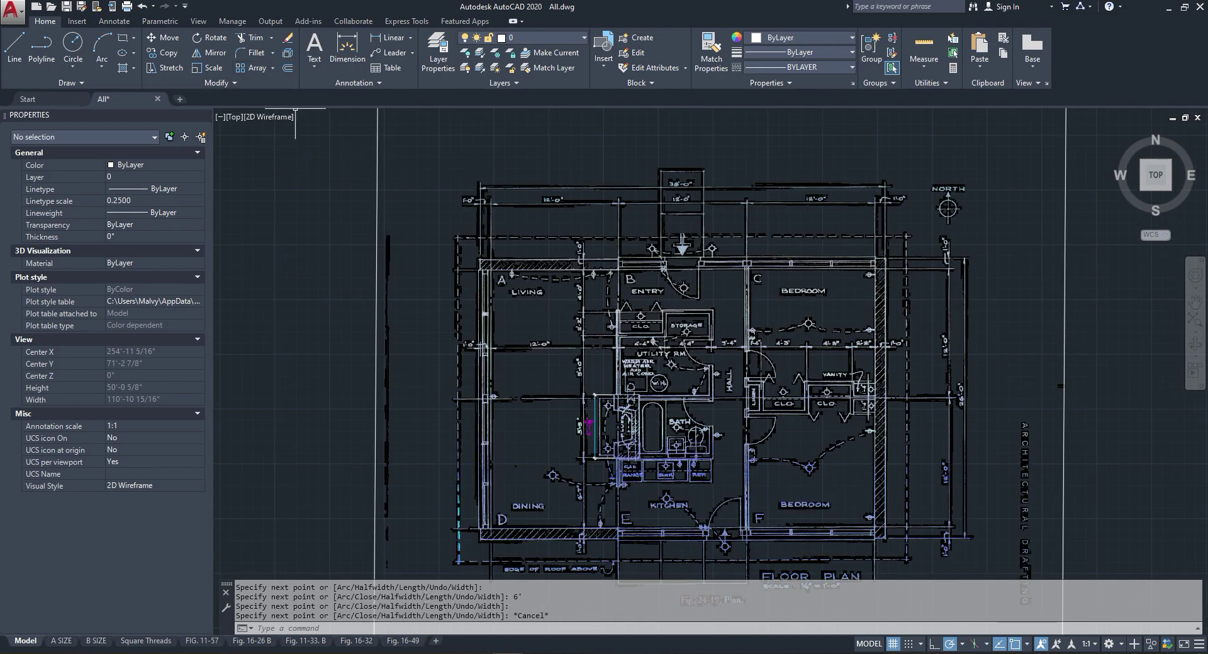
pyautogui.click(389, 38)
pyautogui.scroll(4, 594, 368)
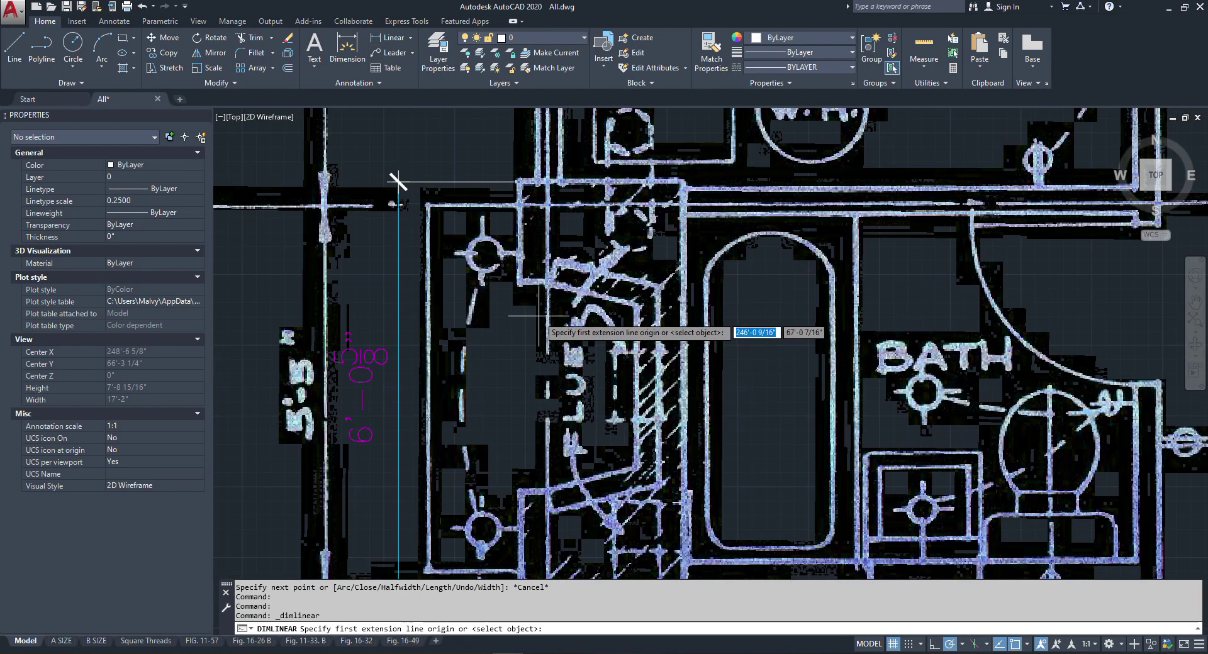
pyautogui.click(569, 325)
pyautogui.click(499, 182)
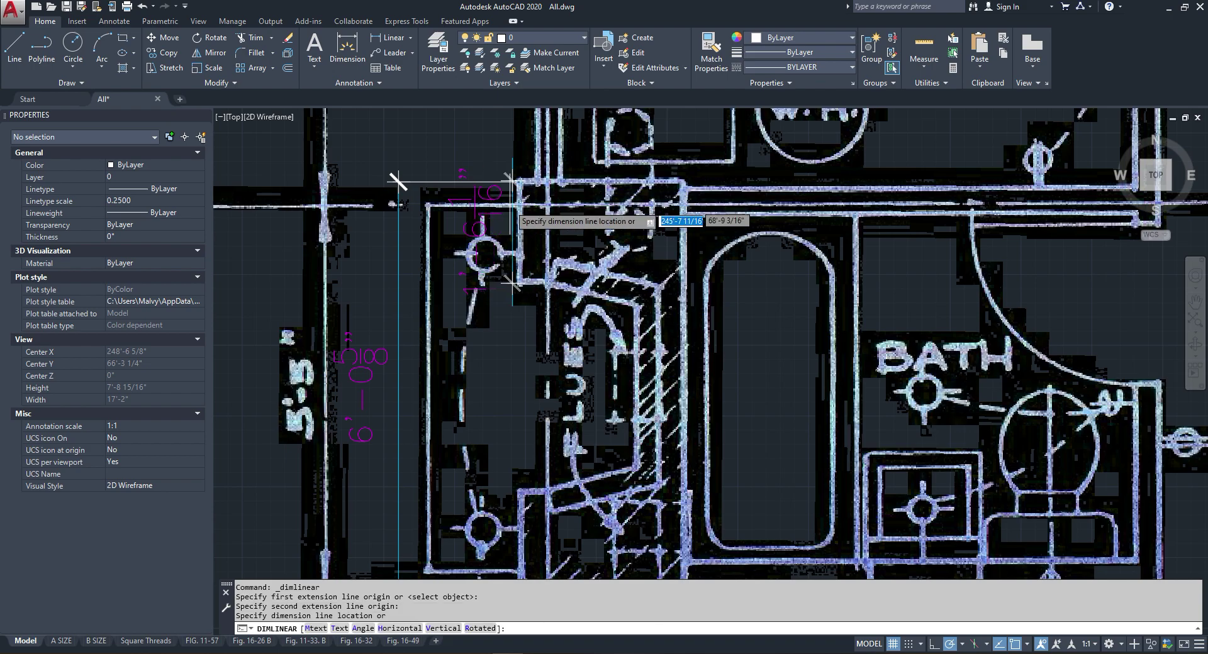
pyautogui.press('Escape')
# Step: Explode the fireplace outline in the traced plan into separate lines
pyautogui.scroll(-6, 501, 211)
pyautogui.scroll(4, 520, 390)
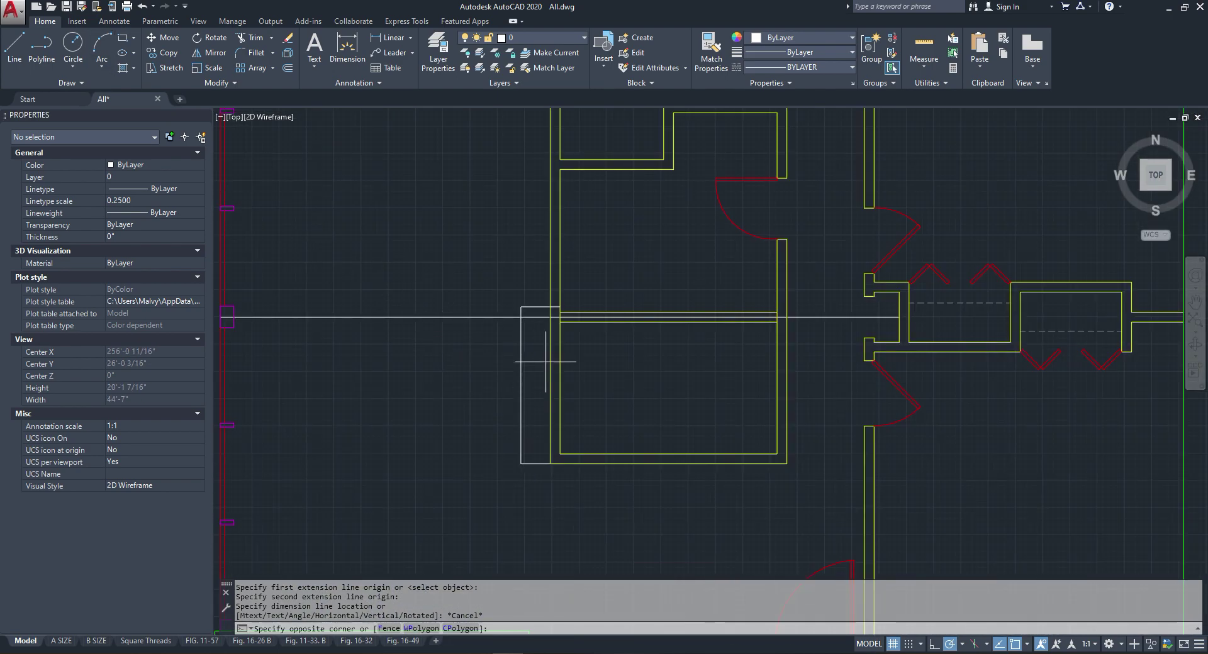
pyautogui.moveTo(546, 362); pyautogui.dragTo(492, 349)
pyautogui.click(288, 54)
# Step: Offset the fireplace outline's north and south edges 1.5' inward
pyautogui.click(287, 68)
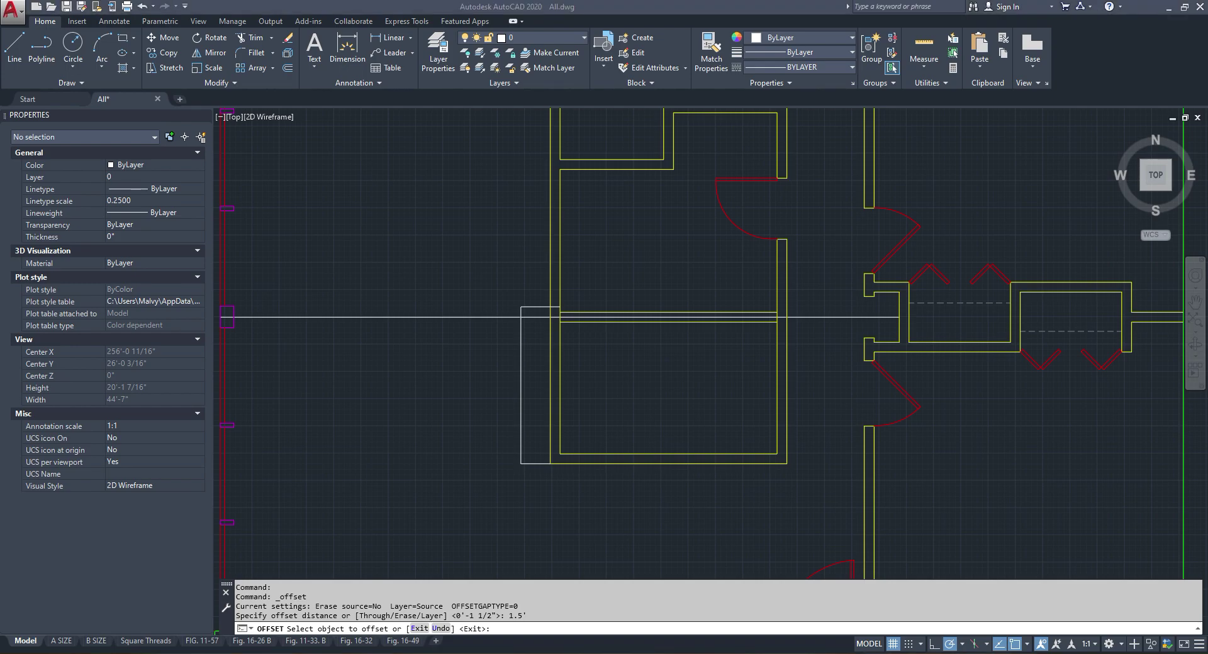
pyautogui.scroll(4, 533, 318)
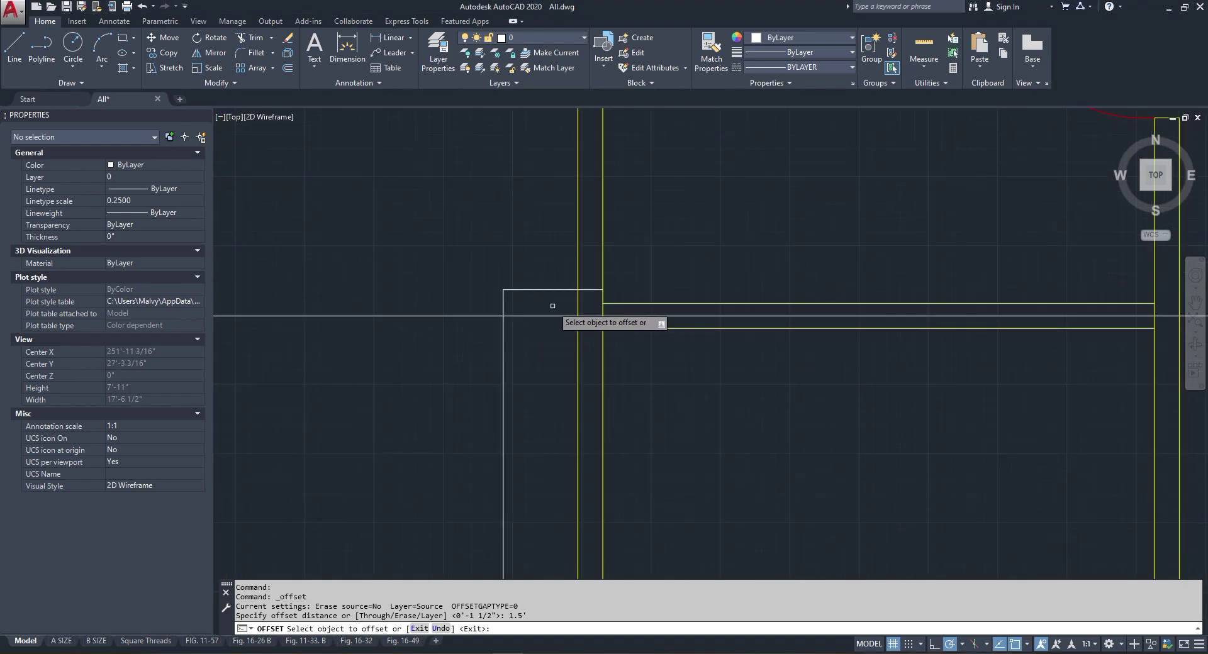
pyautogui.click(556, 290)
pyautogui.click(550, 264)
pyautogui.scroll(-6, 547, 371)
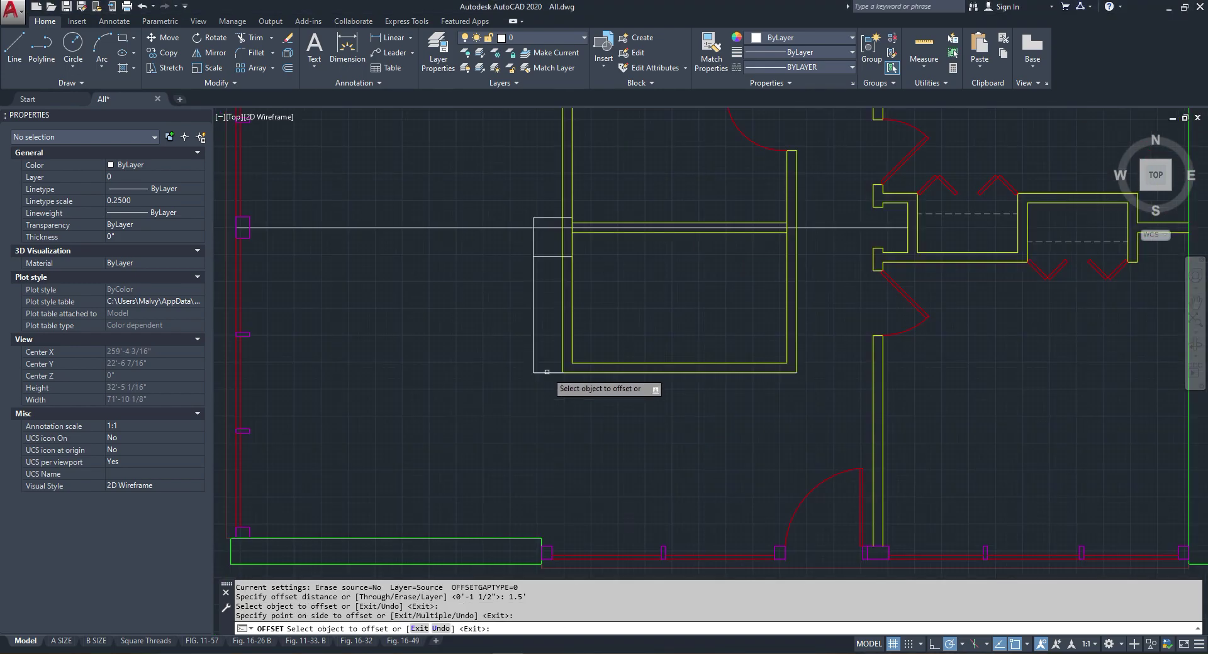
pyautogui.click(548, 371)
pyautogui.click(549, 370)
pyautogui.click(549, 358)
pyautogui.click(545, 371)
pyautogui.click(550, 354)
pyautogui.scroll(2, 567, 357)
pyautogui.press('Escape')
# Step: Draw a short line across the west wall just north of the fireplace, and a vertical line about 6'-9" long southward from its midpoint
pyautogui.scroll(-5, 580, 385)
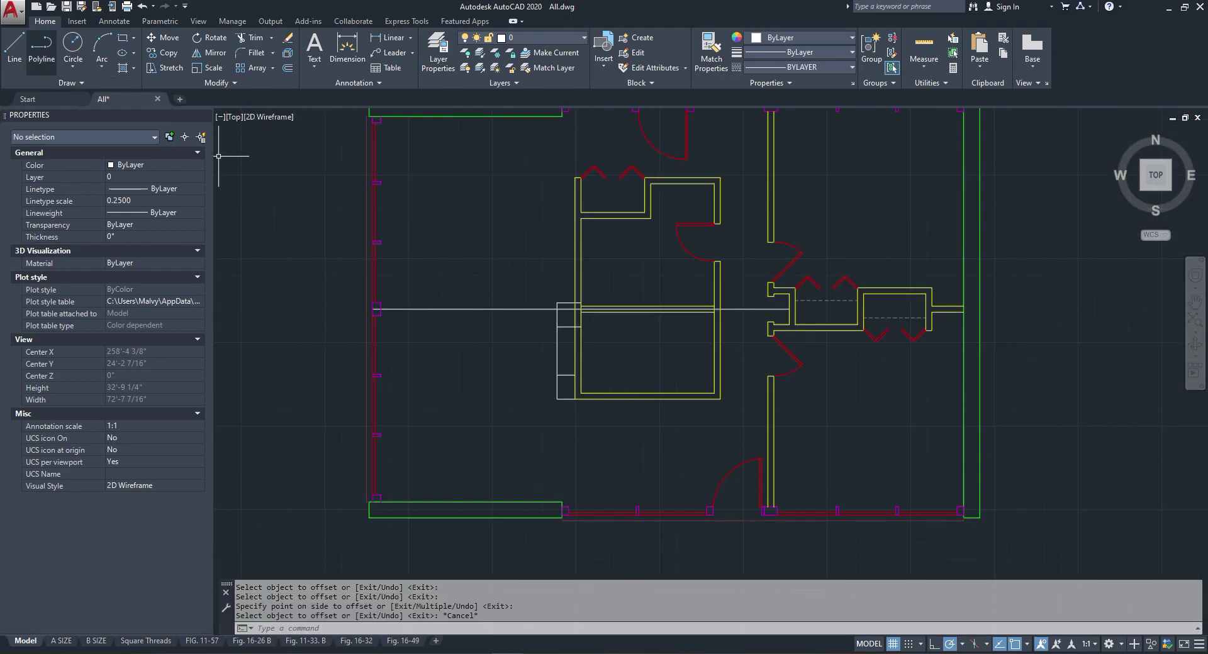
pyautogui.click(41, 51)
pyautogui.scroll(6, 557, 324)
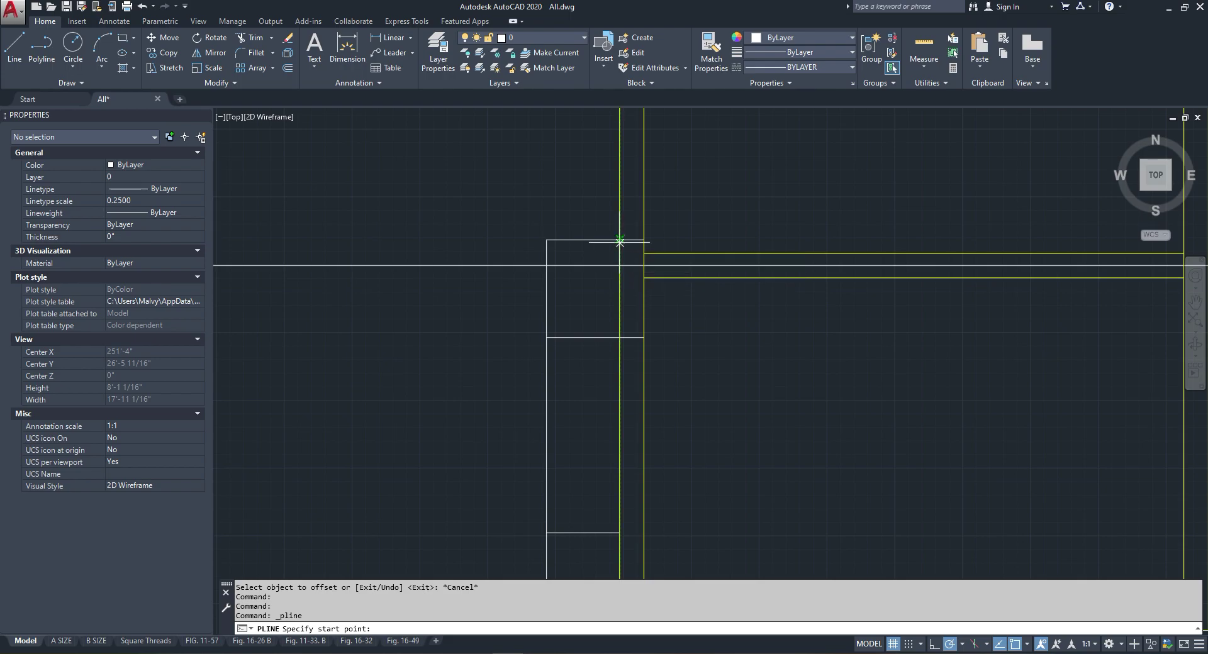
pyautogui.click(619, 216)
pyautogui.click(641, 218)
pyautogui.press('Escape')
pyautogui.rightClick(620, 217)
pyautogui.click(628, 224)
pyautogui.click(632, 218)
pyautogui.scroll(-4, 634, 229)
pyautogui.scroll(-8, 632, 352)
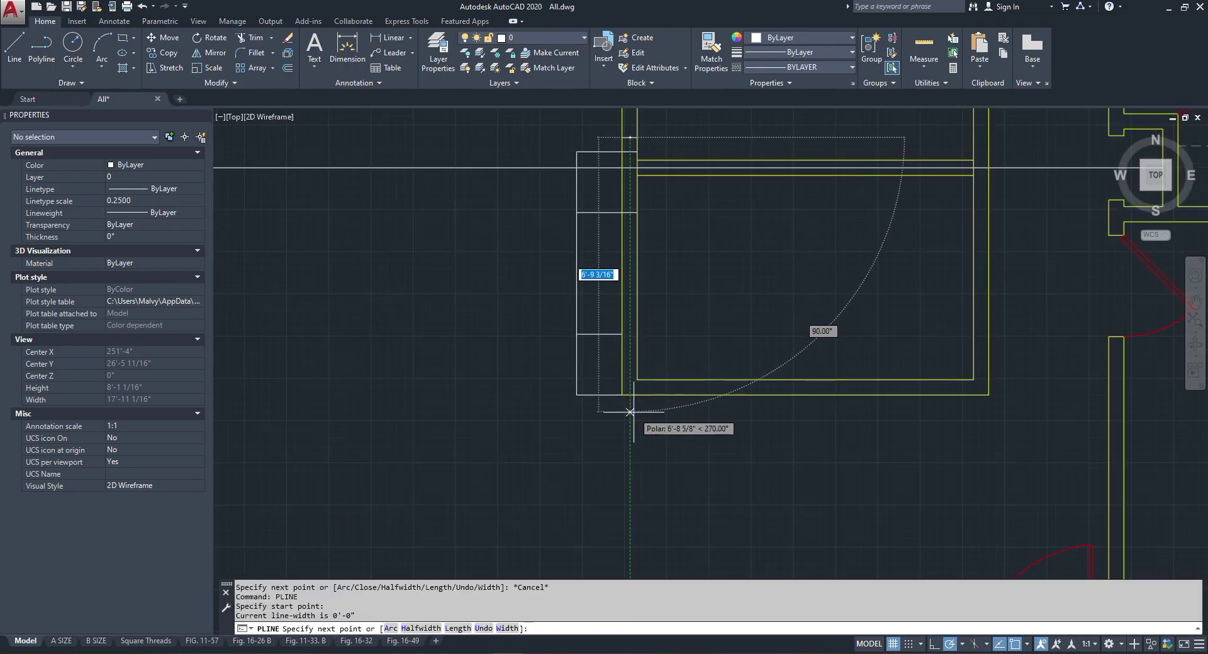
pyautogui.press('Escape')
# Step: Measure the distance from the masonry's northwest corner to the wall's centreline on the reference plan
pyautogui.scroll(4, 638, 337)
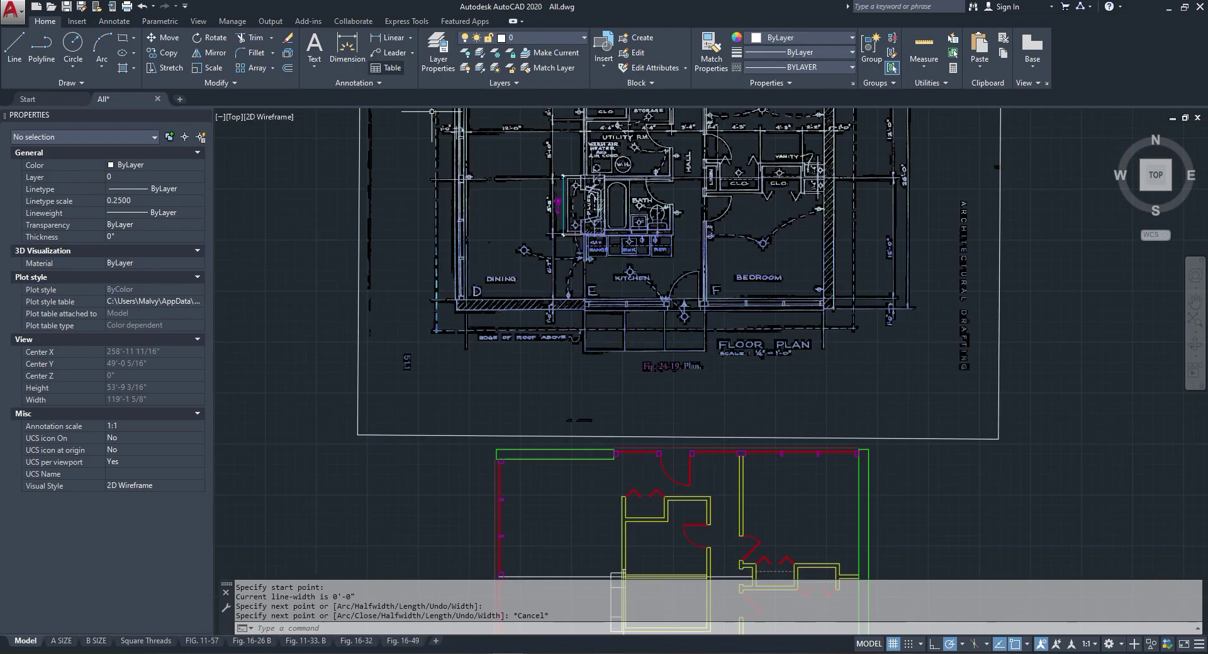
pyautogui.click(387, 37)
pyautogui.scroll(10, 566, 283)
pyautogui.click(673, 277)
pyautogui.click(600, 277)
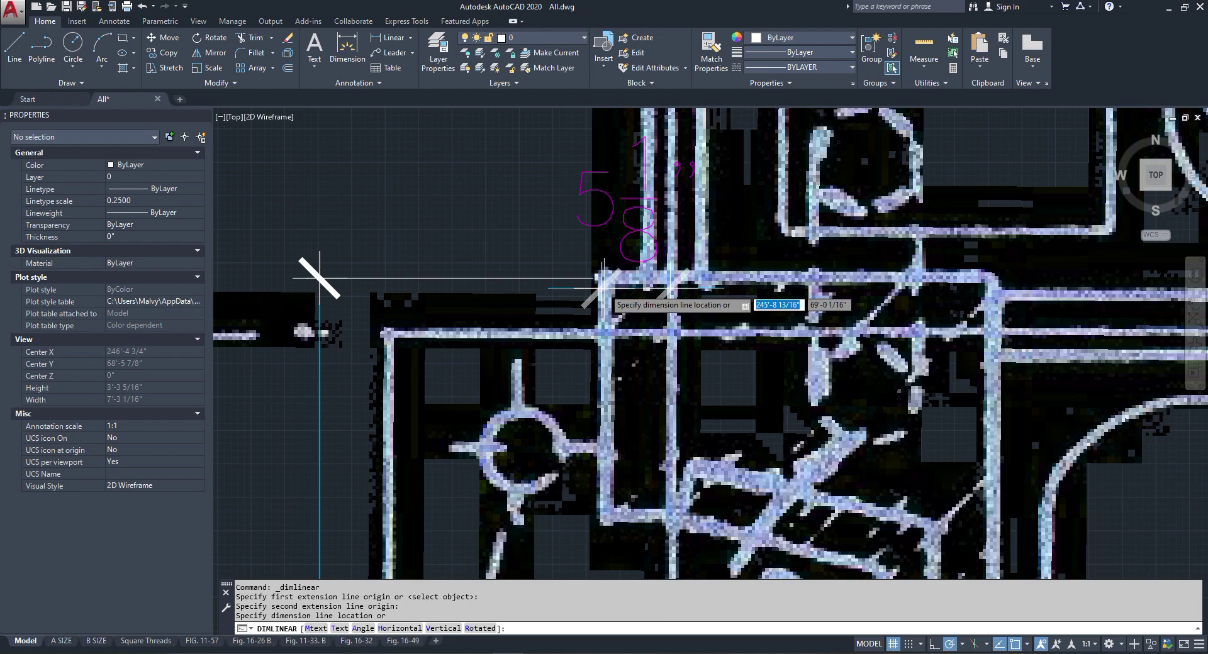
pyautogui.scroll(-5, 602, 278)
pyautogui.press('Escape')
pyautogui.scroll(-3, 419, 283)
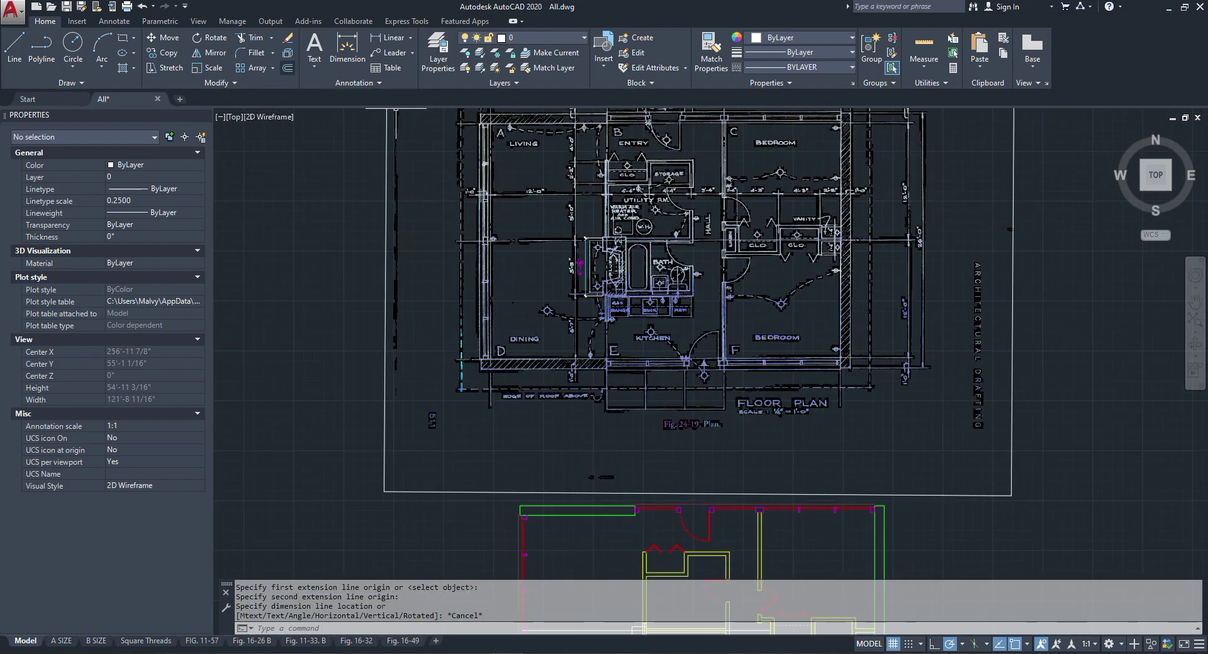
# Step: Offset the vertical line in the middle of the bath's west wall 5" to the west
pyautogui.click(287, 68)
pyautogui.press('Return')
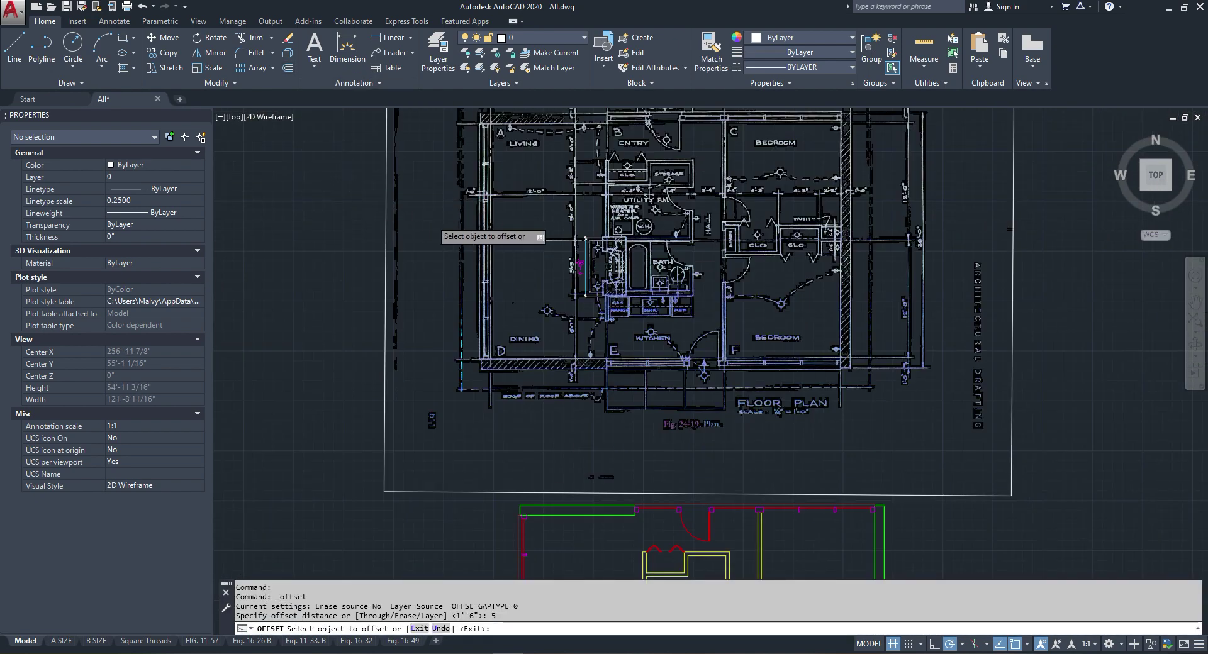
pyautogui.scroll(-4, 465, 271)
pyautogui.scroll(9, 497, 317)
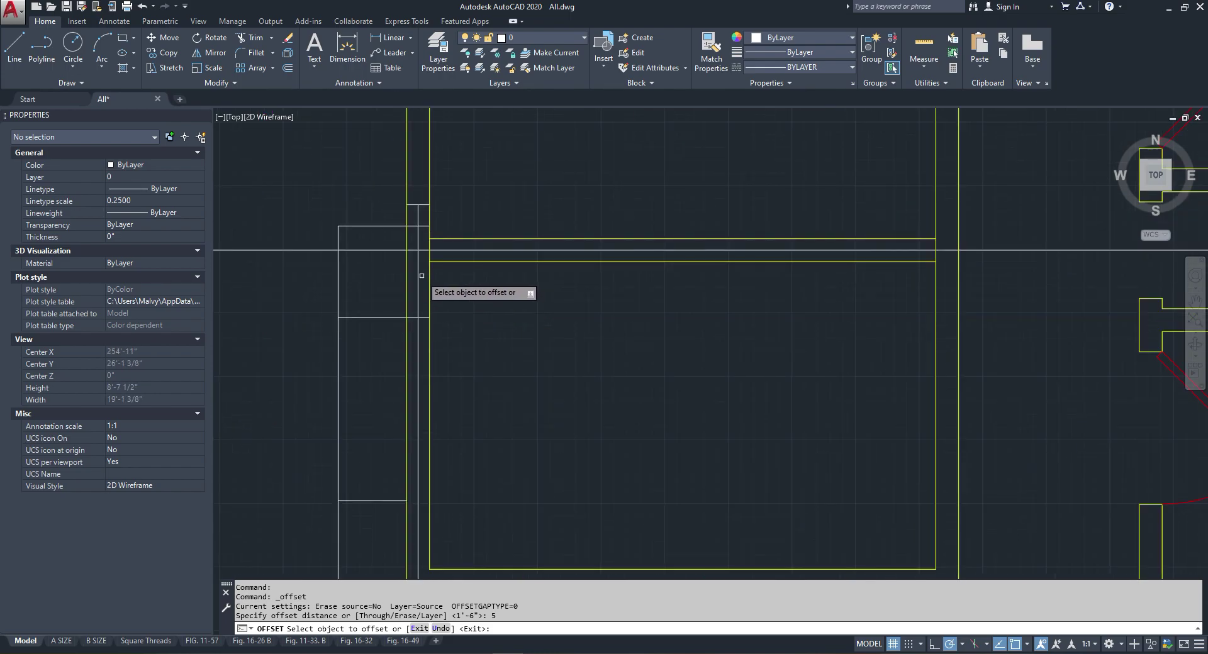
pyautogui.click(417, 277)
pyautogui.click(399, 286)
pyautogui.press('Escape')
# Step: Trim the offset line's overhanging ends and middle section, and the masonry block edges extending west of it
pyautogui.scroll(-2, 390, 260)
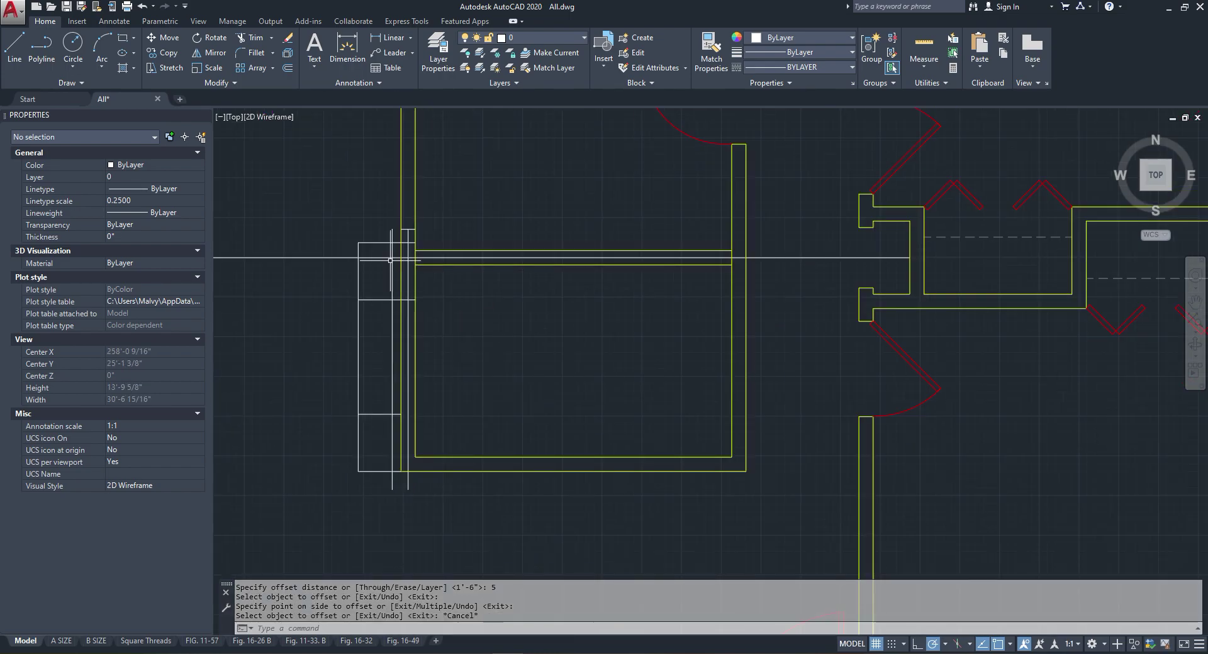
pyautogui.click(252, 37)
pyautogui.press('Return')
pyautogui.scroll(4, 408, 277)
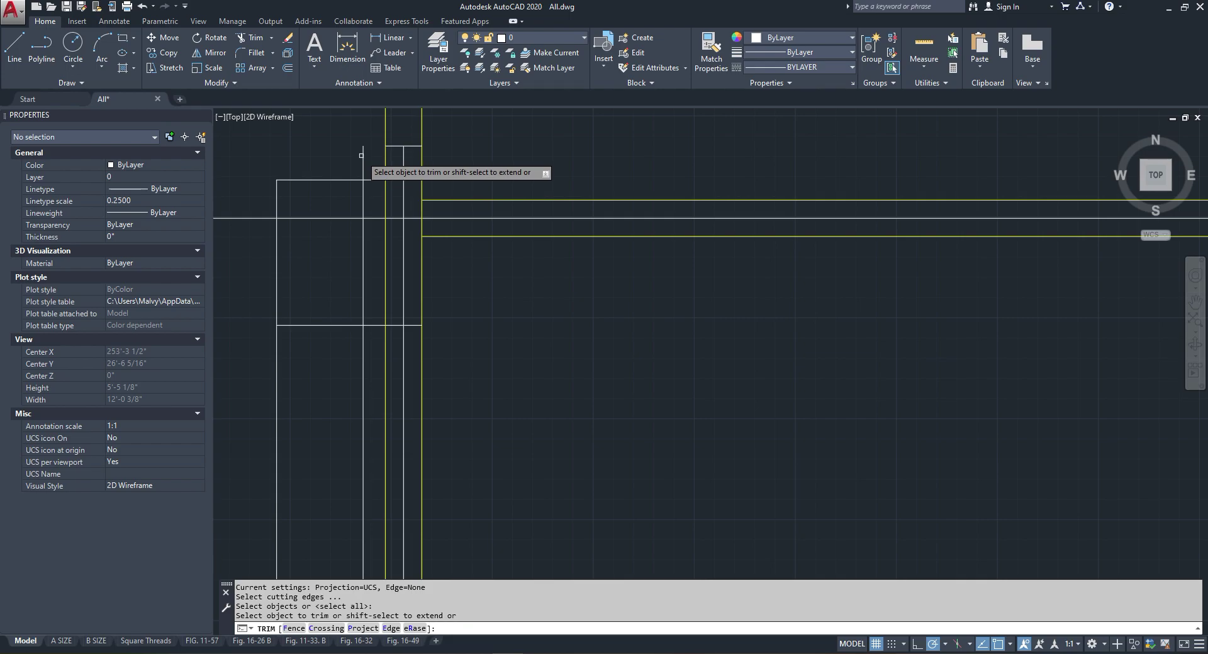
pyautogui.click(349, 148)
pyautogui.click(339, 180)
pyautogui.scroll(-3, 355, 373)
pyautogui.scroll(2, 352, 412)
pyautogui.click(345, 418)
pyautogui.click(327, 539)
pyautogui.scroll(2, 377, 547)
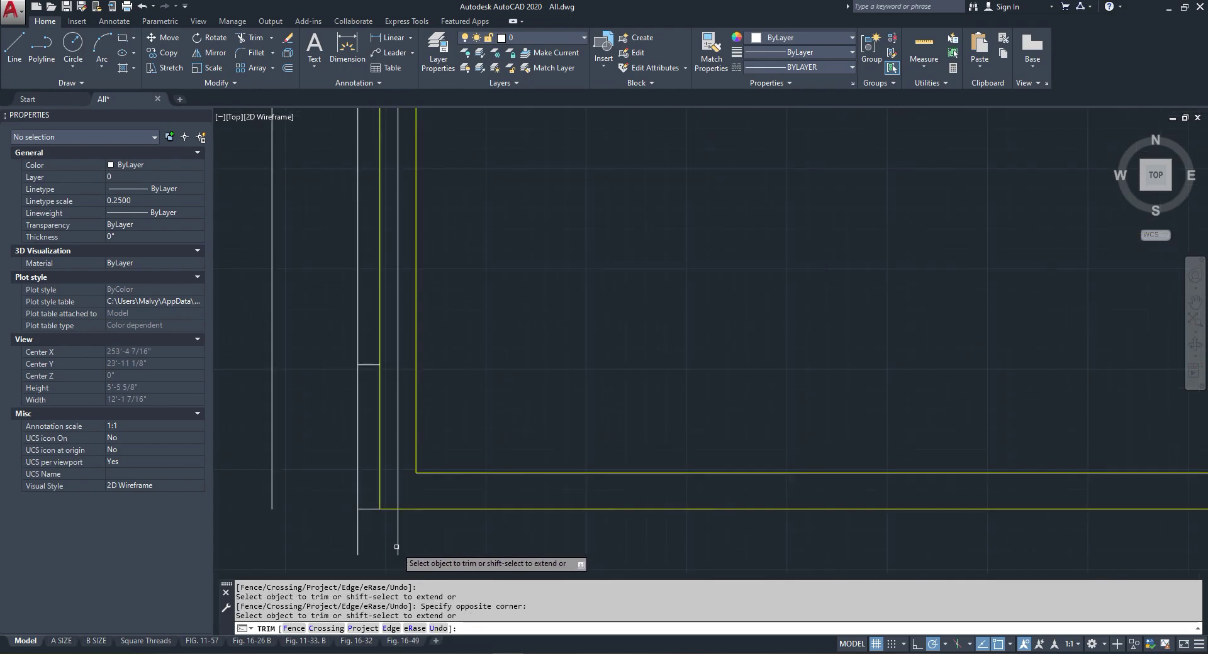
pyautogui.scroll(-3, 370, 402)
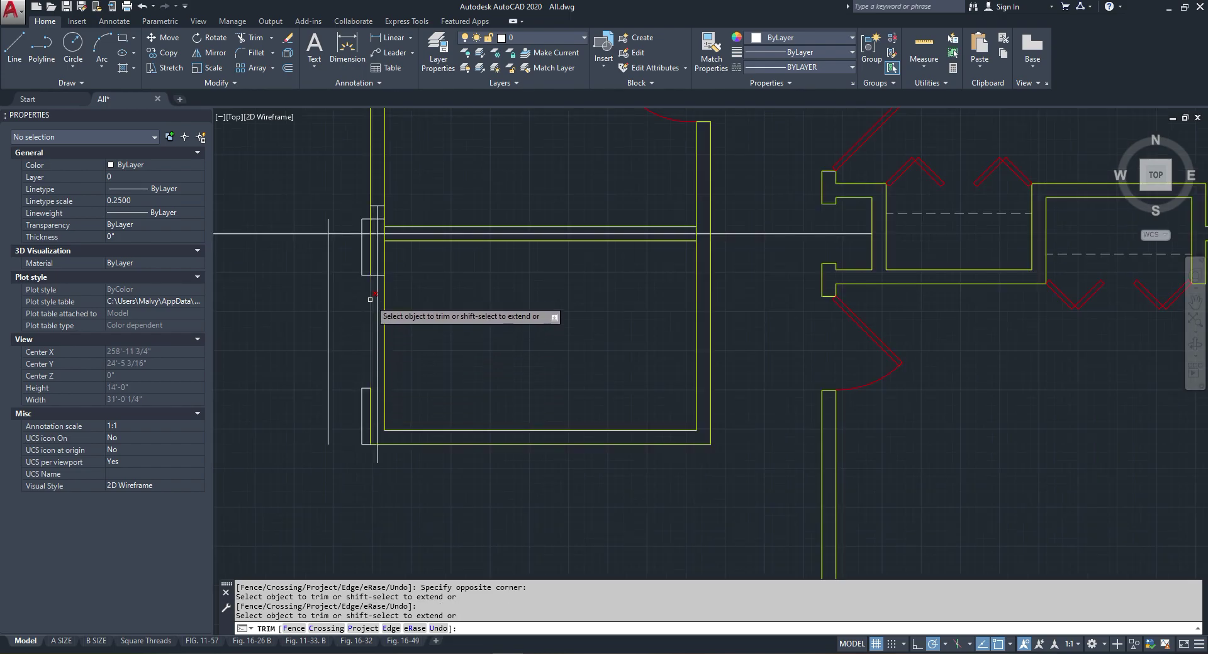
# Step: Trim the outer wall line inside the upper fireplace pier, between the pier's top edge and the horizontal construction line
pyautogui.scroll(2, 387, 296)
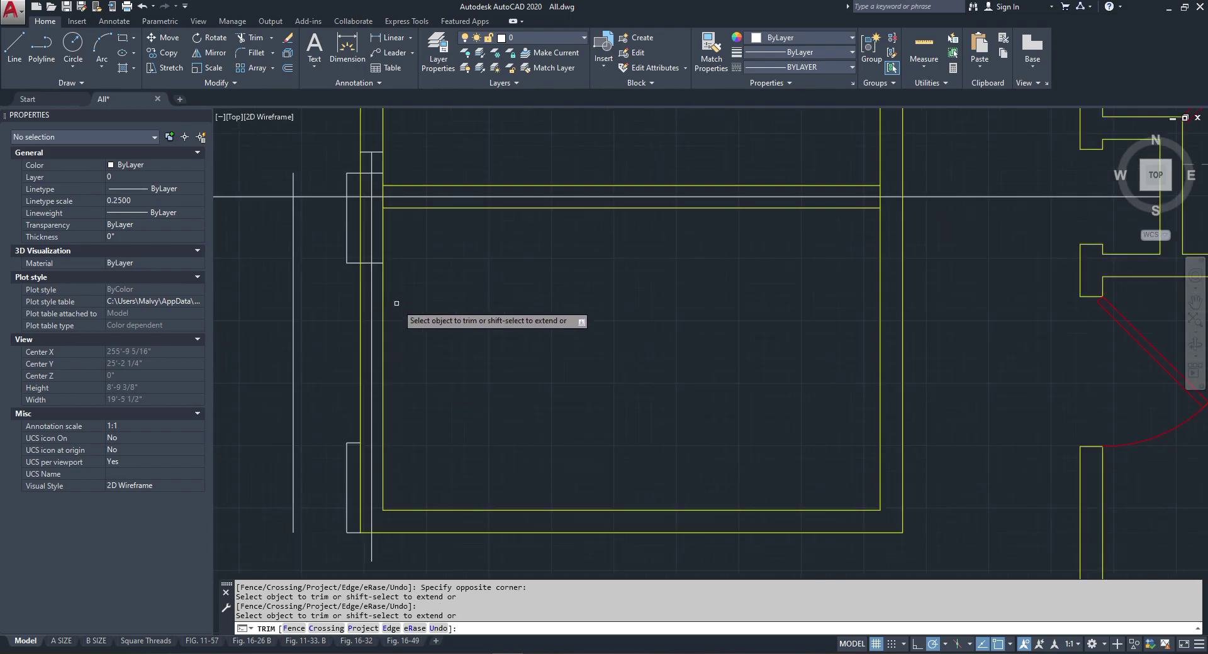
pyautogui.press('Escape')
pyautogui.rightClick(359, 366)
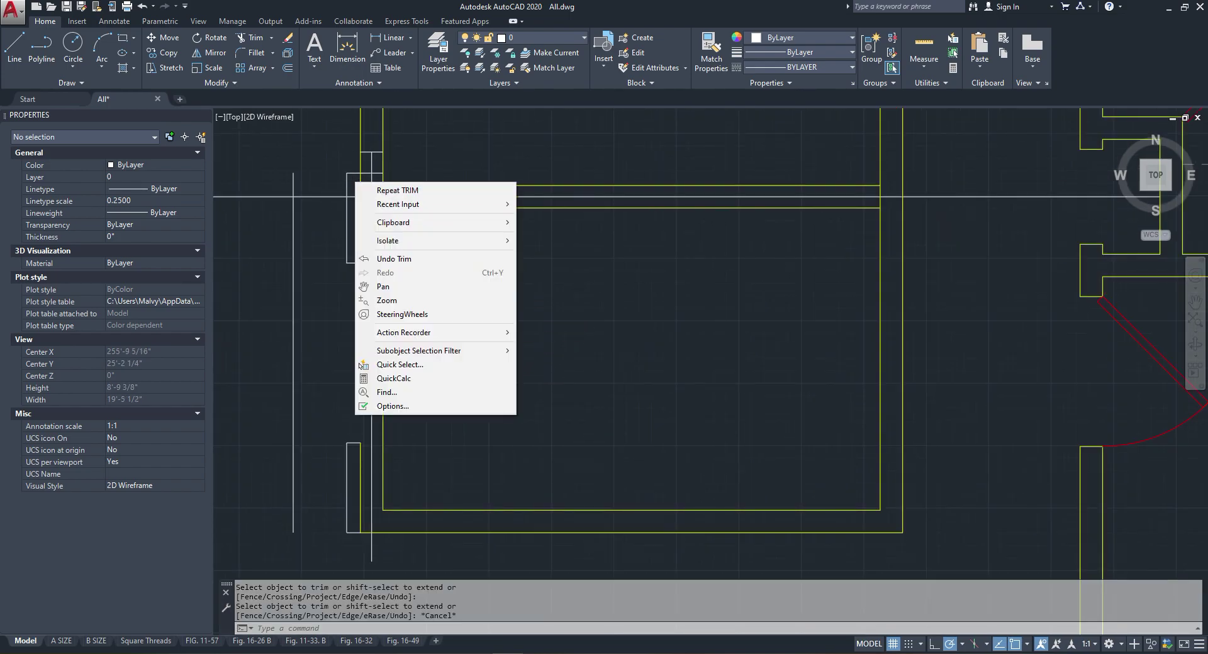
pyautogui.click(361, 189)
pyautogui.click(357, 184)
pyautogui.click(358, 183)
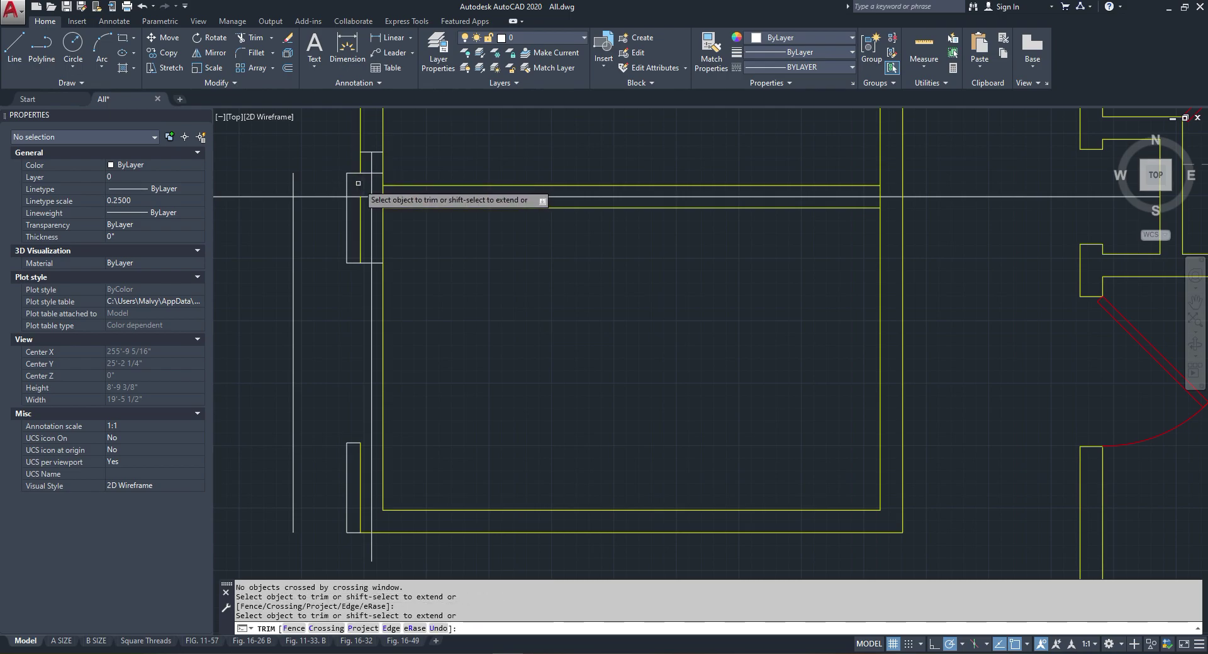
# Step: Trim the excess line pieces around the upper pier's top edge and the vertical line running below the pier
pyautogui.scroll(4, 377, 169)
pyautogui.click(369, 167)
pyautogui.click(362, 168)
pyautogui.click(359, 168)
pyautogui.click(355, 166)
pyautogui.click(363, 167)
pyautogui.click(359, 166)
pyautogui.click(360, 165)
pyautogui.click(354, 158)
pyautogui.scroll(-2, 358, 166)
pyautogui.scroll(-2, 352, 280)
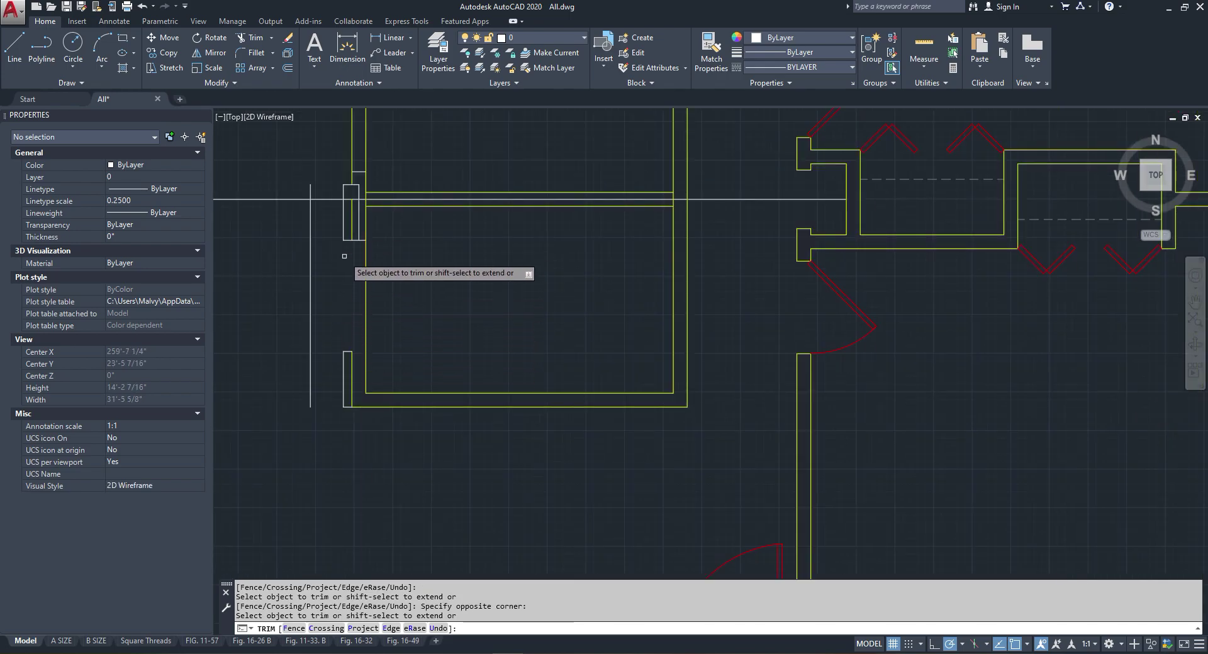
pyautogui.press('Escape')
# Step: Stretch the inner end of the lower pier's top edge 2.25 inches toward the room
pyautogui.scroll(2, 348, 253)
pyautogui.scroll(-3, 361, 227)
pyautogui.scroll(3, 358, 312)
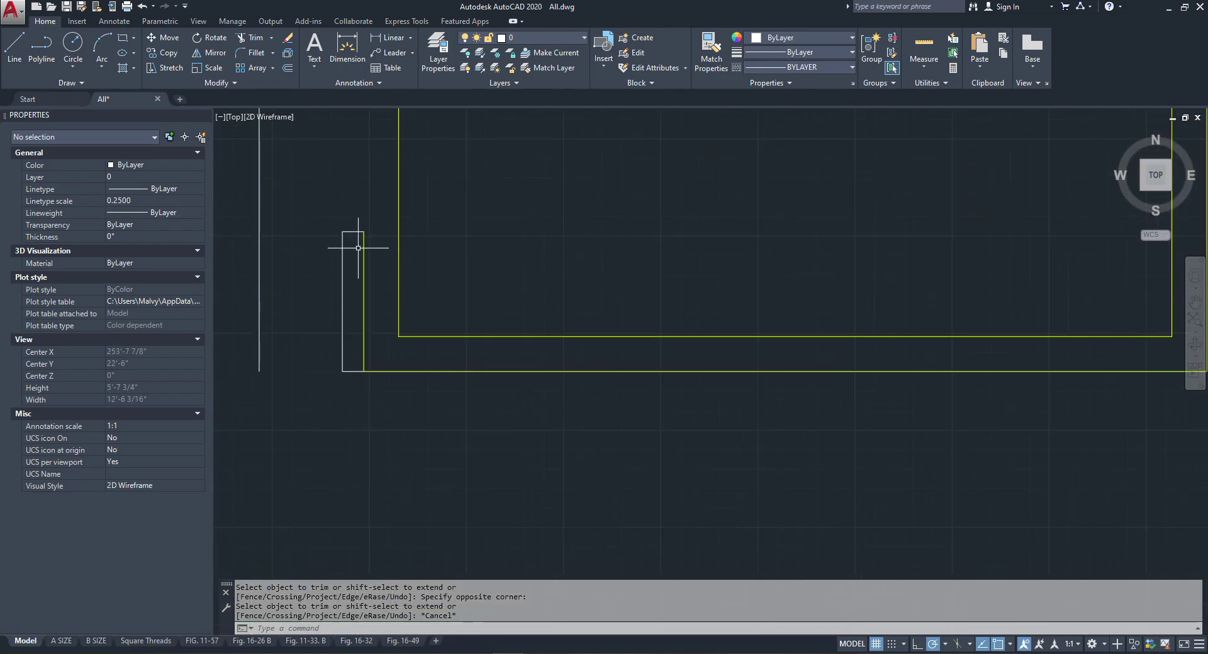
pyautogui.click(359, 241)
pyautogui.click(357, 225)
pyautogui.click(364, 231)
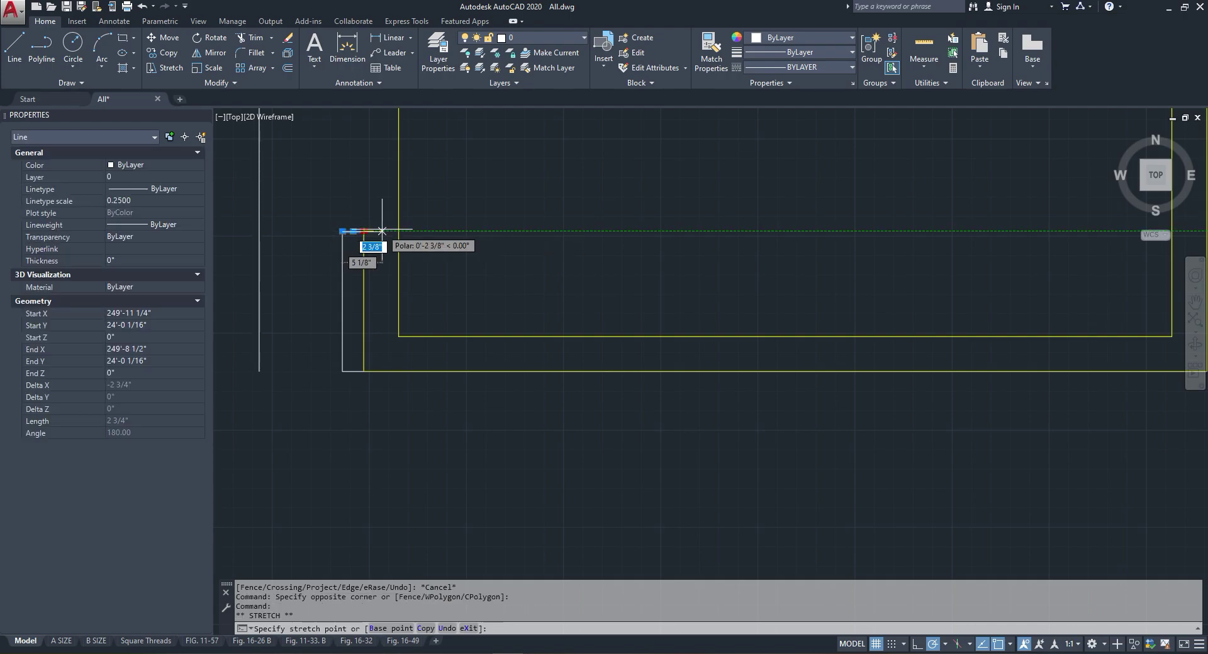
pyautogui.write('2.25')
pyautogui.press('Return')
pyautogui.press('Escape')
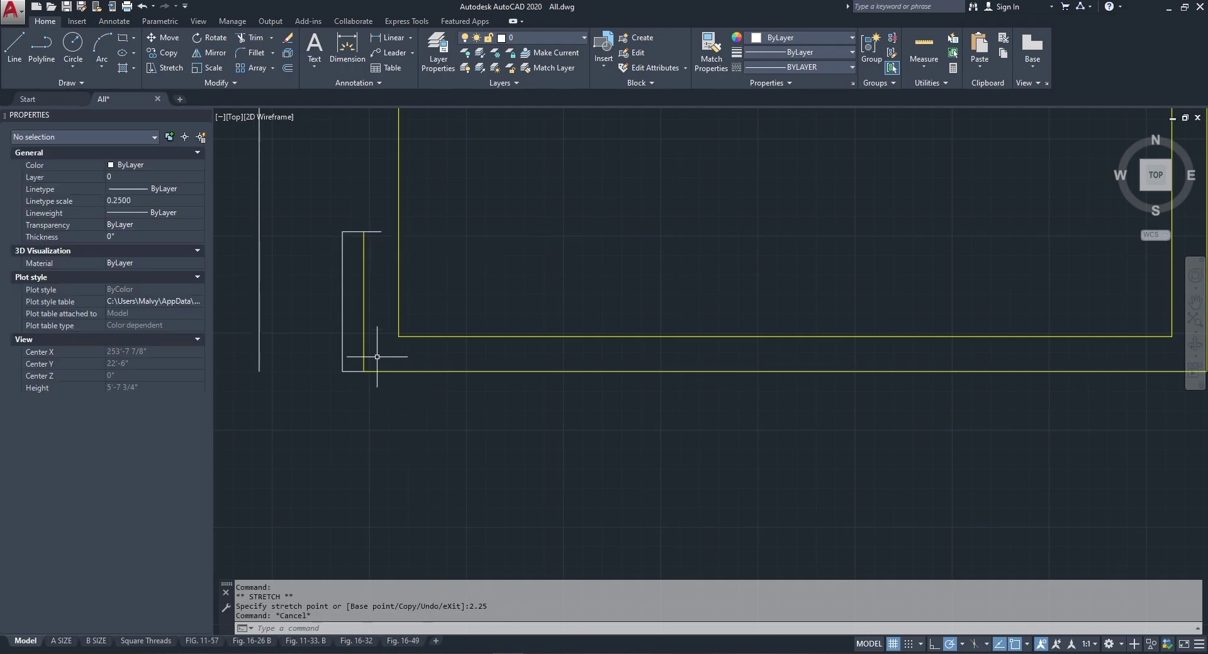
# Step: Draw a vertical polyline from the stretched edge's end down to the wall's bottom line, closing the lower pier's inner side
pyautogui.click(41, 50)
pyautogui.click(381, 232)
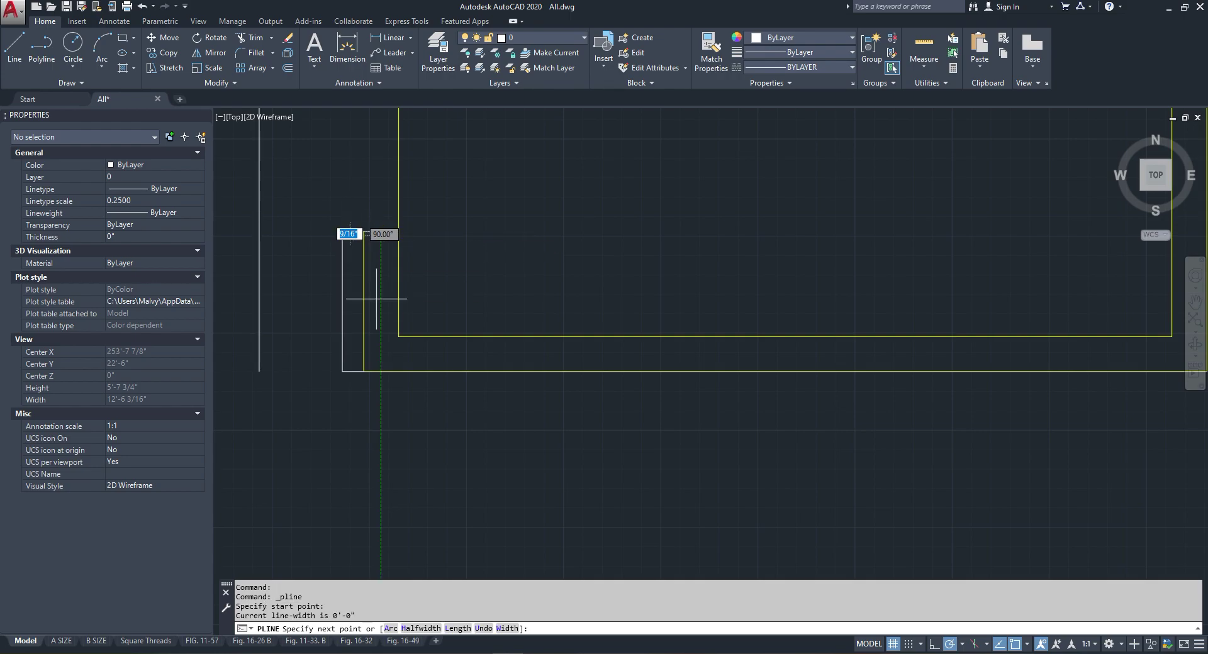
pyautogui.click(381, 371)
pyautogui.press('Escape')
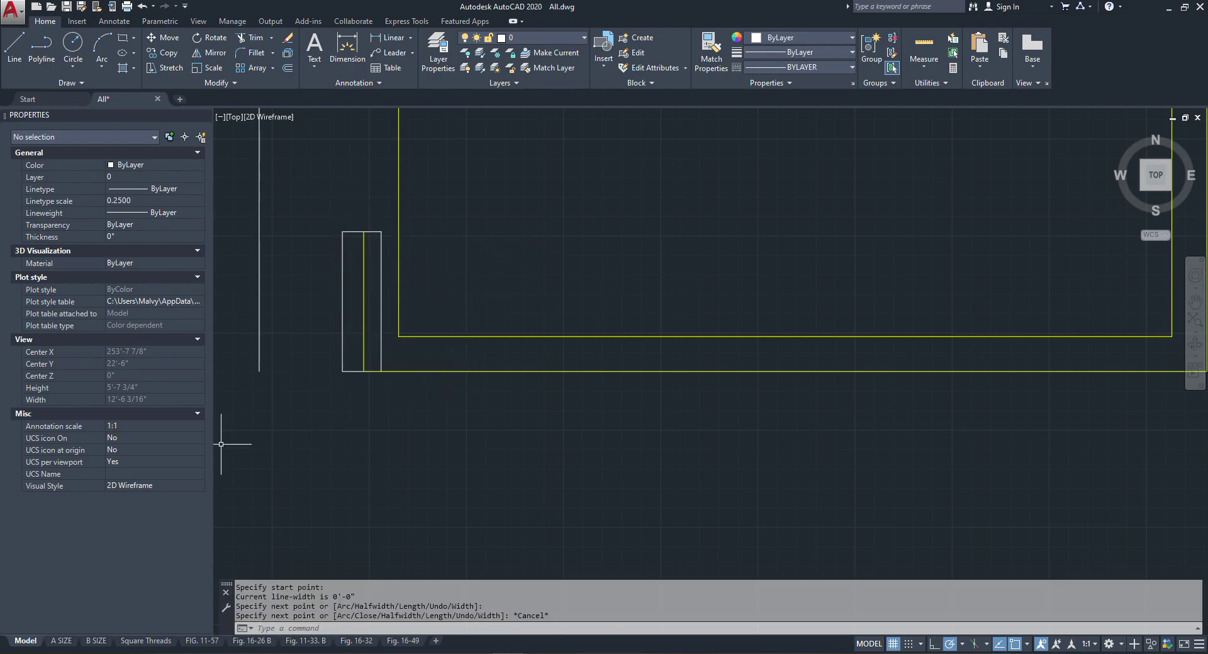
# Step: Erase the yellow wall line running vertically through the lower pier
pyautogui.scroll(-2, 335, 282)
pyautogui.scroll(4, 343, 293)
pyautogui.click(369, 282)
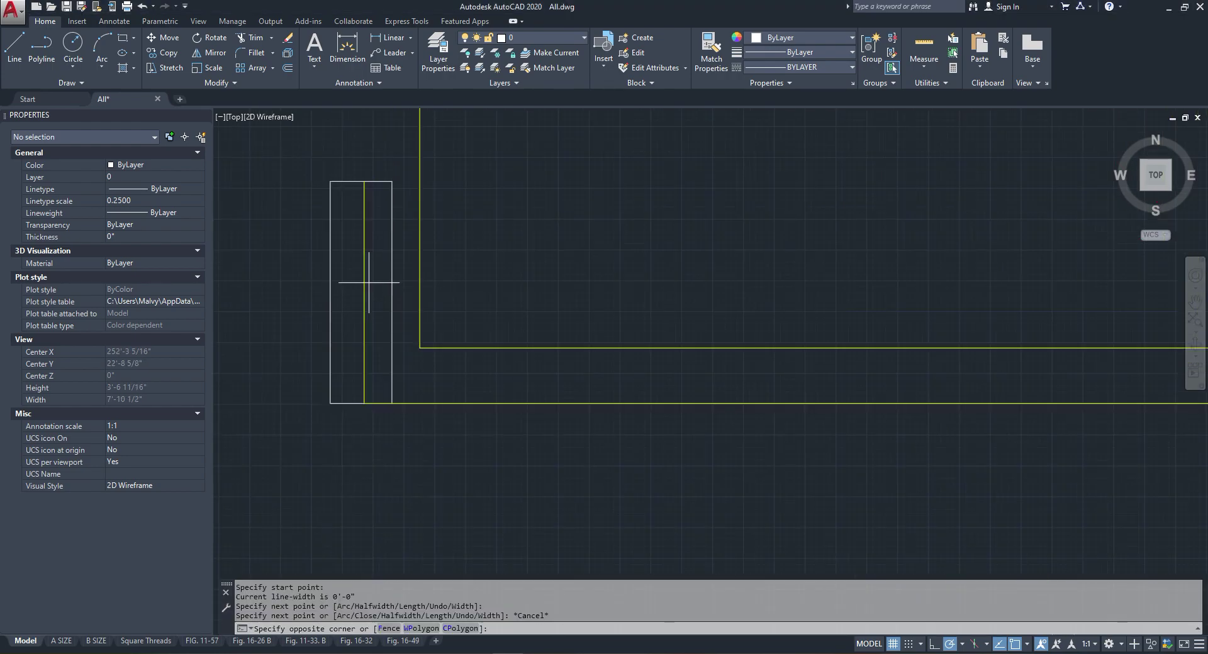
pyautogui.click(360, 288)
pyautogui.rightClick(369, 285)
pyautogui.click(384, 363)
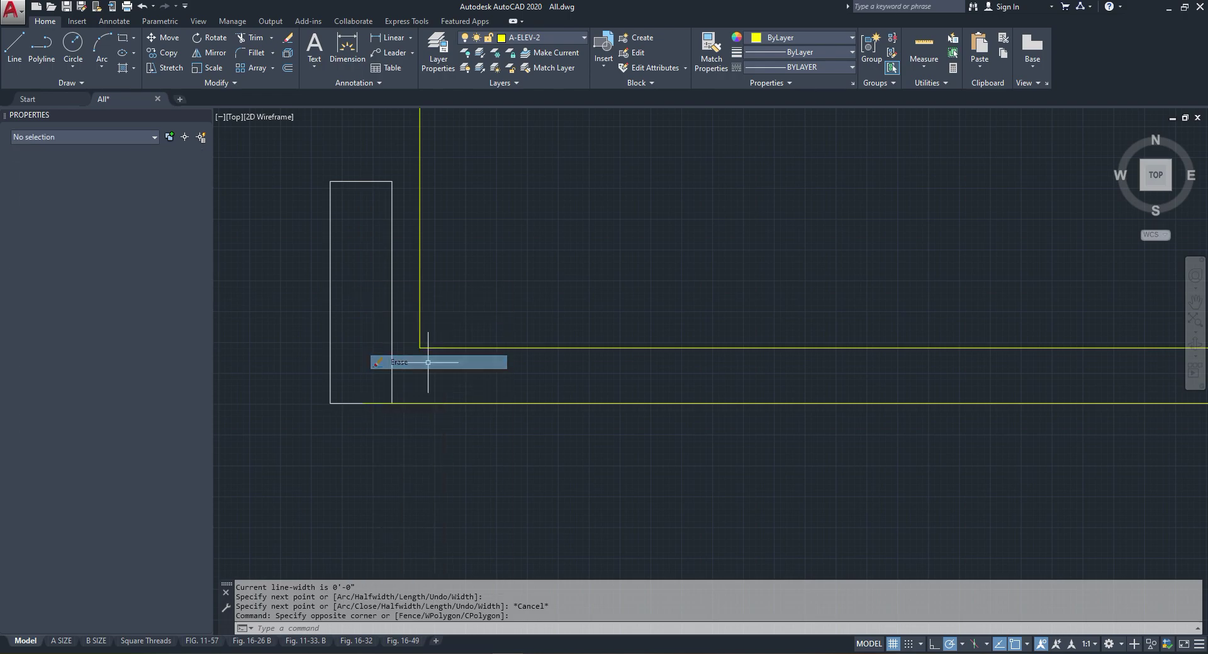
# Step: Stretch the ends of the yellow wall line and the lower pier's bottom edge to the pier's inner bottom corner
pyautogui.click(370, 404)
pyautogui.click(375, 405)
pyautogui.click(376, 402)
pyautogui.click(365, 404)
pyautogui.click(392, 403)
pyautogui.press('Escape')
pyautogui.click(379, 404)
pyautogui.click(346, 404)
pyautogui.click(364, 403)
pyautogui.click(392, 403)
pyautogui.press('Escape')
# Step: Erase the yellow wall line segment left inside the upper pier
pyautogui.scroll(-11, 391, 401)
pyautogui.scroll(9, 377, 327)
pyautogui.scroll(4, 445, 238)
pyautogui.click(444, 238)
pyautogui.click(416, 278)
pyautogui.scroll(-6, 416, 275)
pyautogui.press('Delete')
pyautogui.scroll(-6, 439, 298)
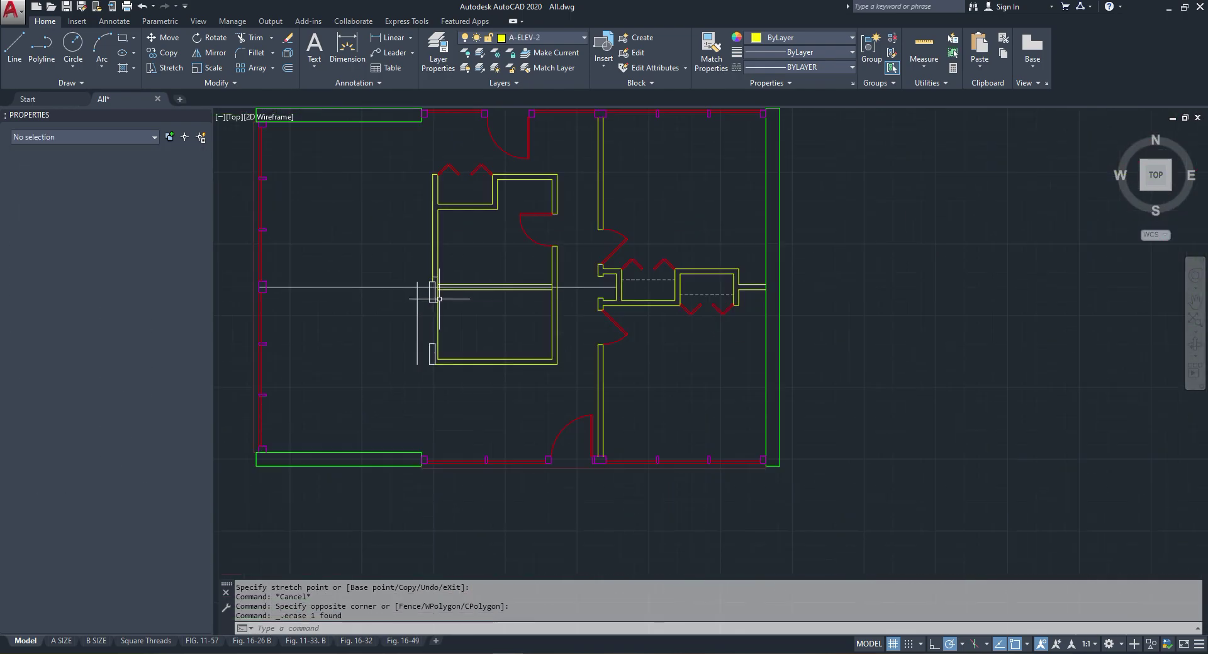
# Step: Erase the long horizontal construction line and the vertical construction line beside the fireplace piers
pyautogui.scroll(-6, 446, 301)
pyautogui.scroll(10, 434, 301)
pyautogui.click(532, 245)
pyautogui.click(513, 286)
pyautogui.press('Delete')
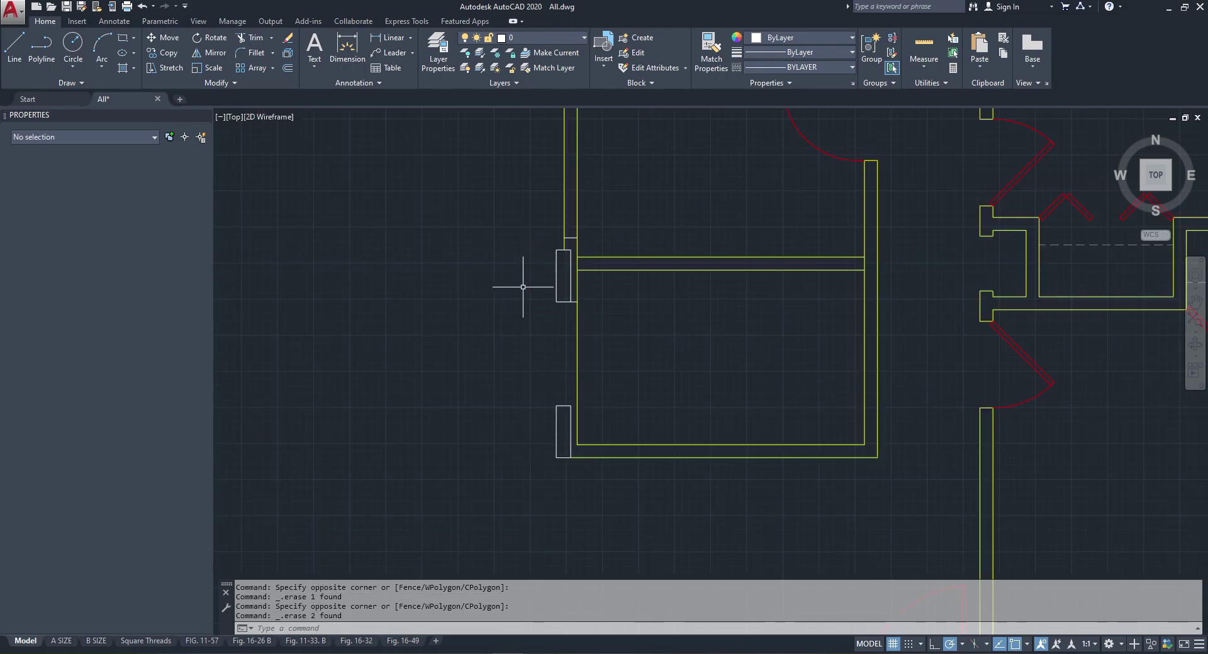
# Step: Erase the short horizontal line crossing the wall just above the upper pier
pyautogui.scroll(4, 593, 275)
pyautogui.click(534, 175)
pyautogui.click(535, 174)
pyautogui.click(539, 170)
pyautogui.click(534, 190)
pyautogui.press('Delete')
# Step: Measure the firebox depth on the scanned reference plan with a trial linear dimension
pyautogui.scroll(-12, 545, 312)
pyautogui.scroll(-2, 541, 315)
pyautogui.scroll(15, 577, 201)
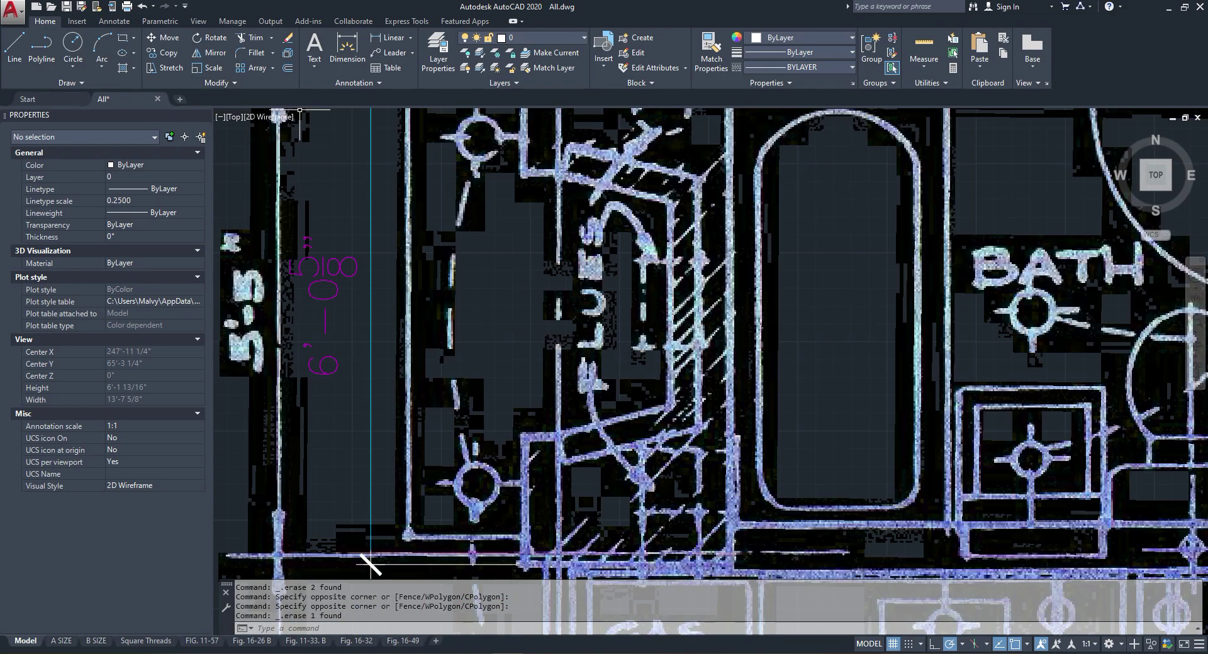
pyautogui.click(385, 37)
pyautogui.click(561, 180)
pyautogui.click(671, 250)
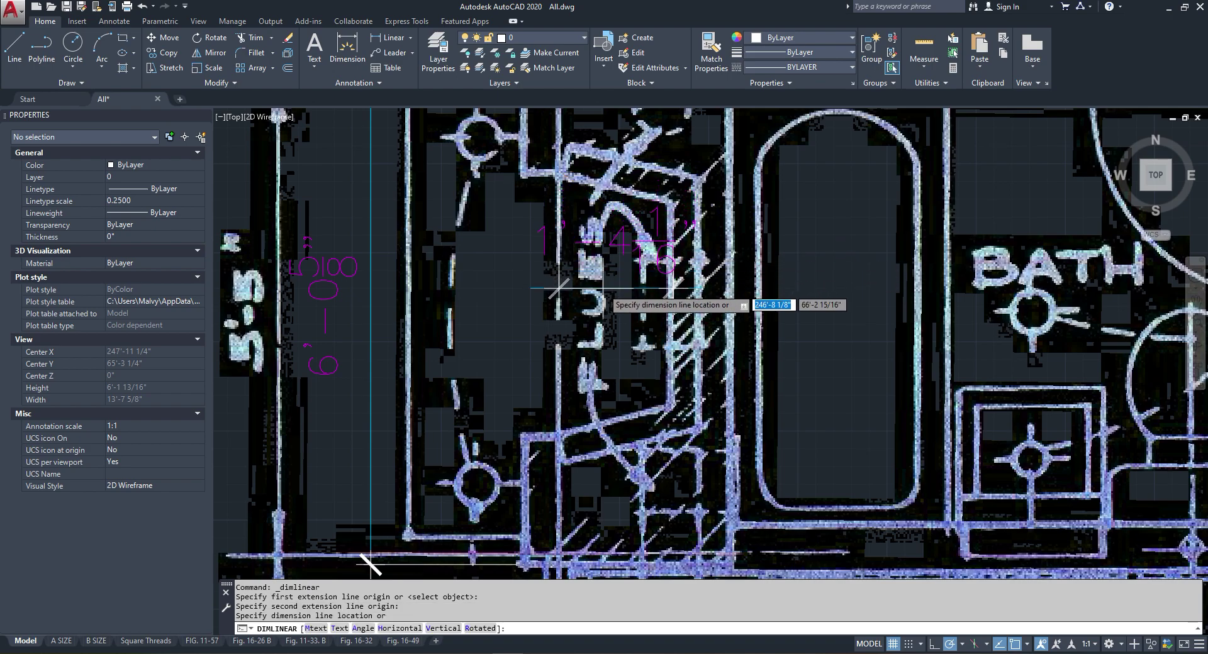
pyautogui.press('Escape')
pyautogui.scroll(-12, 557, 290)
# Step: Draw a guide polyline 1'-4" horizontally into the room from the upper pier's inner edge, continuing vertically down
pyautogui.click(42, 49)
pyautogui.scroll(10, 535, 321)
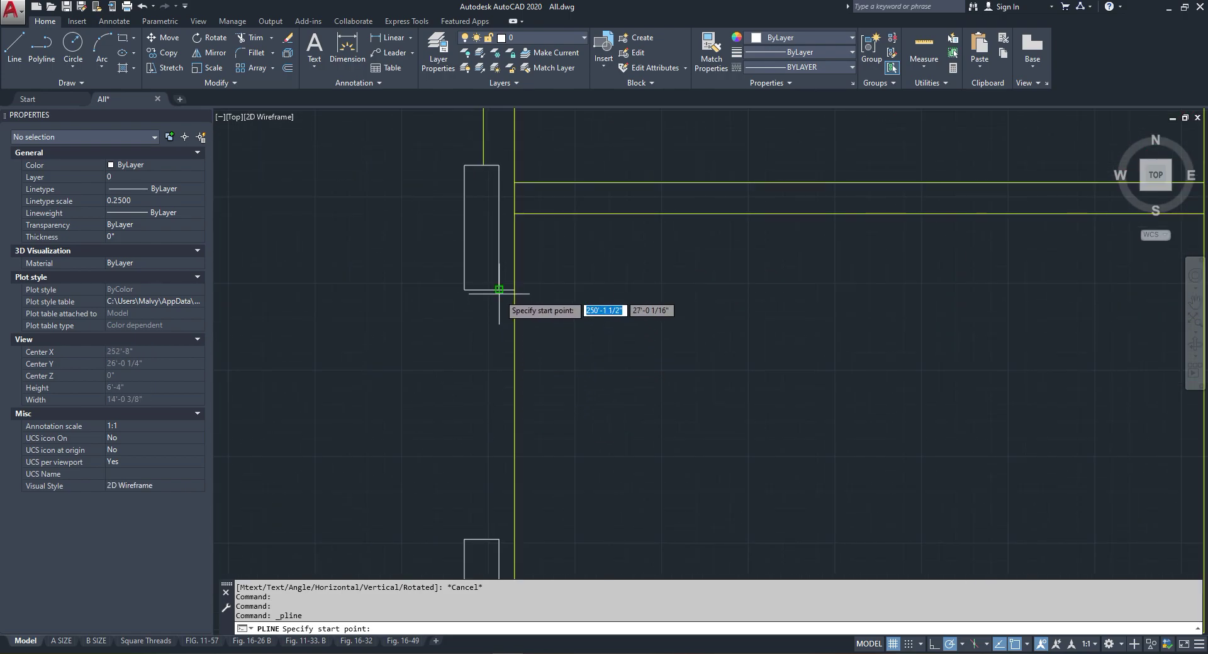
pyautogui.click(500, 271)
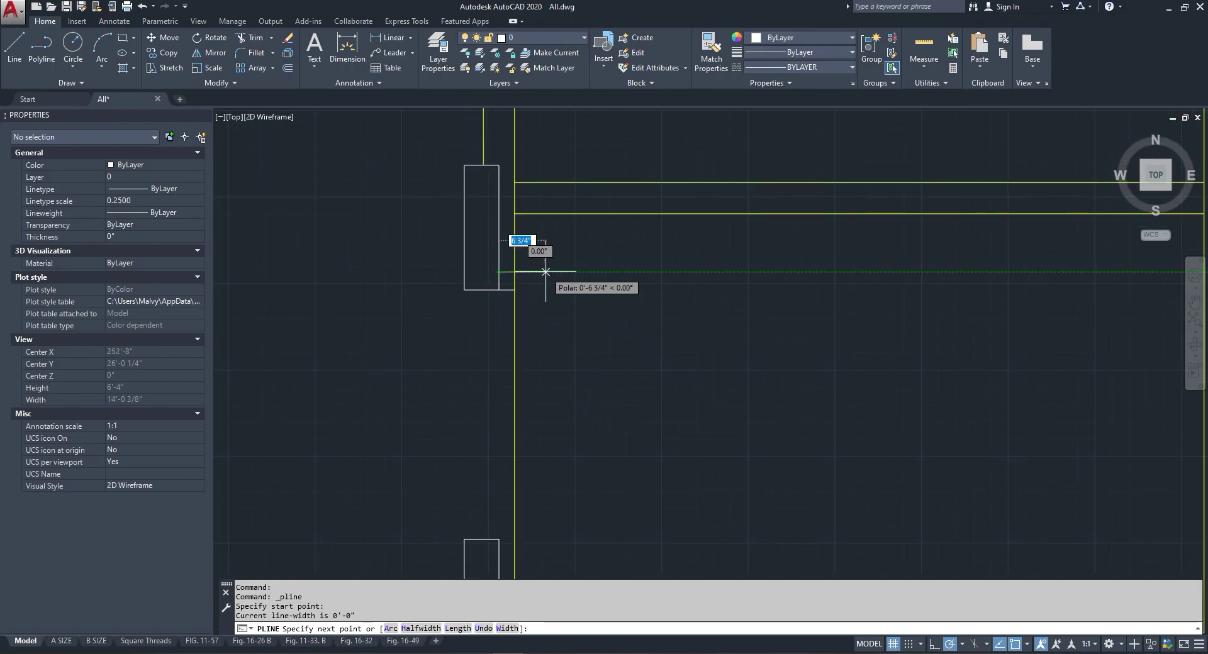
pyautogui.write('1\'-4"')
pyautogui.press('Return')
pyautogui.scroll(-5, 543, 272)
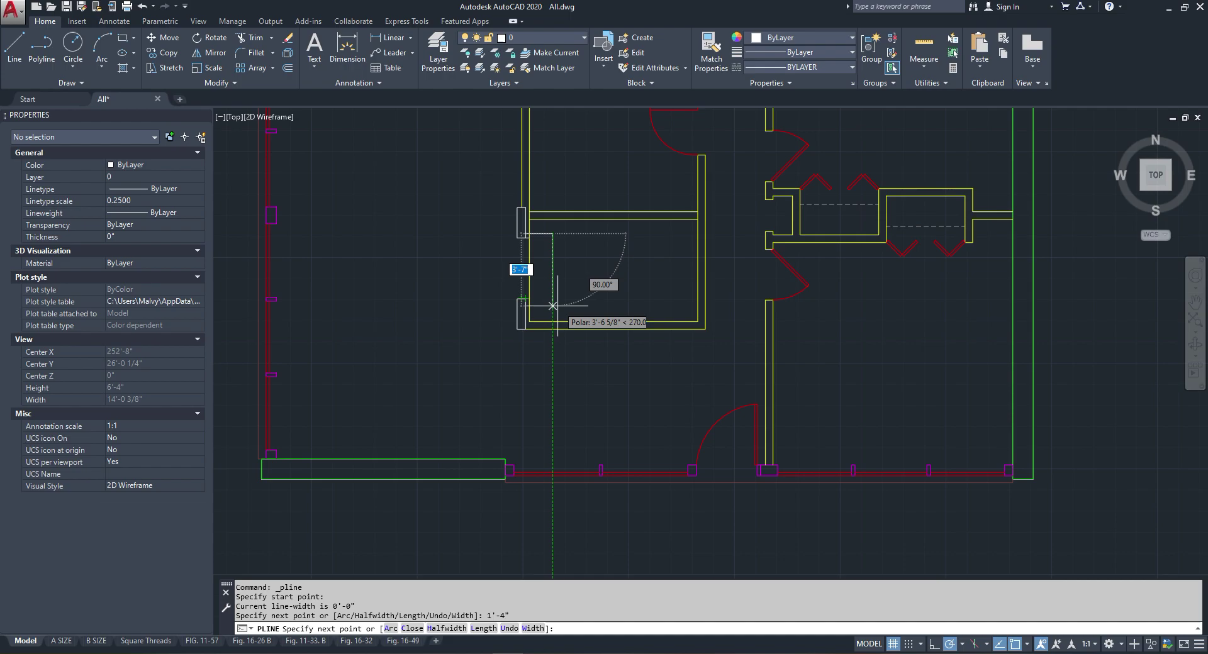
pyautogui.press('Escape')
# Step: Draw a vertical polyline across the fireplace opening, from the upper pier's bottom edge to the lower pier's top edge
pyautogui.rightClick(522, 254)
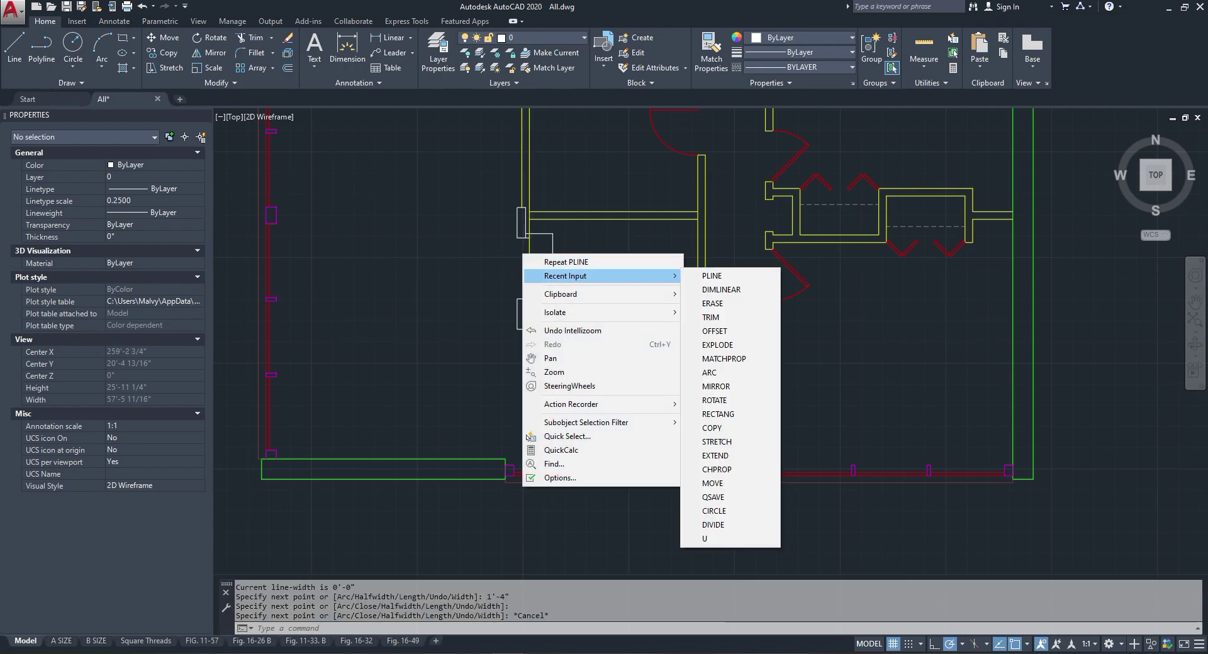
pyautogui.click(566, 262)
pyautogui.scroll(2, 521, 261)
pyautogui.click(519, 230)
pyautogui.click(519, 326)
pyautogui.press('Escape')
pyautogui.rightClick(513, 270)
pyautogui.click(547, 277)
pyautogui.scroll(3, 523, 246)
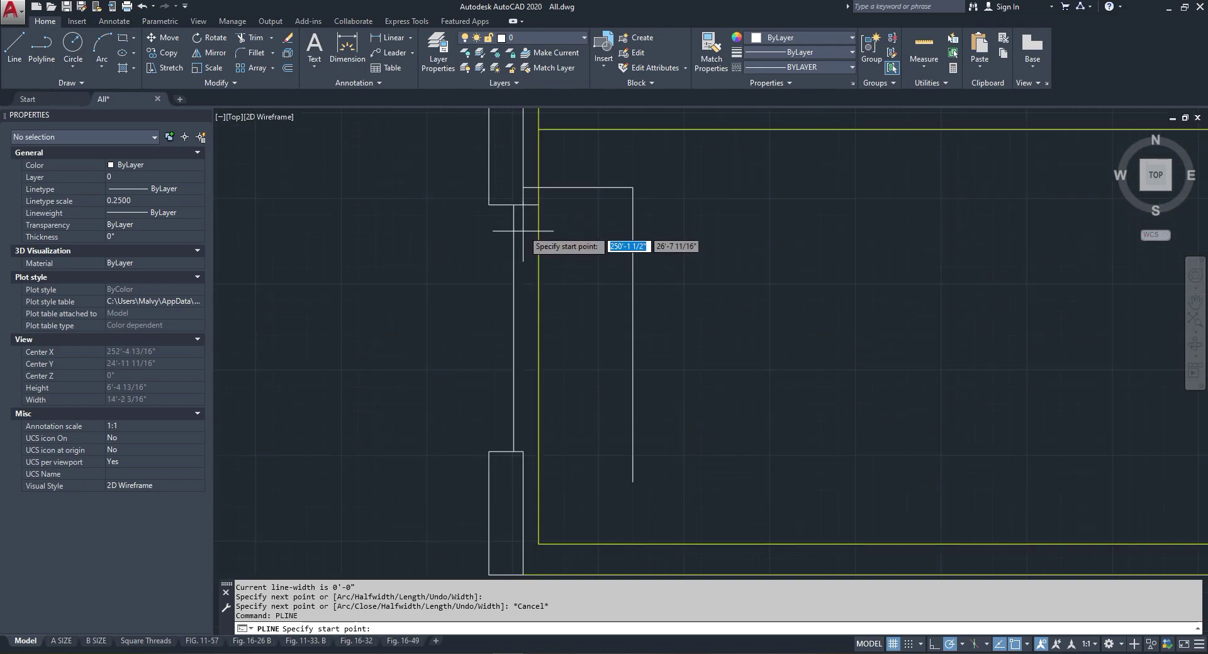
pyautogui.press('Escape')
# Step: Move the vertical opening line so it aligns with the inner corners of the two piers
pyautogui.click(522, 235)
pyautogui.click(501, 248)
pyautogui.rightClick(498, 248)
pyautogui.click(529, 357)
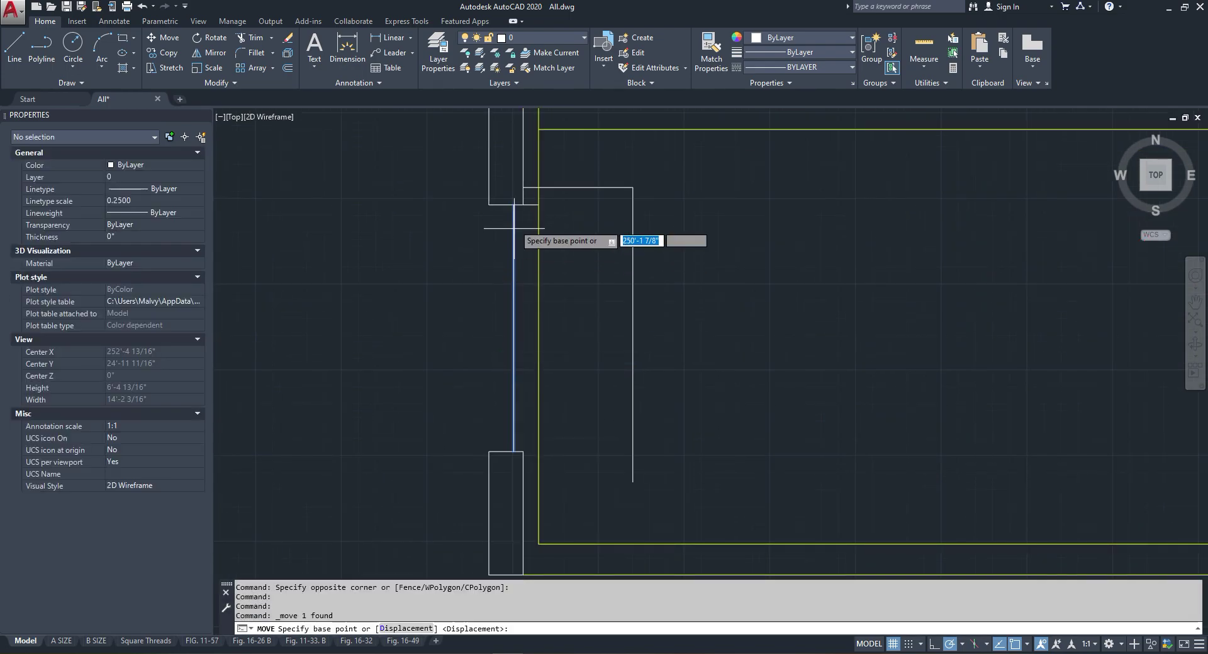
pyautogui.click(514, 204)
pyautogui.press('Escape')
pyautogui.scroll(-4, 485, 323)
pyautogui.rightClick(477, 294)
pyautogui.click(503, 304)
pyautogui.press('Escape')
pyautogui.scroll(-5, 499, 281)
pyautogui.scroll(5, 485, 319)
# Step: Draw a horizontal polyline from the opening line's midpoint to the vertical part of the 1'-4" guide
pyautogui.click(41, 51)
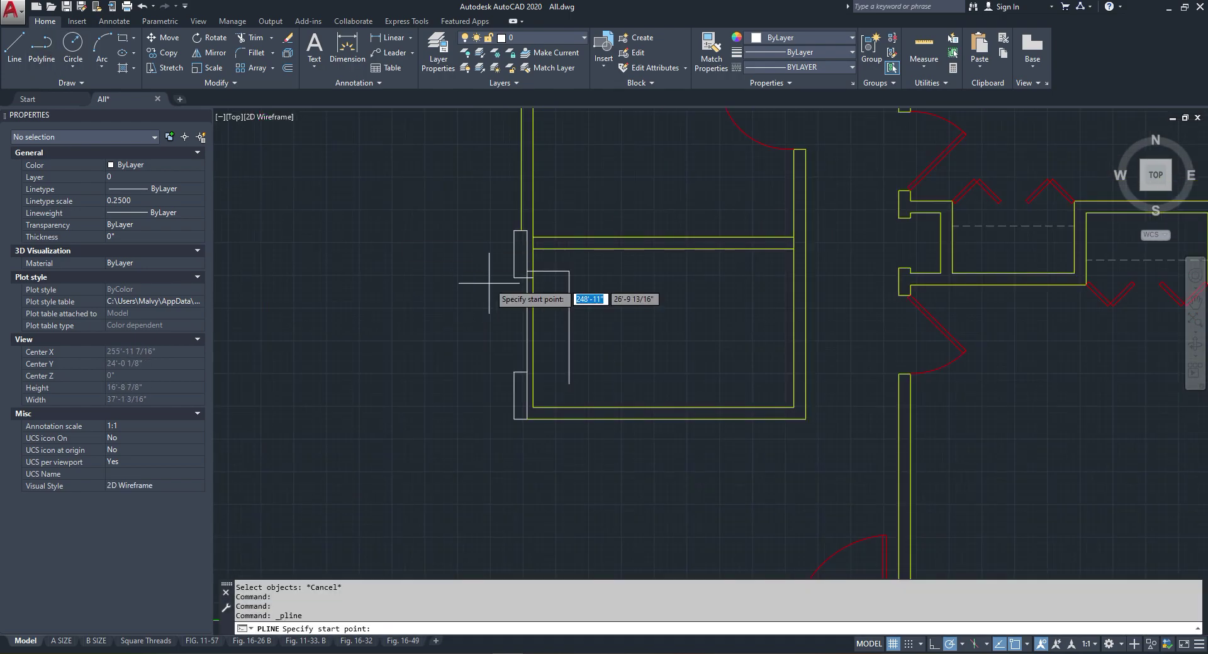
pyautogui.scroll(4, 499, 285)
pyautogui.click(581, 390)
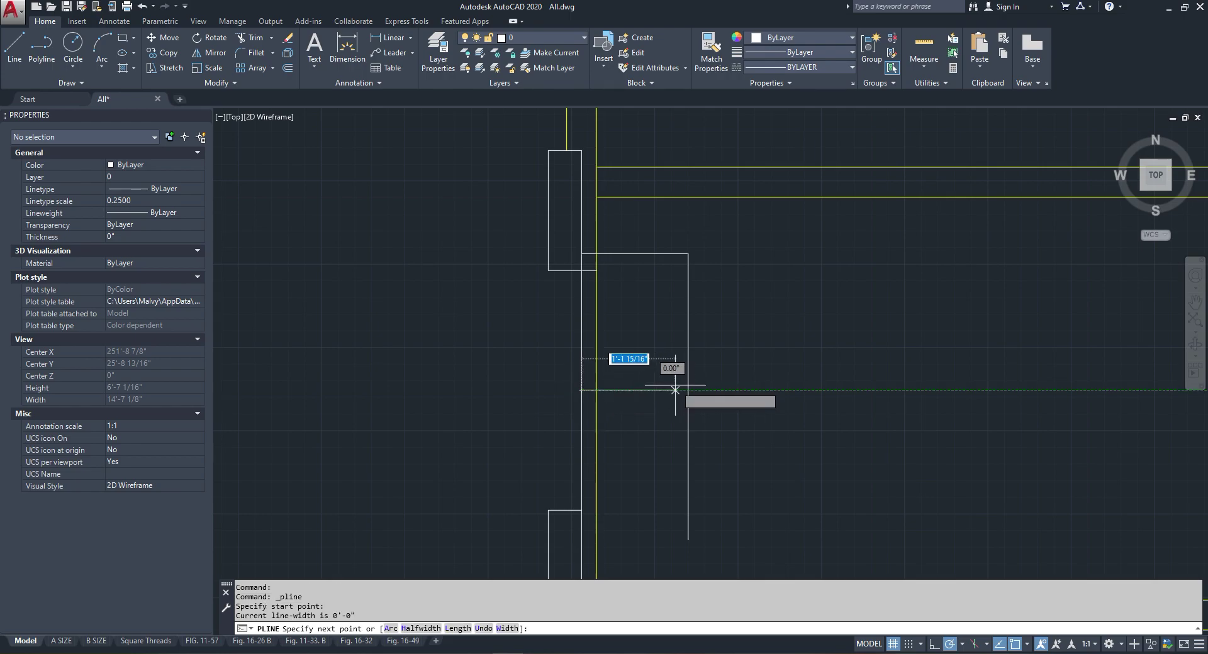
pyautogui.click(688, 390)
pyautogui.press('Escape')
# Step: Erase the 1'-4" guide polyline, keeping the horizontal depth line
pyautogui.click(705, 335)
pyautogui.click(659, 350)
pyautogui.press('Delete')
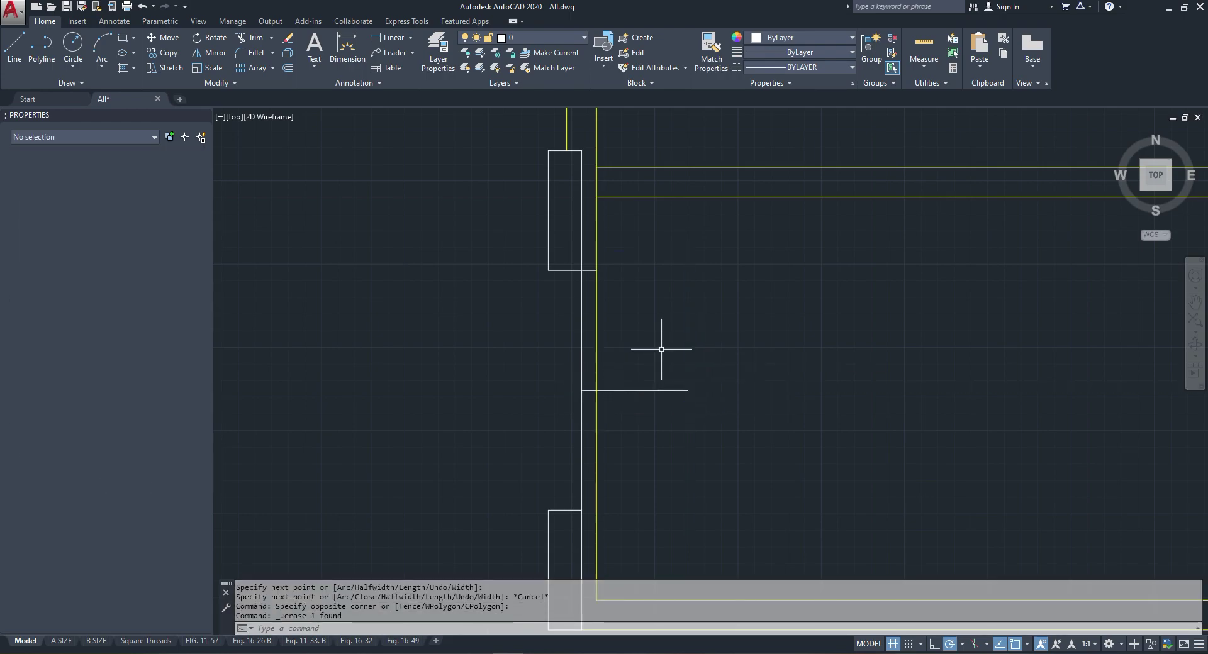
# Step: Measure the width of the firebox's back wall on the scanned reference plan with a trial linear dimension
pyautogui.scroll(-6, 509, 346)
pyautogui.scroll(6, 435, 110)
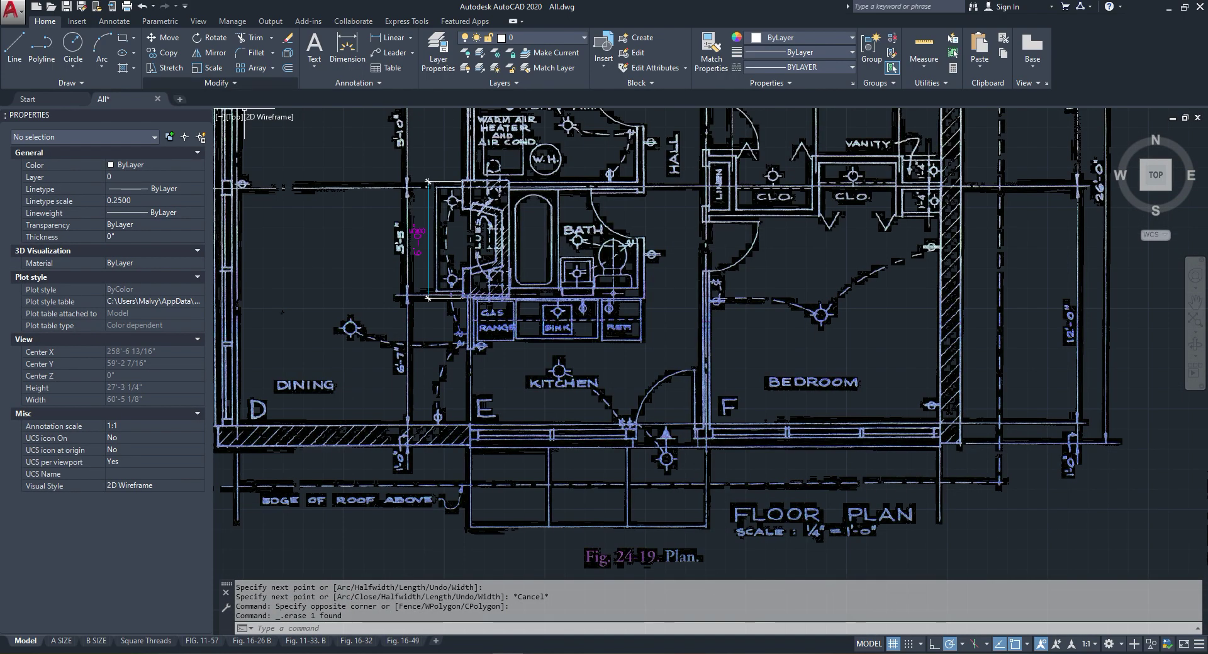
pyautogui.click(390, 38)
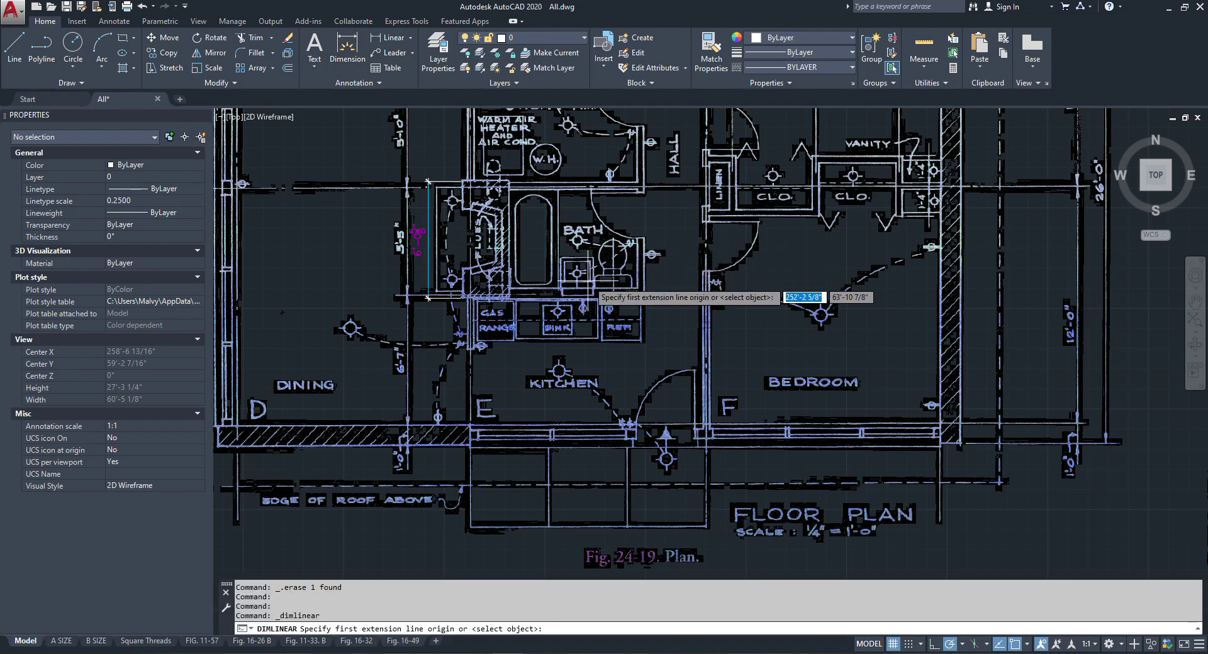
pyautogui.scroll(6, 566, 214)
pyautogui.click(390, 38)
pyautogui.click(551, 201)
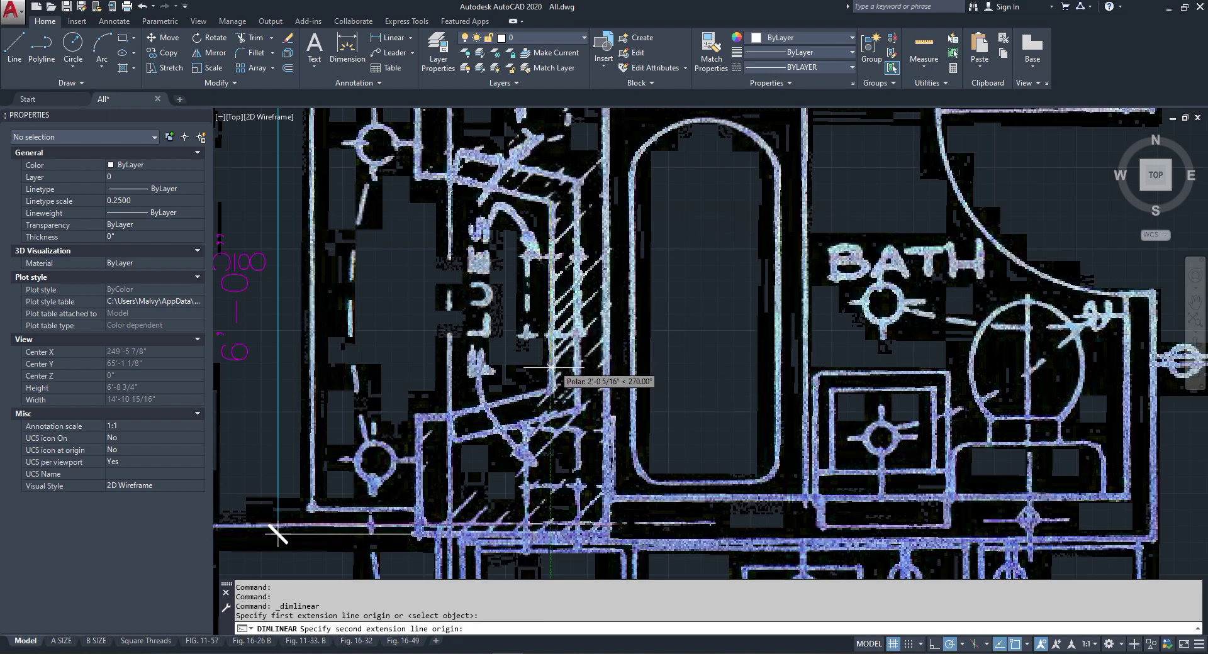
pyautogui.click(551, 391)
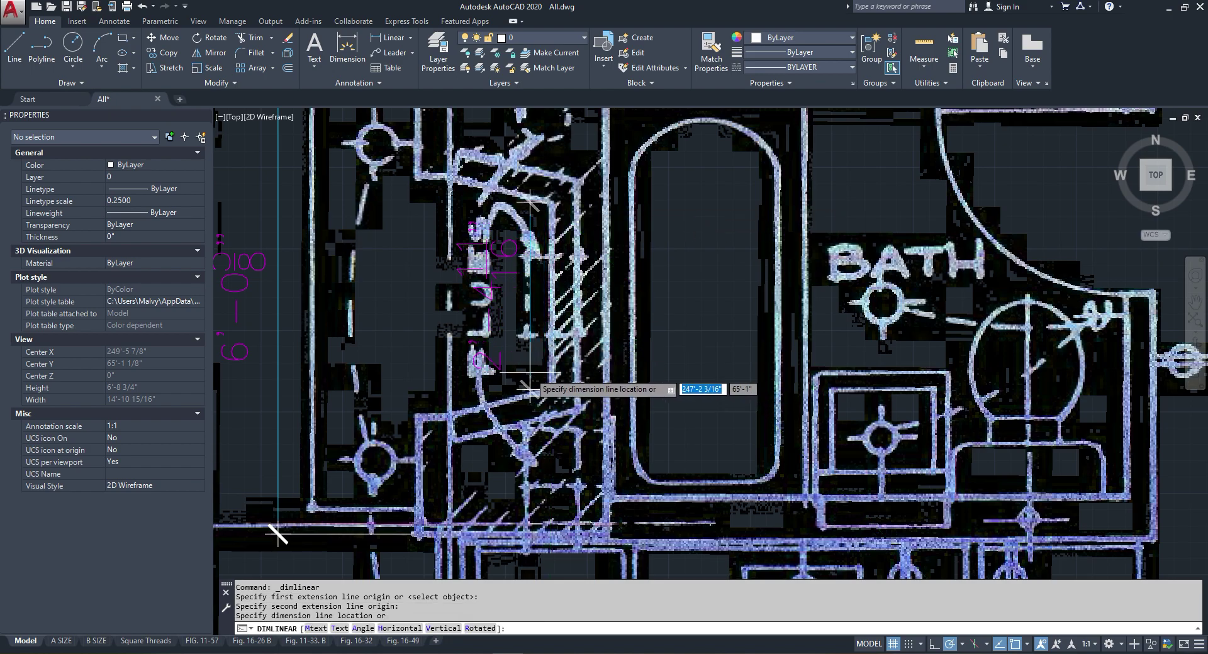
pyautogui.scroll(-2, 526, 335)
pyautogui.scroll(2, 522, 309)
pyautogui.press('Escape')
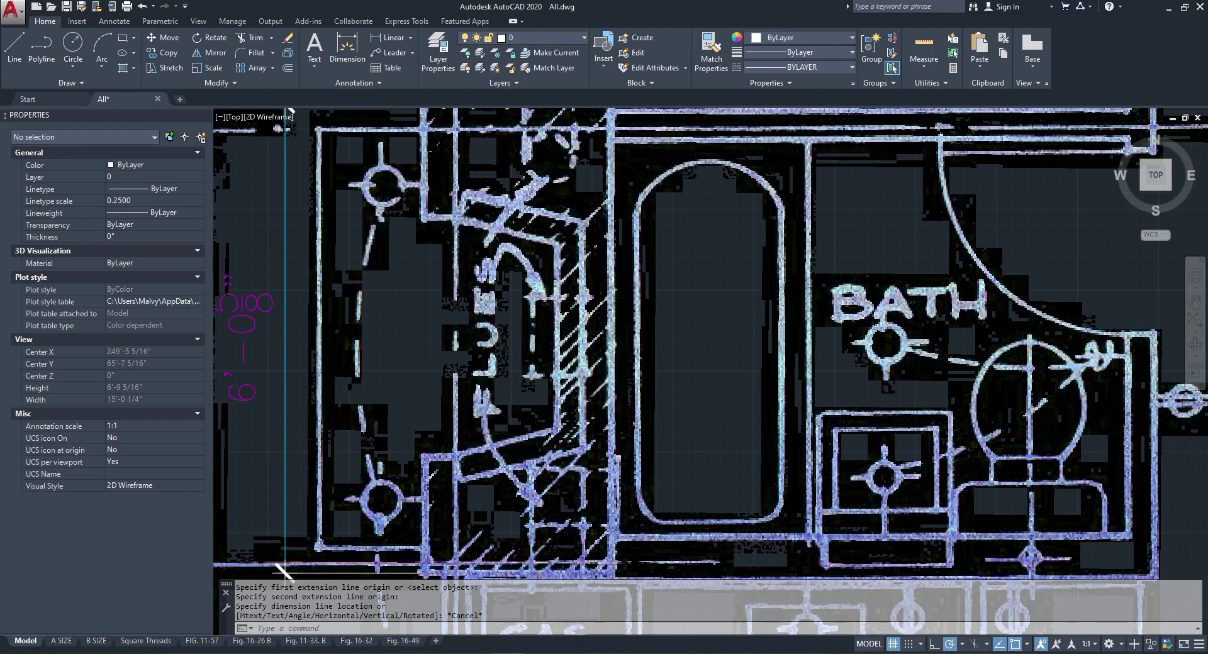
# Step: Draw a separate vertical polyline 2'-5" long inside the room beside the depth line for the firebox's back
pyautogui.scroll(-4, 521, 272)
pyautogui.scroll(-4, 518, 351)
pyautogui.scroll(6, 517, 350)
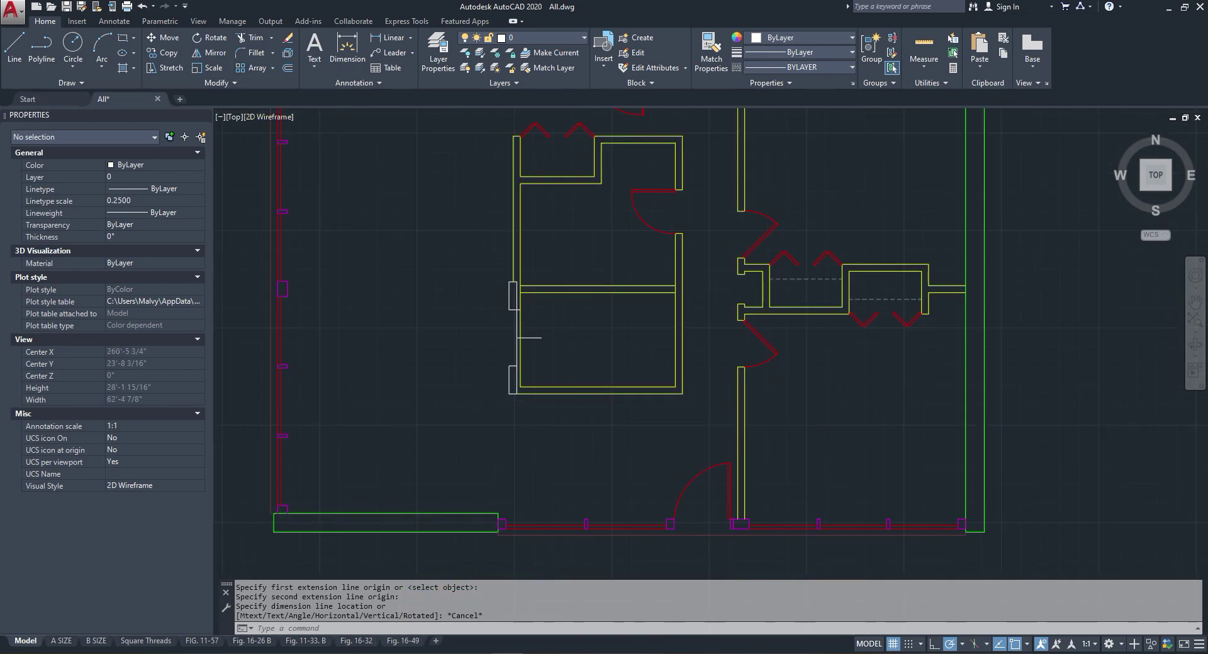
pyautogui.click(42, 47)
pyautogui.scroll(2, 528, 336)
pyautogui.click(567, 313)
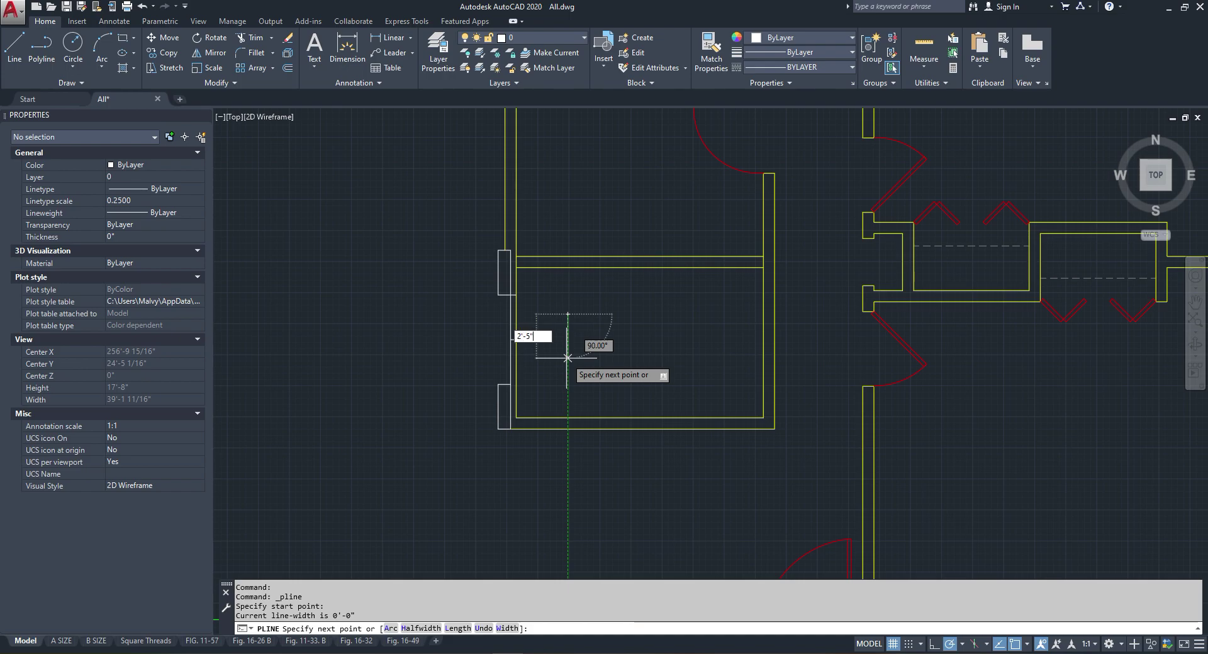
pyautogui.write('2\'-5"')
pyautogui.press('Return')
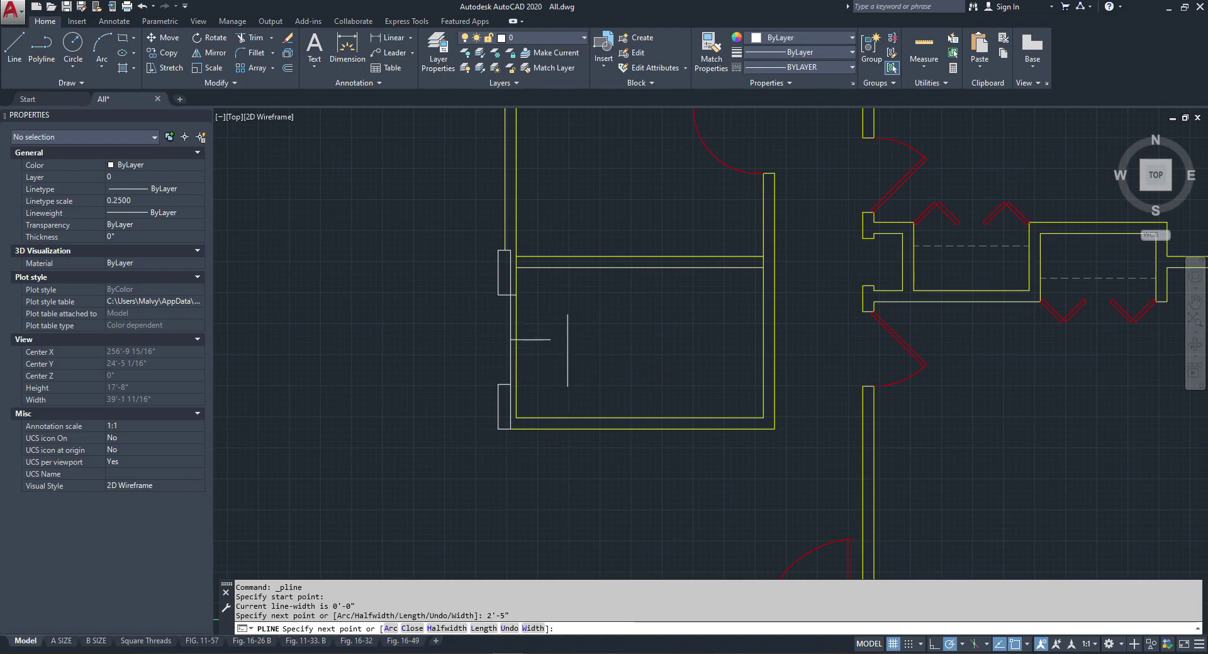
pyautogui.press('Escape')
# Step: Reposition the 2'-5" back line so its midpoint sits on the free end of the horizontal depth line
pyautogui.scroll(-3, 435, 385)
pyautogui.scroll(3, 497, 366)
pyautogui.click(476, 397)
pyautogui.click(465, 401)
pyautogui.click(466, 386)
pyautogui.press('Escape')
pyautogui.press('Escape')
# Step: Draw the firebox's upper angled side from the upper pier's inner bottom corner to the back line's top end
pyautogui.scroll(2, 428, 366)
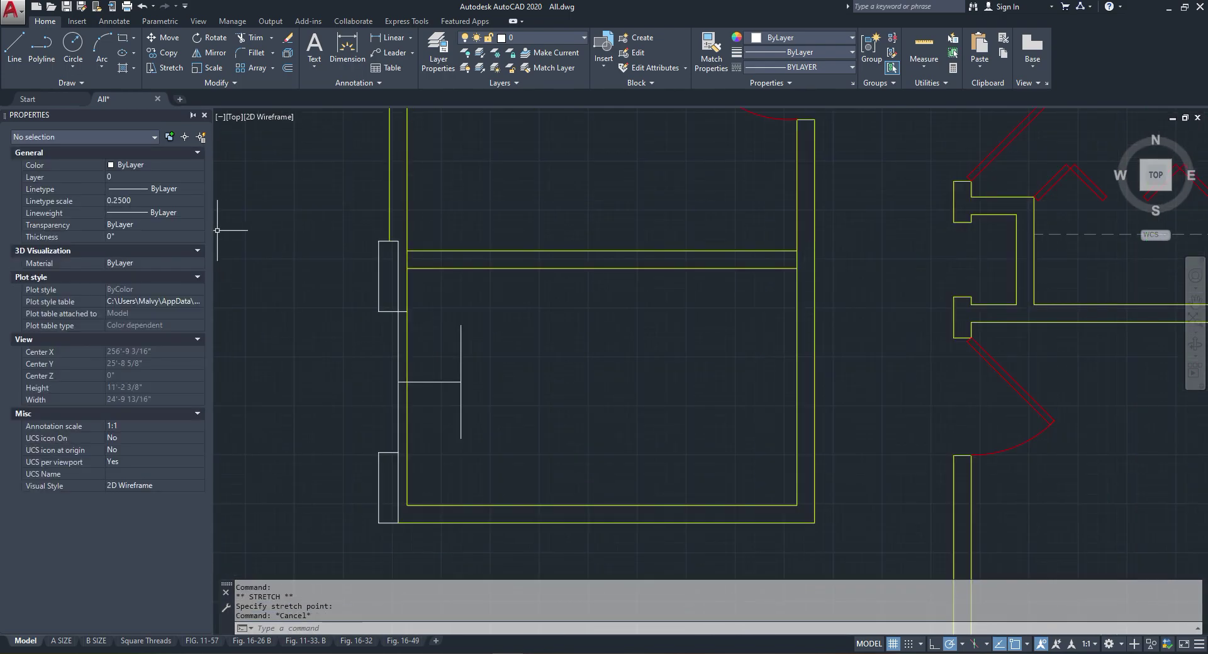
pyautogui.press('Return')
pyautogui.click(398, 311)
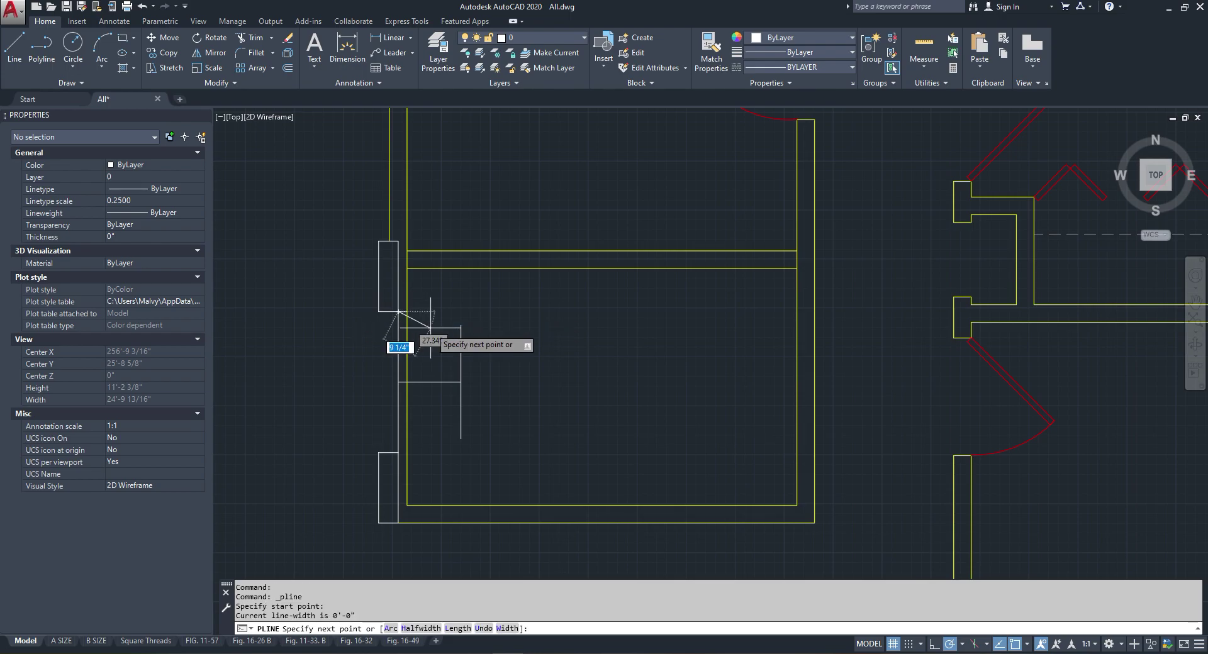
pyautogui.click(461, 325)
pyautogui.press('Escape')
# Step: Draw the firebox's lower angled side from the lower pier's inner top corner to the back line's bottom end
pyautogui.press('Return')
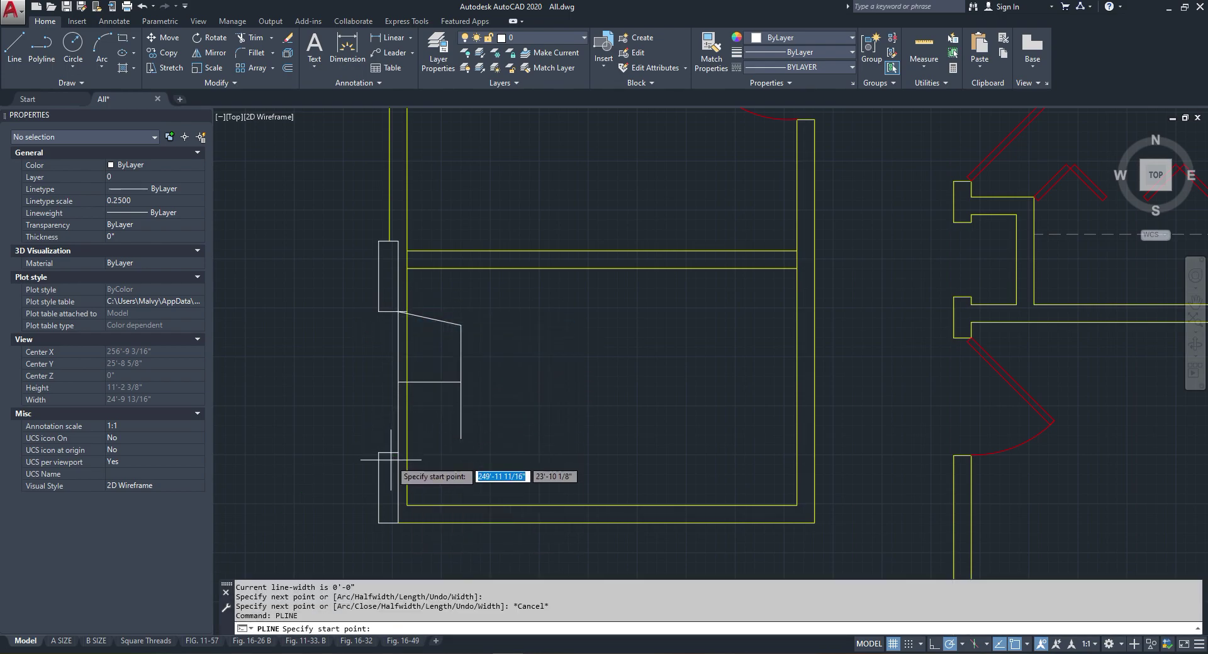
pyautogui.click(399, 453)
pyautogui.click(460, 439)
pyautogui.press('Escape')
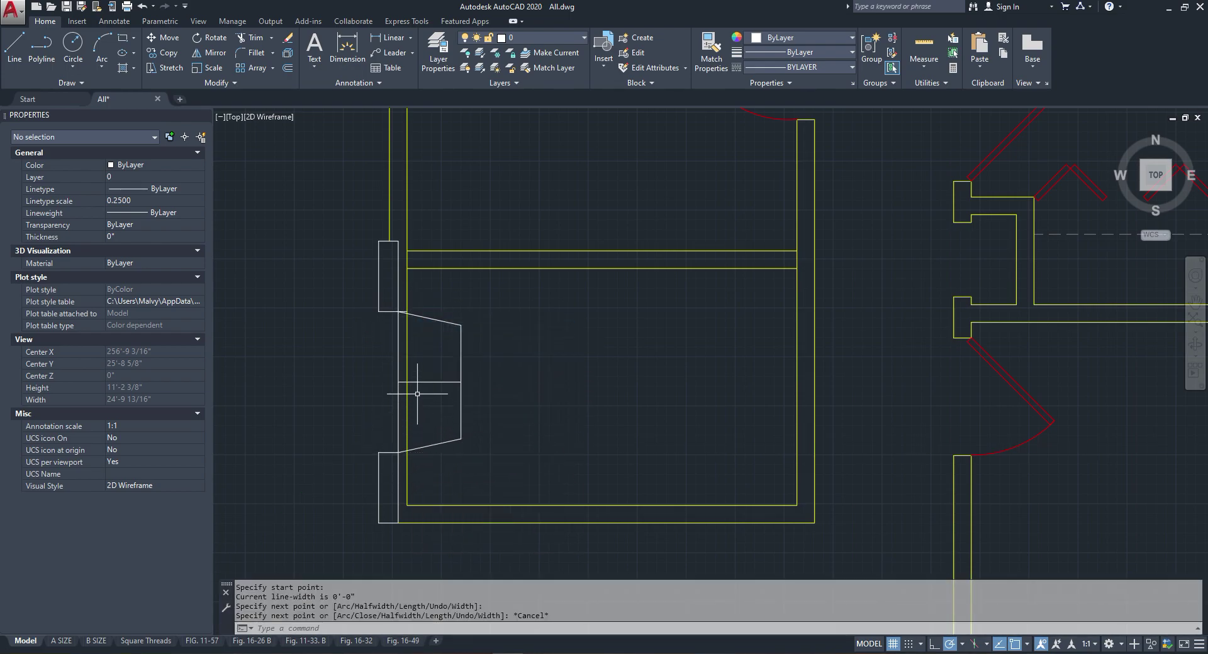
# Step: Erase the horizontal depth line and the vertical construction line across the firebox opening
pyautogui.scroll(2, 419, 389)
pyautogui.click(440, 370)
pyautogui.click(431, 383)
pyautogui.click(395, 343)
pyautogui.click(376, 353)
pyautogui.click(391, 399)
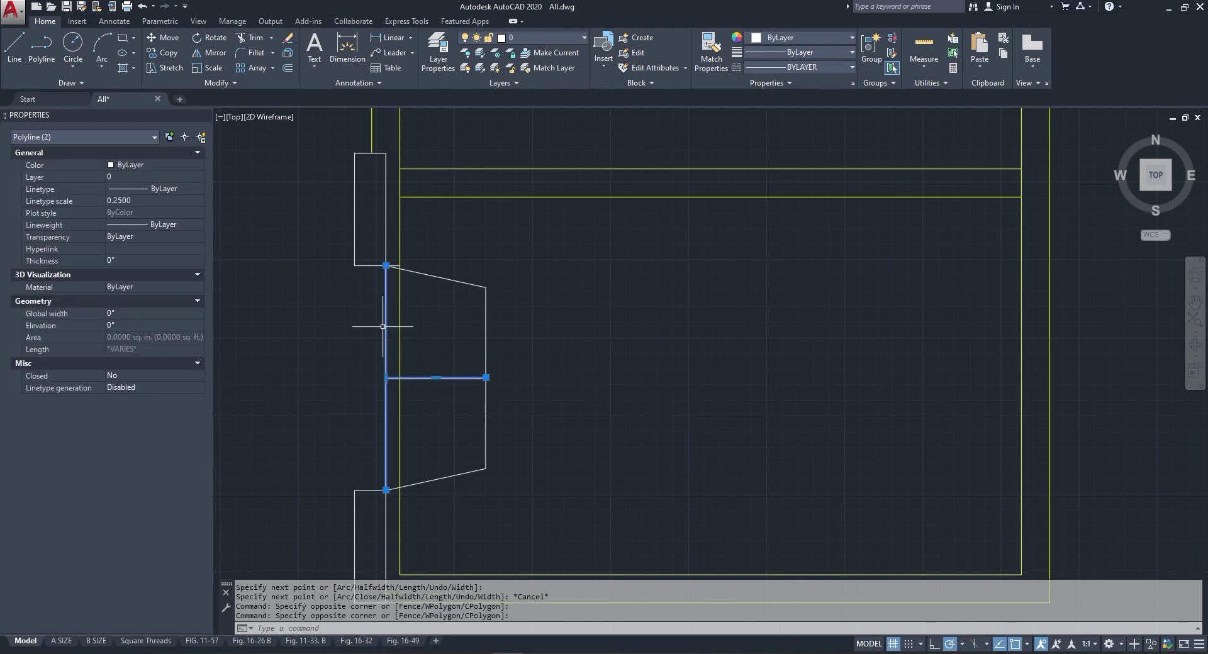
pyautogui.press('Delete')
# Step: Stretch the overhanging end of the upper pier's bottom line back to the pier's inner corner
pyautogui.scroll(2, 395, 230)
pyautogui.scroll(3, 412, 300)
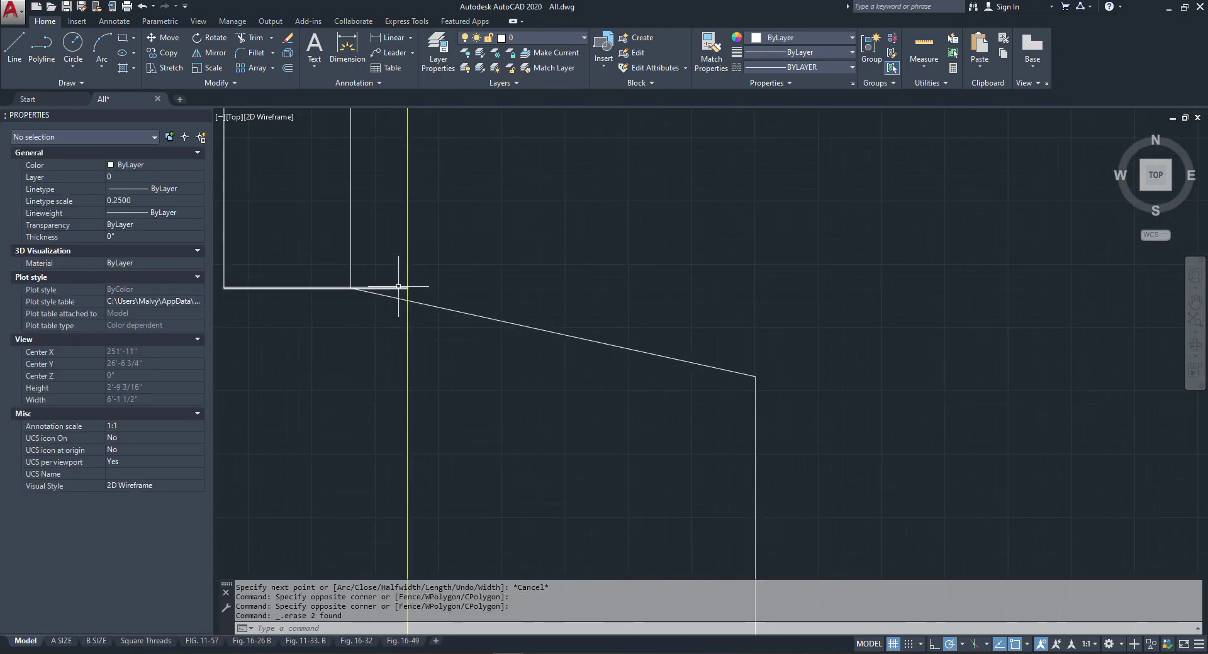
pyautogui.click(404, 288)
pyautogui.click(407, 287)
pyautogui.press('Escape')
pyautogui.press('Escape')
pyautogui.scroll(-3, 417, 302)
pyautogui.scroll(-2, 410, 457)
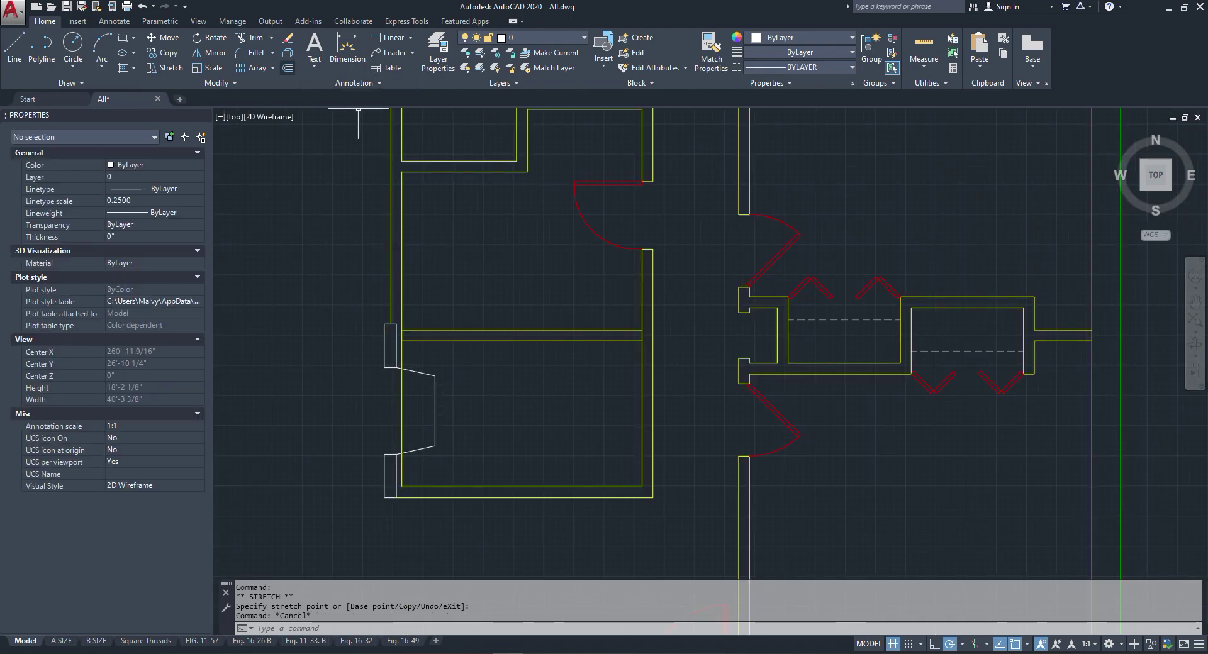
# Step: Offset the firebox's lower angled side outward, picking the lower pier's width as the offset distance
pyautogui.click(288, 68)
pyautogui.scroll(3, 377, 465)
pyautogui.scroll(2, 365, 456)
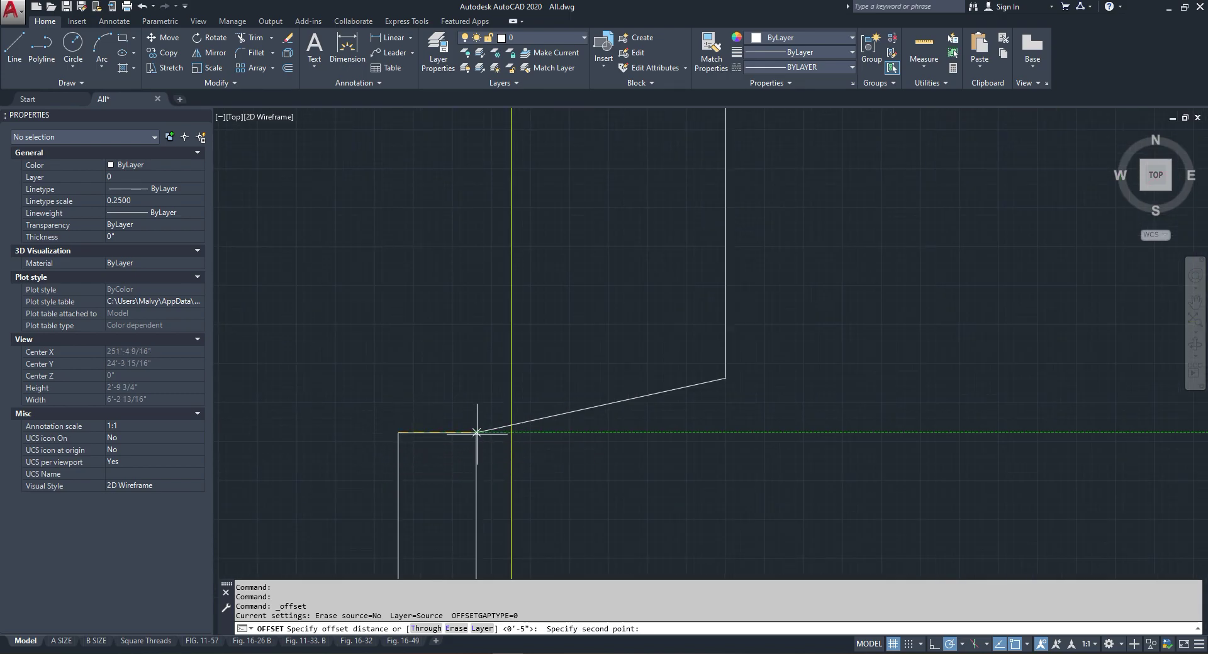
pyautogui.click(477, 433)
pyautogui.scroll(-1, 488, 432)
pyautogui.click(536, 421)
pyautogui.click(554, 443)
pyautogui.scroll(-2, 568, 416)
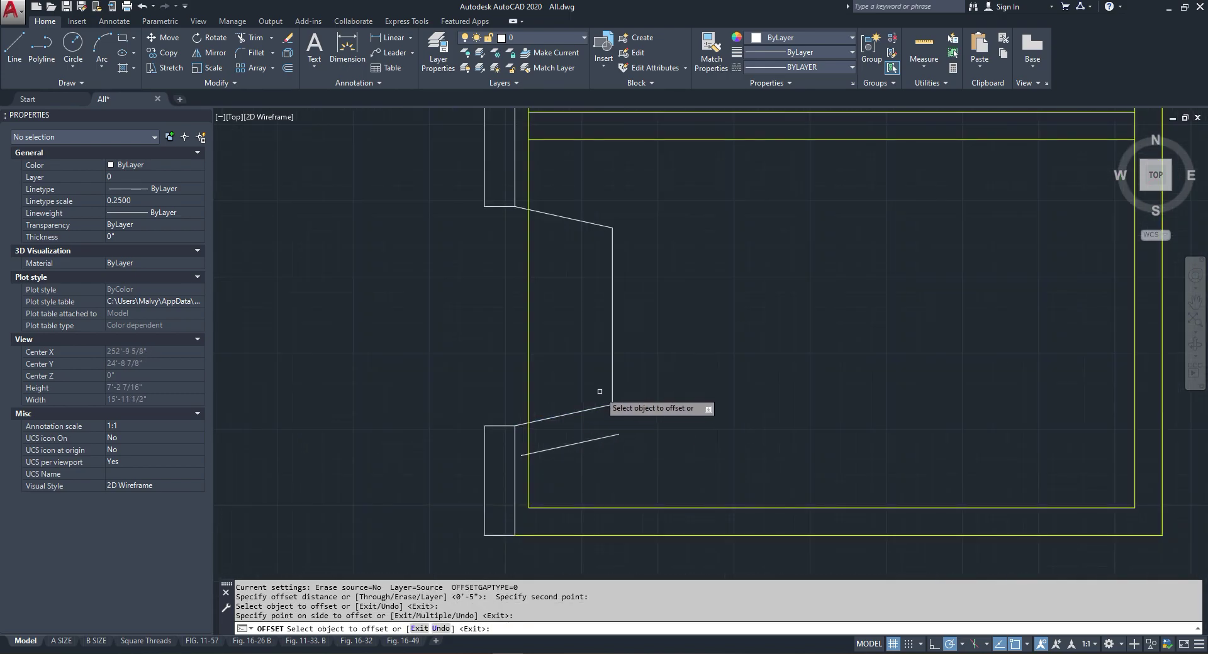
# Step: Offset the firebox's back line and upper angled side outward by the same distance
pyautogui.click(612, 378)
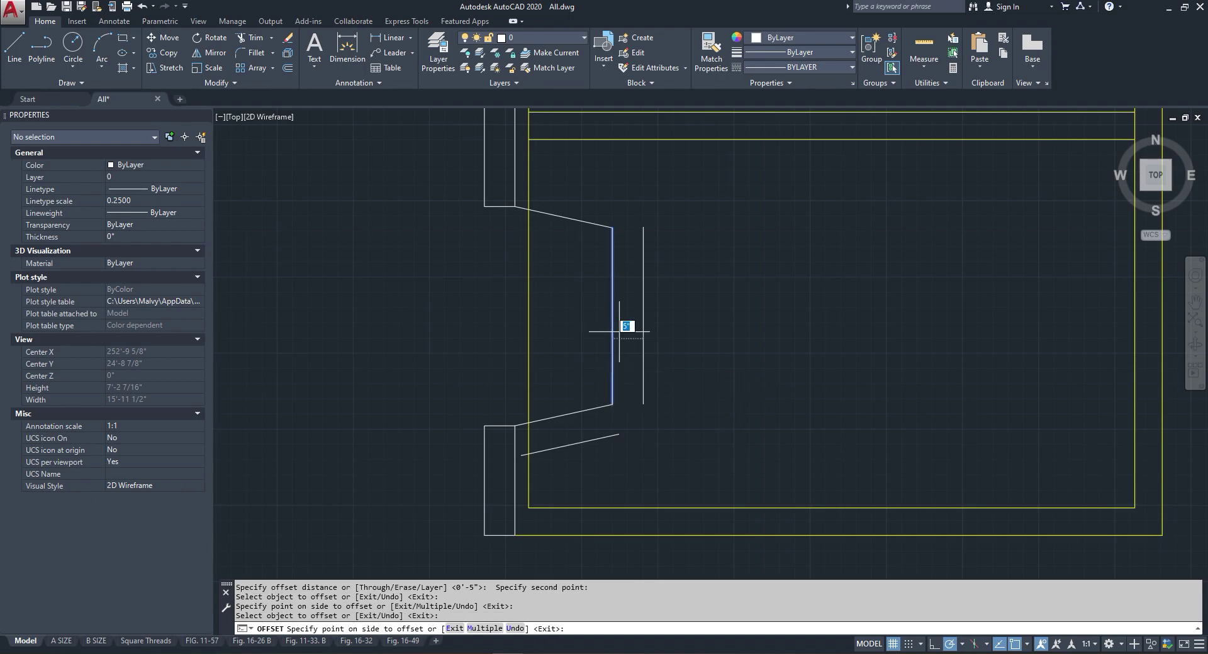
pyautogui.click(640, 286)
pyautogui.click(587, 219)
pyautogui.click(587, 205)
pyautogui.press('Escape')
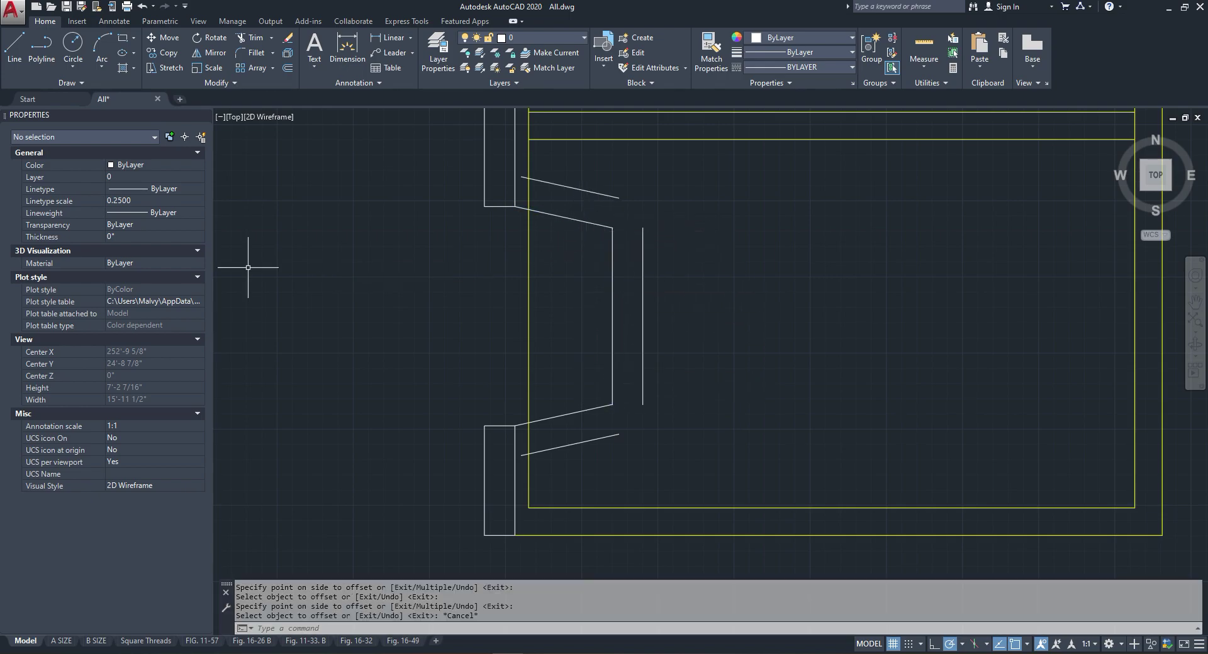
# Step: Fillet the outer upper angled line and the outer back line to a sharp corner with radius 0
pyautogui.scroll(2, 588, 159)
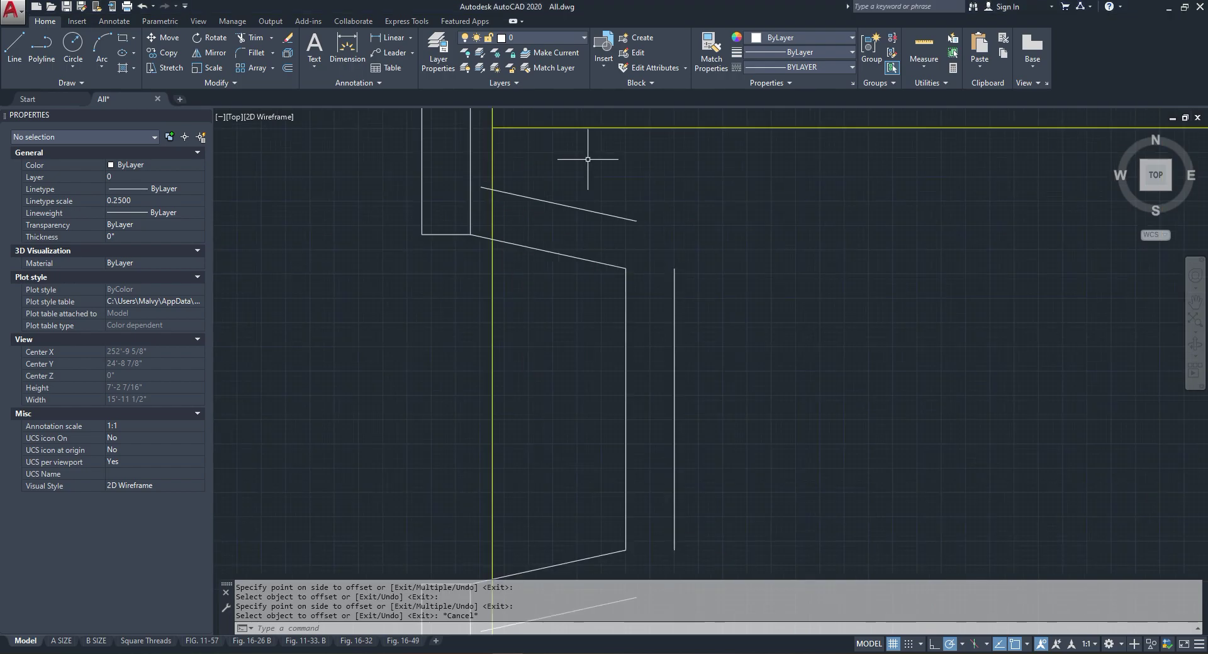
pyautogui.click(251, 52)
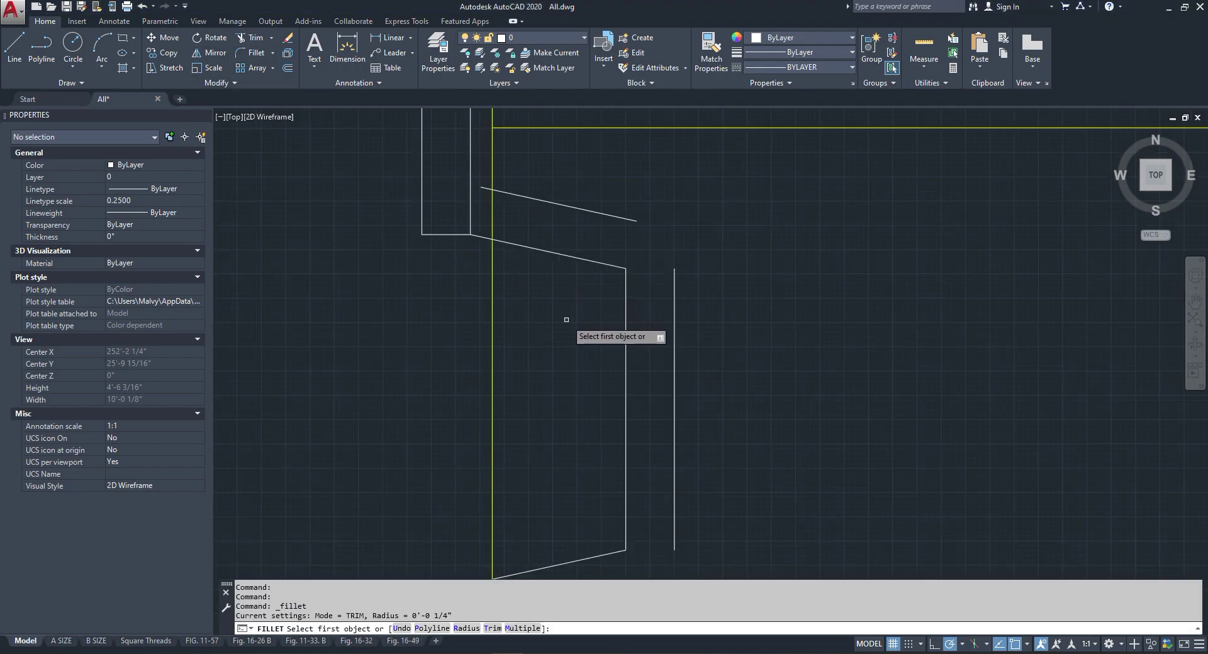
pyautogui.press('Return')
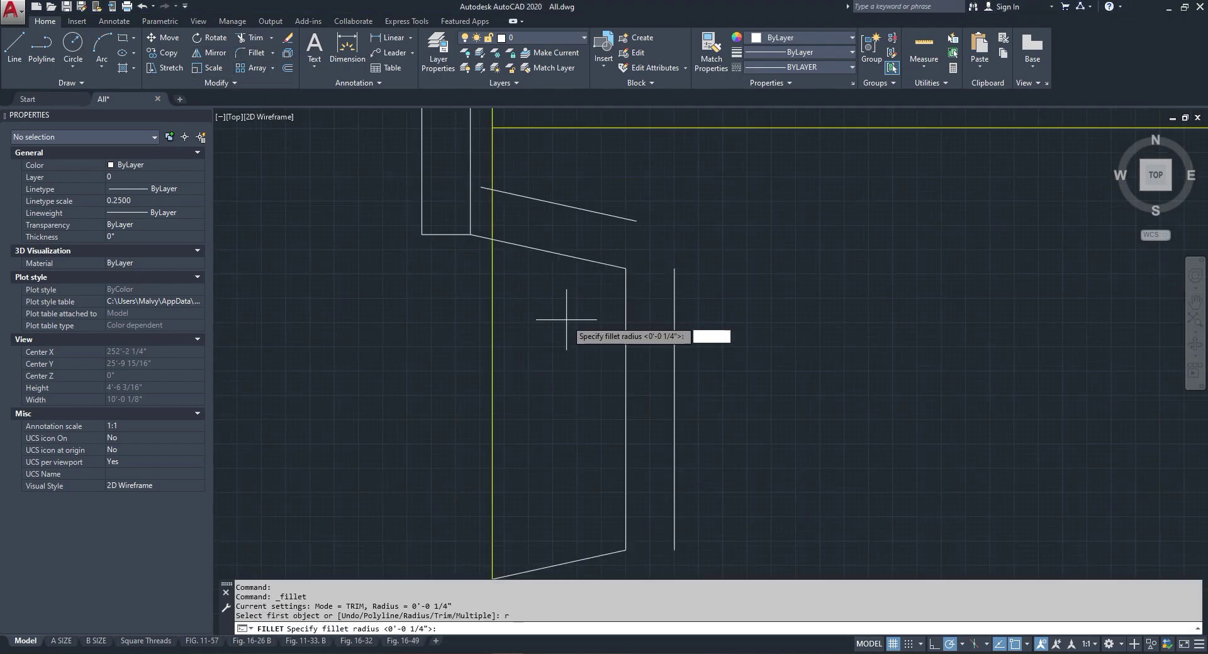
pyautogui.write('0')
pyautogui.press('Return')
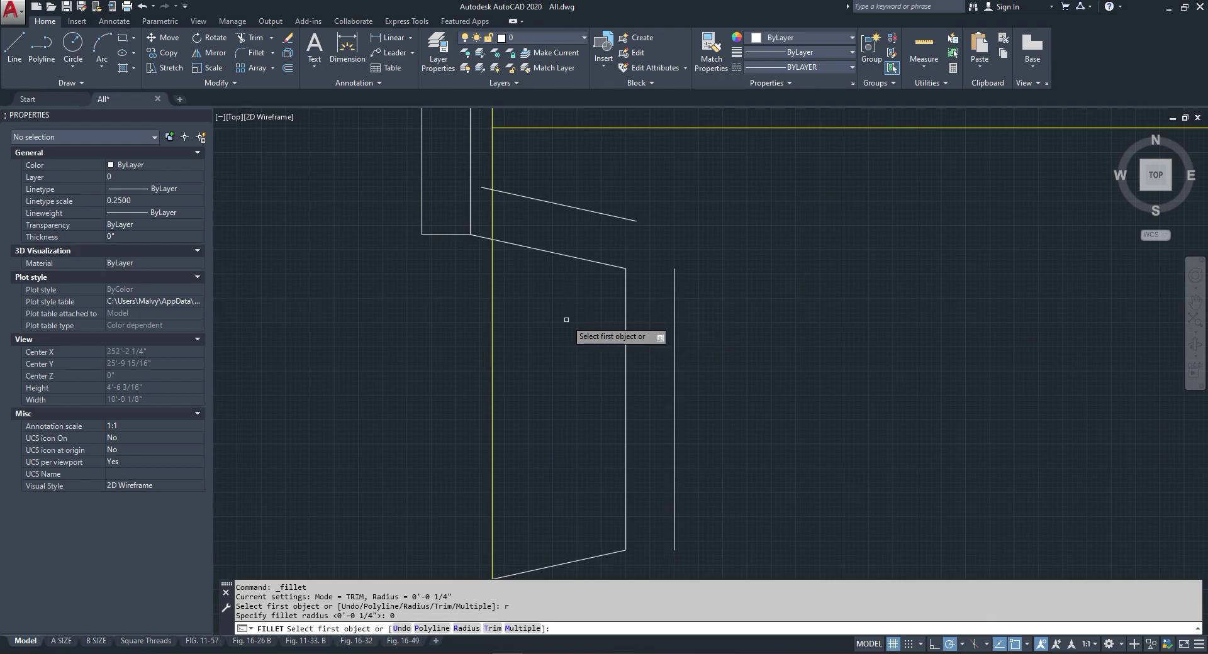
pyautogui.click(629, 218)
pyautogui.click(674, 286)
# Step: Fillet the outer lower angled line with the outer back line to a sharp corner
pyautogui.scroll(-3, 626, 355)
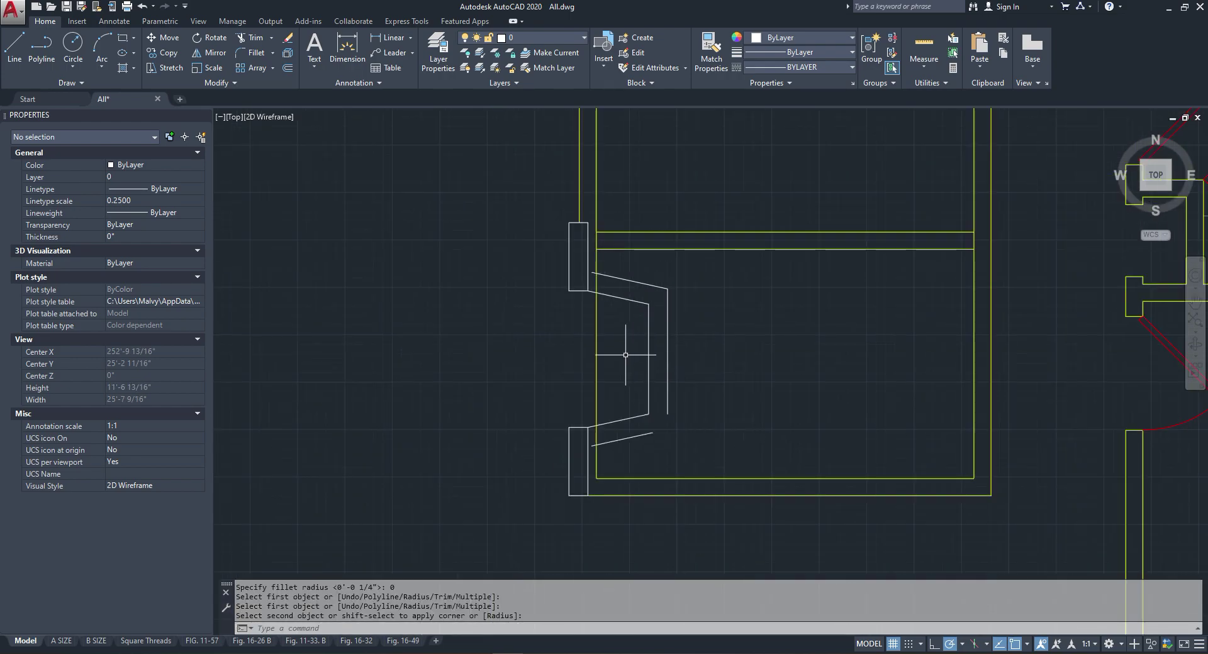
pyautogui.press('Return')
pyautogui.click(636, 437)
pyautogui.click(667, 412)
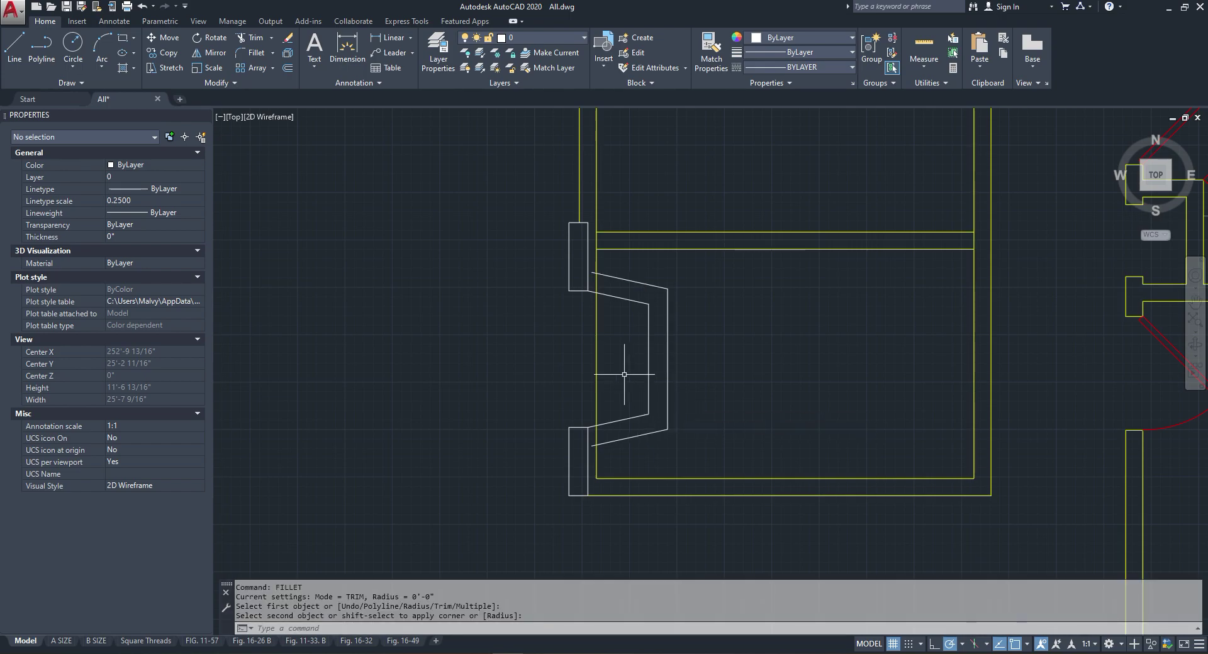
pyautogui.press('Escape')
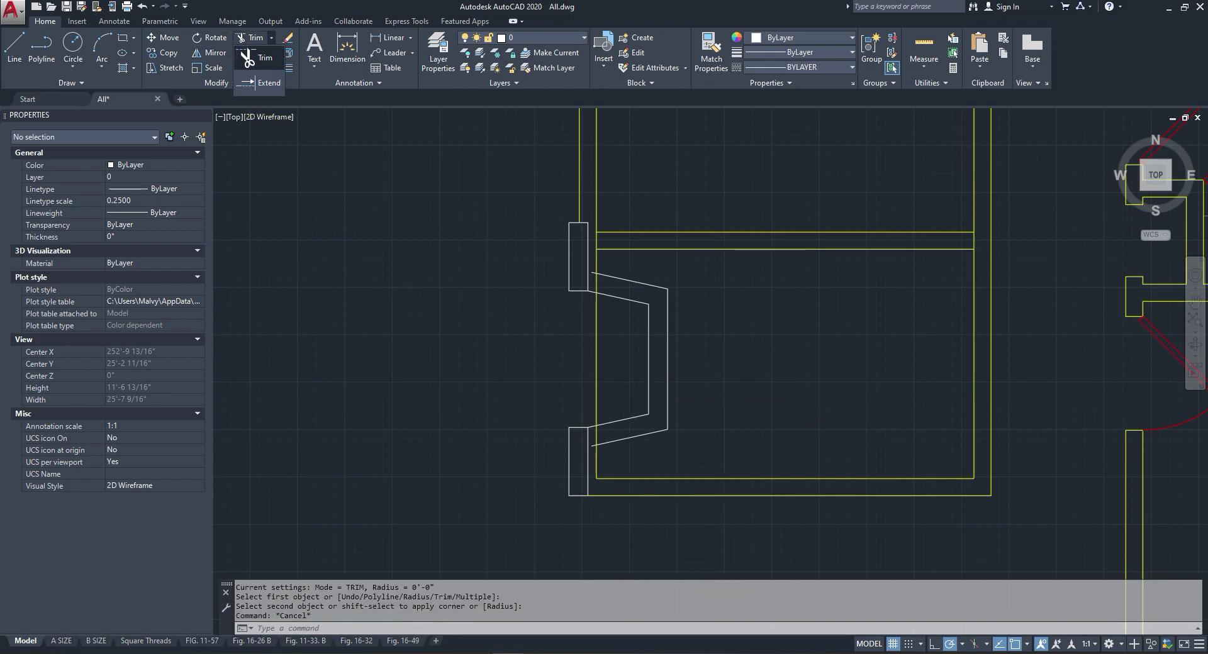
# Step: Extend the open ends of both outer angled lines to the piers' inner edges
pyautogui.click(269, 83)
pyautogui.scroll(3, 561, 428)
pyautogui.click(633, 493)
pyautogui.click(642, 444)
pyautogui.click(648, 189)
pyautogui.click(640, 182)
pyautogui.press('Escape')
pyautogui.press('Escape')
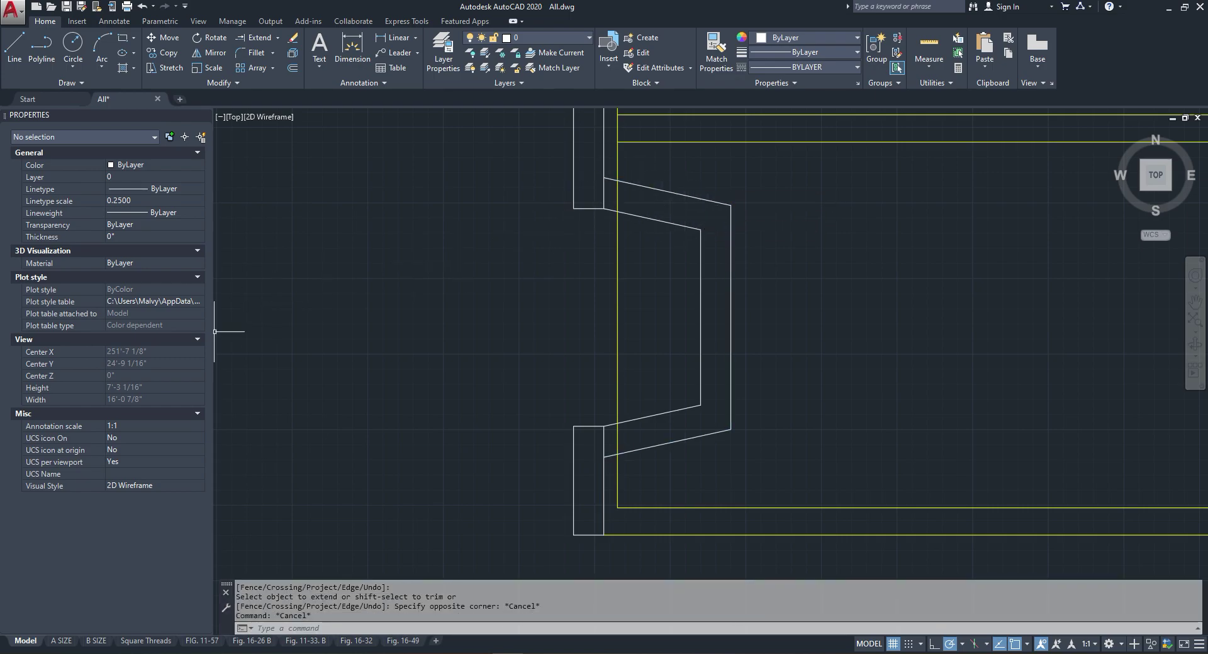
# Step: Trim the room's inner wall line beside the piers, above and below the firebox's outer outline
pyautogui.scroll(2, 614, 195)
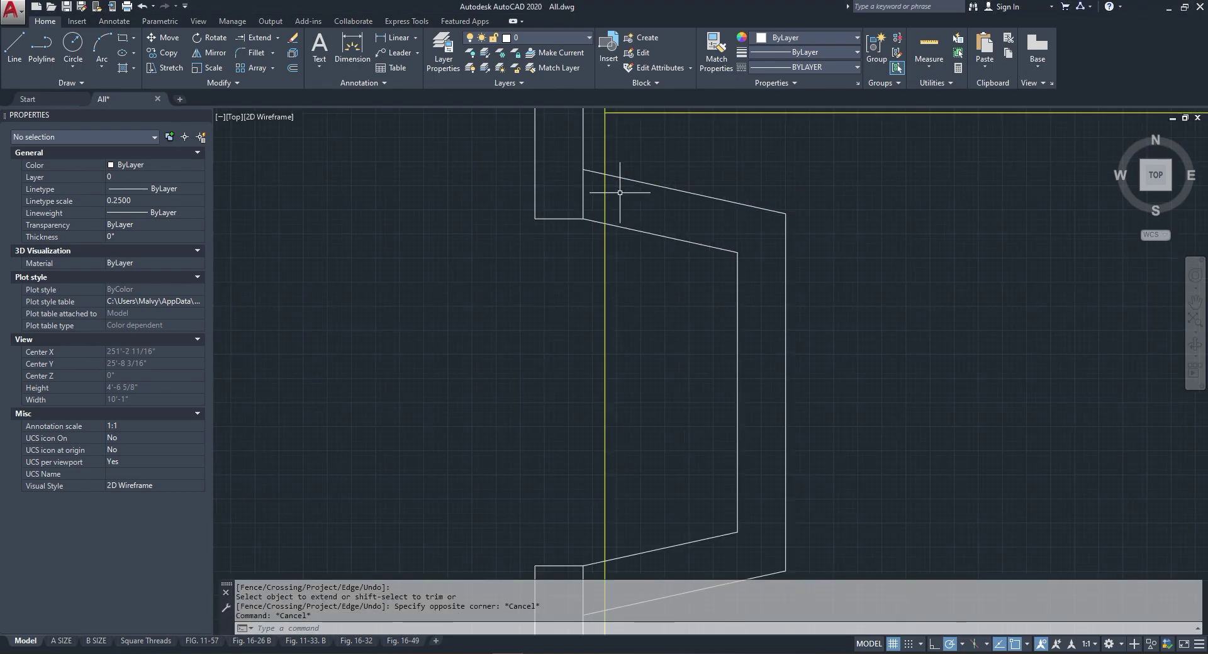
pyautogui.scroll(-2, 599, 202)
pyautogui.press('Escape')
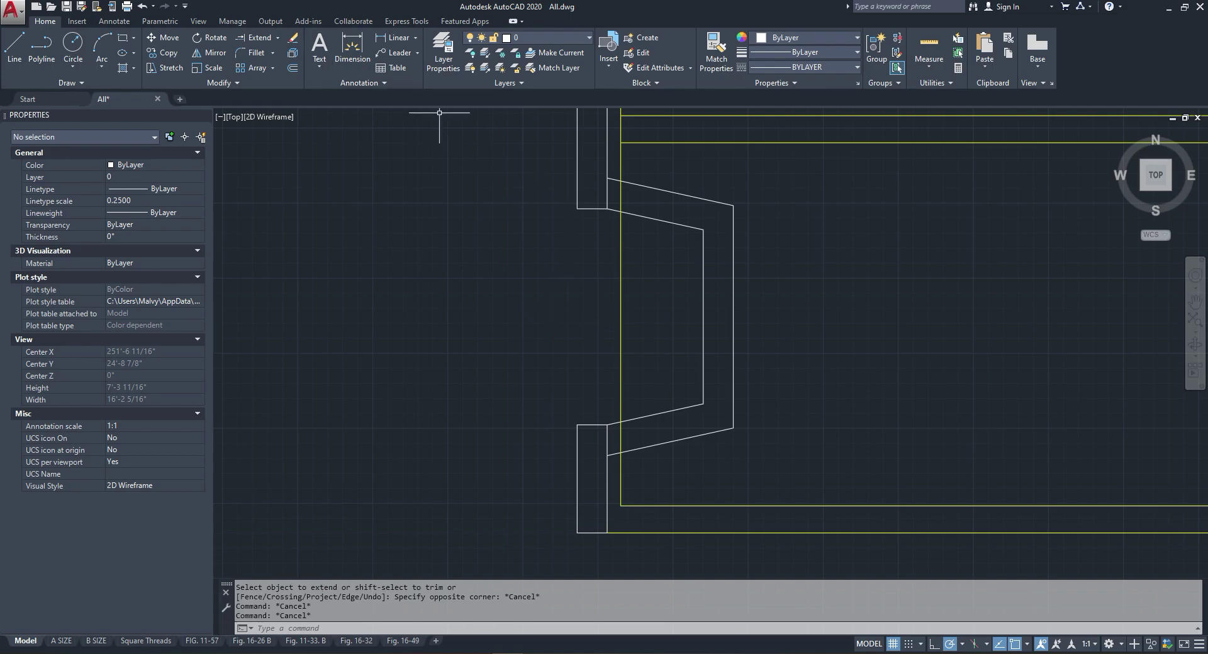
pyautogui.click(278, 38)
pyautogui.click(252, 52)
pyautogui.scroll(-3, 599, 327)
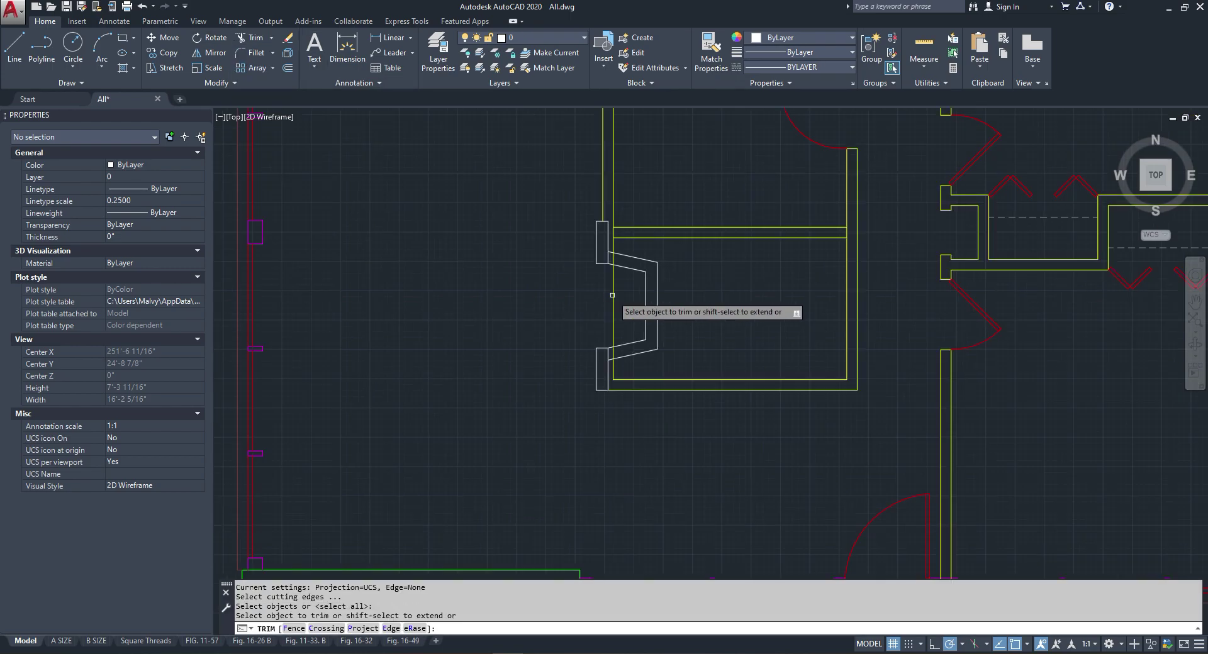
pyautogui.scroll(2, 609, 229)
pyautogui.click(614, 227)
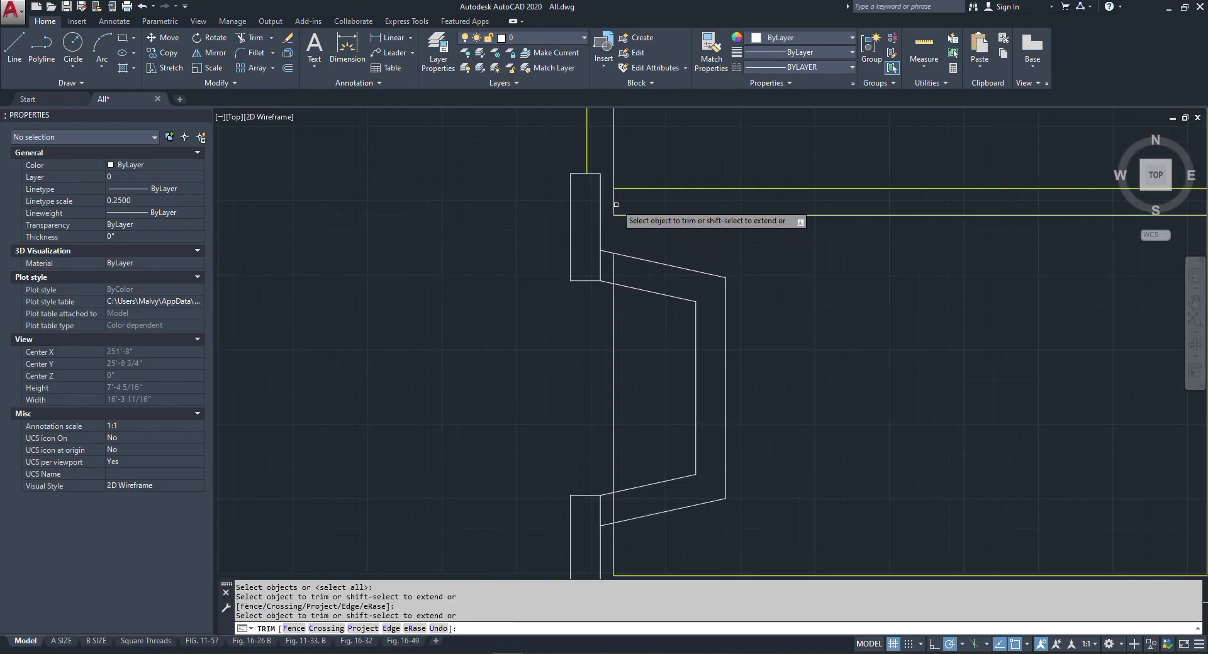
pyautogui.doubleClick(616, 203)
pyautogui.click(614, 201)
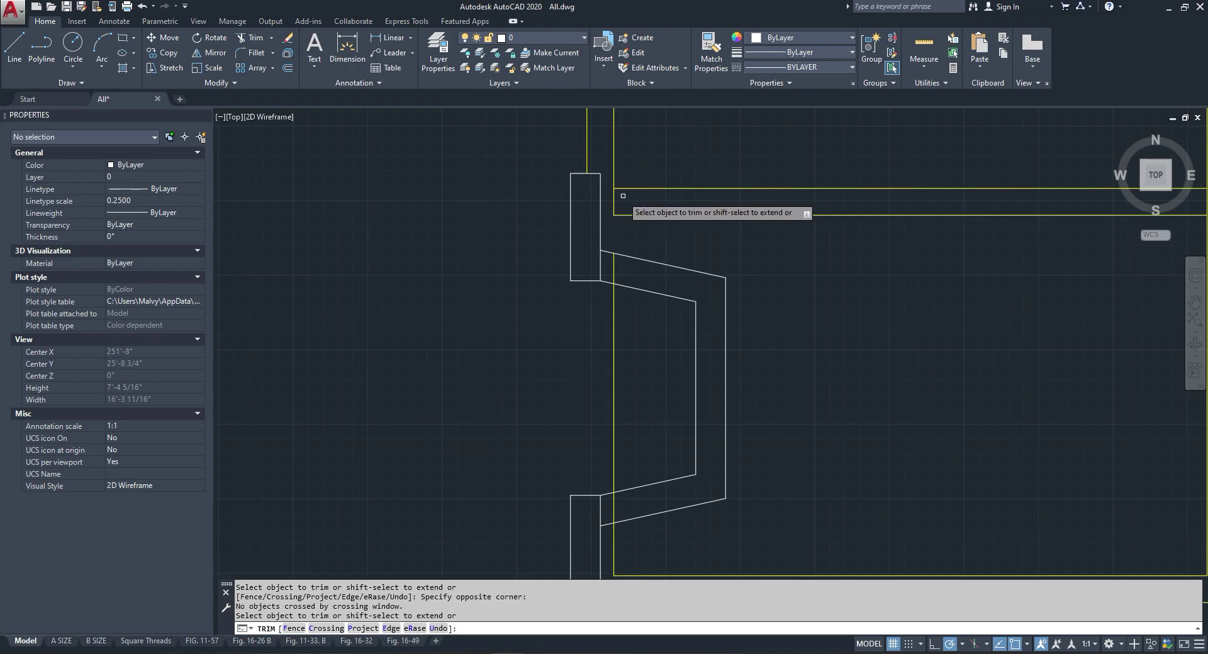
pyautogui.scroll(-4, 615, 257)
pyautogui.scroll(2, 617, 344)
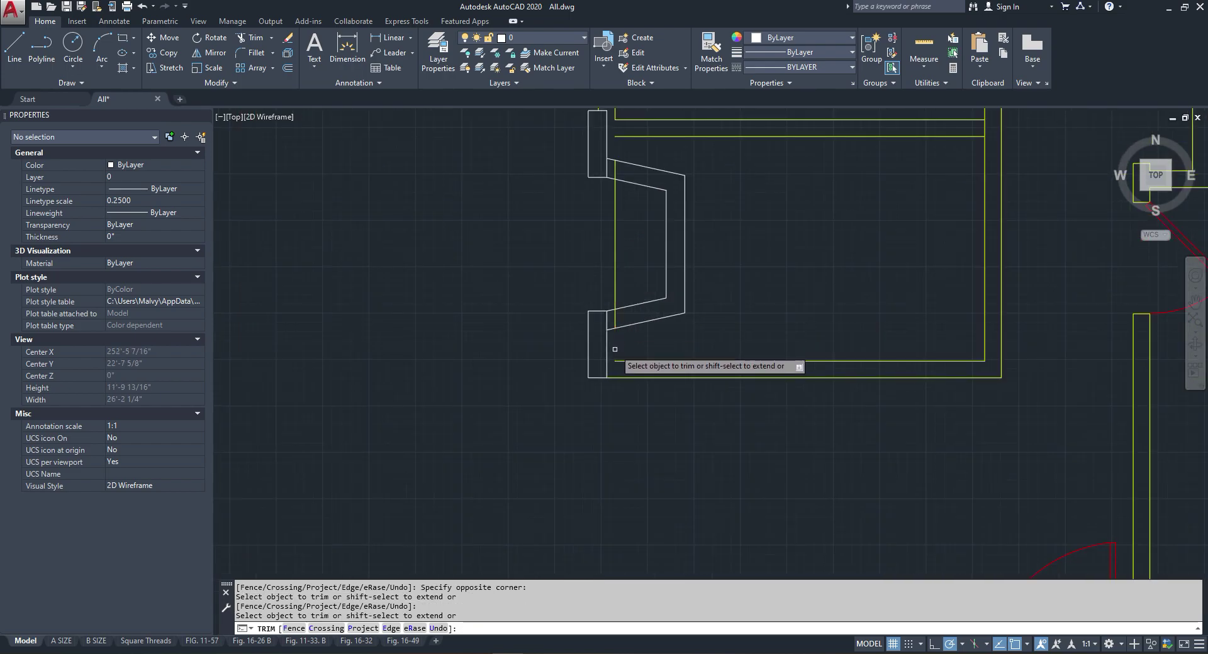
# Step: Erase the leftover vertical wall-line segment that crosses the firebox
pyautogui.press('Escape')
pyautogui.moveTo(620, 289); pyautogui.dragTo(610, 276)
pyautogui.press('Delete')
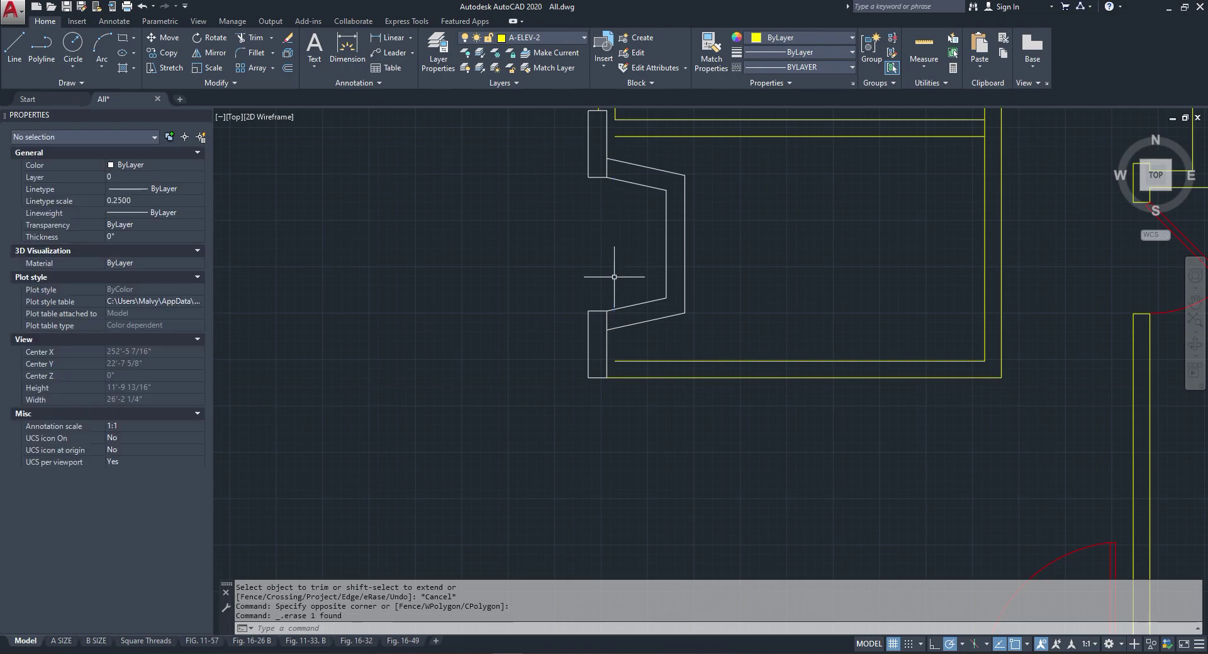
# Step: Extend the room's upper and lower horizontal inner wall lines to the inner edges of the fireplace piers
pyautogui.click(255, 38)
pyautogui.click(271, 38)
pyautogui.click(259, 82)
pyautogui.press('Return')
pyautogui.moveTo(621, 344); pyautogui.dragTo(619, 367)
pyautogui.moveTo(651, 159); pyautogui.dragTo(636, 235, button='middle')
pyautogui.scroll(2, 636, 235)
pyautogui.click(612, 197)
pyautogui.press('Escape')
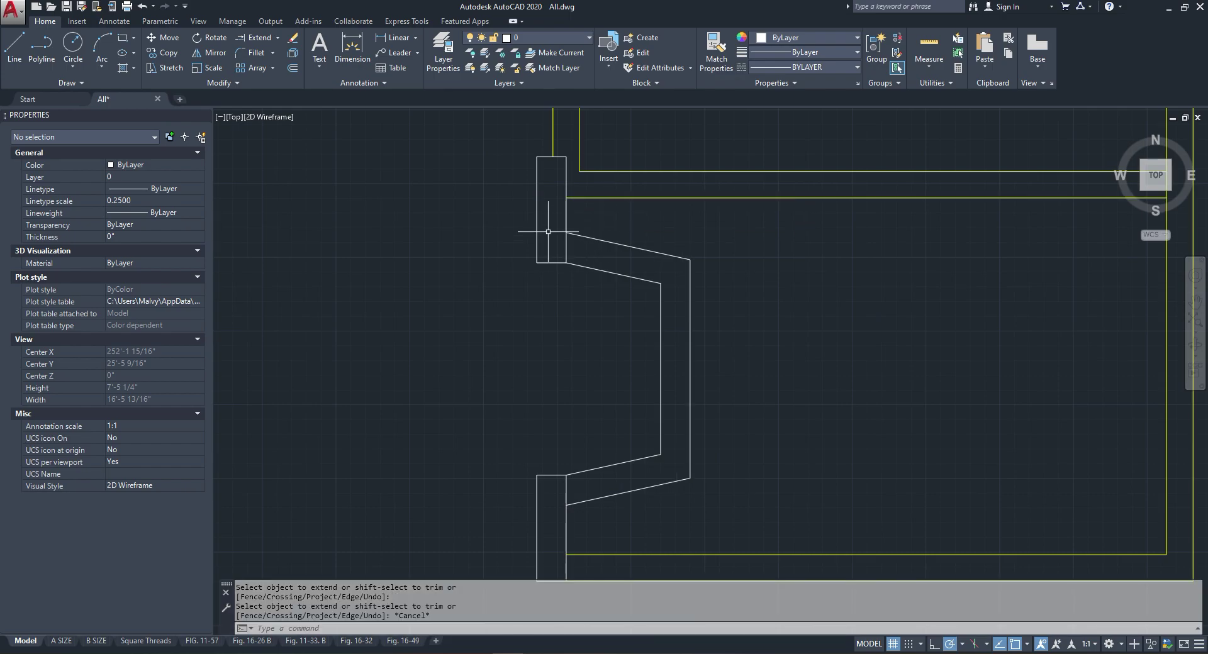
pyautogui.click(700, 237)
pyautogui.click(518, 497)
pyautogui.scroll(-2, 541, 397)
pyautogui.press('Escape')
pyautogui.scroll(2, 536, 429)
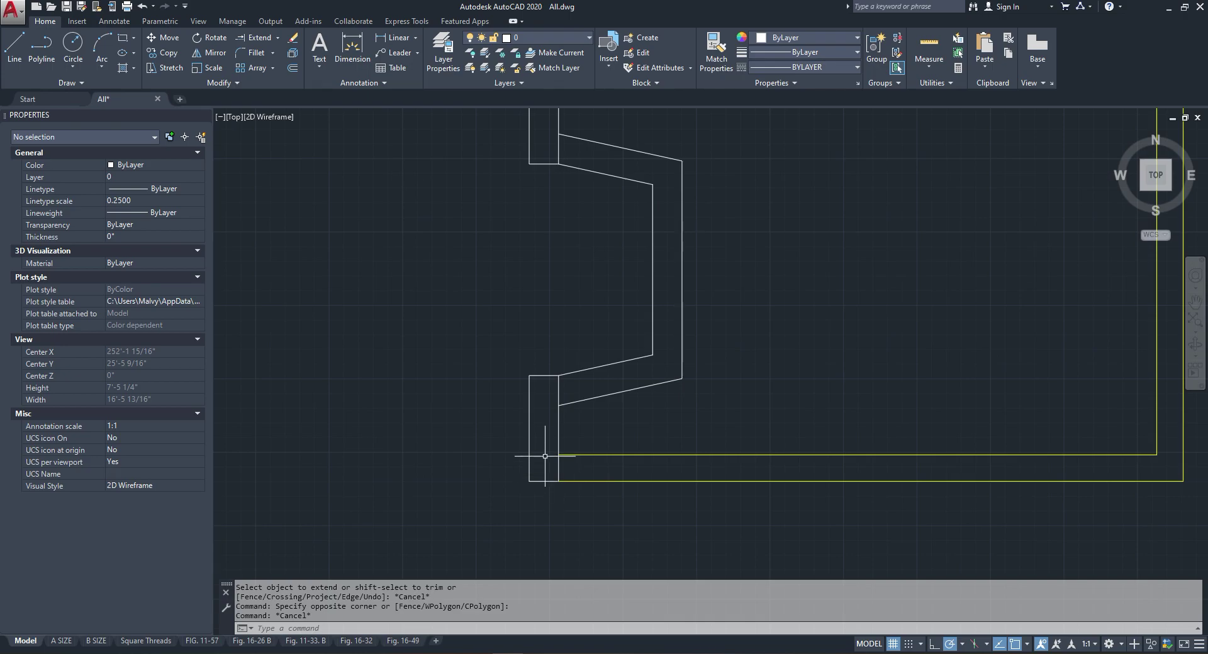
# Step: Move all the pier and firebox lines to layer A-ELEV-1
pyautogui.click(742, 278)
pyautogui.click(512, 410)
pyautogui.click(539, 310)
pyautogui.click(524, 477)
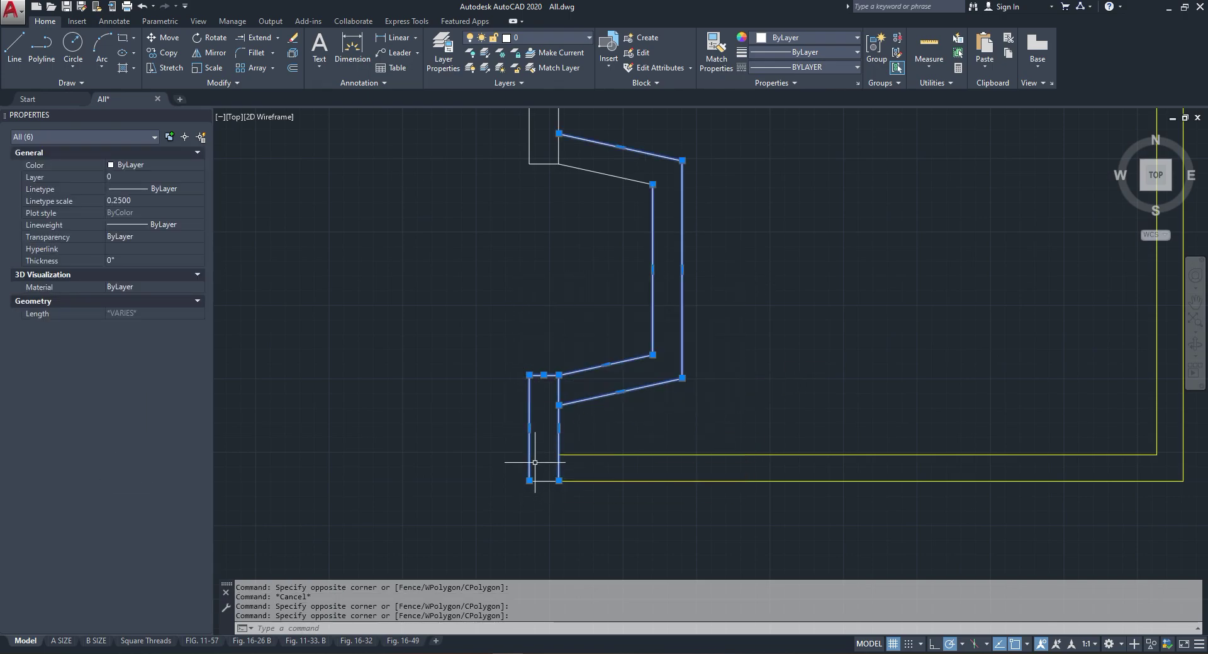
pyautogui.click(536, 463)
pyautogui.click(523, 500)
pyautogui.scroll(-3, 541, 500)
pyautogui.scroll(1, 569, 312)
pyautogui.click(563, 324)
pyautogui.click(507, 251)
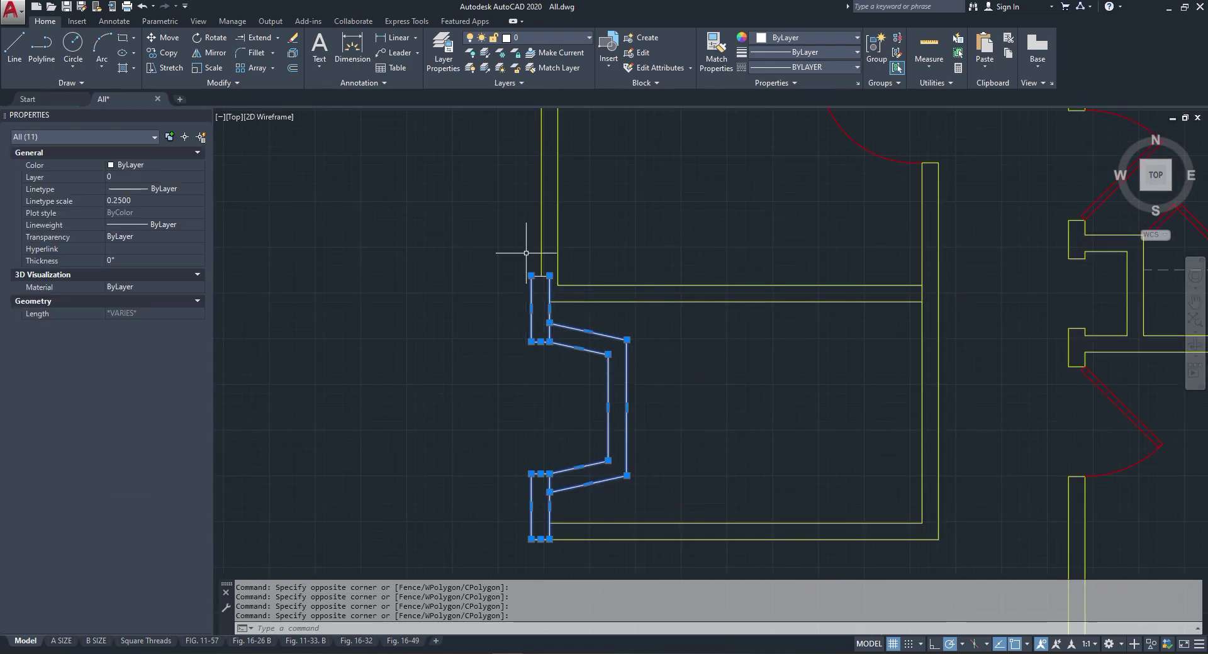
pyautogui.scroll(3, 529, 253)
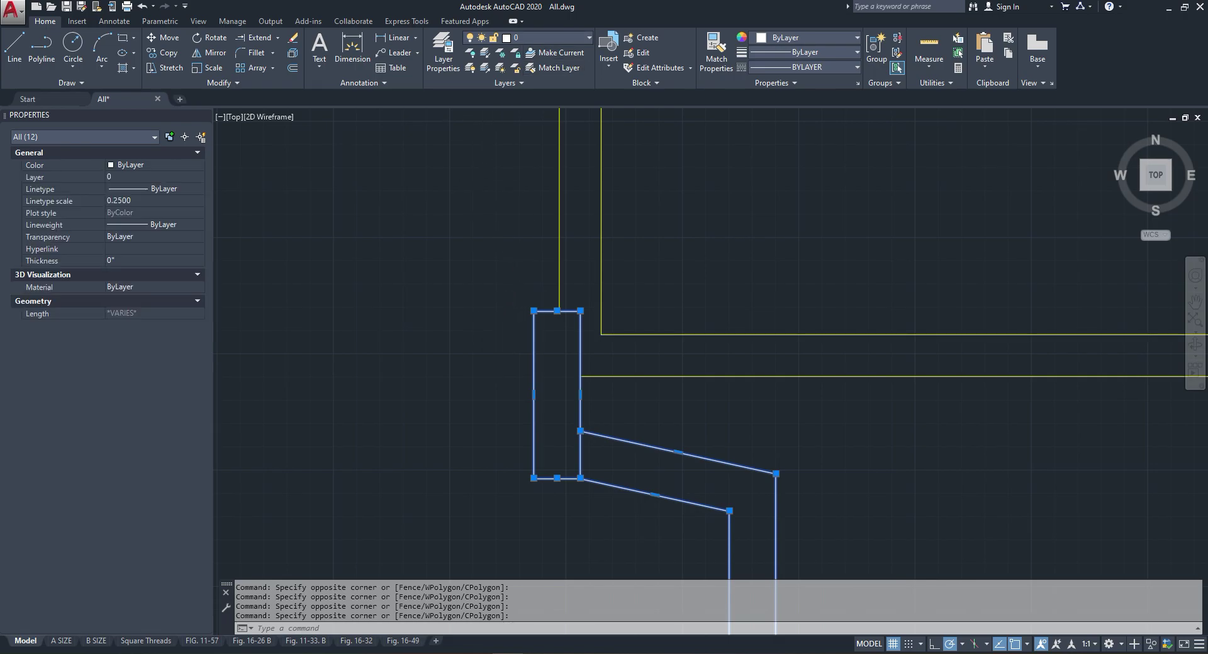
pyautogui.click(547, 37)
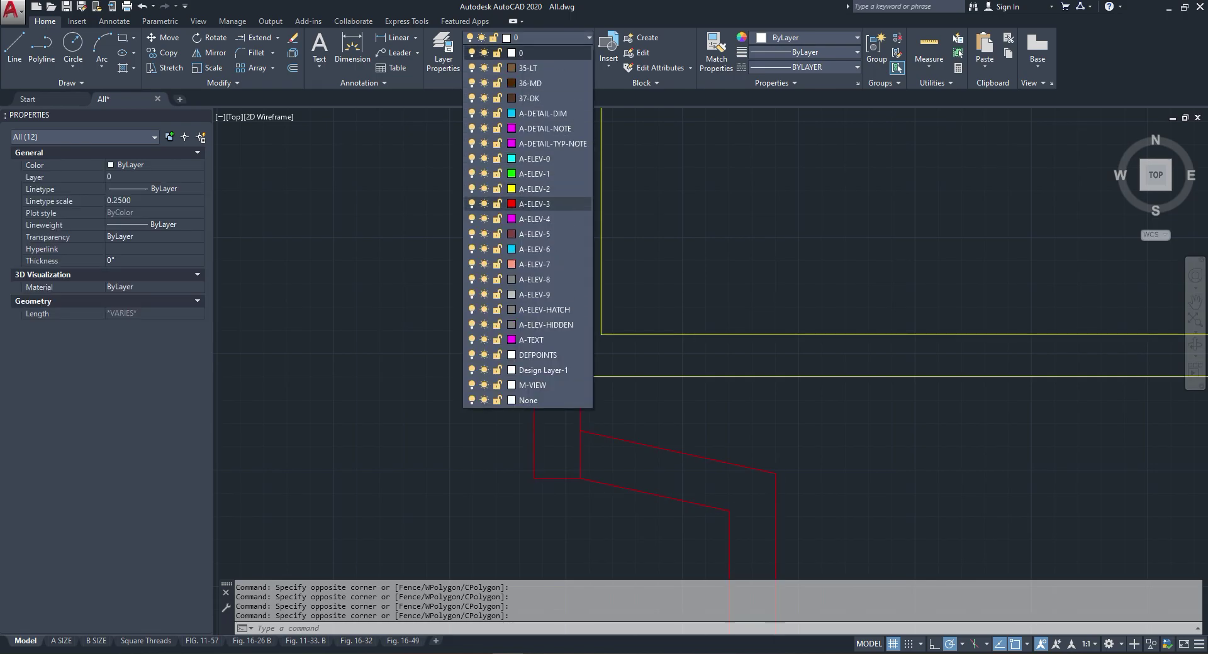
pyautogui.click(534, 173)
pyautogui.scroll(-3, 565, 239)
pyautogui.press('Escape')
# Step: Draw a three-sided polyline projecting 18 inches left of the fireplace, from the upper pier's outer top corner to the lower pier's outer bottom corner
pyautogui.scroll(4, 566, 287)
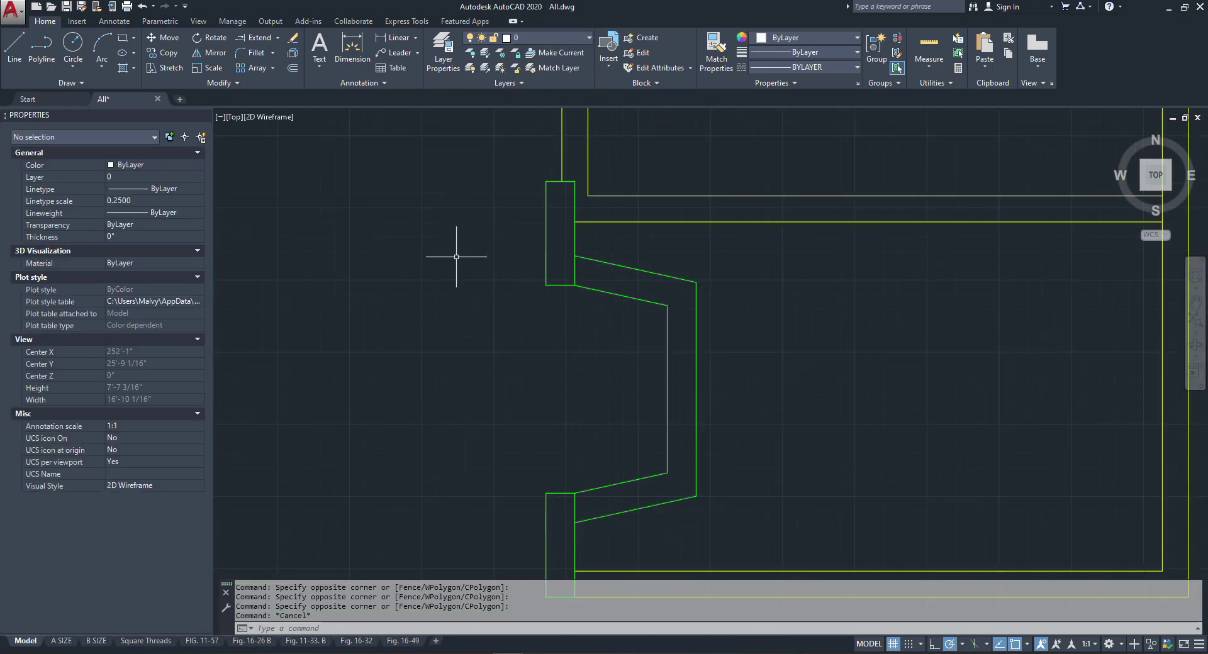
pyautogui.scroll(-8, 555, 321)
pyautogui.scroll(6, 572, 291)
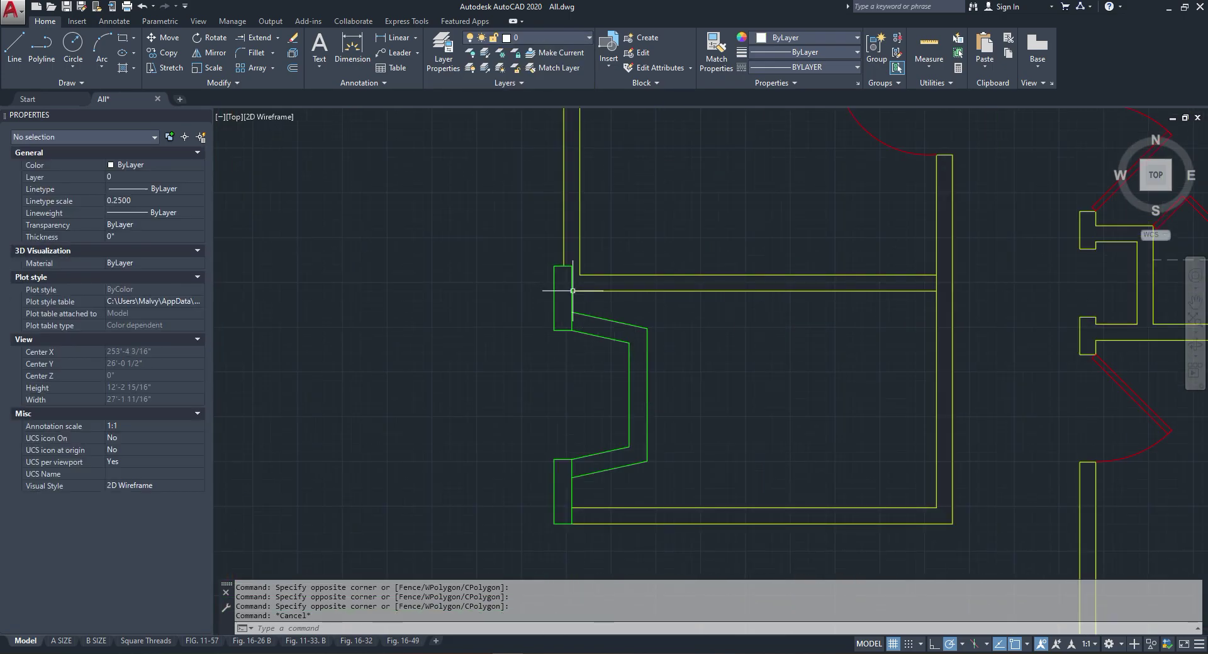
pyautogui.scroll(3, 578, 377)
pyautogui.scroll(-3, 590, 400)
pyautogui.scroll(-8, 554, 342)
pyautogui.scroll(8, 510, 172)
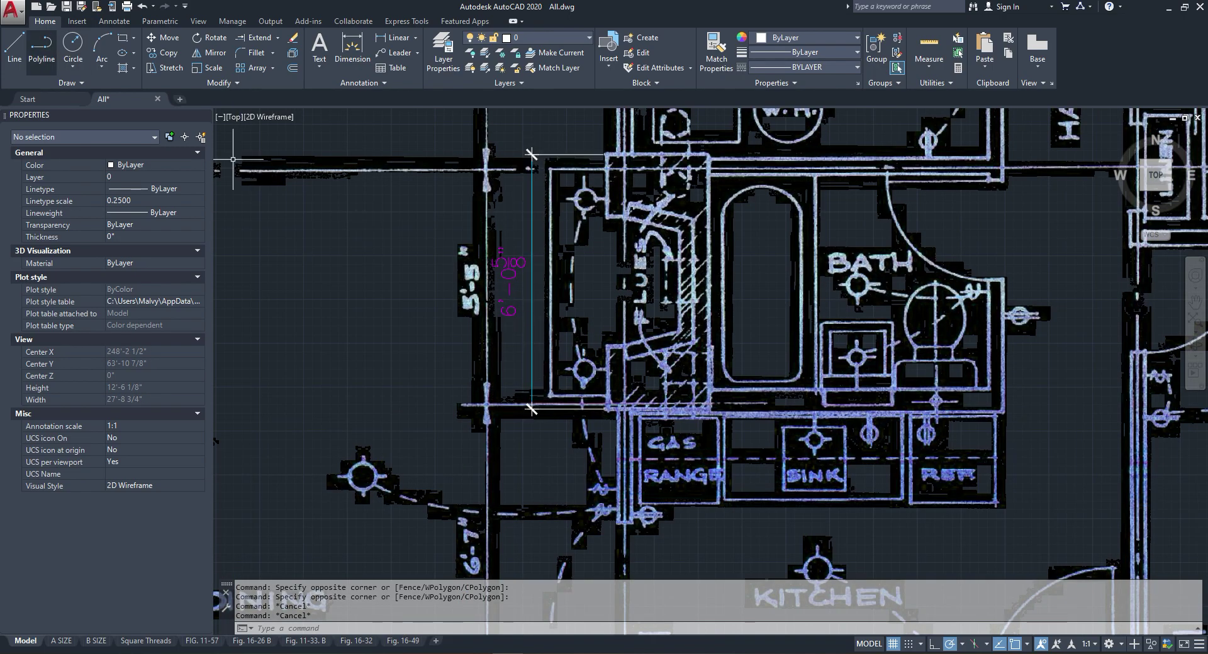
pyautogui.click(41, 51)
pyautogui.scroll(-6, 554, 280)
pyautogui.scroll(6, 566, 359)
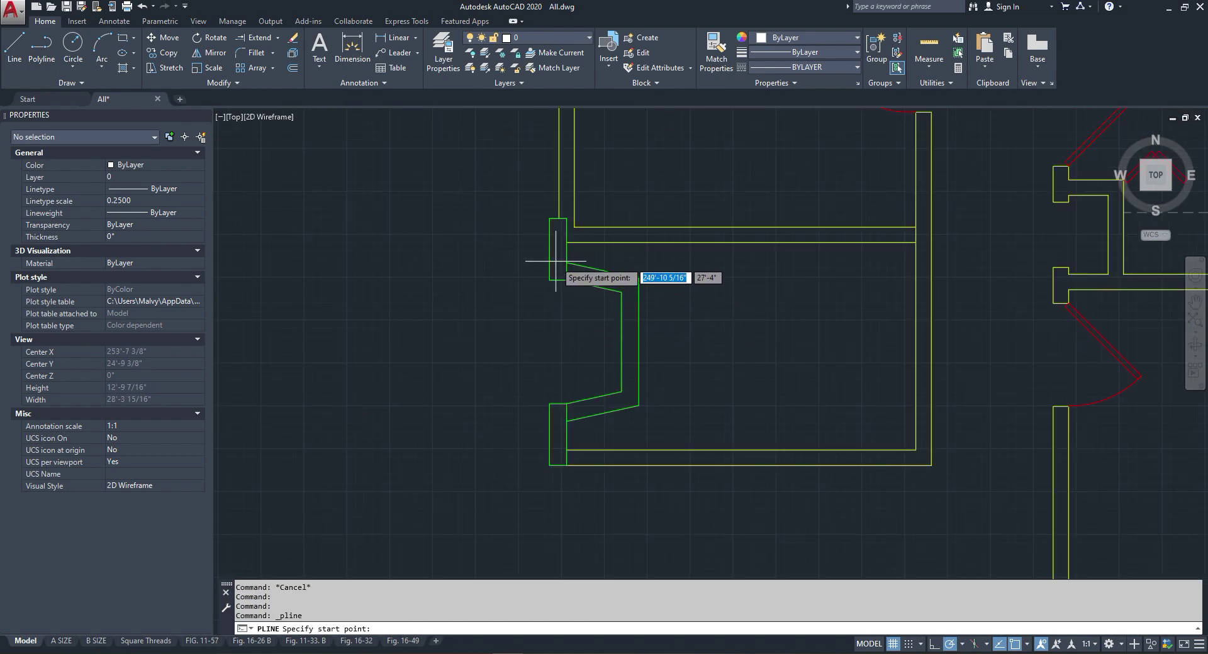
pyautogui.click(550, 219)
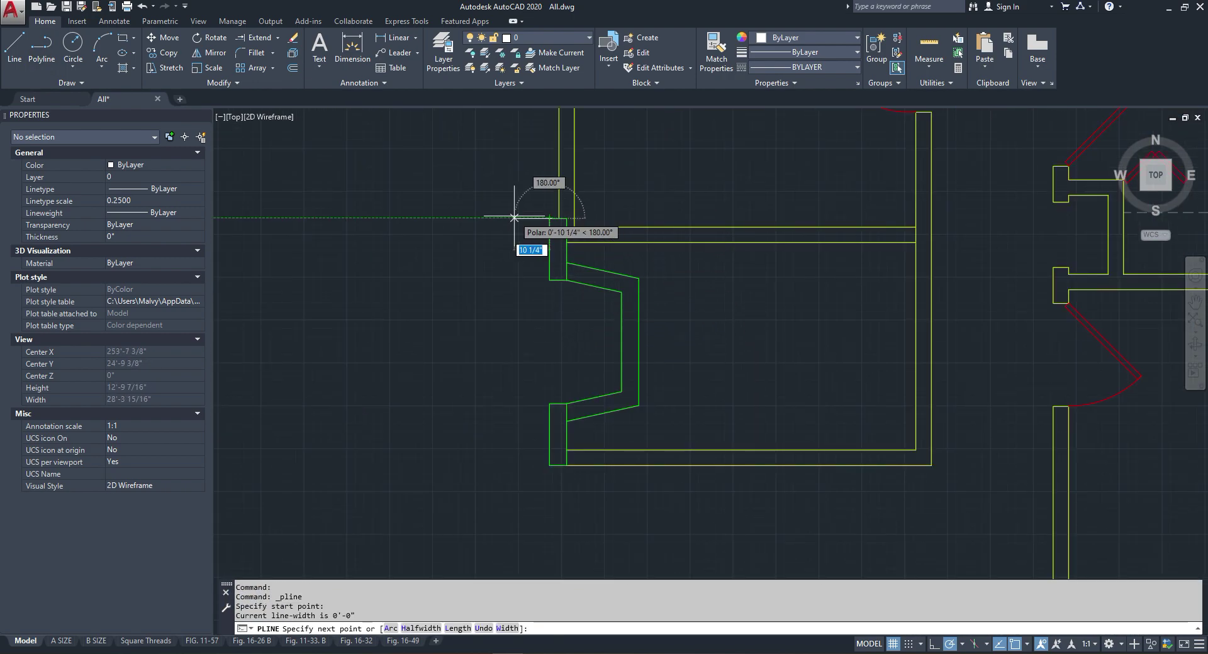
pyautogui.press('Return')
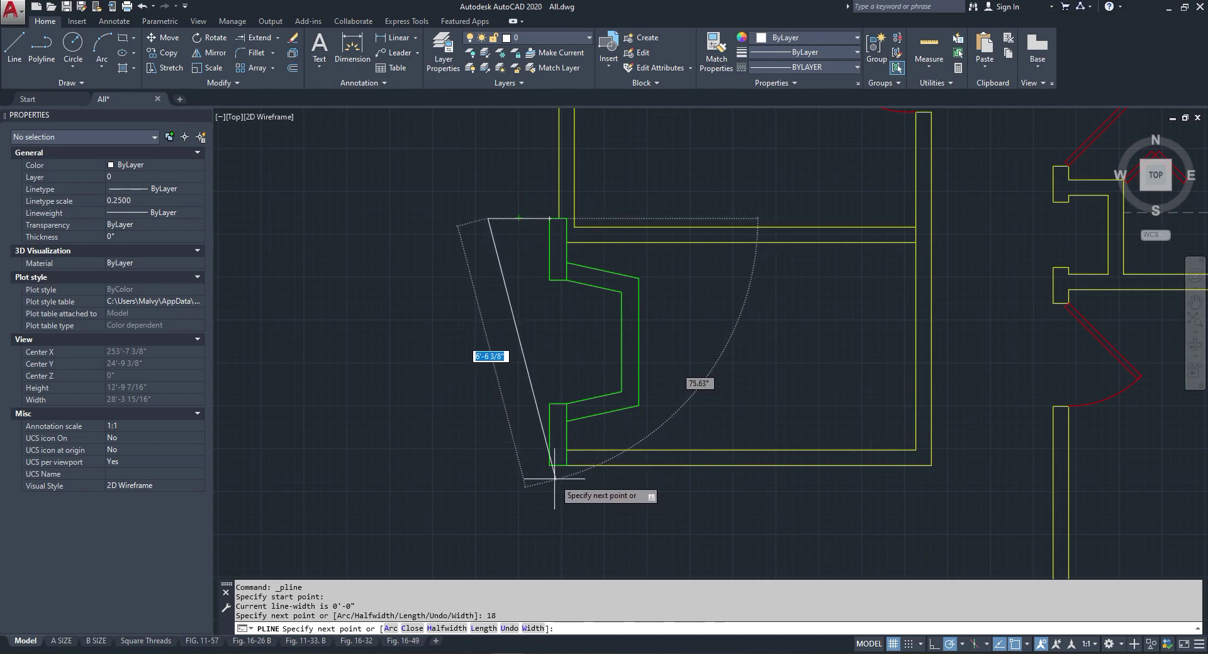
pyautogui.click(488, 467)
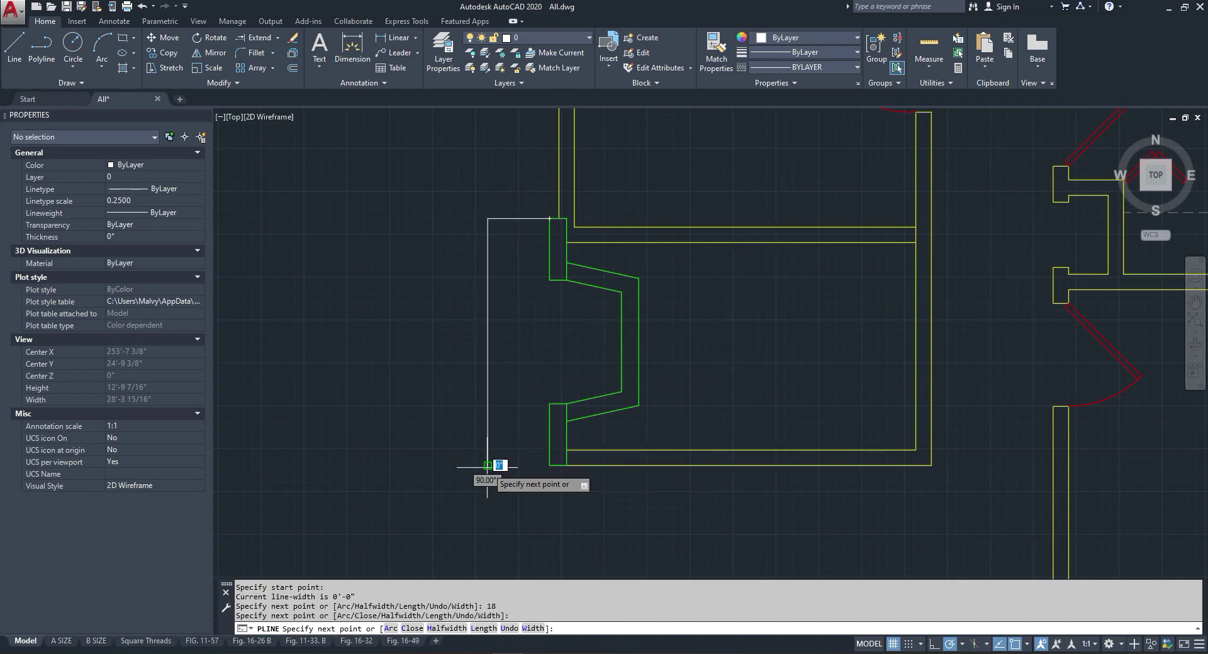
pyautogui.click(550, 466)
pyautogui.press('Escape')
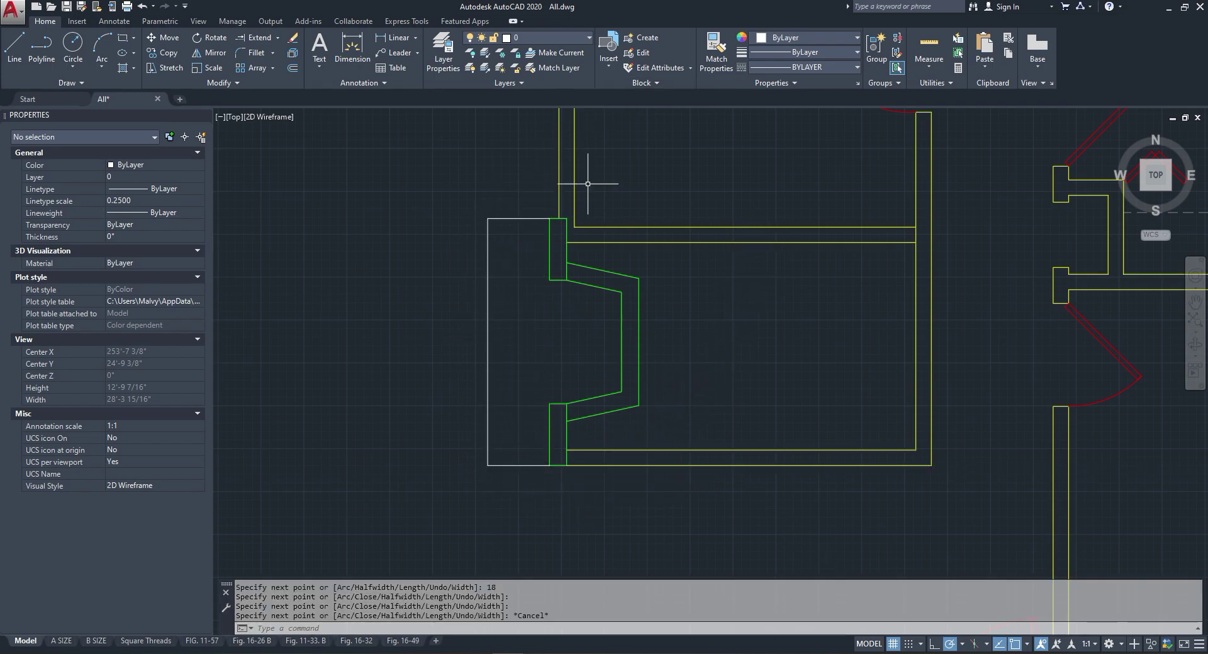
# Step: Move the three-sided outline in front of the fireplace to layer A-ELEV-7
pyautogui.click(531, 181)
pyautogui.click(475, 441)
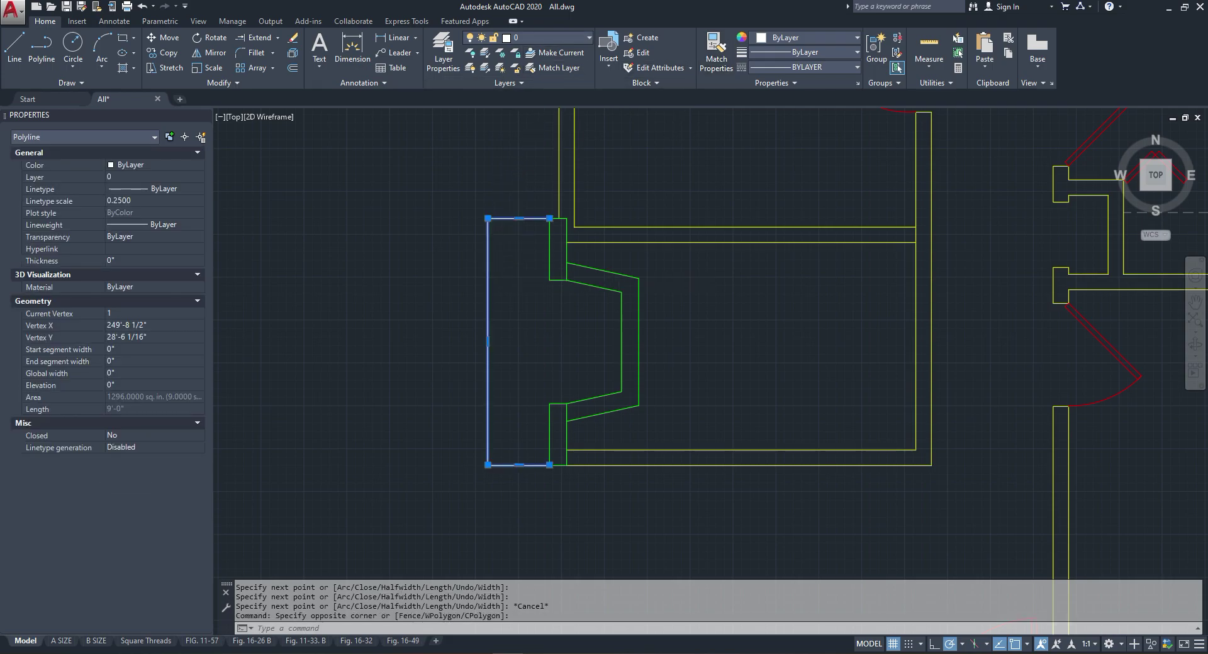
pyautogui.click(548, 38)
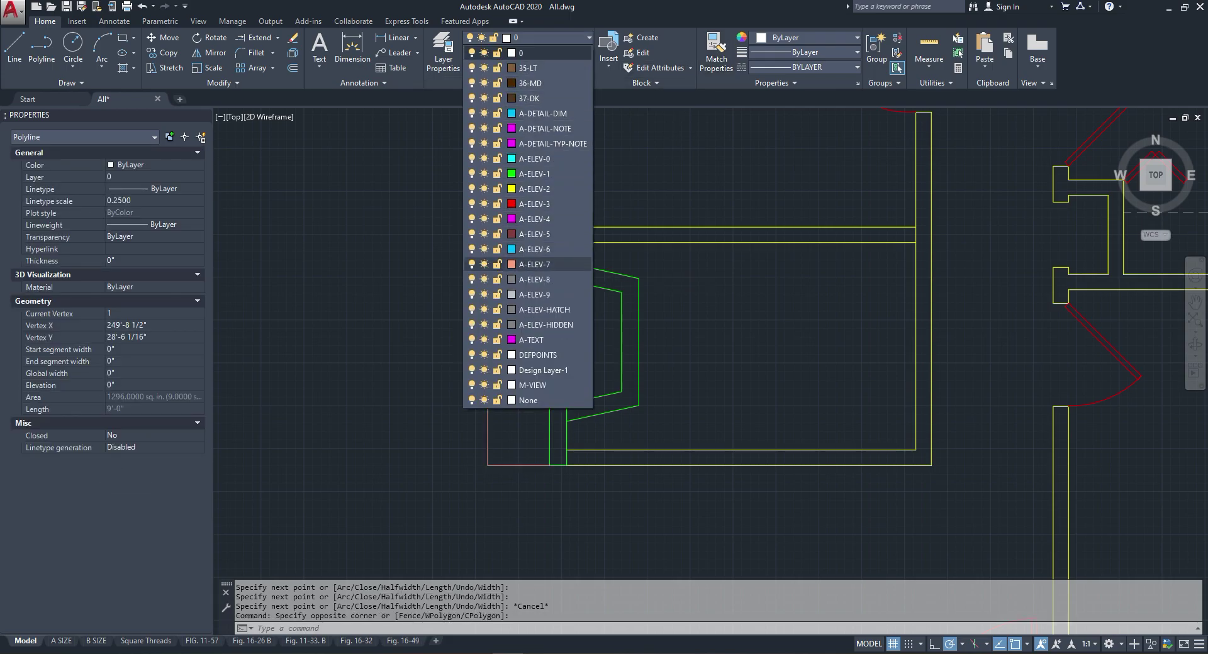
pyautogui.click(534, 264)
pyautogui.click(547, 38)
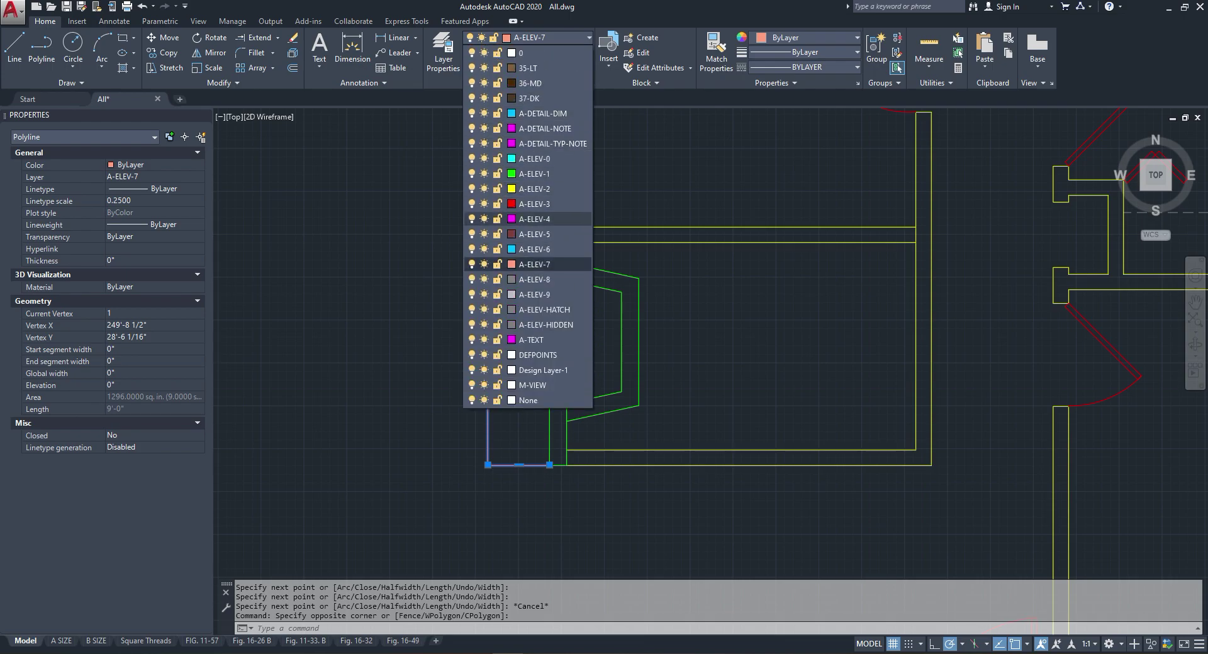
pyautogui.press('Escape')
pyautogui.press('Escape')
# Step: Measure the bathroom's inner width on the reference plan, from its right wall to the edge of the fireplace masonry
pyautogui.scroll(-2, 498, 286)
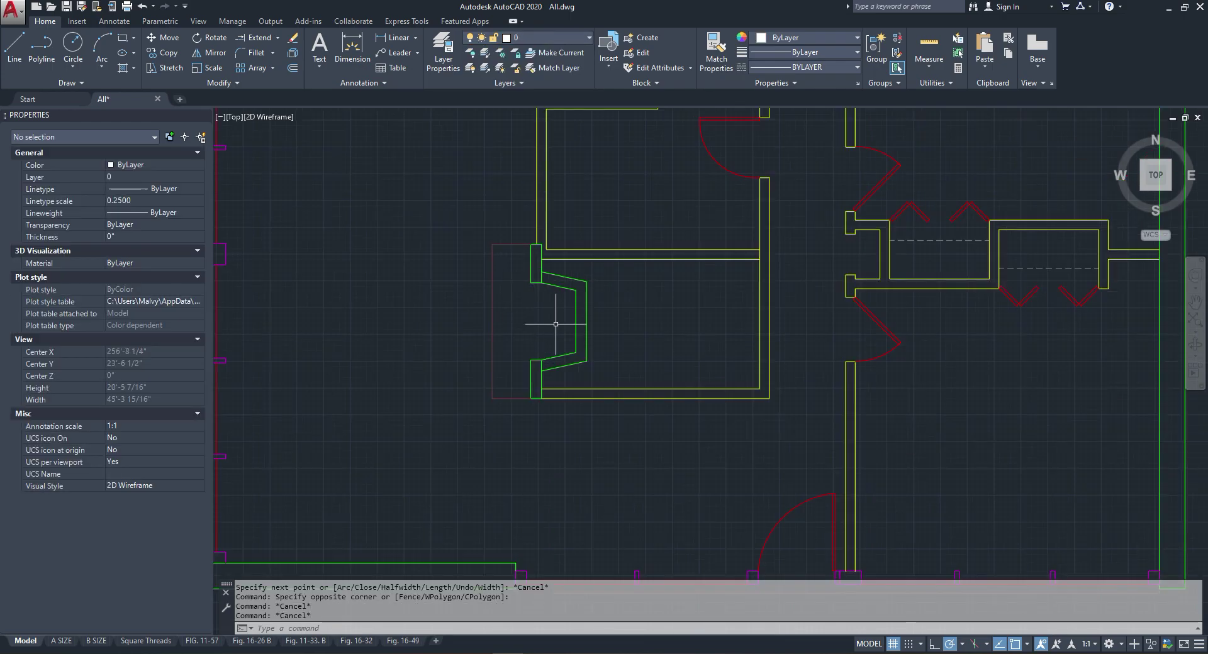
pyautogui.scroll(-3, 604, 349)
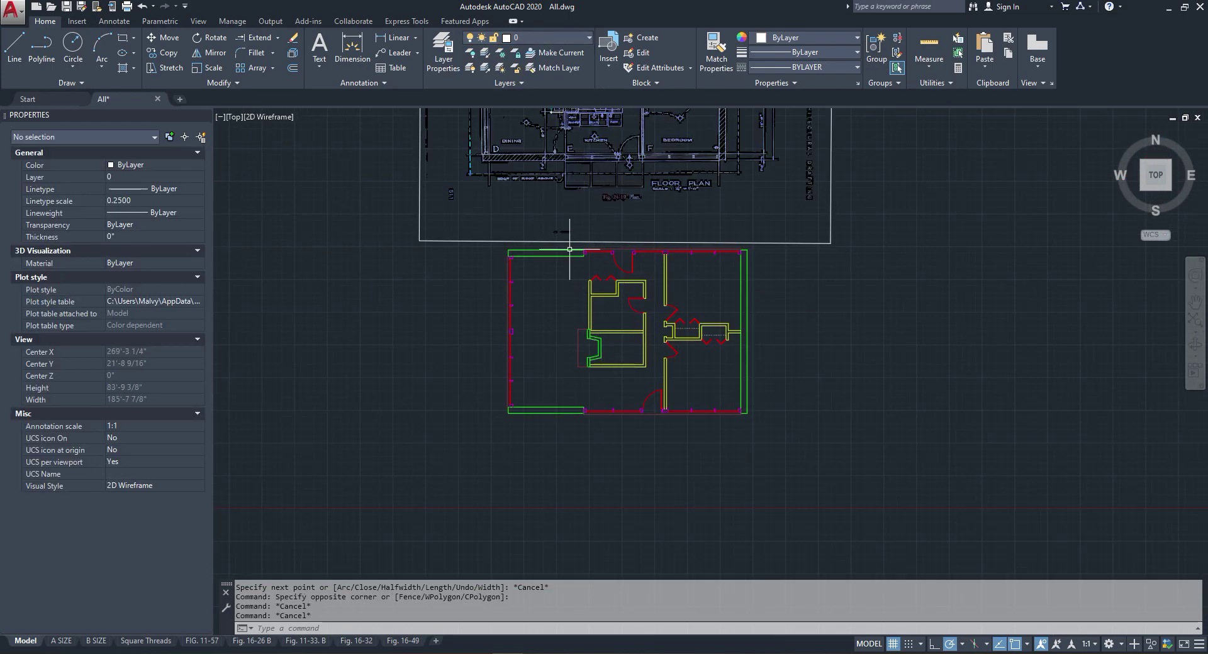
pyautogui.scroll(8, 572, 231)
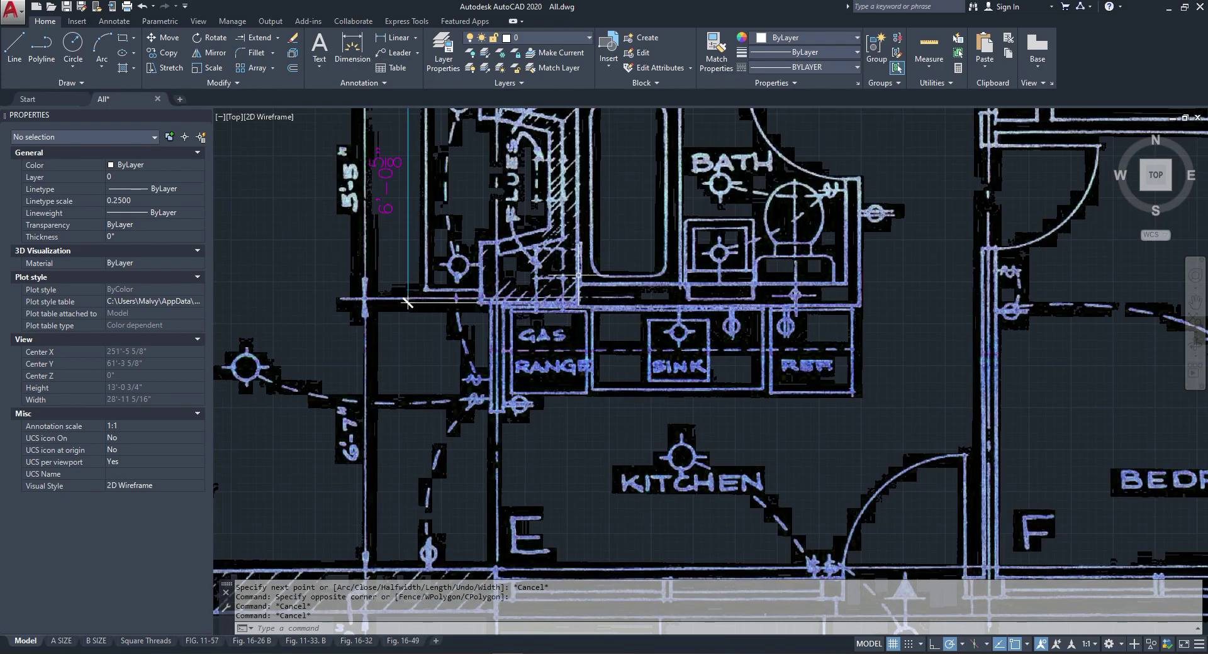
pyautogui.click(394, 38)
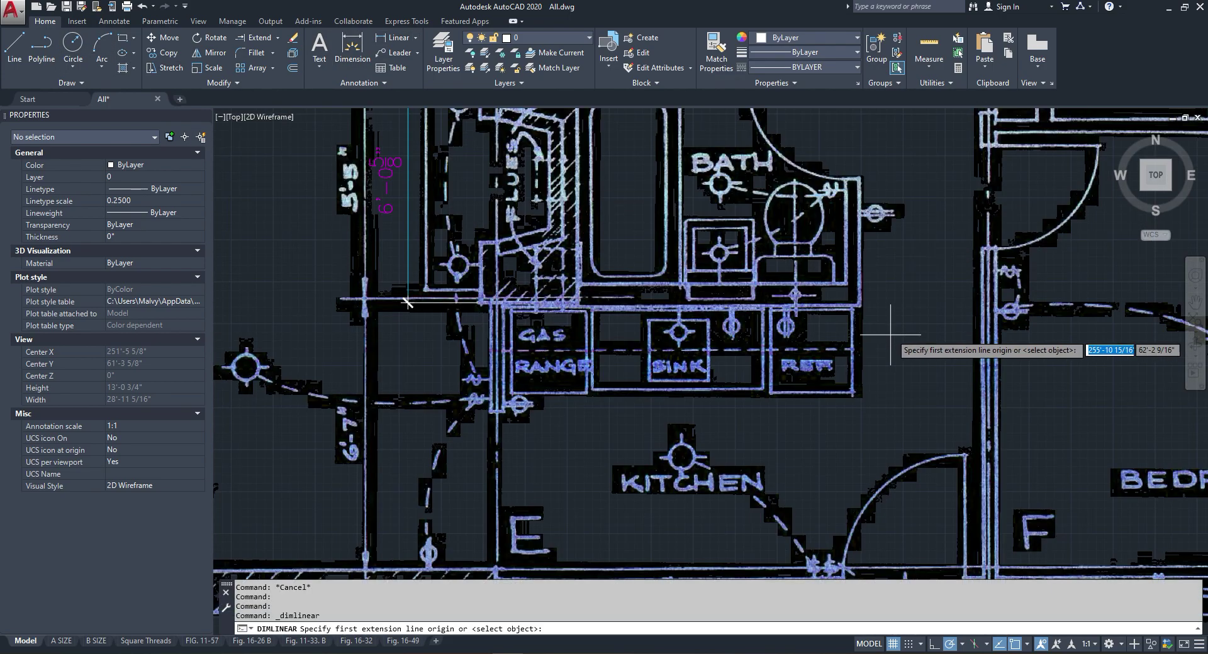
pyautogui.click(844, 269)
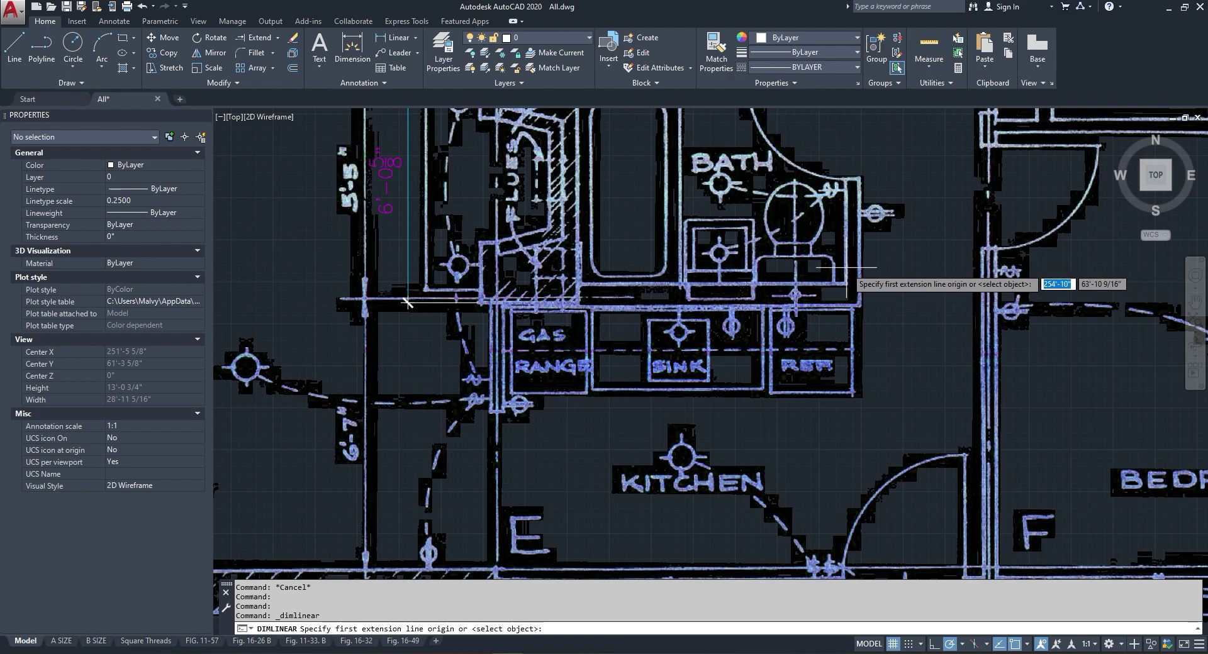
pyautogui.scroll(2, 582, 287)
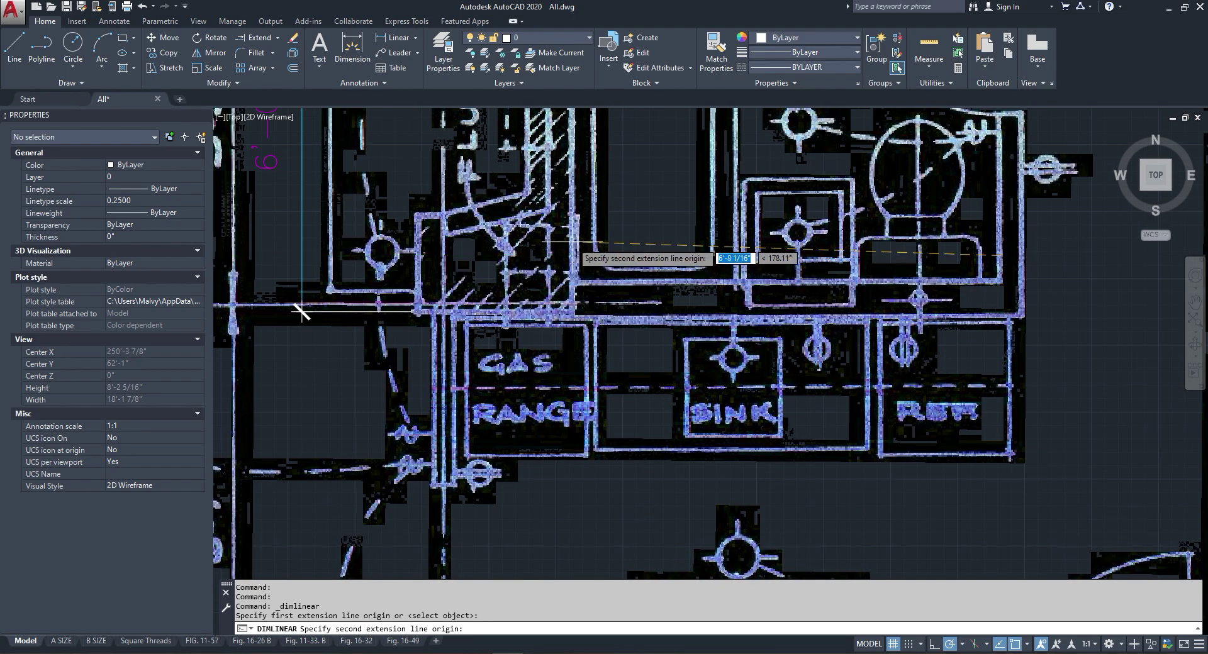
pyautogui.click(302, 311)
pyautogui.scroll(-2, 302, 312)
pyautogui.scroll(3, 658, 230)
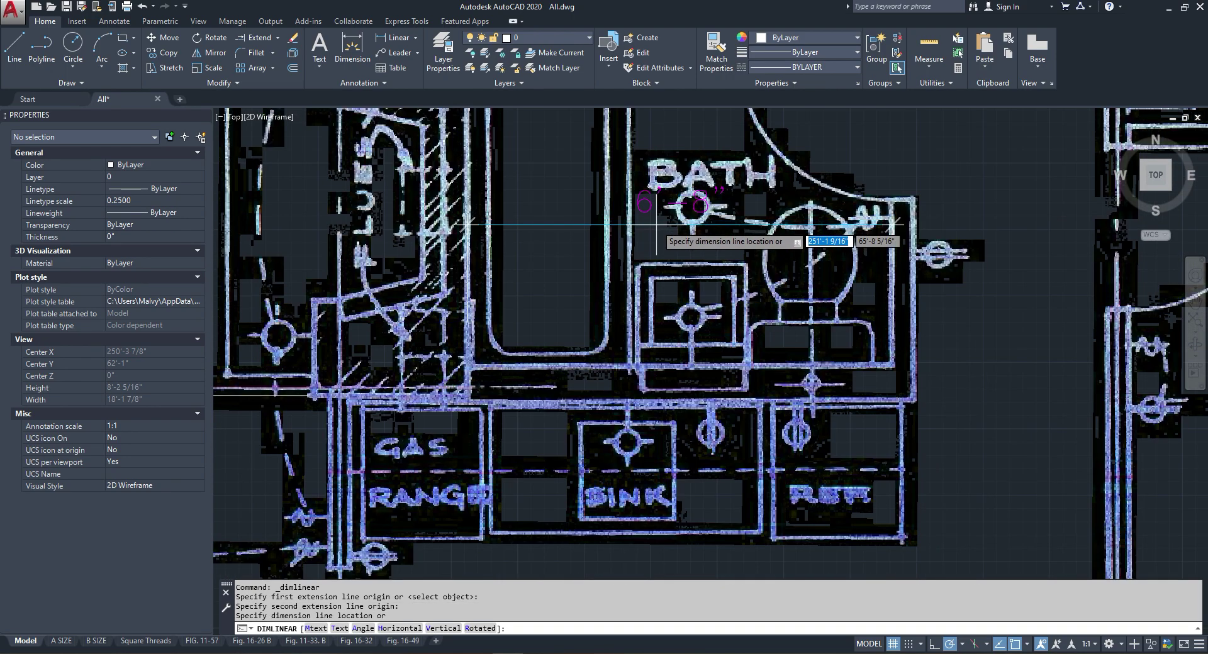
pyautogui.scroll(-14, 656, 224)
pyautogui.press('Escape')
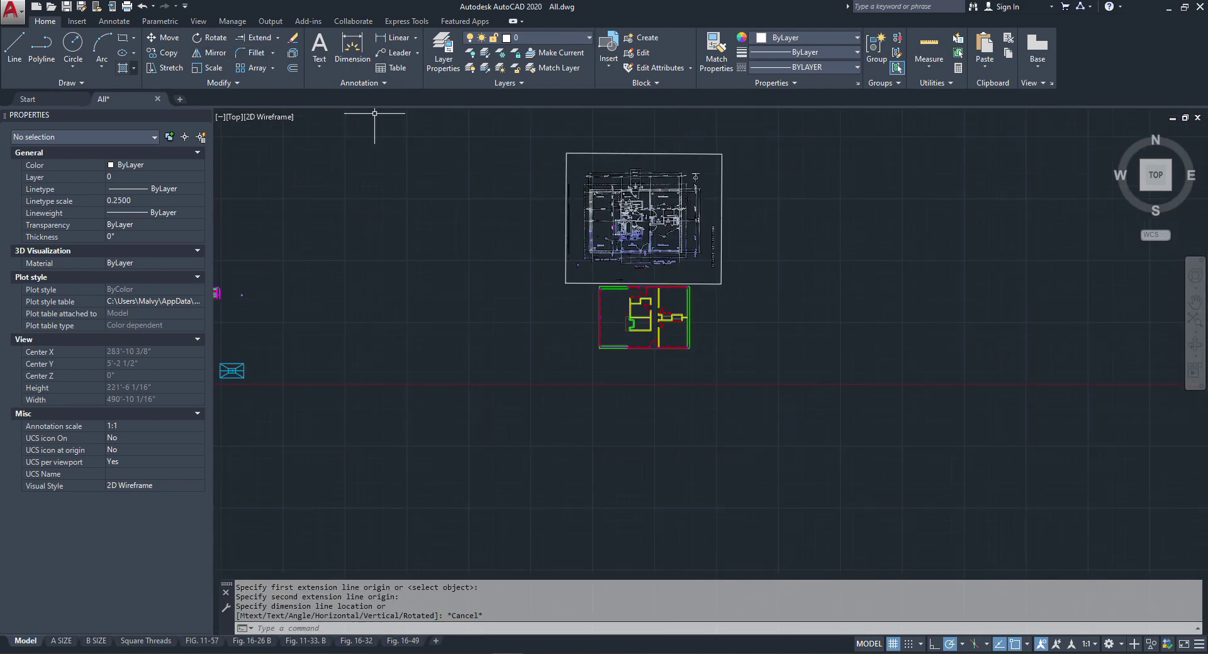
# Step: Trim the right wall's inner line where it crosses the end of the horizontal wall above the fireplace room
pyautogui.click(41, 47)
pyautogui.press('Escape')
pyautogui.scroll(8, 654, 337)
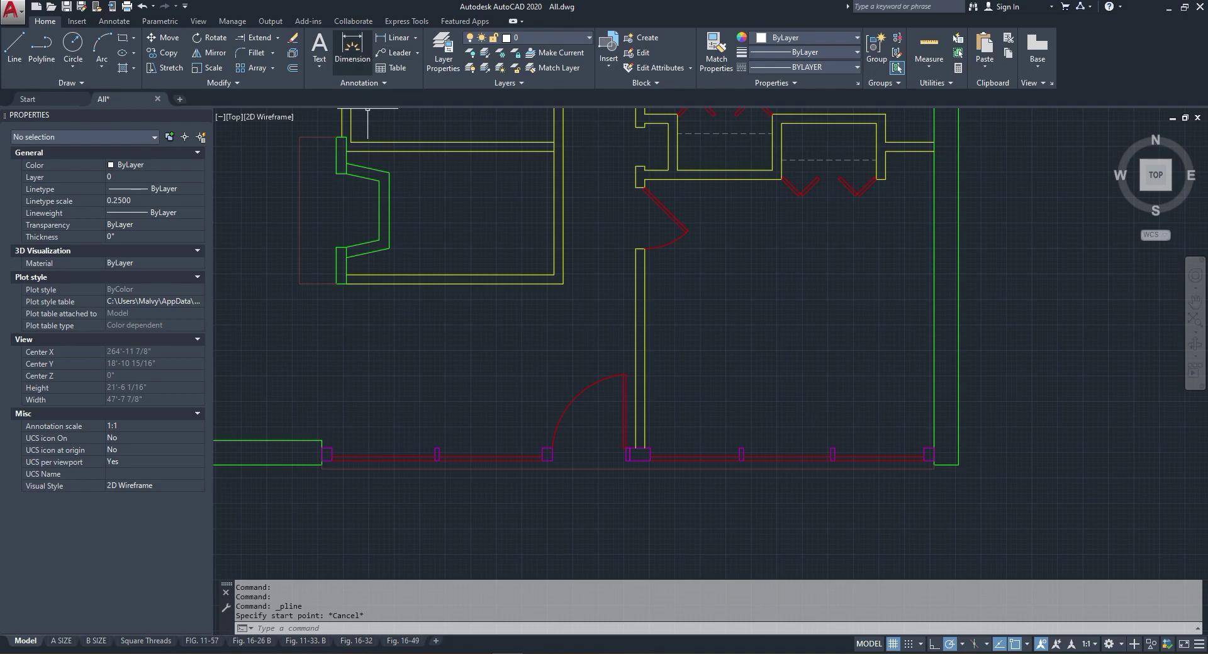
pyautogui.click(257, 38)
pyautogui.click(278, 38)
pyautogui.click(263, 57)
pyautogui.press('Return')
pyautogui.scroll(4, 552, 152)
pyautogui.click(556, 140)
pyautogui.click(567, 141)
pyautogui.click(551, 140)
pyautogui.press('Escape')
# Step: Copy the inner line of the fireplace room's right wall 6'-8" to the left, beside the firebox
pyautogui.click(561, 184)
pyautogui.click(541, 206)
pyautogui.rightClick(540, 207)
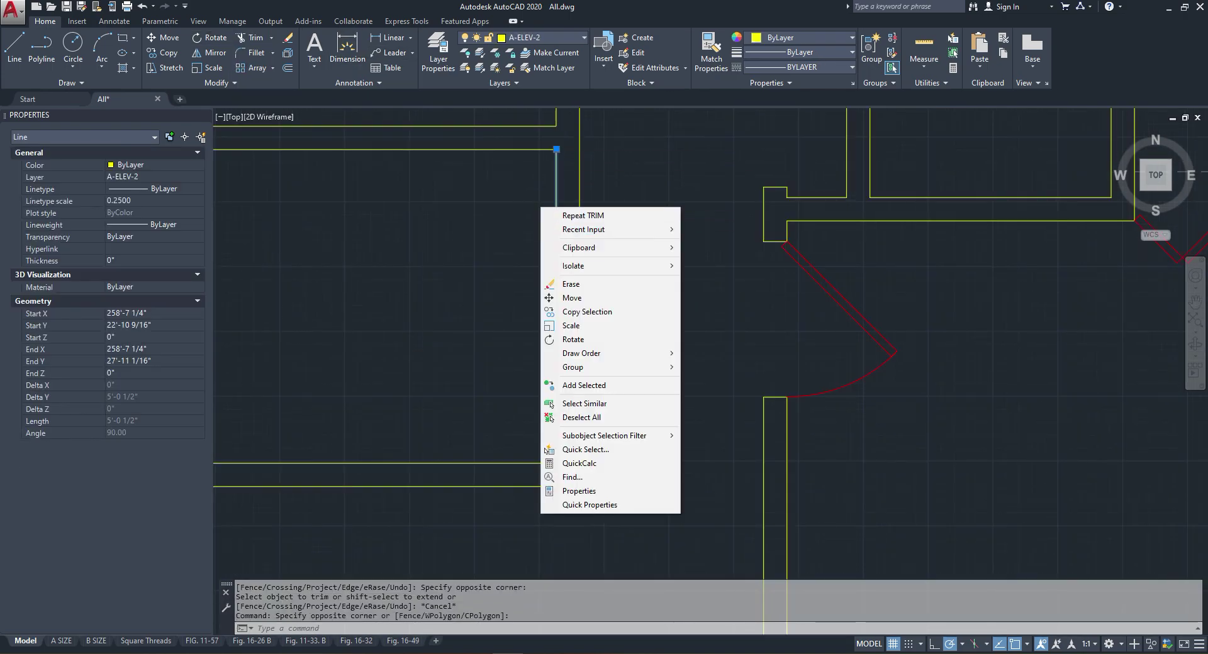
pyautogui.click(586, 311)
pyautogui.scroll(-2, 586, 308)
pyautogui.click(559, 305)
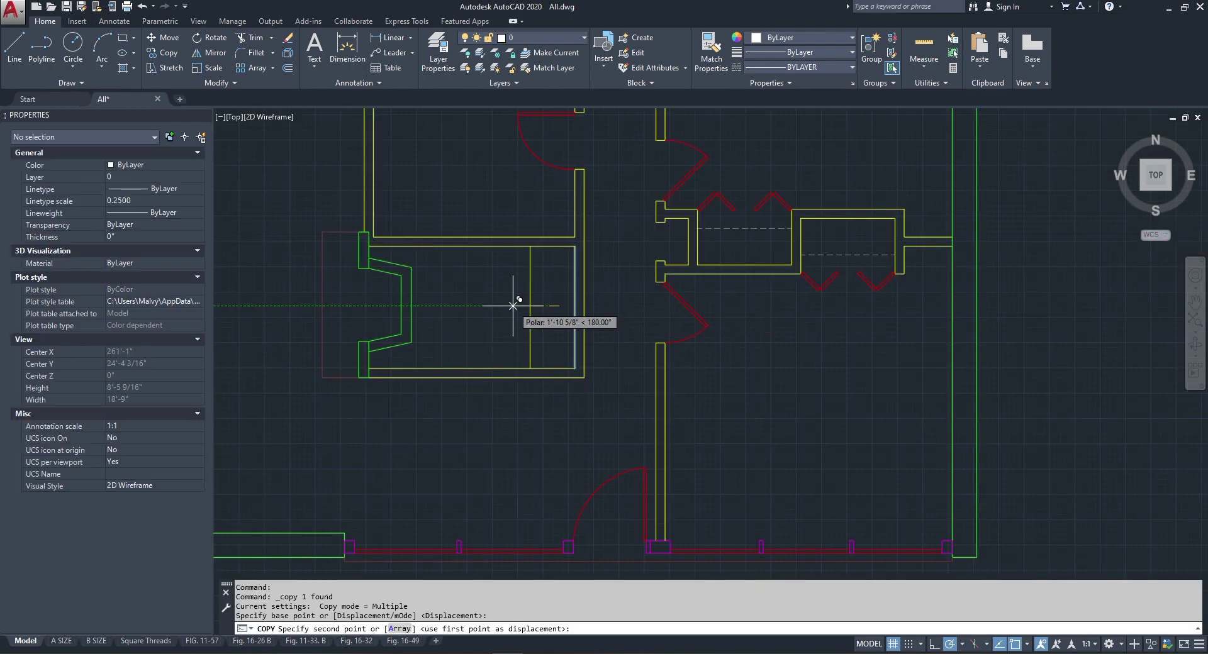
pyautogui.write('6')
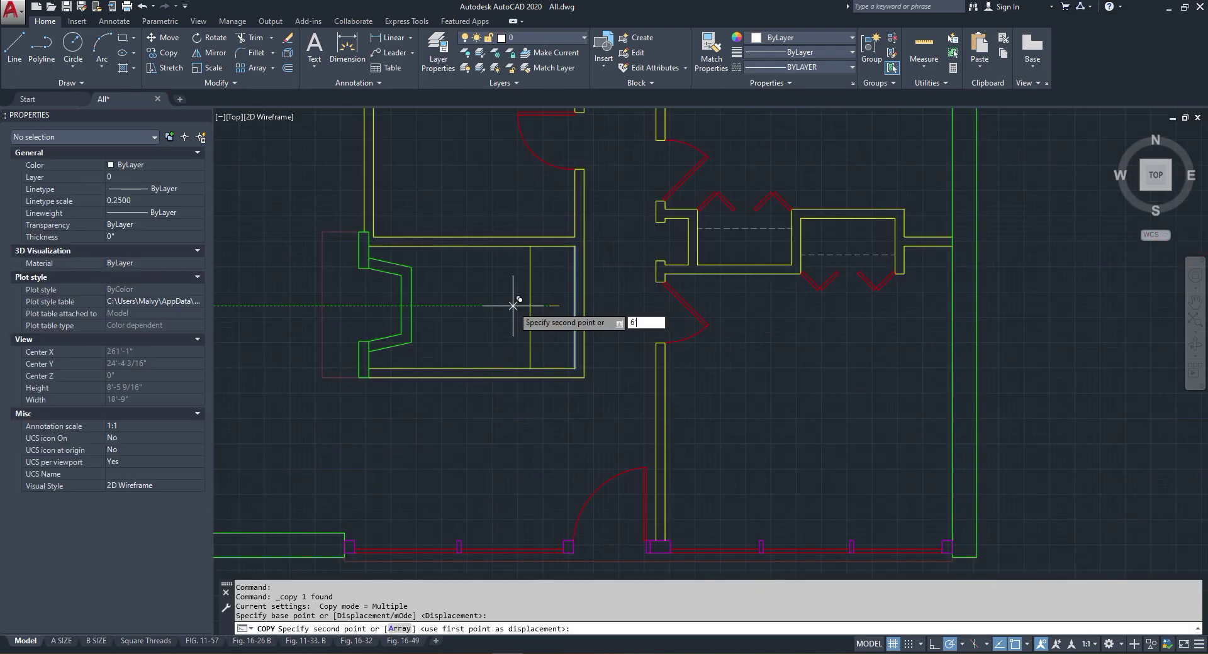
pyautogui.press('Return')
pyautogui.press('Escape')
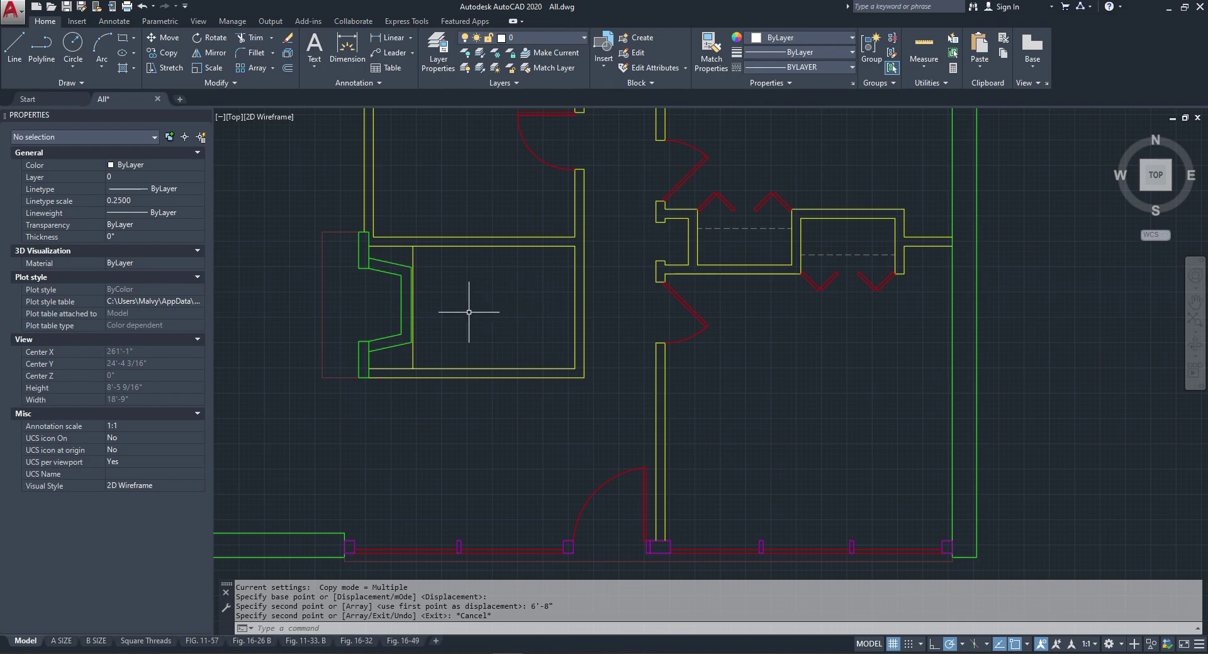
# Step: Open DesignCenter and list the drawings in the sample DesignCenter folder
pyautogui.scroll(4, 441, 302)
pyautogui.scroll(-5, 472, 277)
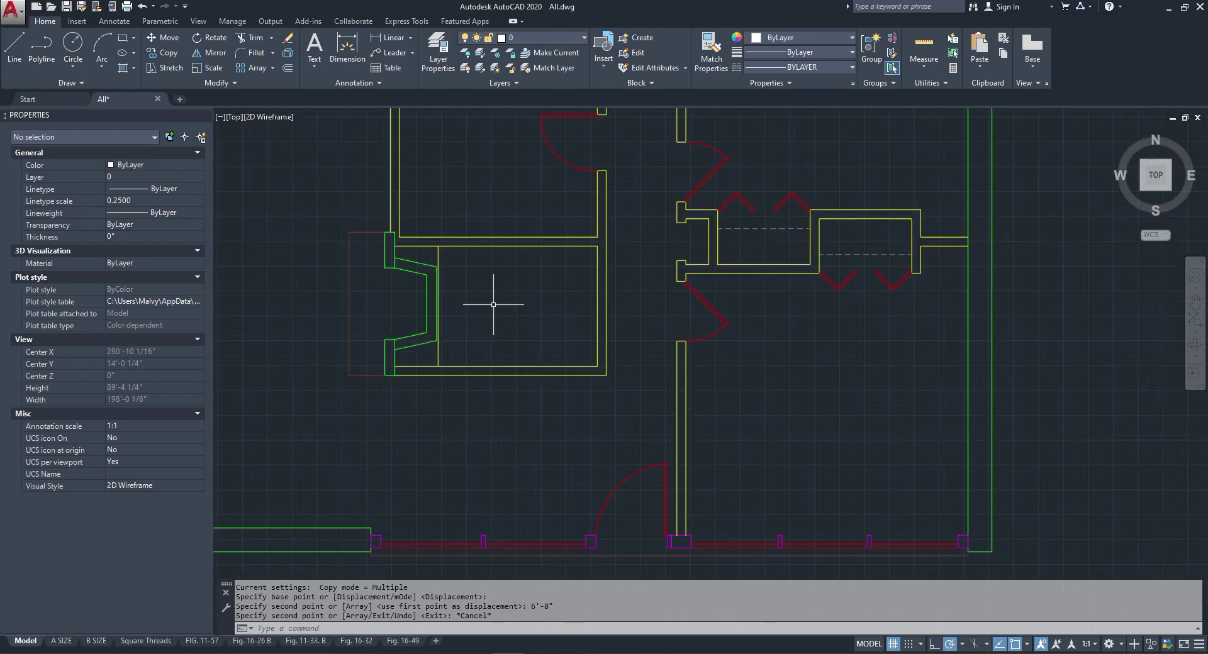
pyautogui.scroll(-2, 488, 279)
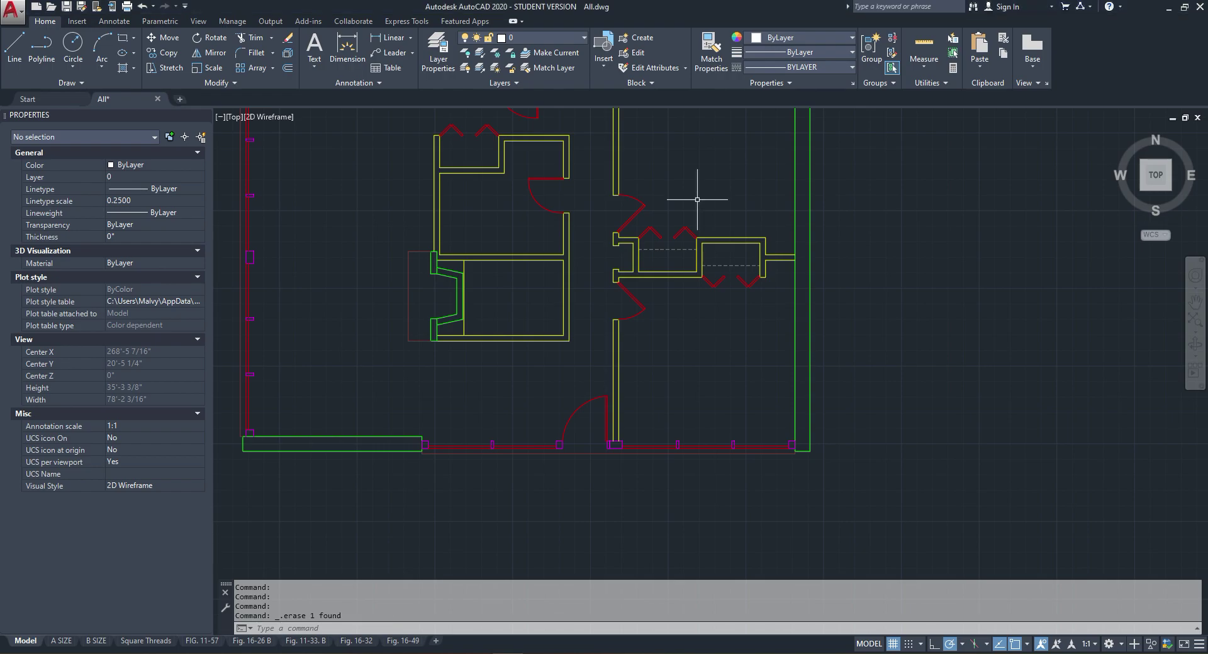
pyautogui.write('e')
pyautogui.press('Down')
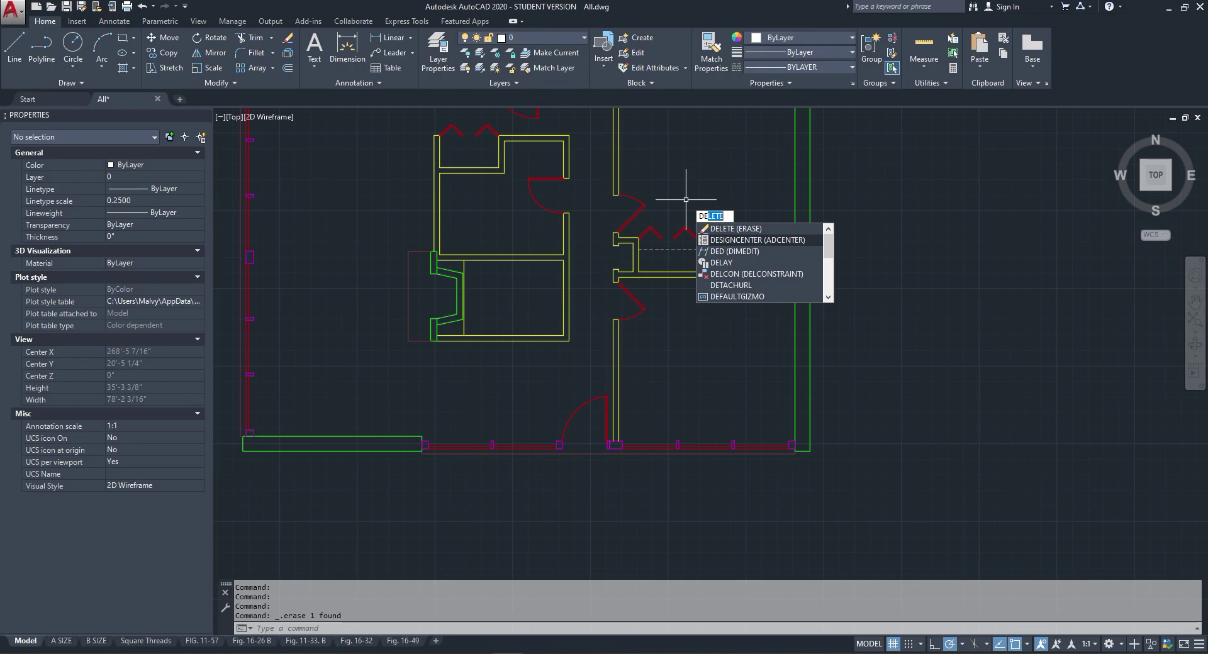
pyautogui.press('Return')
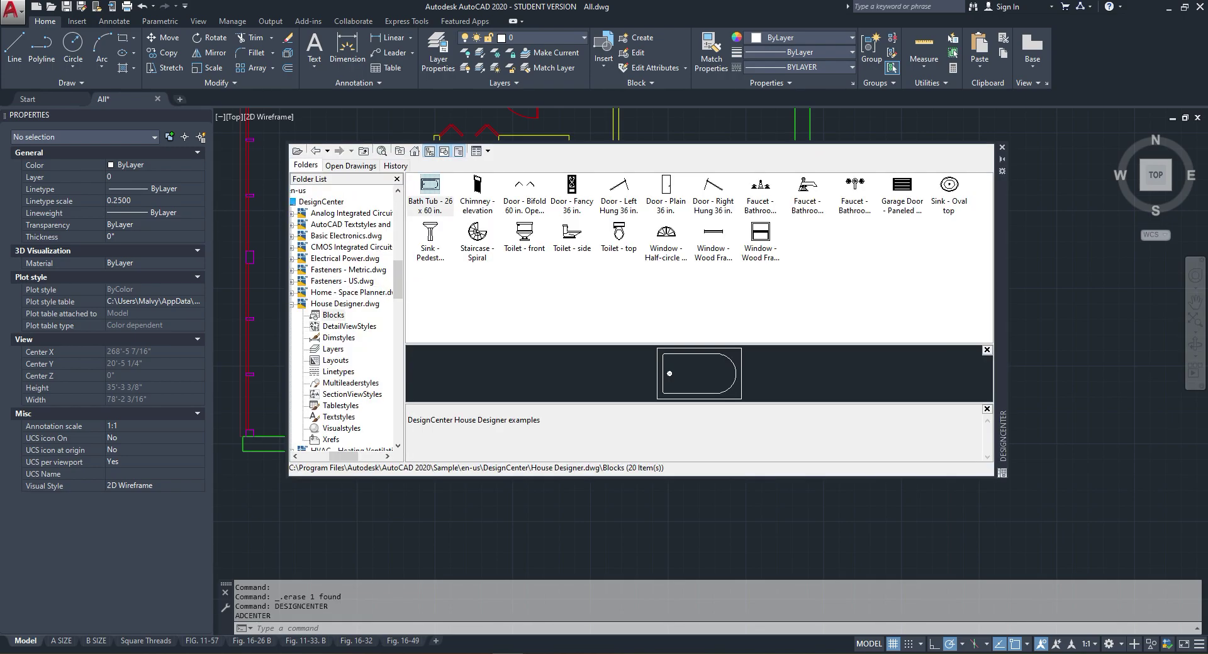
pyautogui.click(351, 213)
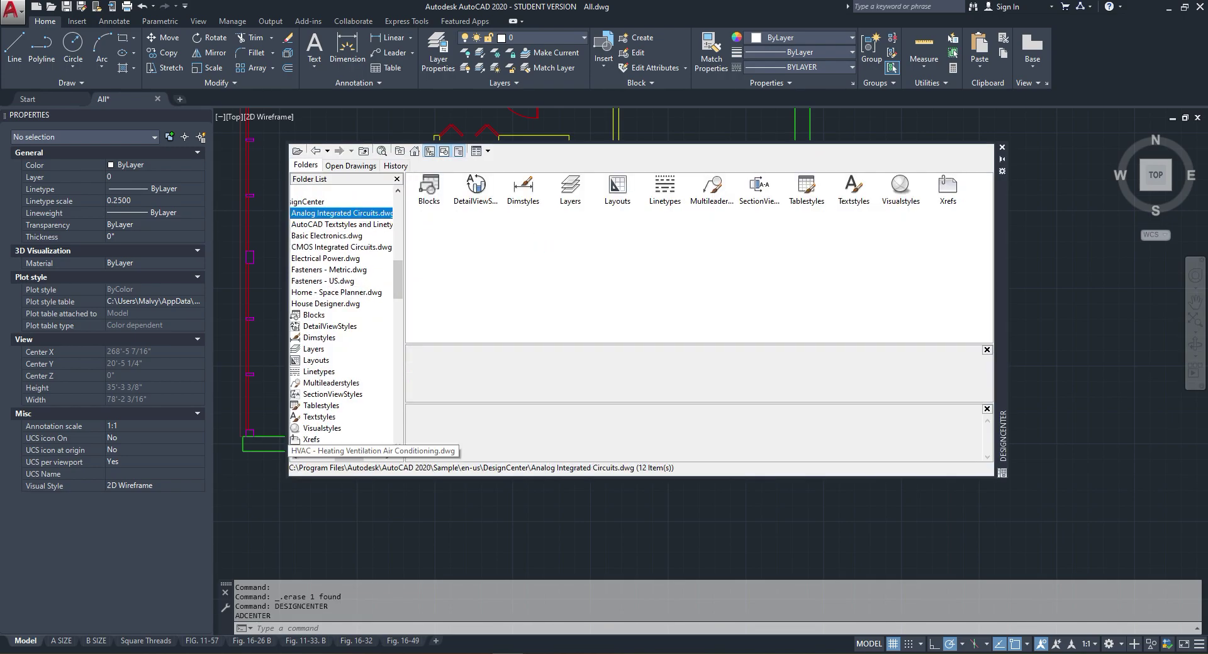
pyautogui.moveTo(349, 457); pyautogui.dragTo(339, 457)
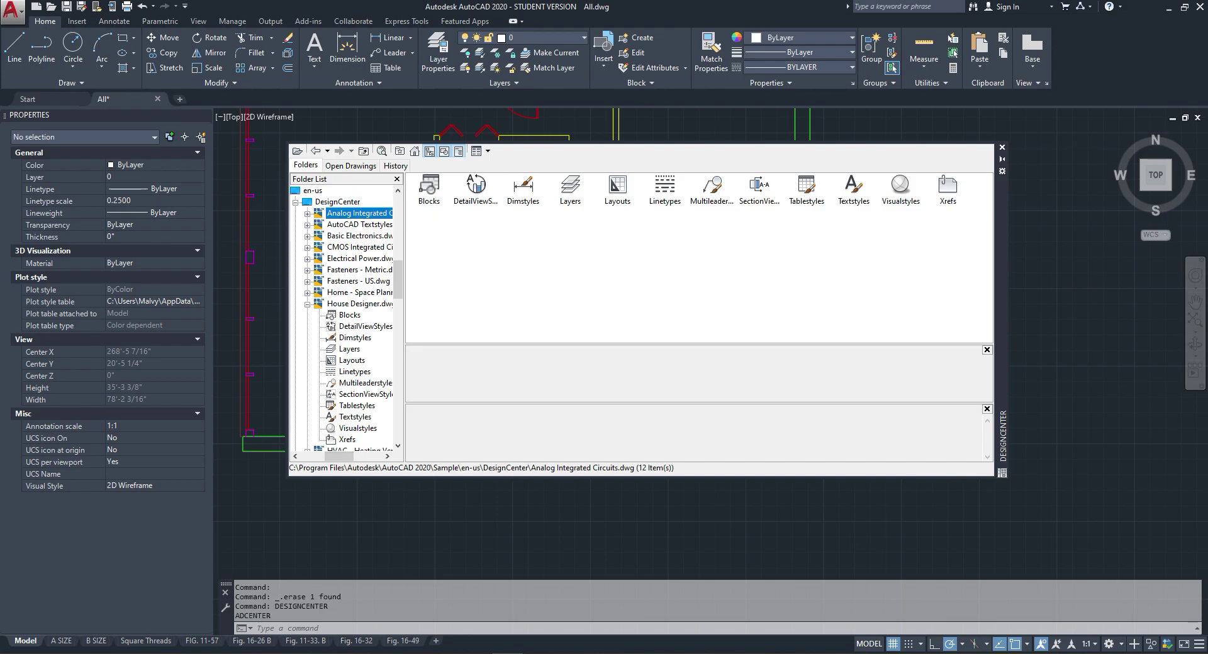
pyautogui.click(295, 202)
pyautogui.doubleClick(430, 186)
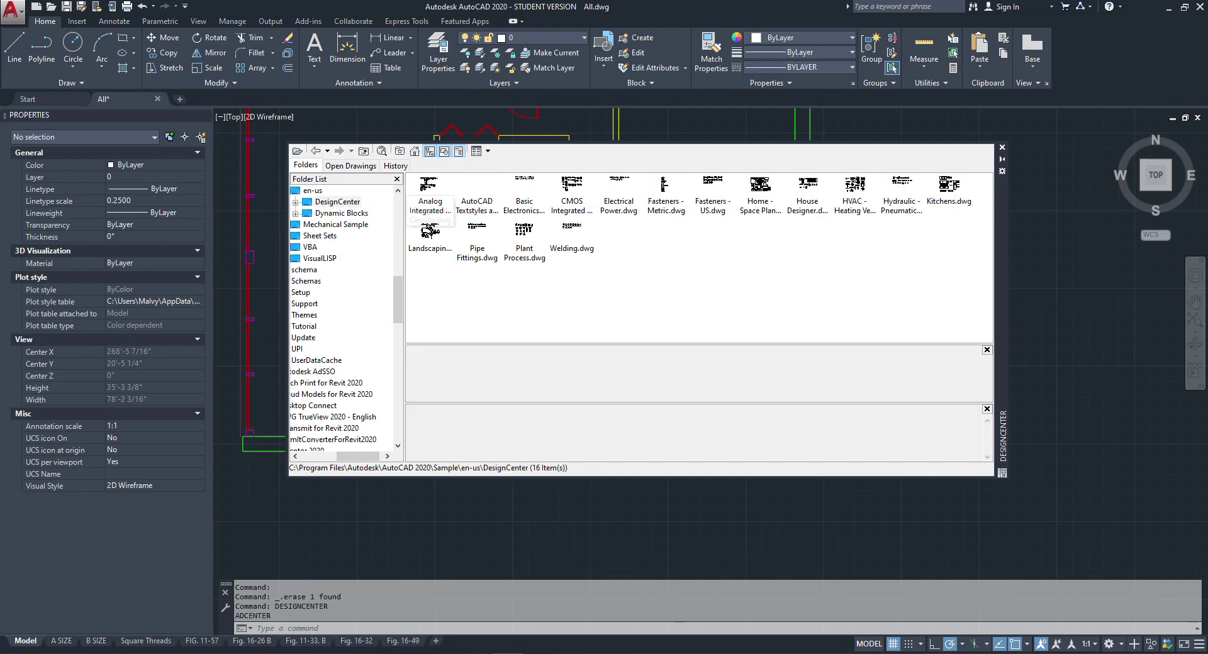
# Step: Open the blocks of House Designer.dwg and insert the Bath Tub - 26 x 60 in. block in the empty area right of the plan
pyautogui.click(713, 189)
pyautogui.click(760, 188)
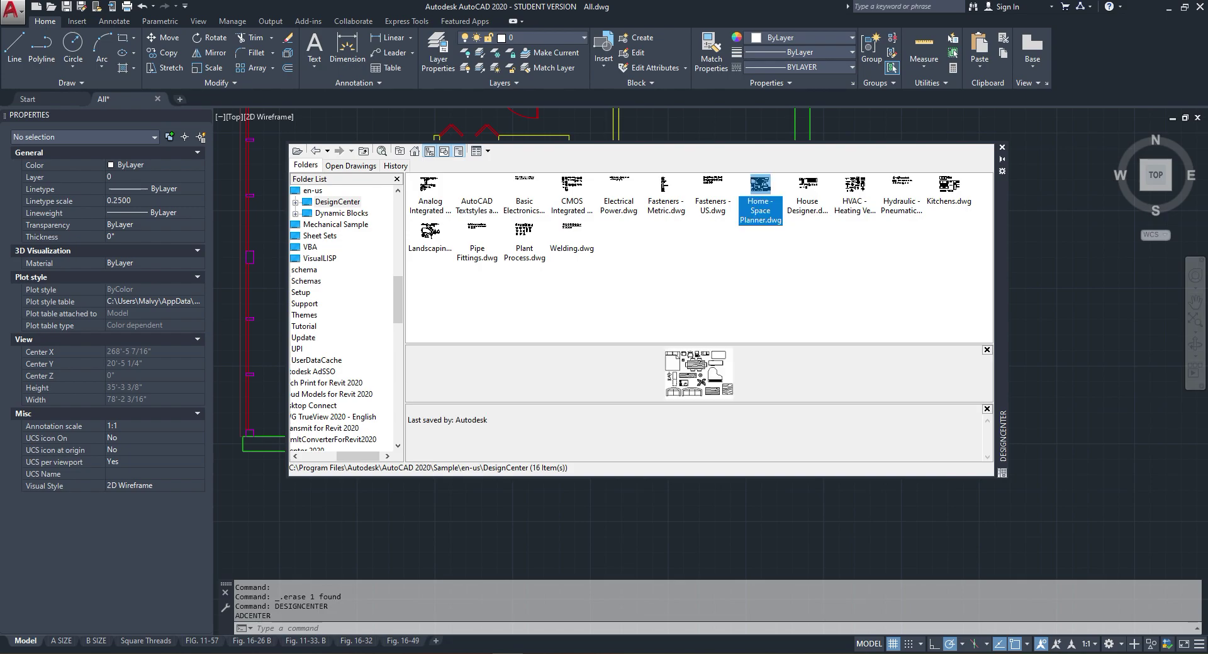
pyautogui.click(807, 188)
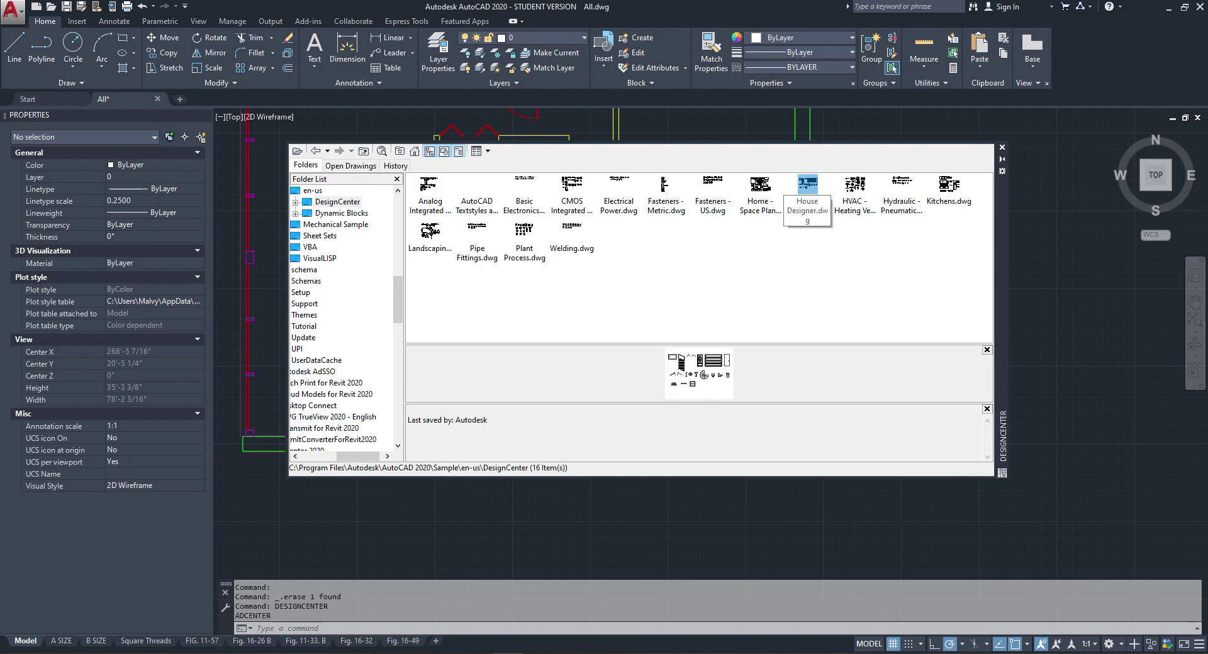
pyautogui.doubleClick(808, 189)
pyautogui.doubleClick(429, 189)
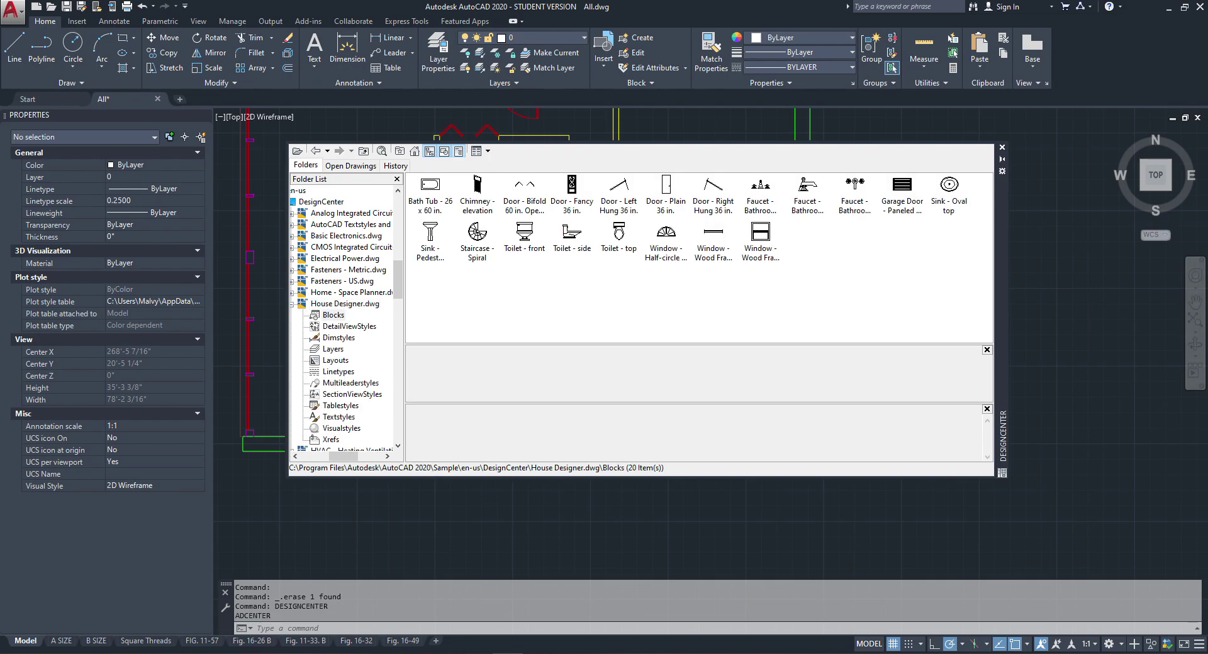
pyautogui.doubleClick(429, 188)
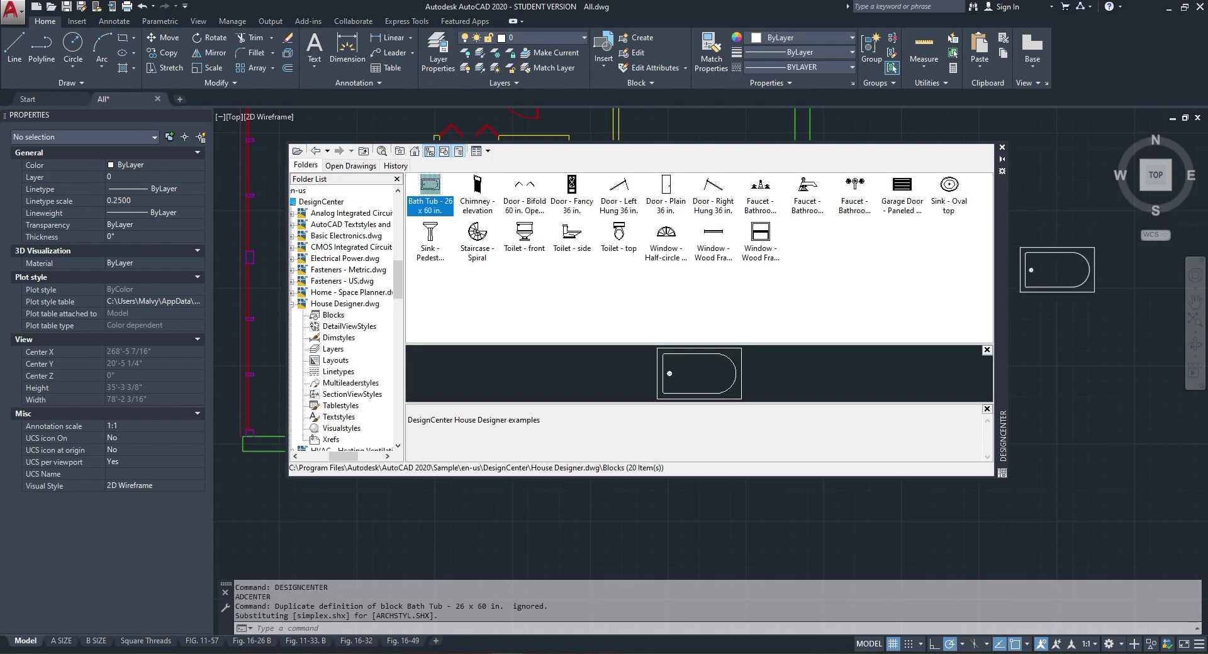
# Step: Place the bathtub and insert the Toilet - top, Sink - Oval top and top-view bathroom faucet blocks right of the plan, closing DesignCenter
pyautogui.moveTo(430, 188); pyautogui.dragTo(1042, 233)
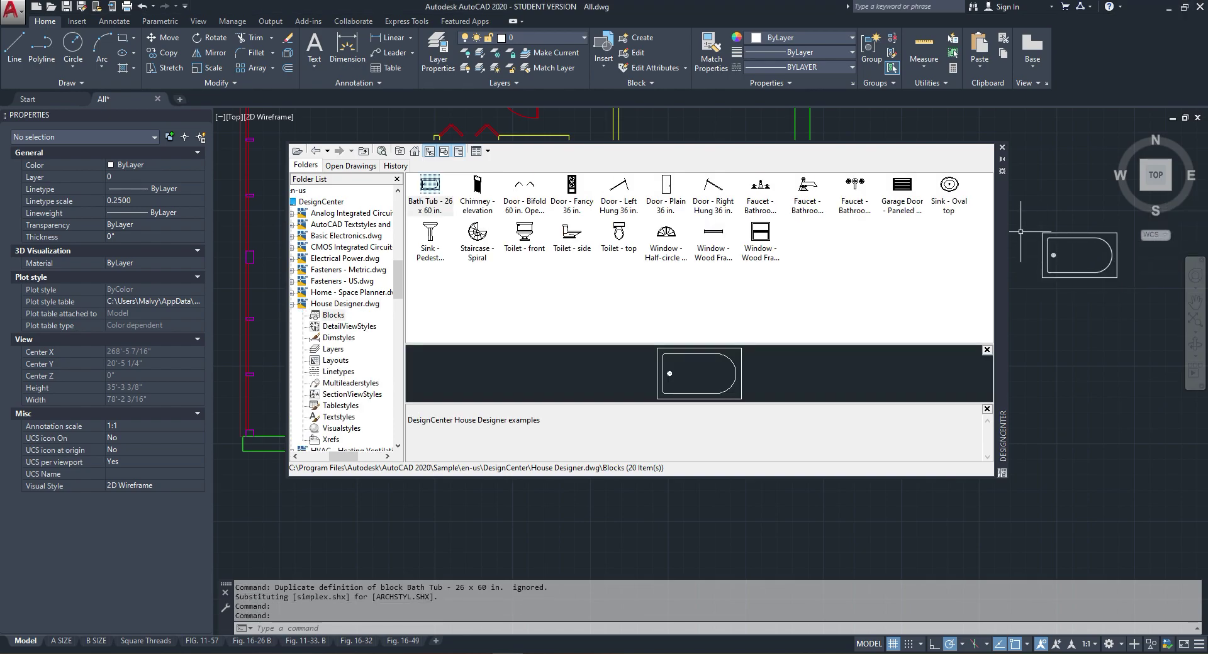
pyautogui.doubleClick(618, 234)
pyautogui.moveTo(1077, 316); pyautogui.dragTo(1076, 316)
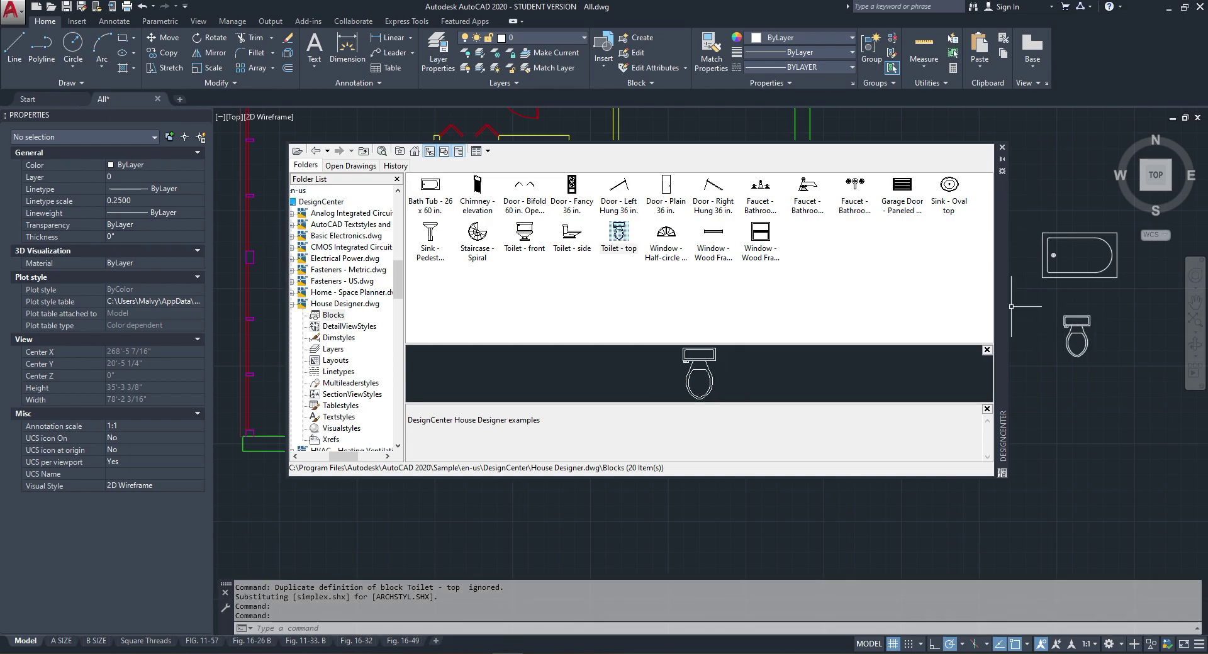
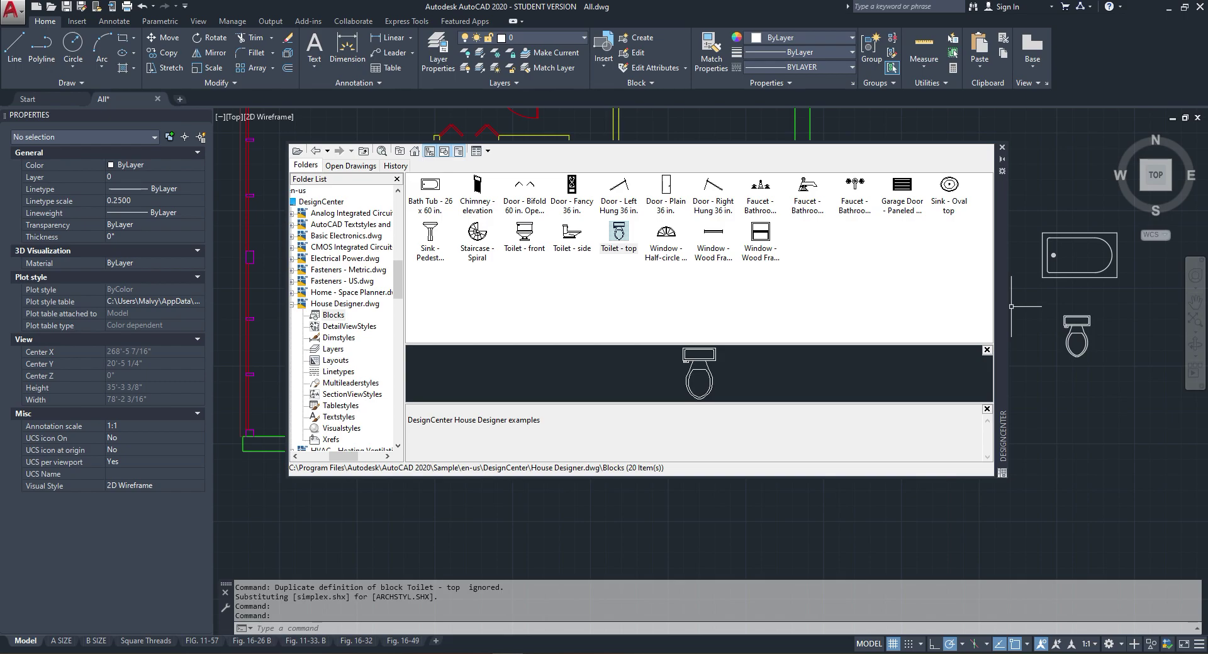
pyautogui.moveTo(949, 186); pyautogui.dragTo(1073, 197)
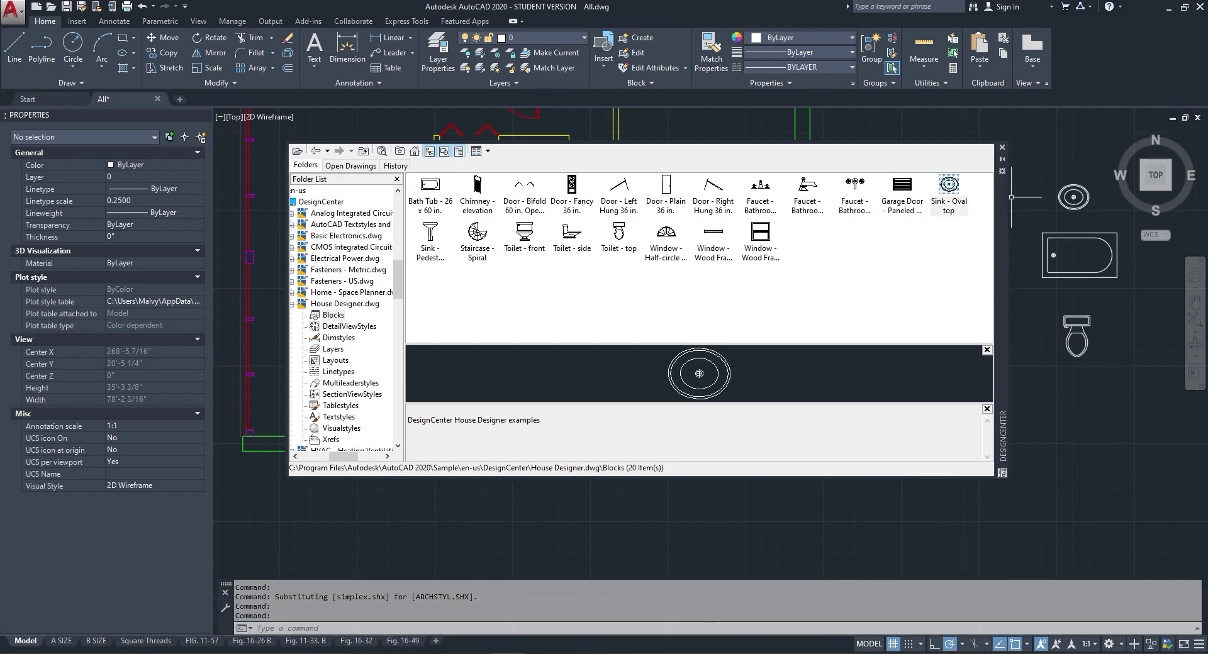
pyautogui.moveTo(855, 184)
pyautogui.mouseDown()
pyautogui.moveTo(1028, 189)
pyautogui.moveTo(1073, 173)
pyautogui.mouseUp()
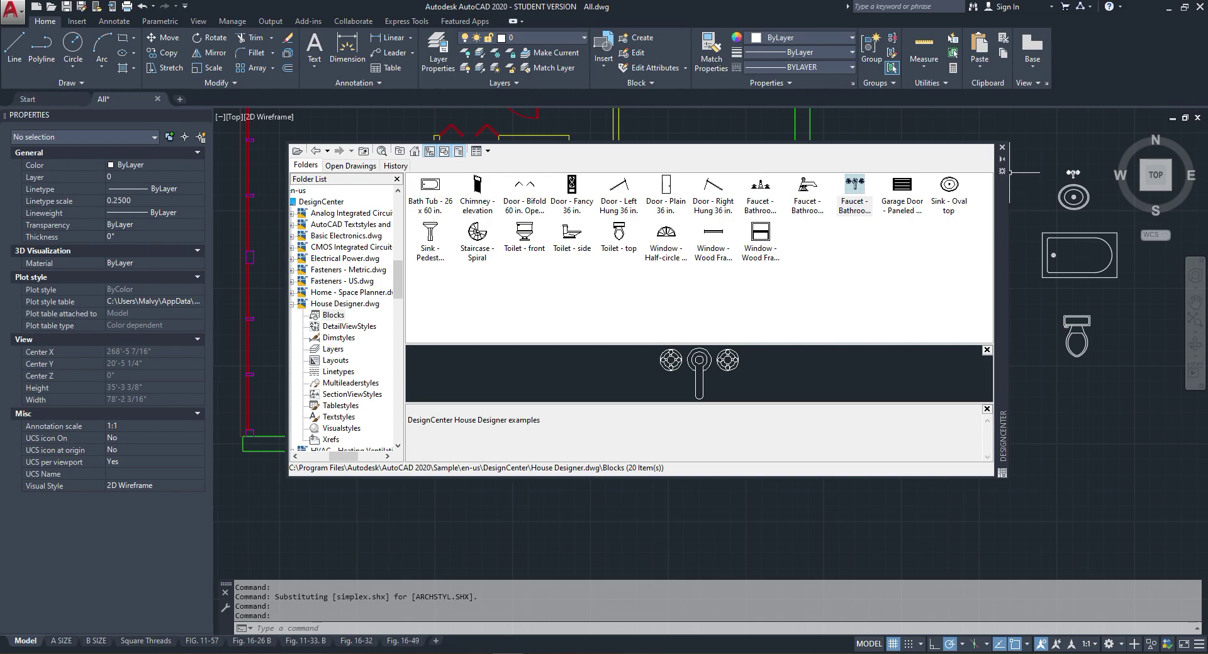
pyautogui.click(1002, 147)
# Step: Move the bathtub block into the room beside the firebox and rotate it 90° so its rounded end faces up
pyautogui.click(1055, 259)
pyautogui.click(1021, 242)
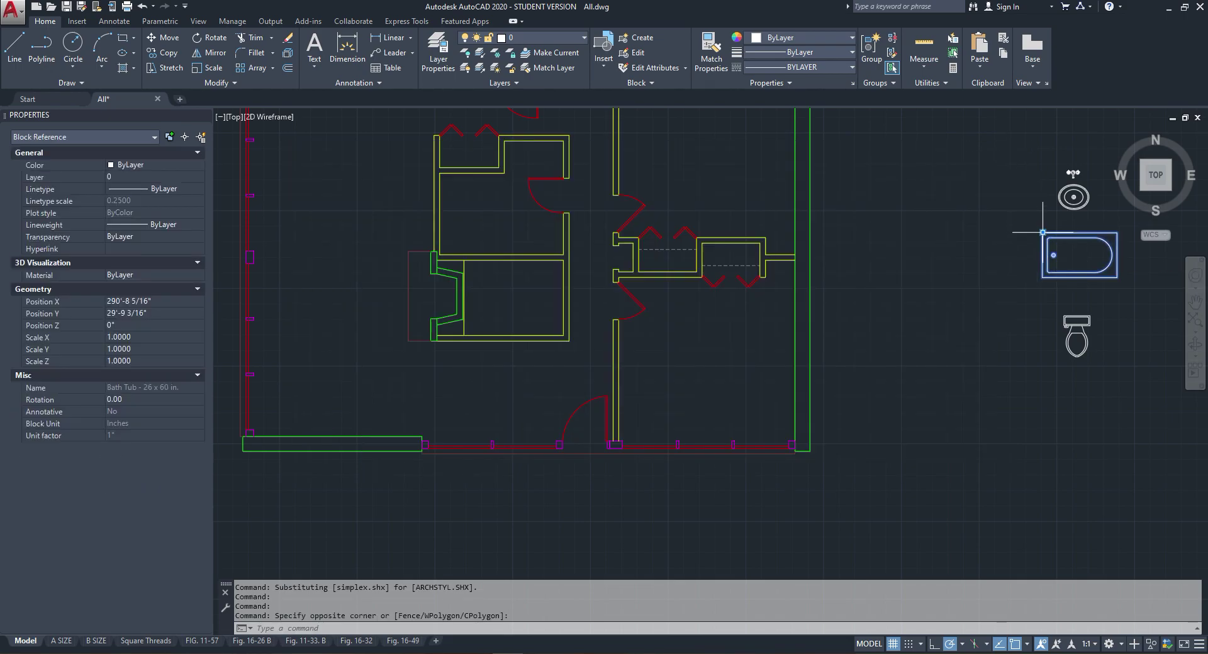
pyautogui.click(1042, 232)
pyautogui.click(470, 287)
pyautogui.rightClick(473, 288)
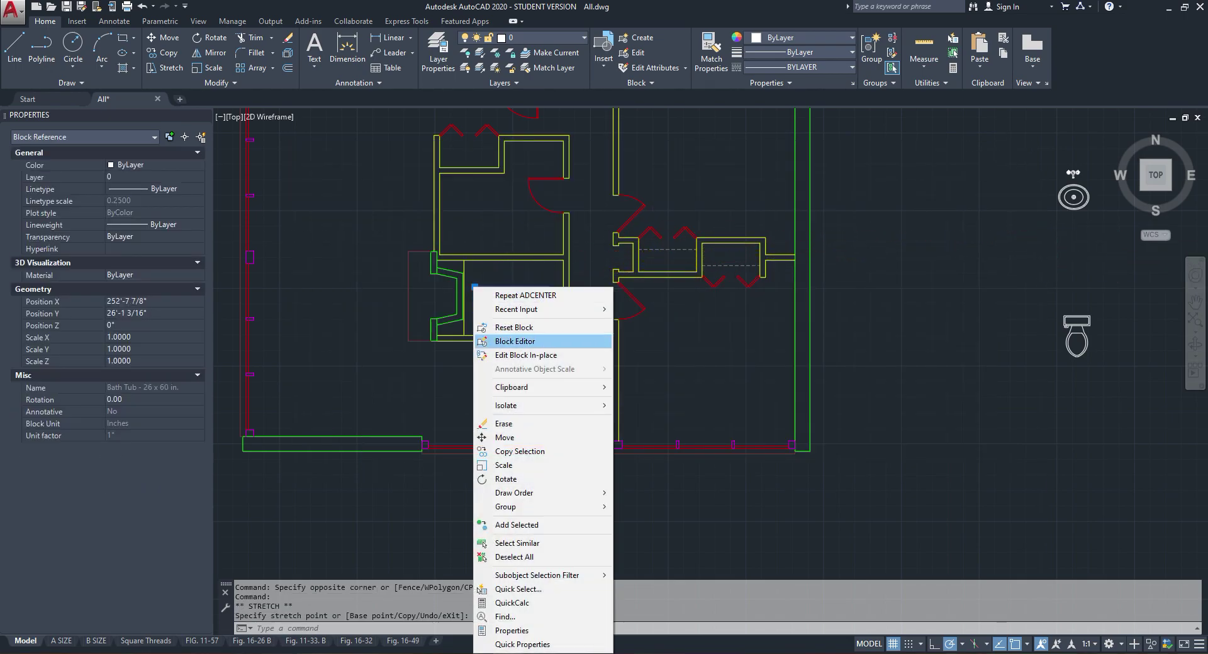
pyautogui.click(506, 479)
pyautogui.scroll(5, 497, 296)
pyautogui.click(481, 282)
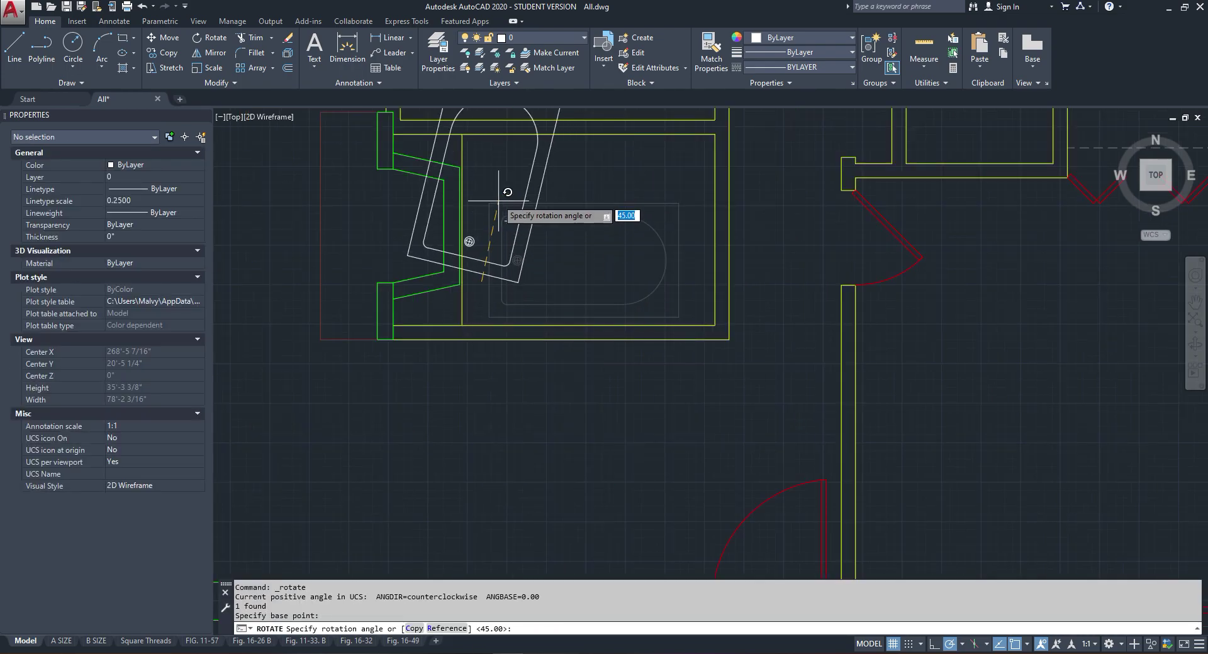
pyautogui.click(484, 187)
# Step: Move the bathtub's lower-left corner to the bottom end of the vertical line beside the firebox
pyautogui.click(526, 199)
pyautogui.click(508, 231)
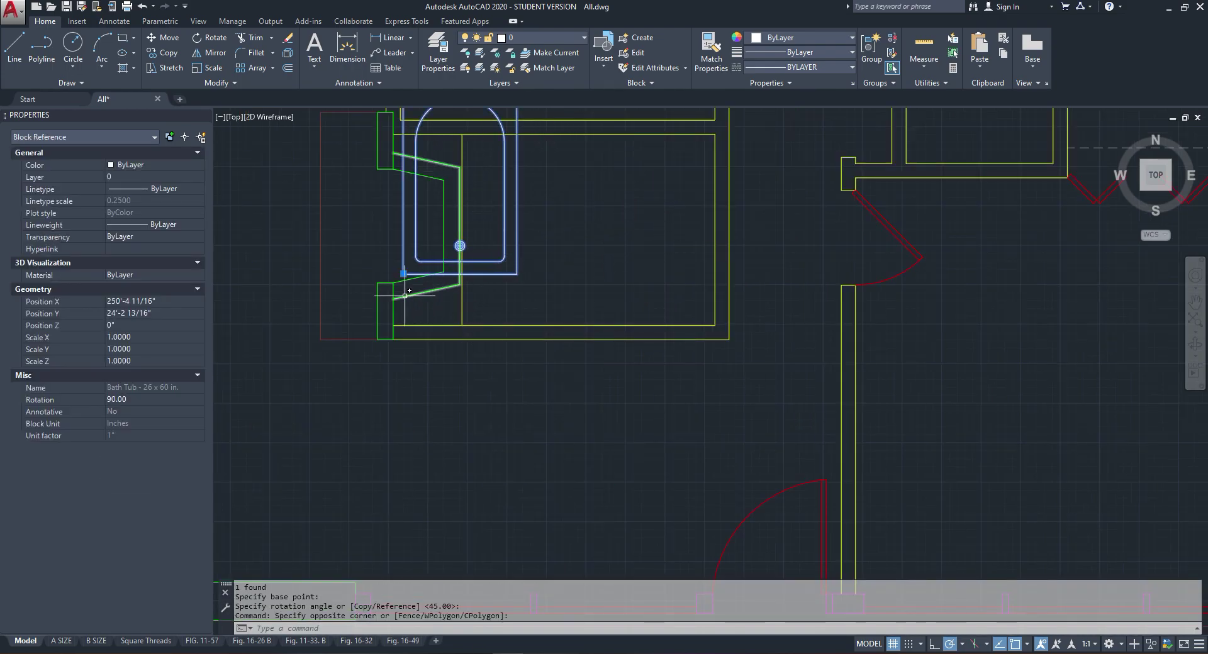
pyautogui.click(403, 273)
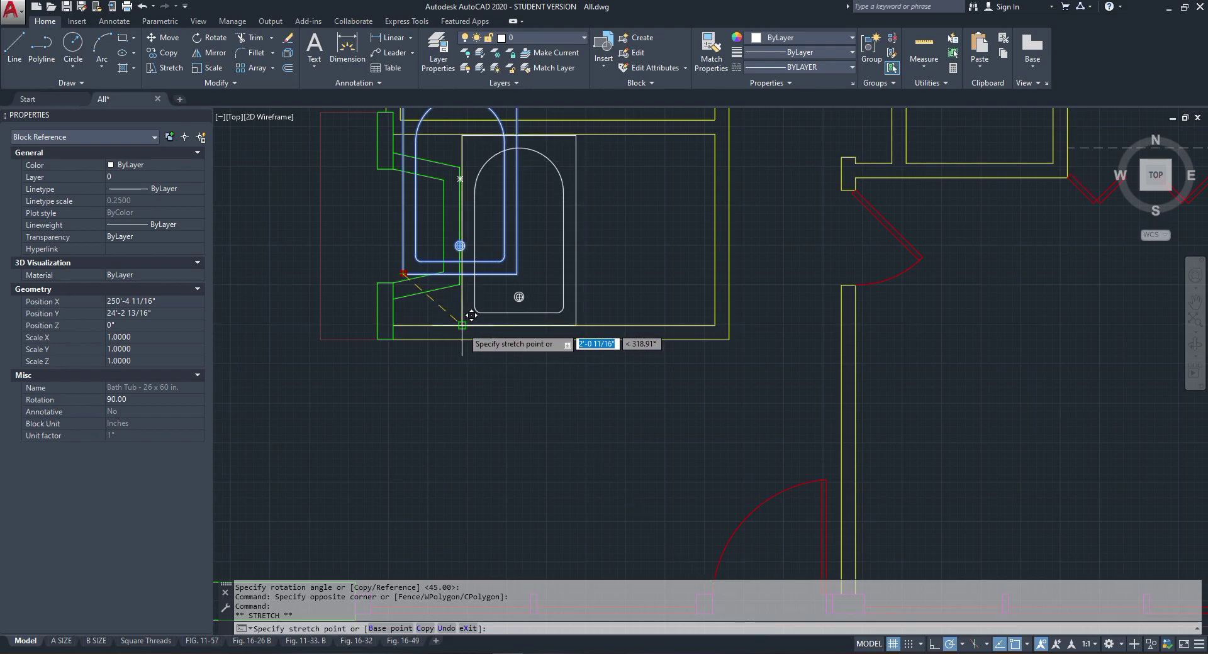
pyautogui.press('Escape')
pyautogui.scroll(-6, 513, 172)
pyautogui.scroll(4, 519, 179)
# Step: Assign the bathtub block to the A-ELEV-7 layer
pyautogui.click(567, 189)
pyautogui.click(535, 203)
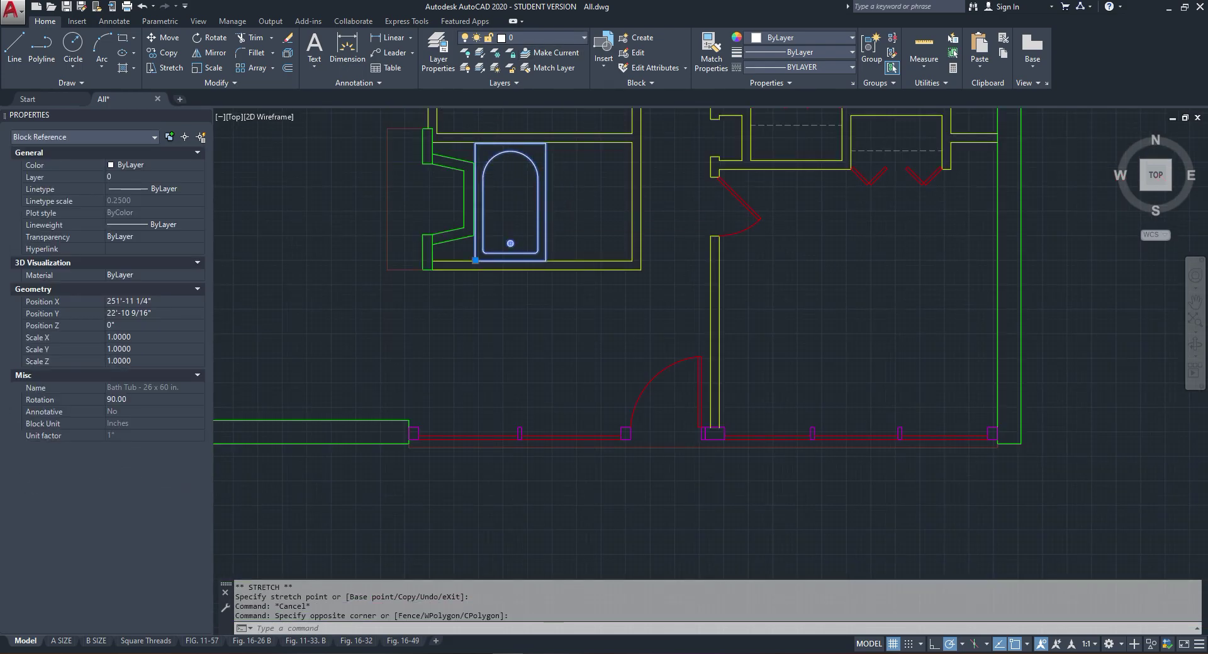
pyautogui.click(544, 38)
pyautogui.click(522, 264)
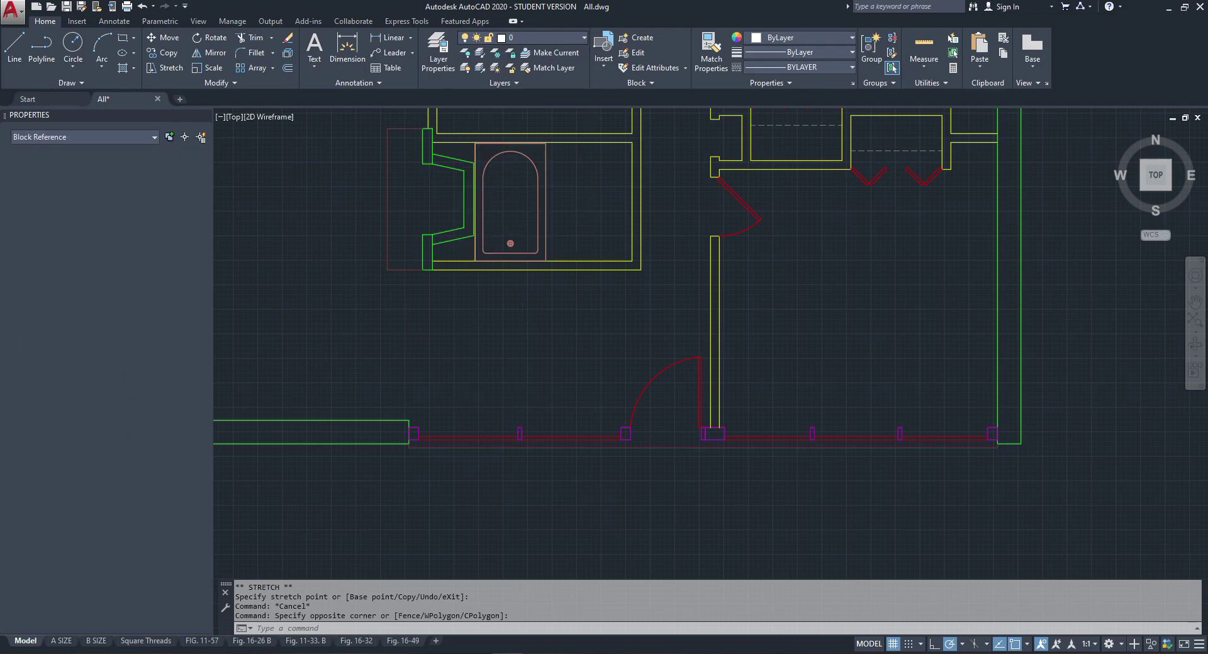
pyautogui.press('Escape')
pyautogui.scroll(-4, 499, 189)
pyautogui.scroll(4, 524, 190)
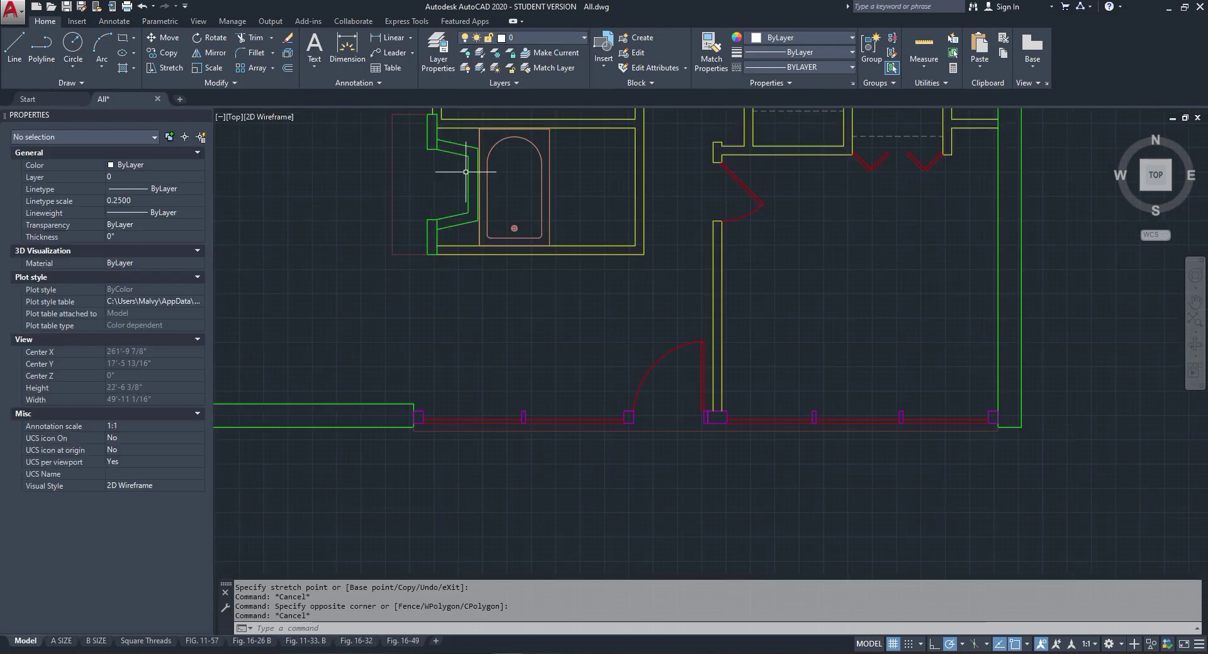
# Step: Measure the bathtub's width on the scanned reference plan and compare it with the tub in the drawn plan
pyautogui.scroll(-4, 510, 185)
pyautogui.scroll(5, 512, 188)
pyautogui.scroll(-3, 541, 239)
pyautogui.scroll(6, 546, 230)
pyautogui.scroll(-4, 558, 244)
pyautogui.click(711, 53)
pyautogui.scroll(-8, 602, 315)
pyautogui.scroll(6, 566, 164)
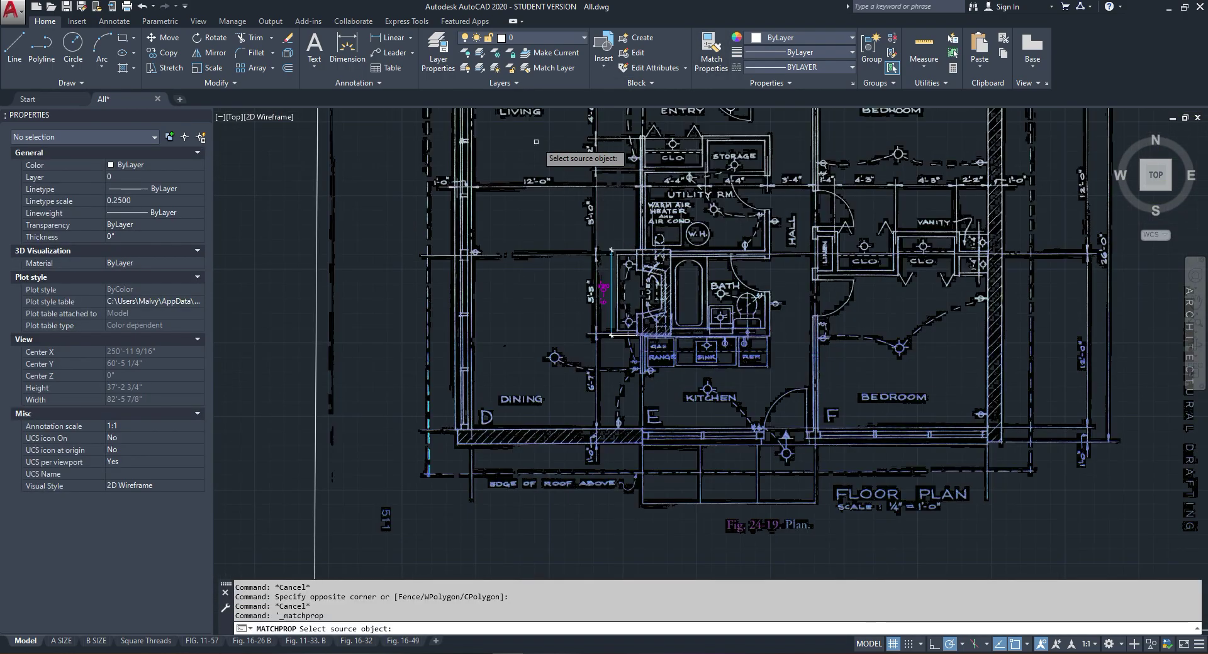
pyautogui.click(390, 38)
pyautogui.scroll(6, 686, 272)
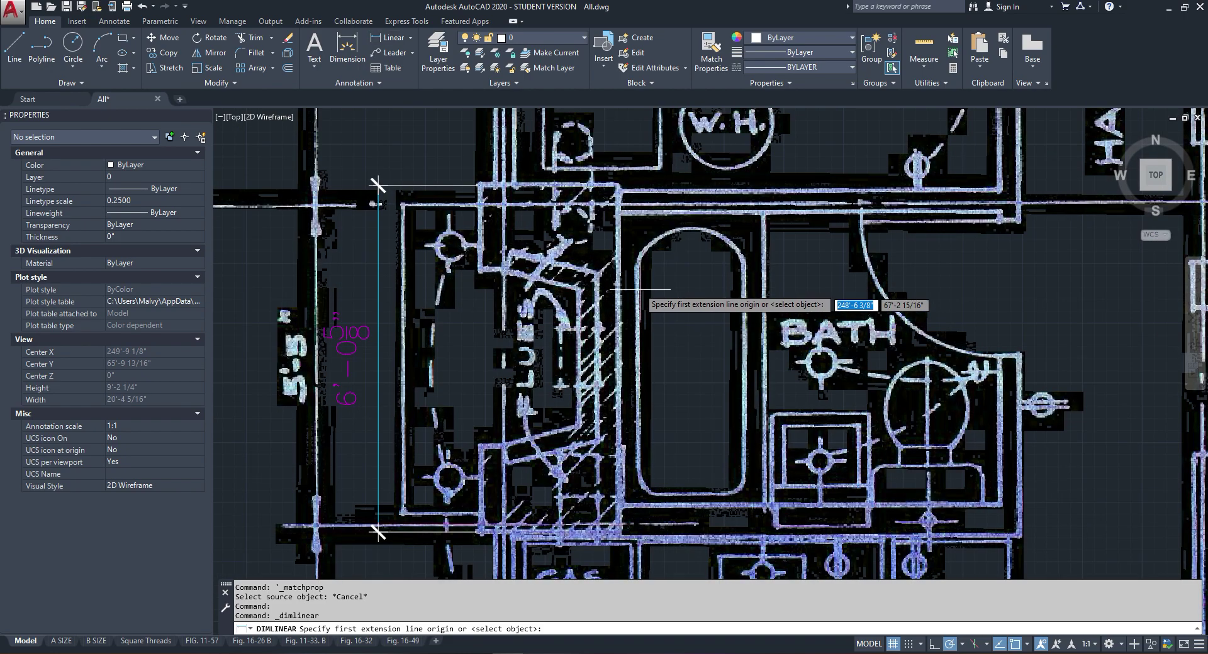
pyautogui.click(624, 282)
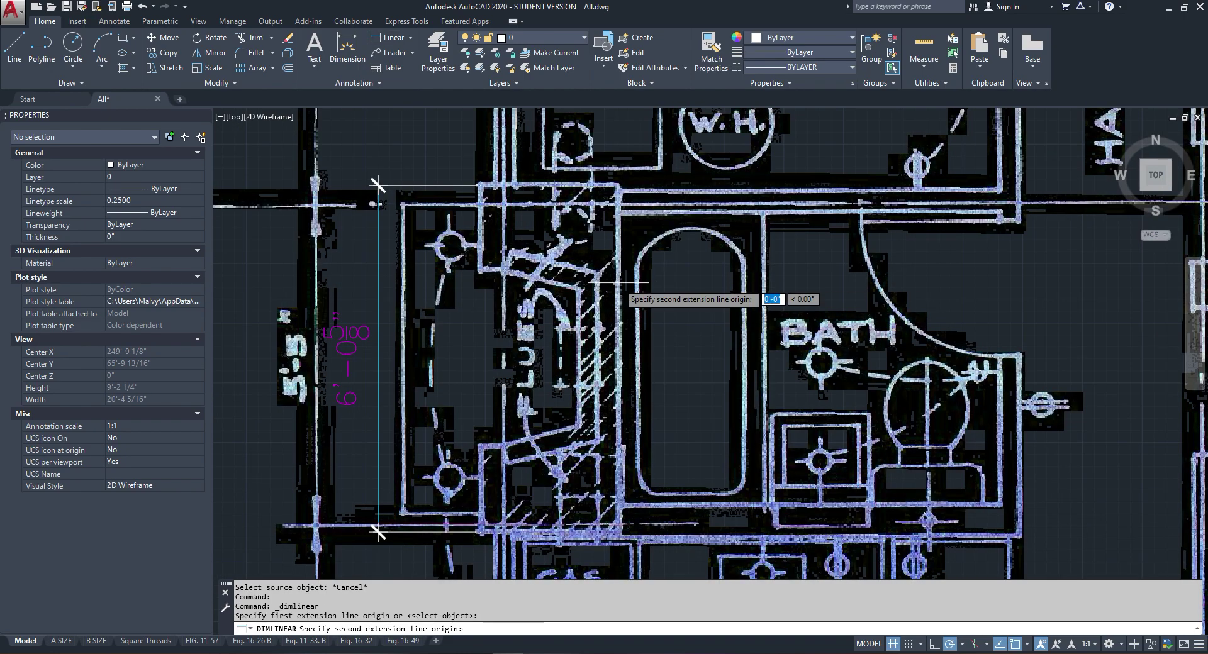
pyautogui.click(761, 282)
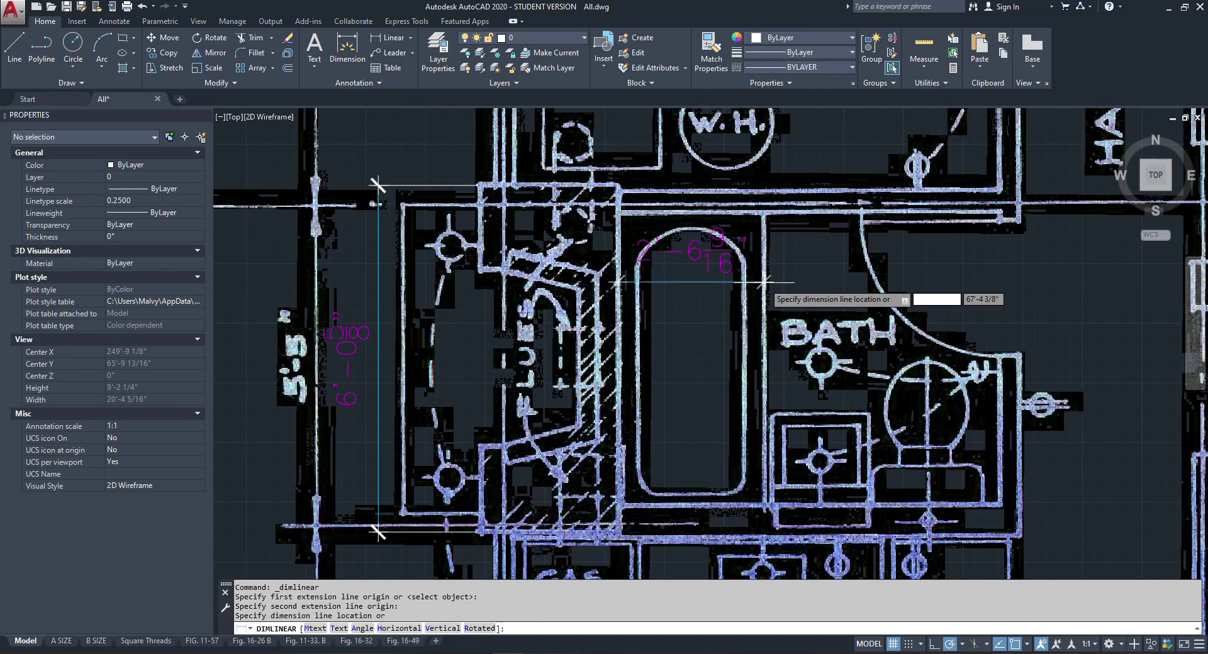
pyautogui.scroll(-10, 712, 294)
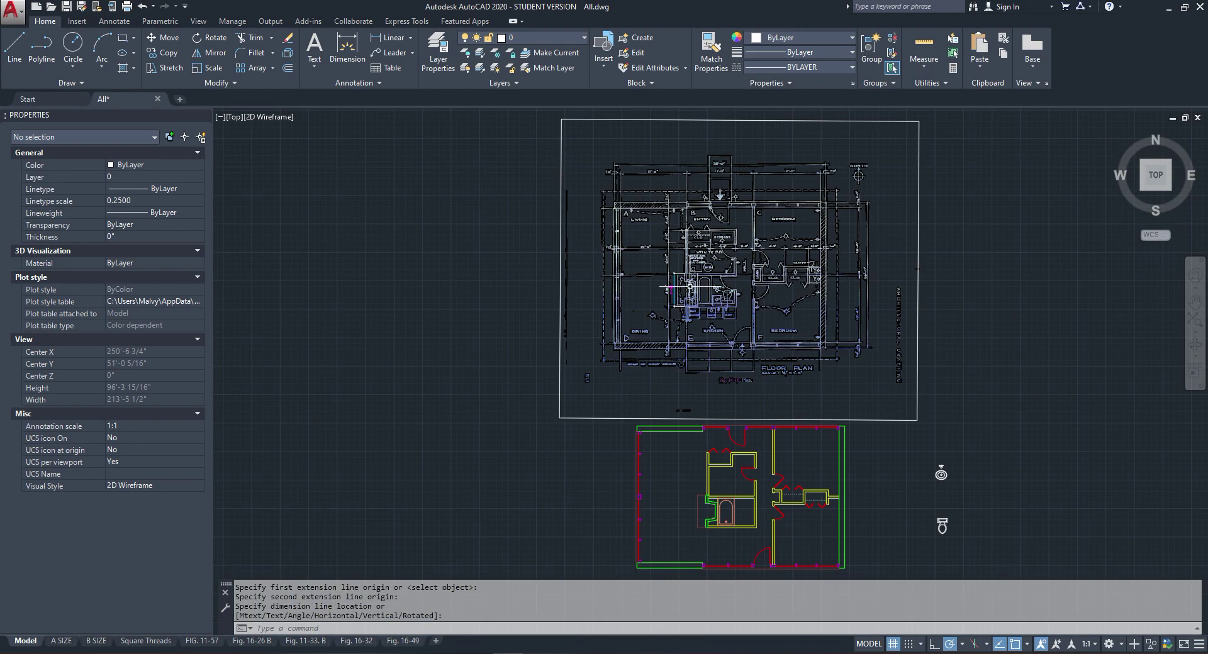
pyautogui.scroll(8, 705, 295)
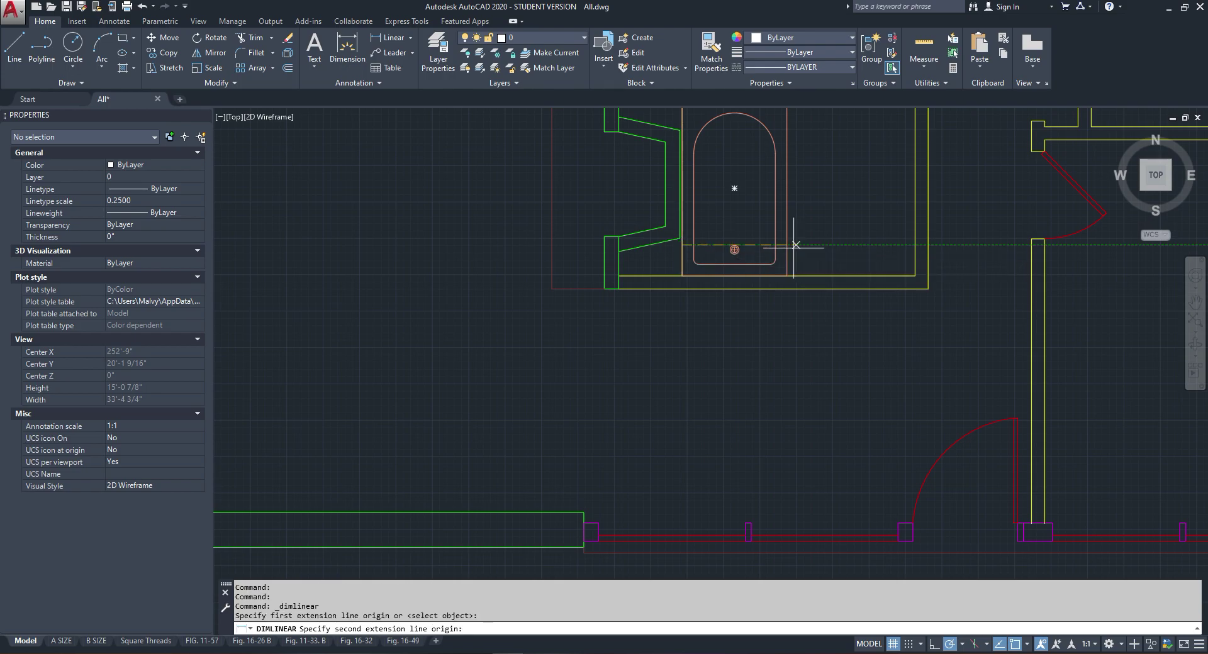
pyautogui.press('Escape')
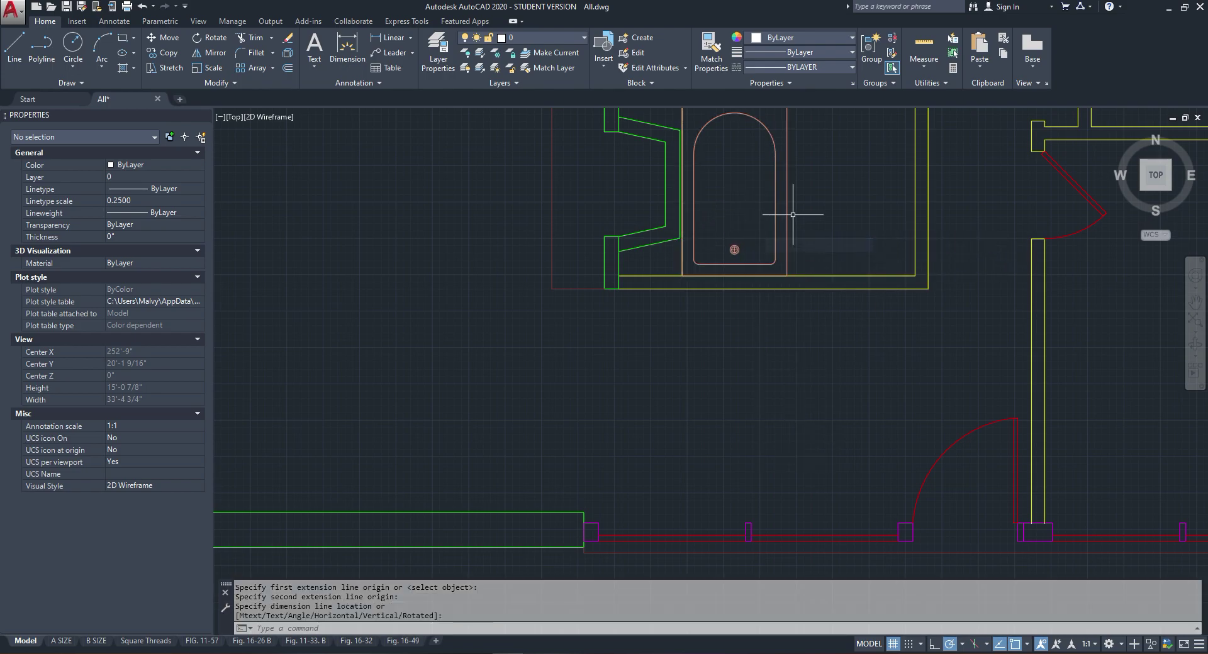
# Step: Open the bathtub block for in-place editing
pyautogui.click(768, 206)
pyautogui.rightClick(769, 206)
pyautogui.click(812, 270)
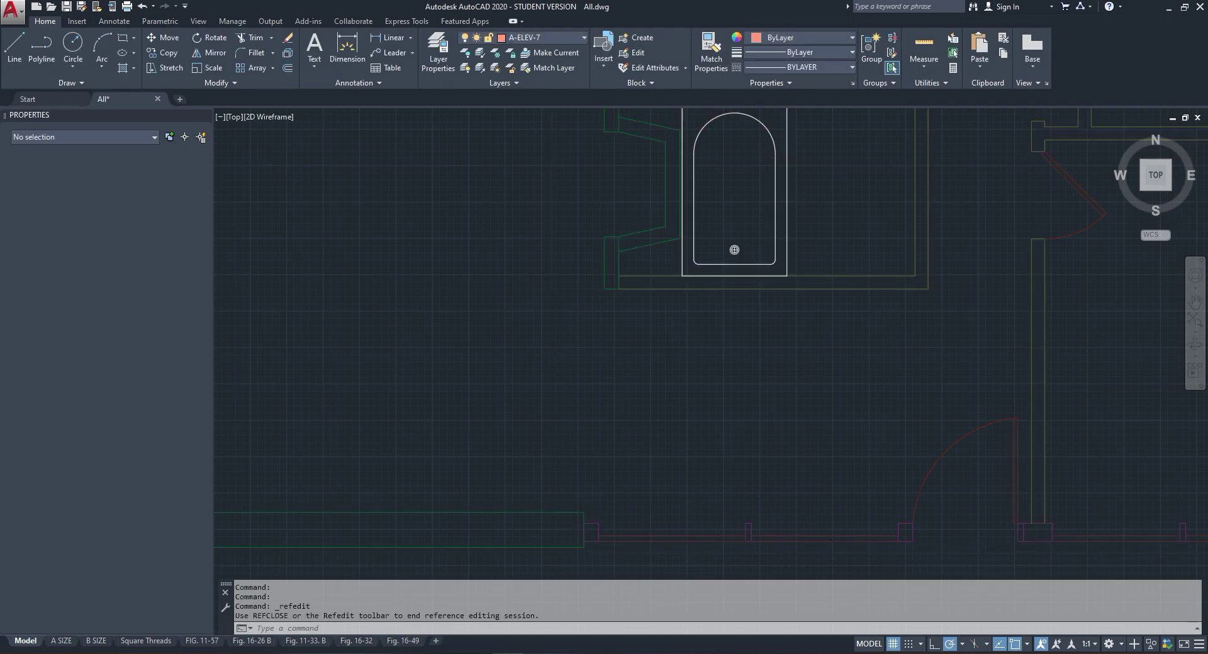
pyautogui.scroll(-2, 774, 321)
pyautogui.scroll(4, 774, 261)
pyautogui.scroll(-5, 720, 284)
pyautogui.scroll(3, 725, 234)
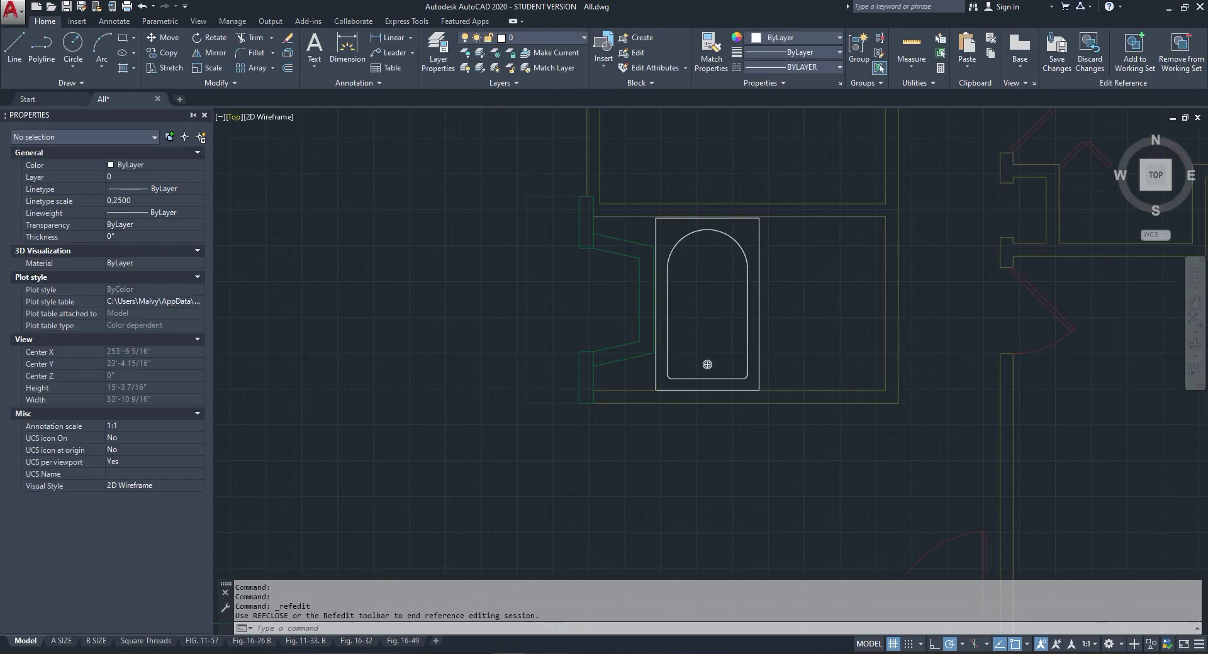
# Step: Stretch the right side of the bathtub 6" to the left
pyautogui.write('s')
pyautogui.press('Return')
pyautogui.click(797, 175)
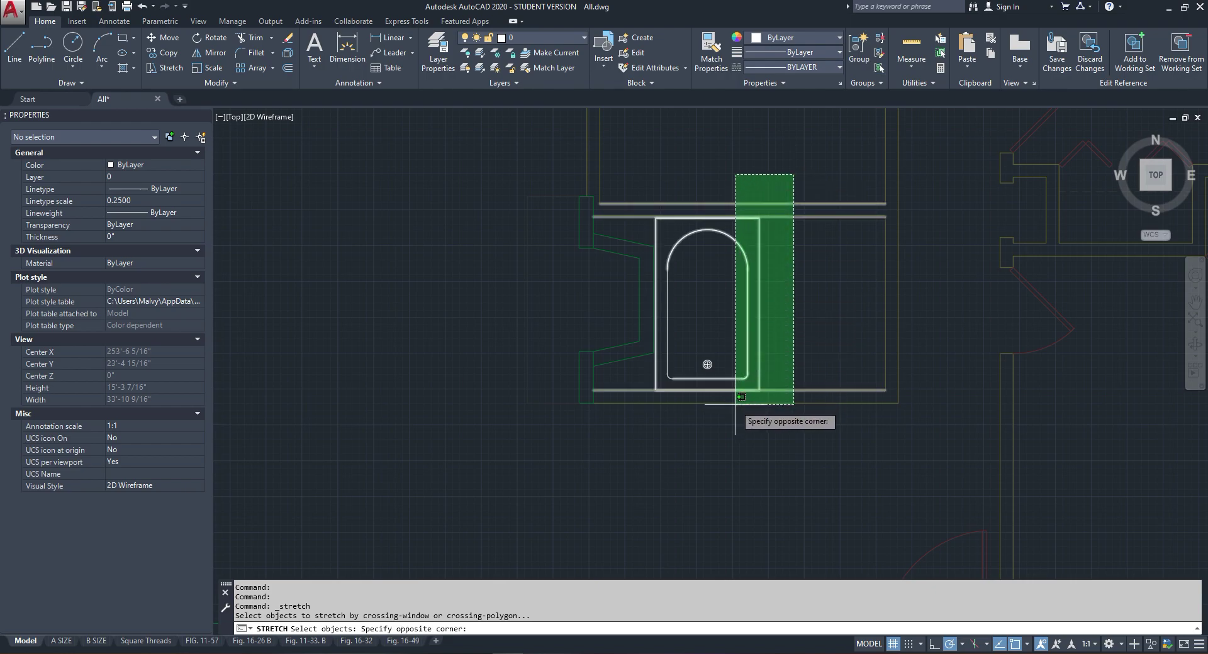
pyautogui.click(734, 434)
pyautogui.click(748, 346)
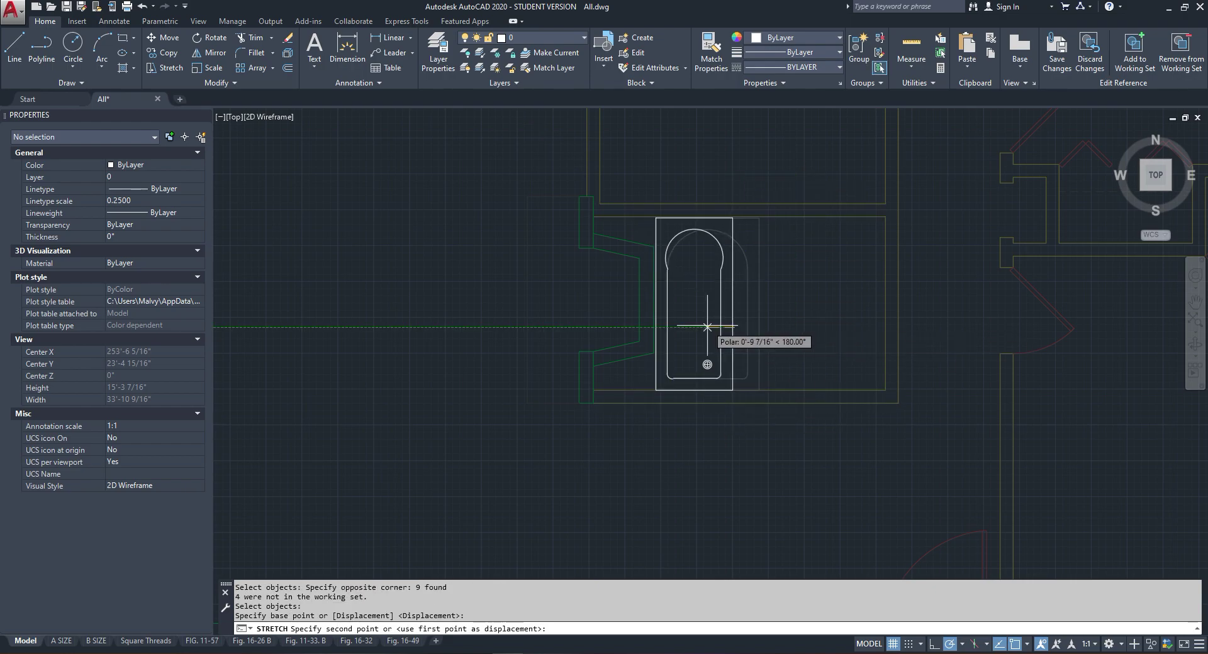
pyautogui.write('6')
pyautogui.press('Return')
# Step: Draw a circle centered on the arc at the tub's rounded end, with its radius matching the basin's side lines
pyautogui.scroll(6, 713, 219)
pyautogui.click(693, 251)
pyautogui.click(677, 285)
pyautogui.scroll(-2, 619, 316)
pyautogui.press('Escape')
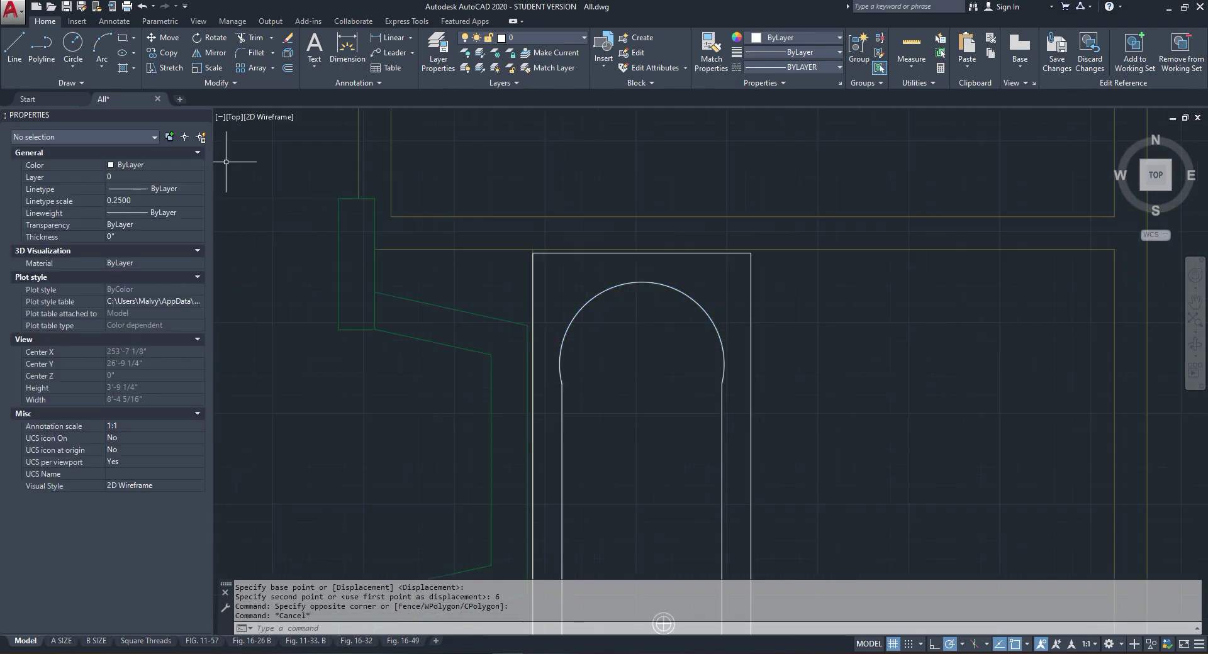
pyautogui.click(72, 44)
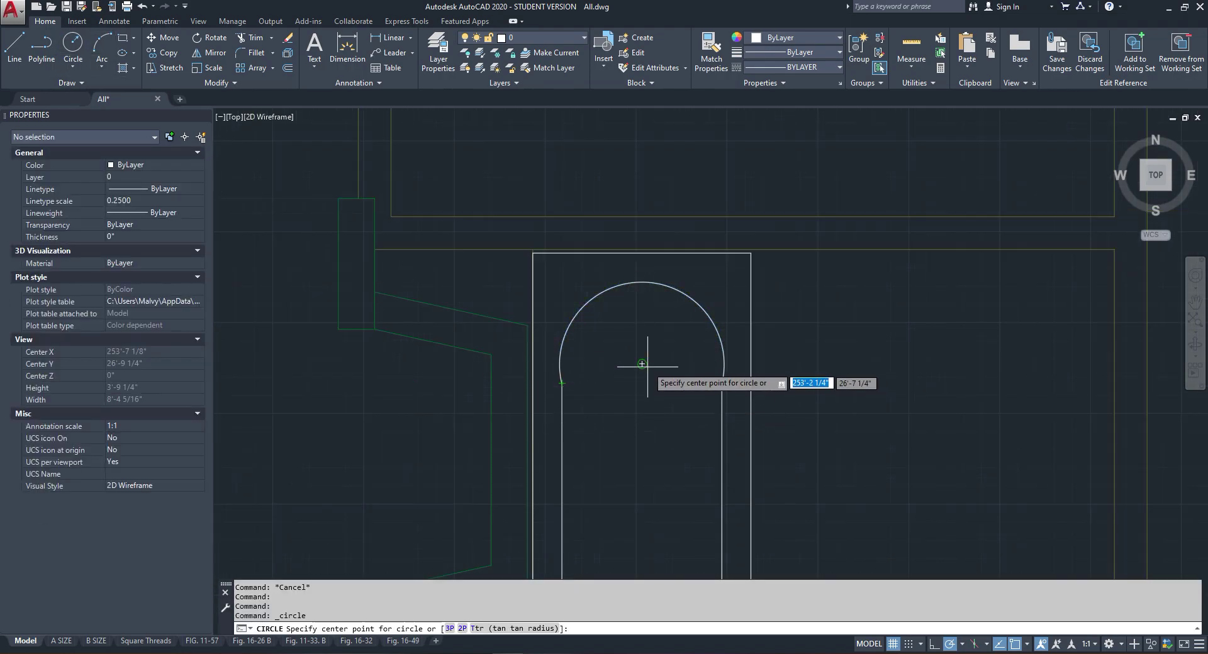
pyautogui.click(642, 363)
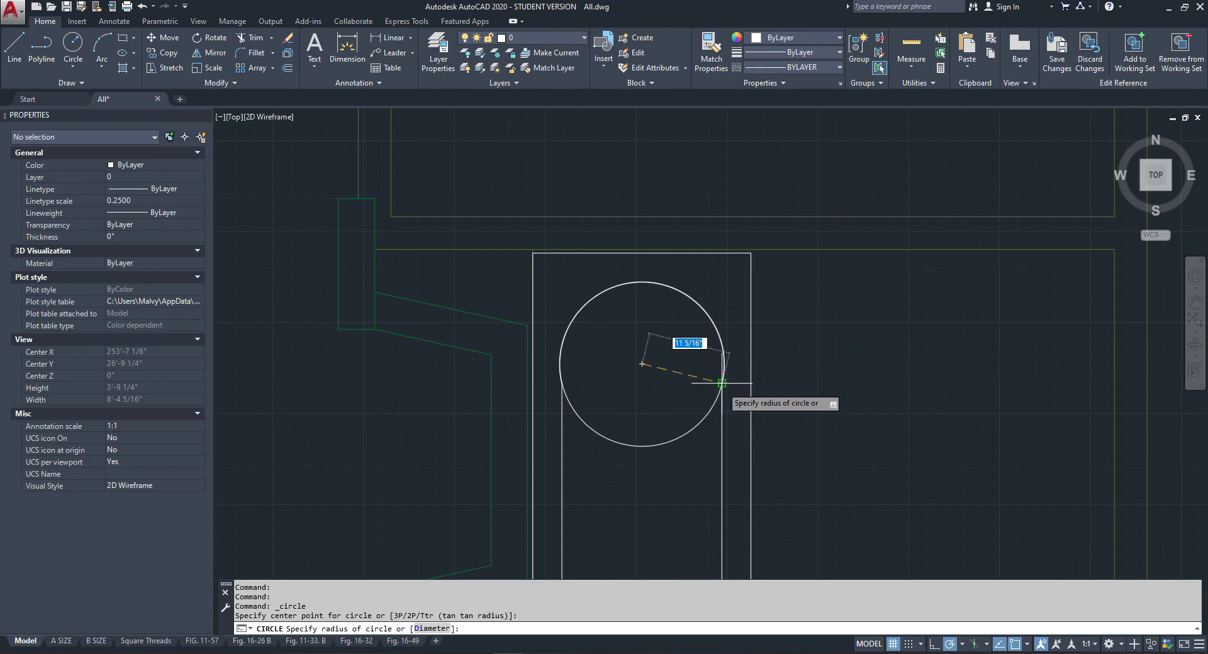
pyautogui.press('Escape')
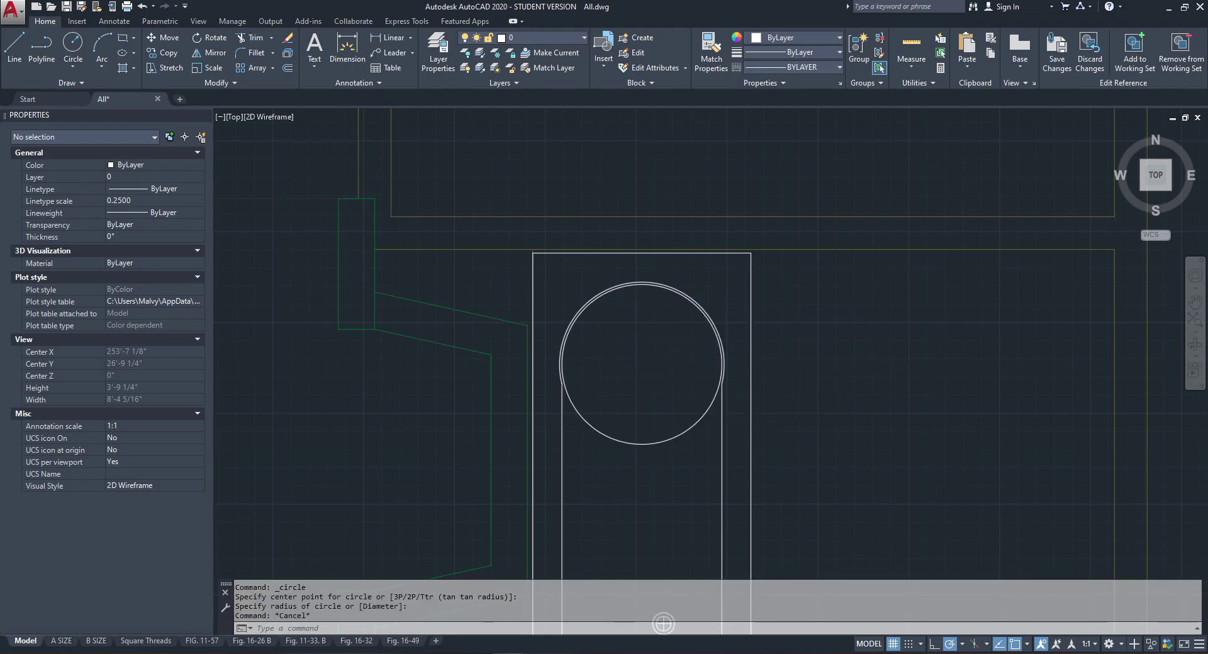
# Step: Delete the distorted arc at the rounded end of the bathtub basin
pyautogui.click(717, 328)
pyautogui.scroll(3, 723, 329)
pyautogui.scroll(-2, 696, 288)
pyautogui.press('Delete')
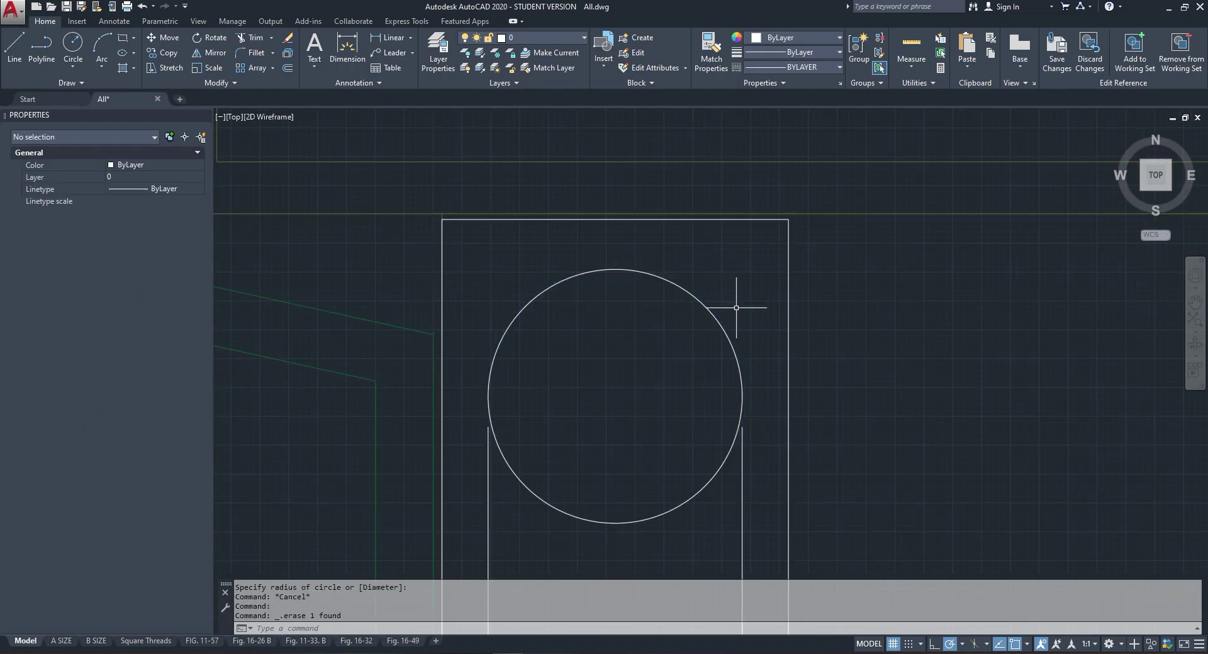
pyautogui.scroll(-2, 724, 339)
pyautogui.scroll(1, 692, 377)
pyautogui.scroll(-2, 613, 352)
pyautogui.click(605, 351)
pyautogui.click(599, 361)
pyautogui.scroll(2, 609, 357)
pyautogui.click(597, 447)
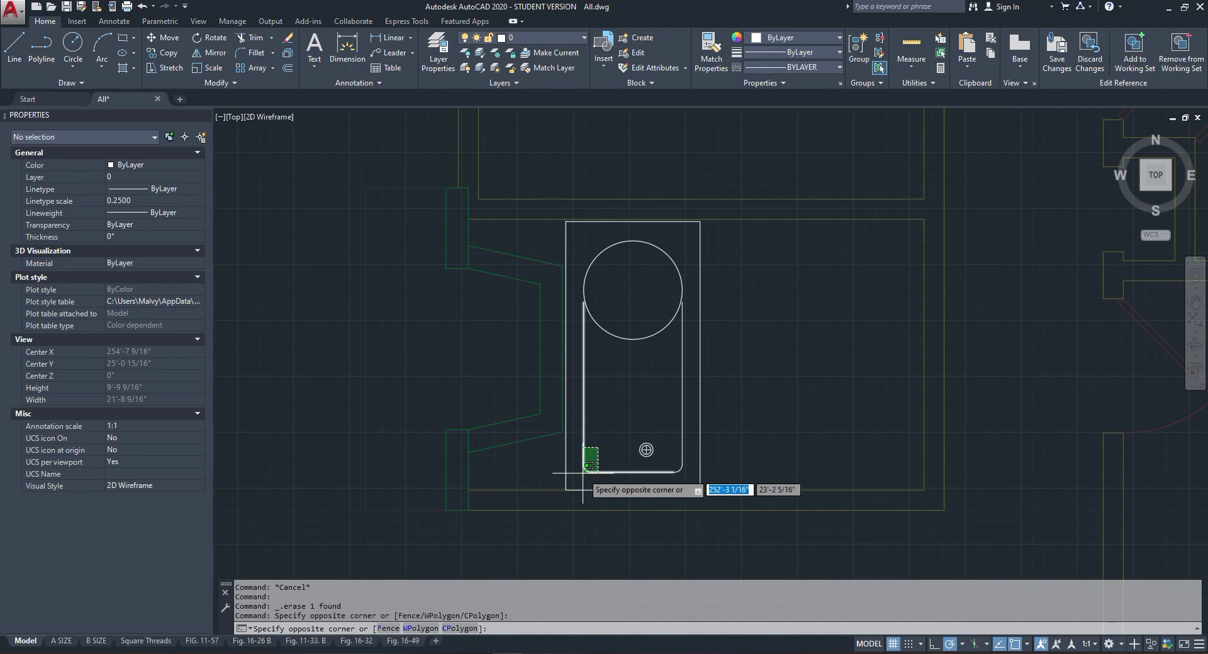
pyautogui.press('Escape')
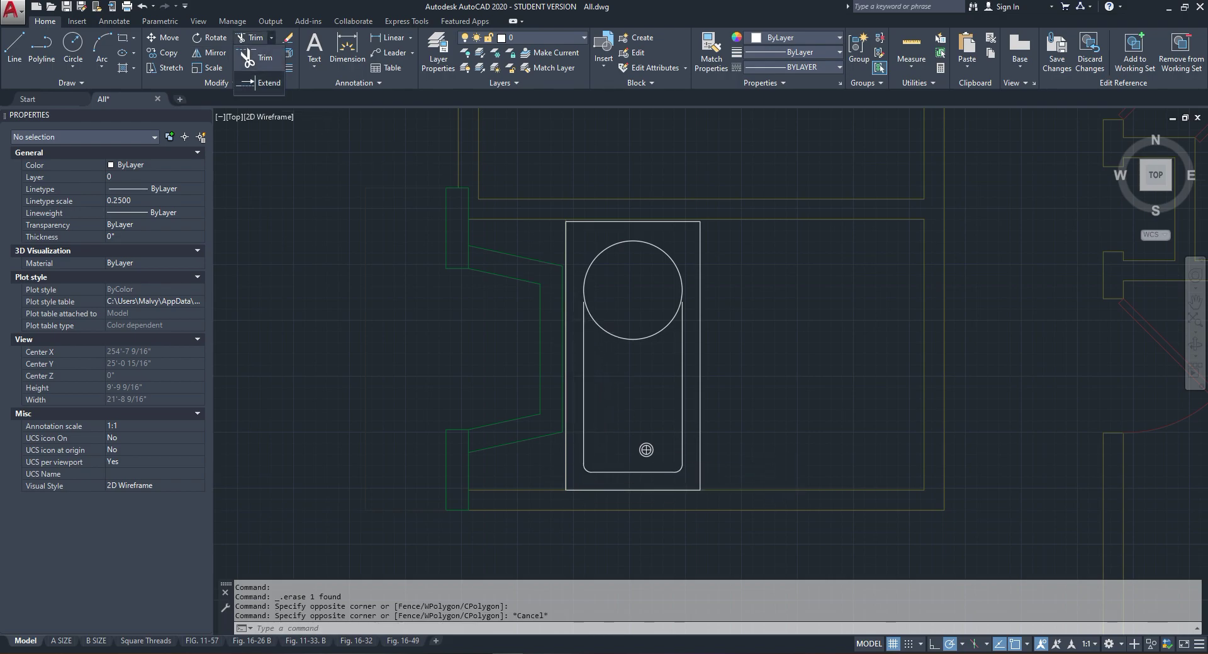
# Step: Extend the basin's left and right side lines up to the circle
pyautogui.click(261, 82)
pyautogui.scroll(2, 547, 323)
pyautogui.click(575, 337)
pyautogui.click(692, 380)
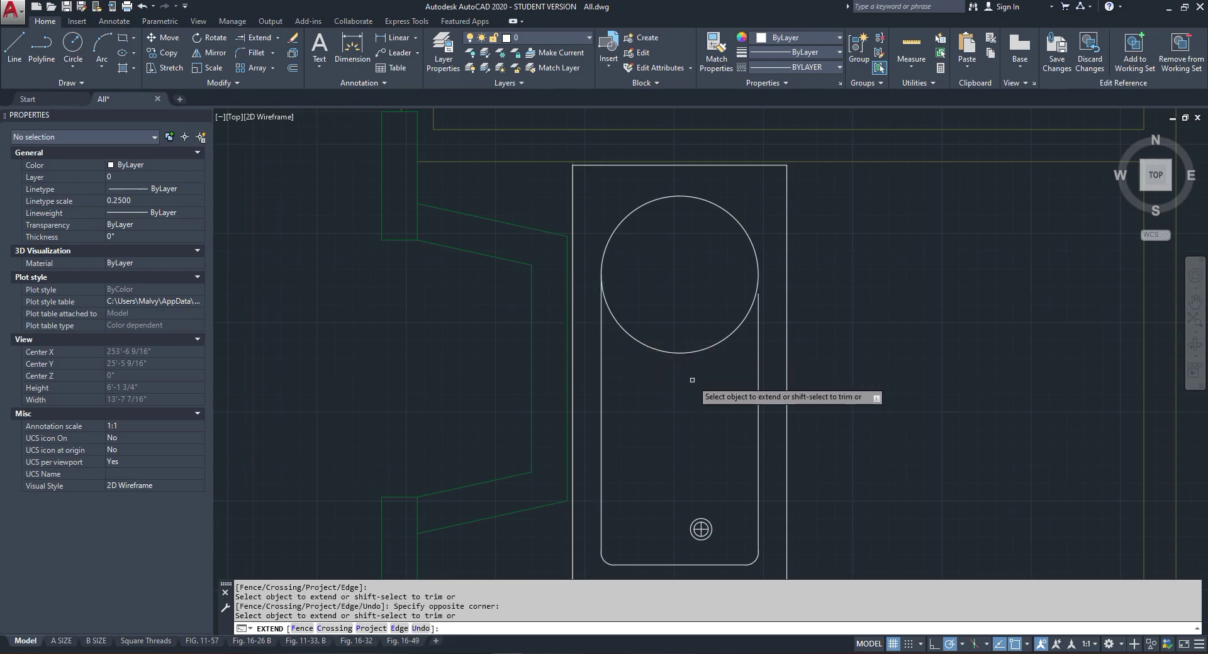
pyautogui.click(759, 379)
pyautogui.press('Escape')
# Step: Trim away the lower half of the circle between the basin's side lines to leave a rounded end
pyautogui.click(248, 58)
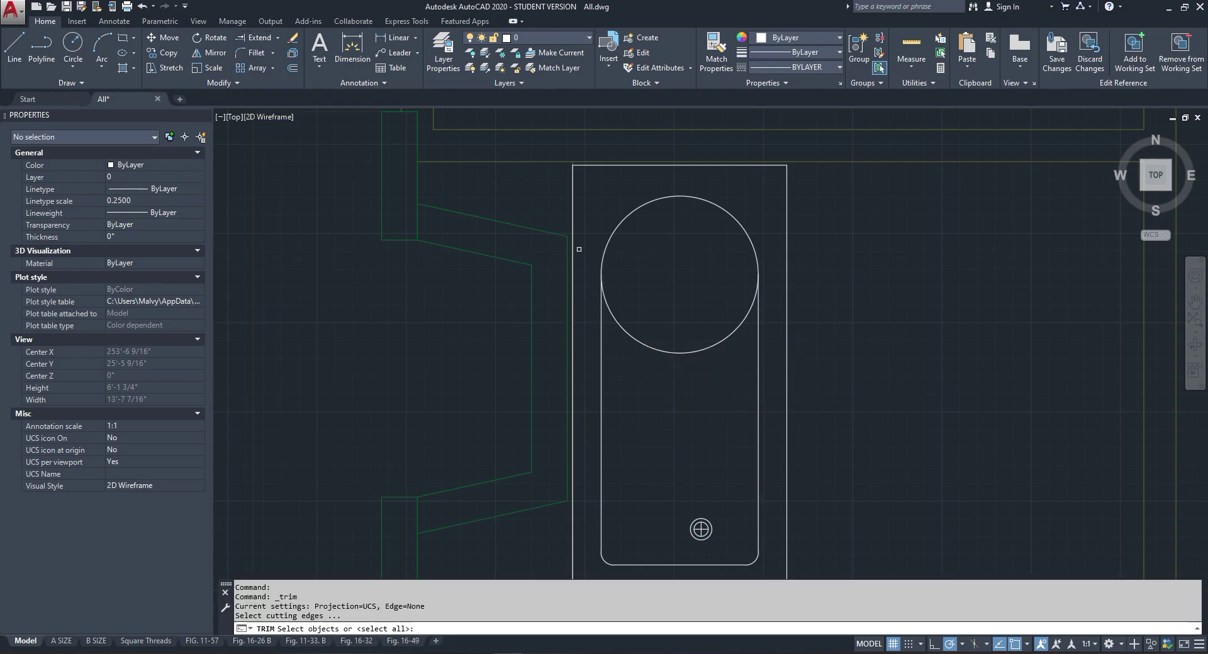
pyautogui.click(655, 323)
pyautogui.click(661, 399)
pyautogui.press('Escape')
pyautogui.scroll(-5, 698, 359)
pyautogui.scroll(3, 663, 348)
pyautogui.press('Escape')
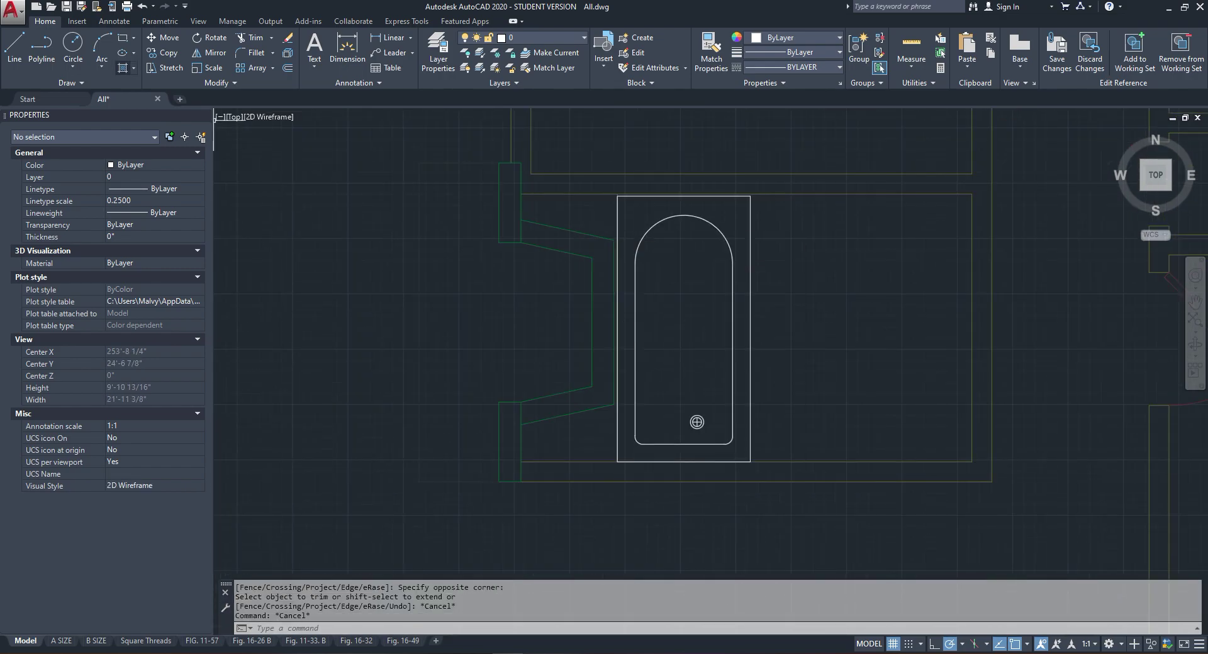
# Step: Draw a vertical polyline through the bathtub, joining the midpoints of its upper and lower outer edges
pyautogui.click(42, 50)
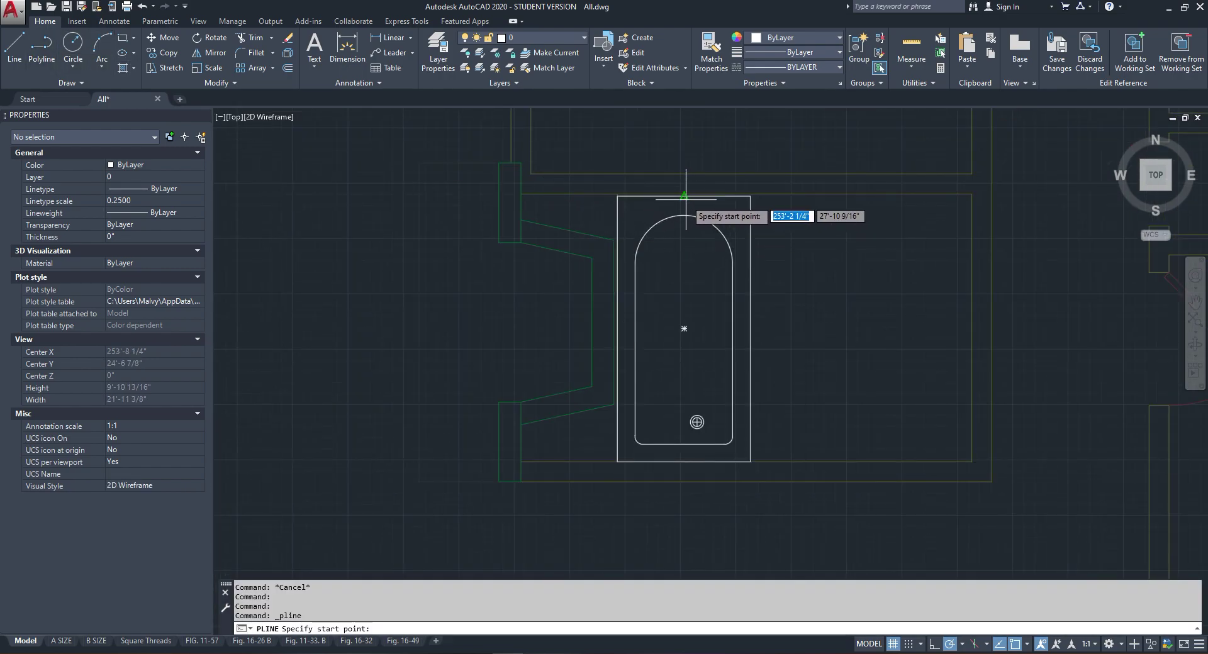
pyautogui.click(684, 197)
pyautogui.click(684, 462)
pyautogui.press('Escape')
# Step: Move the drain circles horizontally from their center onto the bathtub's vertical centerline
pyautogui.scroll(4, 699, 433)
pyautogui.click(722, 370)
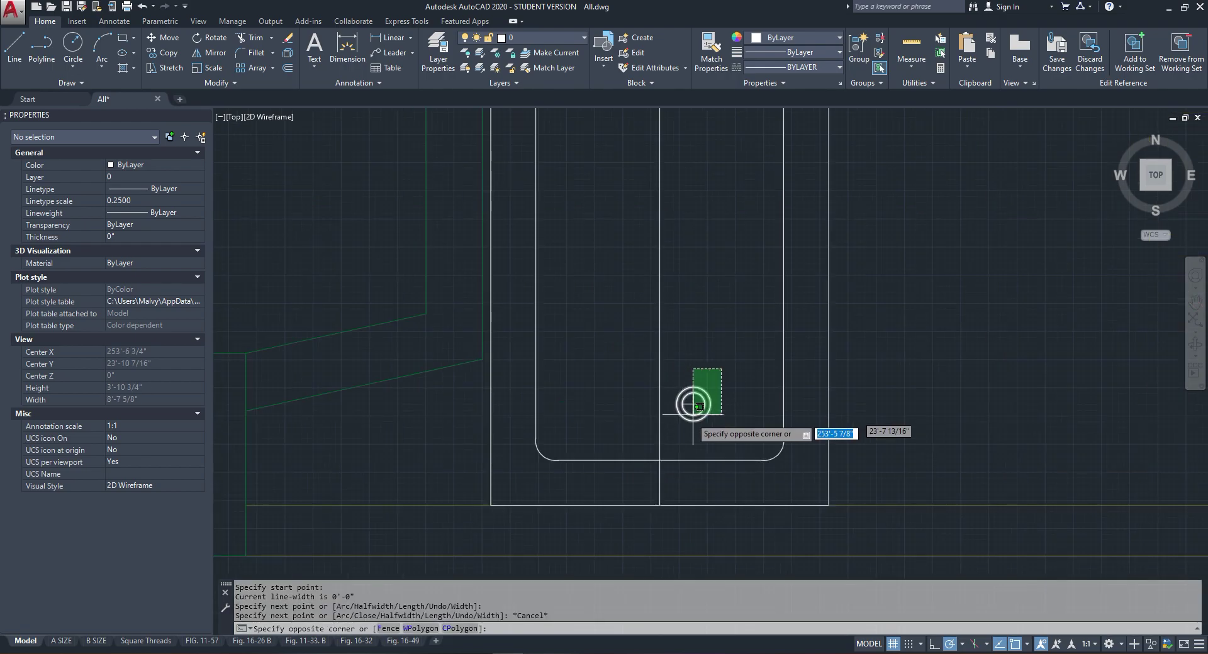
pyautogui.click(693, 415)
pyautogui.rightClick(683, 81)
pyautogui.click(712, 171)
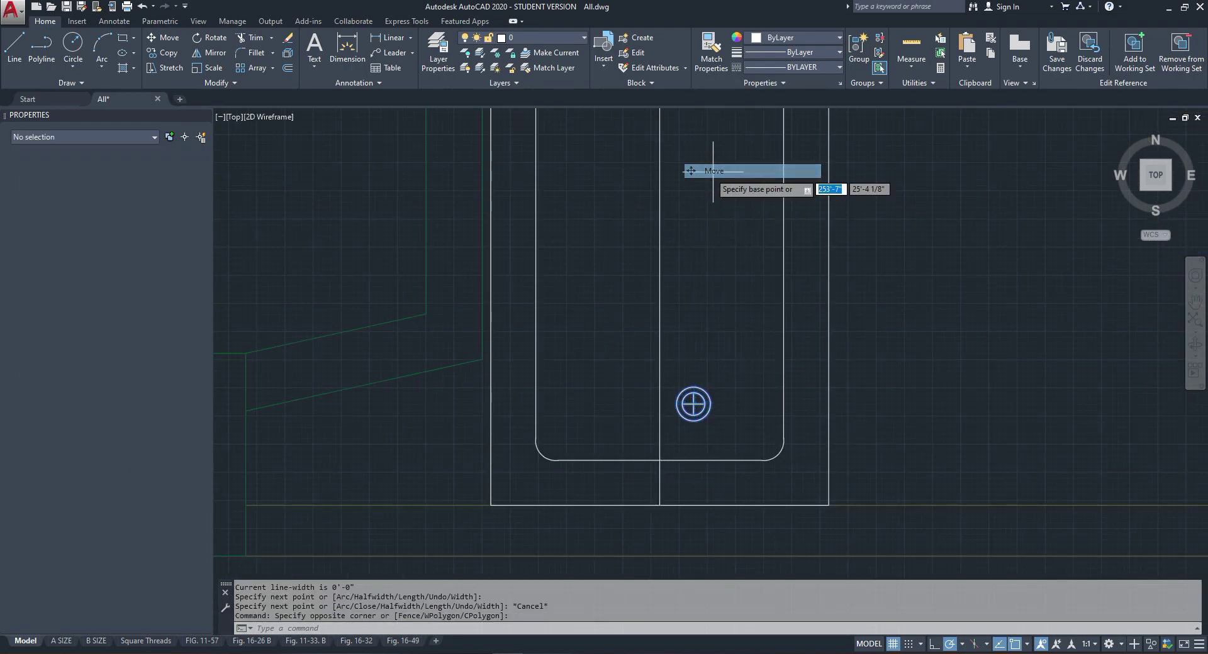
pyautogui.scroll(2, 701, 420)
pyautogui.click(689, 395)
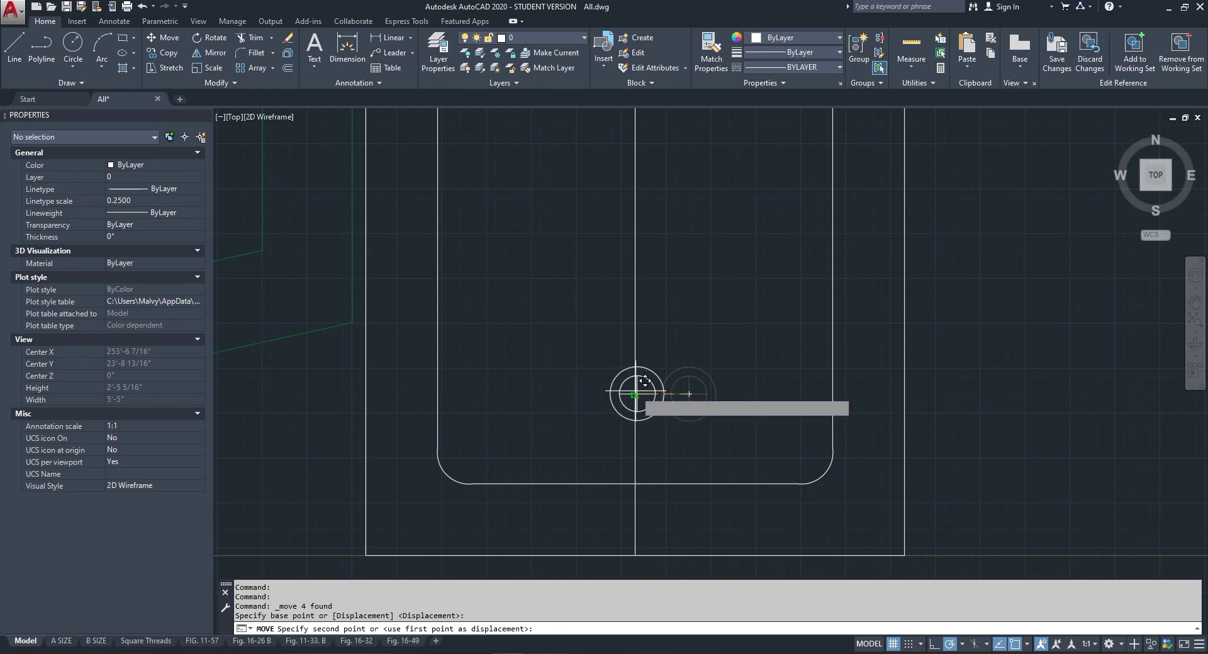
pyautogui.press('Escape')
# Step: Erase the vertical construction centerline from the bathtub
pyautogui.click(667, 300)
pyautogui.click(583, 318)
pyautogui.rightClick(588, 317)
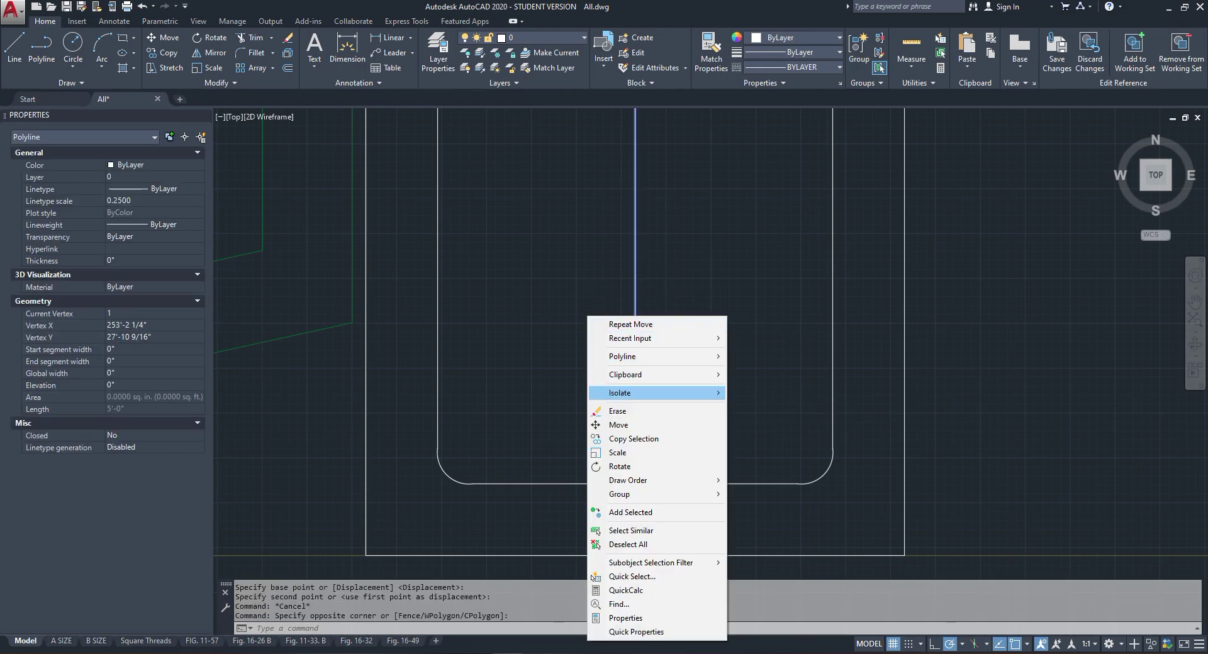
pyautogui.click(626, 411)
# Step: Close the in-place editing of the bathtub block and save the reference edits
pyautogui.scroll(-3, 647, 289)
pyautogui.rightClick(631, 380)
pyautogui.moveTo(704, 316)
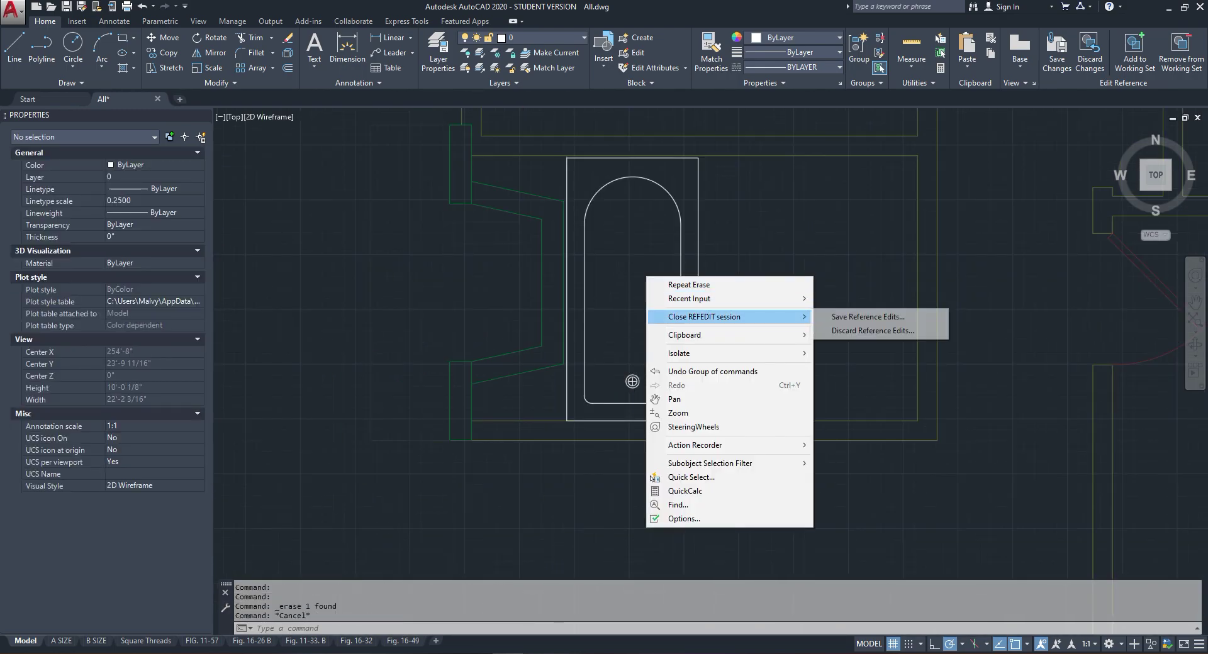
pyautogui.click(868, 316)
pyautogui.click(622, 365)
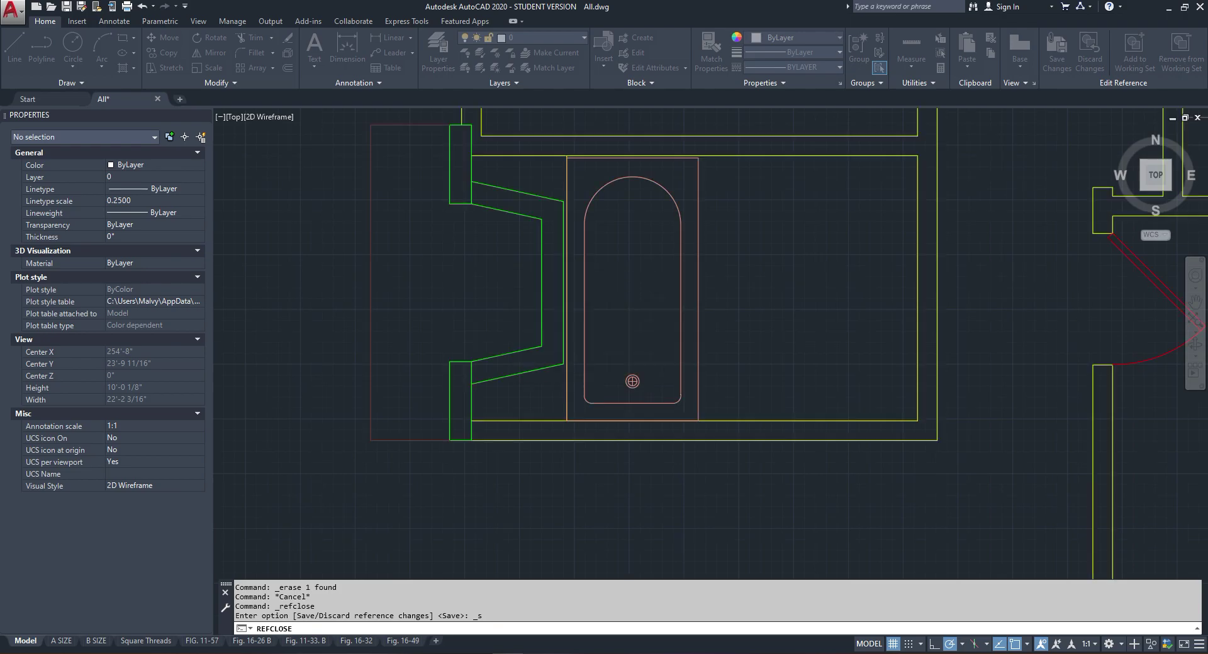
# Step: Move the toilet block from outside the plan into the bathroom, near its right wall
pyautogui.scroll(-6, 629, 334)
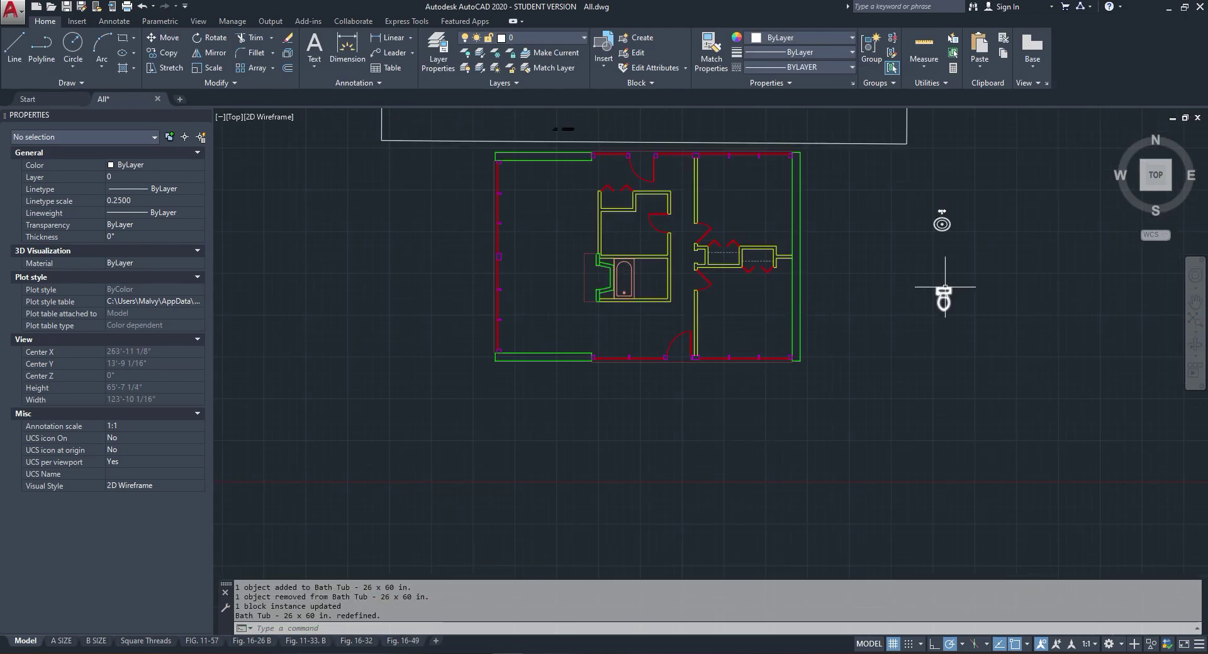
pyautogui.scroll(2, 944, 287)
pyautogui.moveTo(894, 249); pyautogui.dragTo(963, 321)
pyautogui.click(941, 291)
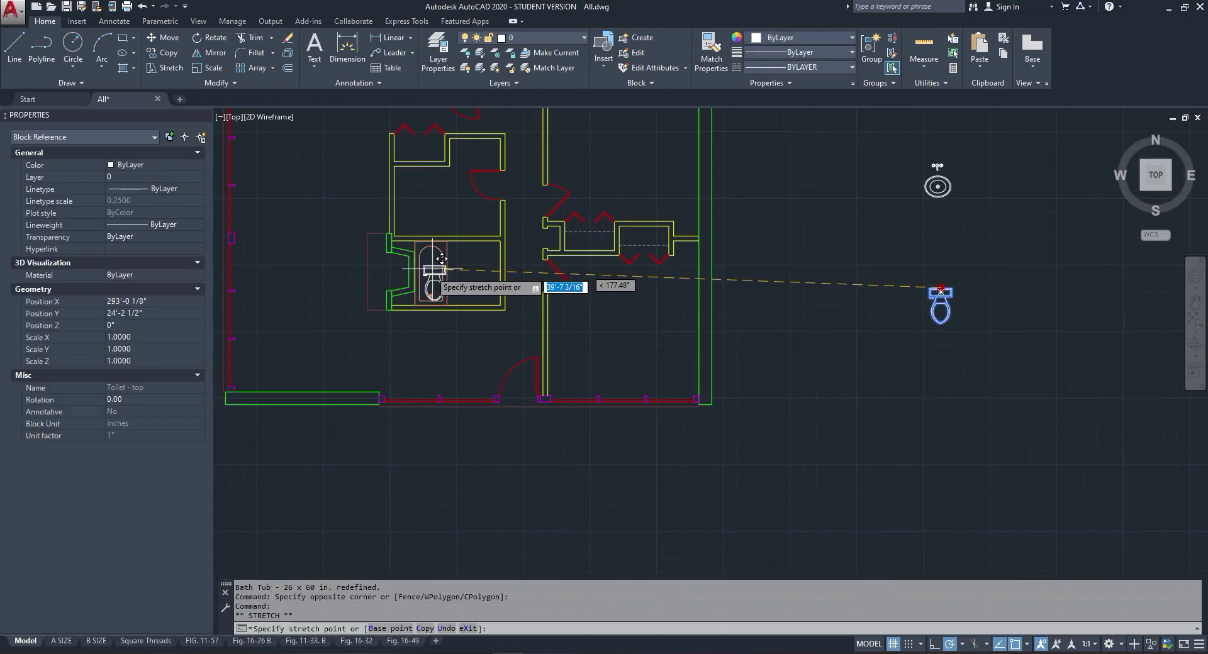
pyautogui.scroll(4, 444, 255)
pyautogui.click(567, 295)
# Step: Rotate the toilet block 180° about the middle of its tank
pyautogui.rightClick(562, 260)
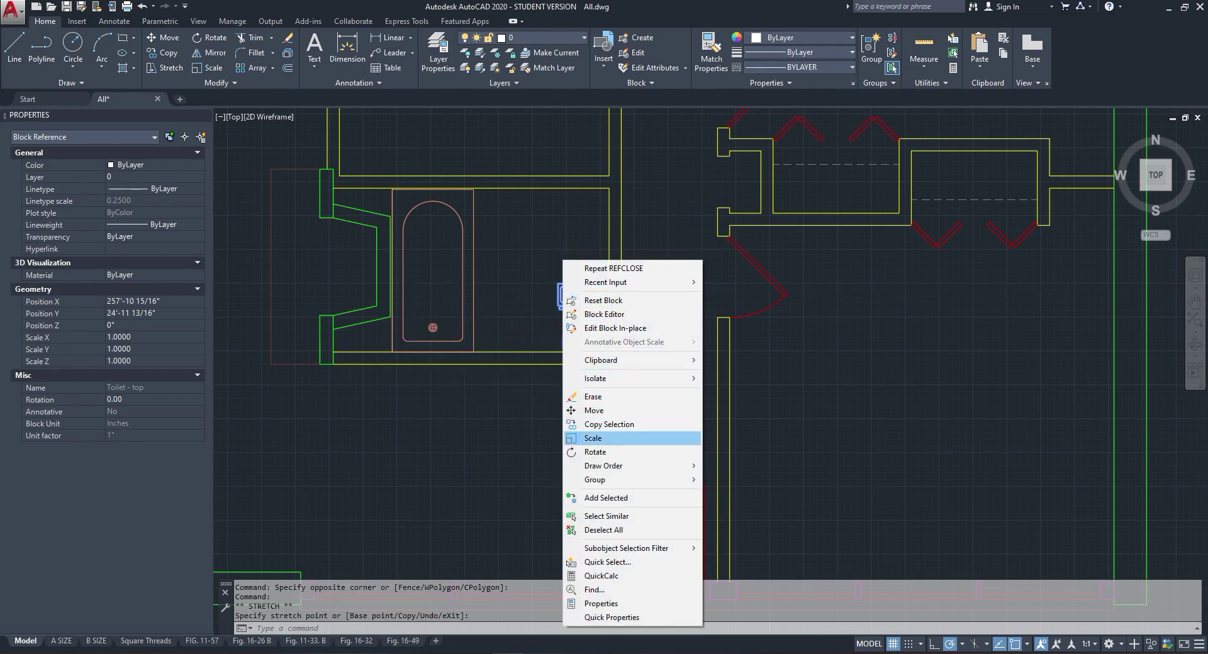
pyautogui.click(594, 452)
pyautogui.scroll(3, 598, 289)
pyautogui.click(588, 288)
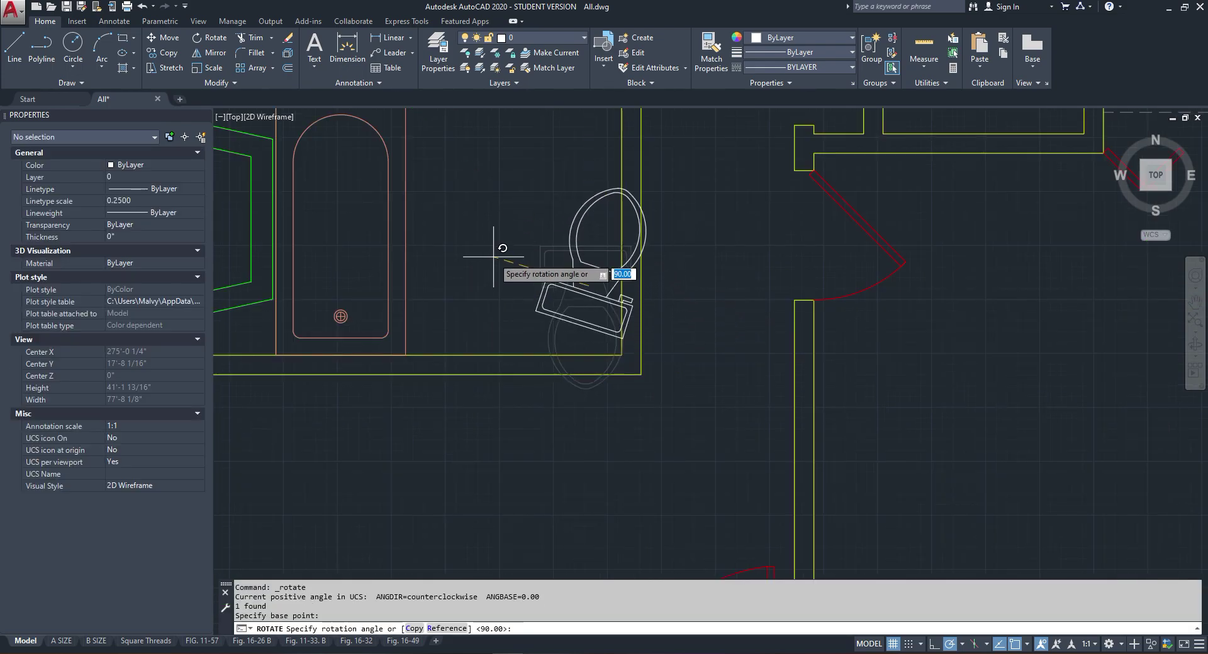
pyautogui.click(477, 290)
# Step: Move the toilet so the lower right corner of its tank meets the bathroom's lower right inner corner
pyautogui.click(590, 314)
pyautogui.click(570, 274)
pyautogui.rightClick(570, 275)
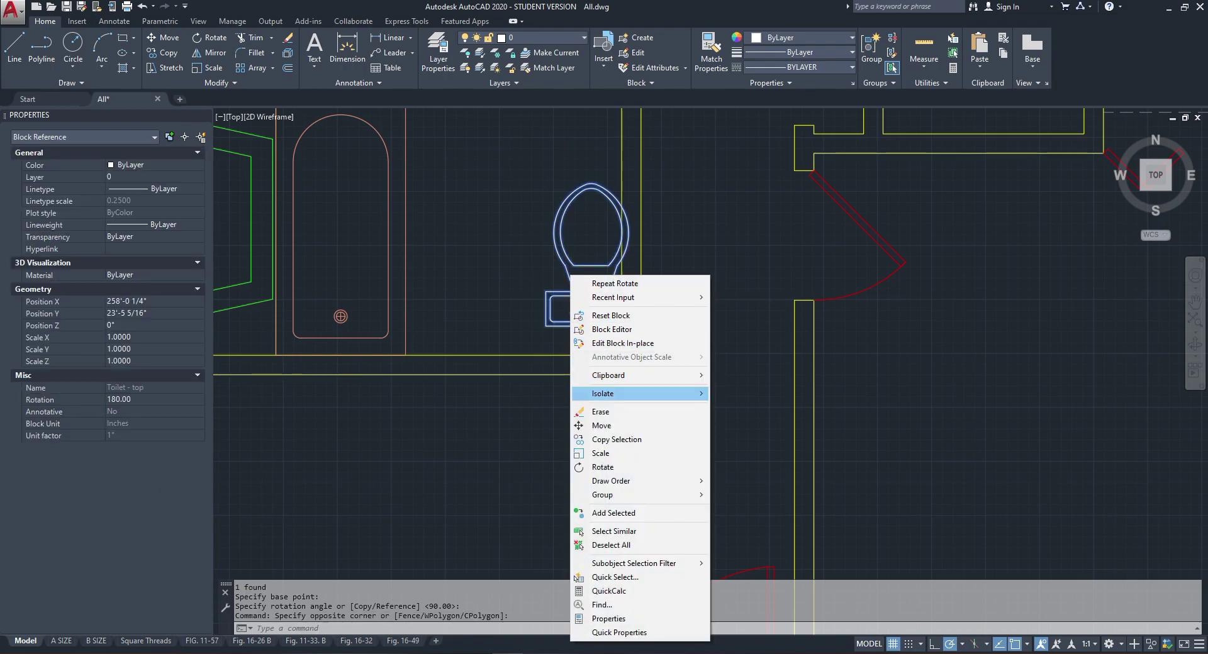
pyautogui.click(601, 426)
pyautogui.click(645, 318)
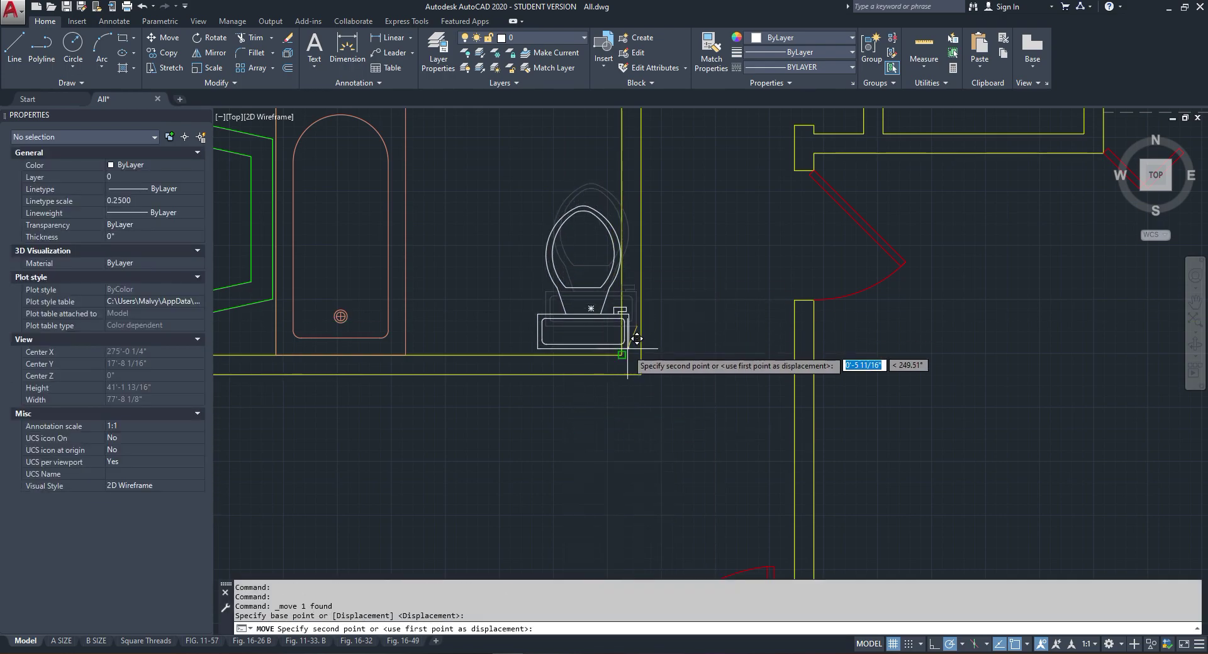
pyautogui.click(636, 338)
# Step: Move the sink and faucet together into the bathroom, between the bathtub and the toilet
pyautogui.scroll(-5, 634, 336)
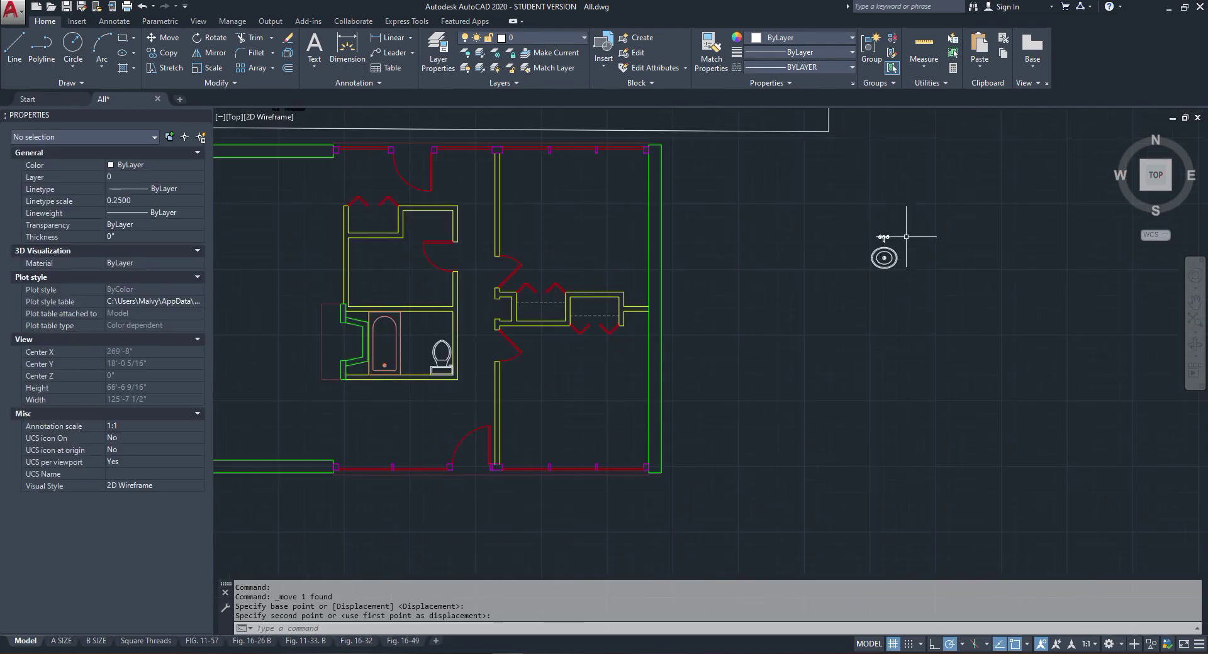
pyautogui.moveTo(936, 313); pyautogui.dragTo(845, 207)
pyautogui.rightClick(823, 206)
pyautogui.click(862, 302)
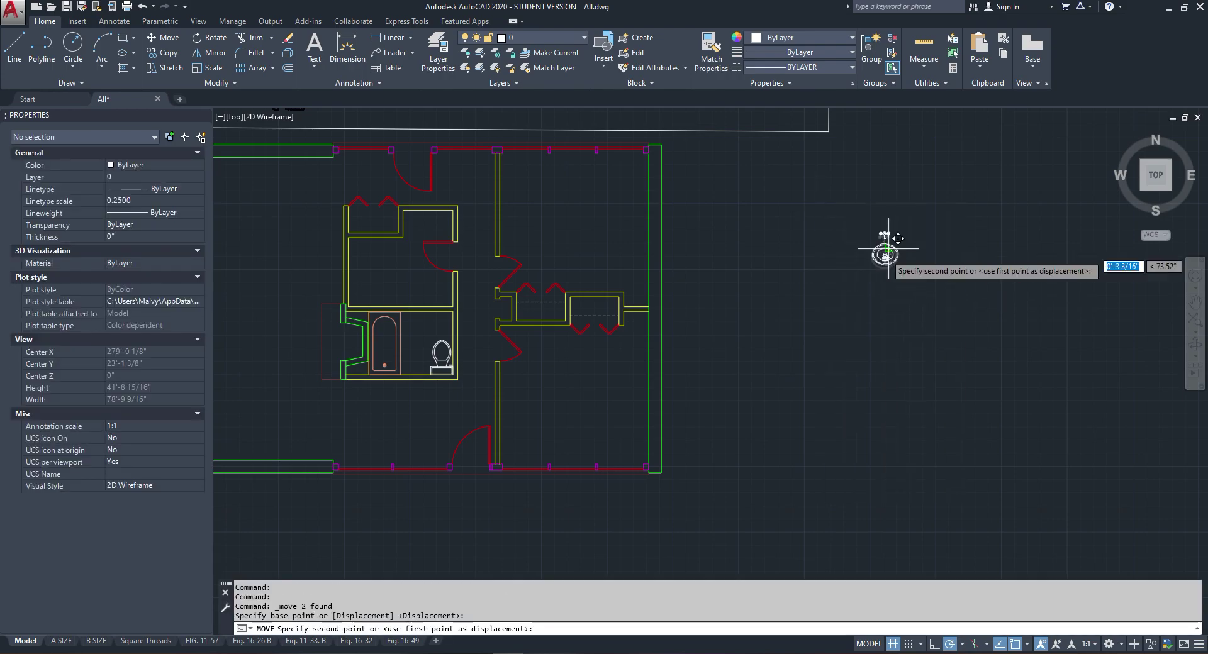
pyautogui.click(885, 257)
pyautogui.scroll(6, 405, 385)
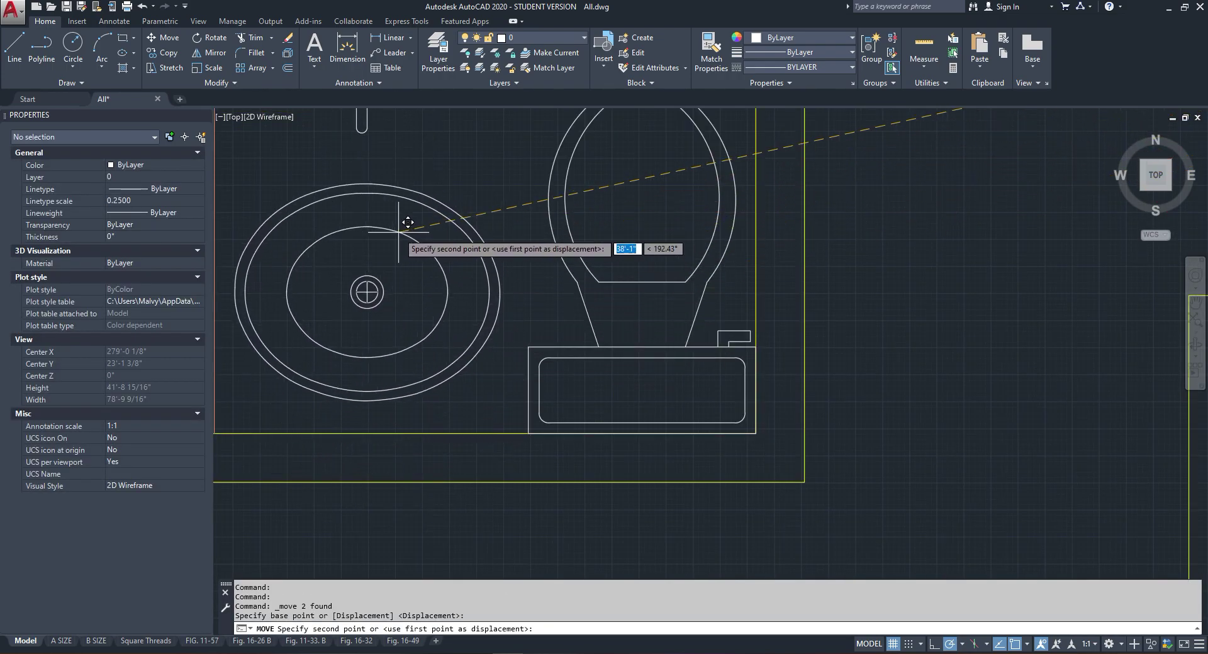
pyautogui.scroll(-4, 407, 222)
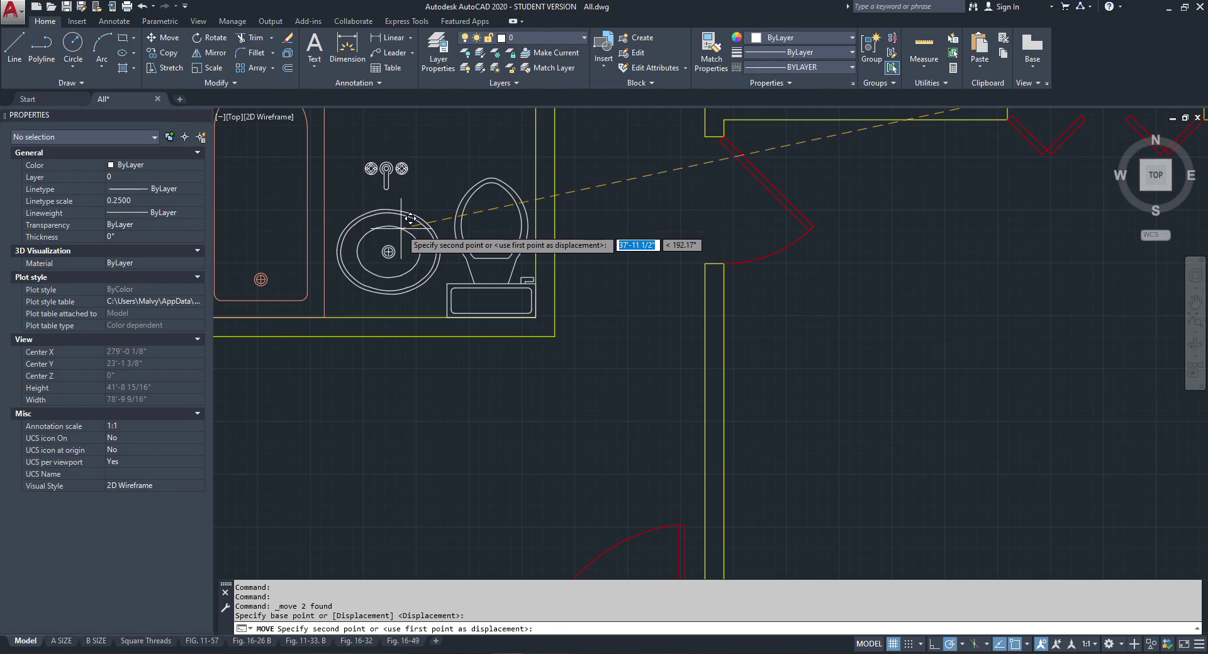
pyautogui.click(410, 219)
# Step: Rotate the bathroom faucet block 180° so its spout points up
pyautogui.click(383, 167)
pyautogui.rightClick(372, 162)
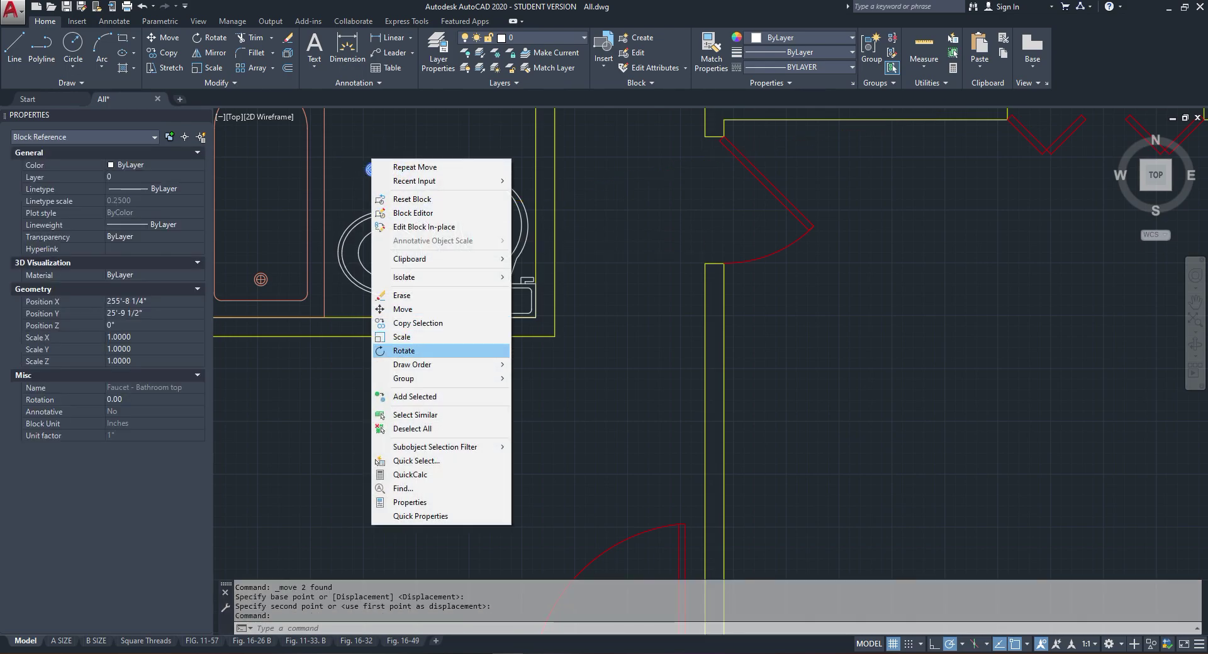
pyautogui.click(404, 351)
pyautogui.scroll(3, 416, 314)
pyautogui.click(402, 214)
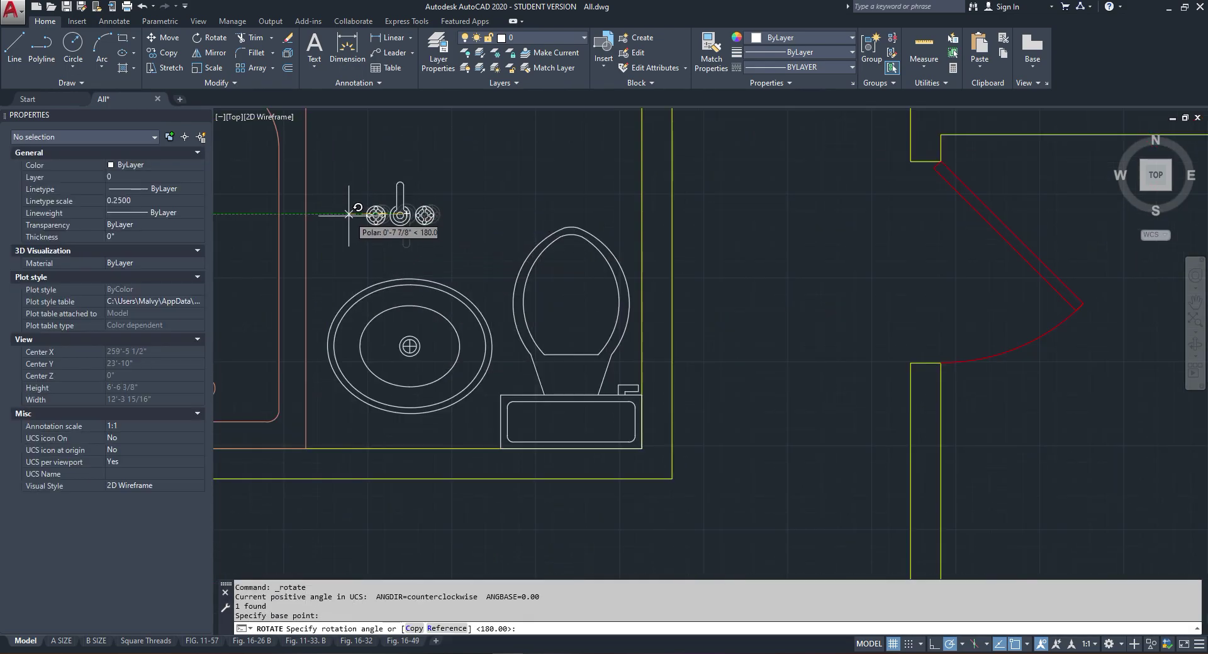
pyautogui.click(350, 214)
# Step: Move the faucet straight below the sink so its spout overlaps the basin's lower rim
pyautogui.click(390, 216)
pyautogui.click(398, 216)
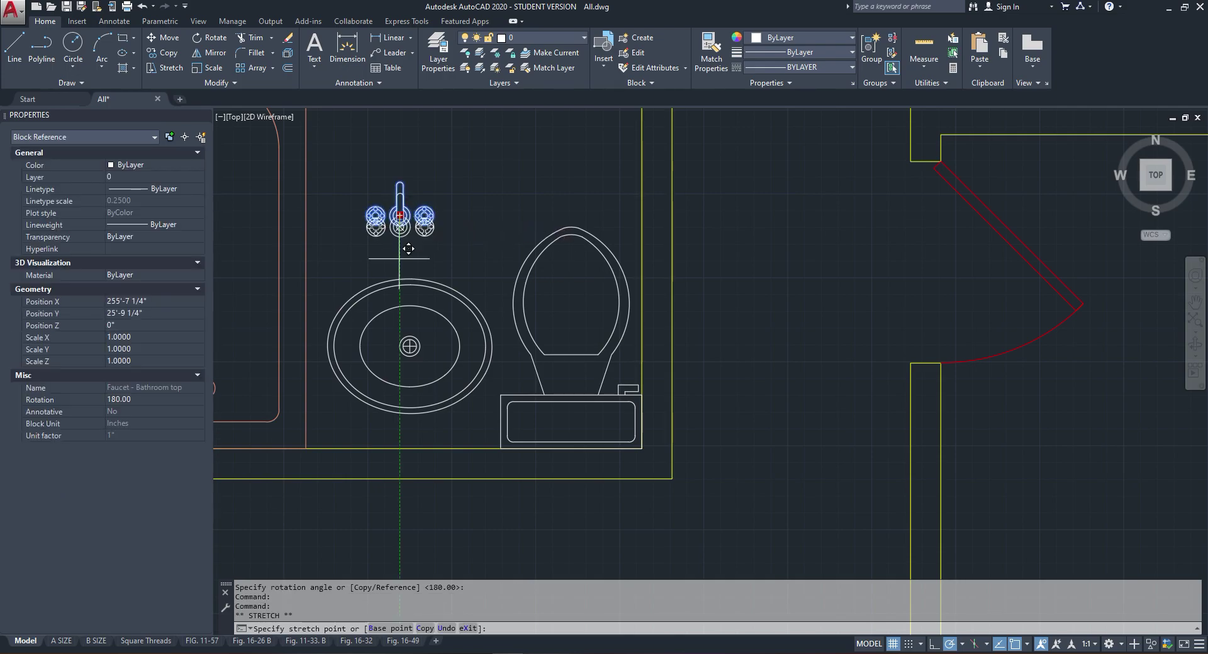
pyautogui.scroll(4, 412, 421)
pyautogui.press('Escape')
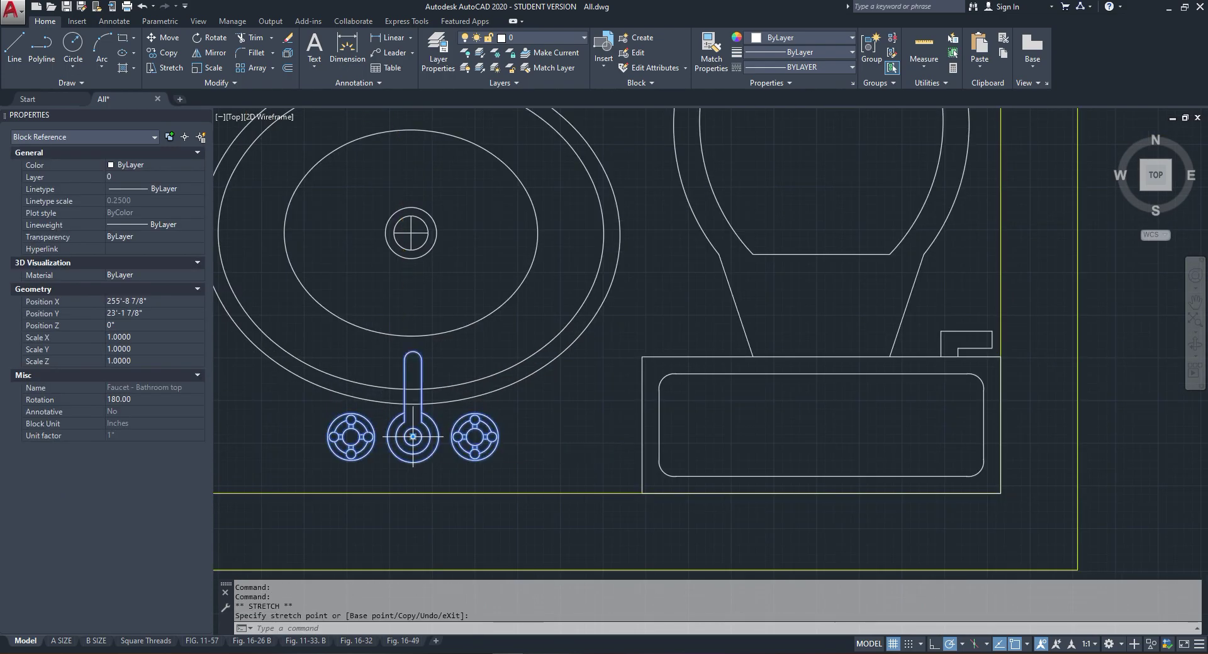
pyautogui.press('Escape')
# Step: Draw the vanity counter outline around the sink, from the toilet tank's lower left corner up and across to the bathtub
pyautogui.scroll(-2, 394, 399)
pyautogui.click(42, 50)
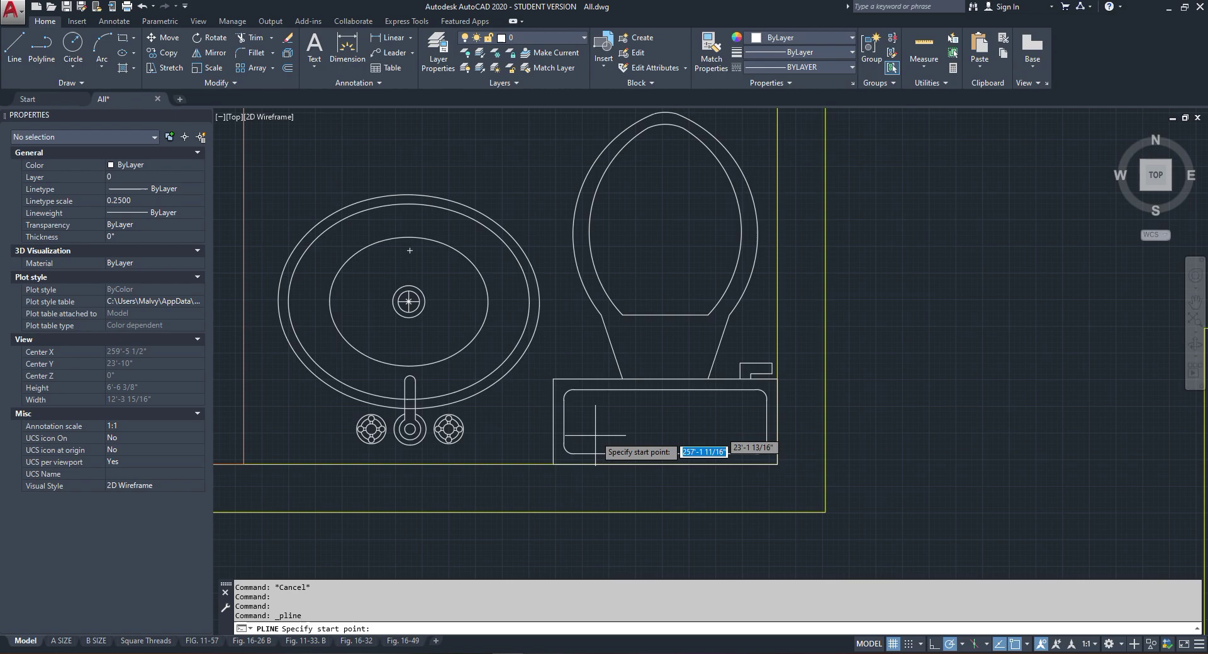
pyautogui.click(553, 465)
pyautogui.scroll(-2, 553, 348)
pyautogui.click(554, 233)
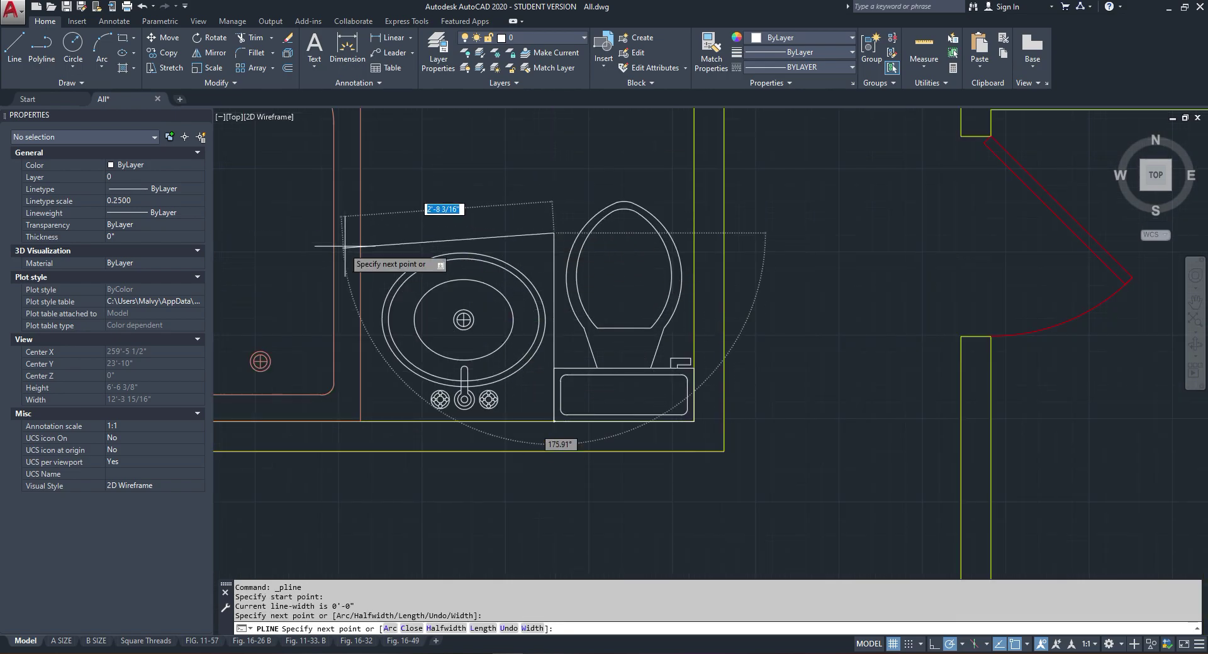
pyautogui.click(361, 232)
pyautogui.press('Escape')
# Step: Assign the vanity counter outline to layer 37-DK
pyautogui.click(512, 232)
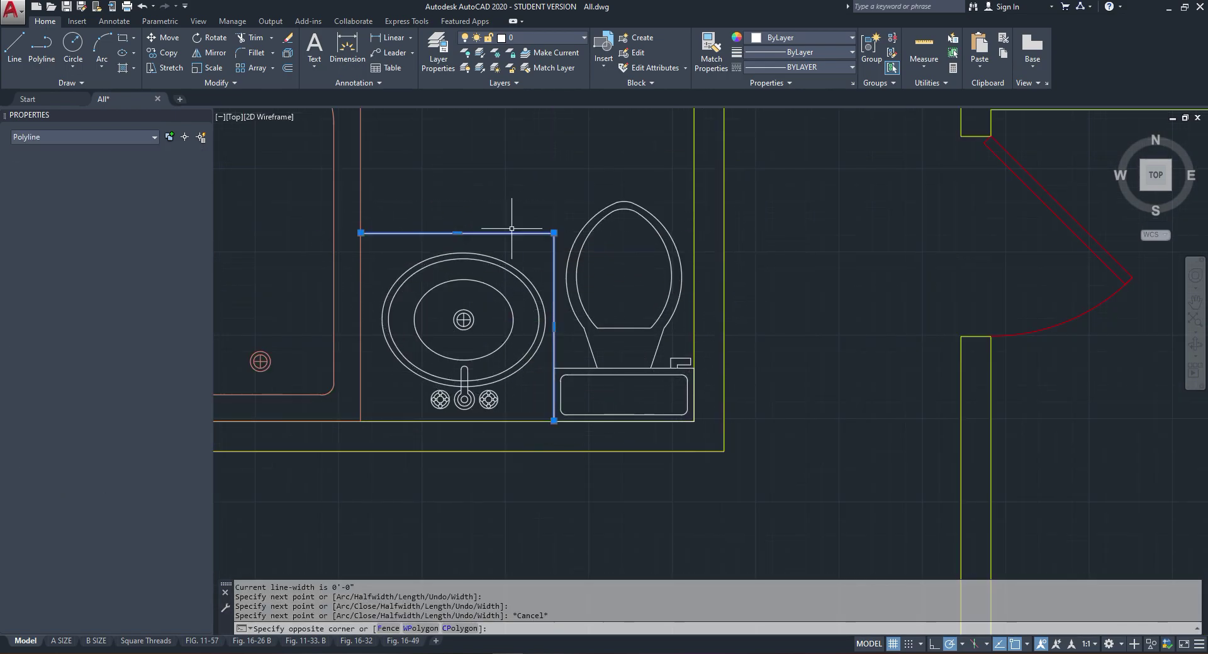
pyautogui.click(541, 38)
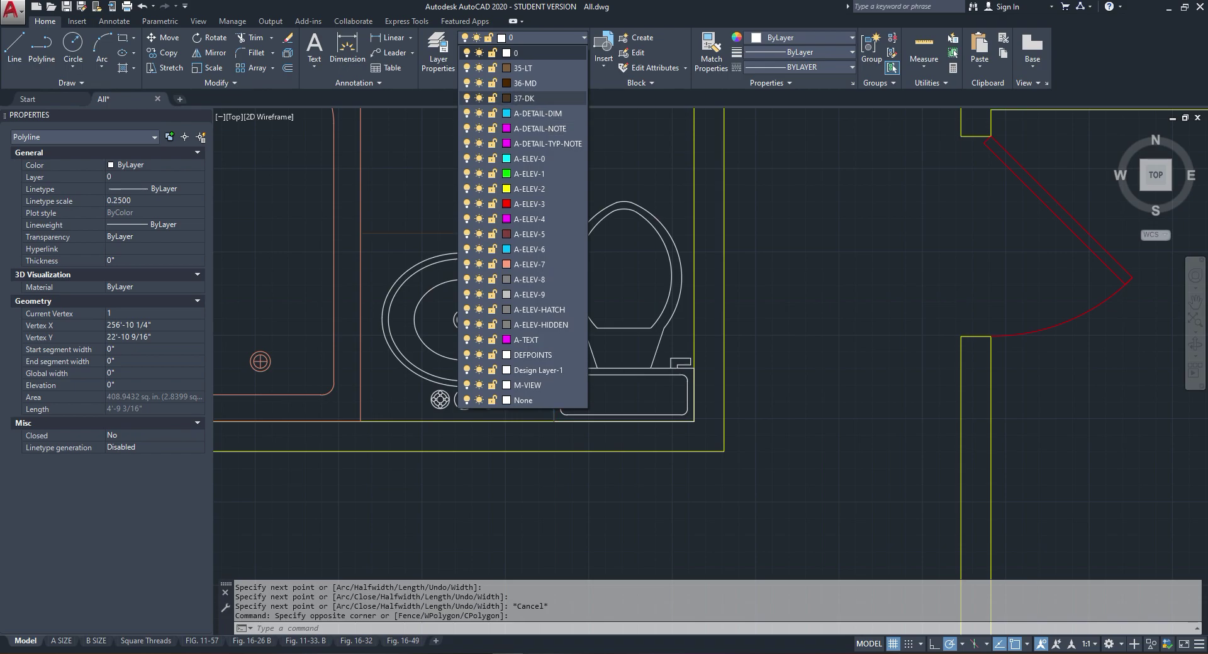
pyautogui.click(524, 98)
pyautogui.press('Escape')
# Step: Match the properties of the sink, faucet and toilet to those of the bathtub
pyautogui.scroll(-2, 516, 254)
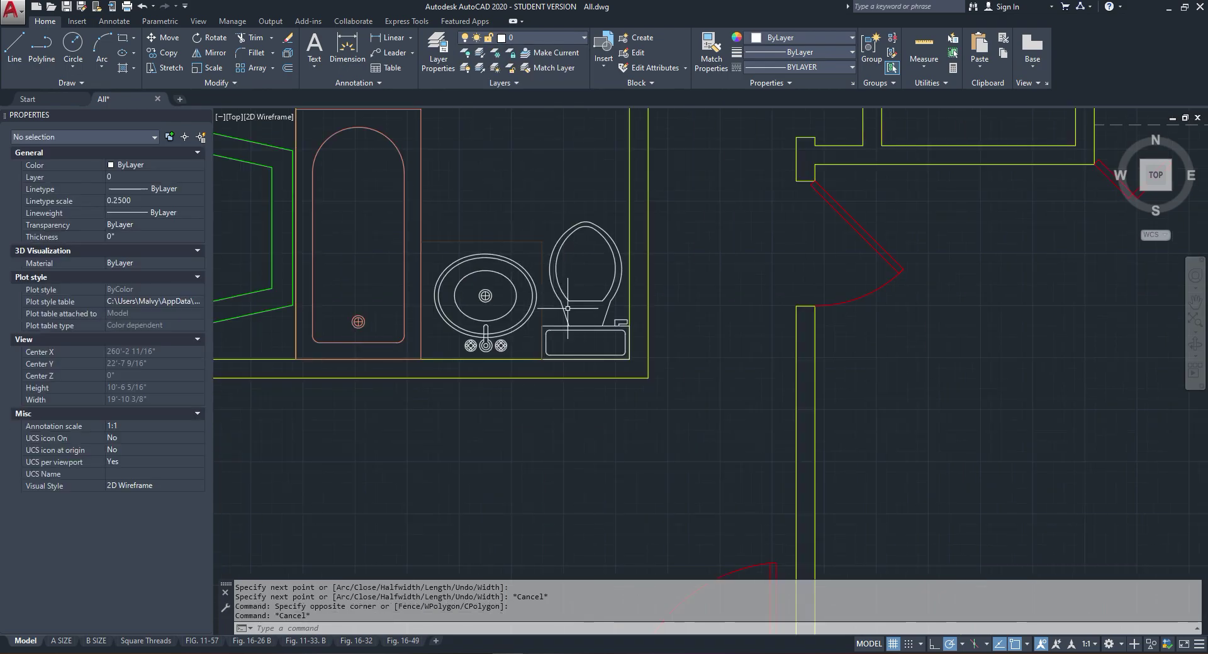
pyautogui.click(711, 53)
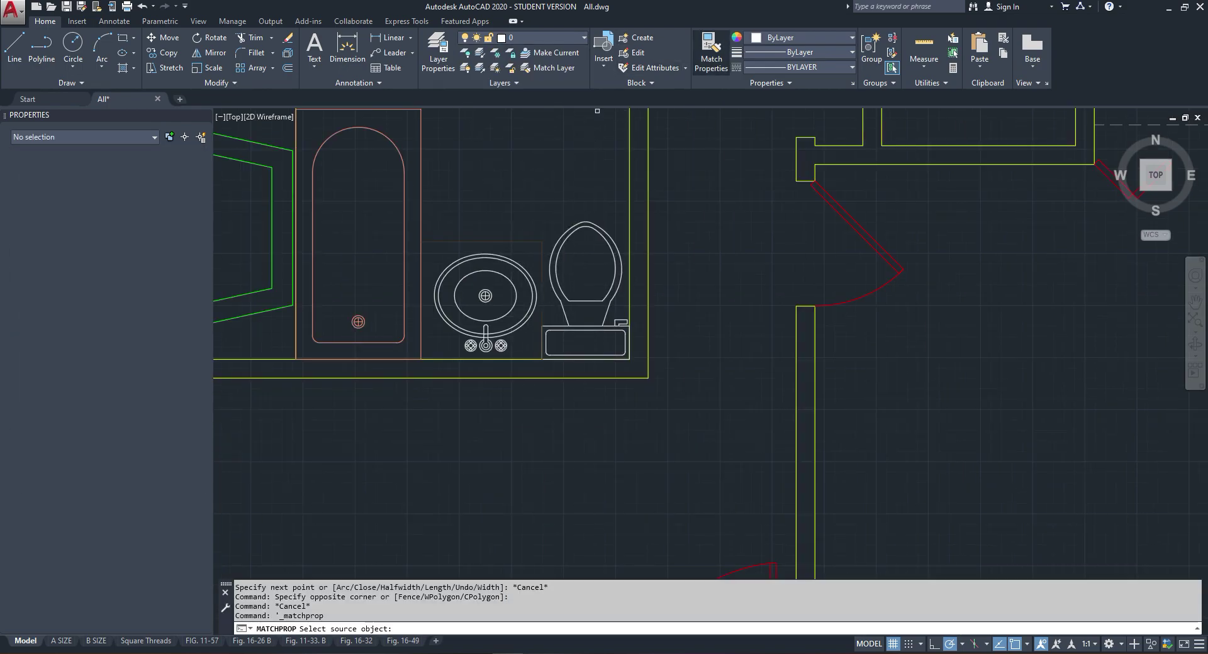
pyautogui.click(421, 200)
pyautogui.click(503, 285)
pyautogui.click(432, 324)
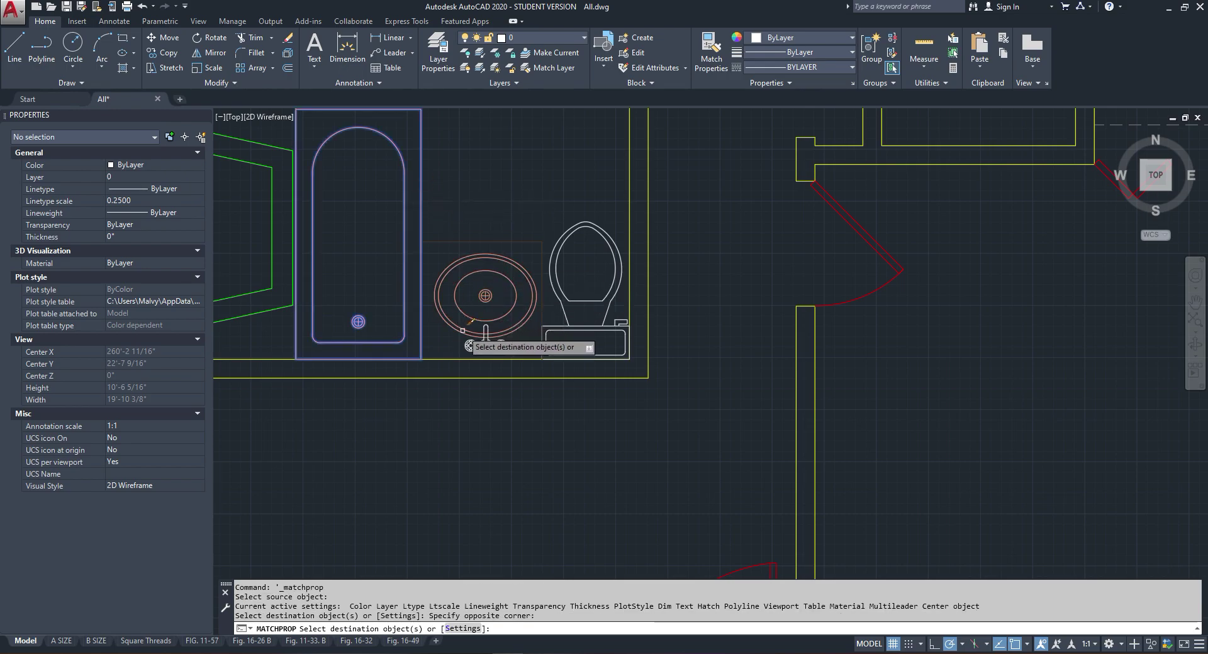
pyautogui.click(483, 333)
pyautogui.click(595, 292)
pyautogui.click(580, 318)
pyautogui.press('Return')
# Step: Measure the bathroom door opening in the right wall of the scanned reference with a linear dimension
pyautogui.scroll(-6, 575, 280)
pyautogui.scroll(4, 558, 242)
pyautogui.scroll(-6, 631, 377)
pyautogui.scroll(5, 623, 205)
pyautogui.scroll(4, 588, 217)
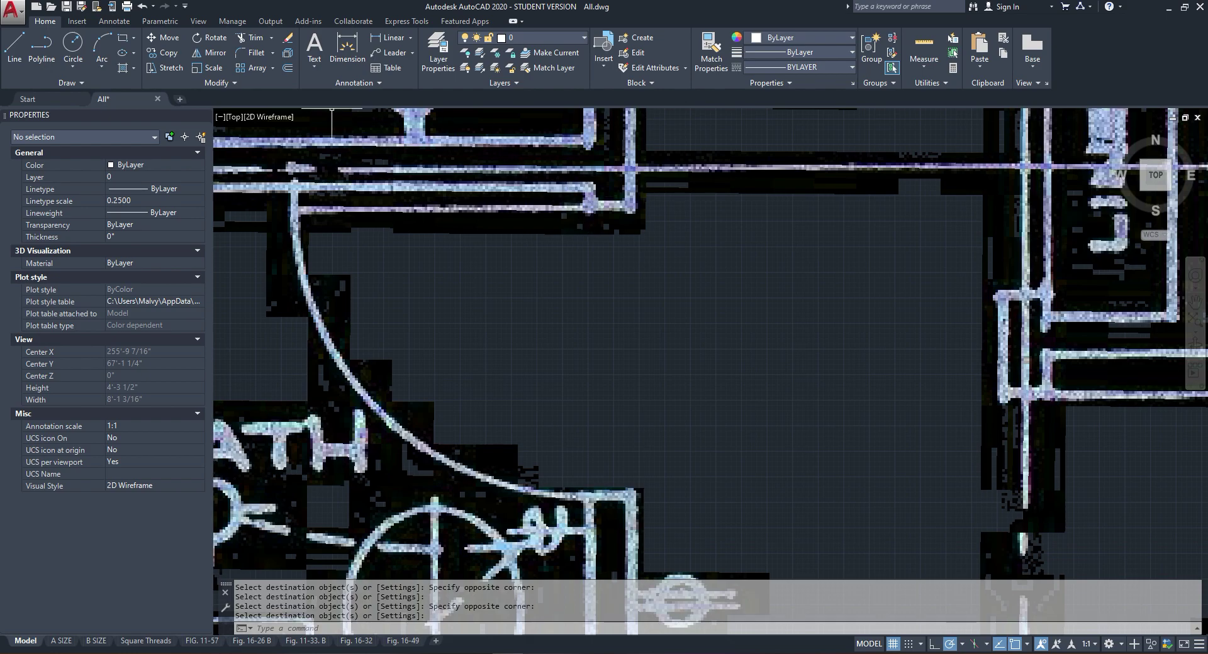
pyautogui.click(391, 38)
pyautogui.click(616, 208)
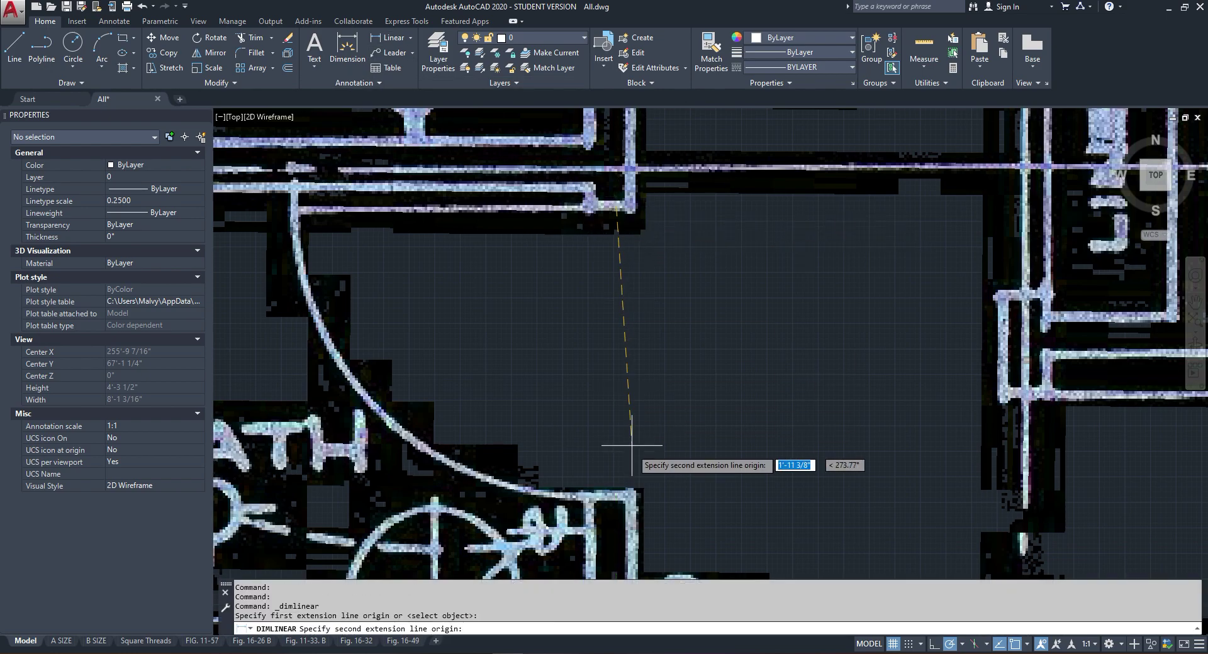
pyautogui.click(616, 497)
pyautogui.press('Escape')
pyautogui.scroll(-5, 621, 313)
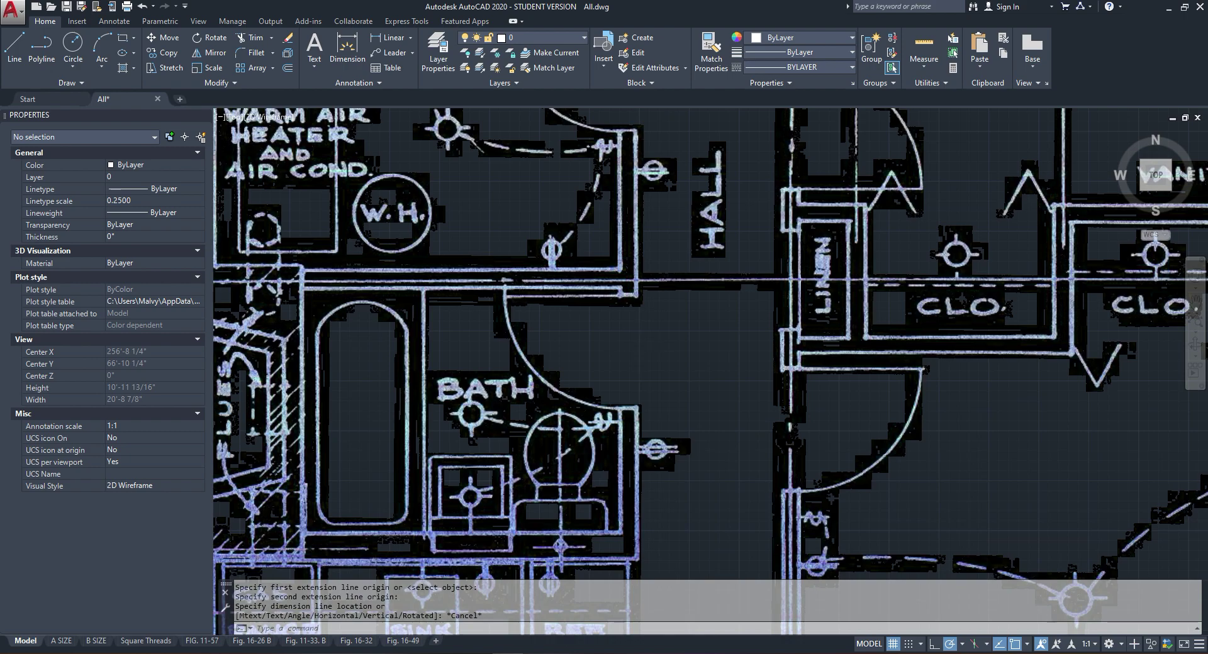
# Step: Draw a polyline marking the bathroom door opening across the right wall, 2" down from the inner corner and 2'-4" tall
pyautogui.scroll(10, 651, 566)
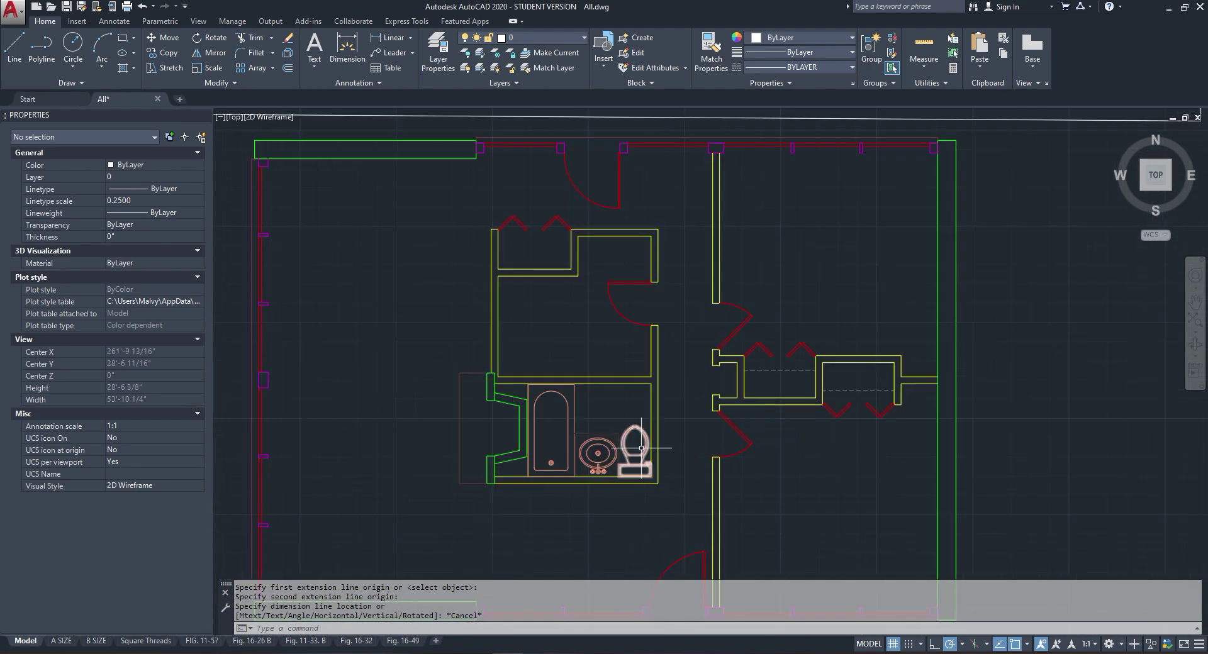
pyautogui.click(42, 50)
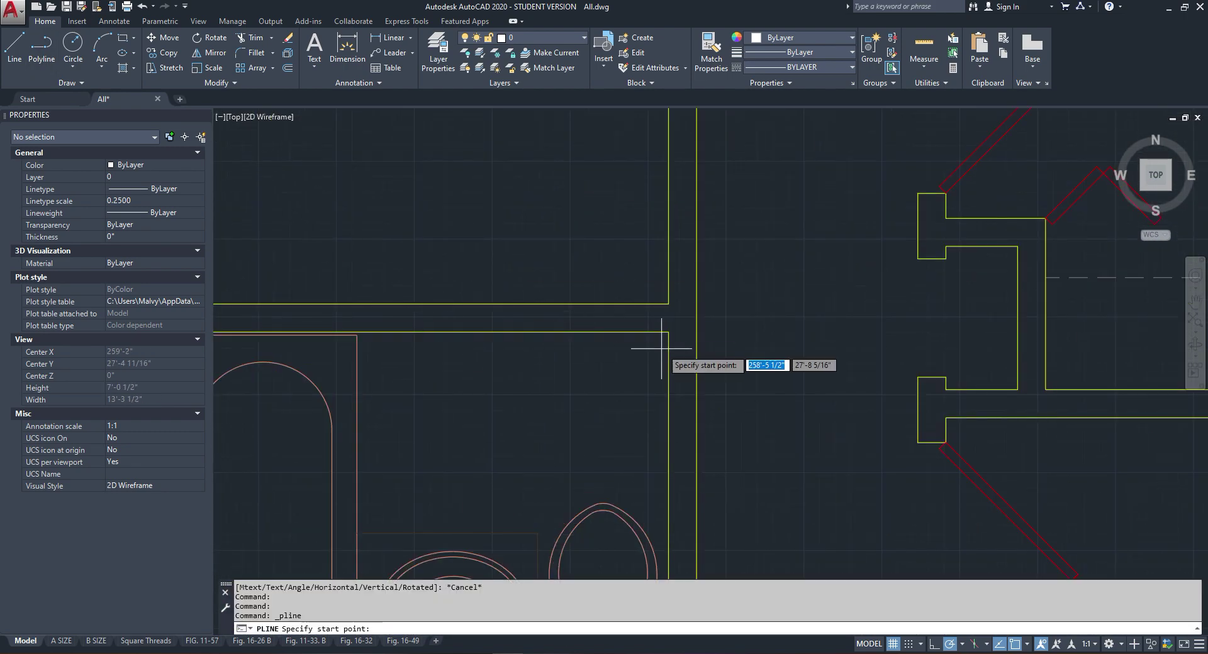
pyautogui.click(668, 331)
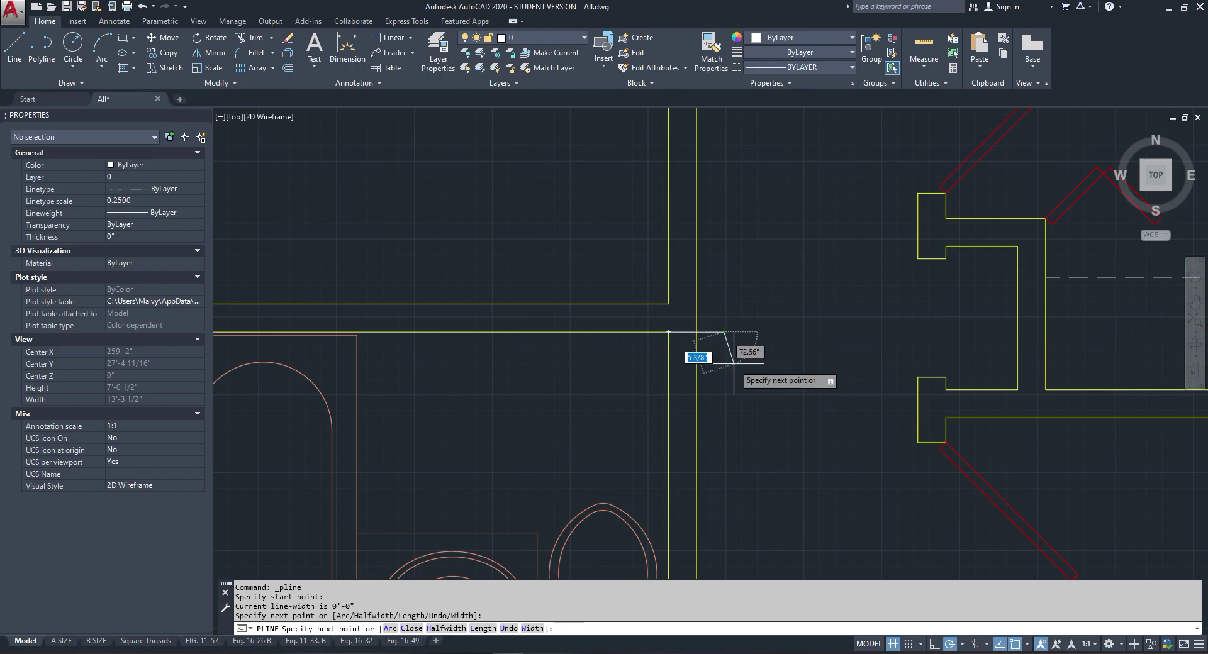
pyautogui.write('2')
pyautogui.press('Return')
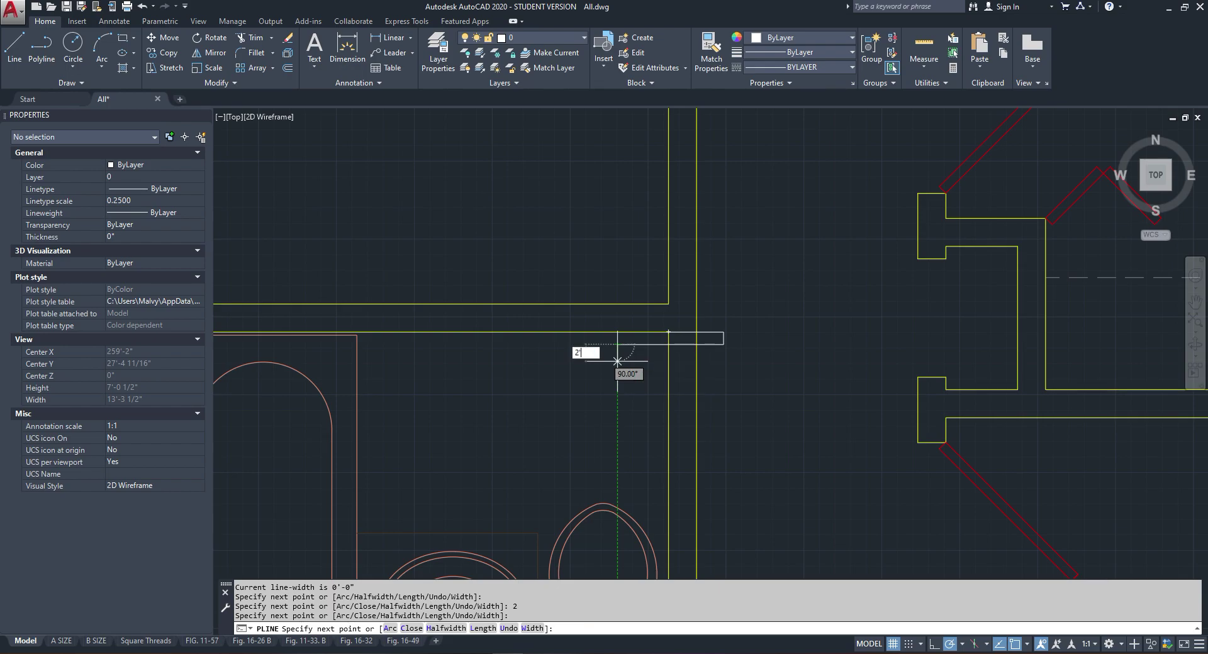
pyautogui.write('2\'-4"')
pyautogui.press('Return')
pyautogui.scroll(-5, 617, 362)
pyautogui.press('Escape')
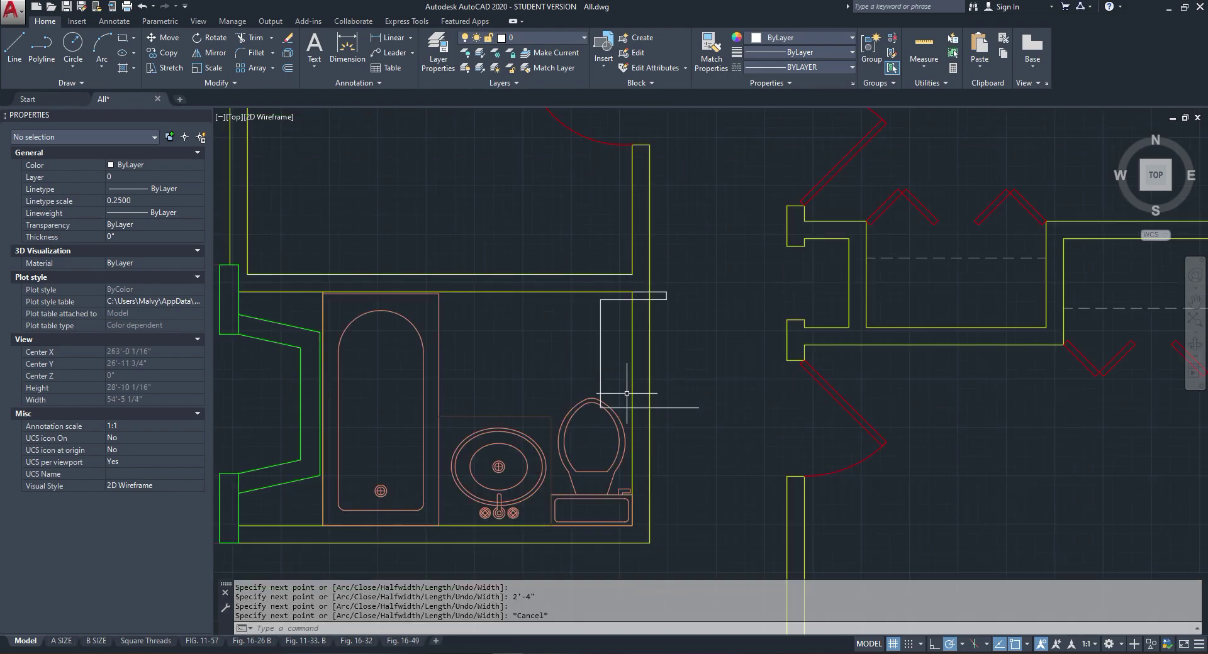
# Step: Trim the right wall lines between the opening marks and the excess marker segments to cut the bathroom doorway
pyautogui.click(253, 38)
pyautogui.press('Return')
pyautogui.scroll(5, 677, 319)
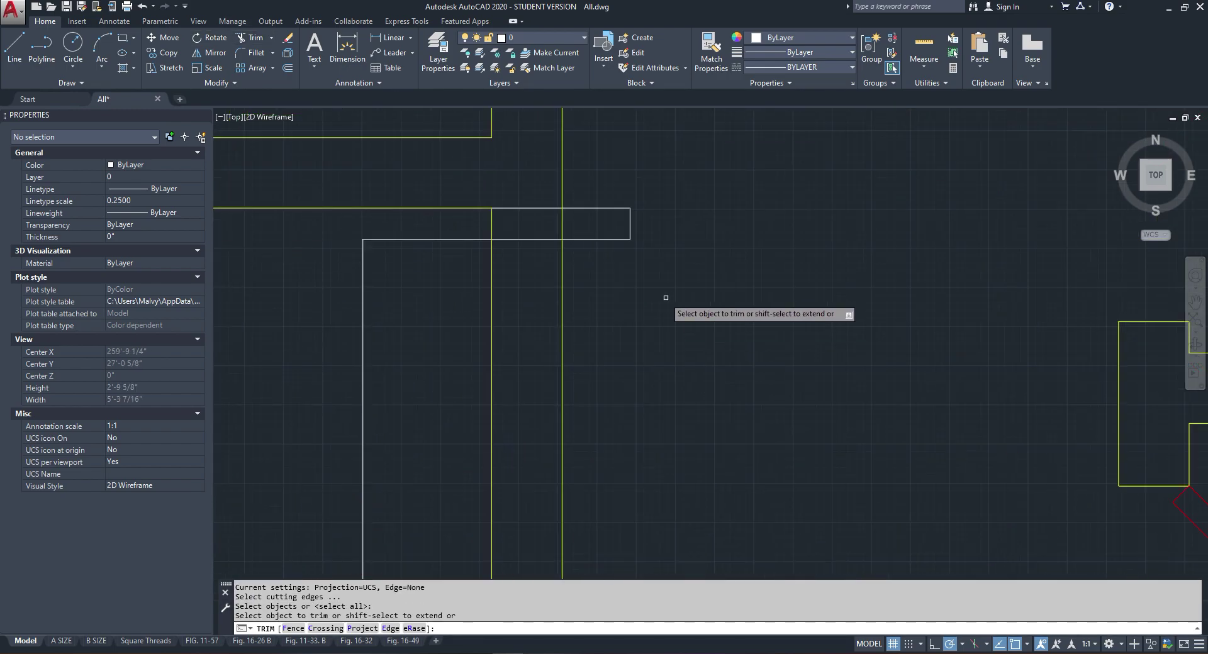
pyautogui.click(597, 239)
pyautogui.click(579, 250)
pyautogui.scroll(-2, 552, 251)
pyautogui.click(504, 237)
pyautogui.click(477, 524)
pyautogui.click(614, 481)
pyautogui.click(600, 539)
pyautogui.click(605, 363)
pyautogui.click(486, 388)
pyautogui.press('Escape')
# Step: Erase the two leftover marker polylines beside the bathroom doorway
pyautogui.click(614, 195)
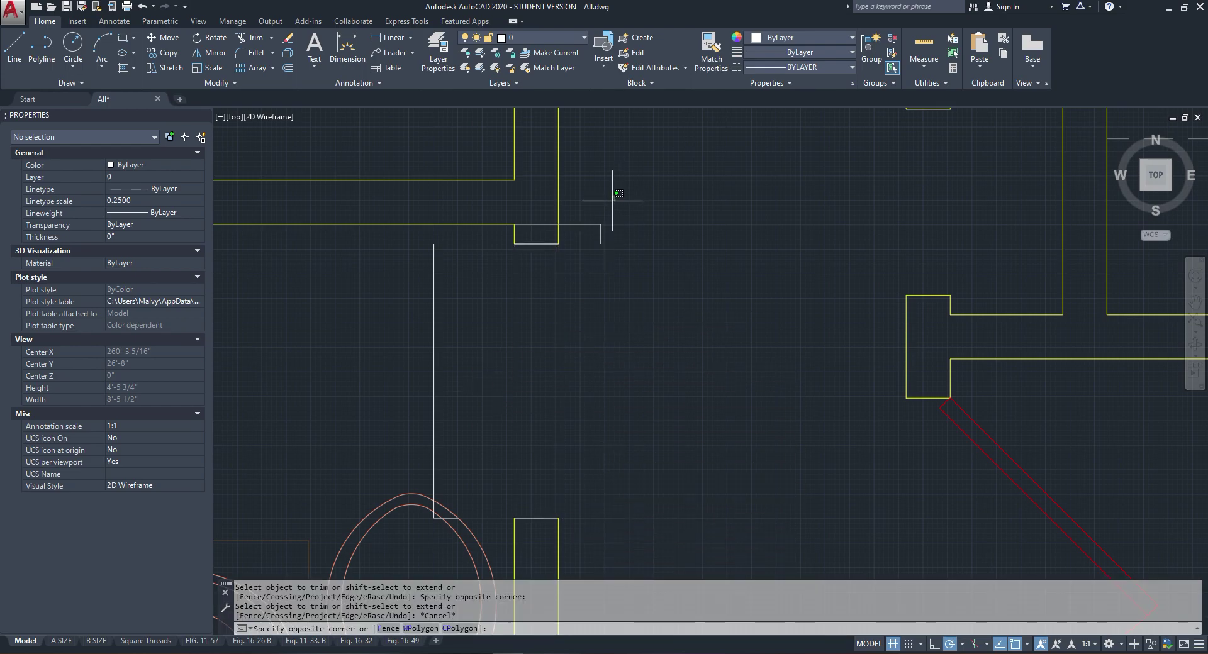
pyautogui.click(581, 233)
pyautogui.click(518, 311)
pyautogui.click(423, 343)
pyautogui.rightClick(442, 343)
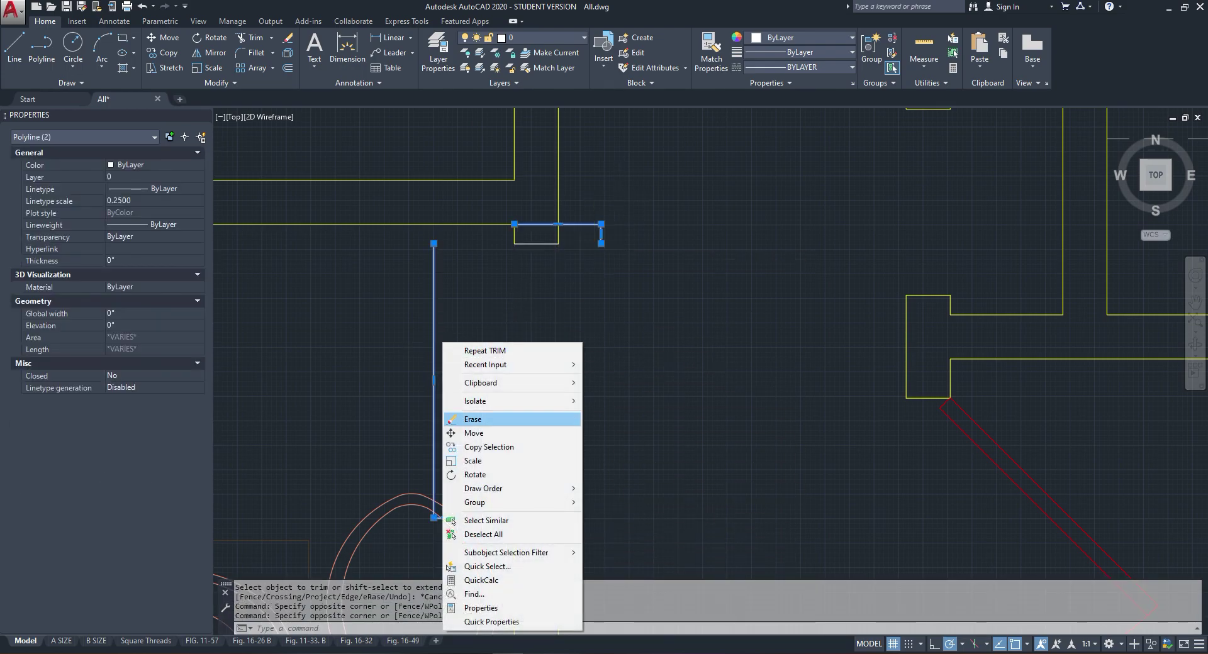
pyautogui.click(473, 419)
# Step: Match the properties of the bathroom doorway's jamb lines to those of the wall line
pyautogui.click(711, 54)
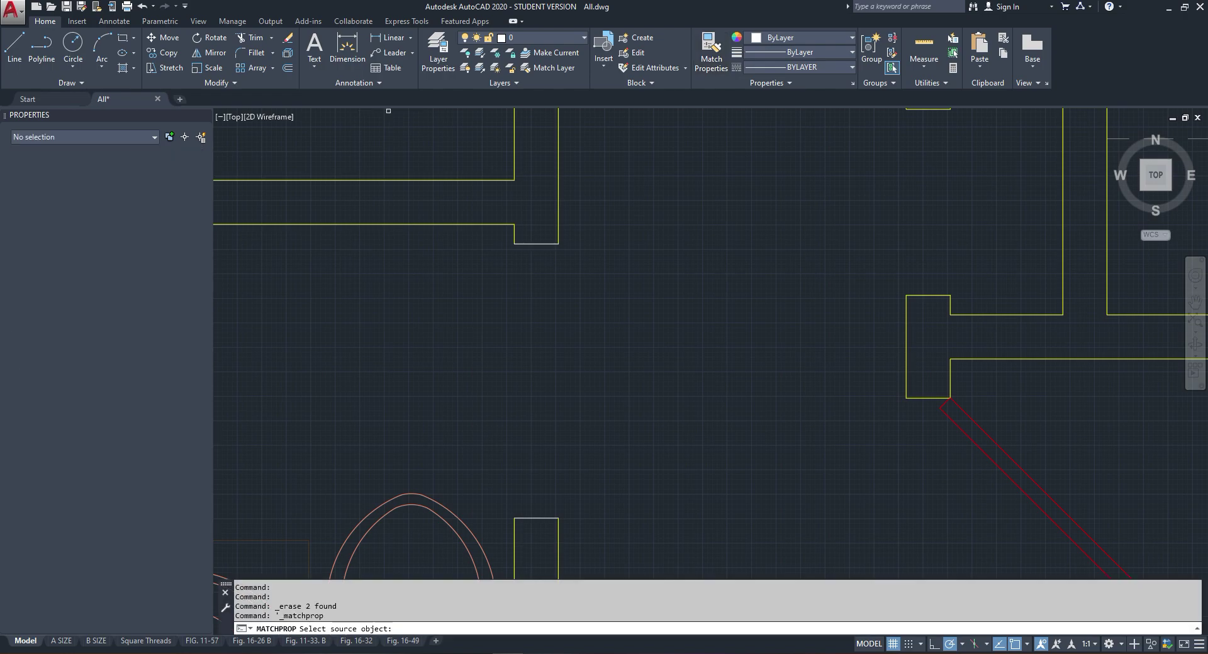
pyautogui.click(553, 221)
pyautogui.click(558, 229)
pyautogui.click(568, 214)
pyautogui.click(528, 509)
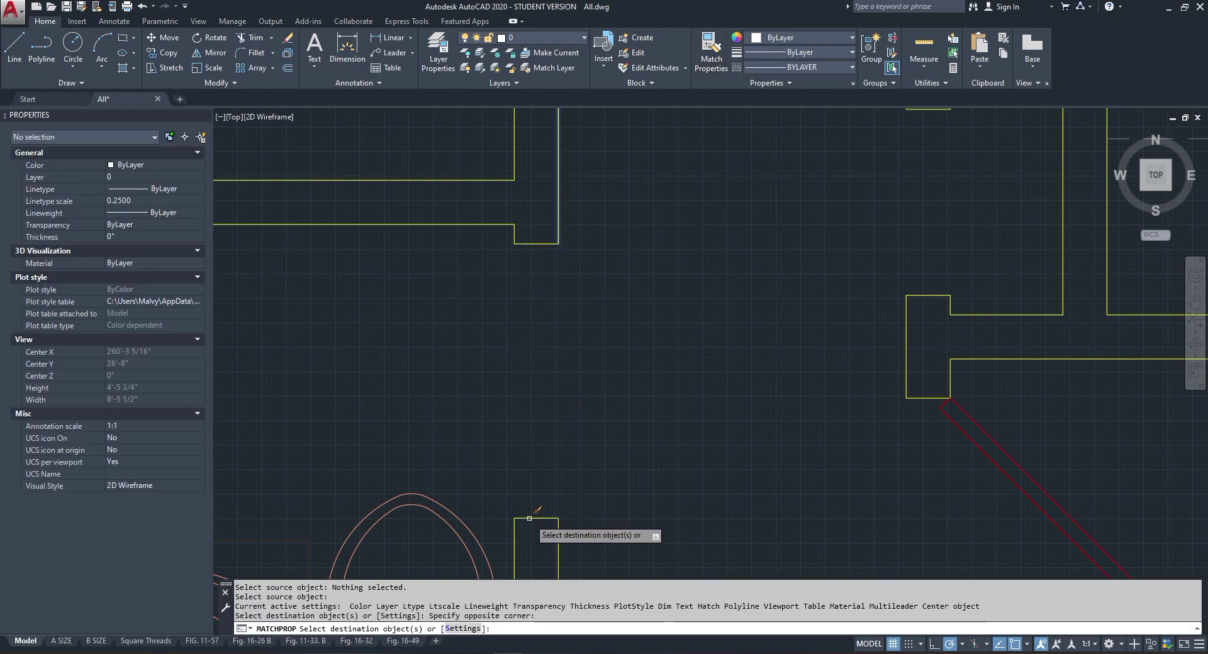
pyautogui.scroll(-2, 582, 356)
pyautogui.click(572, 410)
pyautogui.click(557, 448)
pyautogui.press('Escape')
# Step: Scale the toilet block by a factor of .75 about the midpoint of the tank's back edge
pyautogui.click(534, 376)
pyautogui.click(517, 404)
pyautogui.rightClick(496, 385)
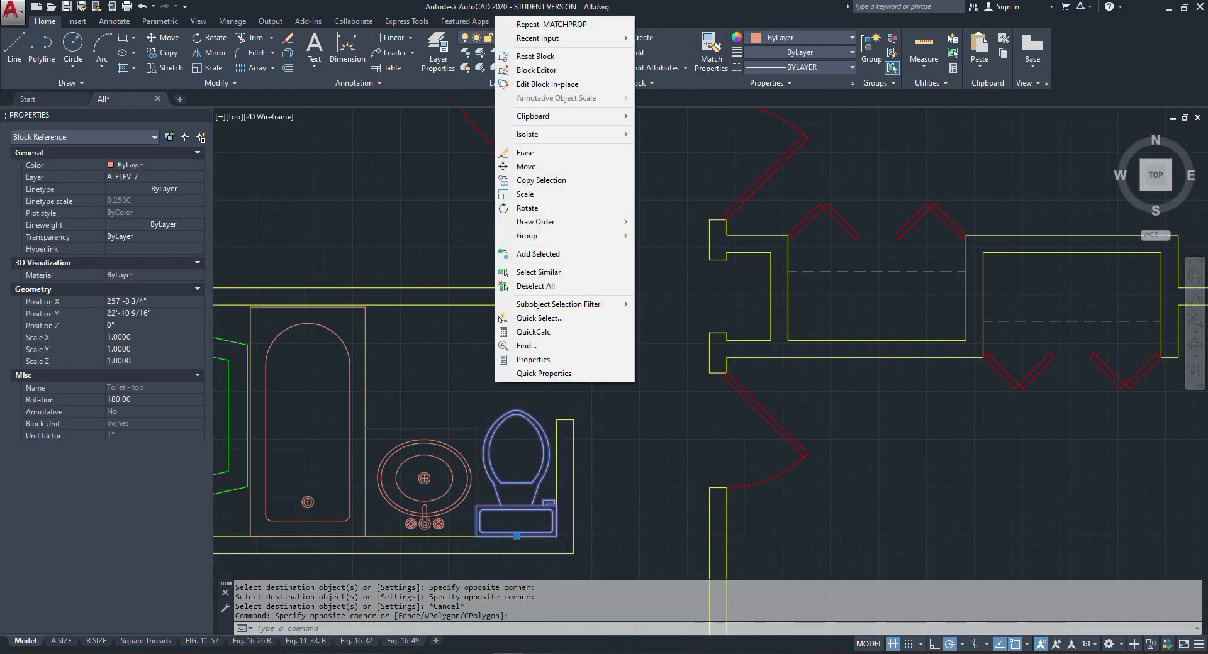
pyautogui.click(534, 193)
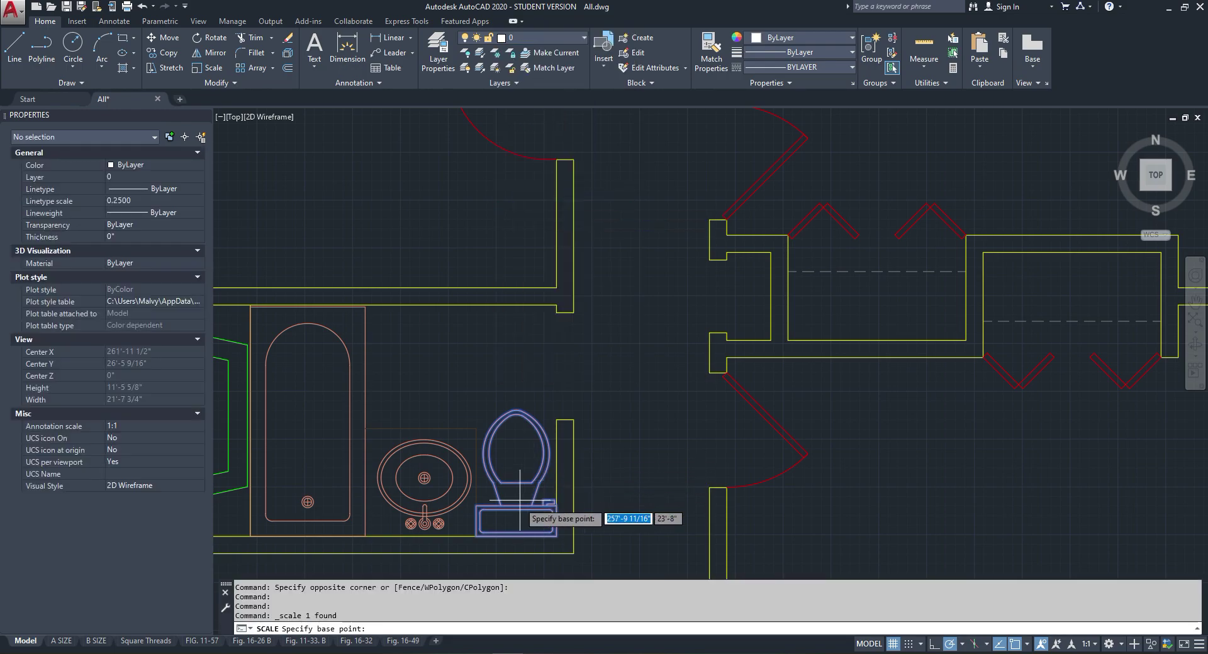
pyautogui.click(516, 535)
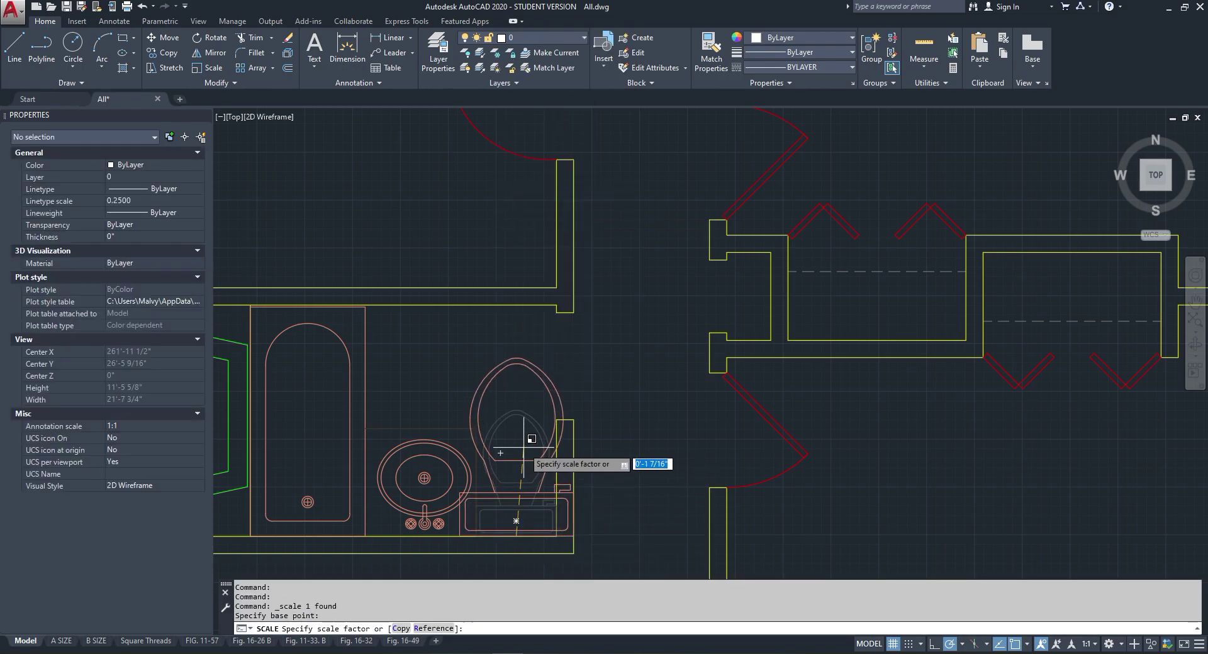
pyautogui.press('Return')
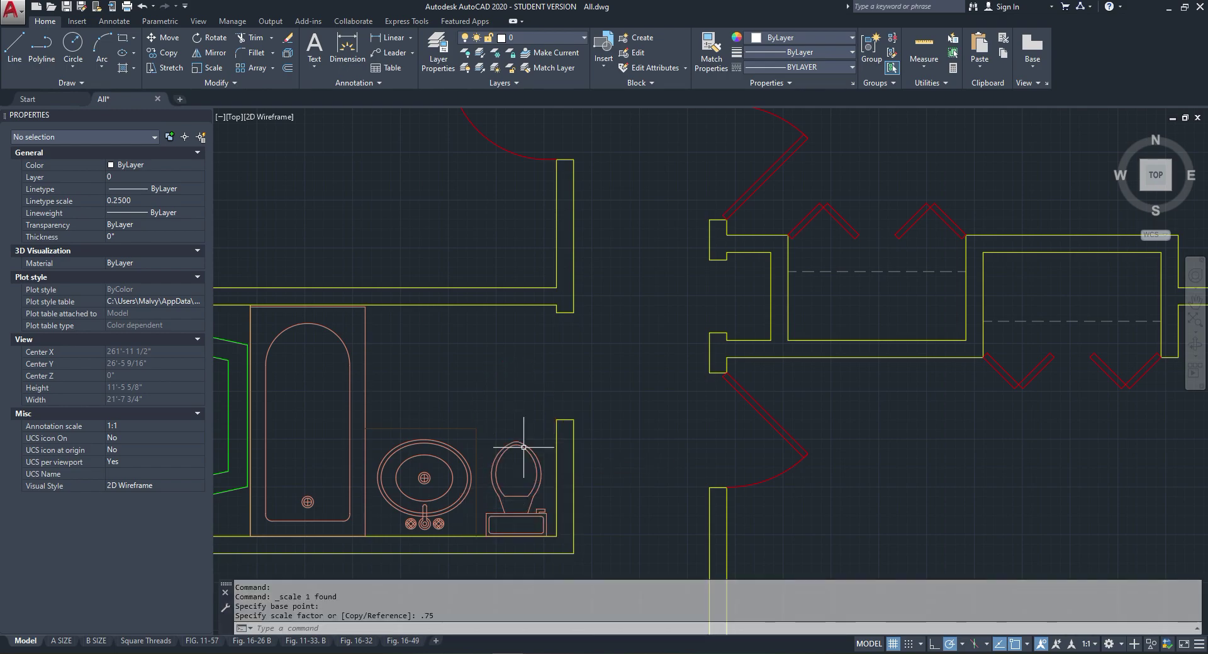
# Step: Move the utility room door and its swing arc to the upper jamb of the bathroom doorway
pyautogui.scroll(1, 523, 459)
pyautogui.scroll(-3, 554, 445)
pyautogui.scroll(2, 473, 343)
pyautogui.scroll(-1, 570, 327)
pyautogui.scroll(2, 529, 156)
pyautogui.click(554, 137)
pyautogui.click(447, 231)
pyautogui.rightClick(472, 177)
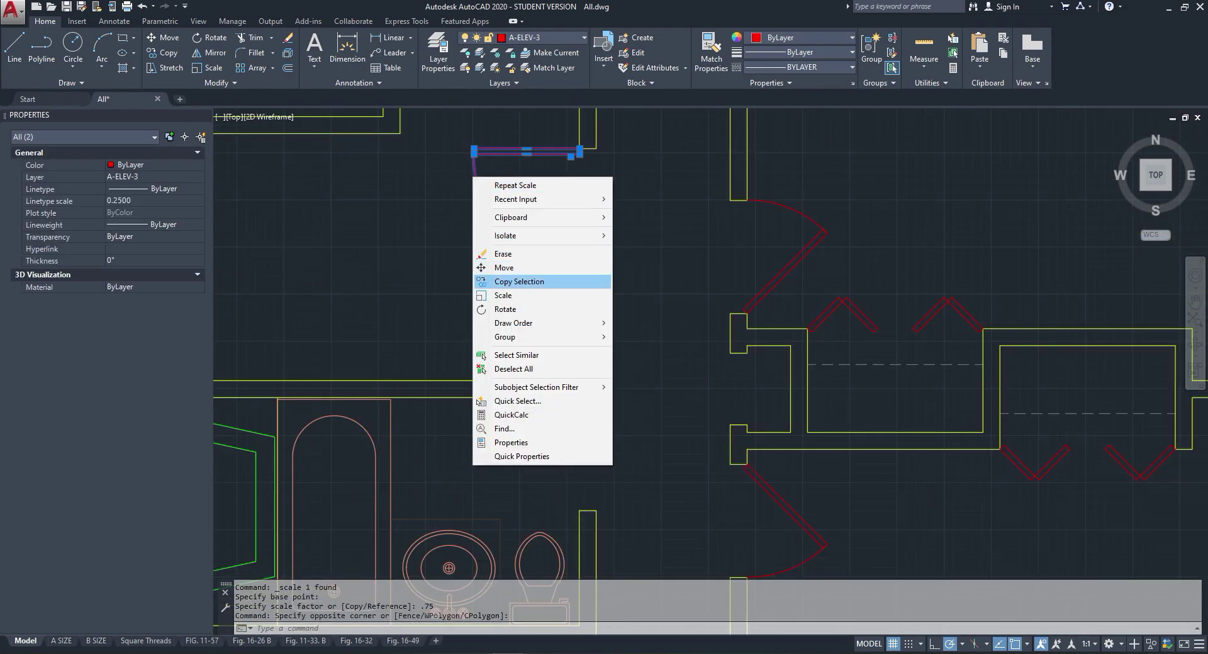
pyautogui.click(503, 268)
pyautogui.click(579, 153)
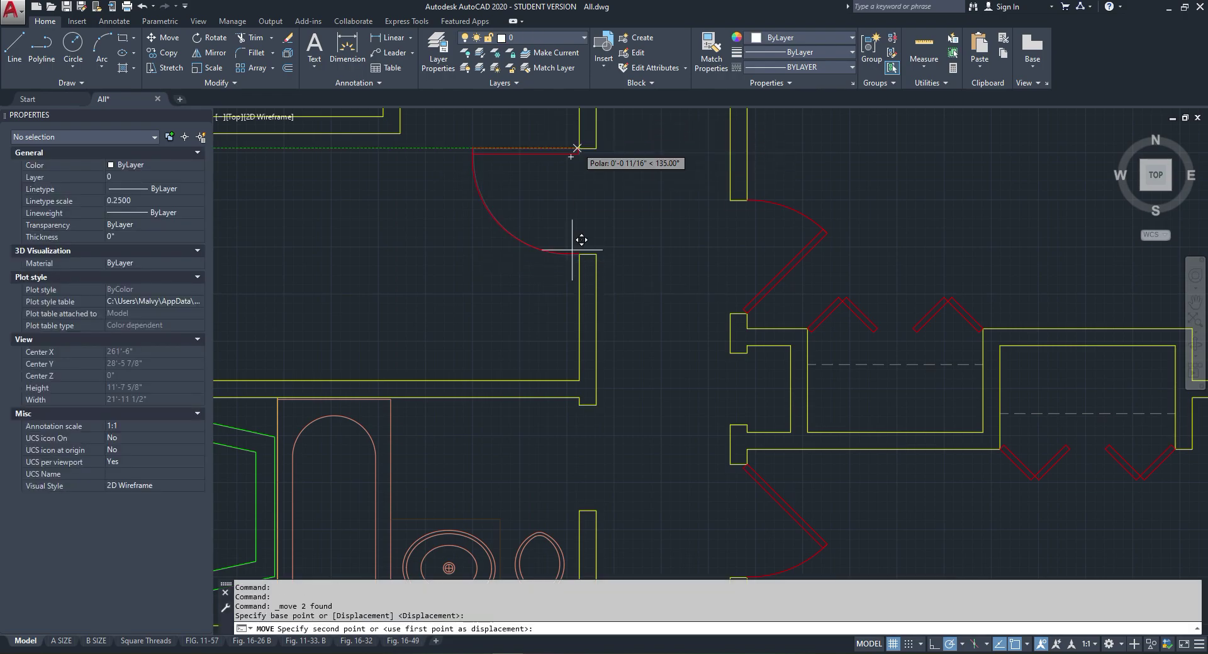
pyautogui.click(576, 404)
pyautogui.press('Escape')
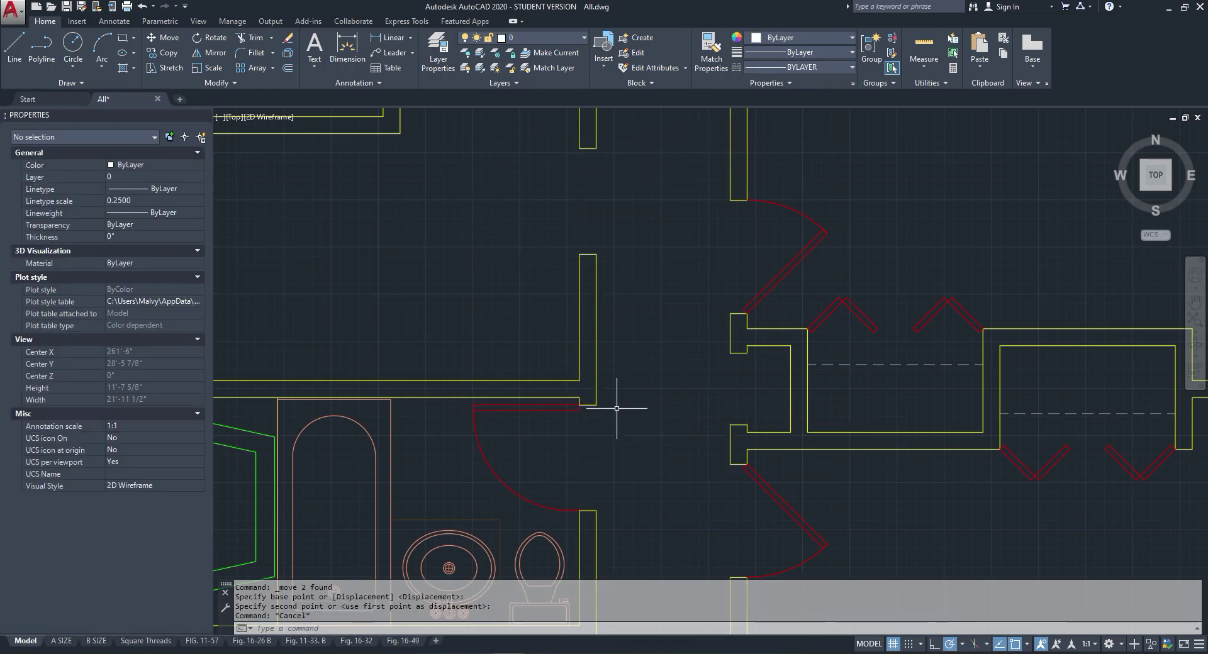
# Step: Copy the bathroom door and its swing arc back to the utility room doorway
pyautogui.click(566, 410)
pyautogui.click(481, 458)
pyautogui.rightClick(482, 457)
pyautogui.click(534, 273)
pyautogui.click(580, 408)
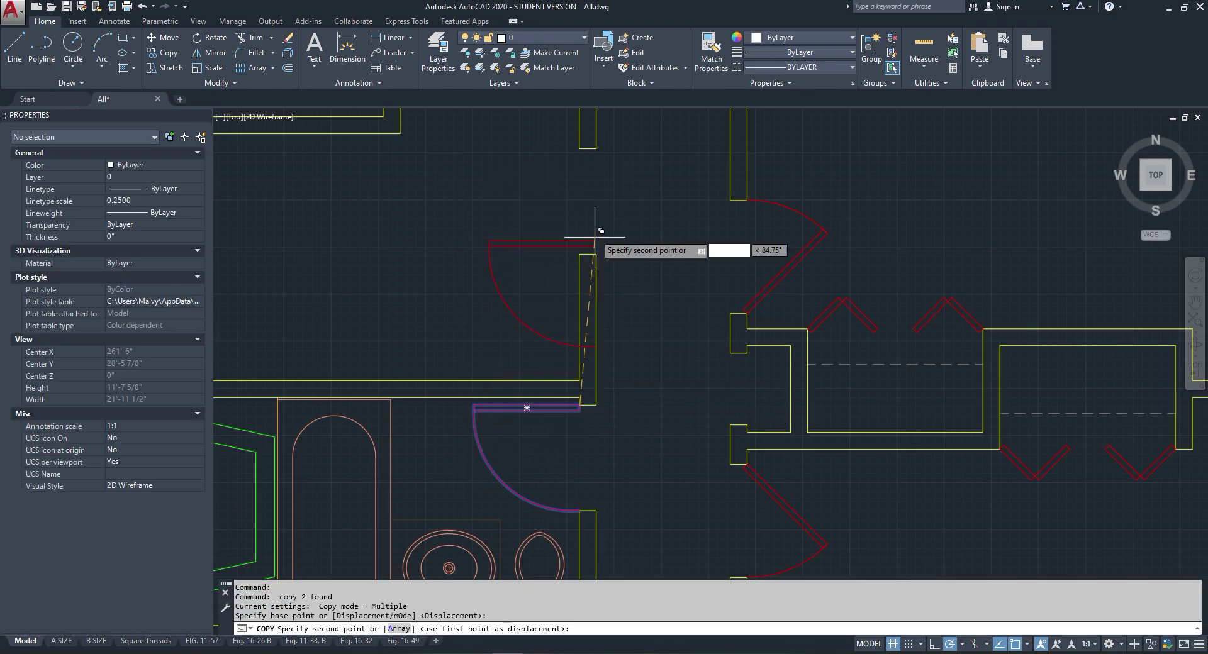
pyautogui.press('Escape')
# Step: Examine the warm air heater and water heater layout in the utility room of the scanned reference
pyautogui.scroll(-4, 592, 202)
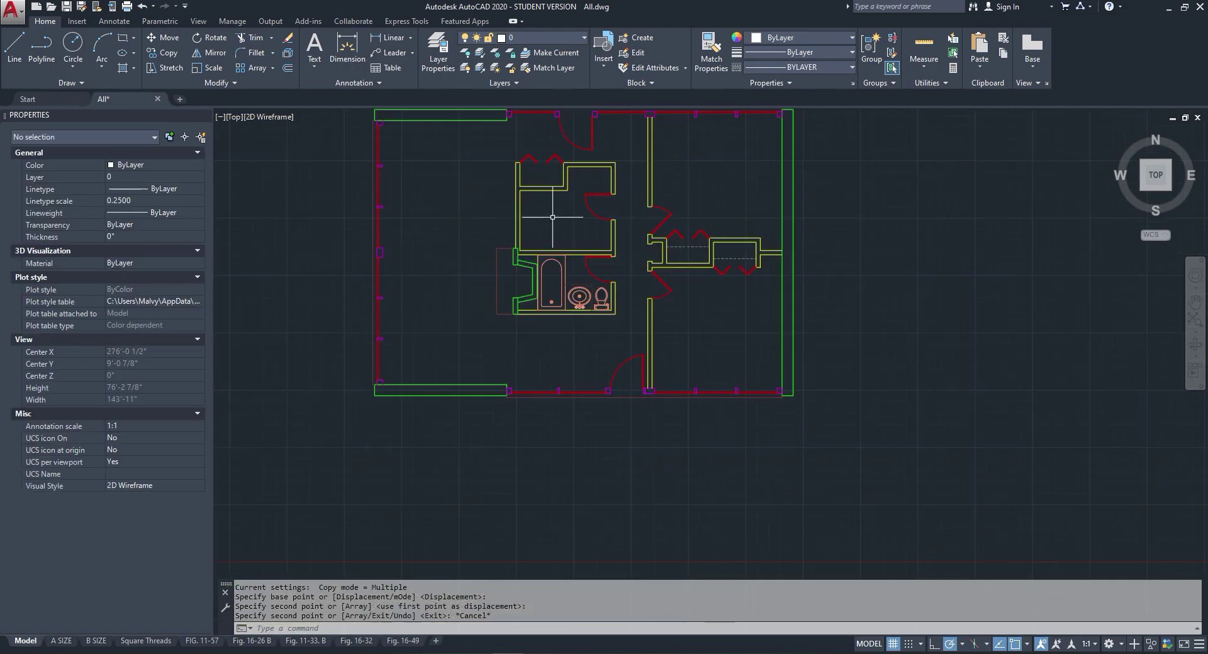
pyautogui.scroll(-3, 592, 257)
pyautogui.scroll(5, 584, 324)
pyautogui.scroll(-8, 580, 230)
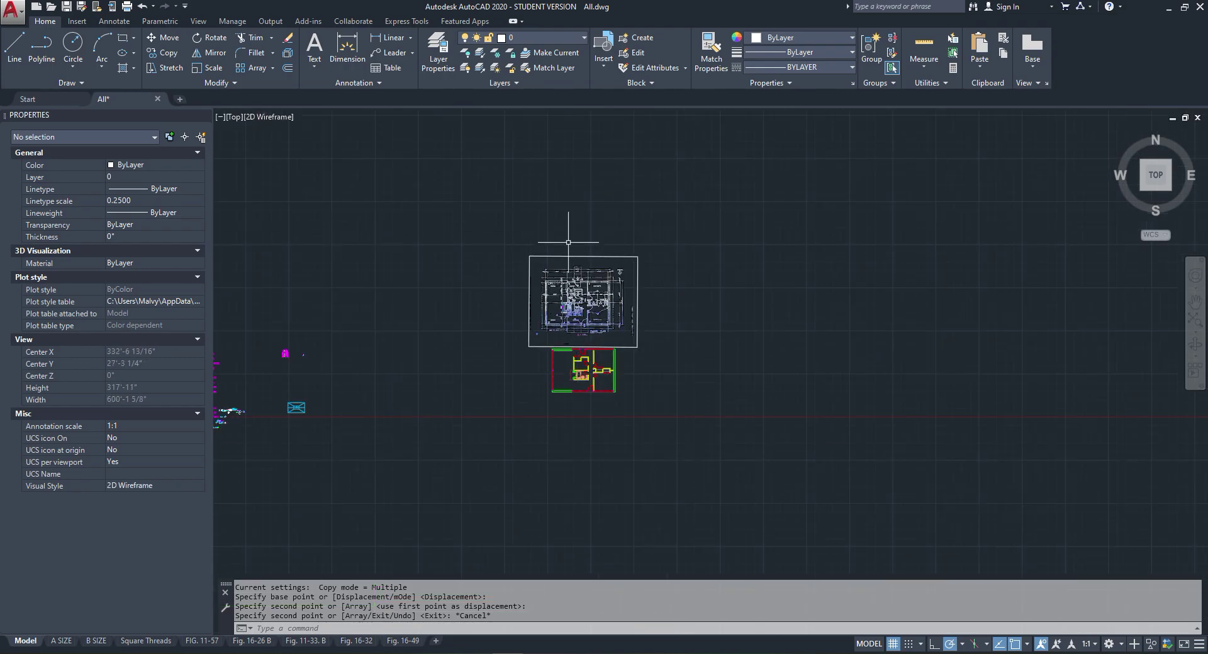
pyautogui.scroll(8, 595, 356)
pyautogui.scroll(6, 400, 391)
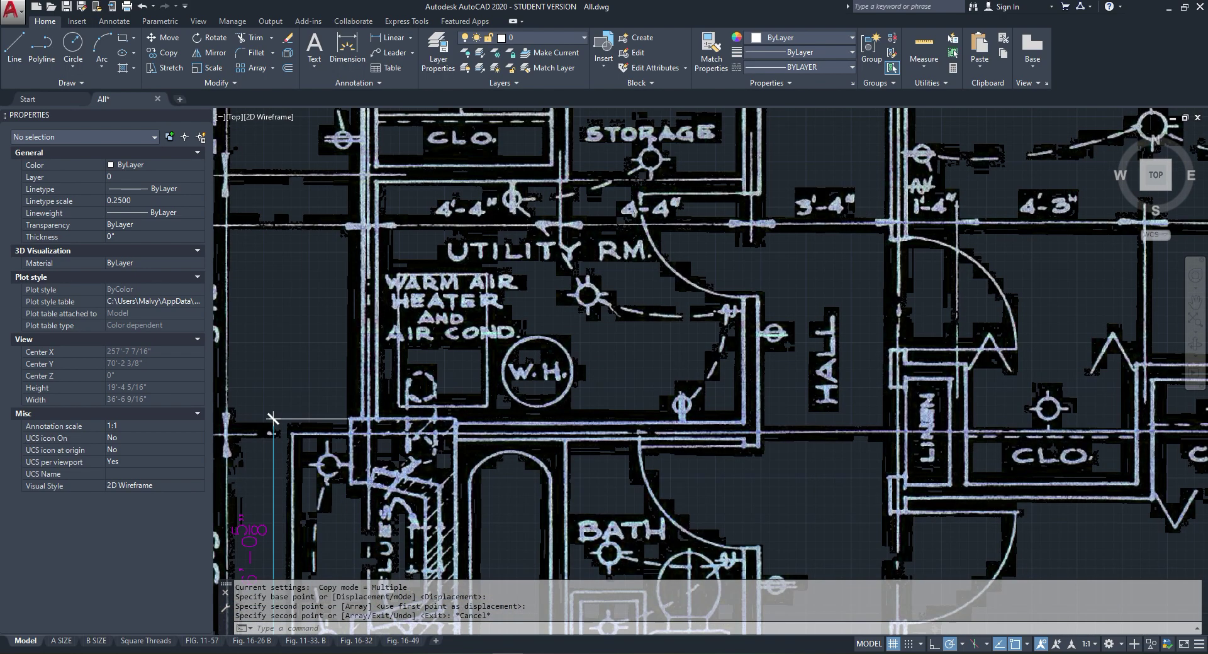
pyautogui.scroll(-10, 629, 259)
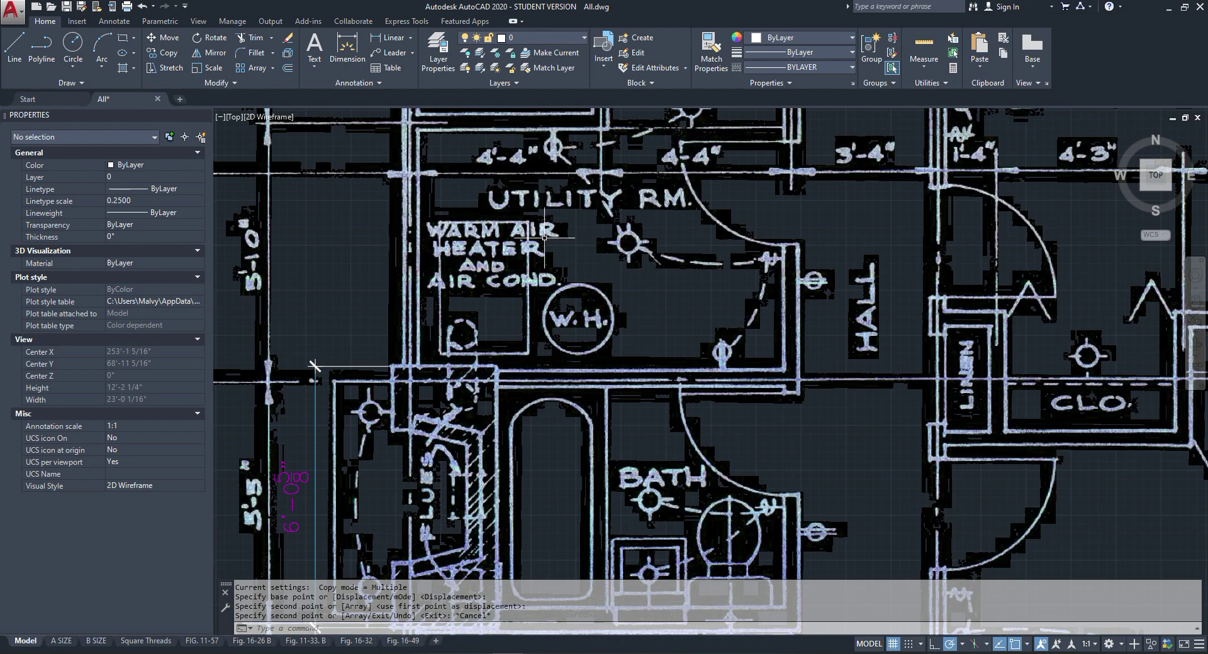
pyautogui.scroll(7, 574, 402)
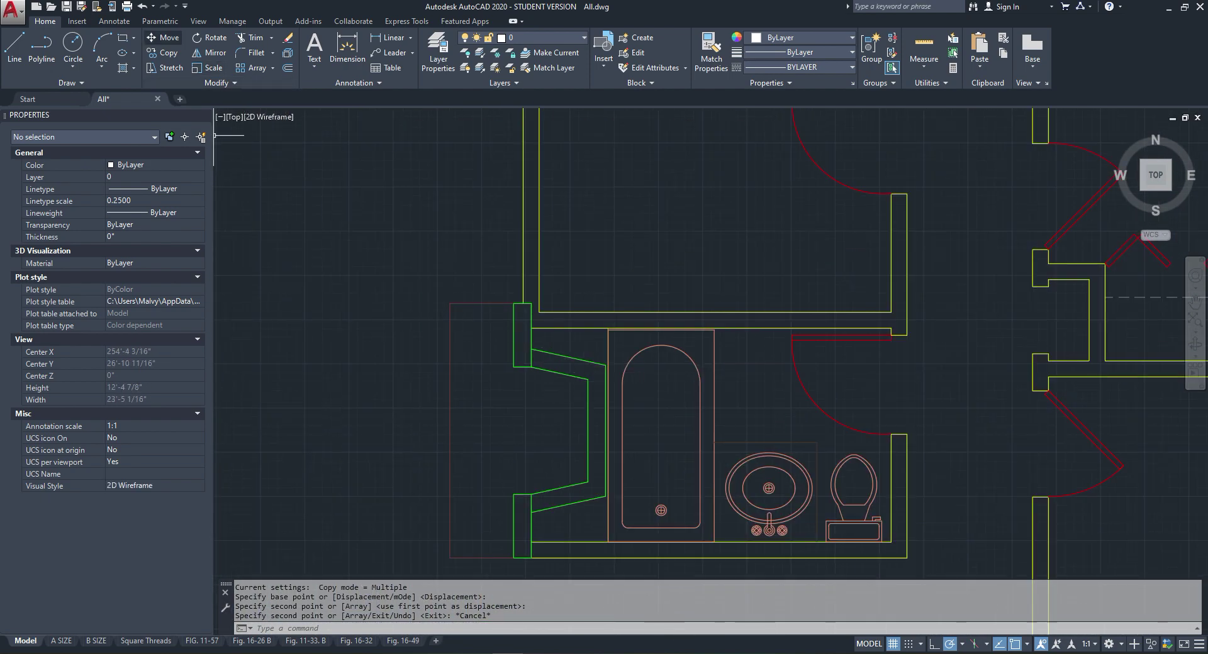
# Step: Draw a circle of about 9 13/16" radius for the water heater and a rectangle for the air heater in the utility room
pyautogui.click(73, 47)
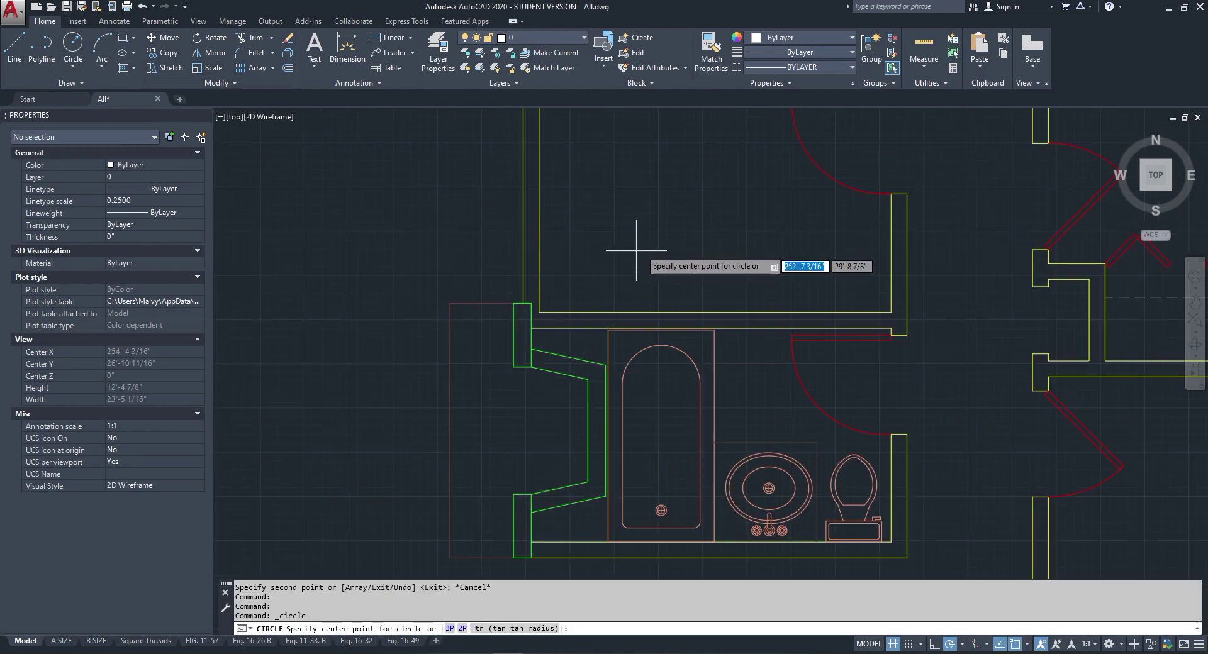
pyautogui.click(647, 244)
pyautogui.click(647, 210)
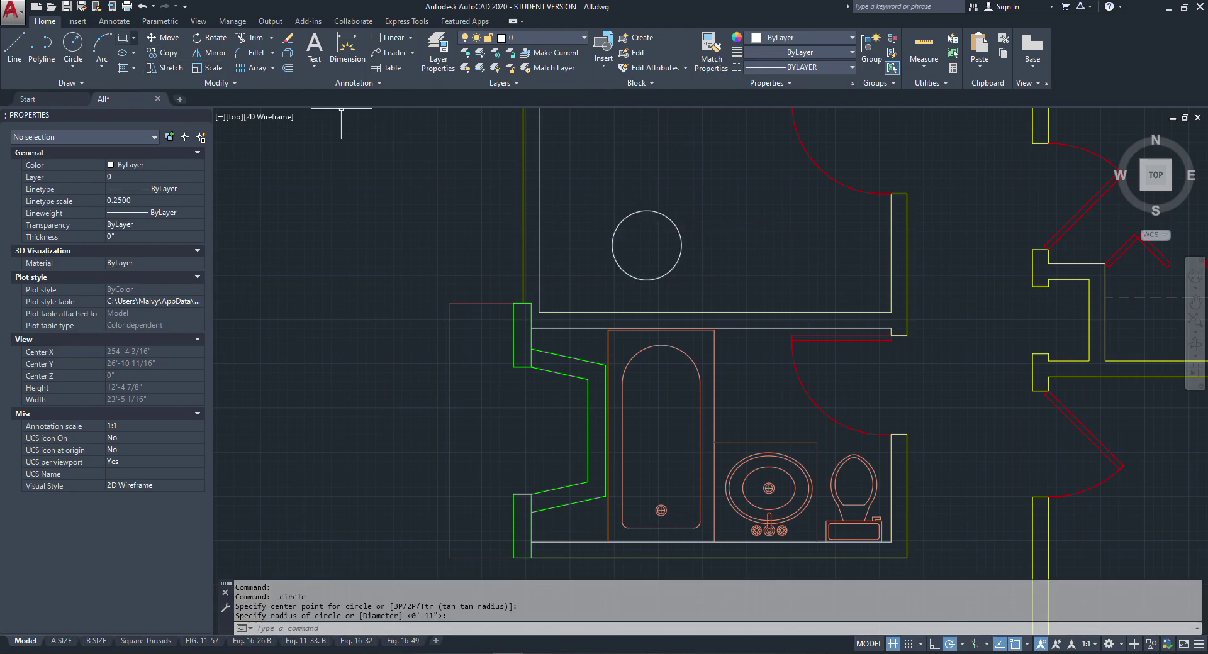
pyautogui.click(123, 38)
pyautogui.click(556, 168)
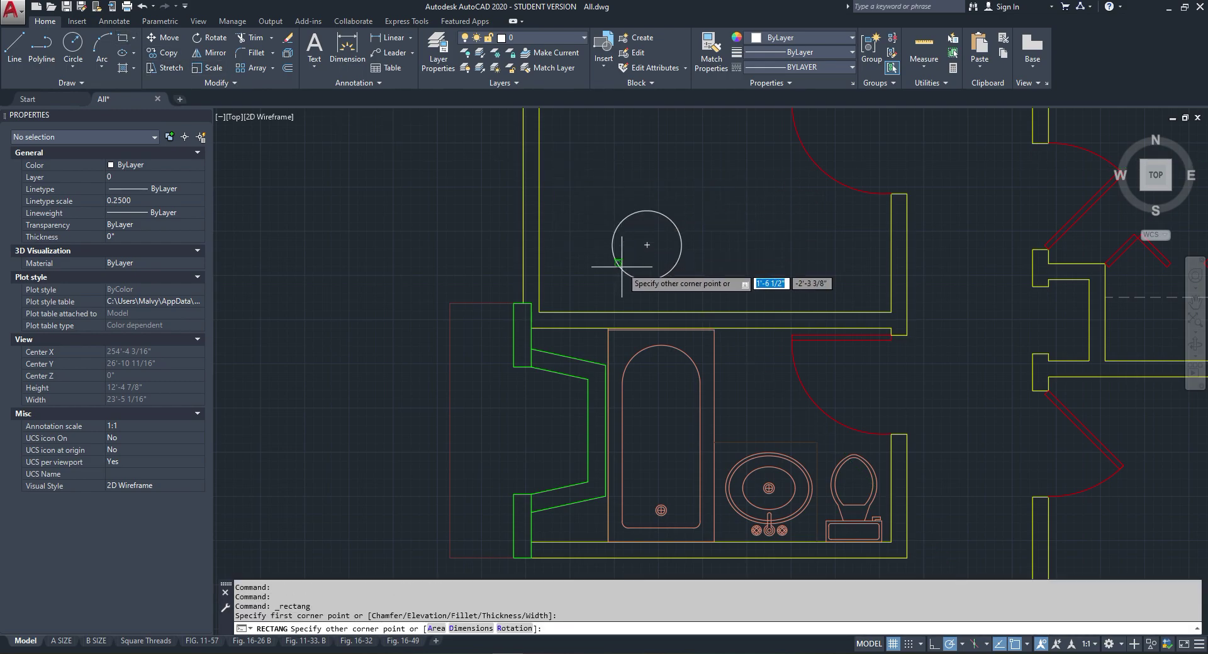
pyautogui.click(657, 292)
# Step: Move the water heater circle horizontally to the right, clear of the heater rectangle
pyautogui.click(656, 278)
pyautogui.click(647, 245)
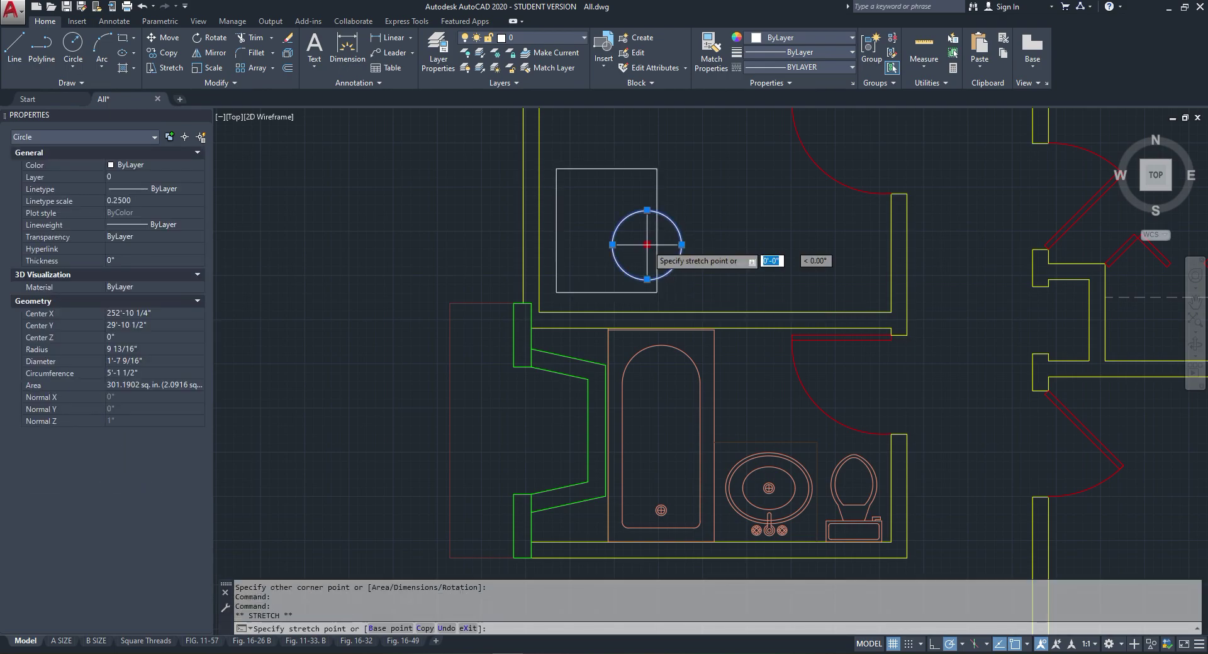
pyautogui.click(707, 245)
pyautogui.press('Escape')
# Step: Match the properties of the heater rectangle and water heater circle to those of the bathtub
pyautogui.click(712, 50)
pyautogui.click(699, 368)
pyautogui.click(697, 220)
pyautogui.click(650, 255)
pyautogui.press('Escape')
pyautogui.scroll(-4, 649, 257)
pyautogui.scroll(2, 684, 222)
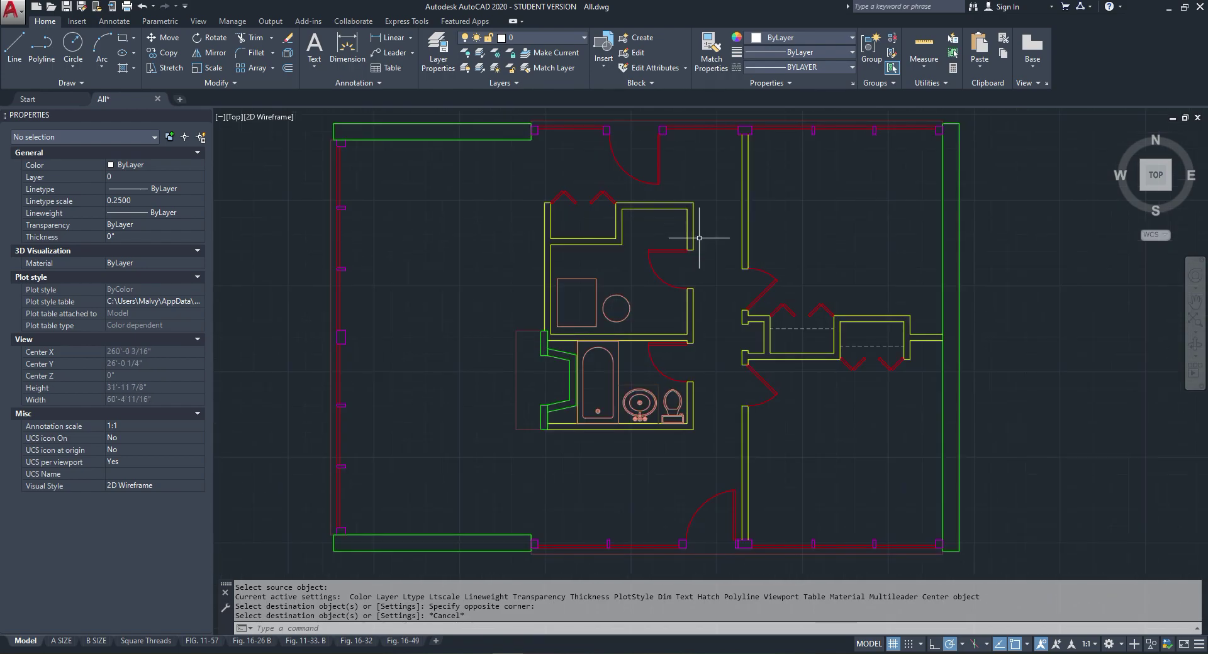
pyautogui.scroll(-5, 678, 304)
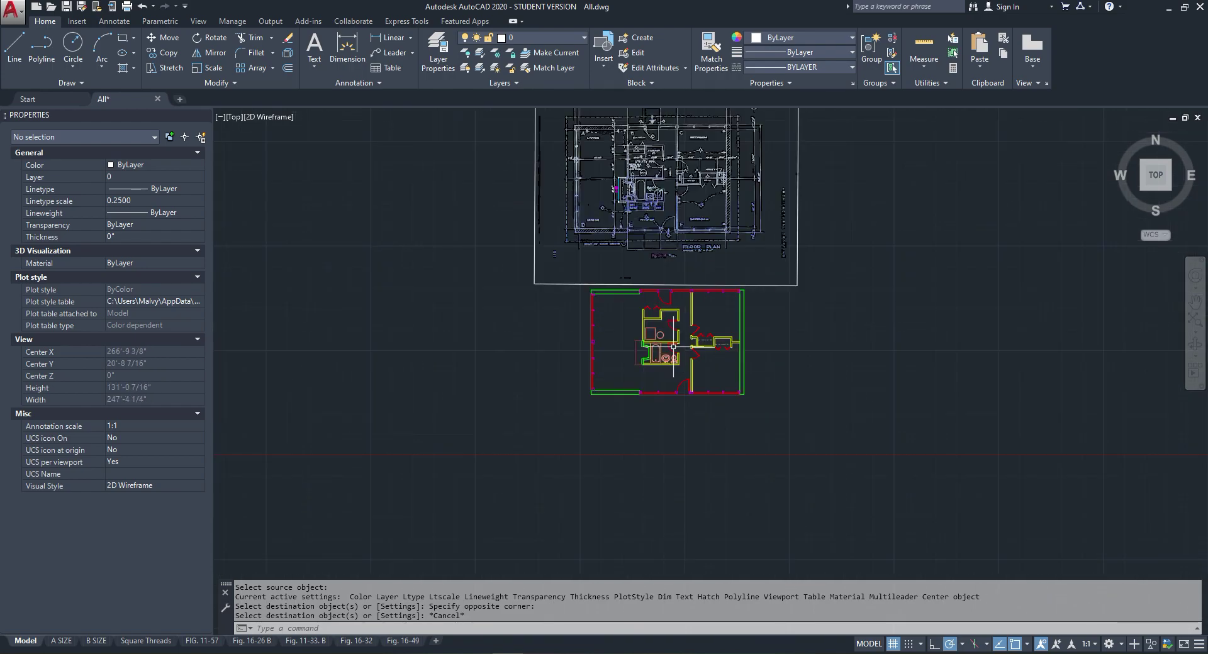
pyautogui.scroll(2, 652, 184)
pyautogui.scroll(-2, 635, 302)
pyautogui.scroll(3, 622, 423)
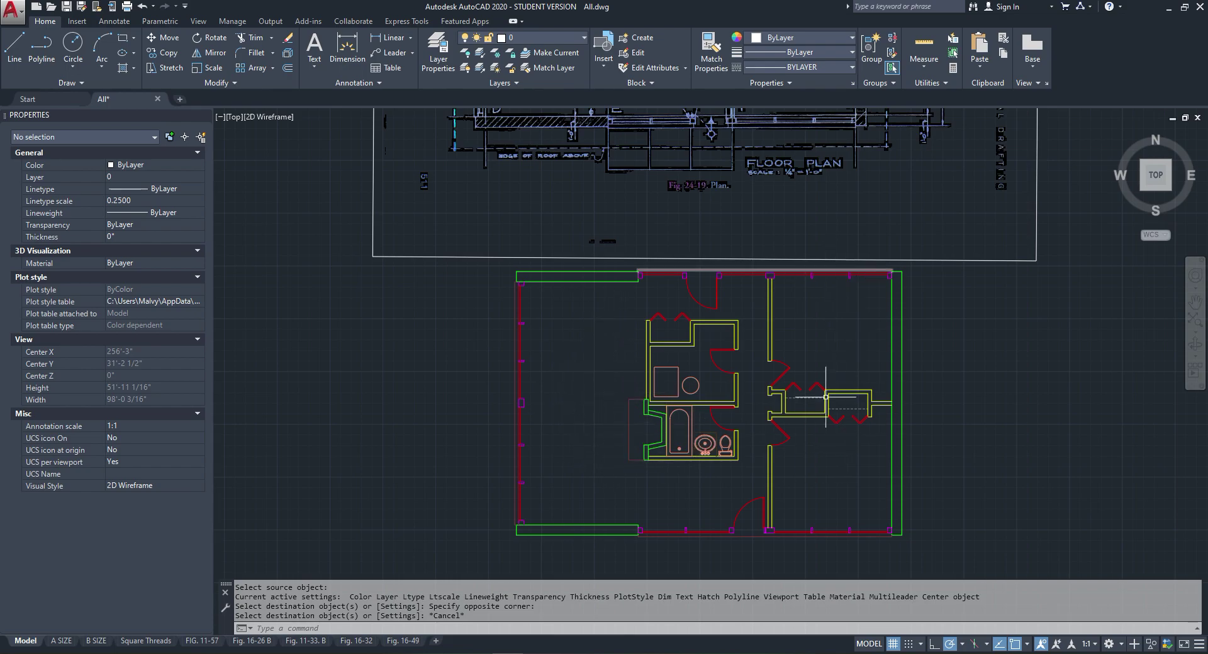
pyautogui.scroll(-5, 838, 384)
pyautogui.scroll(4, 772, 476)
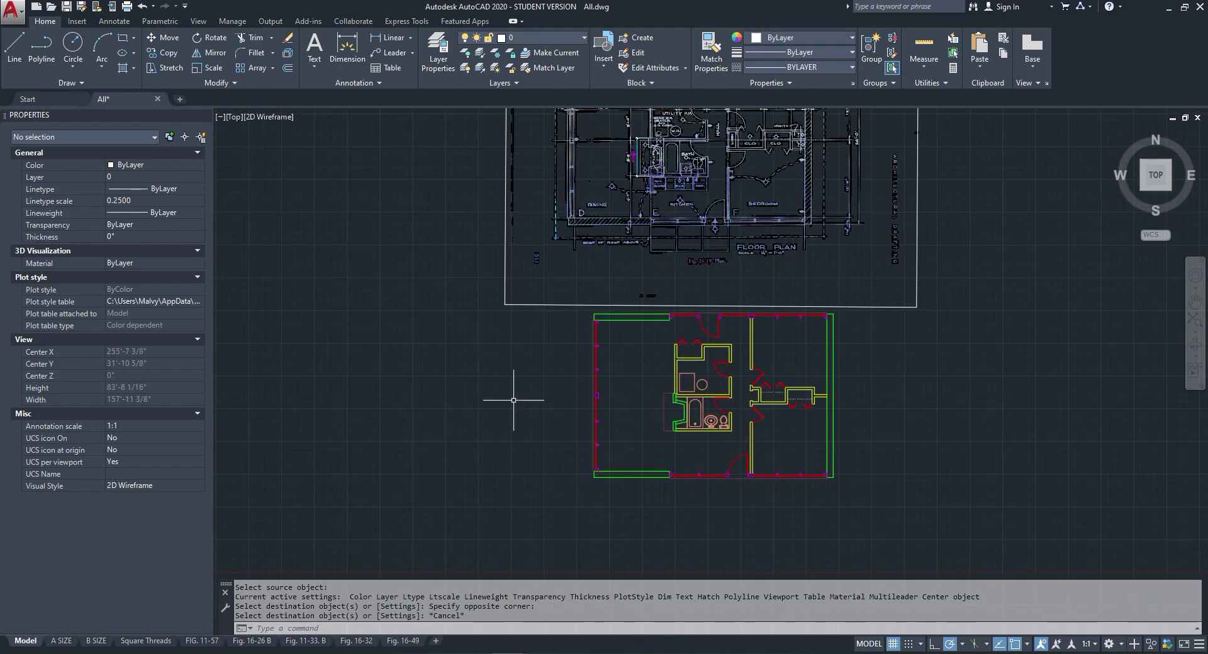
pyautogui.scroll(-3, 635, 387)
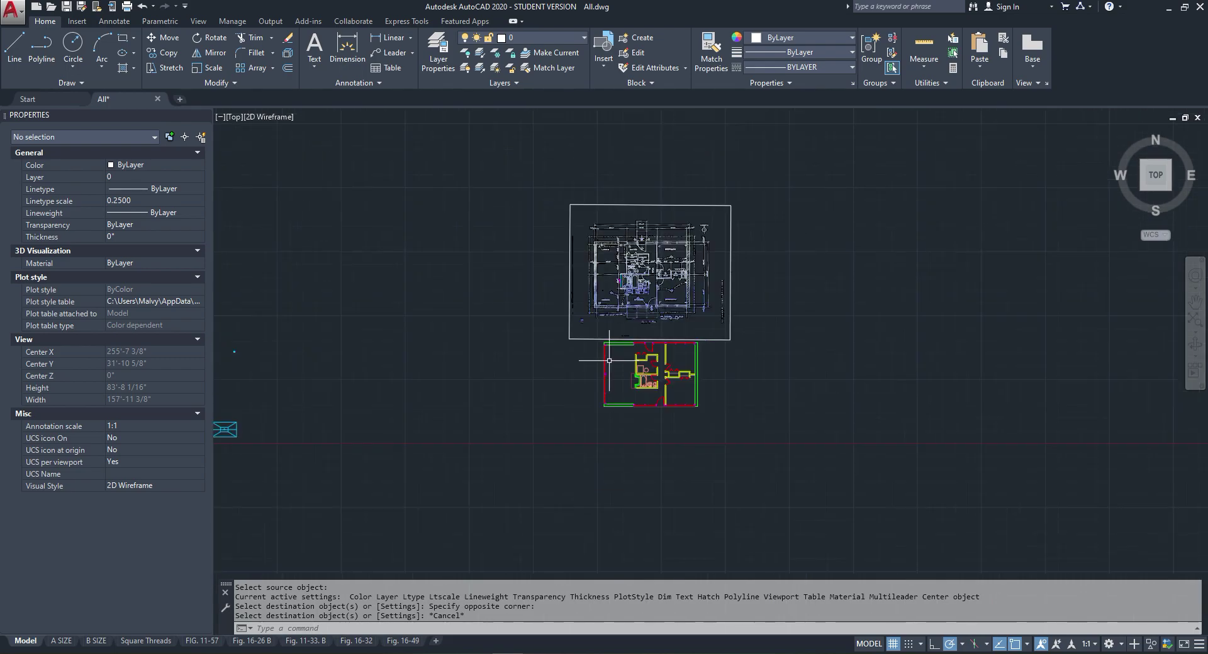
# Step: Open DesignCenter to access the House Designer.dwg blocks
pyautogui.scroll(5, 635, 384)
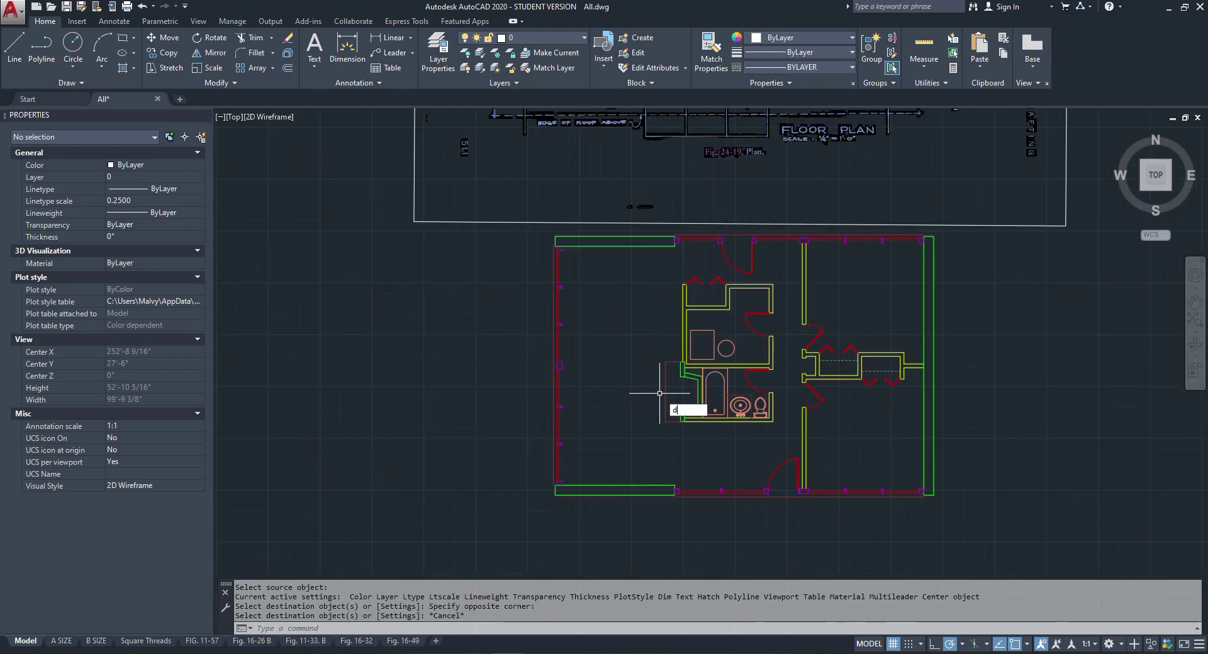
pyautogui.press('Down')
pyautogui.press('Down')
pyautogui.press('Up')
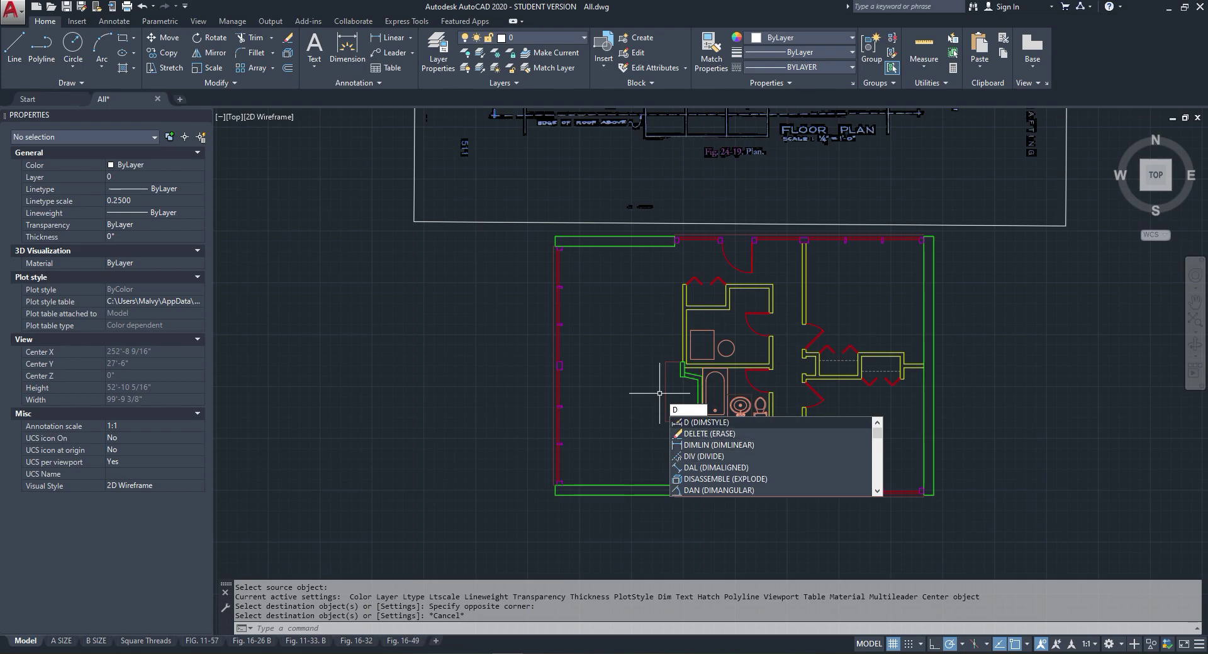
pyautogui.press('Down')
pyautogui.press('Return')
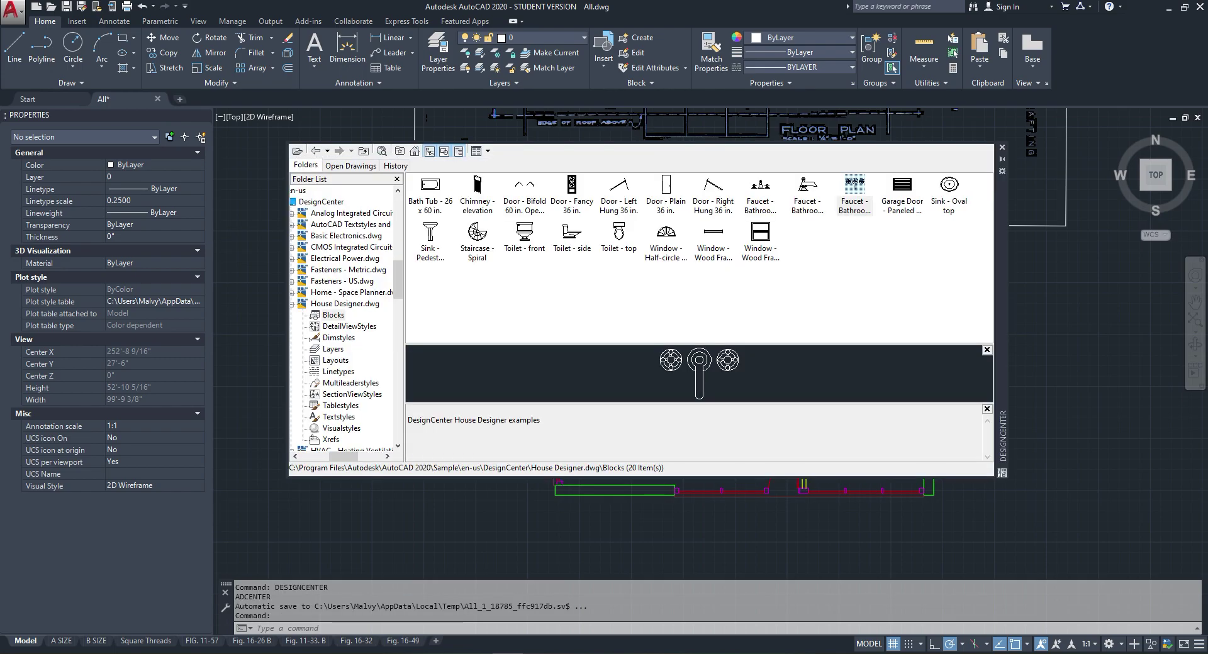
# Step: Browse the DesignCenter sample drawings and open the blocks of Home - Space Planner.dwg
pyautogui.click(345, 304)
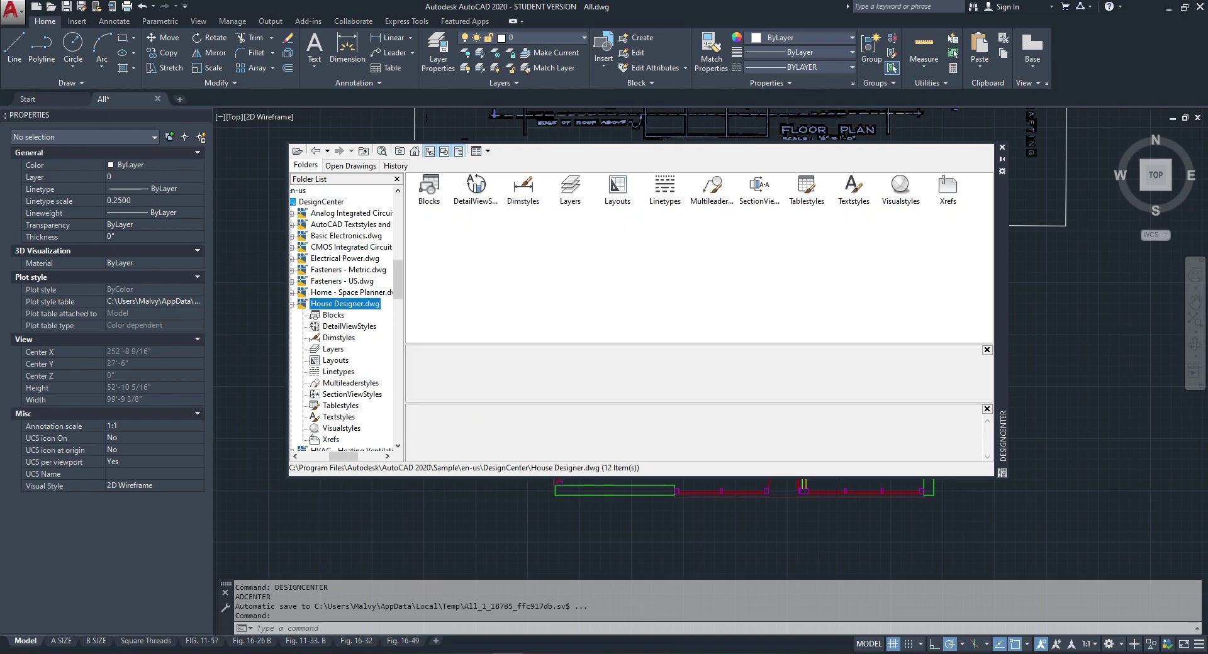
pyautogui.click(322, 202)
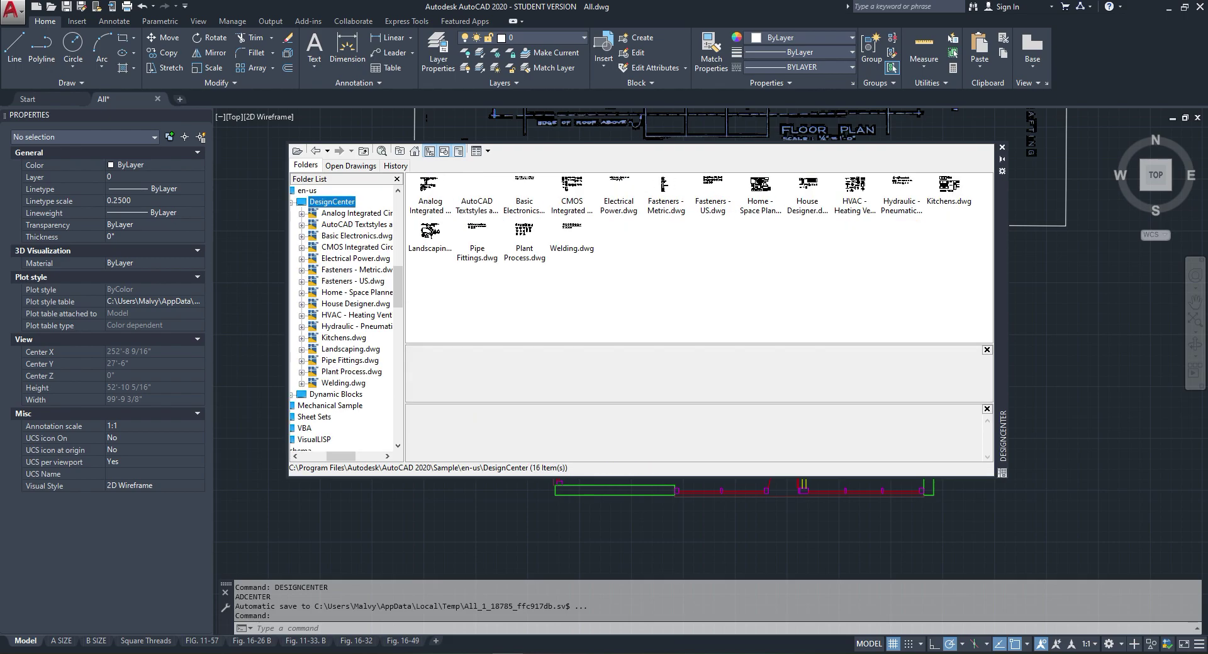
pyautogui.click(855, 200)
pyautogui.click(808, 200)
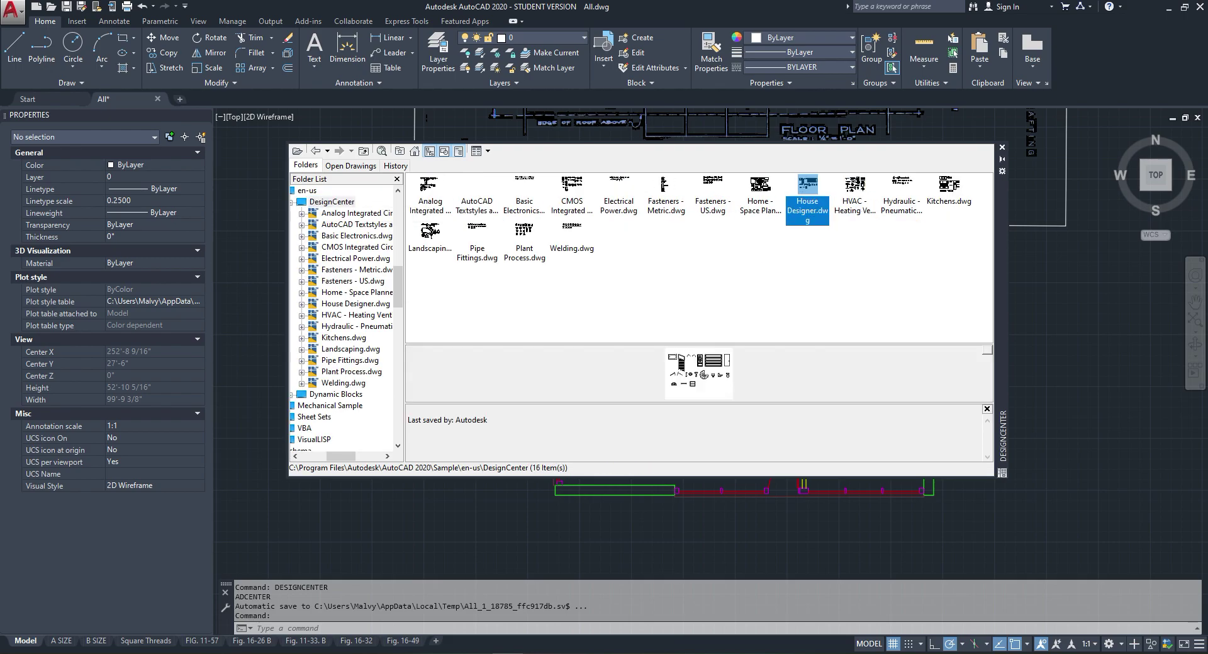
pyautogui.click(760, 200)
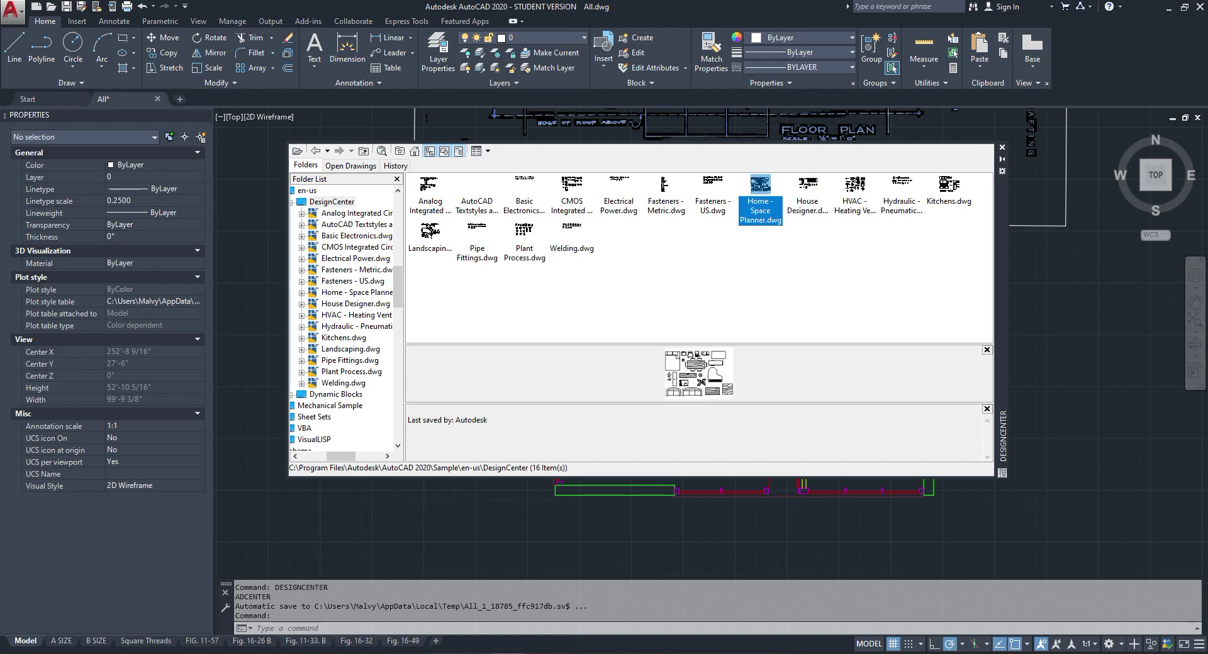
pyautogui.doubleClick(760, 200)
pyautogui.doubleClick(429, 190)
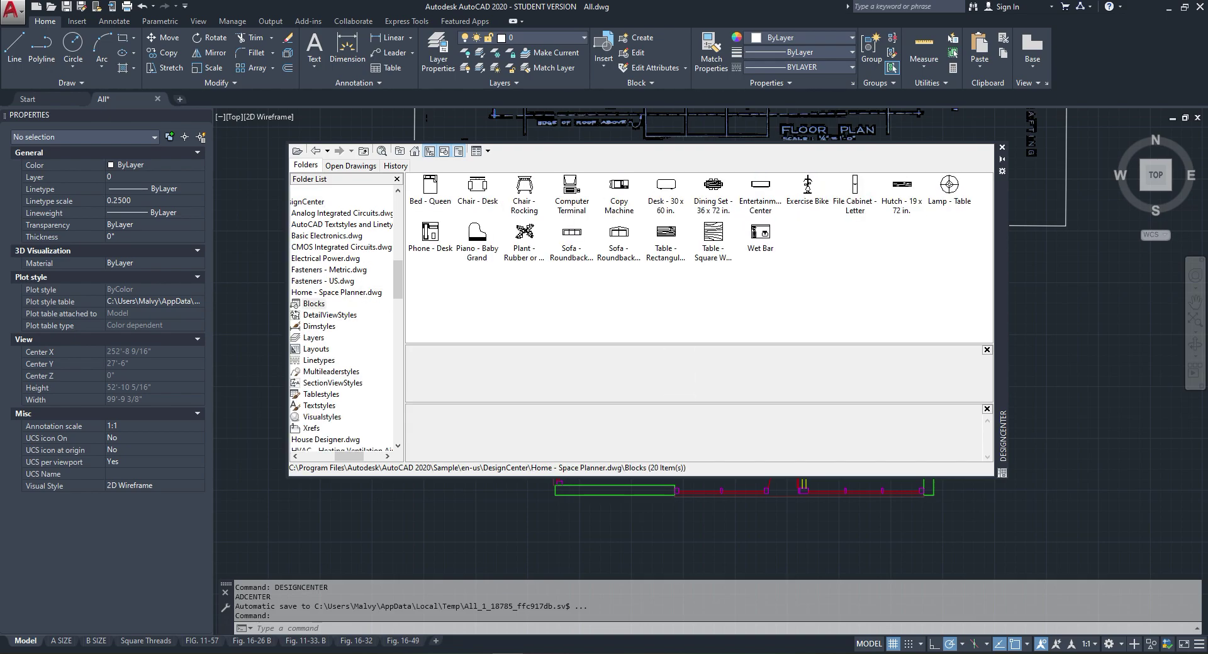
# Step: Insert the Bed - Queen, Sofa - Roundback Loveseat, Dining Set - 36 x 72 in. and Plant blocks beside the floor plan, then close DesignCenter
pyautogui.click(430, 190)
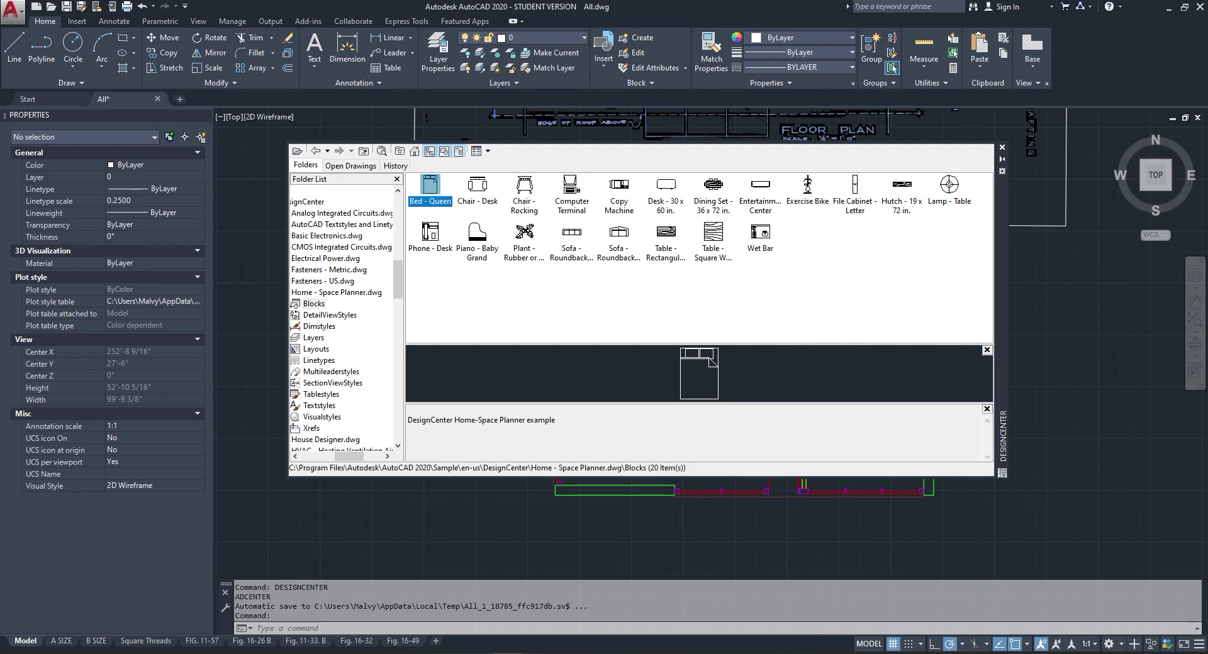
pyautogui.moveTo(431, 189); pyautogui.dragTo(1049, 306)
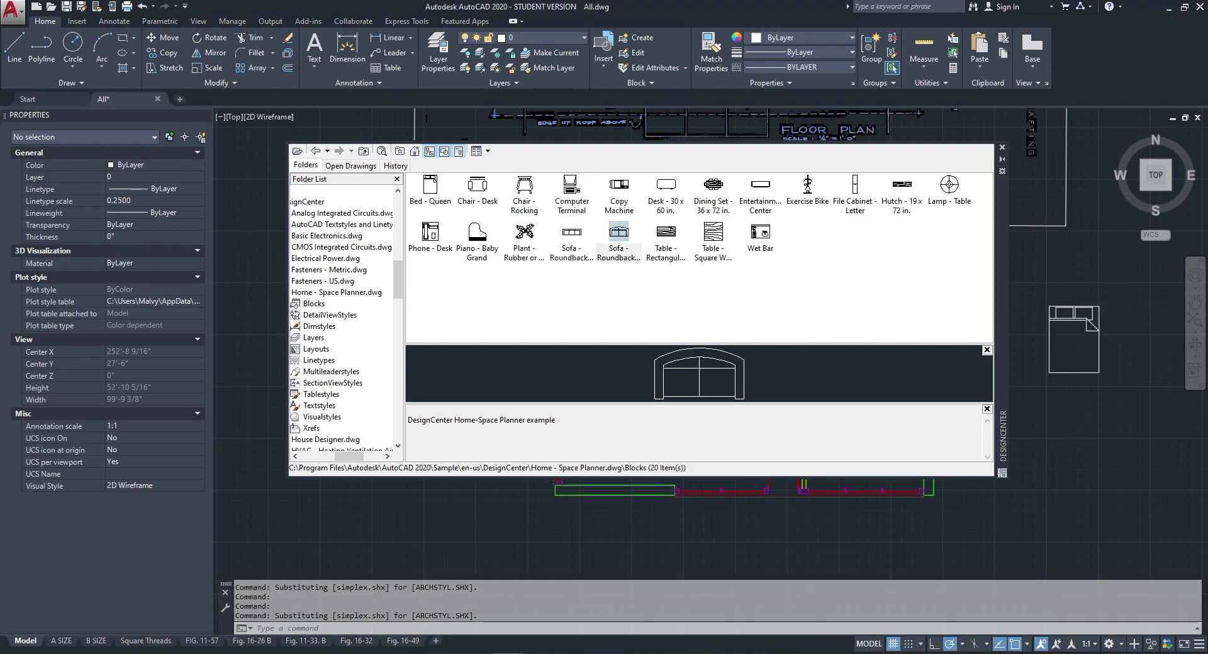
pyautogui.moveTo(619, 233); pyautogui.dragTo(1013, 386)
pyautogui.click(713, 184)
pyautogui.moveTo(713, 184)
pyautogui.mouseDown()
pyautogui.moveTo(1029, 452)
pyautogui.moveTo(1091, 476)
pyautogui.mouseUp()
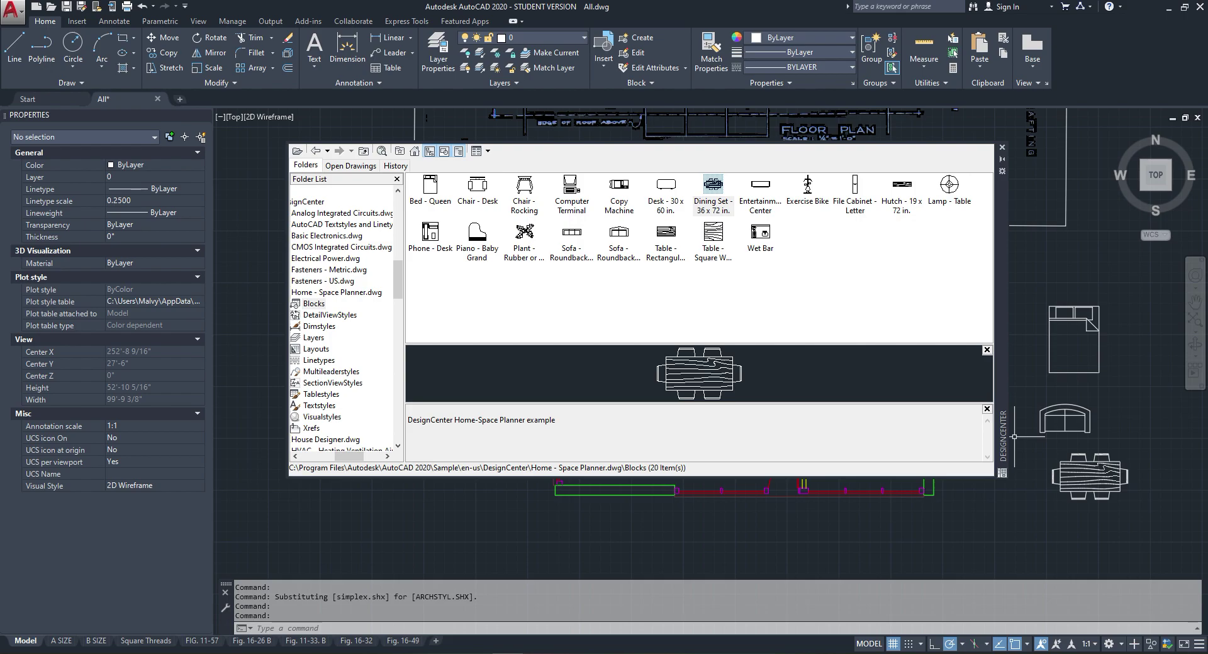
pyautogui.moveTo(524, 233)
pyautogui.mouseDown()
pyautogui.moveTo(692, 314)
pyautogui.moveTo(1137, 390)
pyautogui.moveTo(1131, 400)
pyautogui.mouseUp()
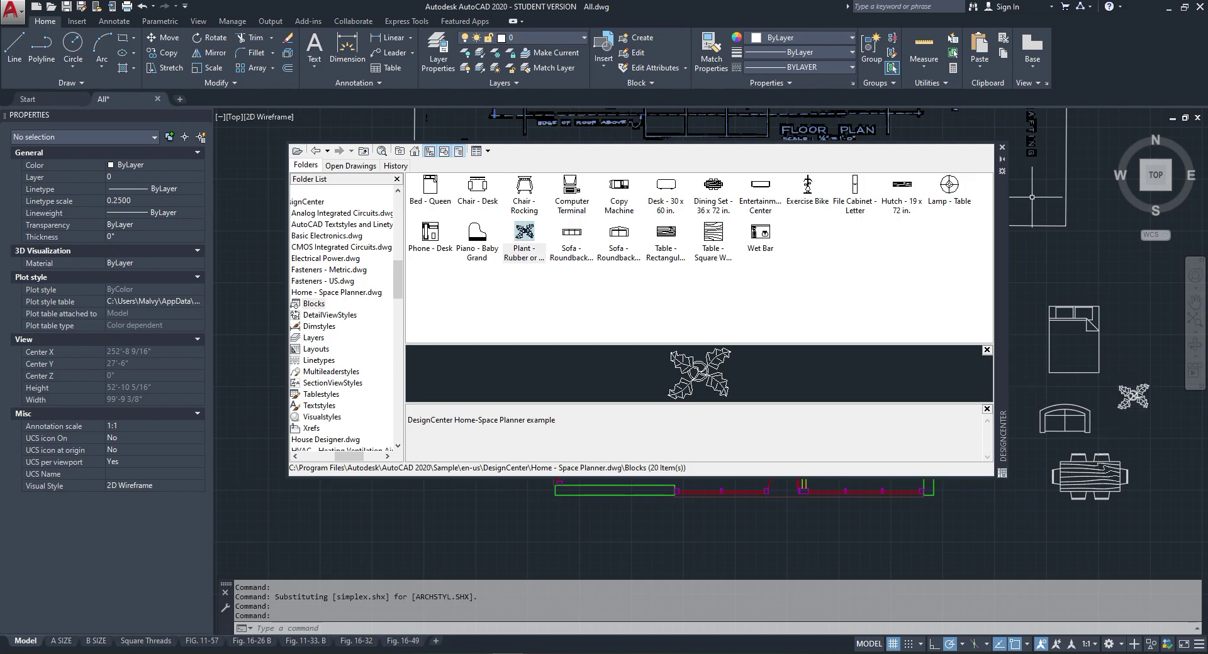
pyautogui.click(1002, 147)
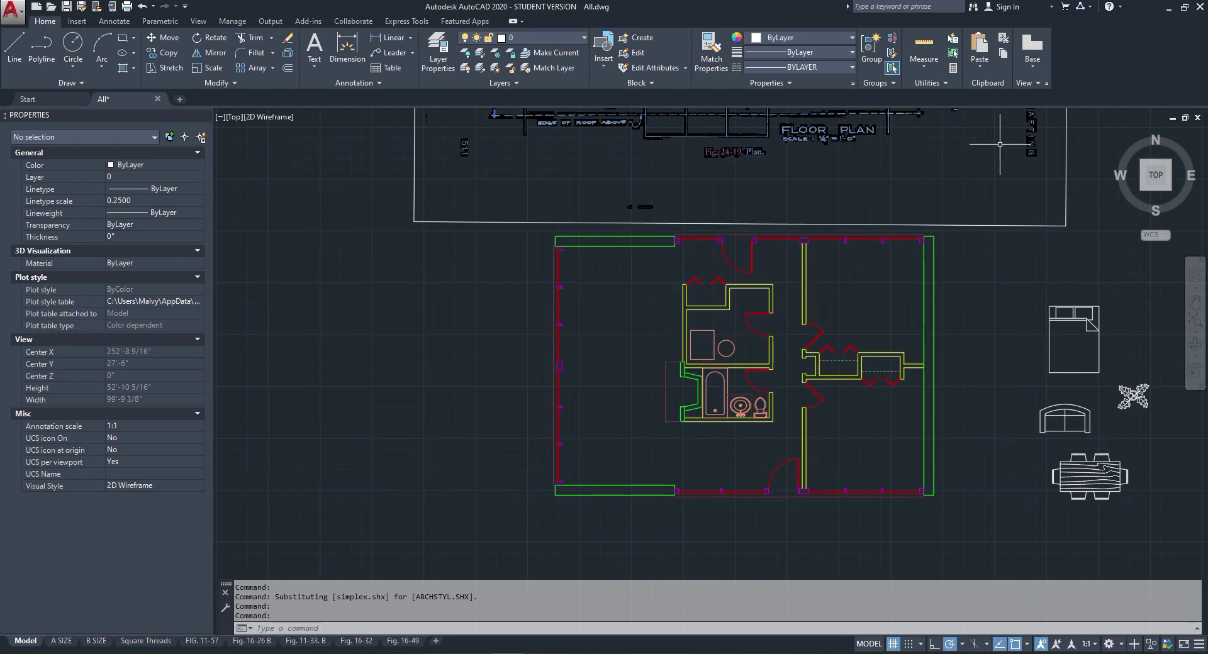
# Step: Move the queen bed into the upper bedroom and rotate it to 270 degrees so its headboard faces the outer wall
pyautogui.click(1074, 340)
pyautogui.click(1049, 306)
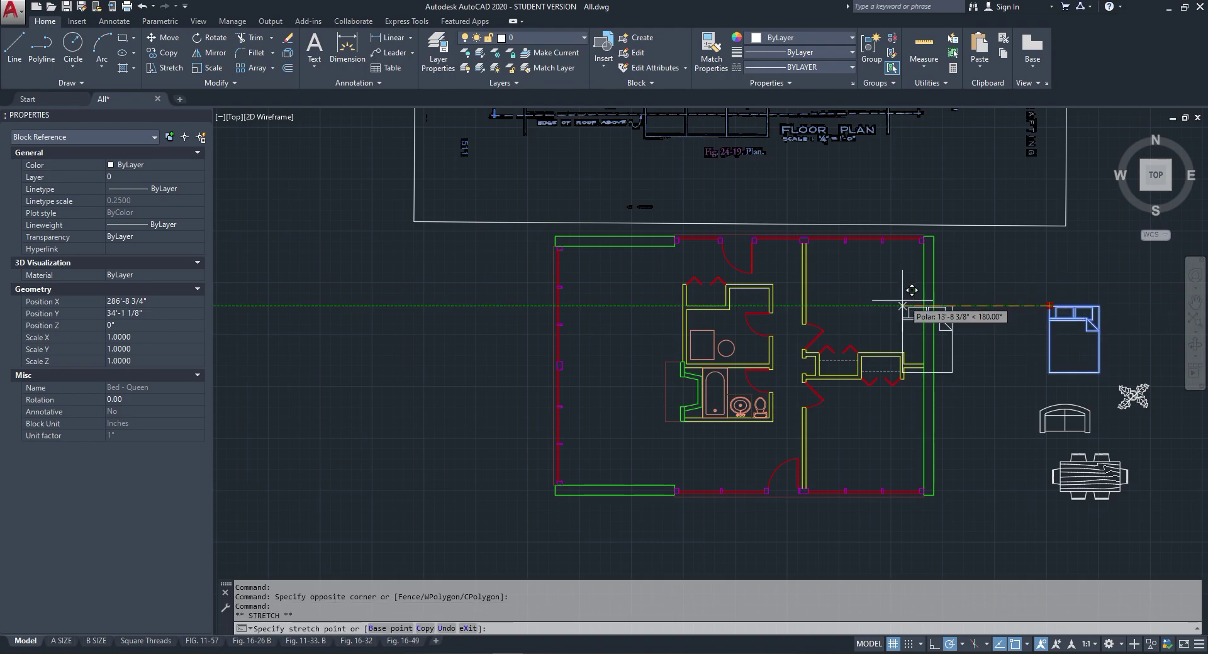
pyautogui.rightClick(872, 265)
pyautogui.click(881, 456)
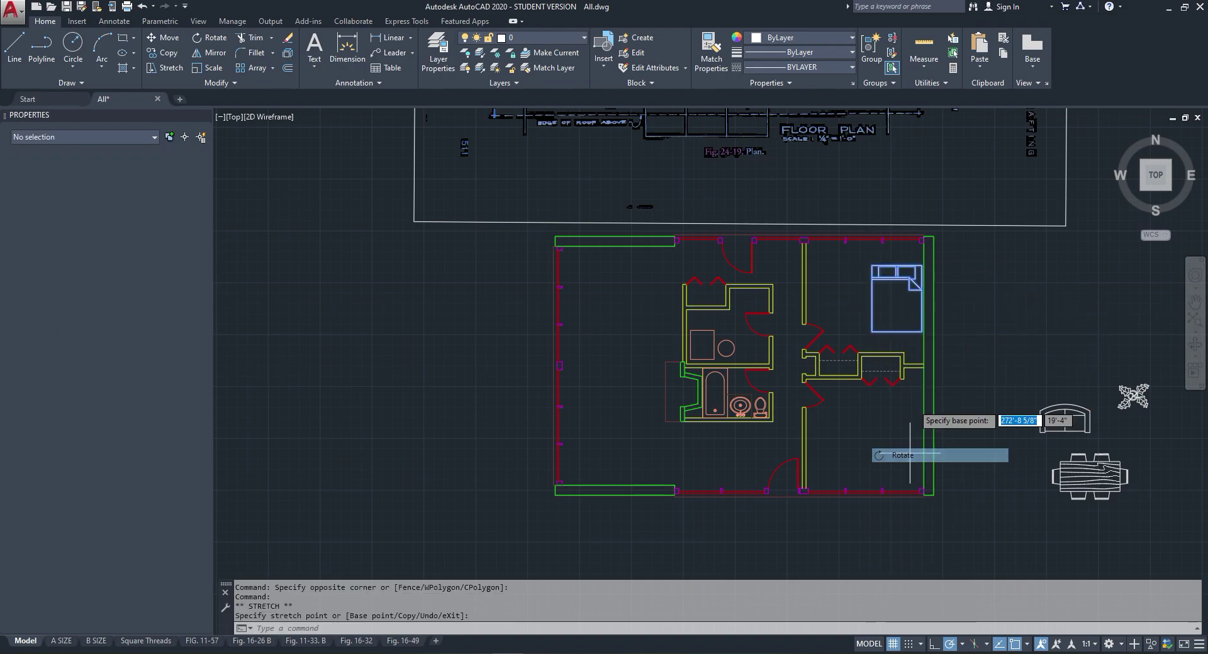
pyautogui.scroll(2, 916, 308)
pyautogui.click(888, 282)
pyautogui.click(892, 345)
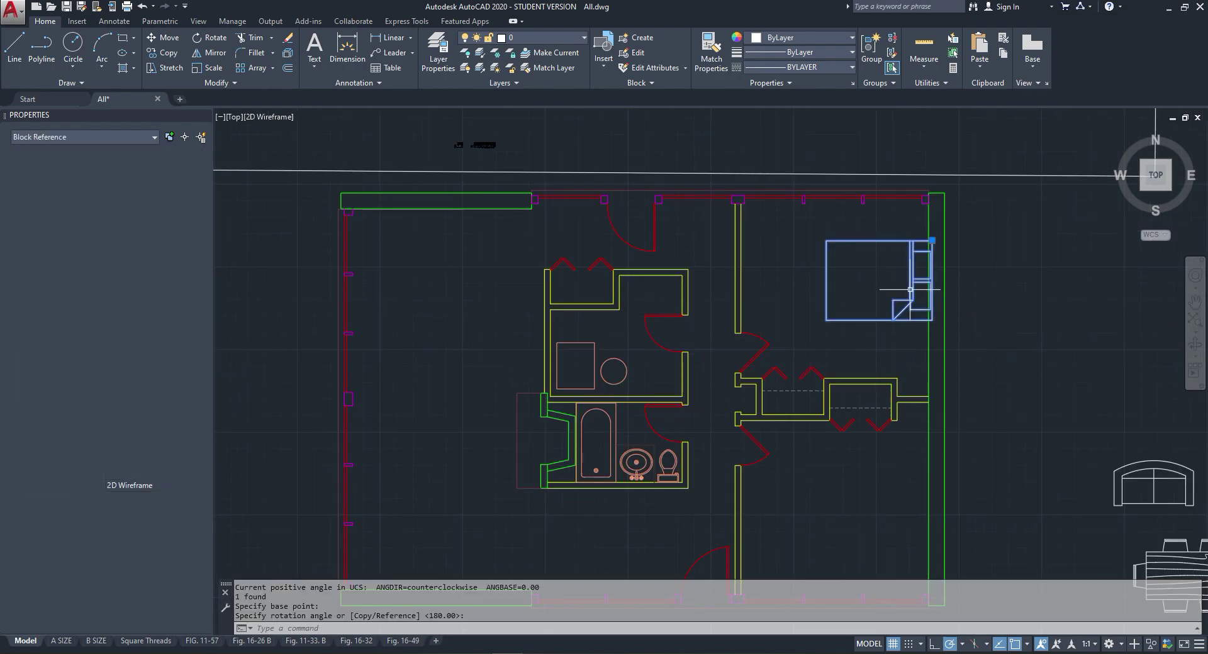
# Step: Shift the queen bed horizontally away from the exterior wall so its headboard sits just inside the upper bedroom
pyautogui.click(932, 240)
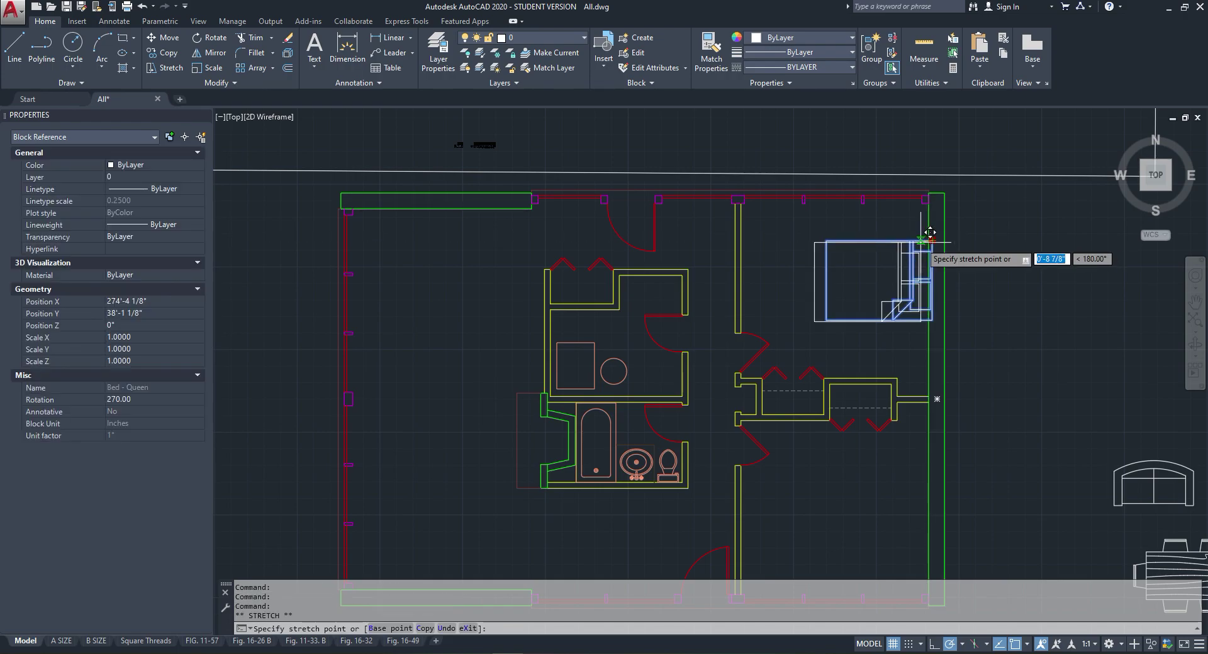
pyautogui.scroll(6, 921, 242)
pyautogui.click(925, 238)
pyautogui.scroll(-14, 908, 227)
pyautogui.scroll(6, 898, 223)
# Step: Copy the queen bed straight down into the lower bedroom
pyautogui.rightClick(898, 224)
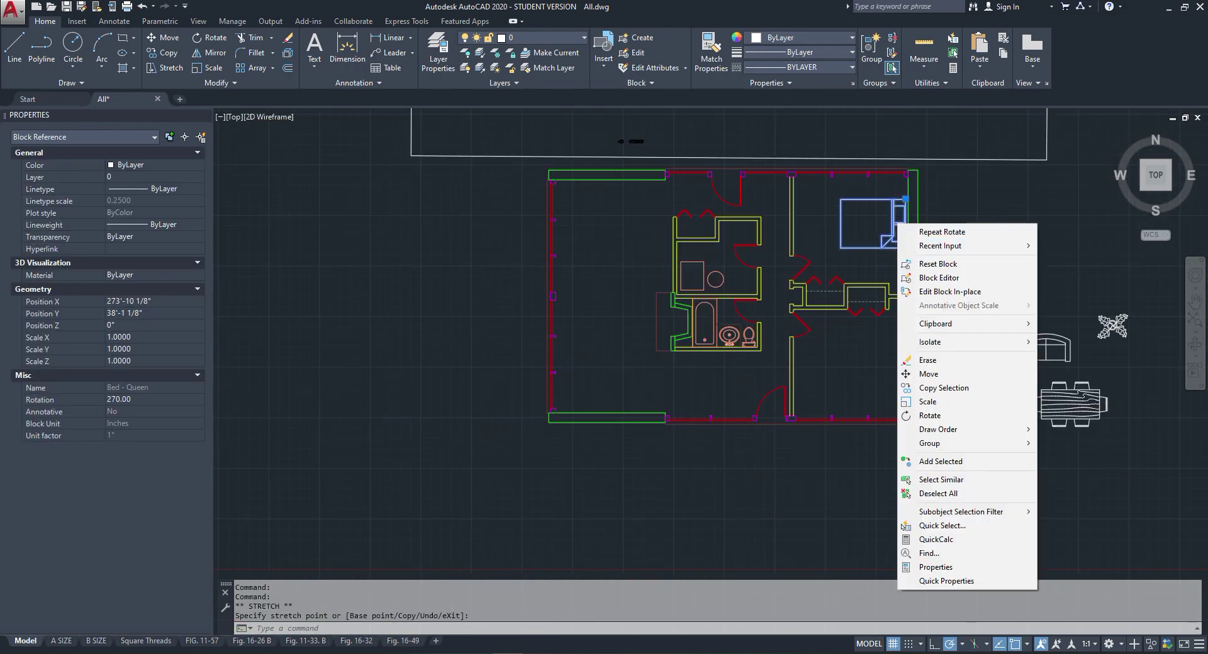
pyautogui.click(931, 387)
pyautogui.click(882, 237)
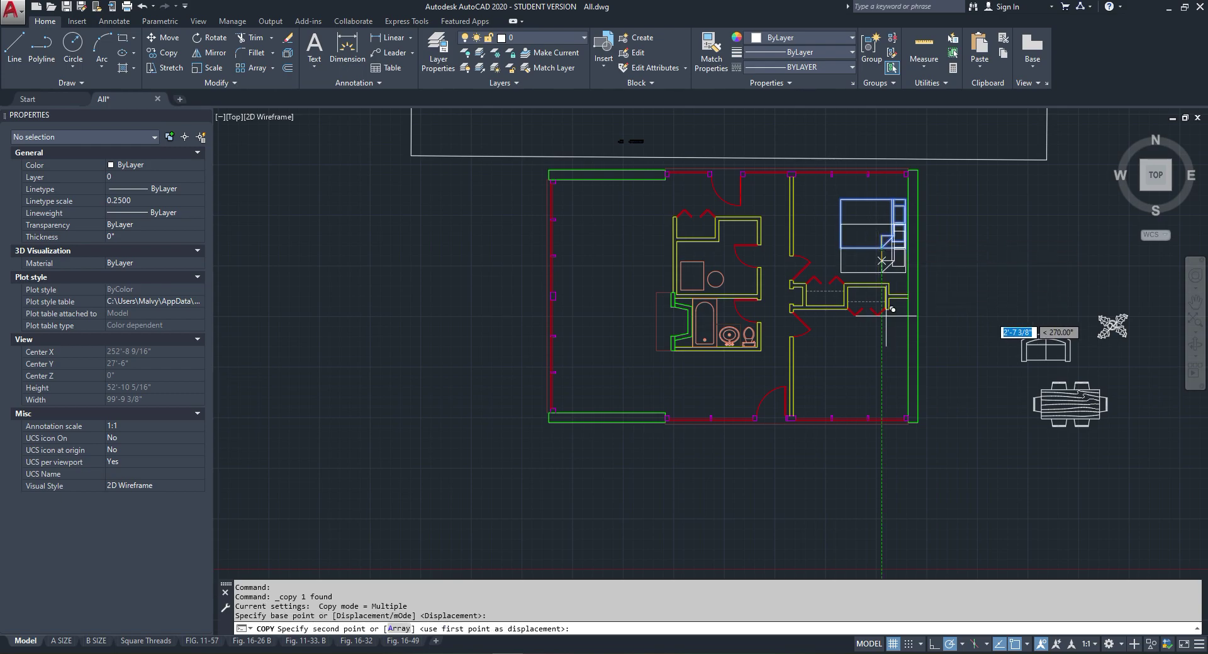
pyautogui.click(887, 379)
pyautogui.scroll(-3, 887, 379)
pyautogui.scroll(3, 1050, 332)
pyautogui.press('Escape')
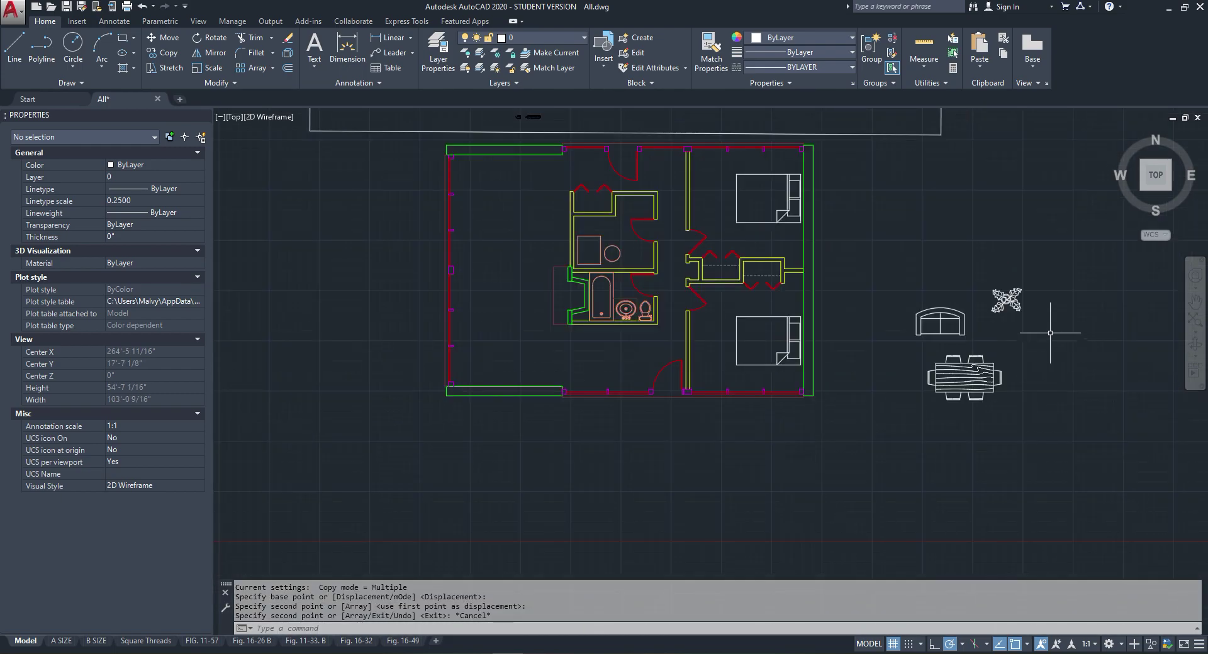
# Step: Move the roundback sofa into the living room and rotate it to 90 degrees so it faces the fireplace
pyautogui.click(965, 319)
pyautogui.click(940, 307)
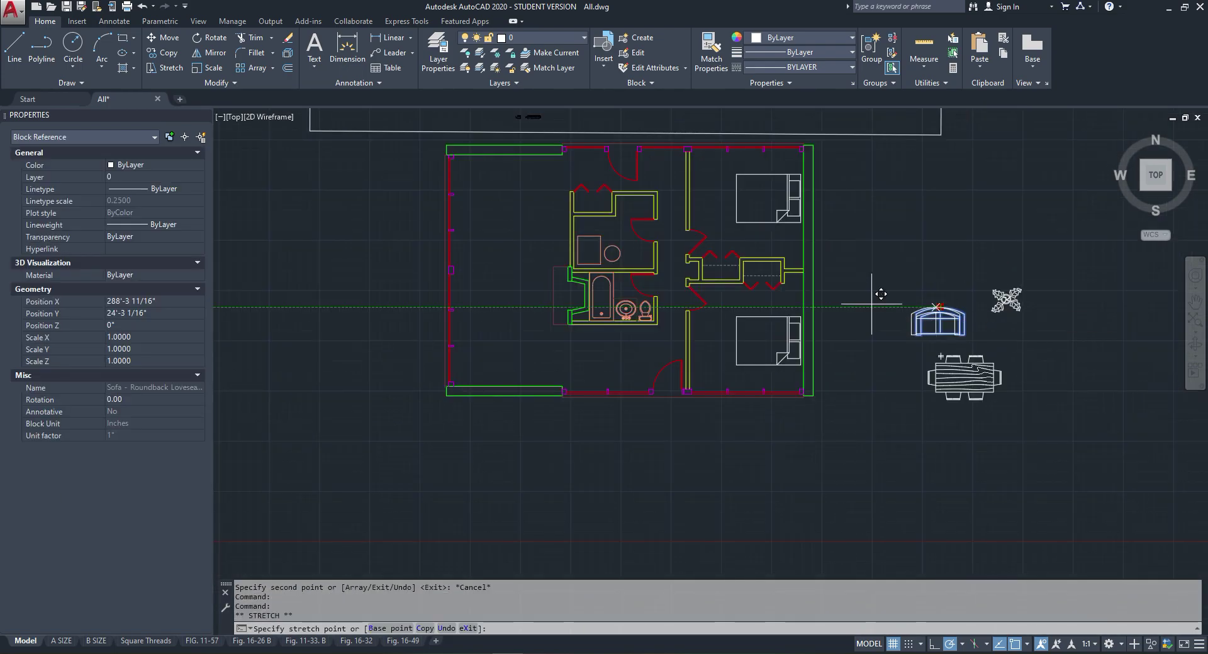
pyautogui.click(490, 248)
pyautogui.rightClick(475, 210)
pyautogui.click(515, 400)
pyautogui.click(496, 253)
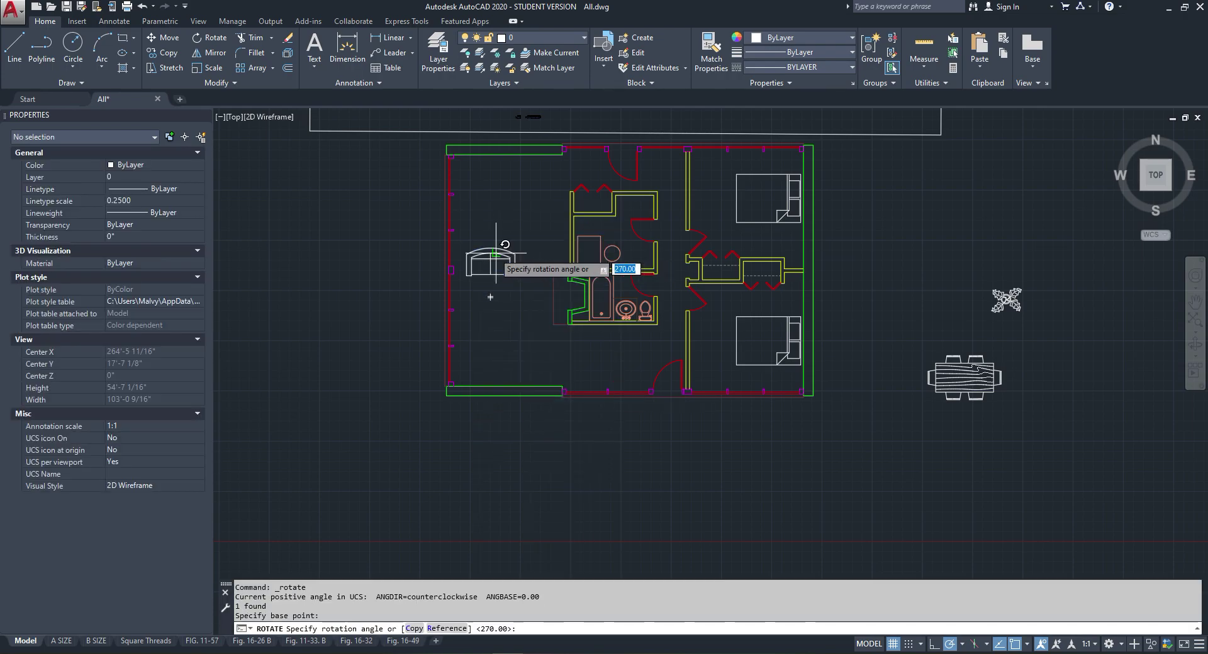
pyautogui.click(495, 216)
# Step: Reposition the sofa closer to the window wall, in line with the wall's middle post
pyautogui.click(498, 220)
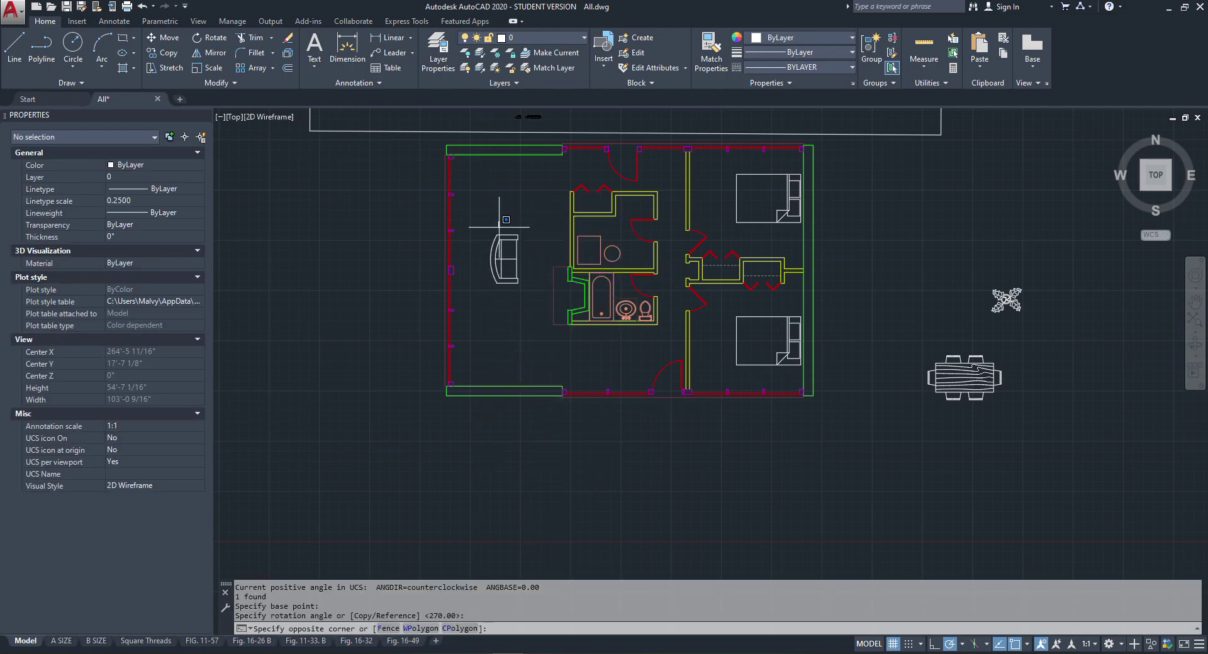
pyautogui.click(484, 256)
pyautogui.scroll(4, 484, 259)
pyautogui.click(504, 259)
pyautogui.press('Escape')
pyautogui.press('Escape')
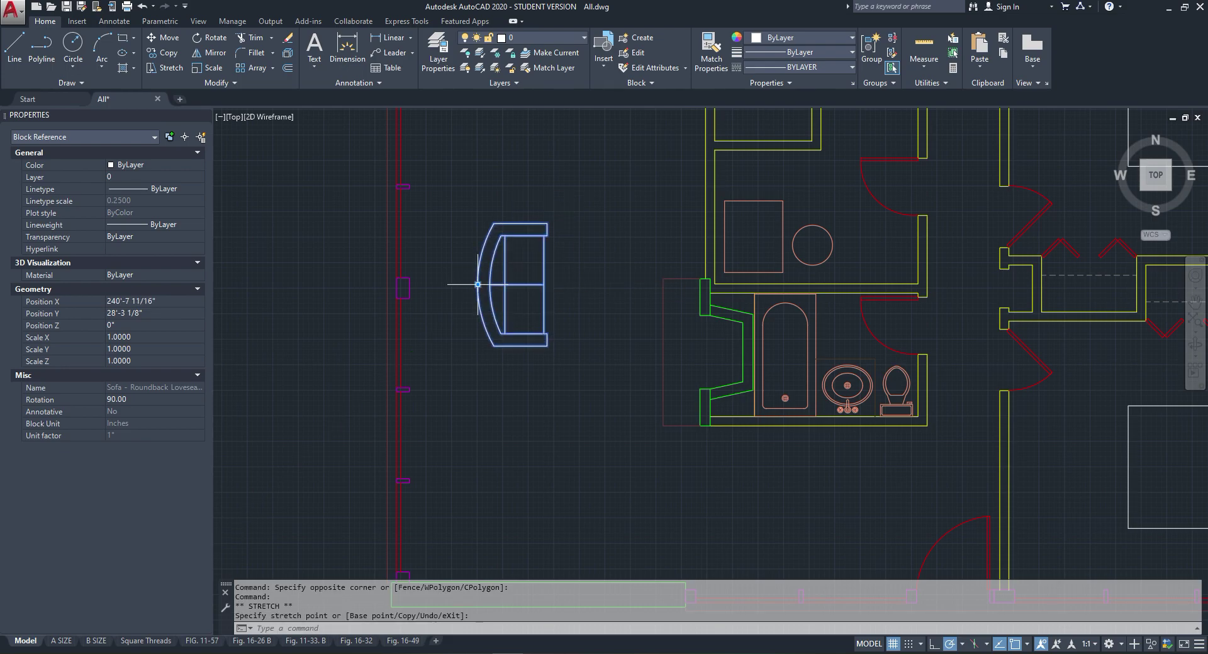
# Step: Move the dining set into the dining area below the sofa
pyautogui.scroll(-4, 472, 293)
pyautogui.click(1024, 377)
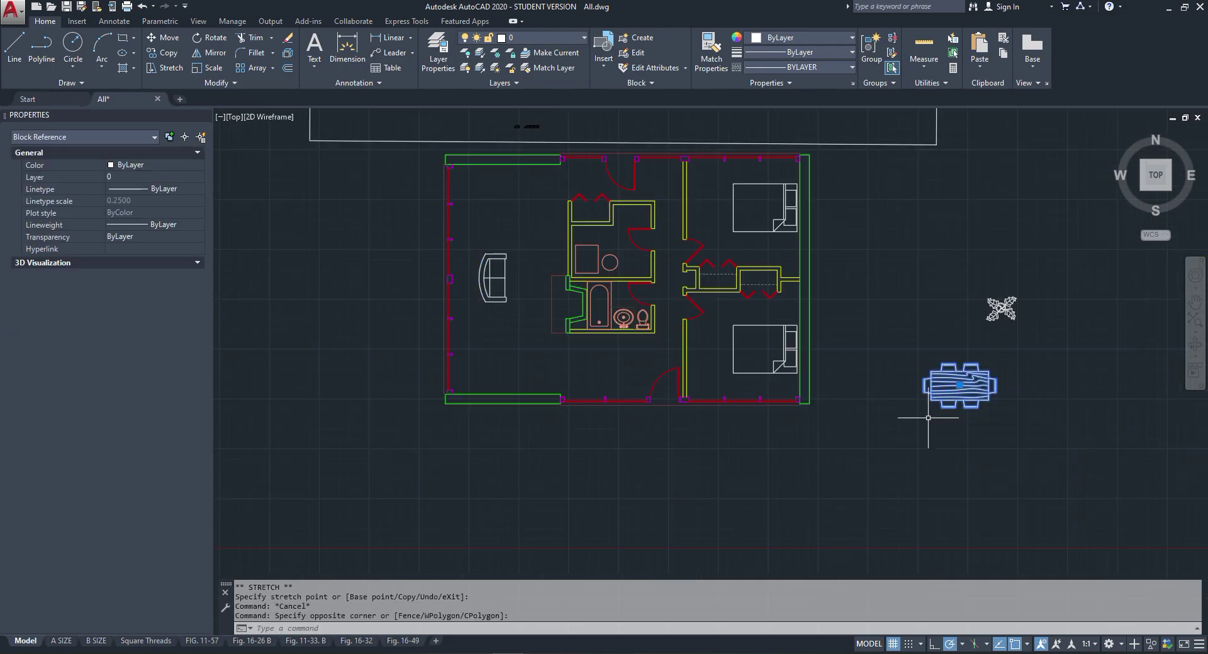
pyautogui.click(948, 380)
pyautogui.click(959, 385)
pyautogui.scroll(2, 434, 346)
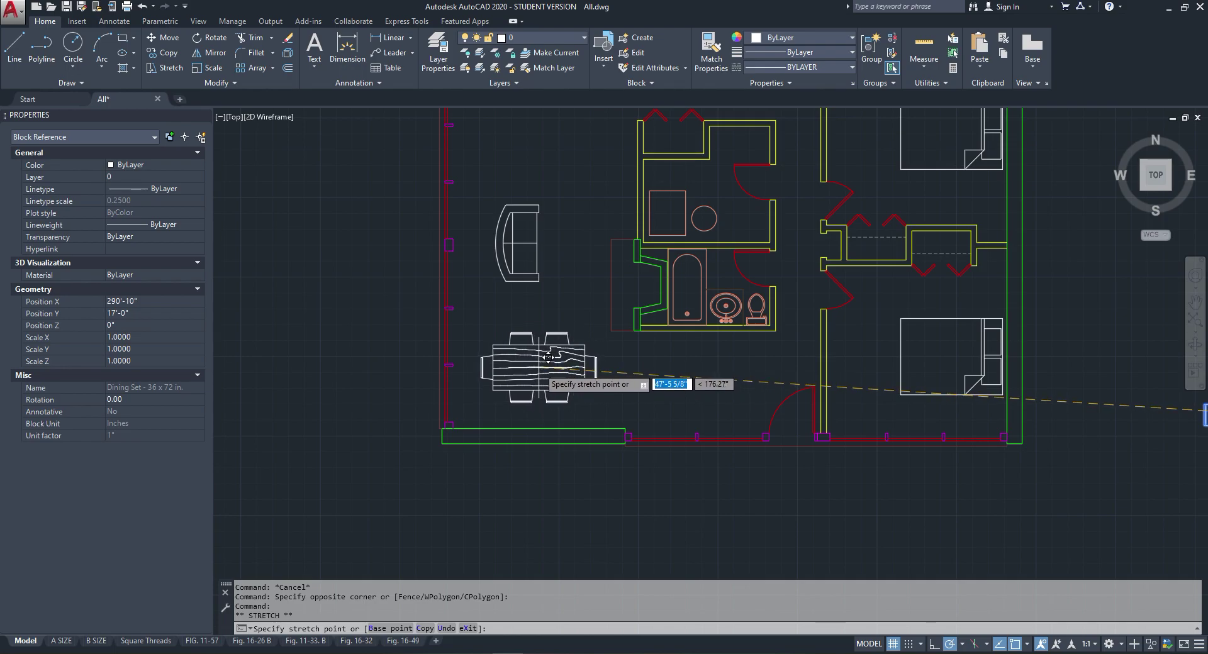
pyautogui.press('Escape')
pyautogui.press('Escape')
# Step: Move the plant into the living room's upper corner beside the window wall
pyautogui.scroll(-5, 541, 352)
pyautogui.click(820, 321)
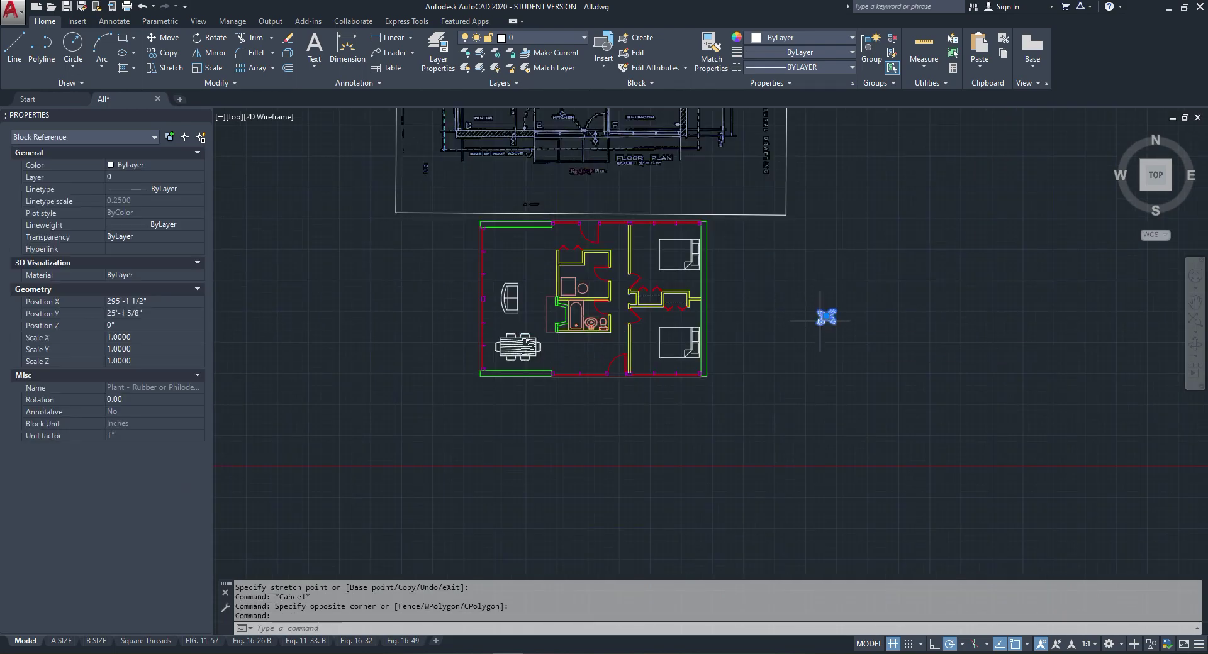
pyautogui.scroll(2, 499, 245)
pyautogui.click(499, 234)
pyautogui.press('Escape')
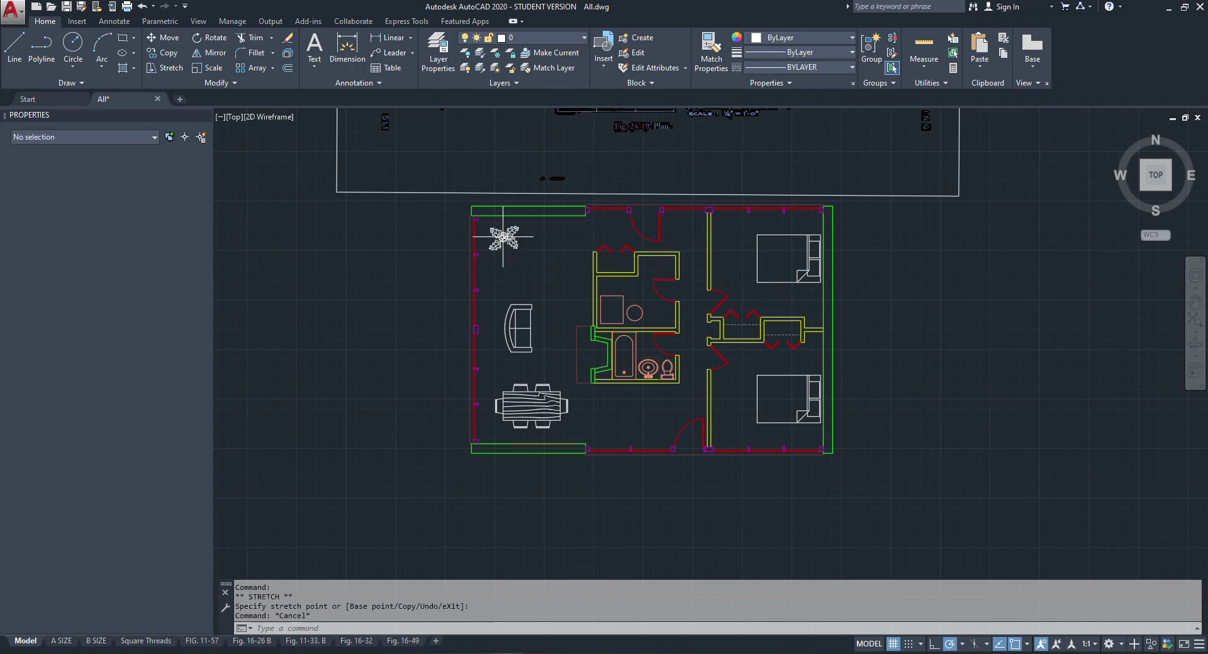
# Step: Assign the plant, sofa, dining set and both queen beds to layer A-ELEV-9
pyautogui.scroll(-2, 570, 336)
pyautogui.scroll(2, 570, 335)
pyautogui.click(520, 163)
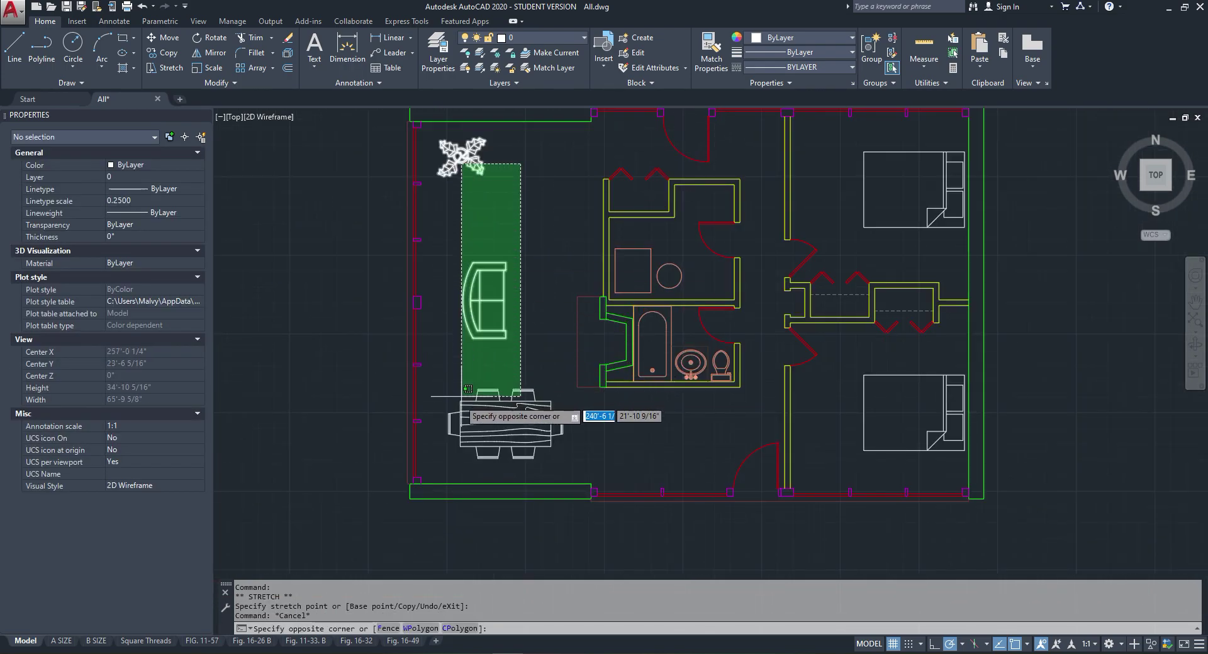
pyautogui.click(433, 410)
pyautogui.click(904, 377)
pyautogui.click(865, 412)
pyautogui.click(899, 228)
pyautogui.click(754, 139)
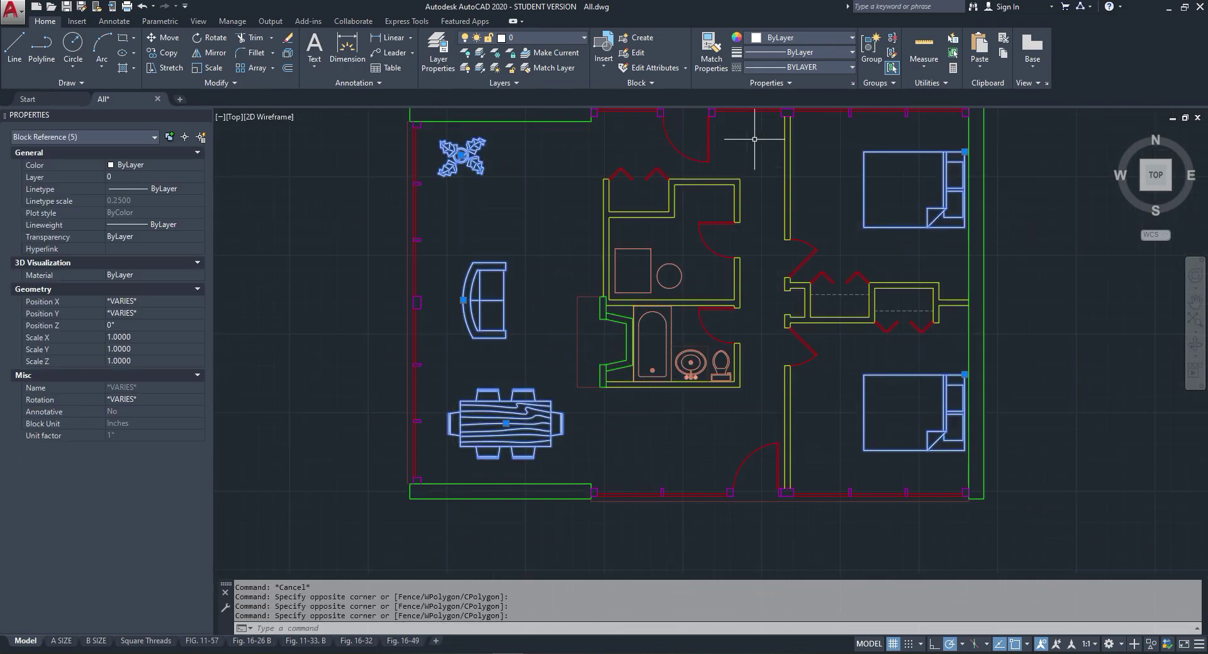
pyautogui.click(541, 38)
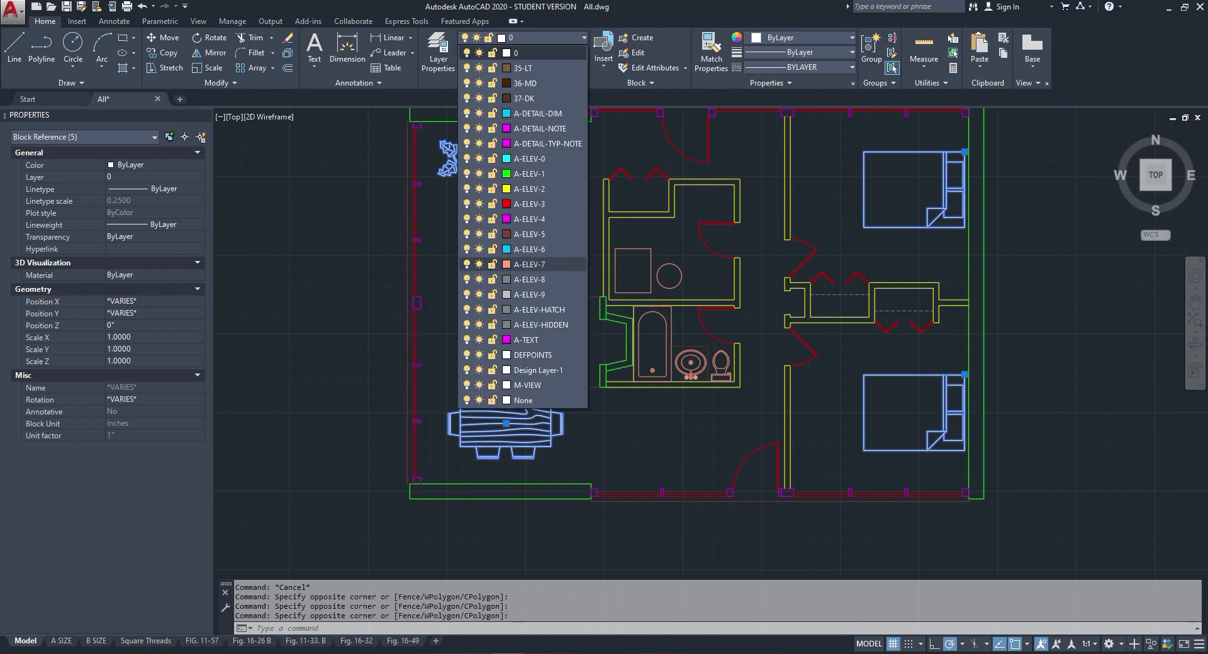
pyautogui.click(503, 294)
pyautogui.press('Escape')
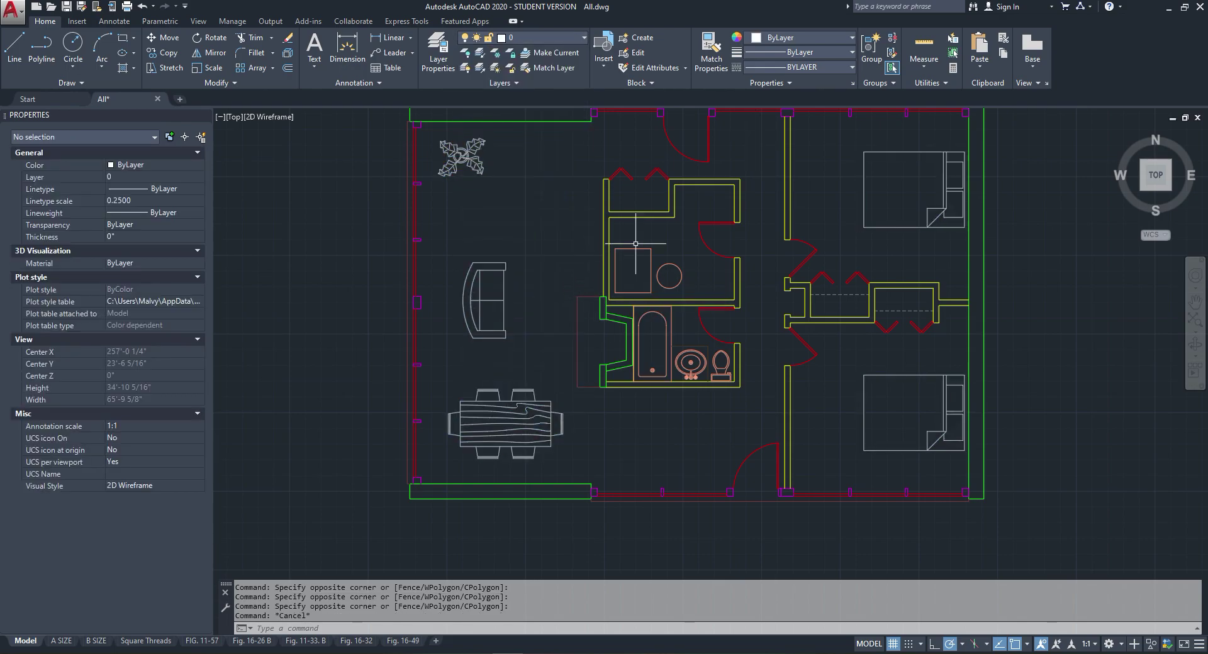
pyautogui.click(878, 235)
pyautogui.click(920, 370)
pyautogui.click(894, 423)
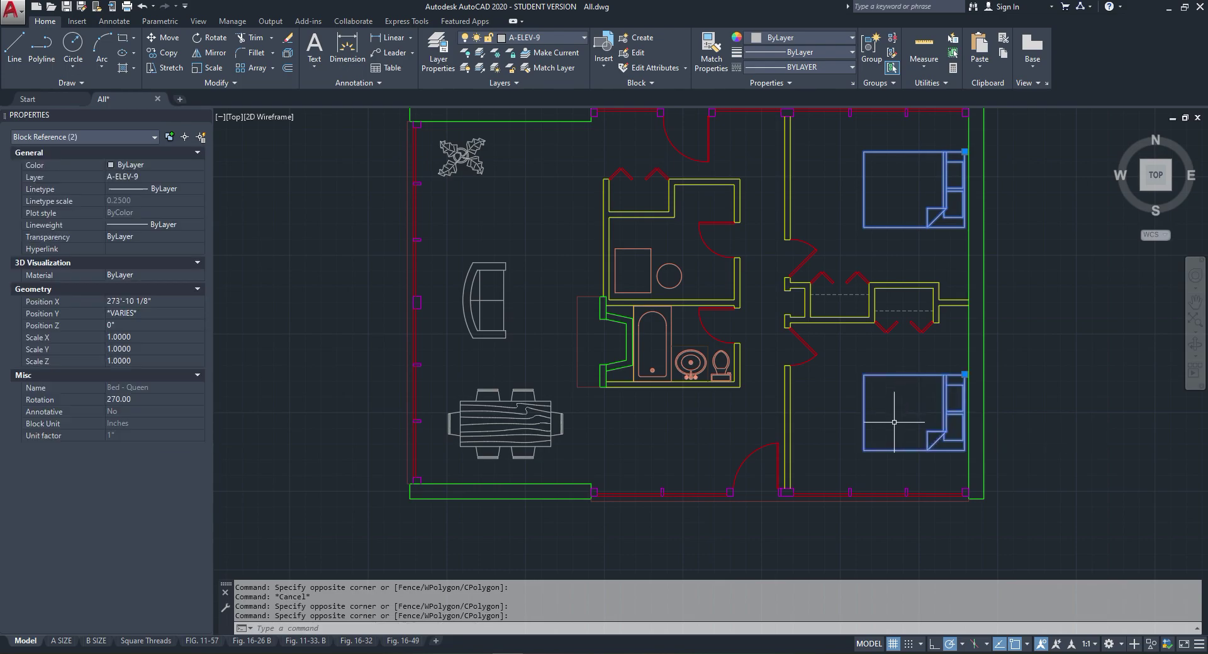
pyautogui.press('Escape')
# Step: Examine the gas range, sink and refrigerator layout in the kitchen of the scanned floor plan
pyautogui.scroll(4, 542, 419)
pyautogui.scroll(-5, 463, 326)
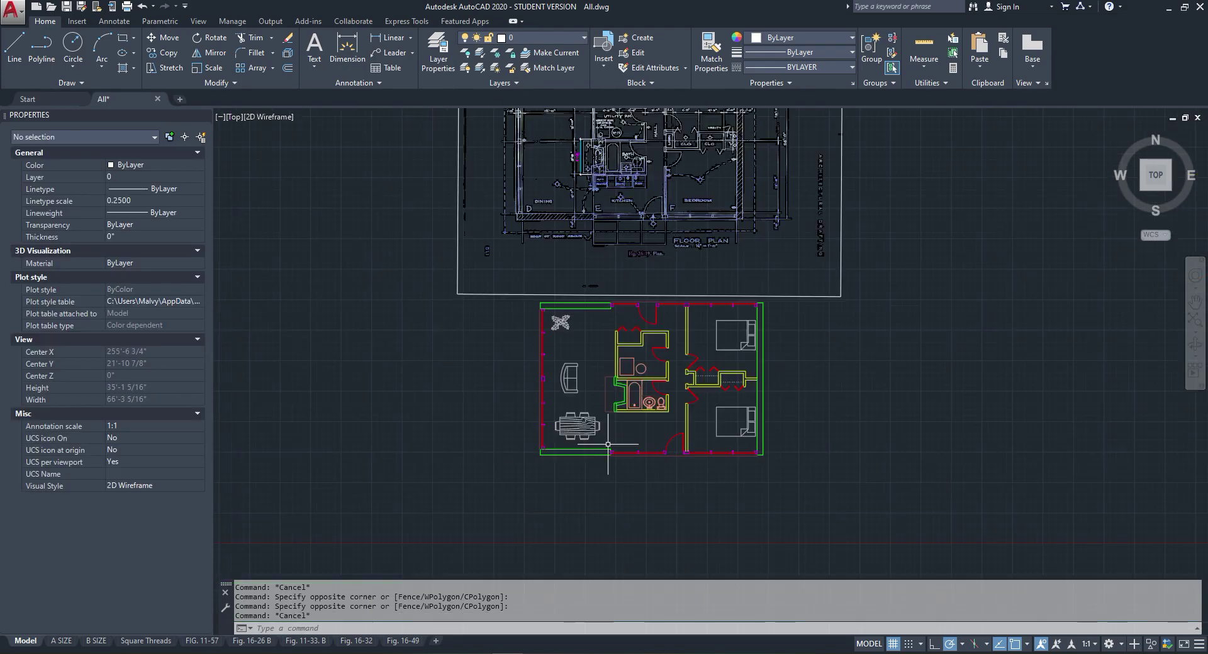
pyautogui.scroll(5, 642, 463)
pyautogui.scroll(-4, 642, 463)
pyautogui.scroll(4, 637, 487)
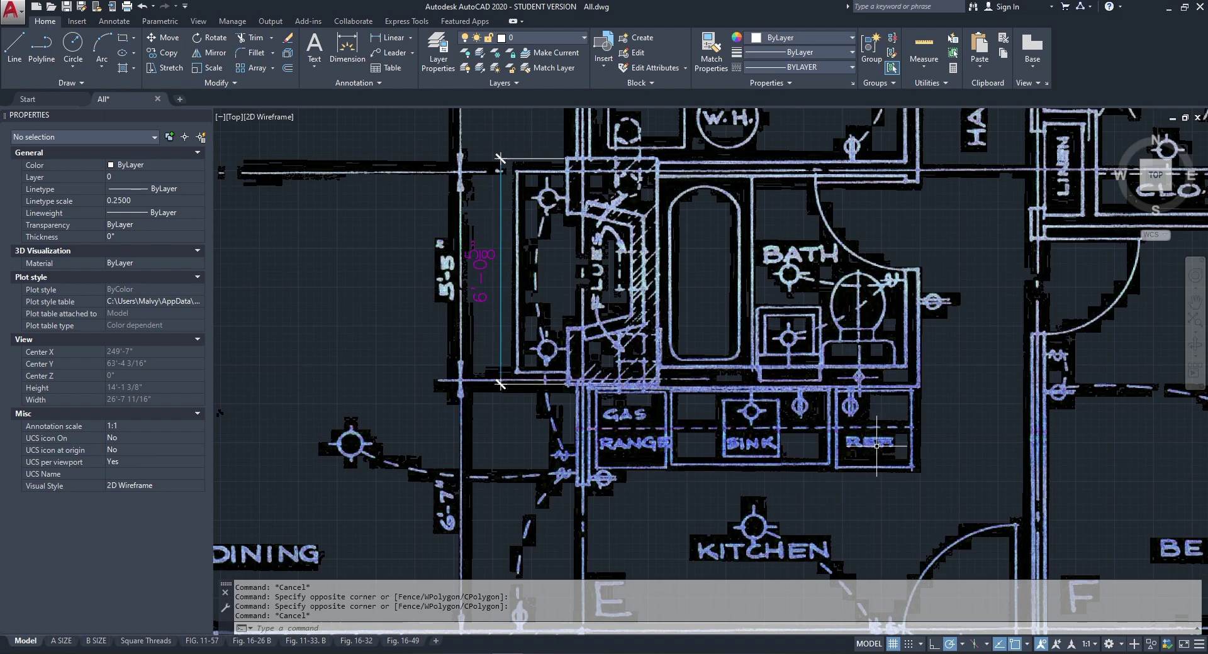
pyautogui.scroll(-4, 876, 445)
pyautogui.scroll(6, 592, 426)
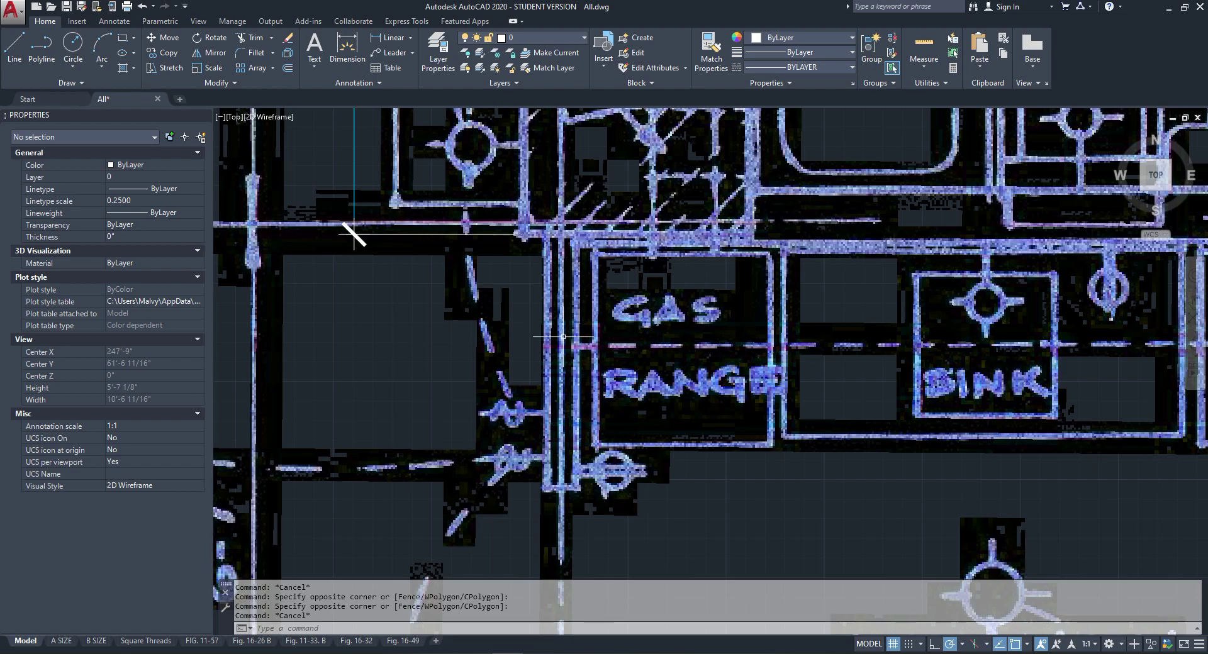
pyautogui.scroll(-8, 507, 280)
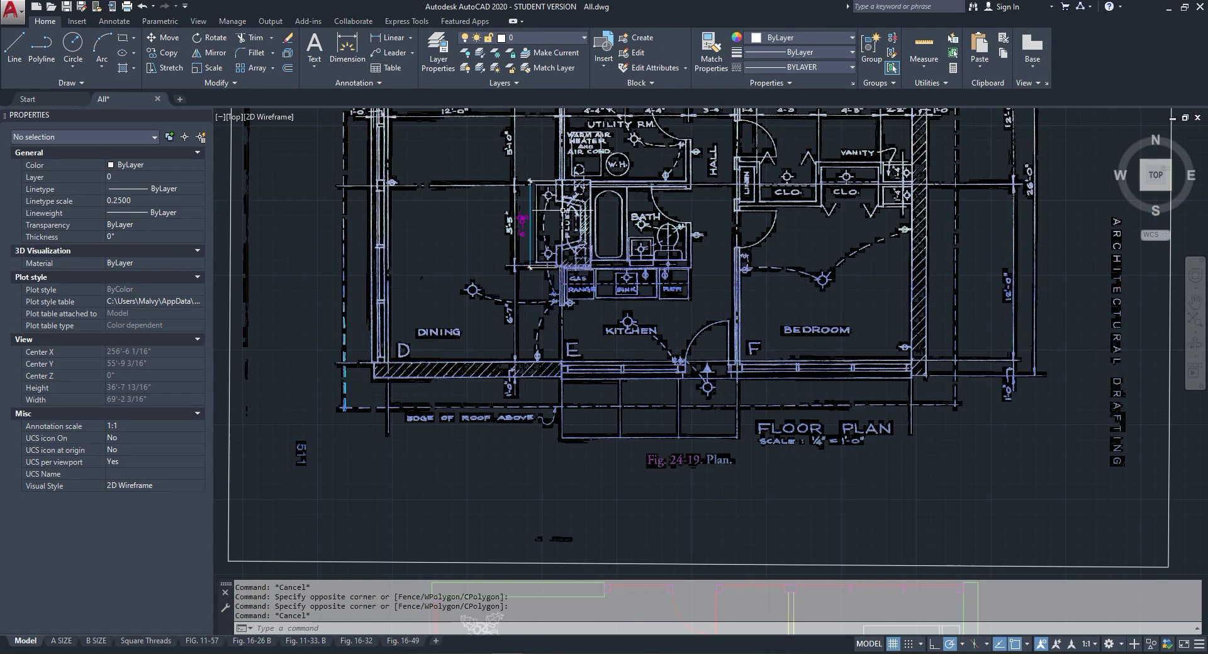
pyautogui.scroll(3, 569, 147)
pyautogui.scroll(4, 564, 414)
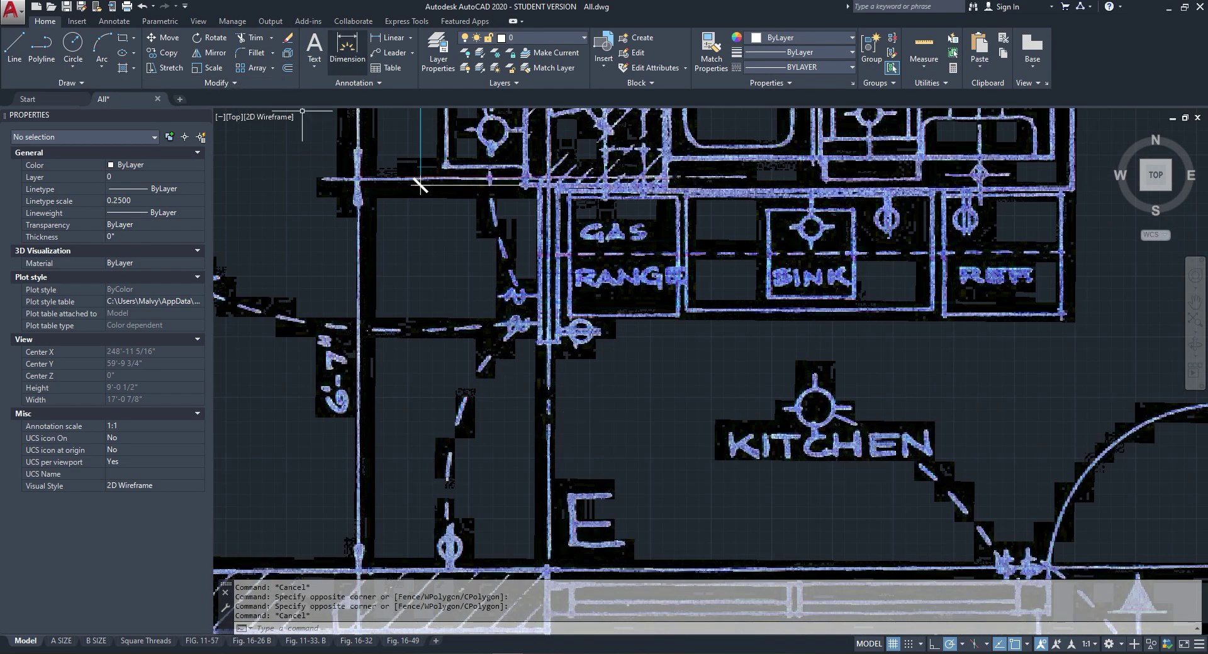
# Step: Measure the length of the short wall beside the gas range in the scanned floor plan
pyautogui.click(388, 37)
pyautogui.click(539, 232)
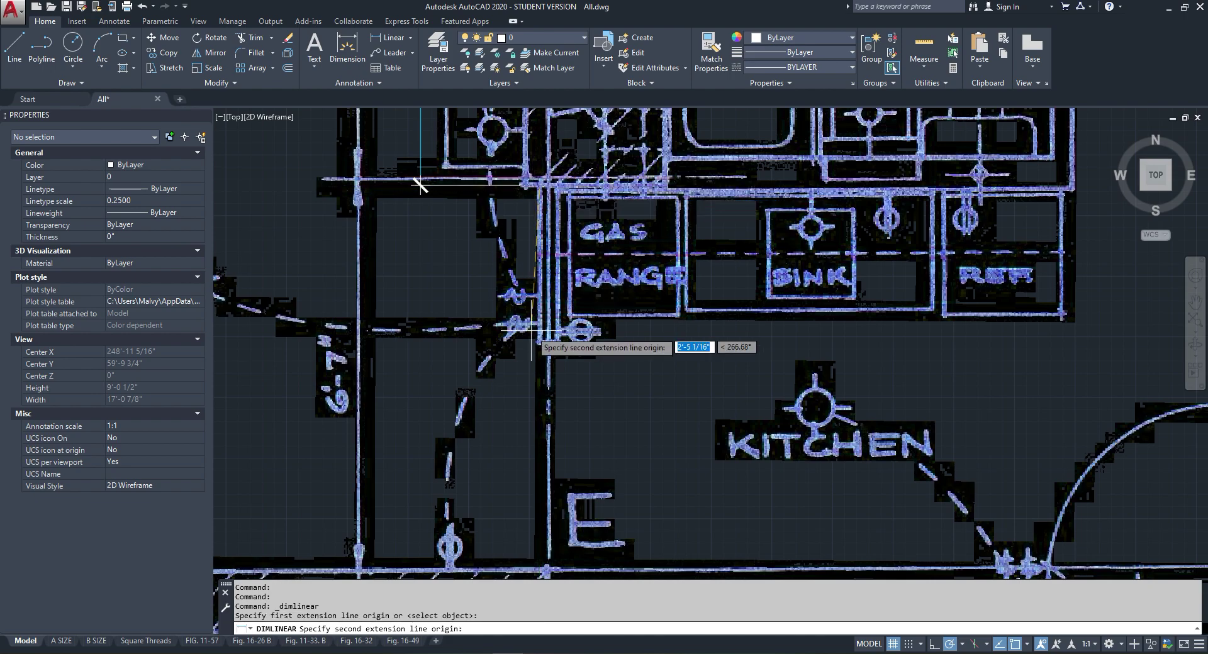
pyautogui.click(537, 343)
pyautogui.press('Escape')
pyautogui.scroll(-6, 481, 263)
pyautogui.scroll(-6, 486, 225)
pyautogui.scroll(10, 503, 252)
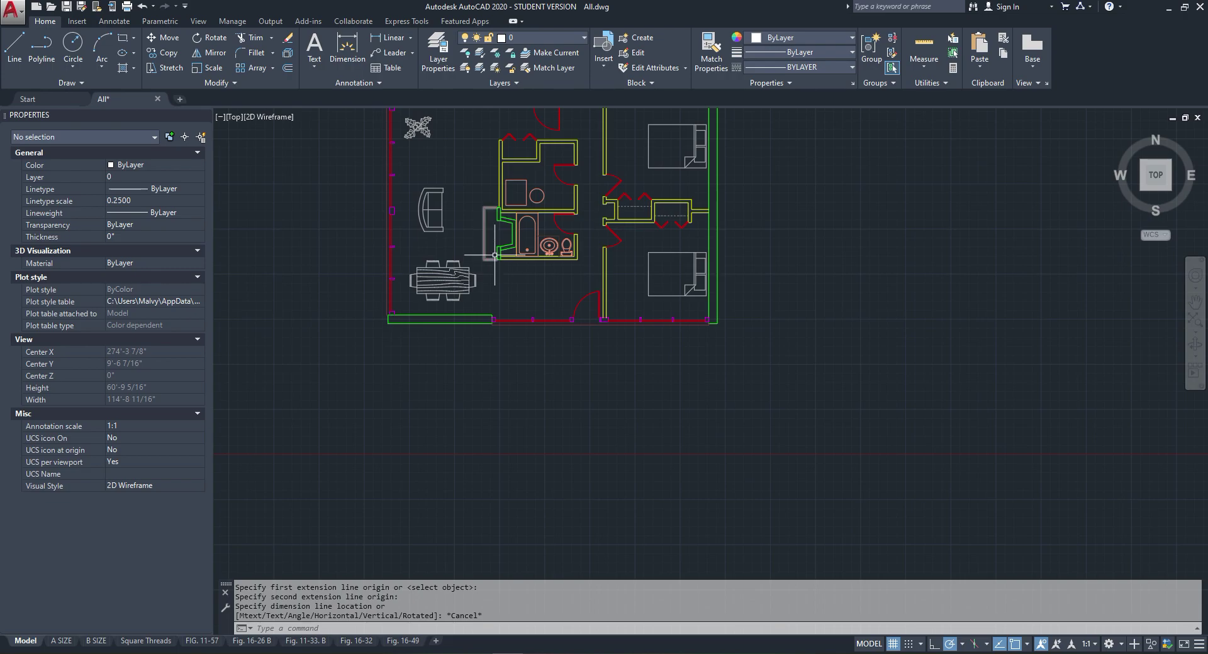
pyautogui.scroll(5, 495, 204)
pyautogui.click(526, 126)
pyautogui.click(507, 183)
pyautogui.click(505, 187)
pyautogui.scroll(-3, 505, 187)
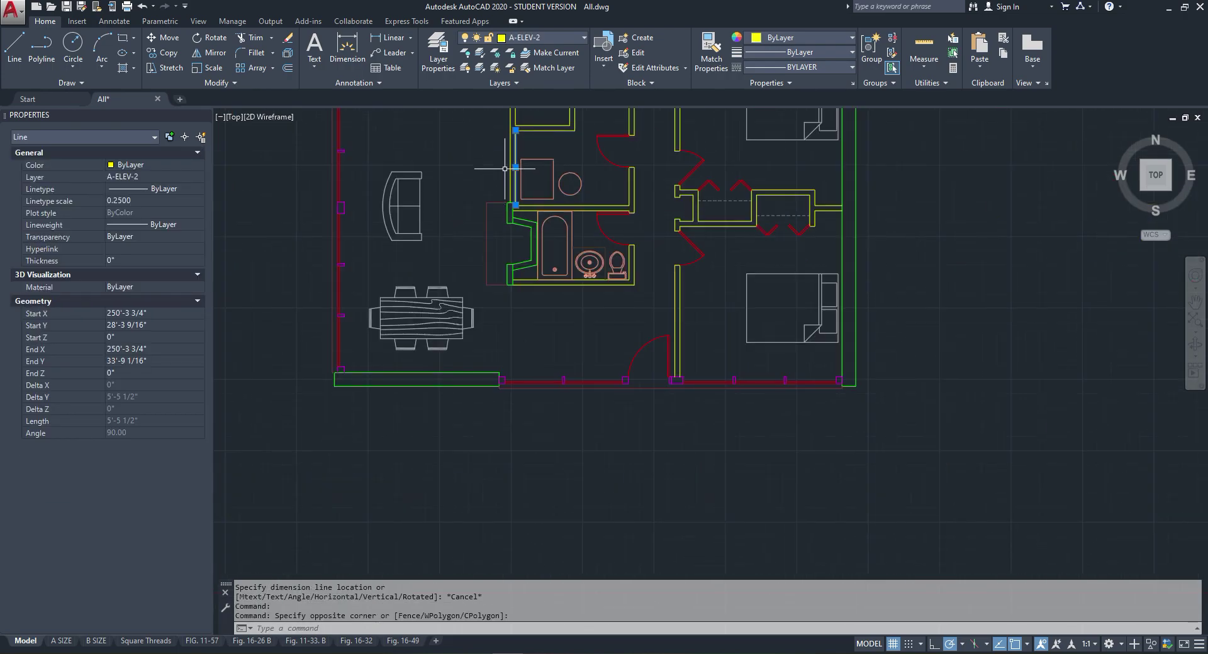
pyautogui.press('Escape')
# Step: Copy the two wall lines above the fireplace down to the bathroom's lower wall to start the kitchen partition
pyautogui.scroll(4, 510, 137)
pyautogui.click(537, 148)
pyautogui.click(475, 151)
pyautogui.rightClick(477, 150)
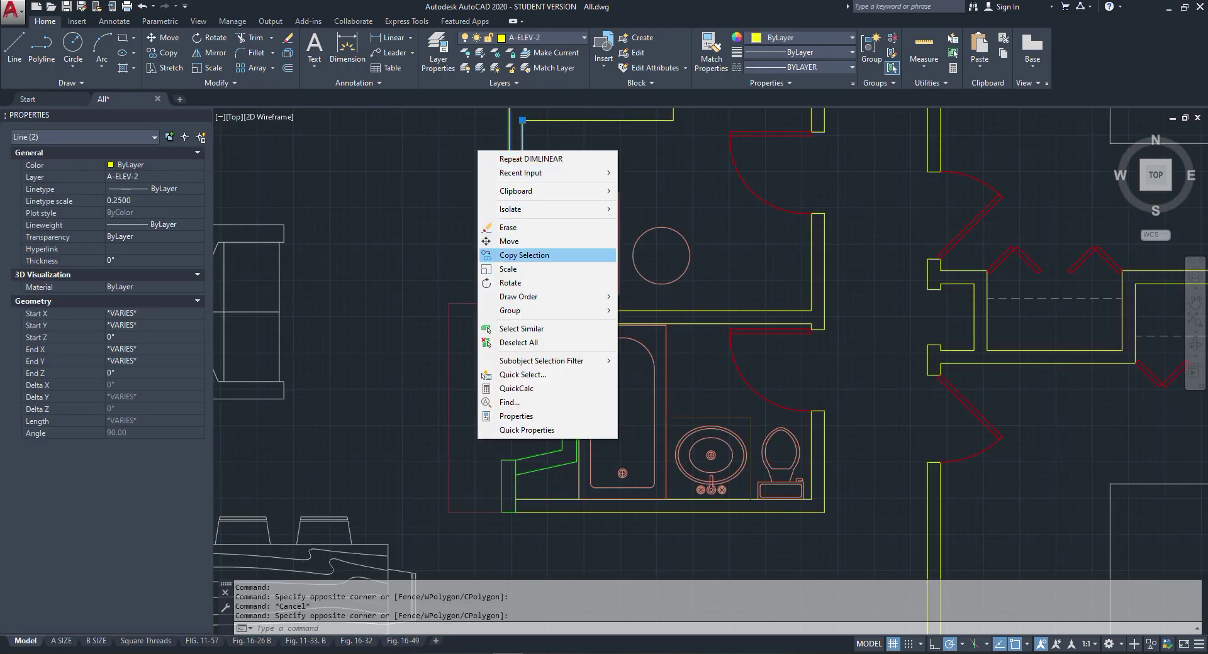
pyautogui.click(524, 255)
pyautogui.click(522, 119)
pyautogui.scroll(-2, 504, 242)
pyautogui.scroll(4, 506, 389)
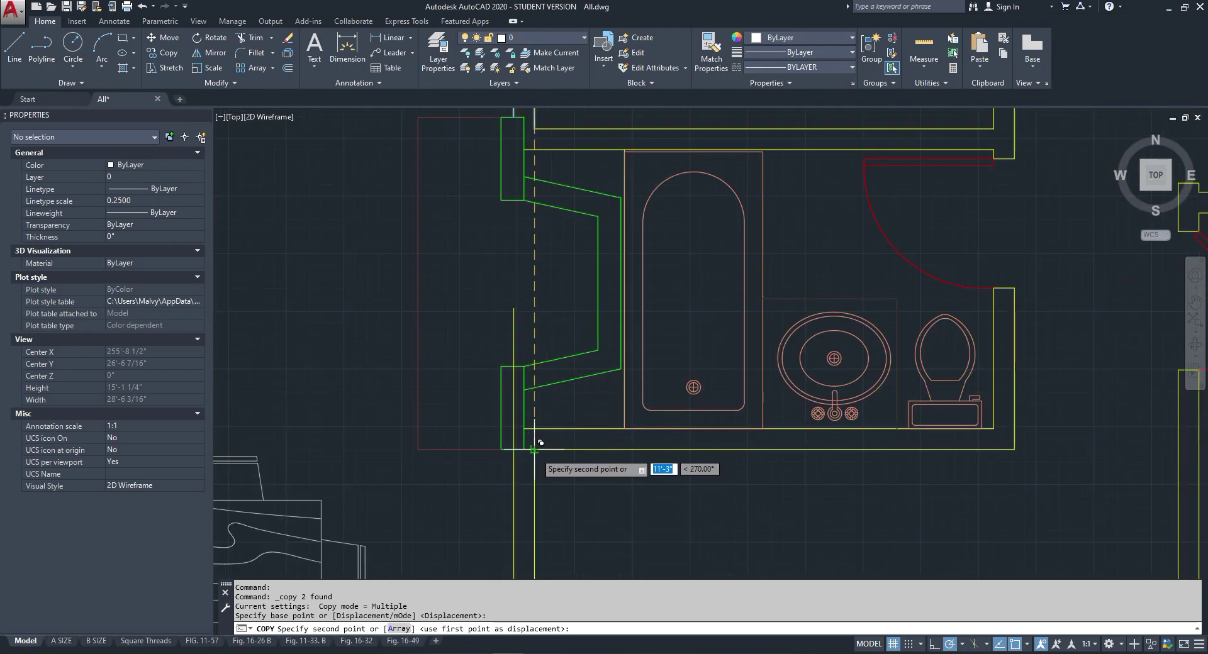
pyautogui.click(535, 449)
pyautogui.scroll(-4, 538, 302)
pyautogui.press('Escape')
# Step: Copy the bathroom's lower outer wall line straight down to mark the end of the kitchen partition
pyautogui.scroll(4, 521, 363)
pyautogui.click(567, 359)
pyautogui.click(565, 342)
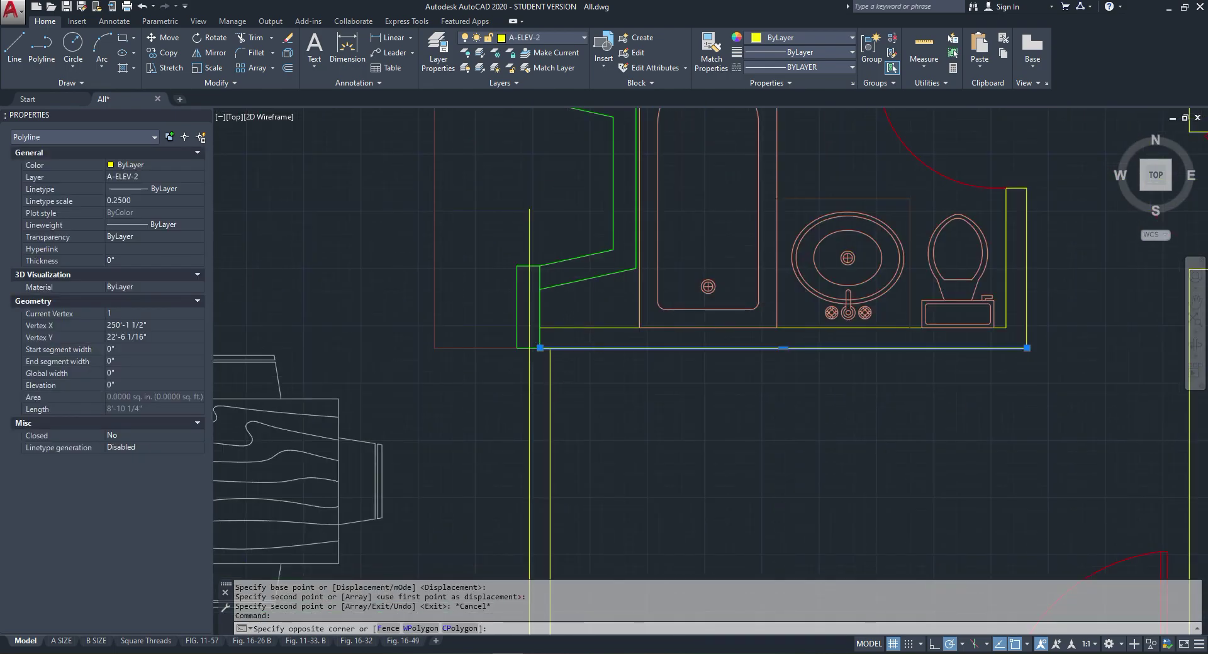
pyautogui.rightClick(565, 342)
pyautogui.click(598, 142)
pyautogui.click(601, 348)
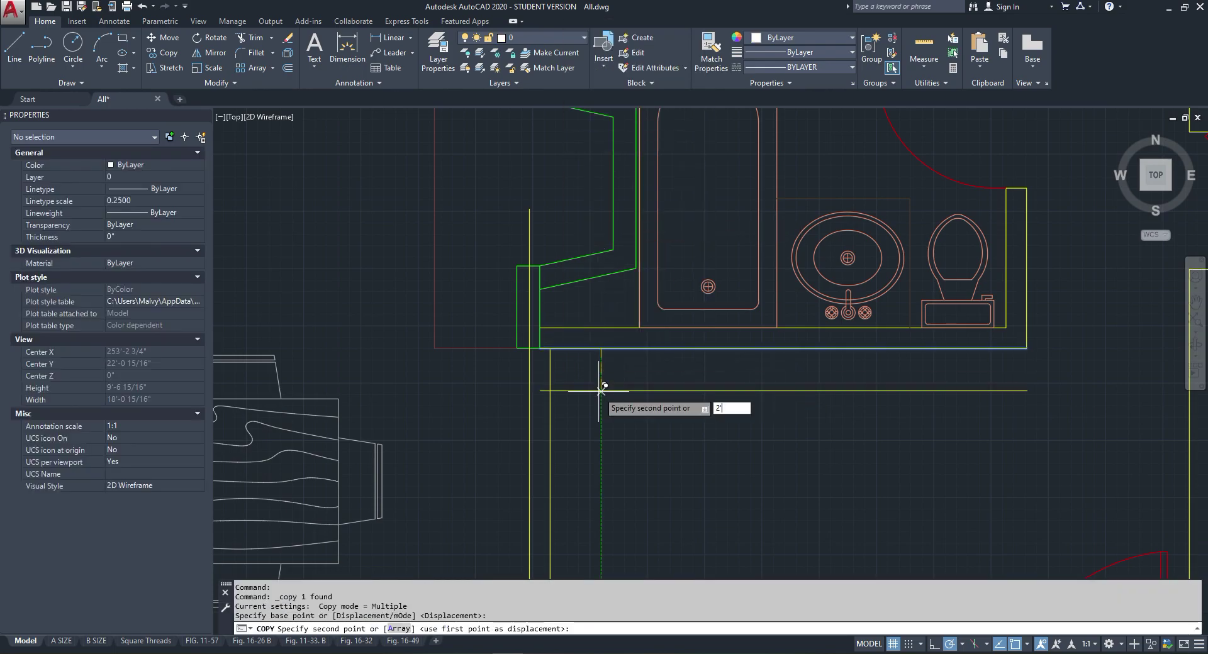
pyautogui.press('Return')
pyautogui.press('Escape')
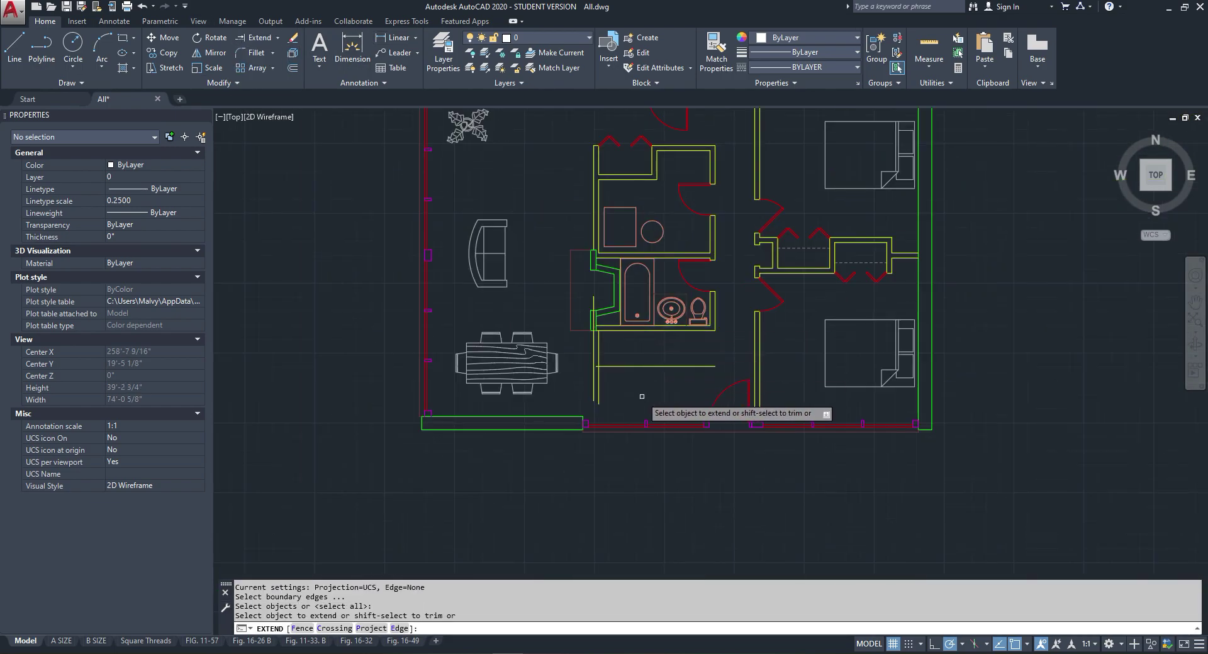
# Step: Extend the copied end line to the partition's outer line and trim the excess lines to close off the short wall
pyautogui.scroll(6, 609, 366)
pyautogui.press('Escape')
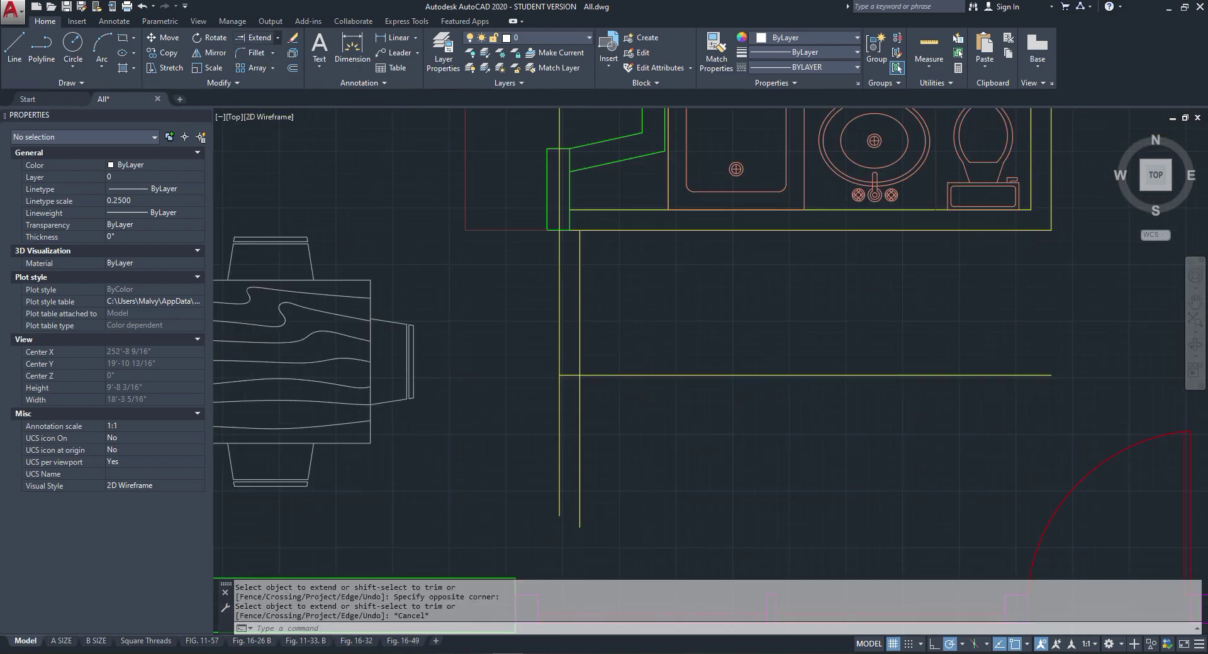
pyautogui.click(246, 50)
pyautogui.press('Return')
pyautogui.click(585, 410)
pyautogui.click(532, 412)
pyautogui.click(655, 345)
pyautogui.click(626, 419)
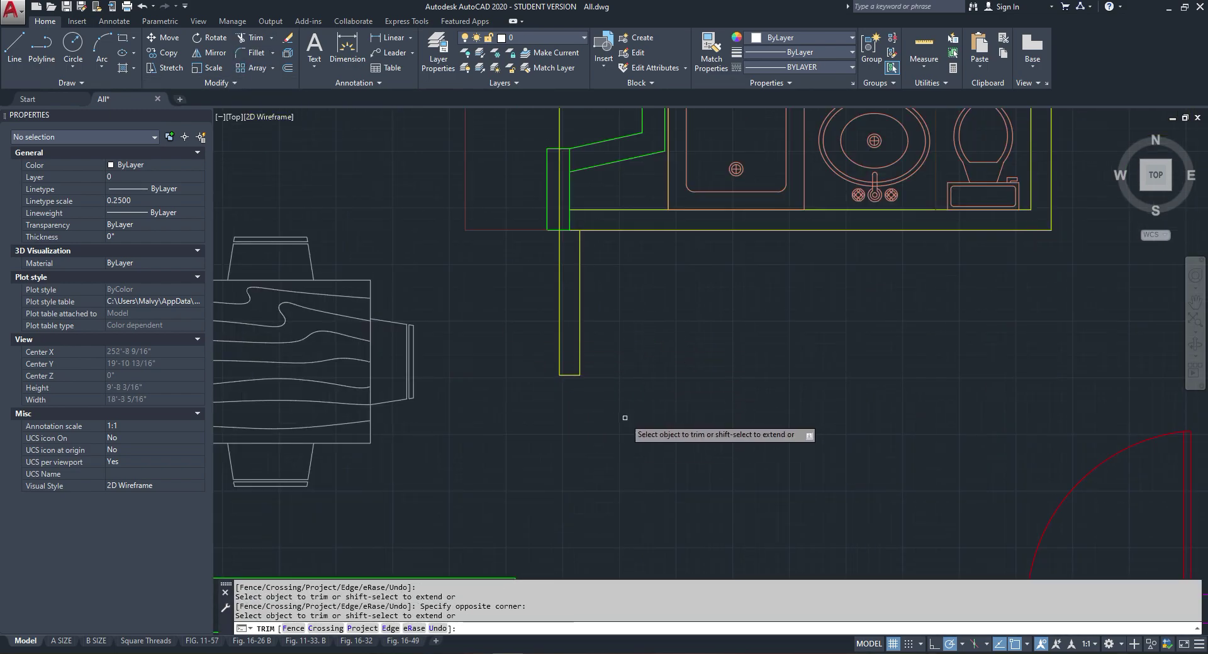
pyautogui.press('Escape')
# Step: Trim the part of the partition's outer line that runs up through the green fireplace wall
pyautogui.scroll(2, 541, 231)
pyautogui.rightClick(536, 222)
pyautogui.click(560, 230)
pyautogui.scroll(2, 566, 229)
pyautogui.click(560, 214)
pyautogui.click(550, 251)
pyautogui.rightClick(564, 225)
pyautogui.click(571, 211)
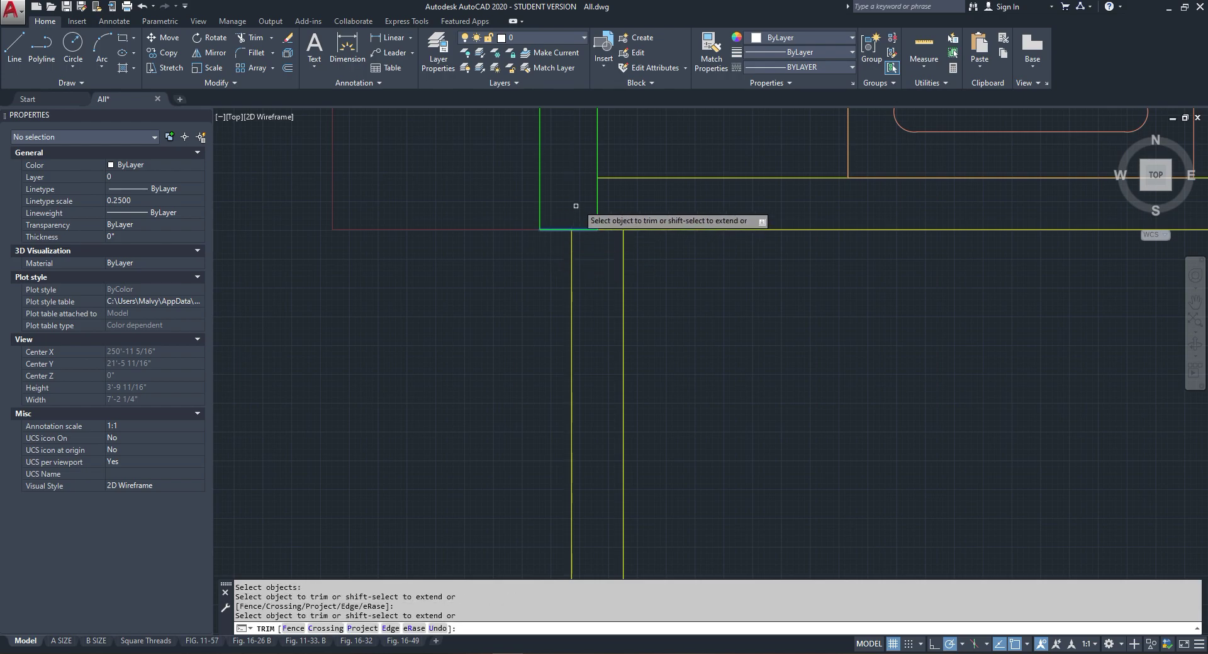
pyautogui.press('Escape')
# Step: Open DesignCenter and list the sample drawings in its DesignCenter folder
pyautogui.scroll(3, 604, 239)
pyautogui.scroll(-10, 568, 275)
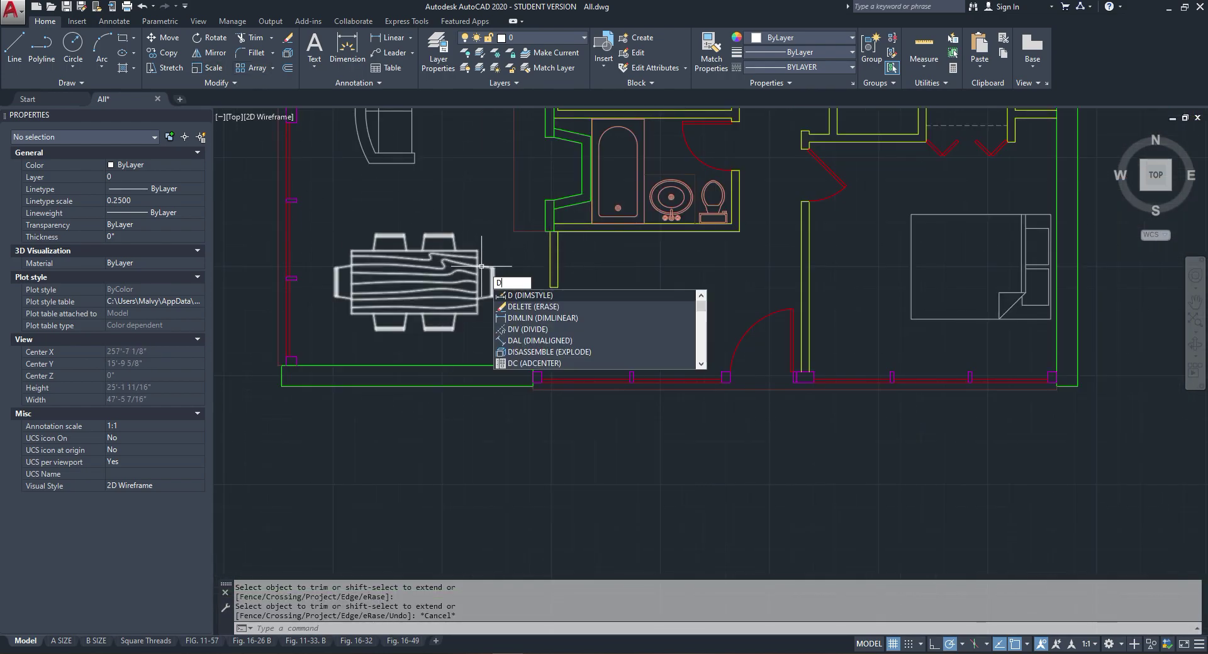
pyautogui.press('Down')
pyautogui.press('Return')
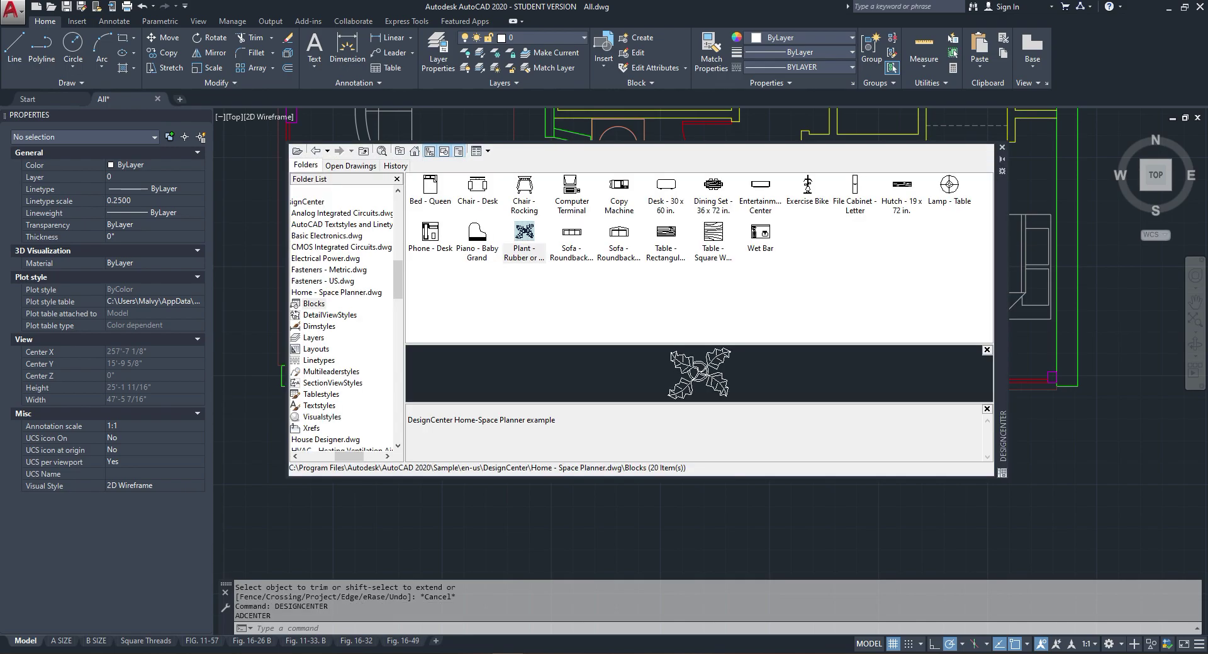
pyautogui.moveTo(350, 457); pyautogui.dragTo(326, 457)
pyautogui.click(376, 201)
pyautogui.scroll(1, 352, 213)
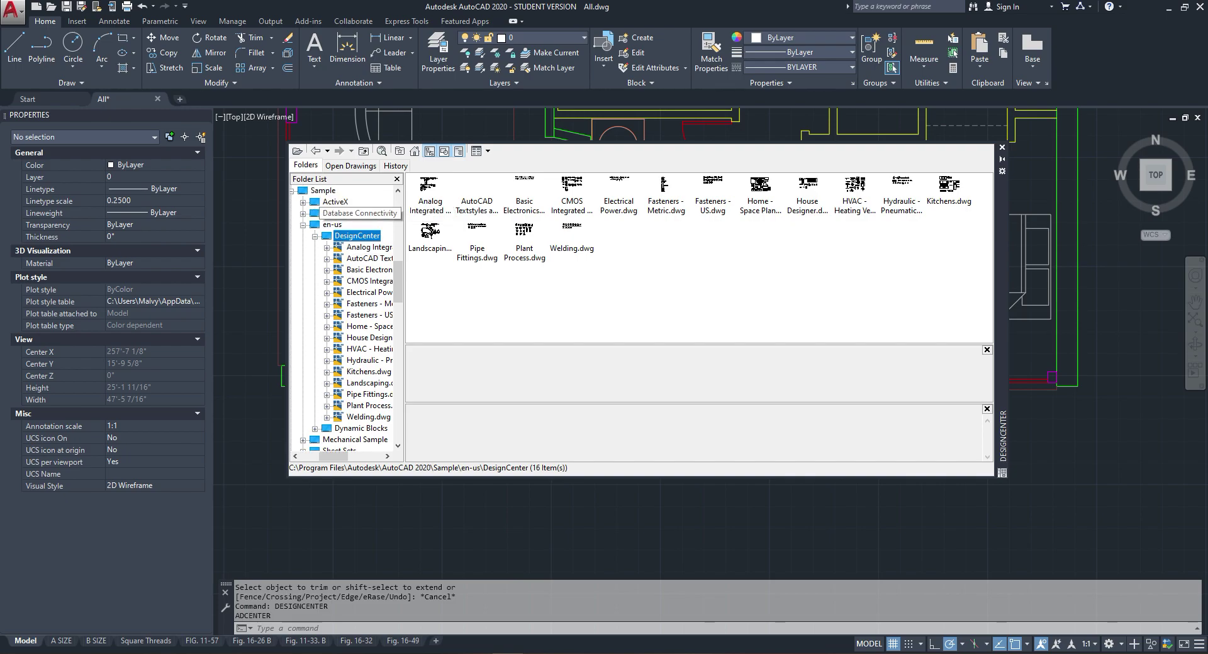
# Step: Preview the DesignCenter sample drawings to find one with kitchen fixtures
pyautogui.click(760, 192)
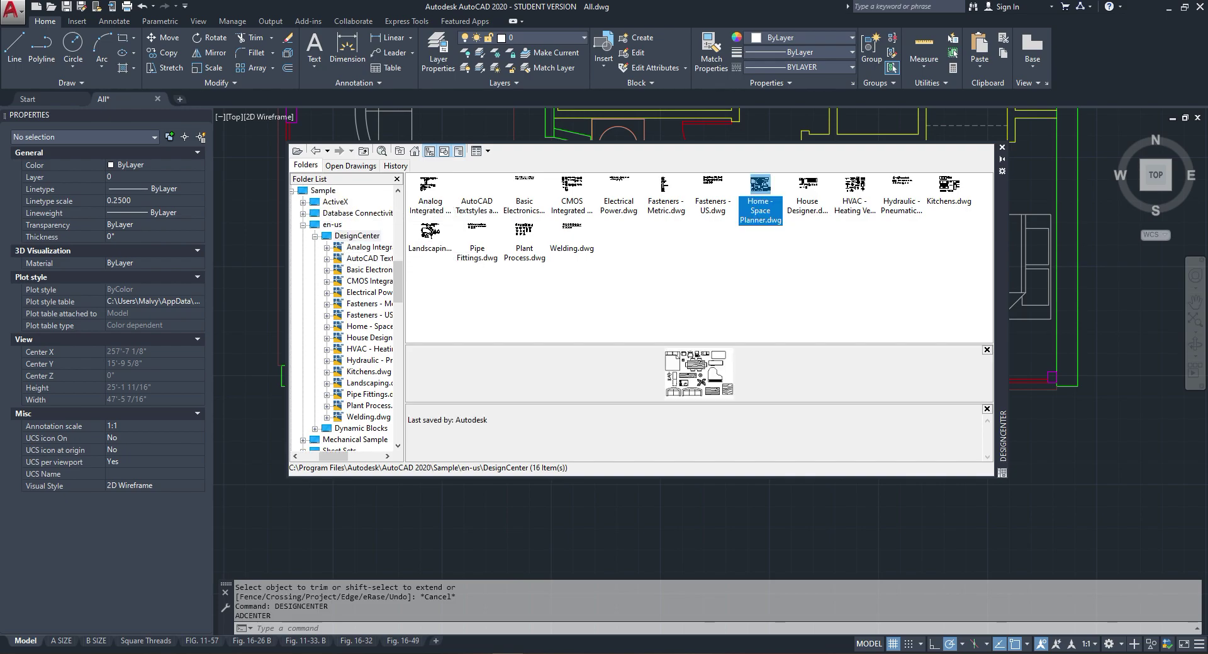
pyautogui.click(807, 192)
pyautogui.click(854, 192)
pyautogui.click(901, 191)
pyautogui.click(855, 192)
pyautogui.click(760, 192)
pyautogui.click(712, 192)
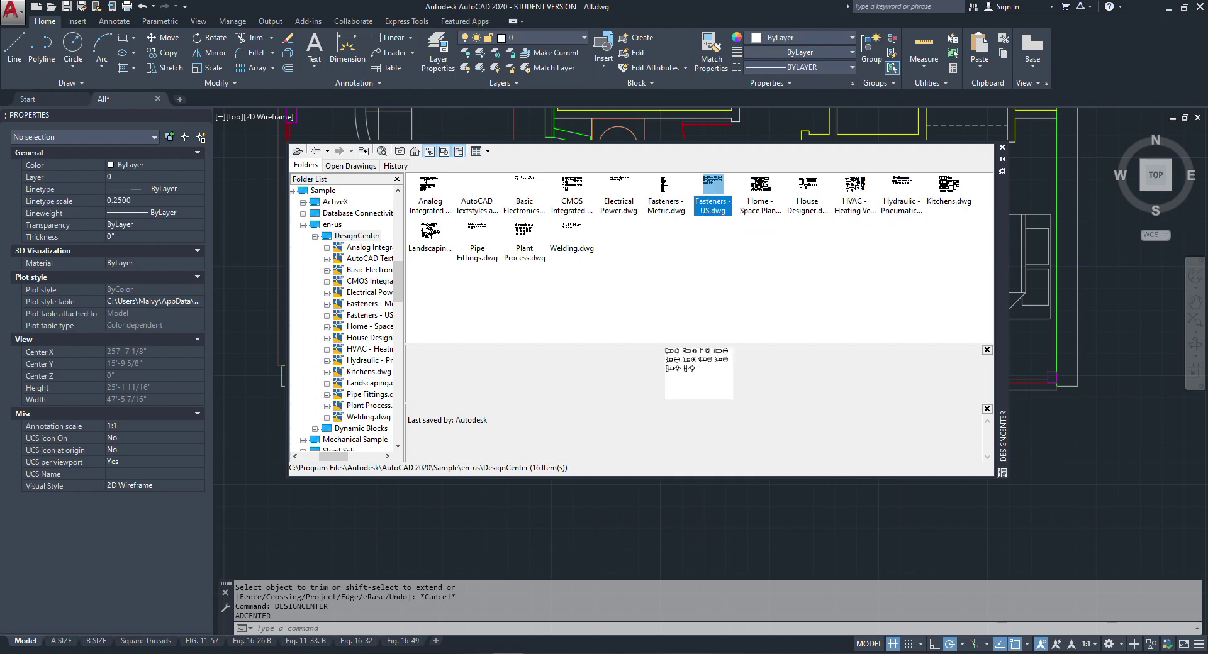
pyautogui.click(666, 191)
pyautogui.click(618, 192)
pyautogui.click(666, 277)
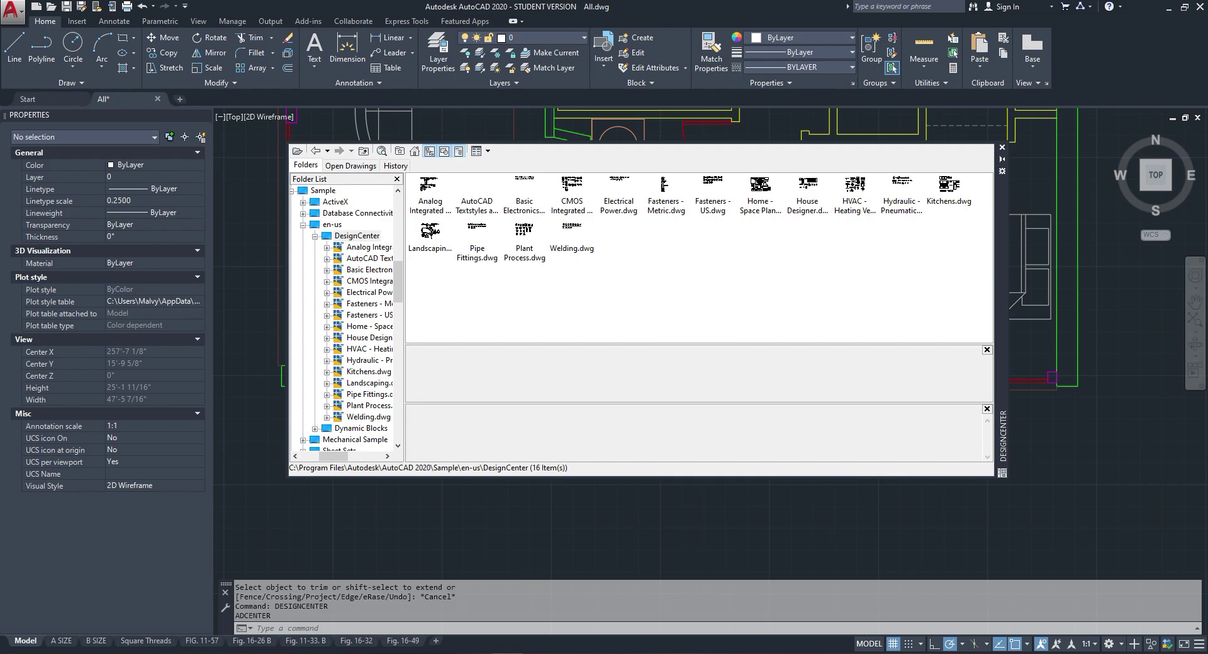
pyautogui.click(571, 191)
pyautogui.click(524, 192)
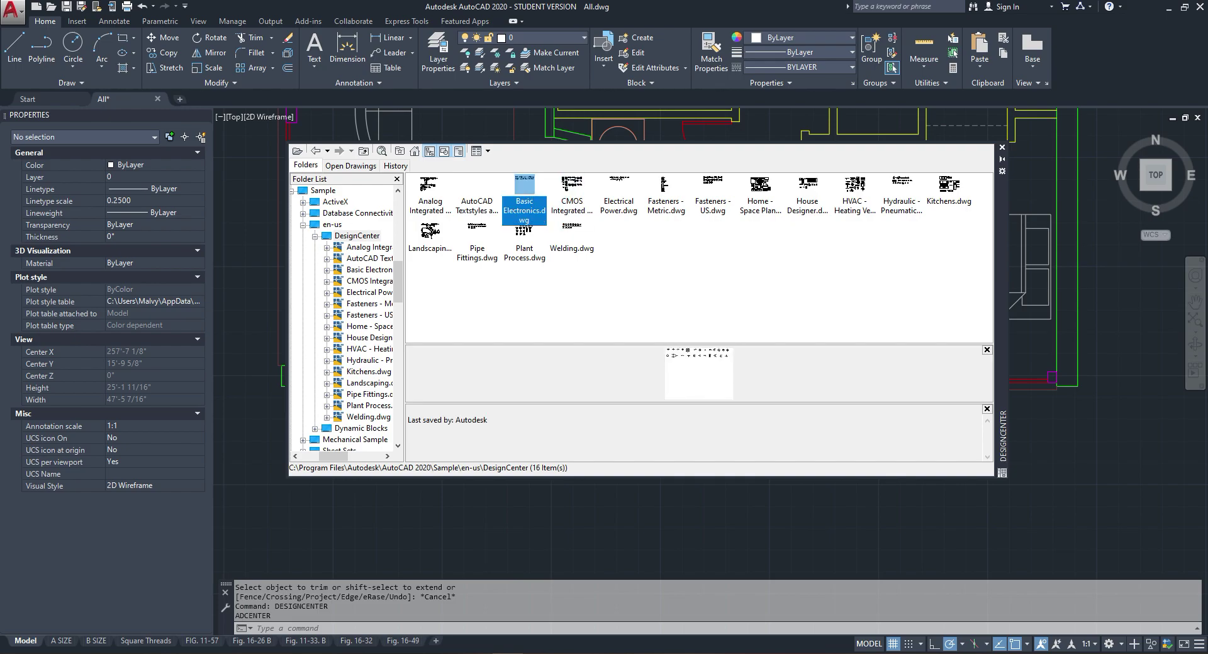
pyautogui.click(476, 192)
pyautogui.click(431, 192)
pyautogui.click(430, 231)
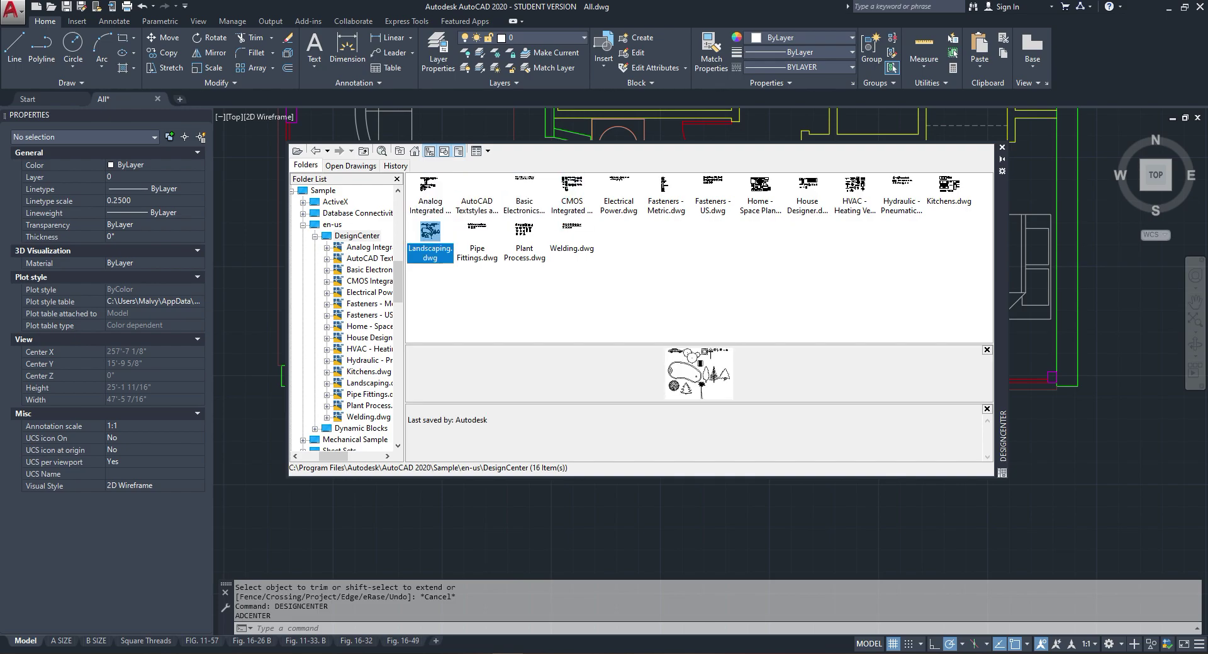
# Step: Insert the single 30 in sink, 30 in range-oven and two-door 36 in refrigerator top-view blocks from Kitchens.dwg outside the plan
pyautogui.click(949, 192)
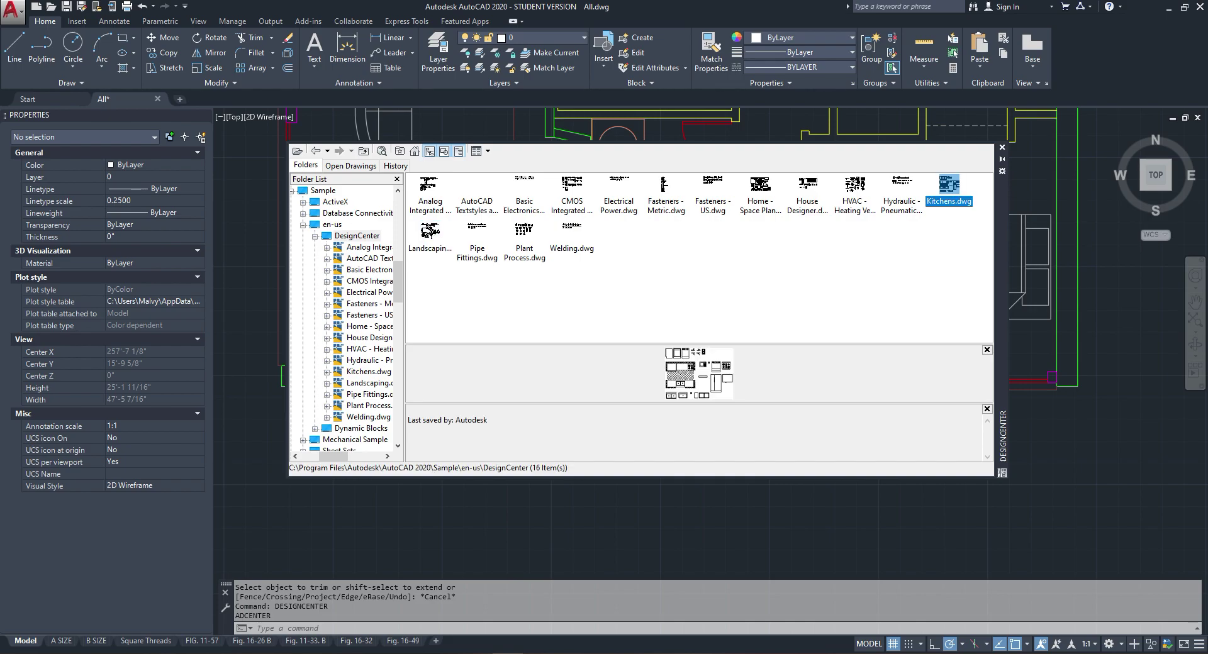
pyautogui.doubleClick(949, 189)
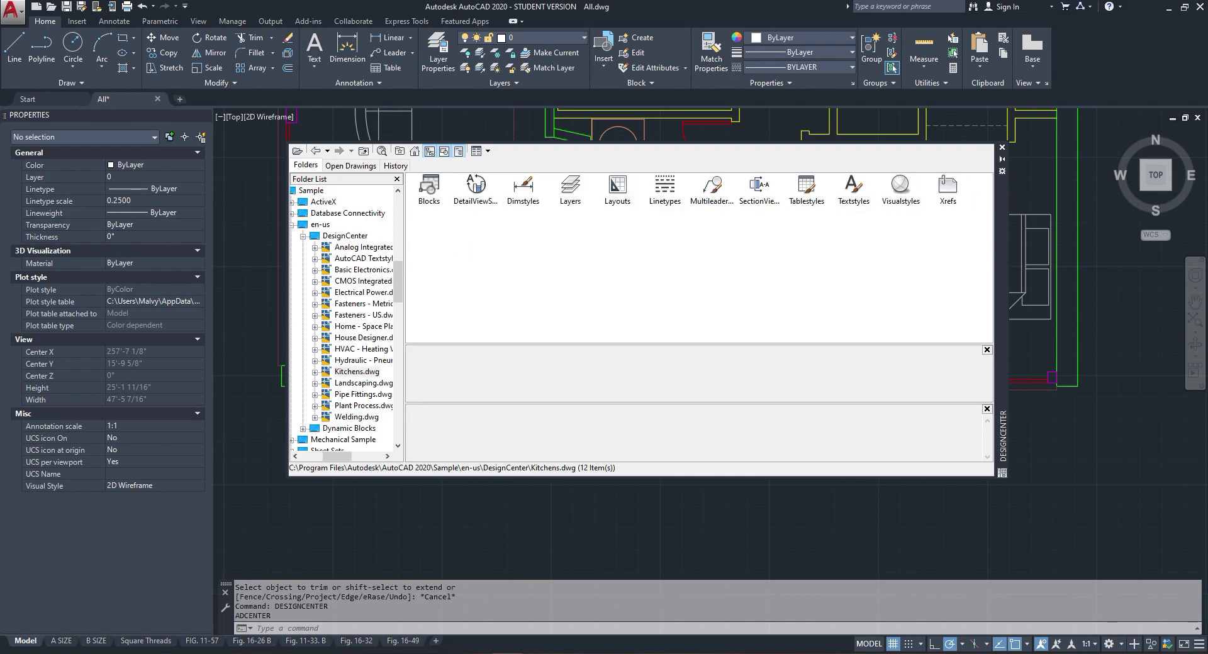
pyautogui.doubleClick(429, 189)
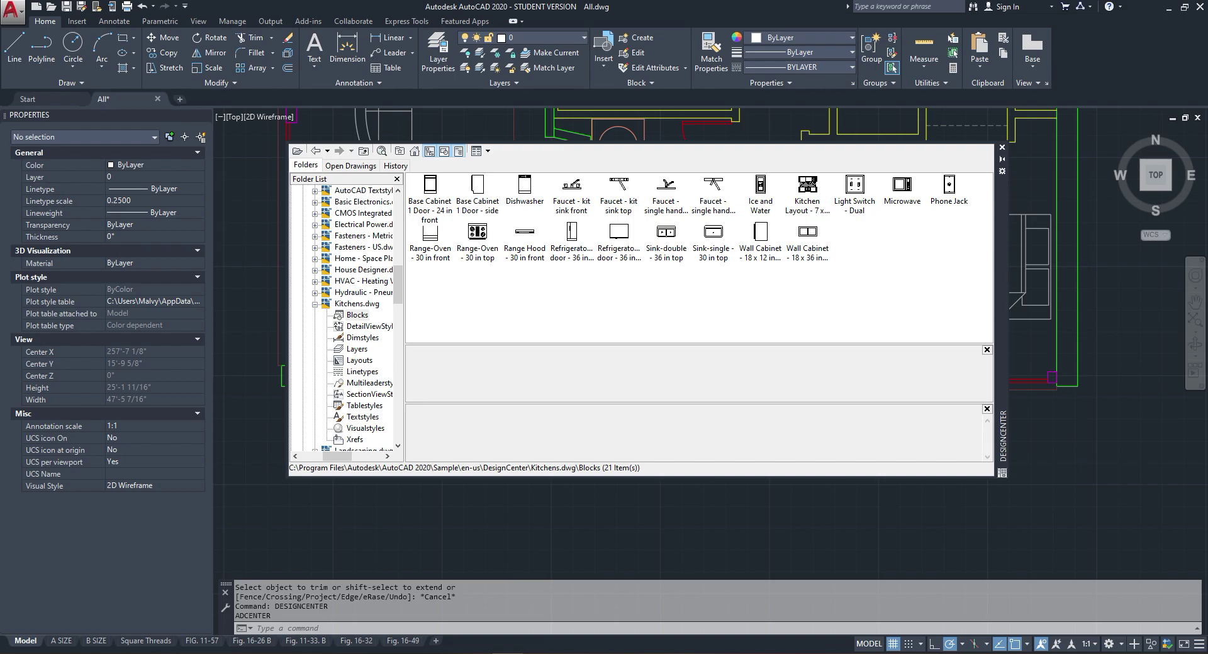
pyautogui.moveTo(713, 234); pyautogui.dragTo(1113, 446)
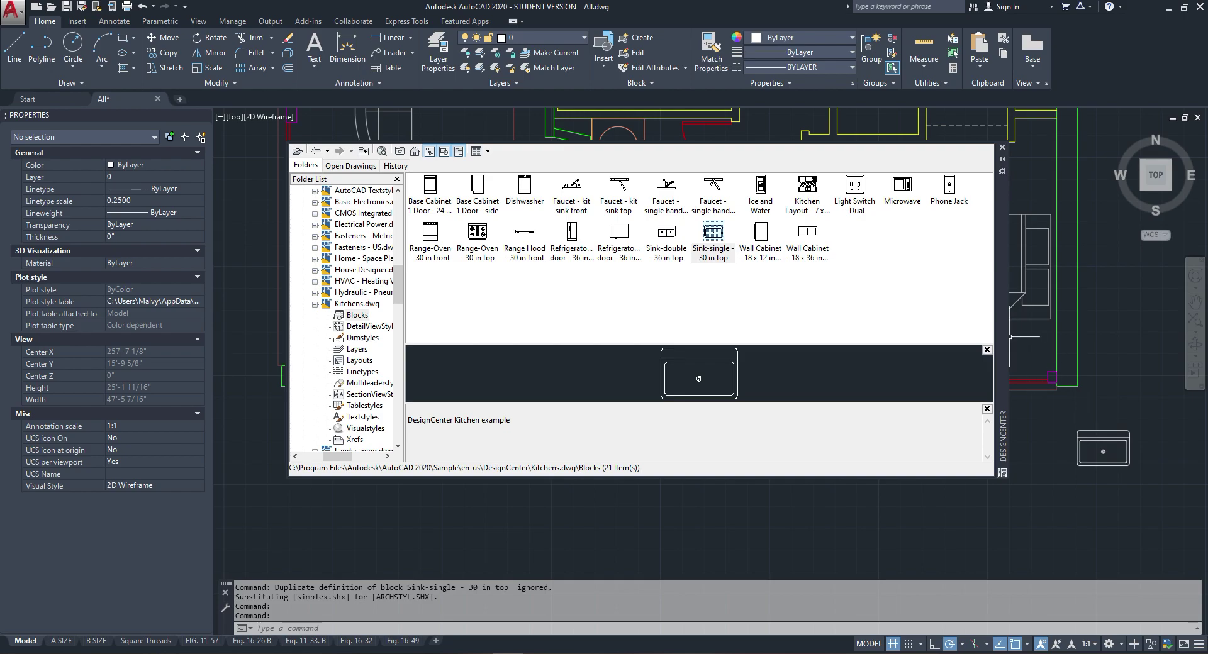
pyautogui.moveTo(478, 231); pyautogui.dragTo(1103, 526)
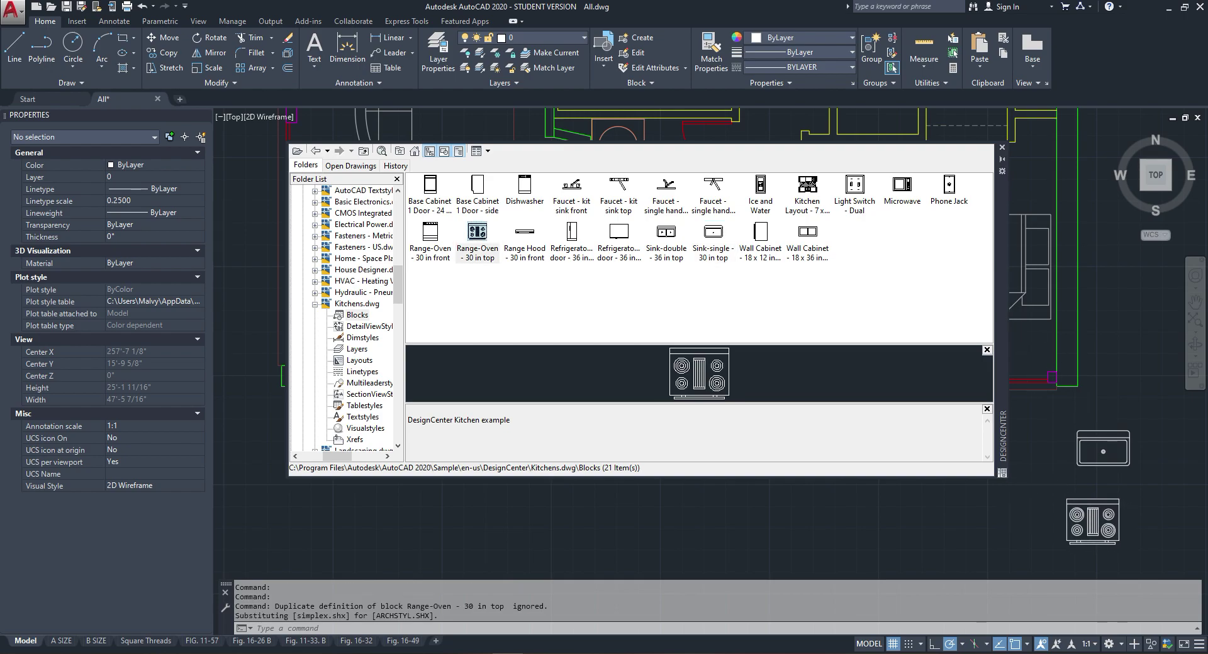
pyautogui.moveTo(619, 232)
pyautogui.mouseDown()
pyautogui.moveTo(818, 314)
pyautogui.moveTo(1118, 503)
pyautogui.mouseUp()
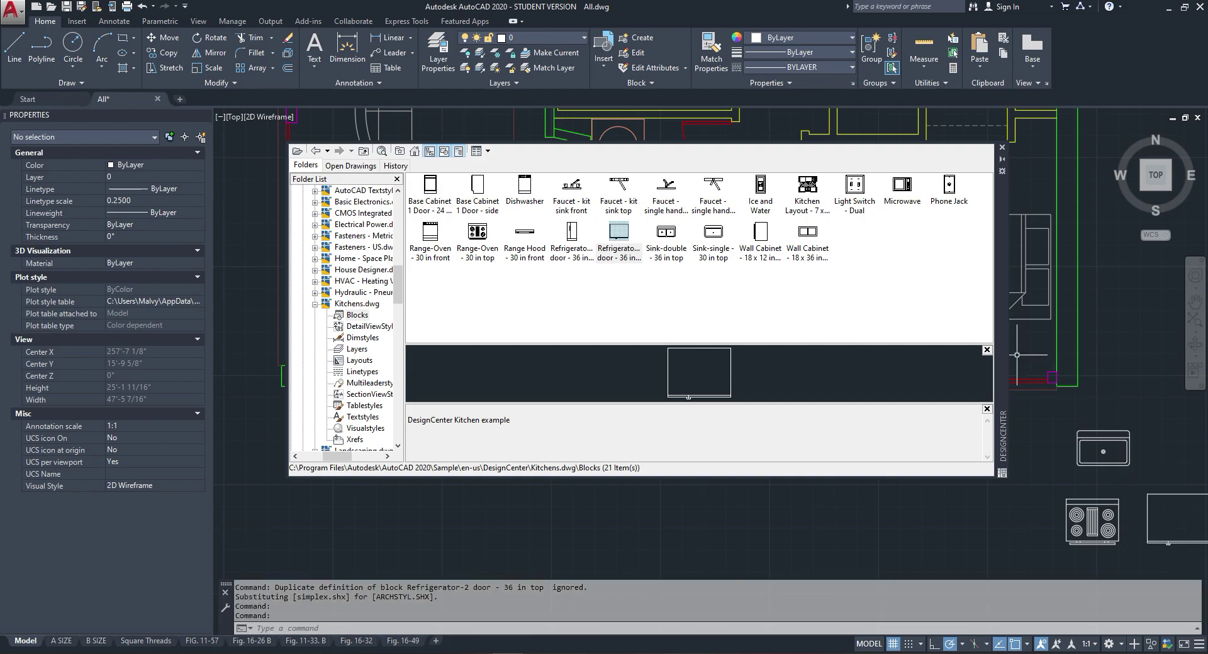
pyautogui.click(1002, 147)
# Step: Move the range-oven into the kitchen corner between the short partition and the bathroom wall
pyautogui.click(1064, 507)
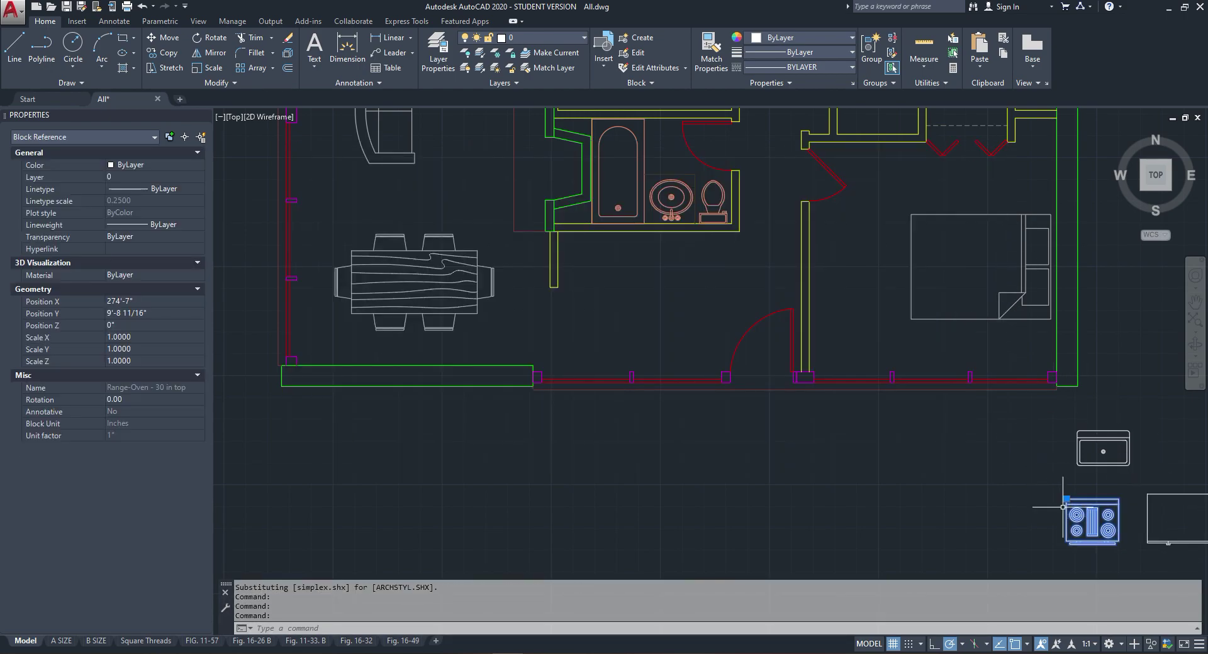
pyautogui.click(1066, 499)
pyautogui.scroll(3, 475, 266)
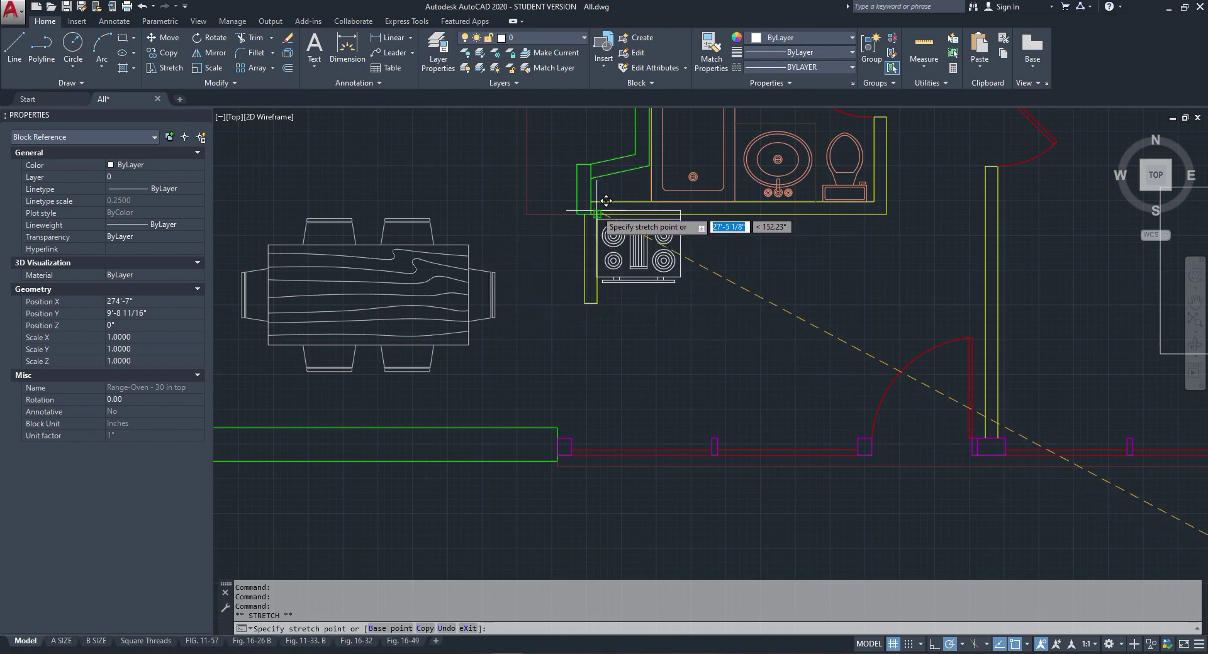
pyautogui.scroll(-5, 535, 231)
pyautogui.press('Escape')
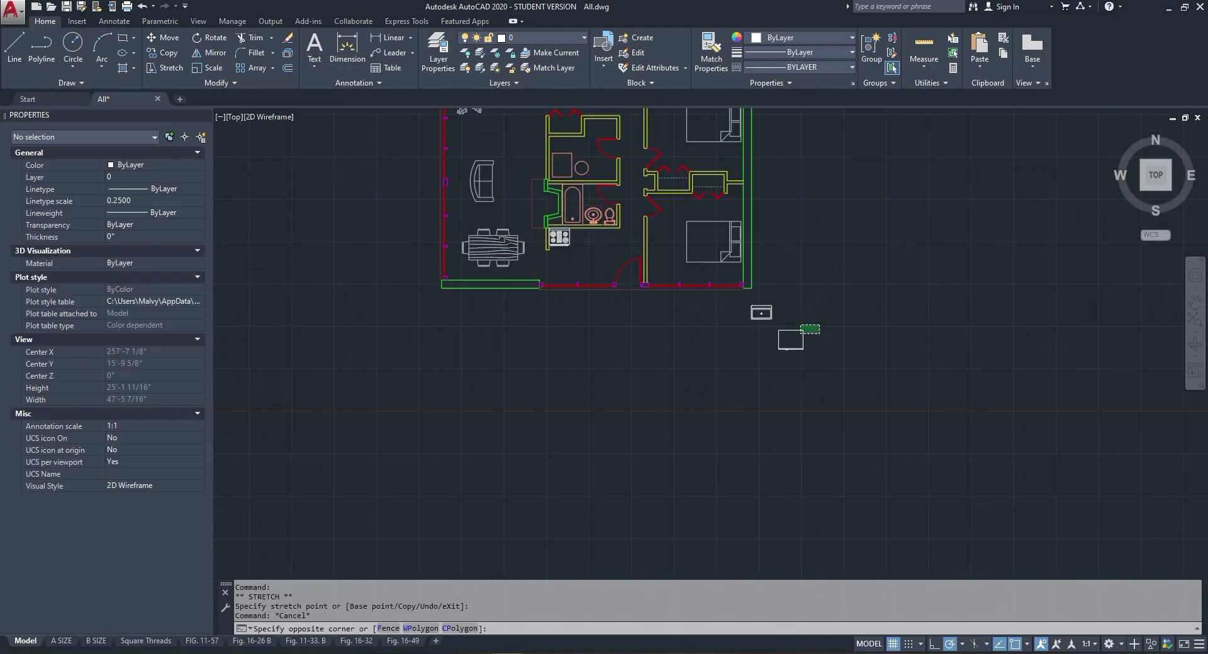
# Step: Move the refrigerator into the kitchen against the bathroom wall, near the wall's far end from the range
pyautogui.click(779, 328)
pyautogui.click(779, 329)
pyautogui.scroll(4, 534, 220)
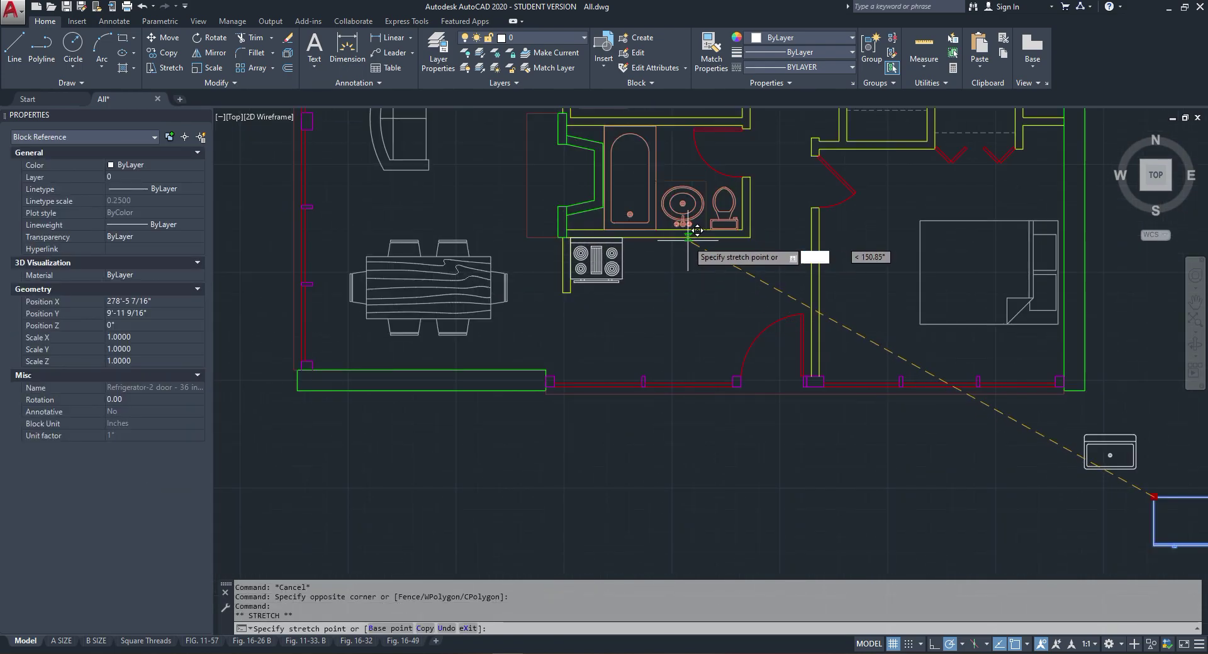
pyautogui.click(689, 239)
pyautogui.press('Escape')
# Step: Shift the refrigerator slightly so its upper corner aligns exactly with the outer corner of the bathroom wall
pyautogui.scroll(4, 729, 253)
pyautogui.click(706, 251)
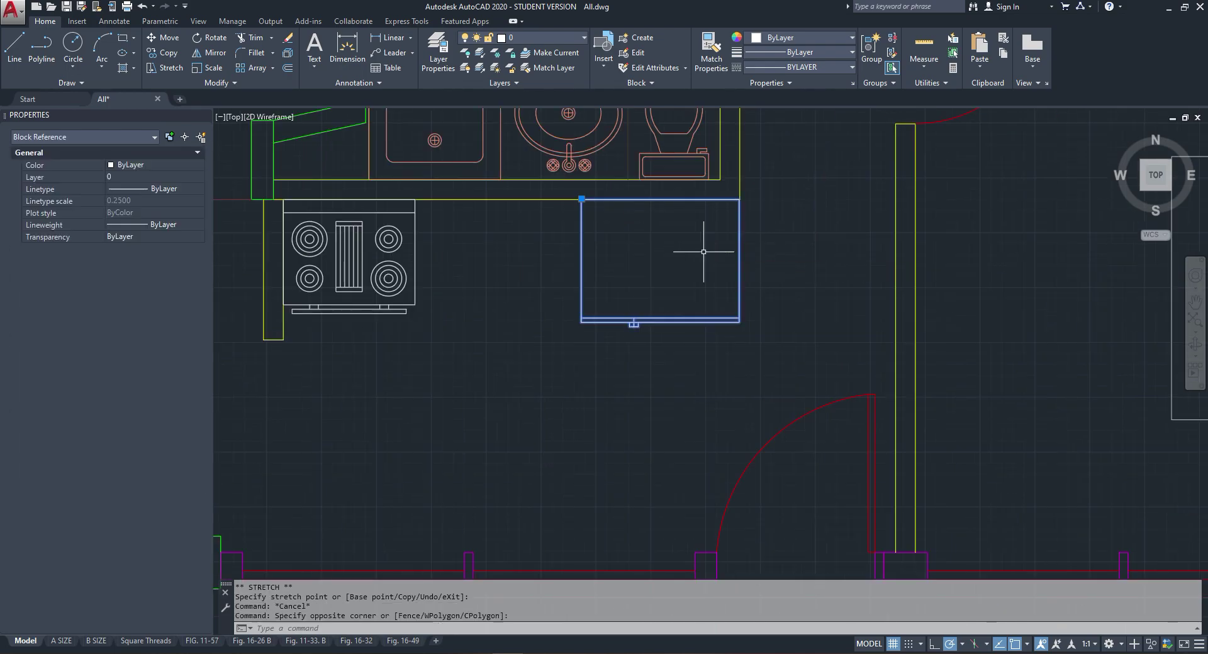
pyautogui.rightClick(705, 227)
pyautogui.click(737, 376)
pyautogui.scroll(8, 740, 195)
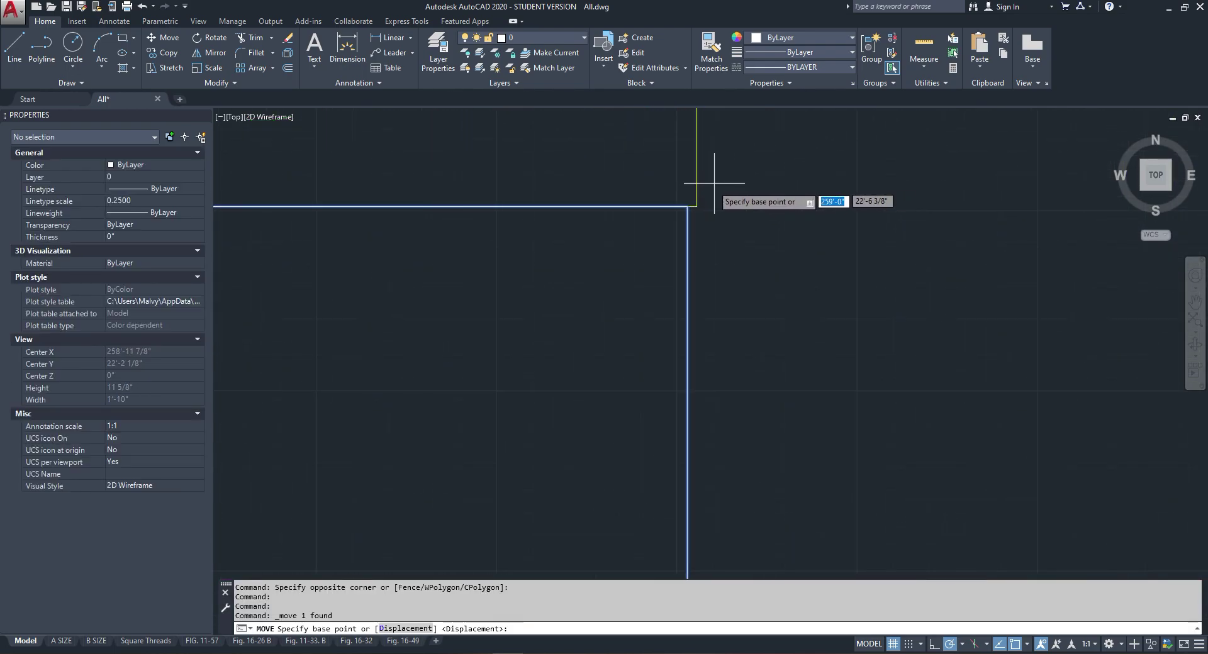
pyautogui.click(694, 207)
pyautogui.click(694, 207)
pyautogui.scroll(-10, 769, 265)
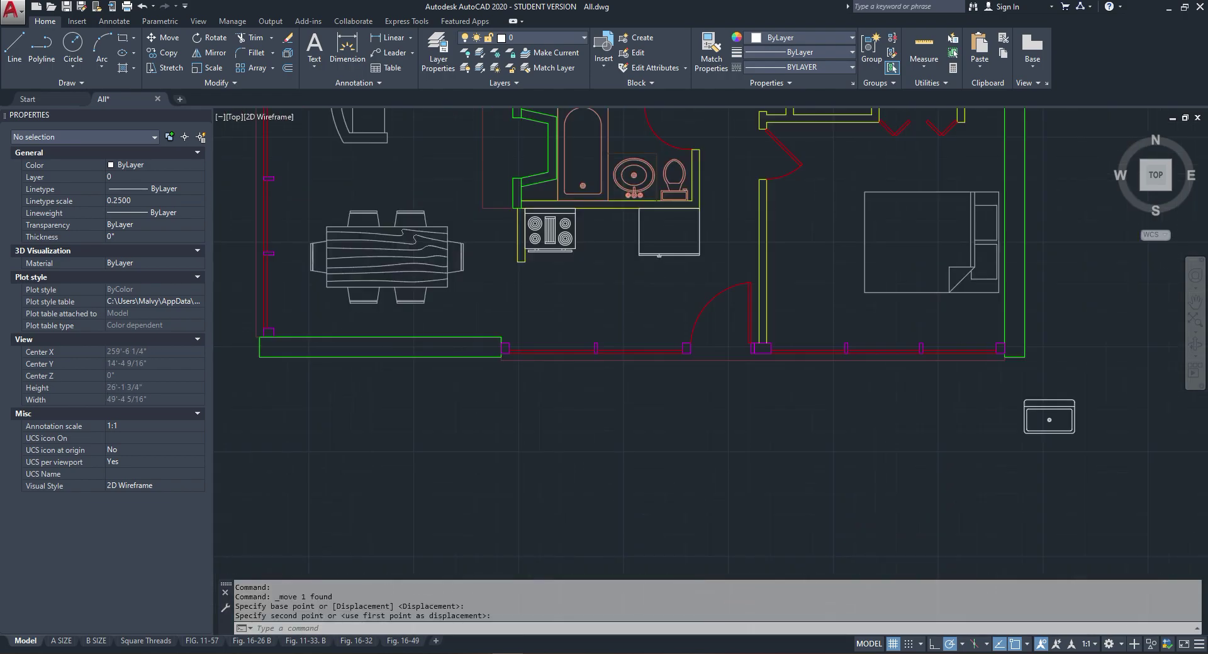
# Step: Move the sink into the kitchen, between the range and the refrigerator just off the bathroom wall
pyautogui.click(757, 239)
pyautogui.scroll(3, 752, 240)
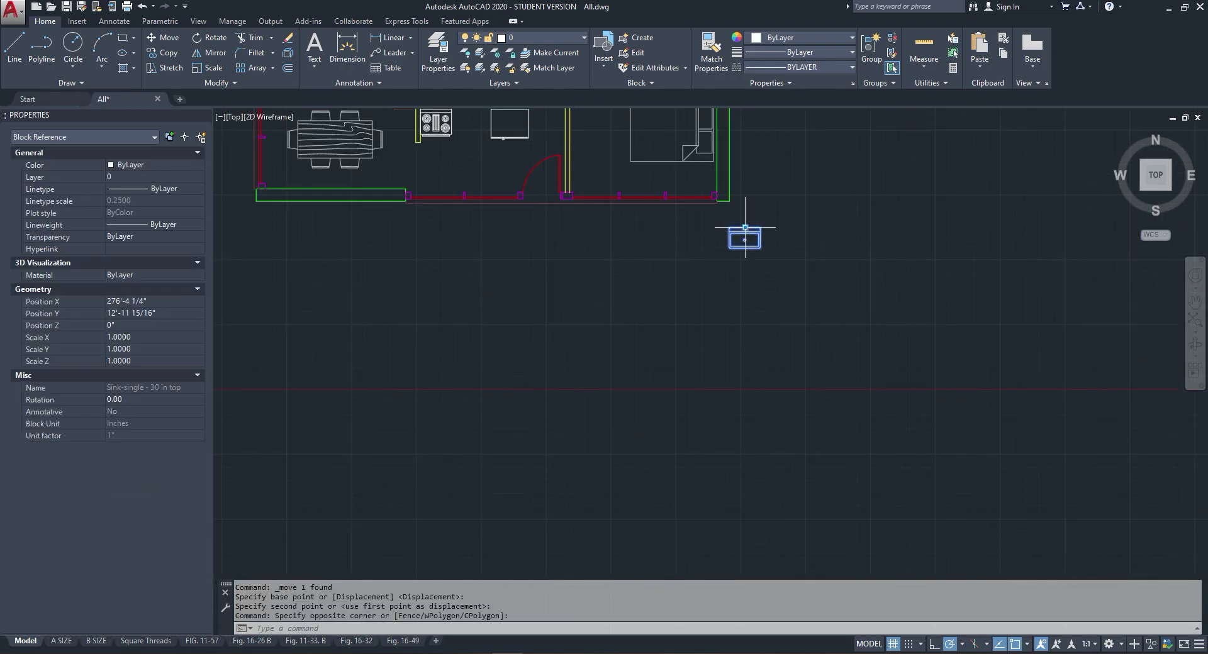
pyautogui.click(745, 228)
pyautogui.scroll(-3, 626, 202)
pyautogui.scroll(8, 648, 194)
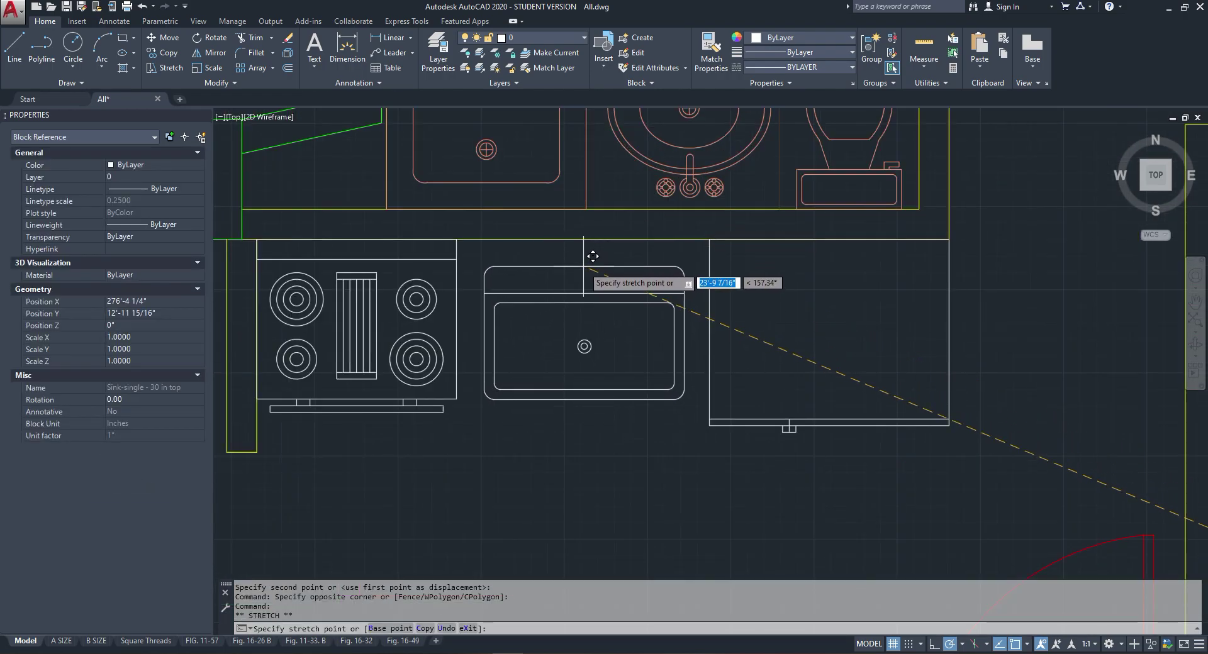
pyautogui.click(585, 263)
# Step: Scale the kitchen sink by a factor of .75 about a point near the middle of its back edge
pyautogui.rightClick(589, 263)
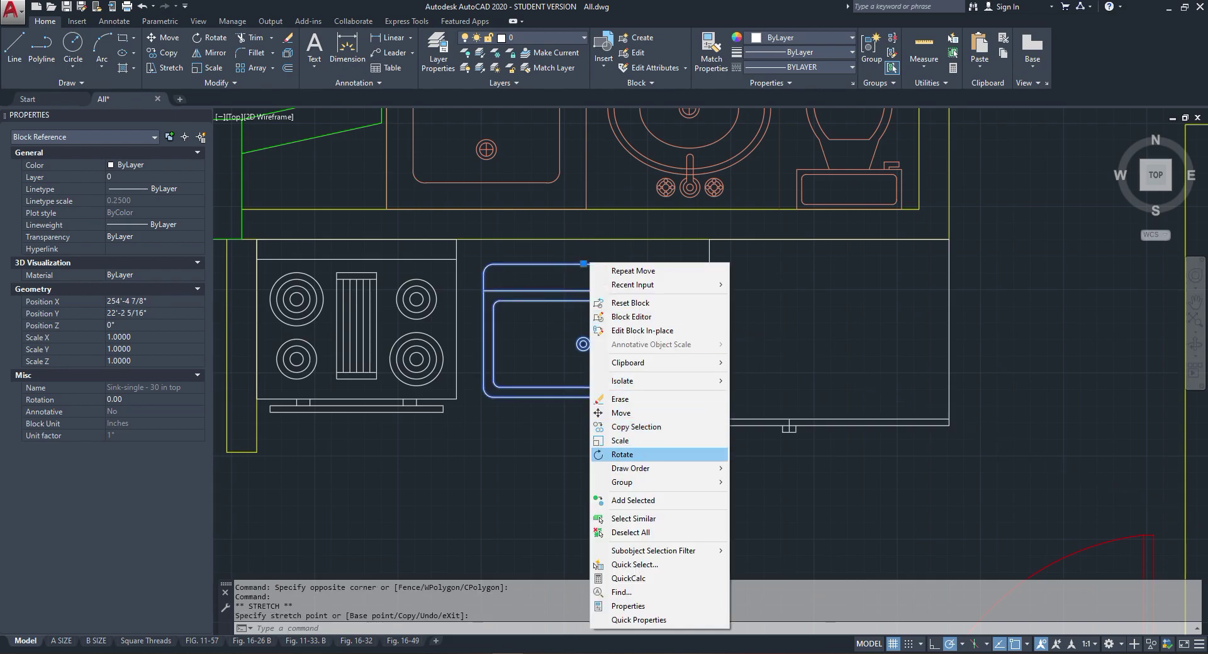
pyautogui.click(619, 440)
pyautogui.click(584, 272)
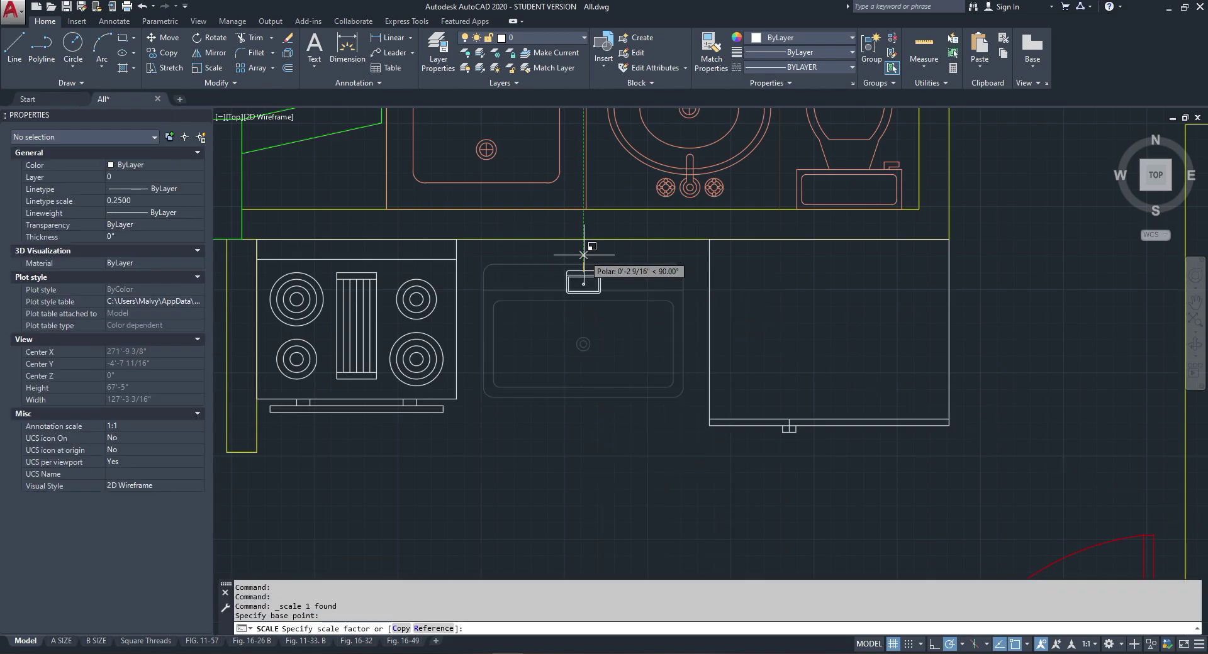
pyautogui.write('.75')
pyautogui.press('Return')
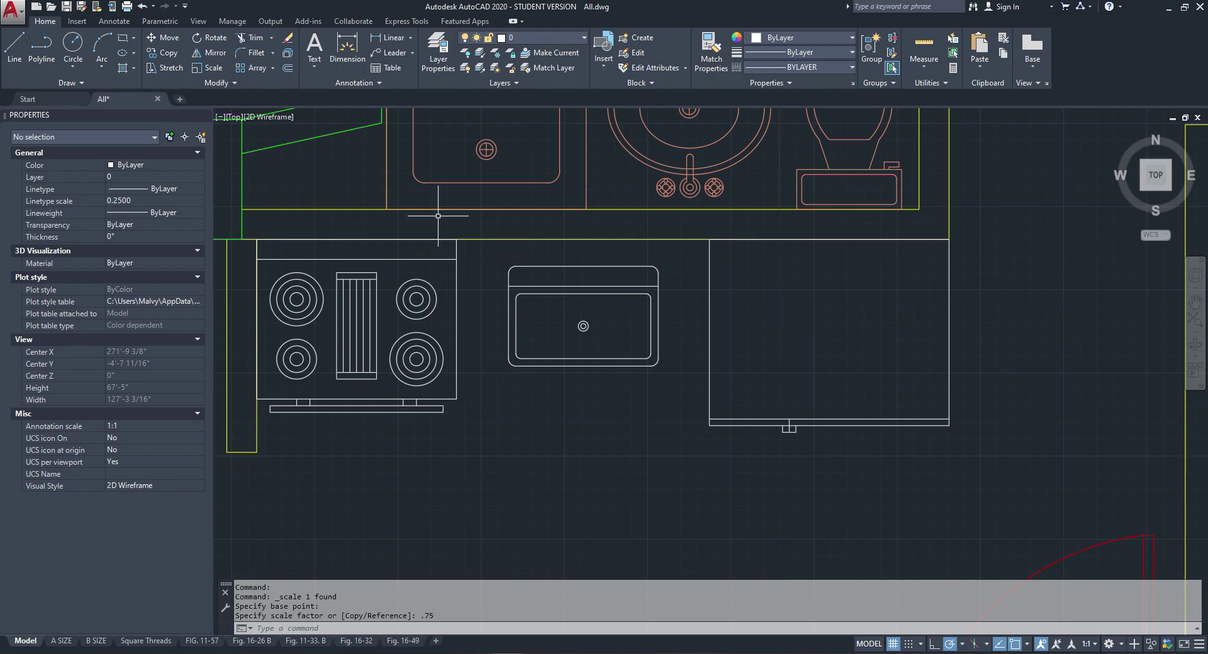
# Step: Draw a polyline counter outline from the range's back corner along its side and across to the refrigerator
pyautogui.write('pl')
pyautogui.press('Return')
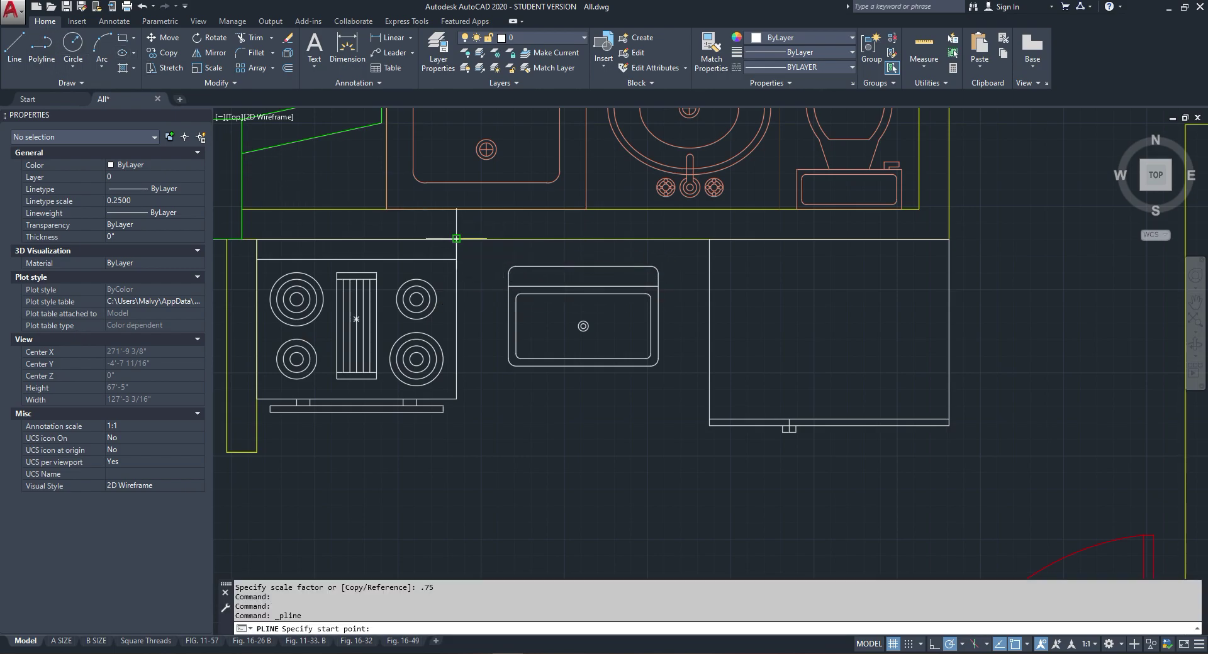
pyautogui.click(456, 239)
pyautogui.click(456, 399)
pyautogui.click(709, 399)
pyautogui.press('Escape')
pyautogui.click(656, 395)
pyautogui.press('Escape')
pyautogui.press('Escape')
pyautogui.scroll(-4, 566, 327)
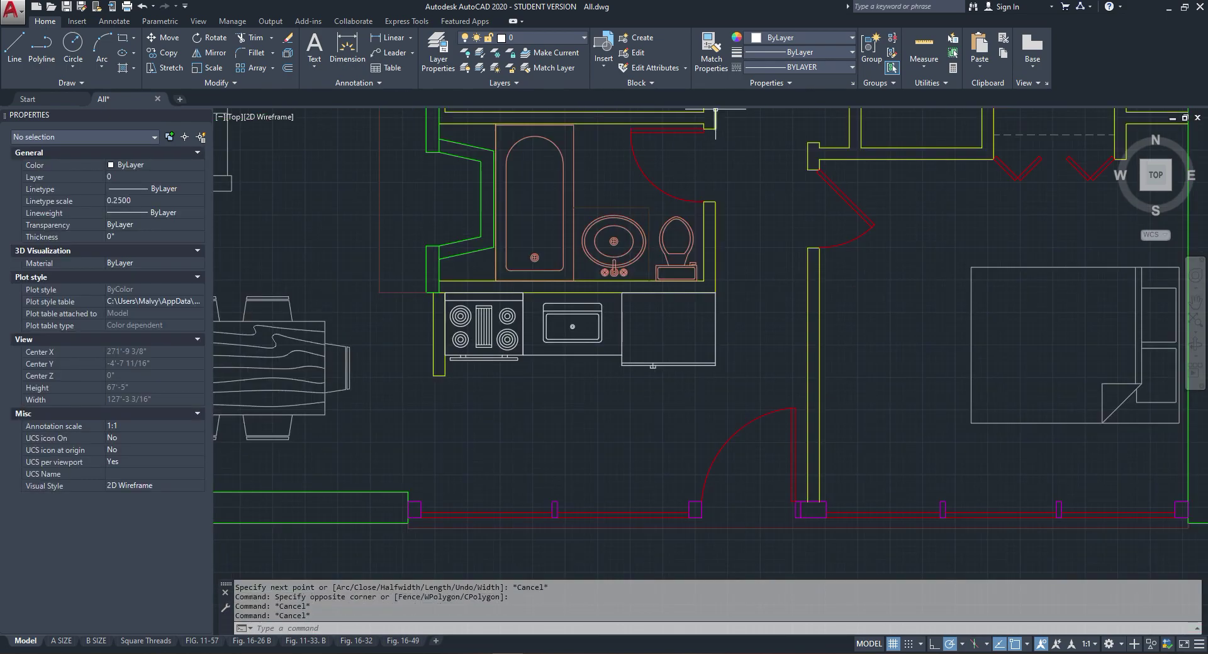
# Step: Match the kitchen counter polyline's properties to the vanity outline around the bathroom sink
pyautogui.click(711, 55)
pyautogui.click(628, 204)
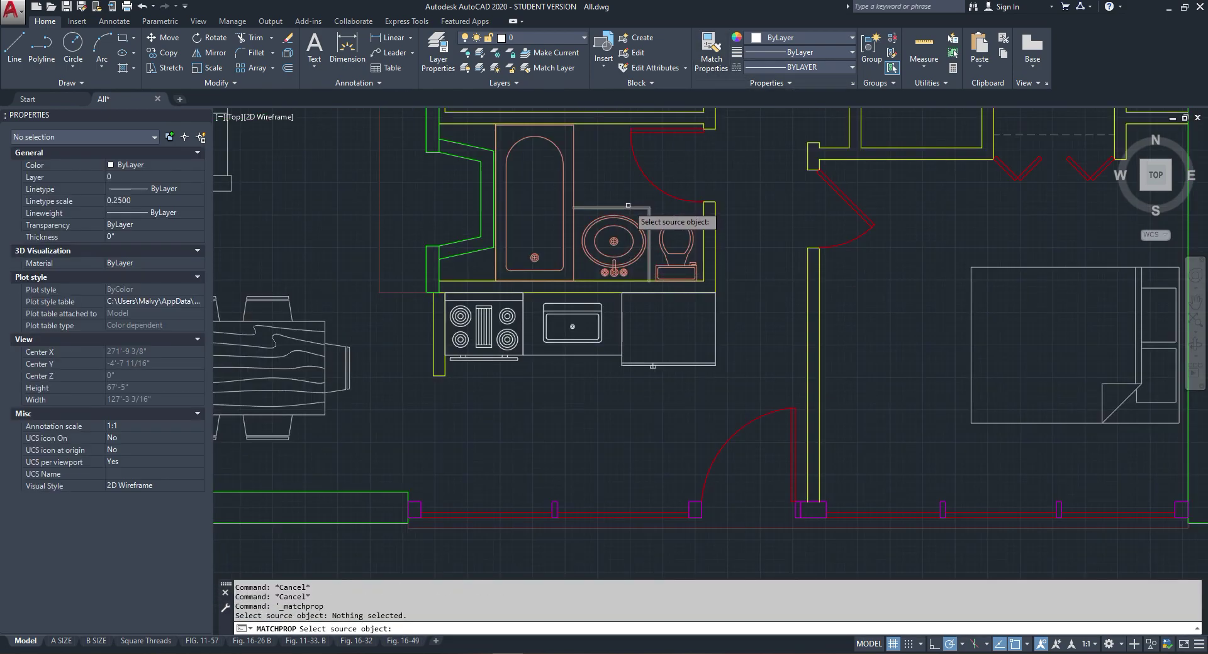
pyautogui.click(649, 215)
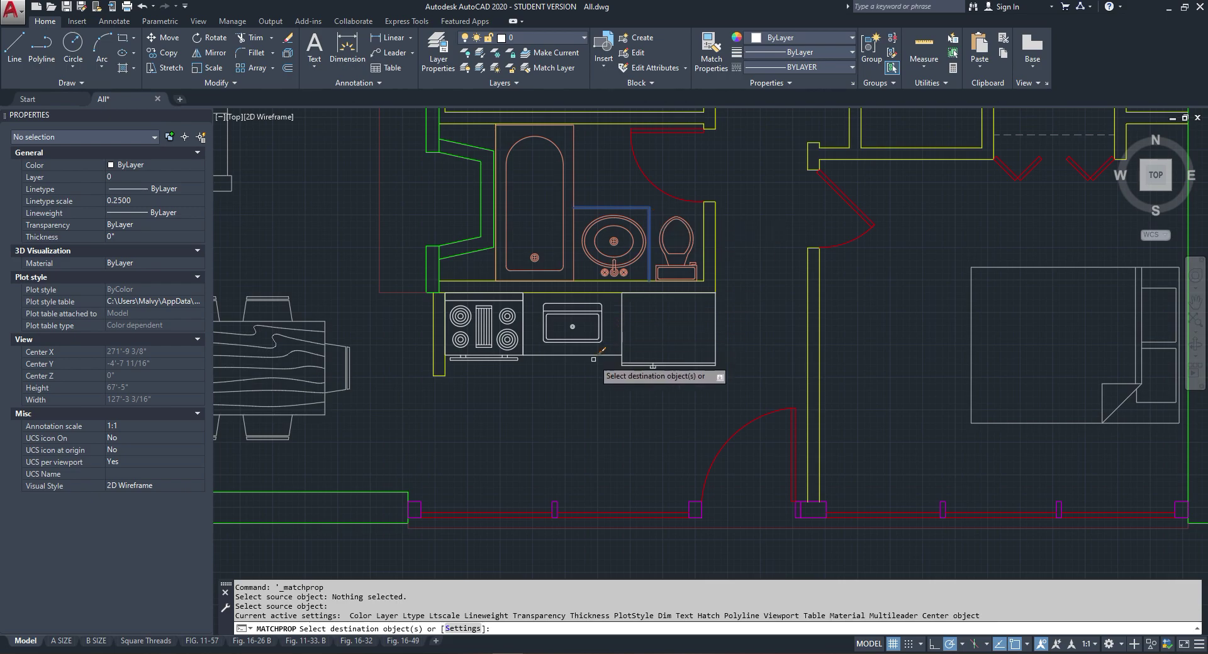
pyautogui.scroll(2, 594, 361)
pyautogui.click(593, 359)
pyautogui.click(603, 346)
pyautogui.click(587, 357)
pyautogui.click(585, 347)
pyautogui.press('Escape')
# Step: Match the properties of the range, refrigerator and kitchen sink to those of the bathtub
pyautogui.scroll(-2, 573, 357)
pyautogui.rightClick(537, 303)
pyautogui.click(547, 310)
pyautogui.click(540, 295)
pyautogui.click(540, 300)
pyautogui.click(550, 286)
pyautogui.click(539, 328)
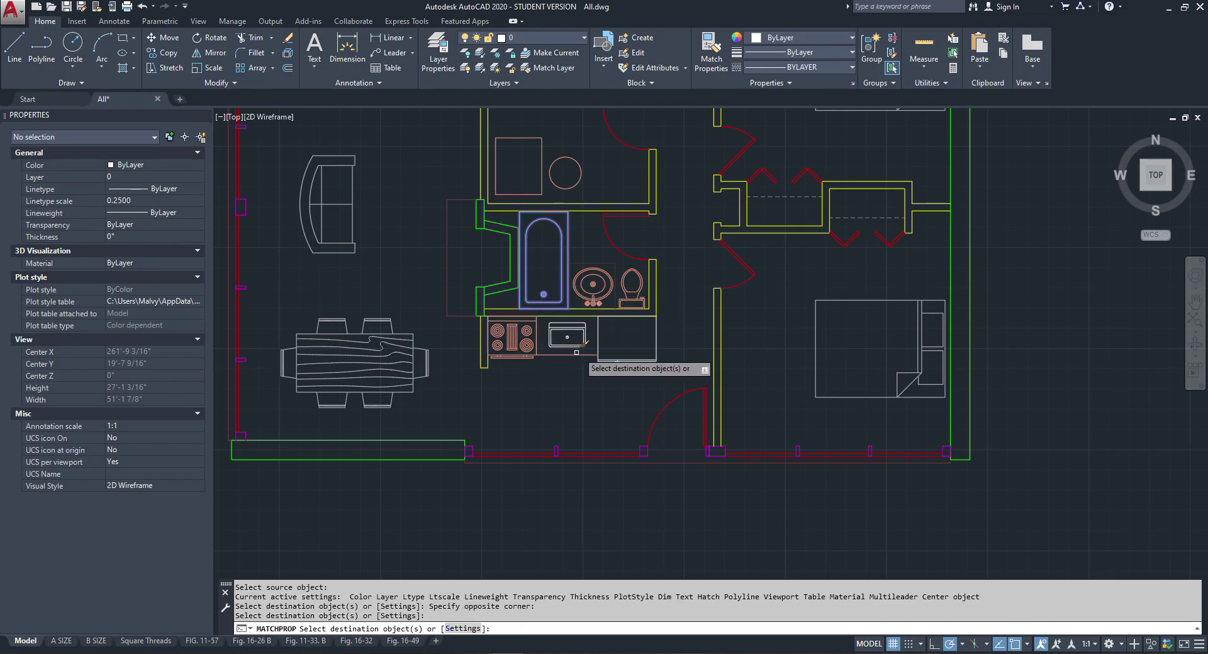
pyautogui.click(608, 375)
pyautogui.scroll(4, 588, 341)
pyautogui.click(588, 340)
pyautogui.click(560, 337)
pyautogui.press('Escape')
pyautogui.scroll(-2, 563, 333)
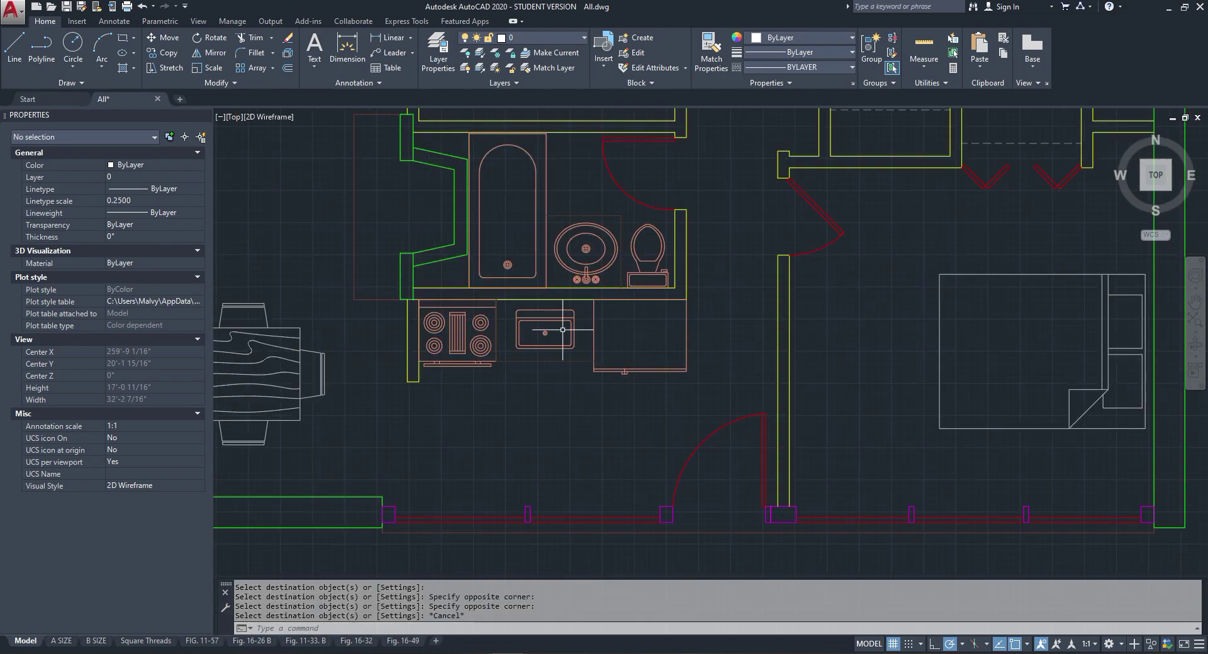
# Step: Put the dining set on layer A-ELEV-8
pyautogui.scroll(-4, 561, 332)
pyautogui.scroll(3, 577, 554)
pyautogui.scroll(-3, 652, 407)
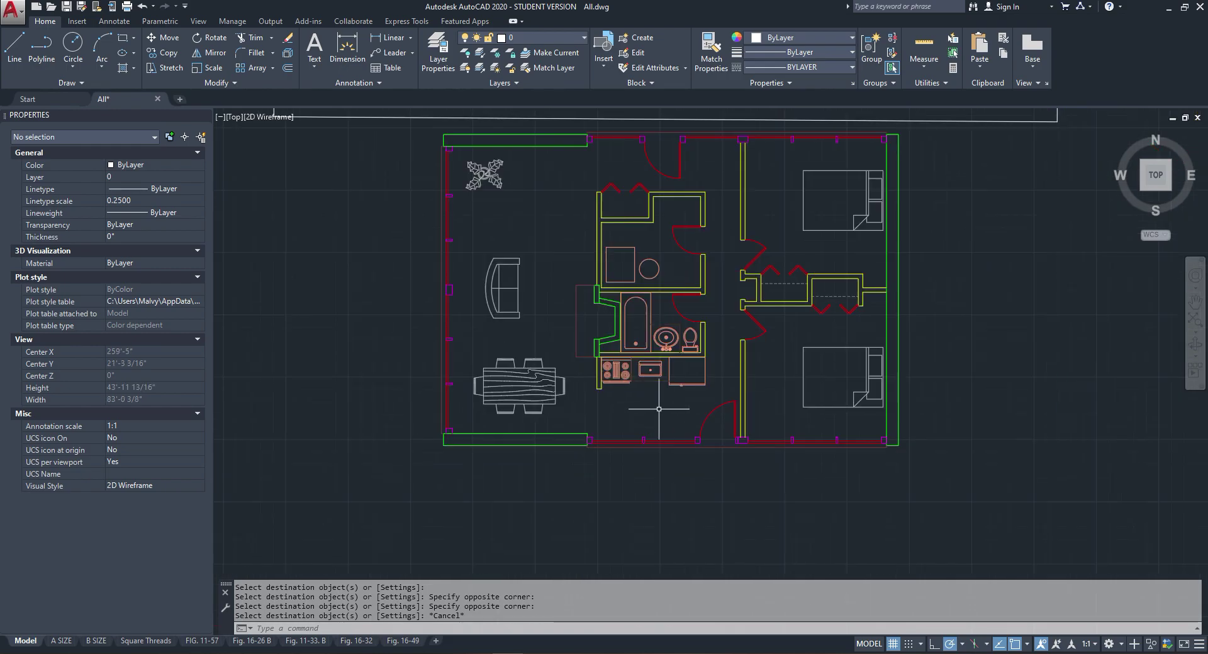
pyautogui.click(519, 381)
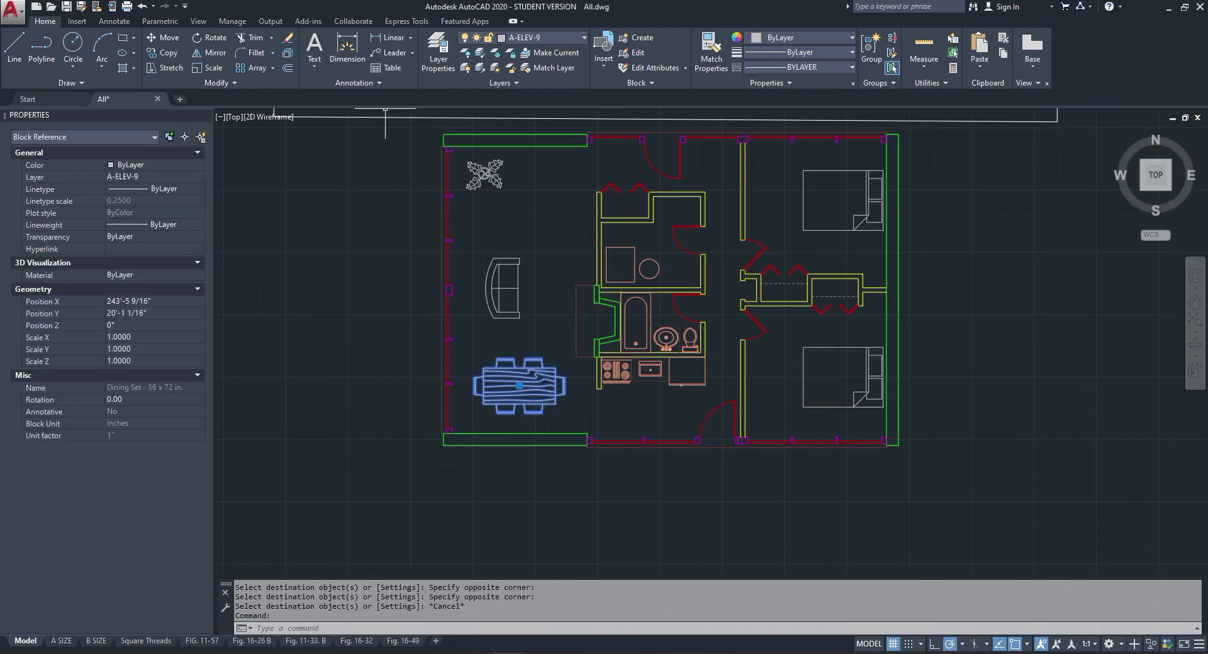
pyautogui.click(544, 37)
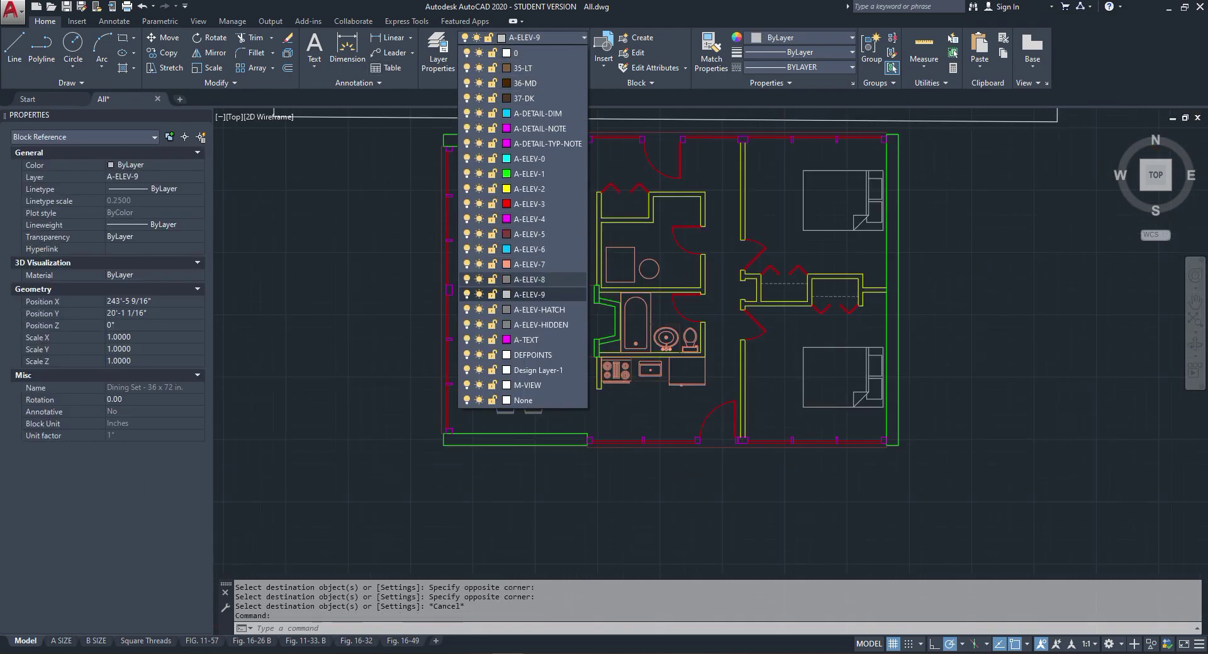
pyautogui.click(522, 279)
pyautogui.press('Escape')
# Step: Match the properties of the plant, sofa and both beds to those of the dining set
pyautogui.click(712, 52)
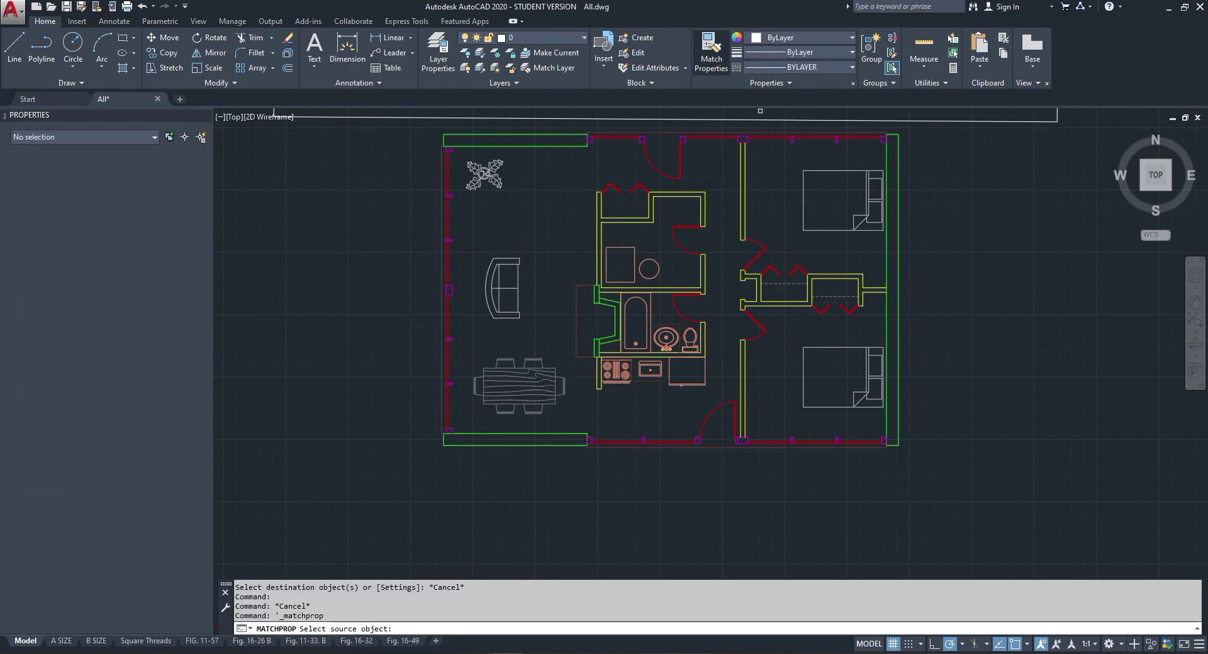
pyautogui.click(514, 358)
pyautogui.click(540, 179)
pyautogui.click(499, 322)
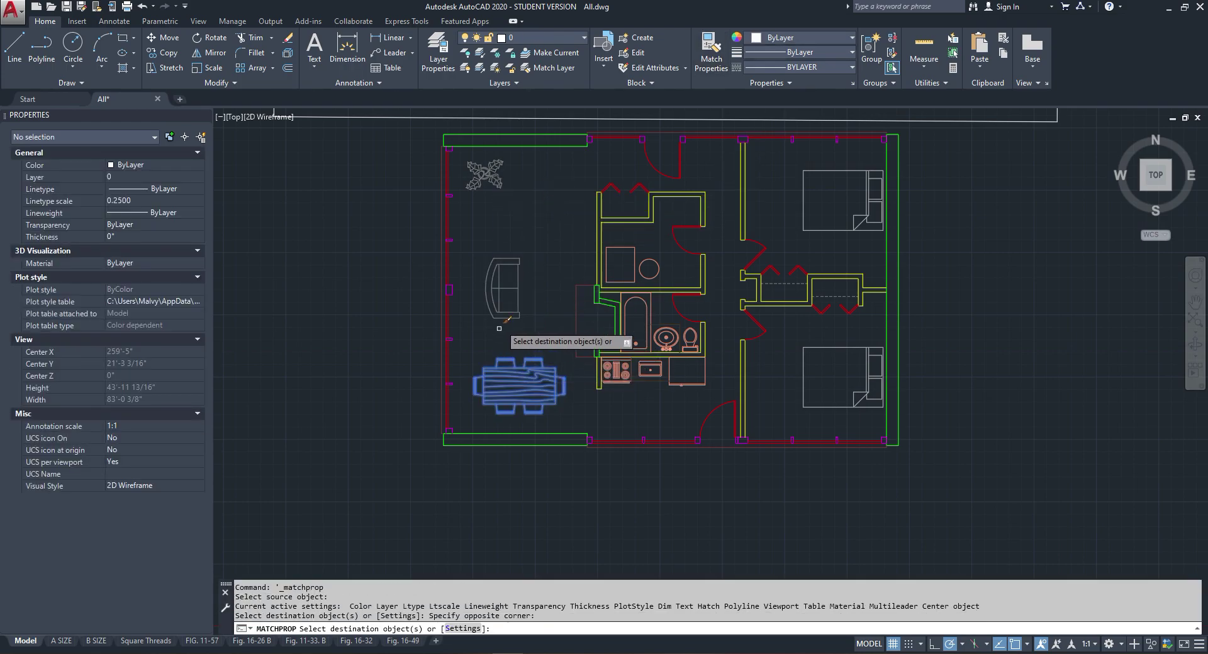
pyautogui.click(814, 211)
pyautogui.click(795, 231)
pyautogui.click(842, 344)
pyautogui.click(816, 385)
pyautogui.press('Escape')
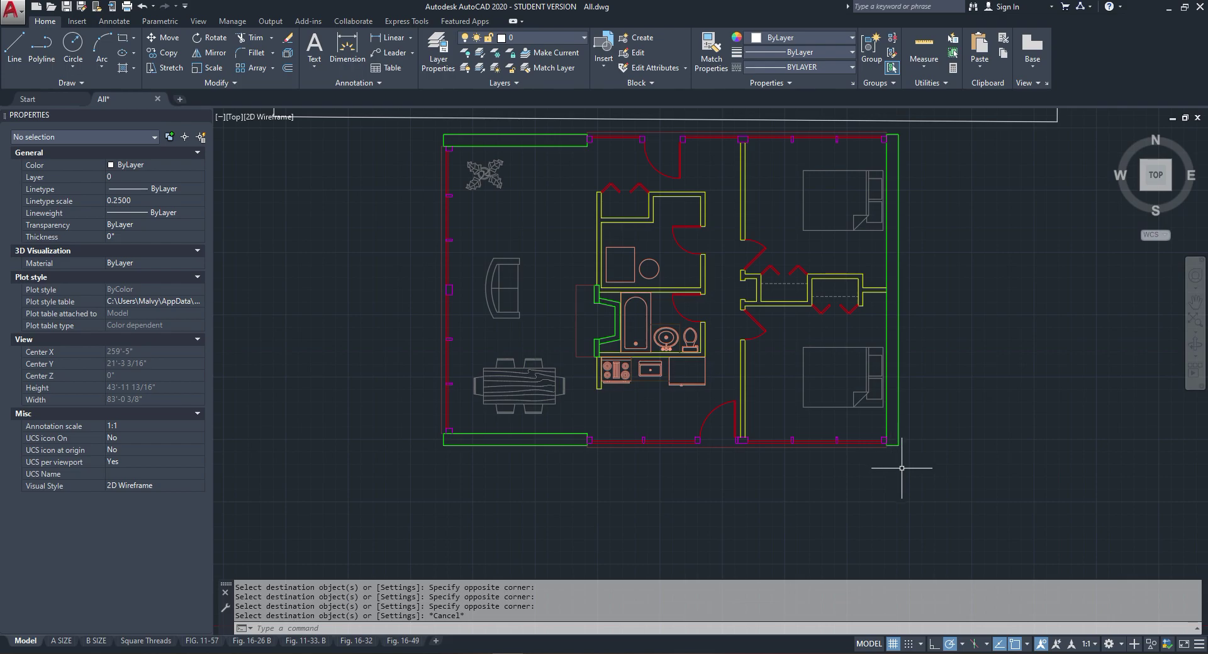
# Step: Hatch the fireplace walls and the cavities between them and the bathtub with the ANSI31 pattern
pyautogui.scroll(-5, 859, 463)
pyautogui.scroll(5, 802, 397)
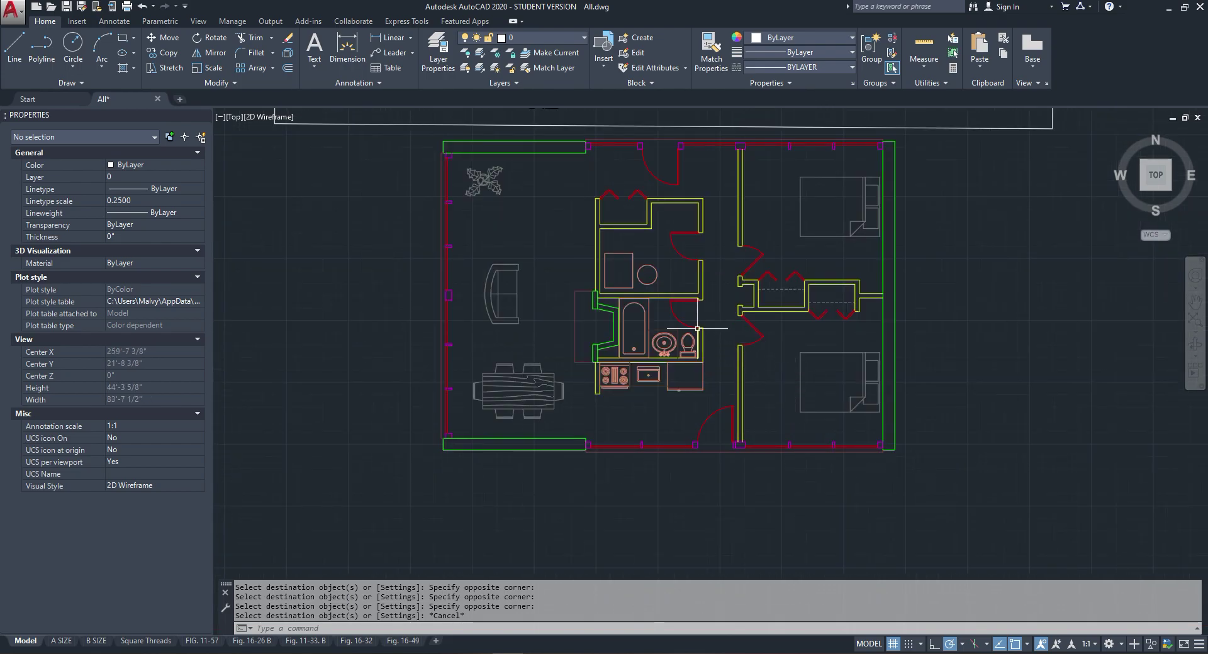
pyautogui.scroll(4, 629, 337)
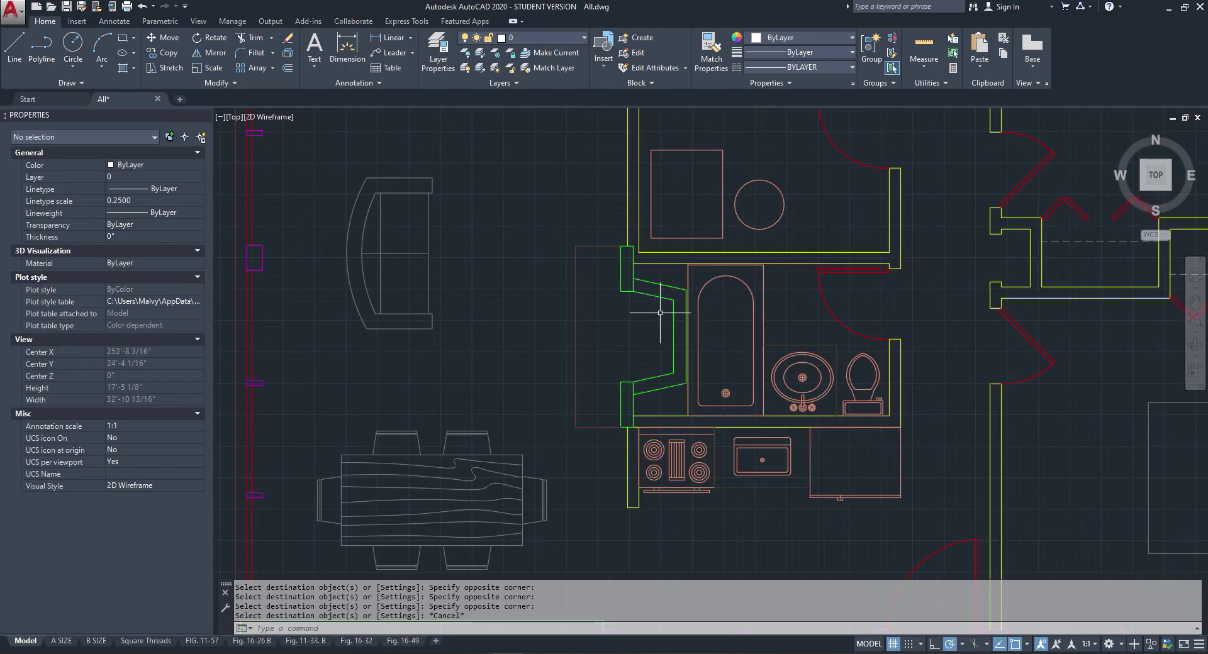
pyautogui.scroll(4, 628, 251)
pyautogui.scroll(-4, 639, 303)
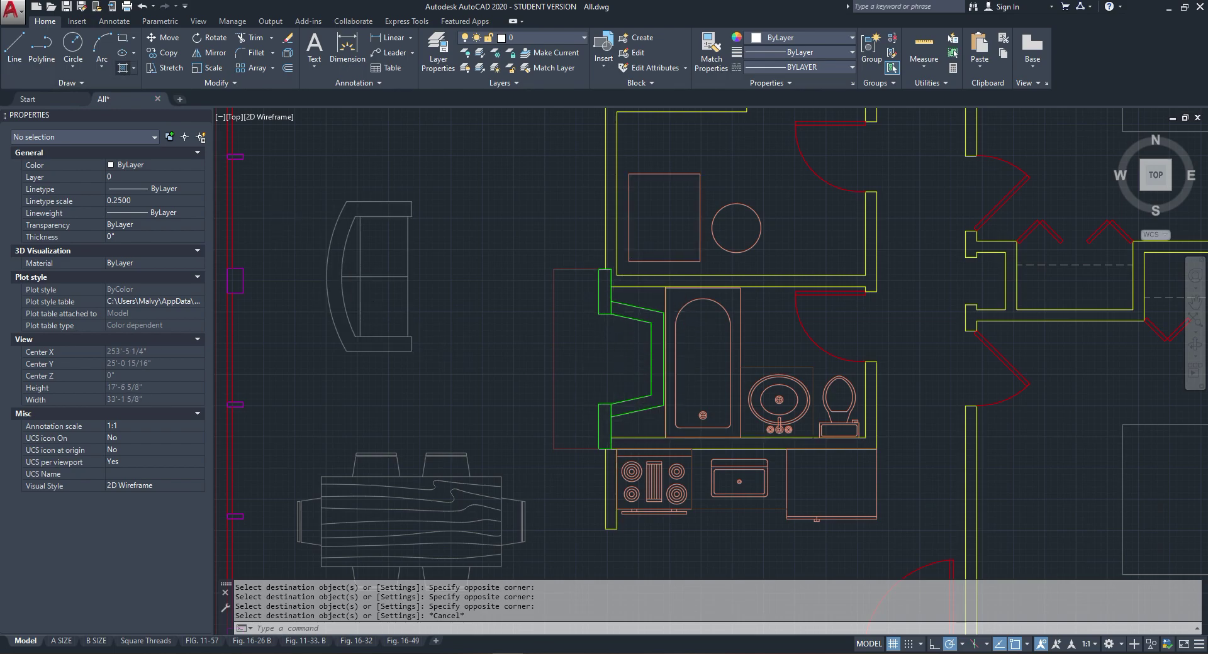
pyautogui.write('h')
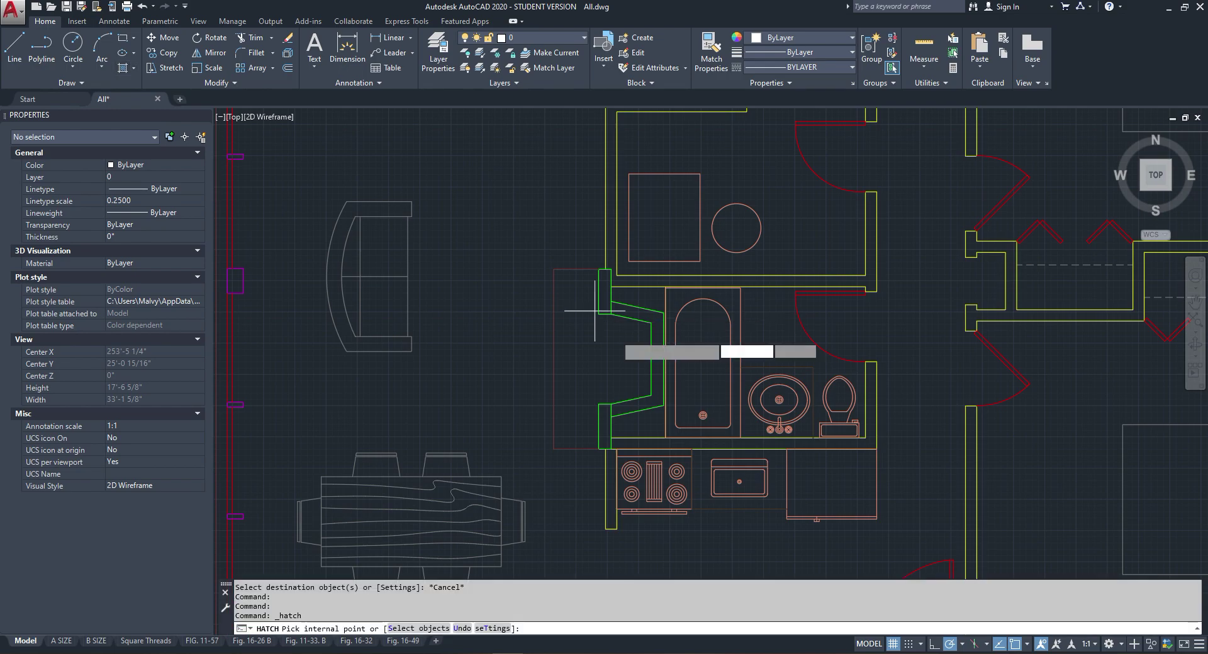
pyautogui.press('Return')
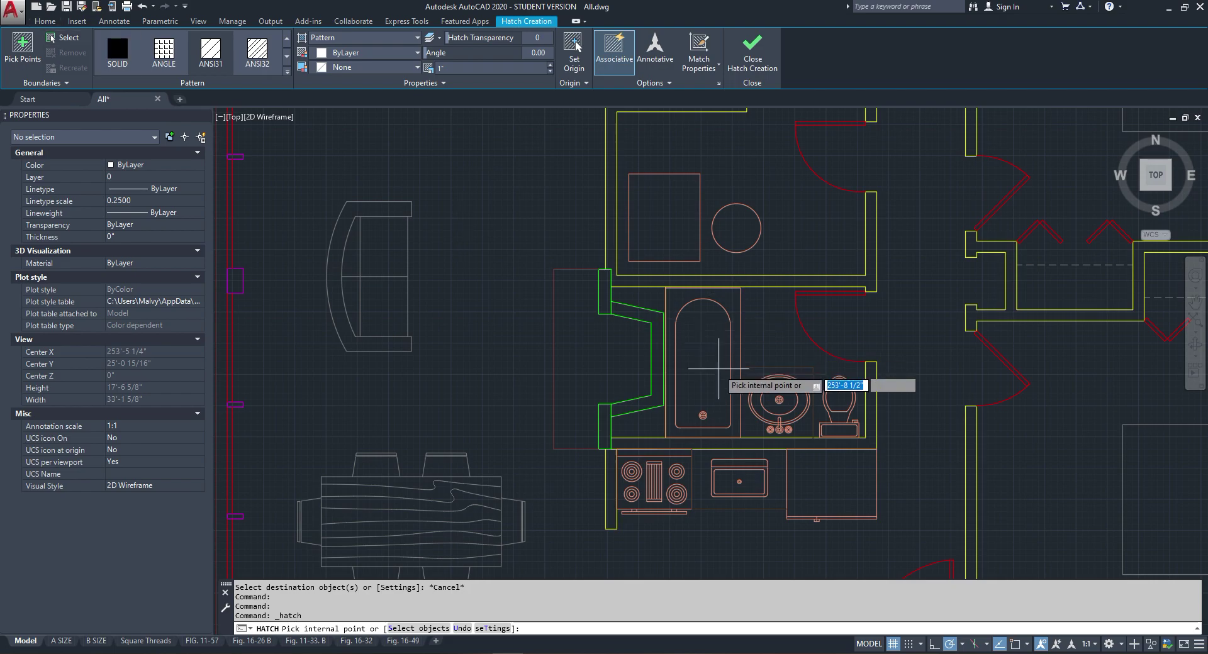
pyautogui.click(655, 300)
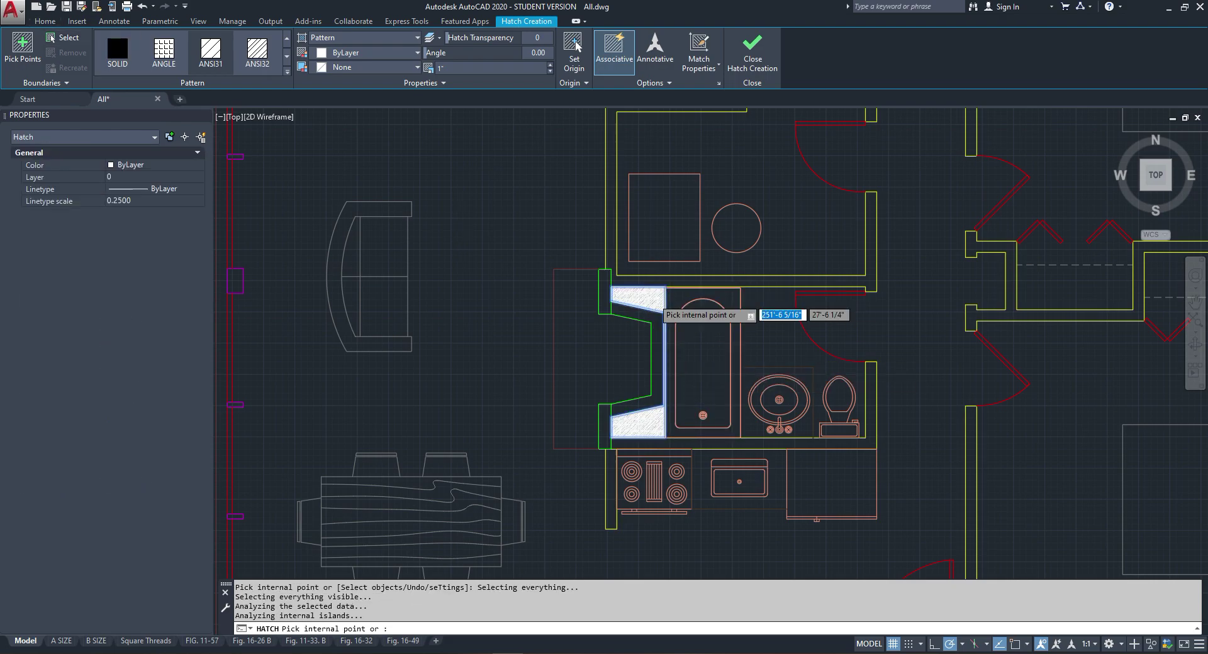
pyautogui.scroll(2, 642, 321)
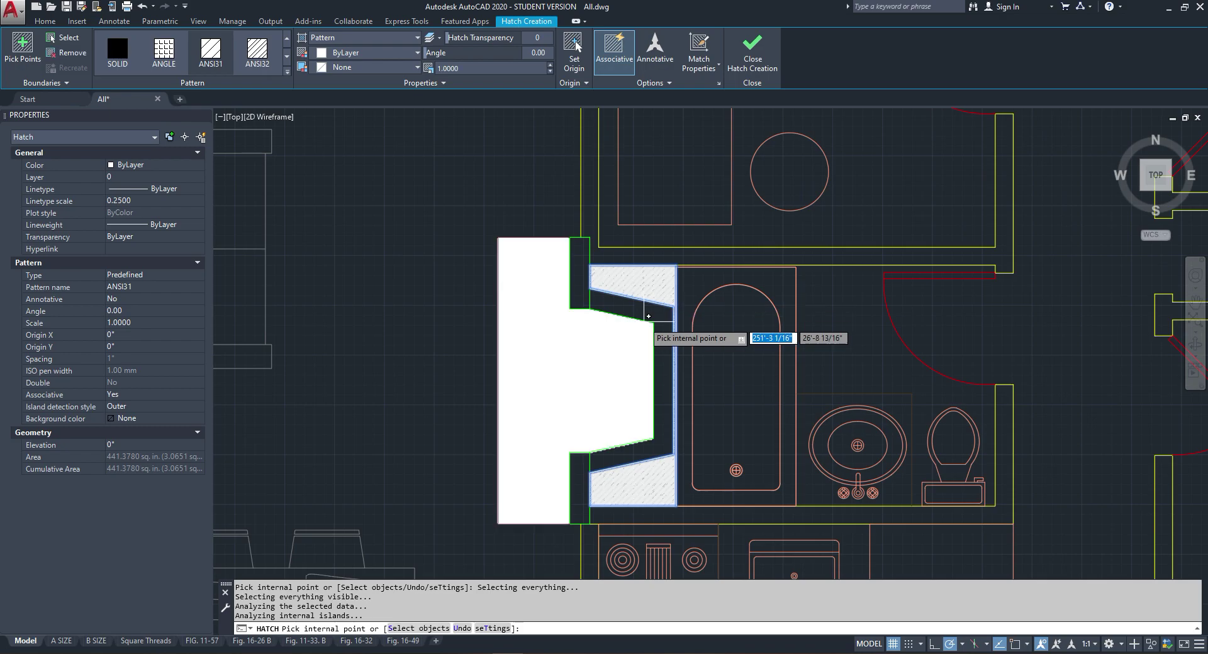
pyautogui.click(579, 271)
pyautogui.click(579, 486)
pyautogui.rightClick(584, 393)
pyautogui.click(602, 399)
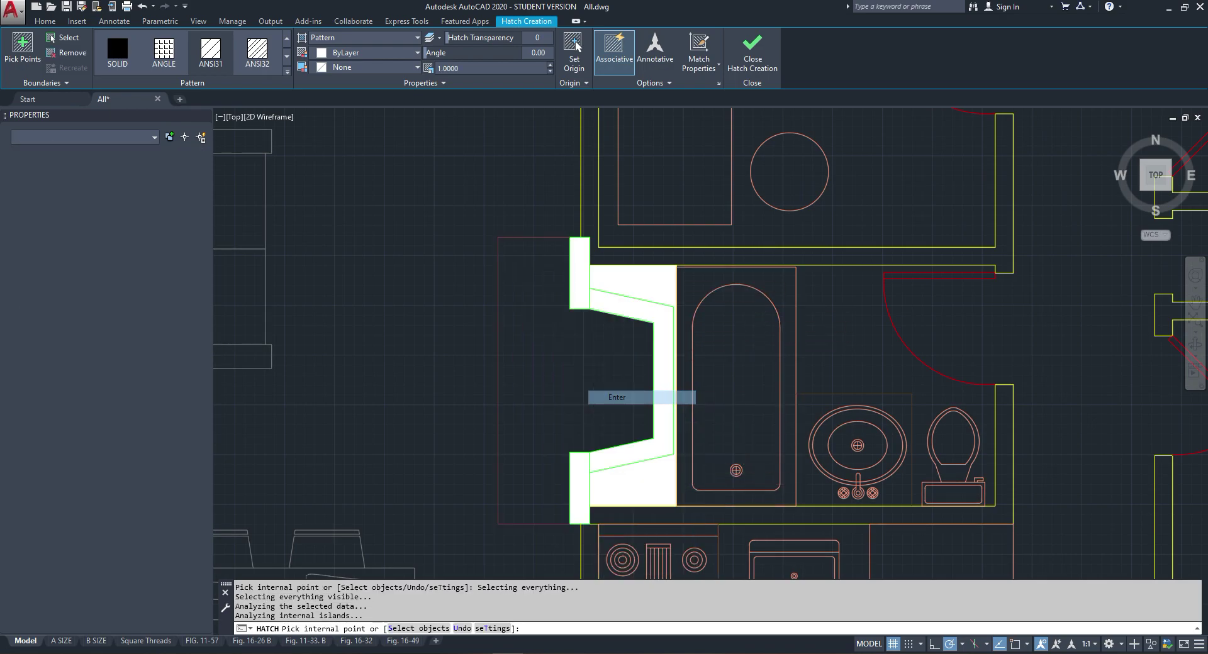
# Step: Set the fireplace hatch's scale to 10 through Hatch Edit
pyautogui.click(645, 284)
pyautogui.rightClick(669, 272)
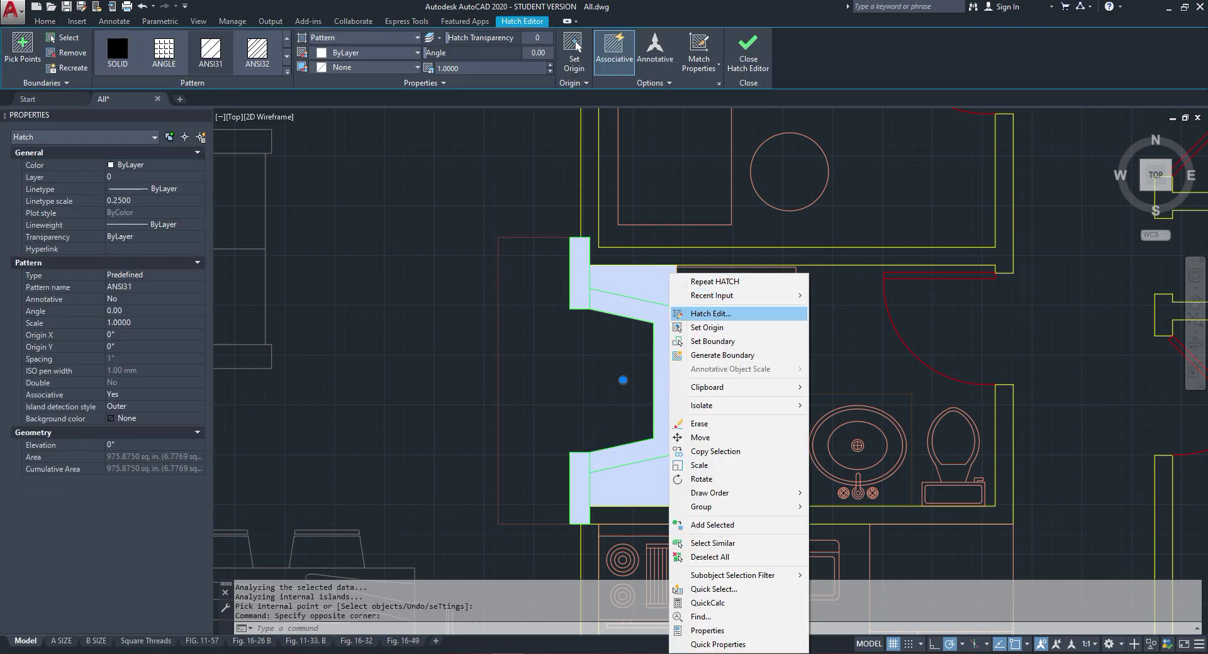
pyautogui.click(701, 314)
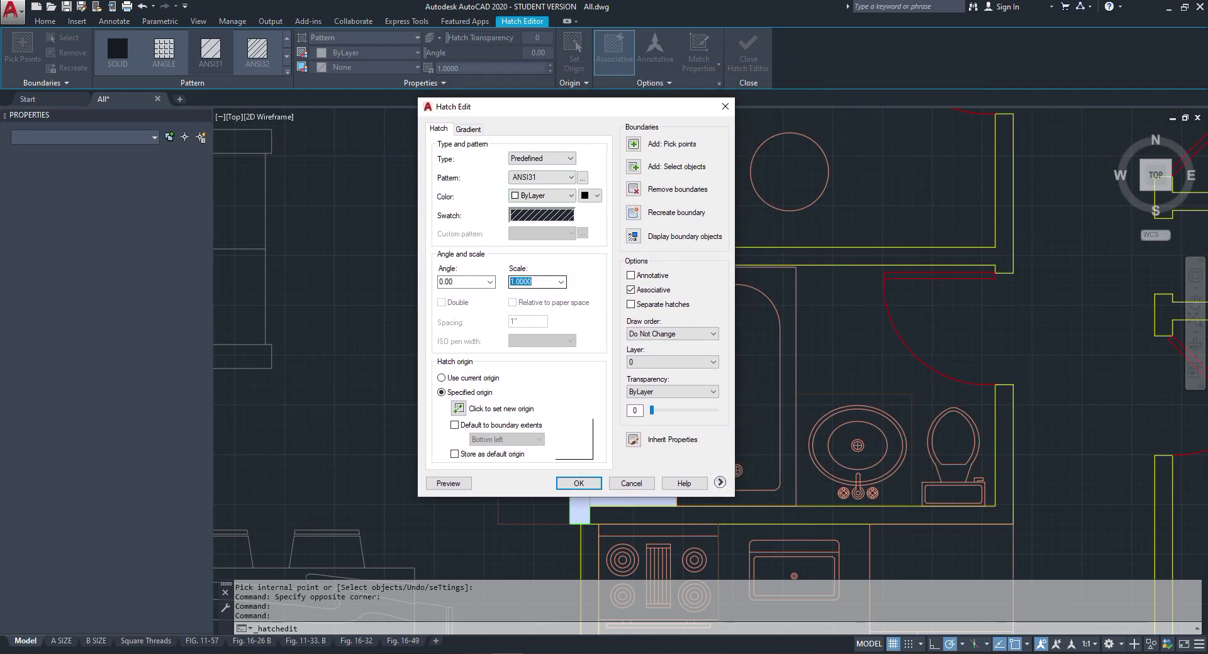
pyautogui.press('Return')
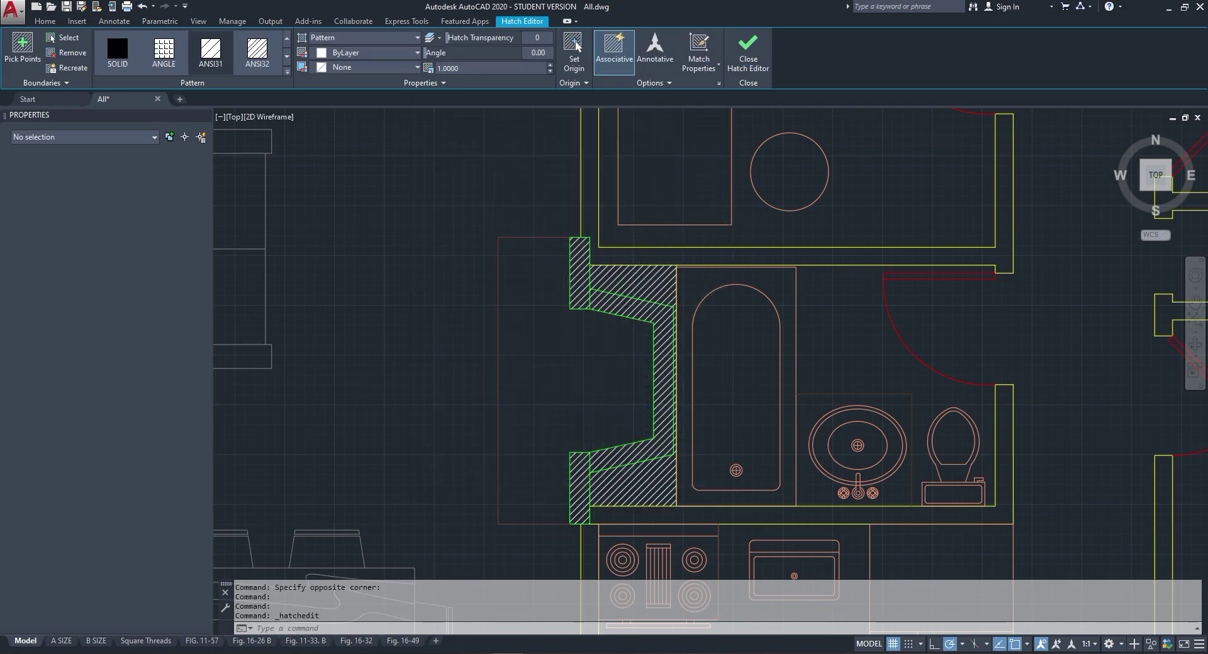
# Step: Put the fireplace hatch on layer A-ELEV-HIDDEN
pyautogui.click(644, 300)
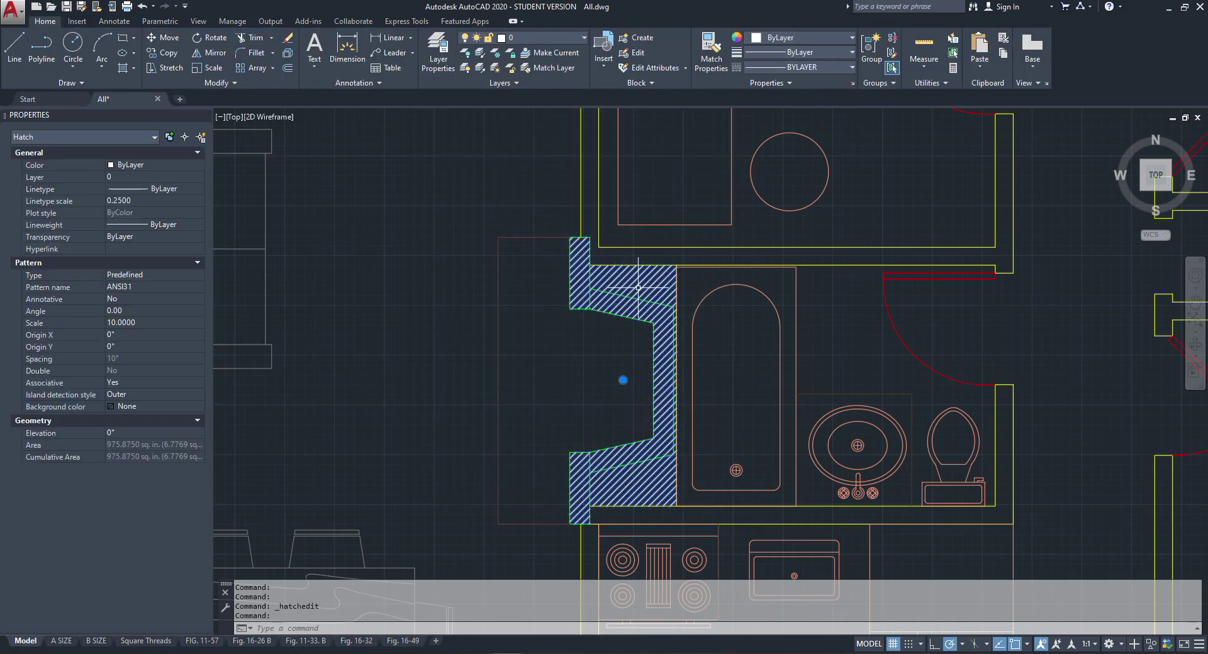
pyautogui.click(45, 21)
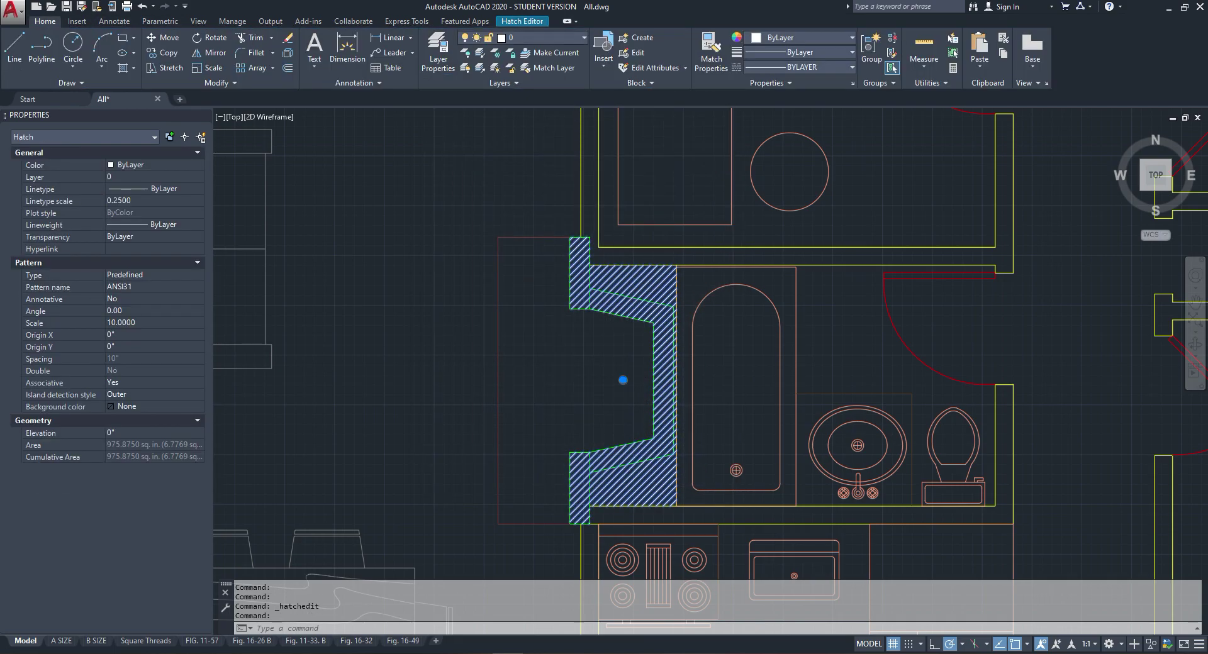
pyautogui.click(541, 37)
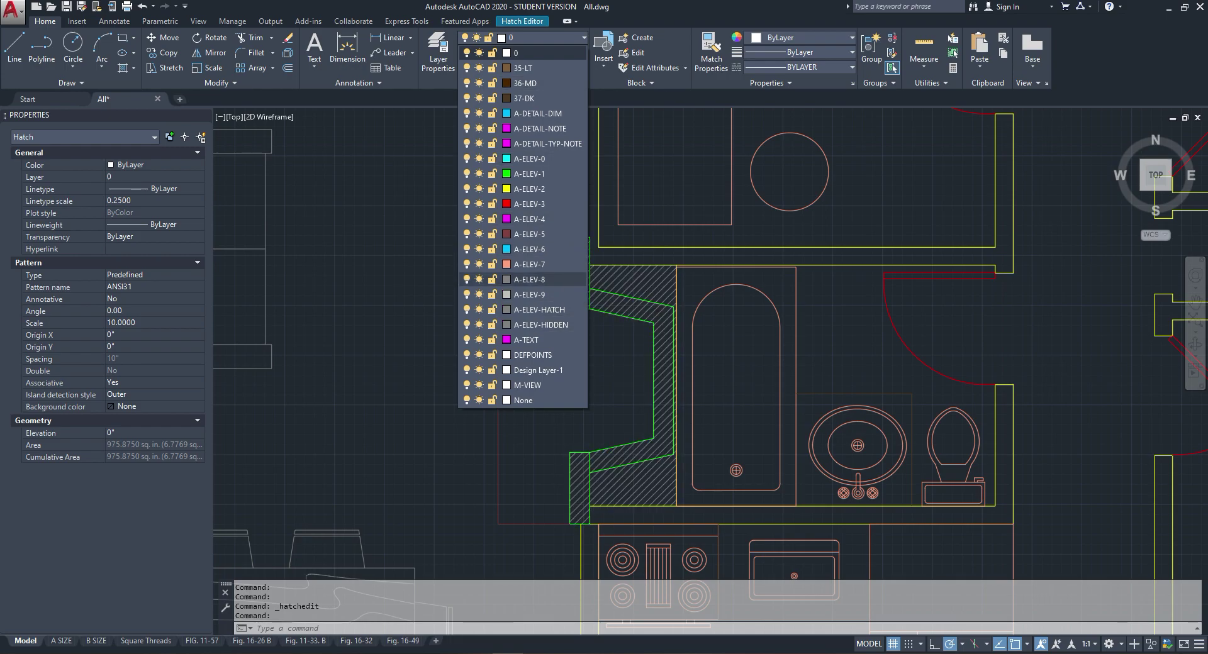
pyautogui.click(541, 324)
pyautogui.scroll(-3, 665, 329)
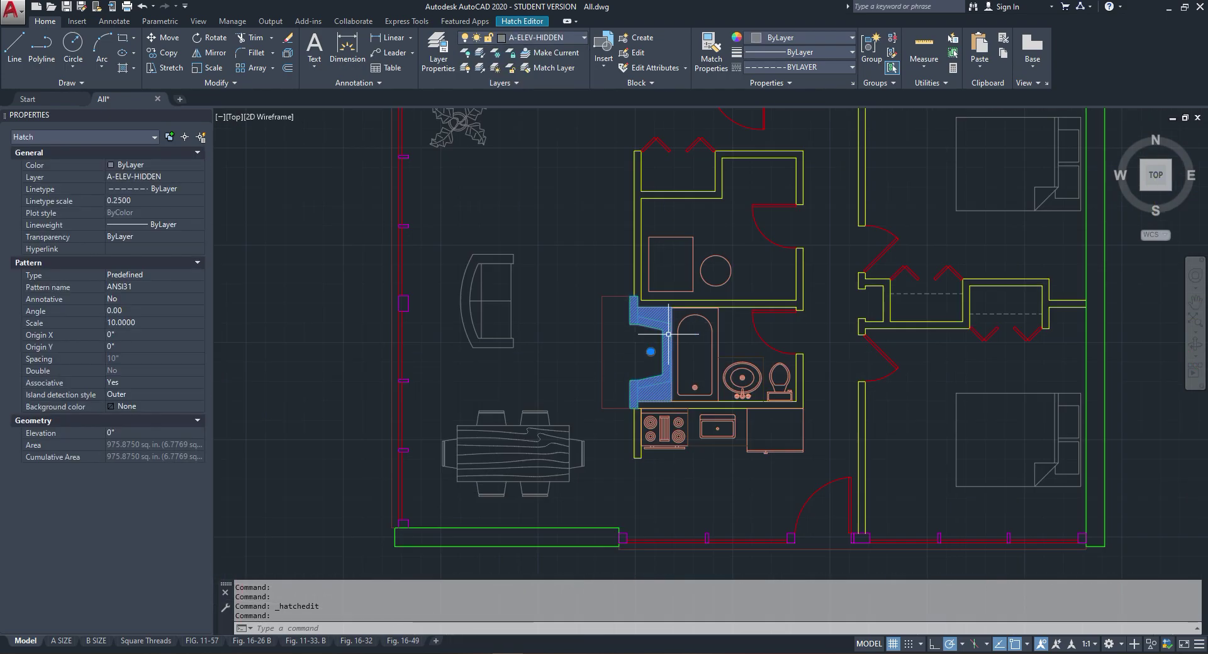
pyautogui.press('Escape')
pyautogui.press('Escape')
pyautogui.moveTo(625, 345); pyautogui.dragTo(607, 334, button='middle')
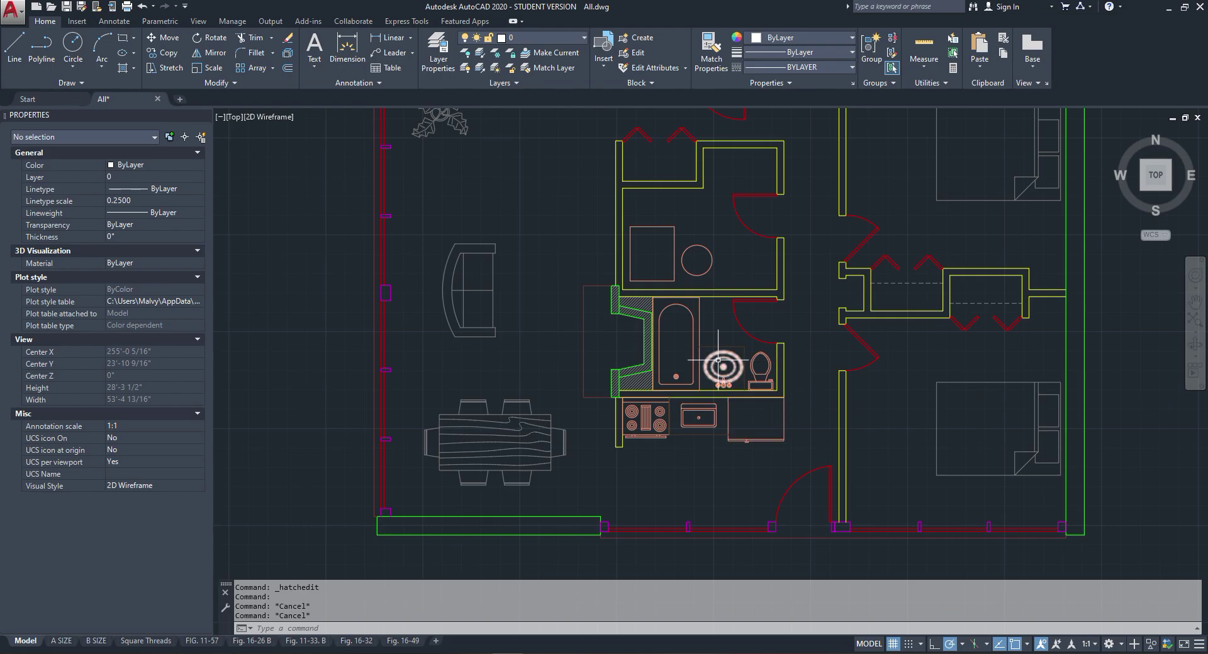
pyautogui.scroll(-2, 599, 425)
pyautogui.scroll(2, 589, 346)
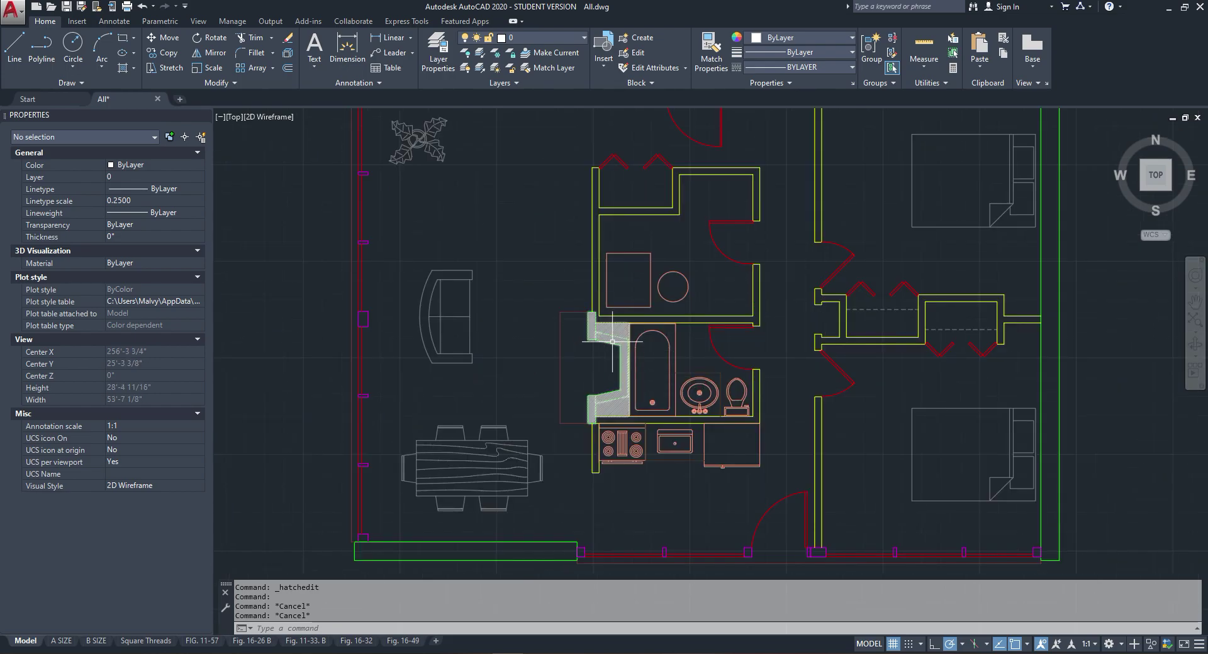
pyautogui.scroll(-2, 616, 374)
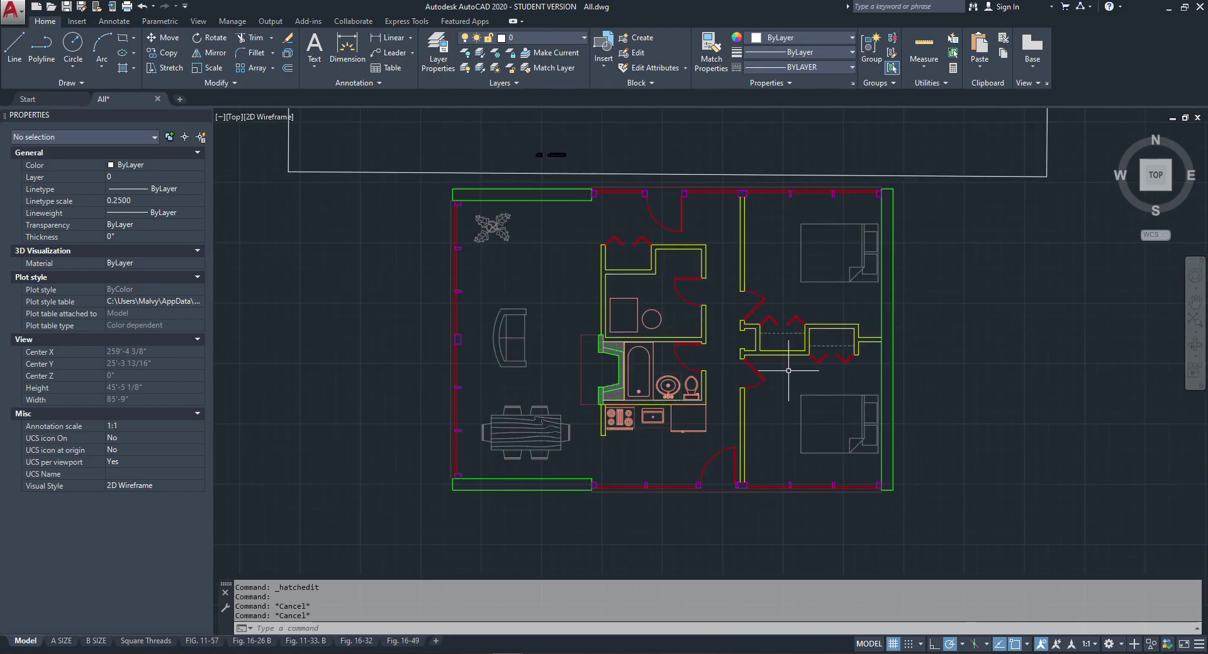
# Step: Add a multiline text label reading LIVING between the plant and the sofa in the living area
pyautogui.scroll(-4, 792, 370)
pyautogui.scroll(2, 793, 366)
pyautogui.scroll(2, 766, 409)
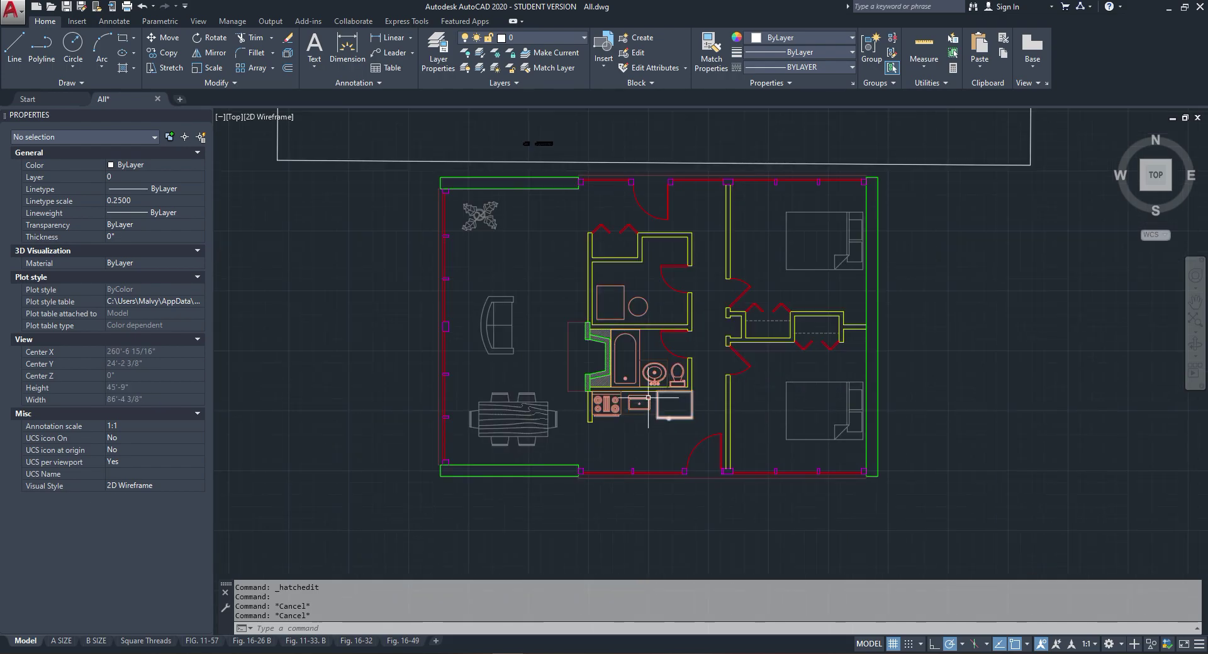
pyautogui.scroll(-2, 588, 389)
pyautogui.scroll(2, 585, 392)
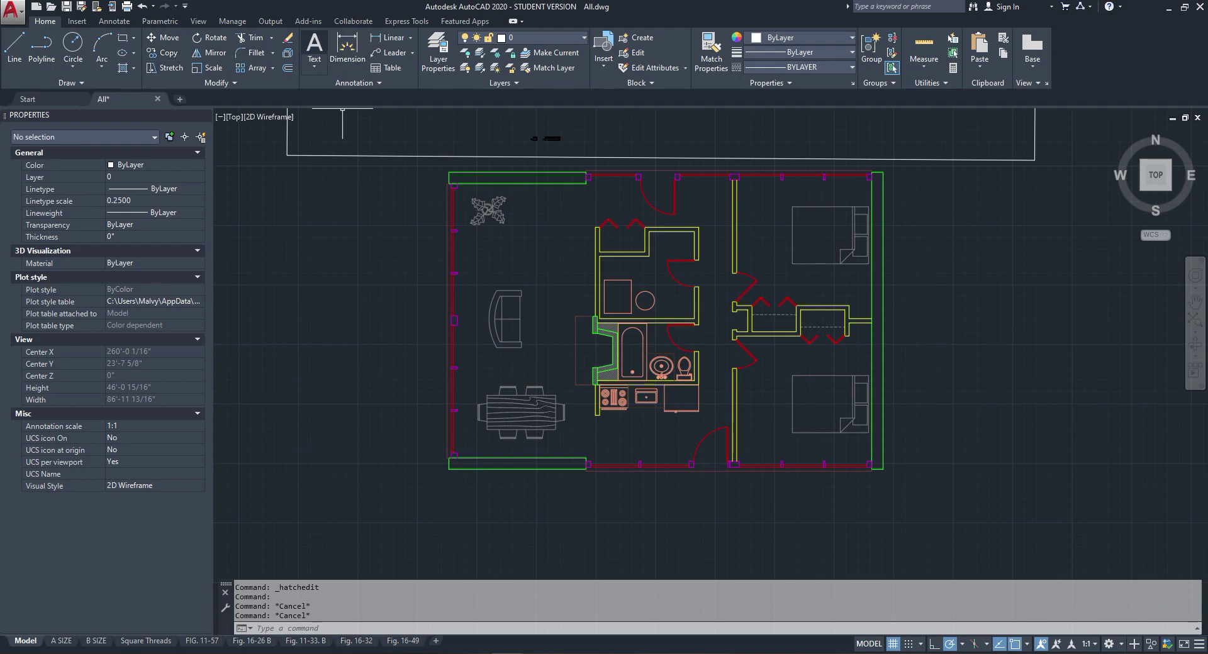
pyautogui.click(314, 45)
pyautogui.scroll(4, 497, 273)
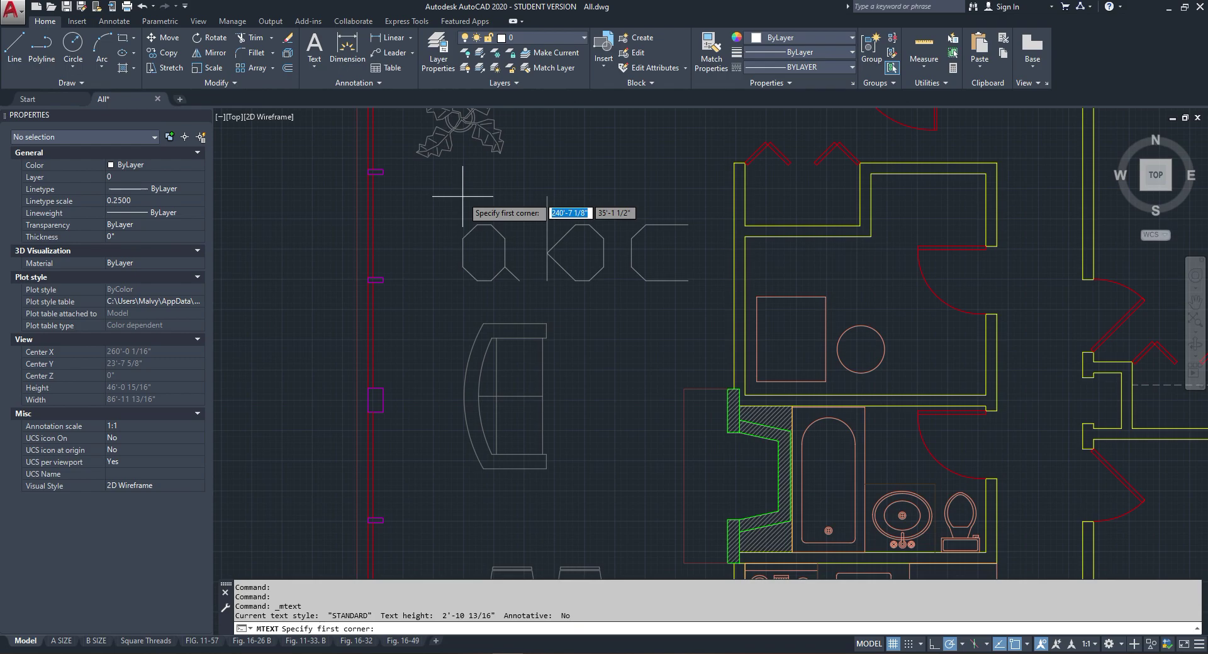
pyautogui.click(459, 167)
pyautogui.click(600, 270)
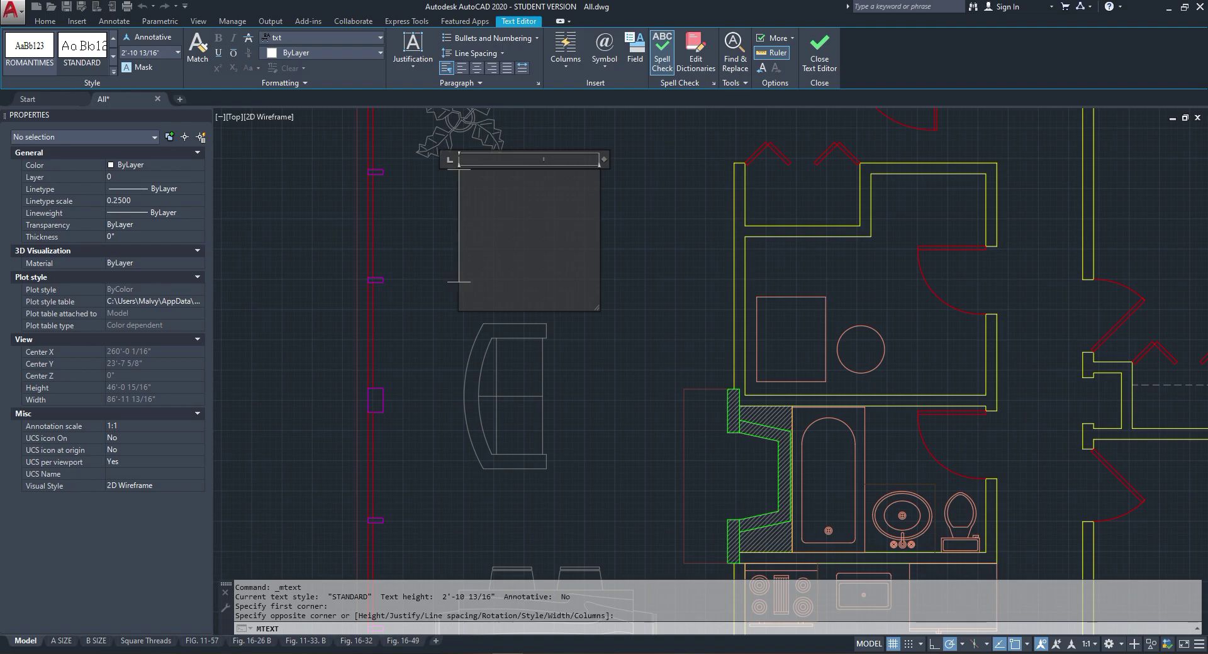
pyautogui.write('LIVING')
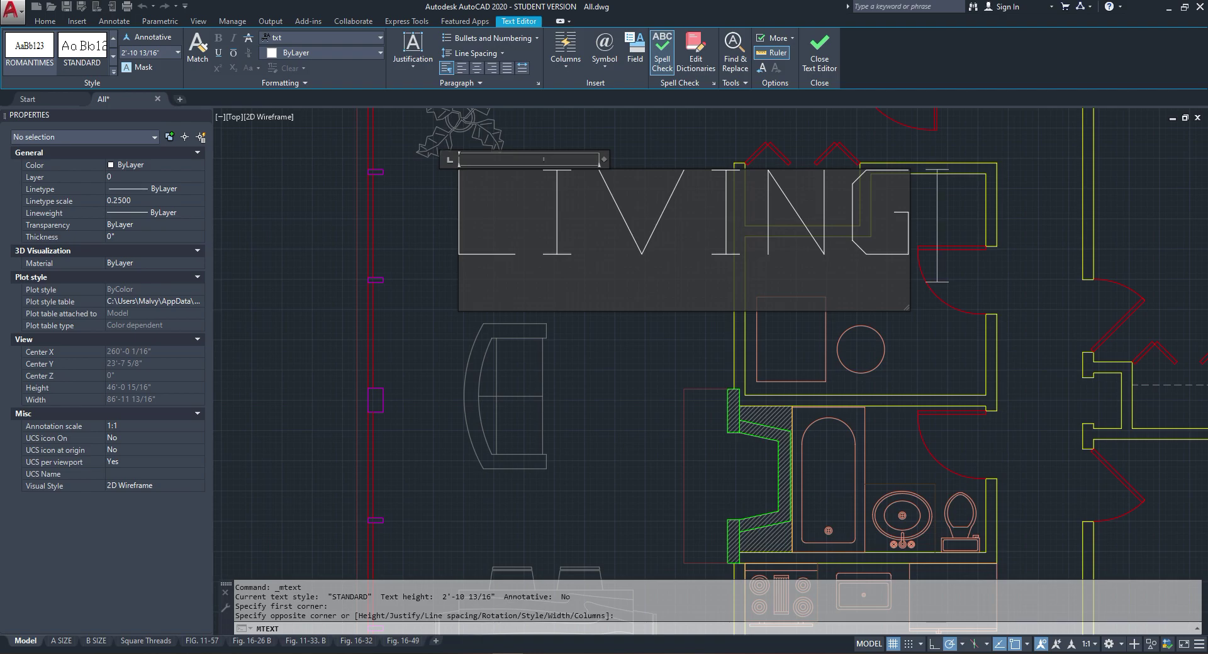
pyautogui.click(715, 315)
# Step: Set the LIVING label's text height to 1'-0"
pyautogui.scroll(-2, 629, 281)
pyautogui.doubleClick(635, 243)
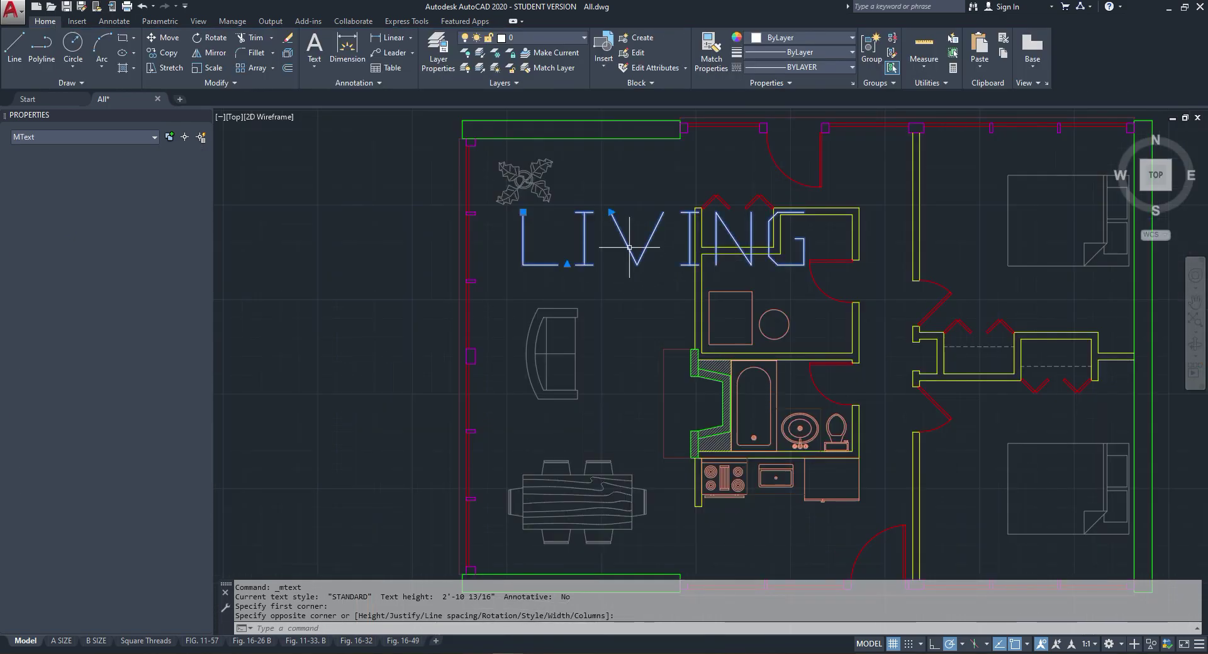
pyautogui.moveTo(769, 247); pyautogui.dragTo(715, 246)
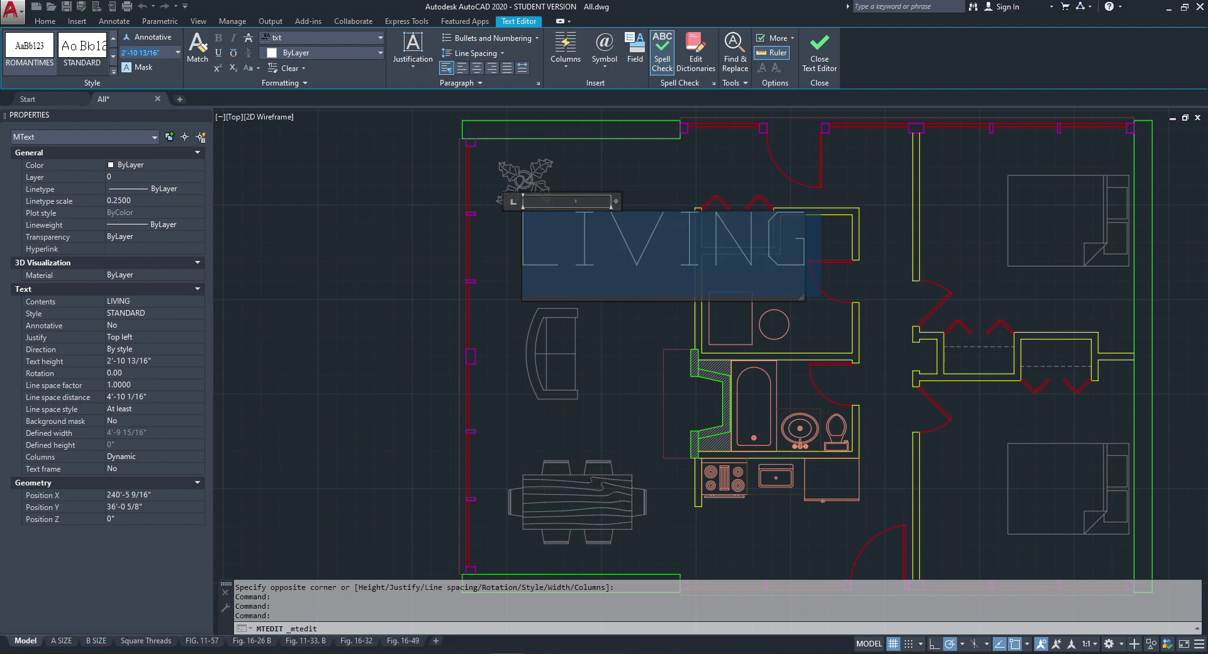
pyautogui.press('Return')
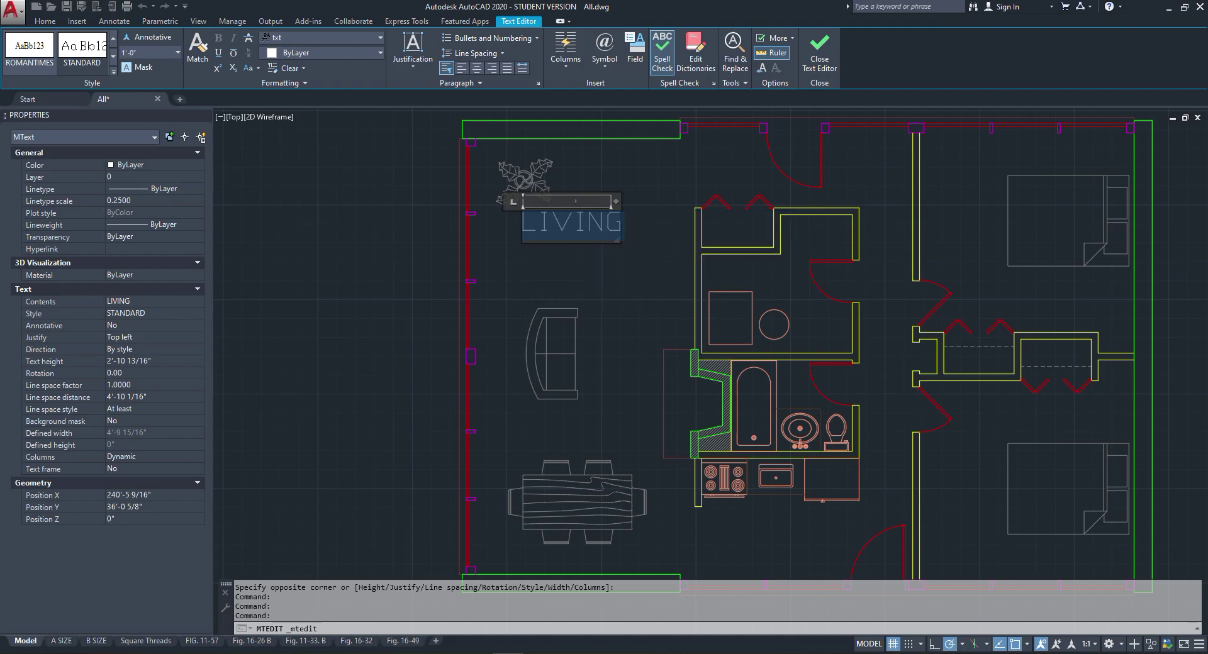
pyautogui.click(571, 264)
# Step: Change the LIVING label's font to Times New Roman
pyautogui.click(575, 223)
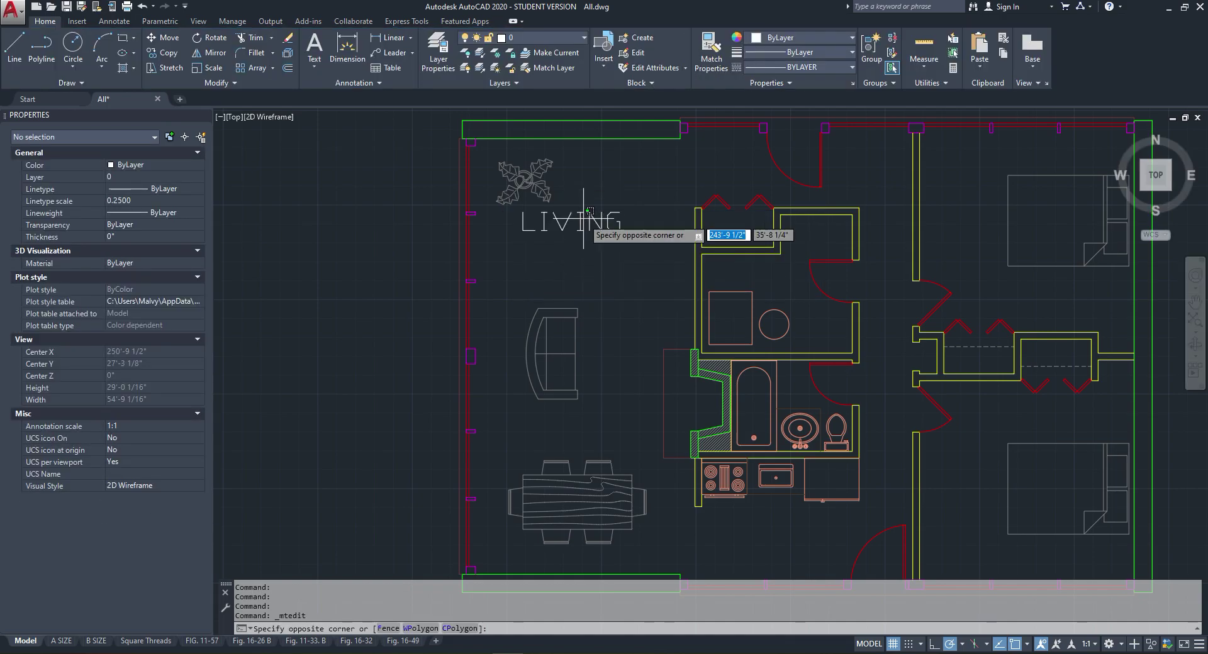
pyautogui.click(579, 220)
pyautogui.doubleClick(579, 221)
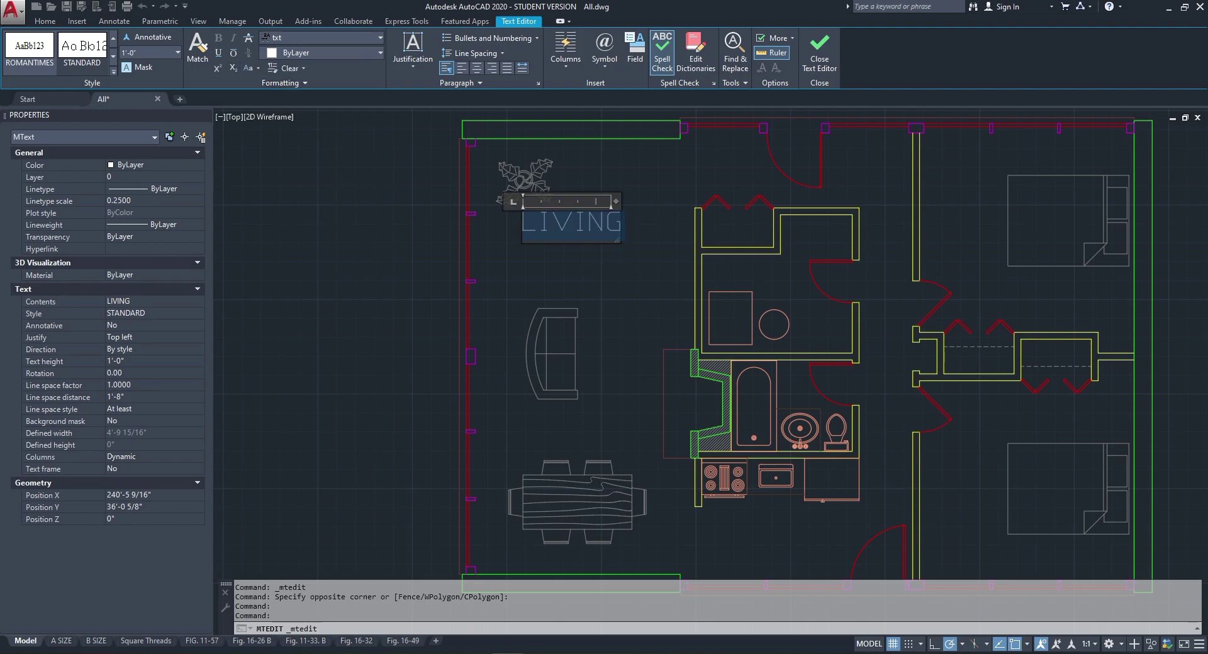
pyautogui.click(321, 37)
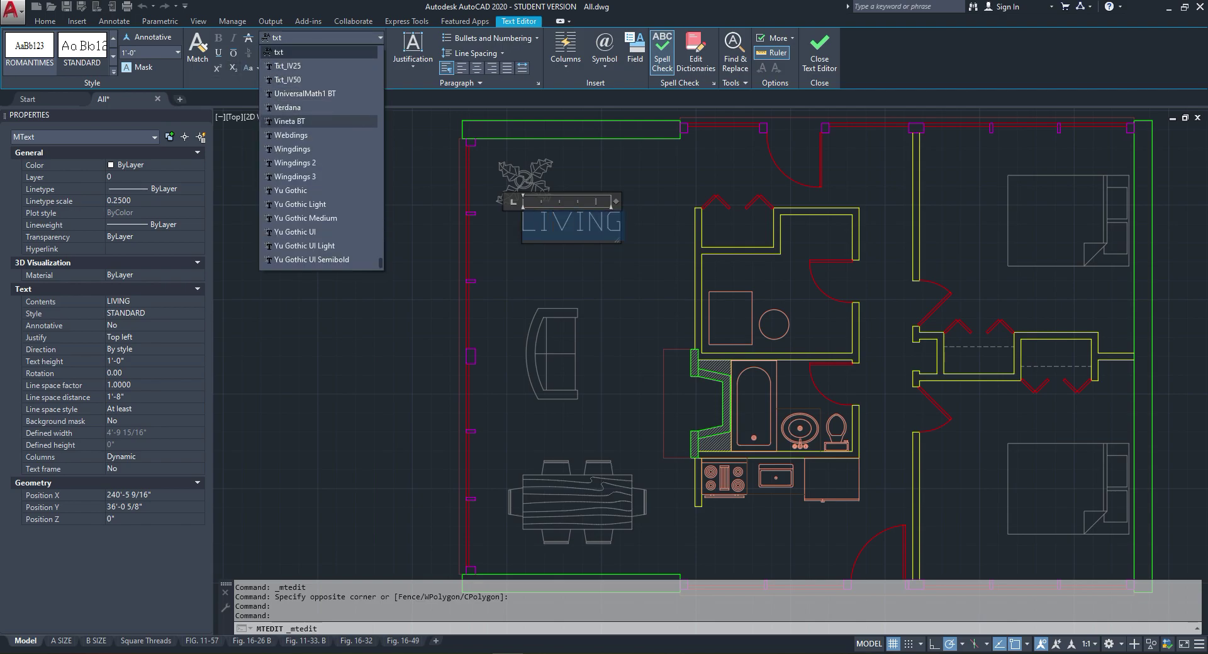
pyautogui.scroll(5, 320, 157)
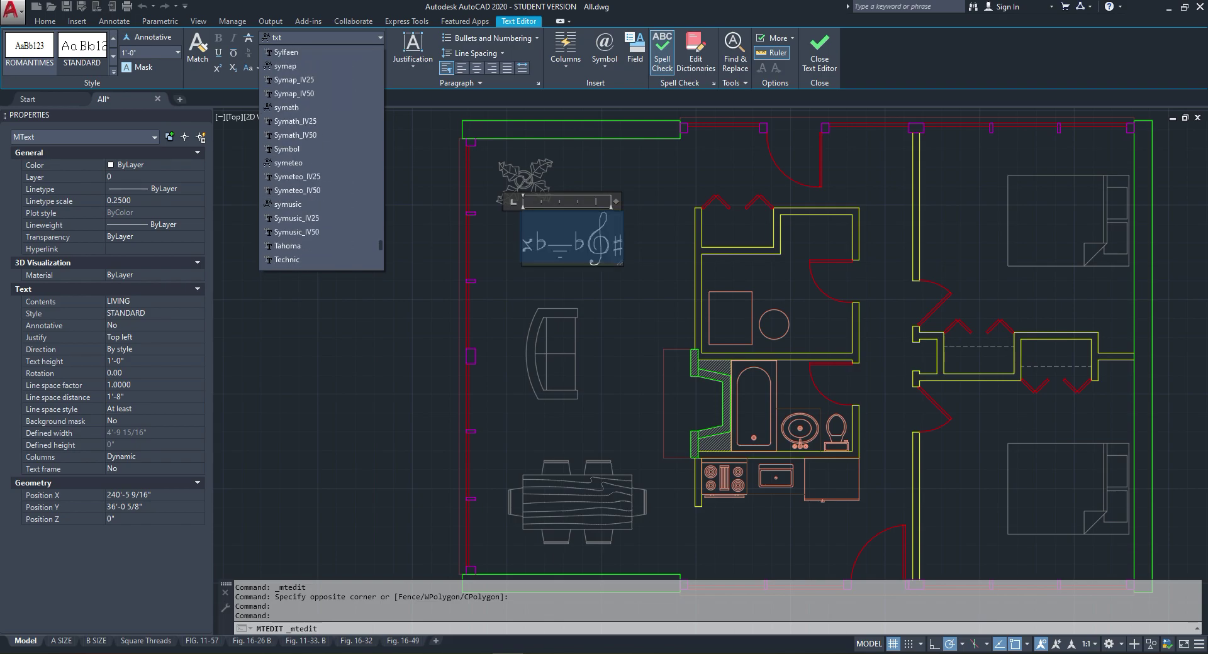
pyautogui.press('Escape')
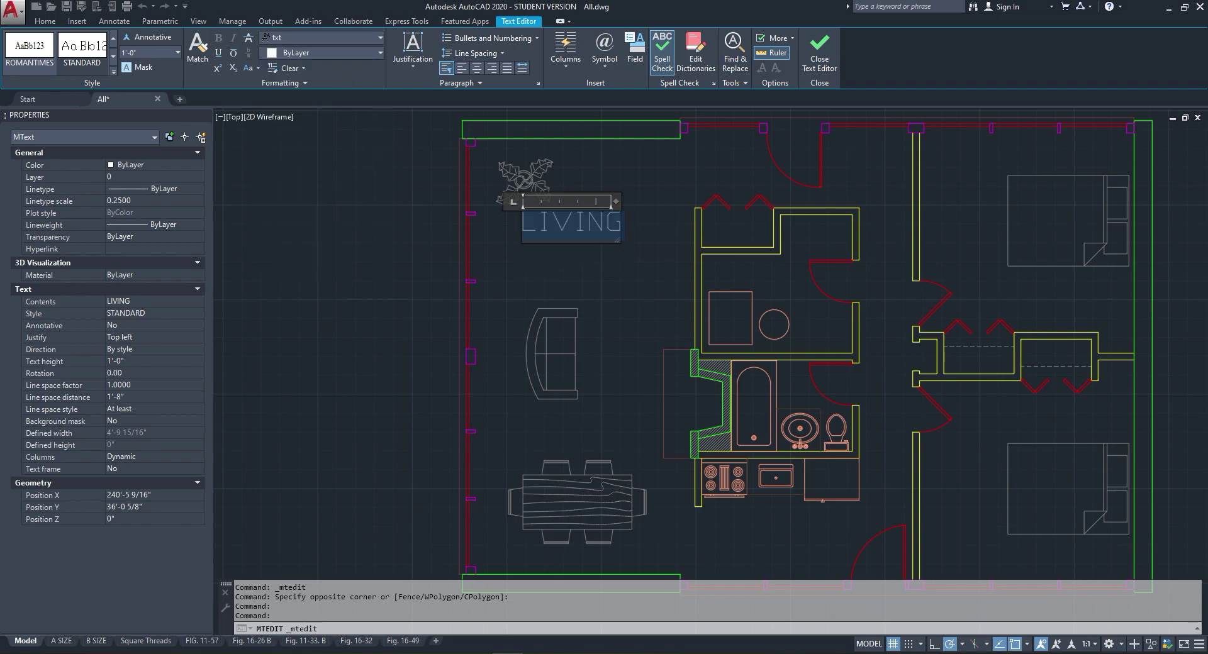
pyautogui.click(321, 37)
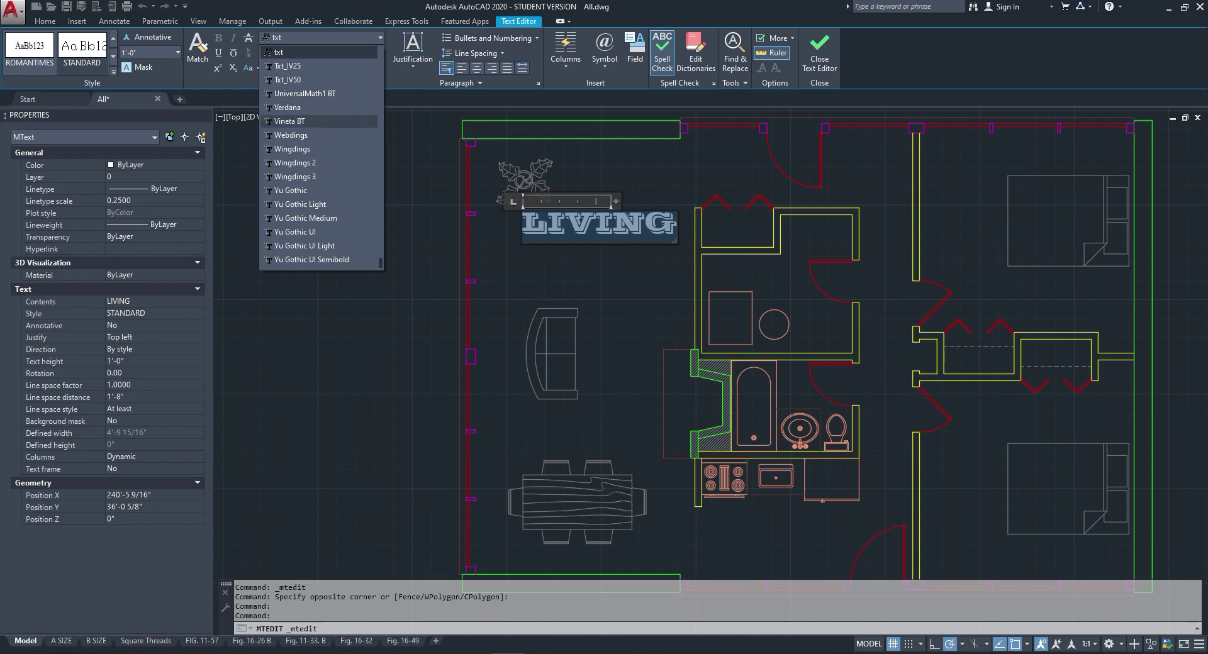
pyautogui.scroll(3, 321, 120)
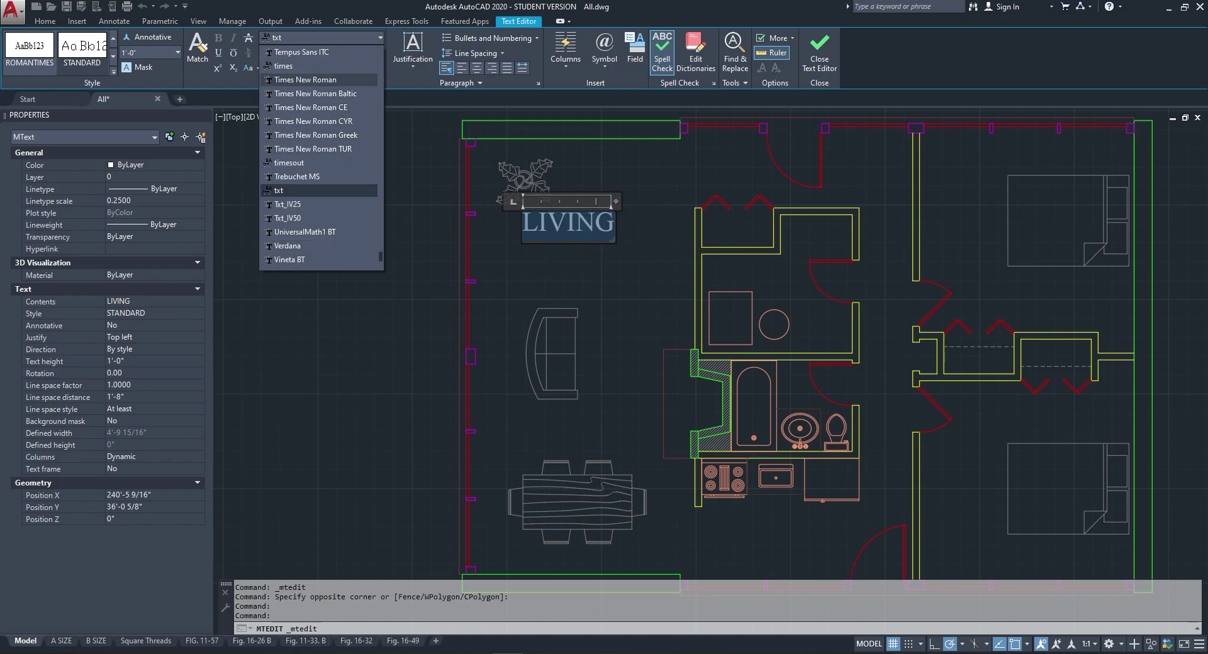
pyautogui.click(323, 79)
pyautogui.click(585, 277)
# Step: Put the LIVING label on layer A-ELEV-3 and shift it slightly away from the plant toward the sofa
pyautogui.click(582, 228)
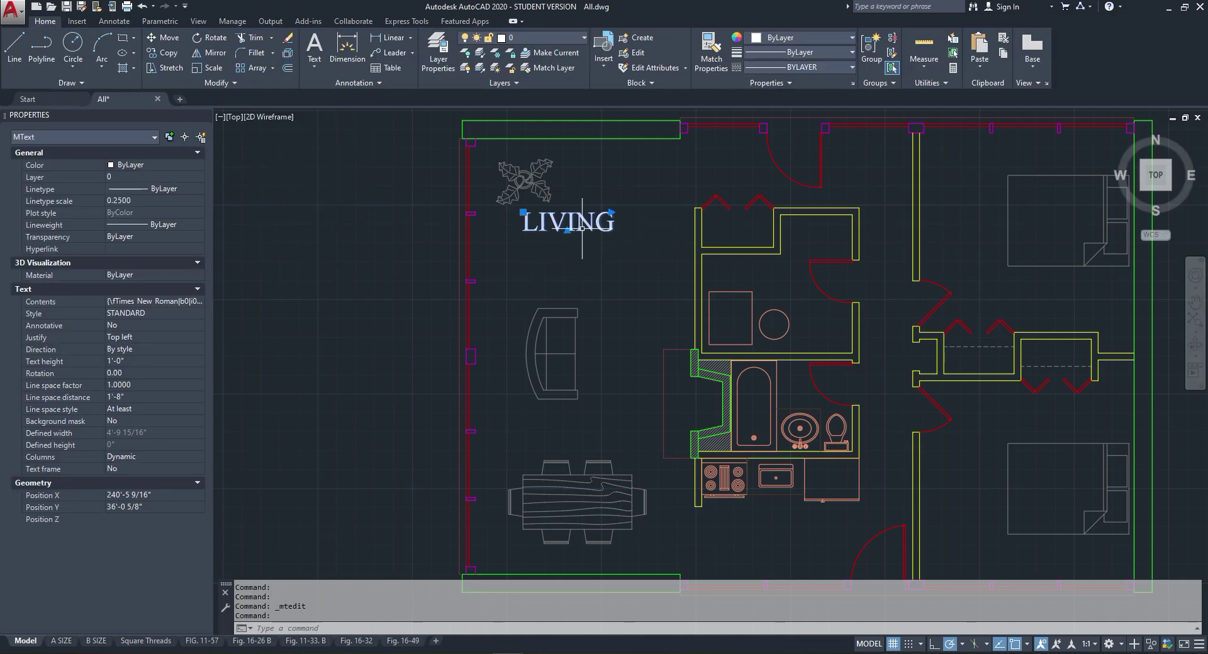
pyautogui.click(541, 37)
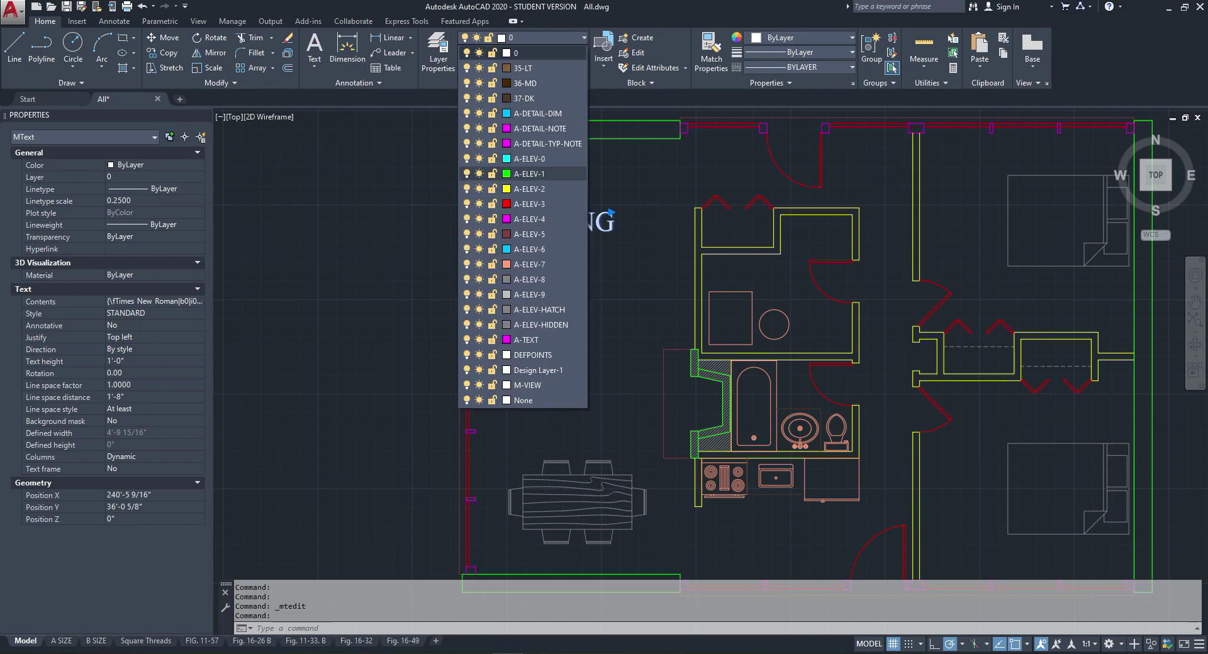
pyautogui.click(522, 204)
pyautogui.click(523, 212)
pyautogui.click(533, 222)
# Step: Copy the LIVING label onto the dining table and change the copy's text to DINING
pyautogui.rightClick(560, 223)
pyautogui.click(606, 359)
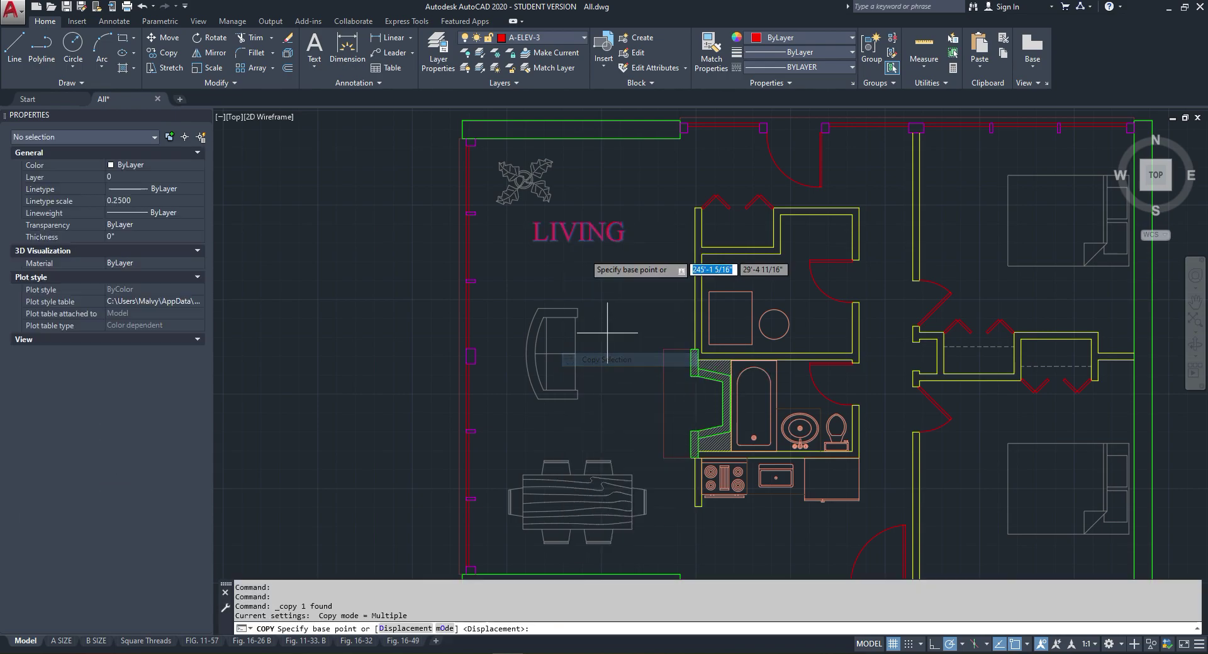
pyautogui.click(579, 239)
pyautogui.scroll(-4, 560, 208)
pyautogui.scroll(5, 565, 228)
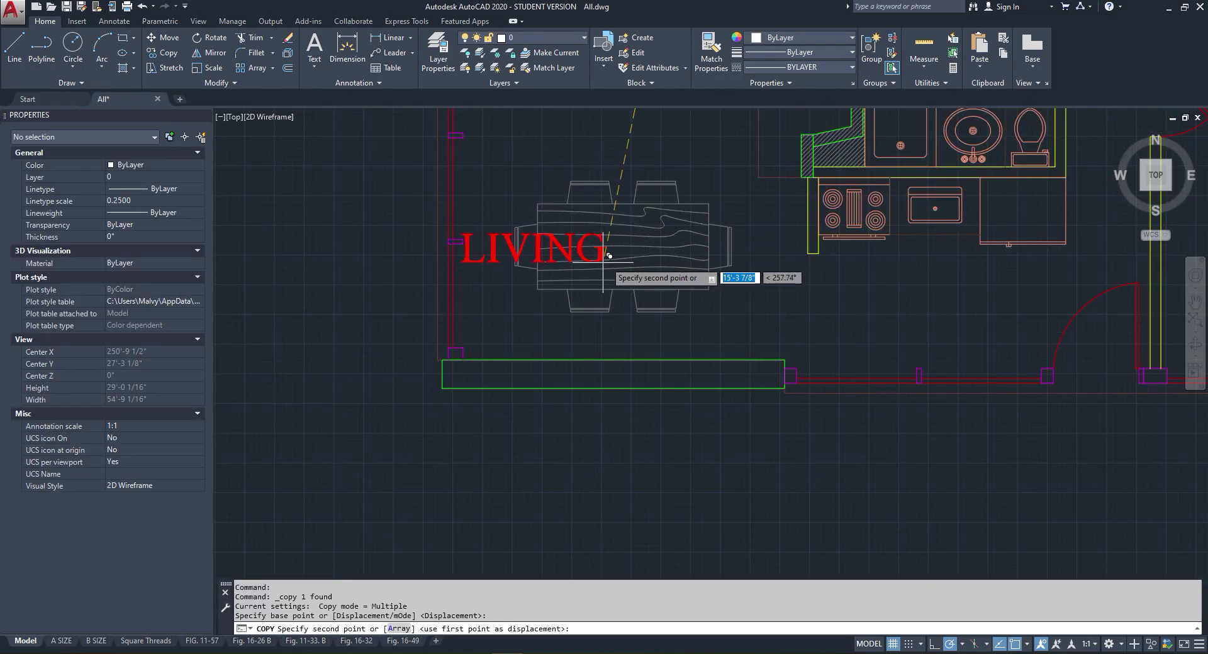
pyautogui.press('Escape')
pyautogui.doubleClick(645, 239)
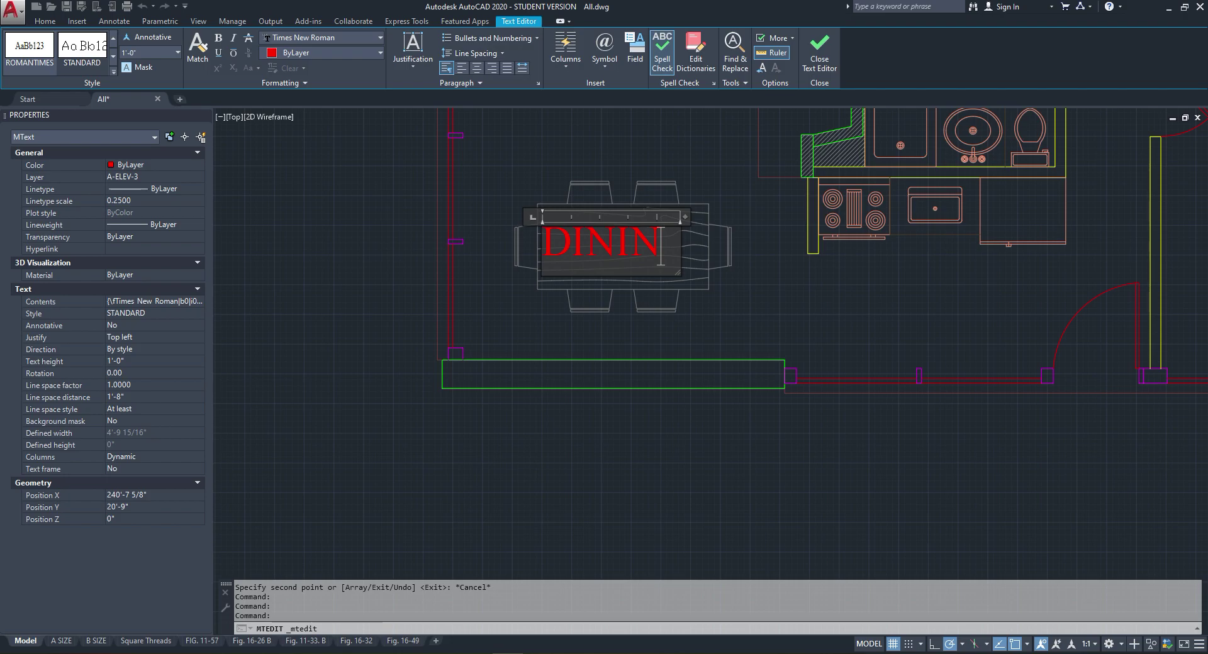
pyautogui.click(635, 333)
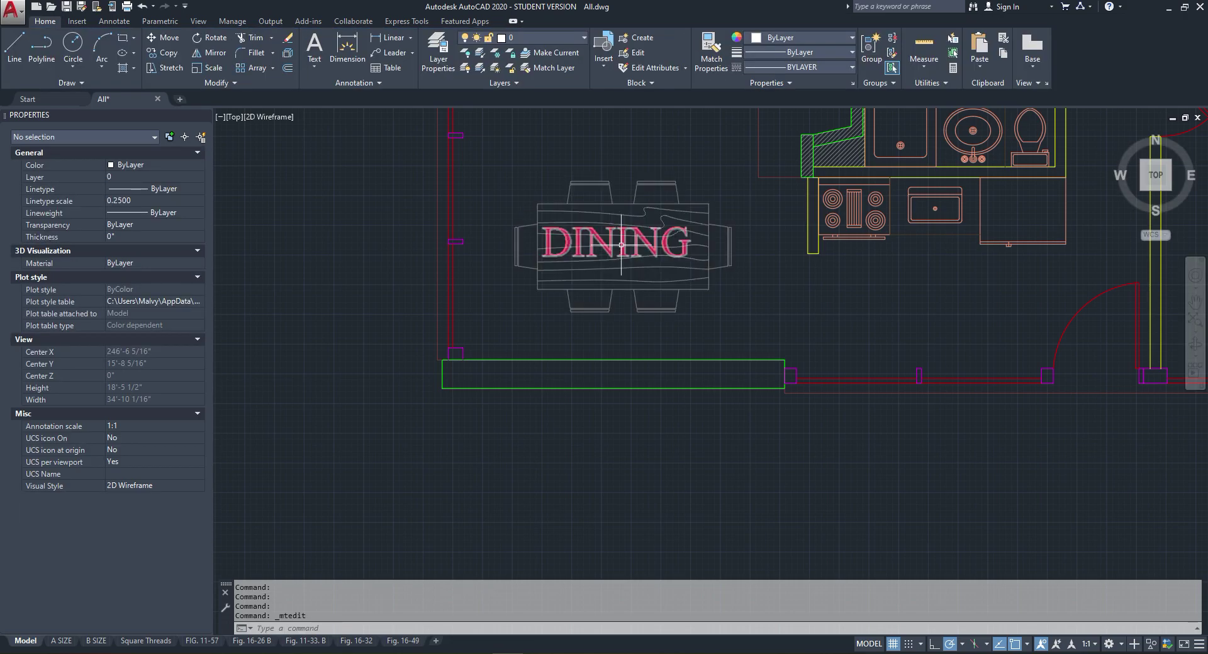
# Step: Copy the DINING label to the bed in the lower bedroom
pyautogui.click(621, 242)
pyautogui.rightClick(621, 242)
pyautogui.click(661, 378)
pyautogui.click(620, 255)
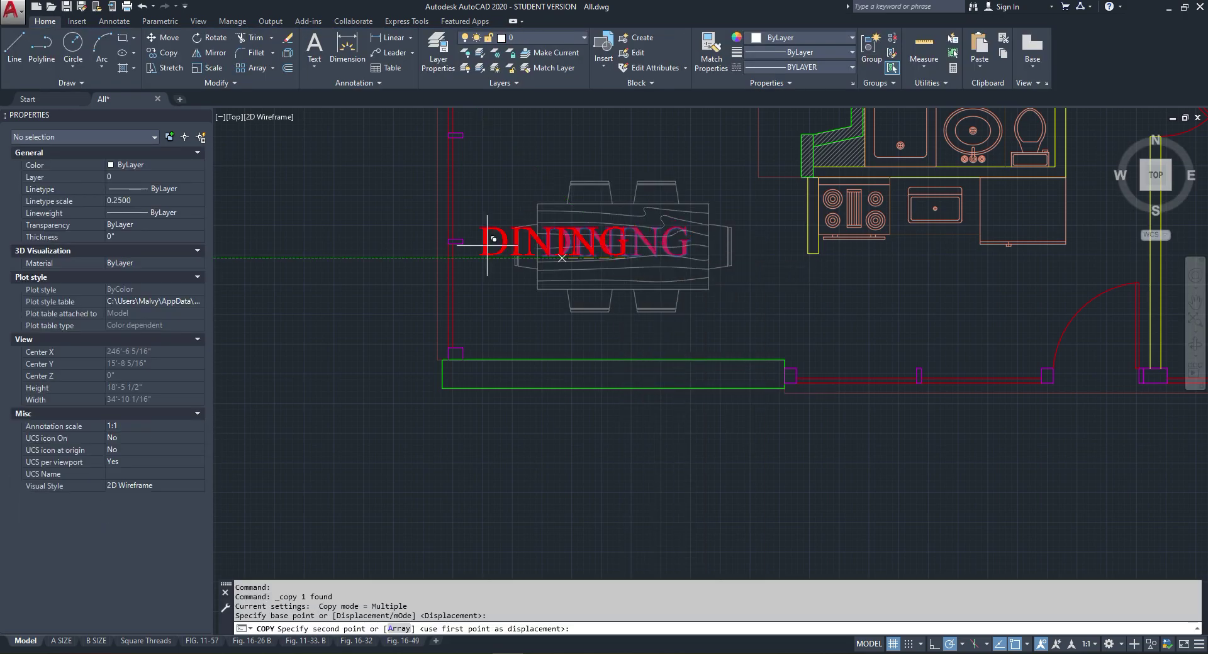
pyautogui.scroll(-5, 452, 245)
pyautogui.scroll(3, 685, 234)
pyautogui.click(787, 239)
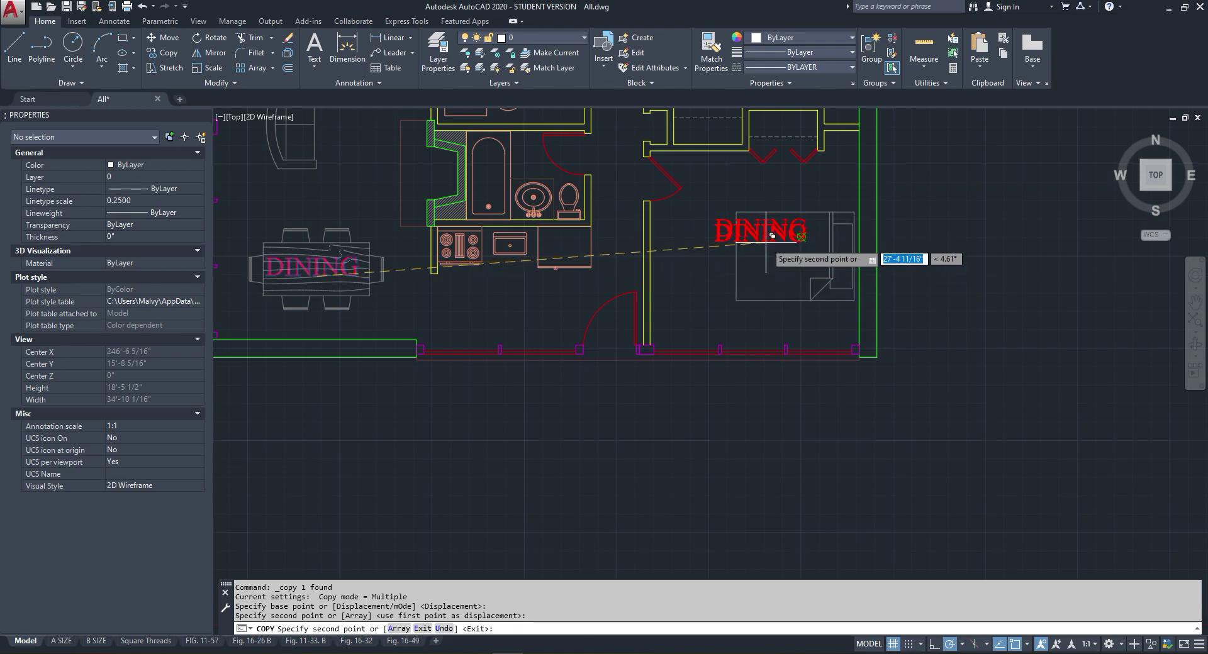
pyautogui.press('Escape')
# Step: Change the copied label in the lower bedroom to BEDROOM
pyautogui.click(788, 235)
pyautogui.doubleClick(761, 229)
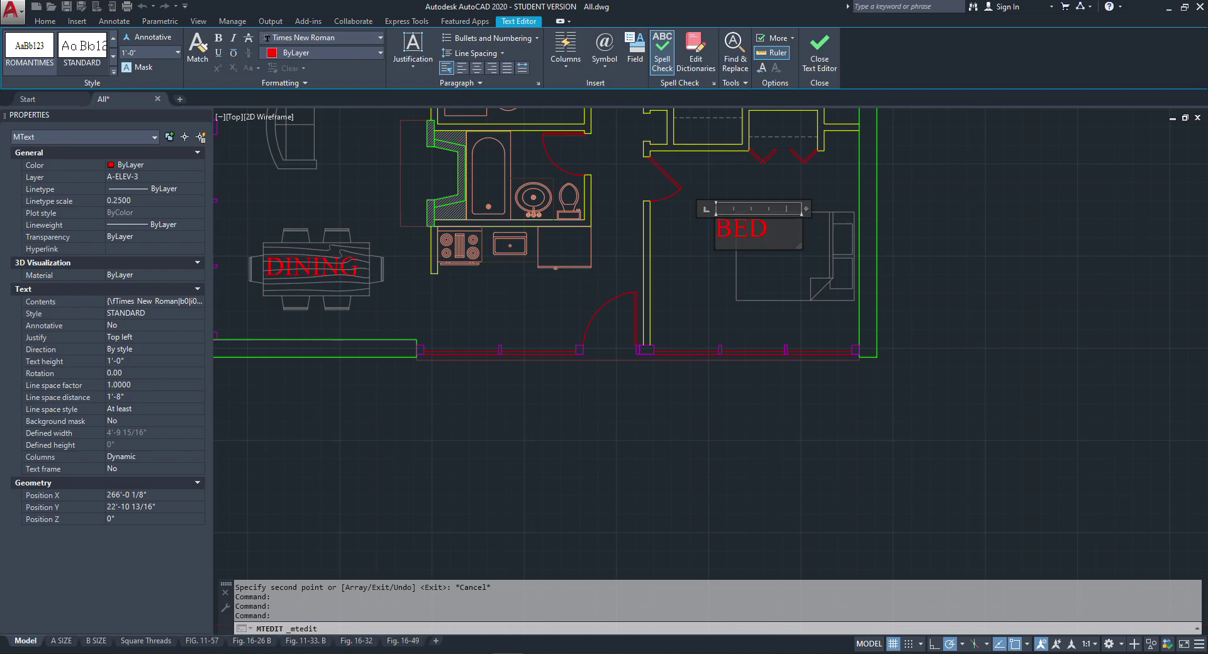
pyautogui.write('BEDROOM')
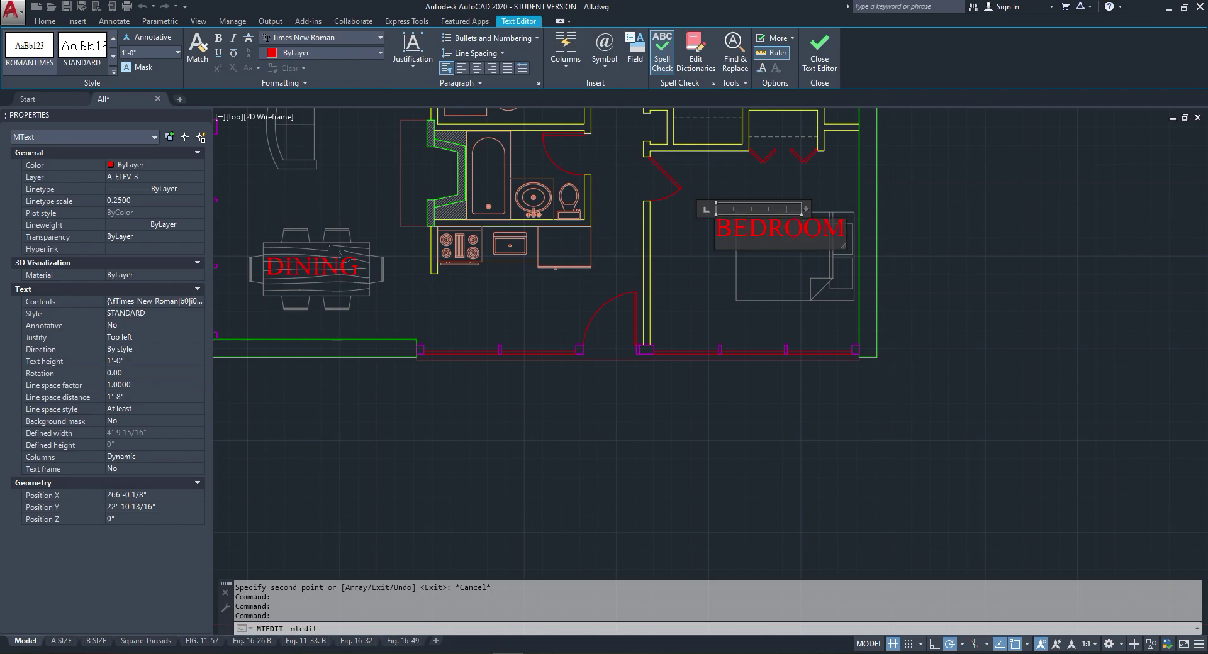
pyautogui.click(771, 257)
# Step: Copy the BEDROOM label into the upper bedroom and the kitchen, and change the kitchen copy's text to KITCHEN
pyautogui.click(767, 230)
pyautogui.rightClick(765, 229)
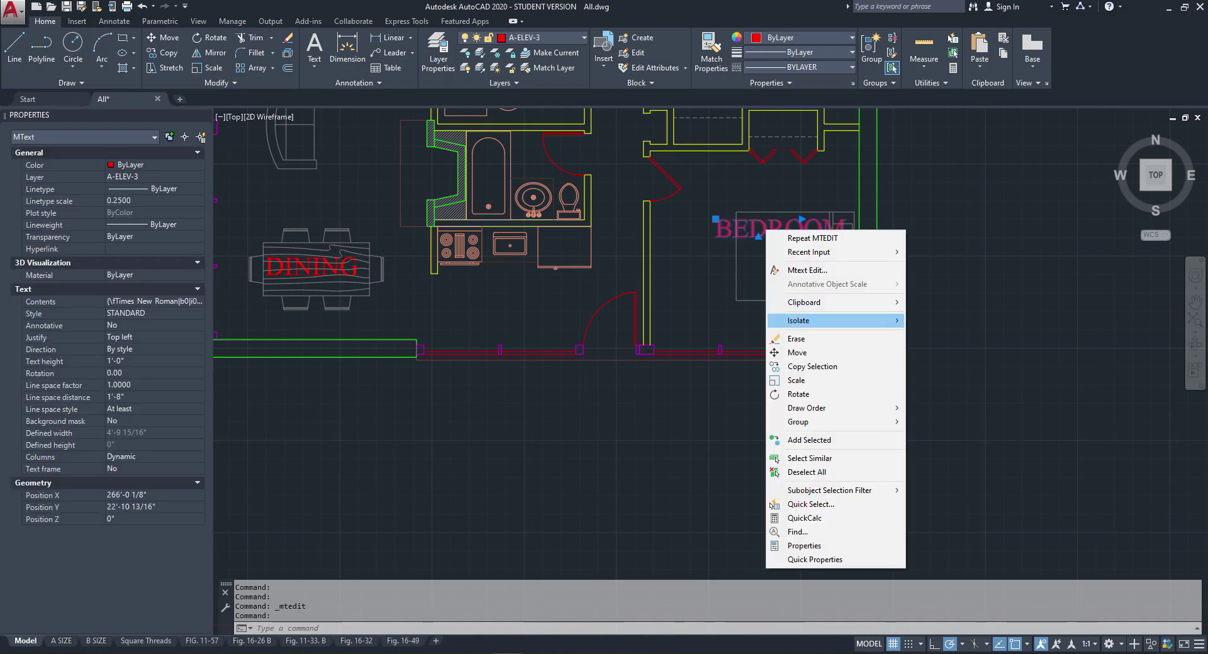
pyautogui.click(783, 367)
pyautogui.scroll(-2, 773, 296)
pyautogui.click(788, 244)
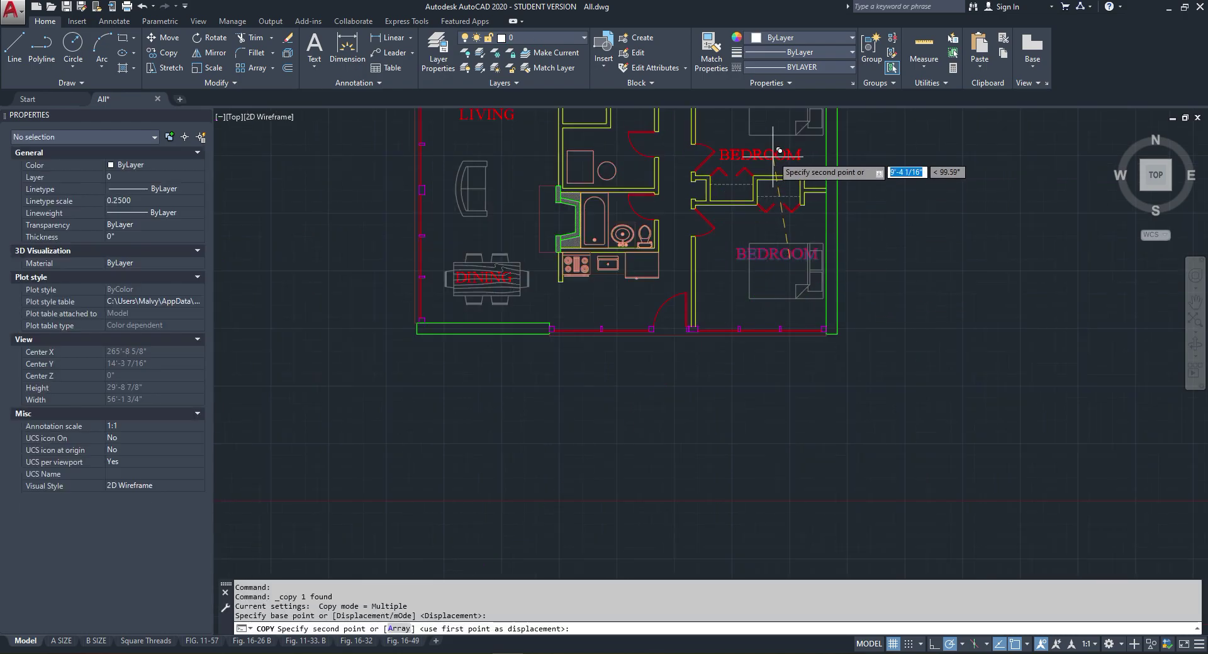
pyautogui.click(797, 148)
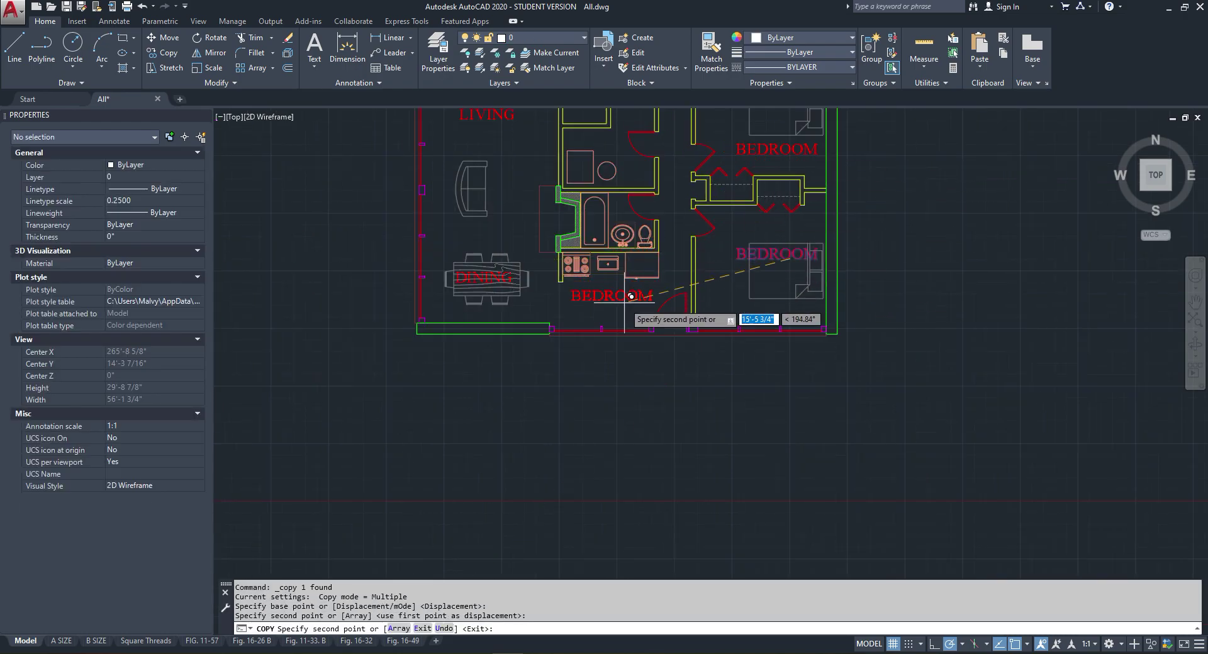
pyautogui.click(631, 297)
pyautogui.press('Return')
pyautogui.doubleClick(612, 299)
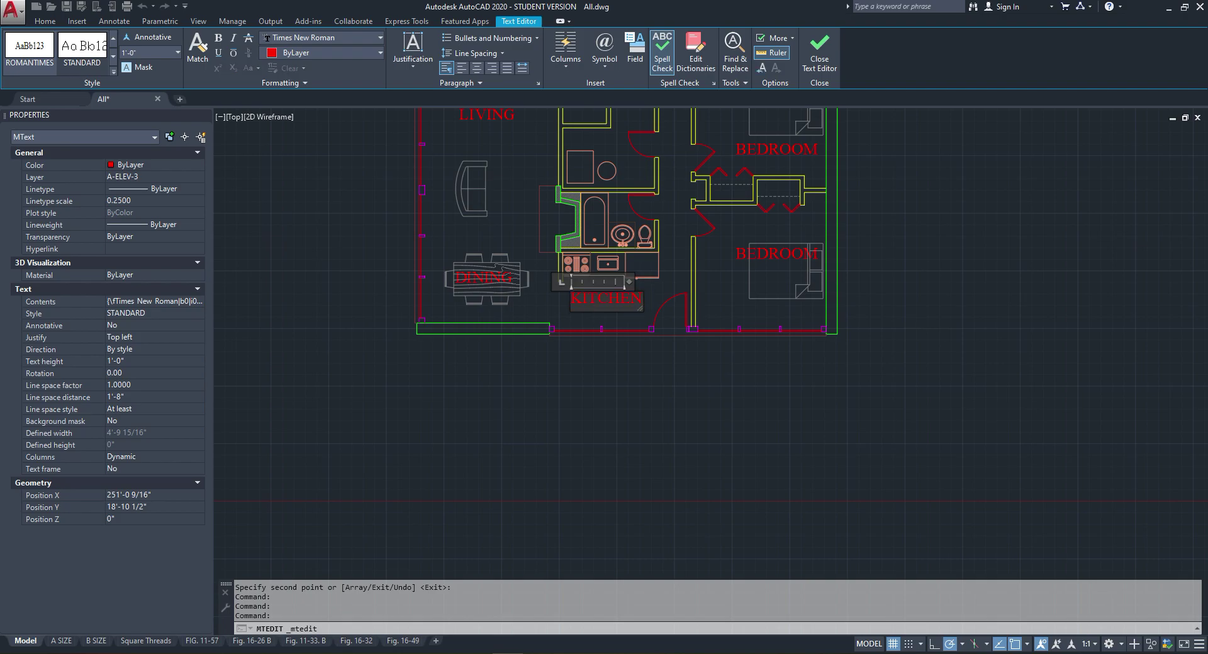
pyautogui.click(591, 365)
# Step: Copy the KITCHEN label into the room above the bathroom, over the square and round fixtures
pyautogui.click(603, 305)
pyautogui.rightClick(597, 305)
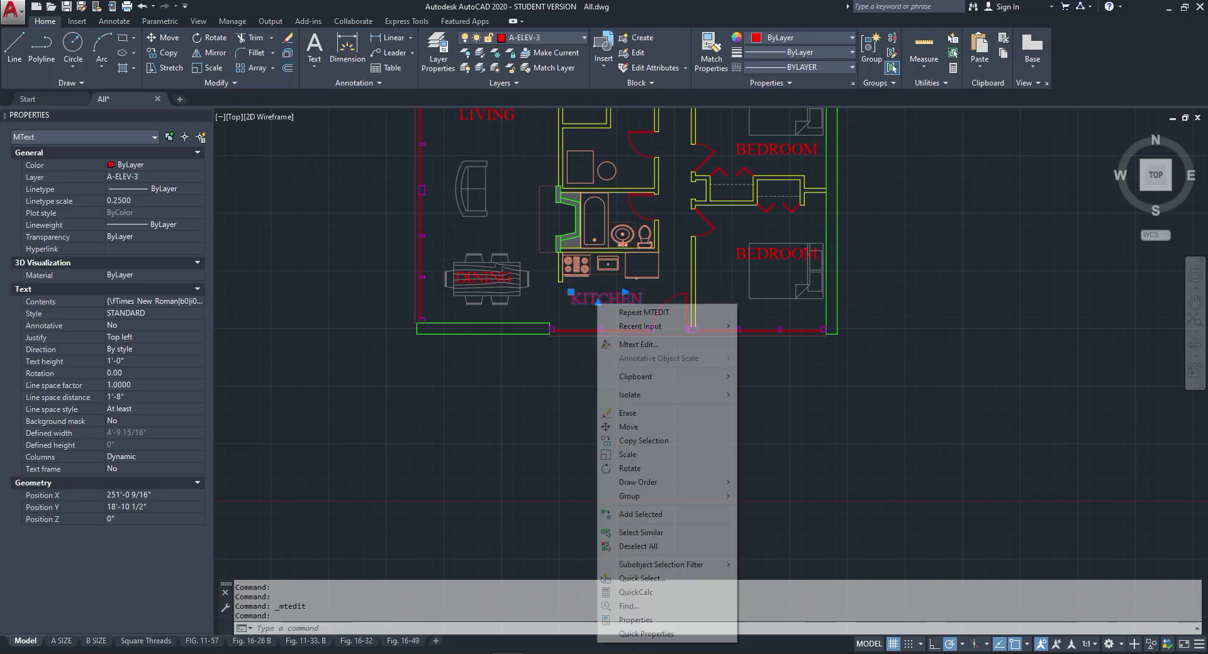
pyautogui.click(643, 441)
pyautogui.click(623, 305)
pyautogui.scroll(-2, 606, 326)
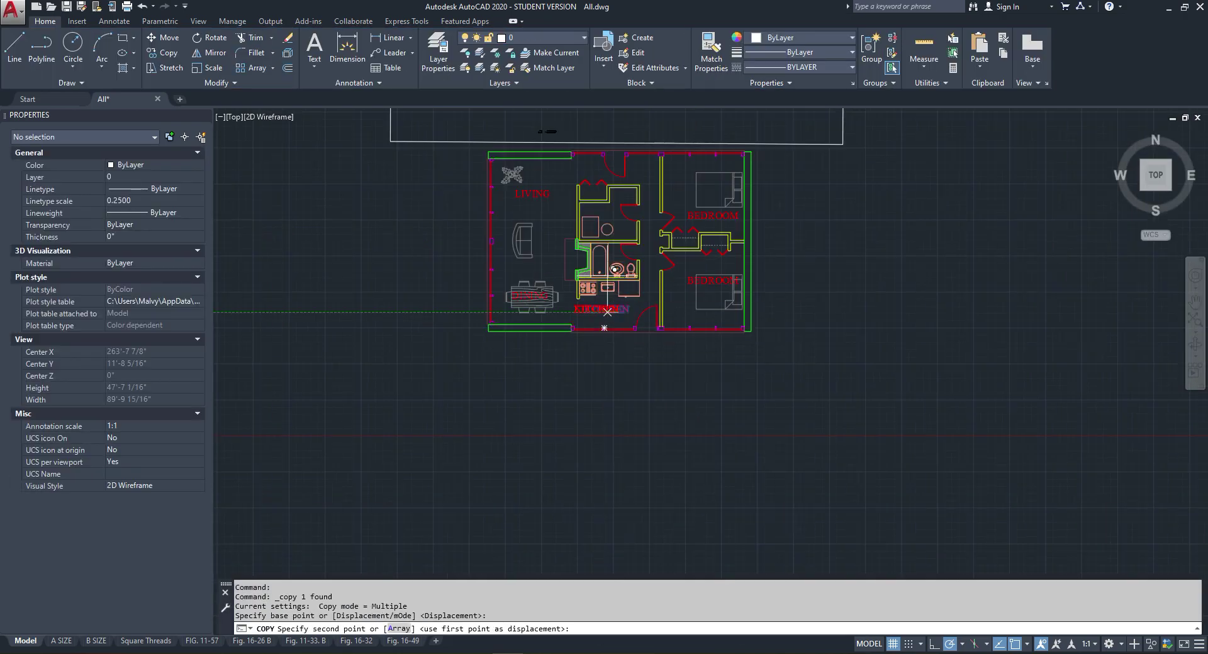
pyautogui.scroll(6, 608, 221)
pyautogui.click(643, 183)
pyautogui.rightClick(643, 183)
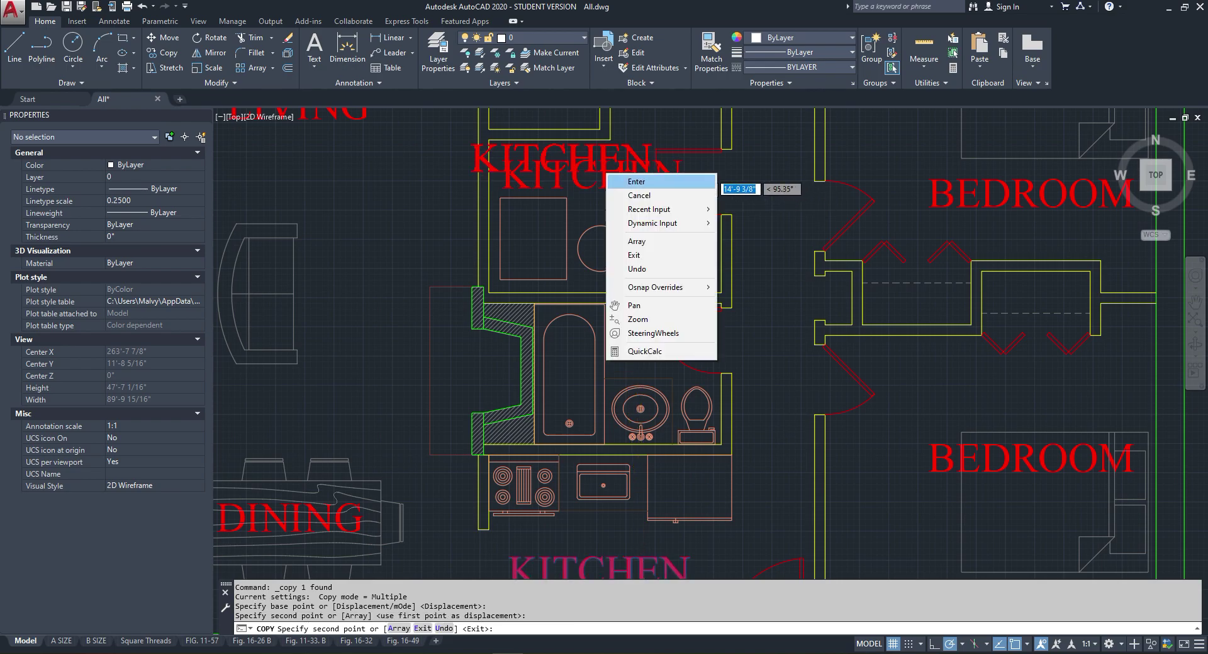
pyautogui.click(654, 187)
# Step: Change the copied label in the room above the bathroom to STOR
pyautogui.click(615, 179)
pyautogui.click(615, 179)
pyautogui.doubleClick(617, 177)
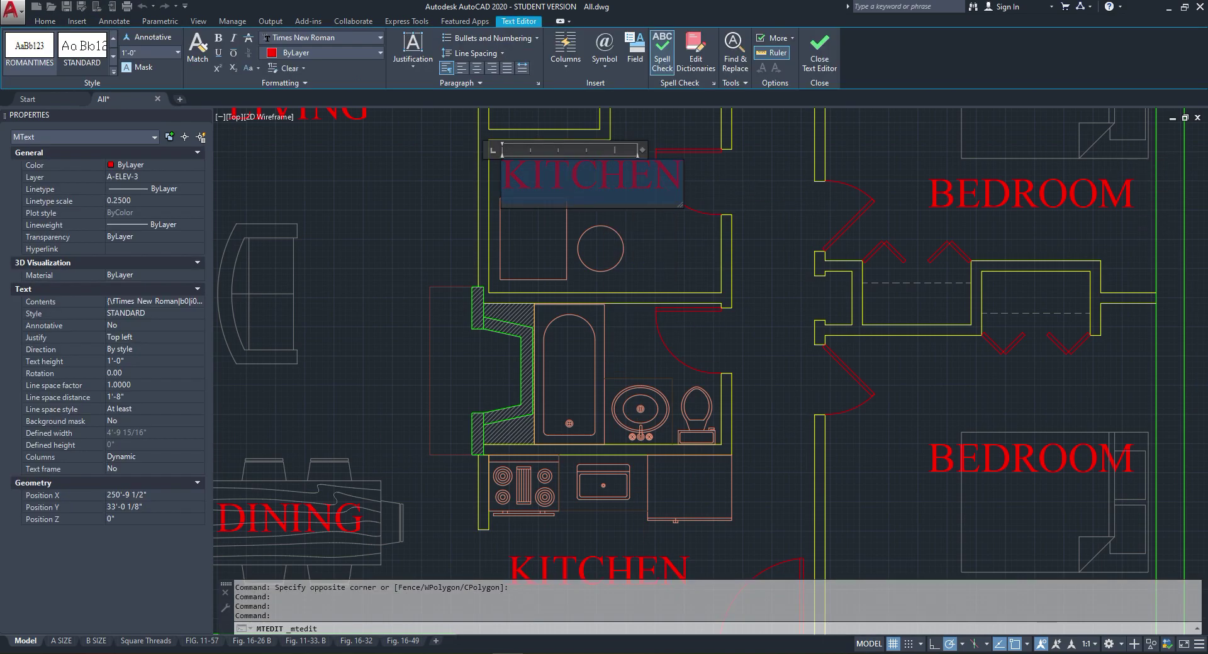
pyautogui.write('STO')
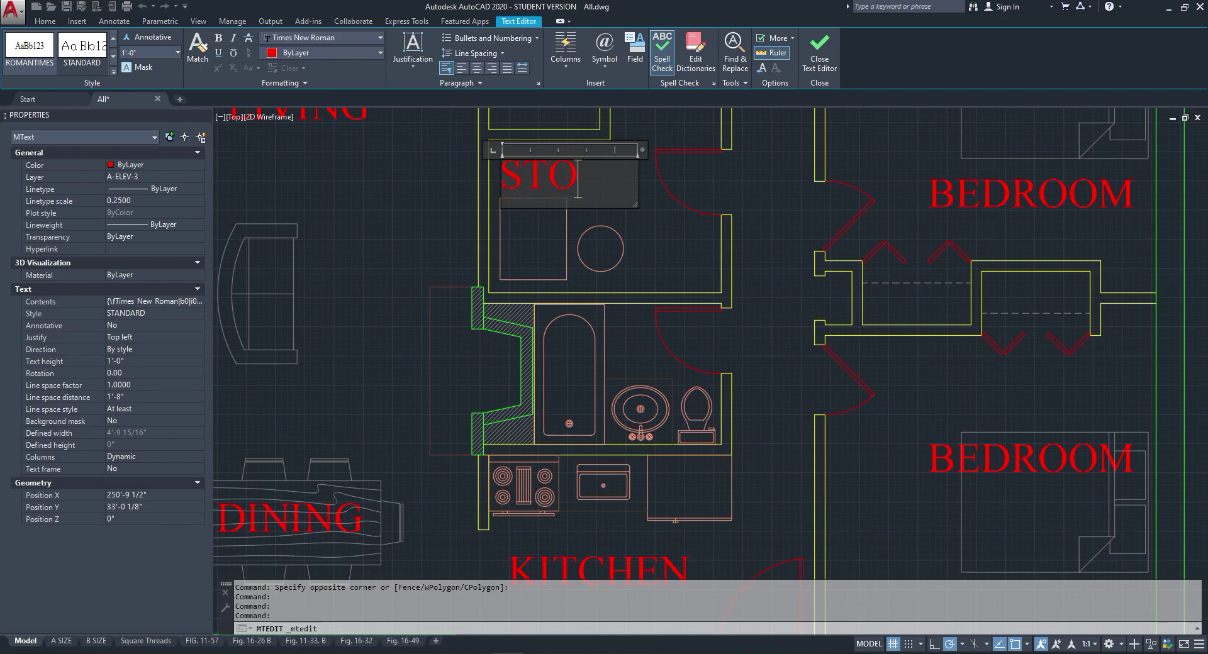
pyautogui.click(614, 261)
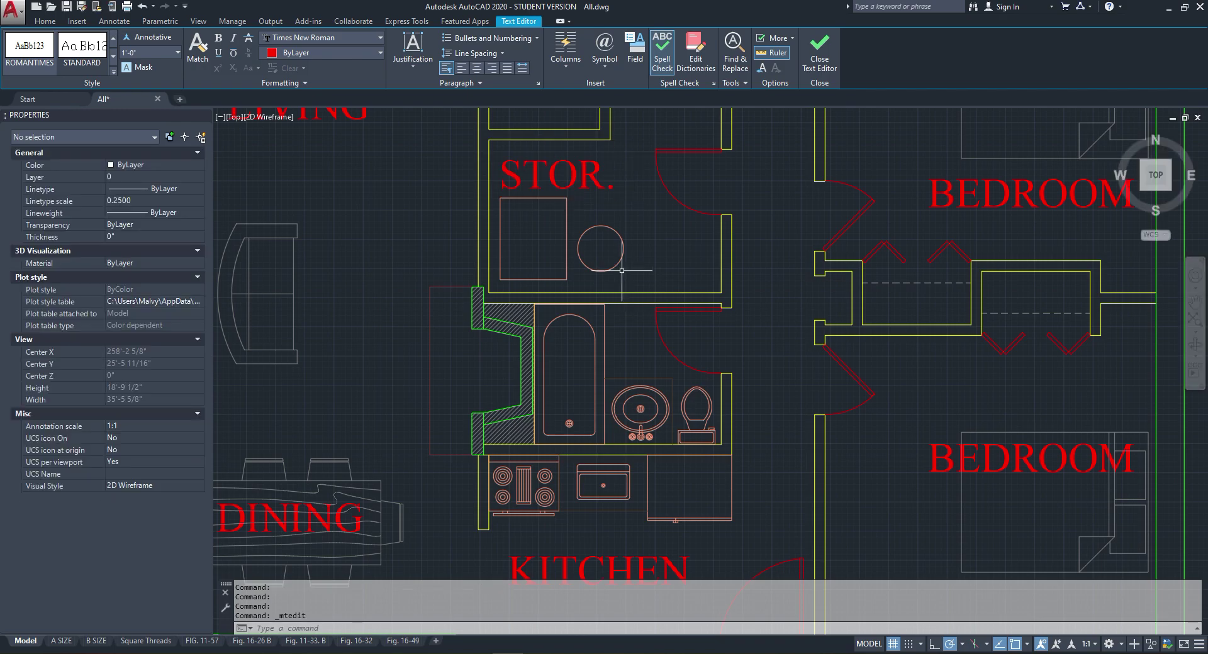
# Step: Copy the STOR. label into the small closet directly above the storage room
pyautogui.scroll(-2, 612, 261)
pyautogui.click(590, 204)
pyautogui.rightClick(591, 204)
pyautogui.click(636, 341)
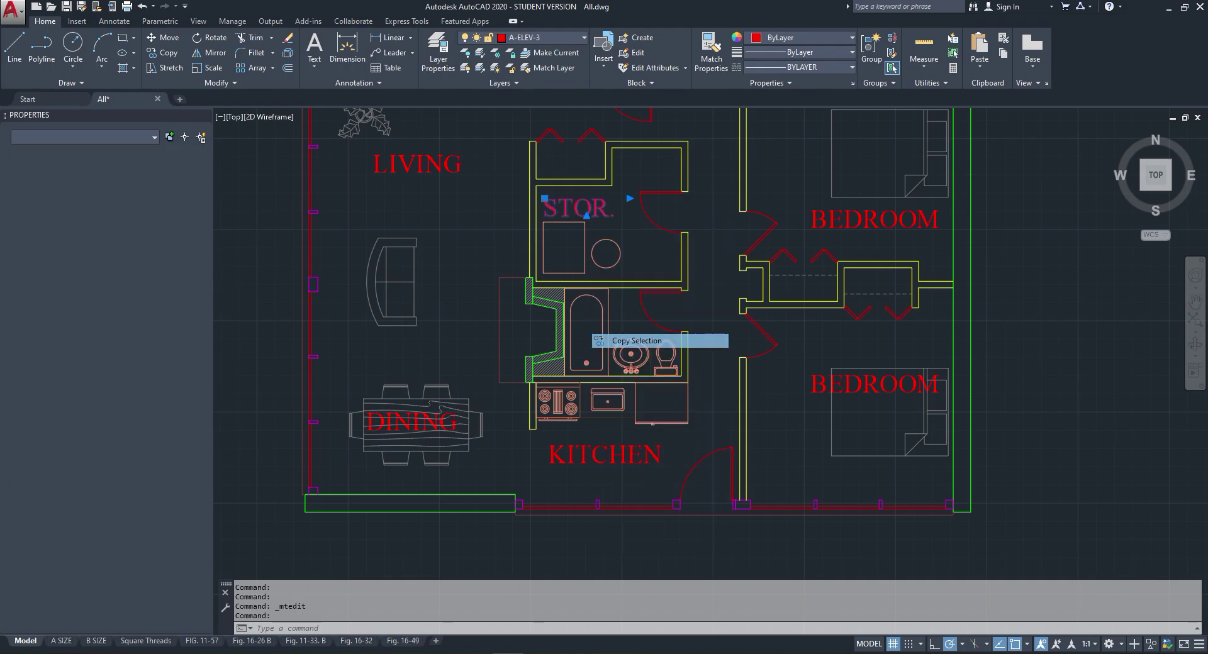
pyautogui.click(585, 214)
pyautogui.scroll(4, 575, 162)
pyautogui.click(573, 160)
pyautogui.press('Escape')
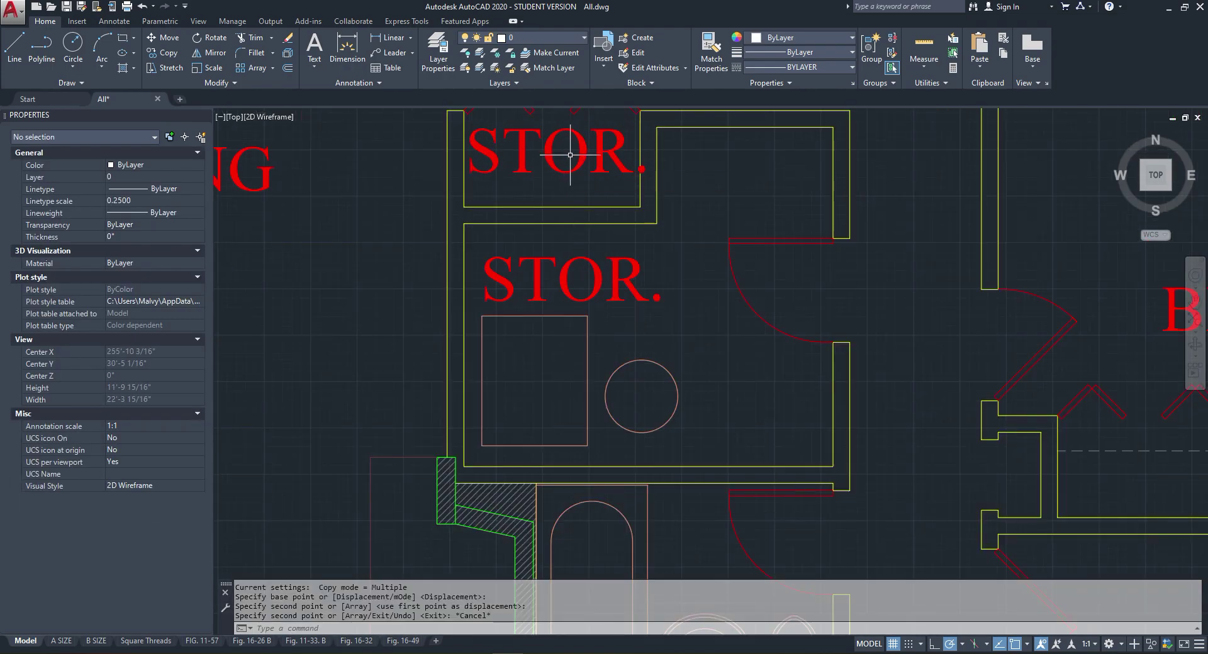
# Step: Change the copied label in the closet above the storage room to CL
pyautogui.doubleClick(576, 162)
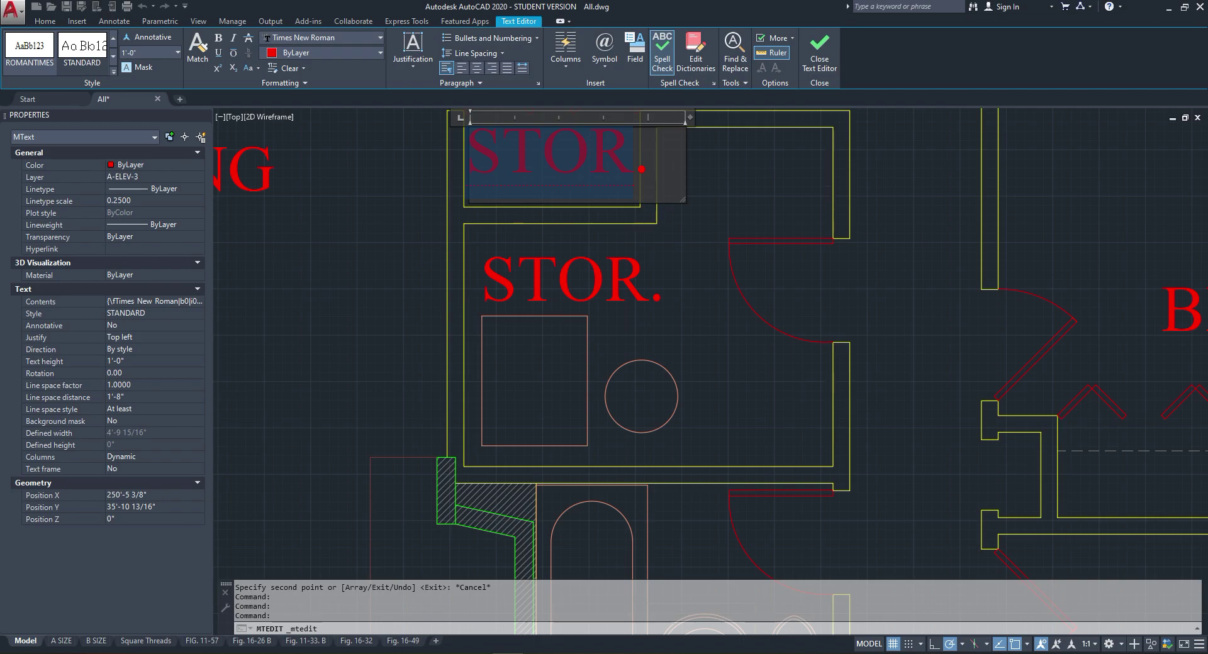
pyautogui.click(605, 310)
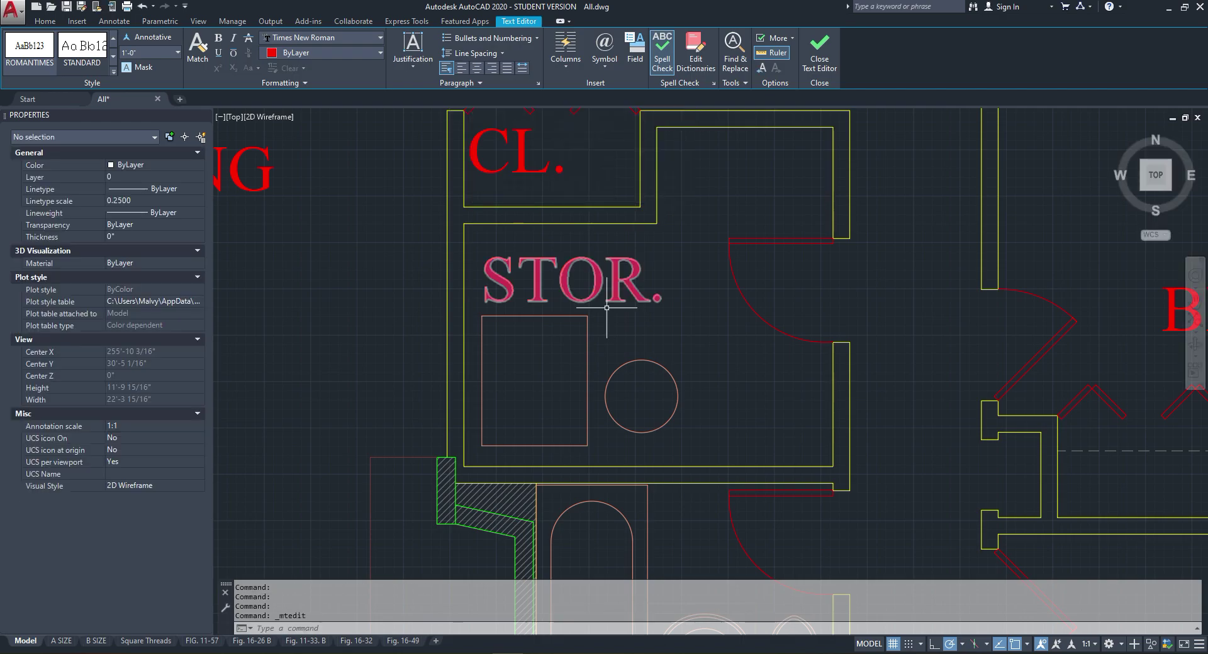
pyautogui.click(553, 179)
# Step: Move the CL. label from above the storage room into the upper bedroom's closet
pyautogui.click(516, 151)
pyautogui.rightClick(516, 149)
pyautogui.click(547, 272)
pyautogui.click(539, 154)
pyautogui.scroll(-5, 687, 270)
pyautogui.scroll(5, 778, 296)
pyautogui.click(786, 310)
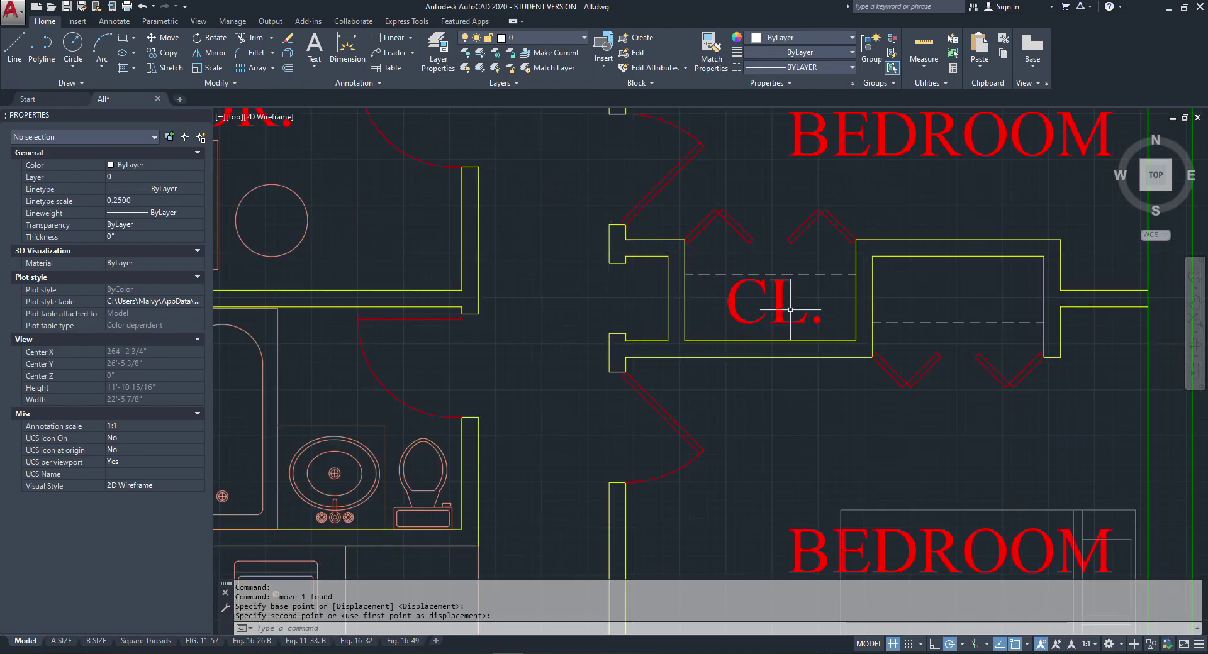
# Step: Copy the CL. label into the lower bedroom's adjacent closet and into the closet above the storage room
pyautogui.click(806, 317)
pyautogui.rightClick(747, 285)
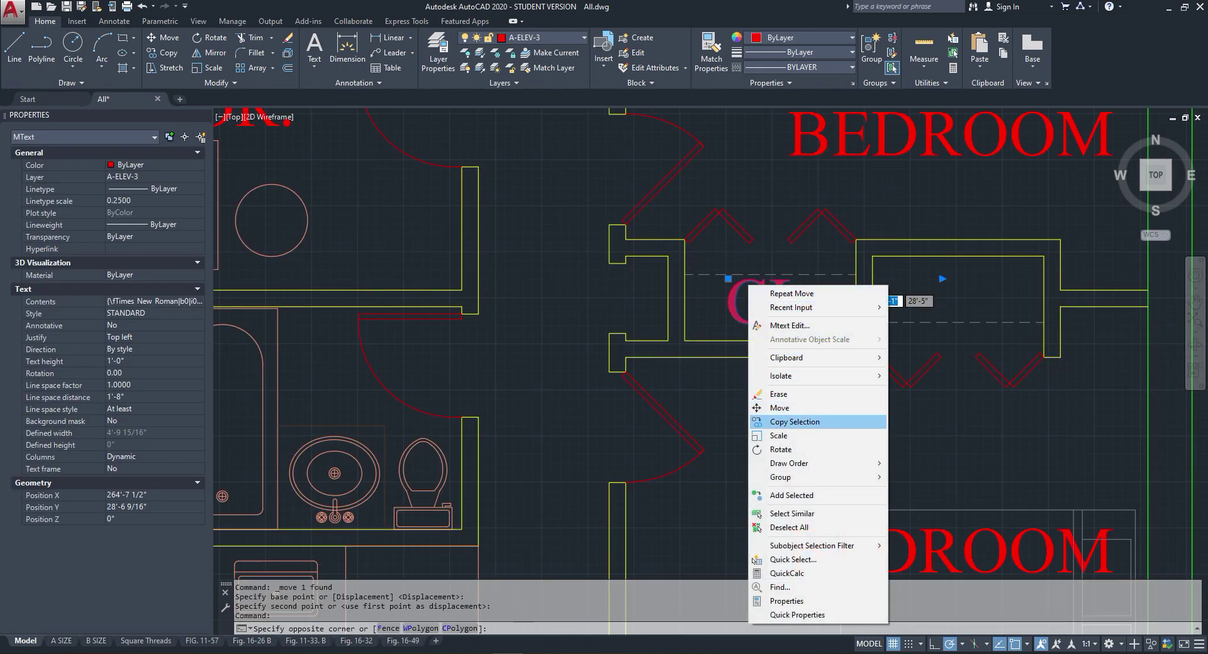
pyautogui.click(780, 422)
pyautogui.click(777, 292)
pyautogui.scroll(-5, 728, 270)
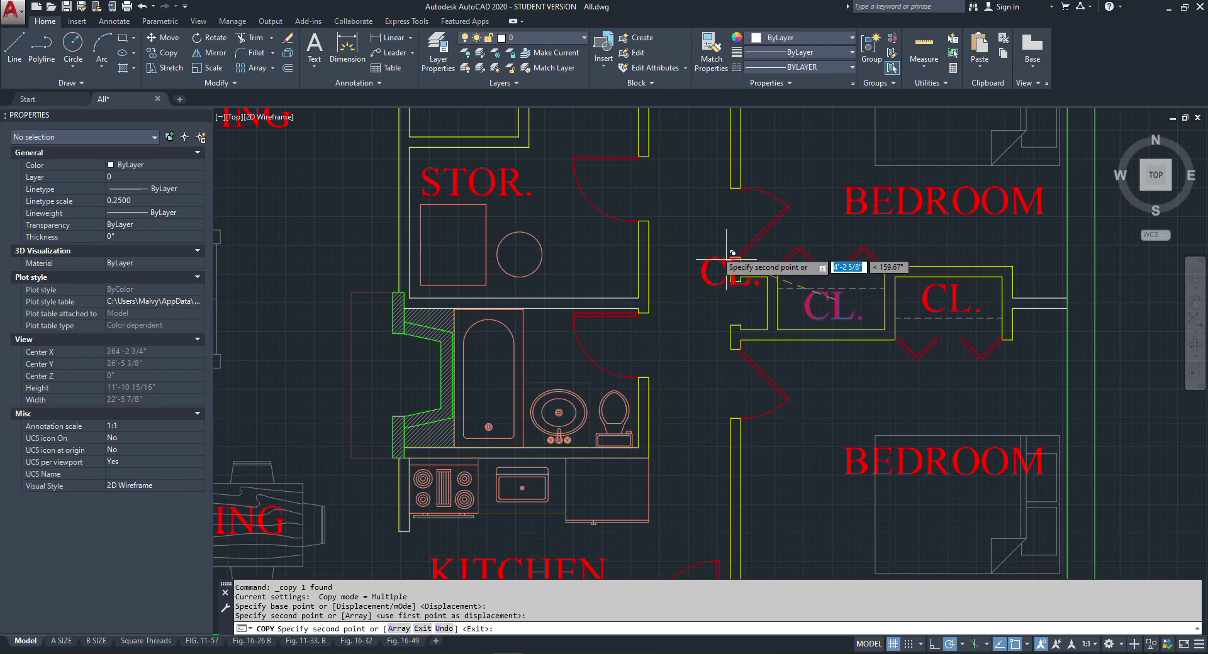
pyautogui.scroll(4, 586, 173)
pyautogui.click(535, 144)
pyautogui.press('Escape')
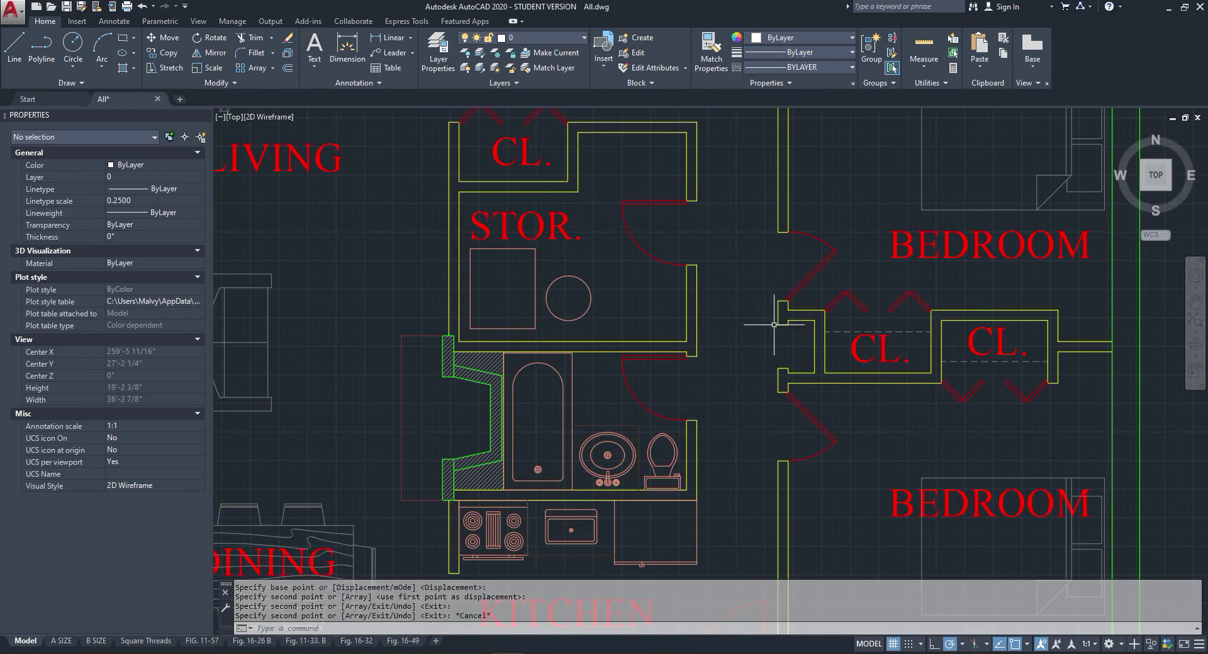
pyautogui.scroll(5, 792, 342)
pyautogui.scroll(-7, 792, 343)
pyautogui.scroll(2, 704, 396)
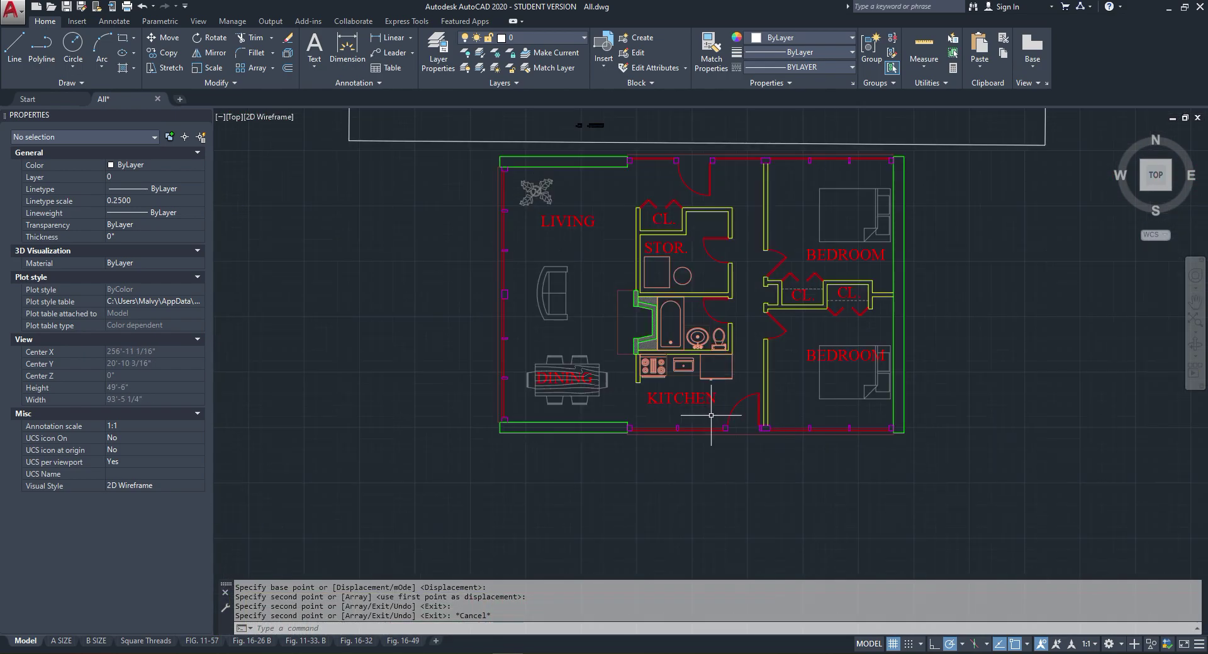
pyautogui.scroll(2, 573, 433)
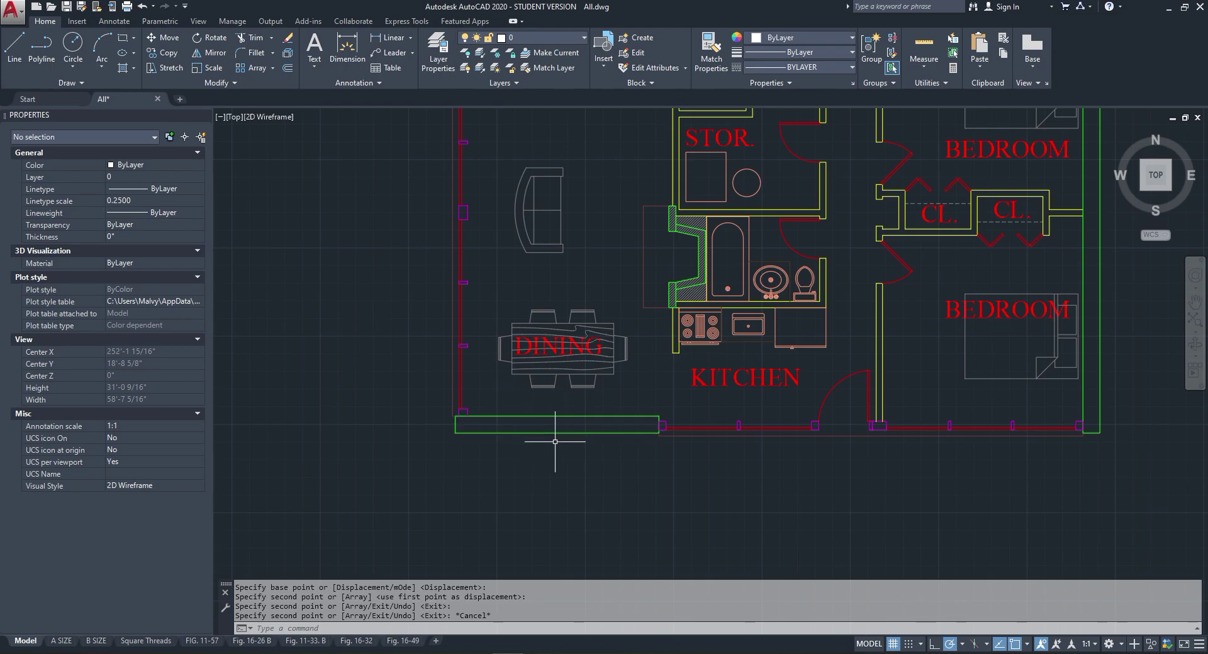
pyautogui.scroll(-2, 554, 435)
pyautogui.click(563, 170)
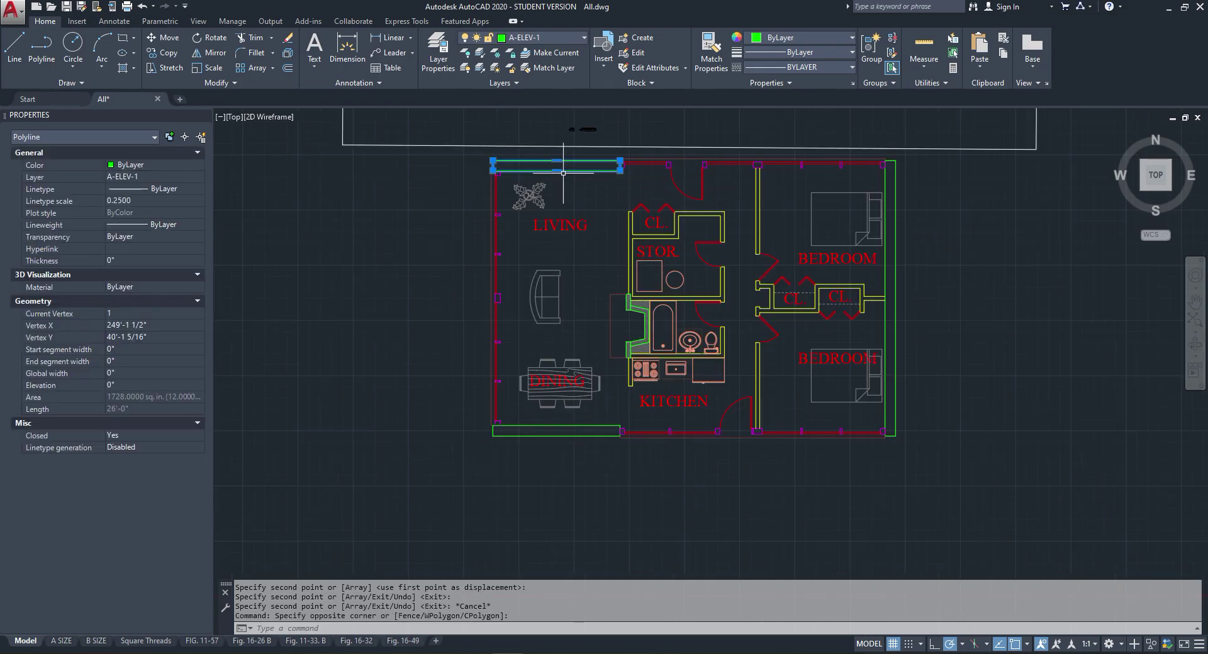
pyautogui.press('Escape')
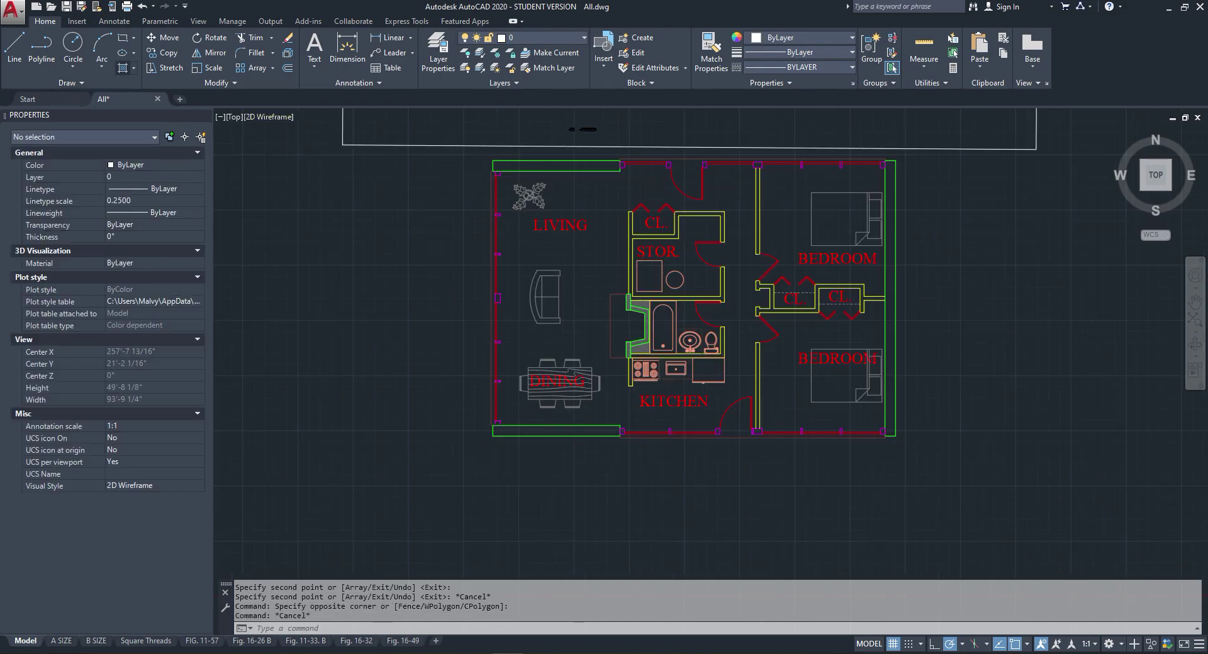
# Step: Hatch the three thick green exterior walls, above the living room, below the dining area and along the bedrooms, with ANSI31
pyautogui.click(123, 68)
pyautogui.click(63, 38)
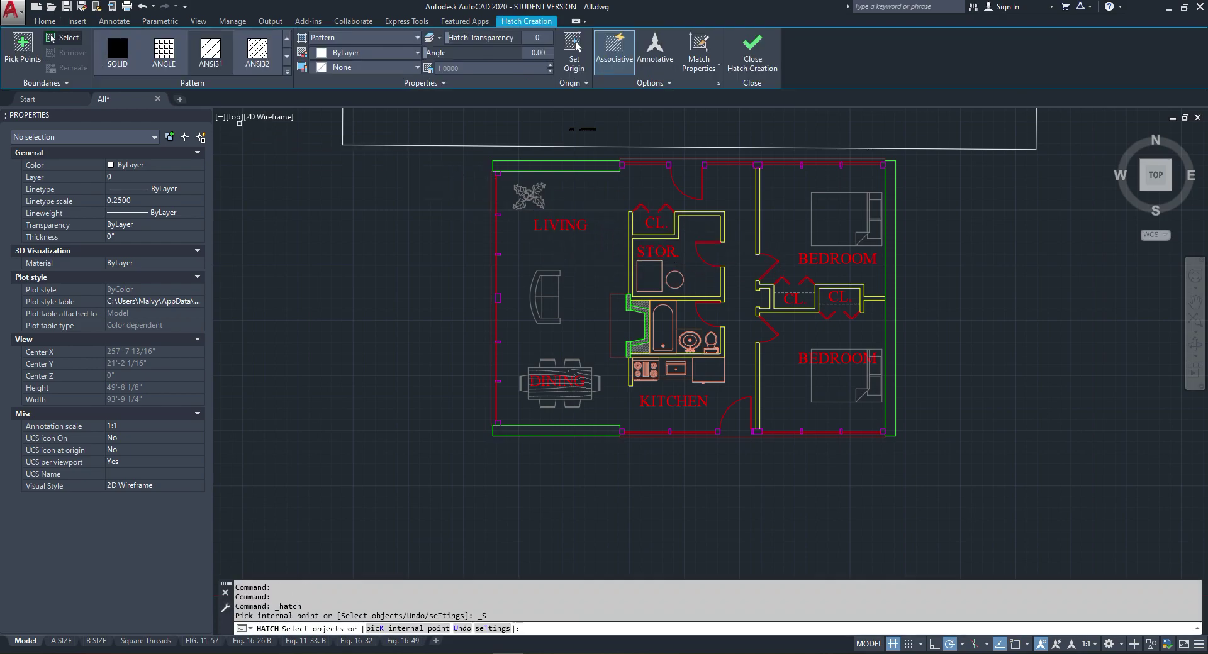
pyautogui.click(575, 178)
pyautogui.click(568, 168)
pyautogui.click(599, 429)
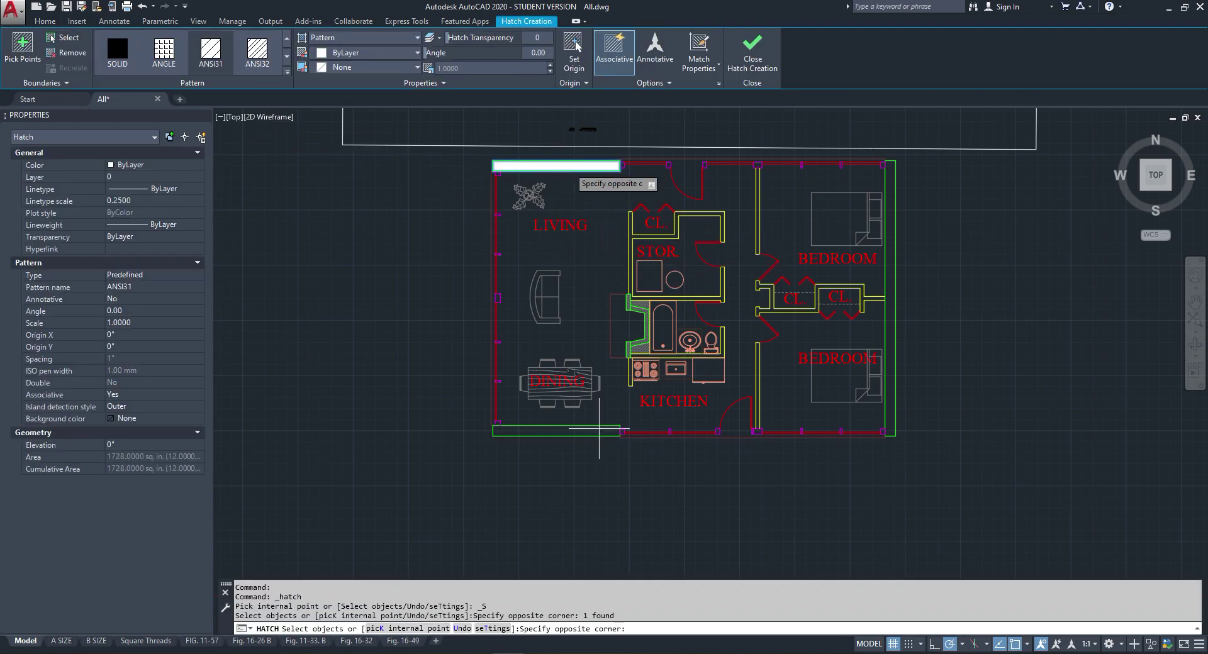
pyautogui.click(594, 422)
pyautogui.click(904, 405)
pyautogui.click(890, 415)
pyautogui.rightClick(894, 375)
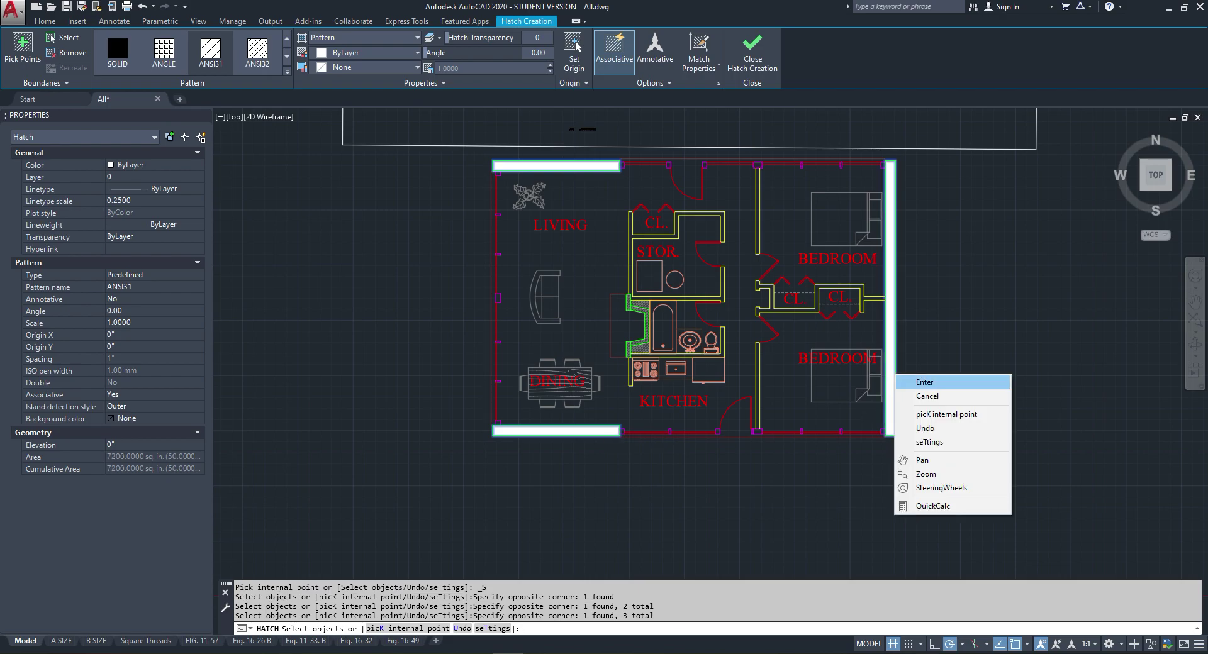
pyautogui.click(921, 380)
# Step: Match the properties of the fireplace hatch onto the new exterior wall hatch
pyautogui.click(711, 53)
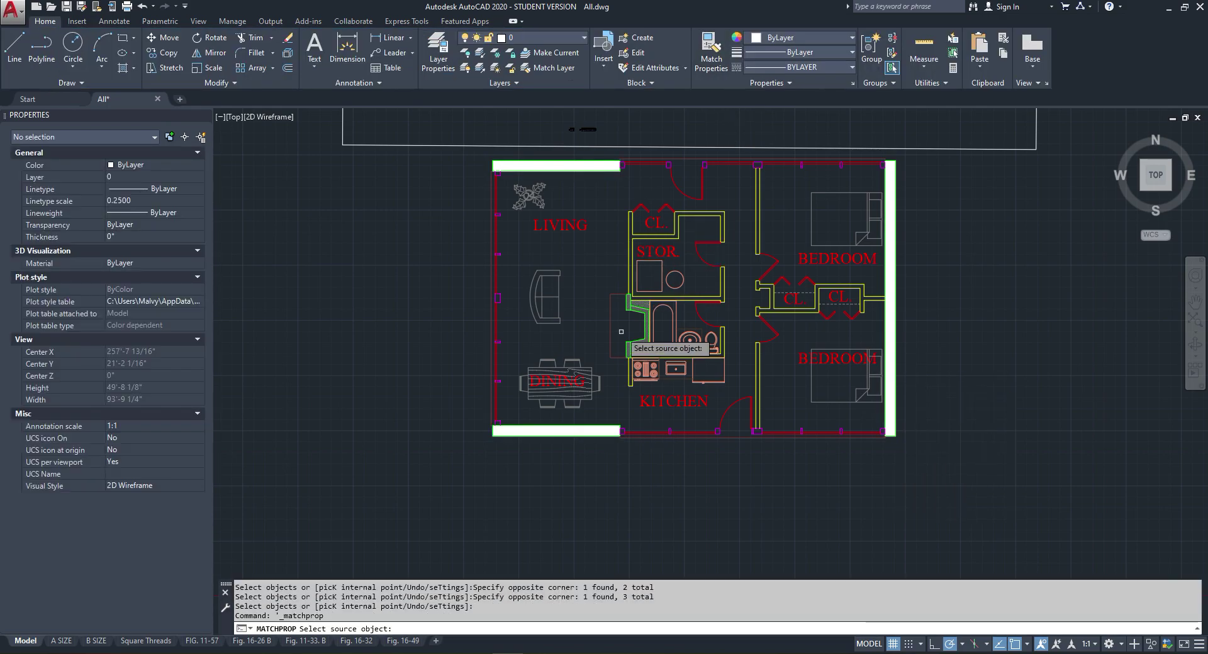
pyautogui.scroll(5, 645, 322)
pyautogui.click(667, 258)
pyautogui.scroll(-5, 629, 189)
pyautogui.scroll(-6, 616, 251)
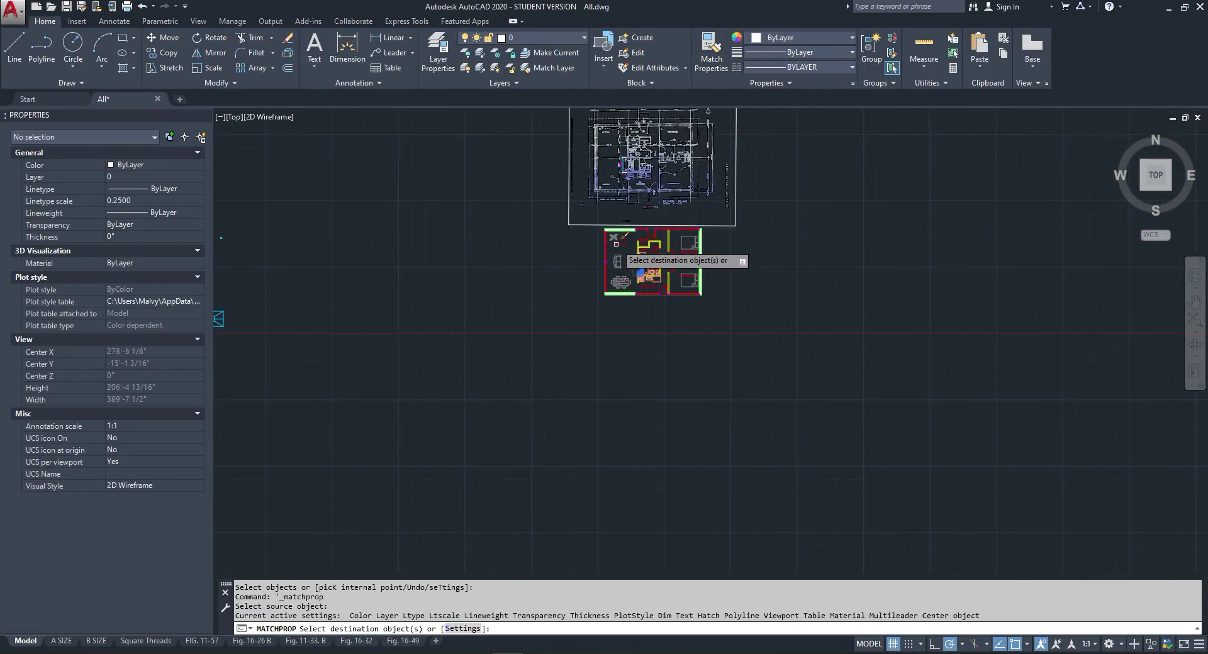
pyautogui.scroll(11, 616, 233)
pyautogui.click(635, 225)
pyautogui.press('Escape')
# Step: Examine the whole floor plan, checking its wall hatching, fixtures, furniture and room labels
pyautogui.scroll(-7, 632, 217)
pyautogui.scroll(-2, 632, 217)
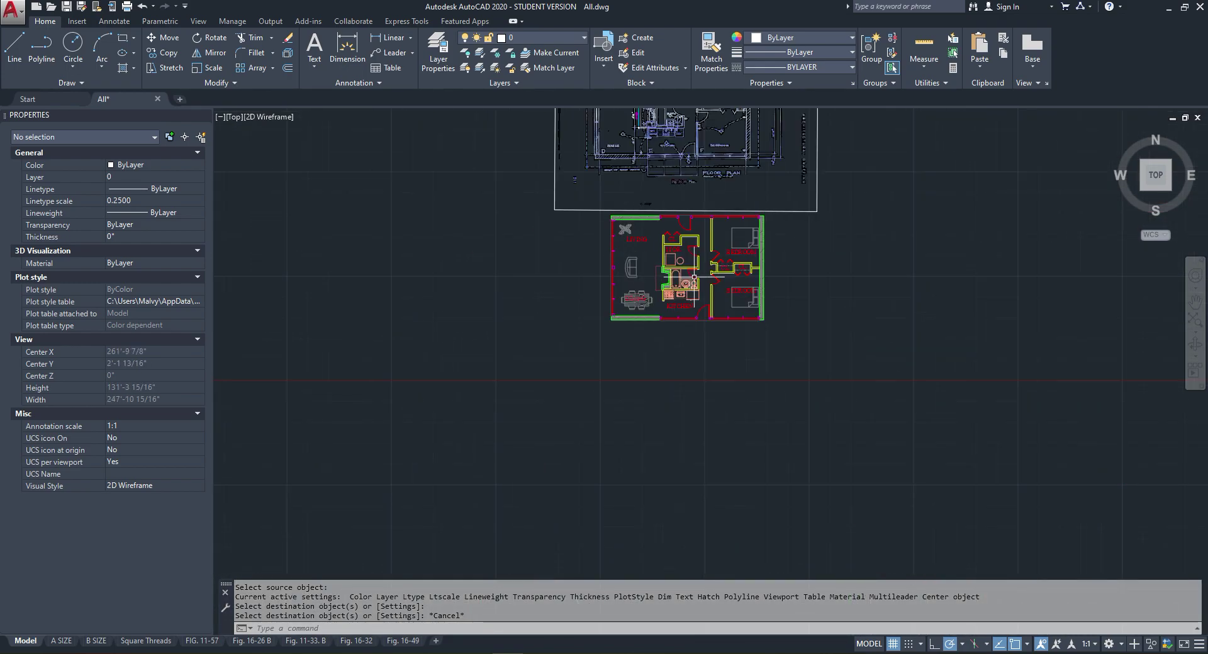
pyautogui.scroll(2, 696, 276)
pyautogui.scroll(2, 680, 442)
pyautogui.scroll(-3, 681, 443)
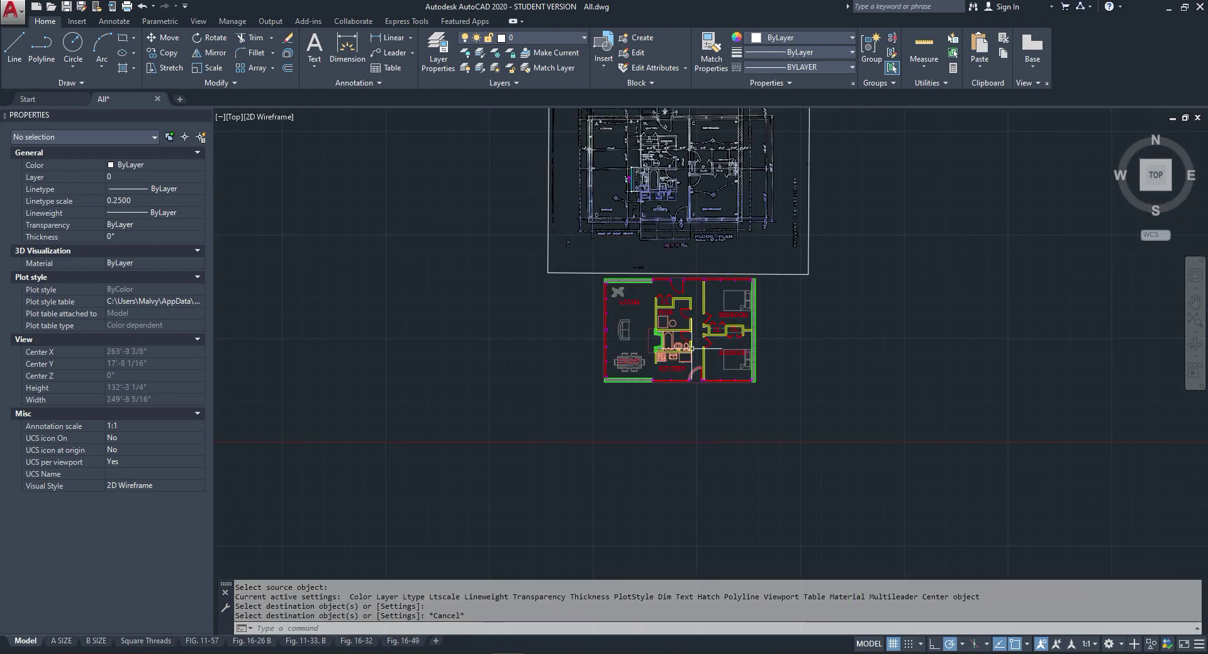
pyautogui.scroll(1, 692, 358)
pyautogui.scroll(2, 705, 308)
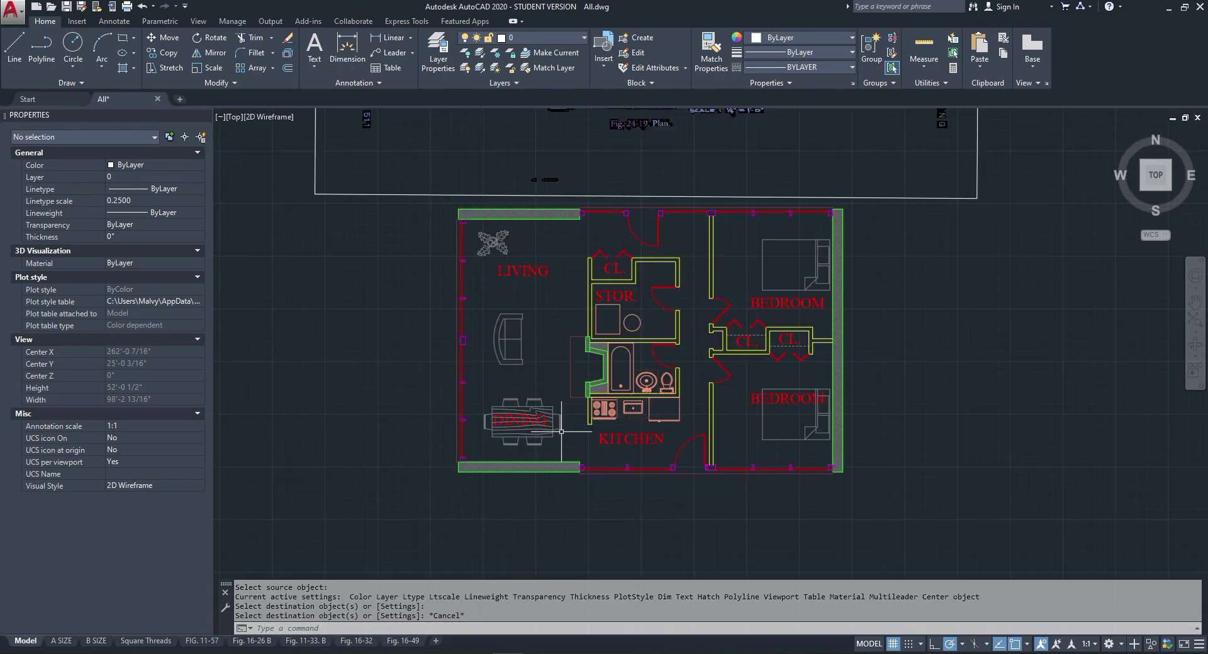
pyautogui.scroll(-2, 600, 331)
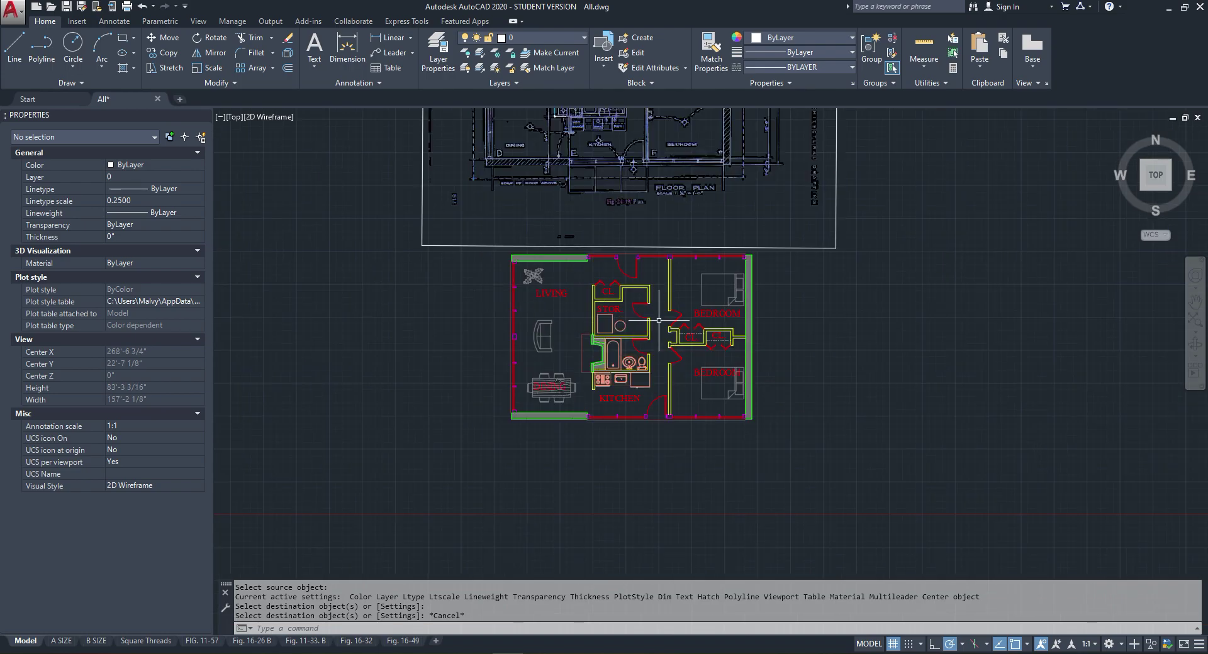
pyautogui.scroll(2, 599, 322)
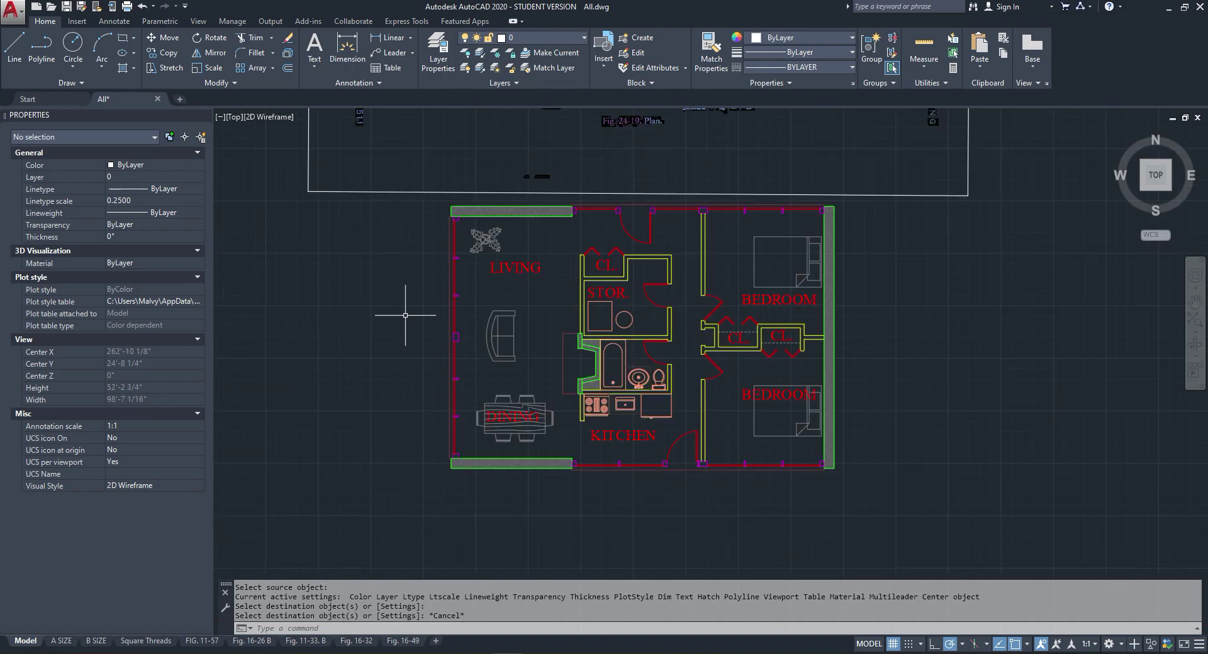
pyautogui.scroll(-2, 524, 331)
pyautogui.scroll(4, 494, 349)
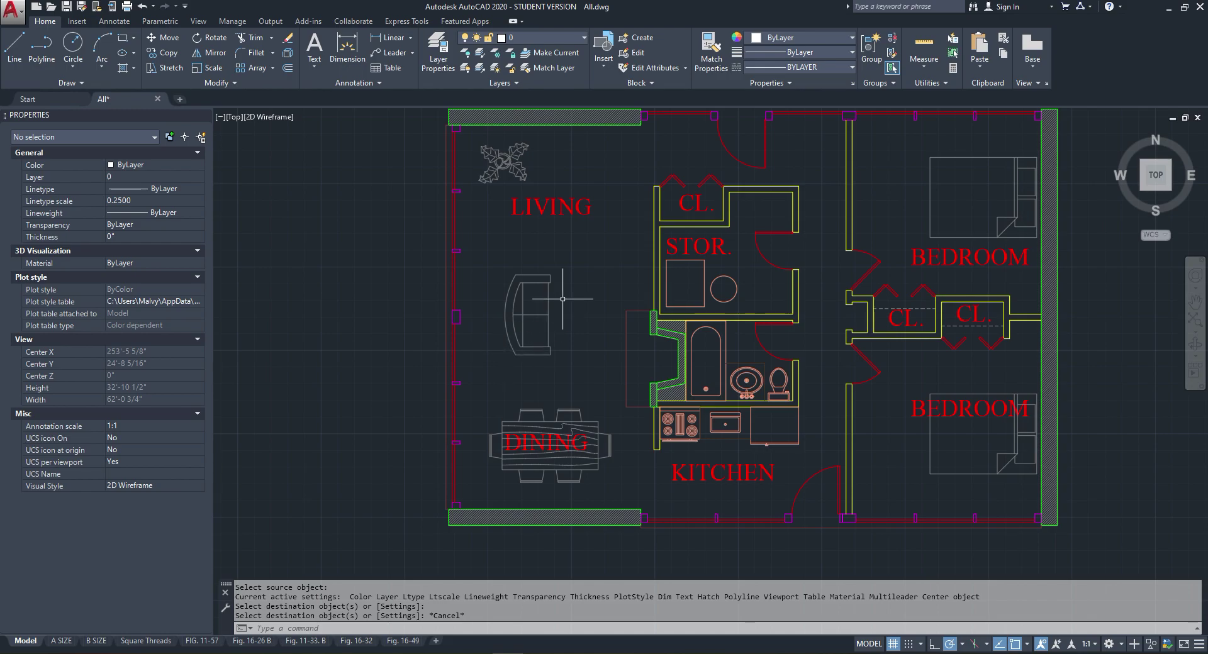
pyautogui.scroll(-2, 562, 299)
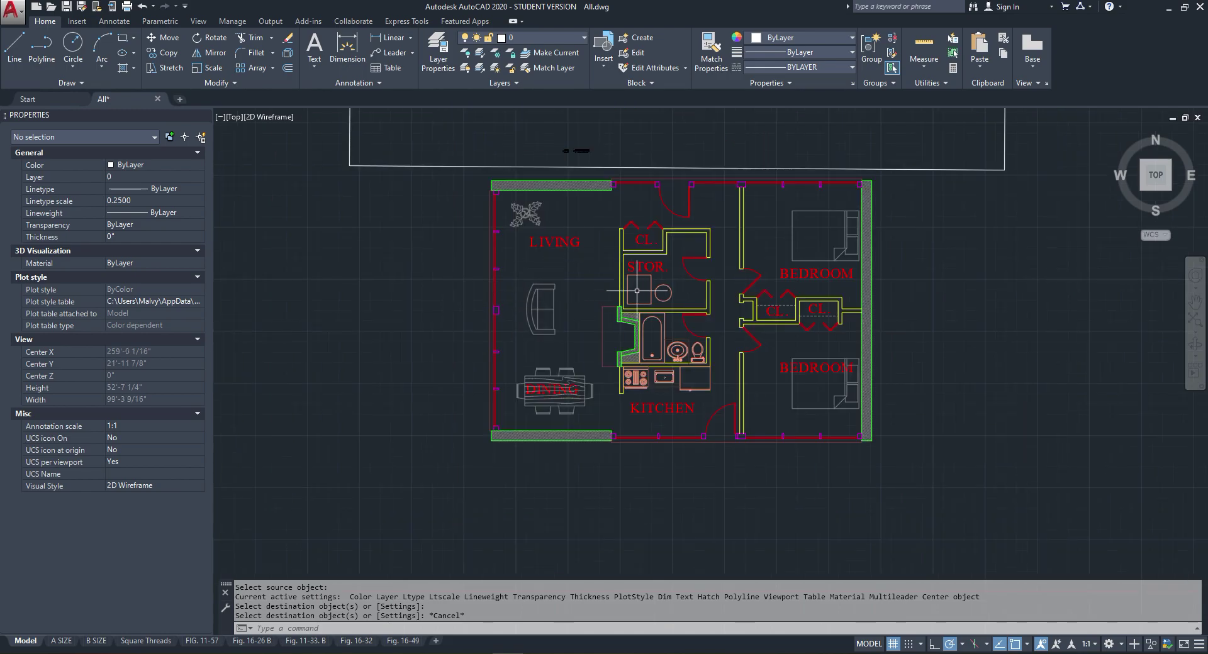
pyautogui.scroll(-1, 620, 286)
pyautogui.scroll(3, 612, 310)
pyautogui.scroll(-2, 612, 310)
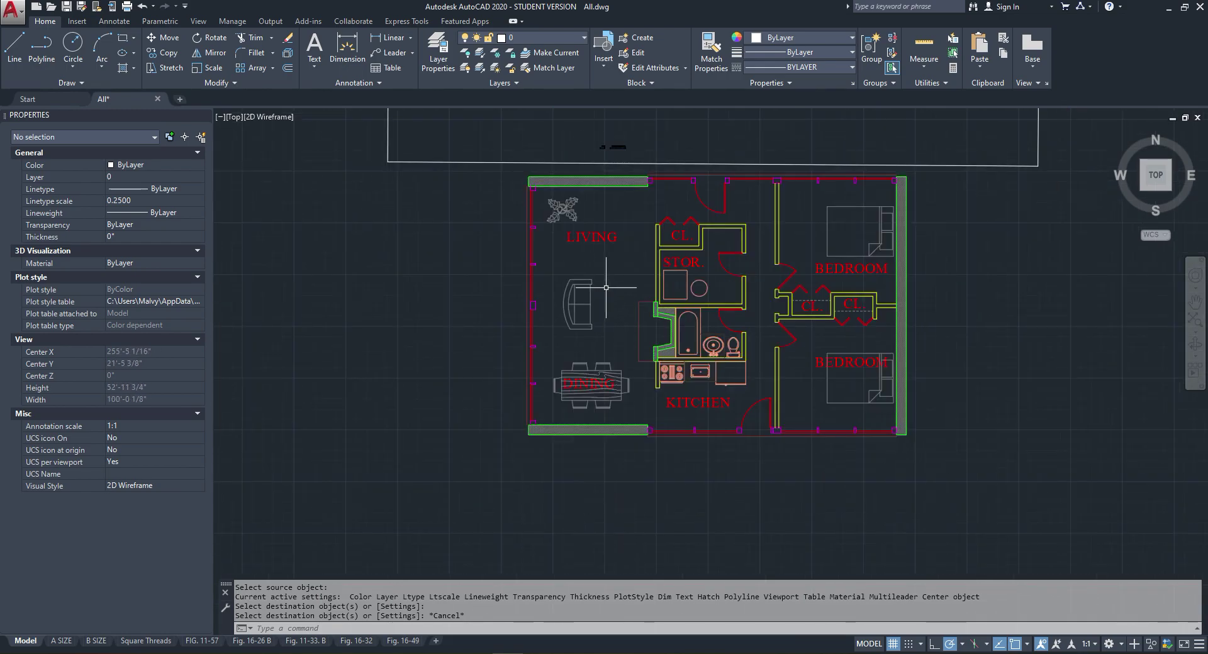